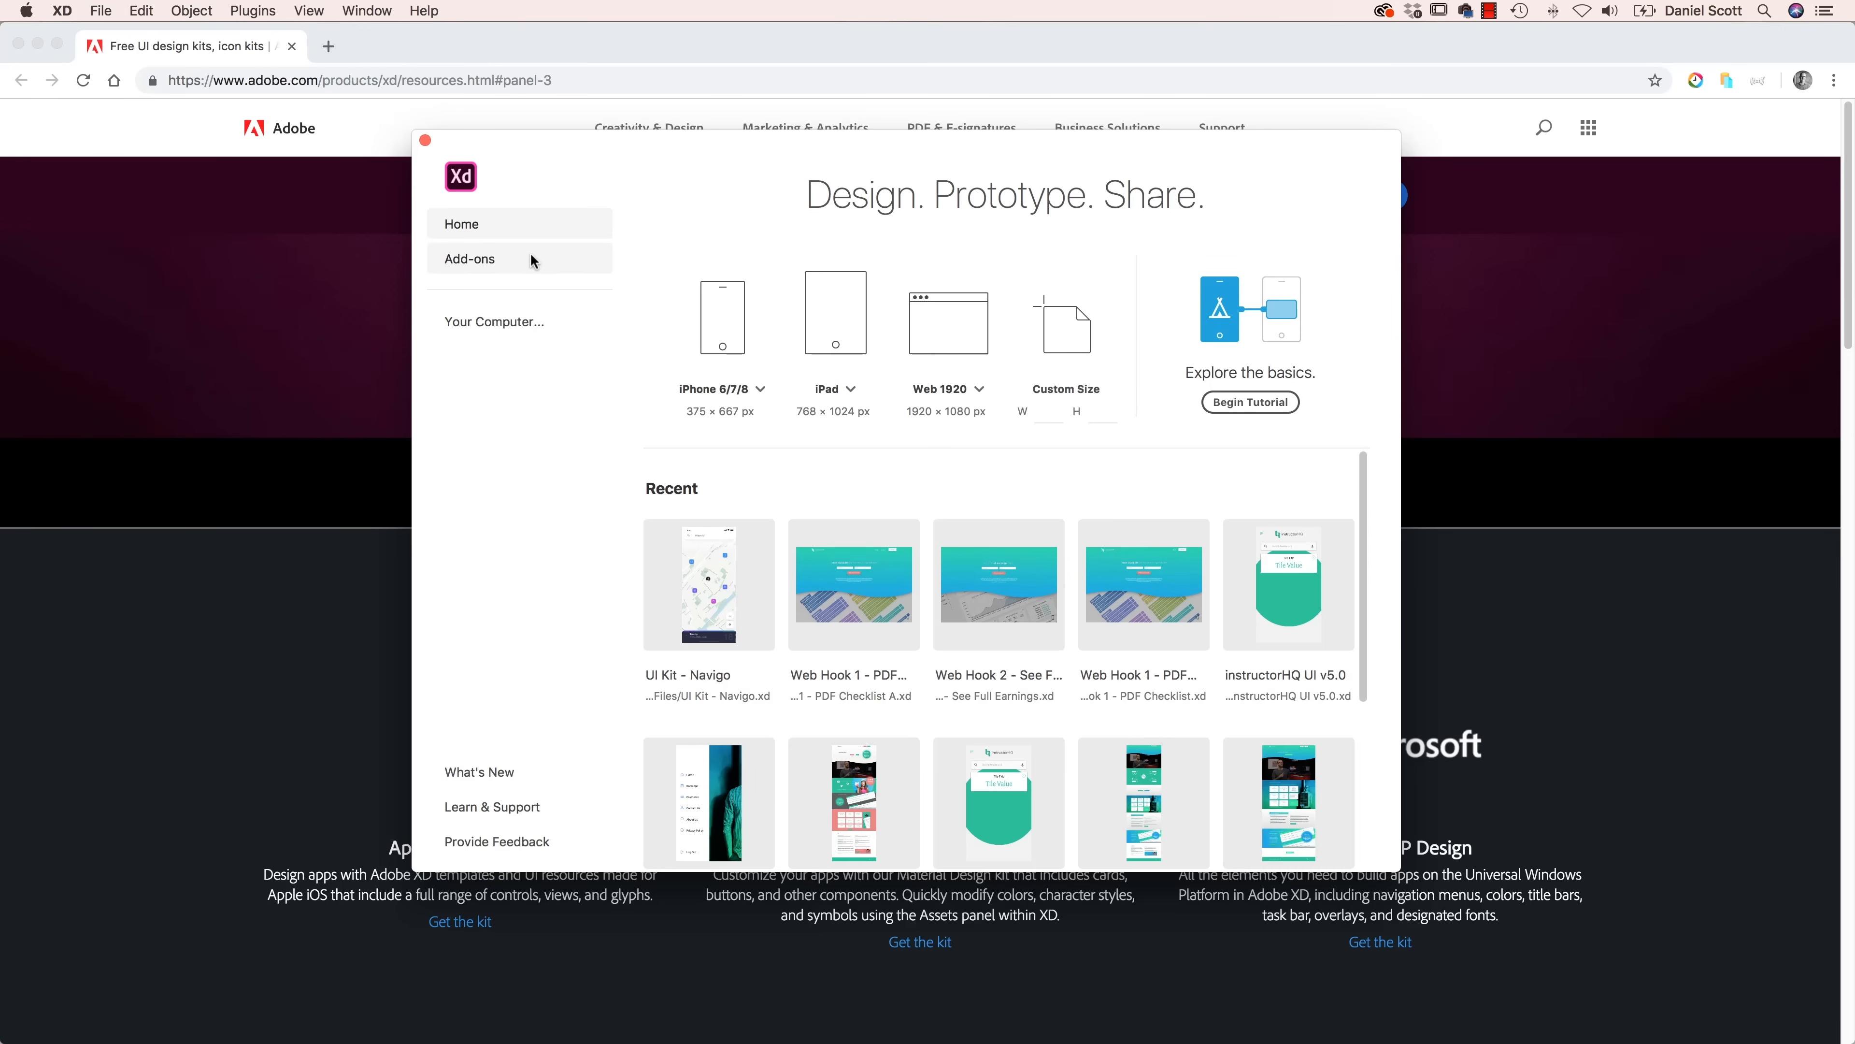
# - Browse the Editors' Choice selection of XD add-ons from the start screen
pyautogui.click(458, 259)
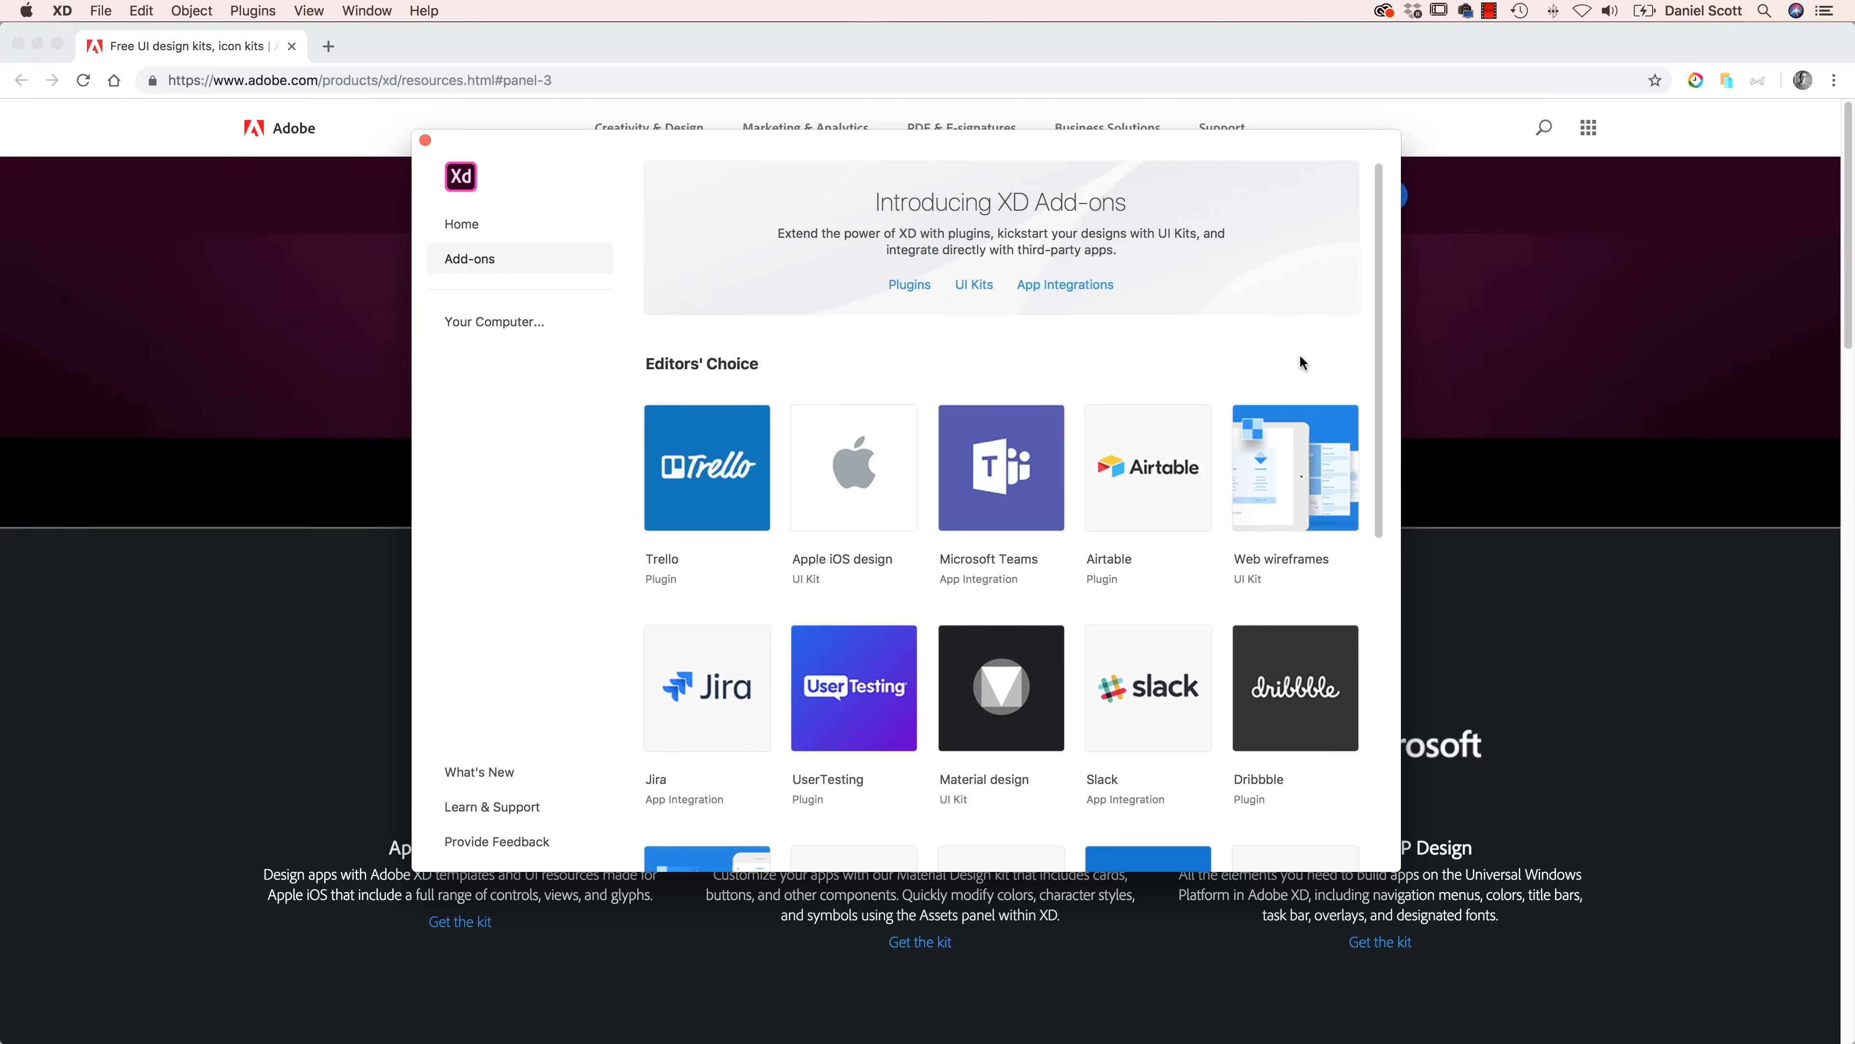
pyautogui.scroll(-3, 1141, 360)
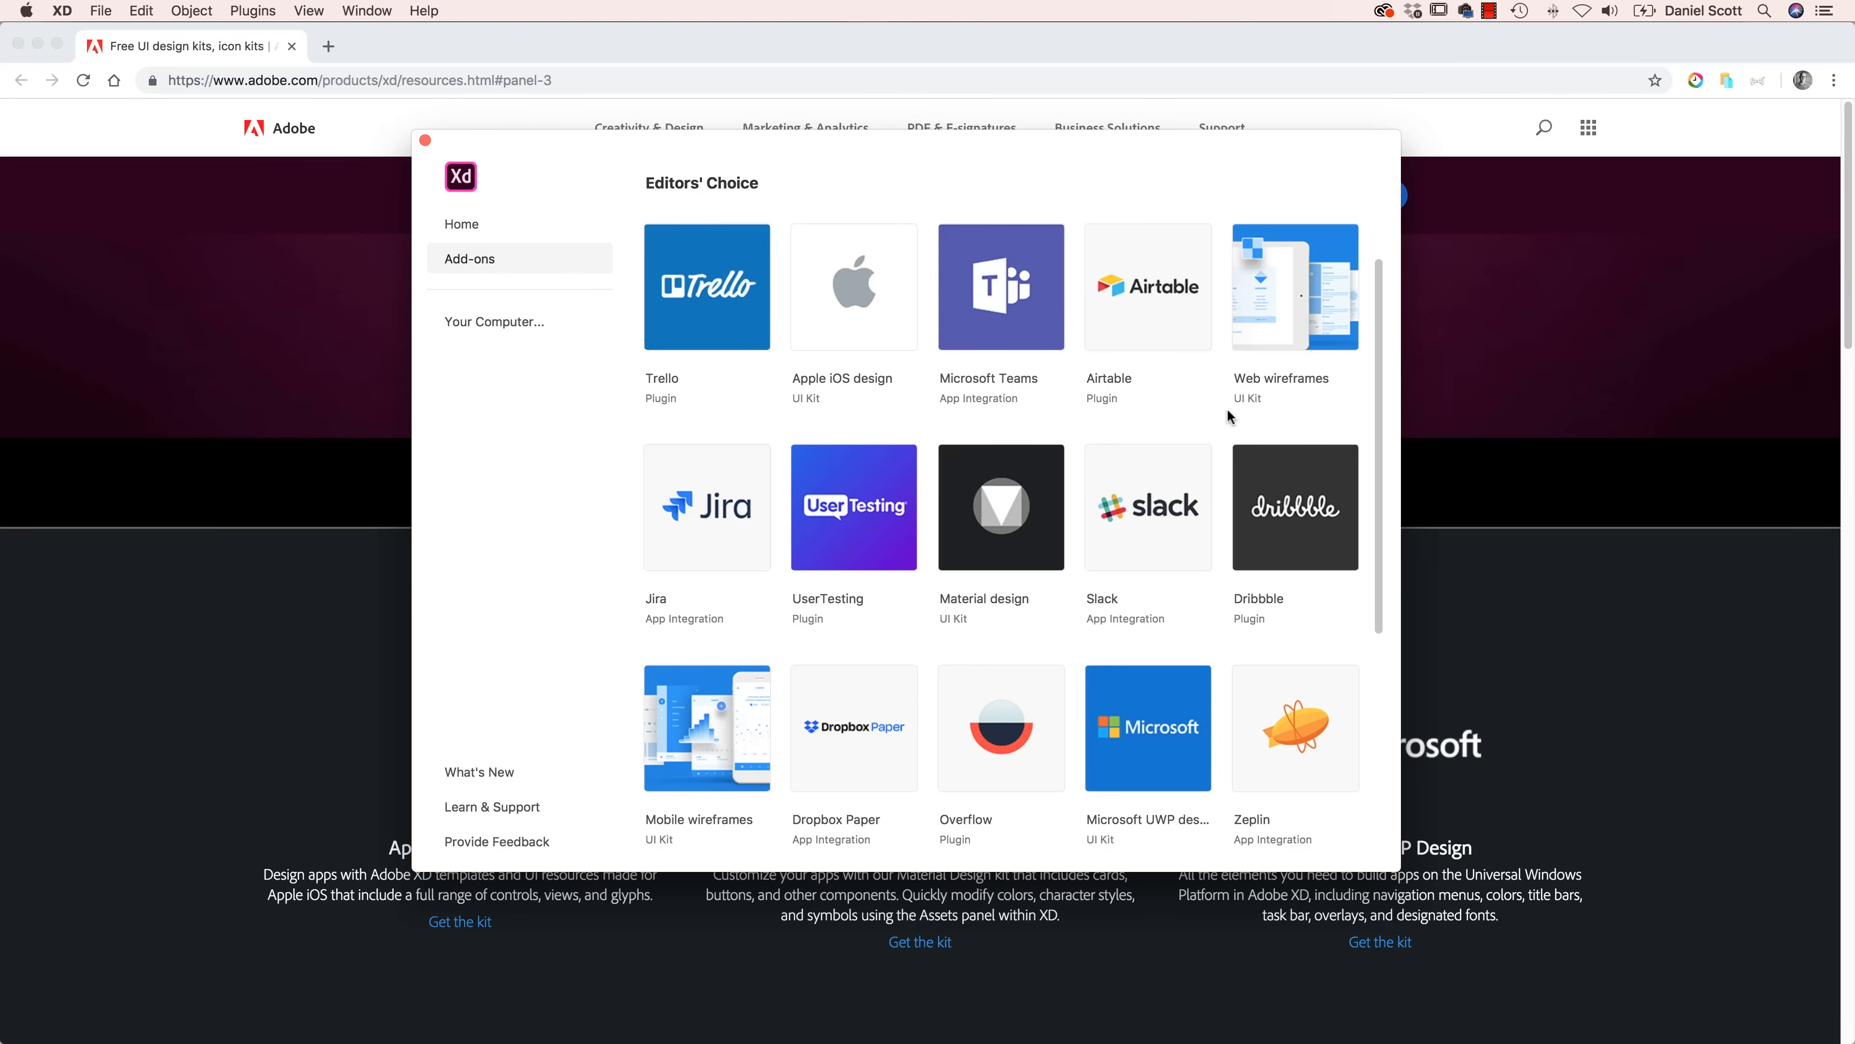
pyautogui.scroll(-3, 1225, 412)
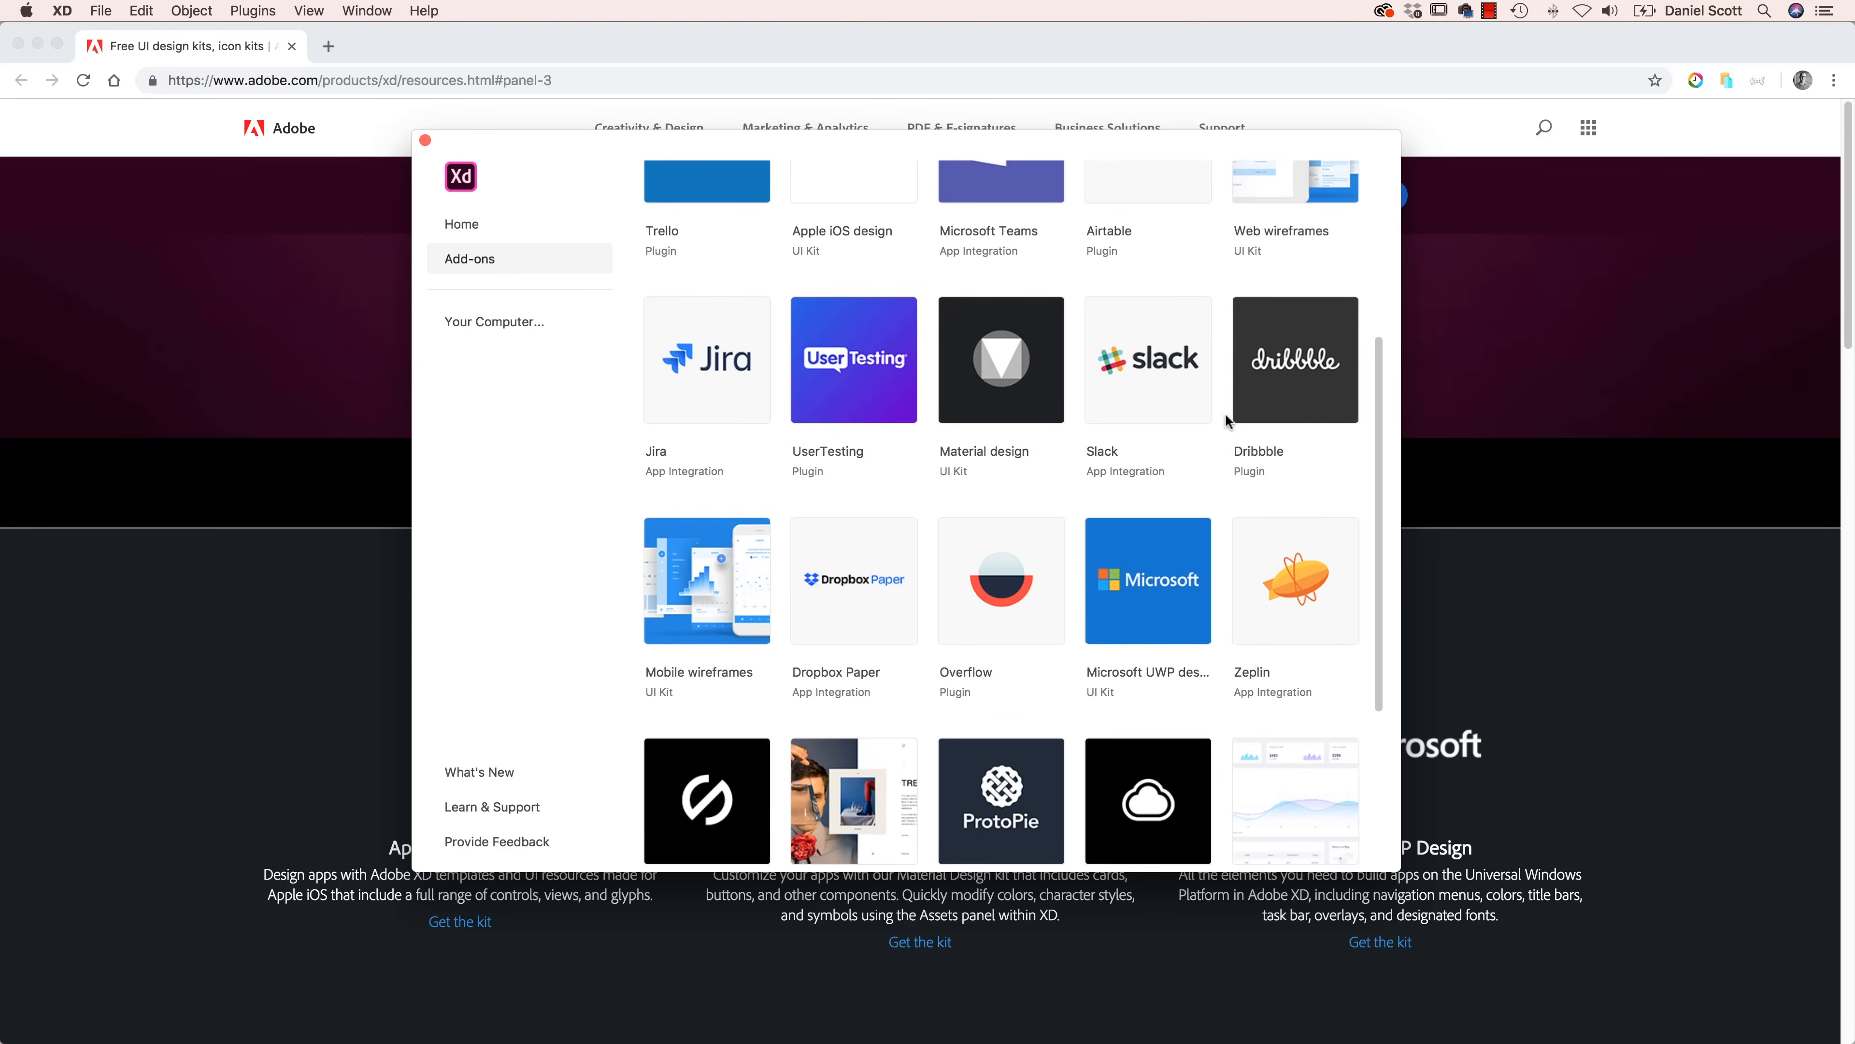
pyautogui.scroll(5, 1225, 414)
pyautogui.scroll(1, 1228, 419)
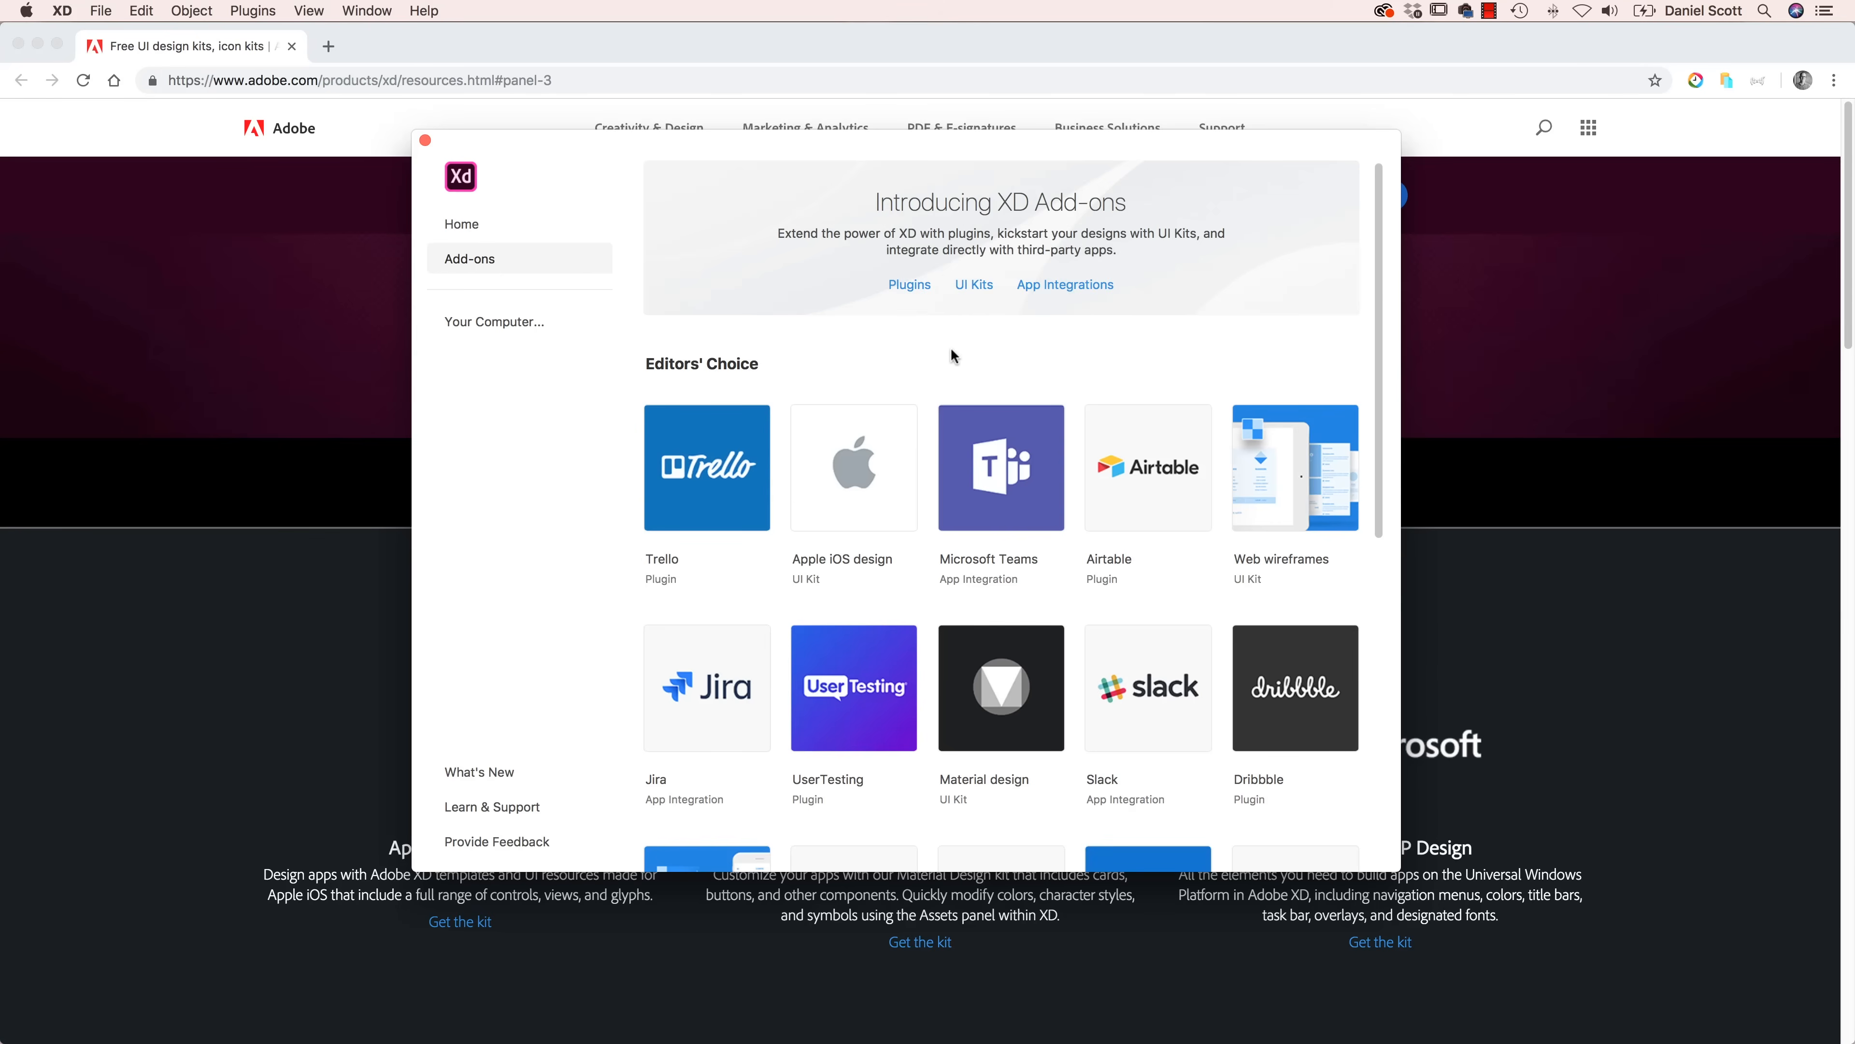
# - Open the UI Kits resource page in the browser and examine the platform kits and the kits made exclusively for XD
pyautogui.click(973, 285)
pyautogui.scroll(-7, 658, 351)
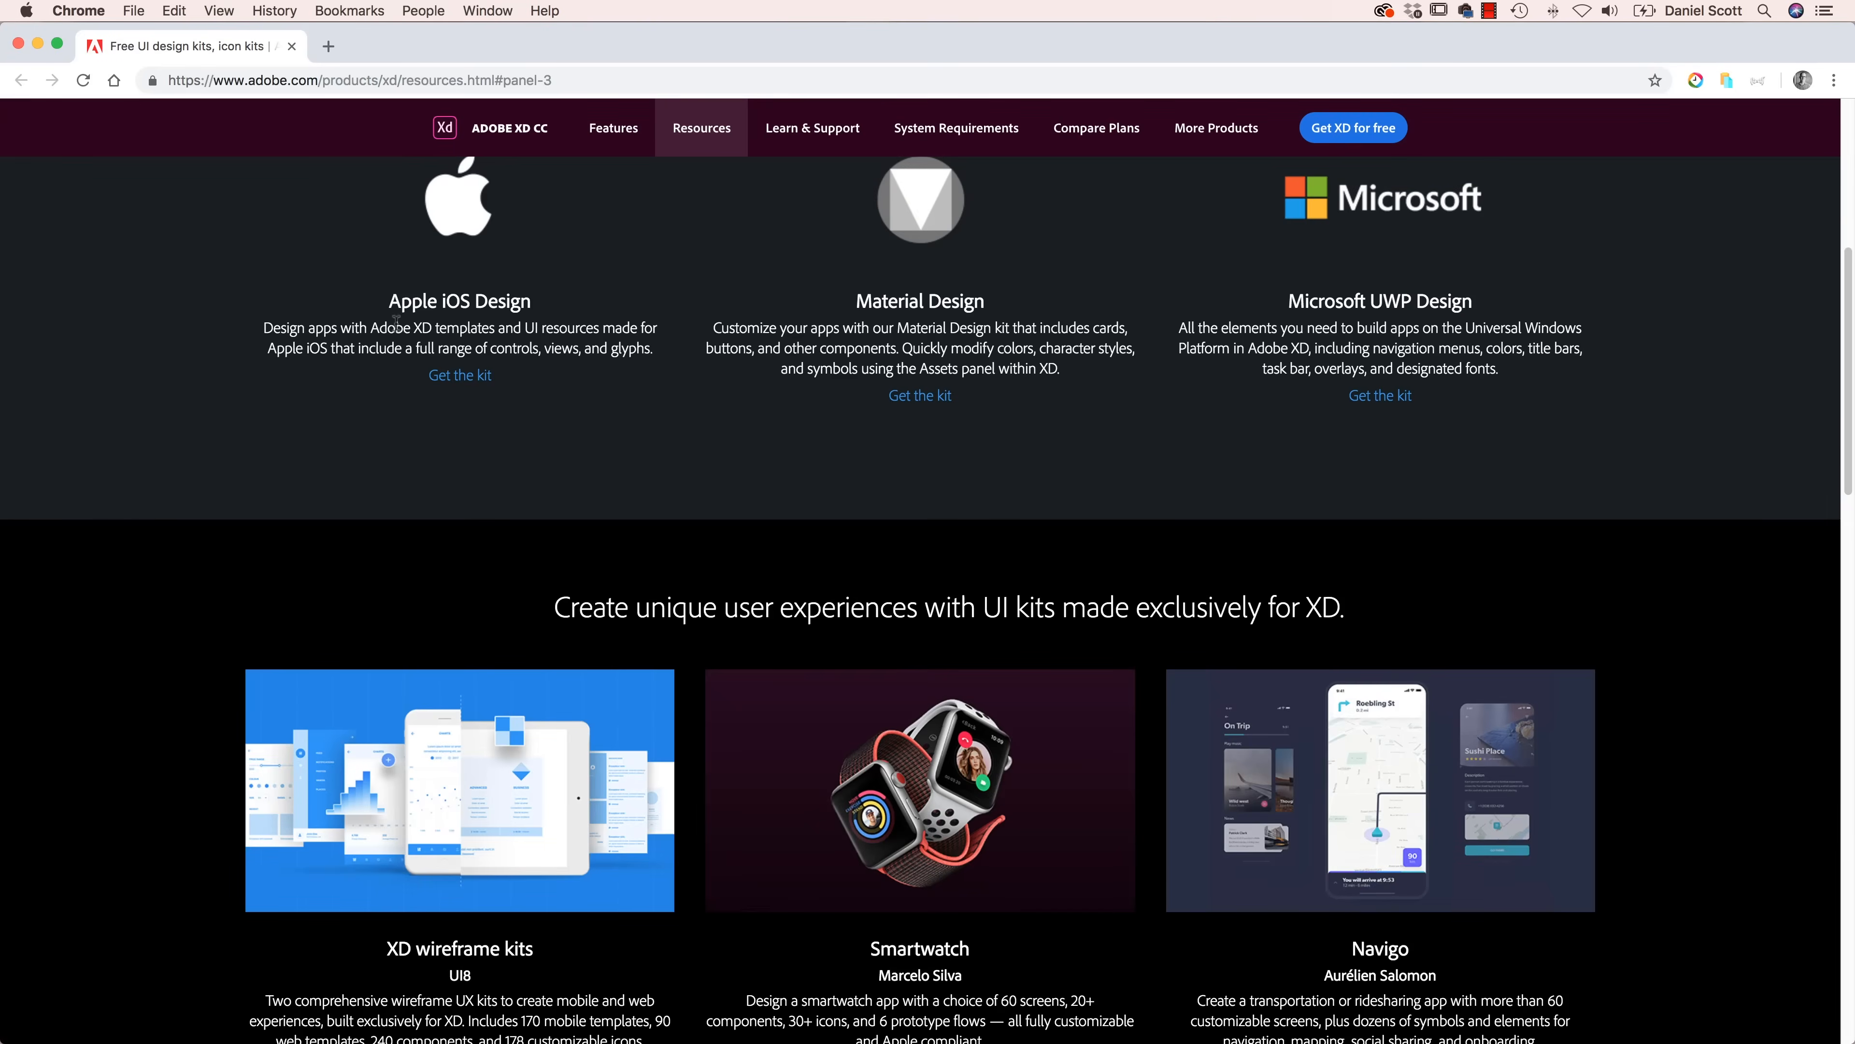
pyautogui.scroll(1, 1457, 403)
pyautogui.scroll(6, 1099, 475)
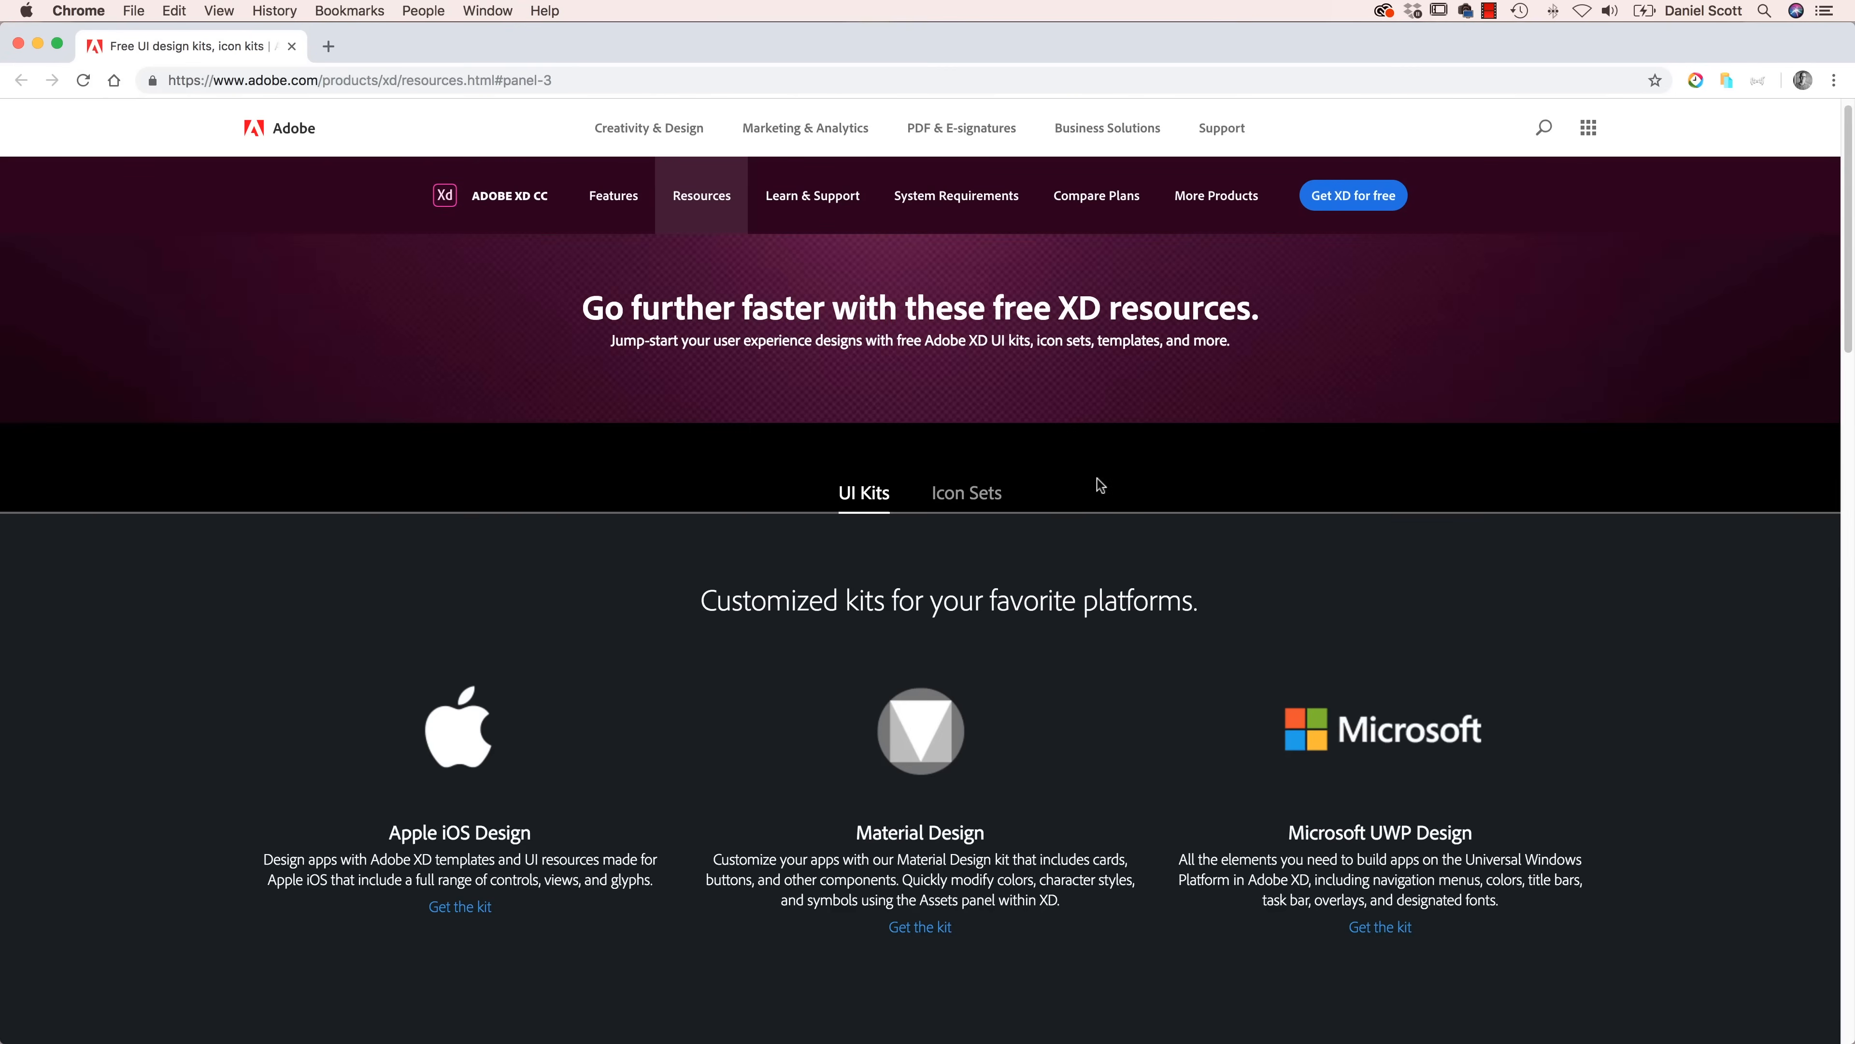
pyautogui.scroll(-3, 1096, 680)
pyautogui.scroll(-7, 1236, 626)
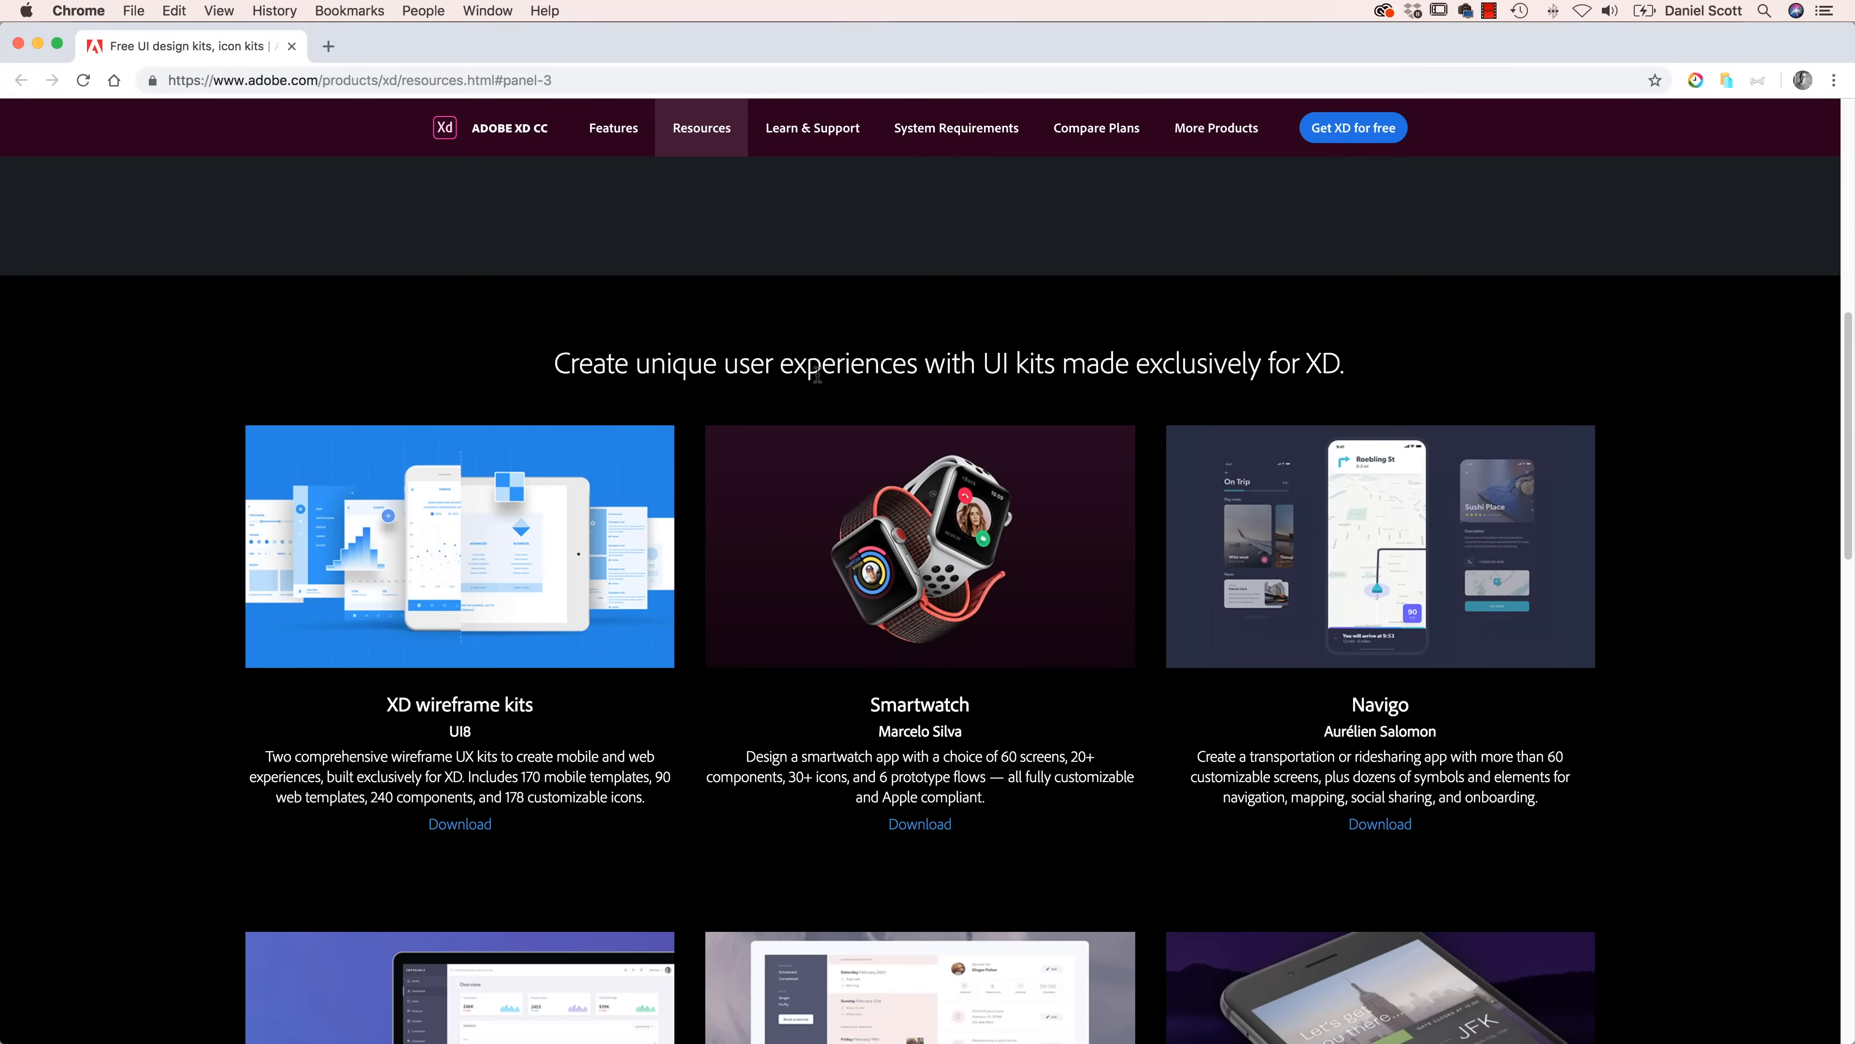
pyautogui.scroll(-4, 1138, 682)
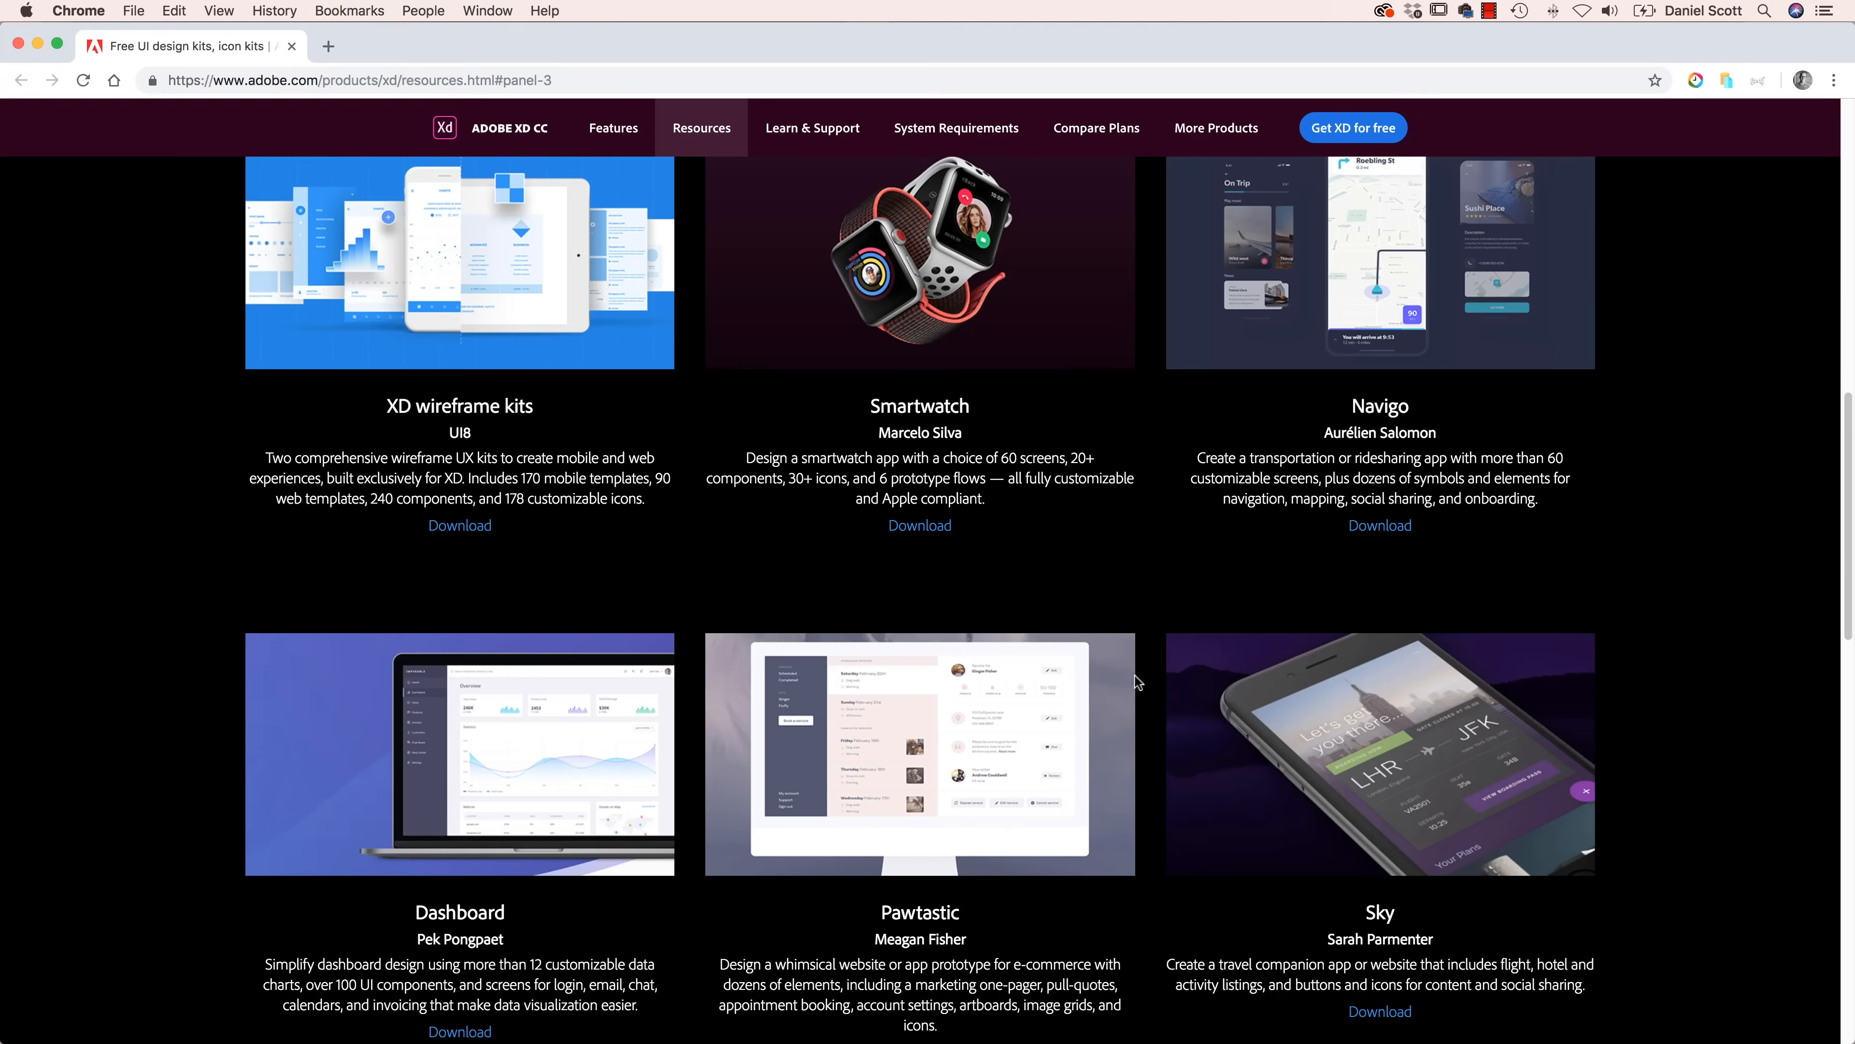
pyautogui.scroll(-8, 1137, 683)
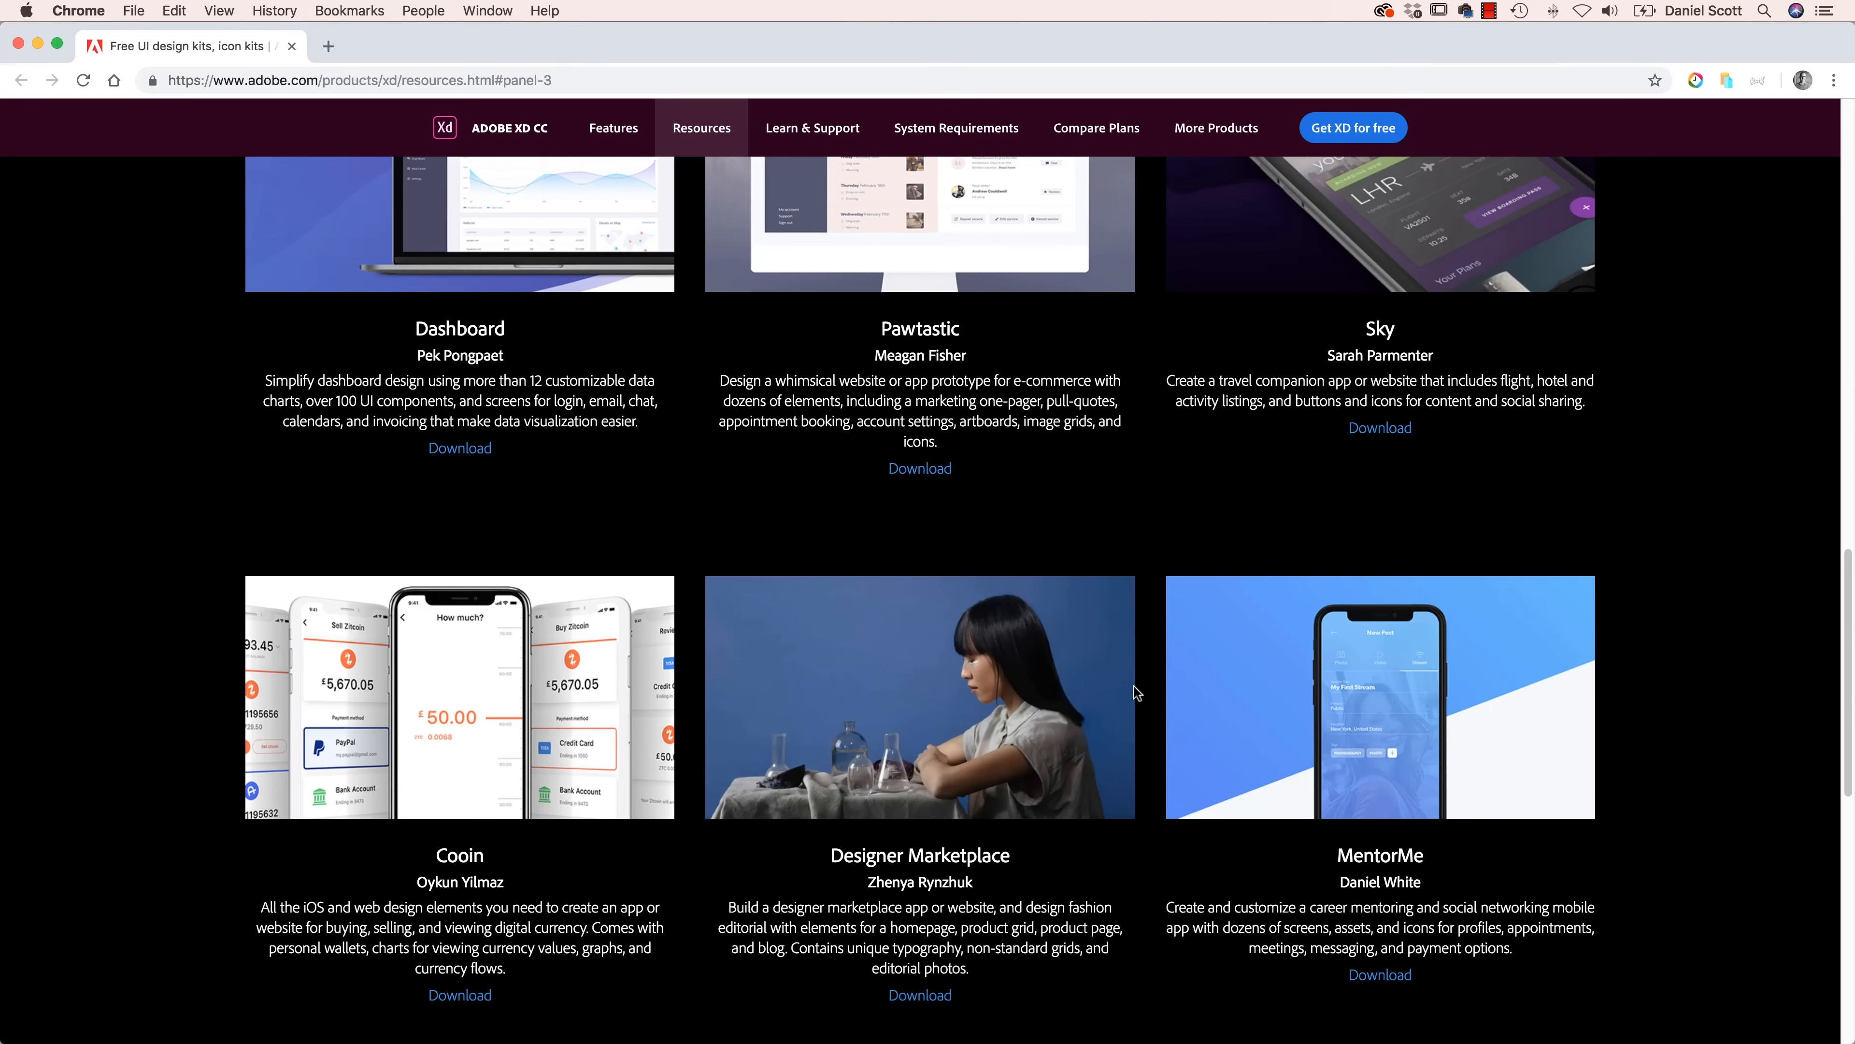
pyautogui.scroll(-2, 1138, 692)
pyautogui.scroll(8, 1137, 693)
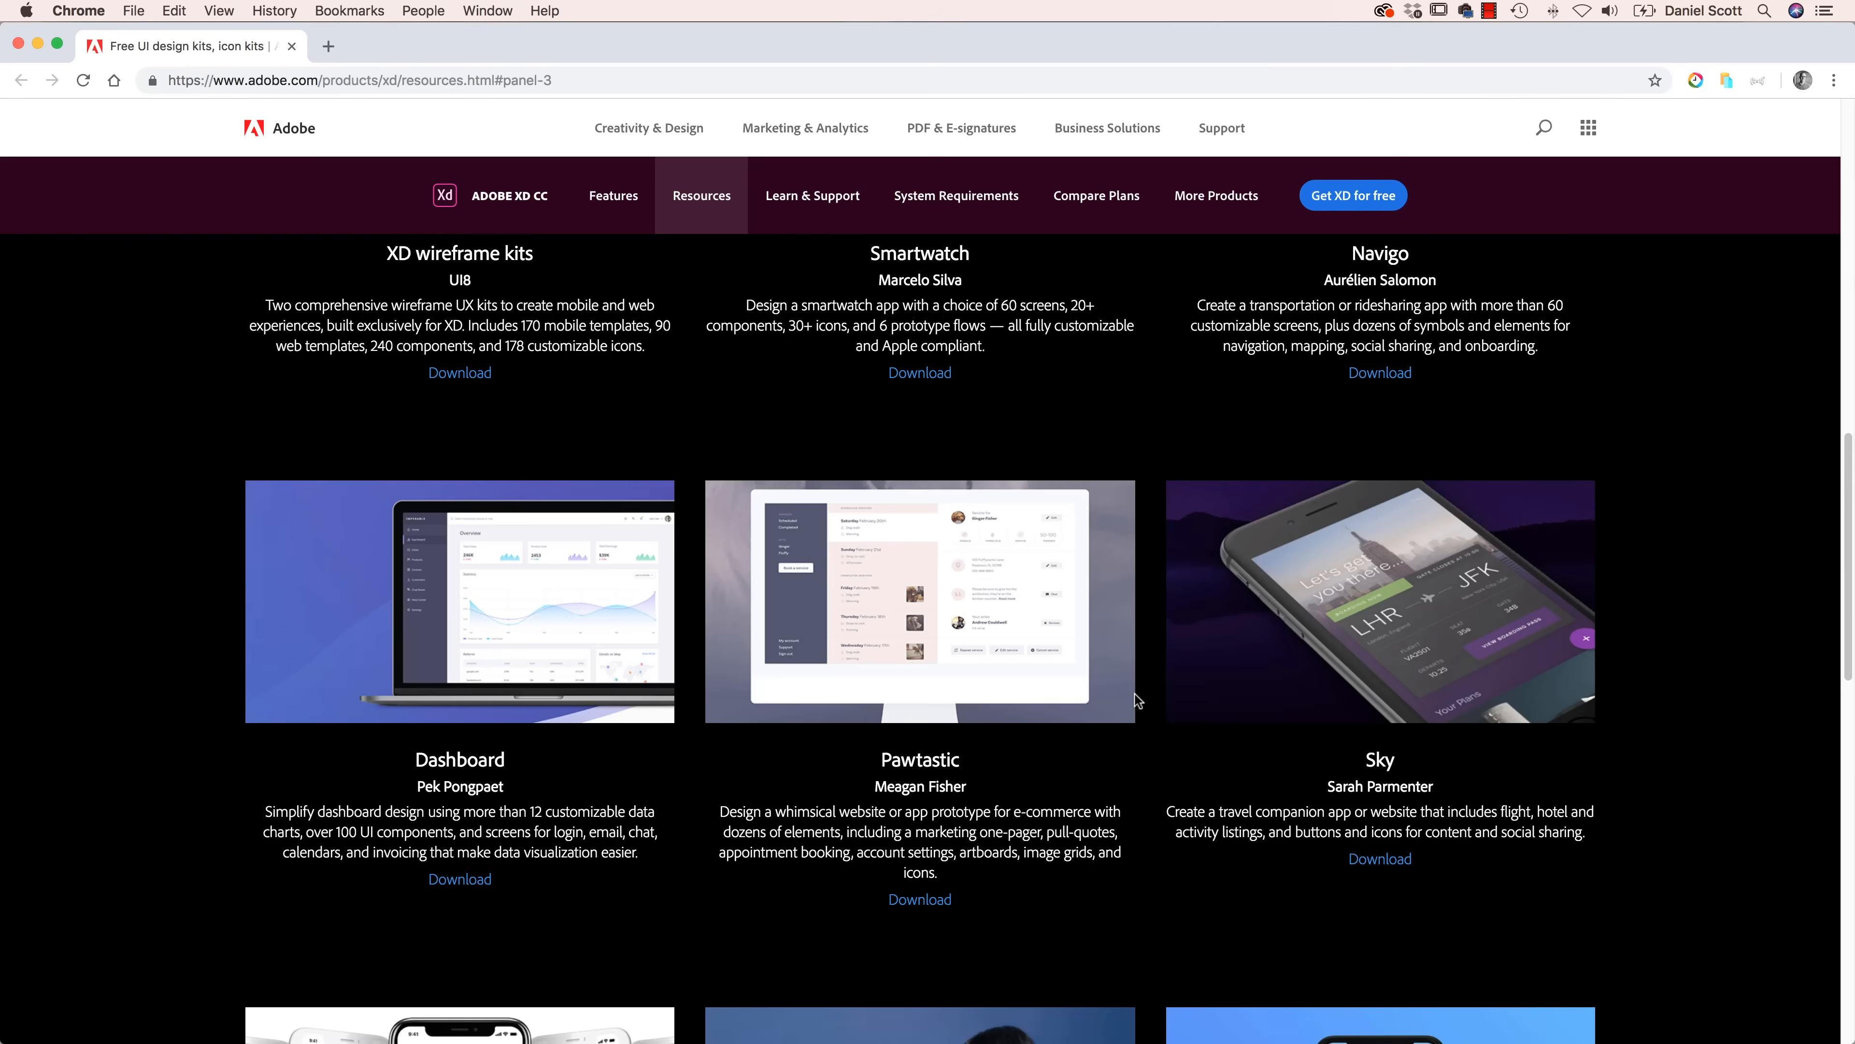
pyautogui.scroll(5, 1427, 786)
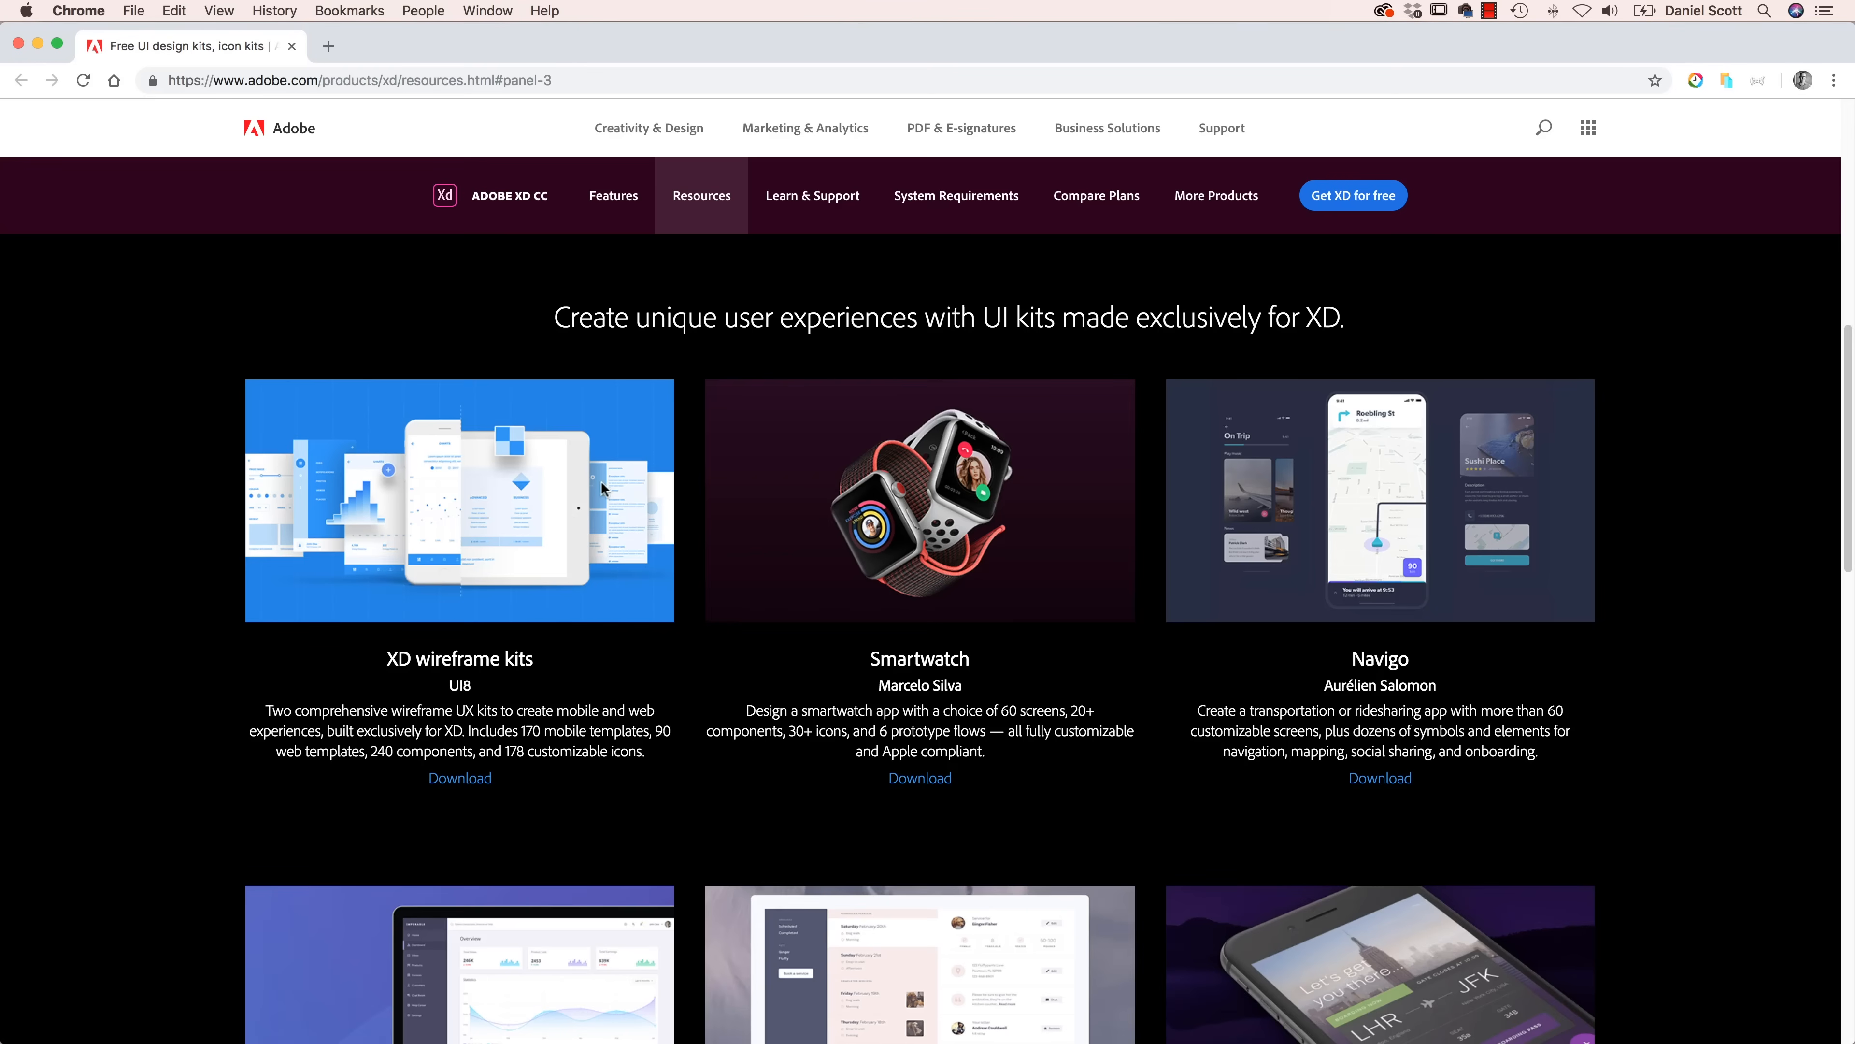
# - Switch to Finder and open UI Kit - Navigo.xd from the Exercise Files folder
pyautogui.press('super+Tab')
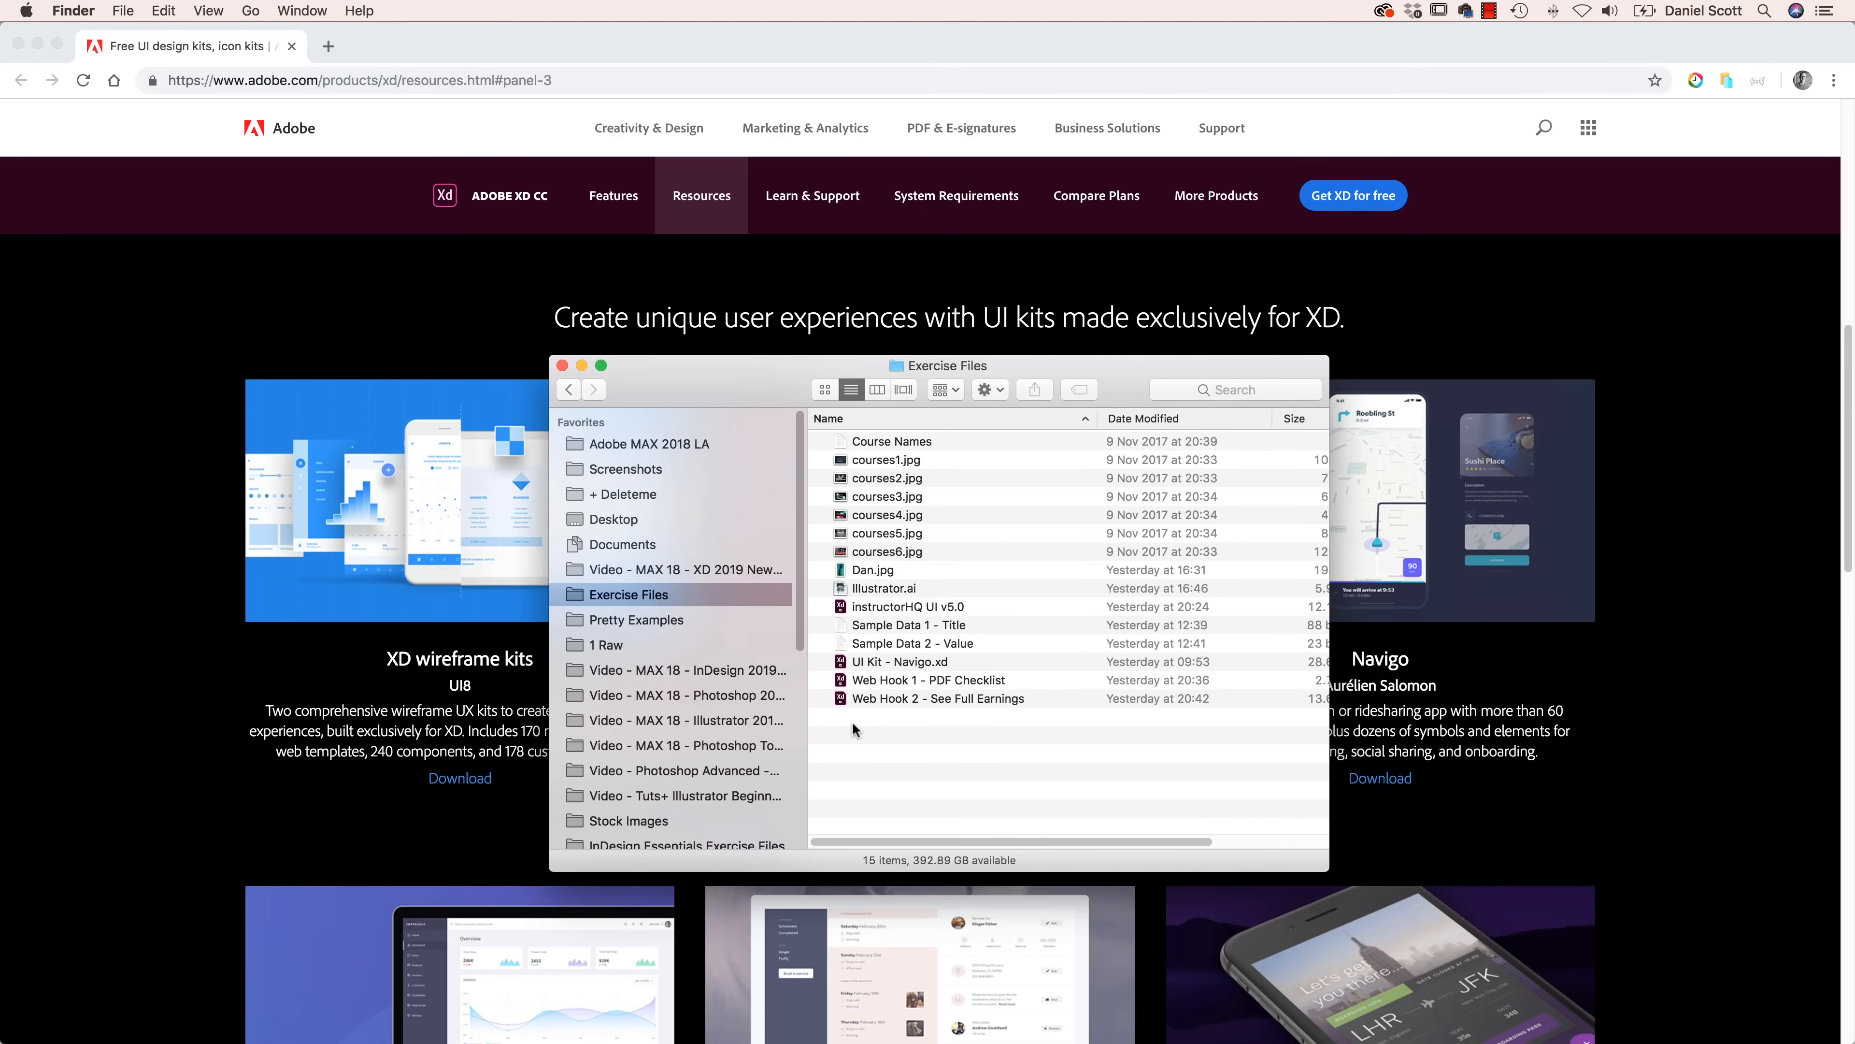
pyautogui.click(877, 663)
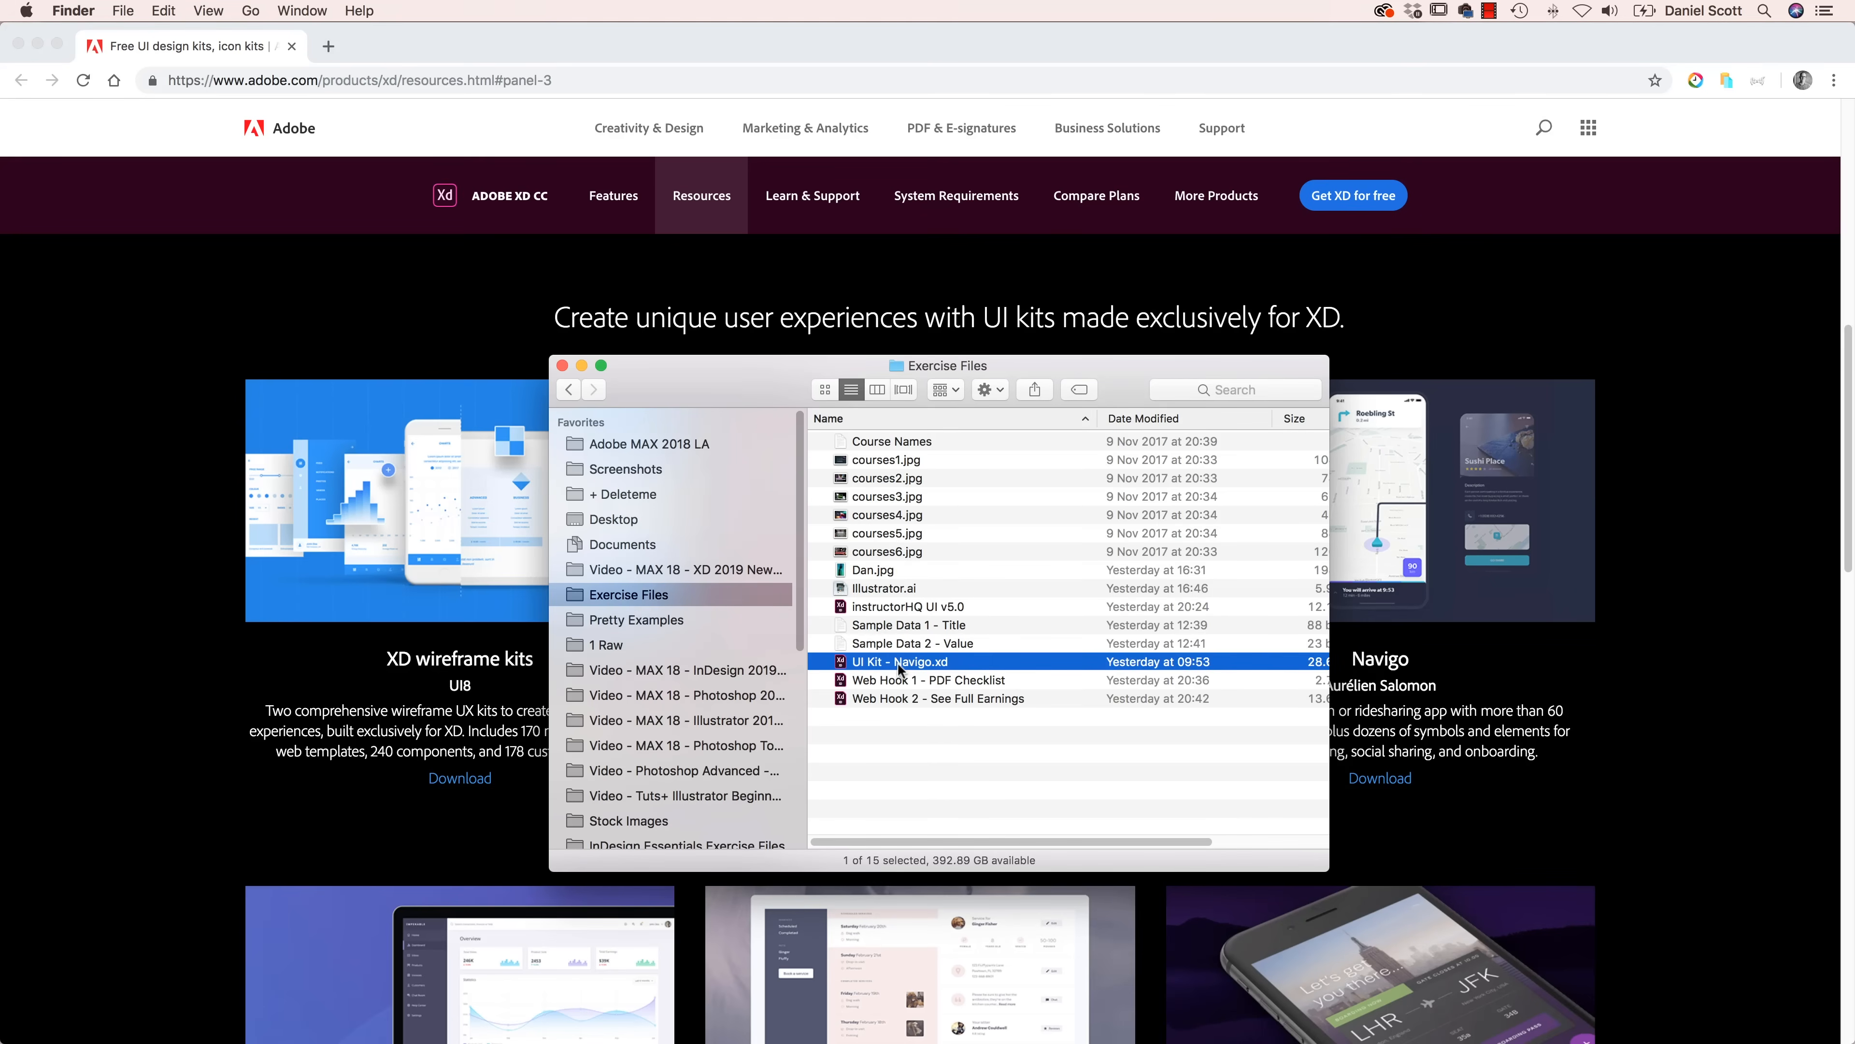
pyautogui.doubleClick(913, 660)
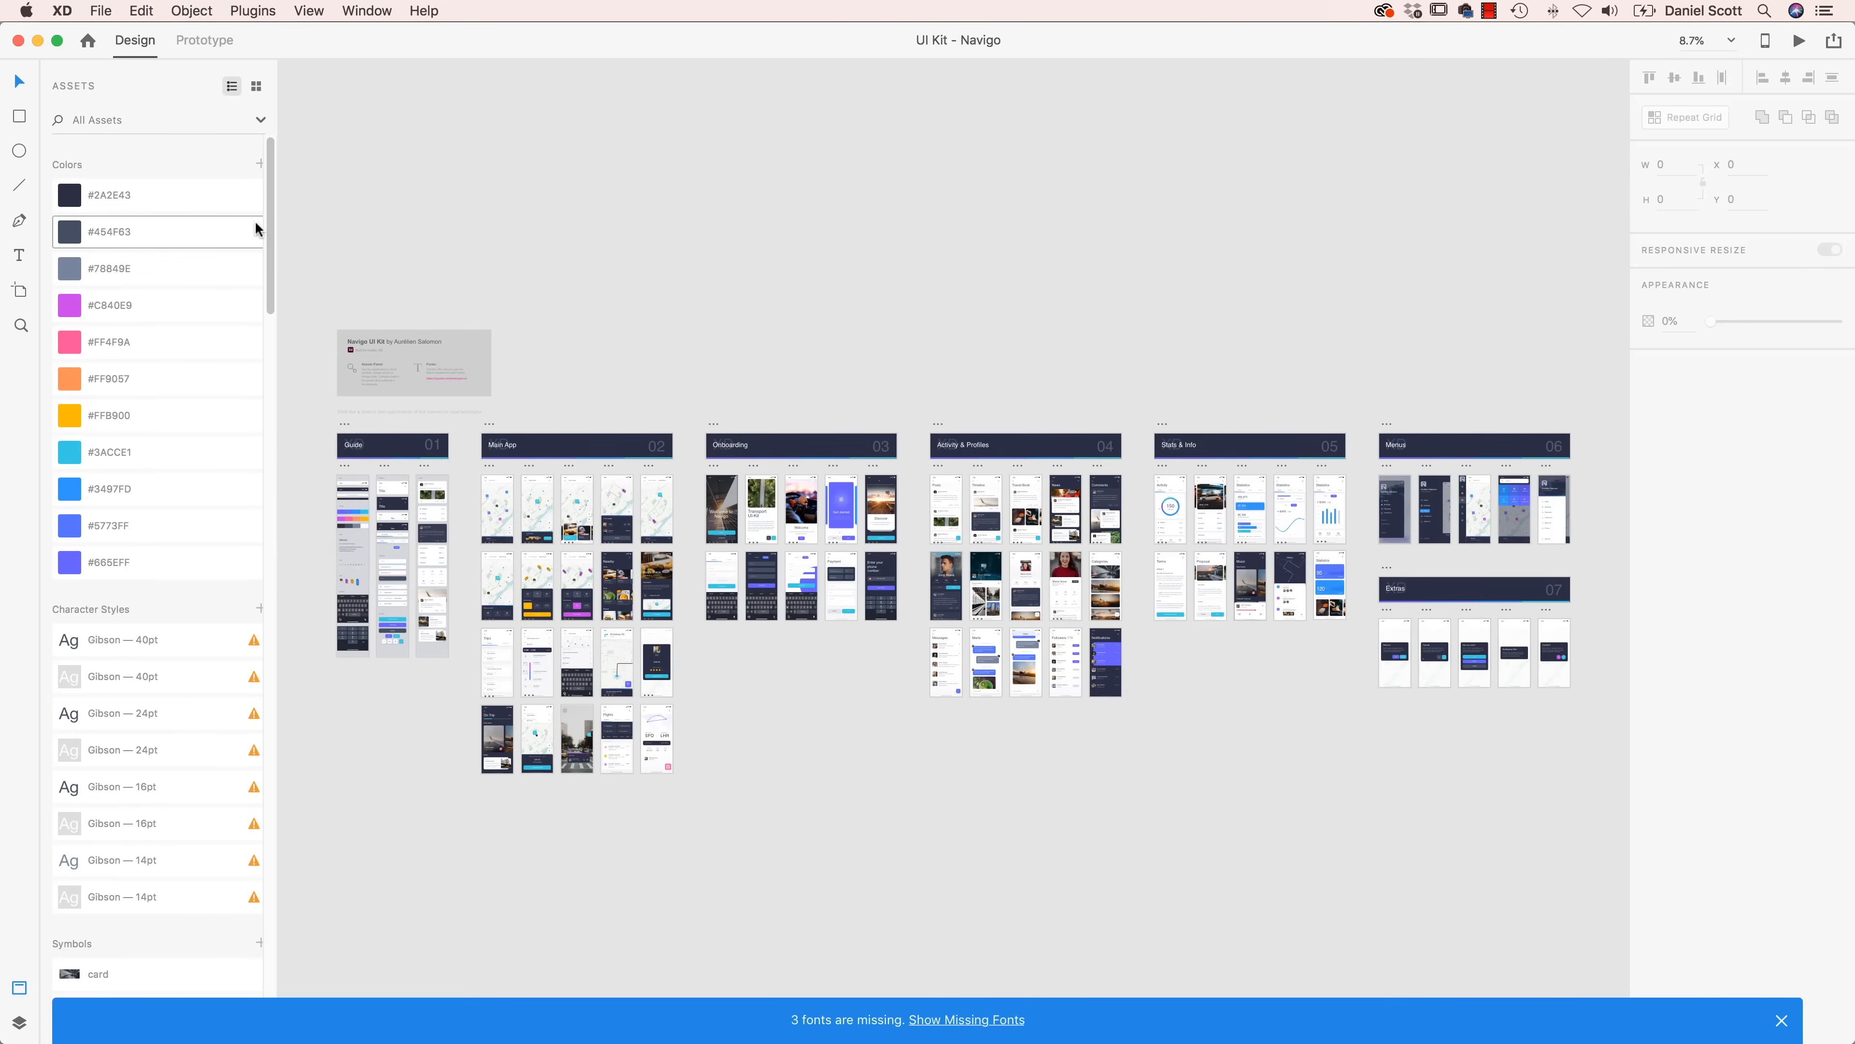
# - Look over the Navigo kit's assets and the prototype connections between its artboards
pyautogui.moveTo(268, 227)
pyautogui.mouseDown()
pyautogui.moveTo(264, 419)
pyautogui.moveTo(284, 204)
pyautogui.mouseUp()
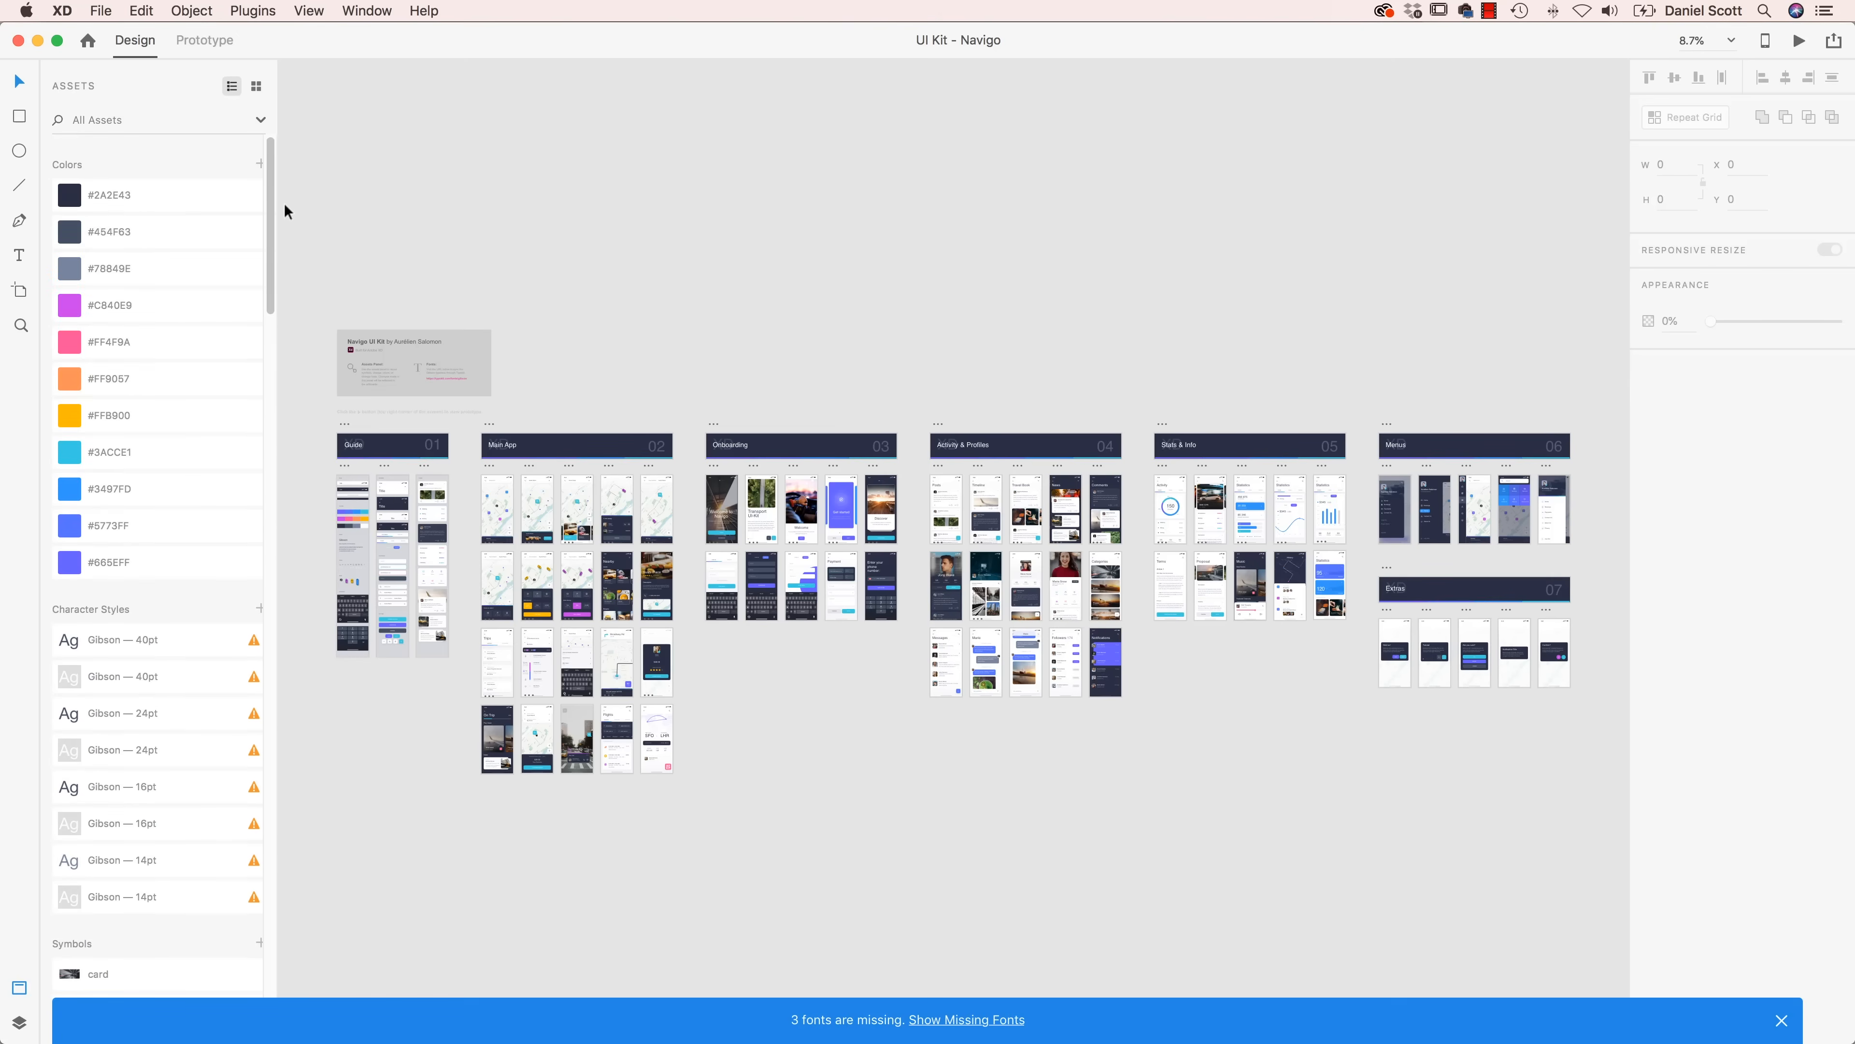
pyautogui.click(219, 42)
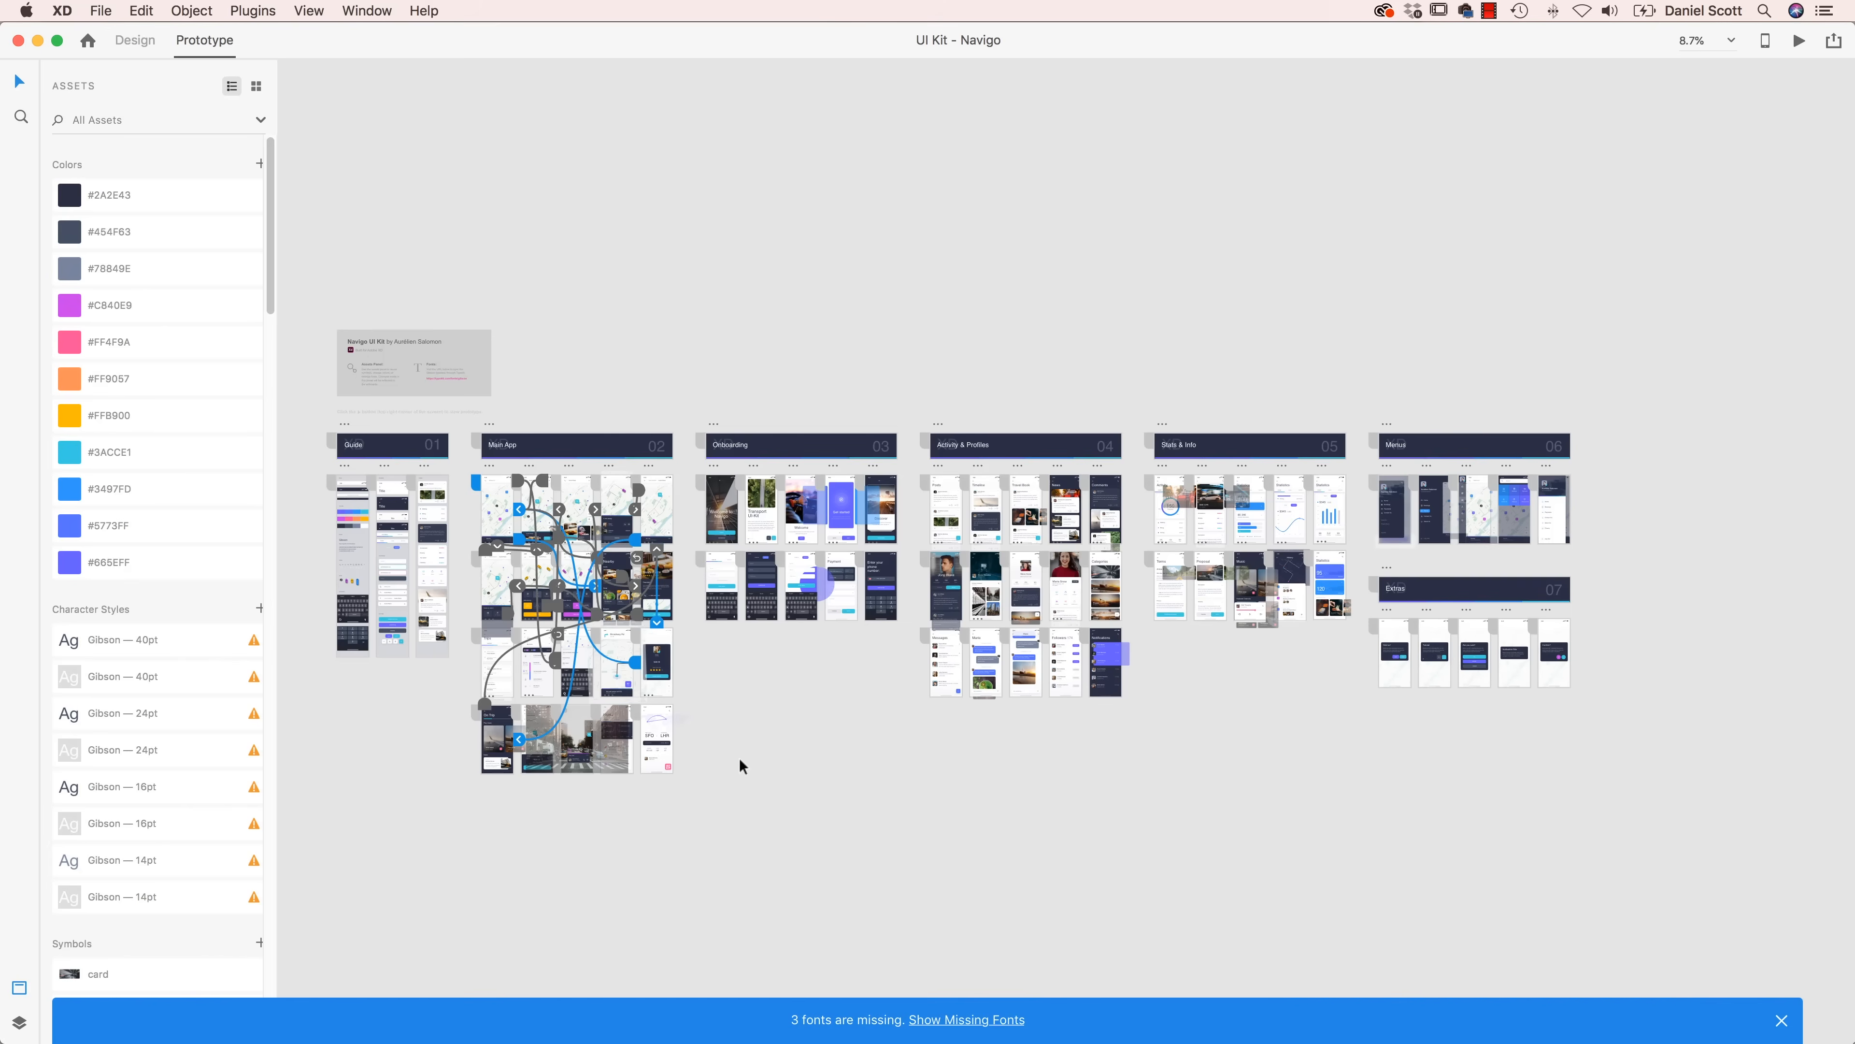
pyautogui.click(504, 155)
# - Review the installed plugins and look through the full list of available plugins in the plugin manager, closing it when done
pyautogui.click(276, 14)
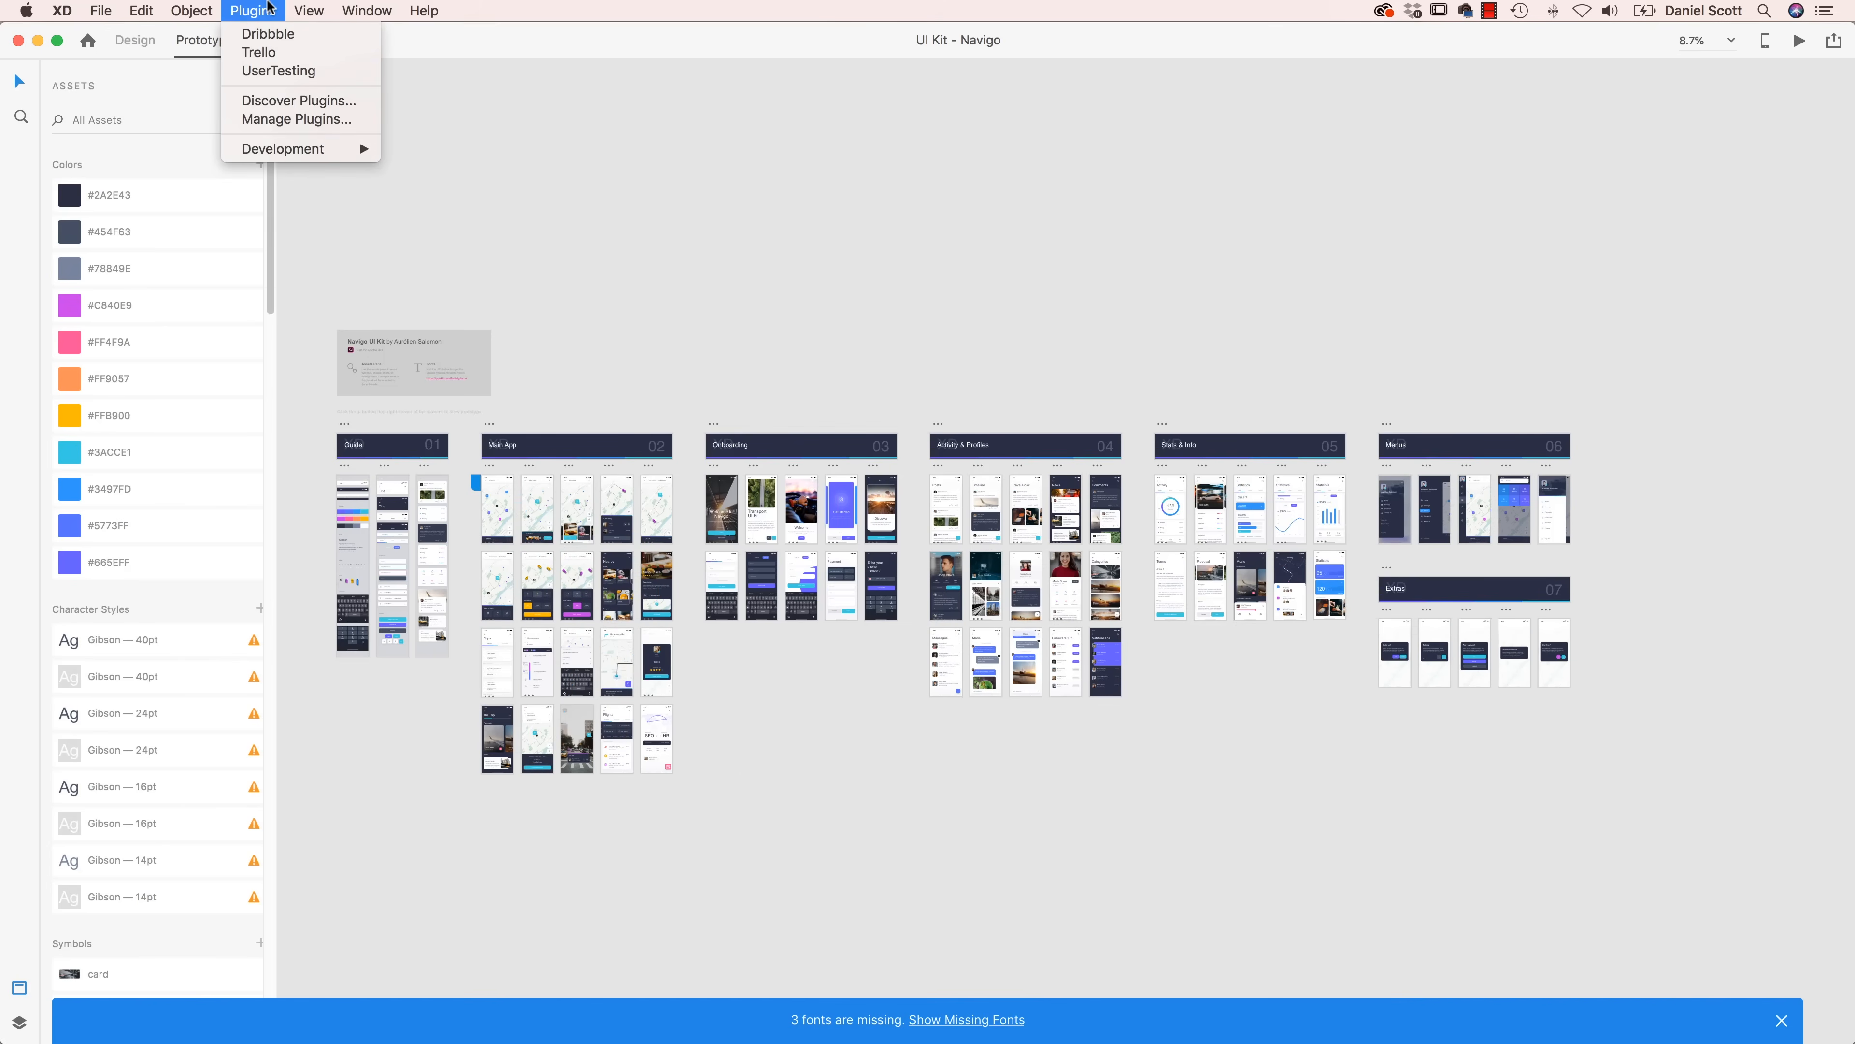
pyautogui.click(292, 120)
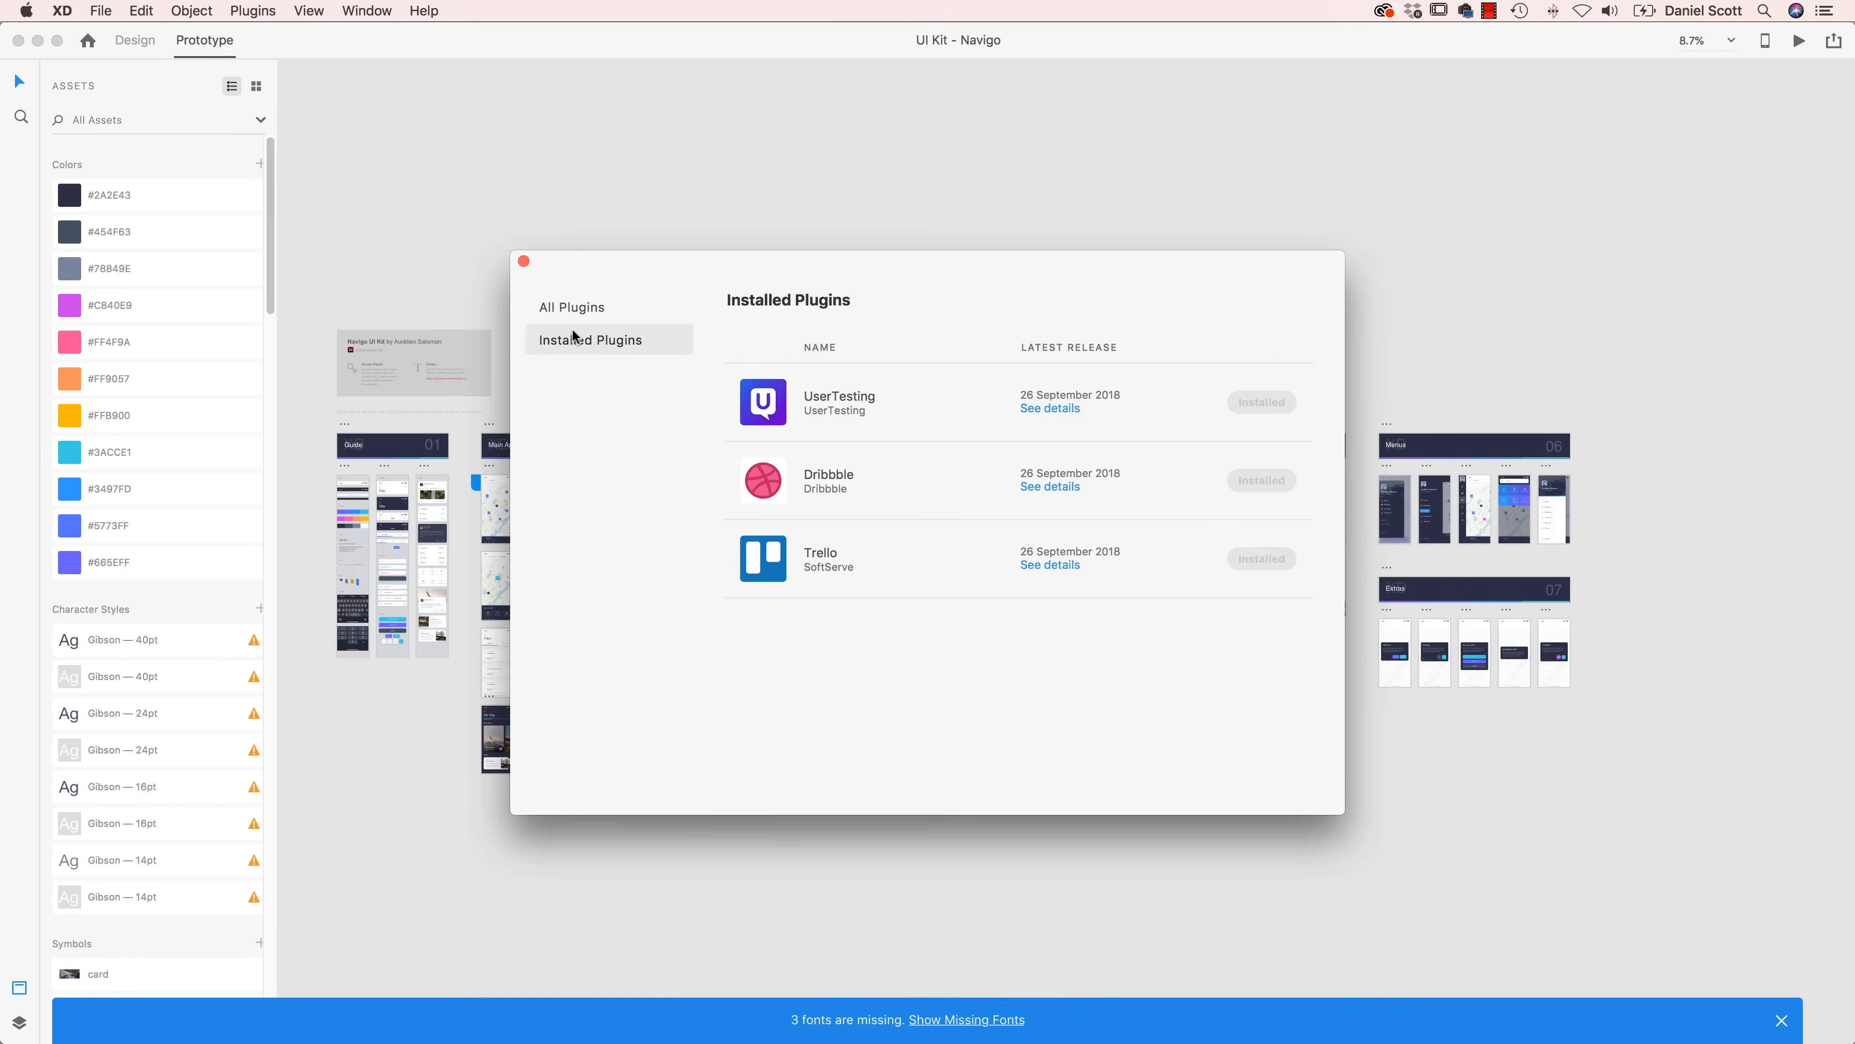
pyautogui.click(577, 306)
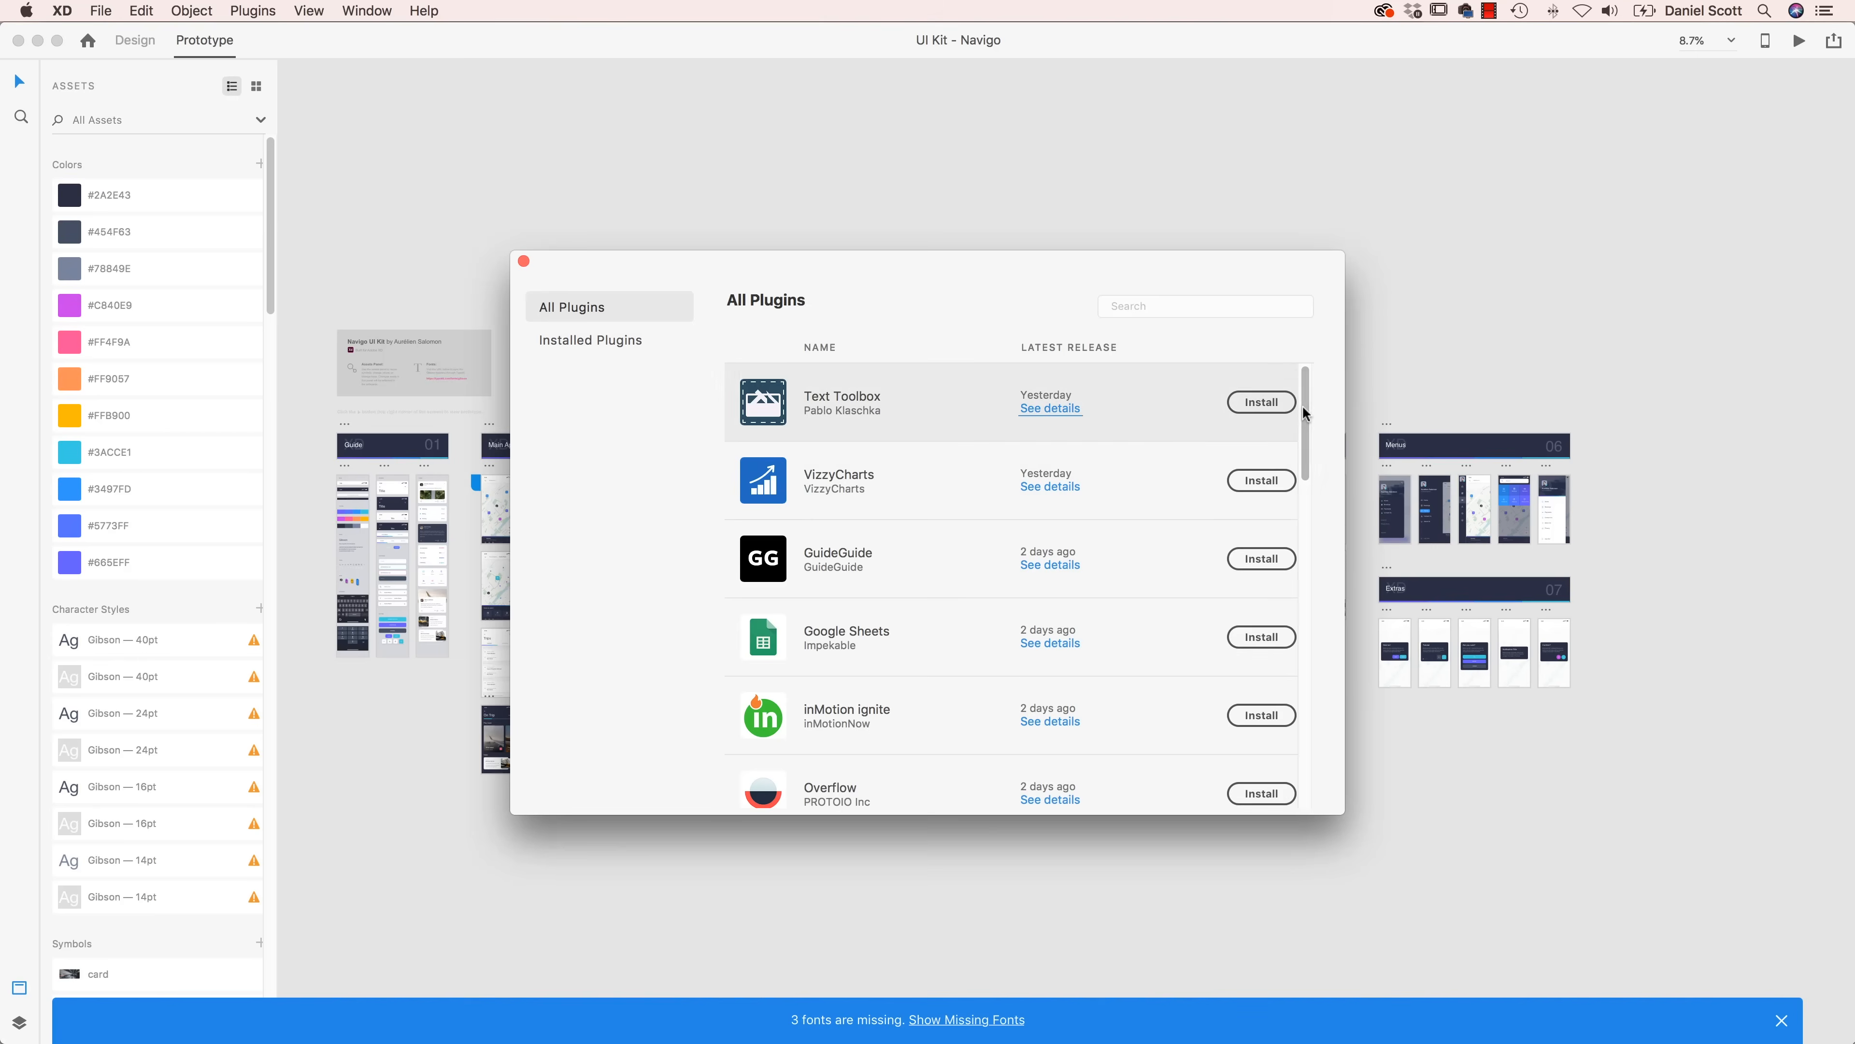
pyautogui.moveTo(1302, 405); pyautogui.dragTo(1326, 372)
pyautogui.scroll(-5, 818, 422)
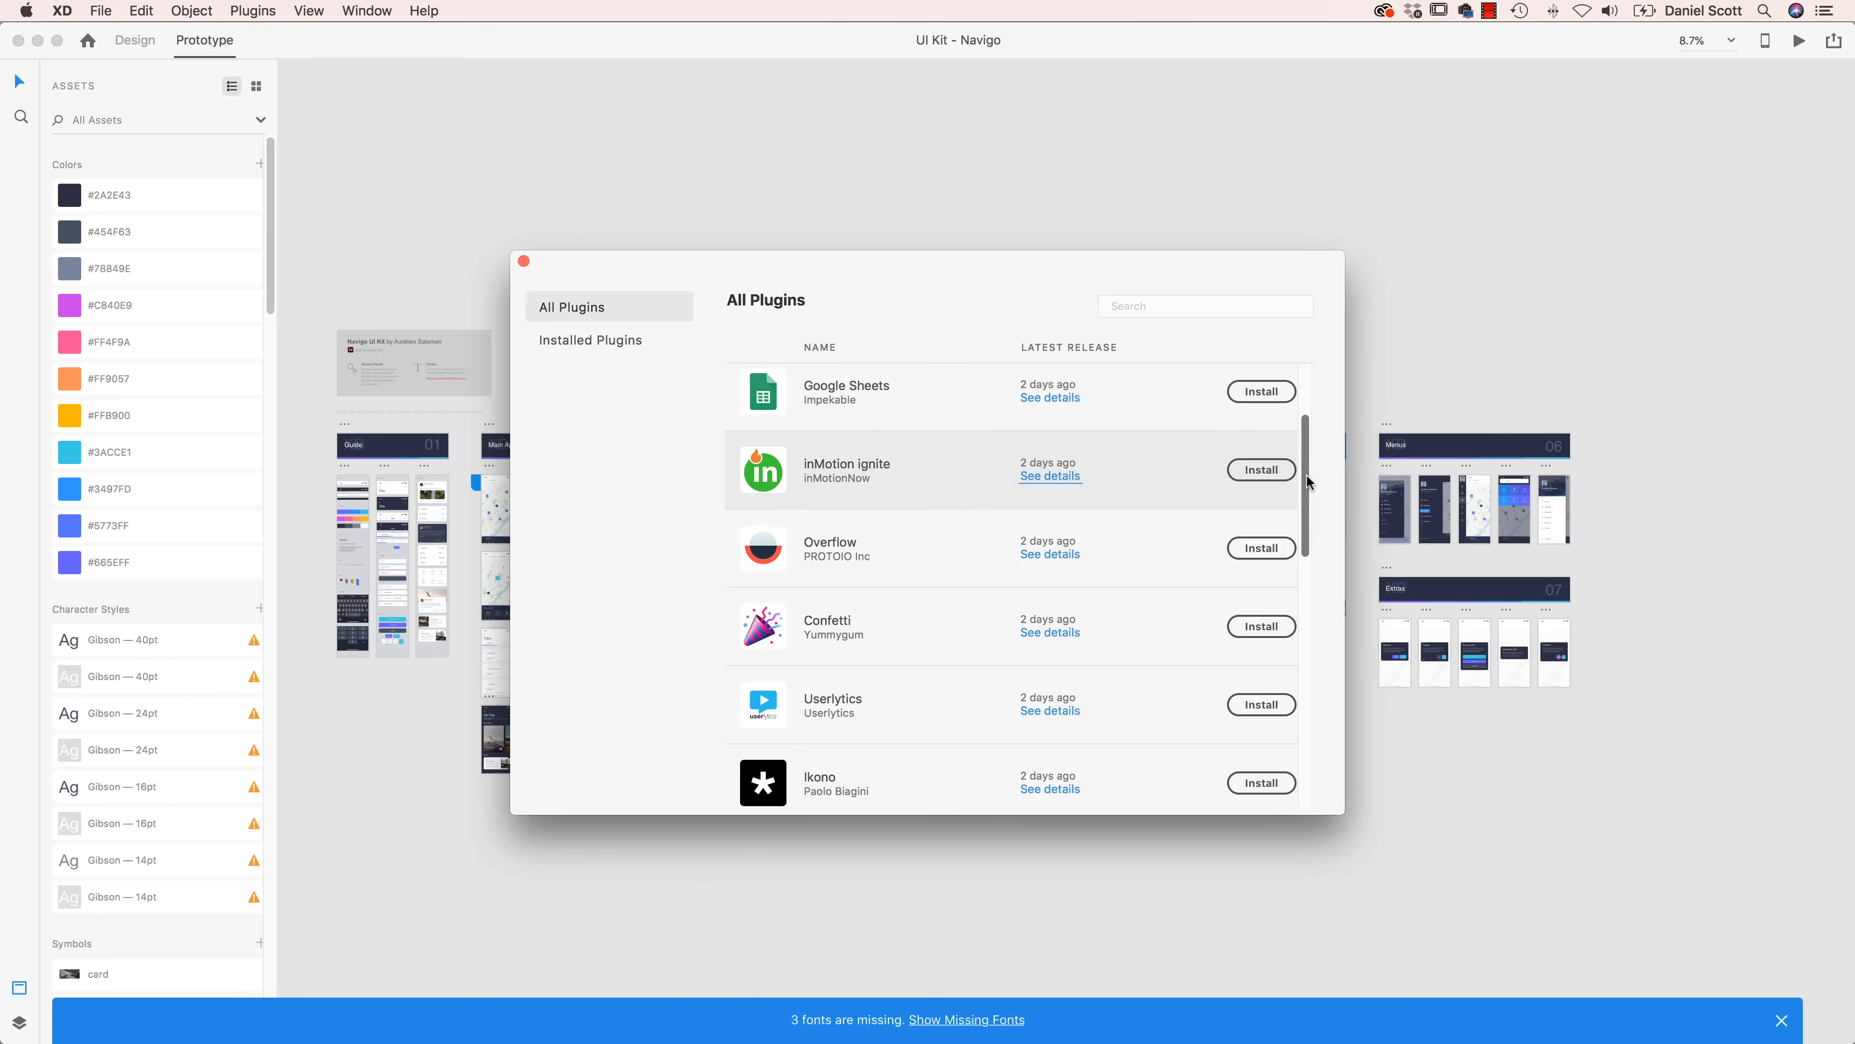
pyautogui.scroll(-5, 1307, 530)
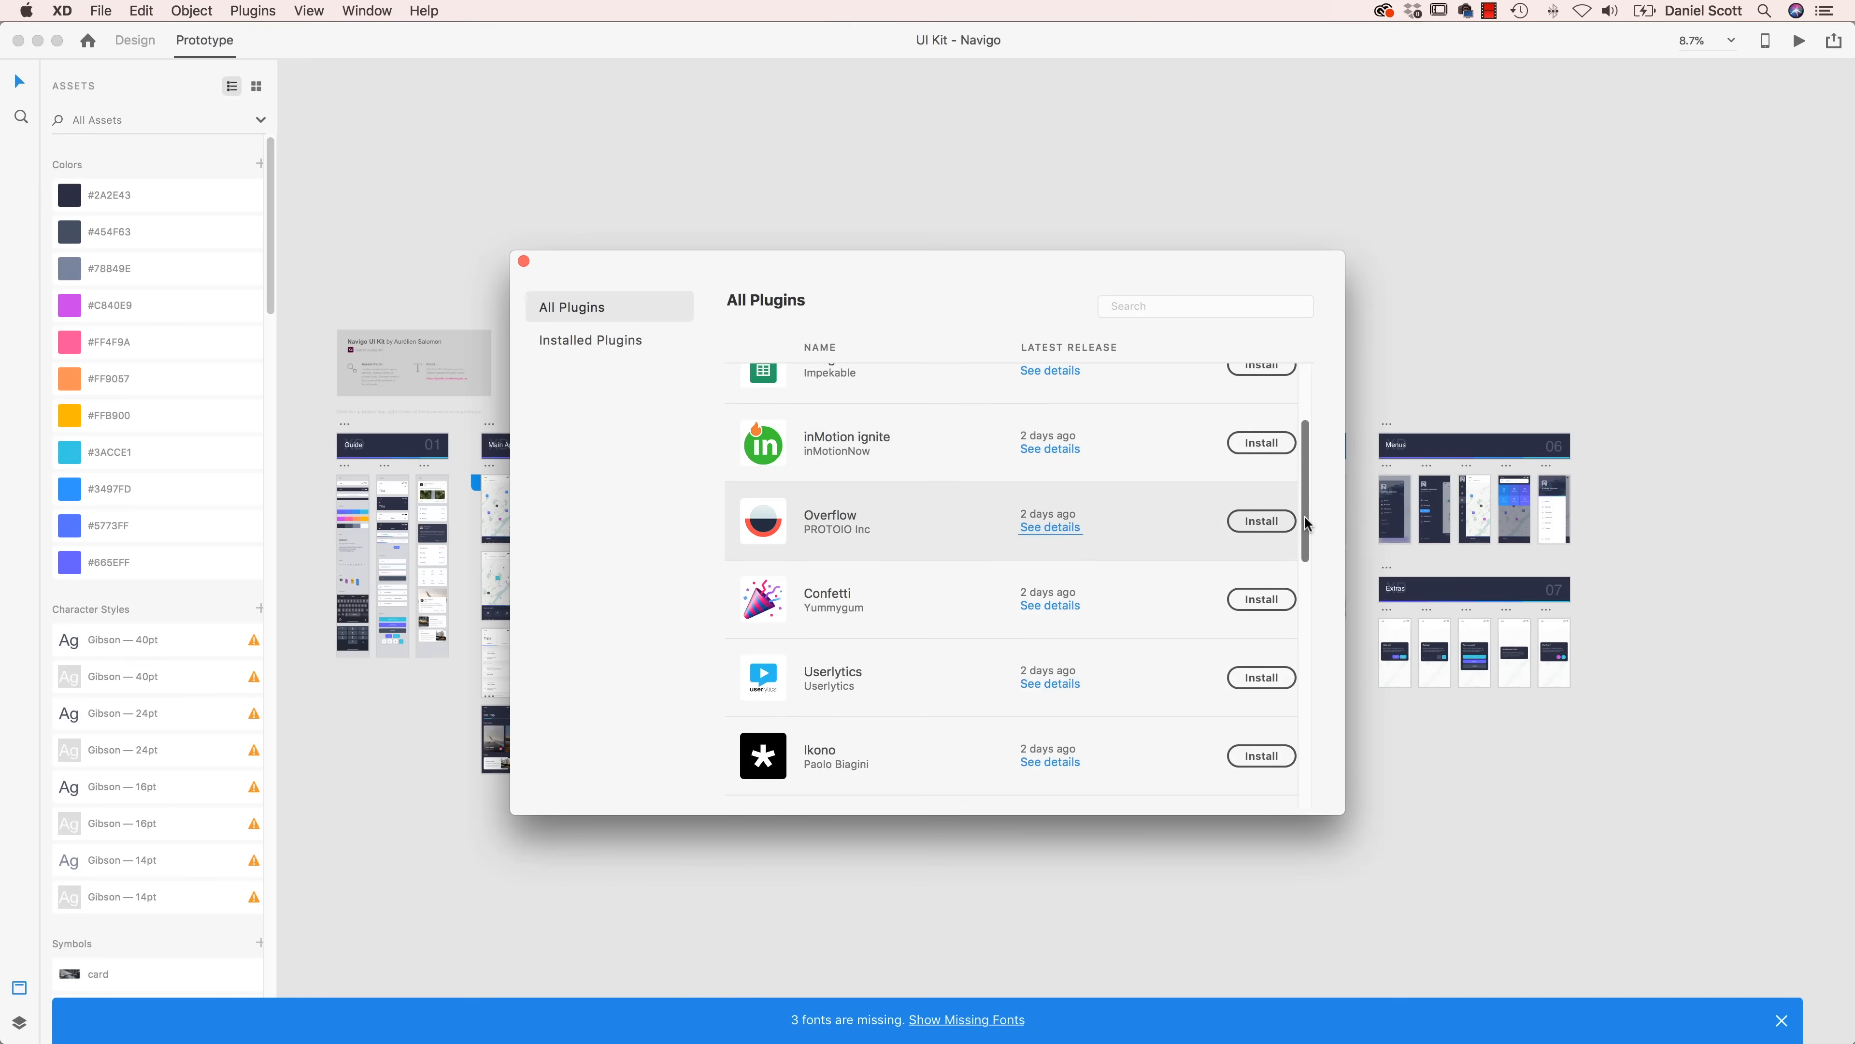
pyautogui.moveTo(1308, 566); pyautogui.dragTo(1305, 689)
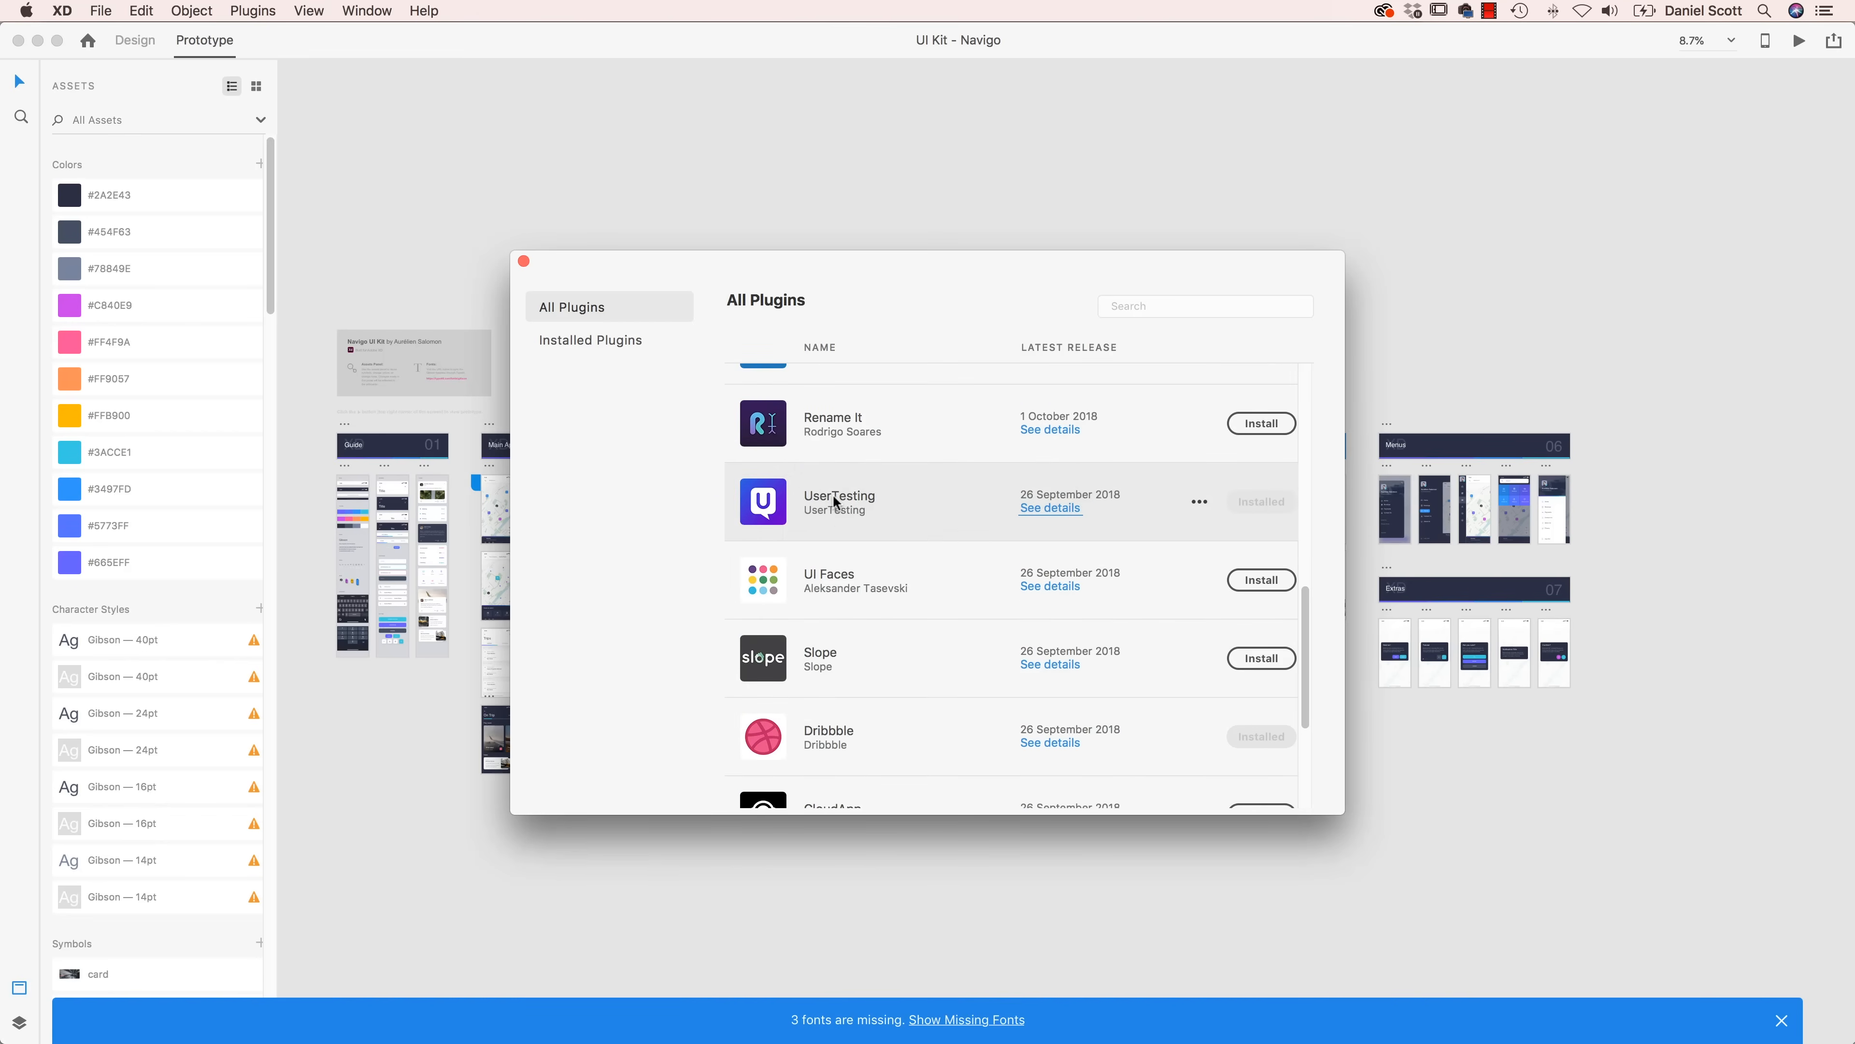
pyautogui.moveTo(1306, 680)
pyautogui.mouseDown()
pyautogui.moveTo(1310, 695)
pyautogui.moveTo(1307, 673)
pyautogui.mouseUp()
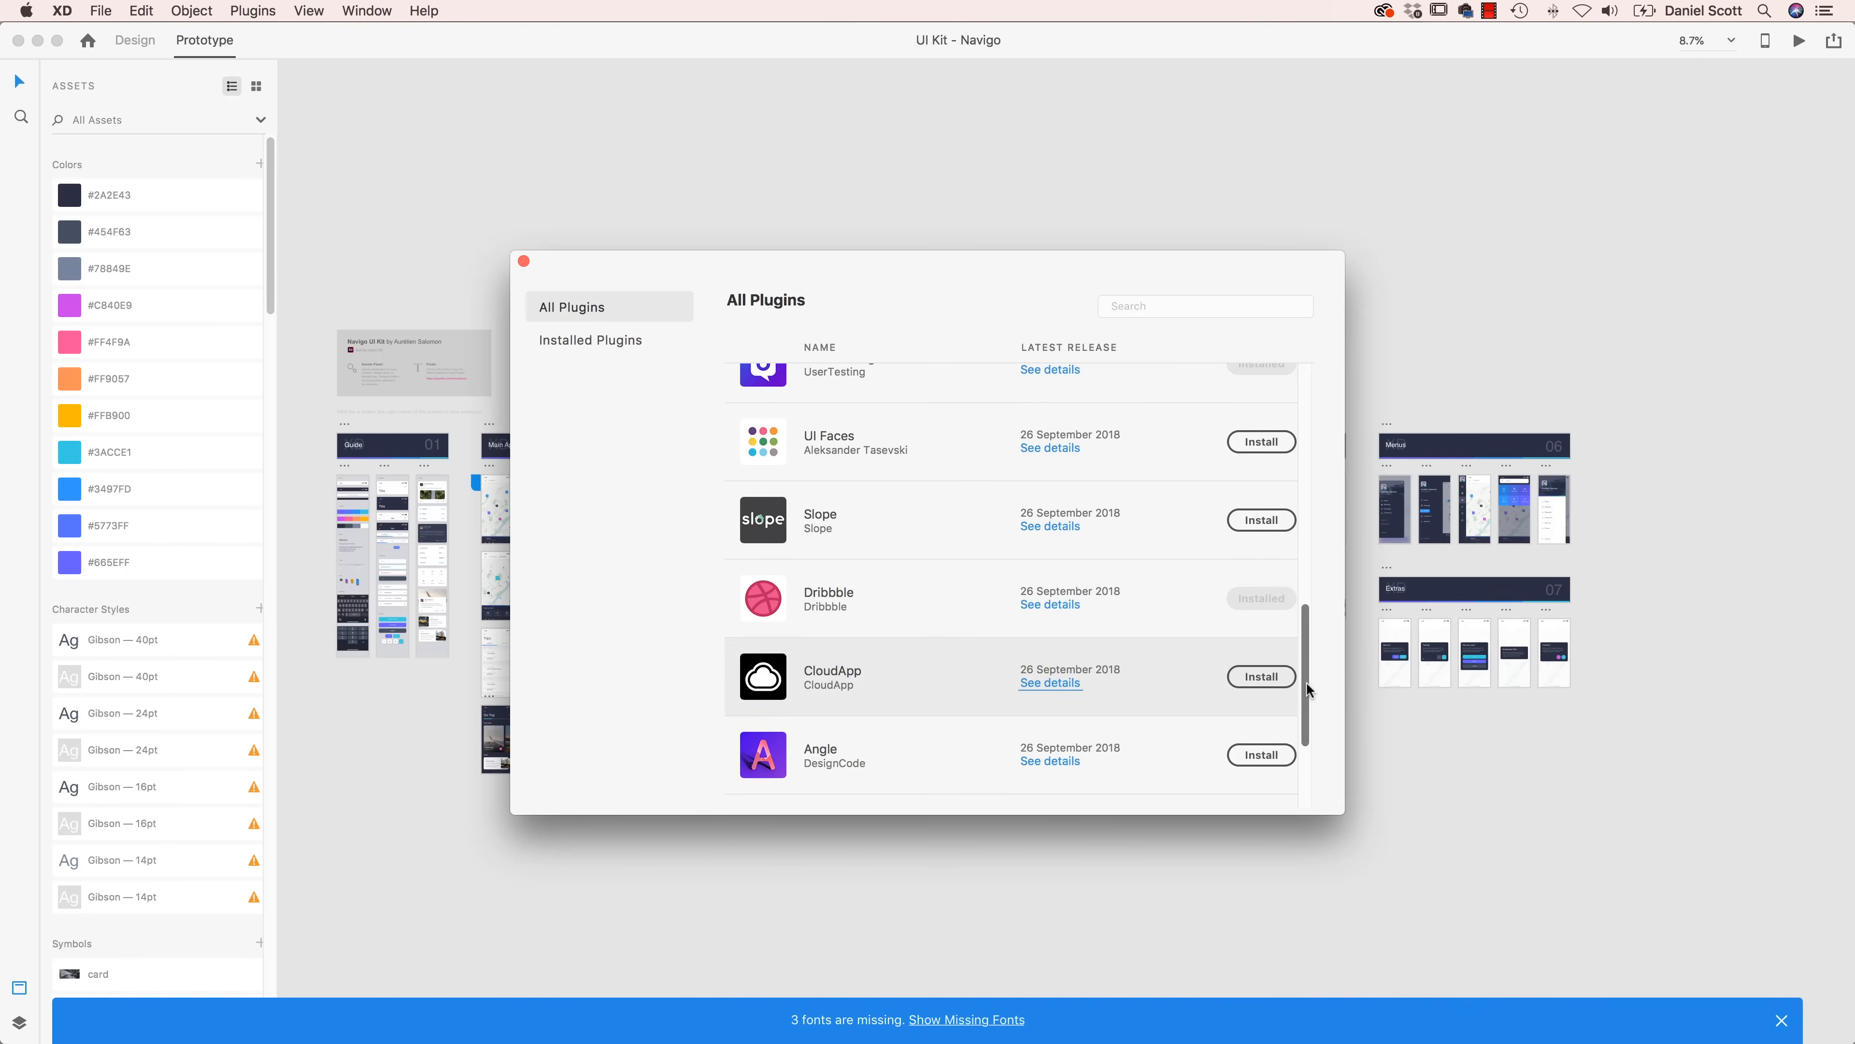
pyautogui.moveTo(1306, 688); pyautogui.dragTo(1307, 725)
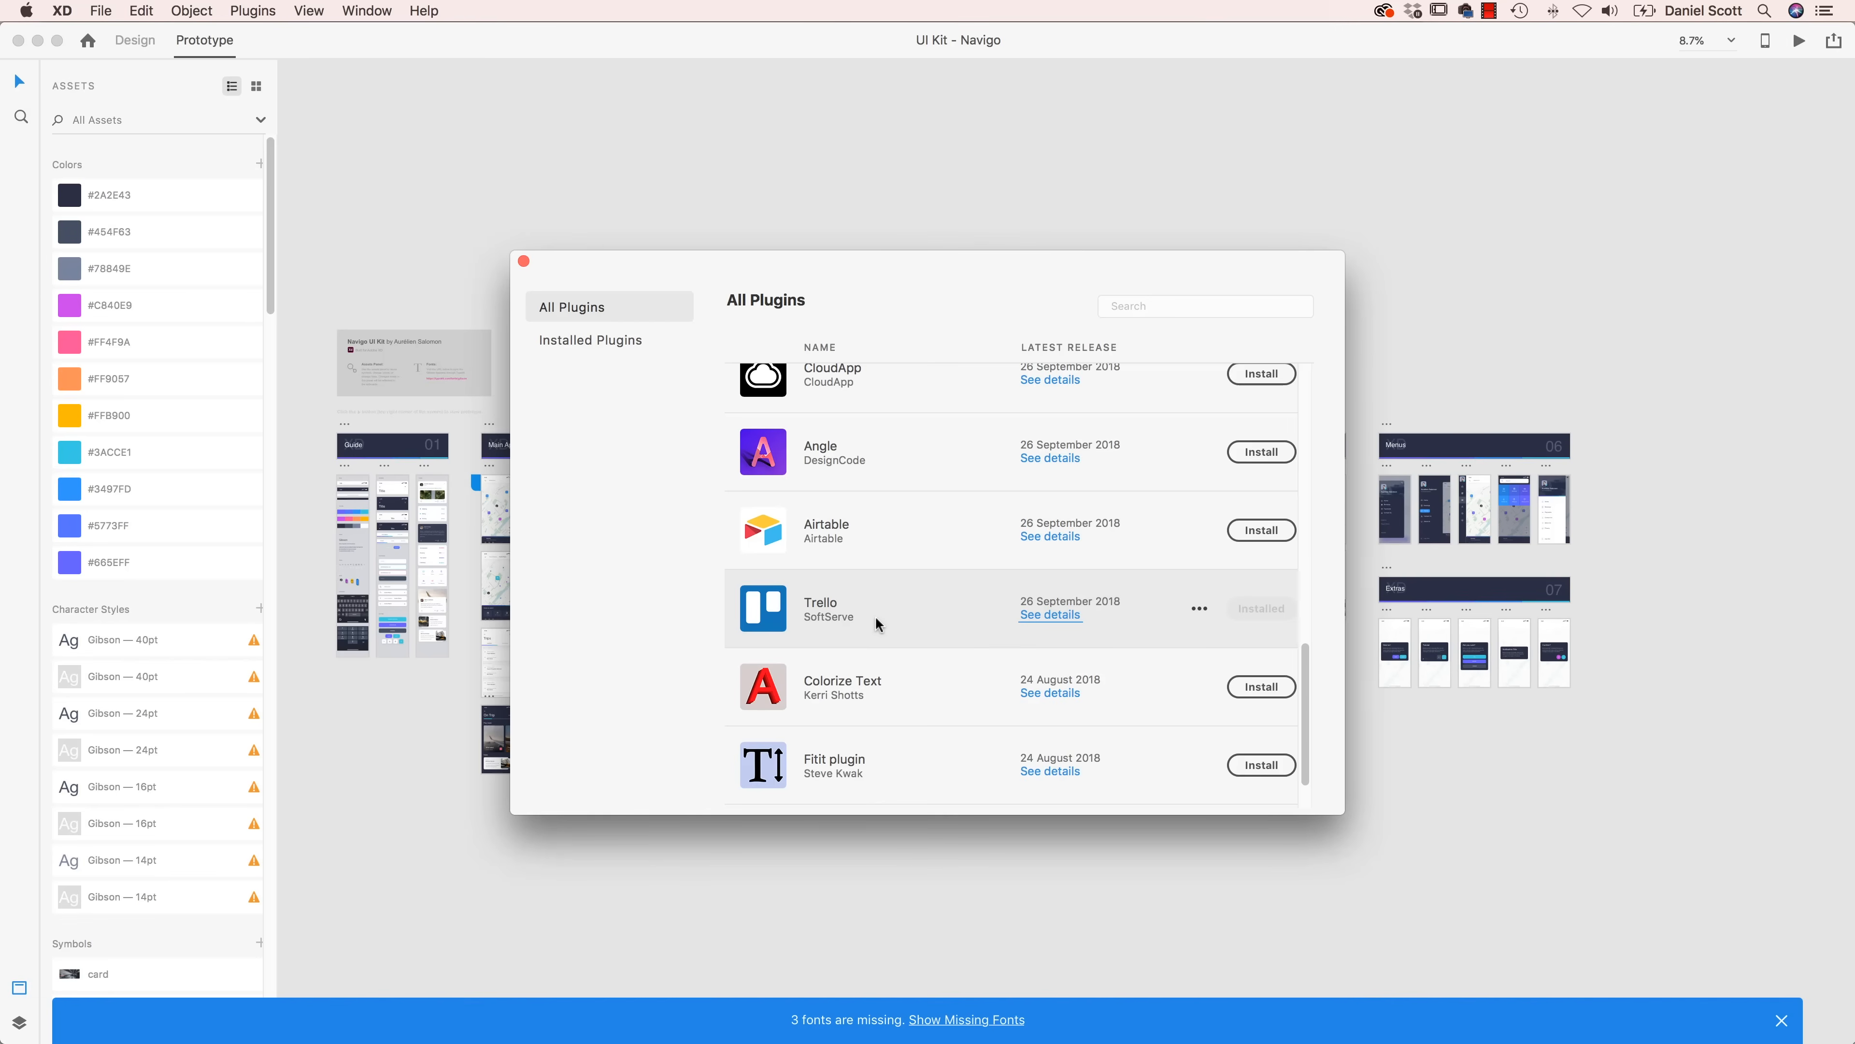
pyautogui.click(524, 262)
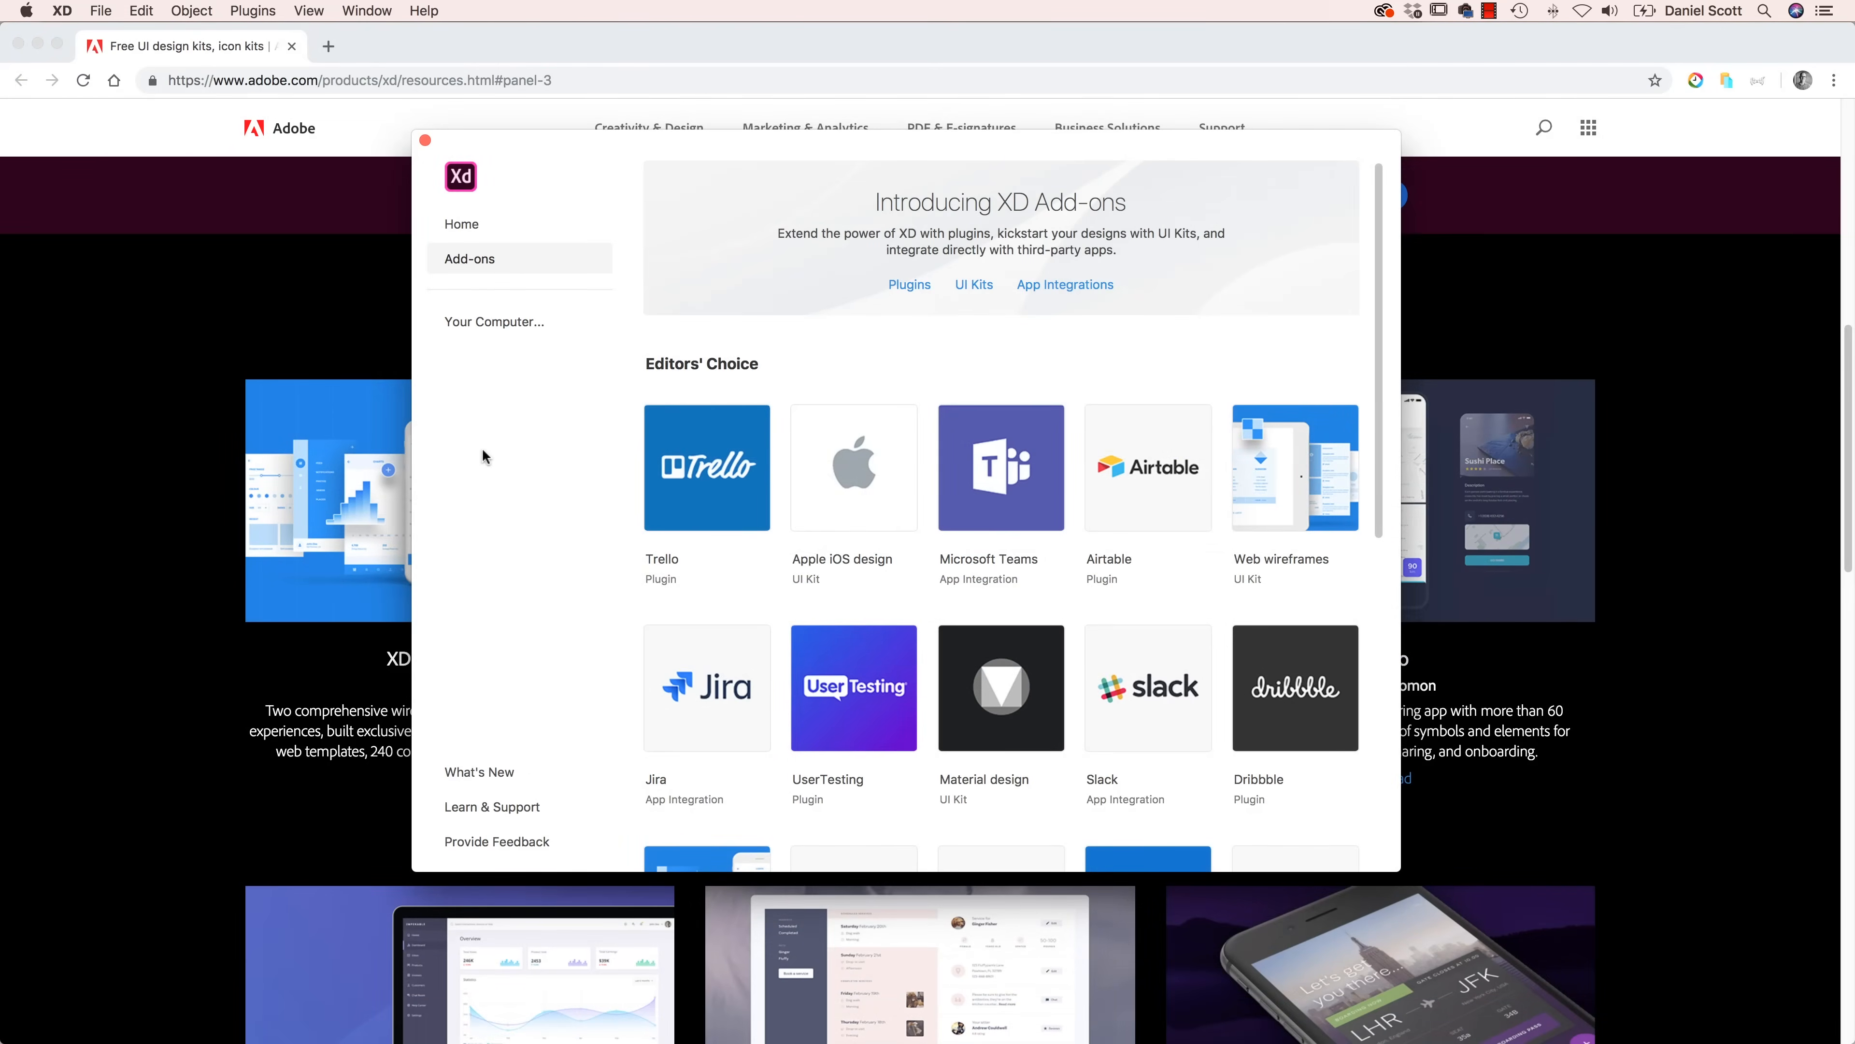
# - Open the instructorHQ UI v5.0 file from the Exercise Files folder on the computer
pyautogui.click(477, 322)
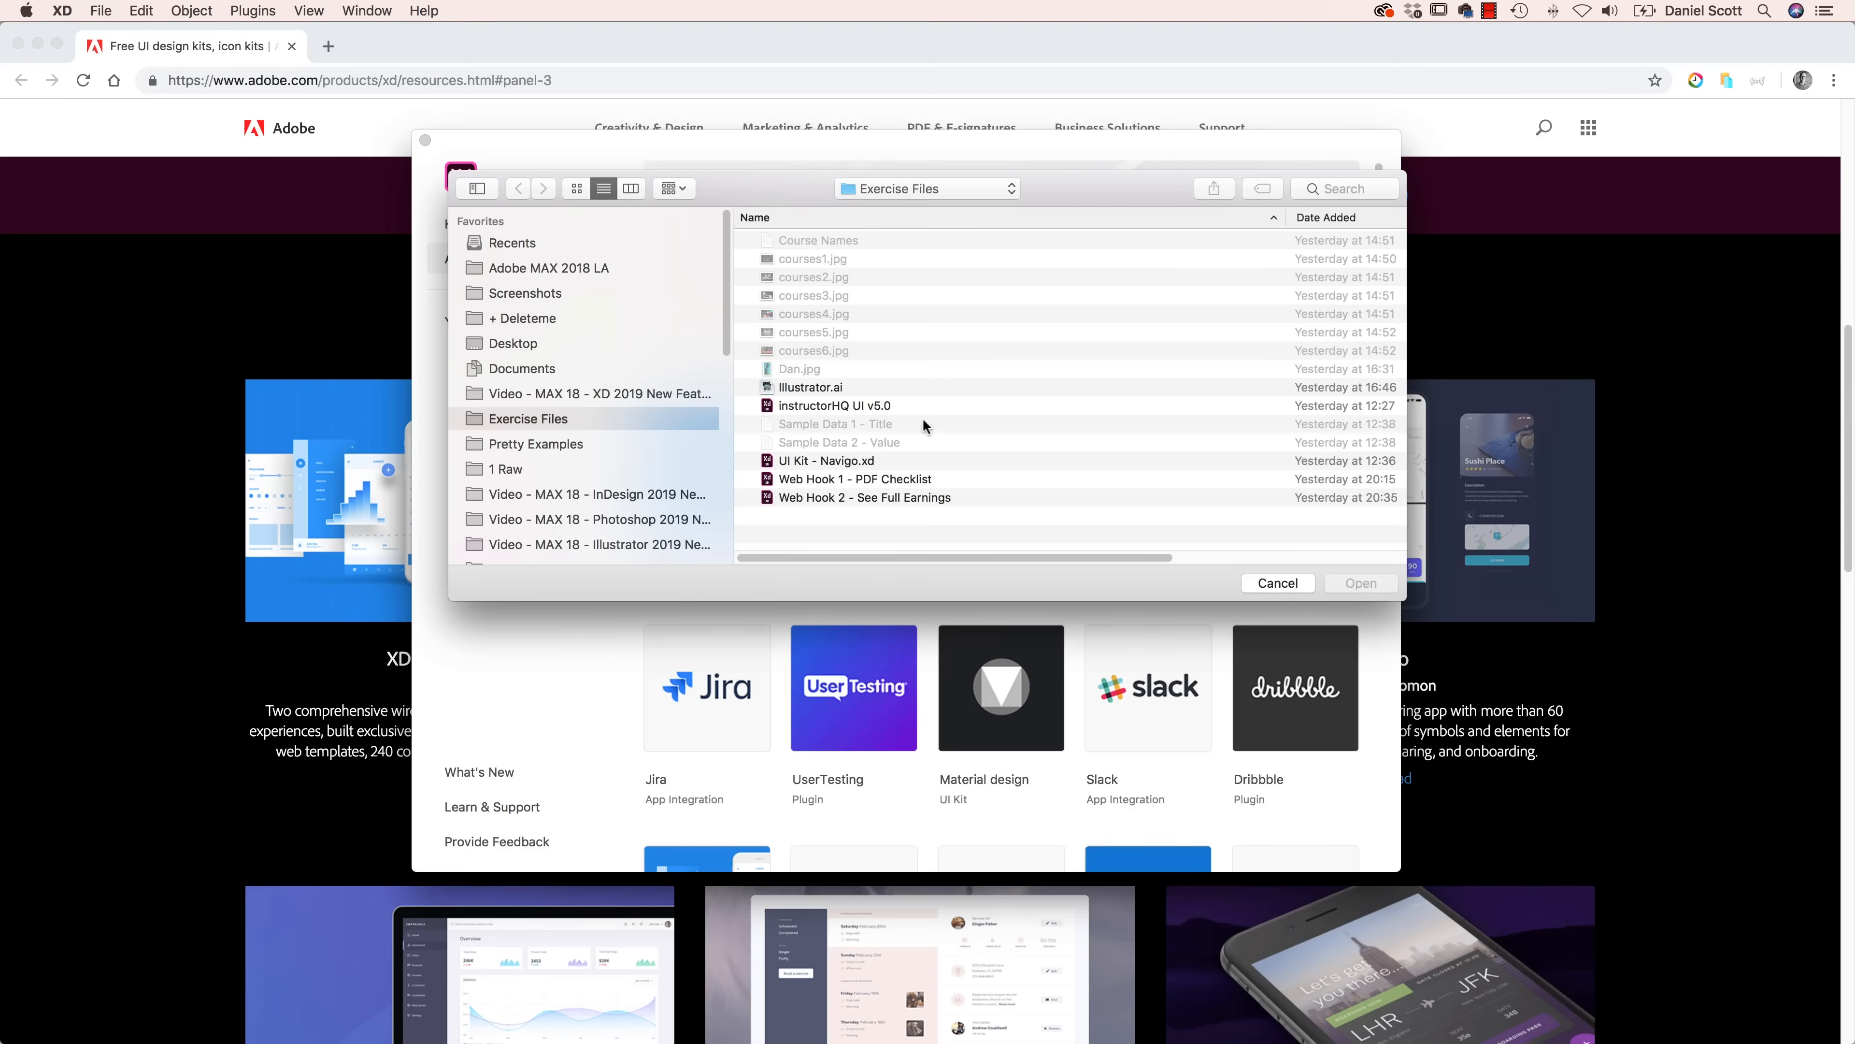
pyautogui.click(829, 408)
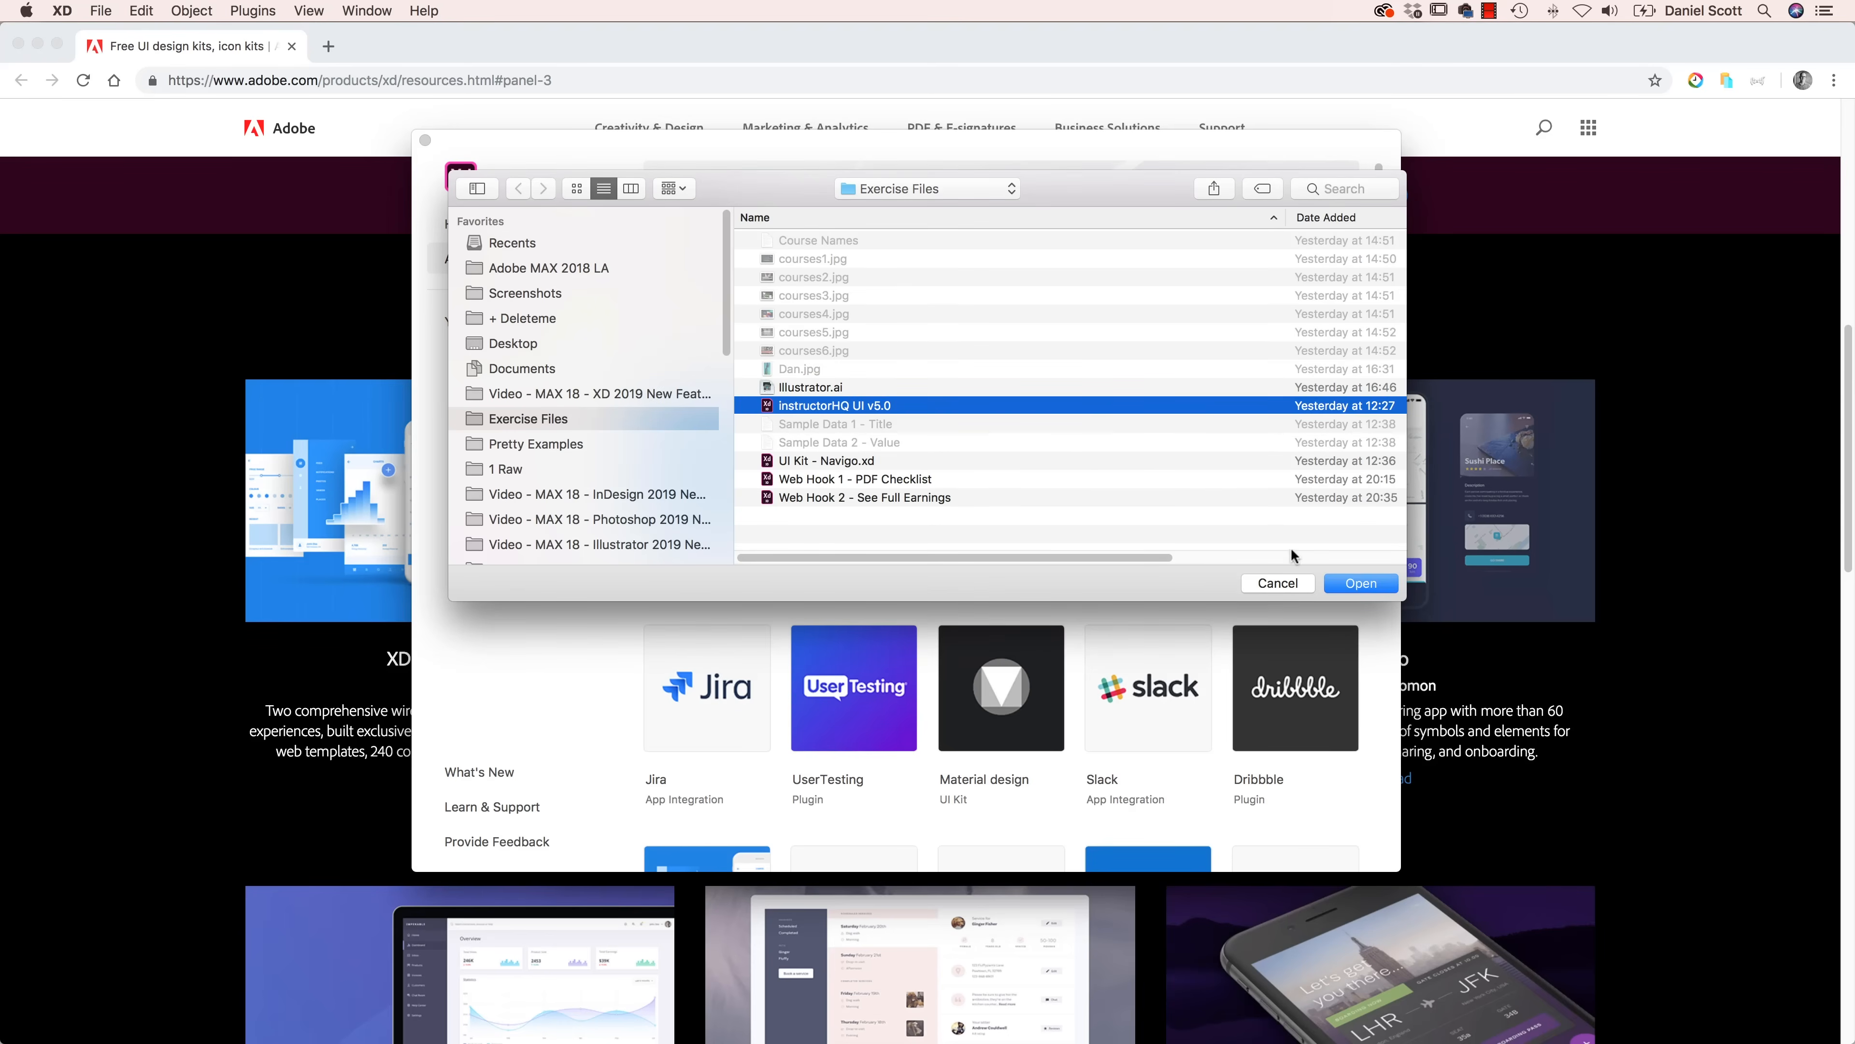
pyautogui.click(1351, 584)
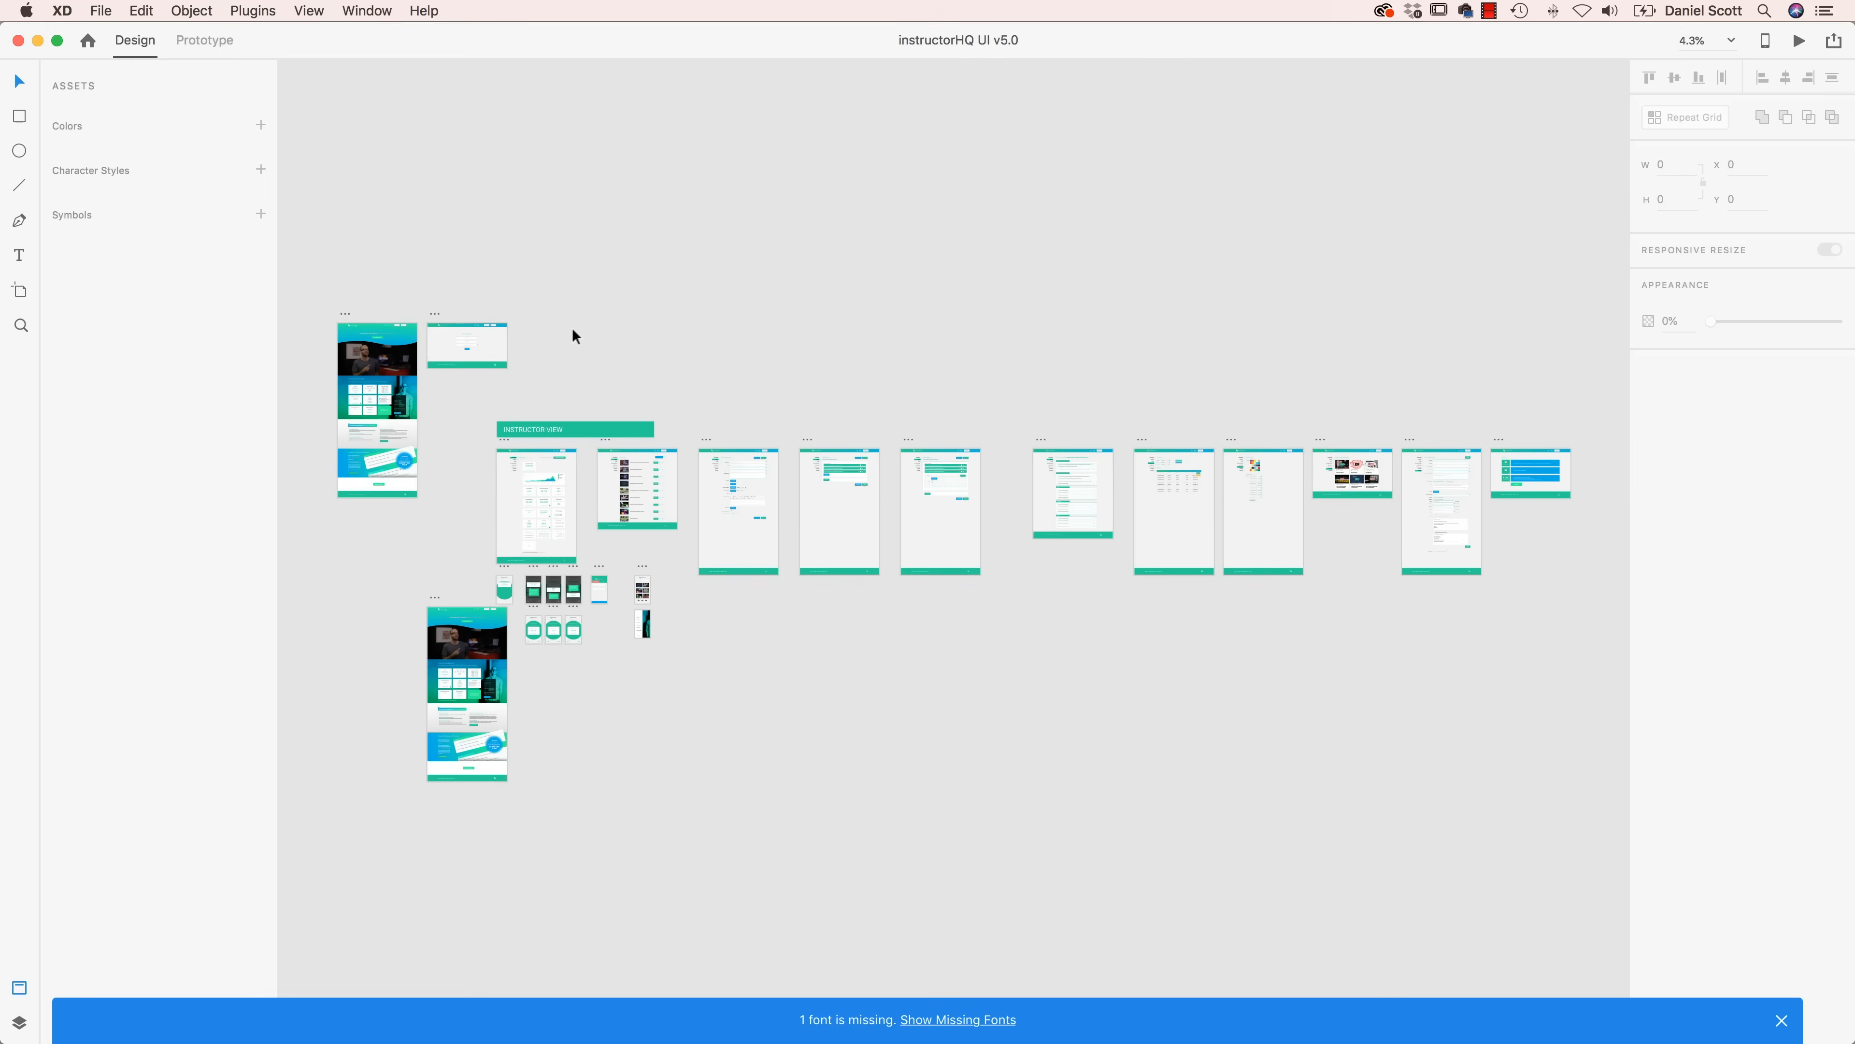
# - Display the document's layers and duplicate the APP - LOGIN artboard beside the original
pyautogui.press('super+y')
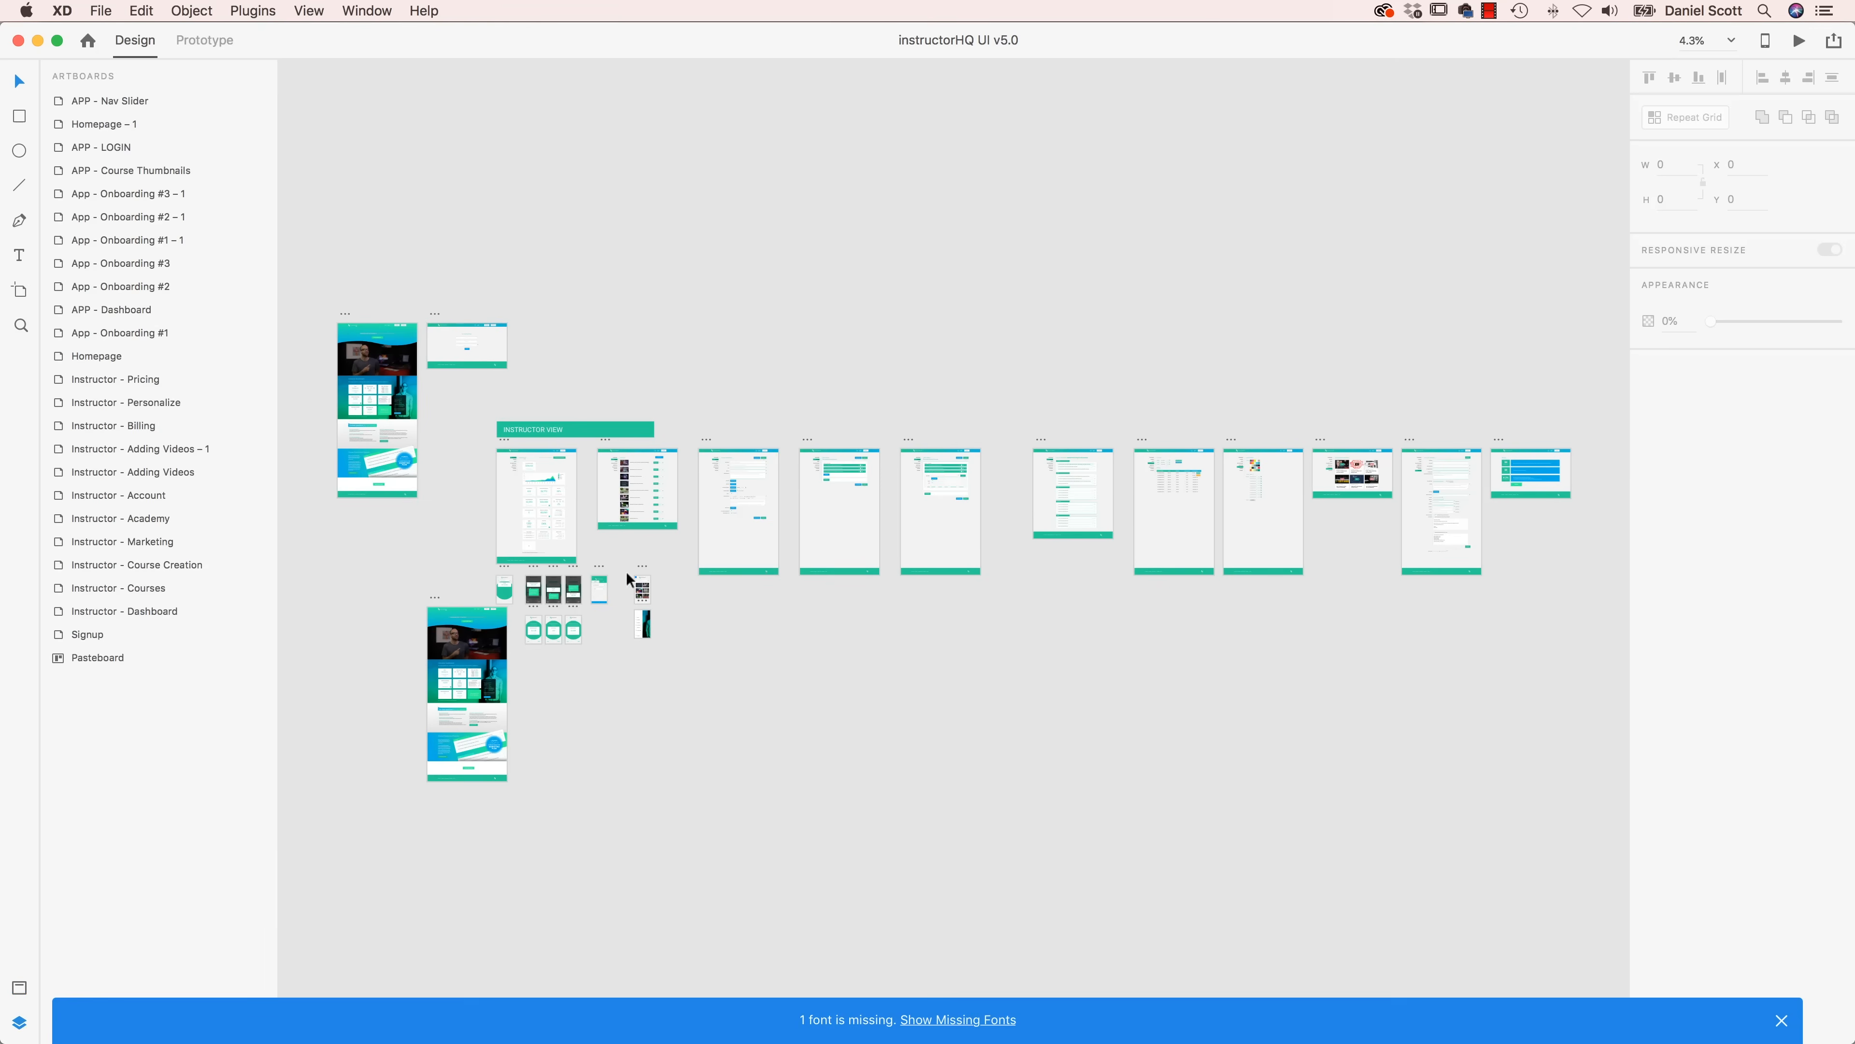
pyautogui.click(603, 566)
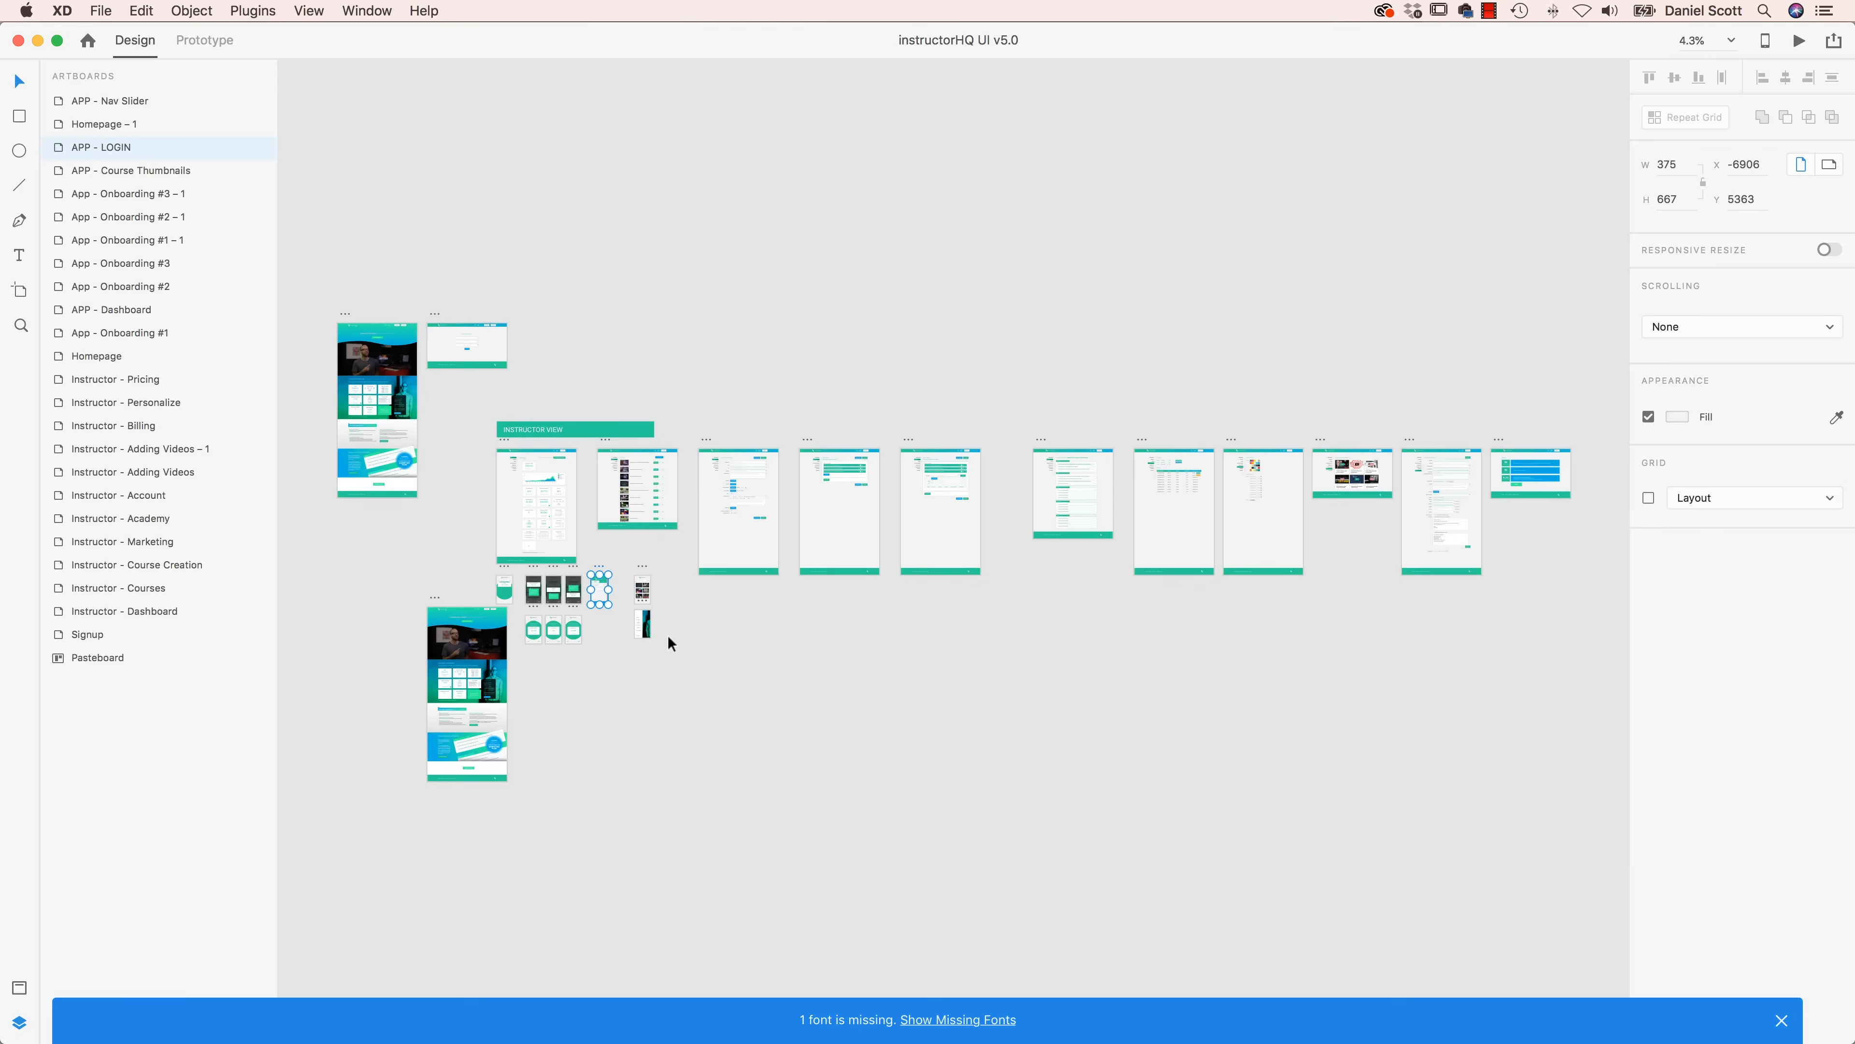
pyautogui.press('super+3')
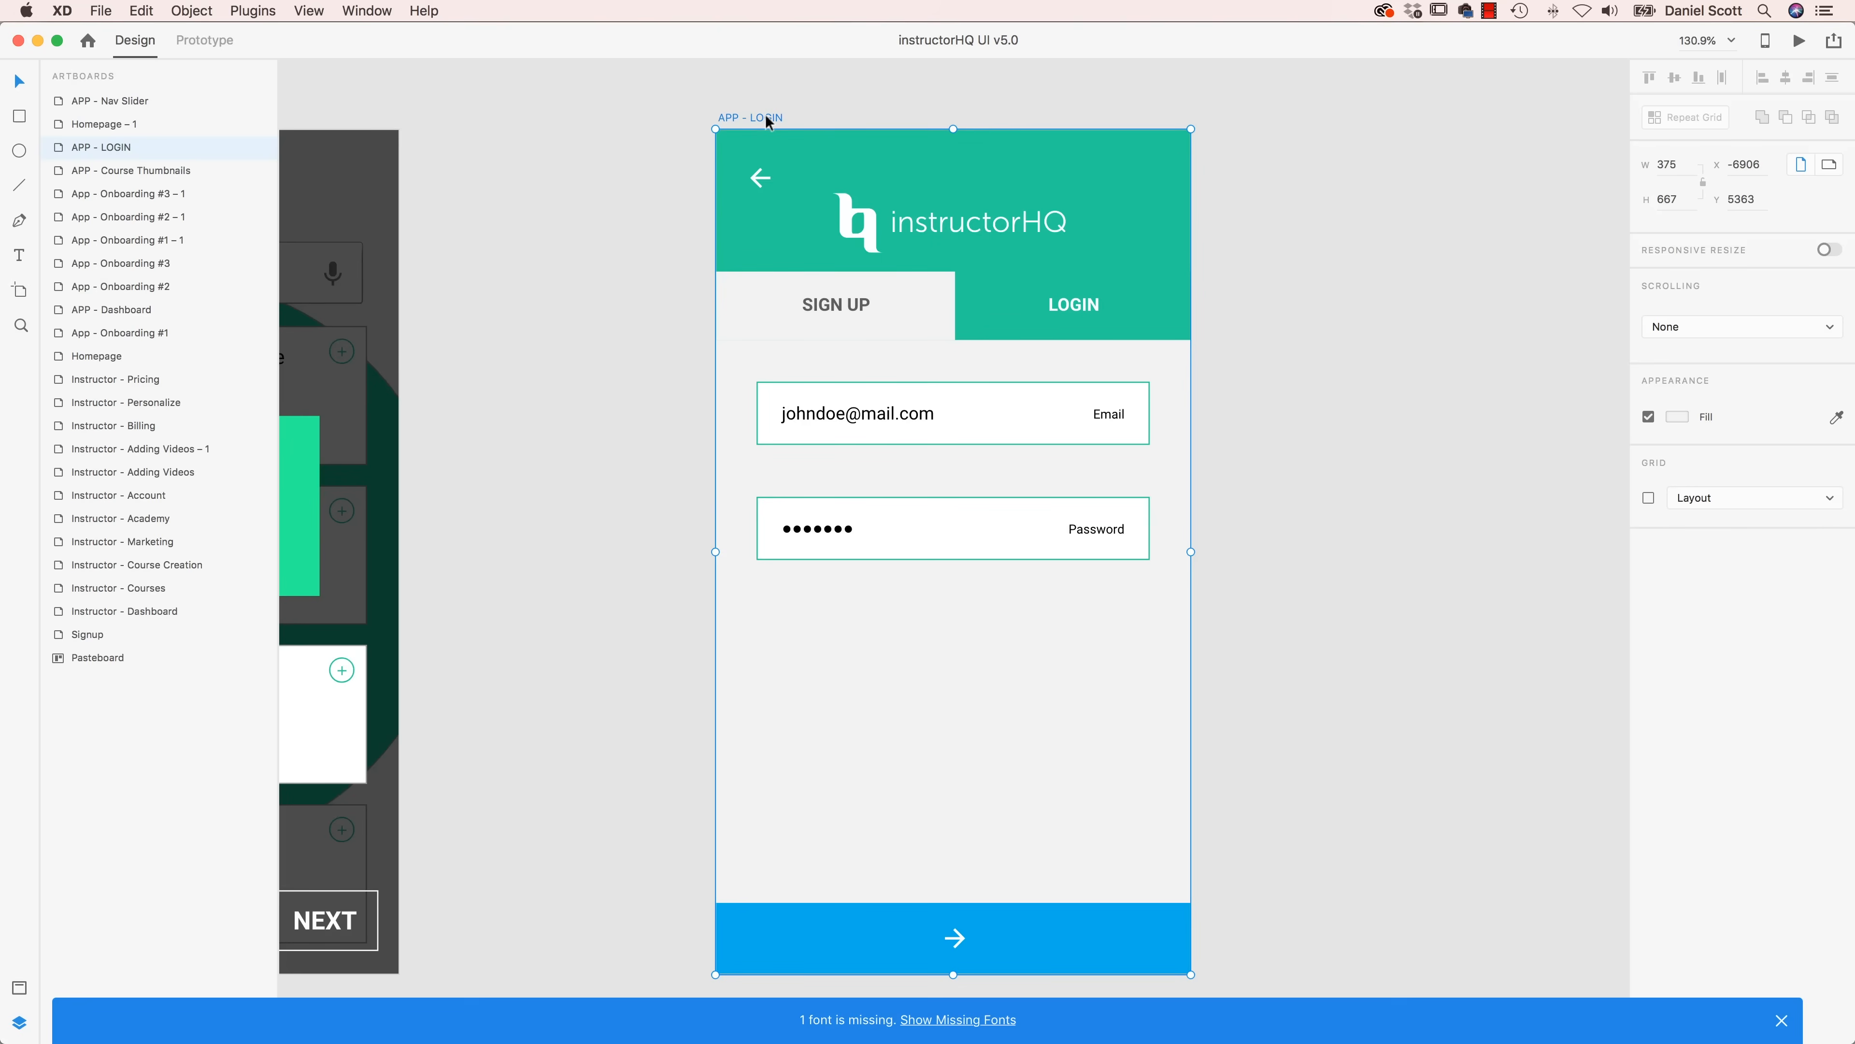
pyautogui.press('super+d')
pyautogui.moveTo(766, 116); pyautogui.dragTo(882, 223)
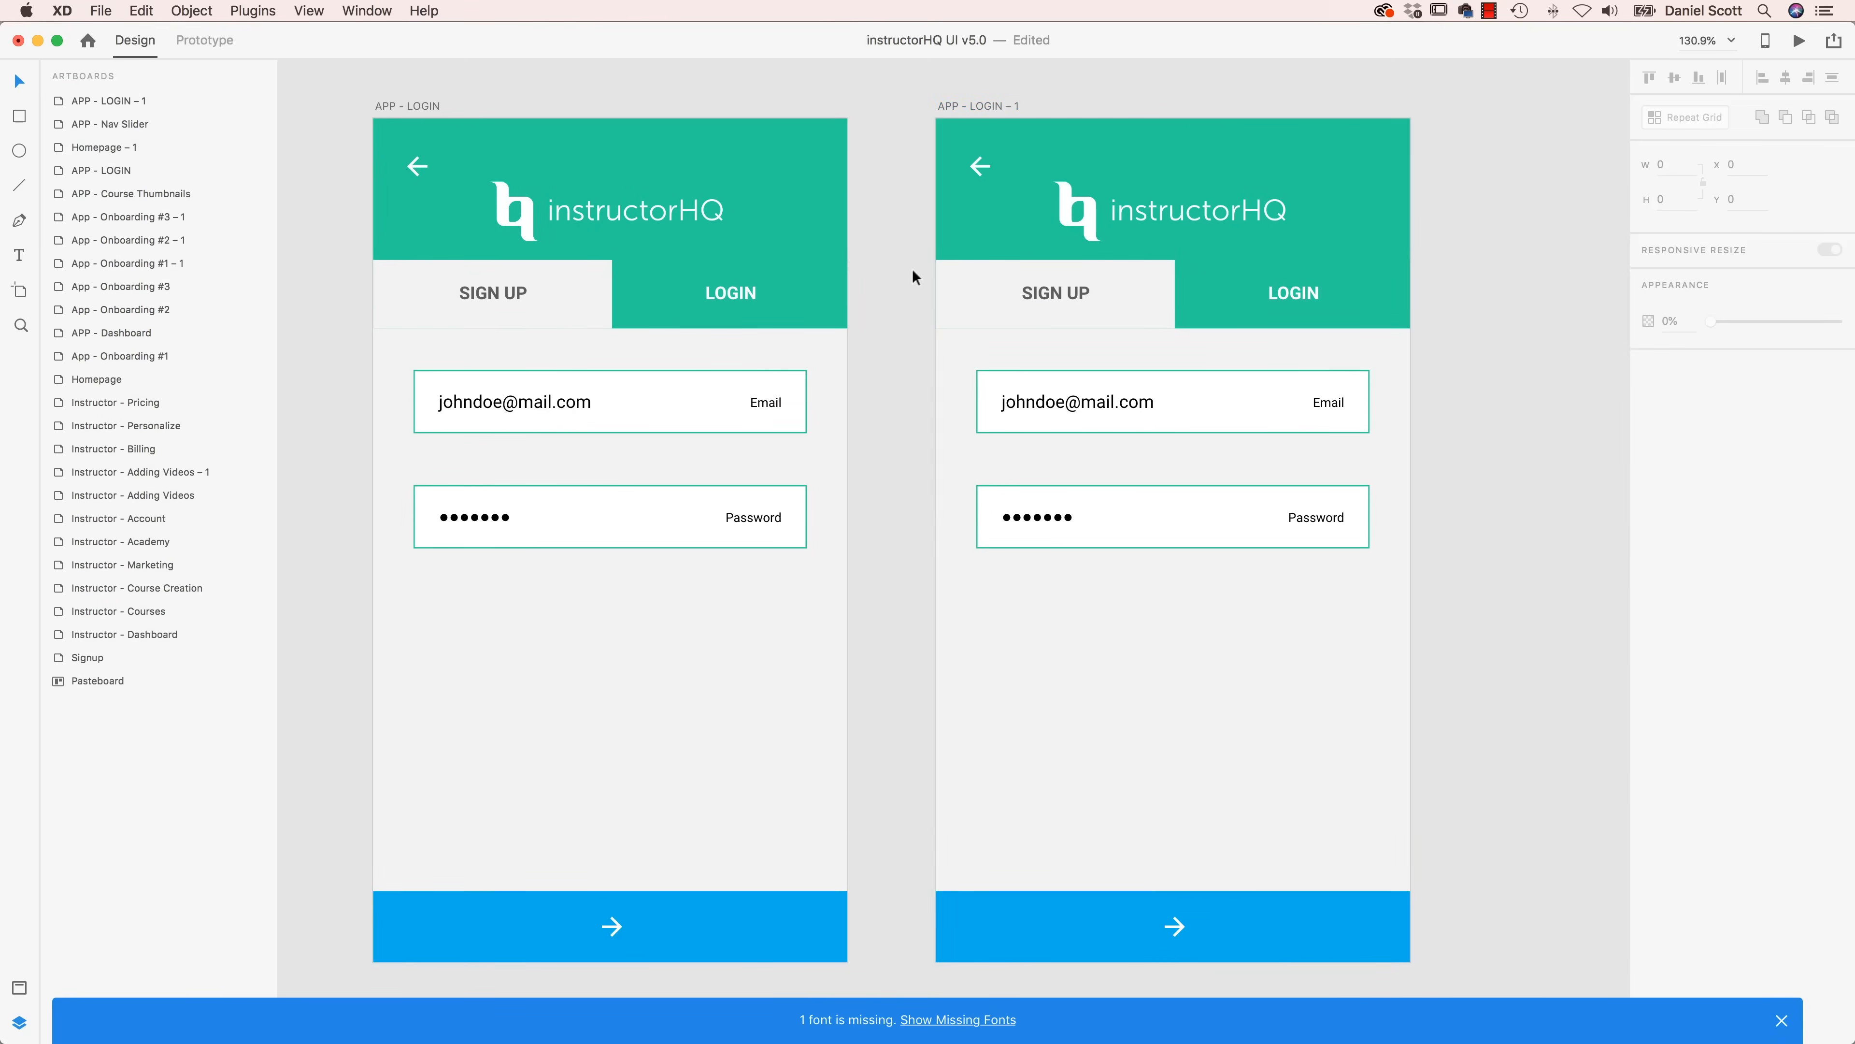
# - In prototype mode, connect the green LOGIN button background on APP - LOGIN to the APP - LOGIN – 1 artboard with a Tap trigger
pyautogui.click(665, 314)
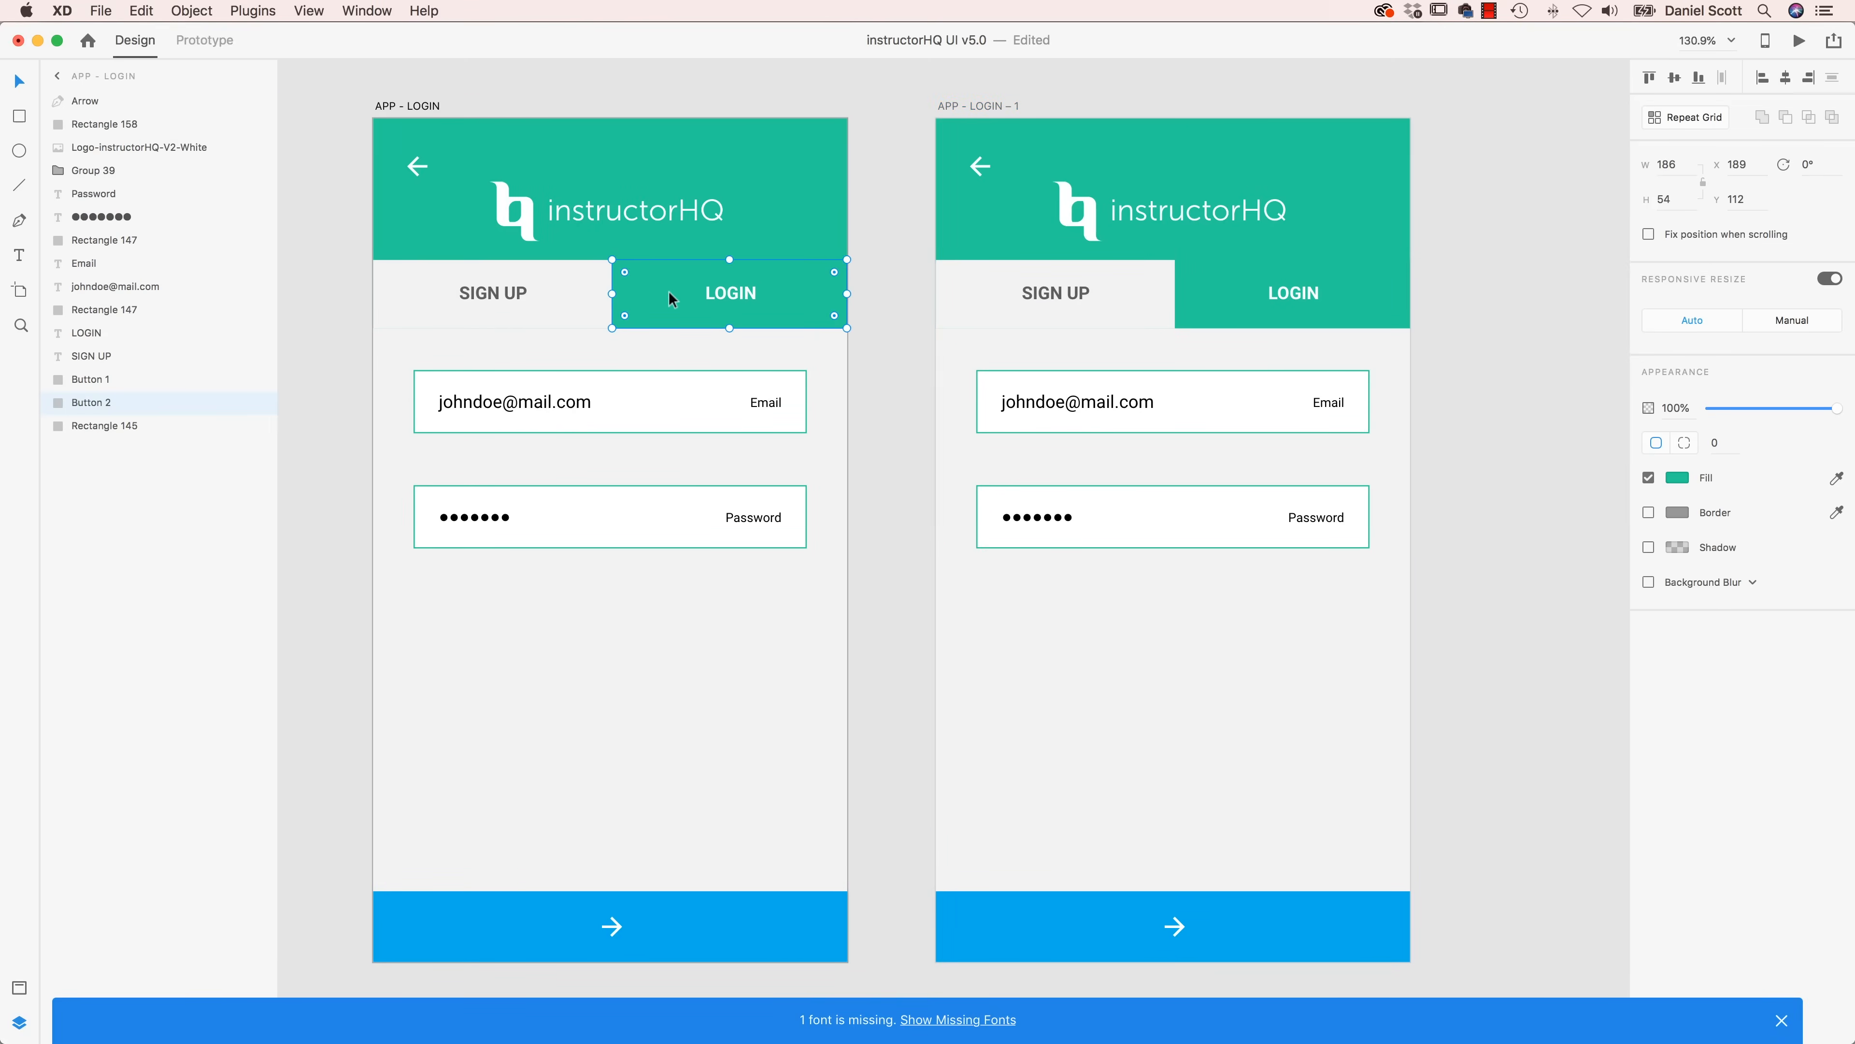
pyautogui.click(970, 295)
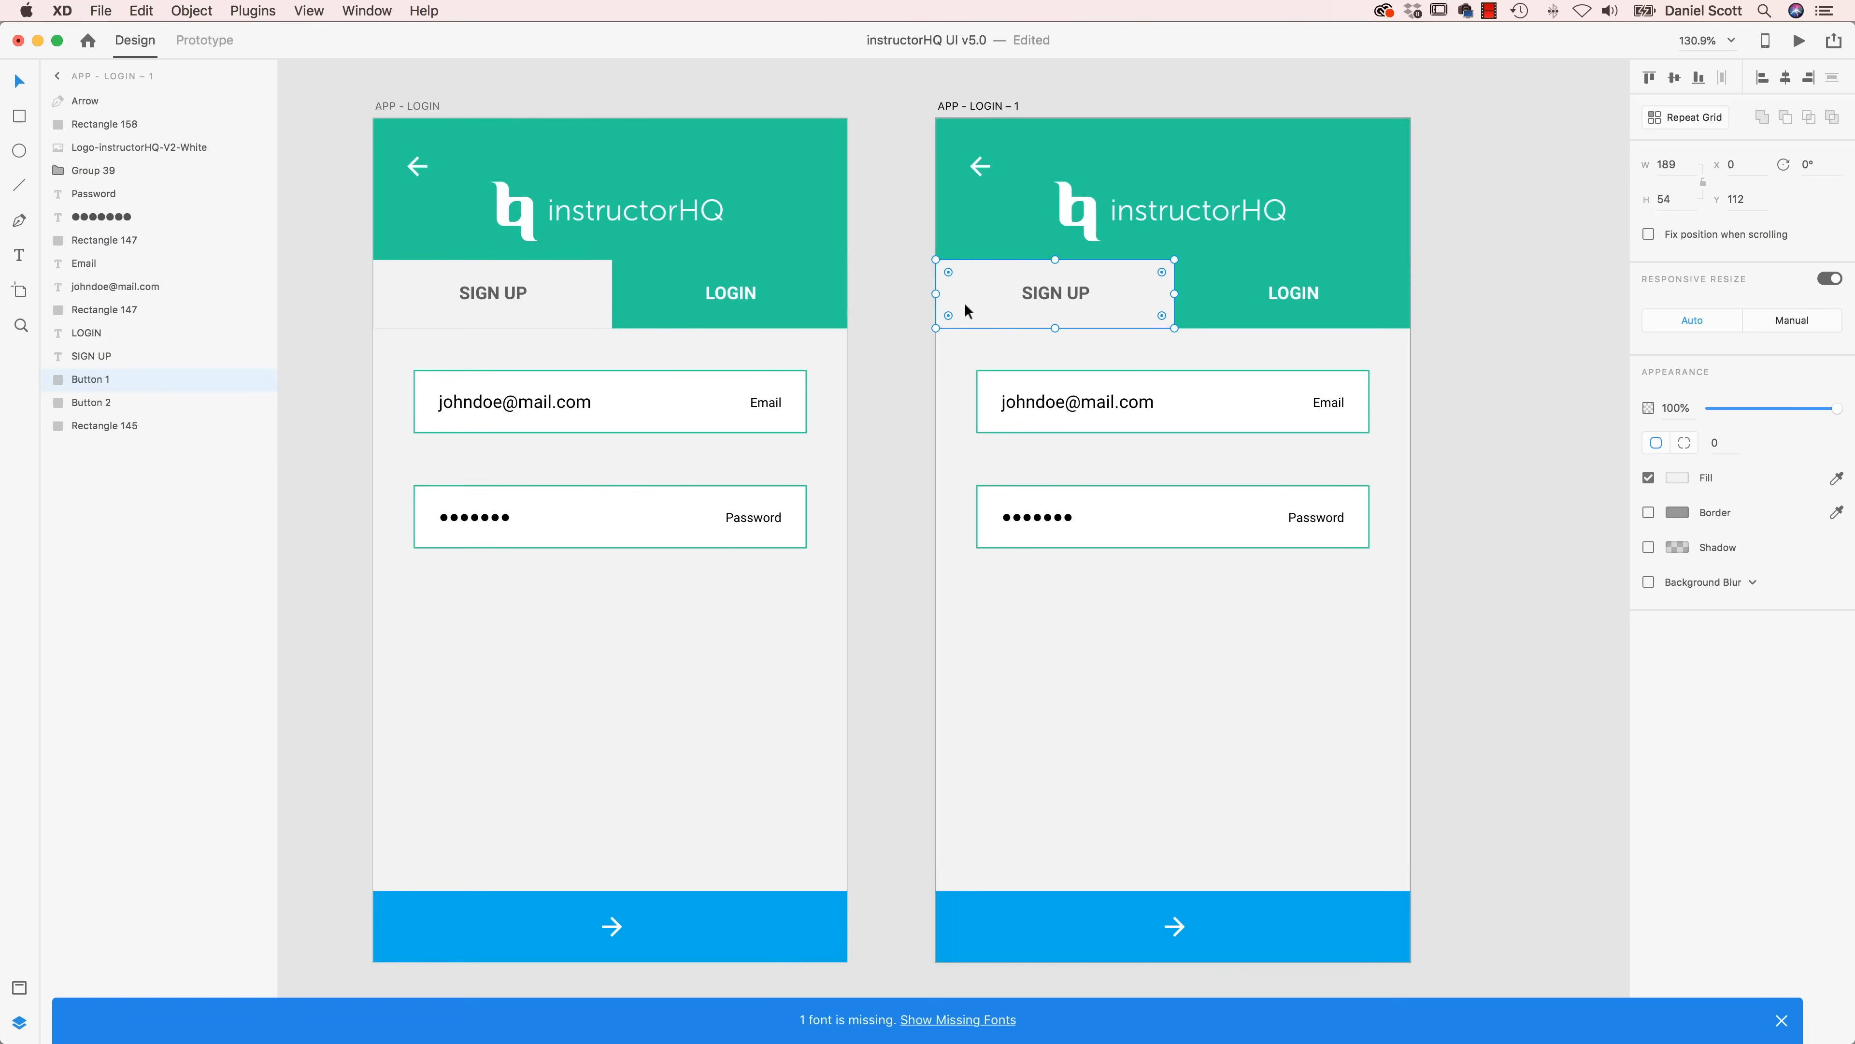
pyautogui.click(816, 294)
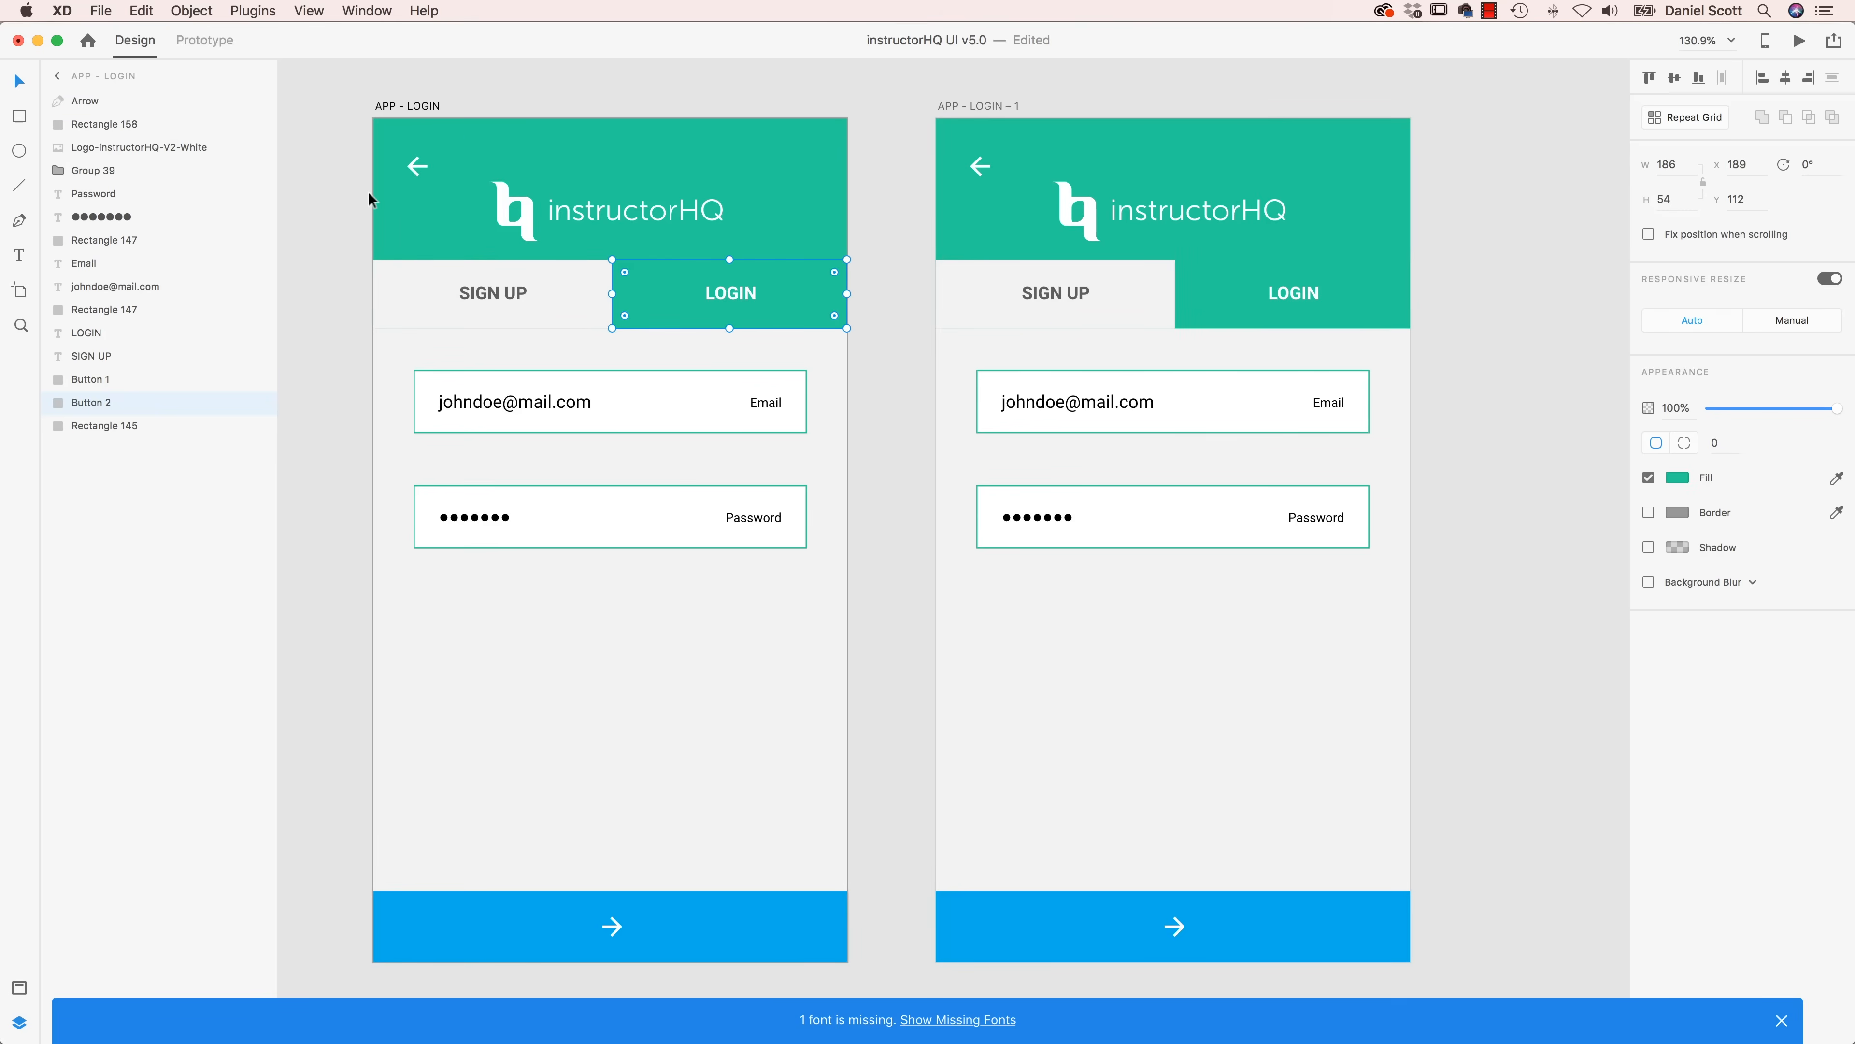
pyautogui.hotkey('ctrl', 'Tab')
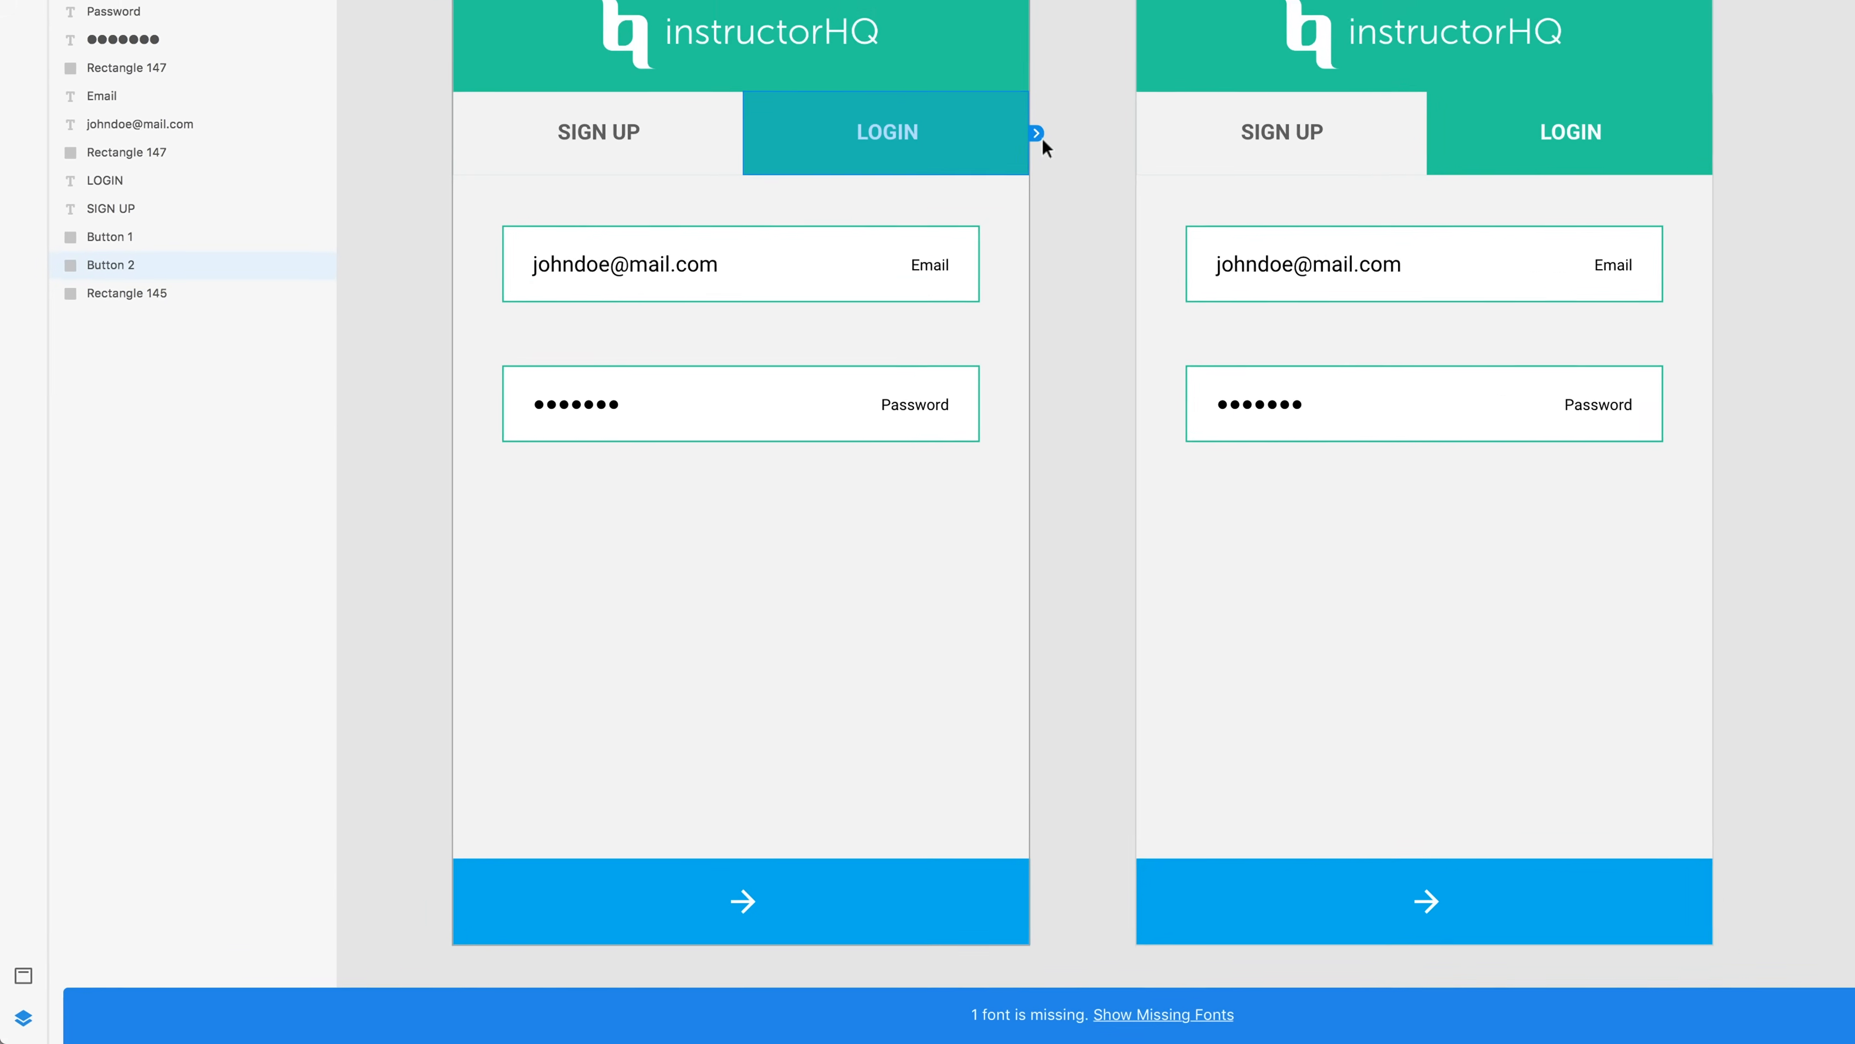
pyautogui.moveTo(879, 278); pyautogui.dragTo(961, 497)
pyautogui.click(1059, 598)
pyautogui.click(1059, 581)
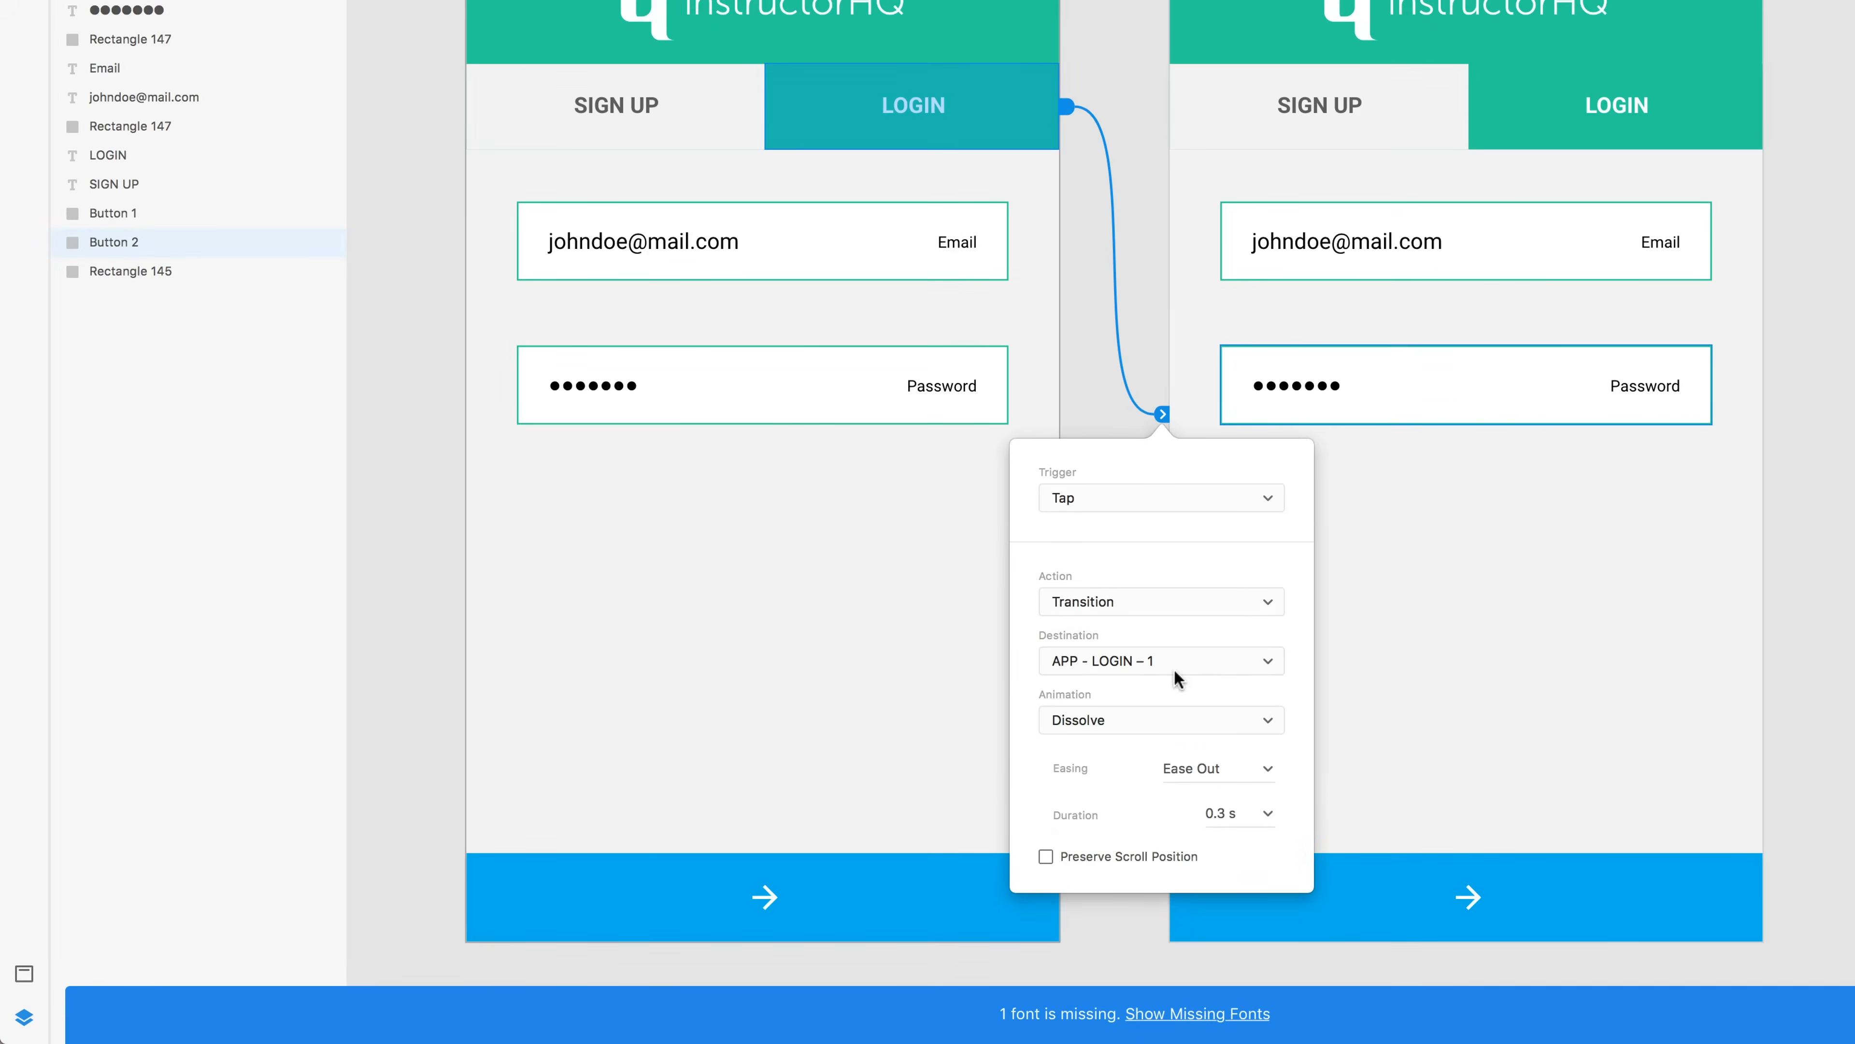
# - Set the LOGIN button connection's action to Auto-Animate, keeping APP - LOGIN – 1 as the destination
pyautogui.click(1118, 719)
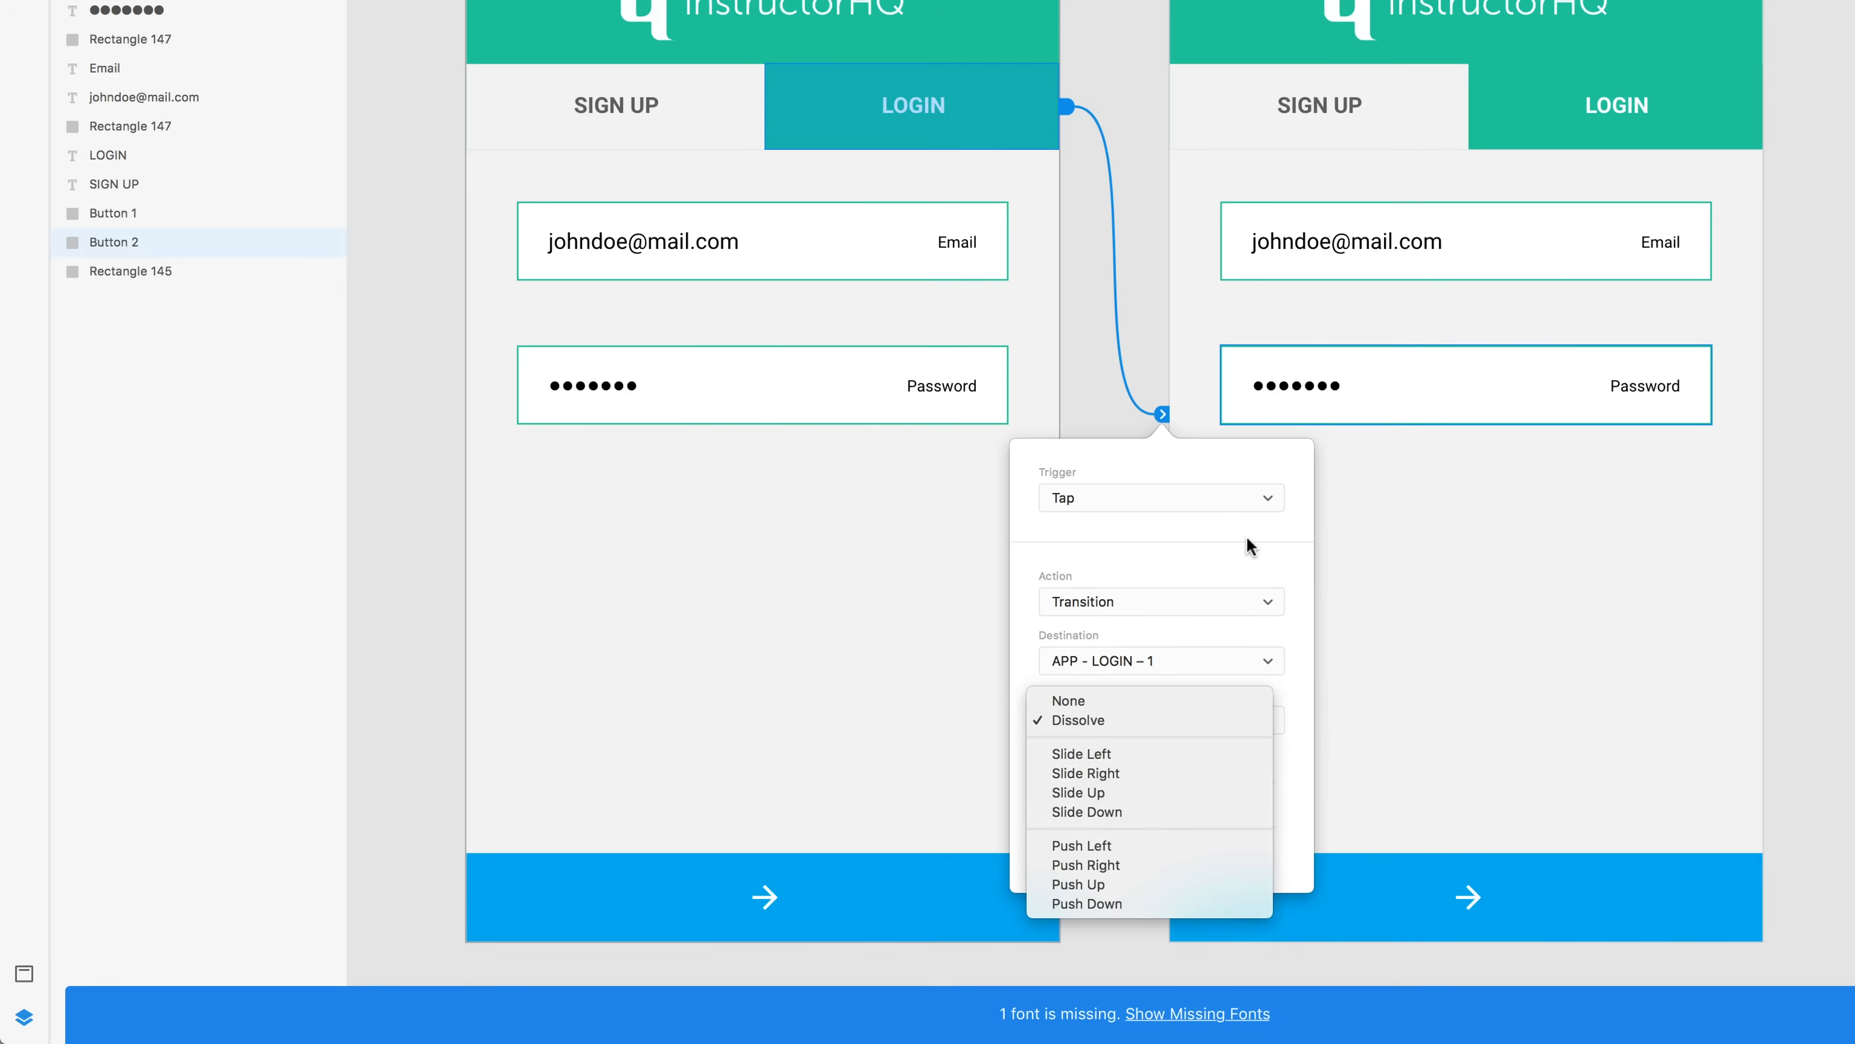
pyautogui.click(1248, 541)
pyautogui.click(1080, 600)
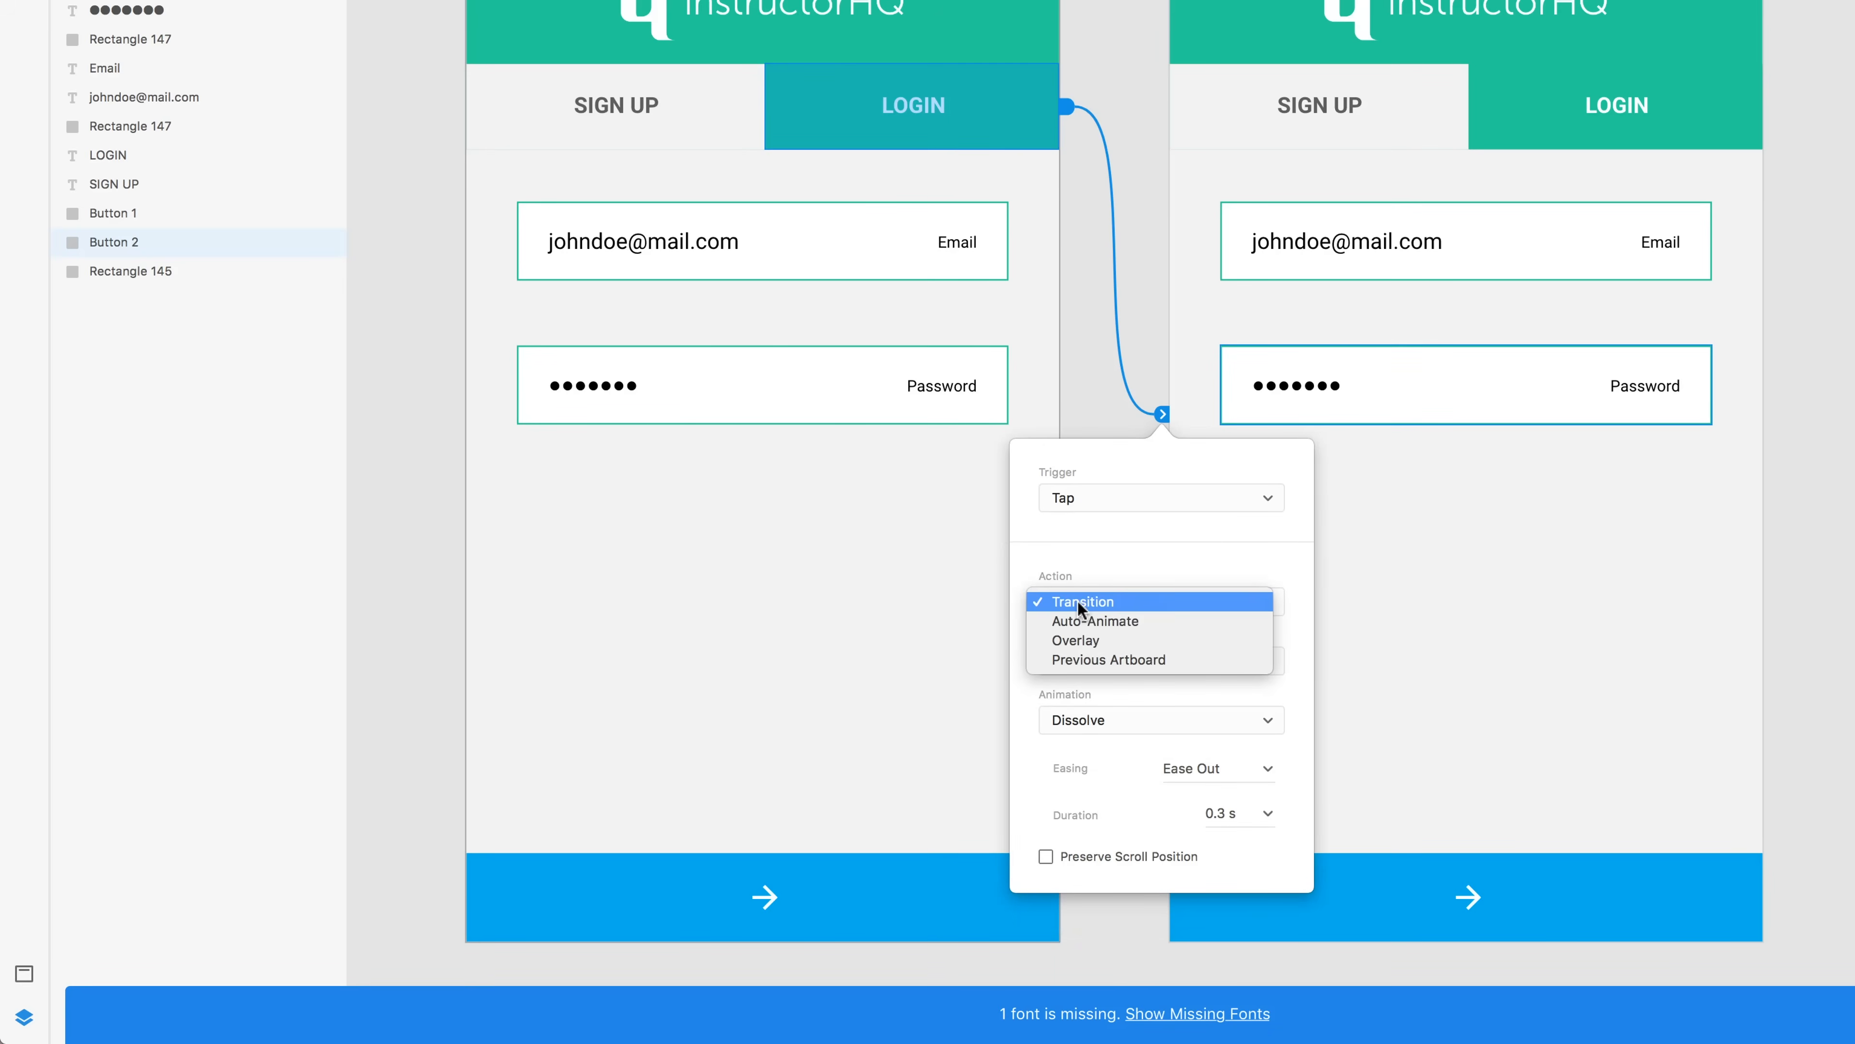
pyautogui.click(1088, 622)
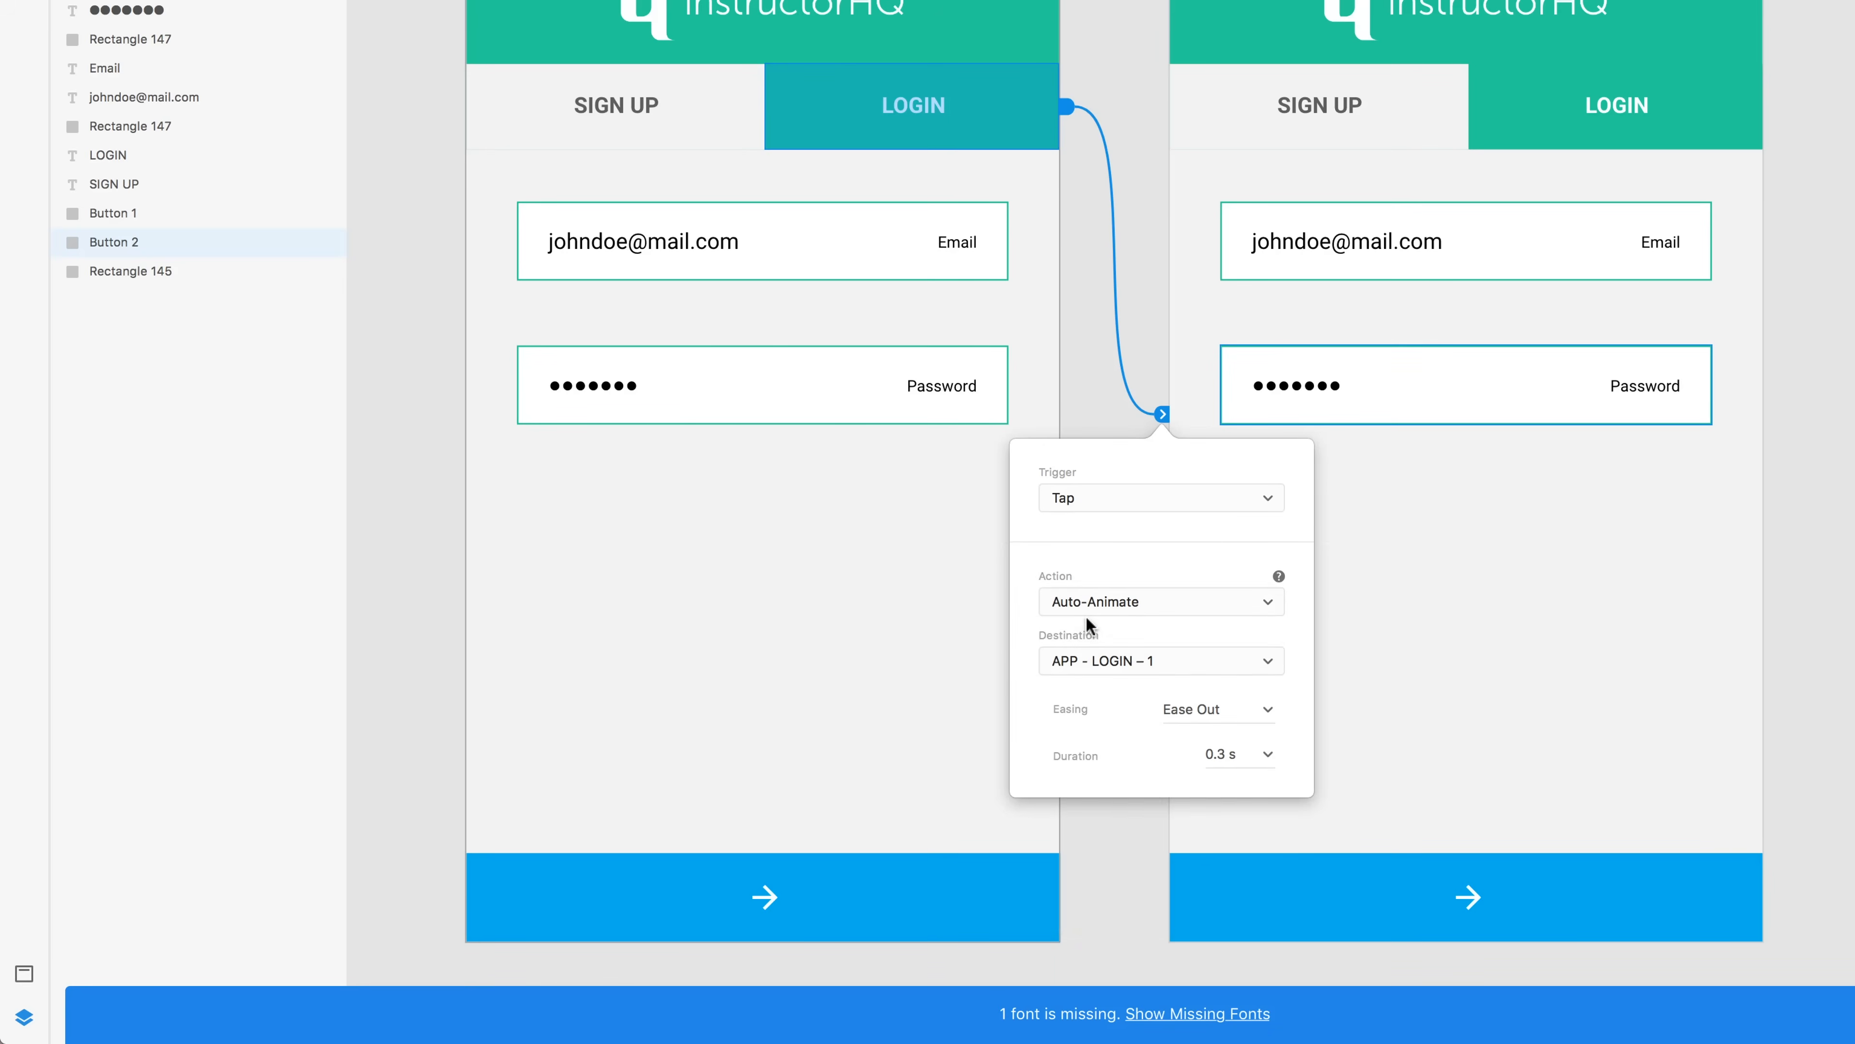
pyautogui.click(1114, 278)
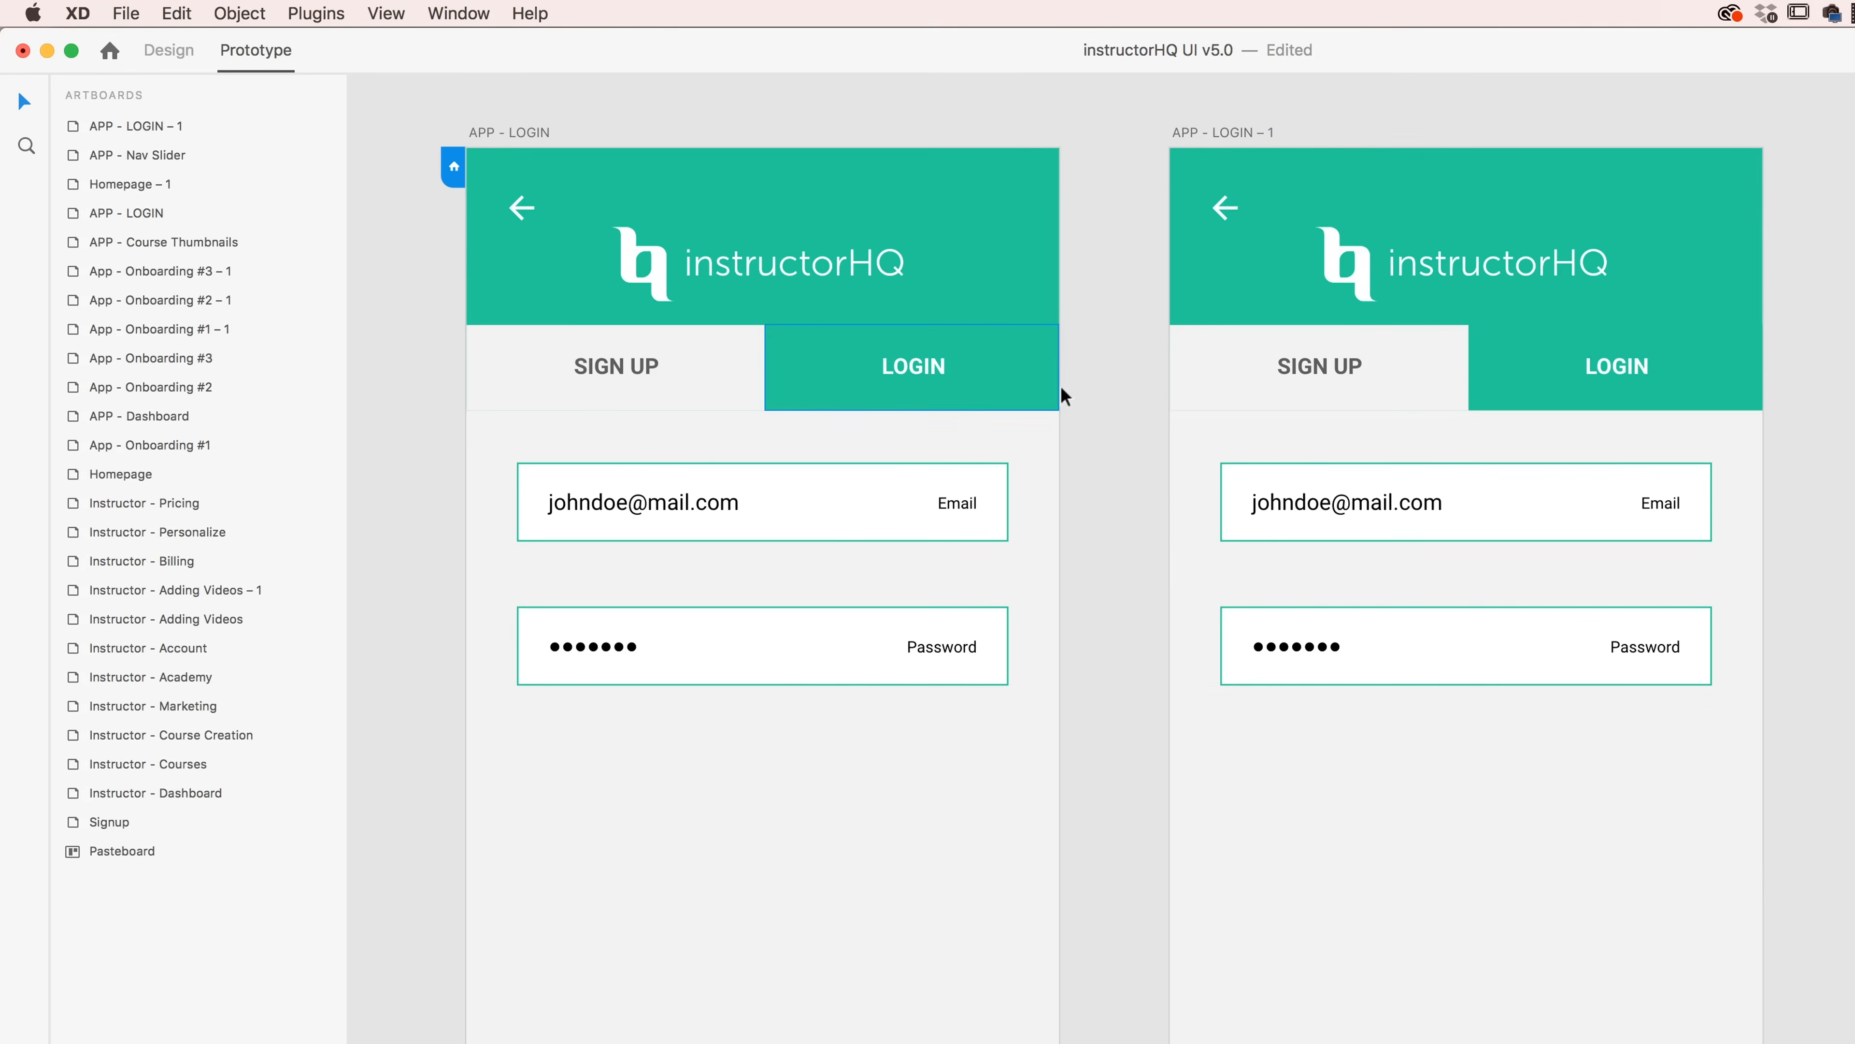
# - Swap the two button backgrounds on APP - LOGIN – 1 so the green one sits behind SIGN UP and the grey one behind LOGIN
pyautogui.click(1025, 374)
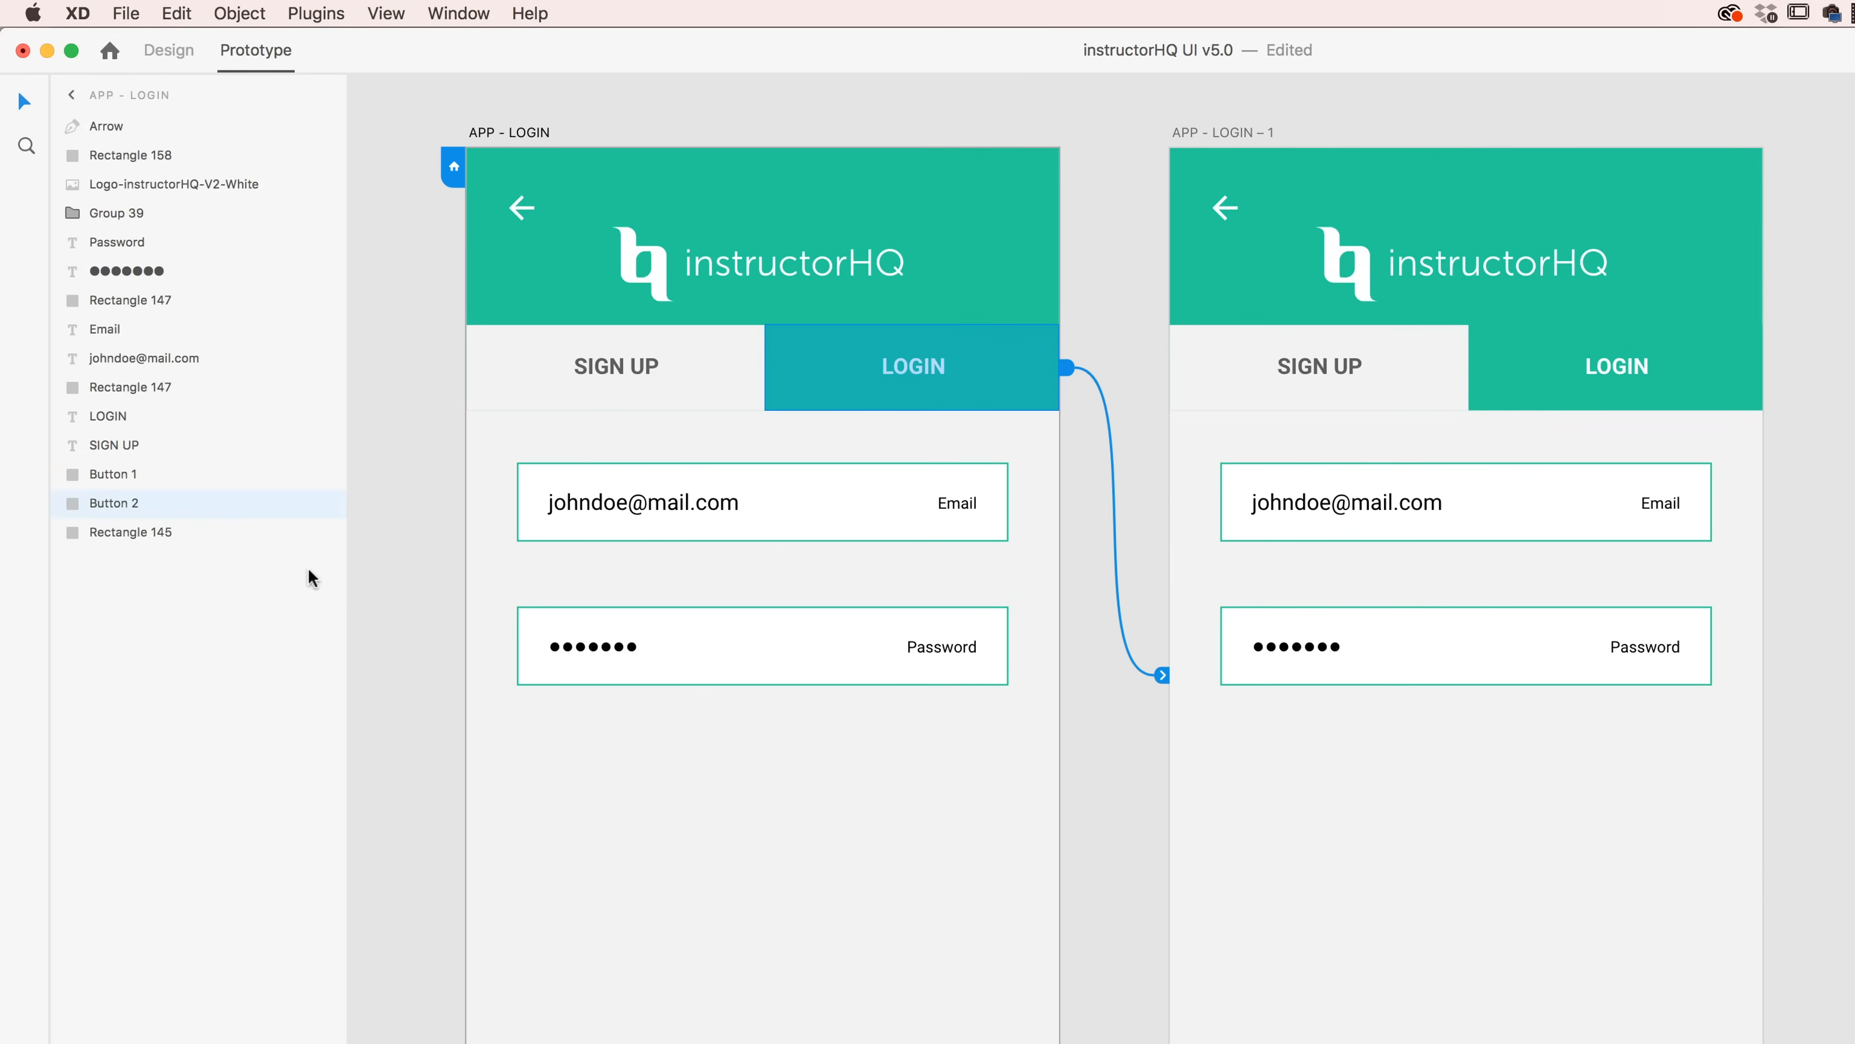
pyautogui.click(1518, 391)
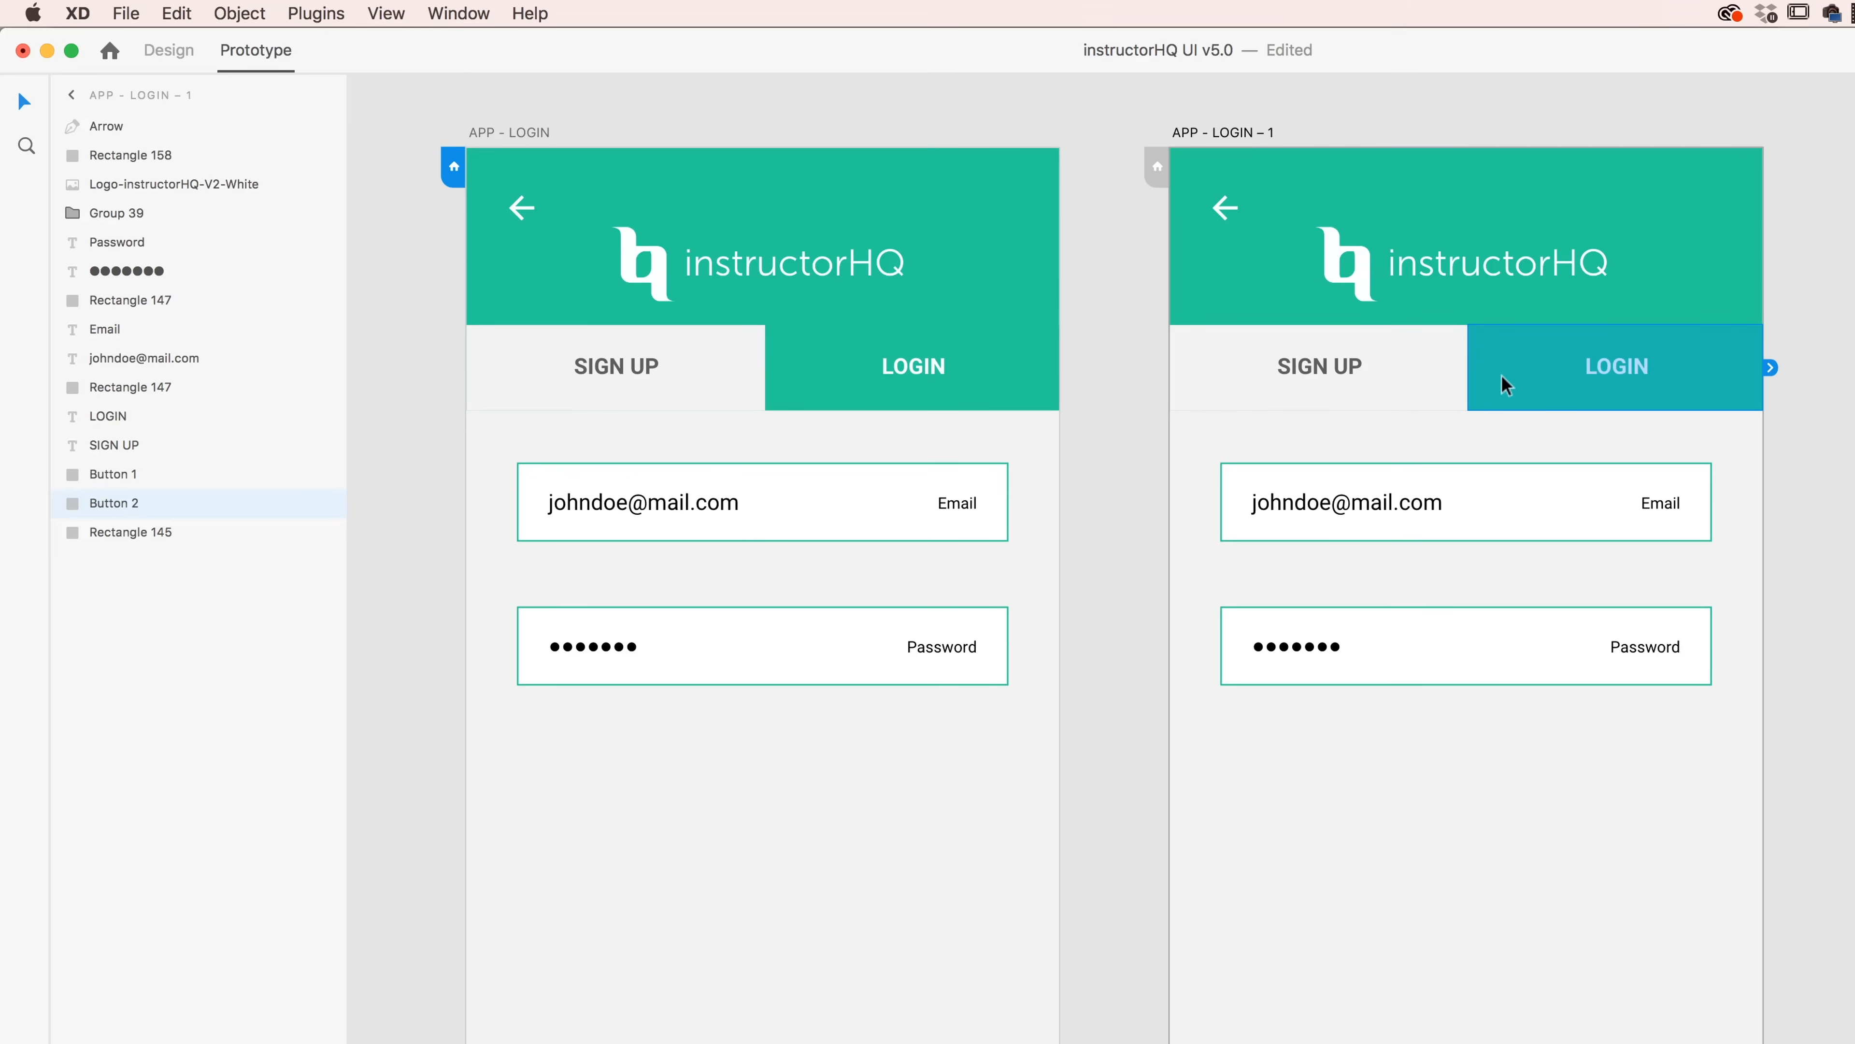
pyautogui.moveTo(1502, 375); pyautogui.dragTo(1288, 320)
pyautogui.moveTo(1221, 386); pyautogui.dragTo(1503, 377)
pyautogui.moveTo(1402, 308); pyautogui.dragTo(1337, 380)
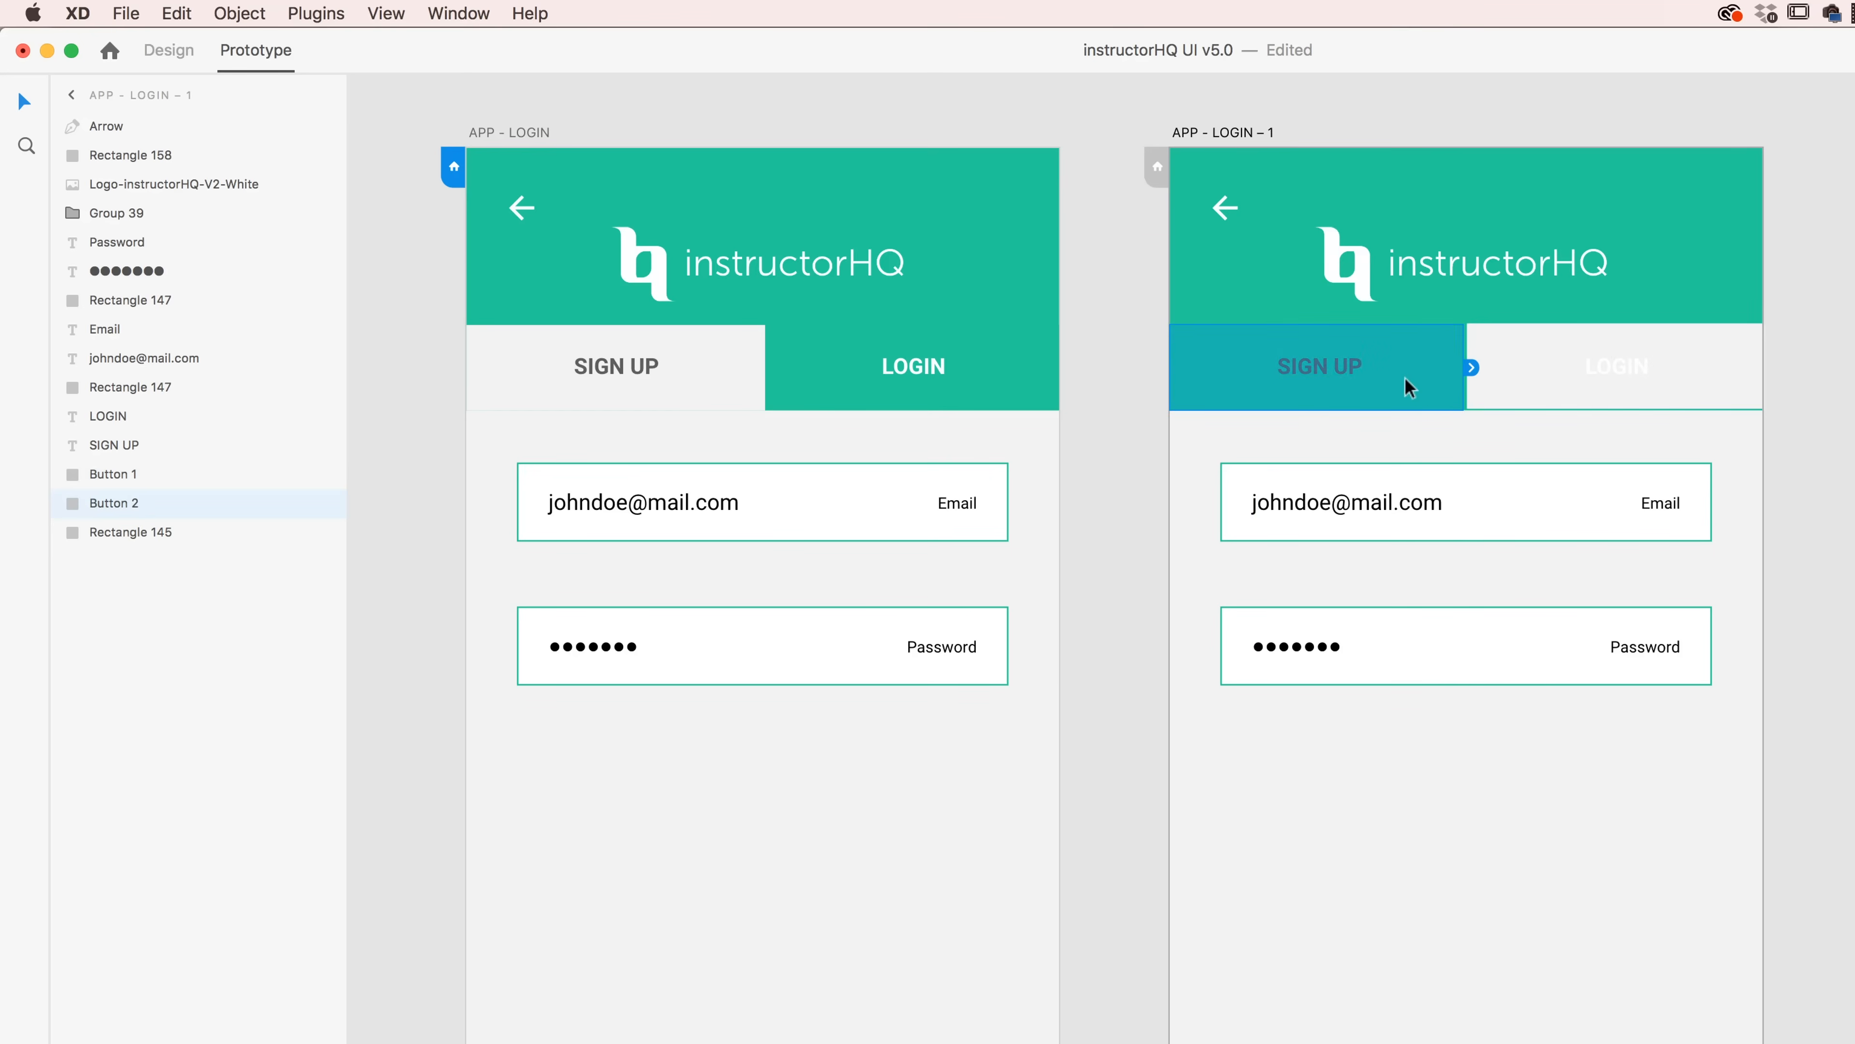
pyautogui.moveTo(1694, 395); pyautogui.dragTo(1695, 388)
# - Preview the auto-animated transition from the LOGIN button, closing the preview when done
pyautogui.press('Escape')
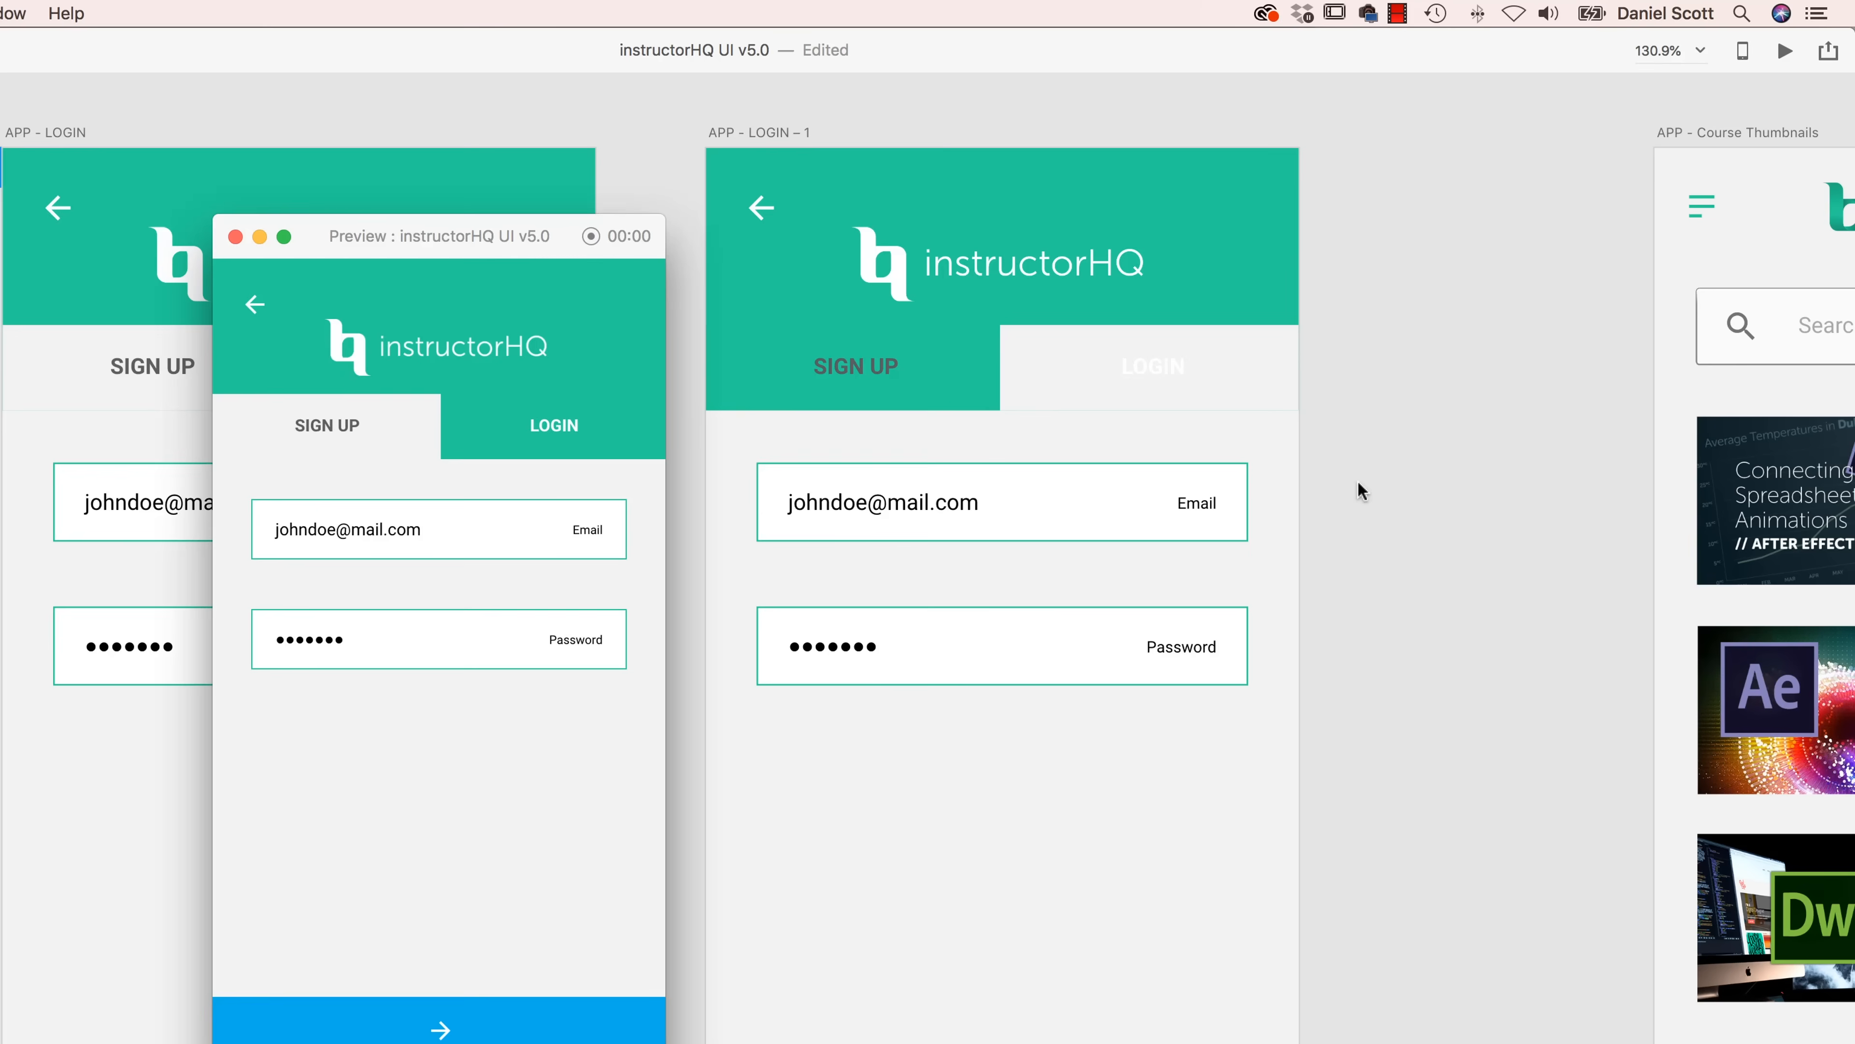
pyautogui.click(497, 434)
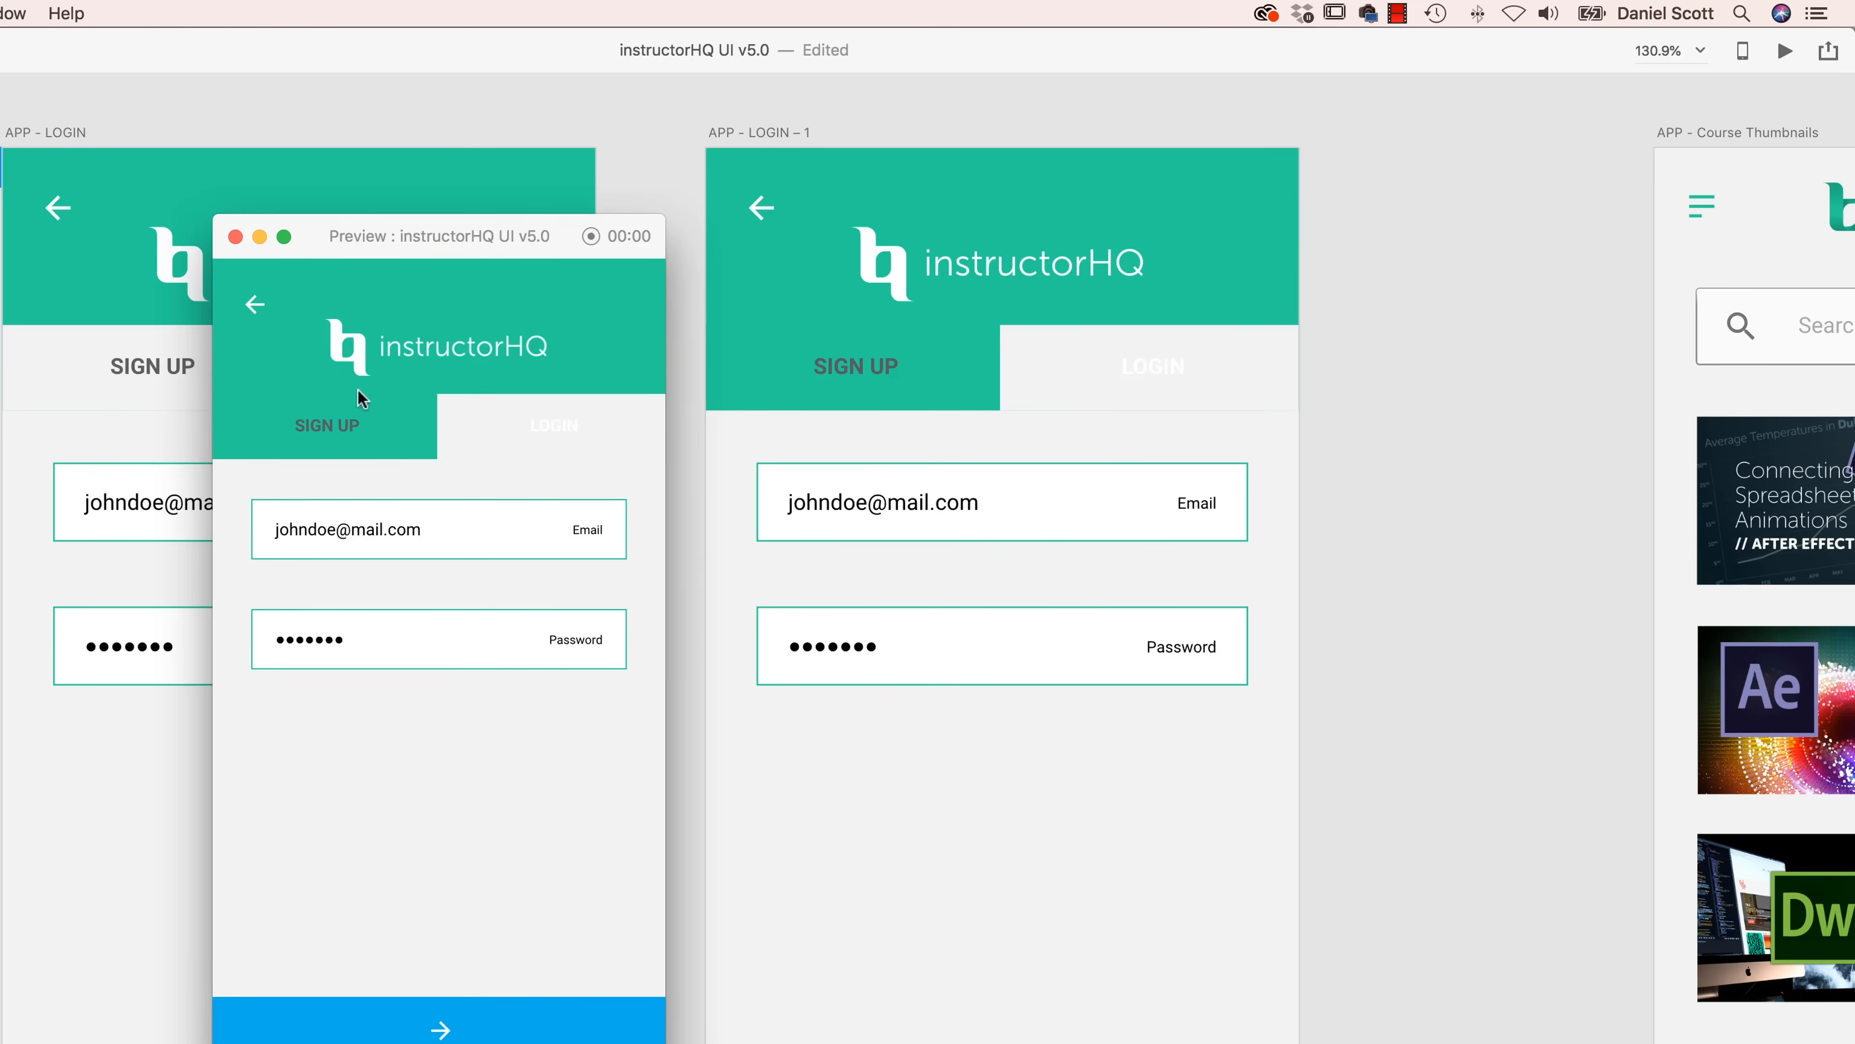
pyautogui.click(234, 236)
# - Connect the green button background behind SIGN UP on APP - LOGIN – 1 back to the APP - LOGIN artboard
pyautogui.click(744, 387)
pyautogui.moveTo(1008, 369); pyautogui.dragTo(571, 647)
pyautogui.click(627, 524)
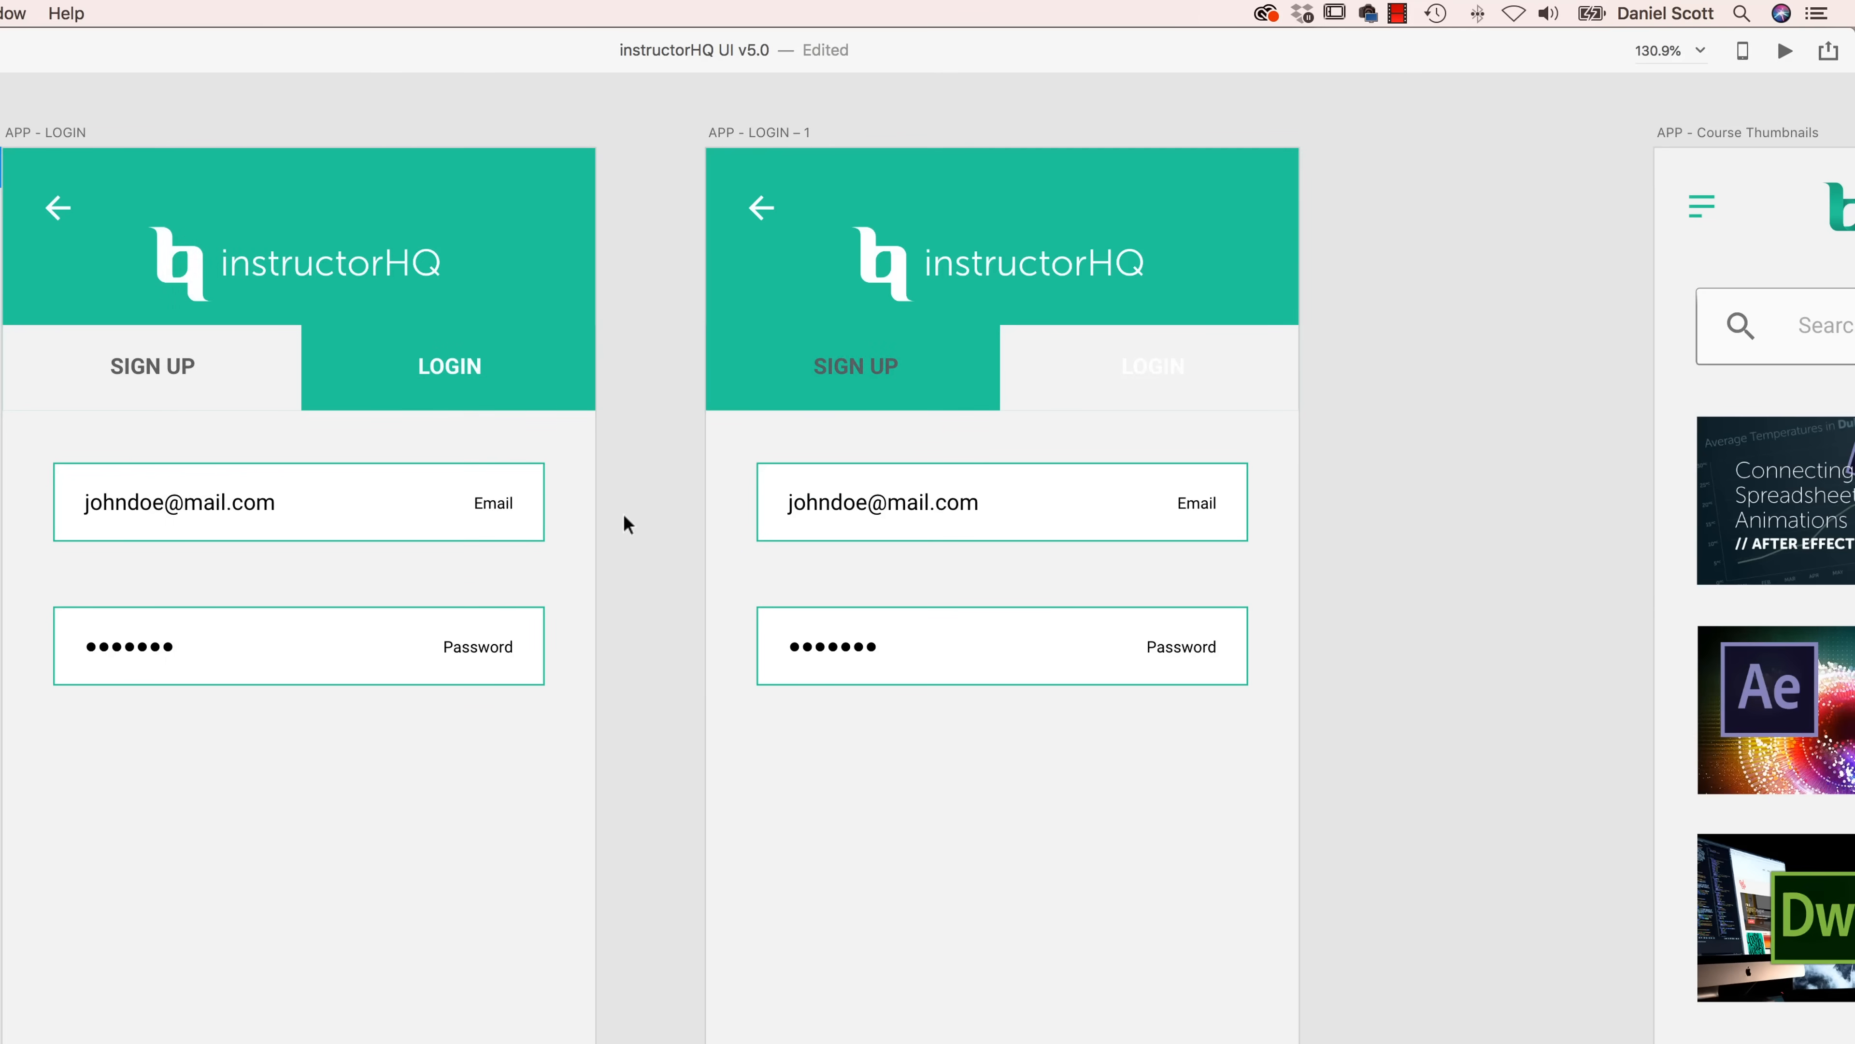
# - Preview the prototype and switch repeatedly between the login and sign-up states to check the sliding button animation in both directions
pyautogui.press('super+Return')
pyautogui.click(502, 442)
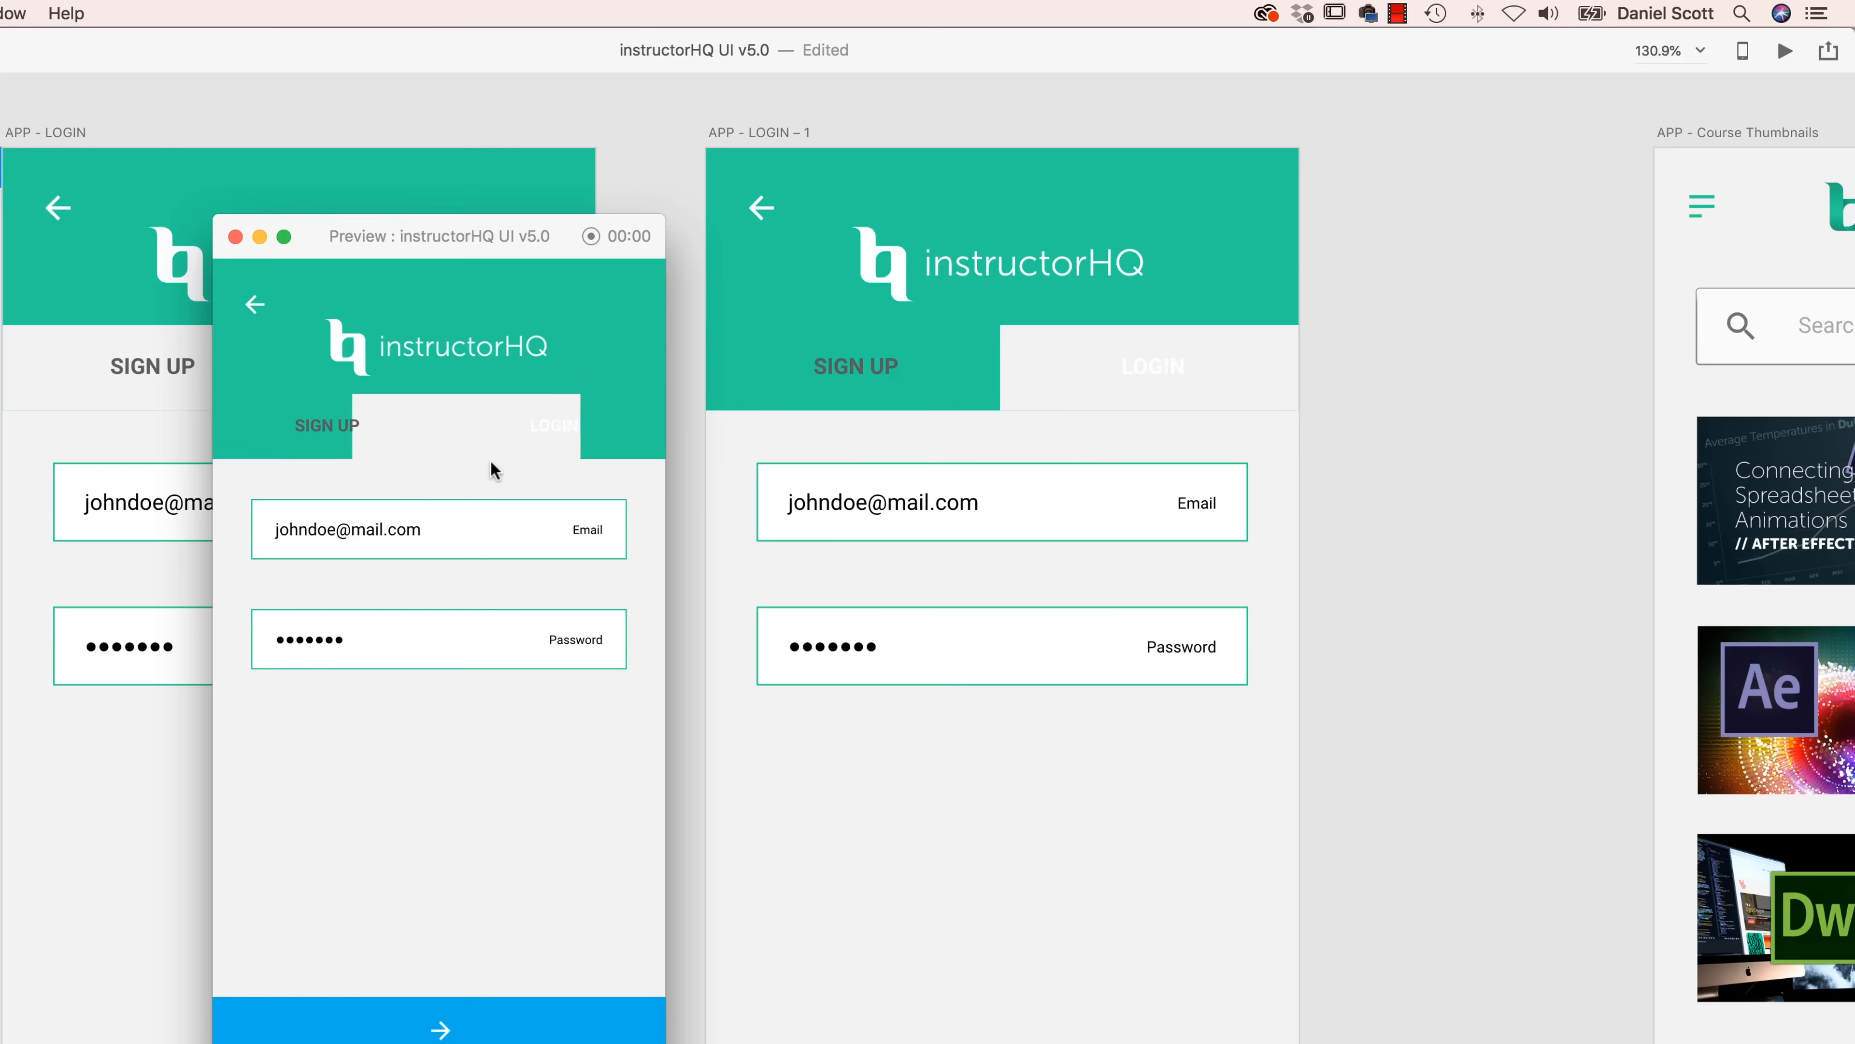
pyautogui.click(423, 452)
pyautogui.click(461, 442)
pyautogui.click(415, 447)
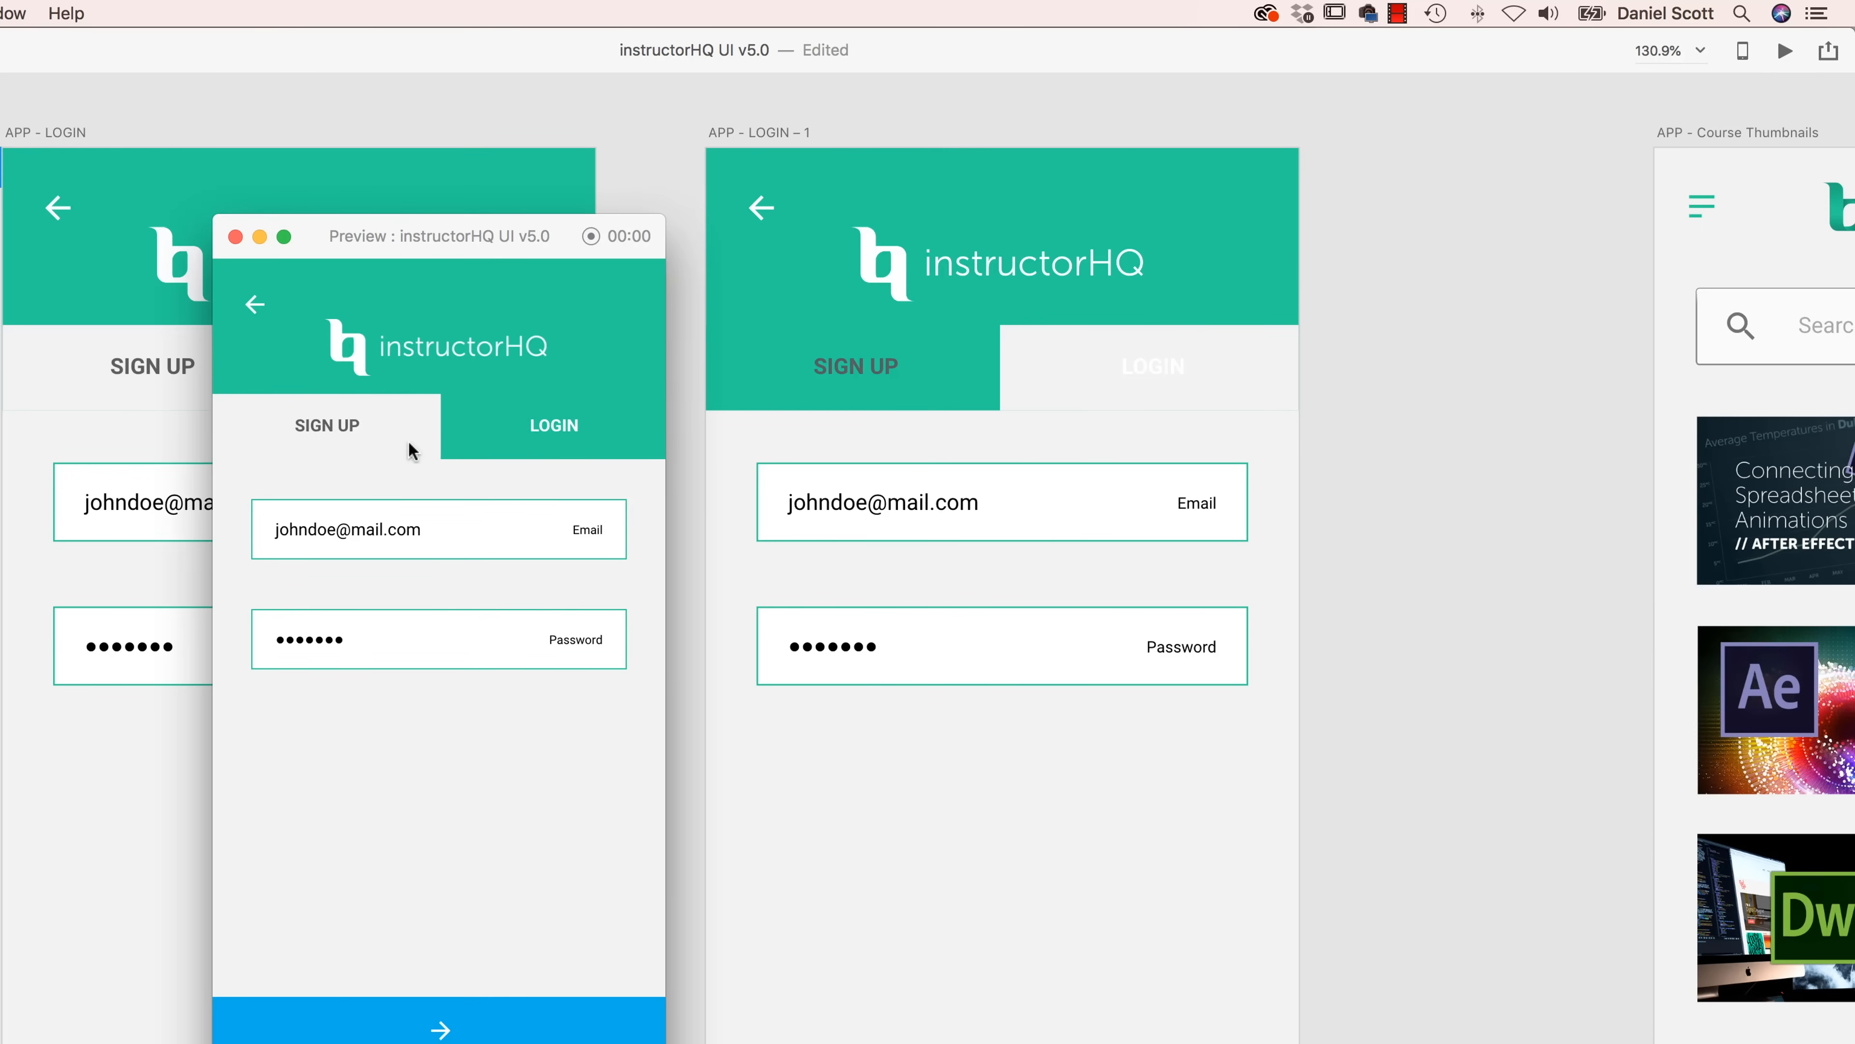
pyautogui.click(461, 443)
pyautogui.click(414, 446)
pyautogui.click(464, 444)
pyautogui.click(487, 455)
pyautogui.click(488, 448)
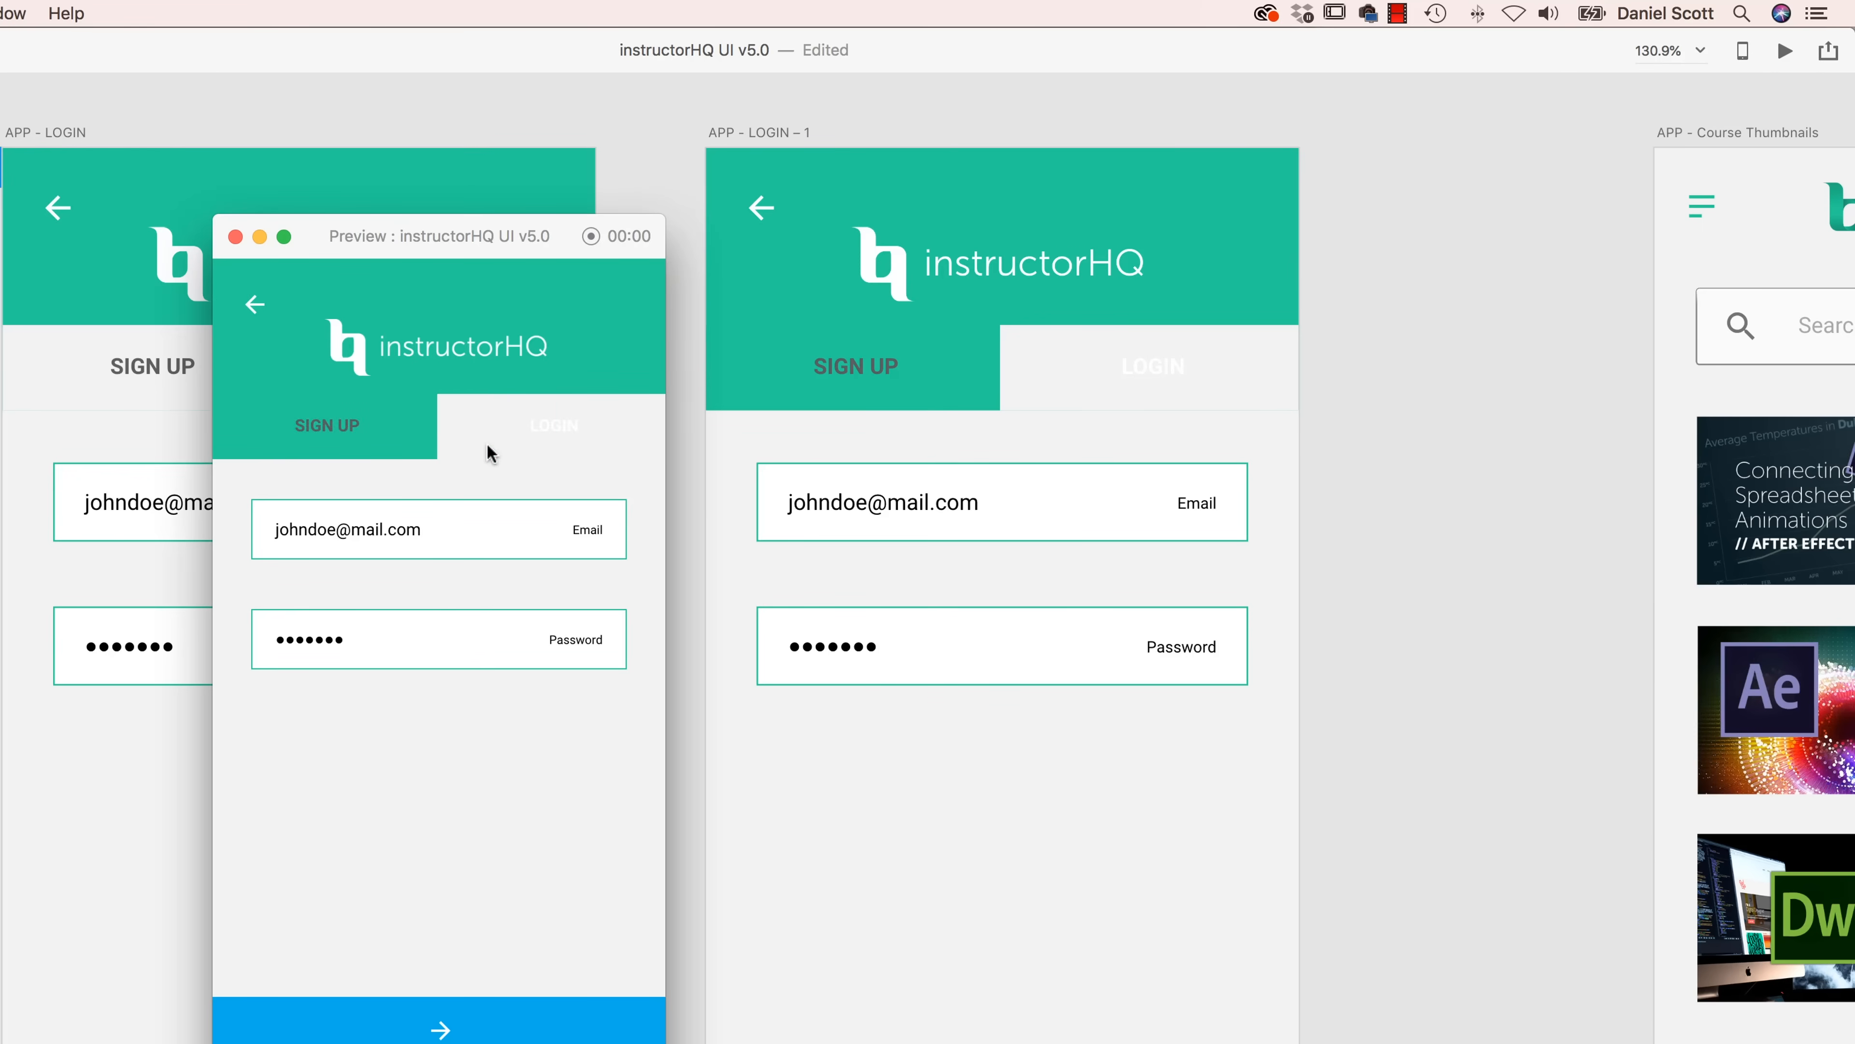
pyautogui.click(414, 448)
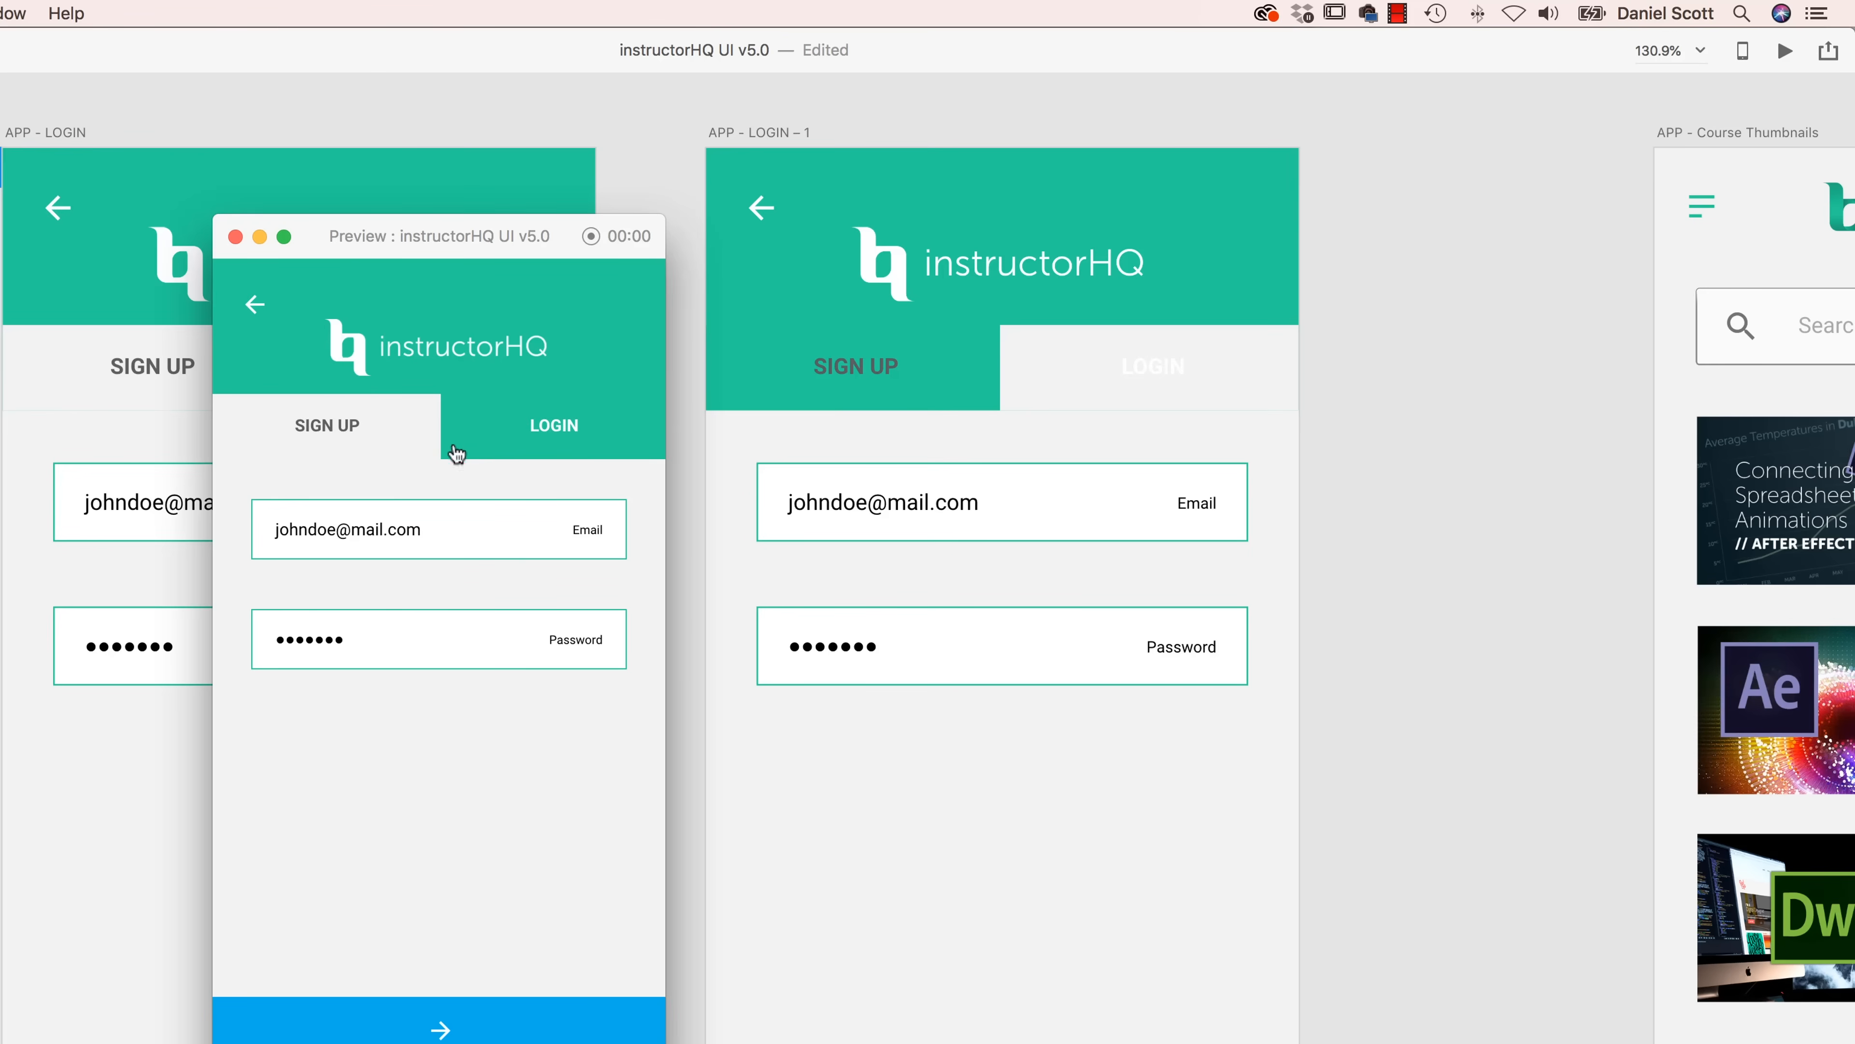
pyautogui.click(471, 443)
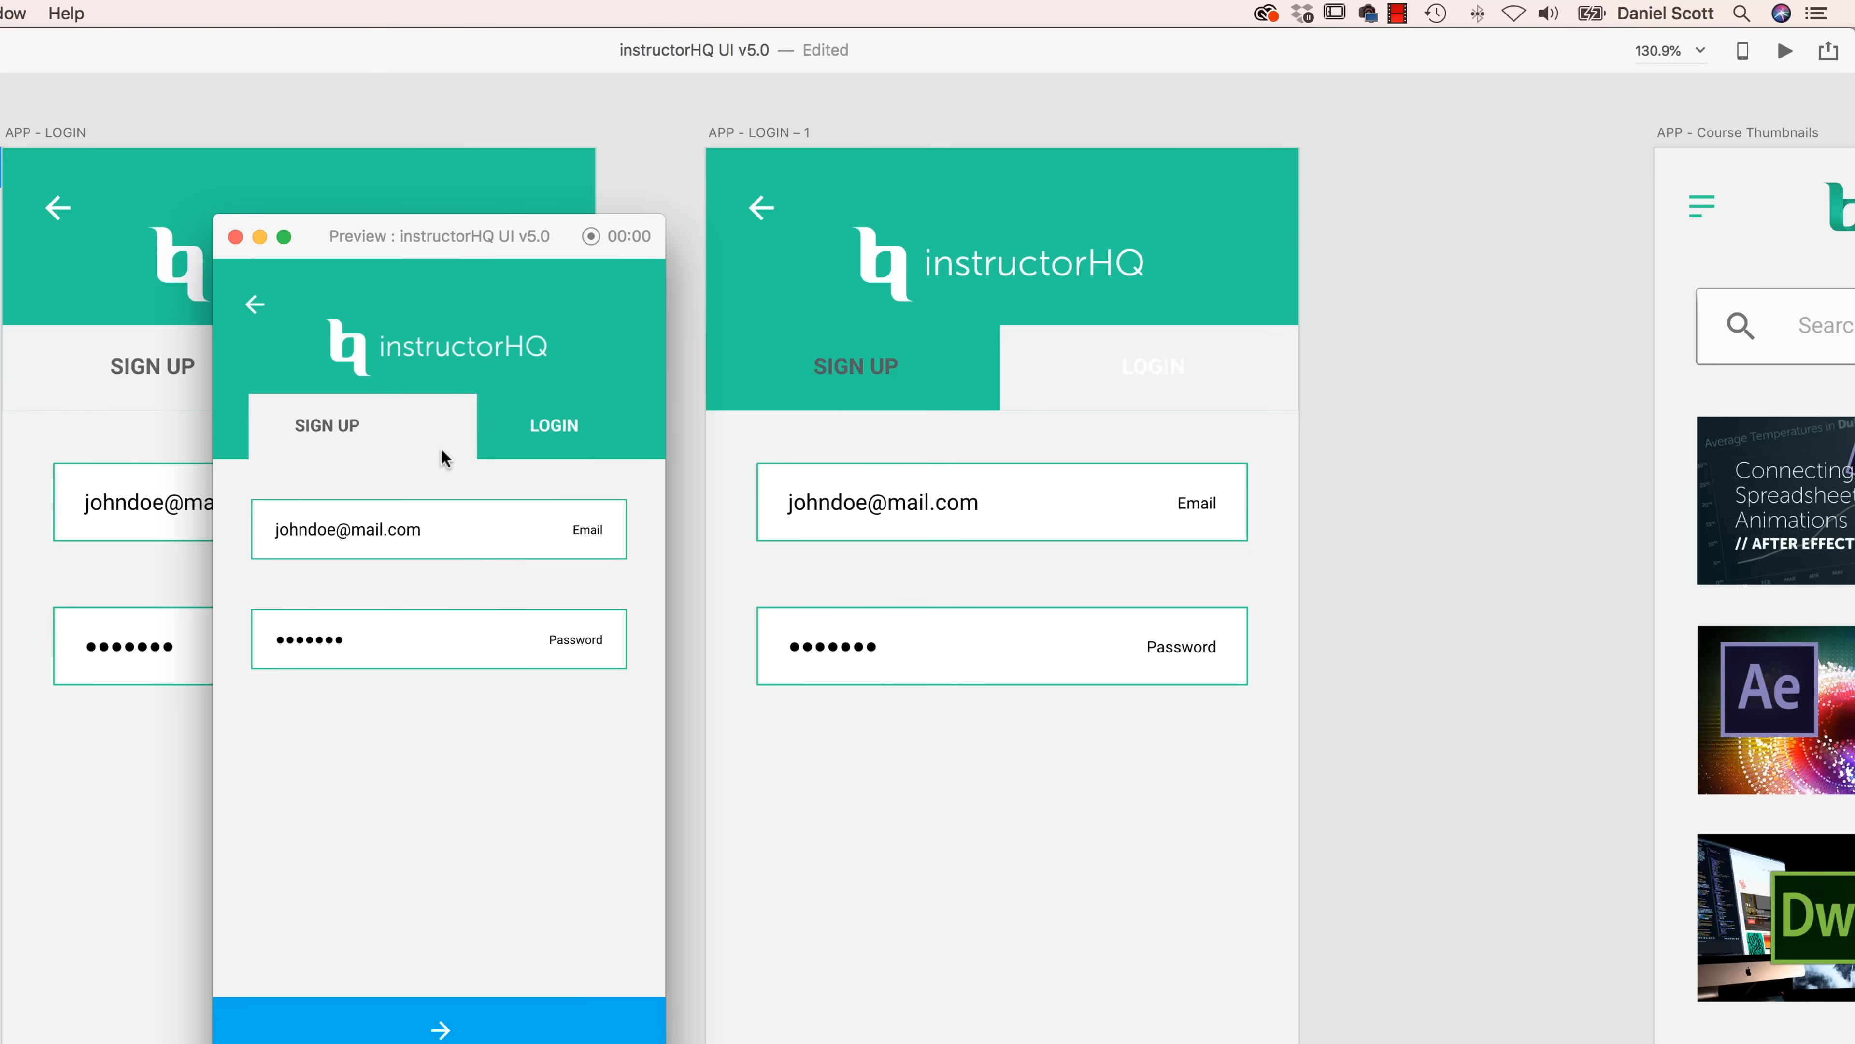
pyautogui.click(394, 444)
pyautogui.click(472, 452)
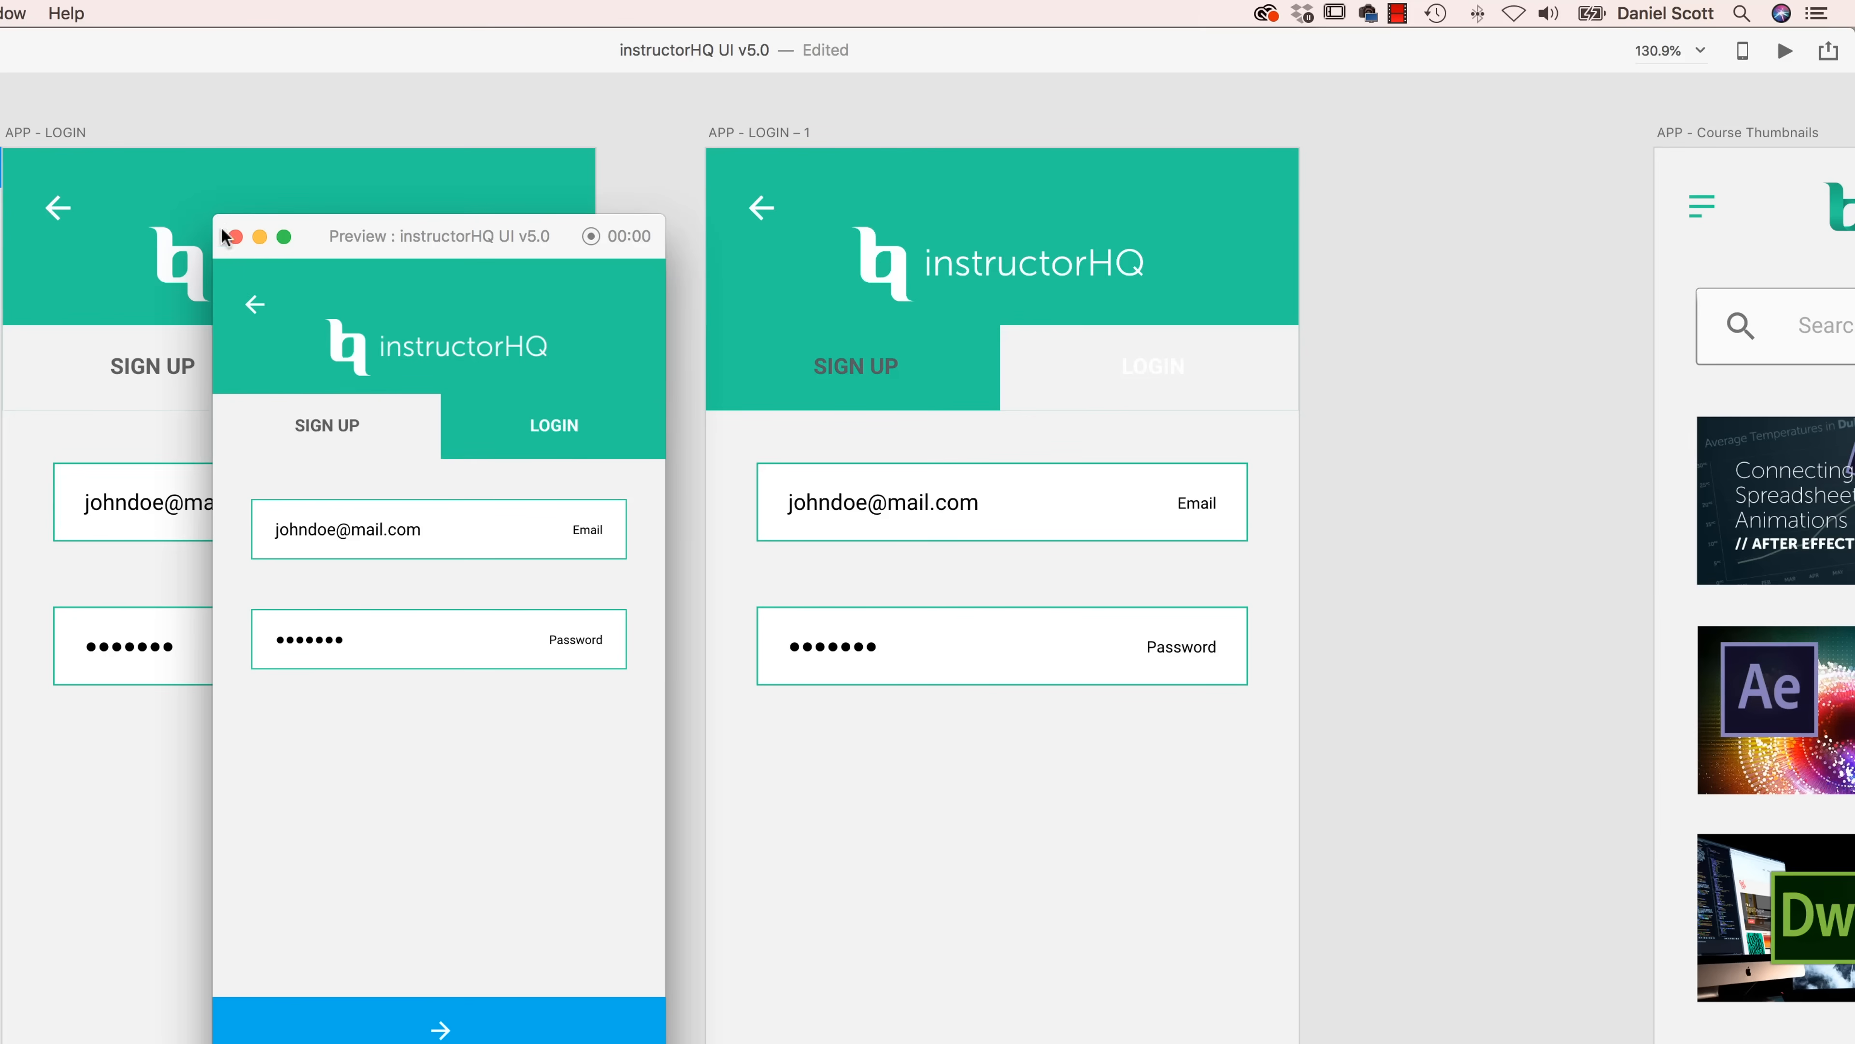
pyautogui.click(235, 236)
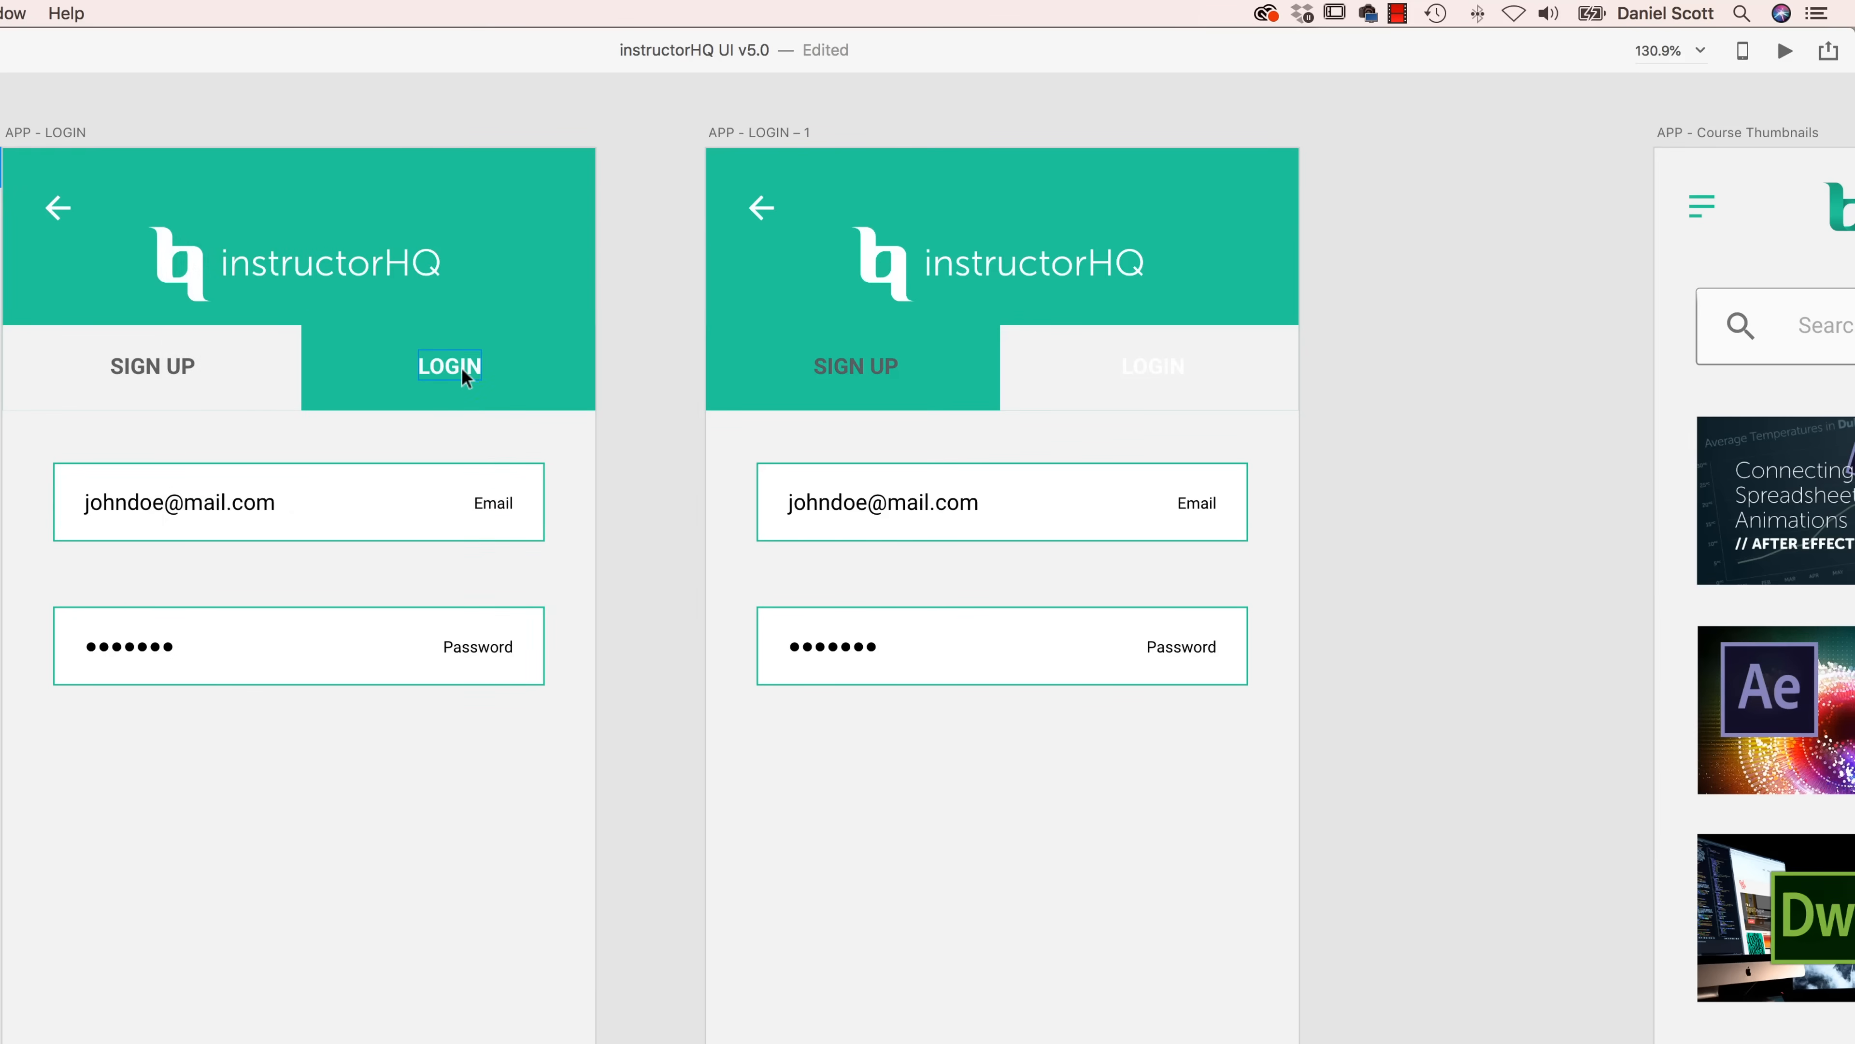
# - Back in design mode, change the LOGIN text's fill on APP - LOGIN – 1 to dark grey #5D5D5D
pyautogui.click(448, 382)
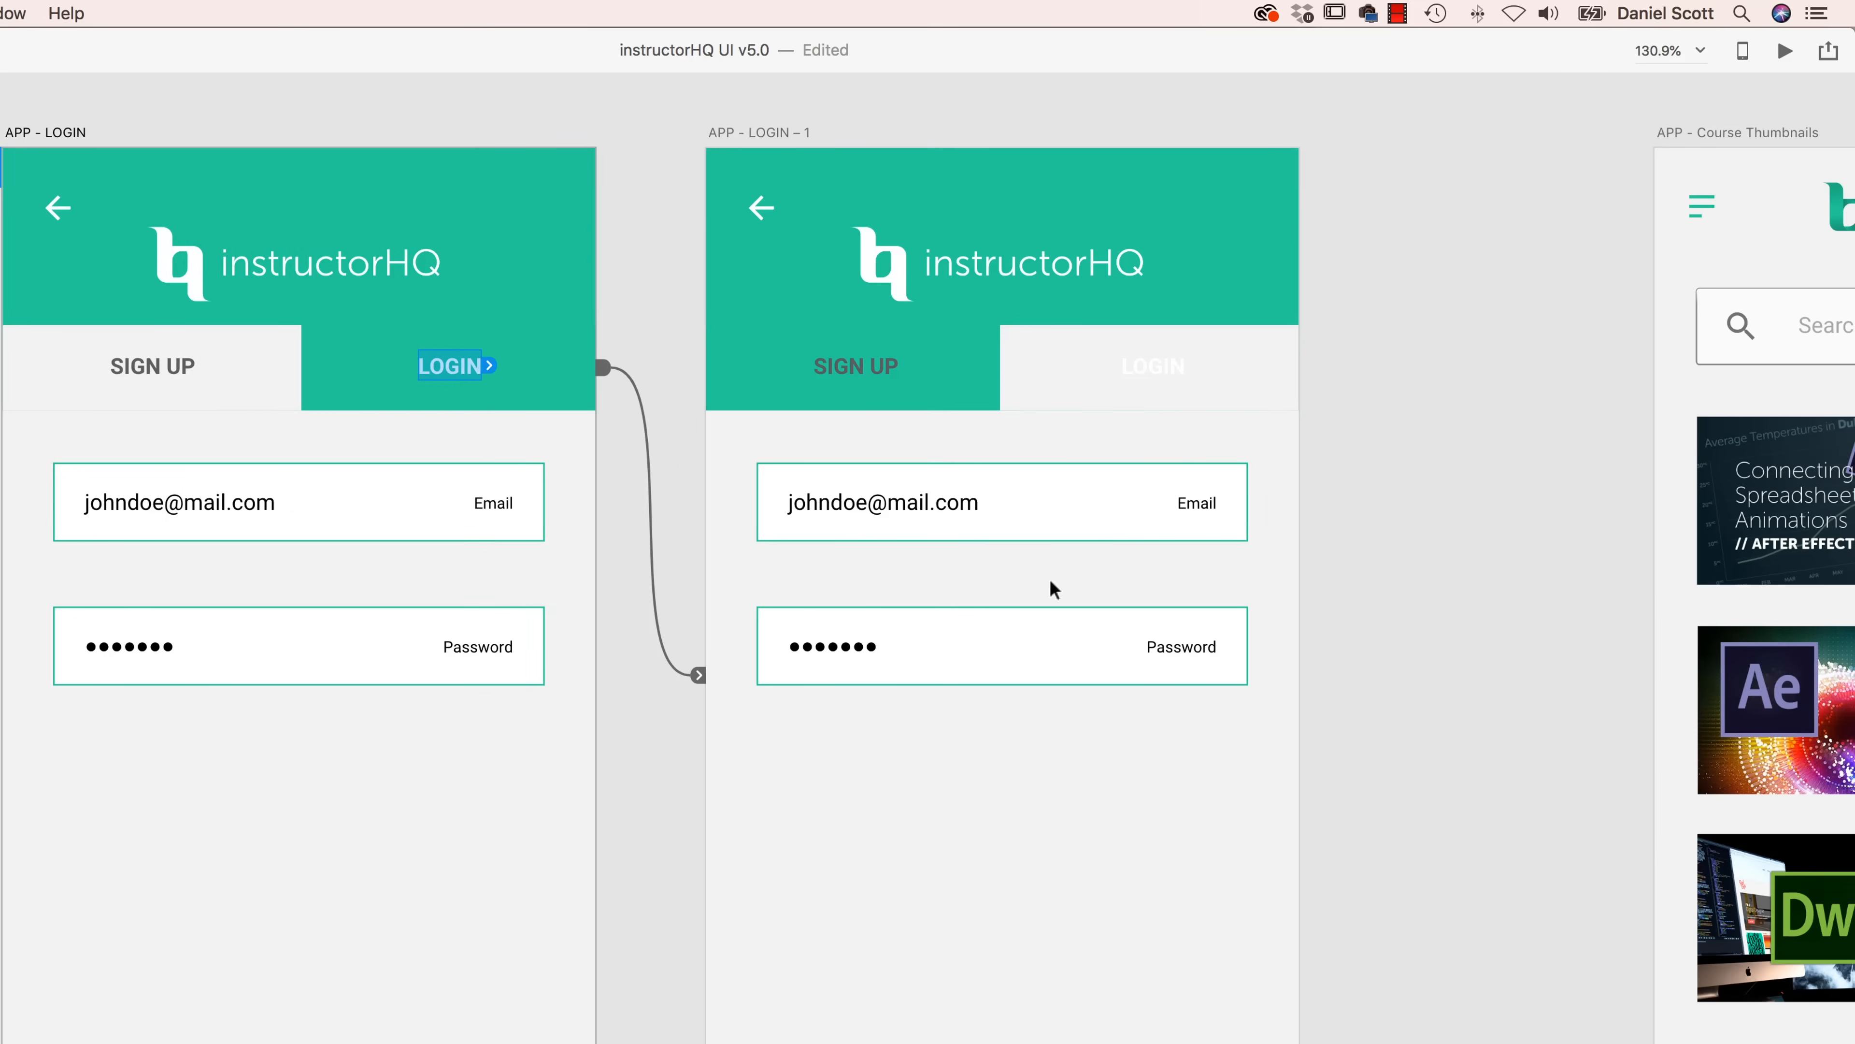
pyautogui.click(1181, 386)
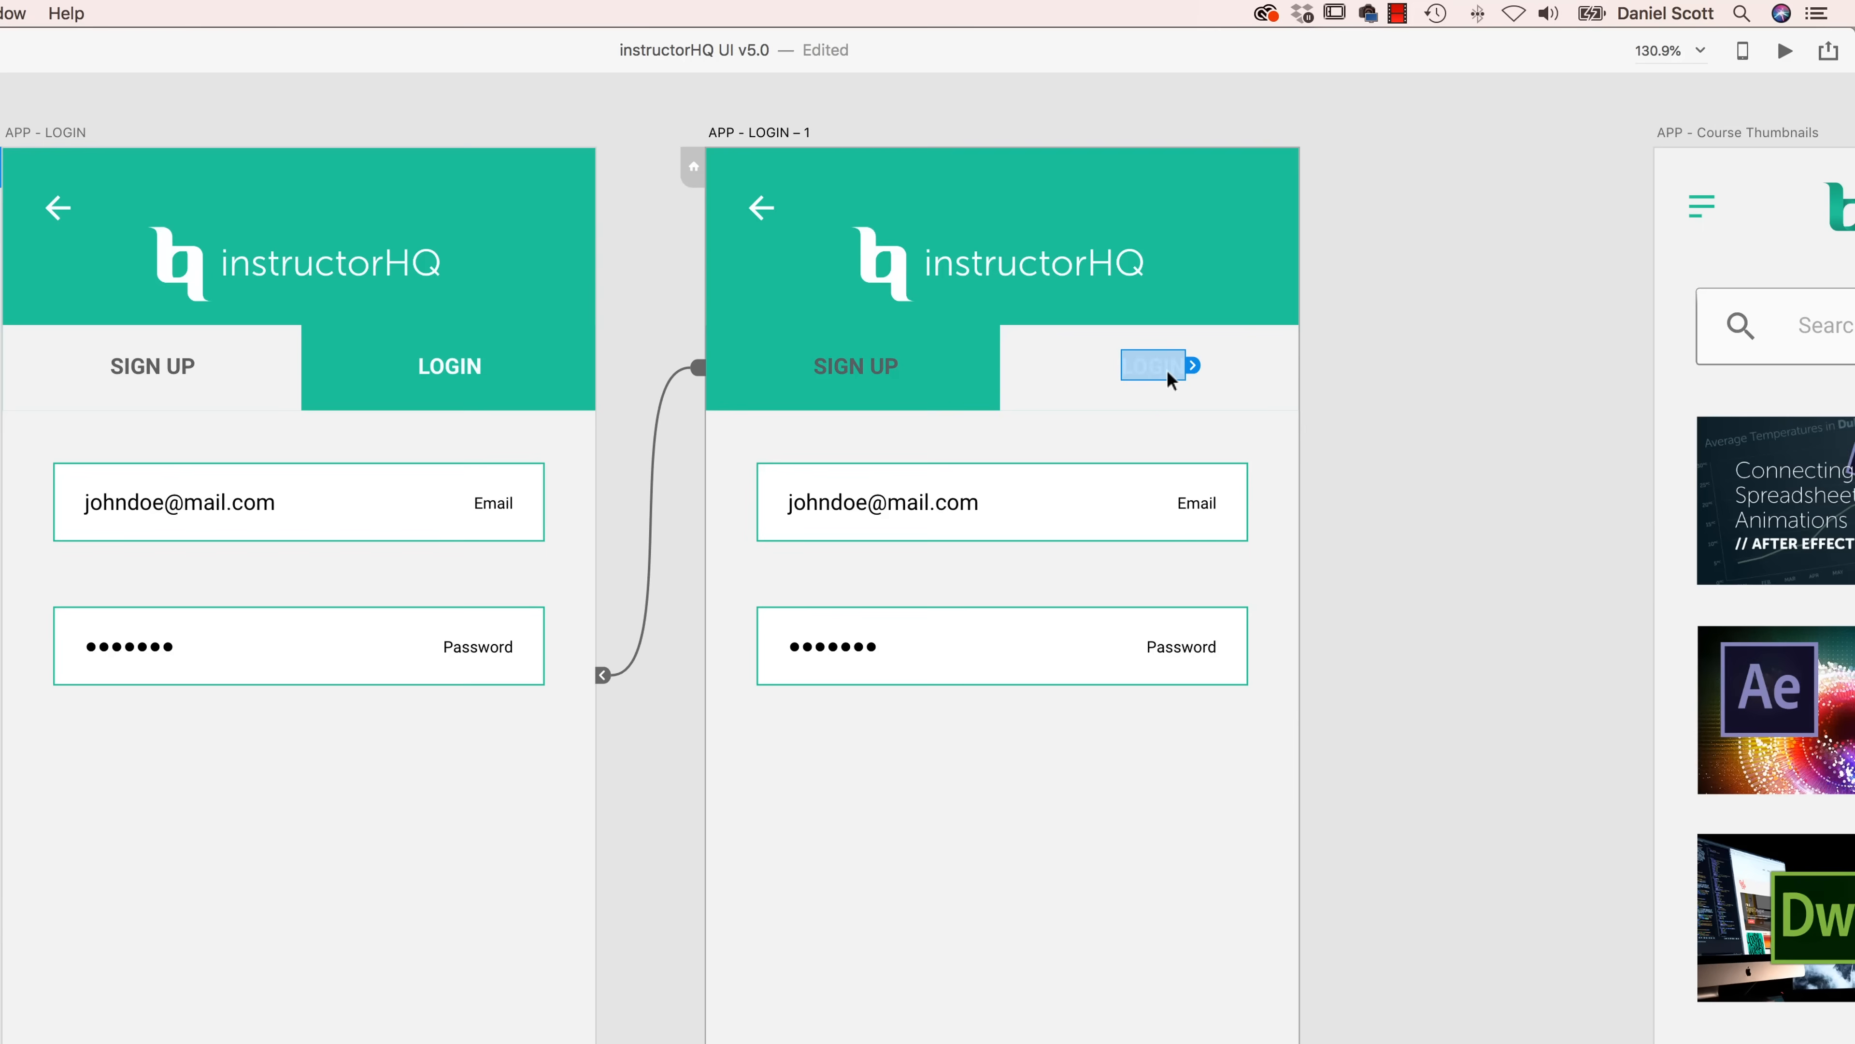
pyautogui.press('super+1')
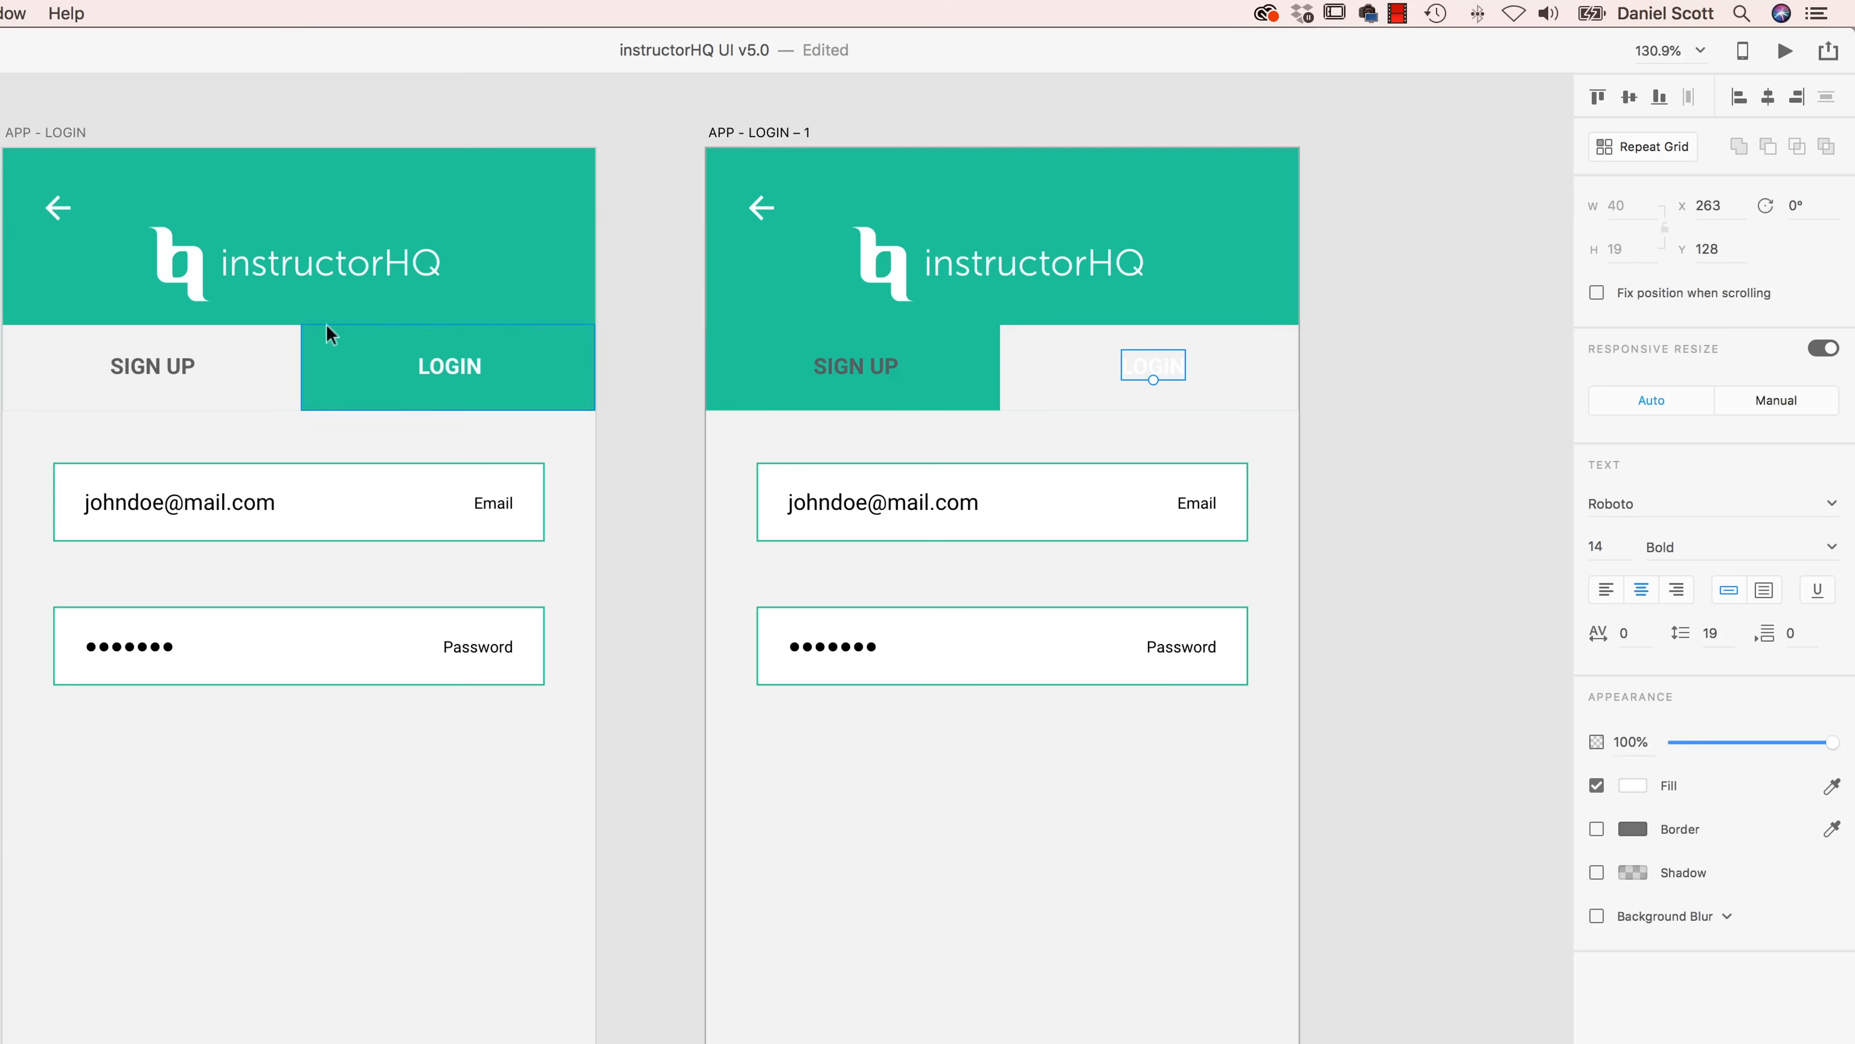
pyautogui.click(1636, 787)
pyautogui.click(1518, 899)
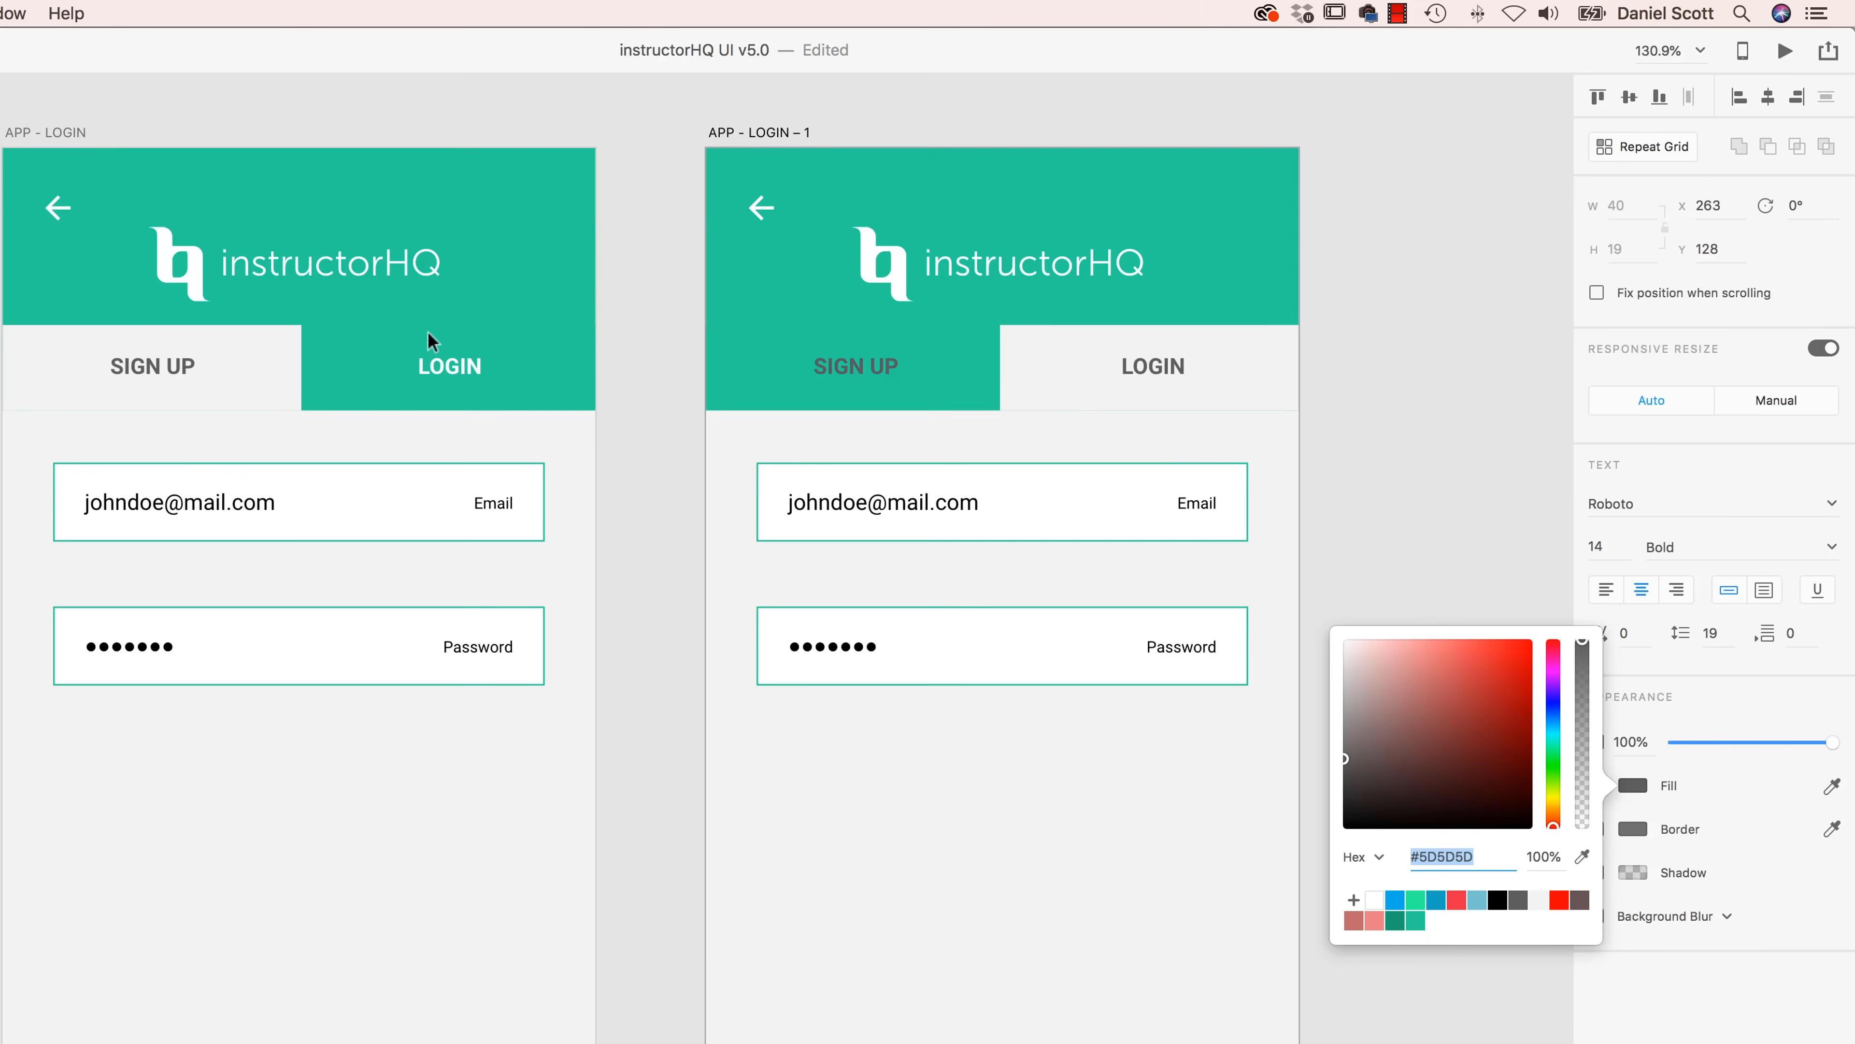
# - Change the SIGN UP text's fill on APP - LOGIN – 1 to white #FFFFFF
pyautogui.click(454, 369)
pyautogui.click(855, 369)
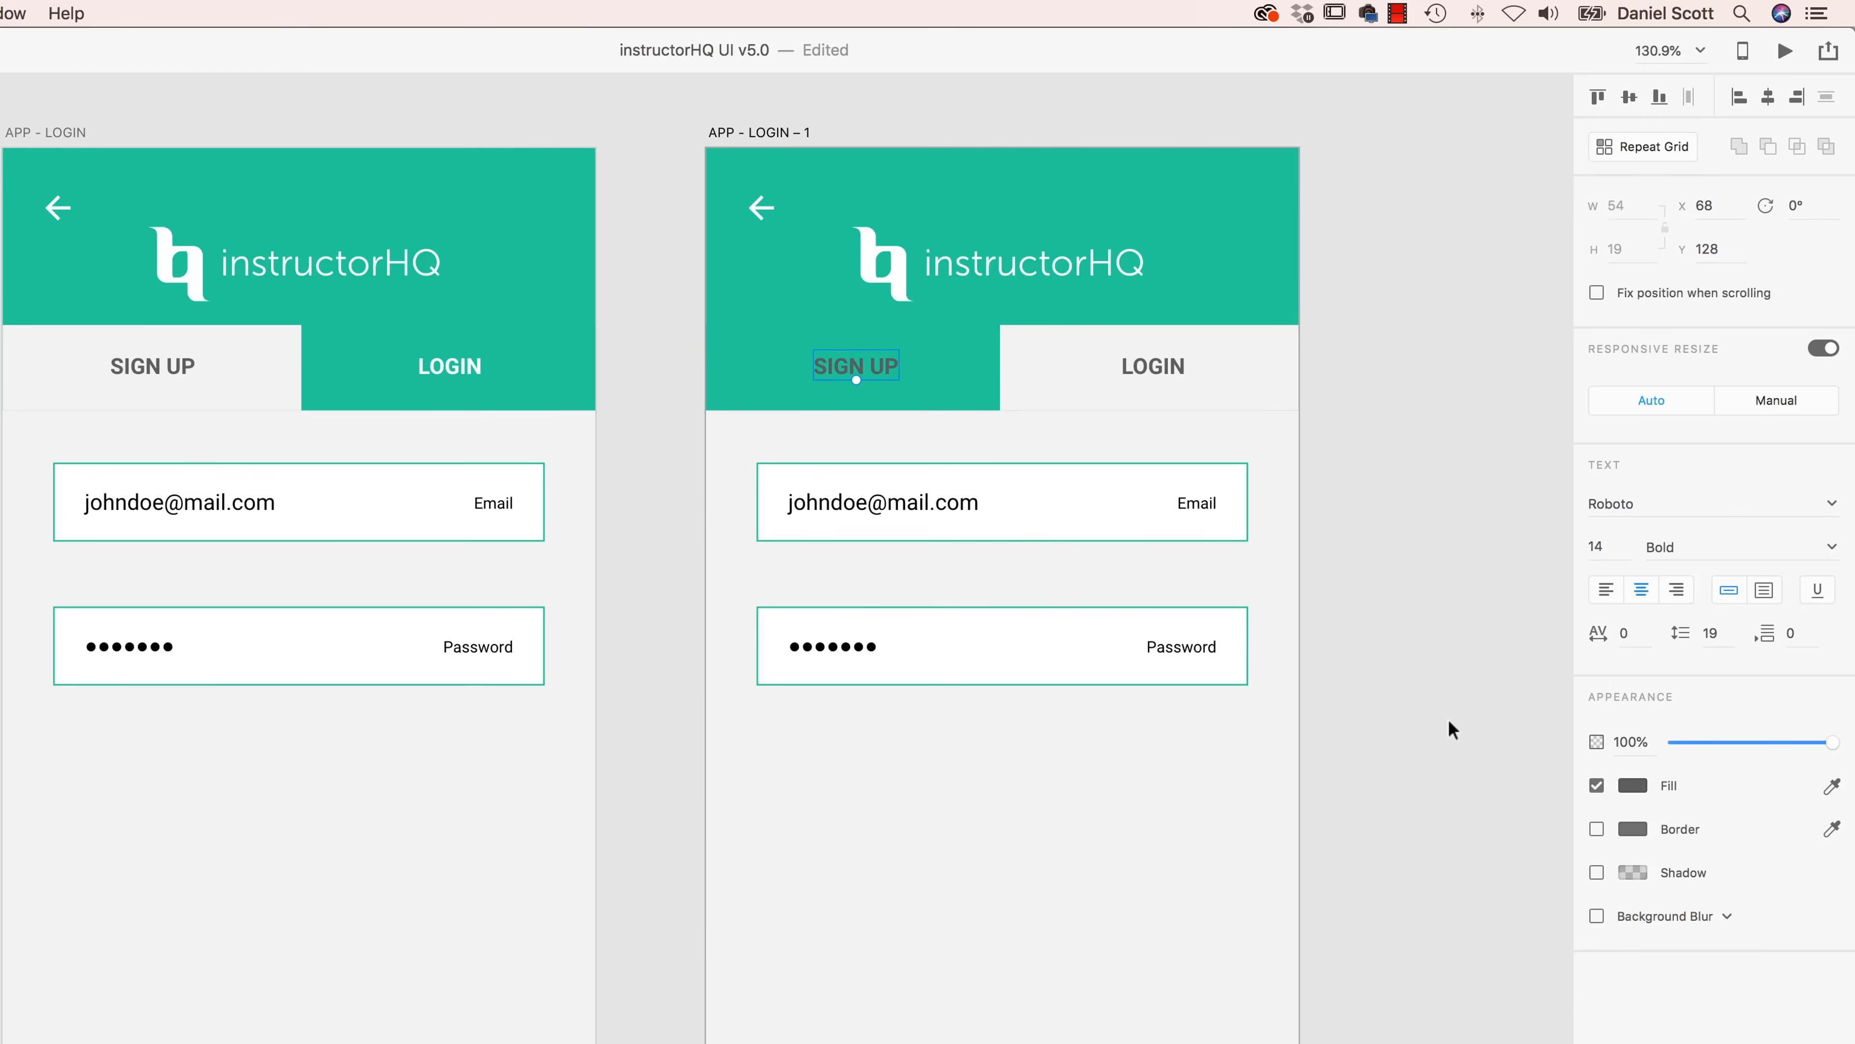
pyautogui.click(1635, 786)
pyautogui.click(1374, 899)
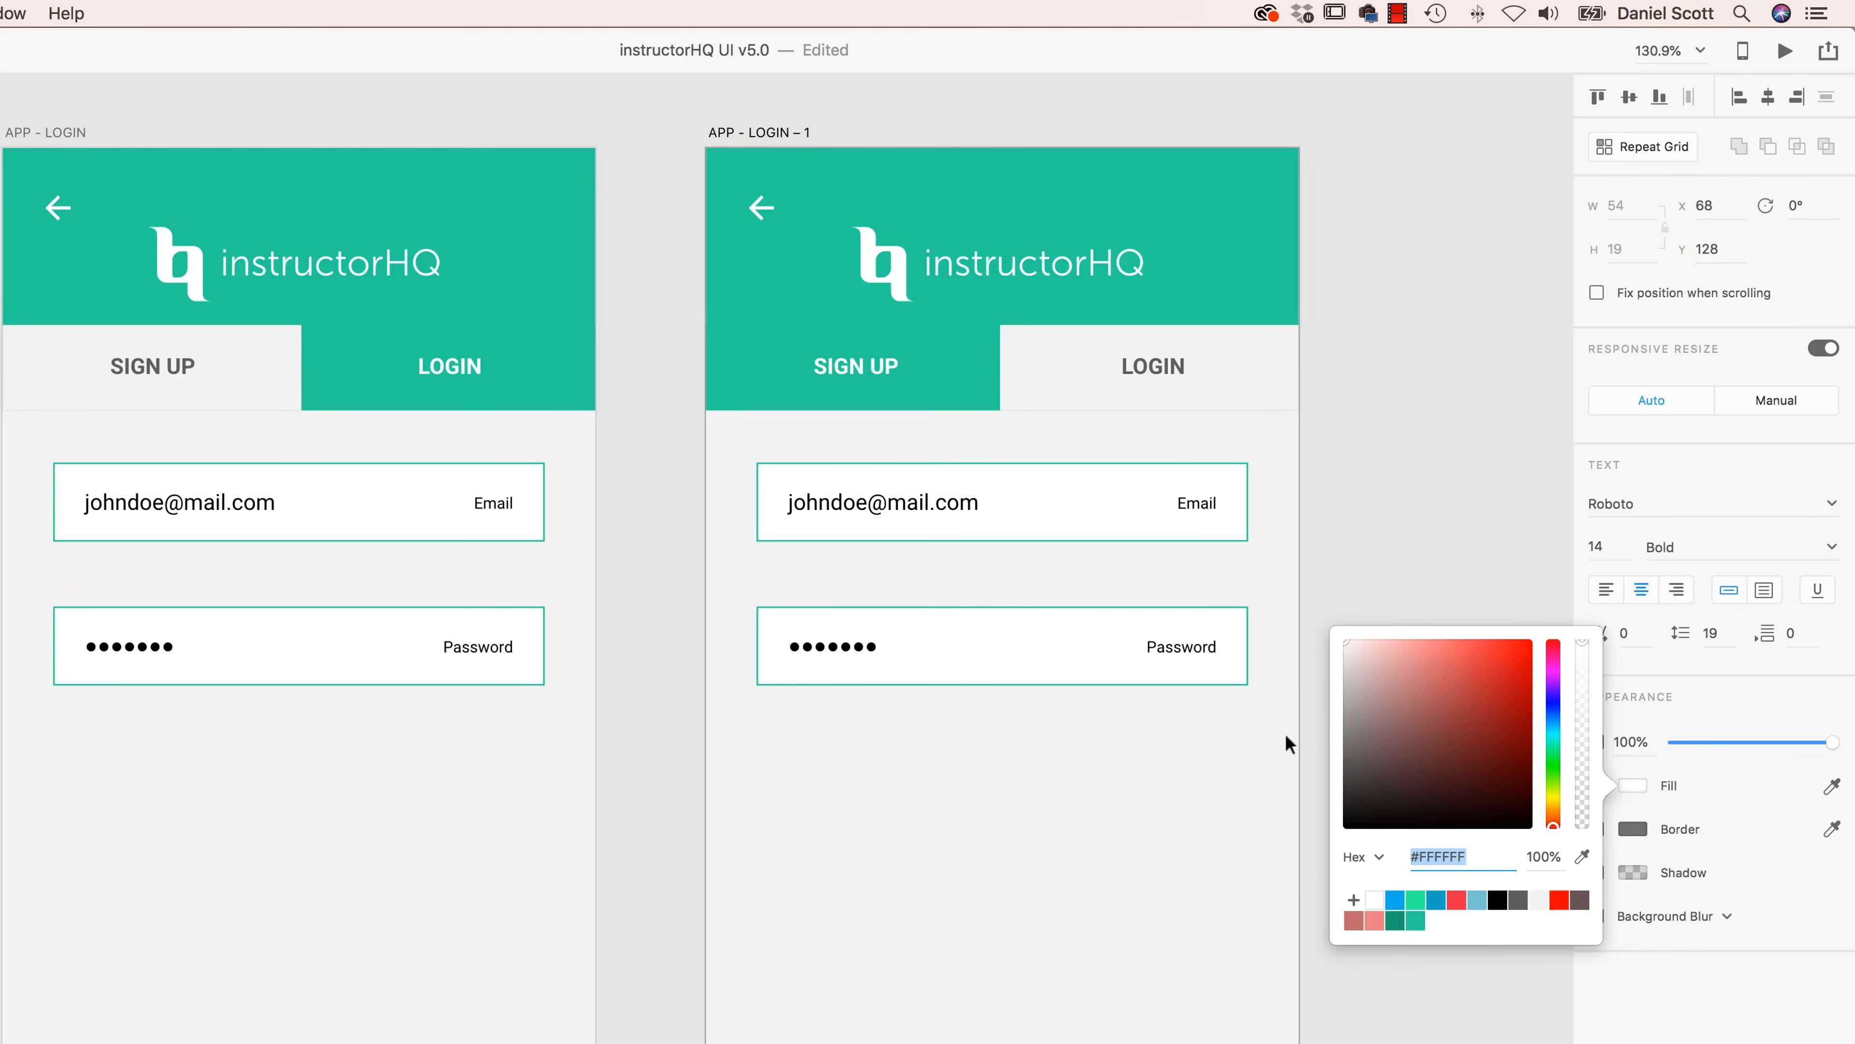
pyautogui.click(1370, 473)
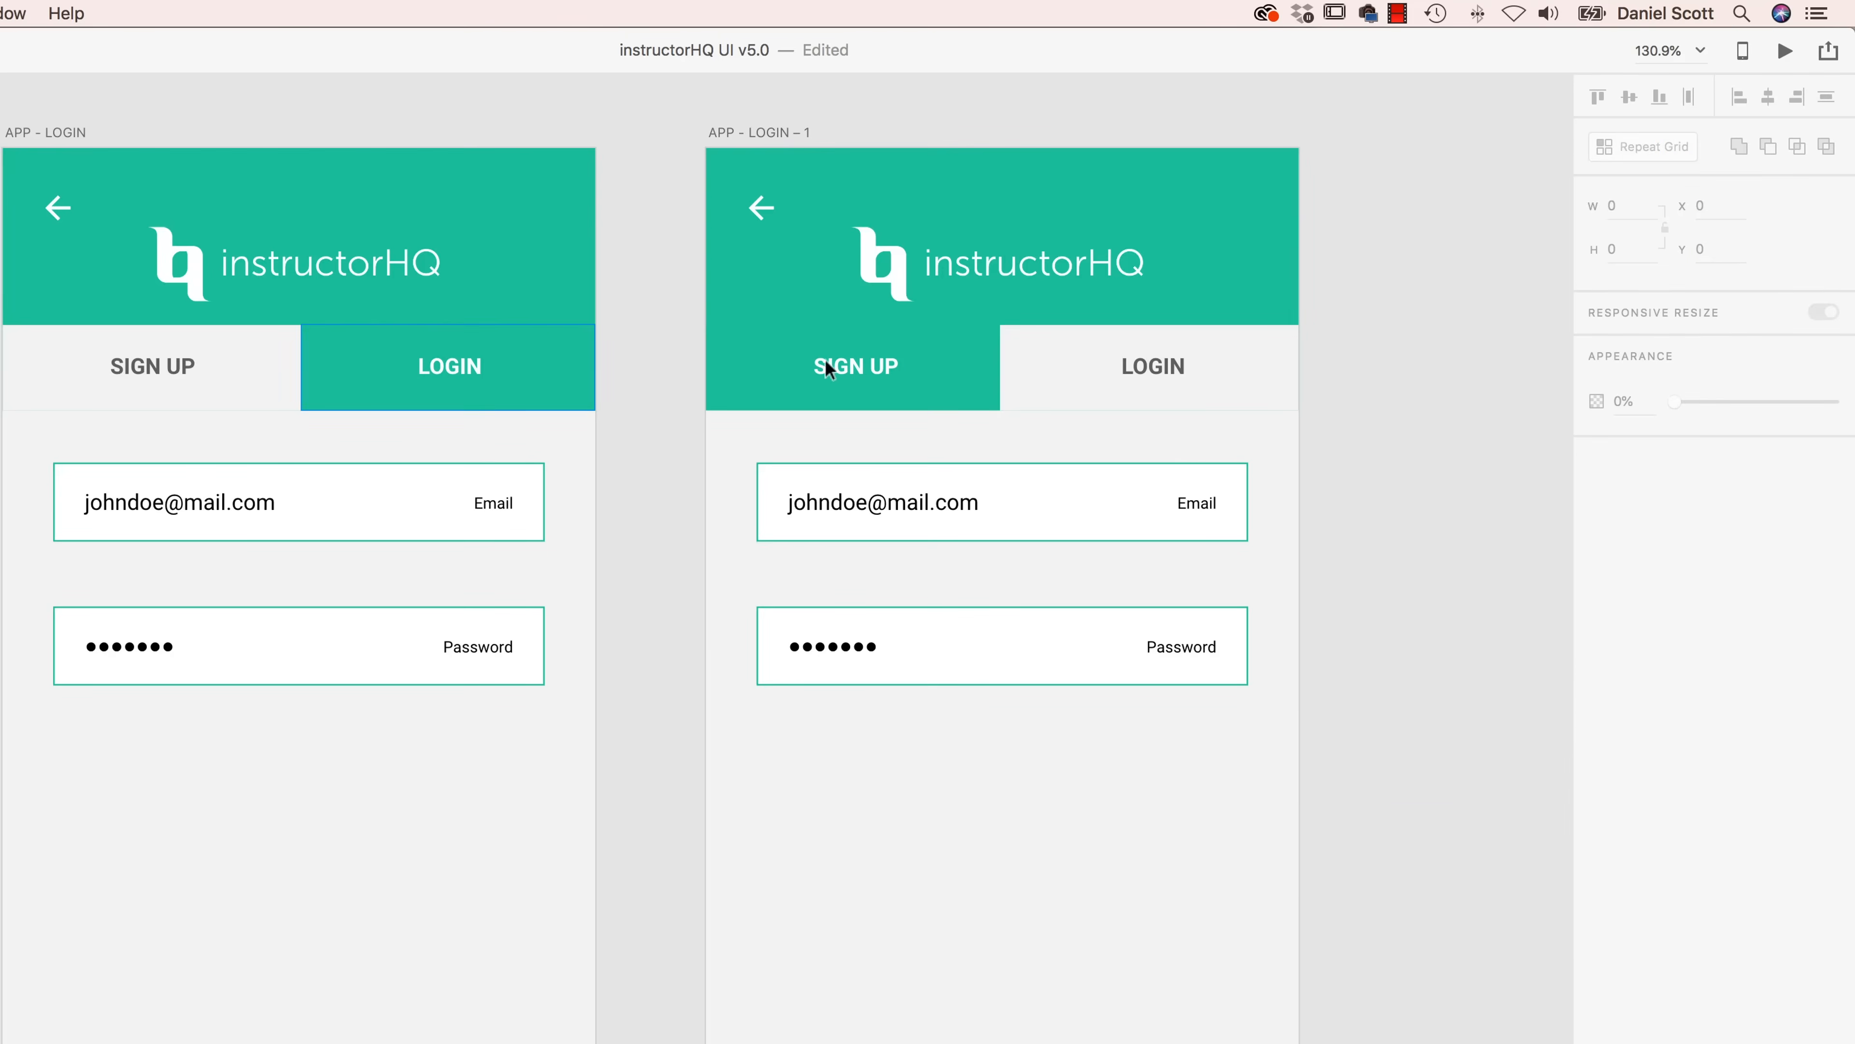
# - Preview the switch between the login and sign-up states with the recoloured text, closing the preview when done
pyautogui.press('super+Return')
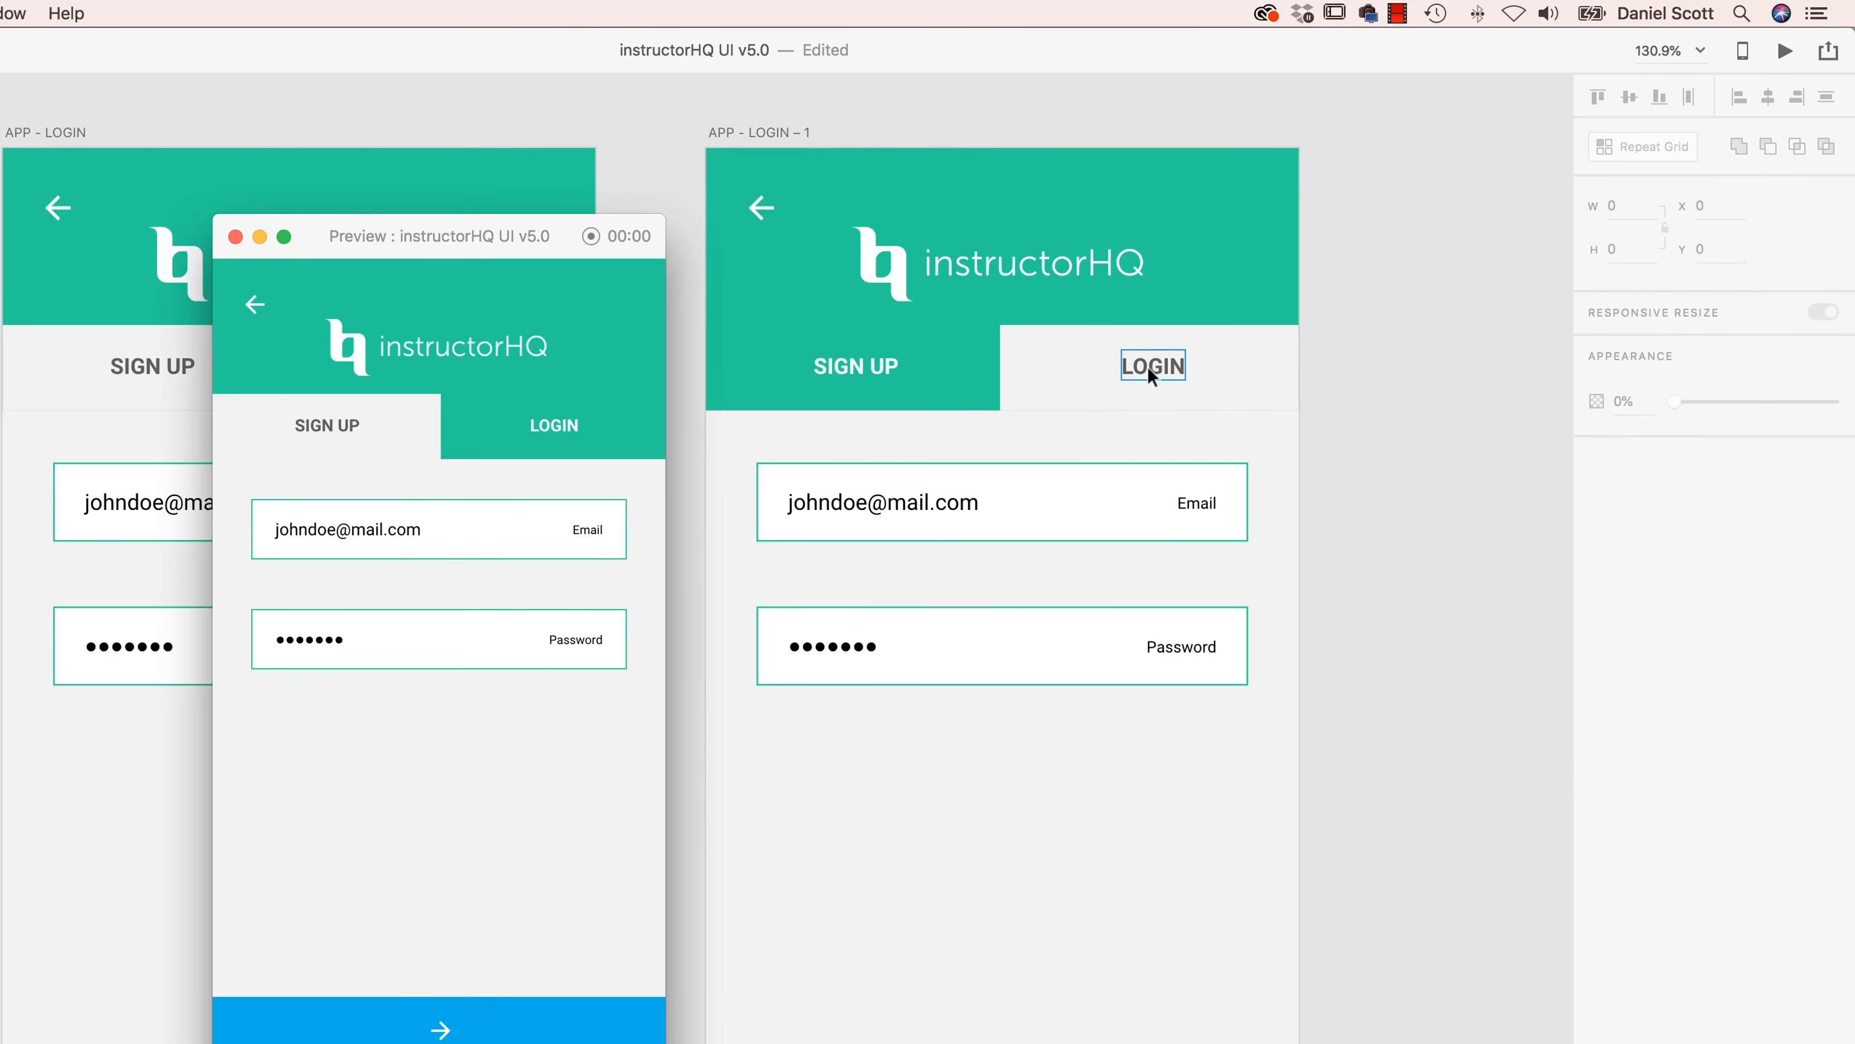
pyautogui.click(518, 438)
pyautogui.click(419, 444)
pyautogui.click(418, 444)
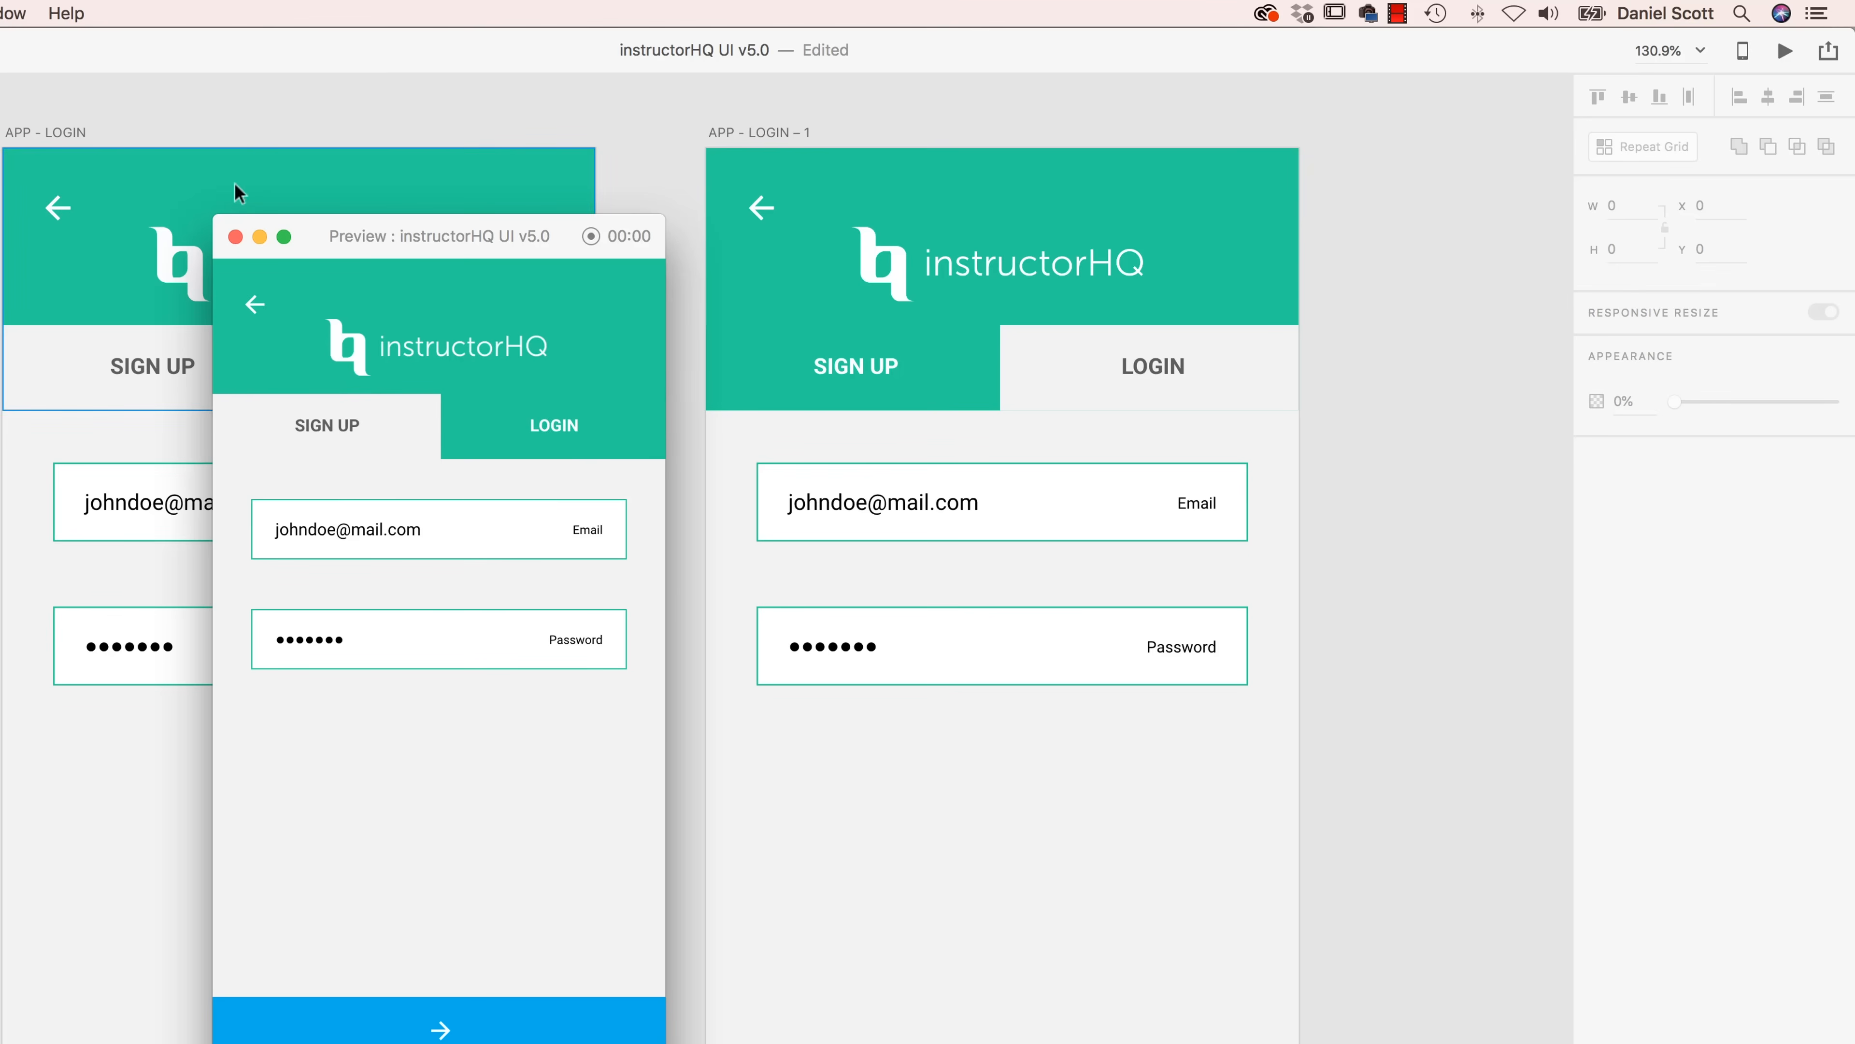
pyautogui.click(236, 237)
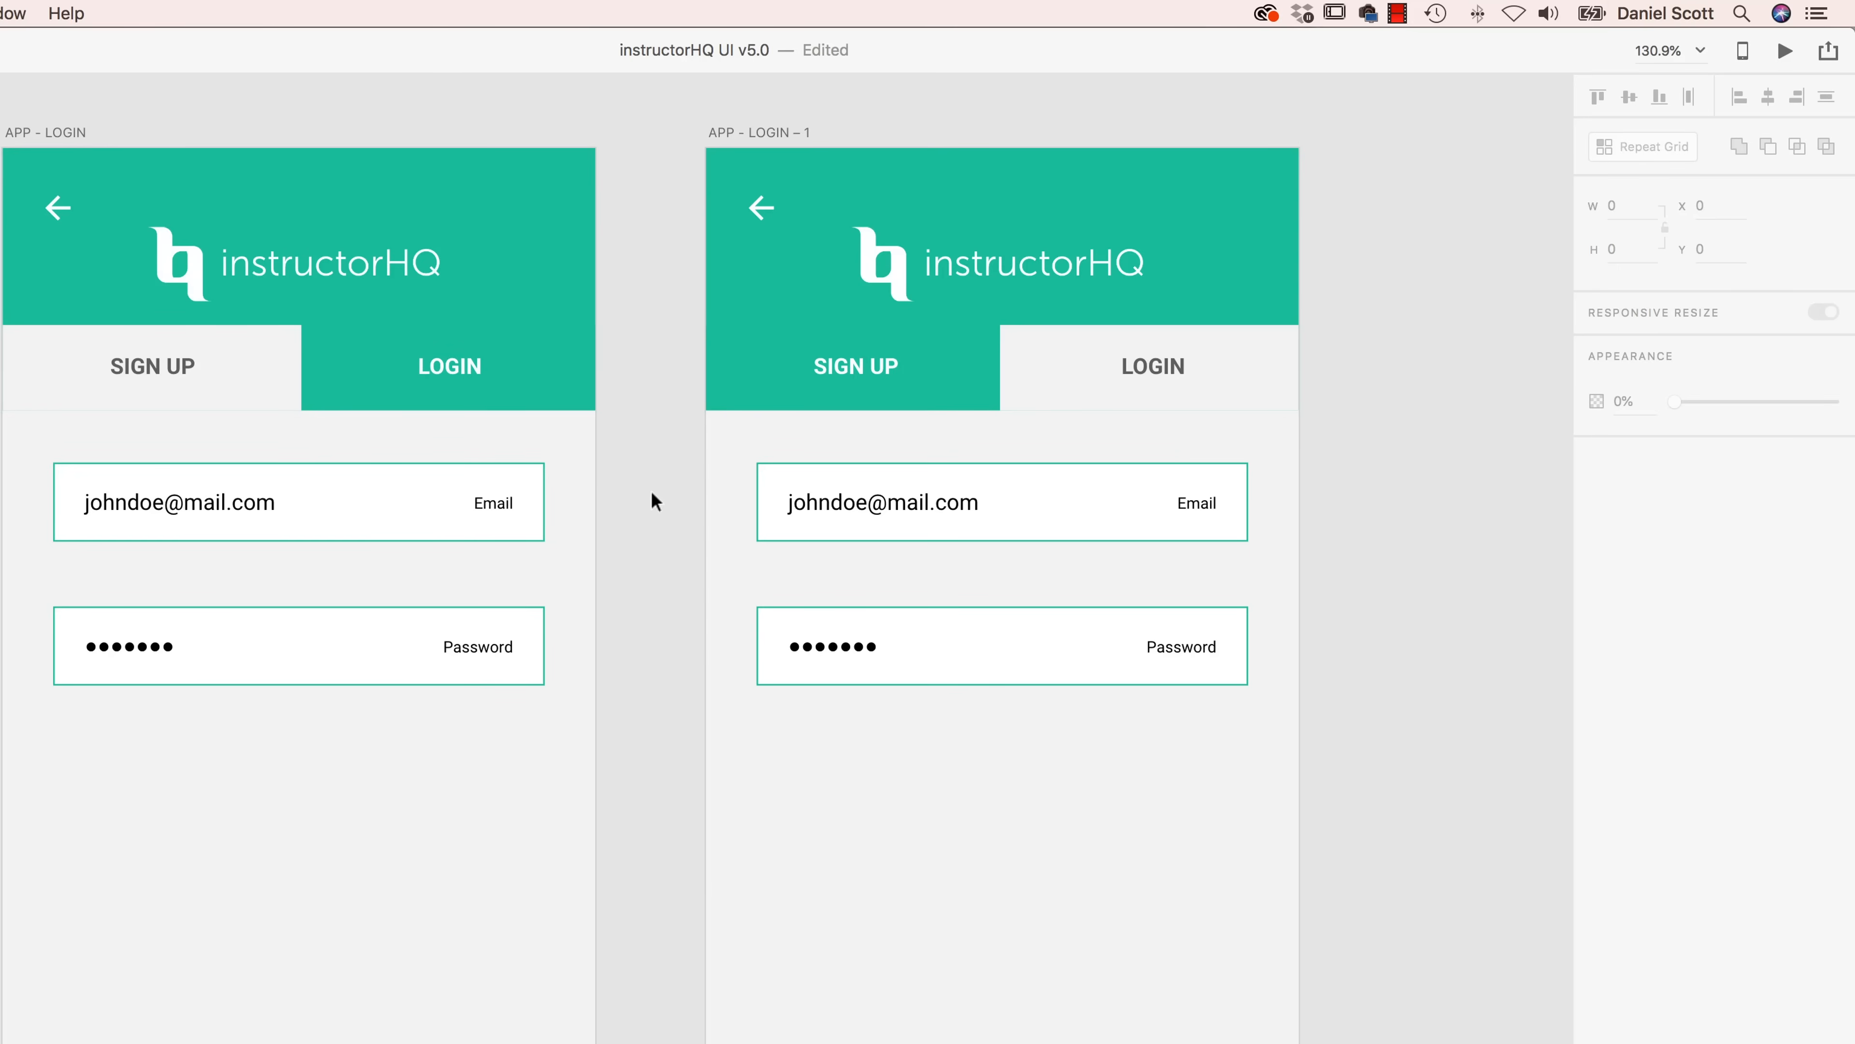
# - Shift the white arrow on APP - LOGIN – 1 sideways along its blue bar and make it fully transparent
pyautogui.press('super+1')
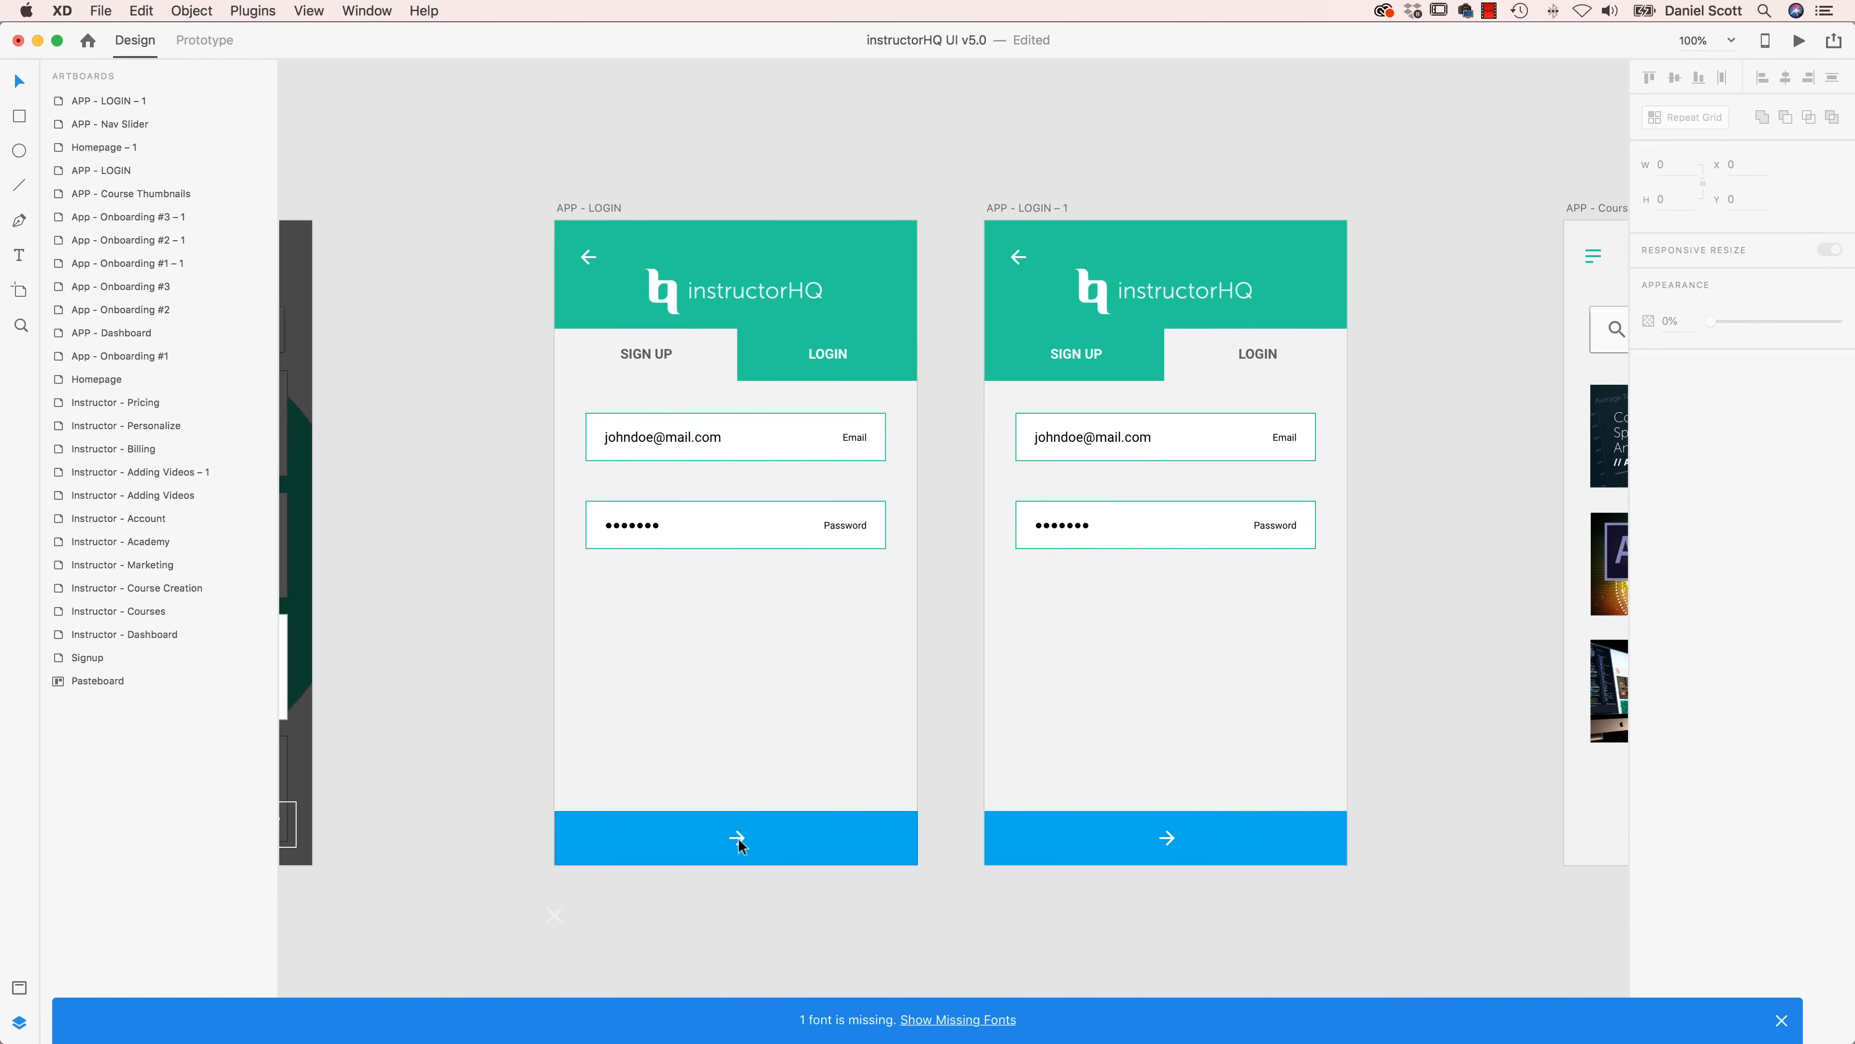
pyautogui.click(738, 847)
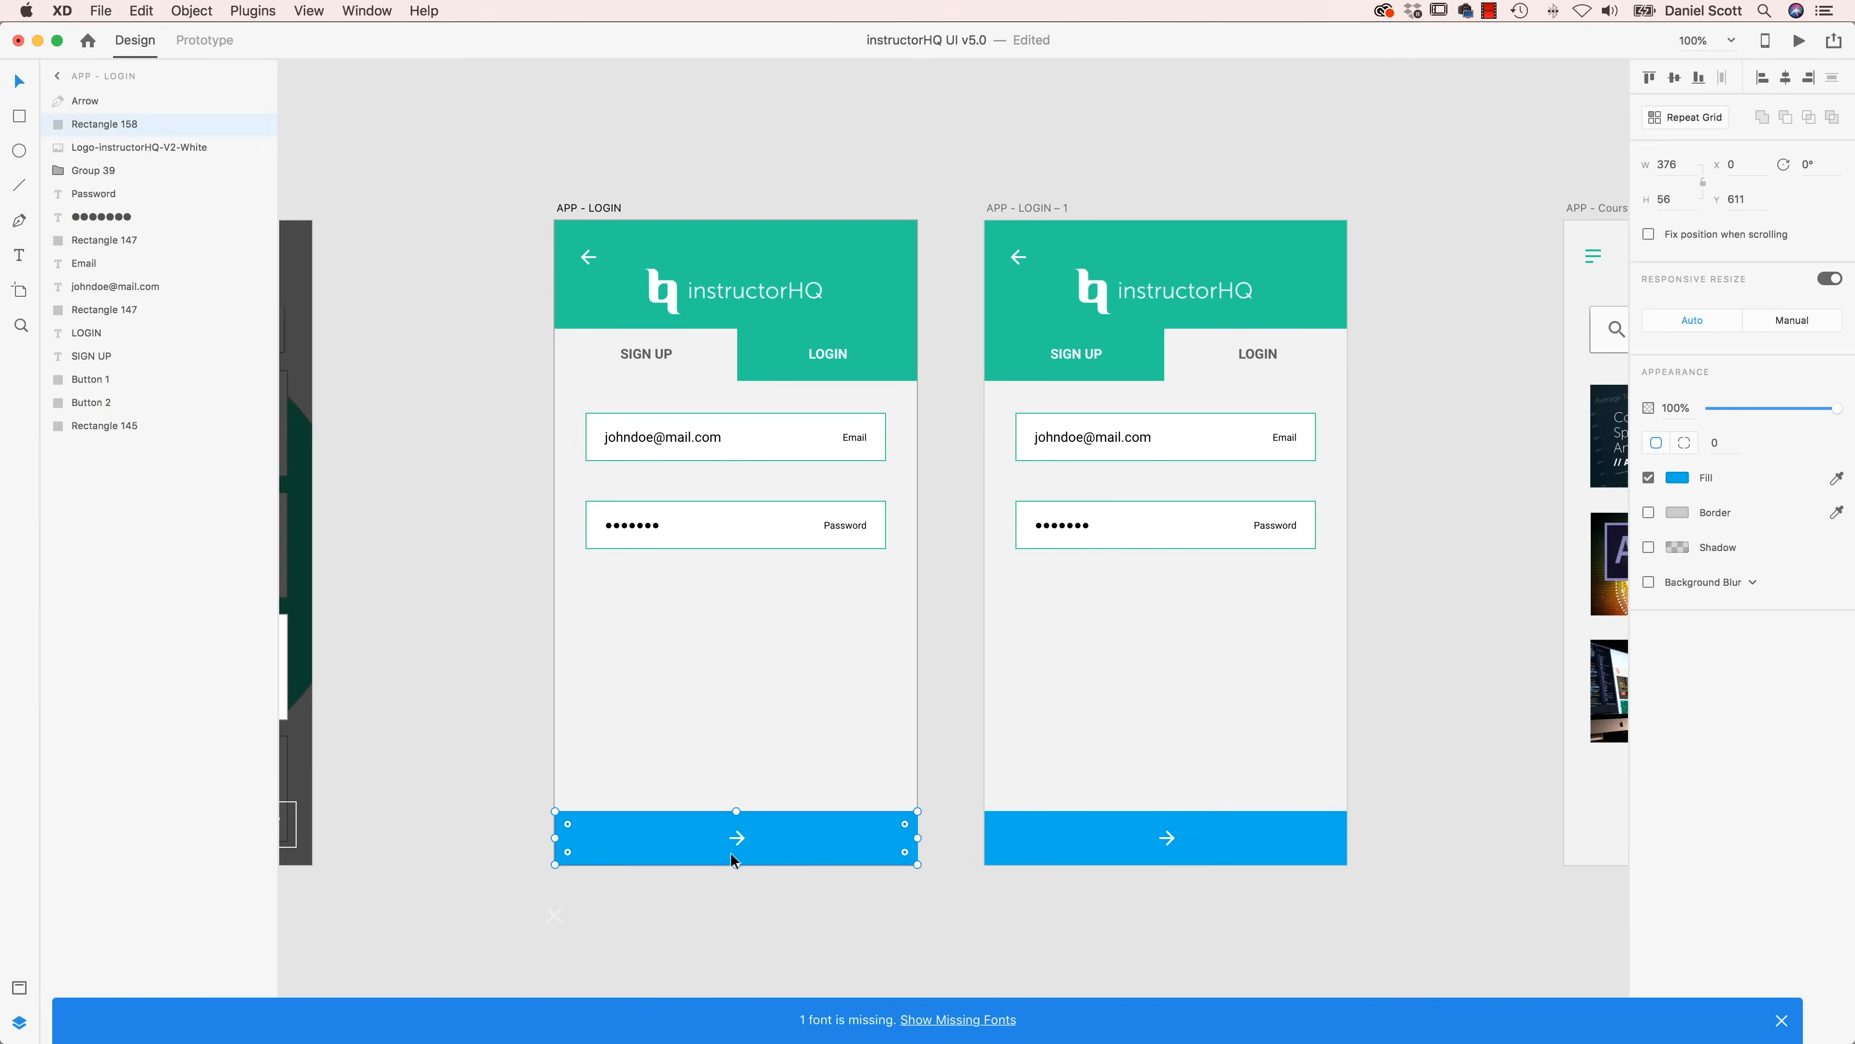
pyautogui.click(738, 839)
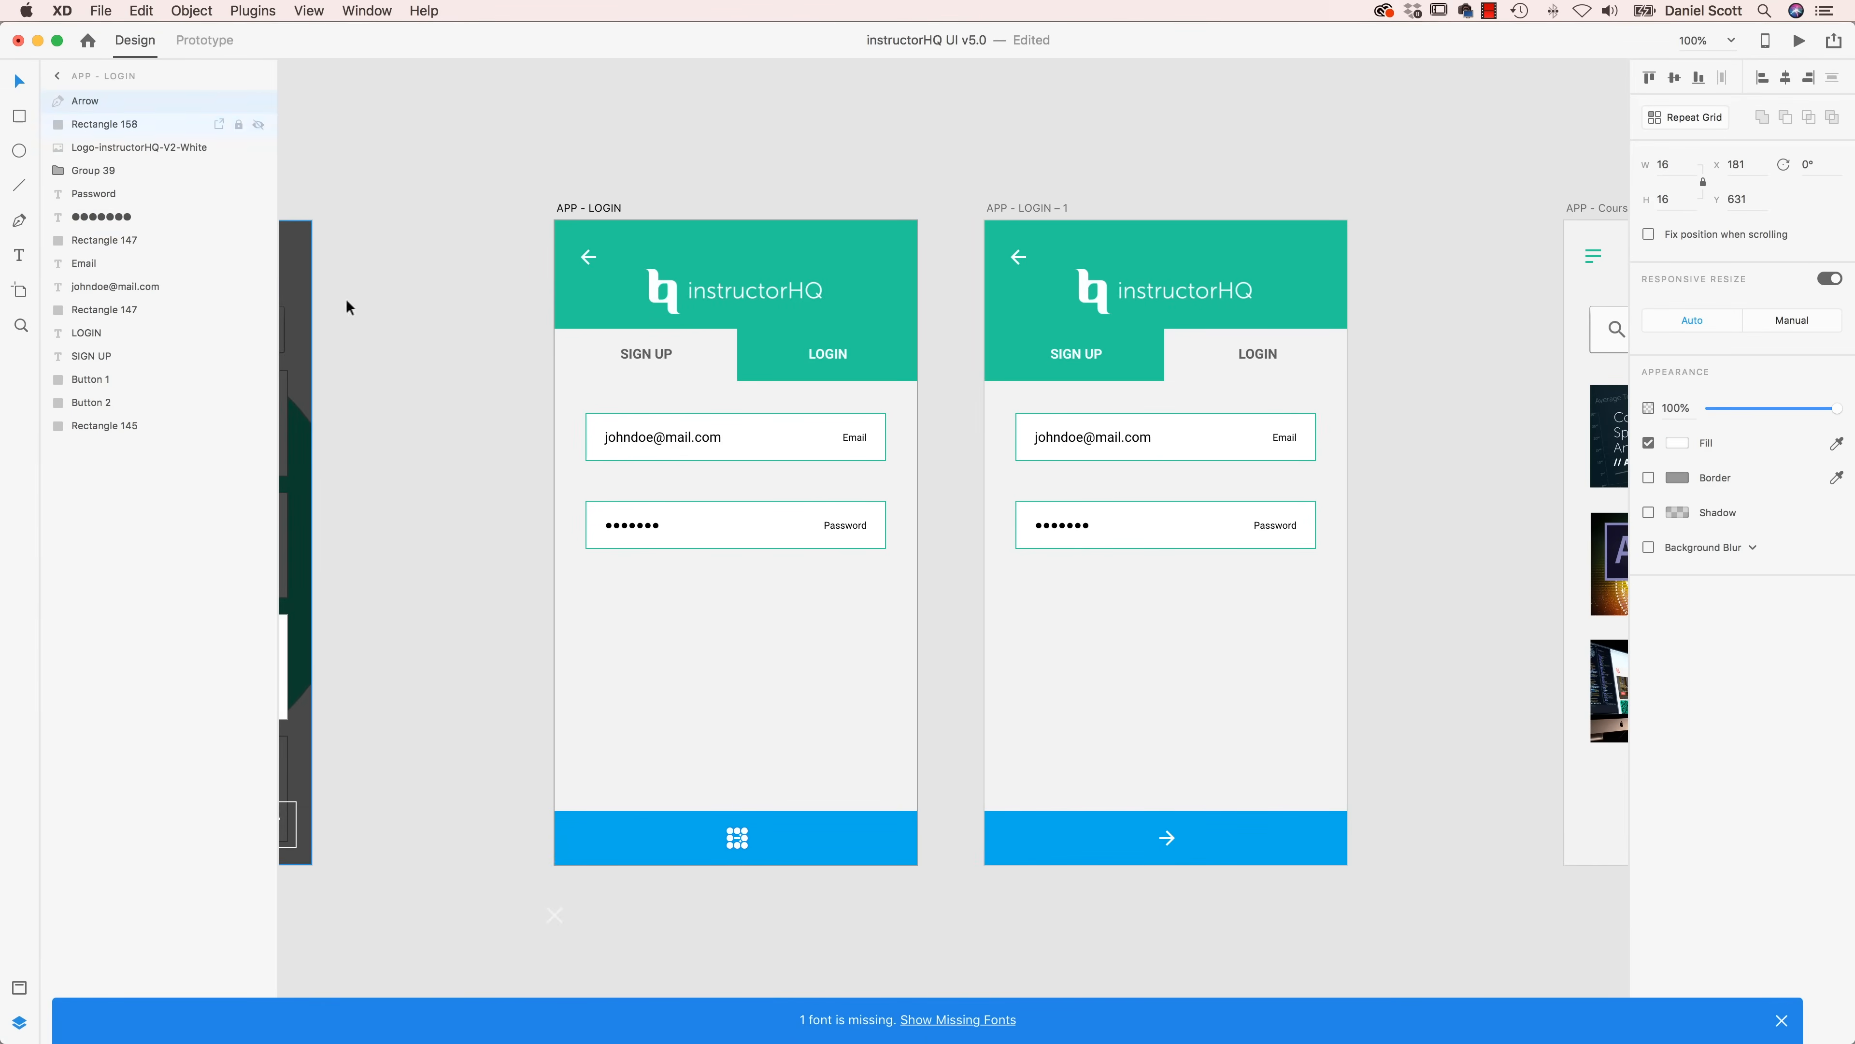
pyautogui.click(1167, 840)
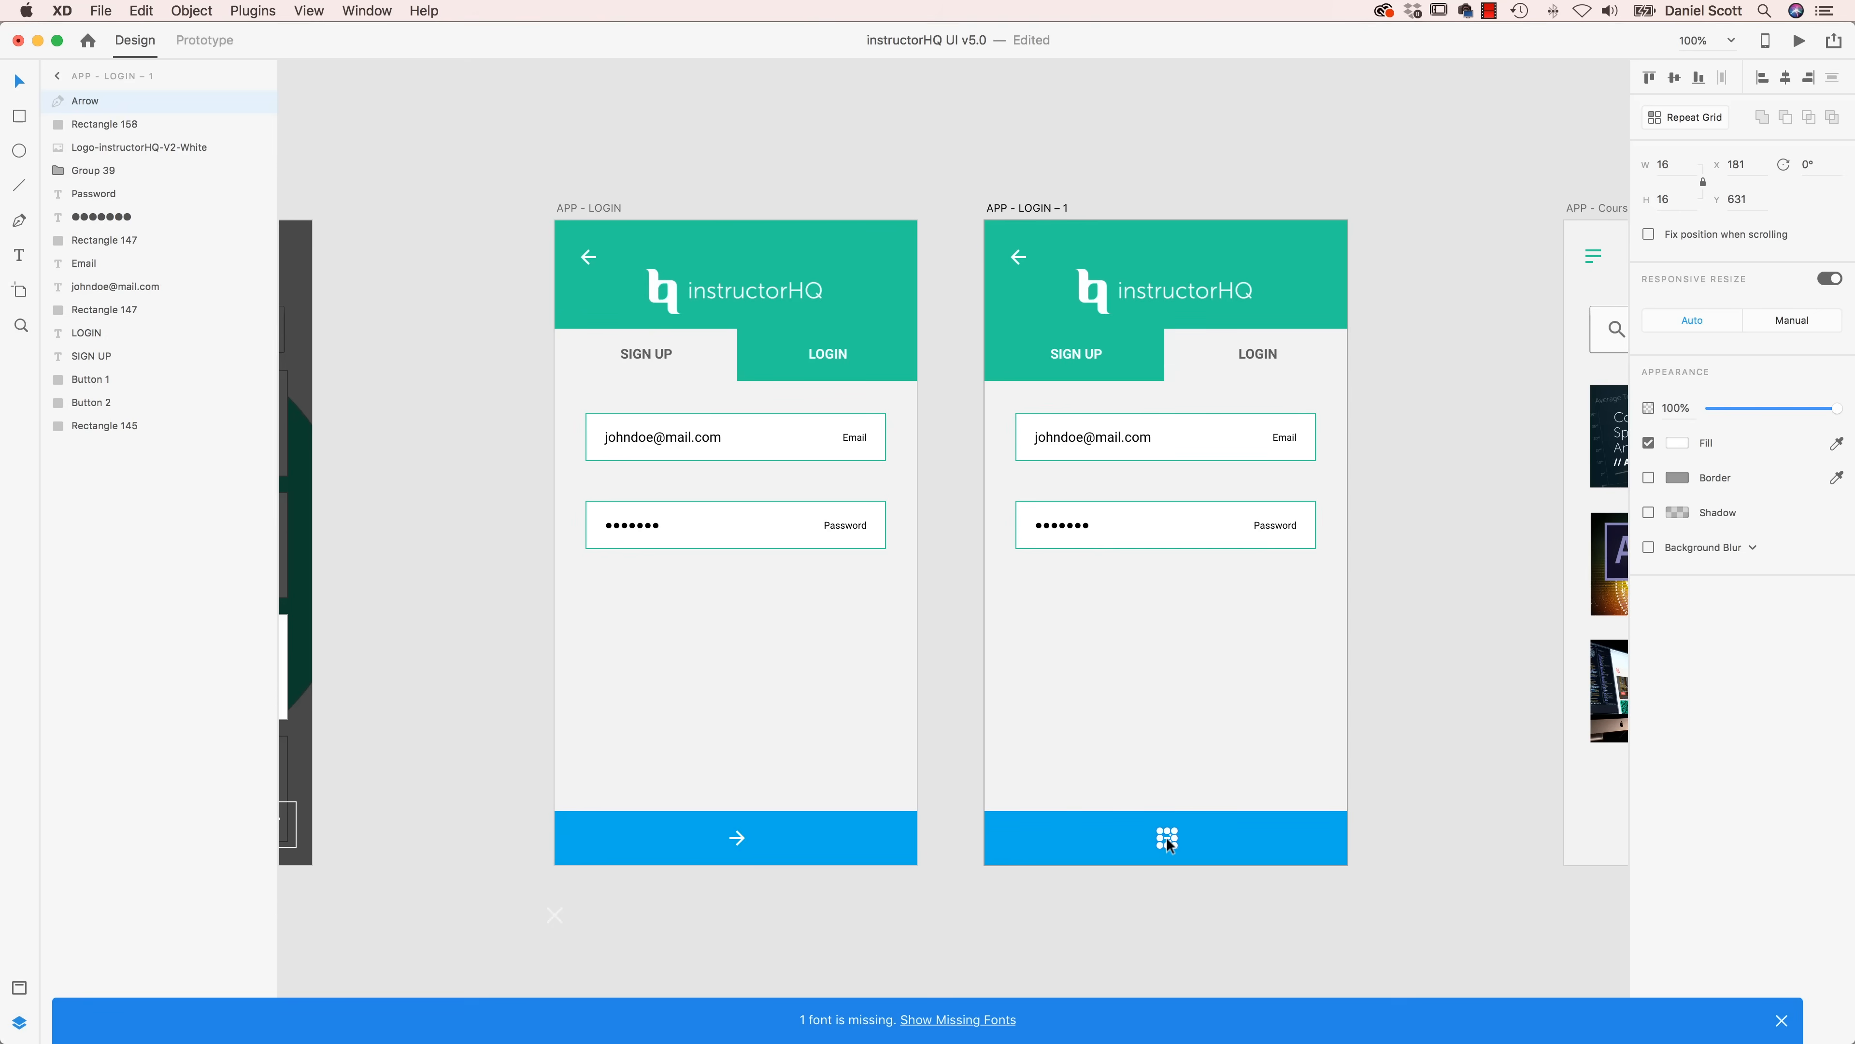
pyautogui.moveTo(1168, 838); pyautogui.dragTo(1224, 840)
pyautogui.moveTo(1837, 409); pyautogui.dragTo(1666, 411)
pyautogui.click(816, 921)
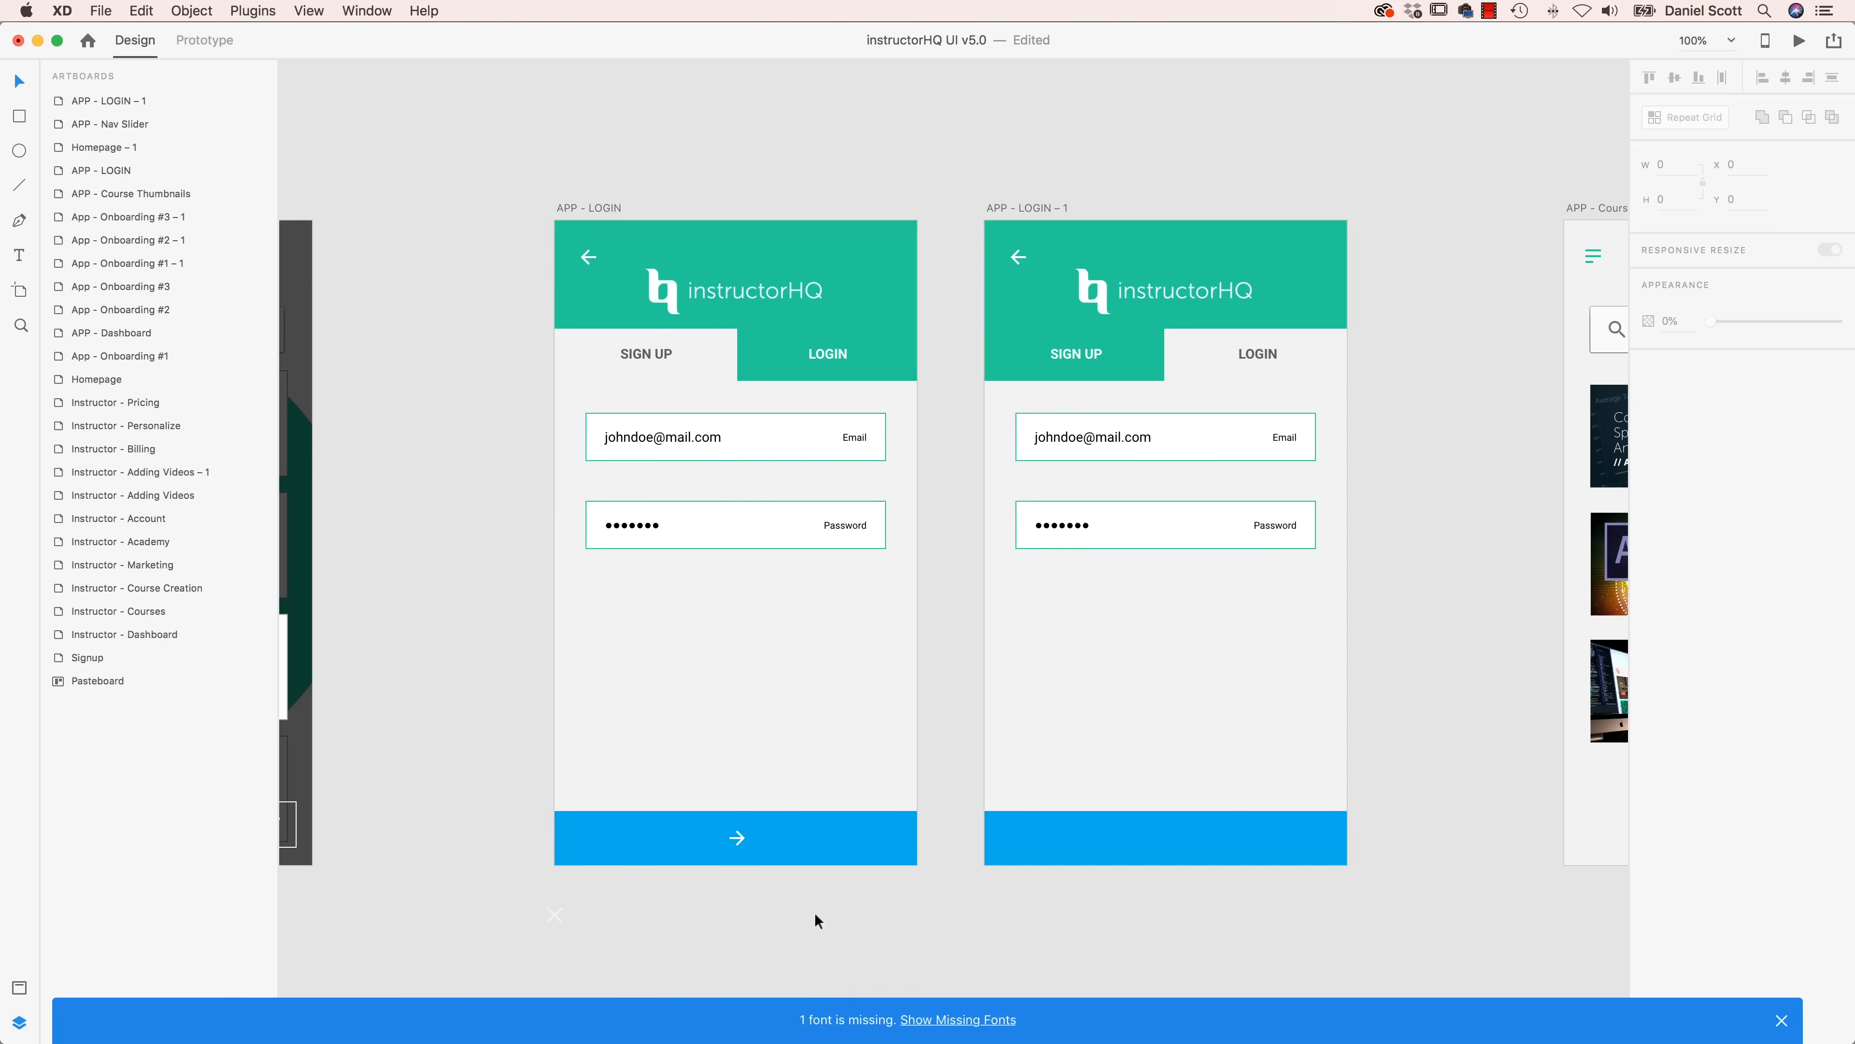
# - In prototype mode, link the arrow on APP - LOGIN to APP - LOGIN – 1 with a Tap trigger and Auto-Animate
pyautogui.click(737, 838)
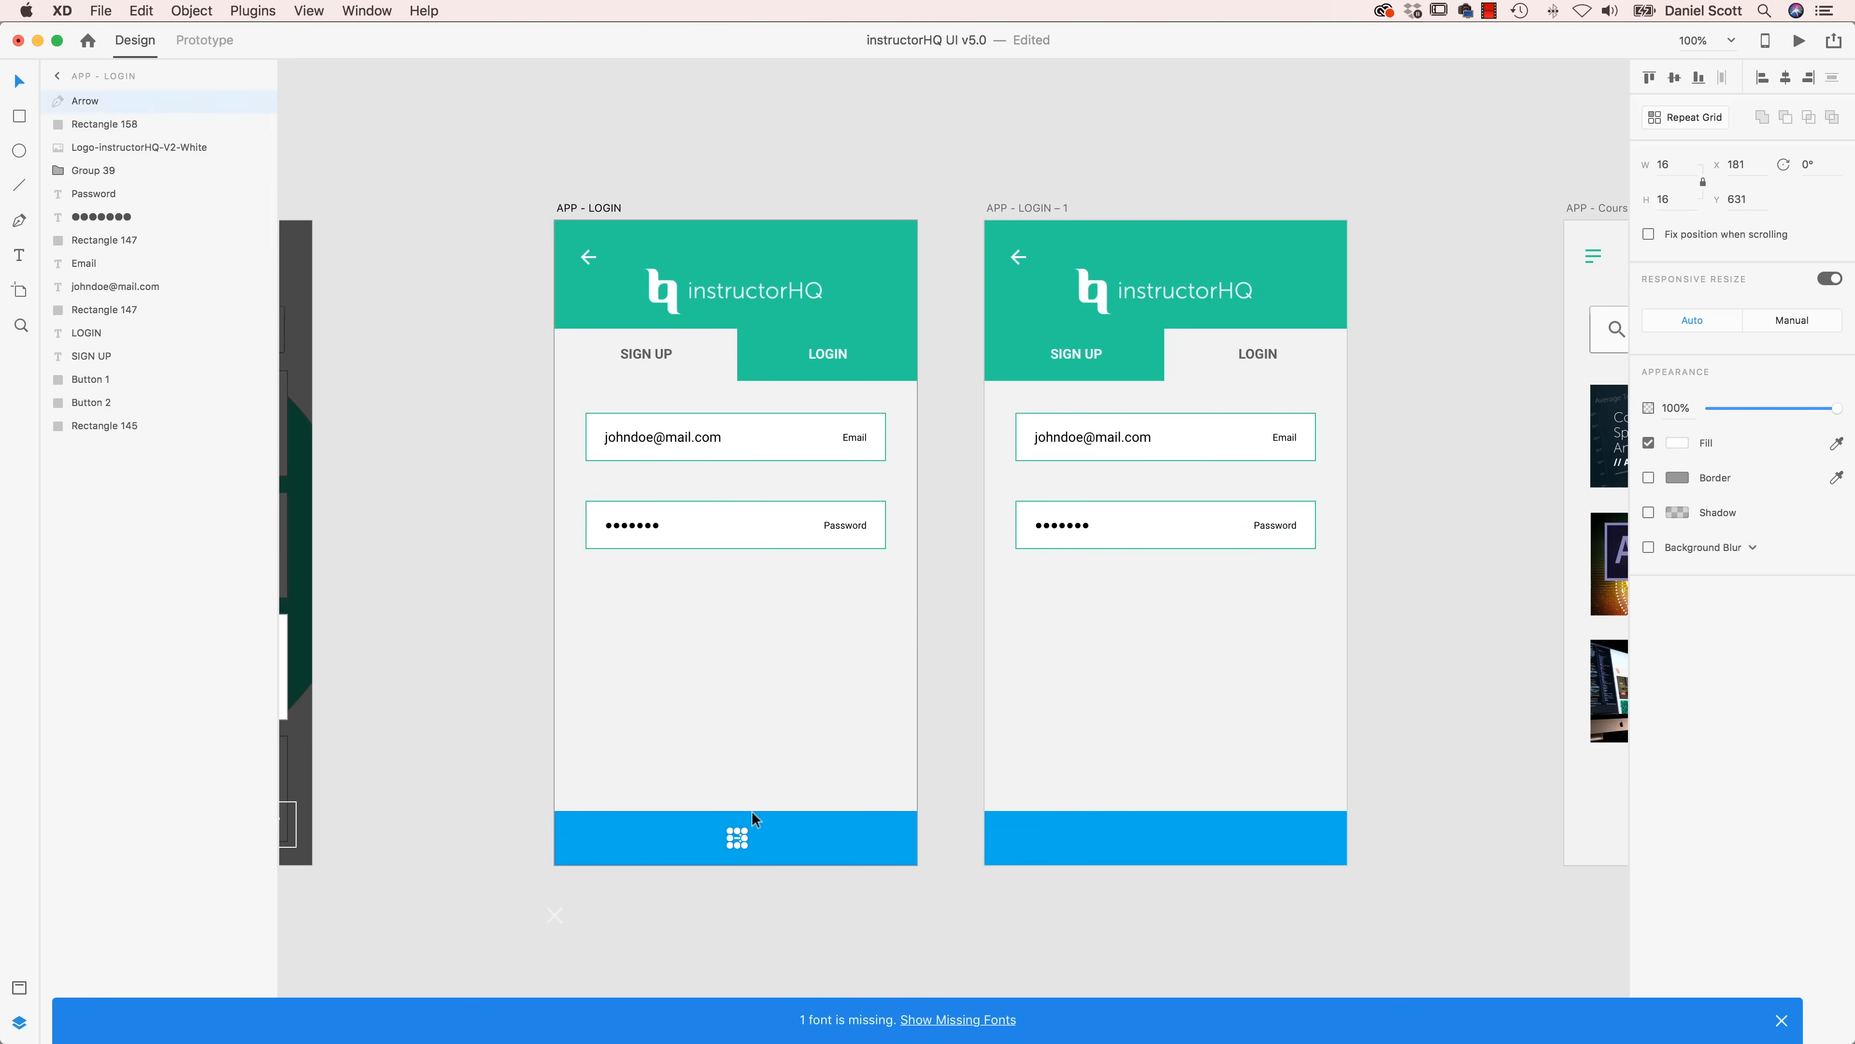
pyautogui.hotkey('ctrl', 'Tab')
pyautogui.moveTo(752, 837); pyautogui.dragTo(1060, 585)
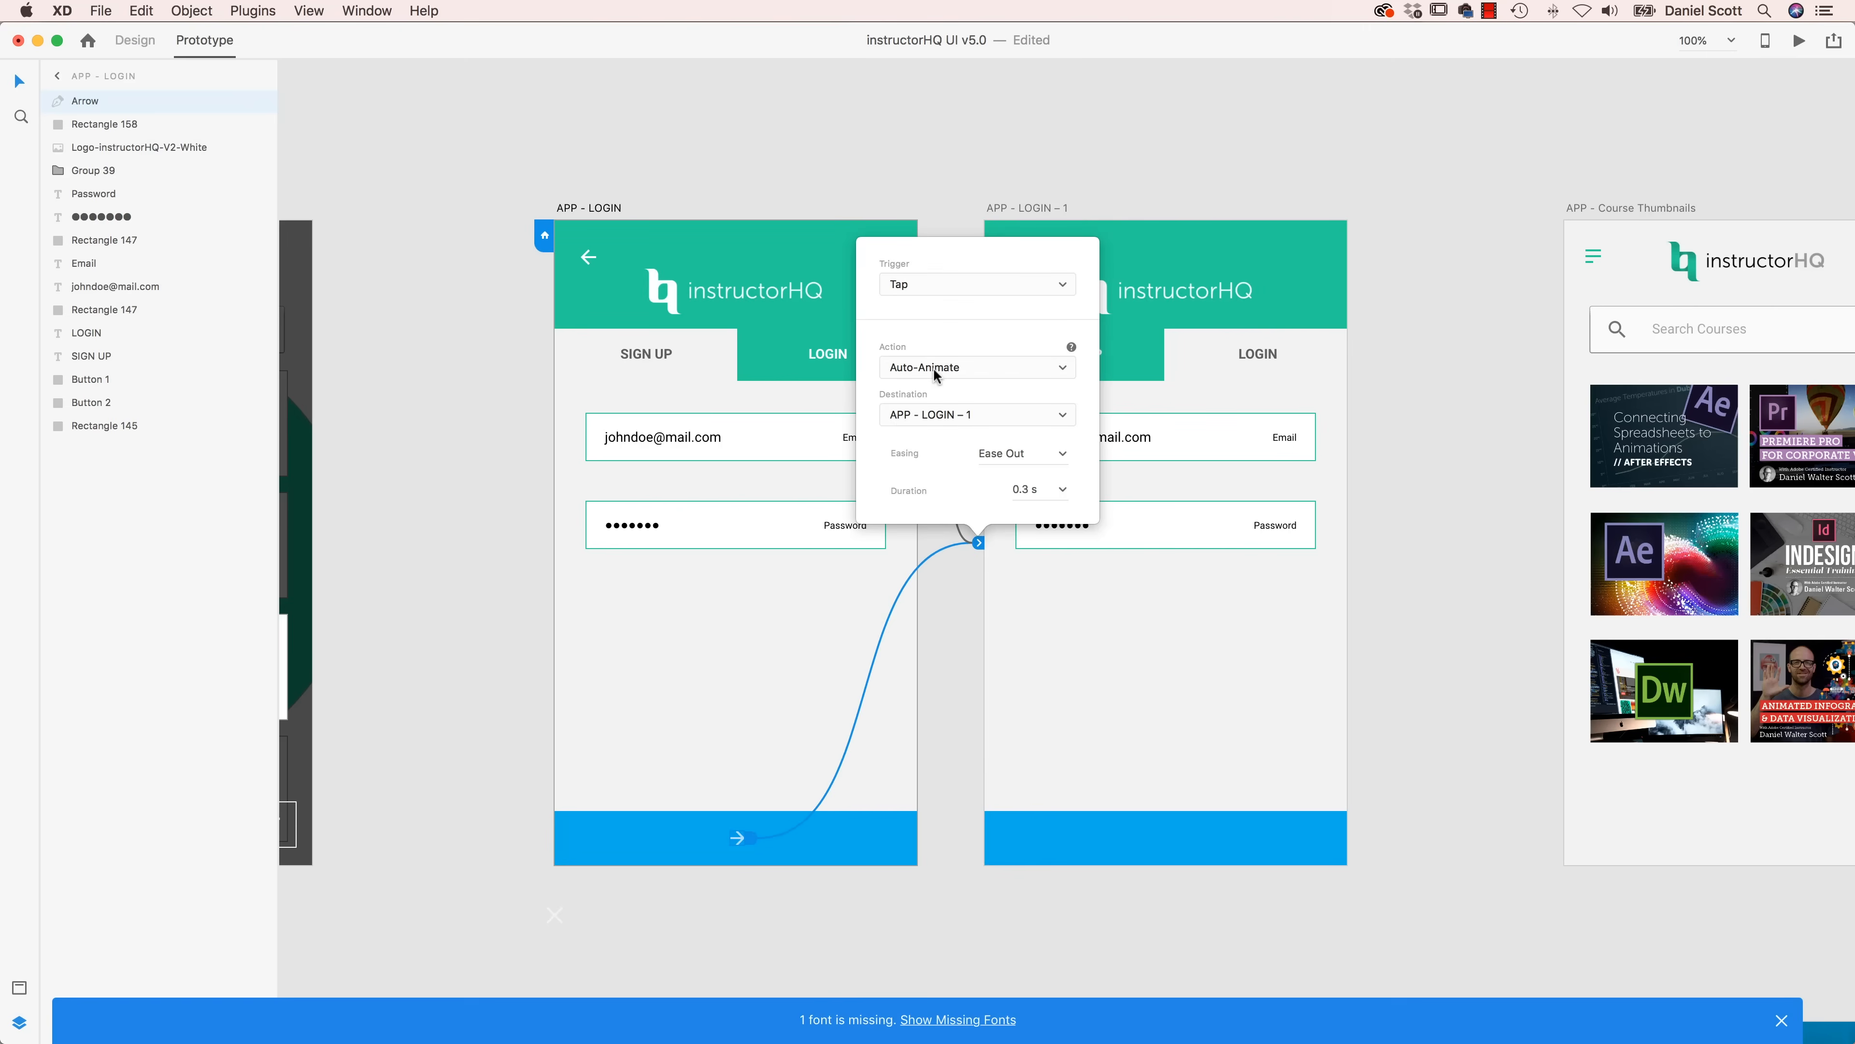
pyautogui.click(963, 856)
# - Preview the prototype and trigger the arrow to check its slide-and-fade transition, closing the preview when done
pyautogui.press('super+Return')
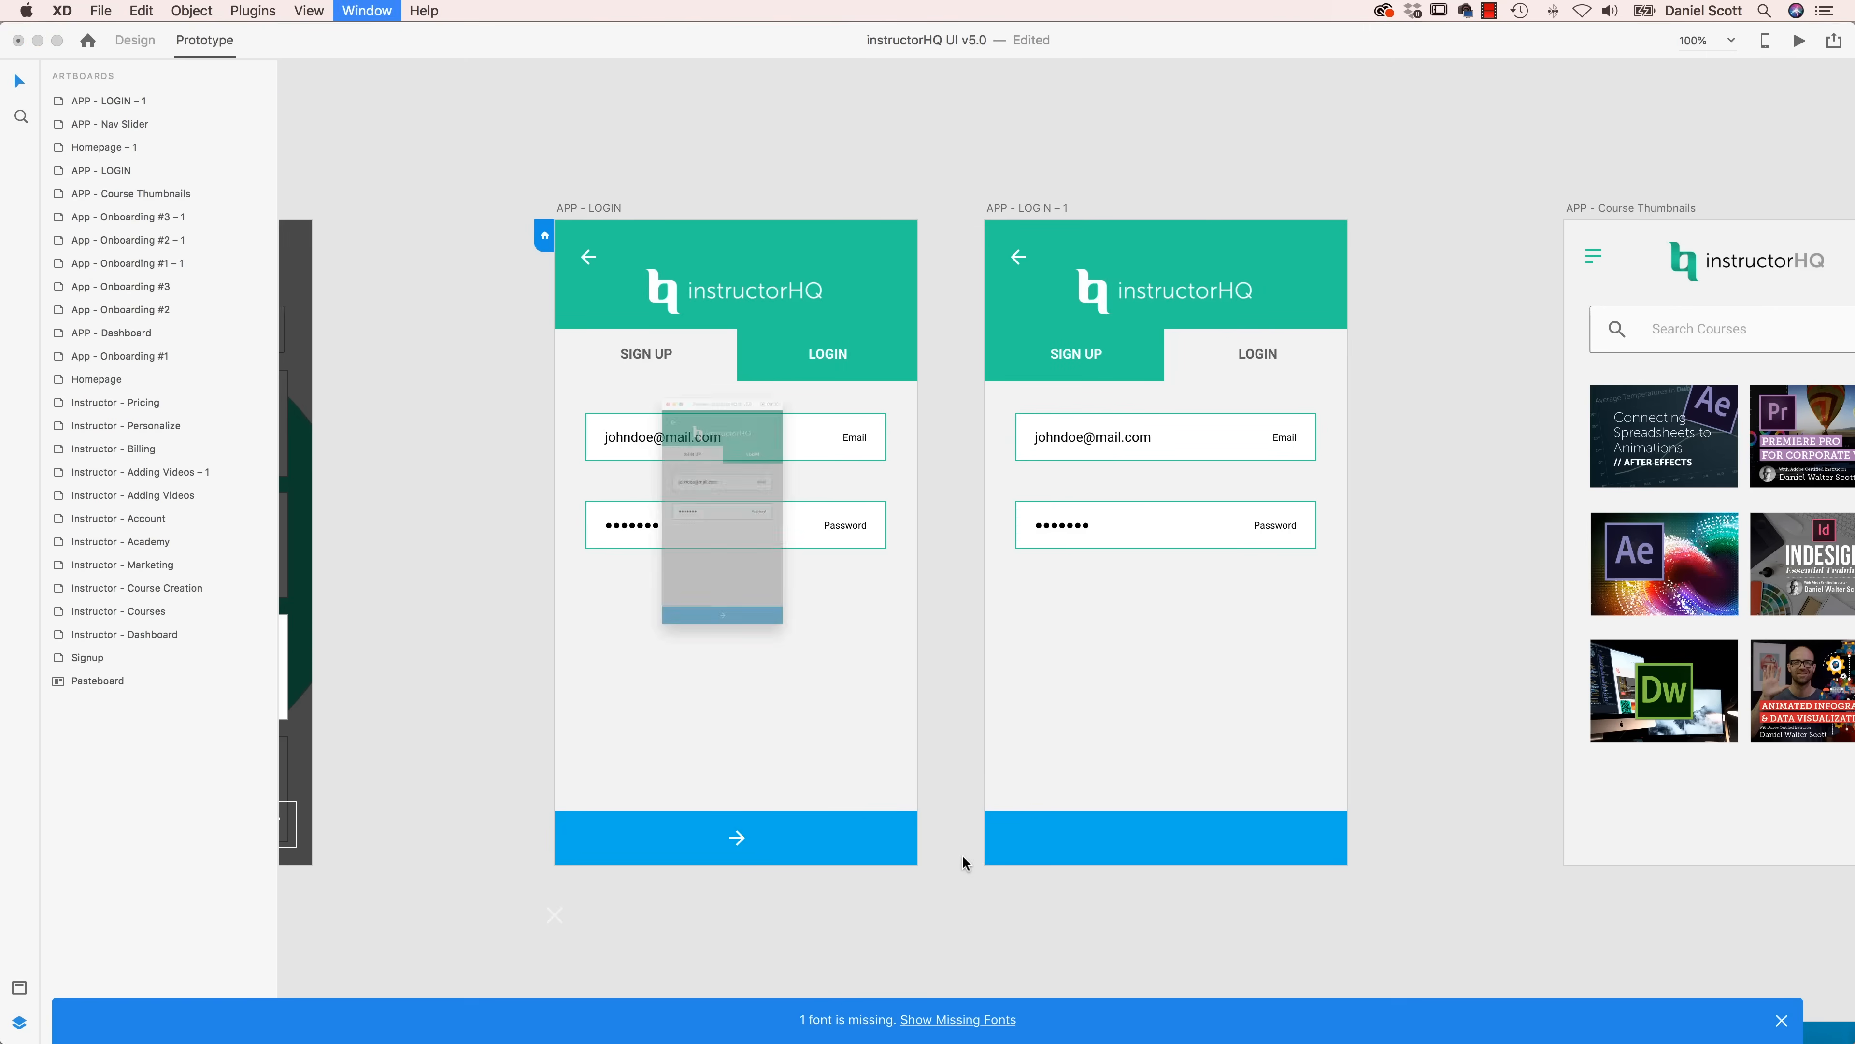
pyautogui.click(719, 821)
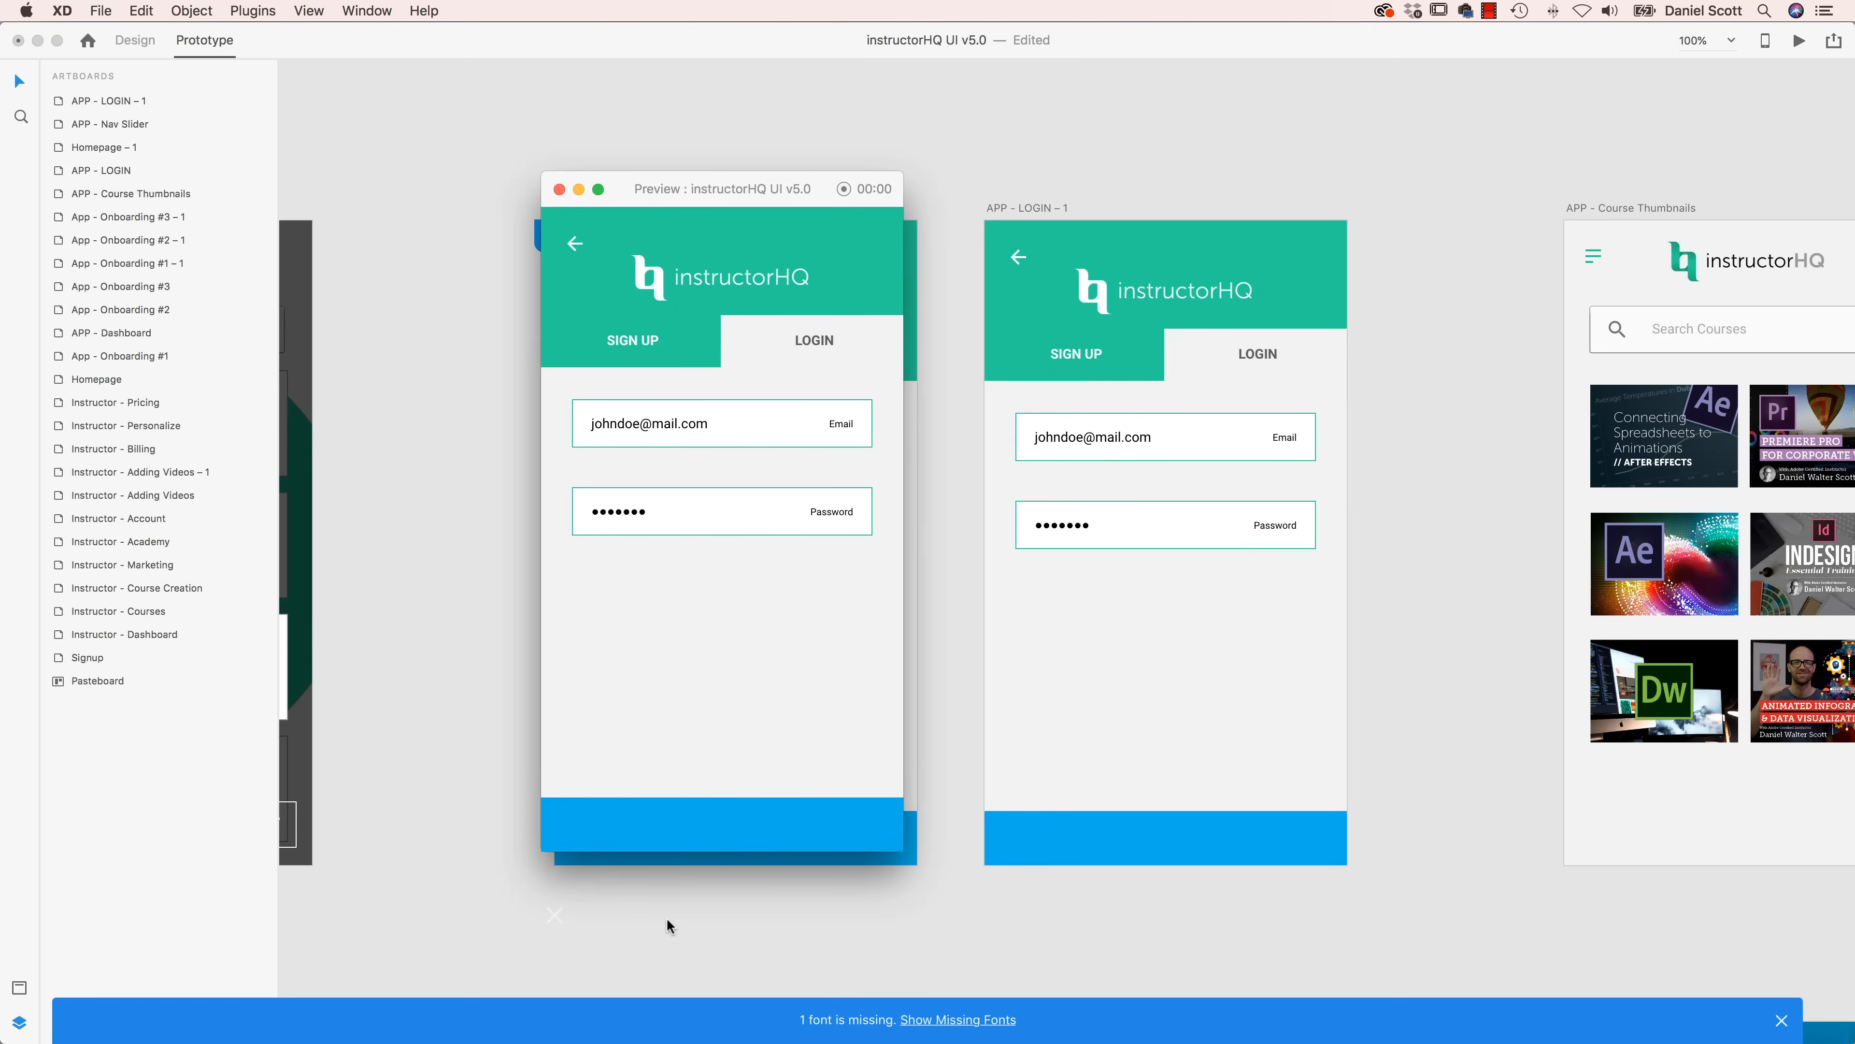
pyautogui.click(559, 190)
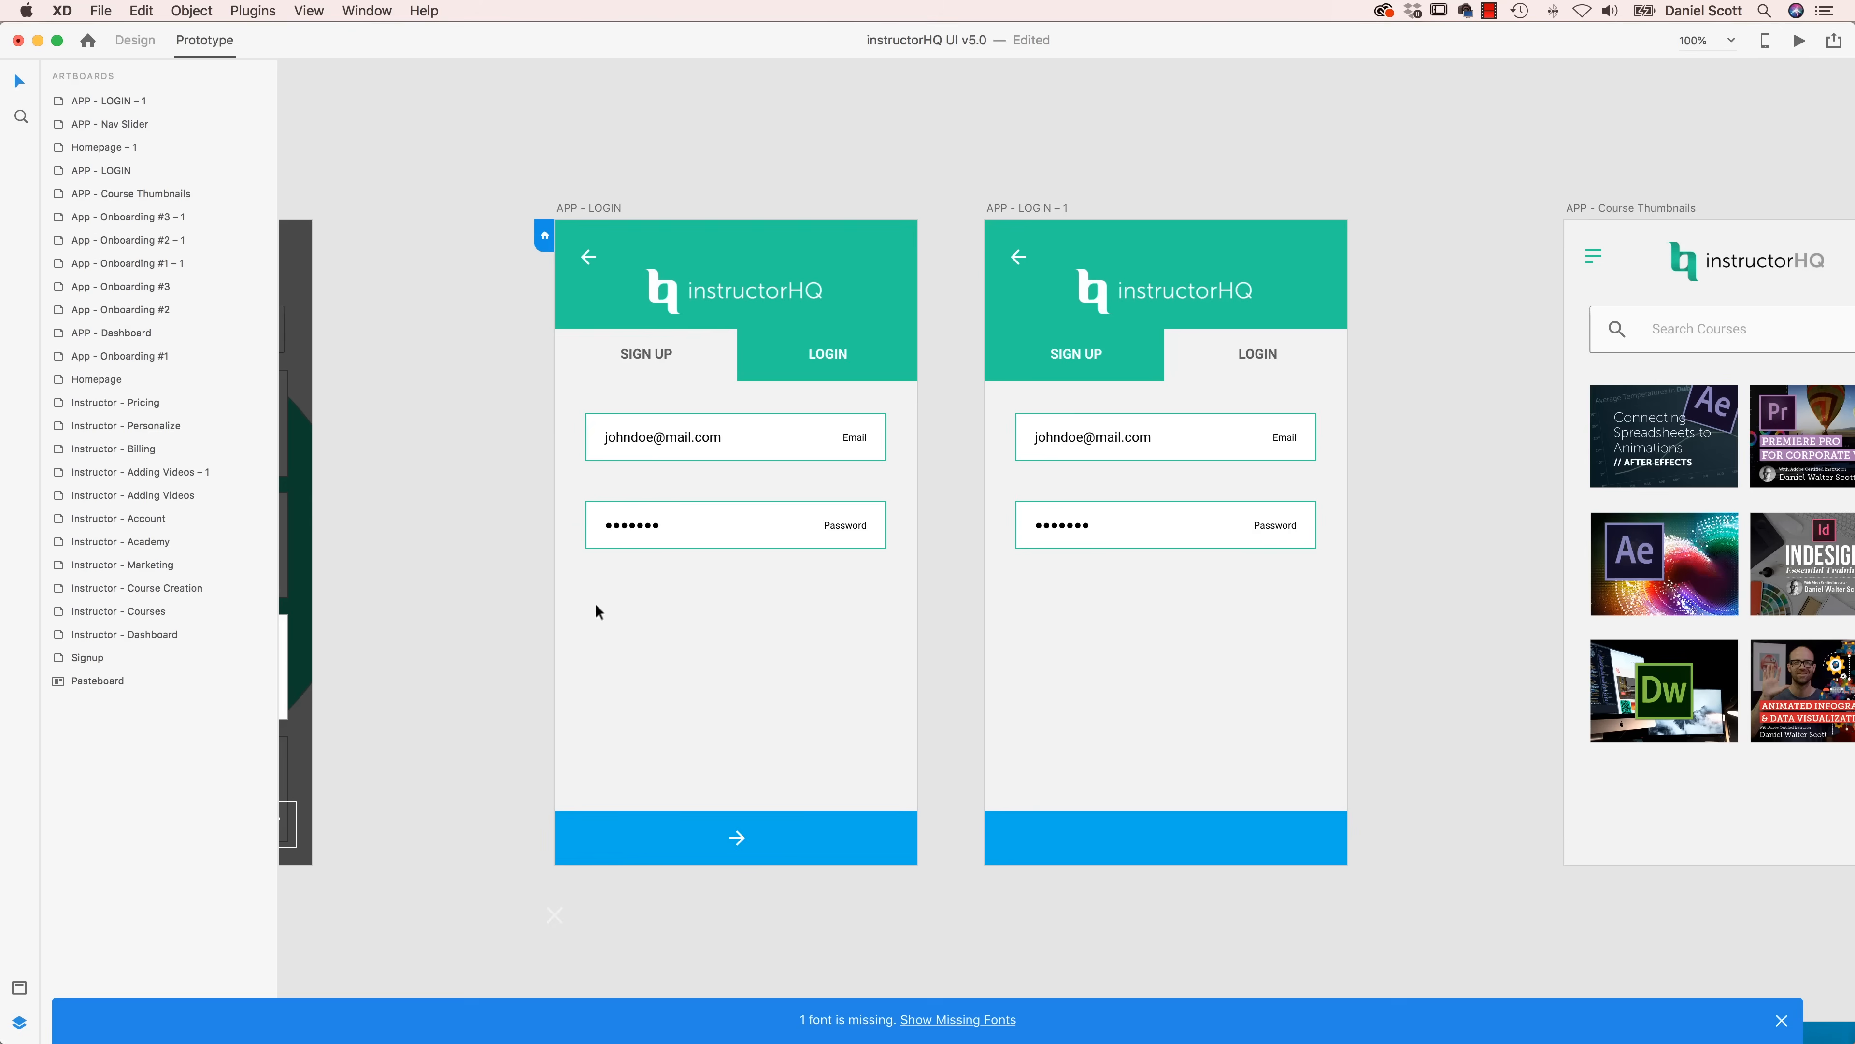
# - Place the pasteboard's Cancel X icon mid-bar on APP - LOGIN – 1 and link it to APP - LOGIN with Tap and Auto-Animate
pyautogui.click(555, 915)
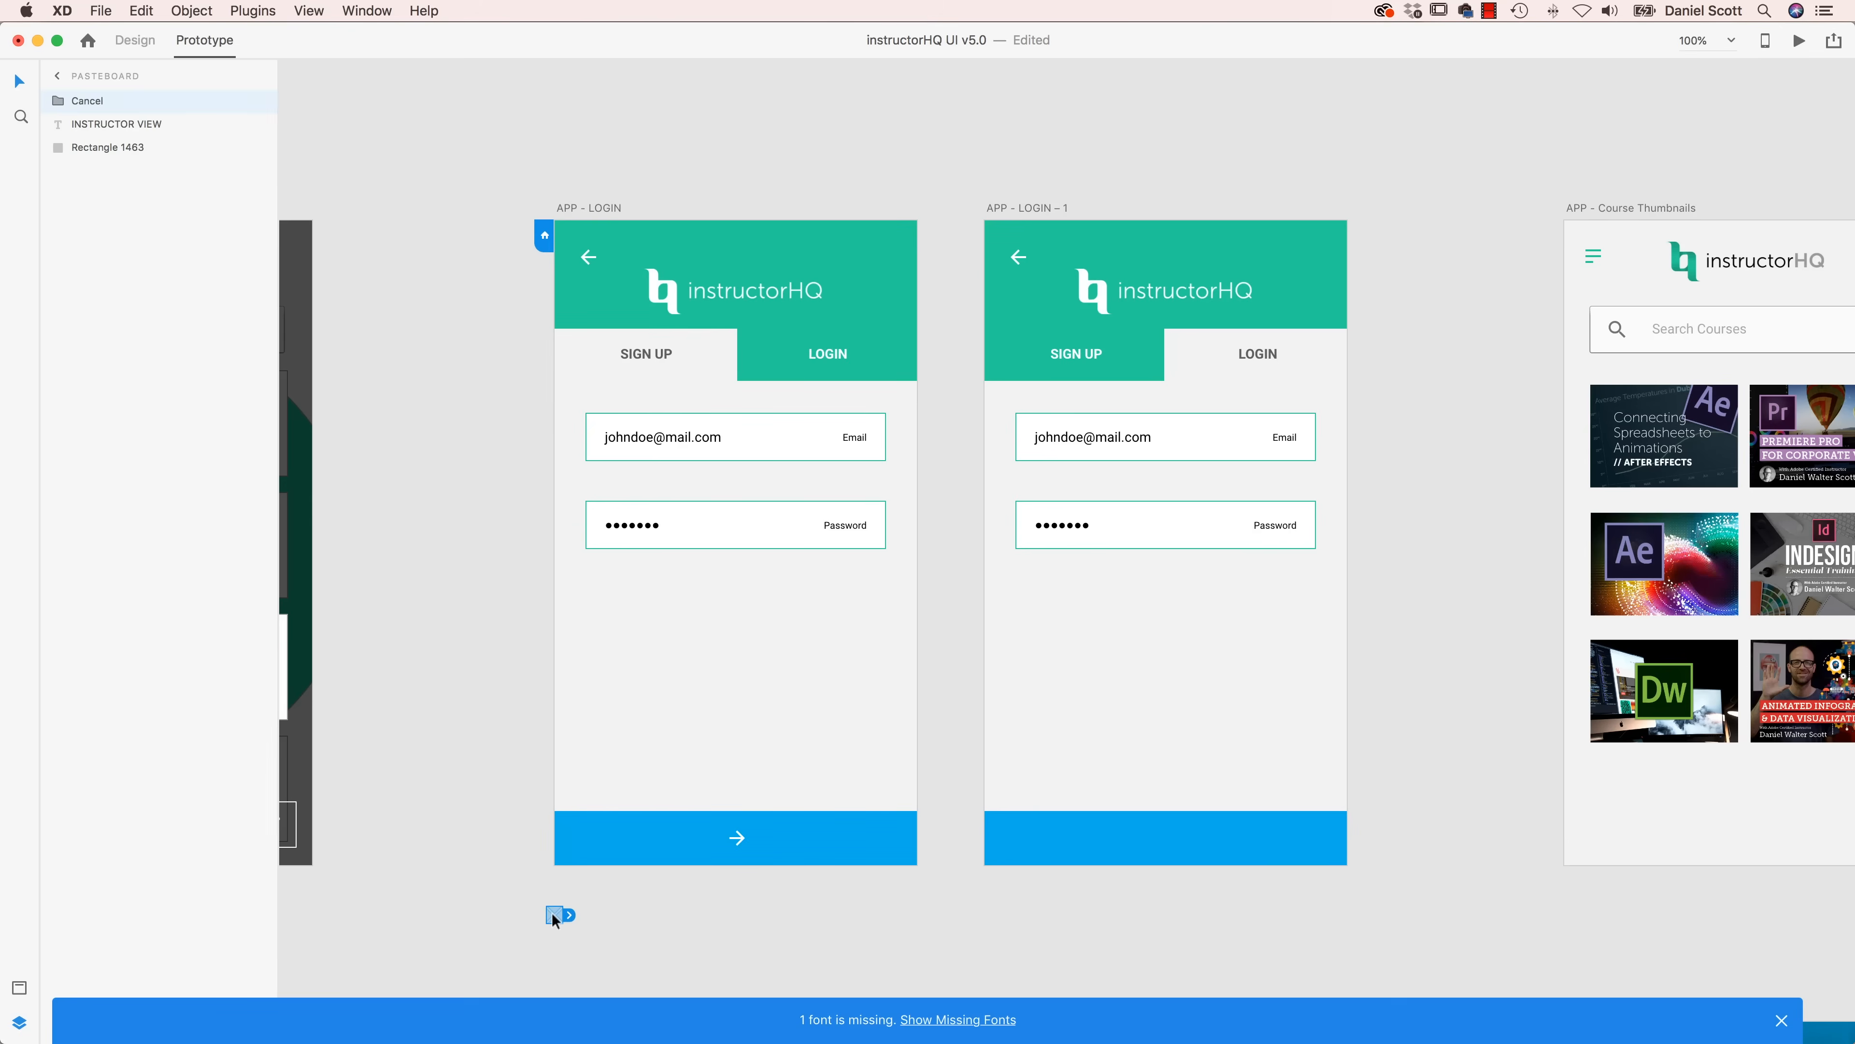
pyautogui.moveTo(553, 912); pyautogui.dragTo(1174, 835)
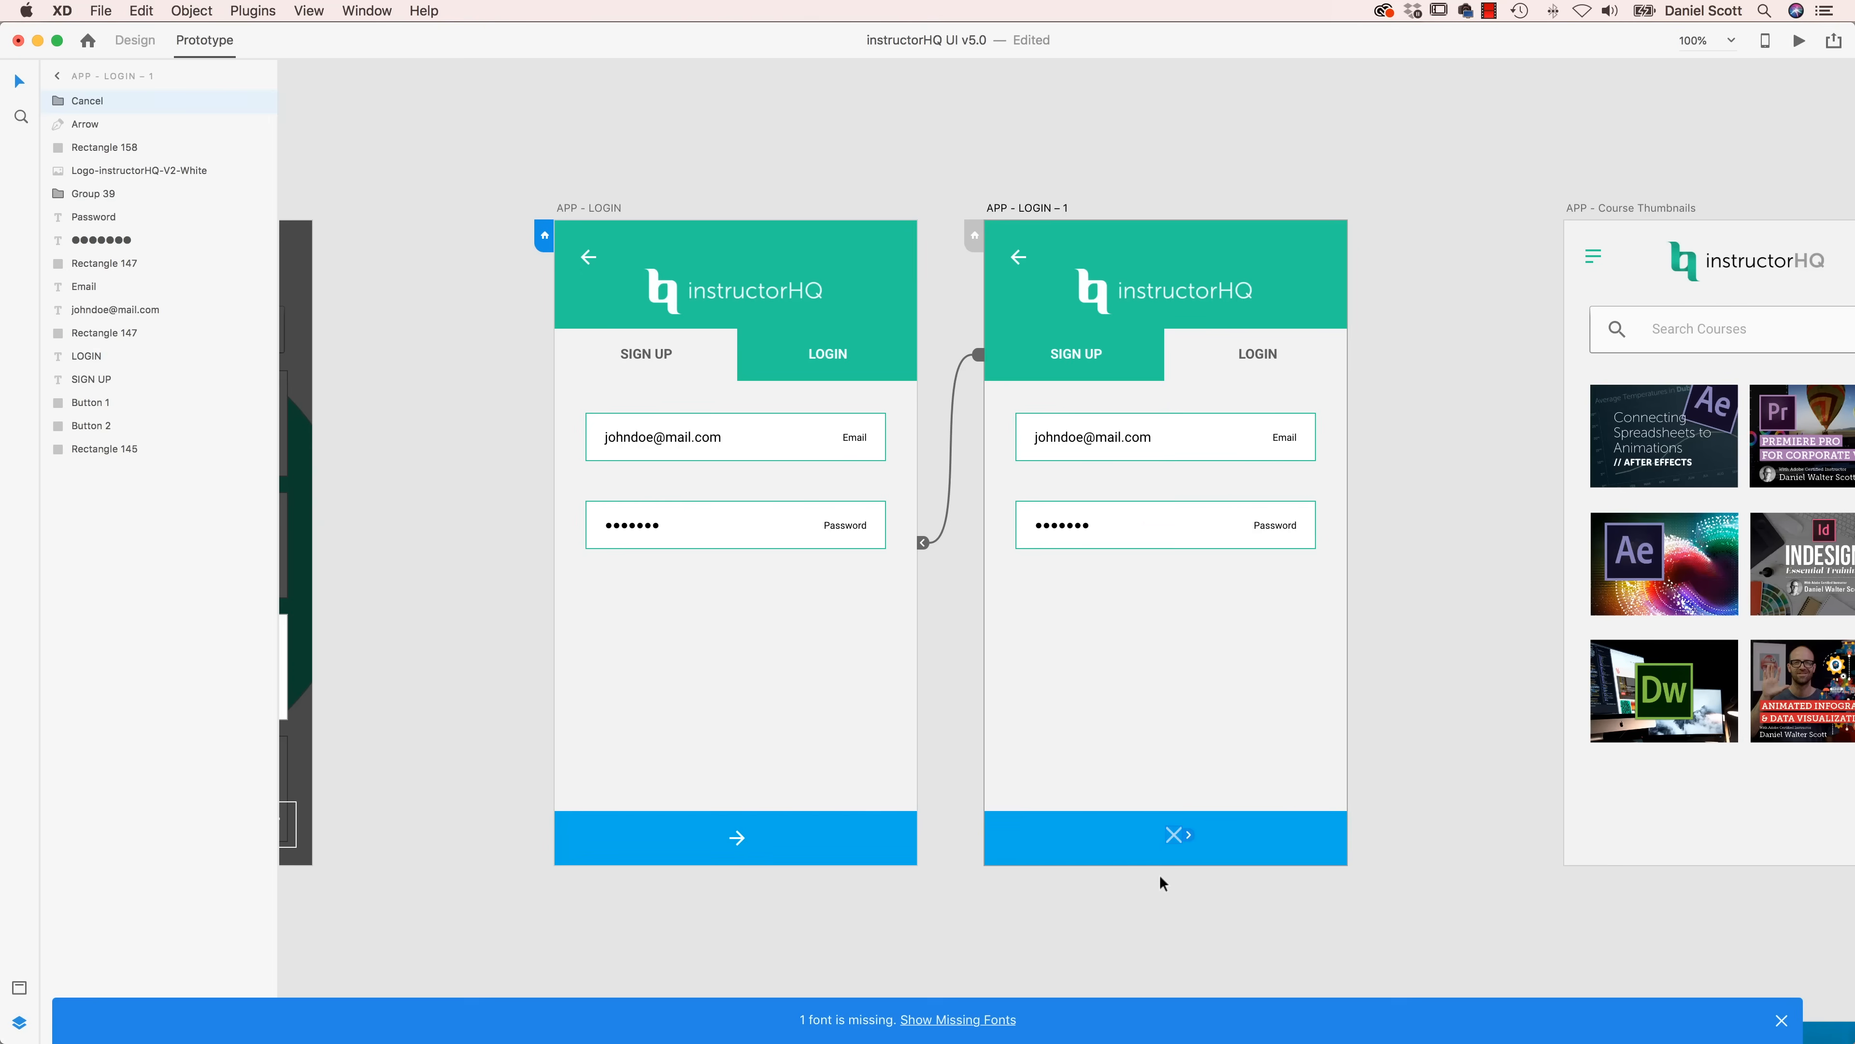
pyautogui.moveTo(1192, 836); pyautogui.dragTo(917, 826)
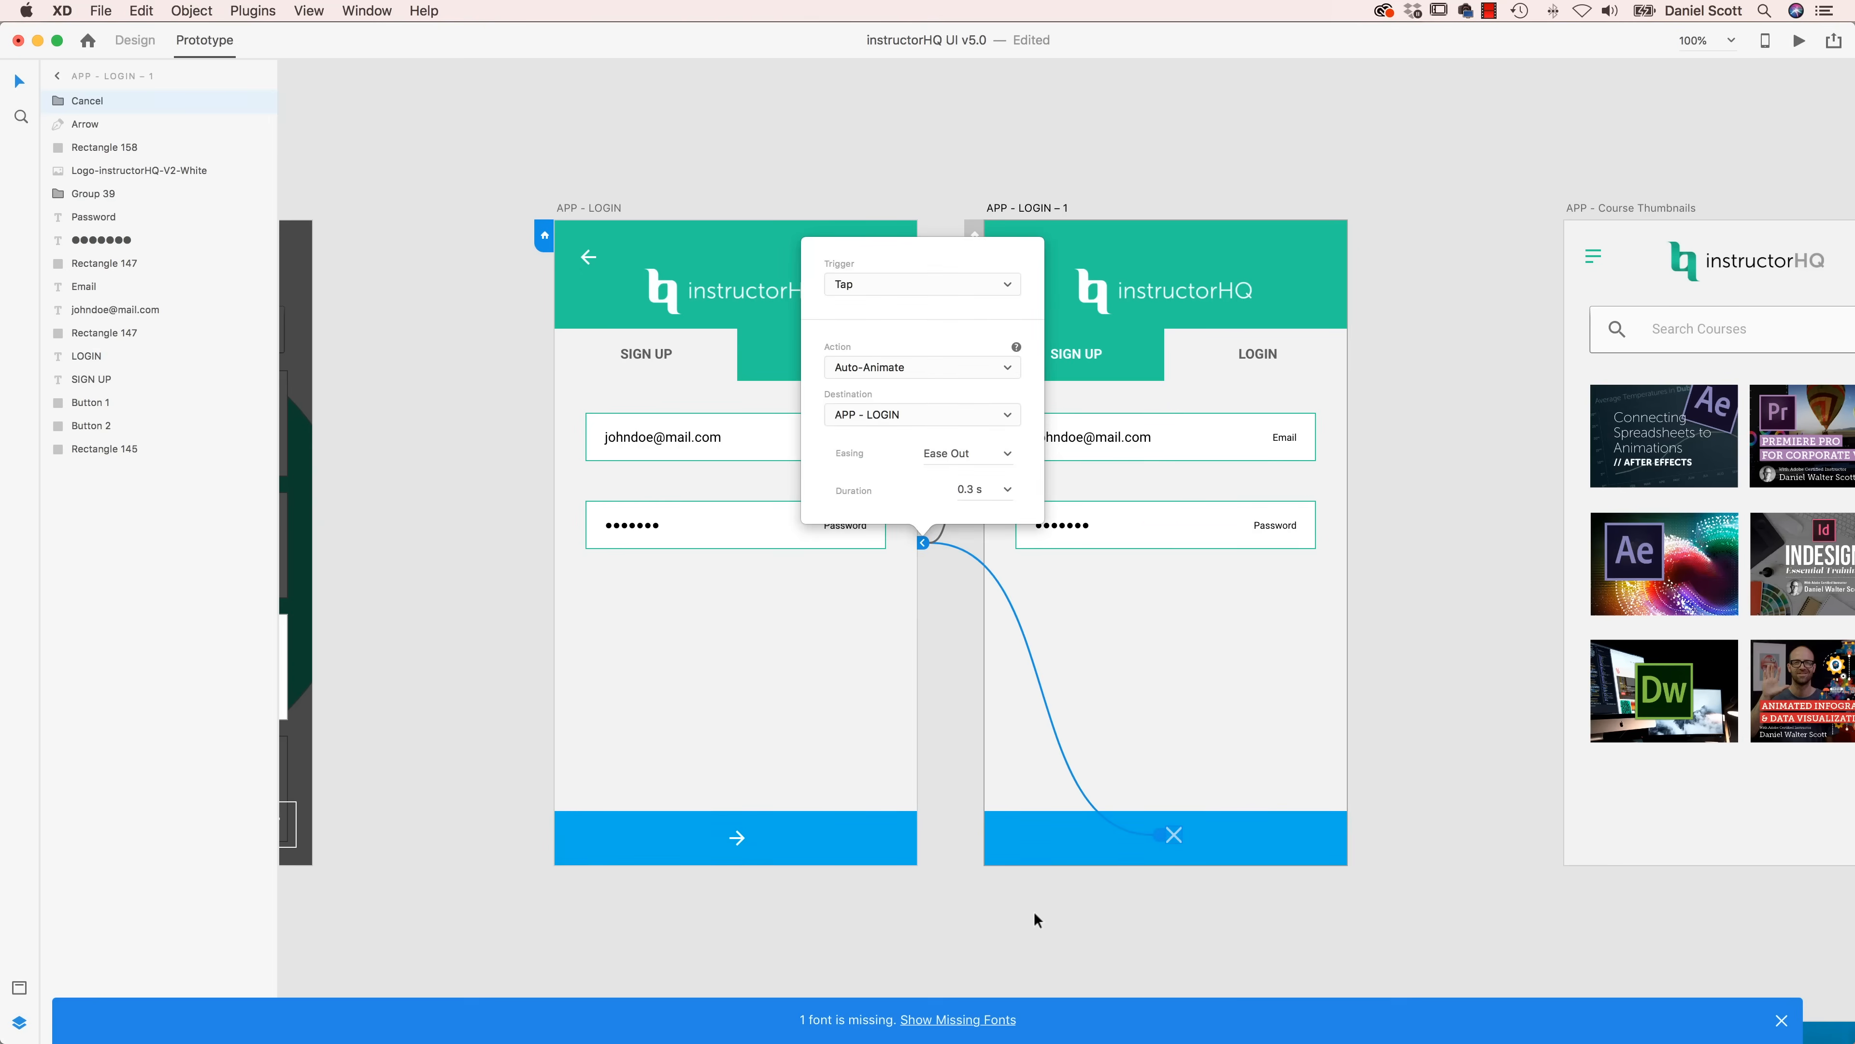
pyautogui.click(1066, 928)
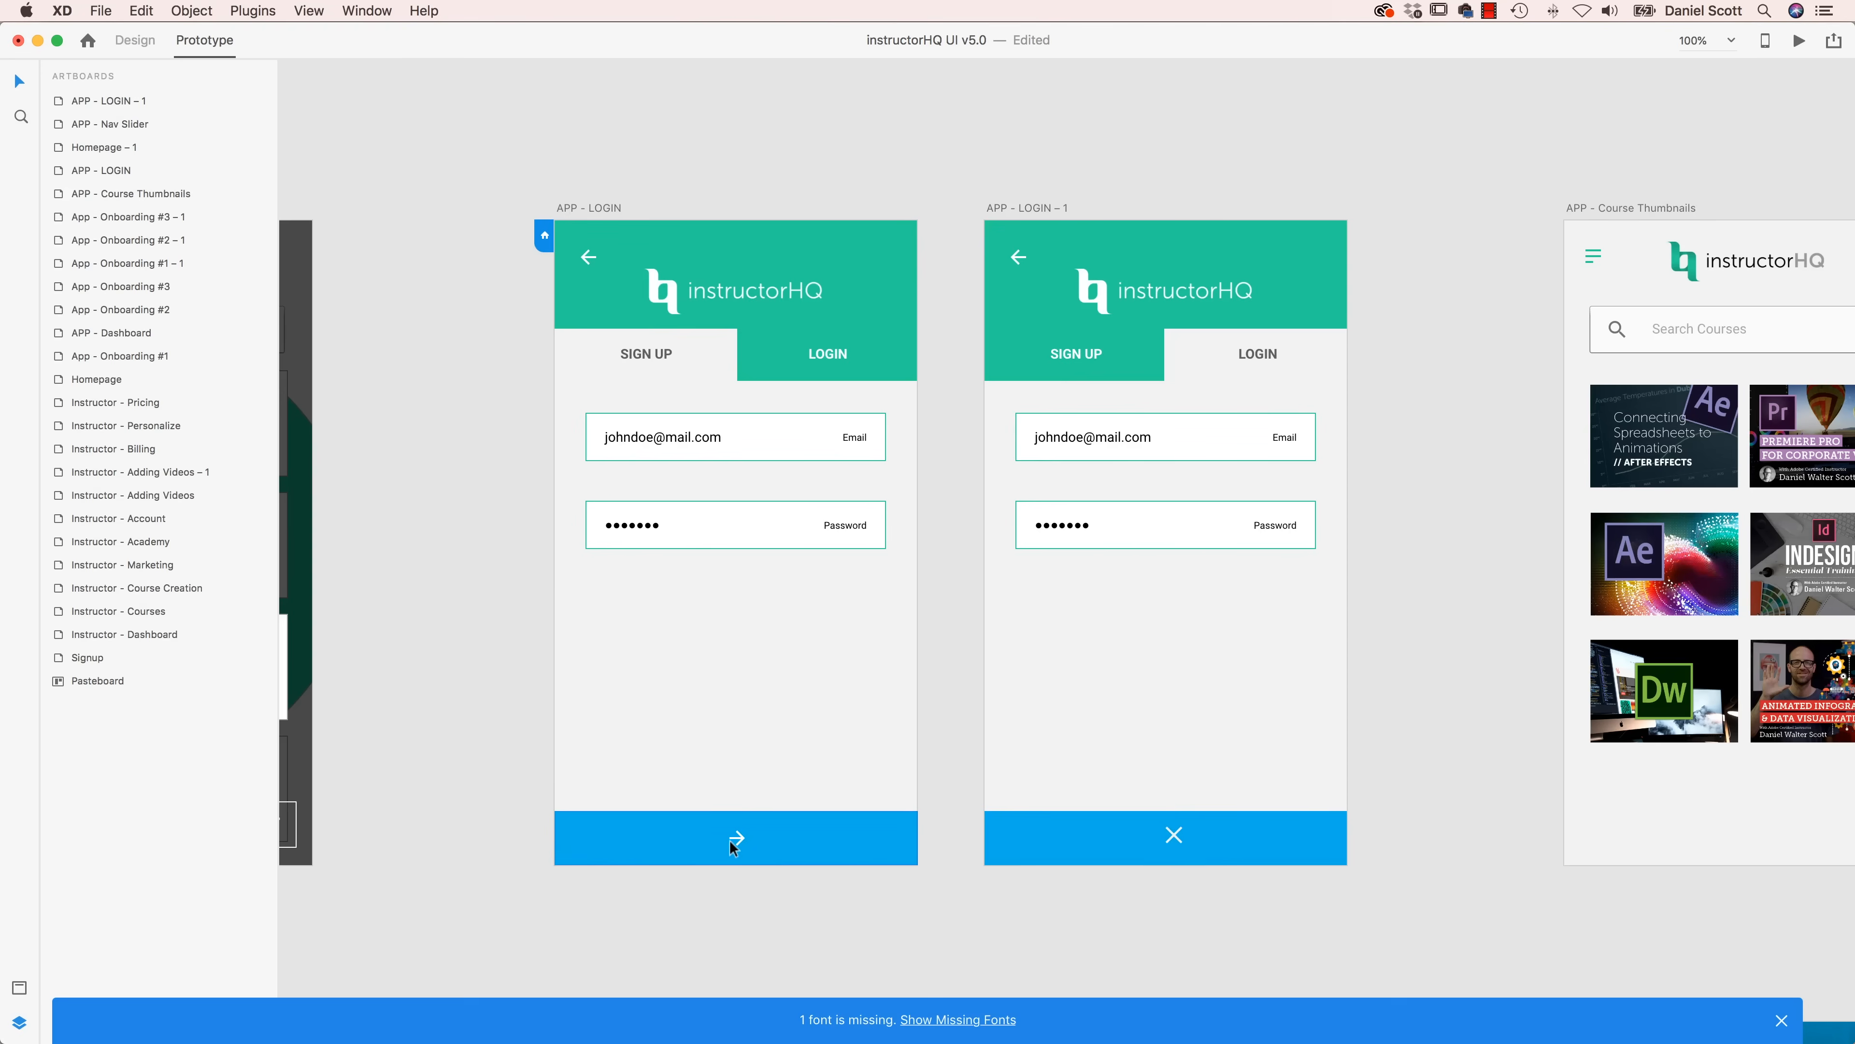
# - Copy the Cancel X icon from APP - LOGIN – 1 and paste it onto the APP - LOGIN artboard
pyautogui.click(1174, 838)
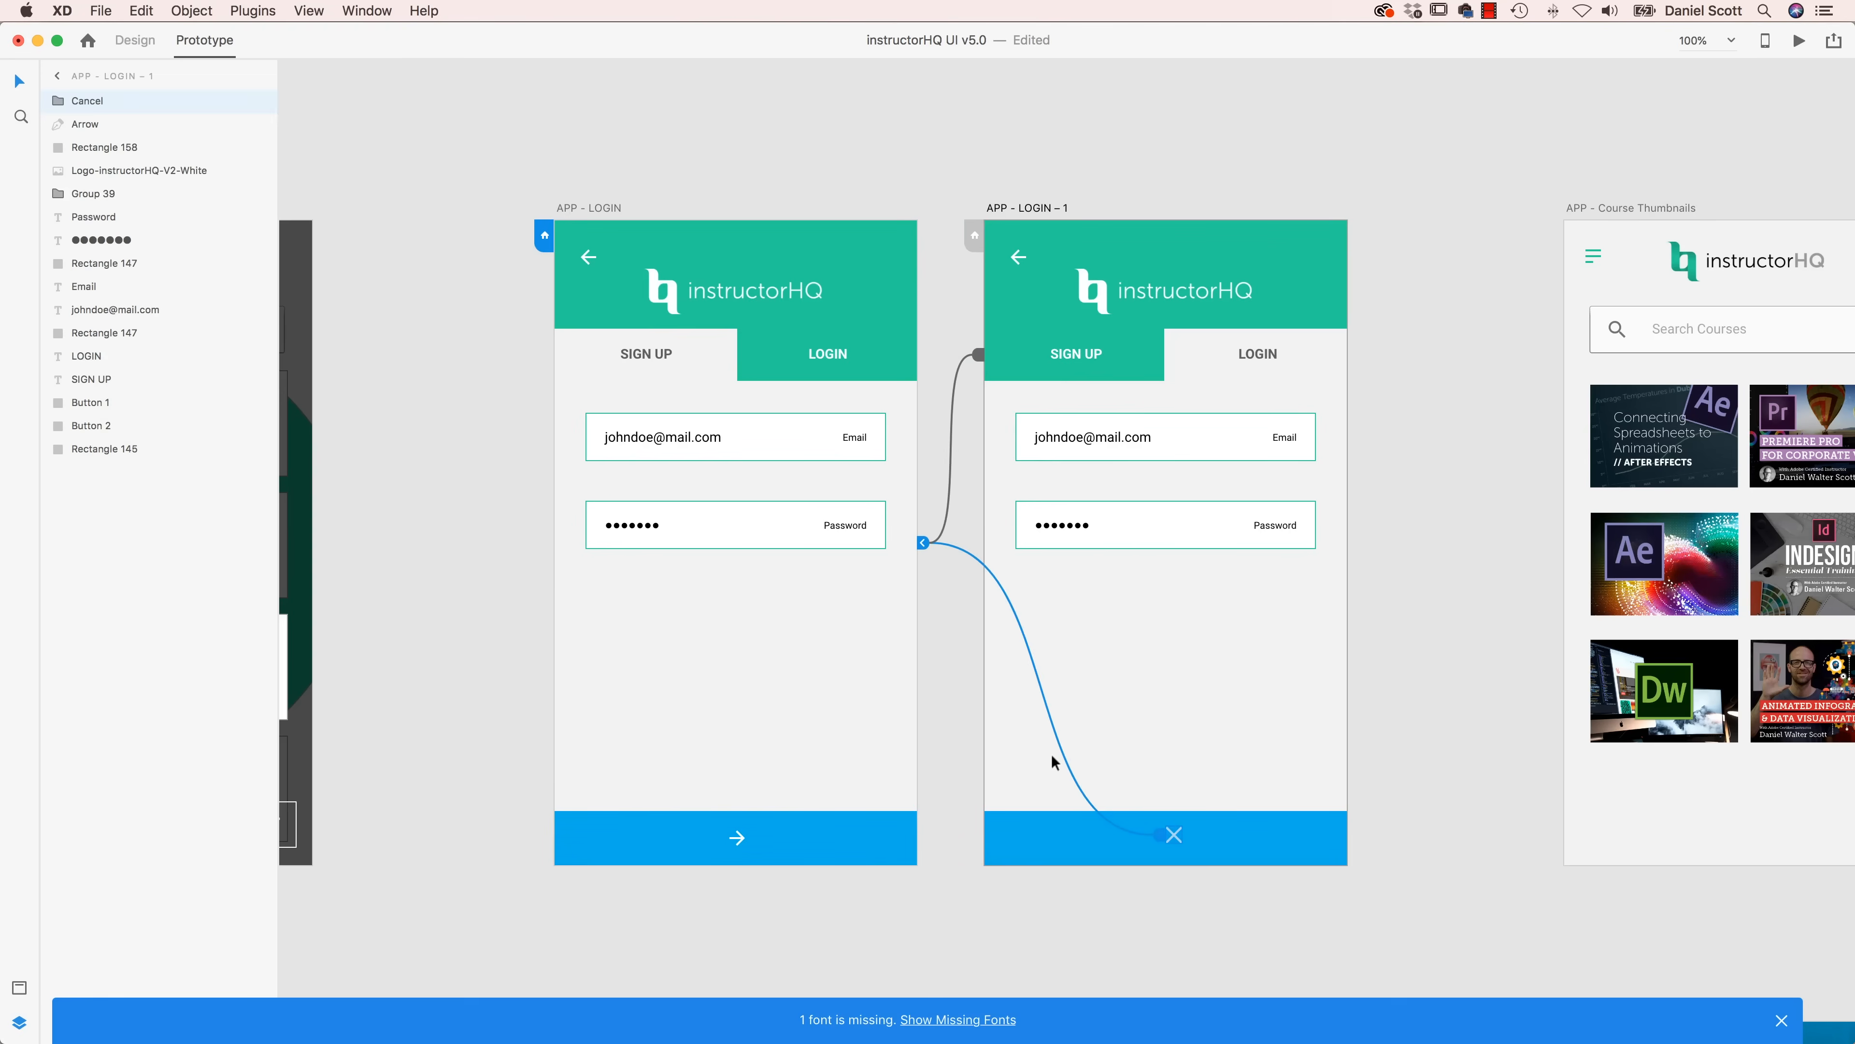
pyautogui.click(611, 208)
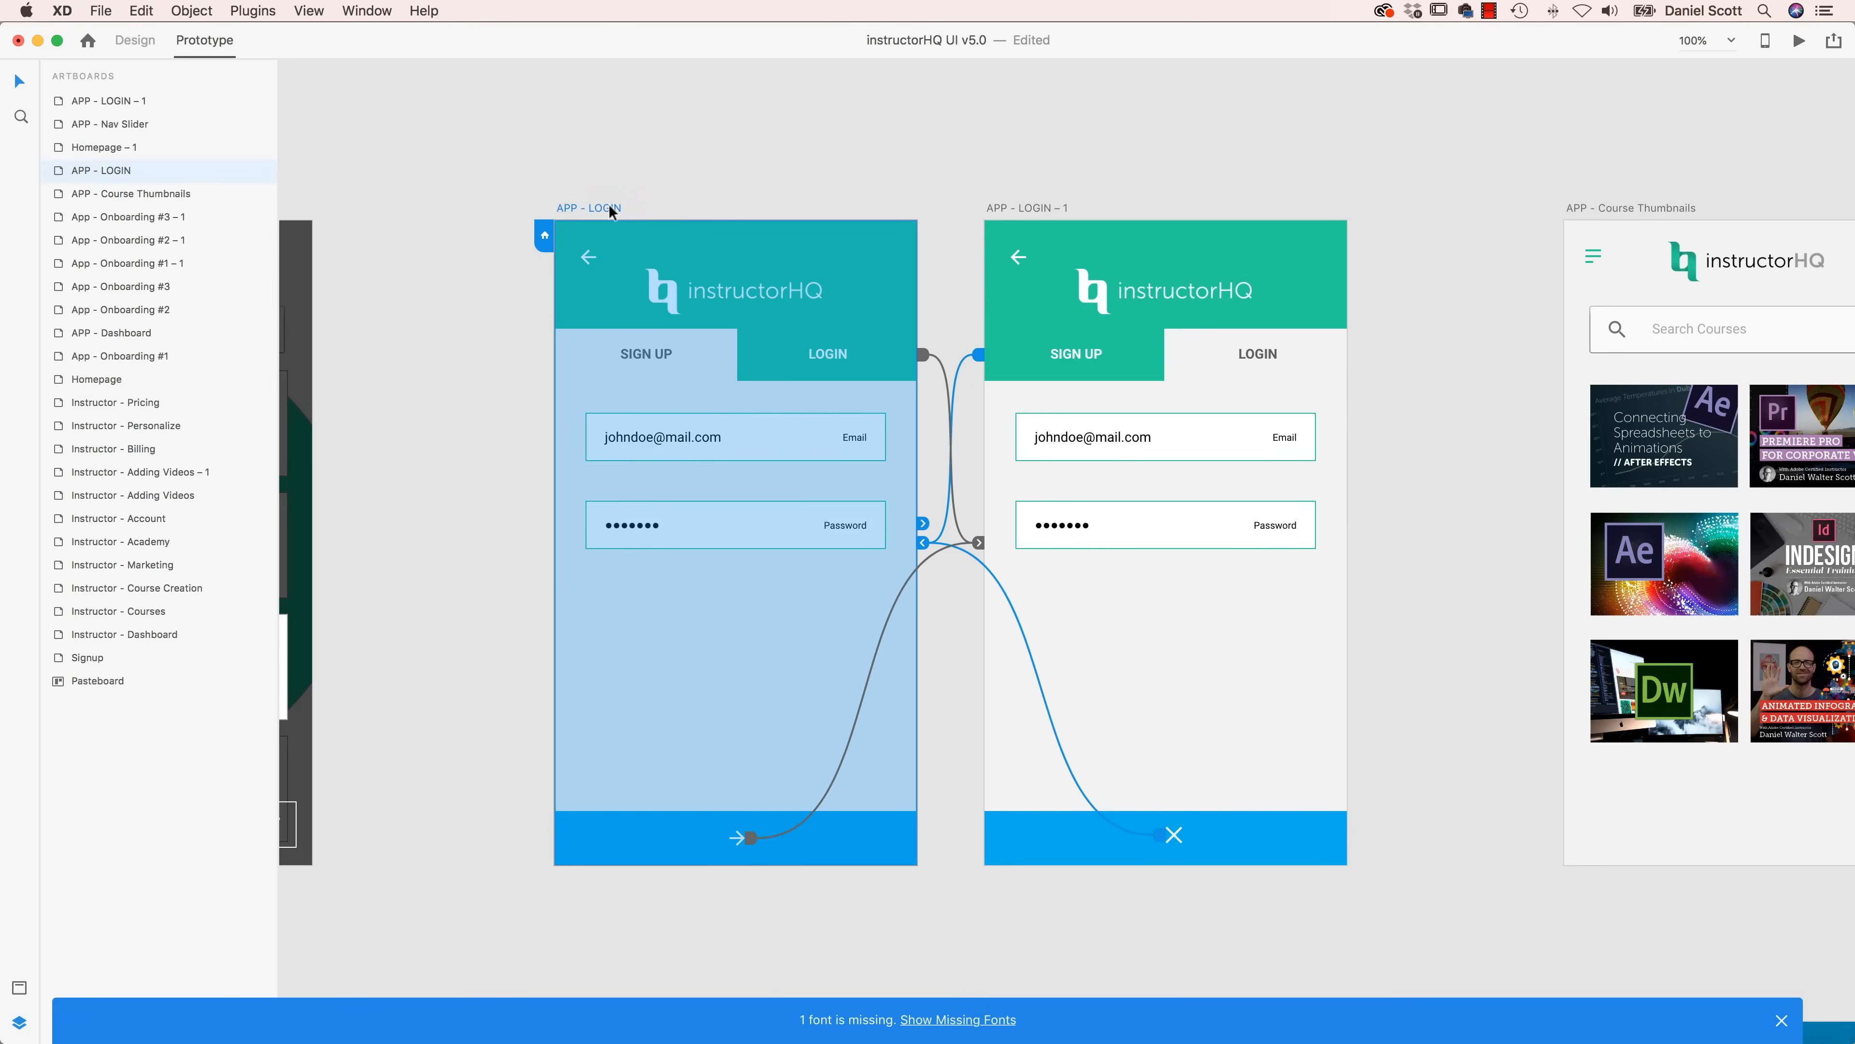
pyautogui.press('super+v')
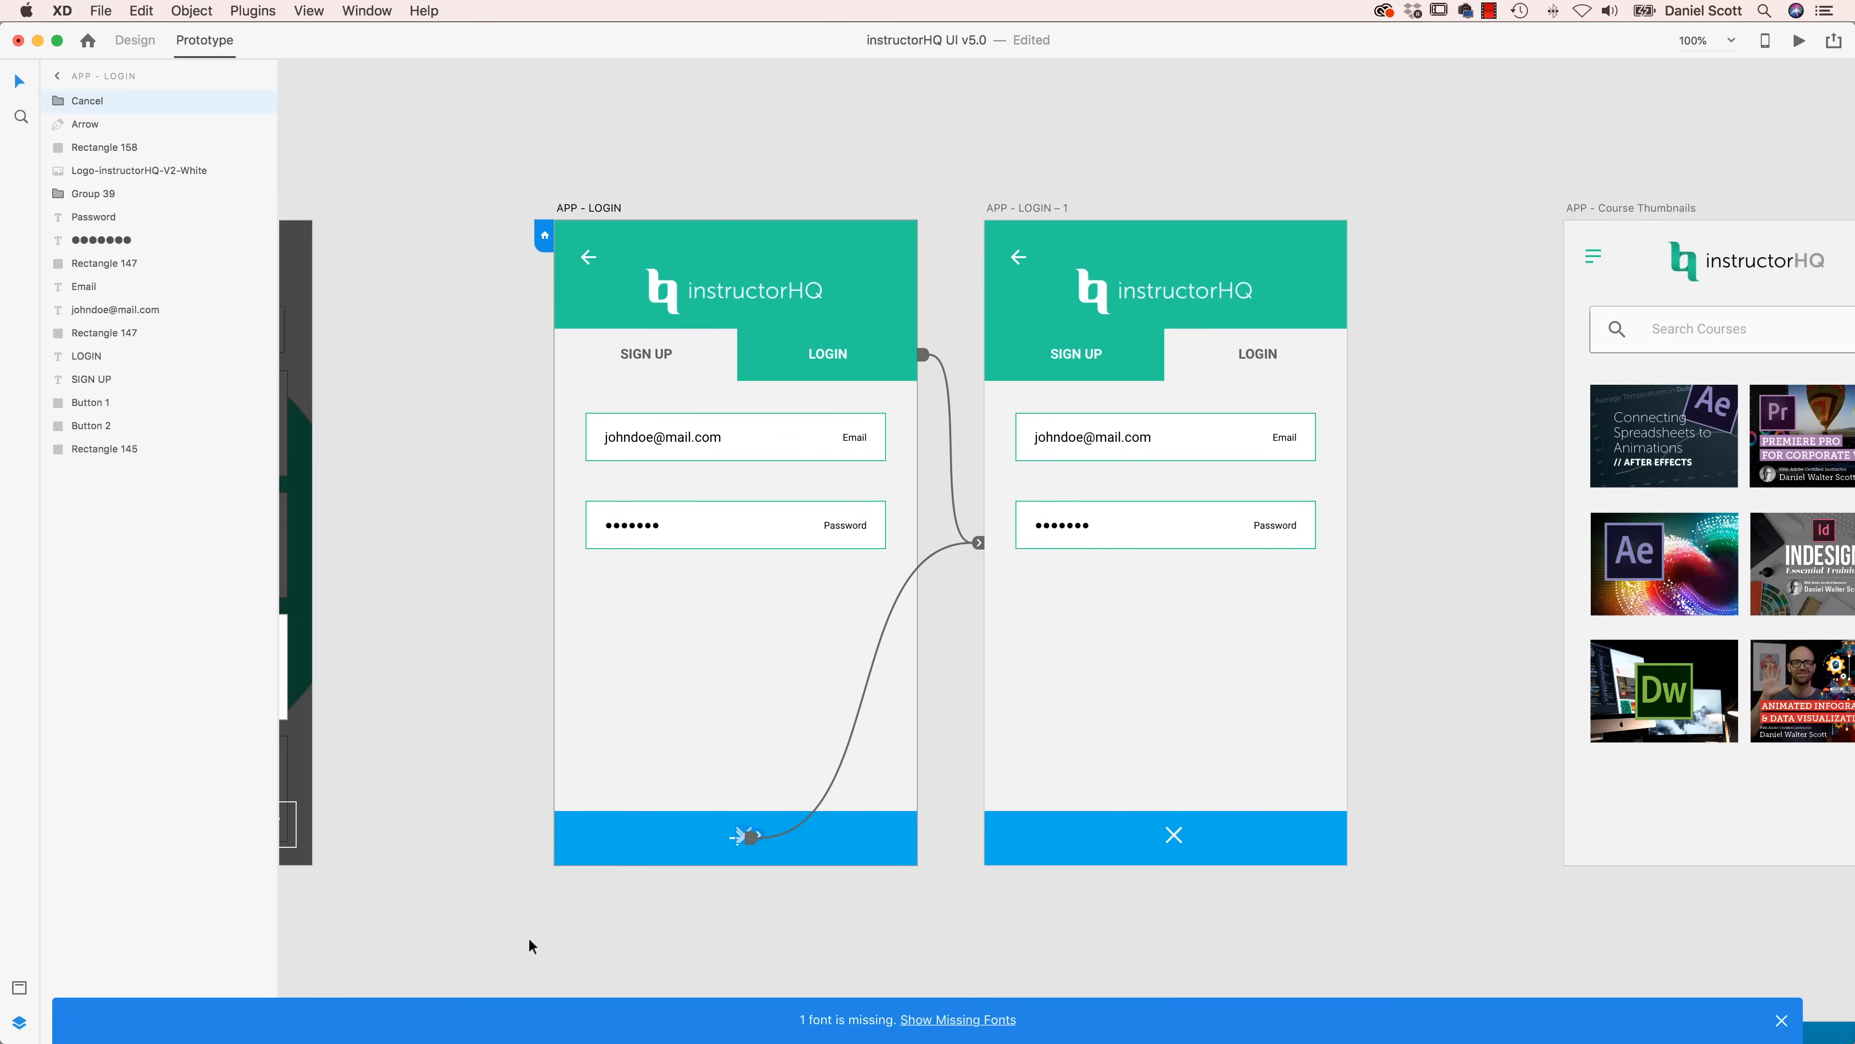
# - Move the pasted Cancel icon to the right of the arrow on APP - LOGIN and make it fully transparent in design mode
pyautogui.press('super+plus')
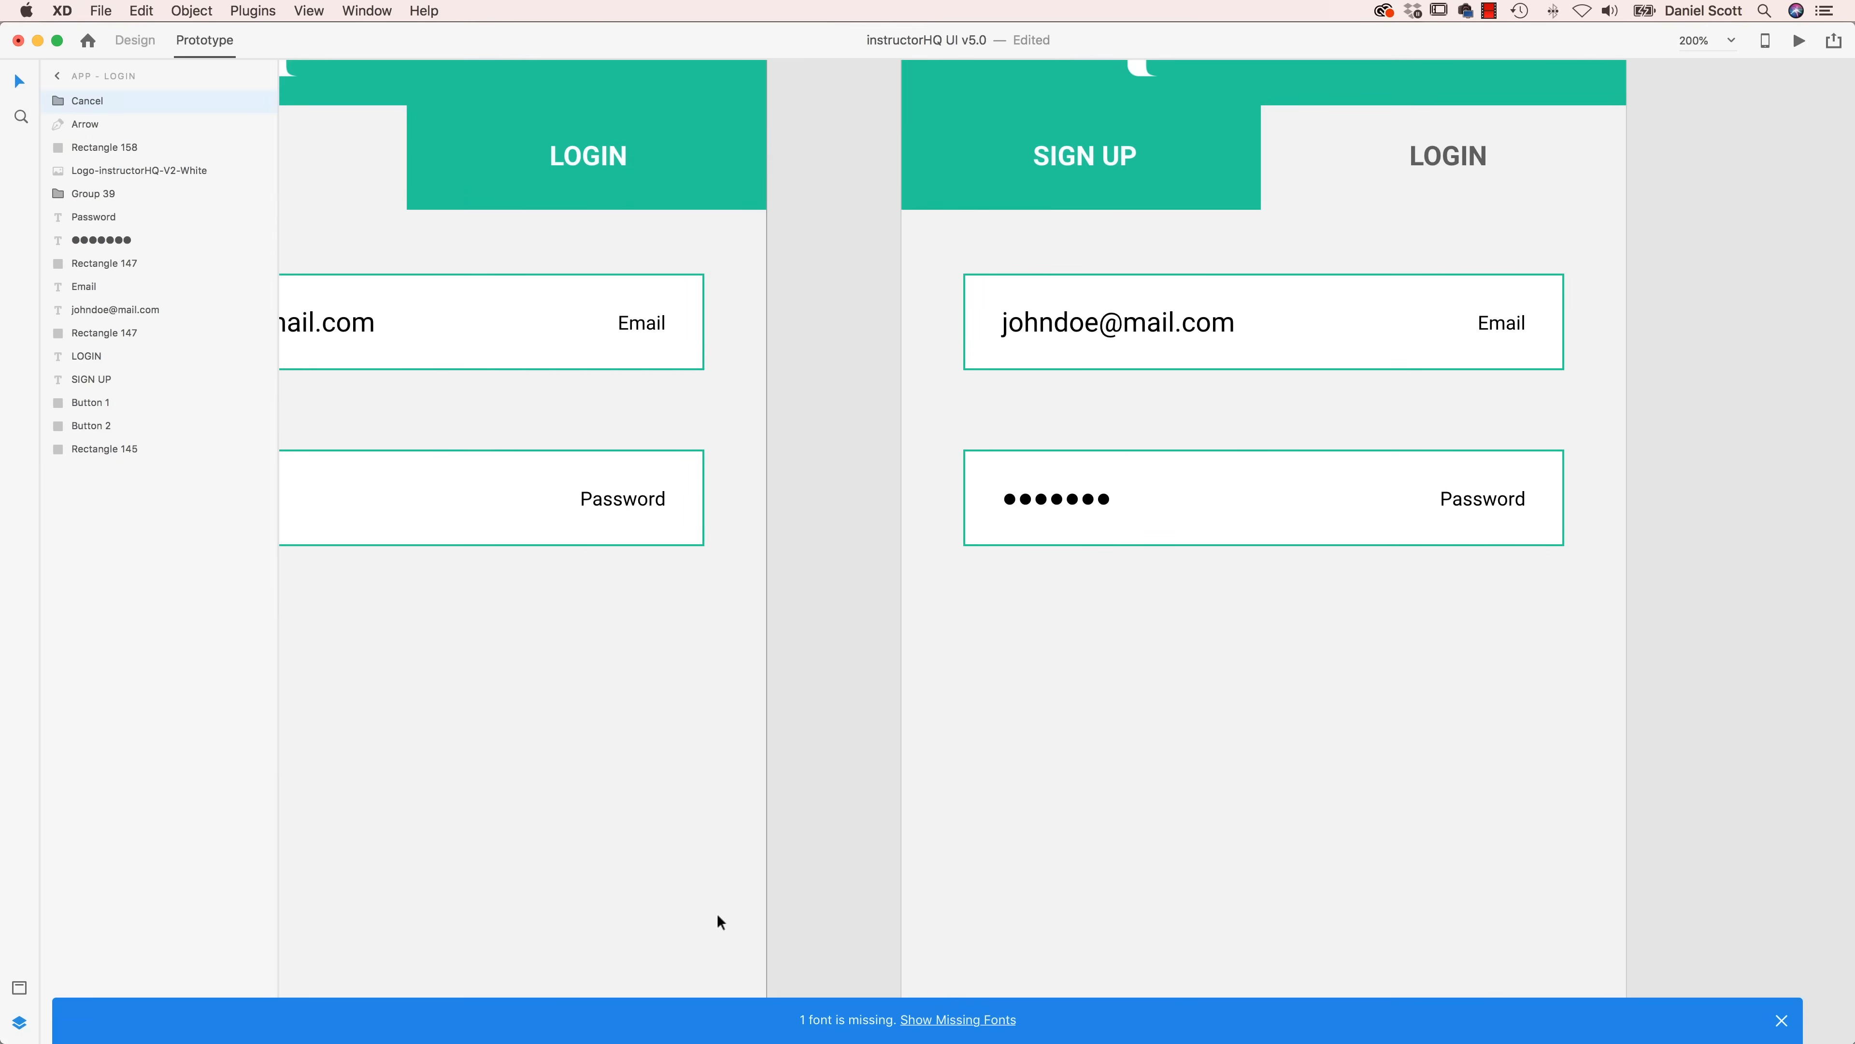
pyautogui.moveTo(697, 828); pyautogui.dragTo(1274, 314)
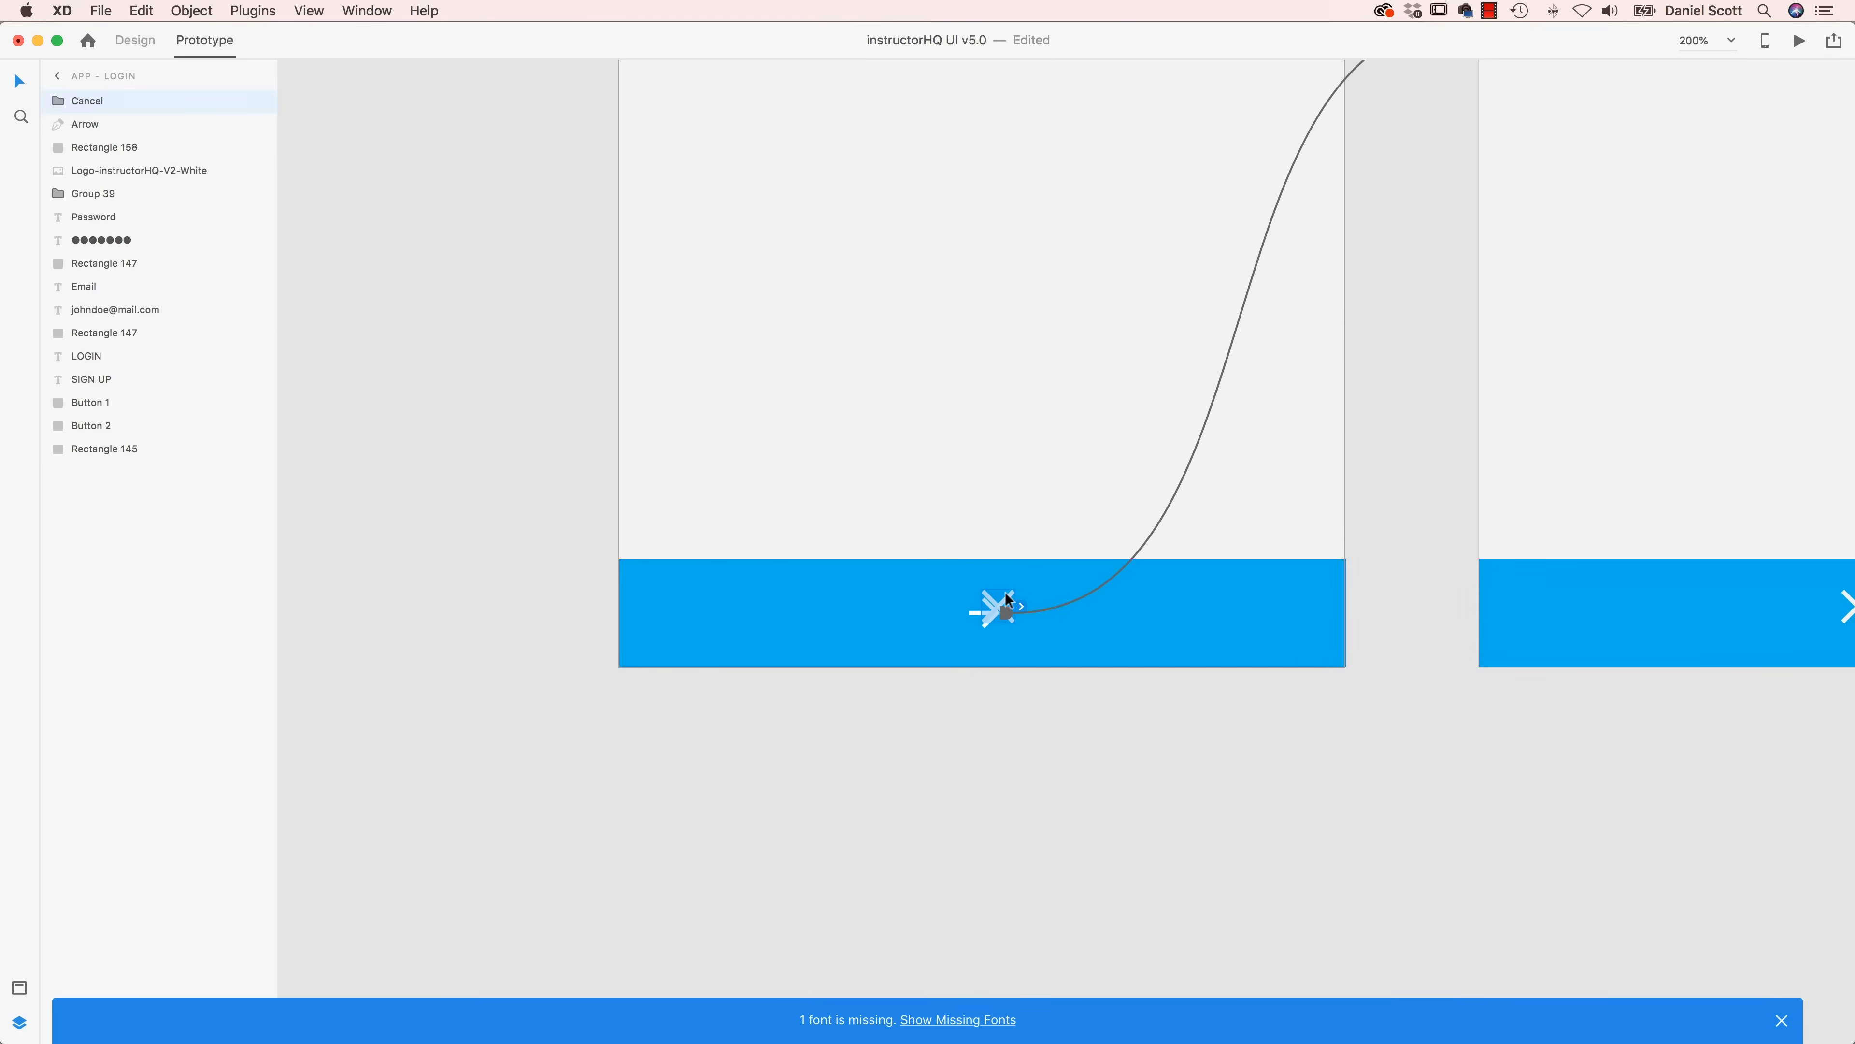
pyautogui.moveTo(1014, 595); pyautogui.dragTo(1125, 600)
pyautogui.click(1125, 599)
pyautogui.press('super+1')
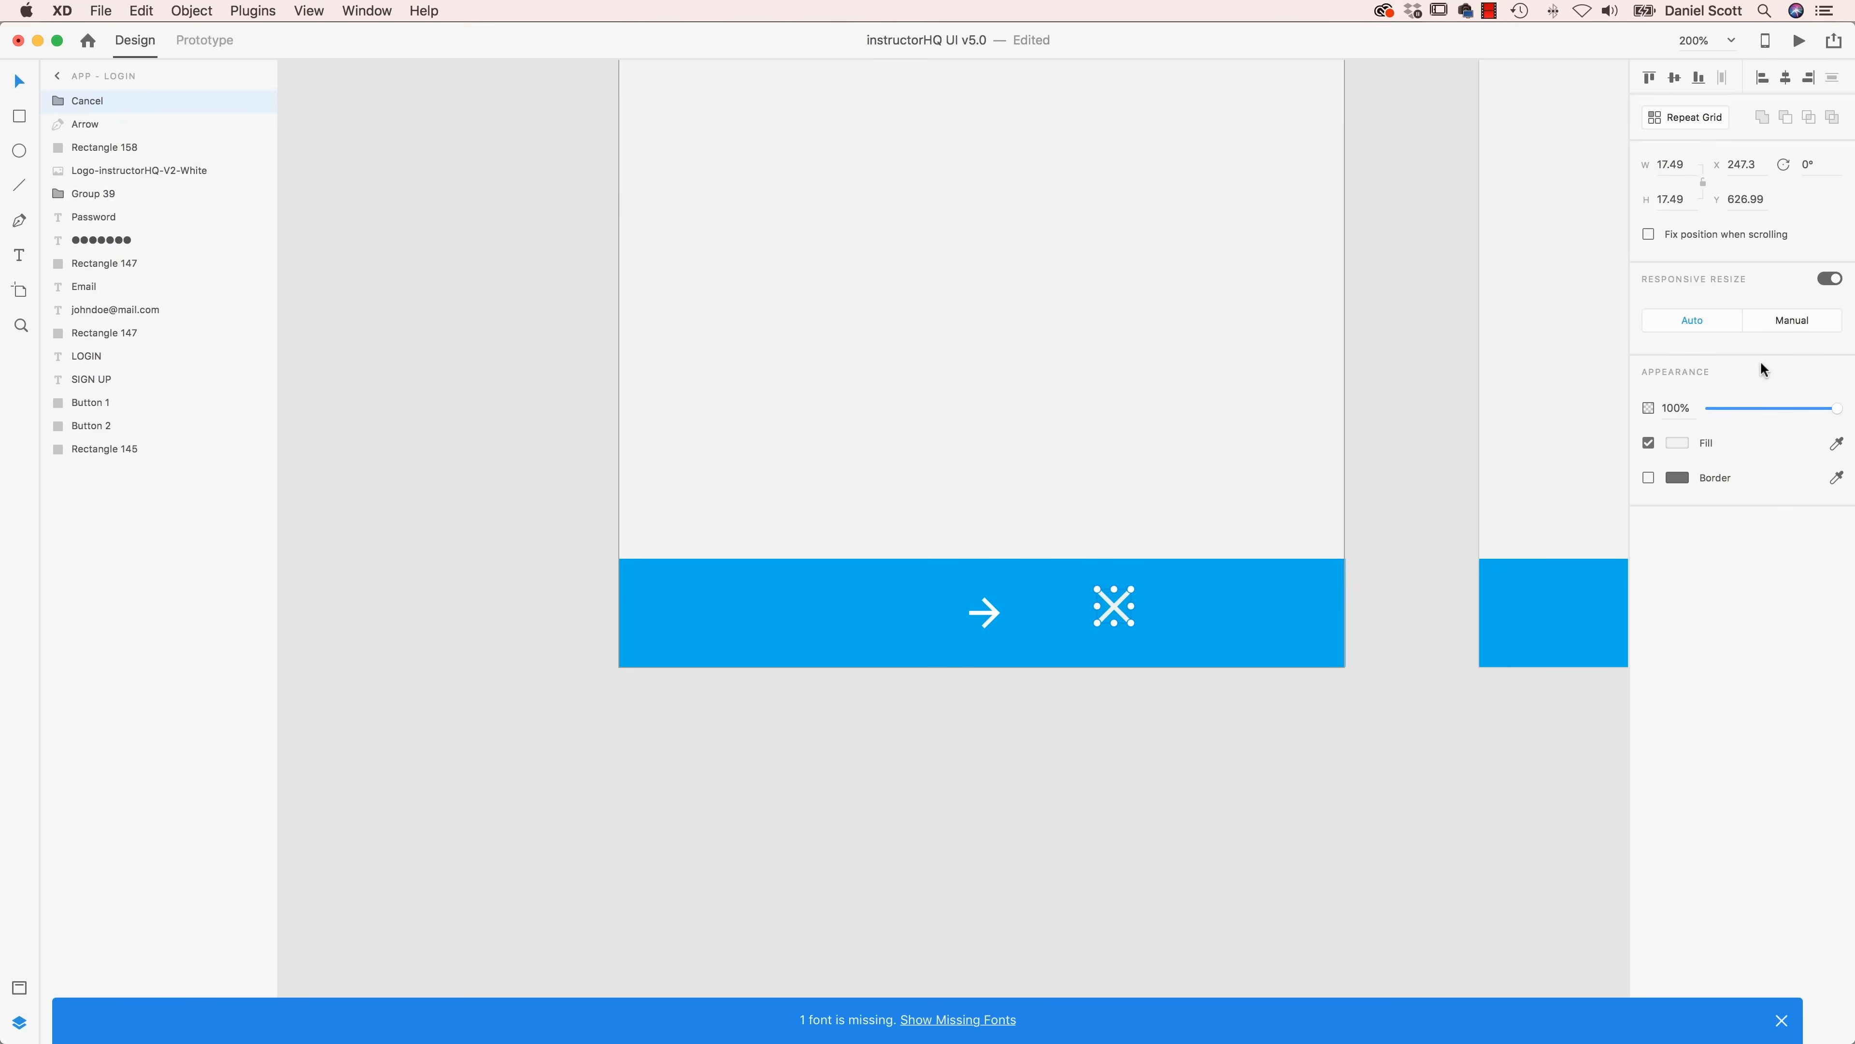
pyautogui.moveTo(1777, 407); pyautogui.dragTo(1707, 408)
pyautogui.click(1155, 815)
# - Preview the prototype and toggle repeatedly between the arrow and the X to check their transition, closing the preview when done
pyautogui.press('super+Return')
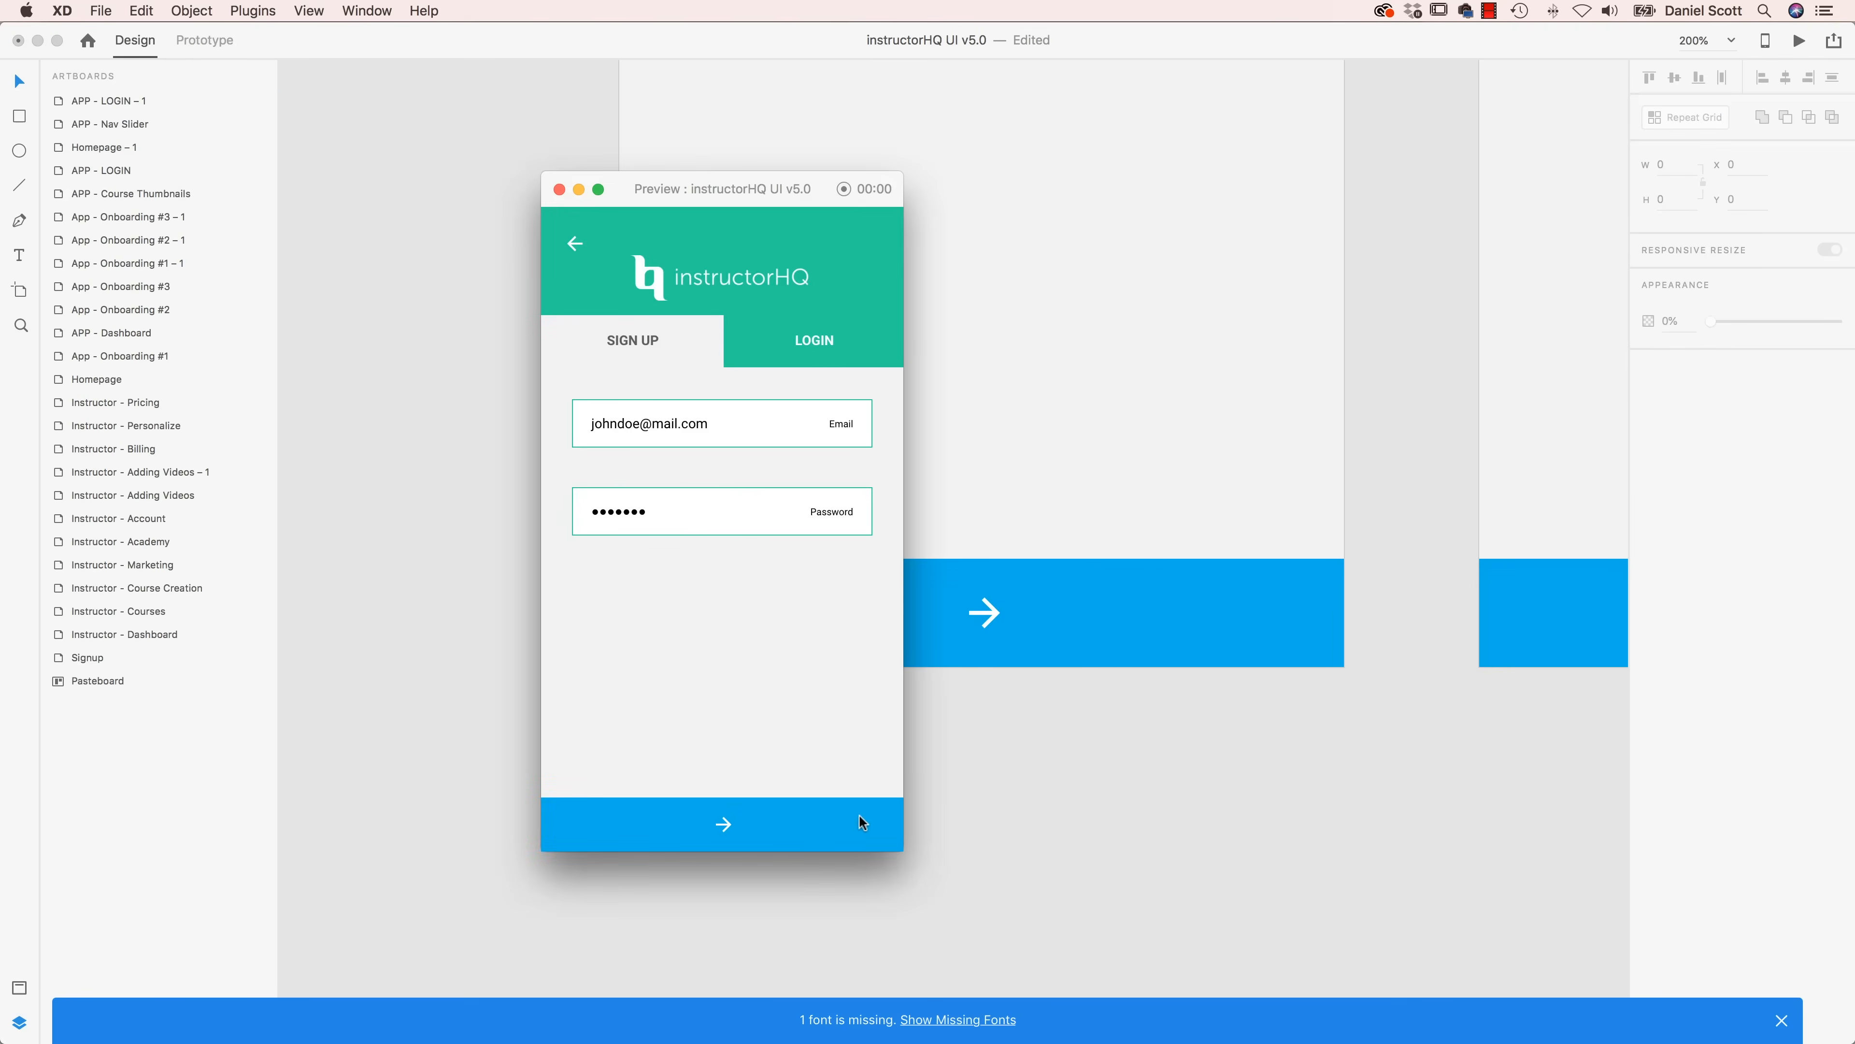
pyautogui.click(729, 831)
pyautogui.click(730, 824)
pyautogui.click(729, 826)
pyautogui.click(726, 830)
pyautogui.click(730, 835)
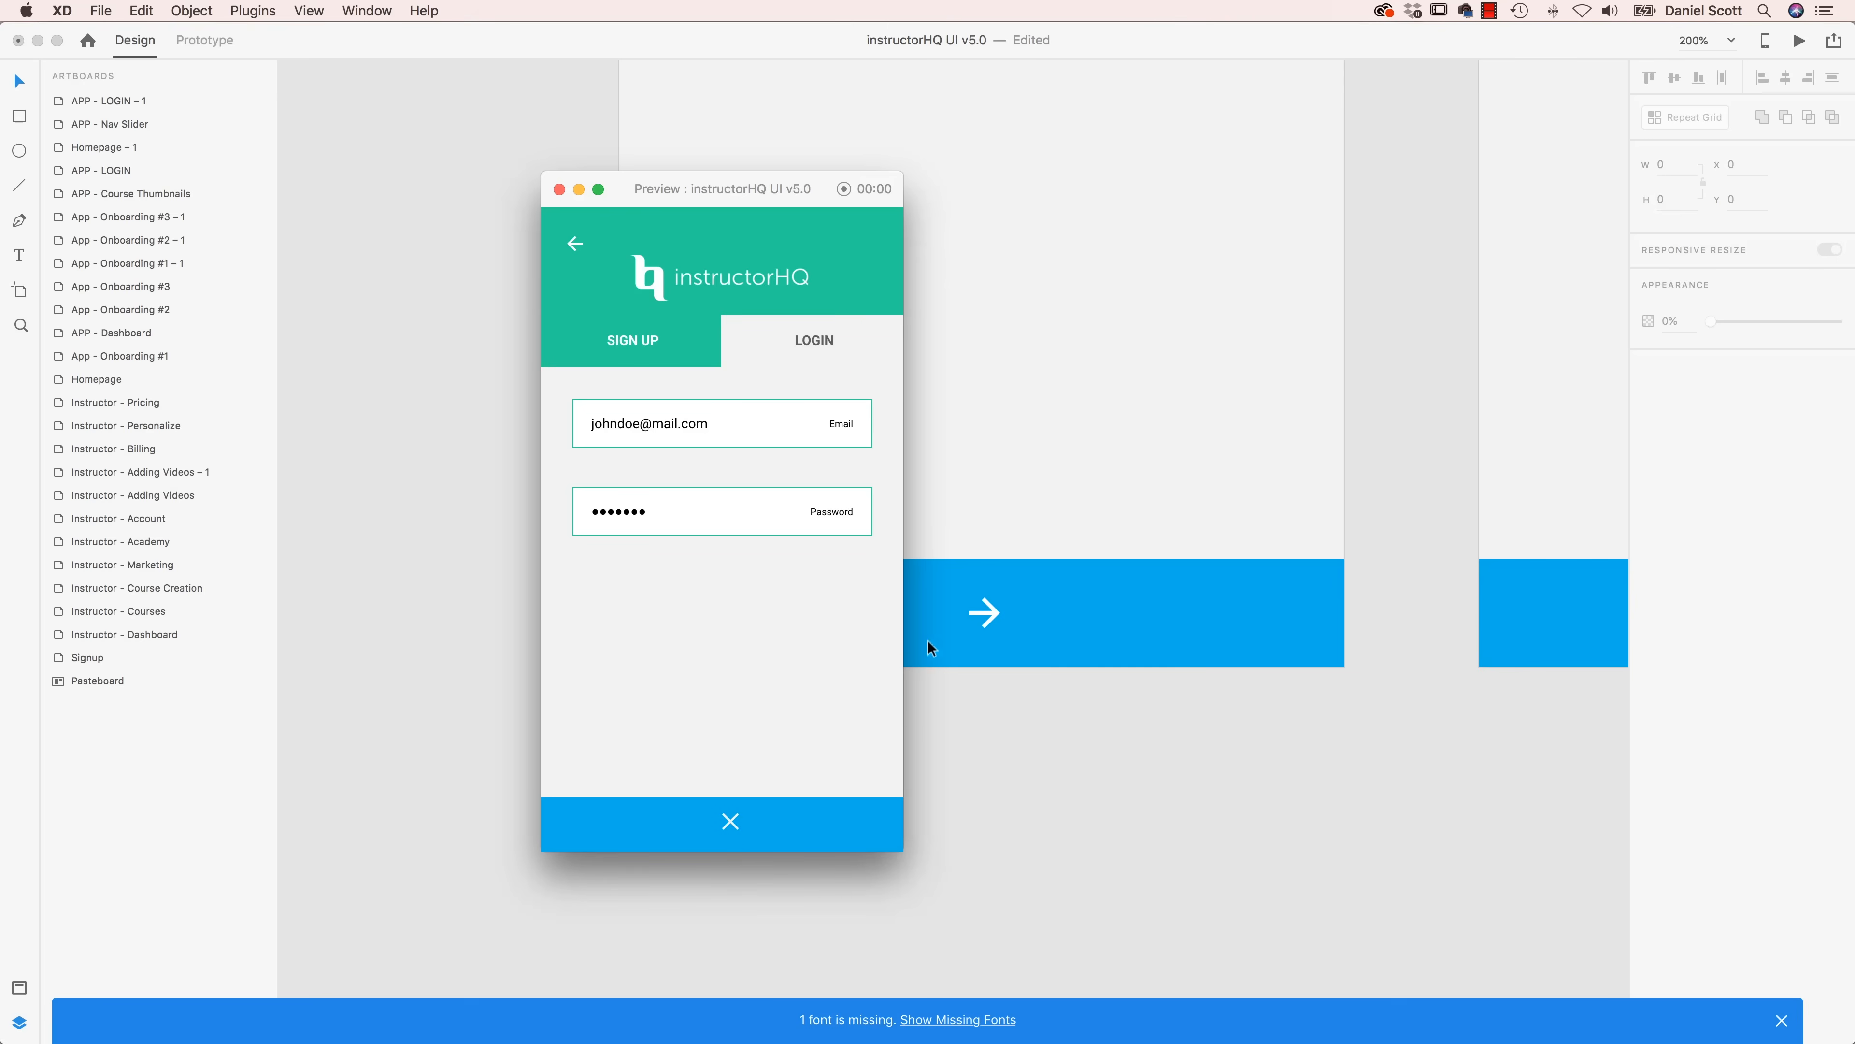
pyautogui.click(1013, 702)
pyautogui.click(559, 189)
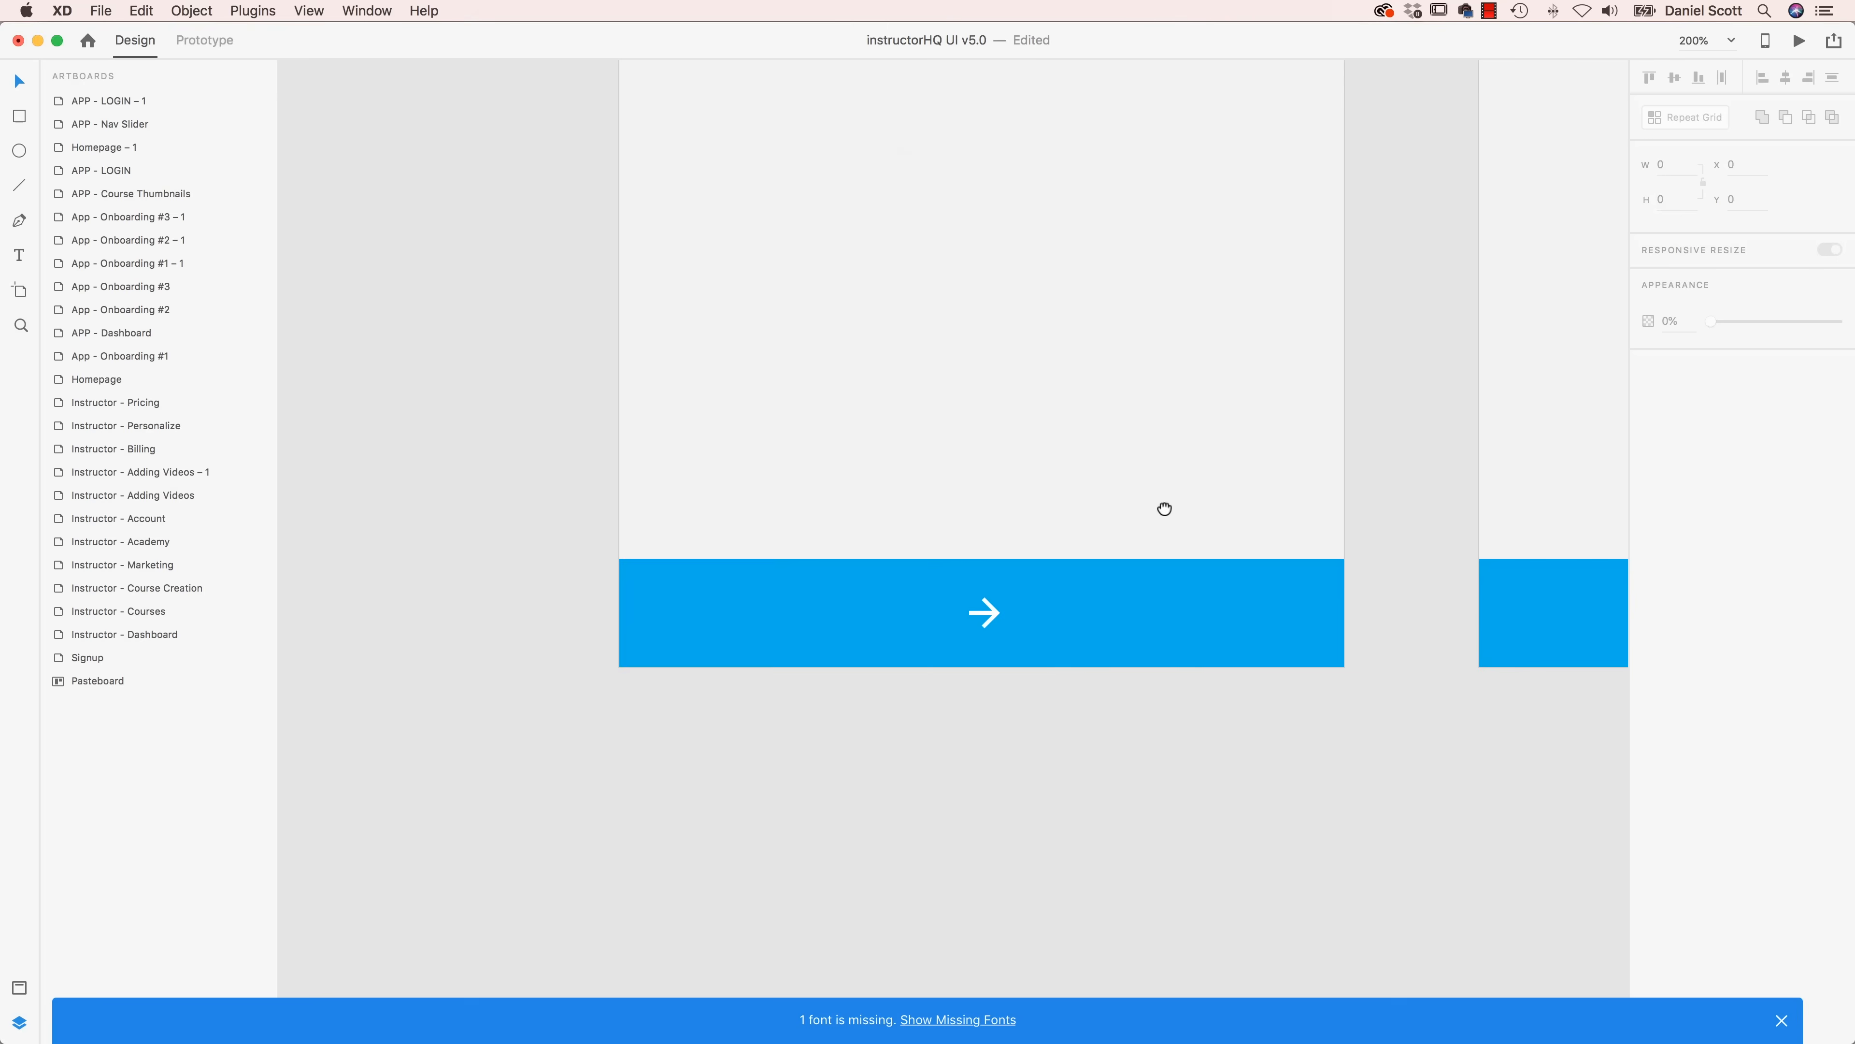
# - Change the fill of the bottom bar on APP - LOGIN – 1 to red
pyautogui.hscroll(10, 1163, 506)
pyautogui.click(735, 596)
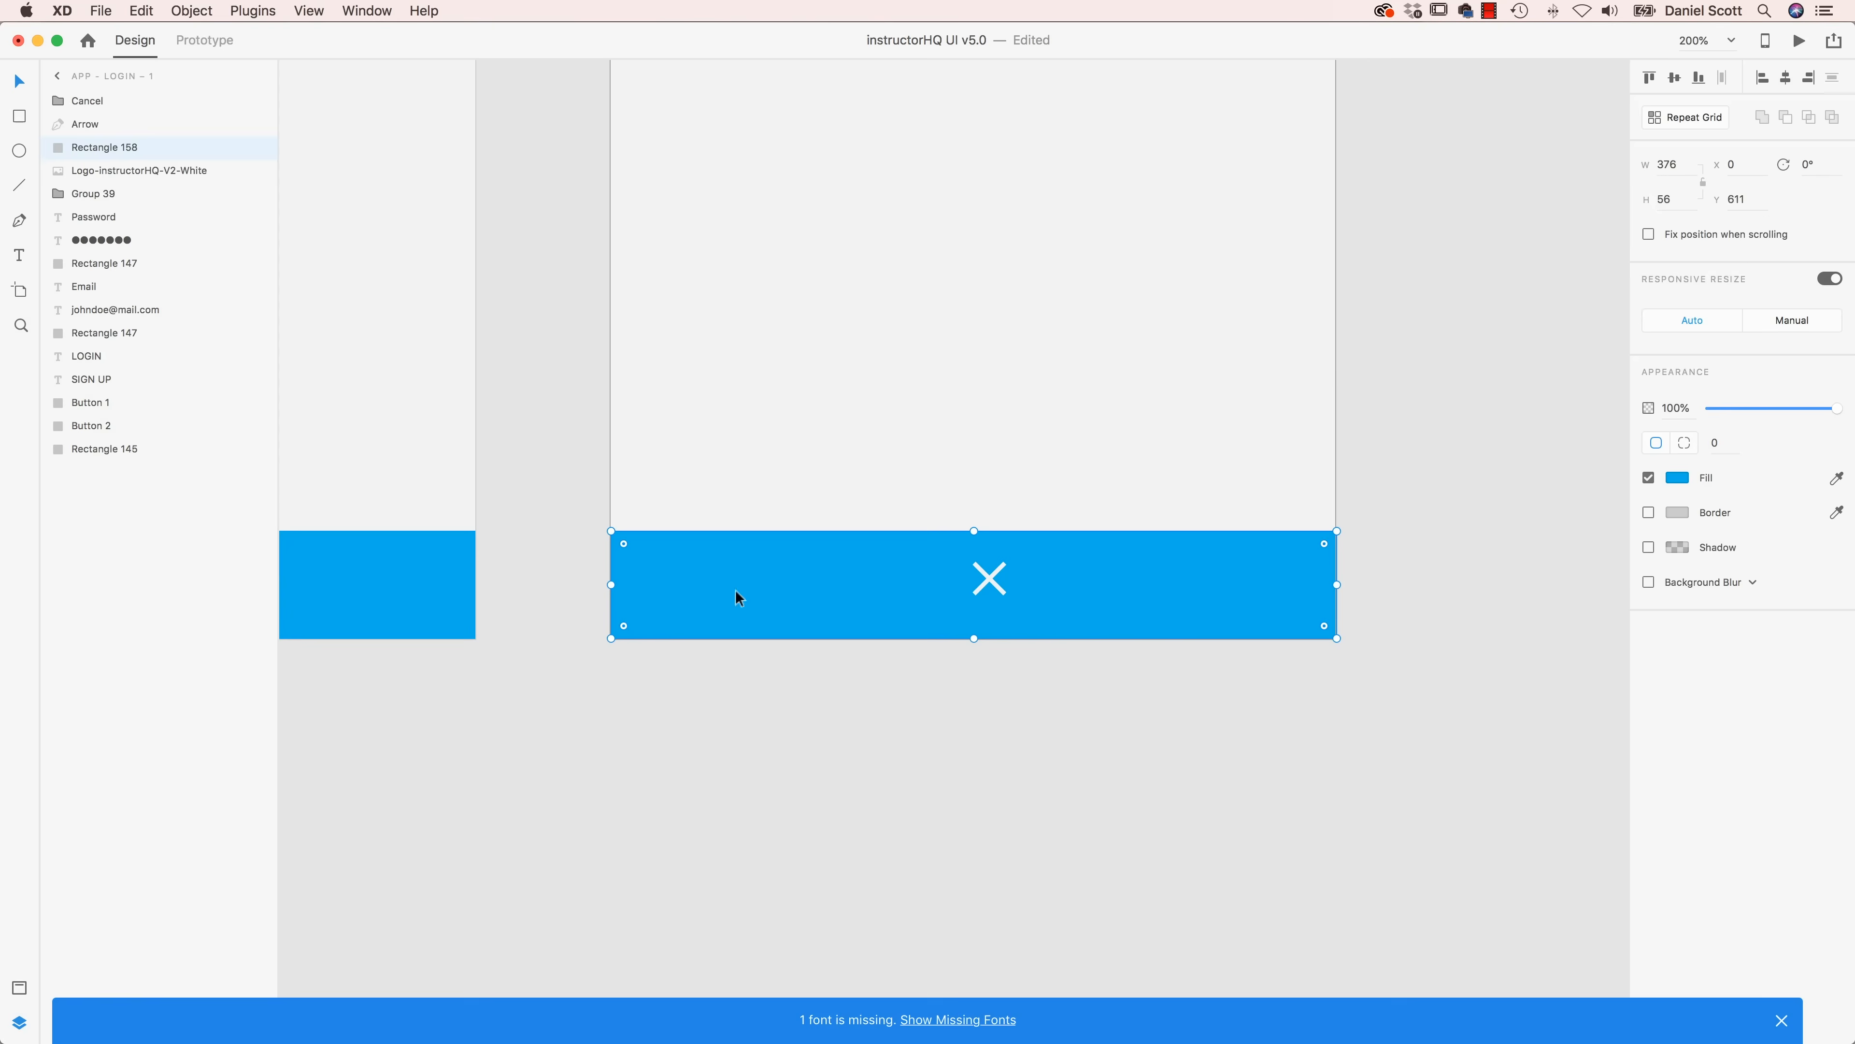
pyautogui.click(1677, 478)
pyautogui.click(1539, 583)
pyautogui.click(1186, 697)
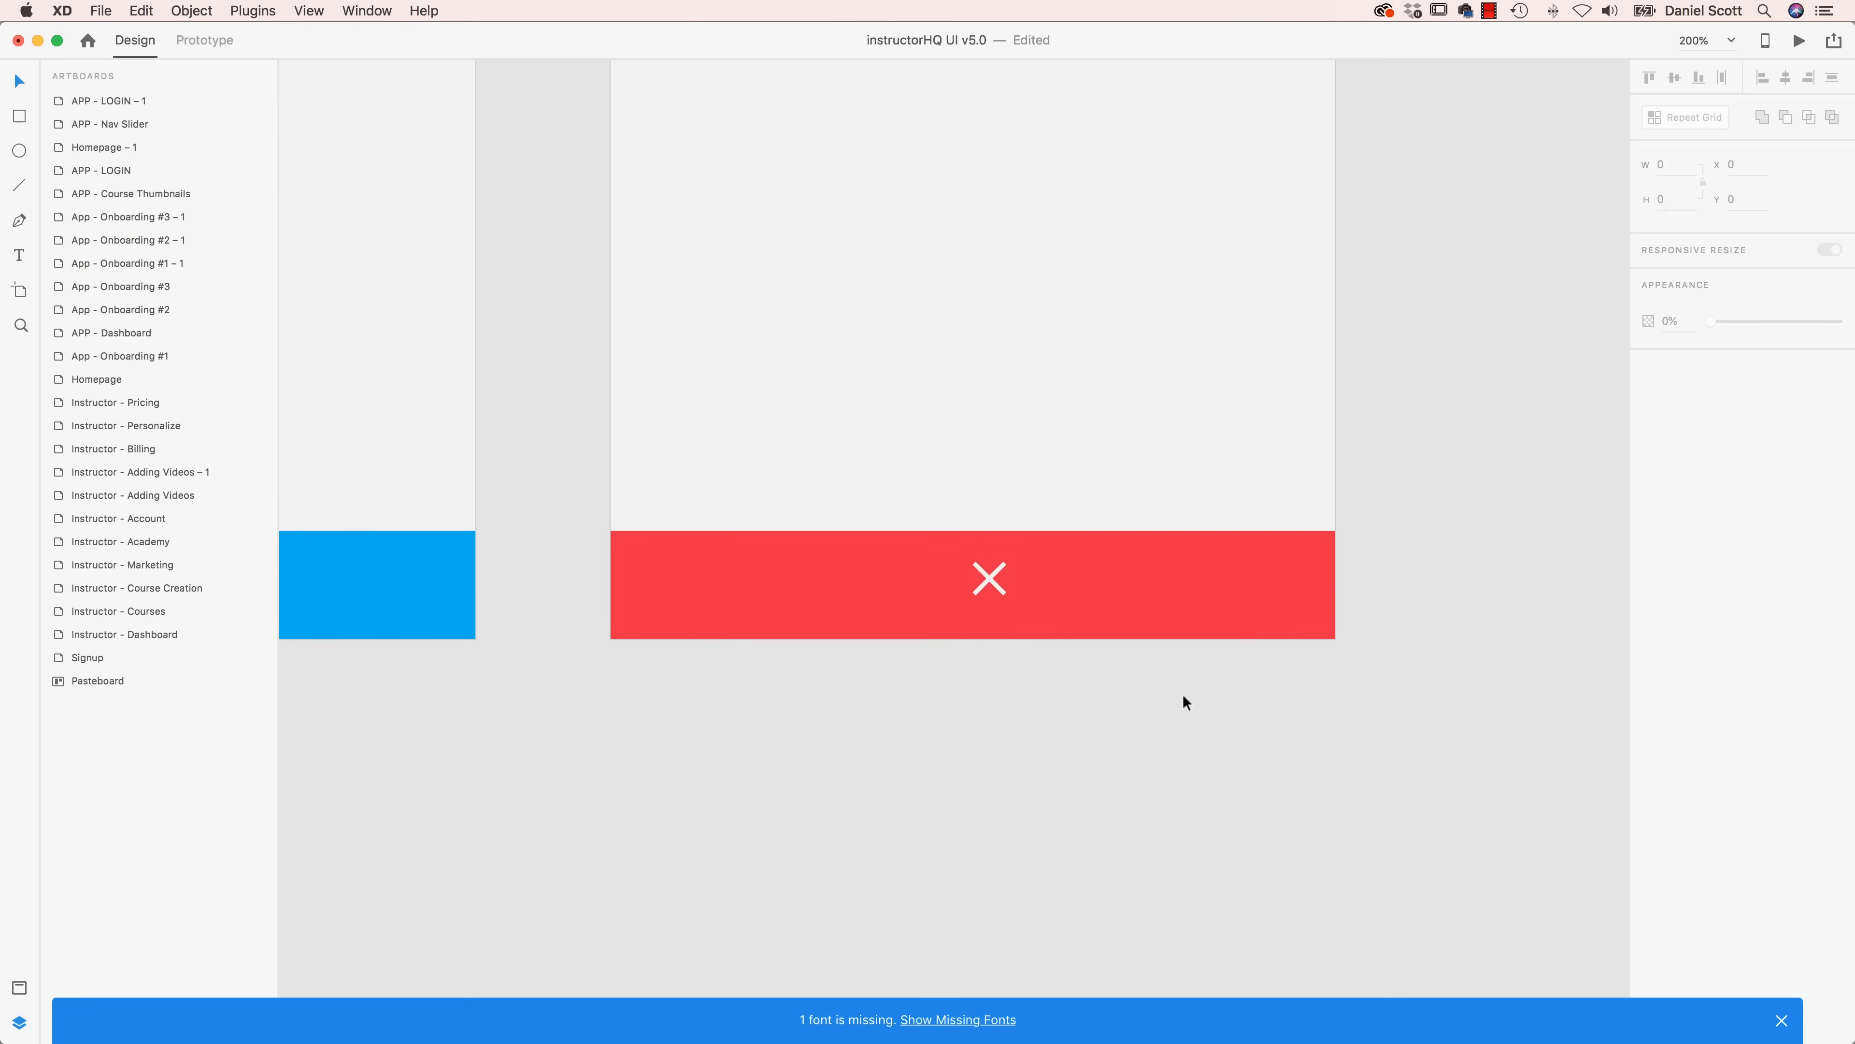
# - Compare the bottom bars on both login artboards and preview their colour transition in both directions, closing the preview when done
pyautogui.moveTo(450, 694); pyautogui.dragTo(591, 731)
pyautogui.click(588, 636)
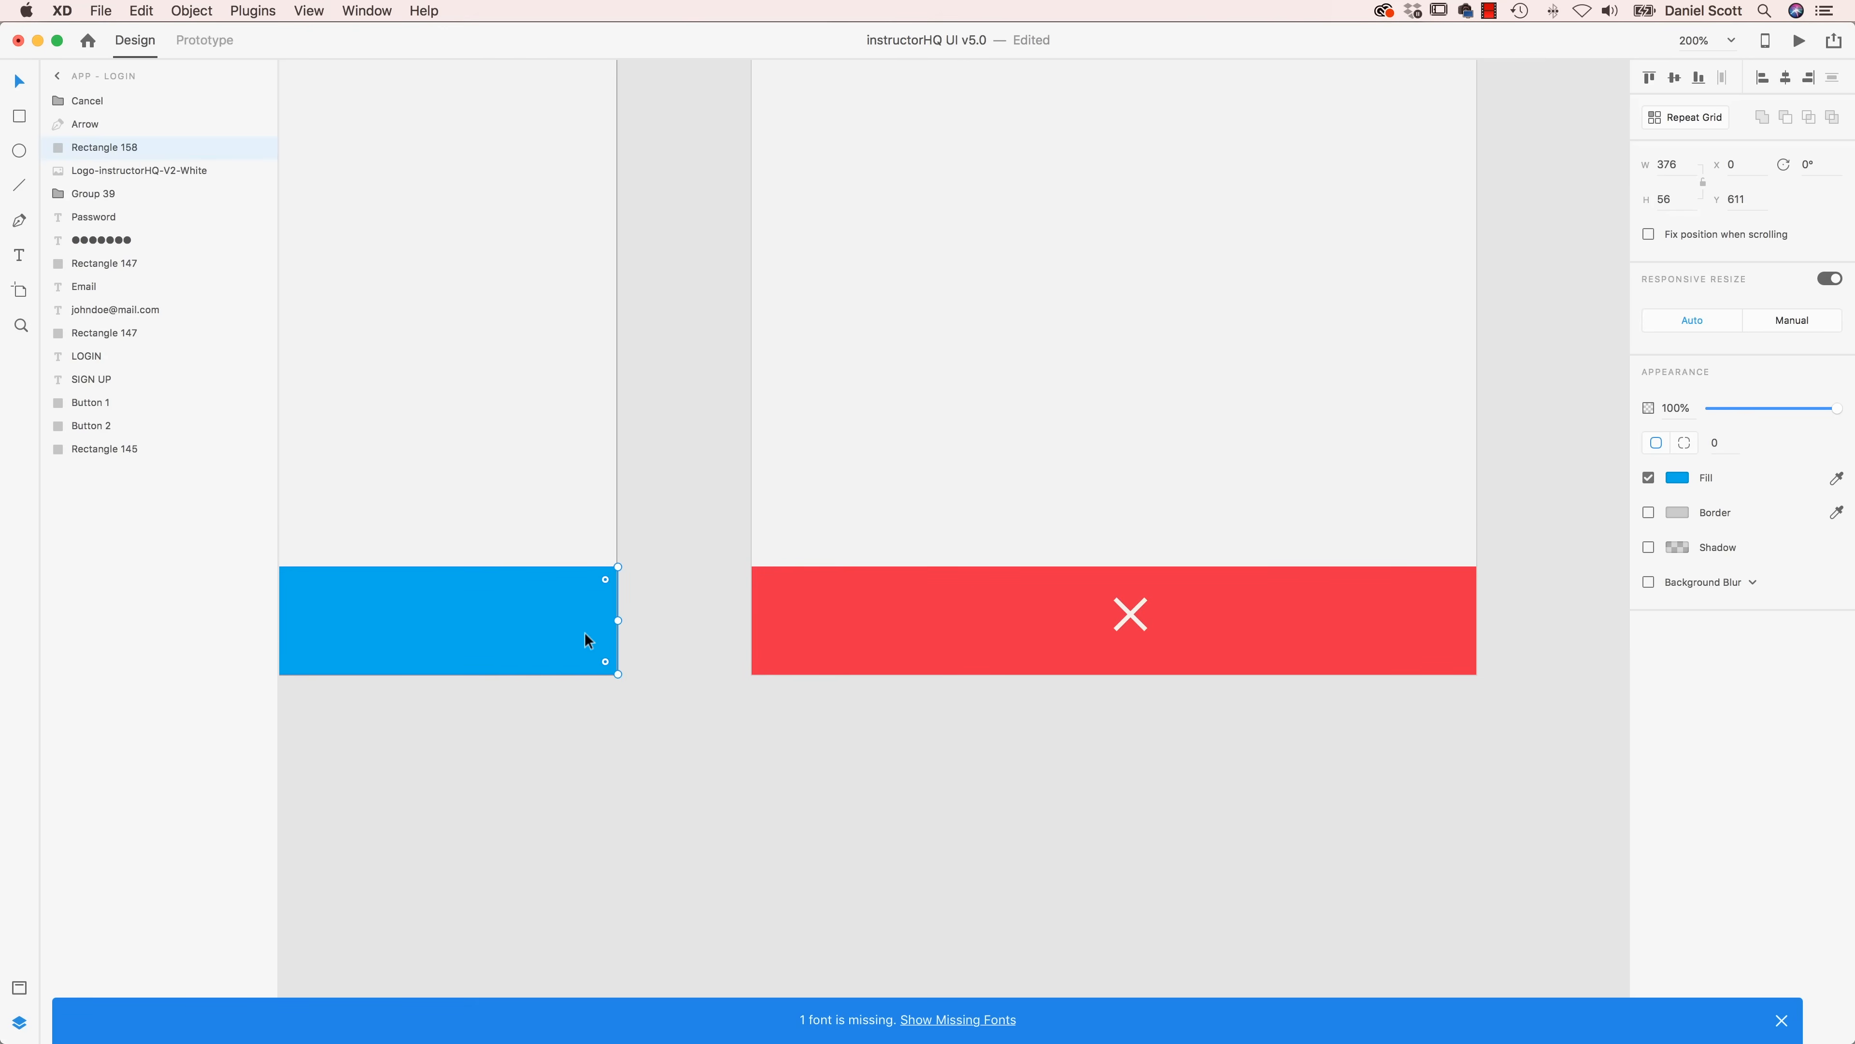
pyautogui.click(785, 629)
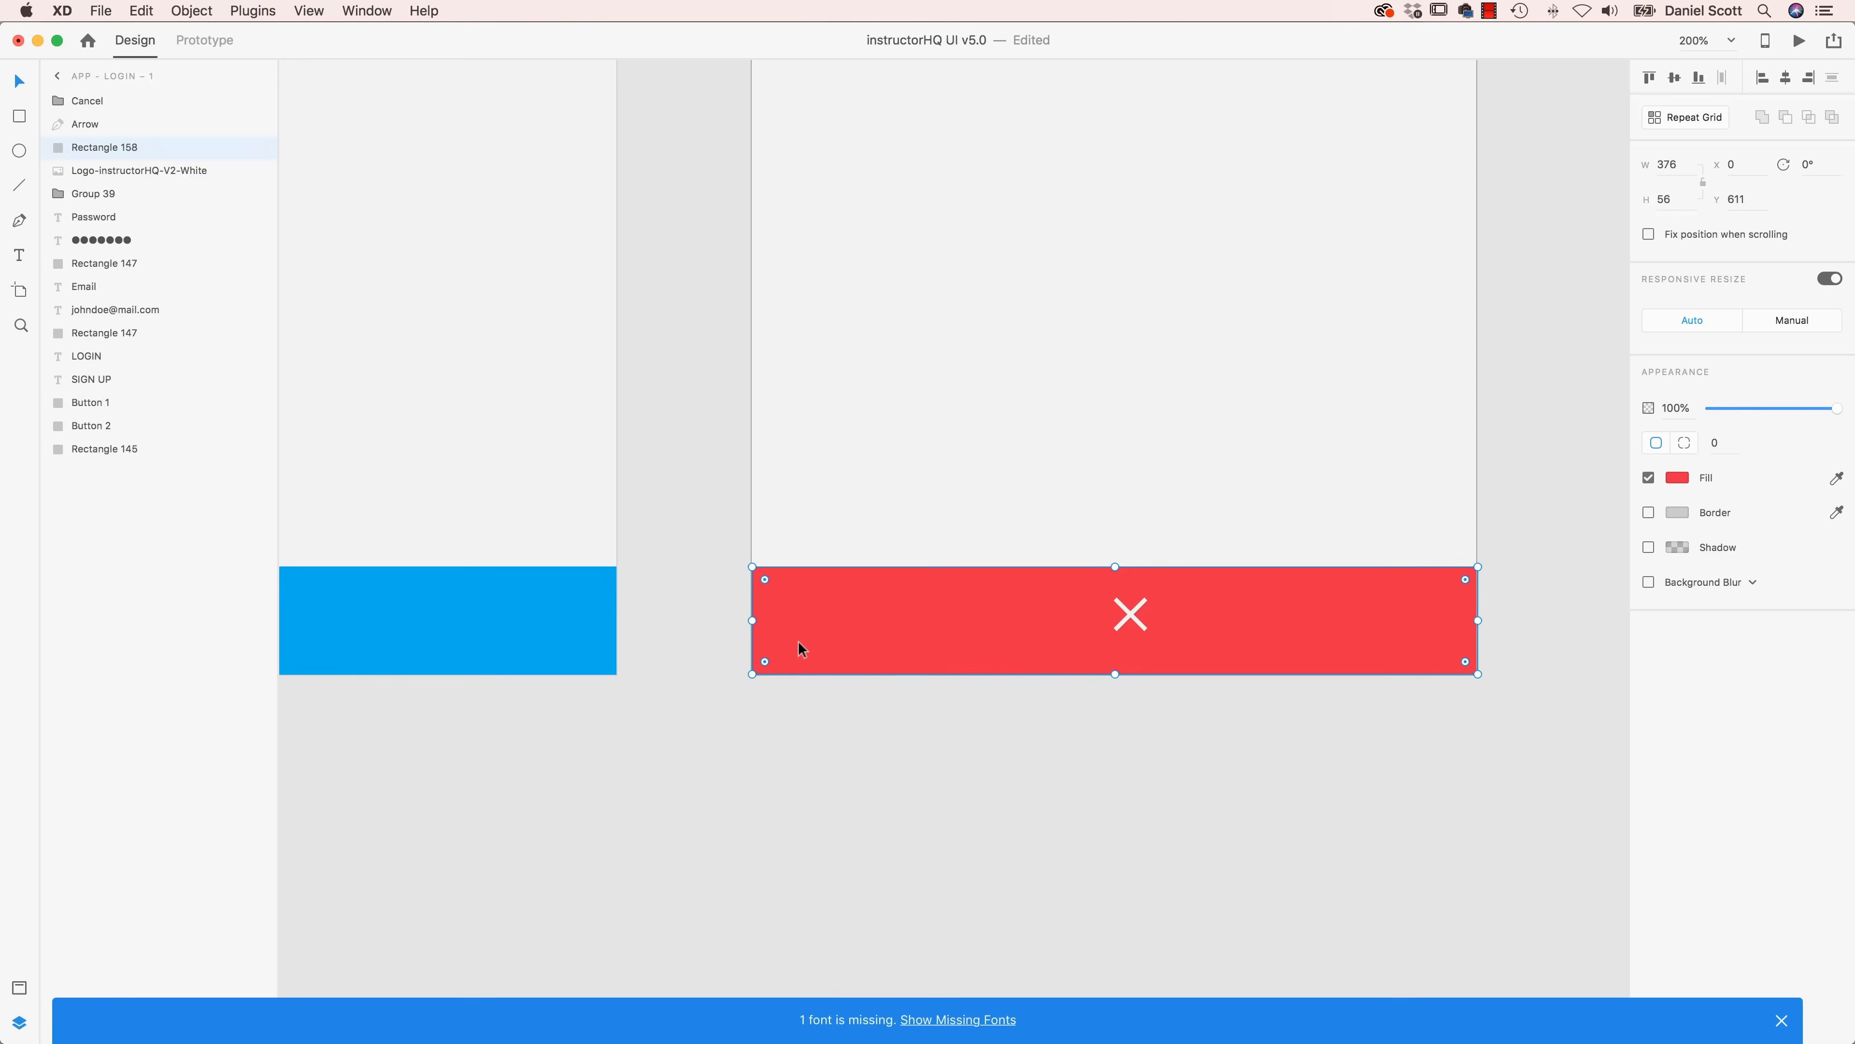
pyautogui.press('super+Return')
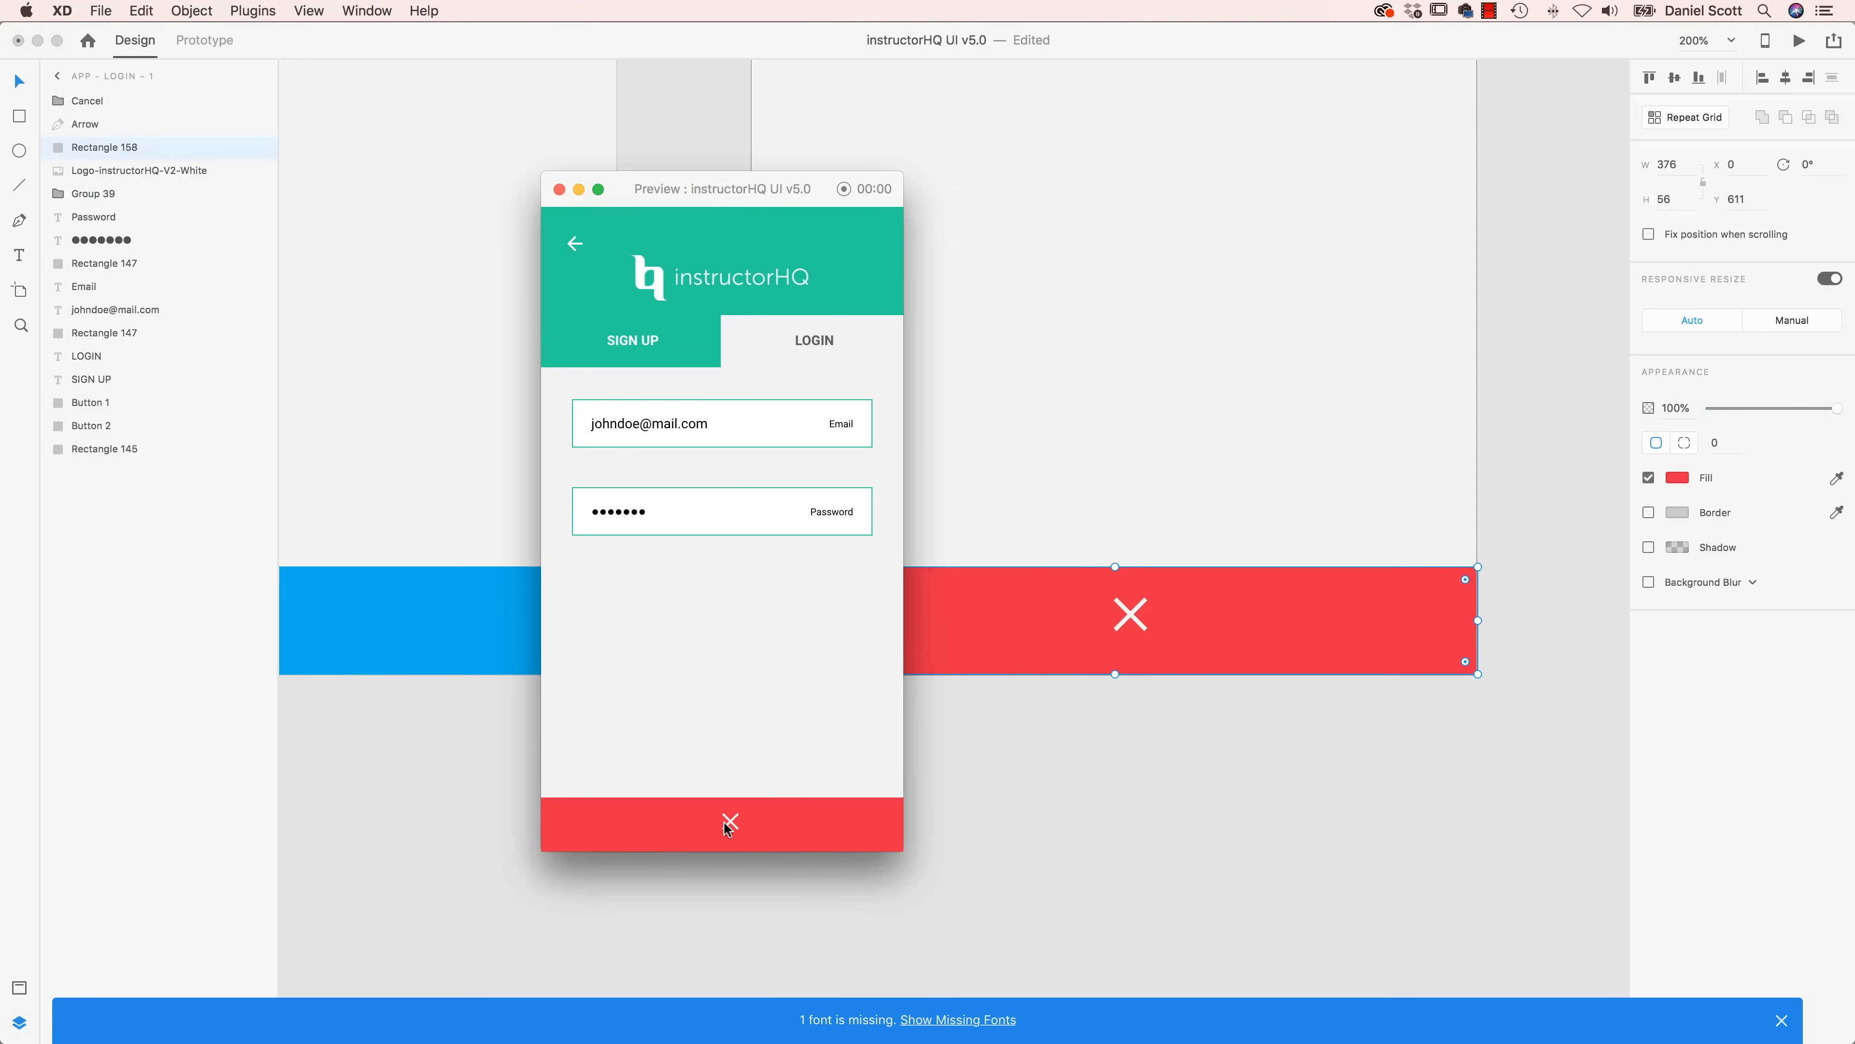
pyautogui.click(724, 826)
pyautogui.click(725, 826)
pyautogui.click(727, 824)
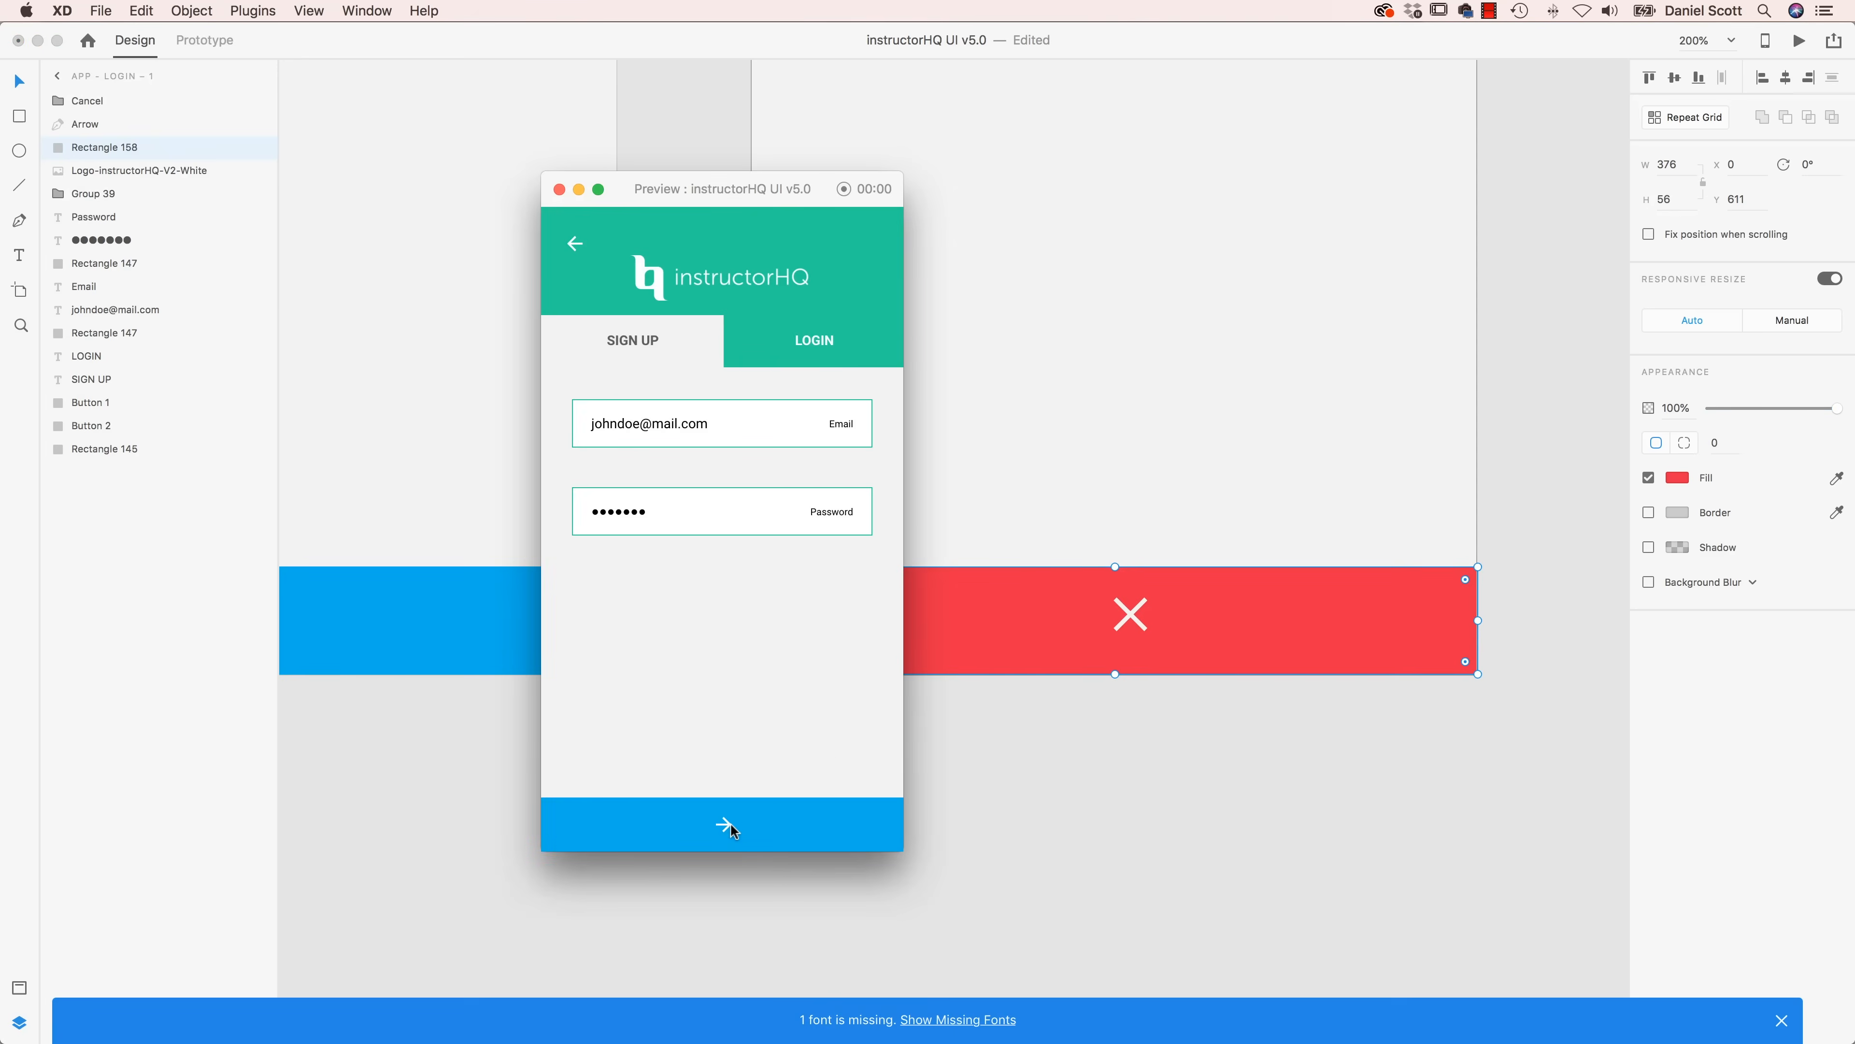
pyautogui.click(729, 825)
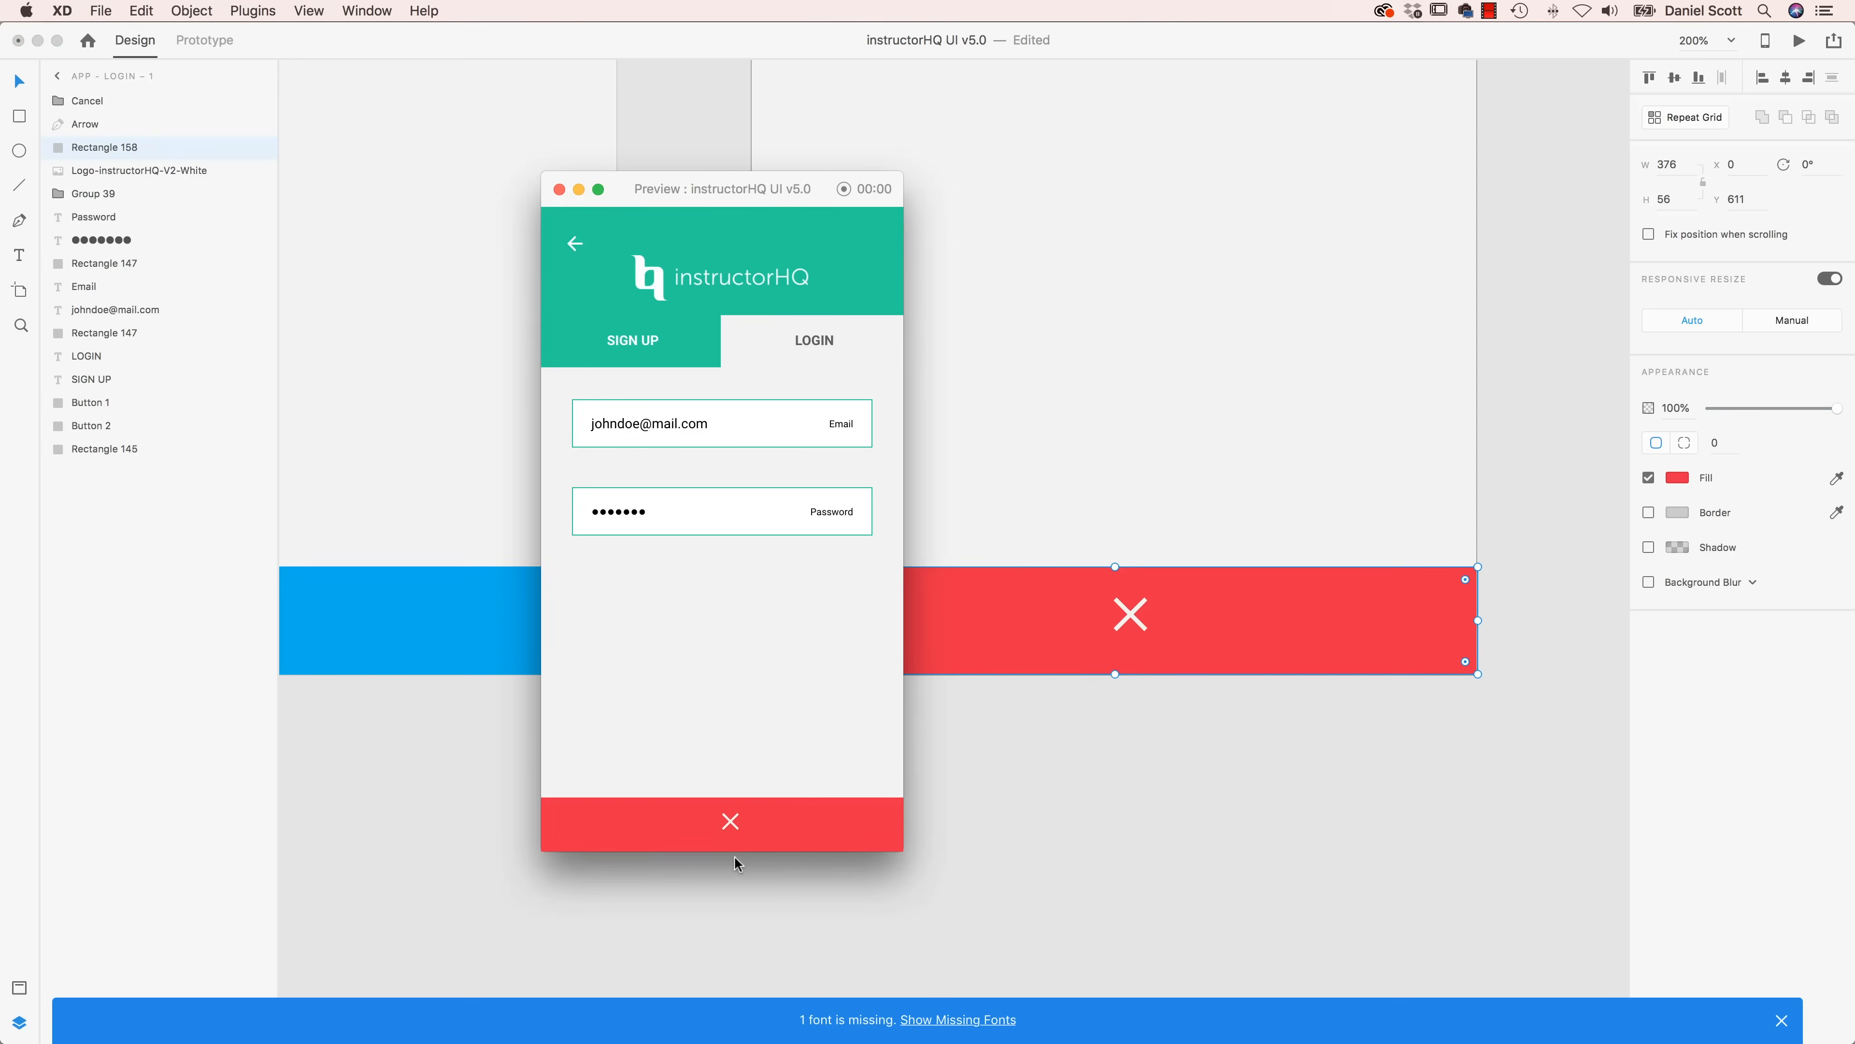
pyautogui.click(560, 192)
# - Duplicate the APP - Course Thumbnails artboard
pyautogui.press('super+0')
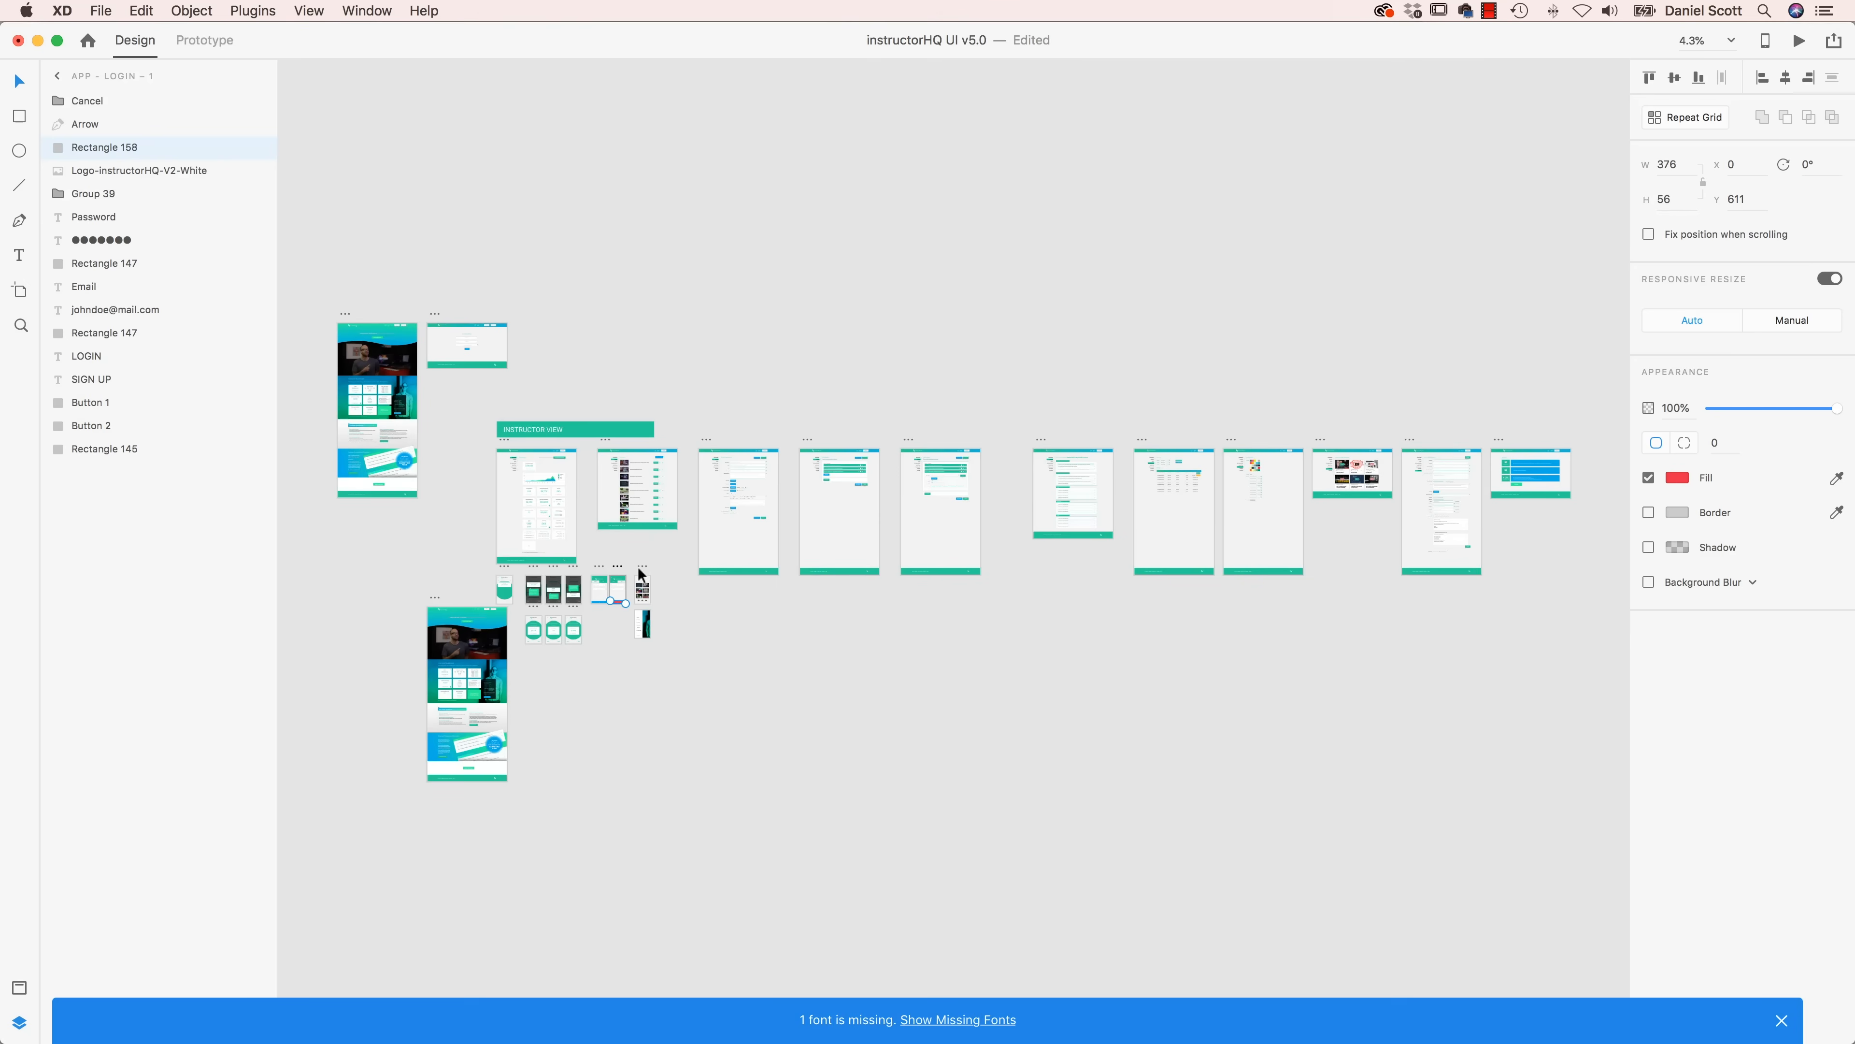
pyautogui.click(641, 571)
pyautogui.press('super+3')
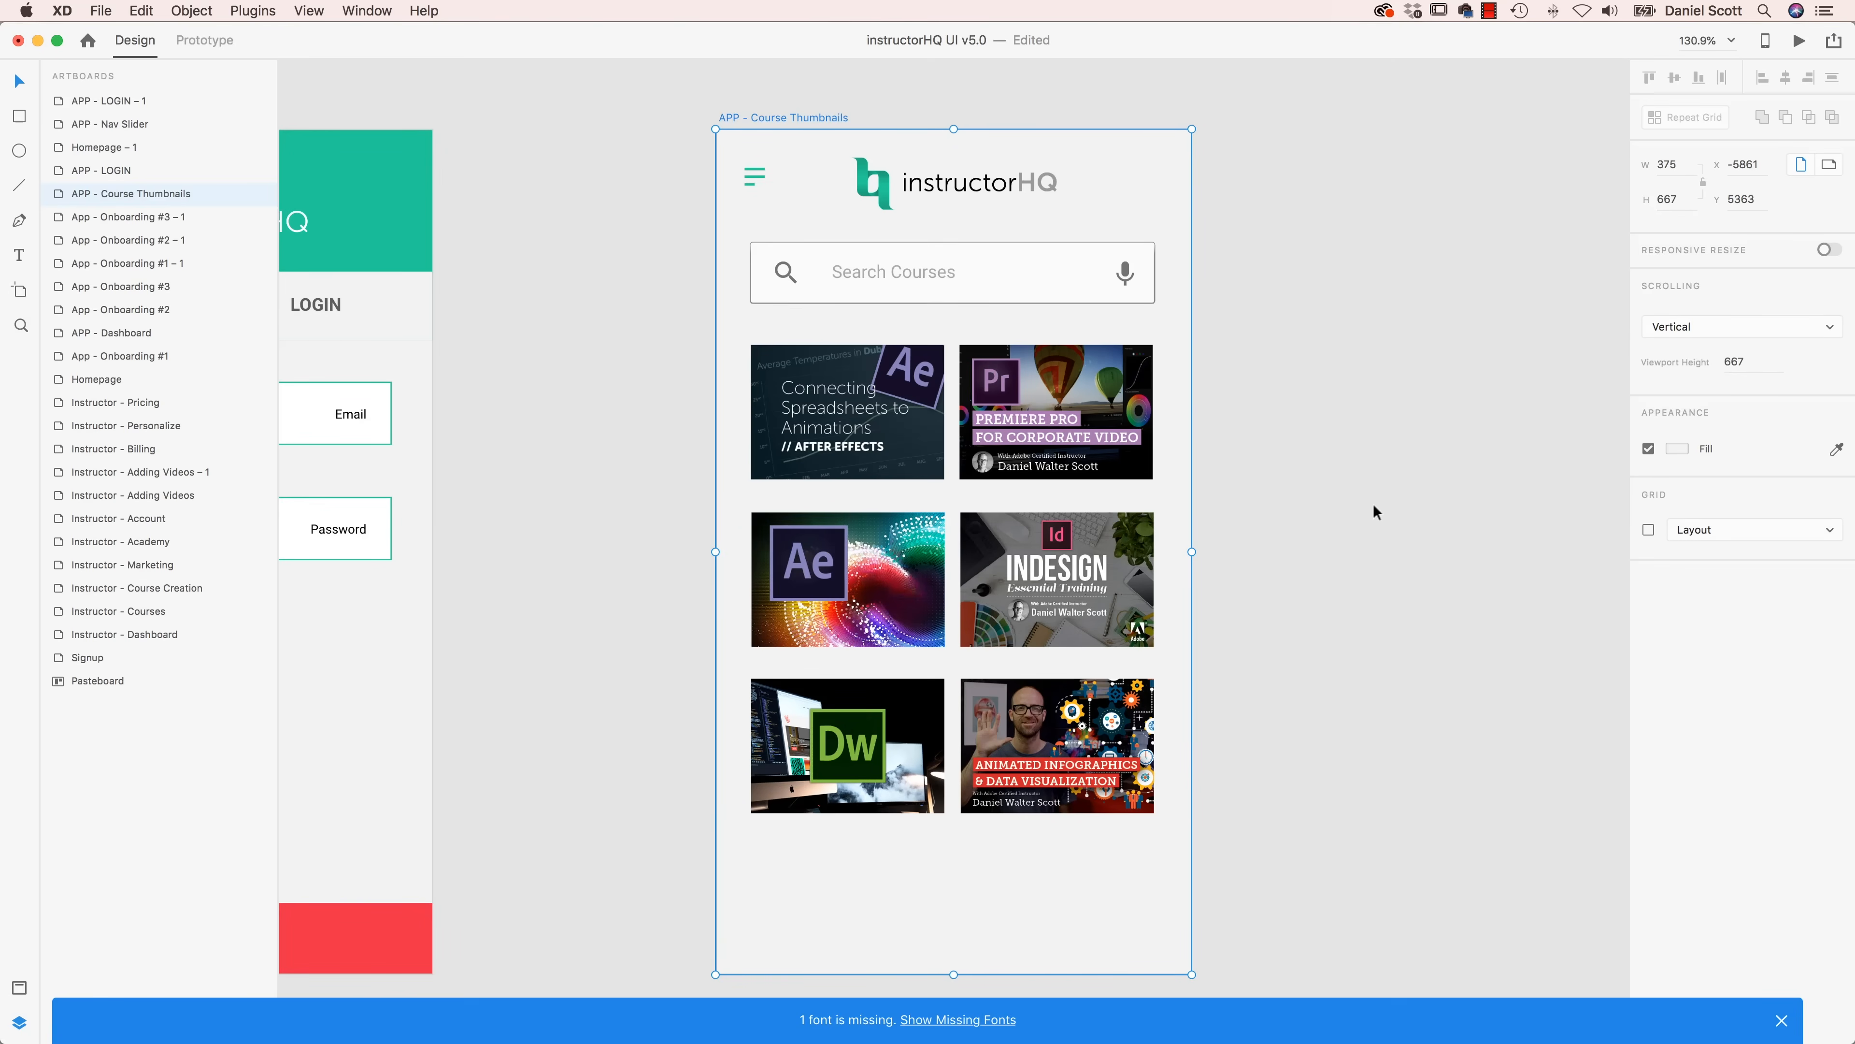
pyautogui.hscroll(3, 1373, 512)
pyautogui.click(898, 585)
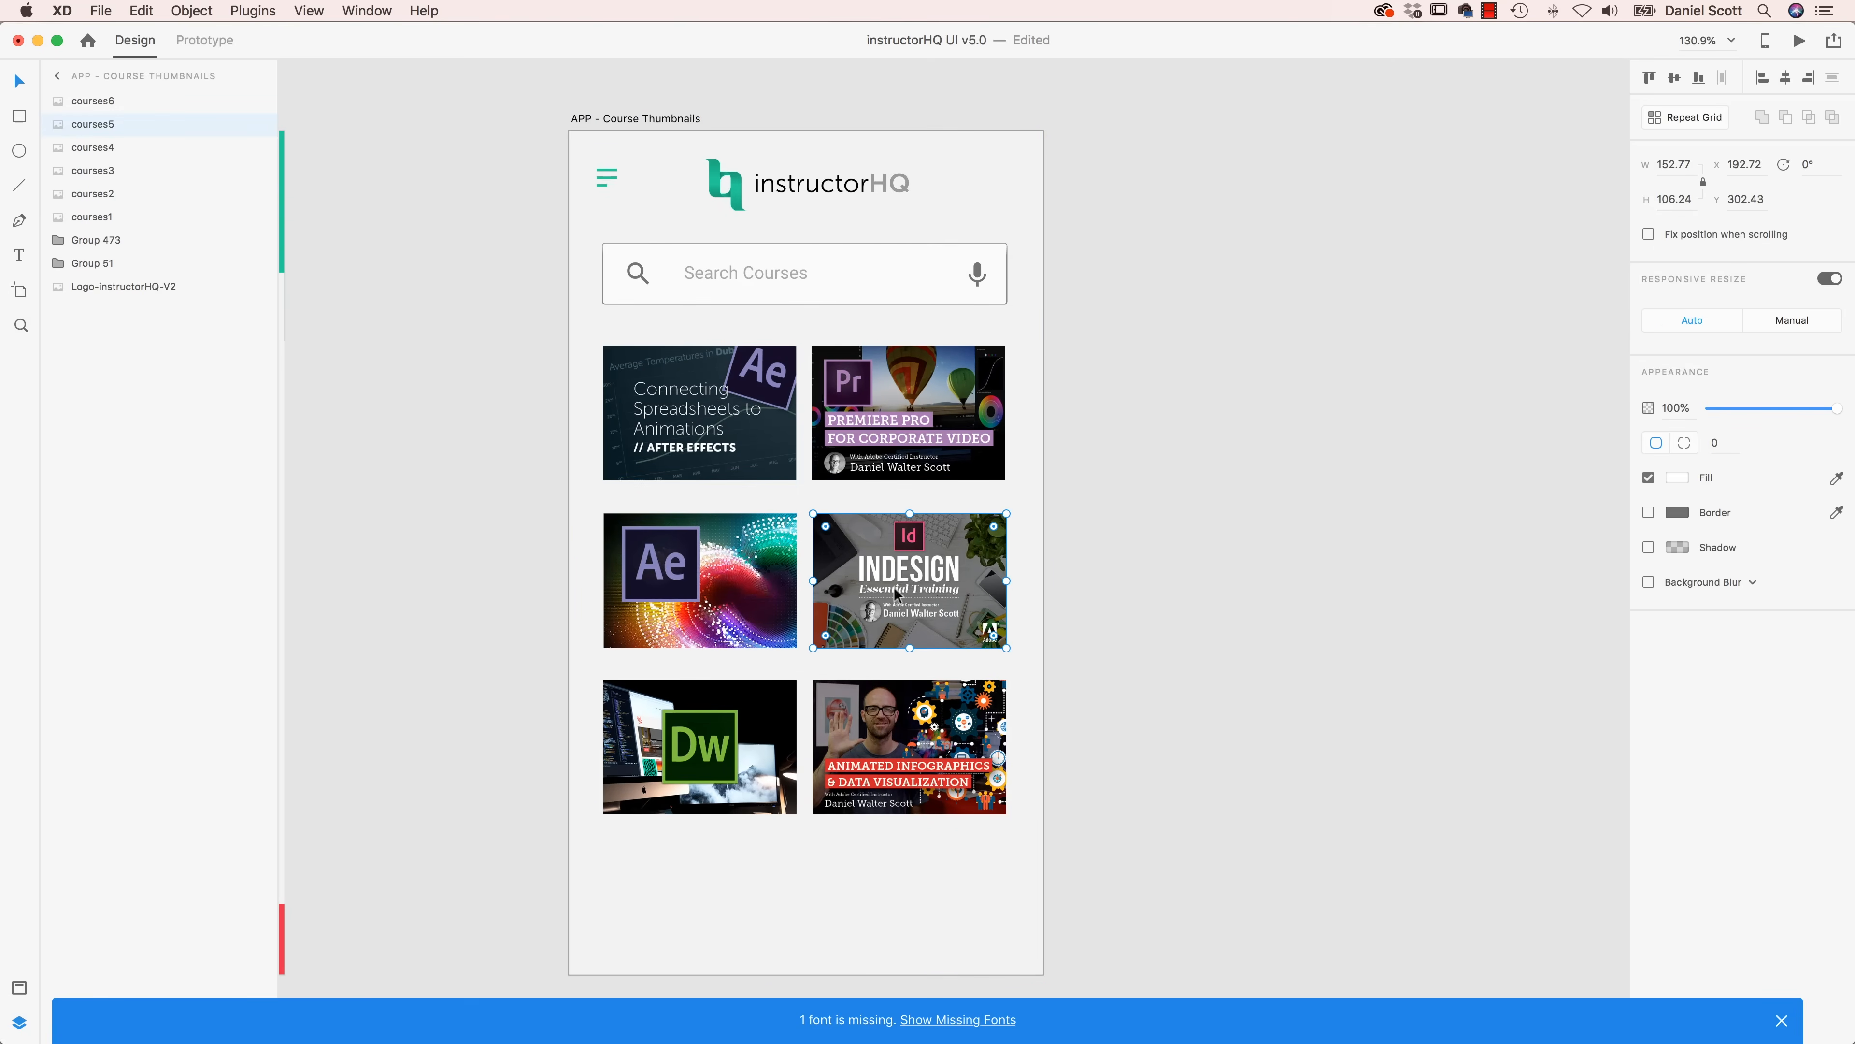
pyautogui.click(1103, 538)
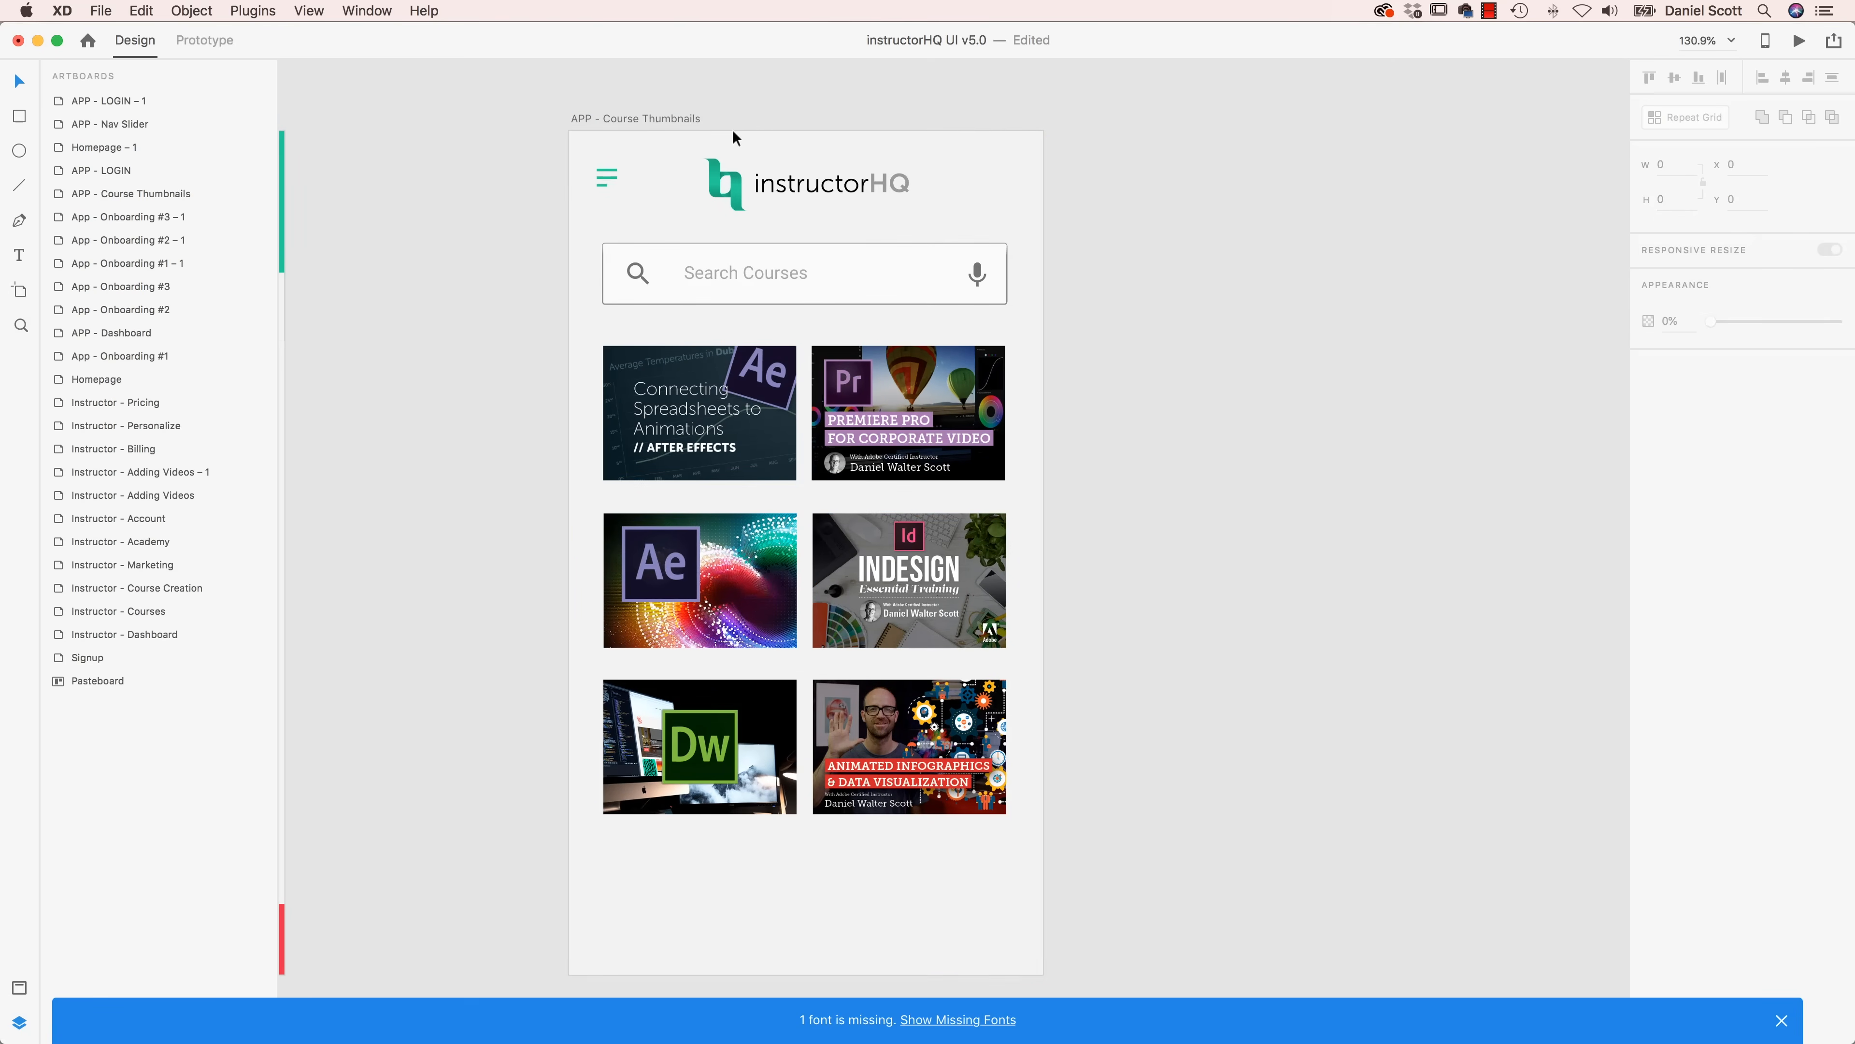
pyautogui.click(718, 434)
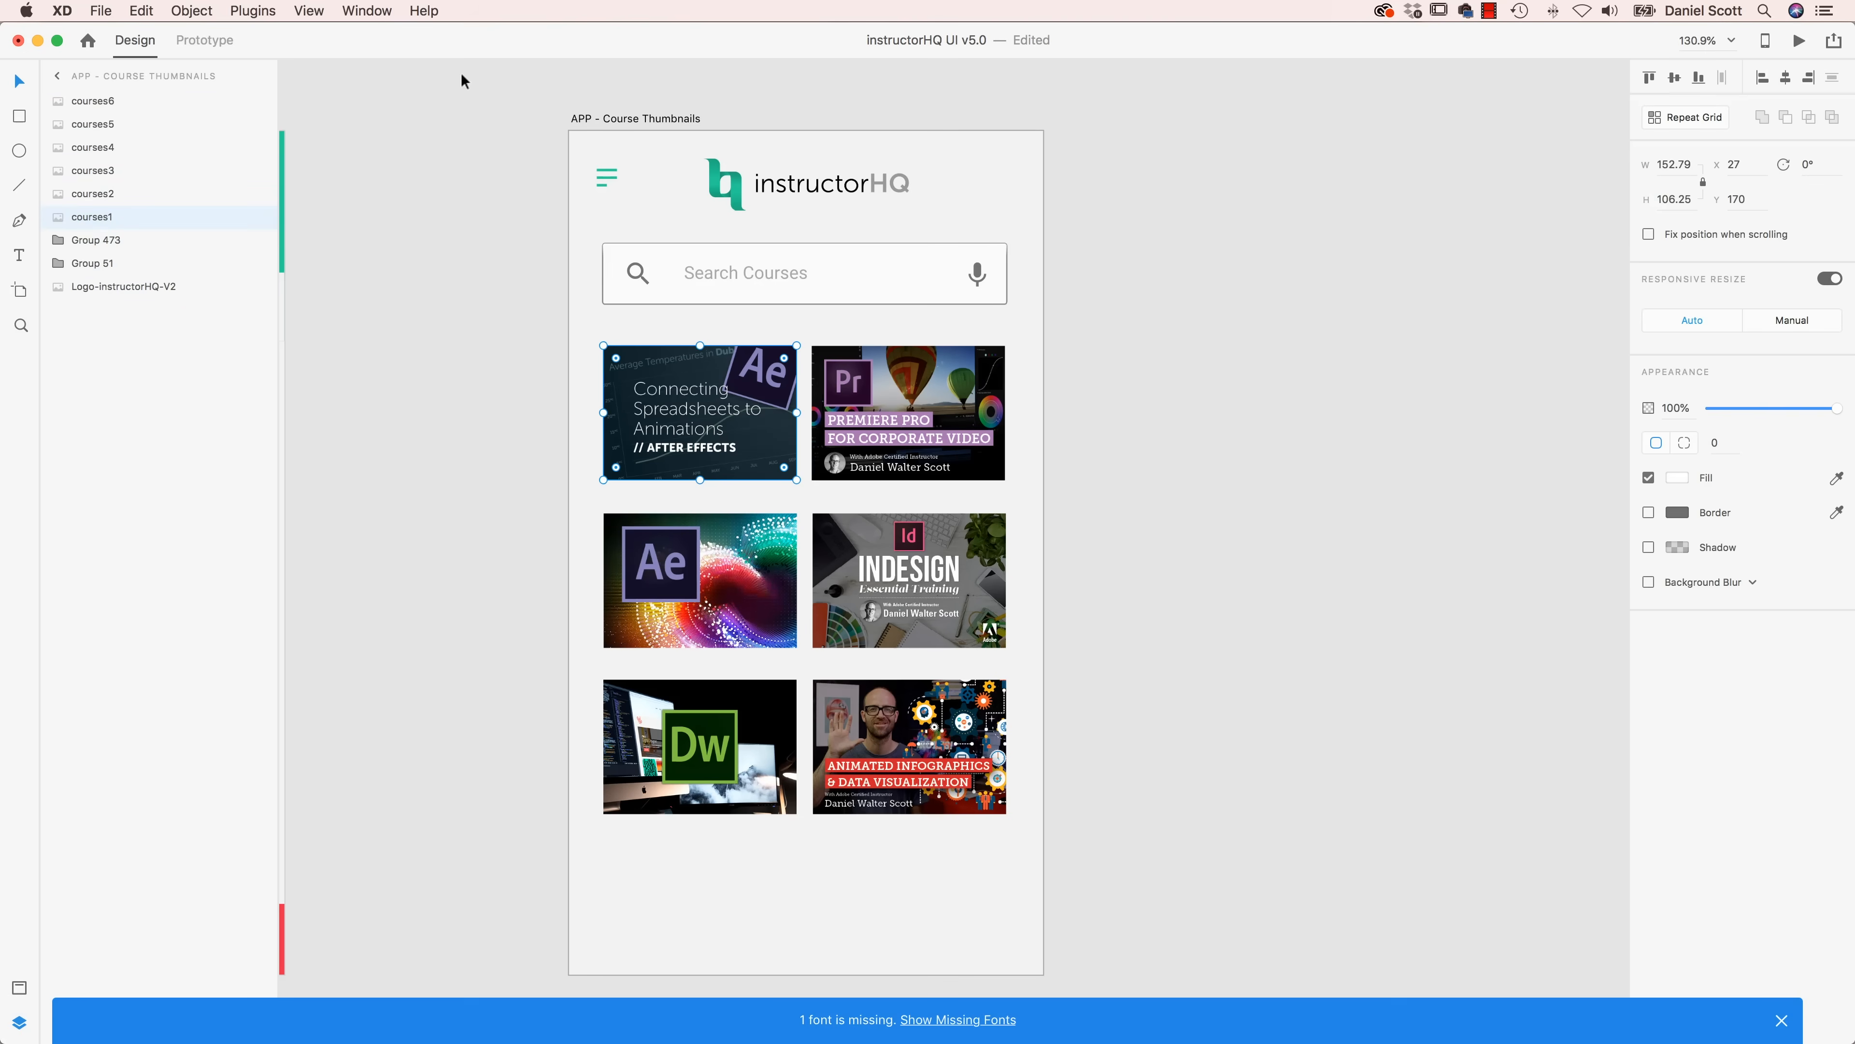
pyautogui.click(635, 121)
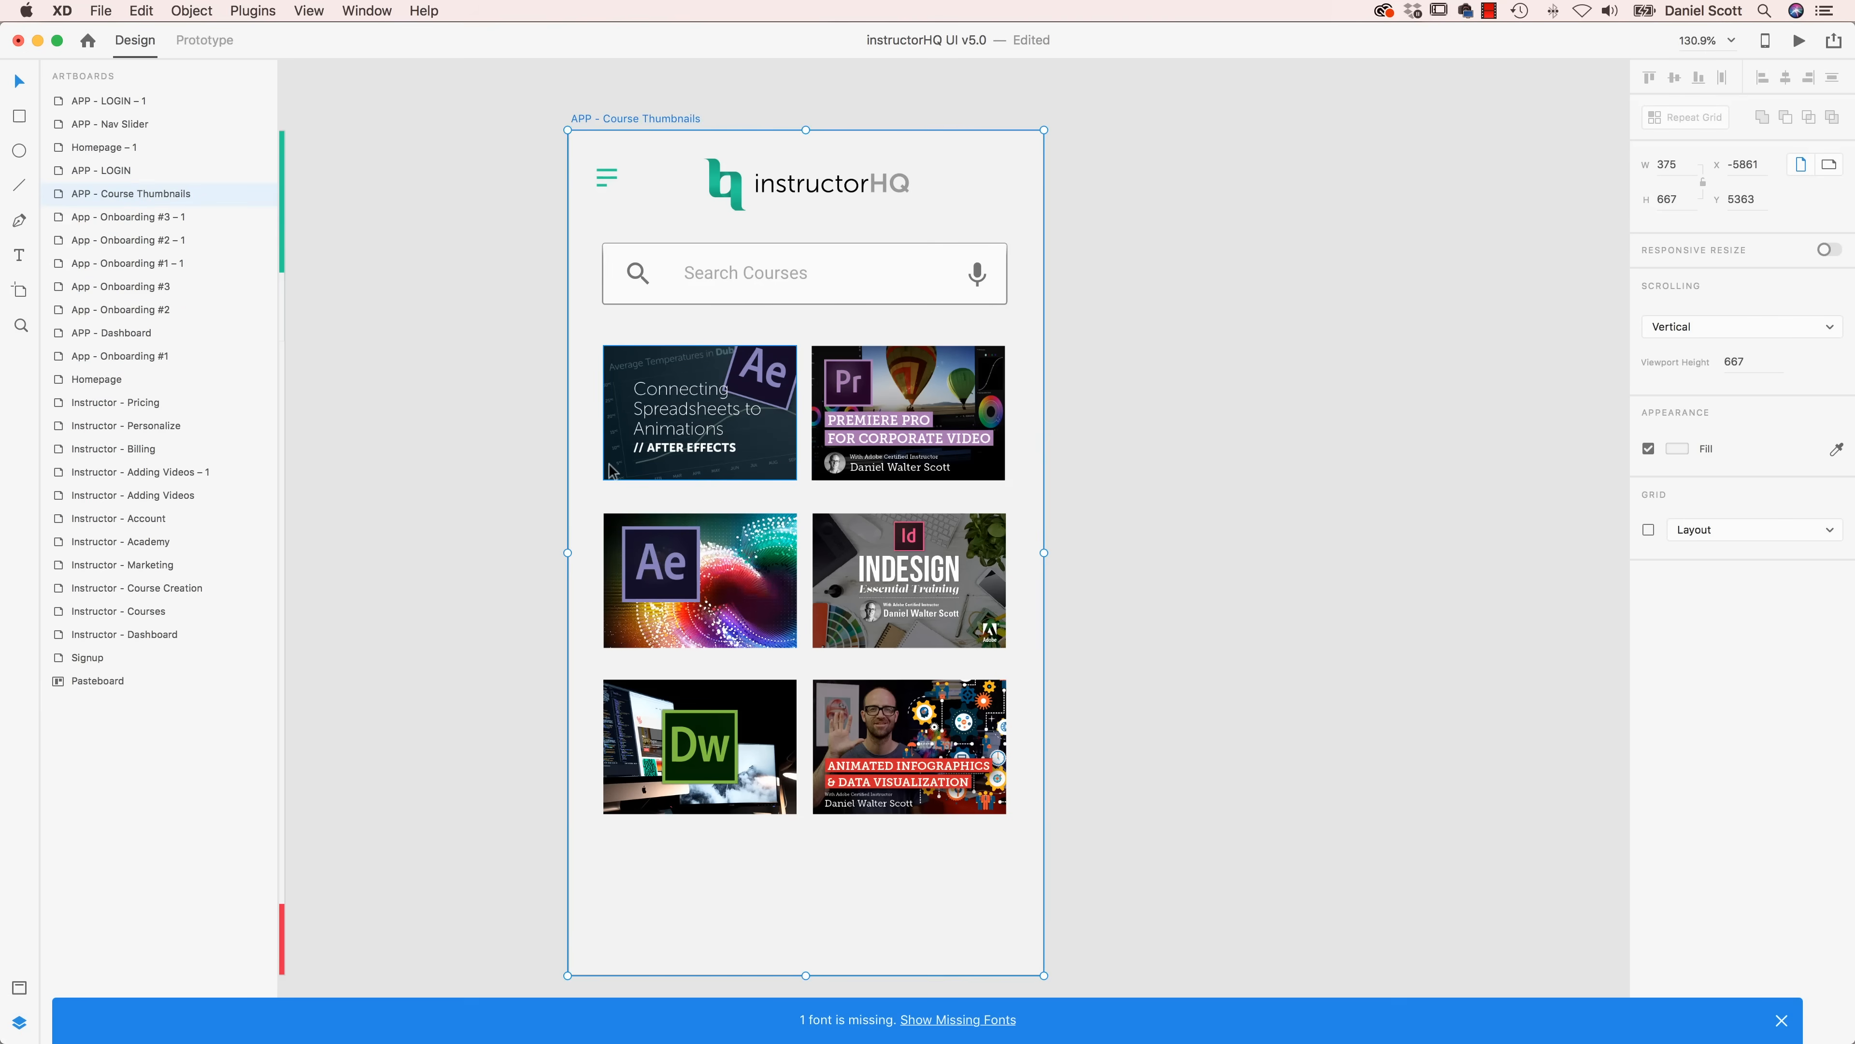
pyautogui.press('super+d')
pyautogui.moveTo(1097, 335); pyautogui.dragTo(985, 315)
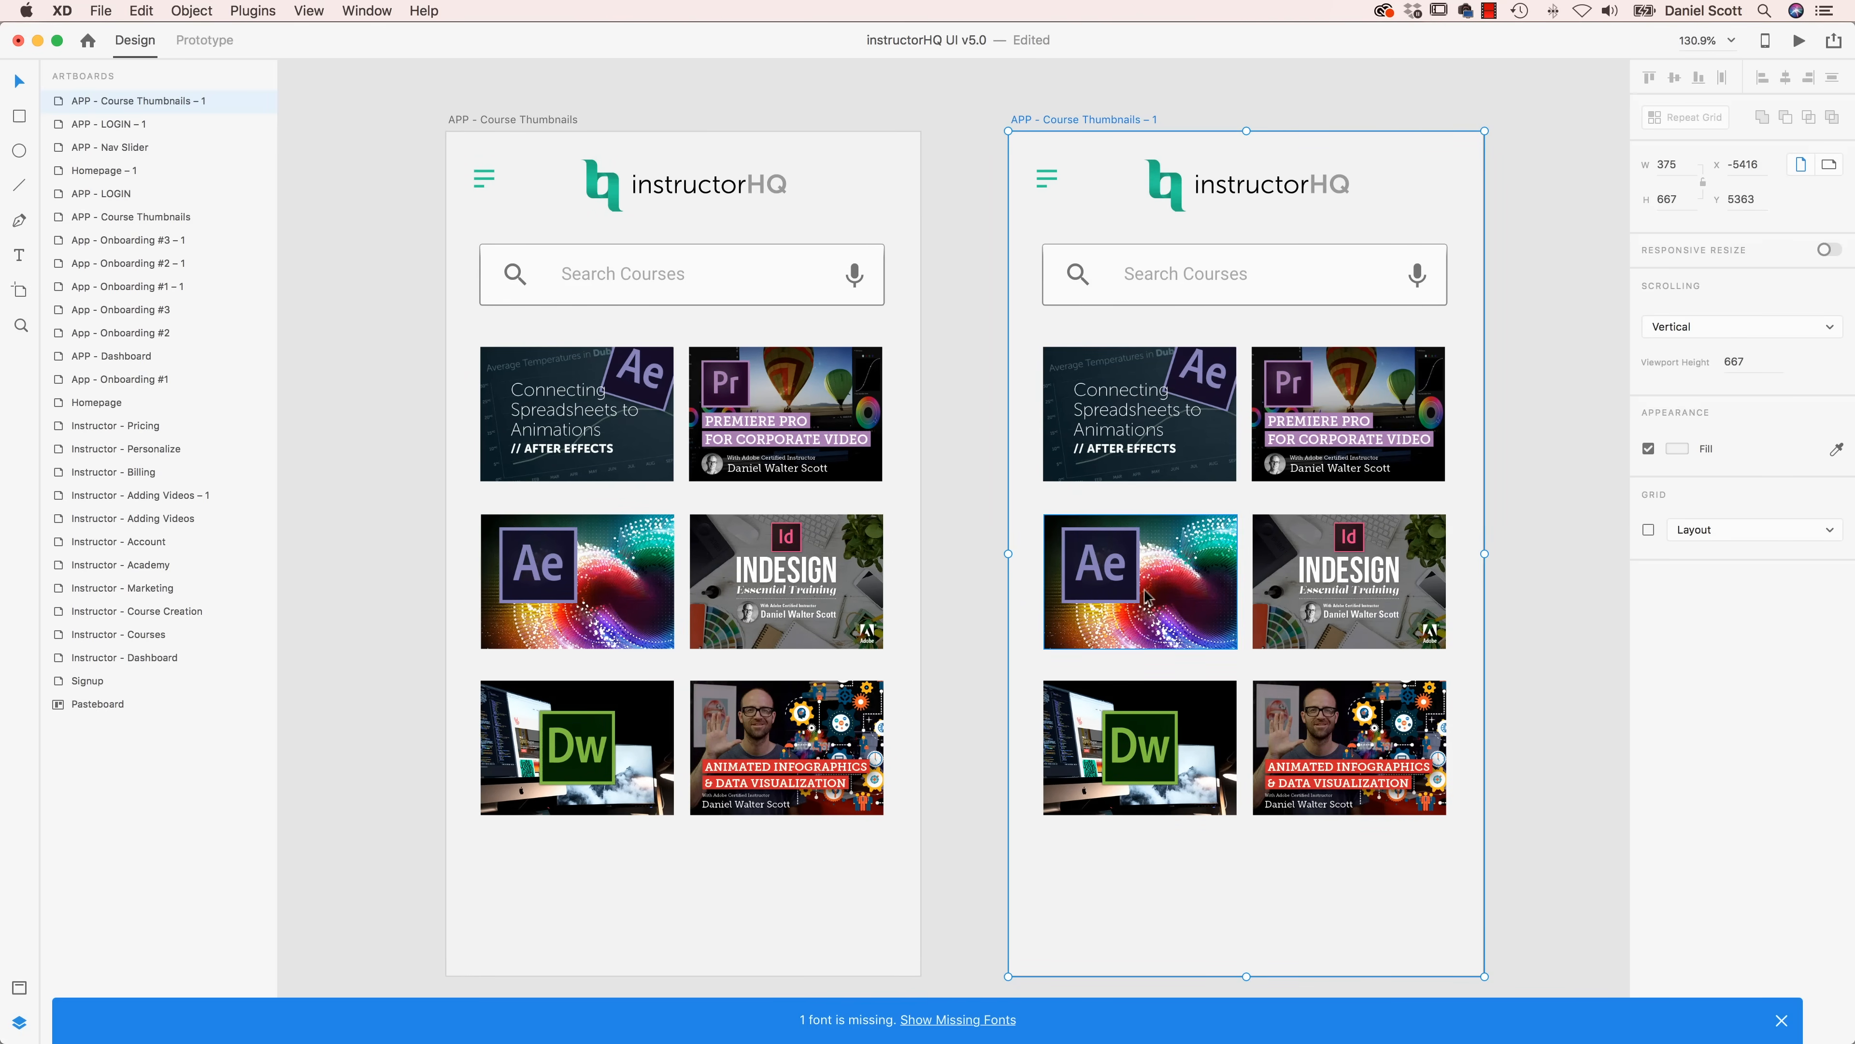
# - Scale down every course thumbnail except the first on APP - Course Thumbnails – 1 proportionally to about 60 × 42
pyautogui.click(1154, 574)
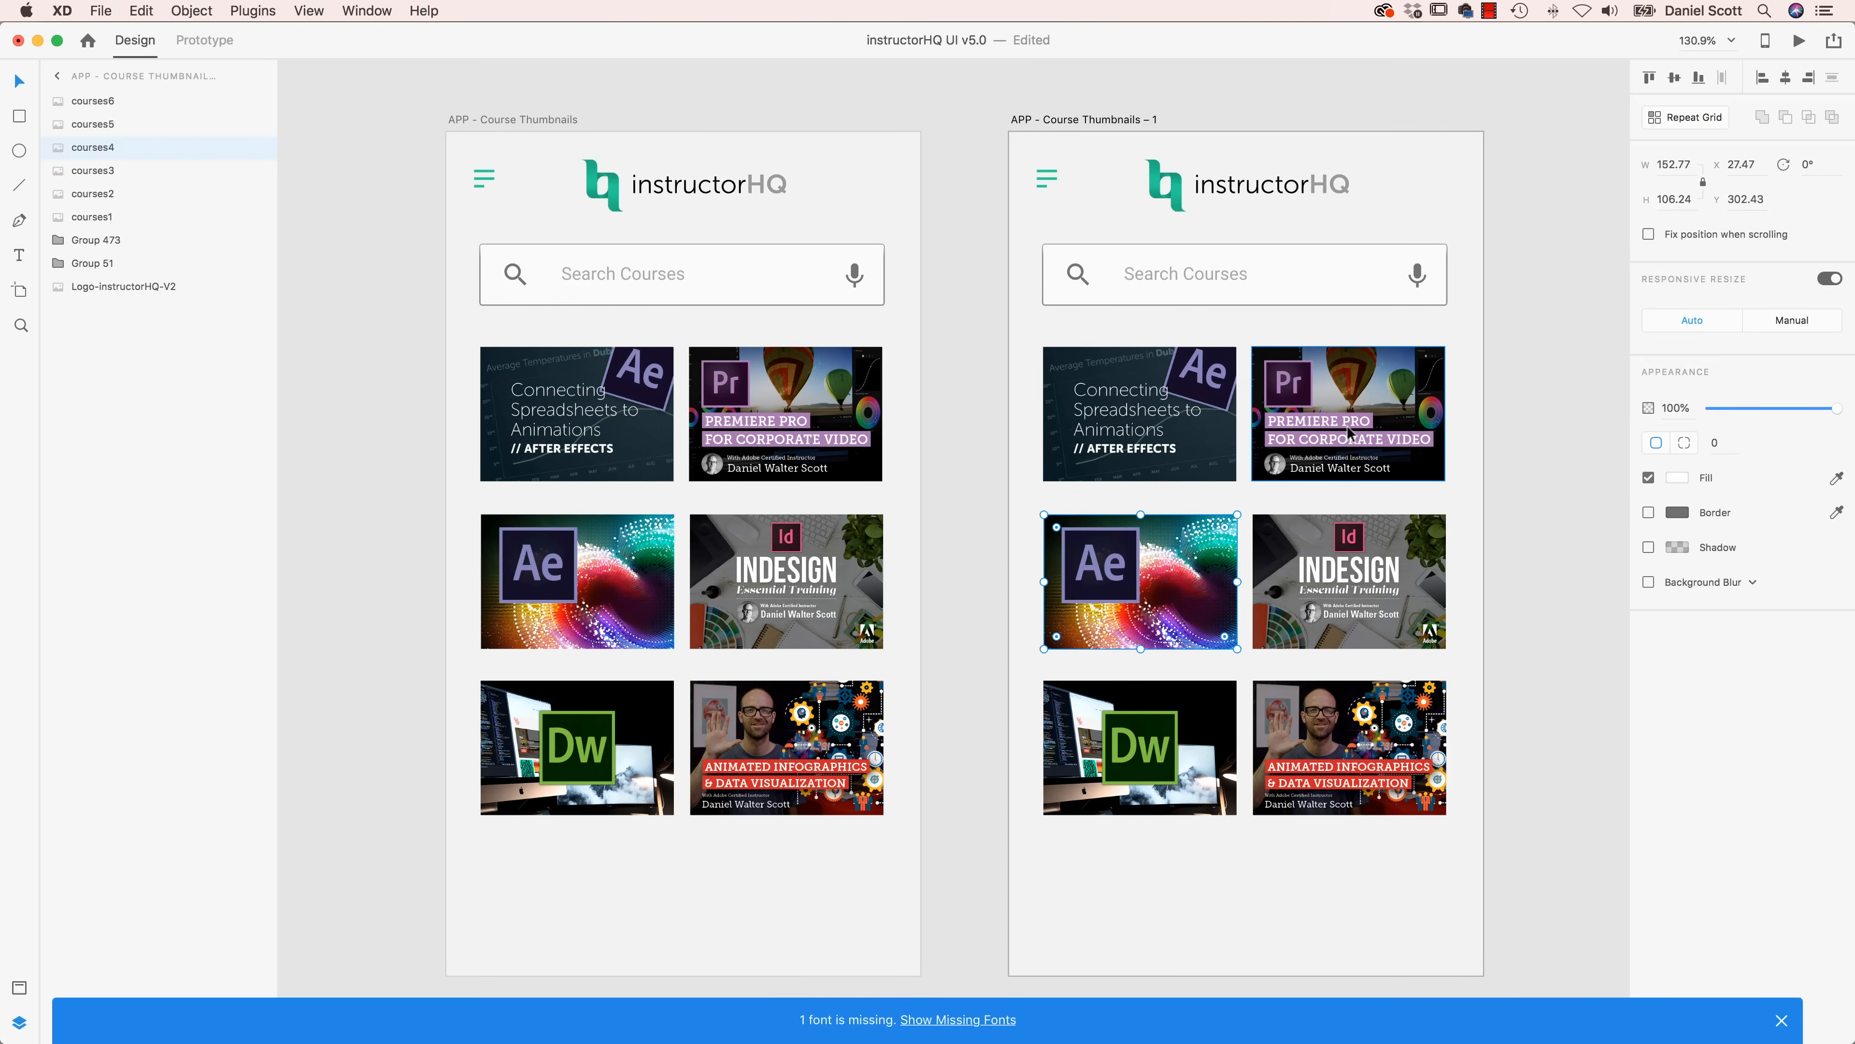
pyautogui.keyDown('shift'); pyautogui.click(1346, 431); pyautogui.keyUp('shift')
pyautogui.keyDown('shift'); pyautogui.click(1336, 567); pyautogui.keyUp('shift')
pyautogui.keyDown('shift'); pyautogui.click(1321, 719); pyautogui.keyUp('shift')
pyautogui.keyDown('shift'); pyautogui.click(1167, 735); pyautogui.keyUp('shift')
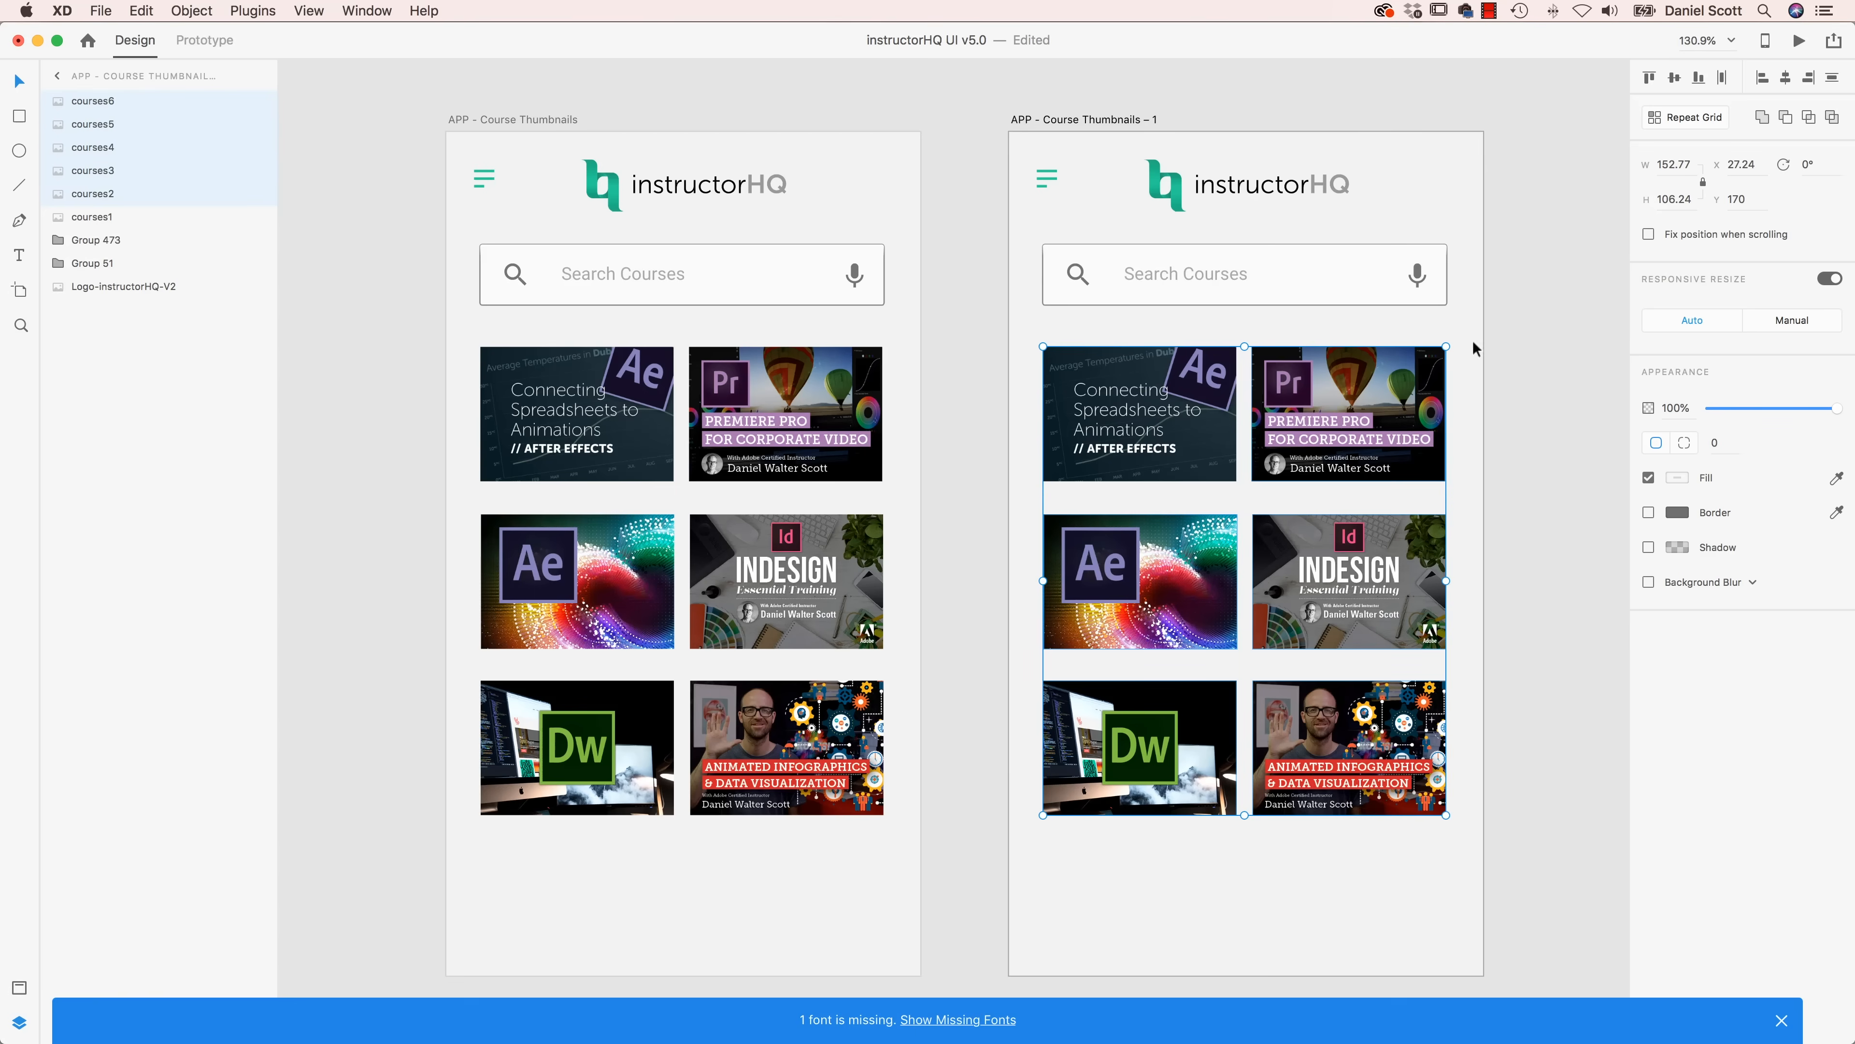
pyautogui.moveTo(1448, 345); pyautogui.dragTo(1344, 479)
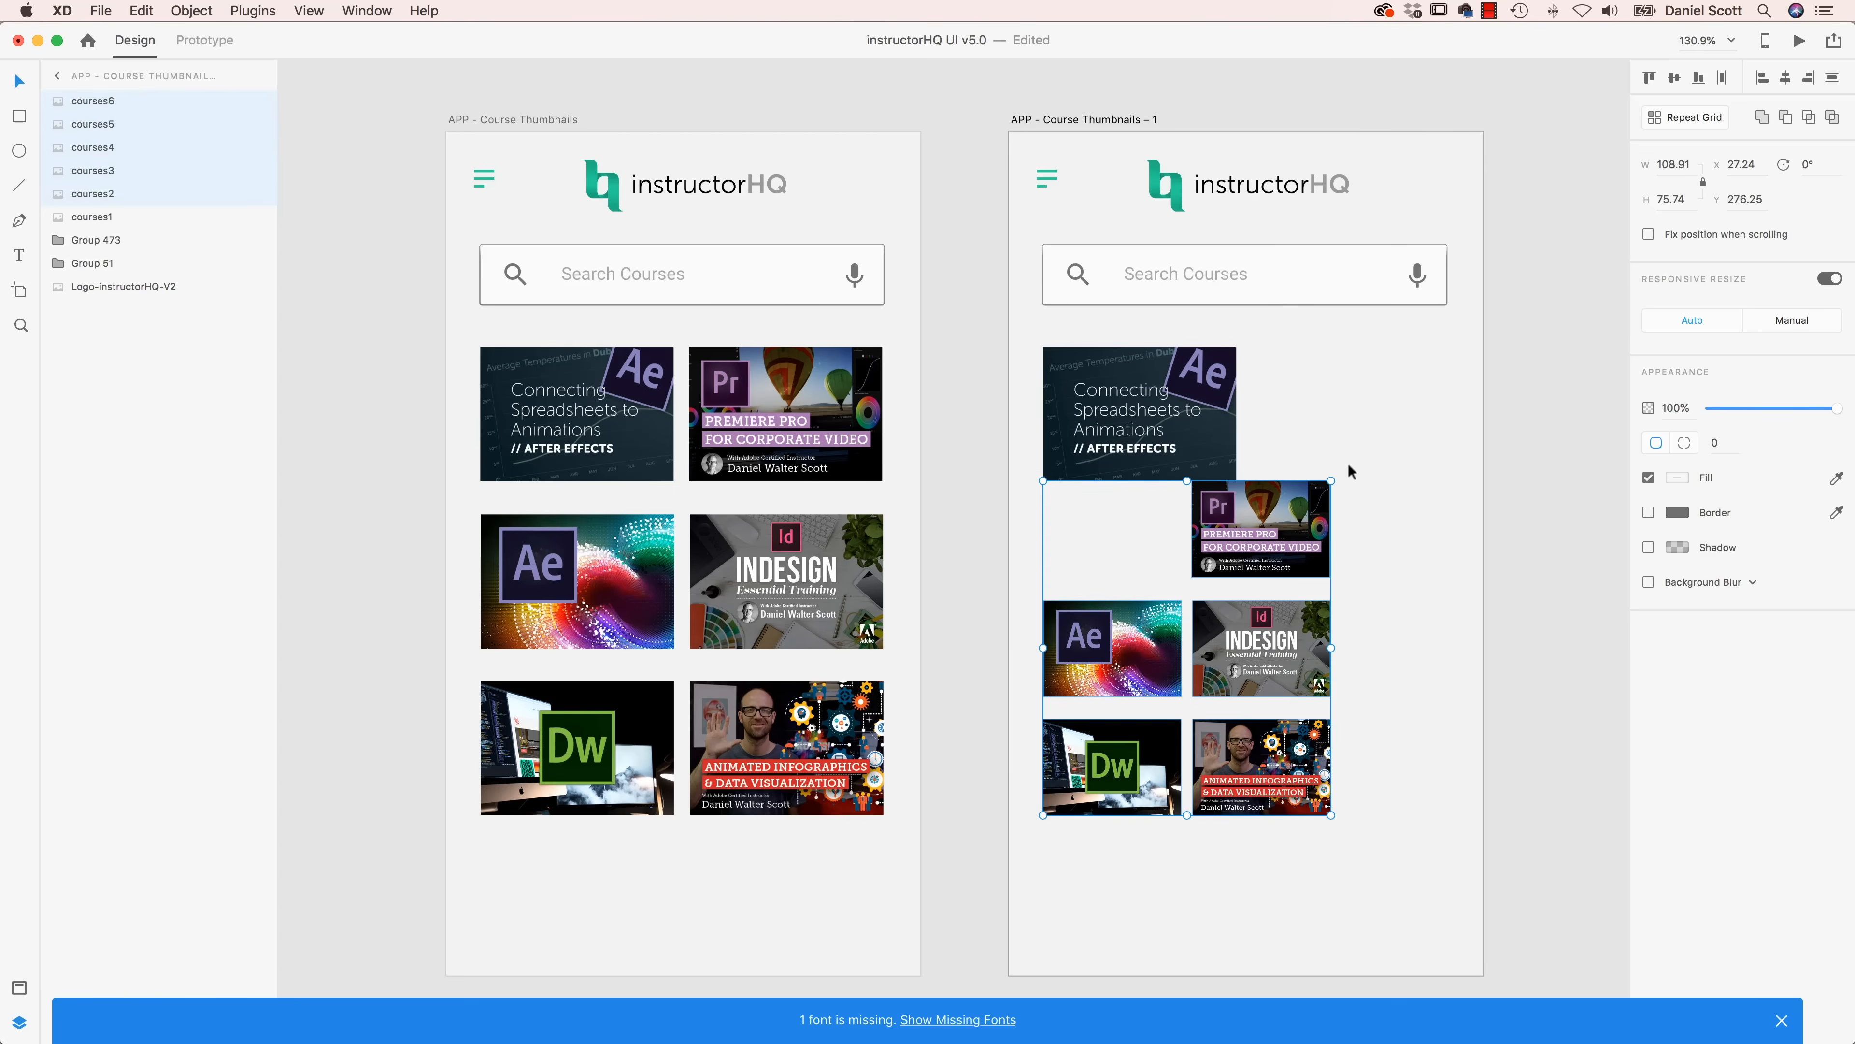
pyautogui.press('super+z')
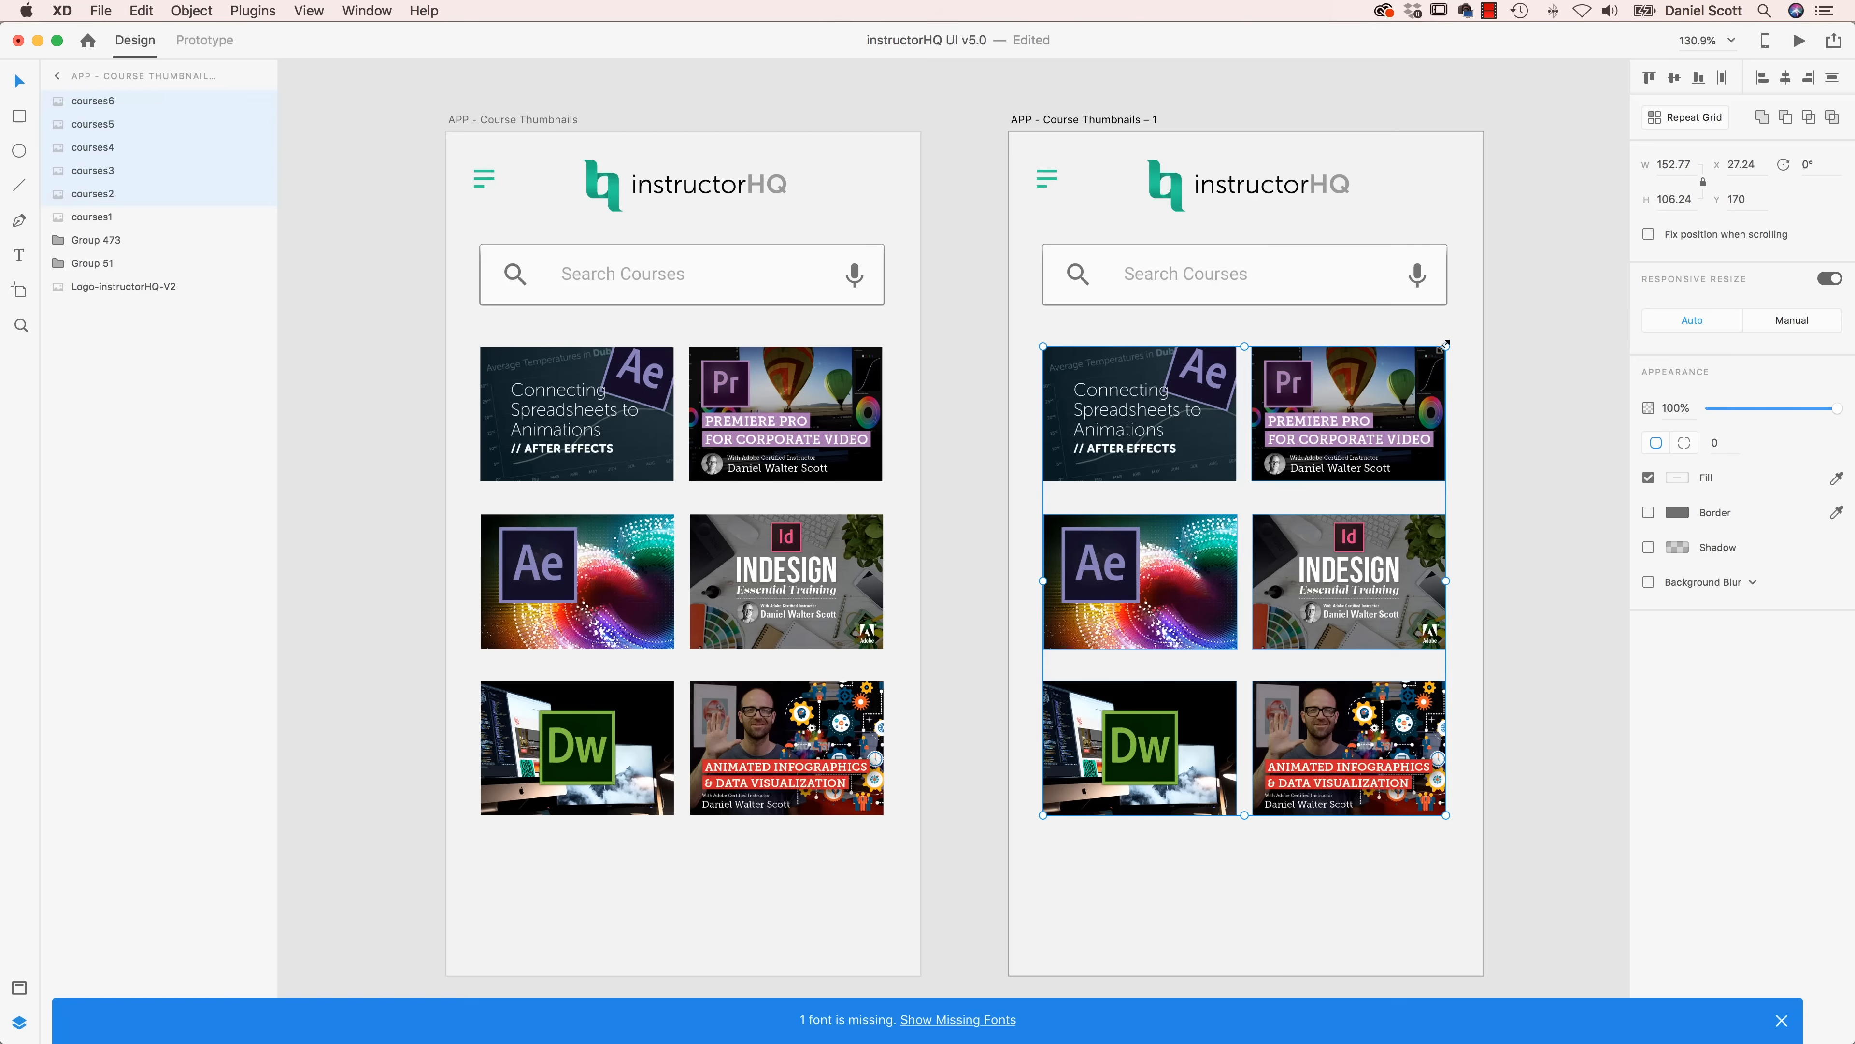
pyautogui.moveTo(1445, 344); pyautogui.dragTo(1316, 511)
pyautogui.press('super+z')
pyautogui.moveTo(1446, 345); pyautogui.dragTo(1243, 630)
pyautogui.click(1530, 641)
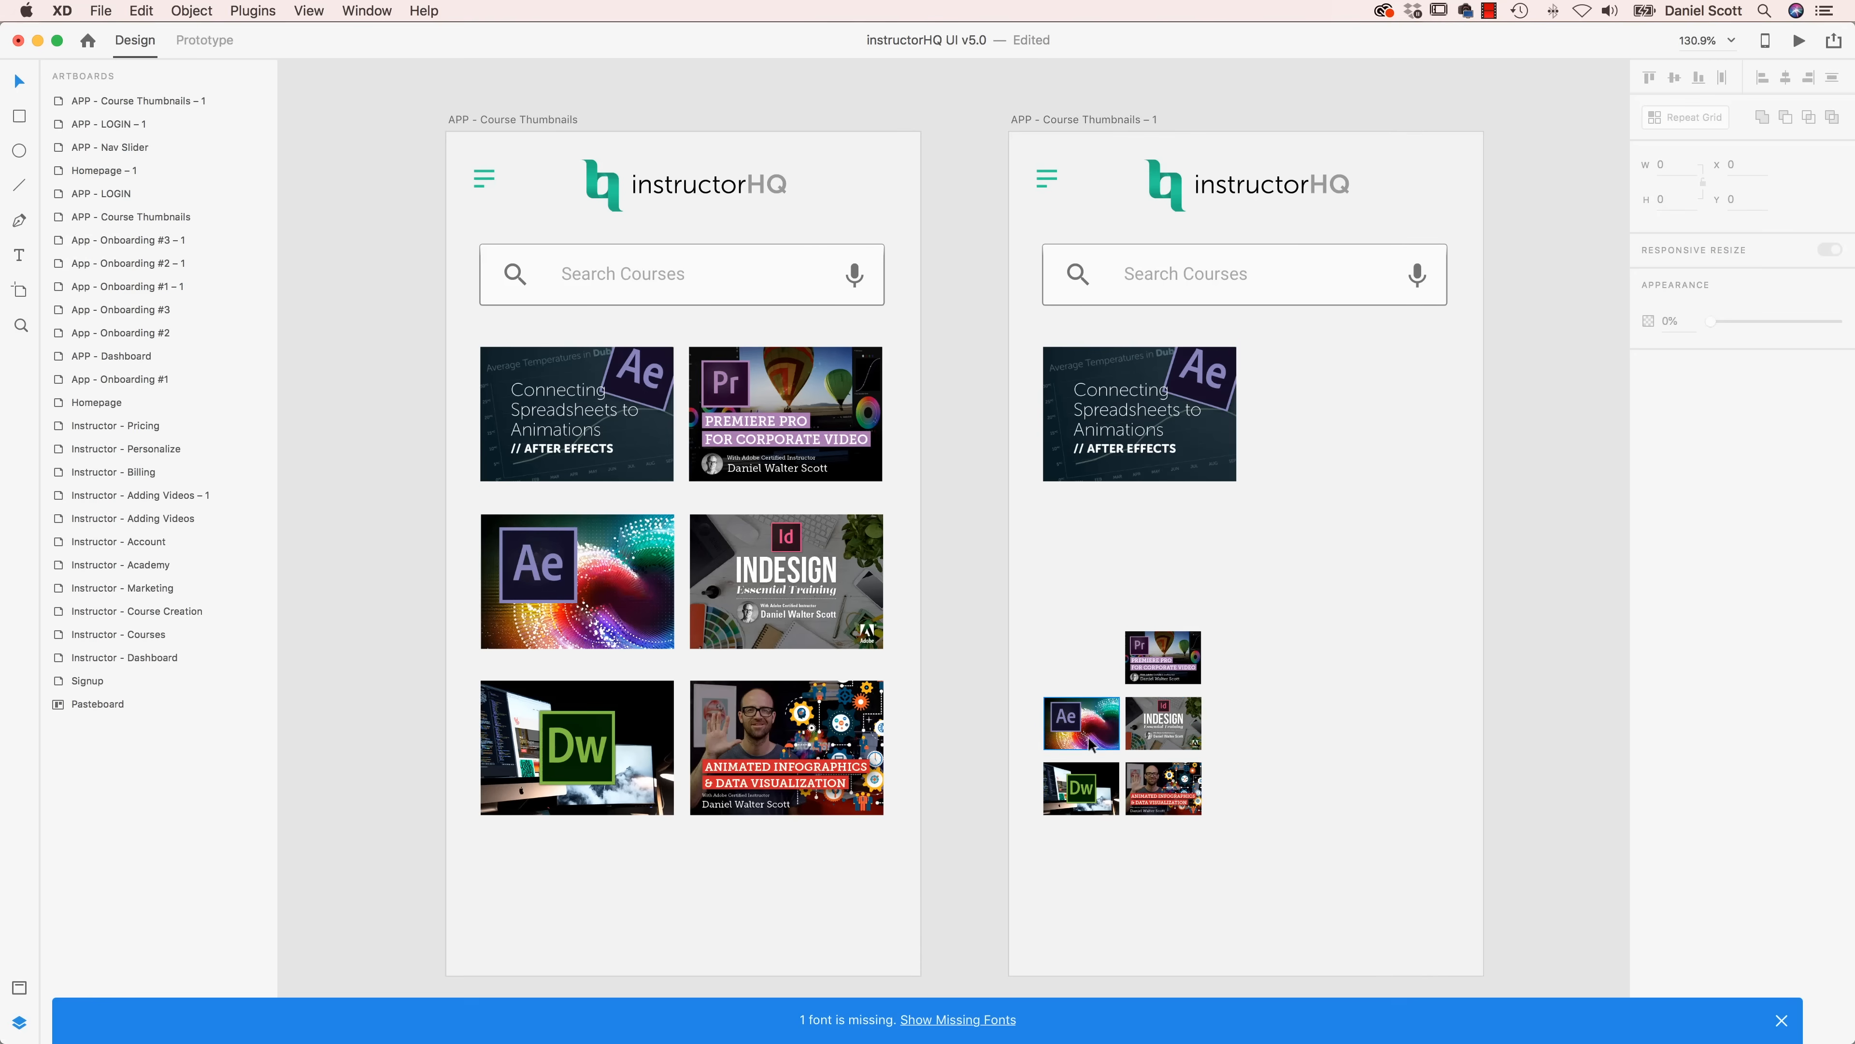
# - Arrange the five small thumbnails in a single row and move the row up beneath the space for the main image
pyautogui.moveTo(1093, 723); pyautogui.dragTo(1258, 790)
pyautogui.click(1191, 728)
pyautogui.moveTo(1205, 726); pyautogui.dragTo(1371, 791)
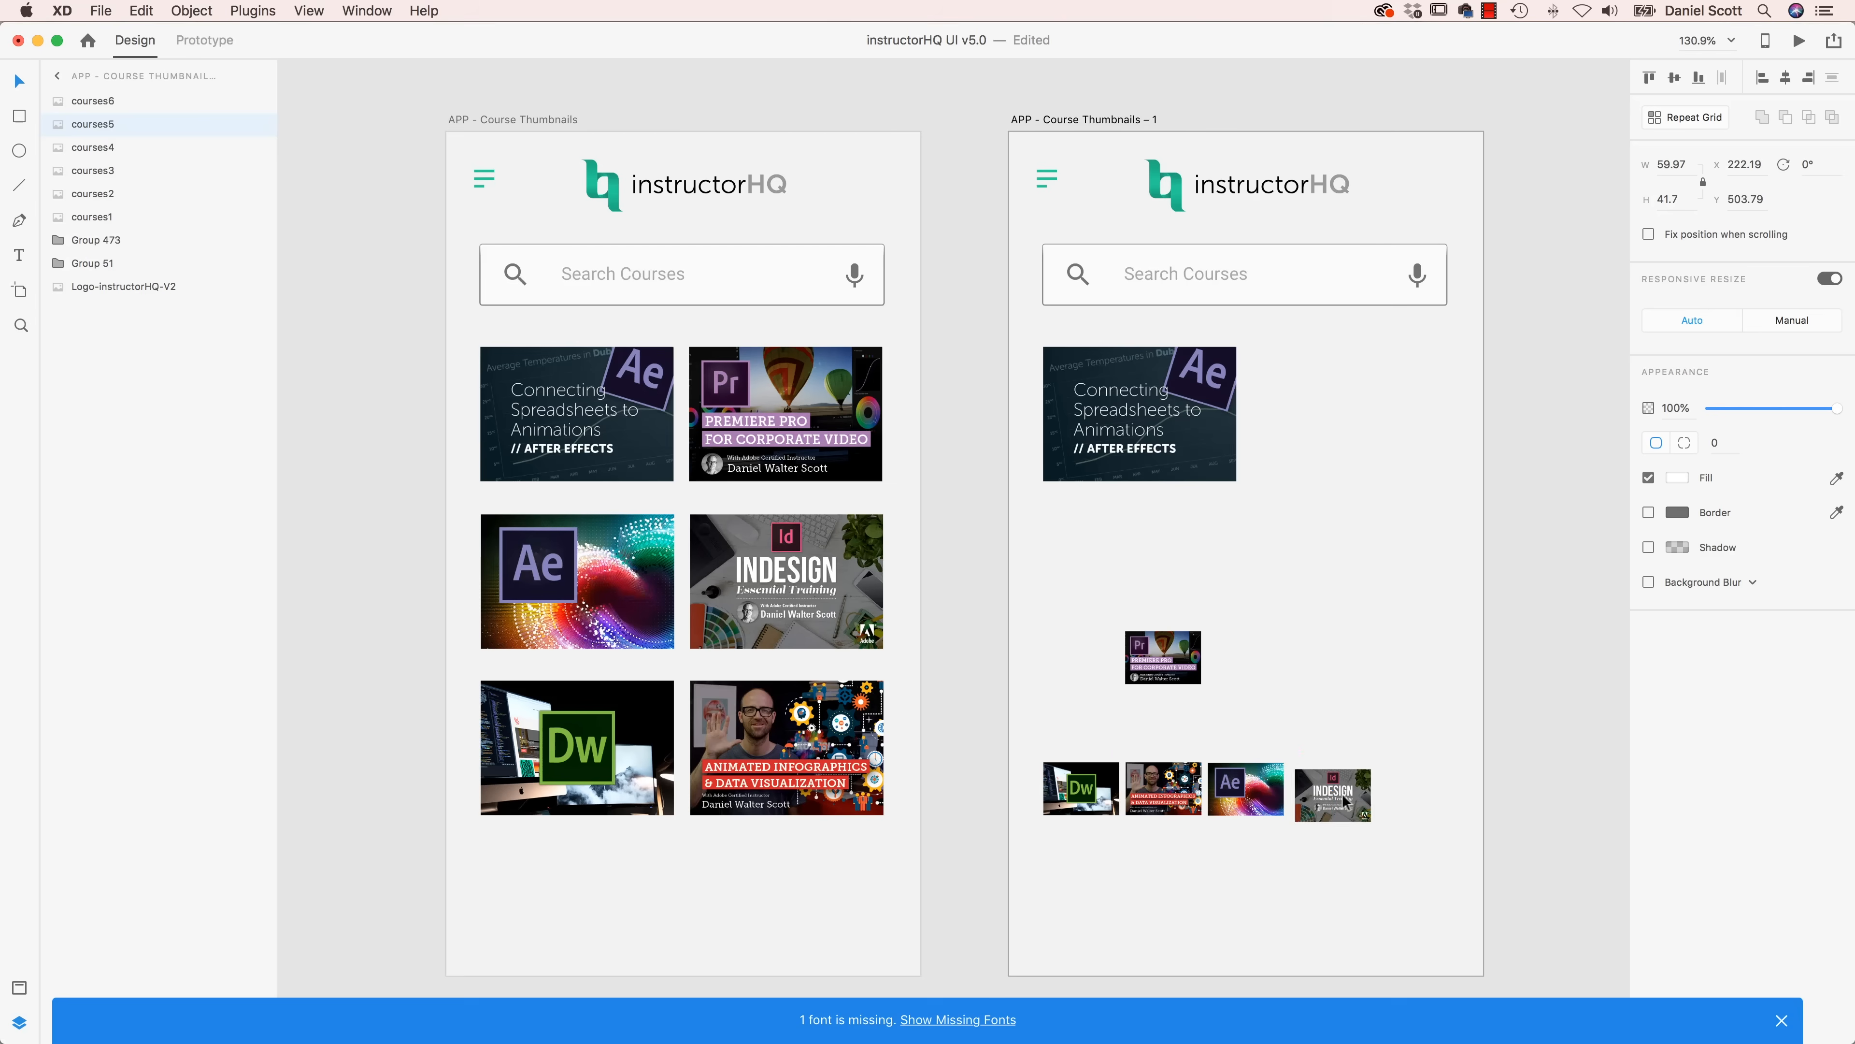
pyautogui.moveTo(1145, 676); pyautogui.dragTo(1391, 798)
pyautogui.click(1487, 758)
pyautogui.moveTo(1487, 758); pyautogui.dragTo(1103, 711)
# - Enlarge the Connecting Spreadsheets to Animations image proportionally to about 320 × 222, filling the space above the thumbnail row
pyautogui.click(1187, 466)
pyautogui.moveTo(1236, 482); pyautogui.dragTo(1449, 686)
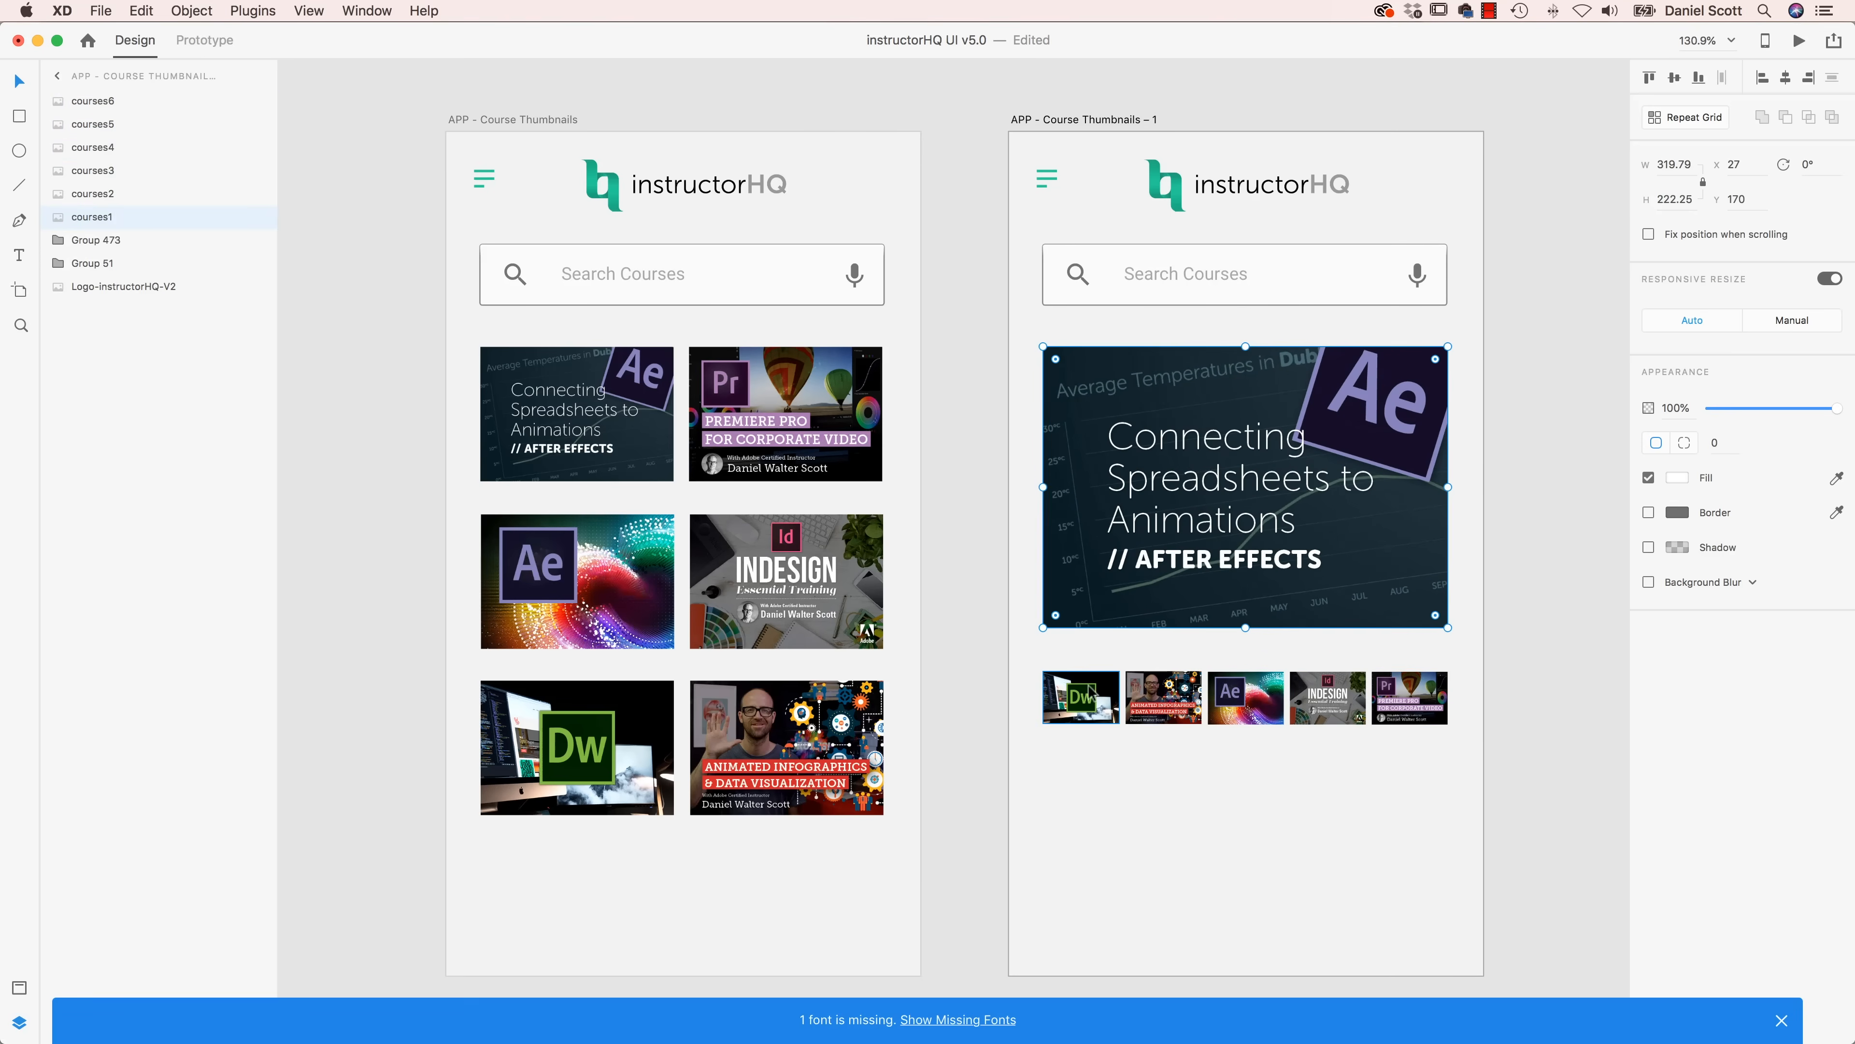
pyautogui.click(999, 638)
# - In prototype mode, link the Connecting Spreadsheets thumbnail on APP - Course Thumbnails to APP - Course Thumbnails – 1 with a tap-triggered Auto-Animate
pyautogui.hotkey('ctrl', 'Tab')
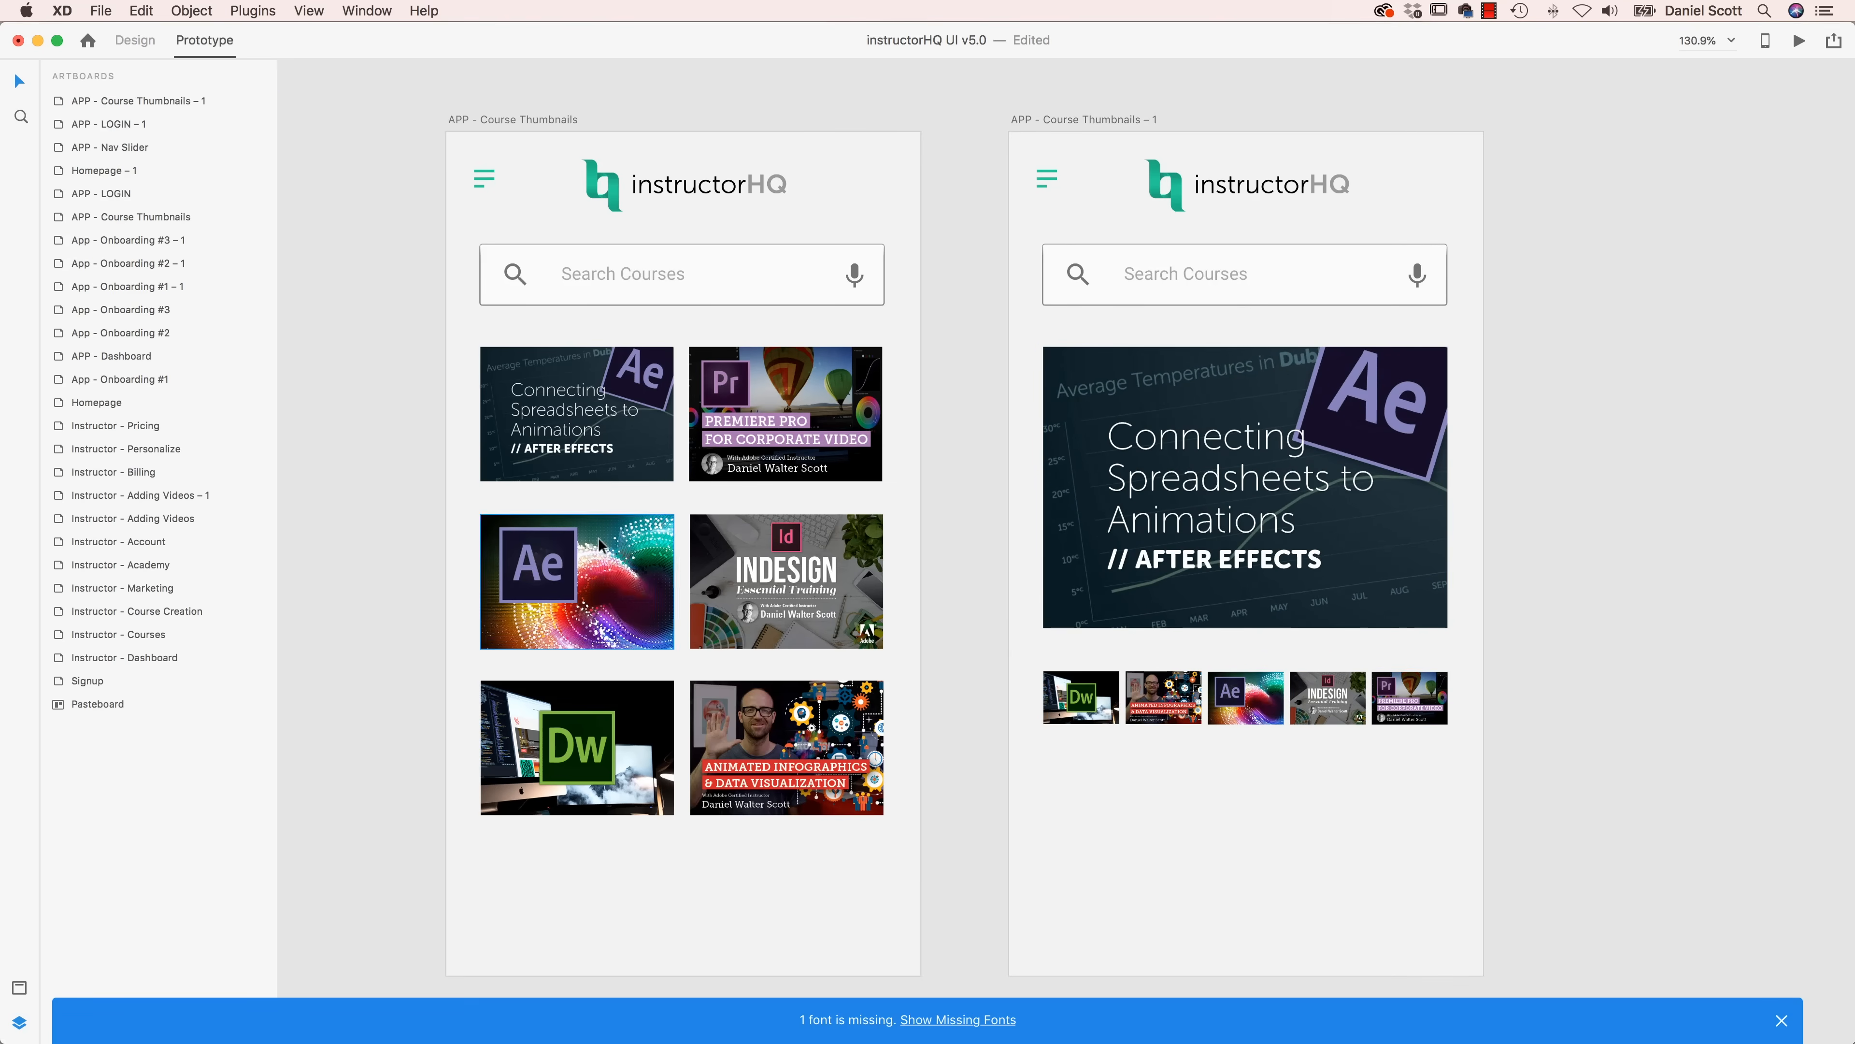
pyautogui.click(661, 421)
pyautogui.moveTo(683, 420); pyautogui.dragTo(993, 740)
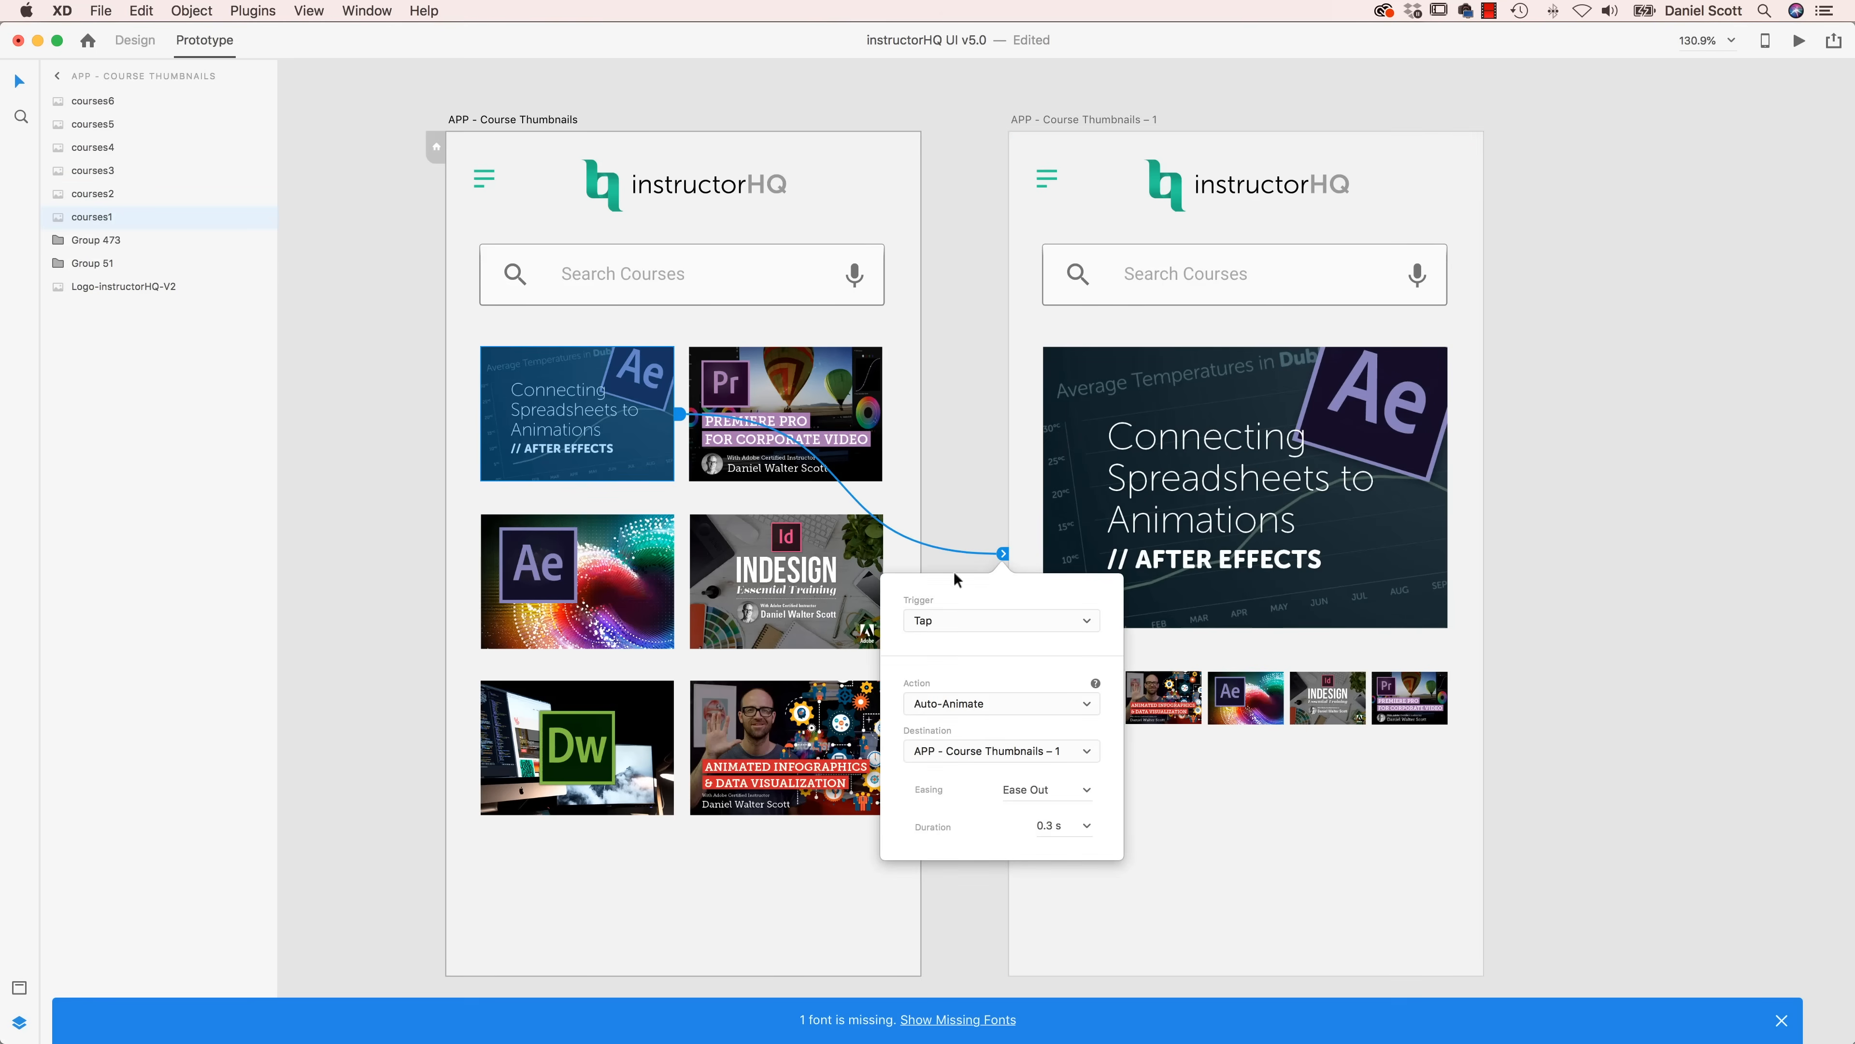
# - Preview the transition from the thumbnail grid to the enlarged course image, closing the preview when done
pyautogui.press('super+Return')
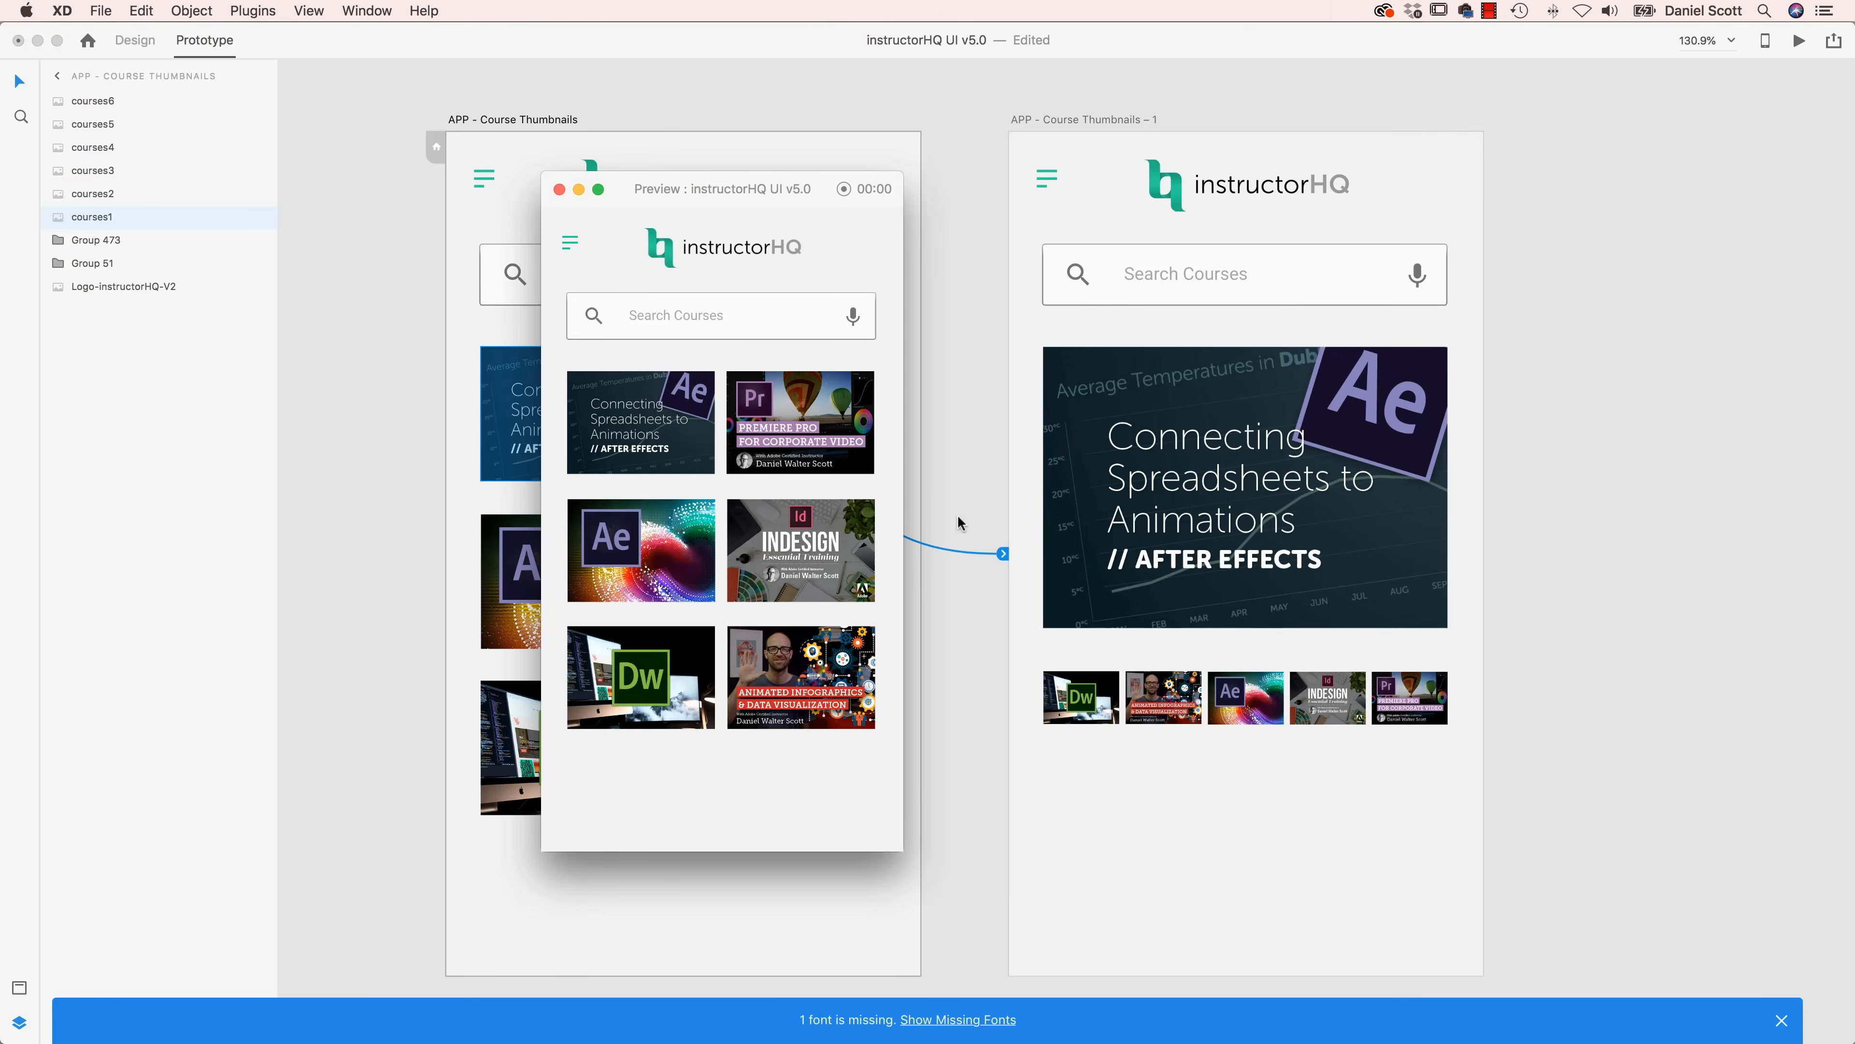
pyautogui.click(702, 437)
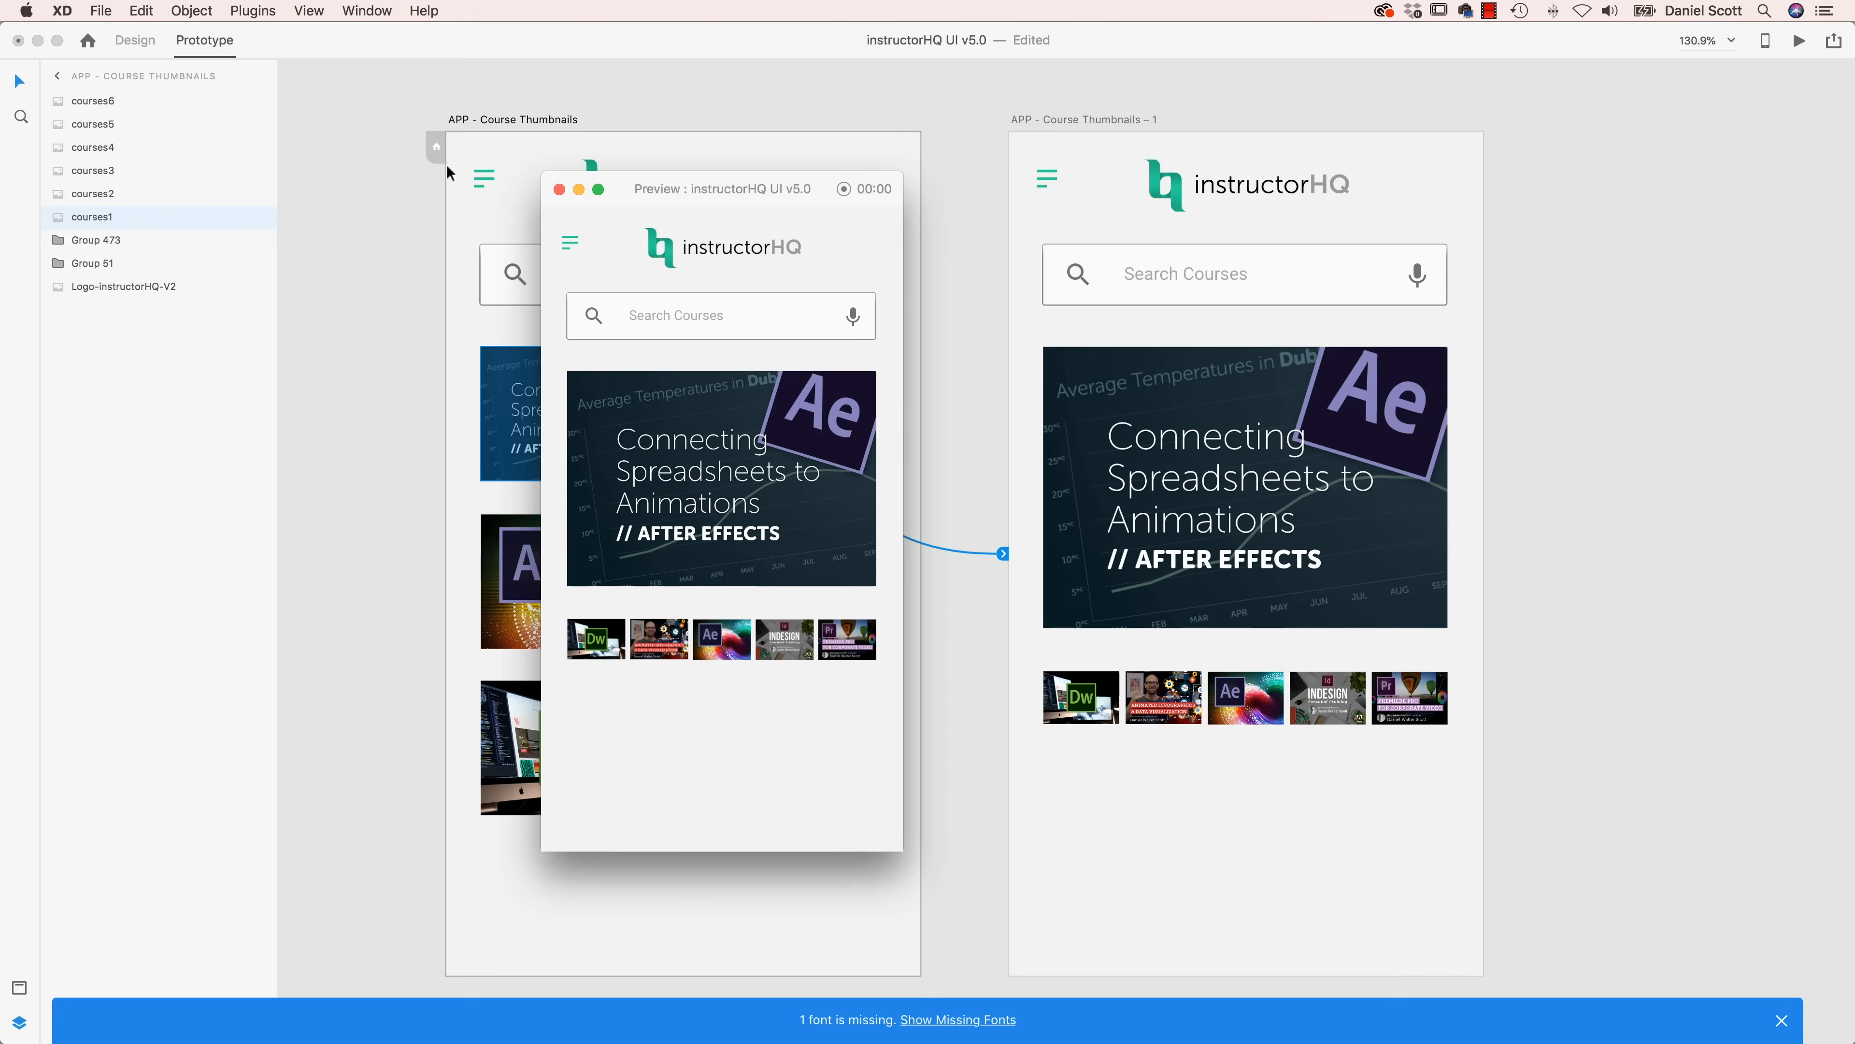
pyautogui.click(559, 189)
# - Duplicate the APP - Course Thumbnails – 1 artboard
pyautogui.moveTo(1224, 150); pyautogui.dragTo(1052, 137)
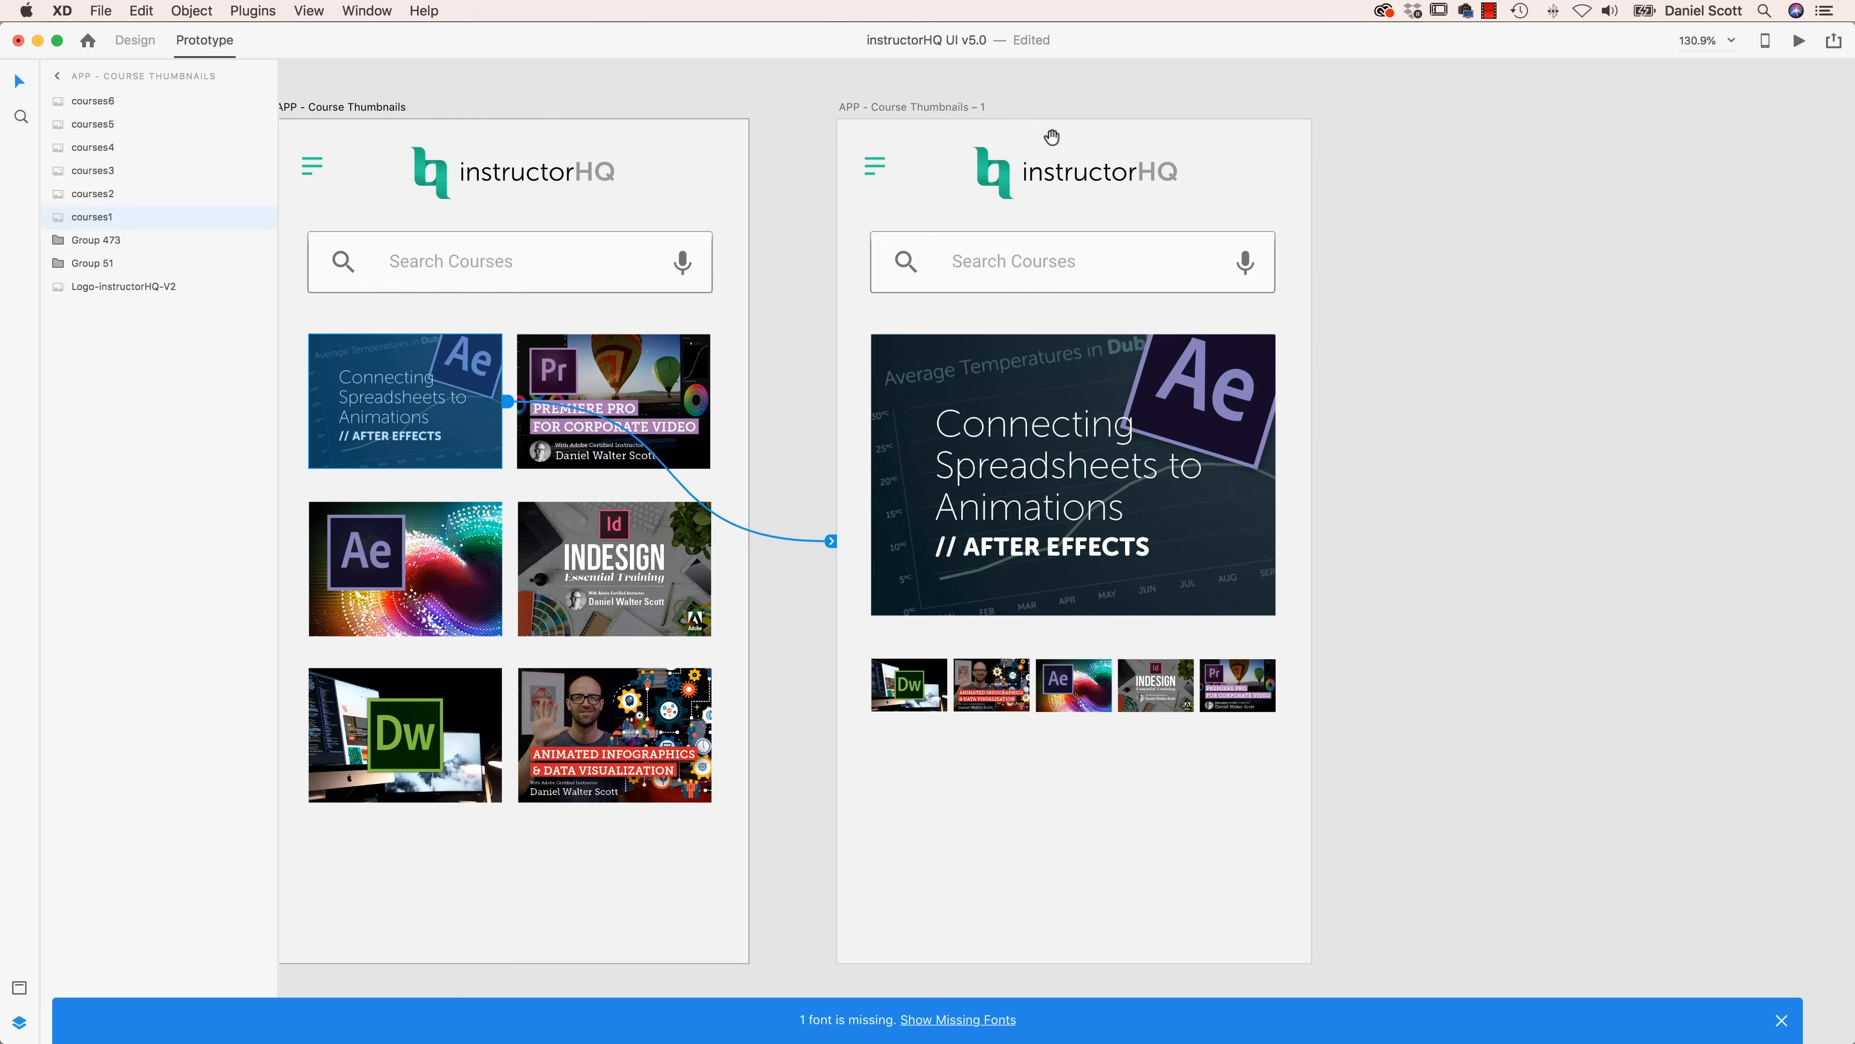
pyautogui.click(975, 107)
pyautogui.press('super+d')
pyautogui.hscroll(8, 756, 786)
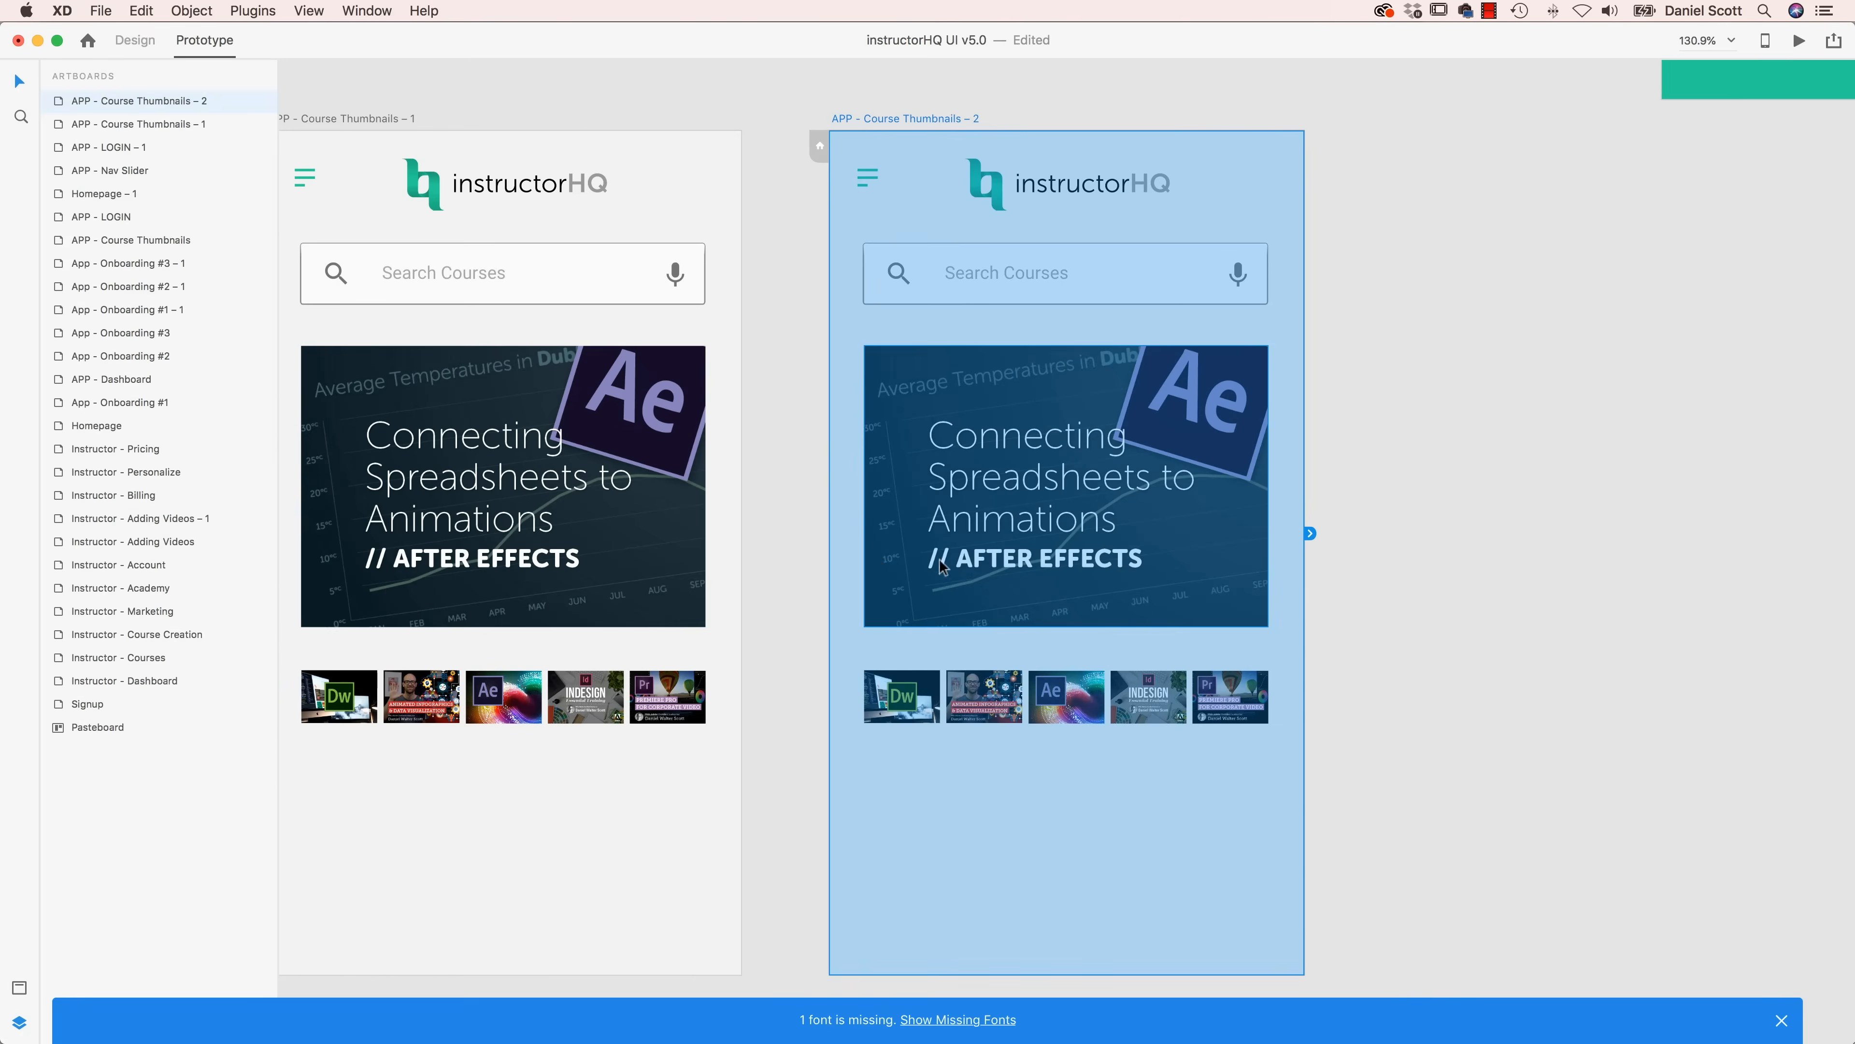
pyautogui.click(756, 785)
# - Link the small Dreamweaver thumbnail on APP - Course Thumbnails – 1 to the APP - Course Thumbnails – 2 artboard
pyautogui.click(374, 696)
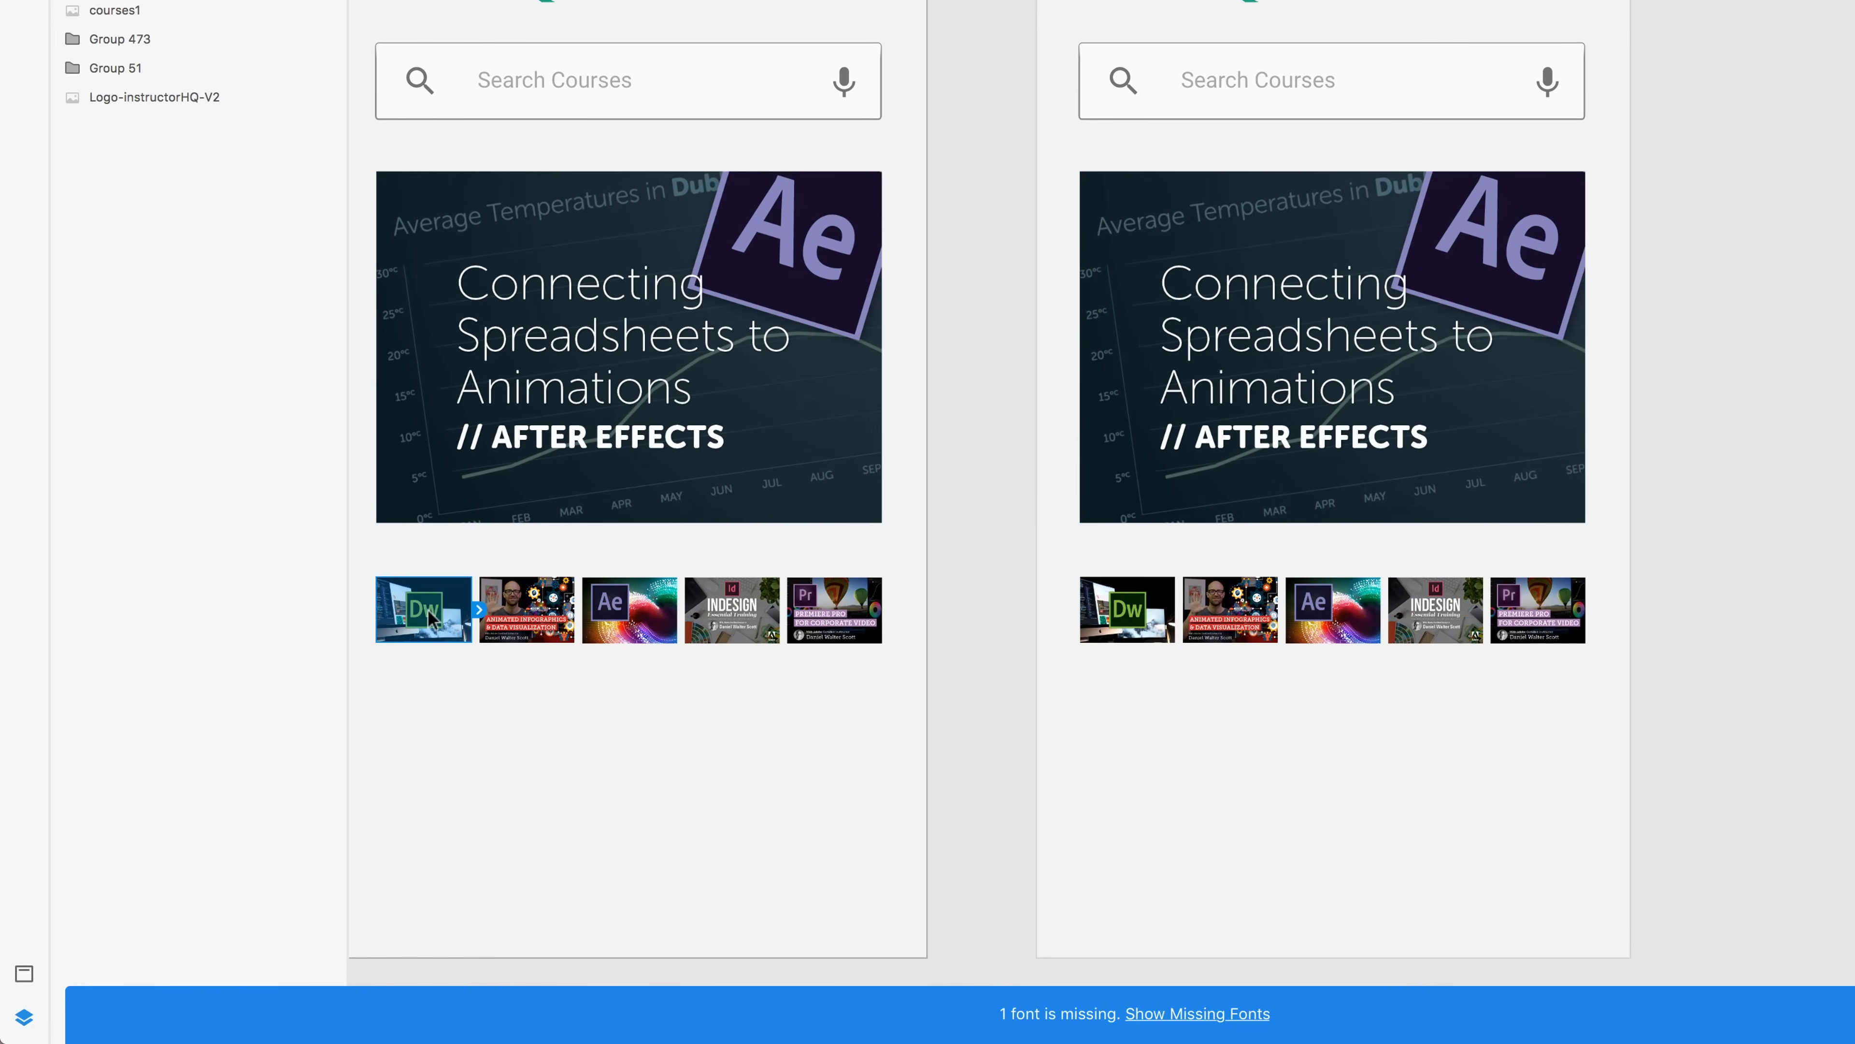
pyautogui.moveTo(480, 610); pyautogui.dragTo(1036, 628)
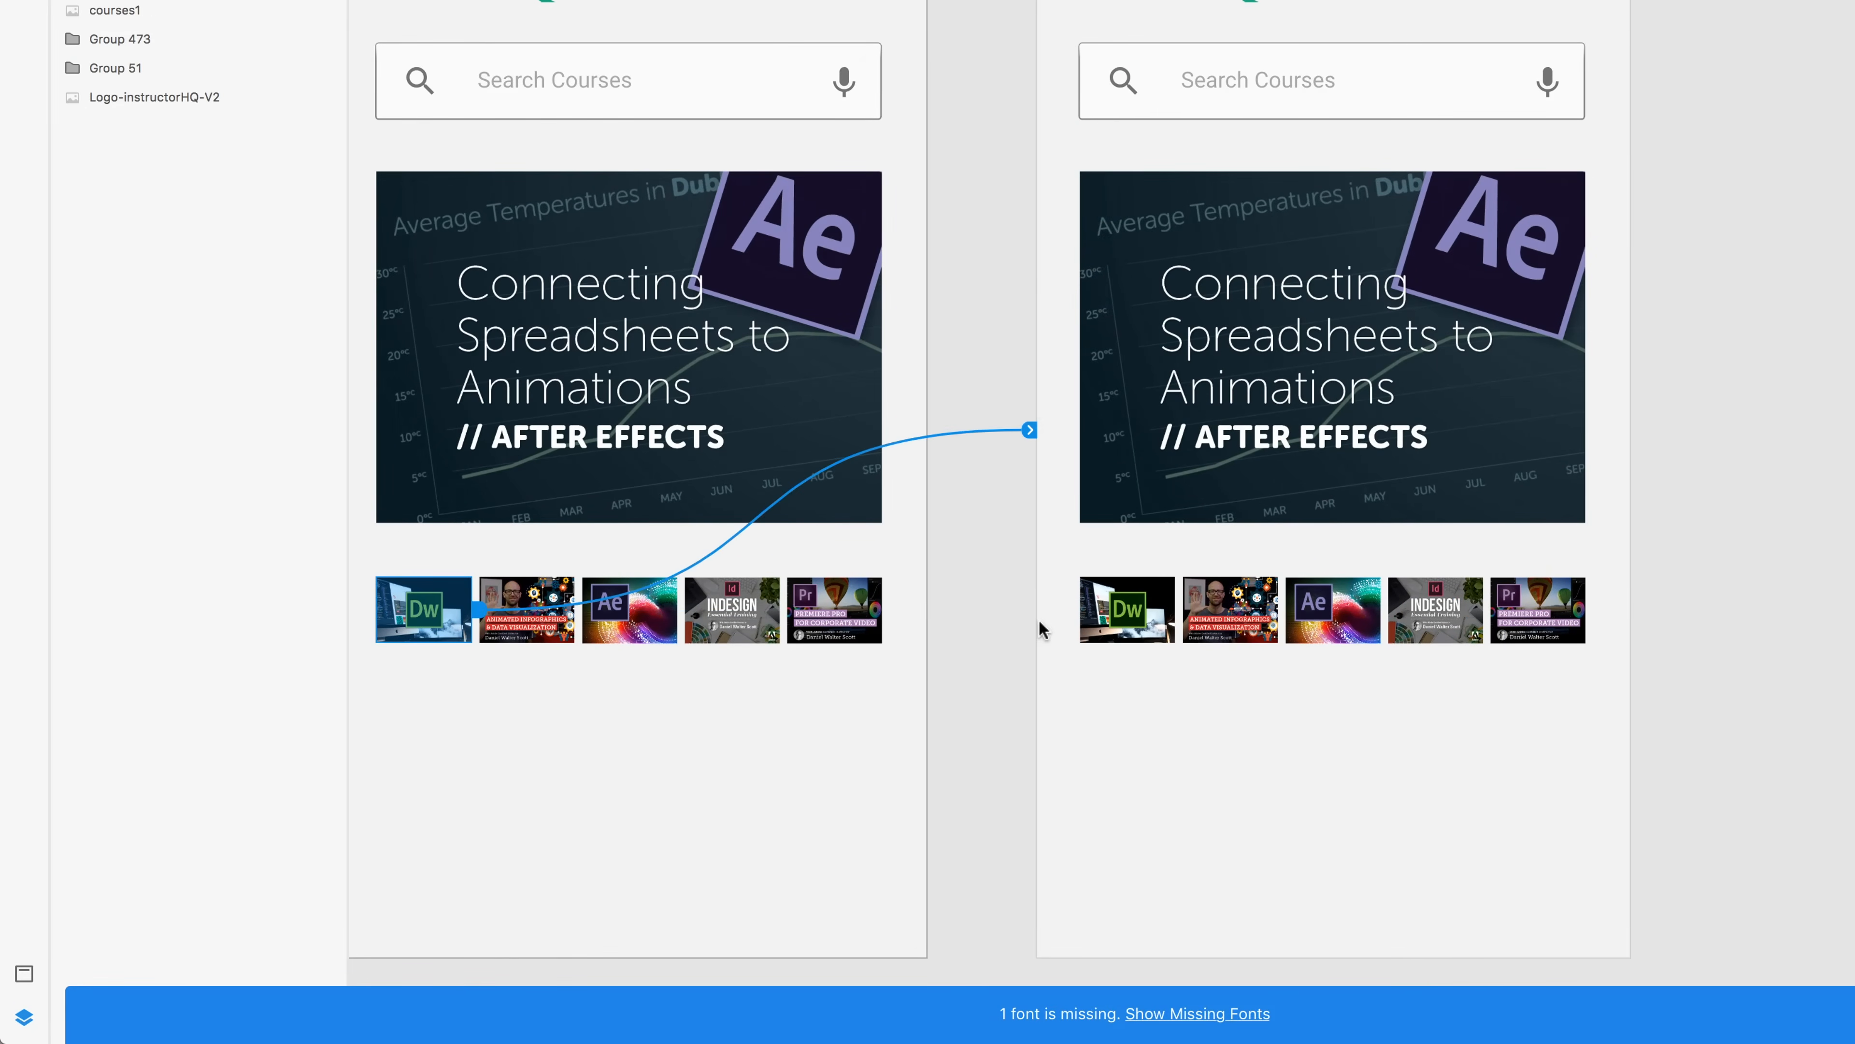
pyautogui.click(990, 551)
# - Swap the images on APP - Course Thumbnails – 2 in design mode, enlarging Dreamweaver to the main area and shrinking Connecting Spreadsheets into the first thumbnail slot
pyautogui.click(1125, 618)
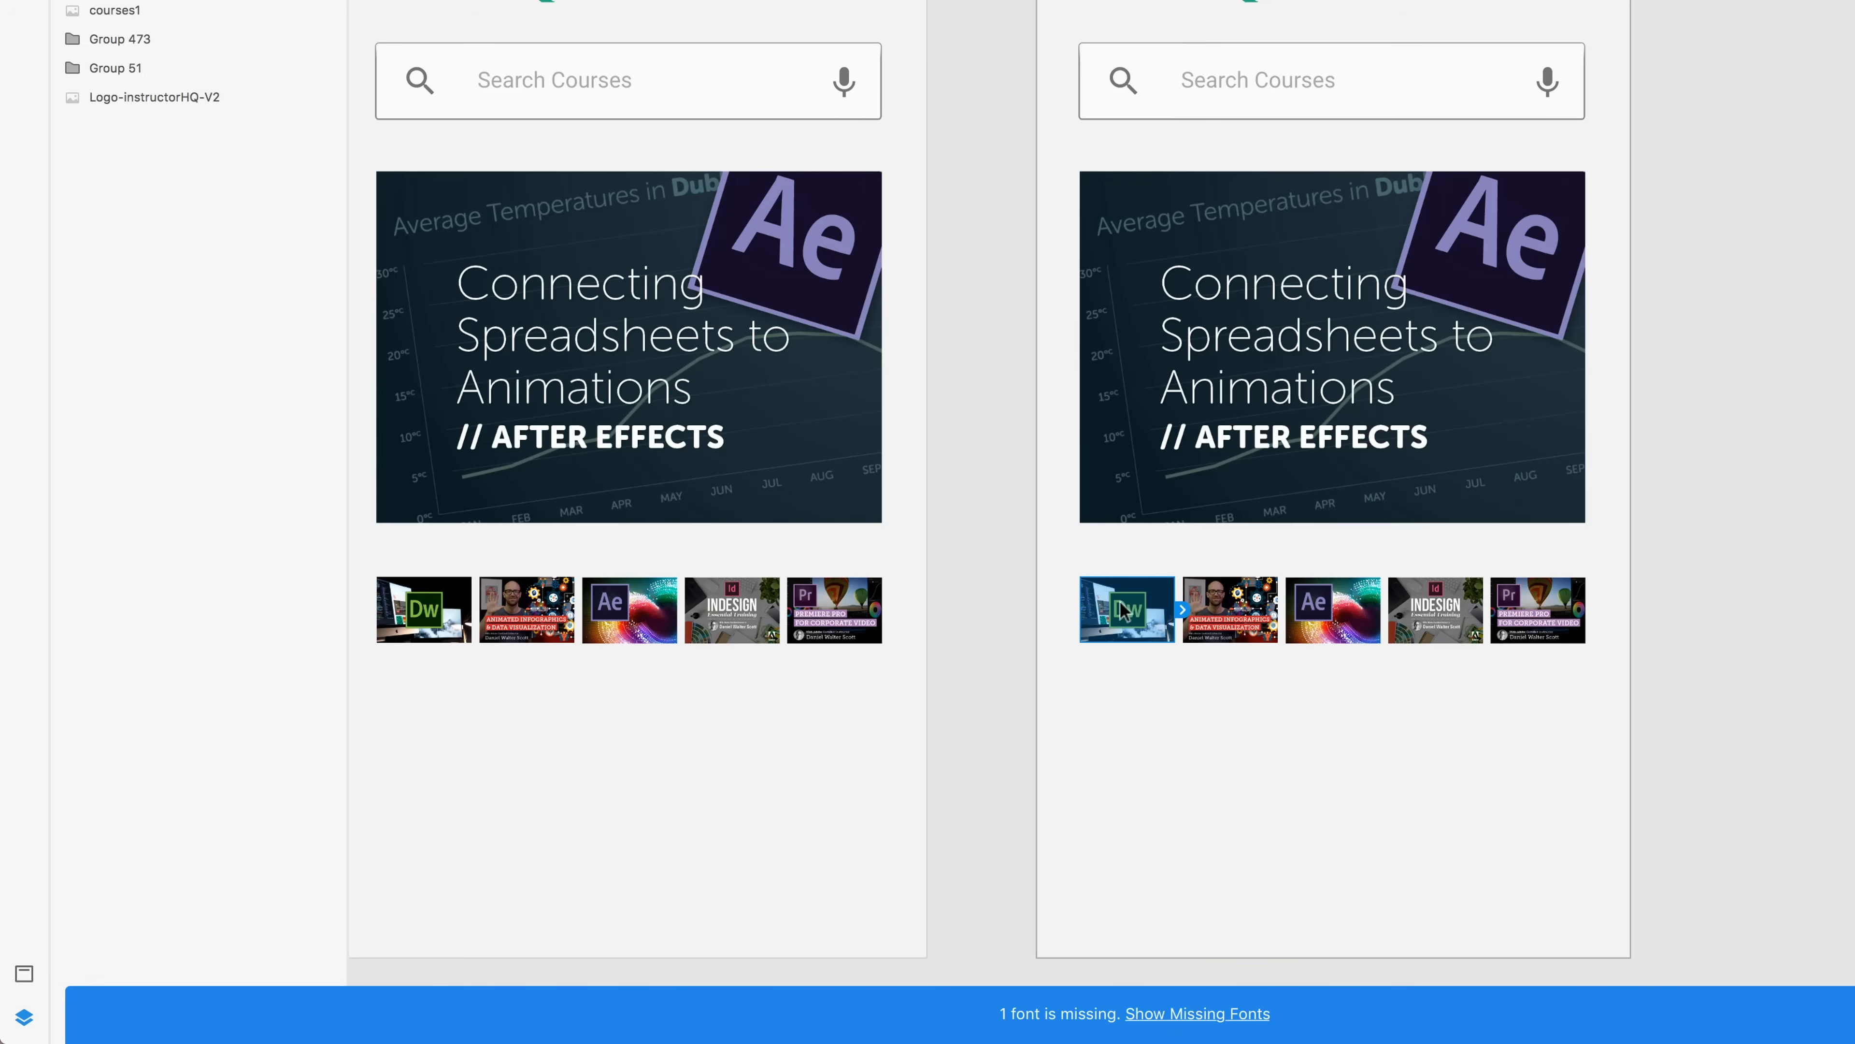
pyautogui.moveTo(1100, 625); pyautogui.dragTo(1584, 522)
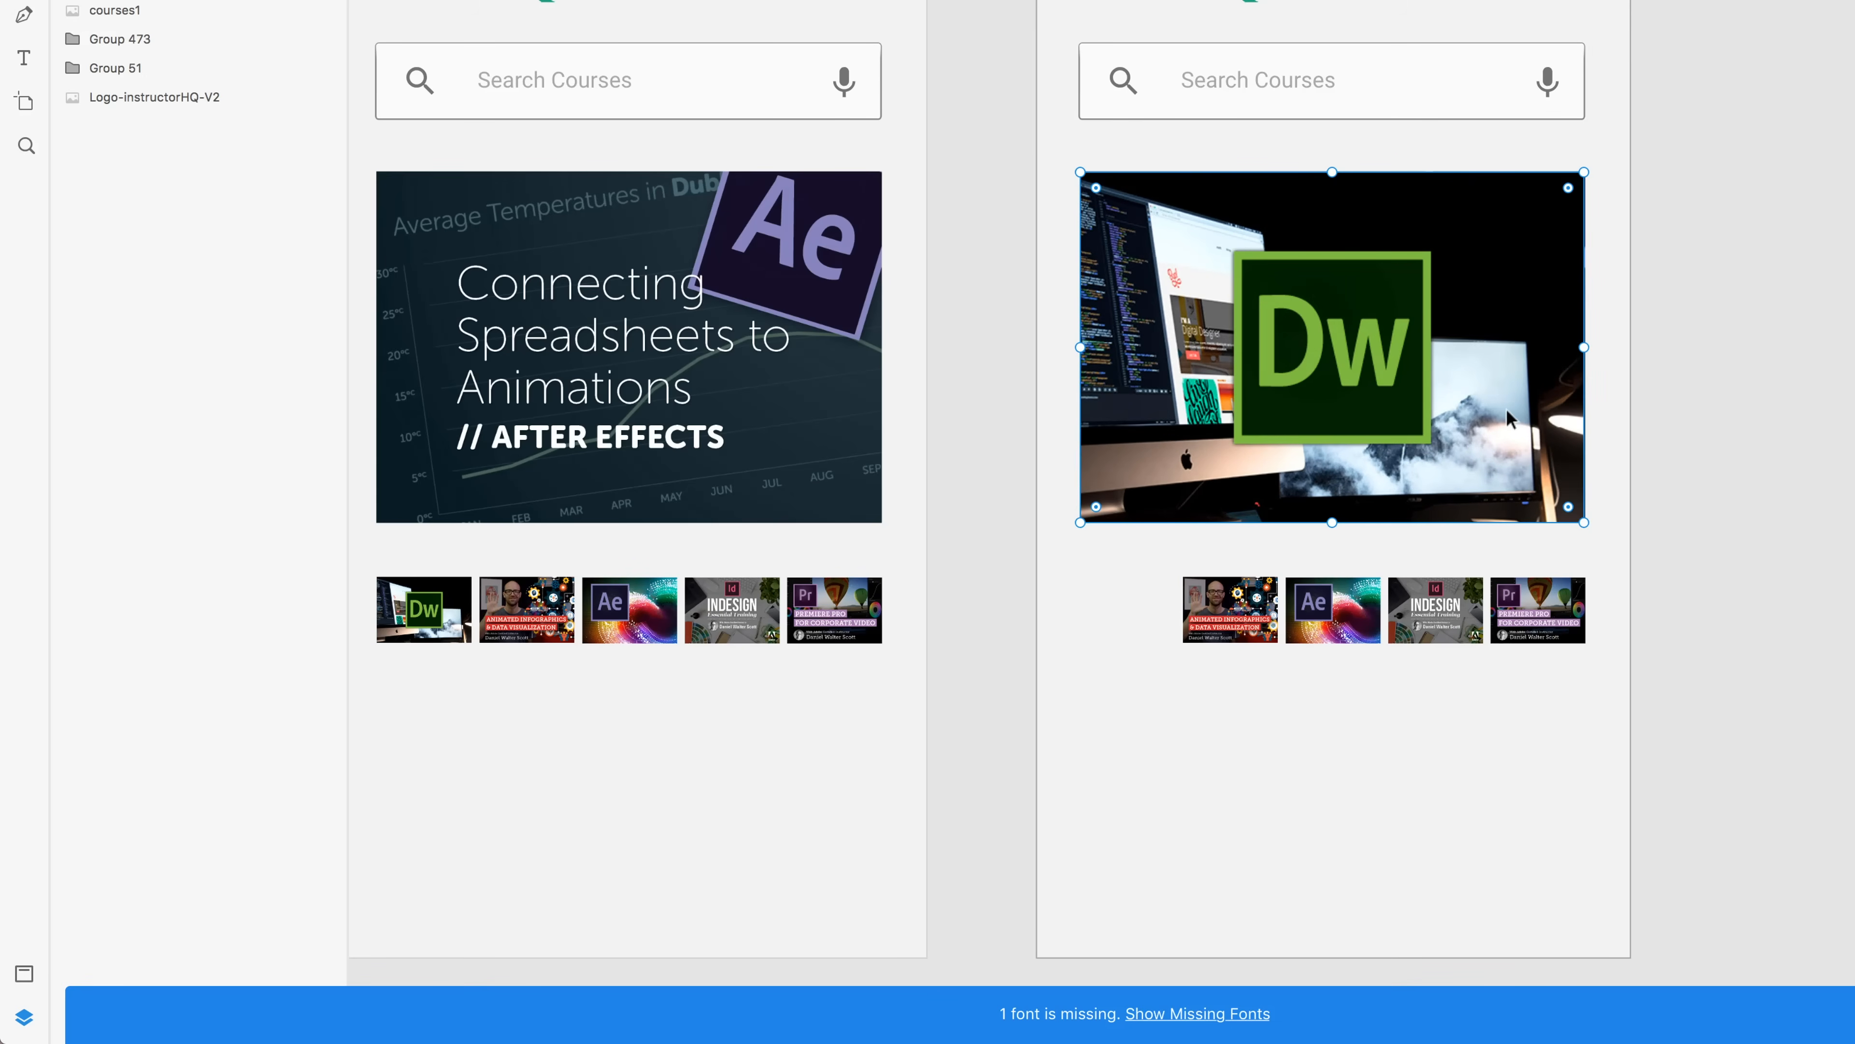
pyautogui.press('super+v')
pyautogui.moveTo(1495, 261); pyautogui.dragTo(1504, 399)
pyautogui.moveTo(1590, 294); pyautogui.dragTo(1160, 538)
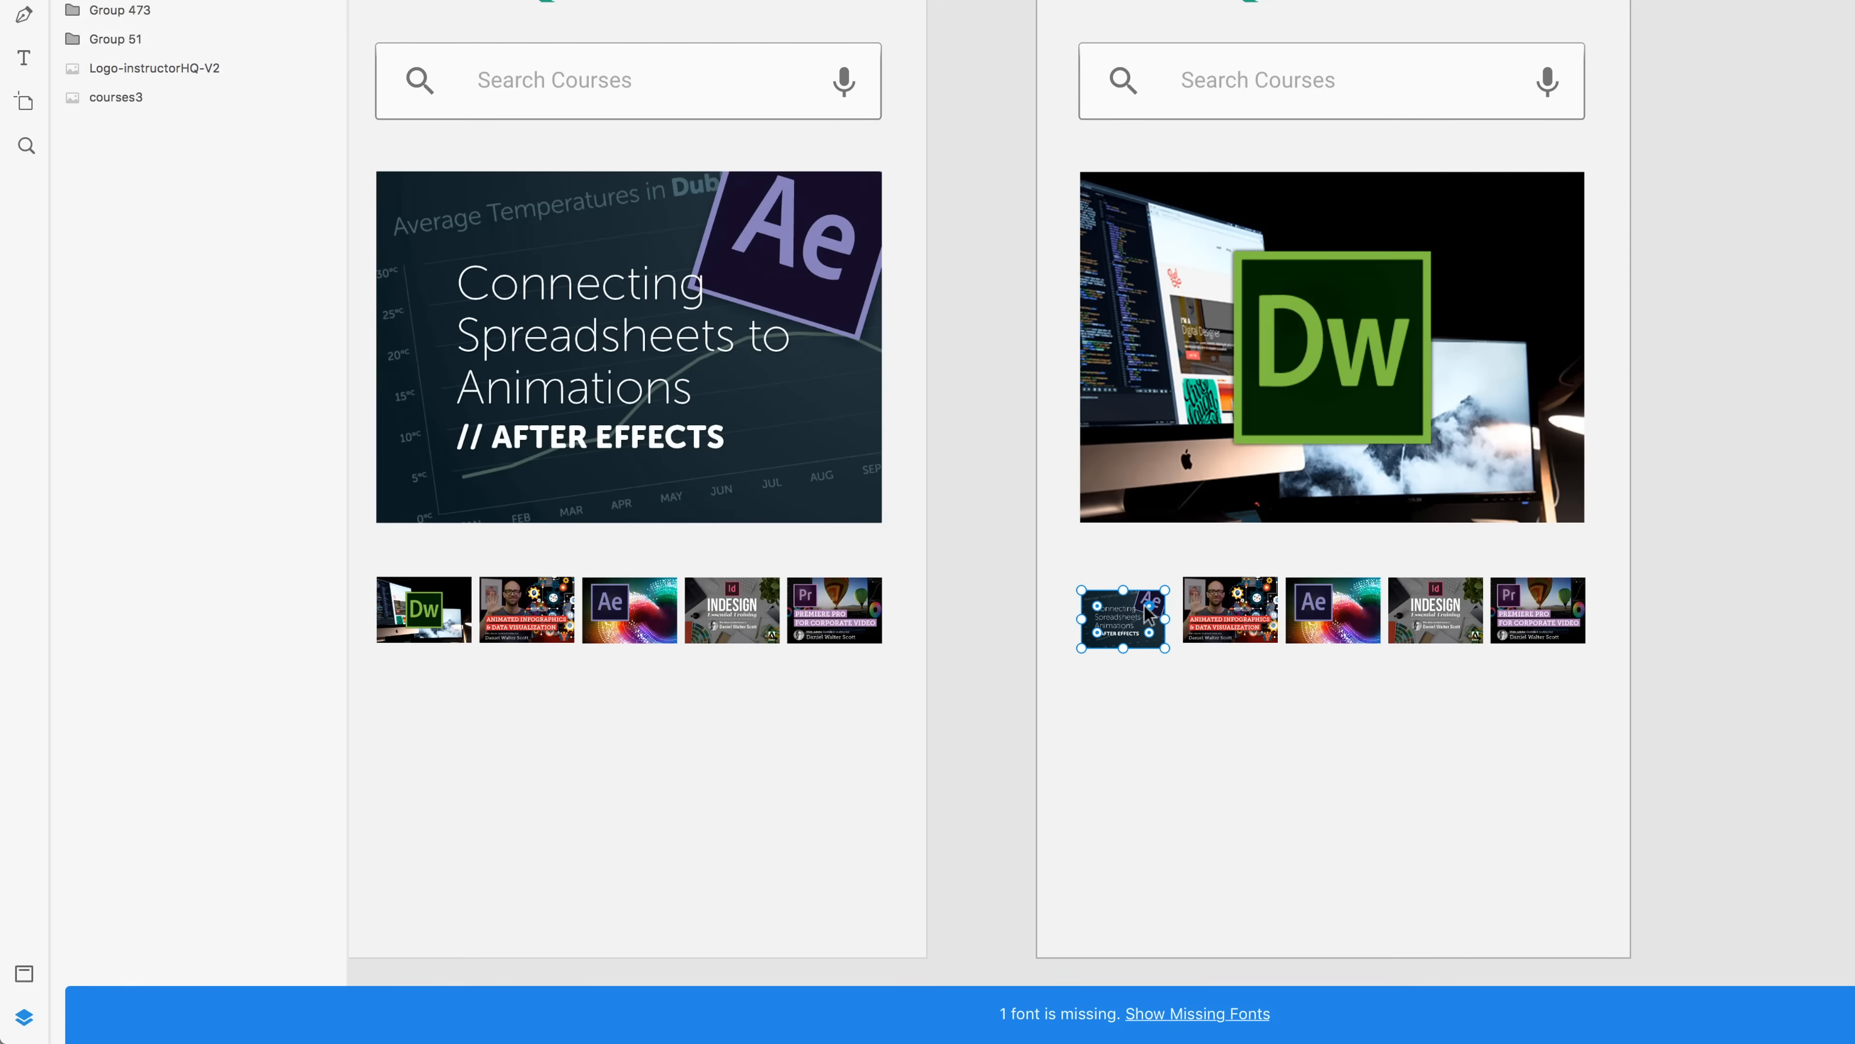
pyautogui.moveTo(1118, 611); pyautogui.dragTo(1175, 649)
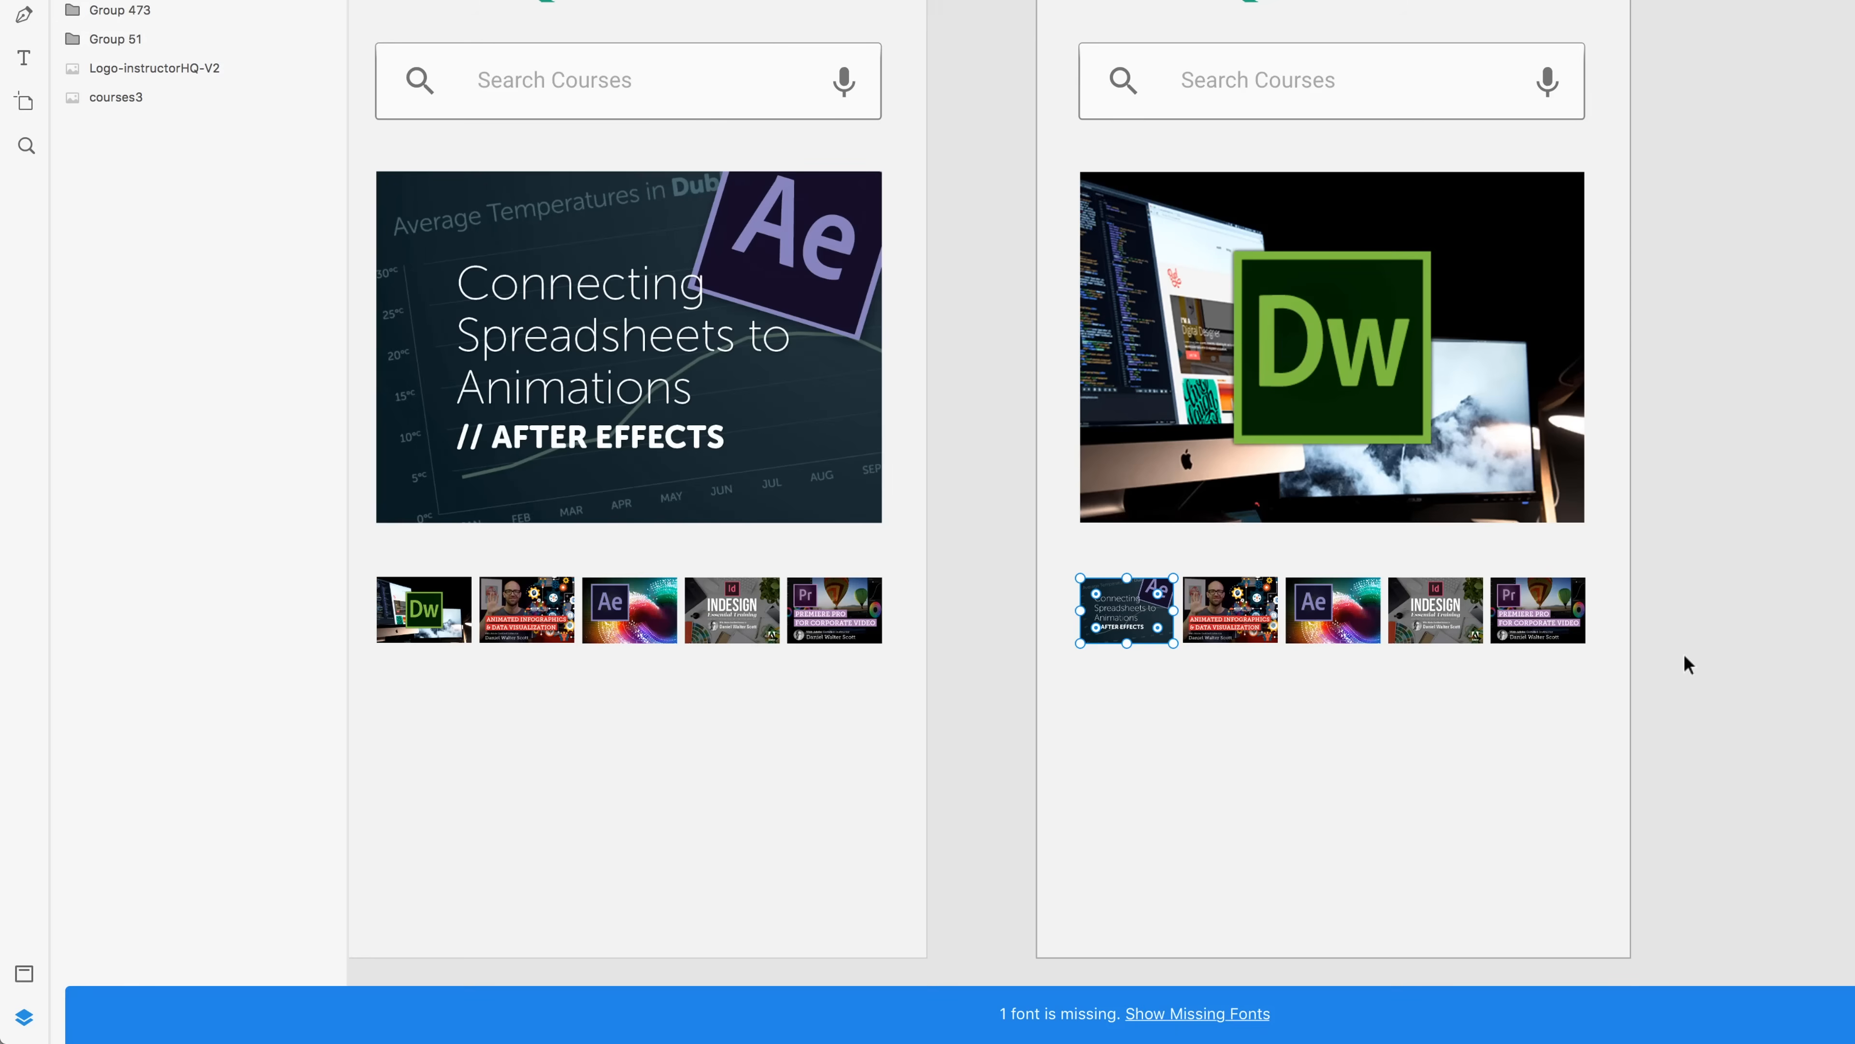
pyautogui.click(1728, 650)
# - In prototype mode, link the small Connecting Spreadsheets thumbnail back to APP - Course Thumbnails – 1 with a tap-triggered Auto-Animate
pyautogui.click(1124, 620)
pyautogui.hotkey('ctrl', 'Tab')
pyautogui.moveTo(1174, 610); pyautogui.dragTo(818, 512)
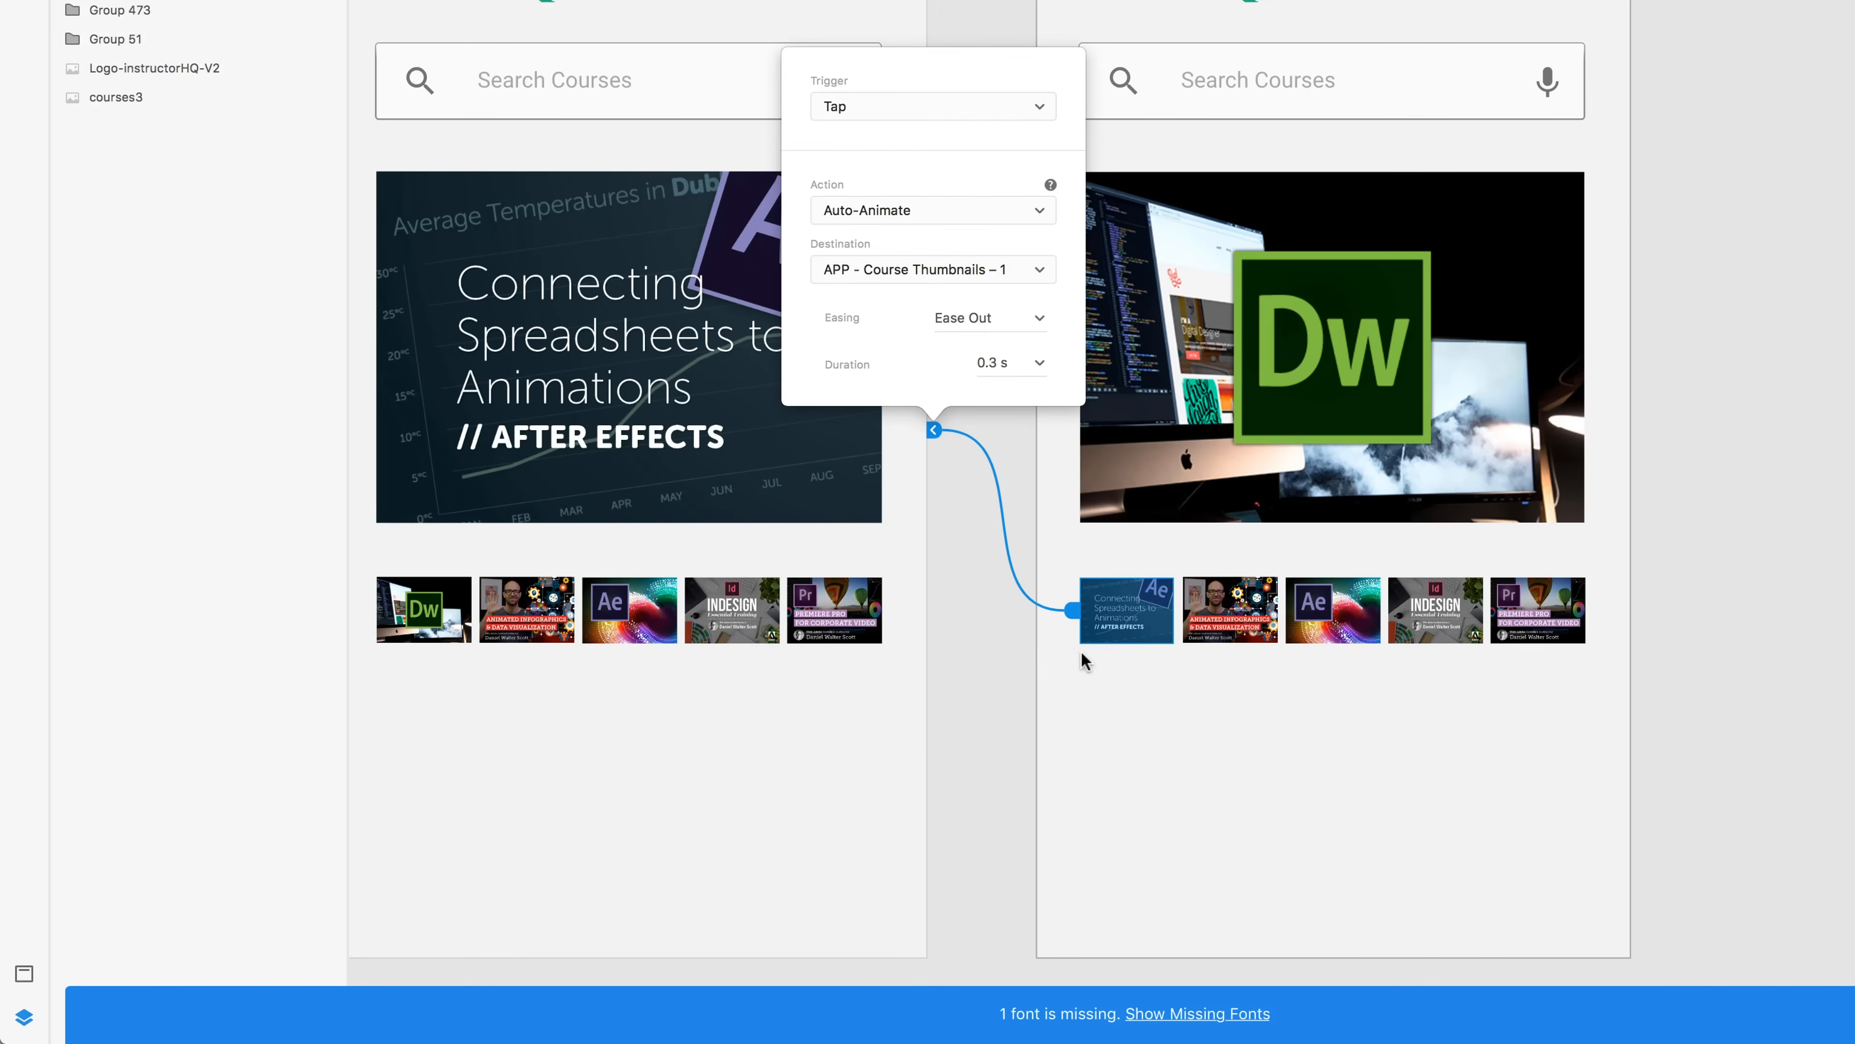
# - Preview the swap between the Dreamweaver and Connecting Spreadsheets images in both directions, closing the preview when done
pyautogui.press('super+Return')
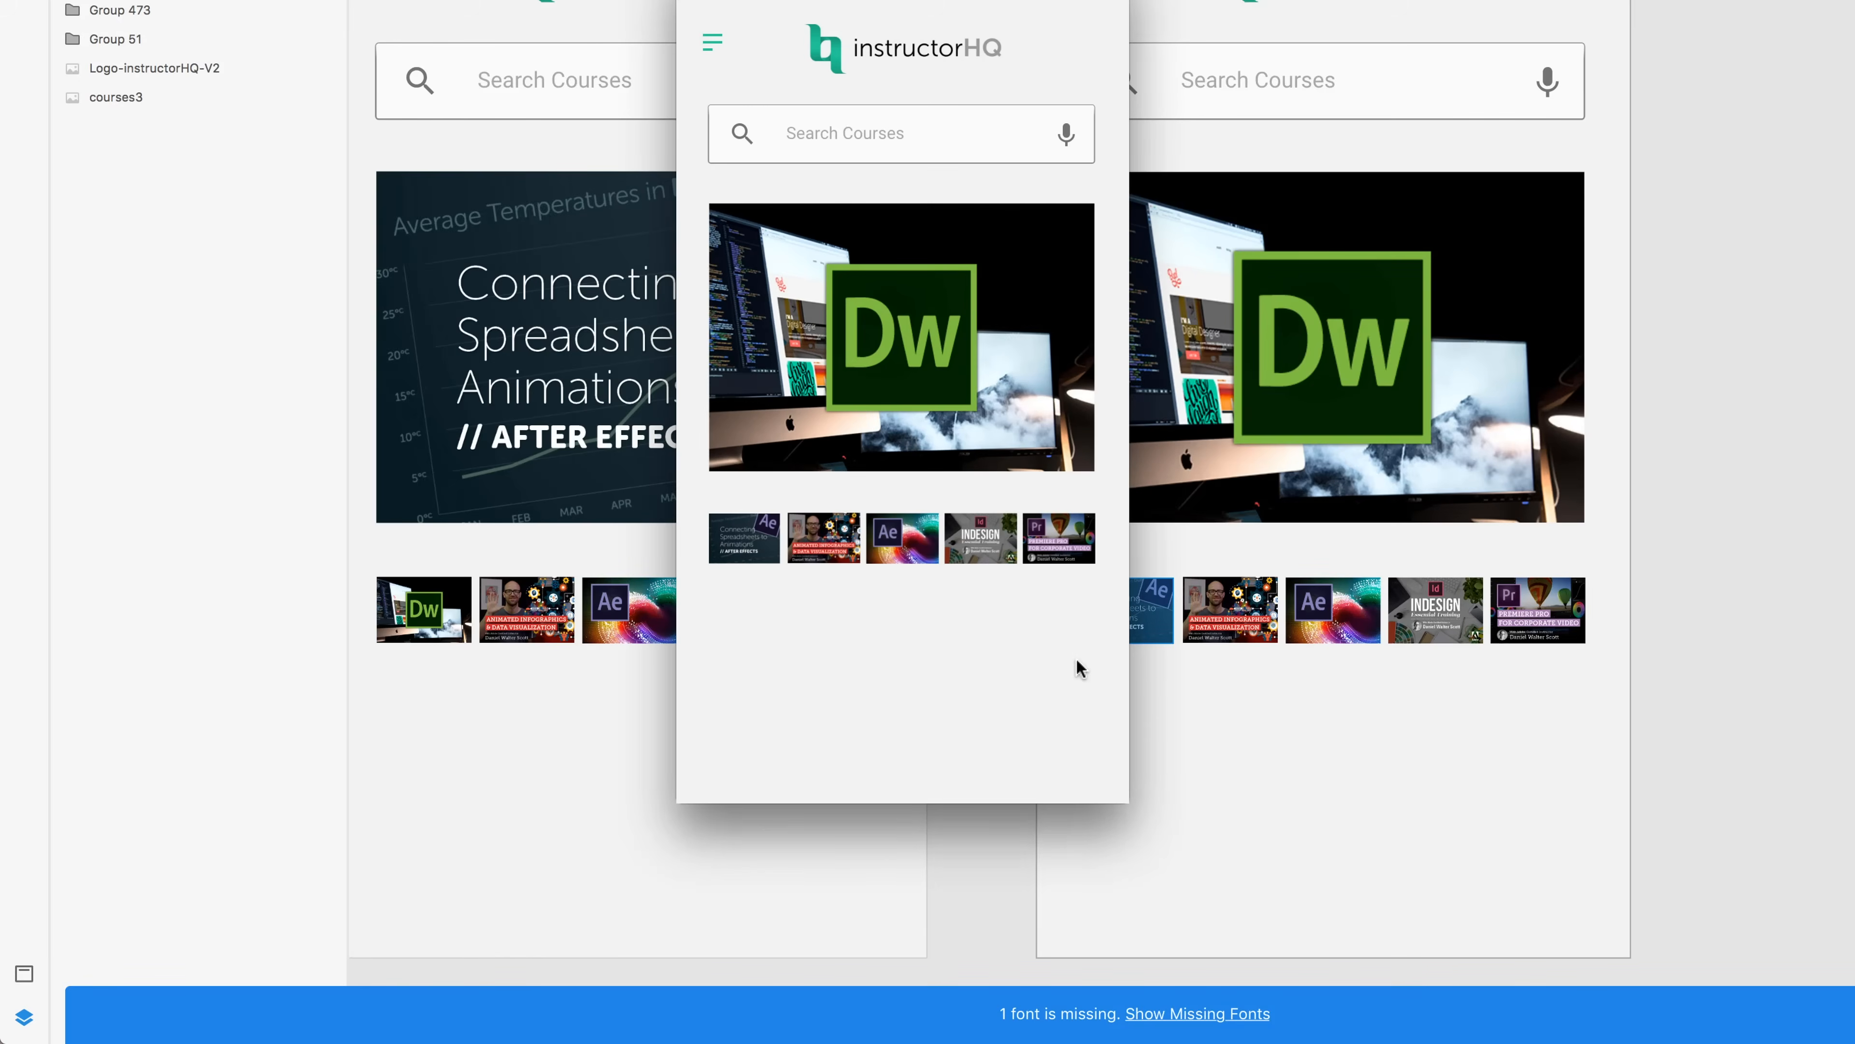
pyautogui.click(756, 545)
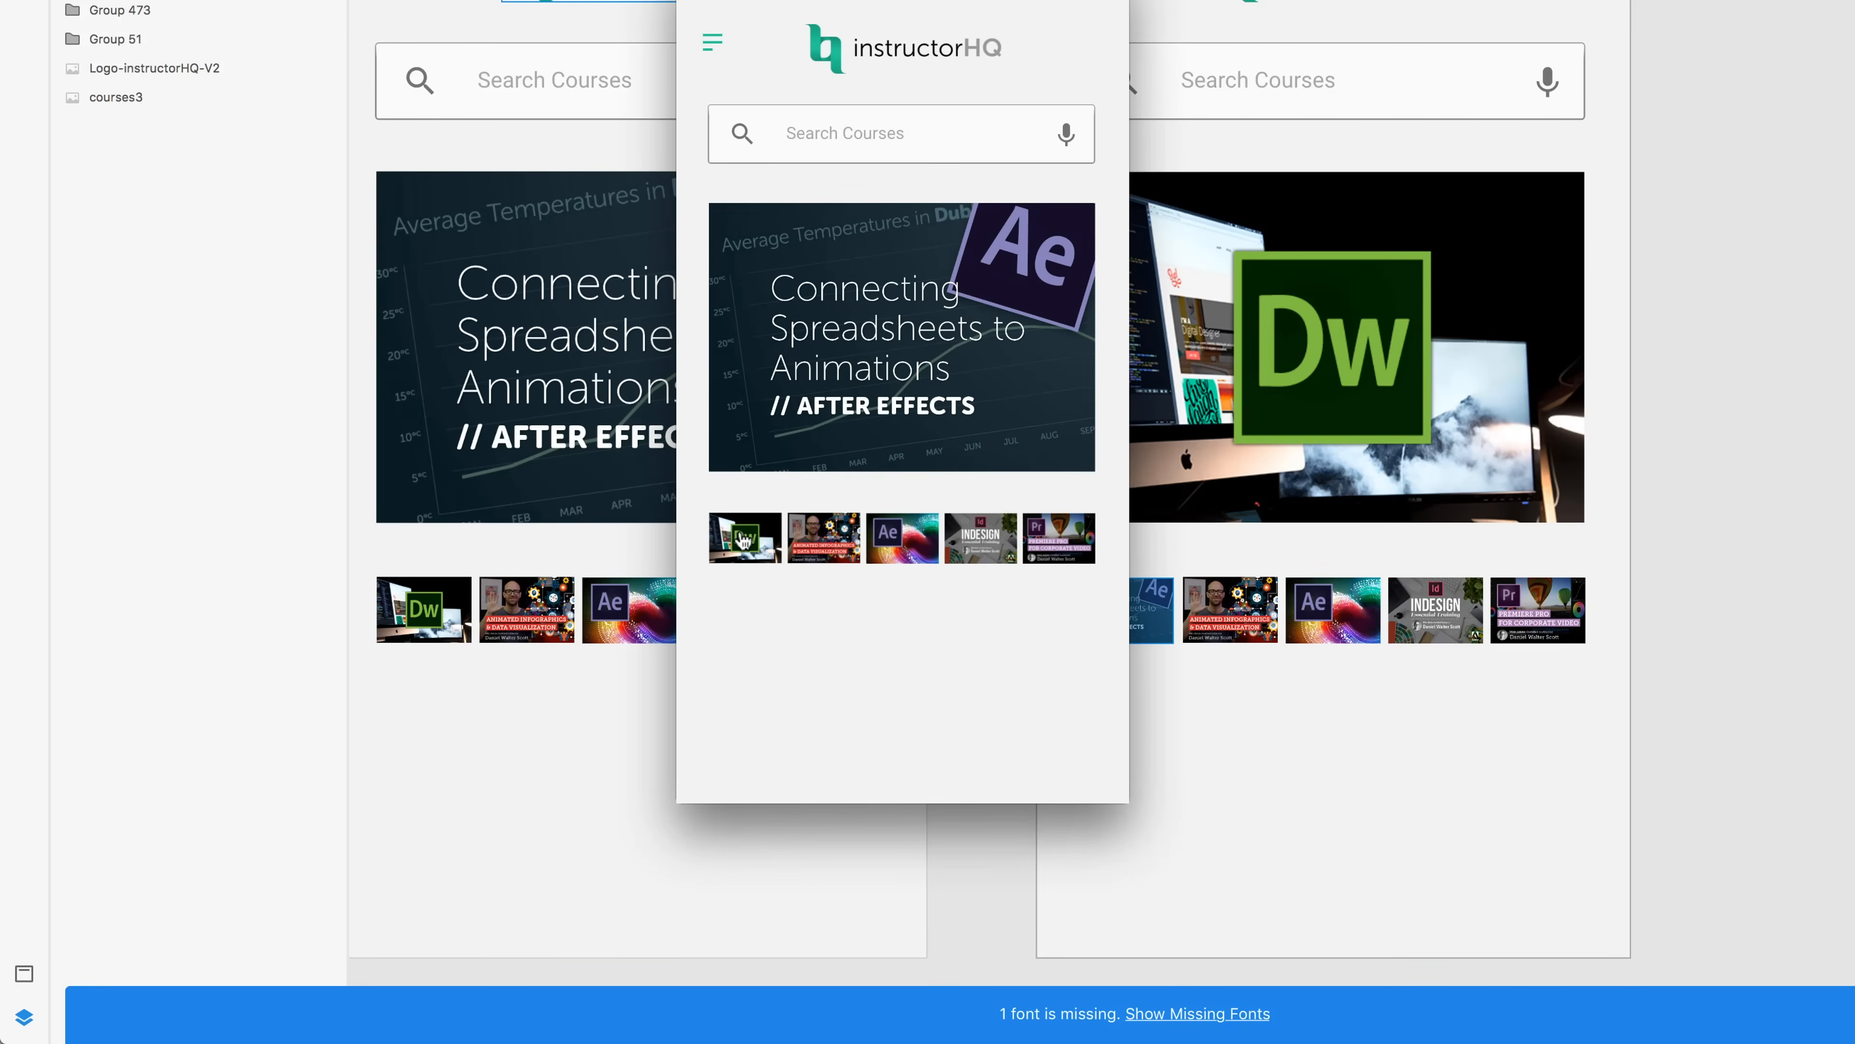
pyautogui.click(762, 548)
pyautogui.click(691, 3)
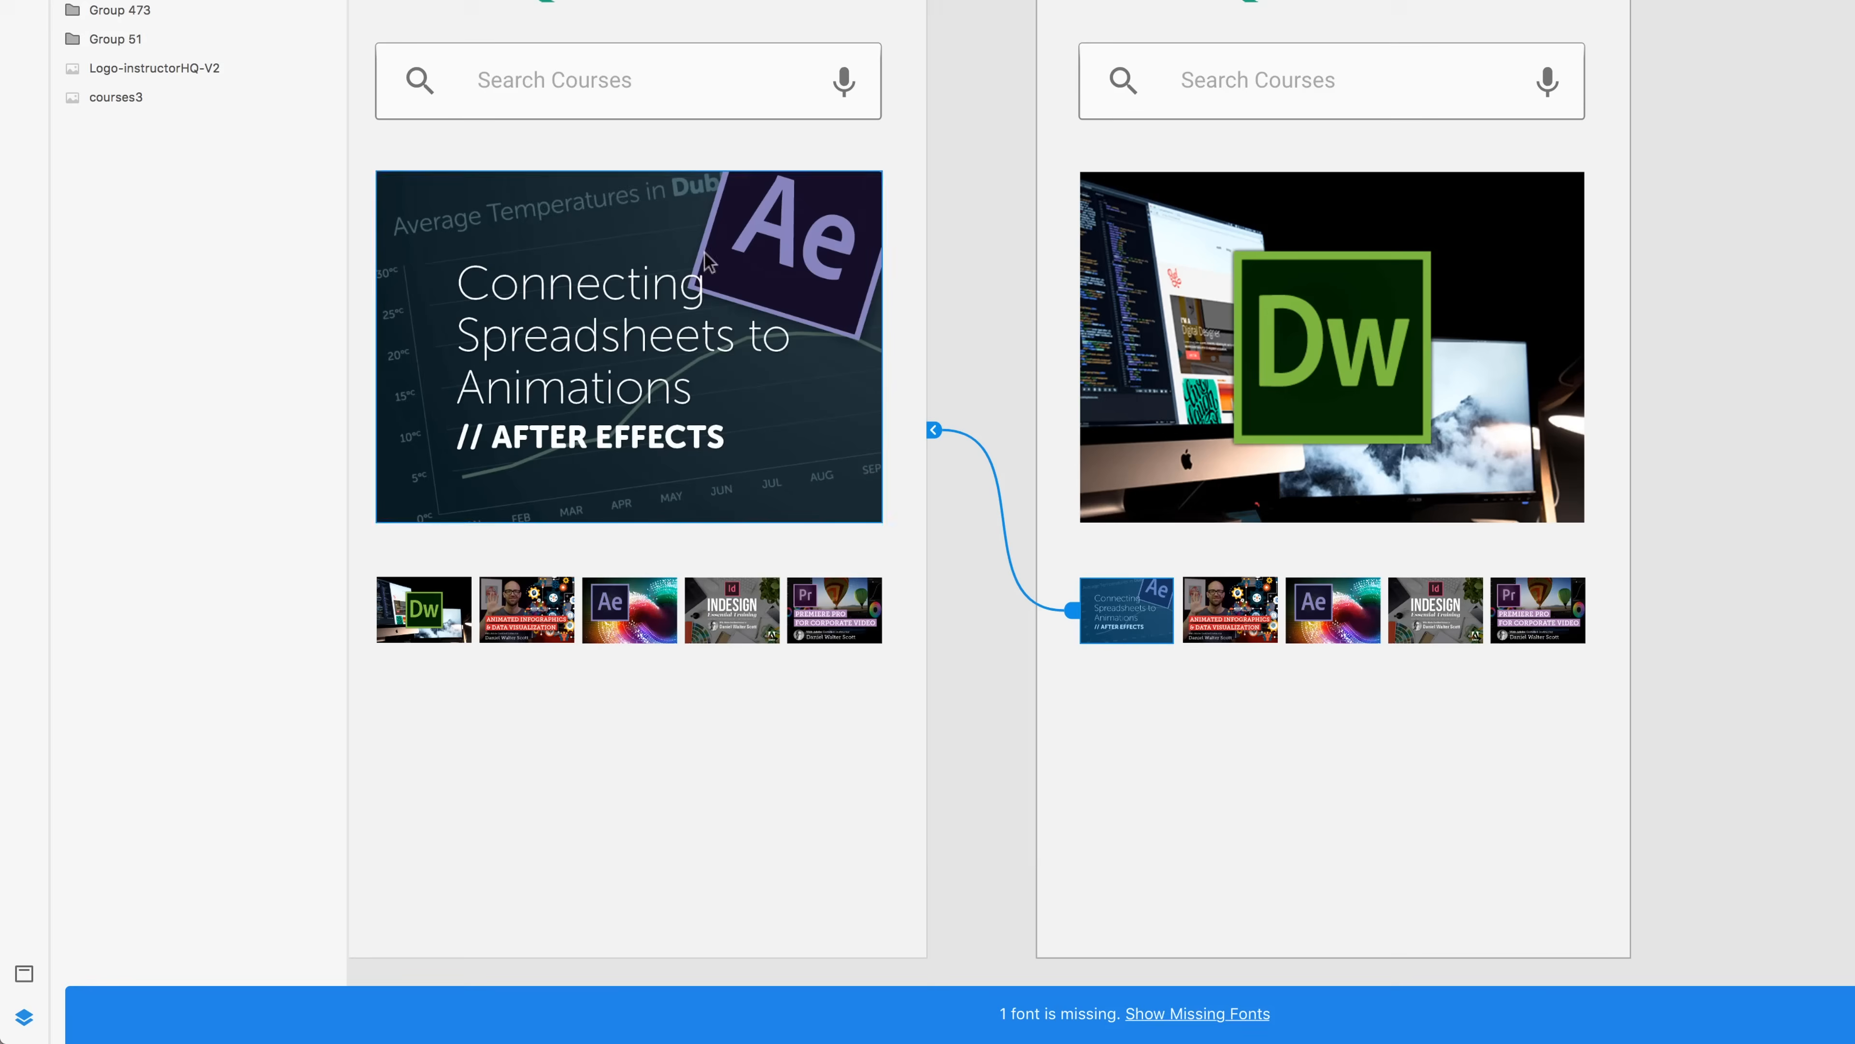
# - Preview the full flow starting from APP - Course Thumbnails, enlarging the first course and toggling between it and Dreamweaver
pyautogui.moveTo(662, 208); pyautogui.dragTo(1500, 354)
pyautogui.click(559, 32)
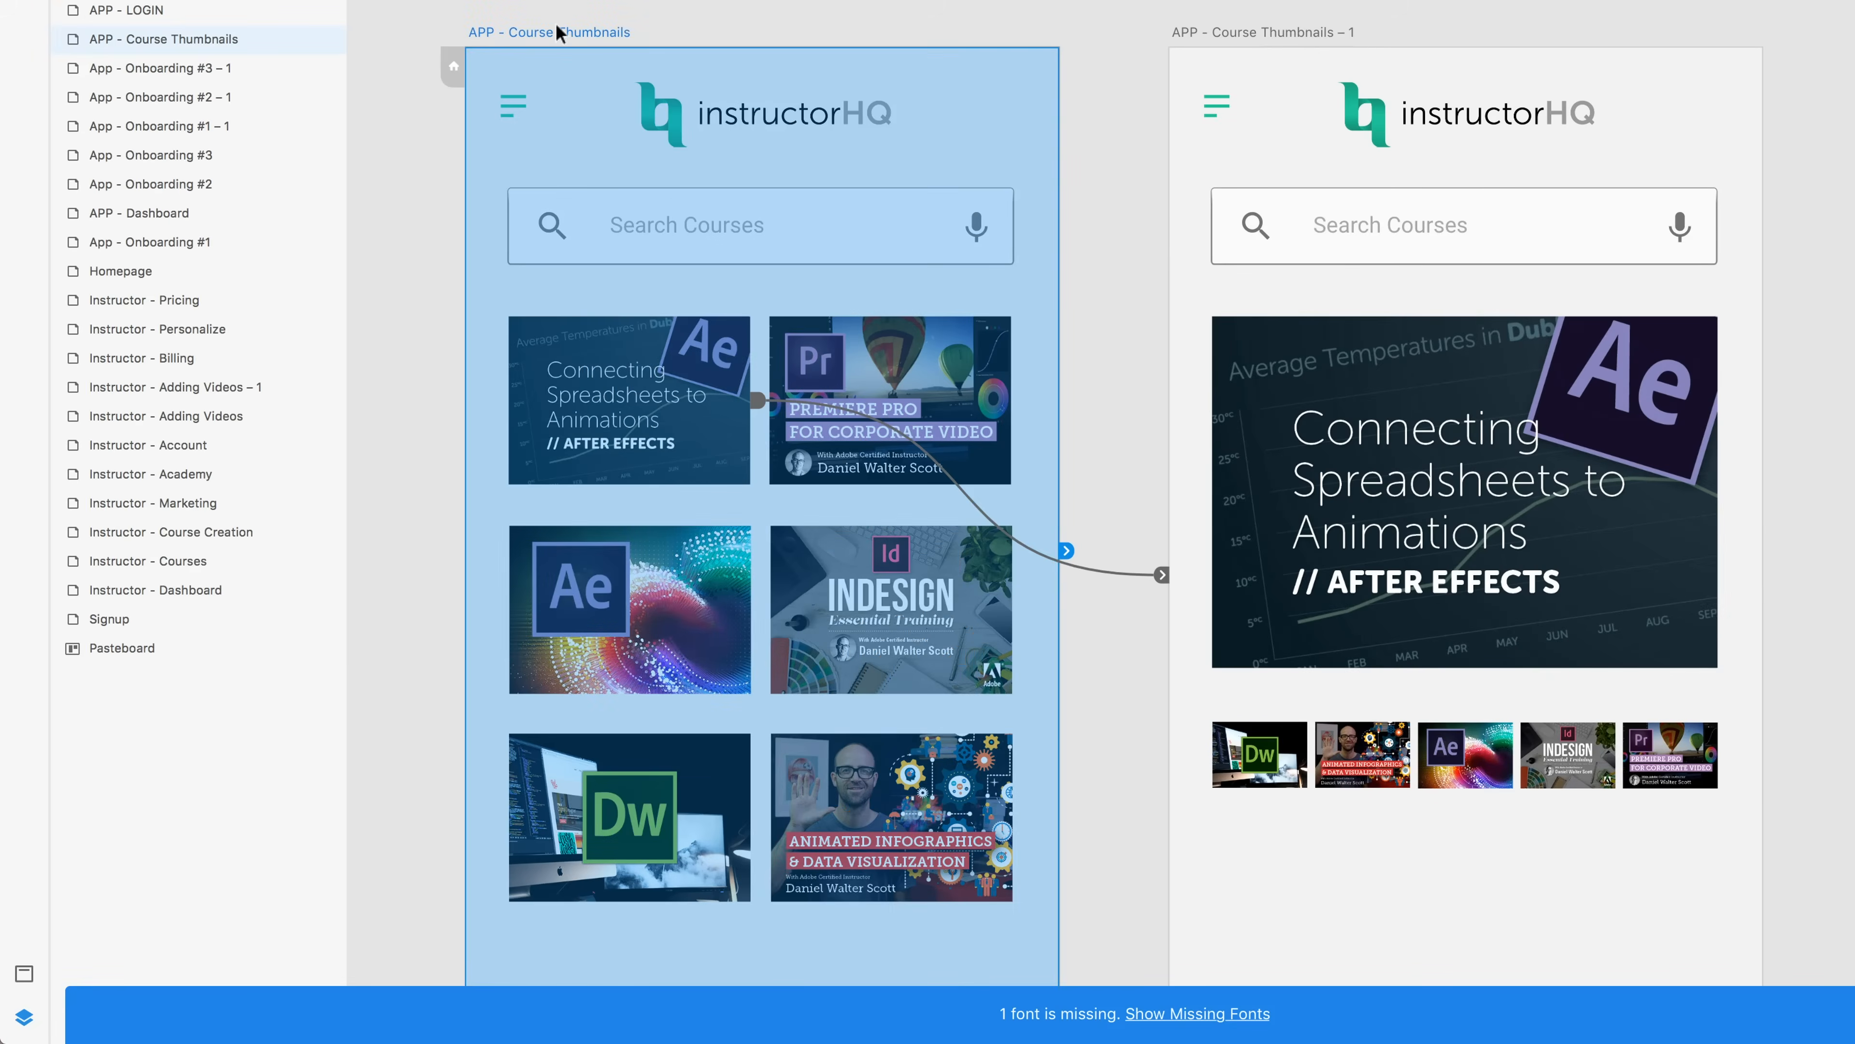
pyautogui.press('super+Return')
pyautogui.click(833, 277)
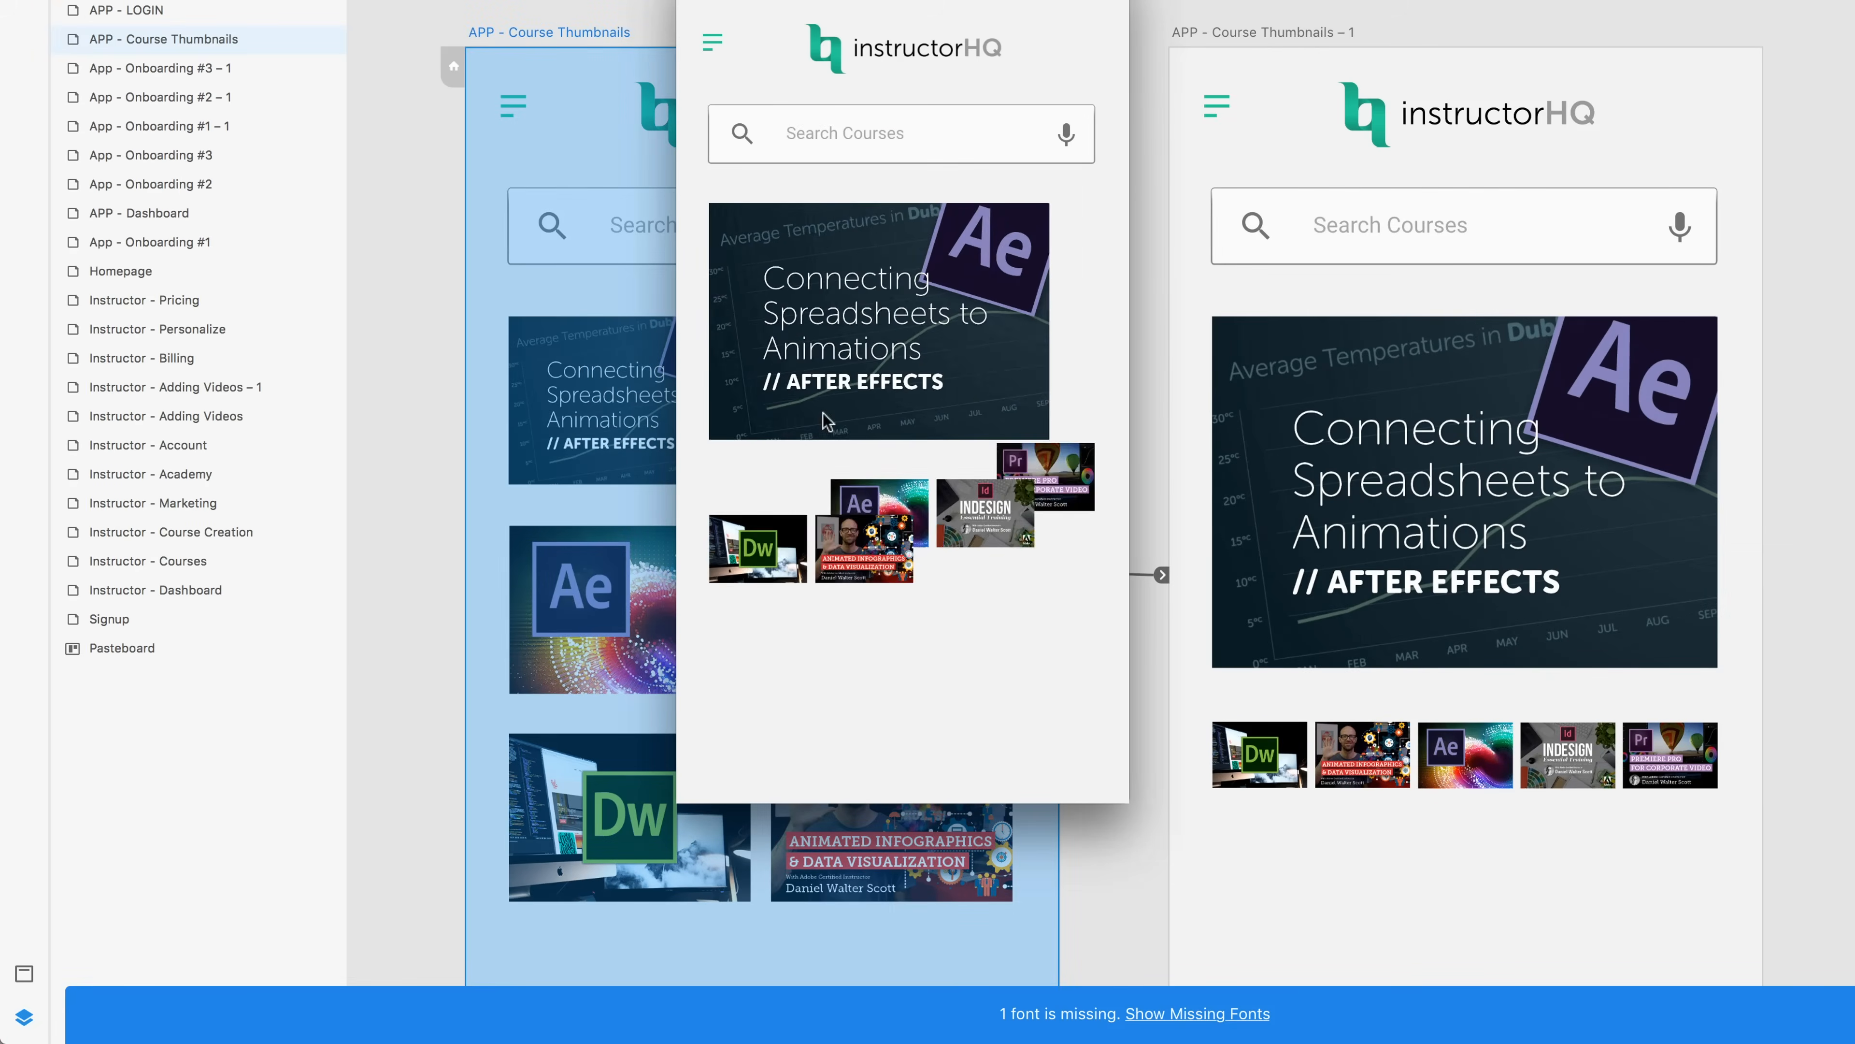
pyautogui.click(731, 537)
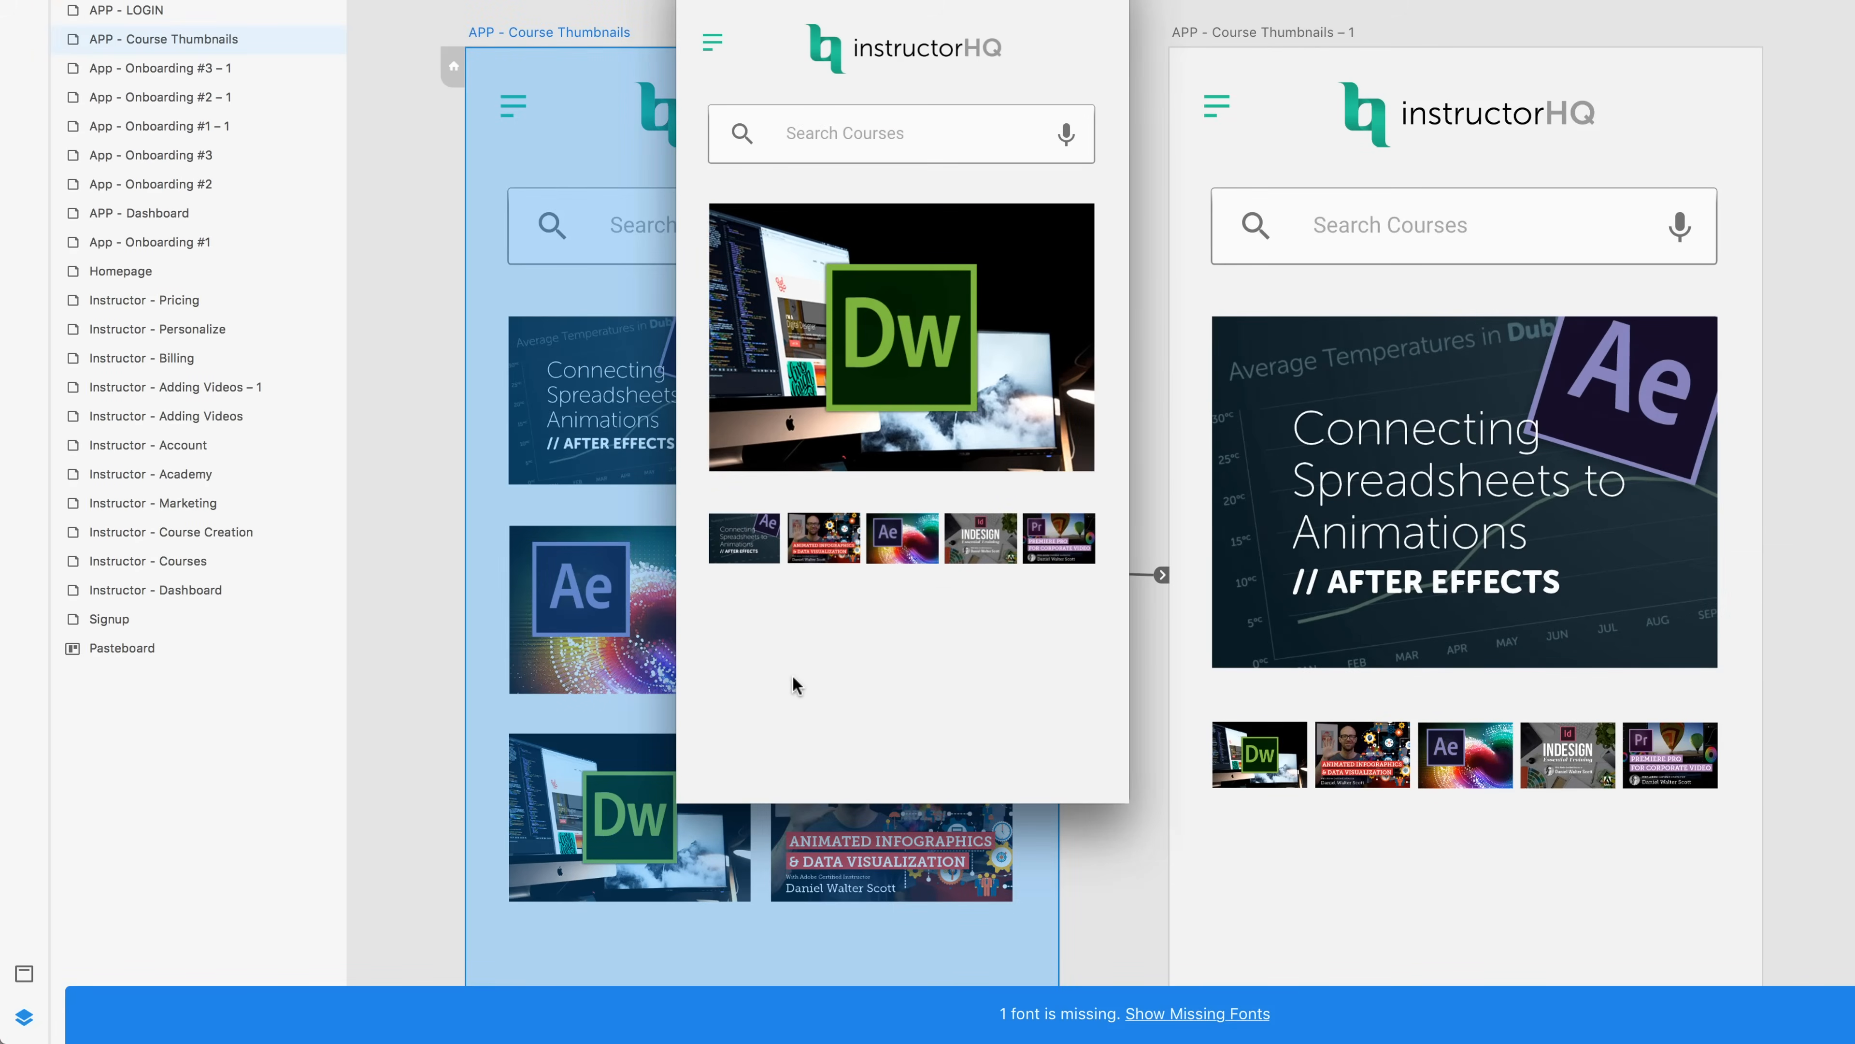
pyautogui.click(751, 548)
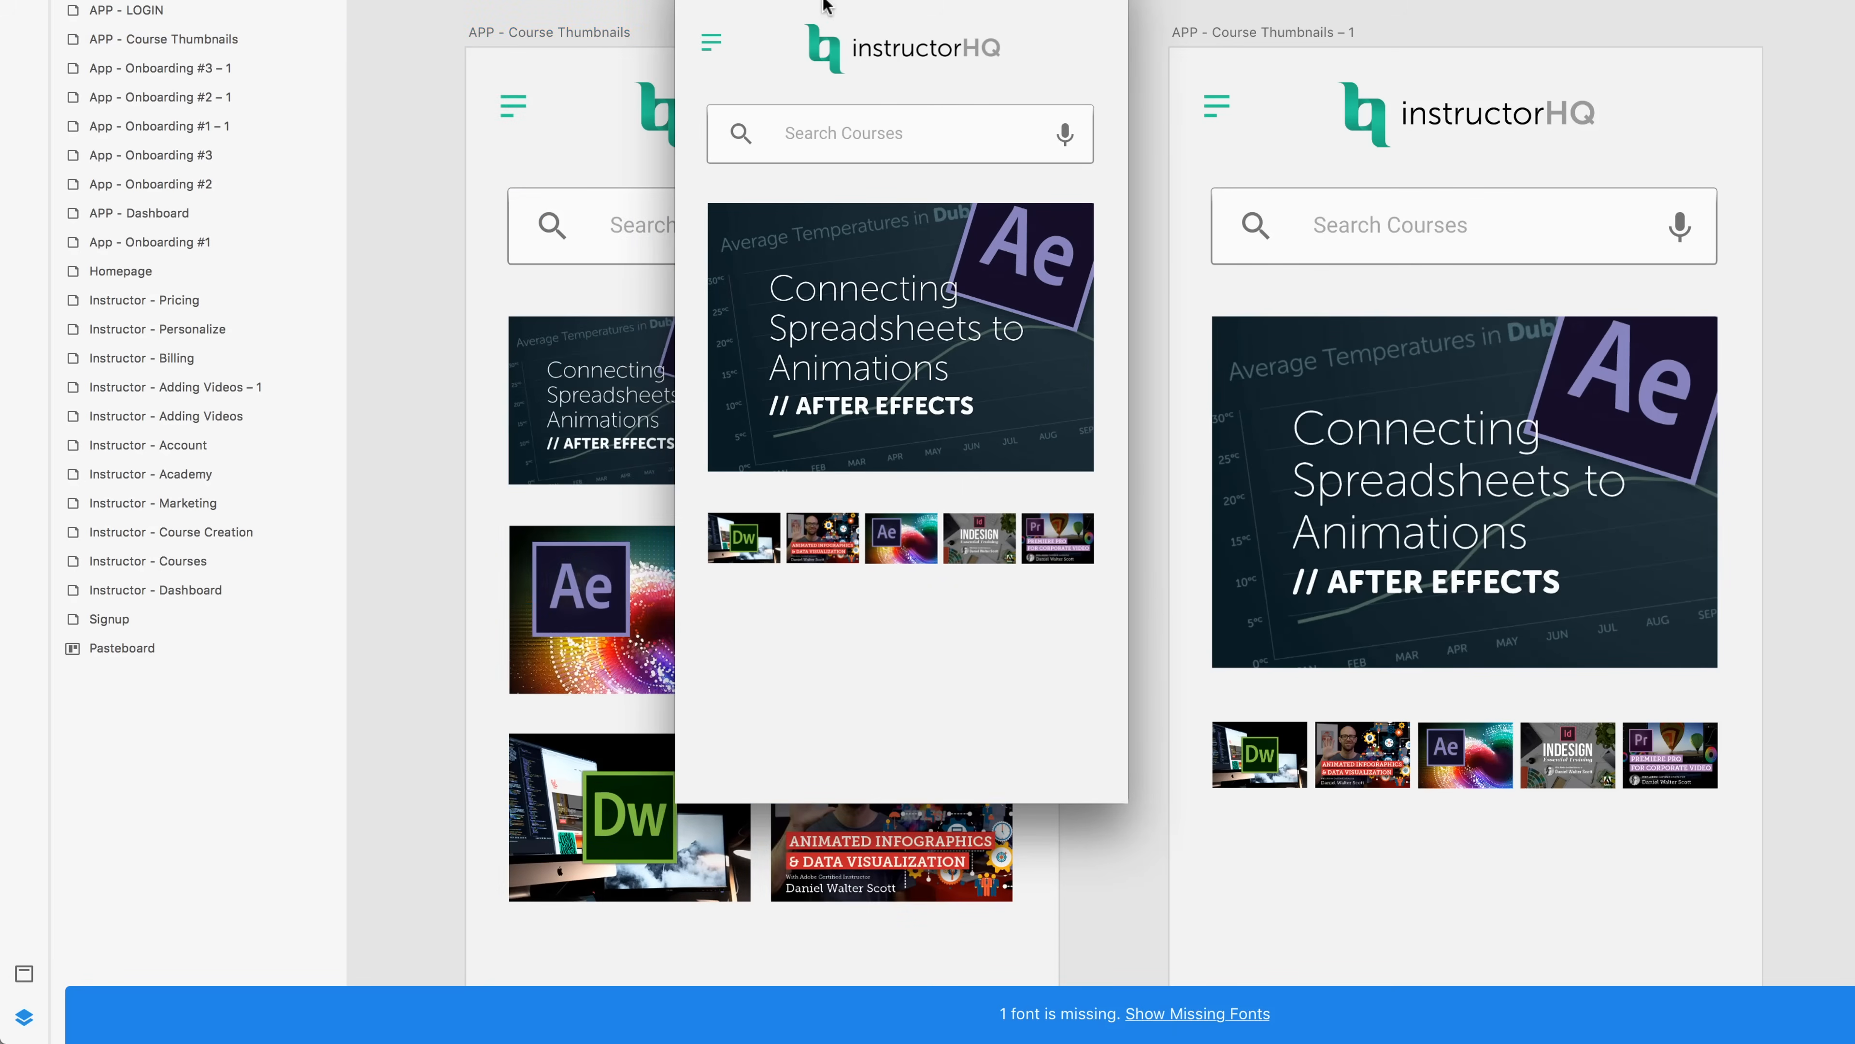
pyautogui.moveTo(758, 1); pyautogui.dragTo(508, 0)
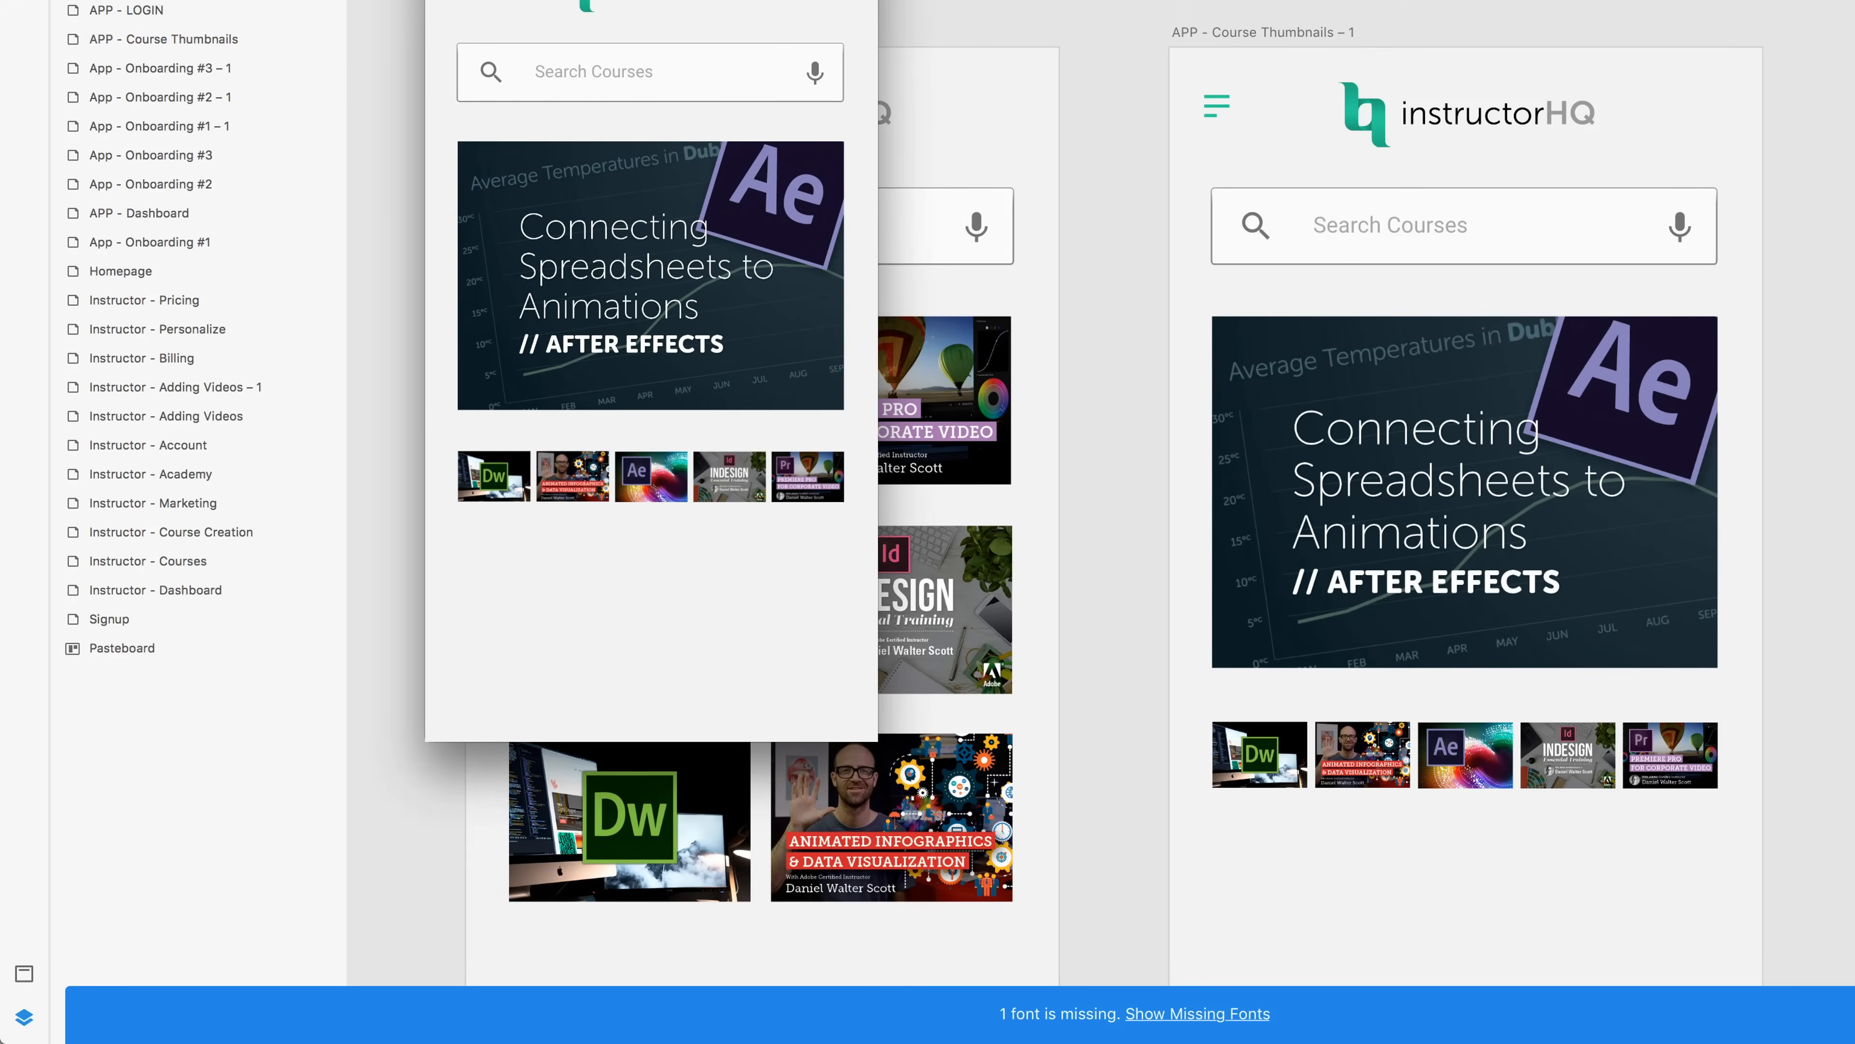
# - Set the Auto-Animate link of the Connecting Spreadsheets thumbnail on APP - Course Thumbnails to Bounce easing with a duration of 2 seconds
pyautogui.click(1136, 231)
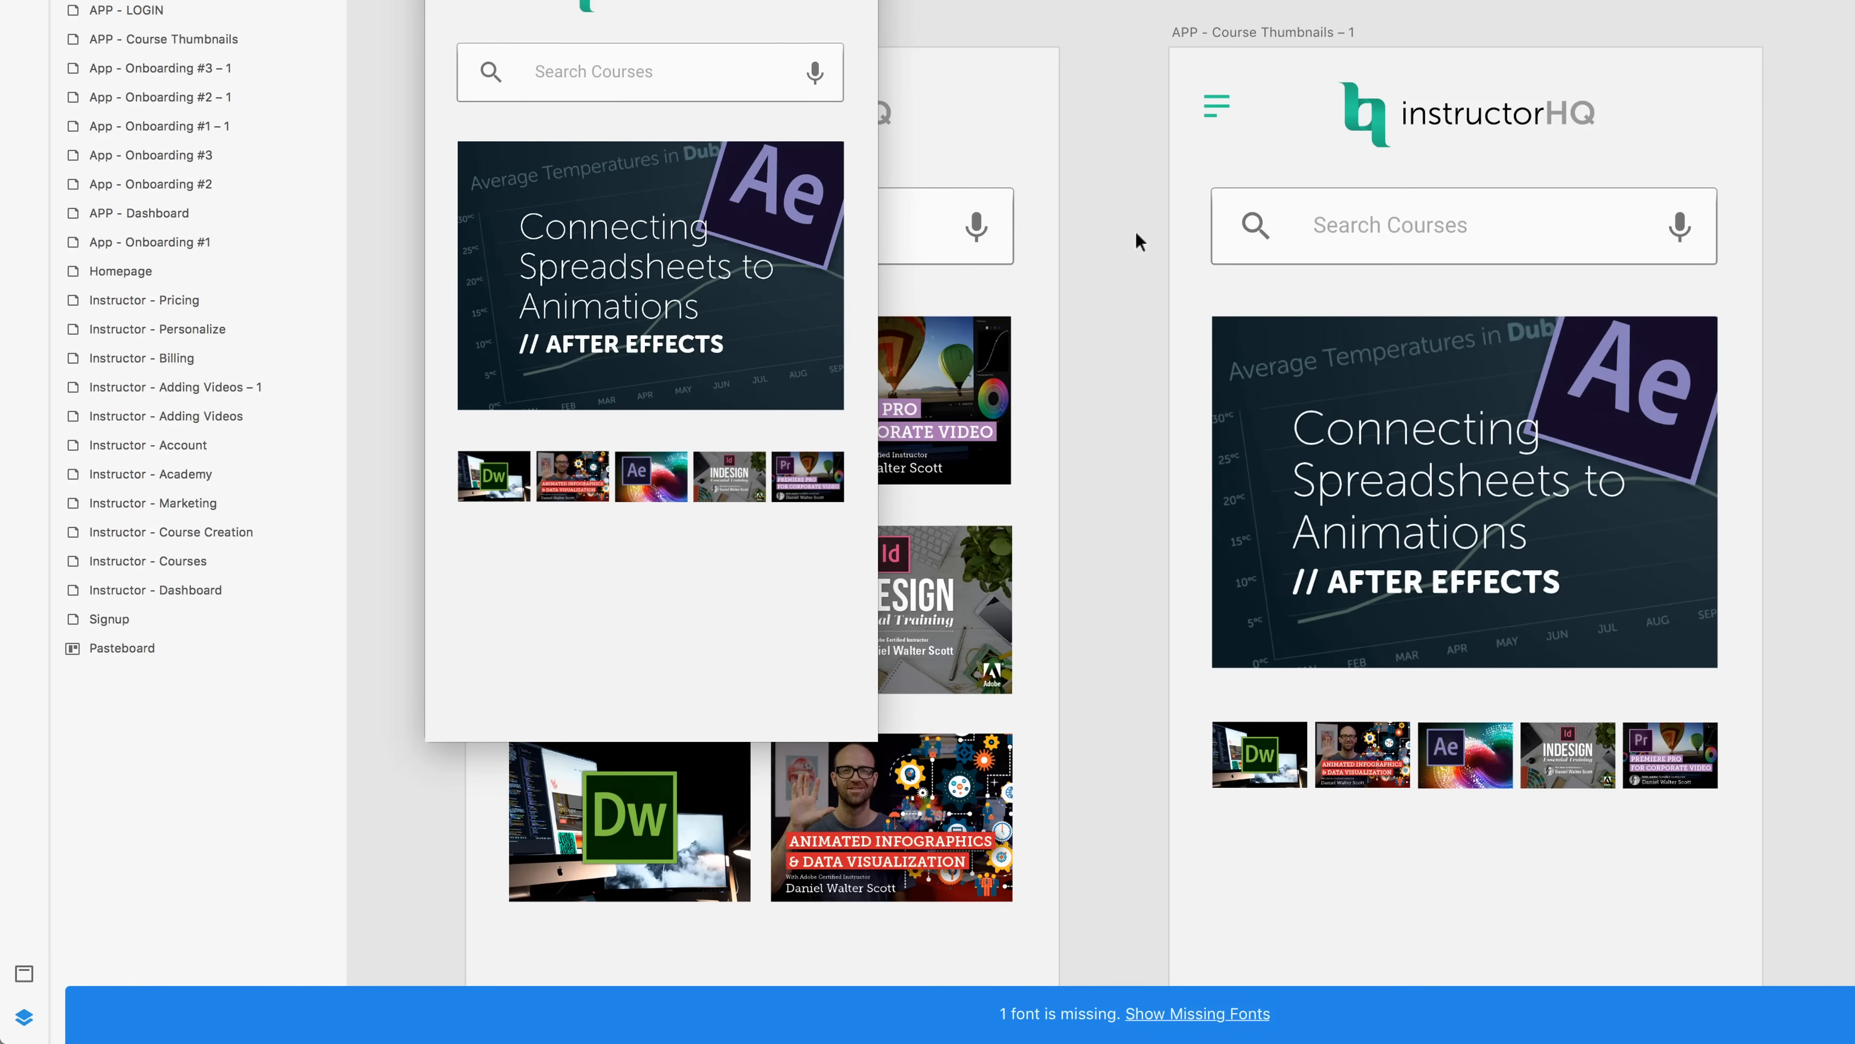
pyautogui.press('super+minus')
pyautogui.press('super+minus')
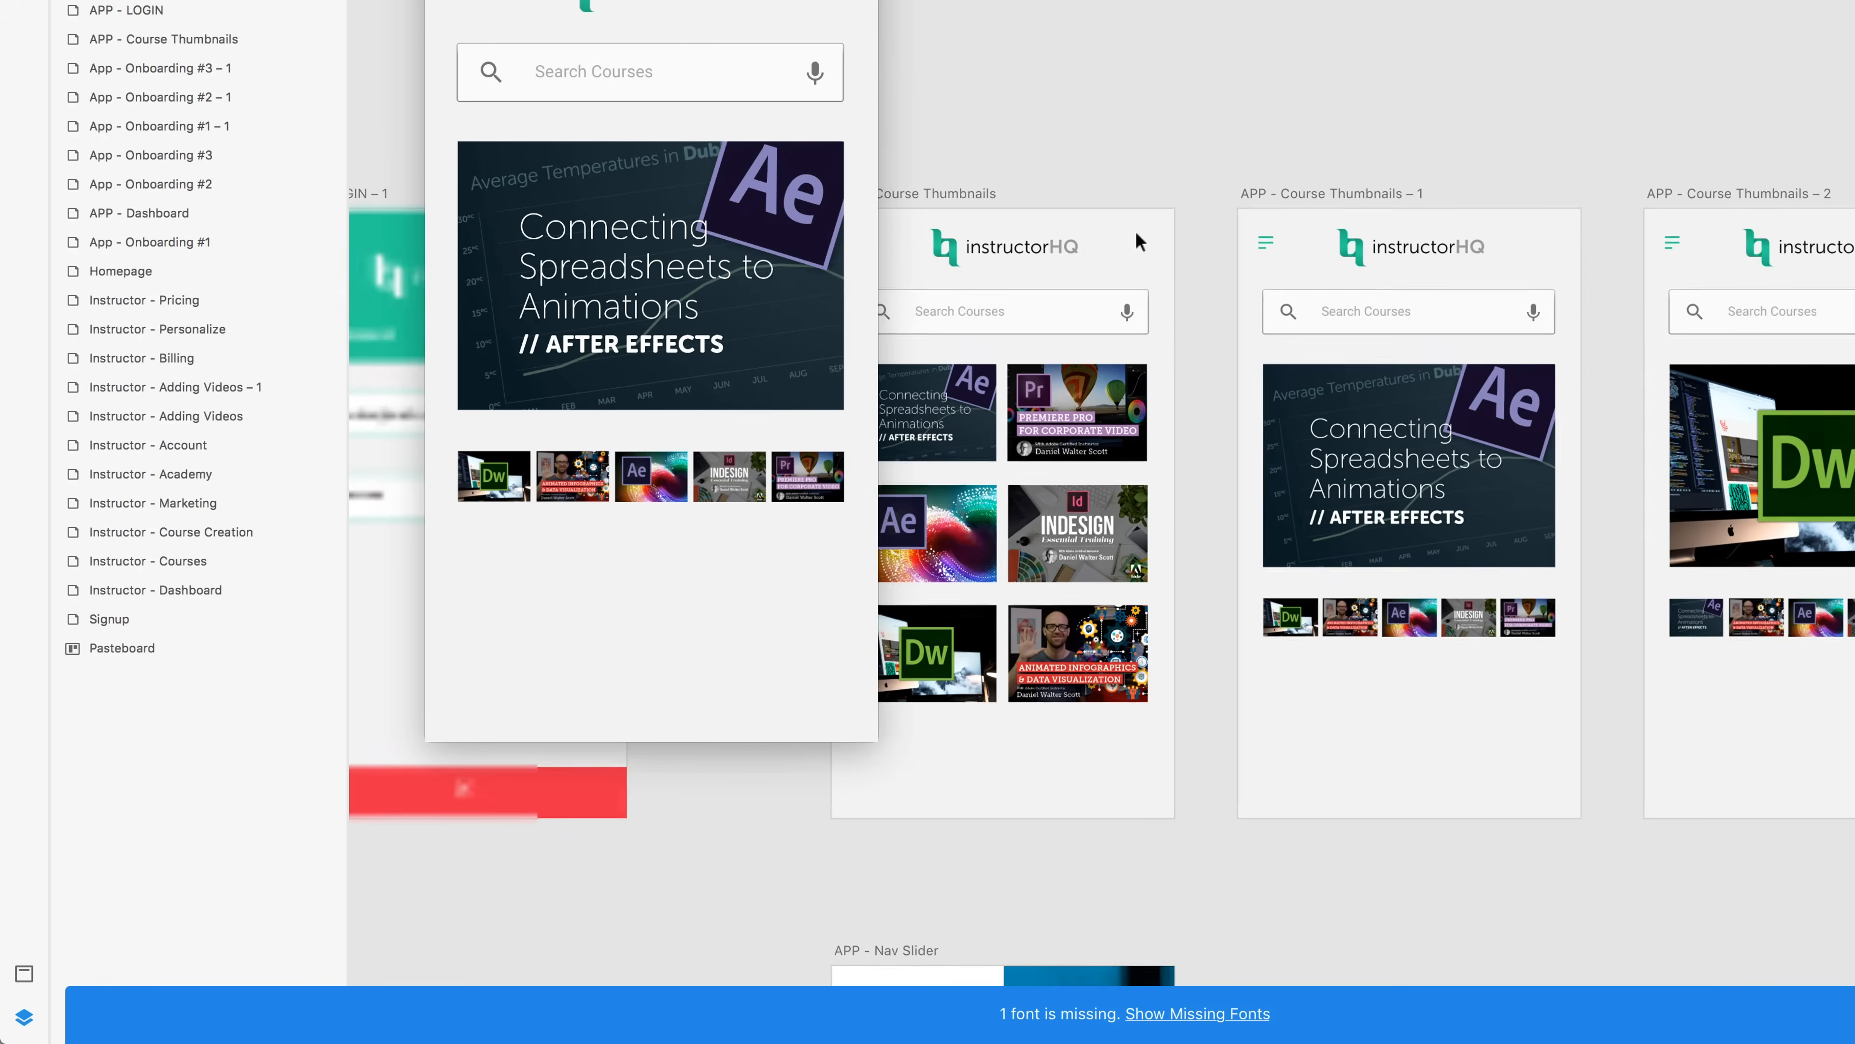
pyautogui.moveTo(1159, 365); pyautogui.dragTo(1238, 299)
pyautogui.click(1023, 351)
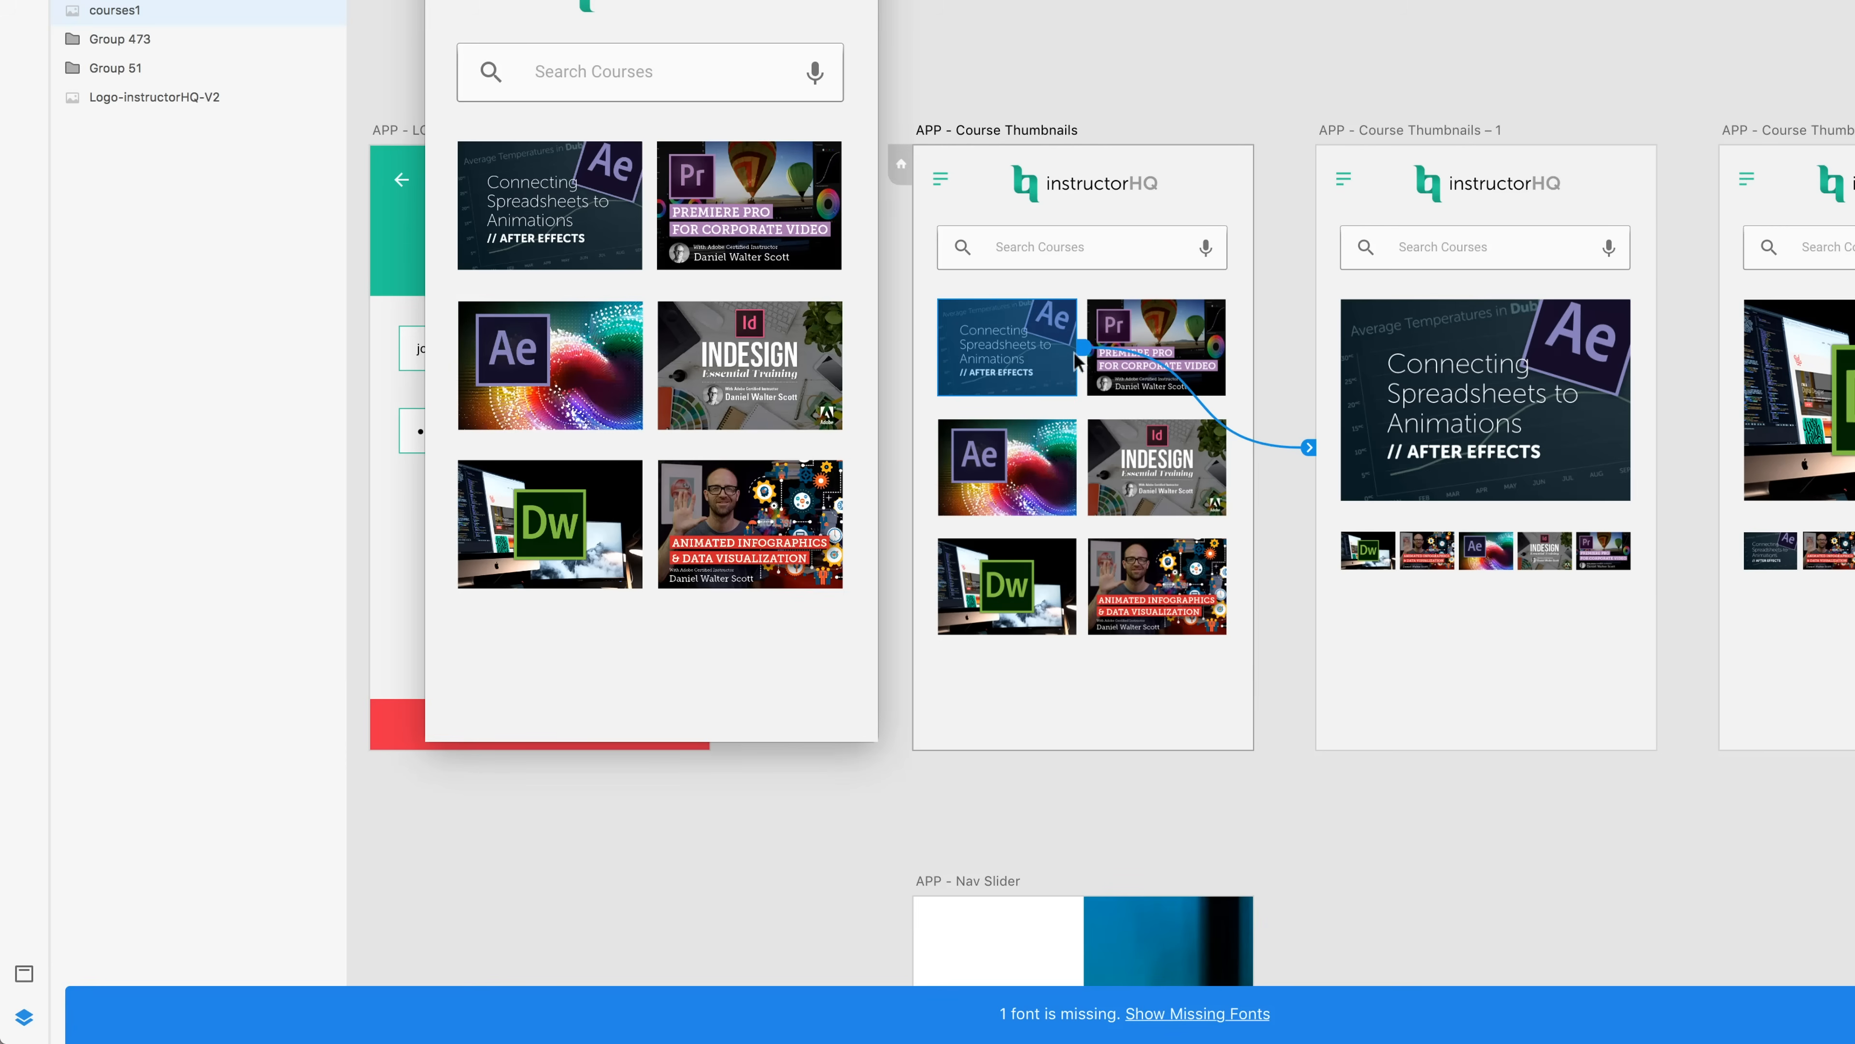
pyautogui.click(1085, 349)
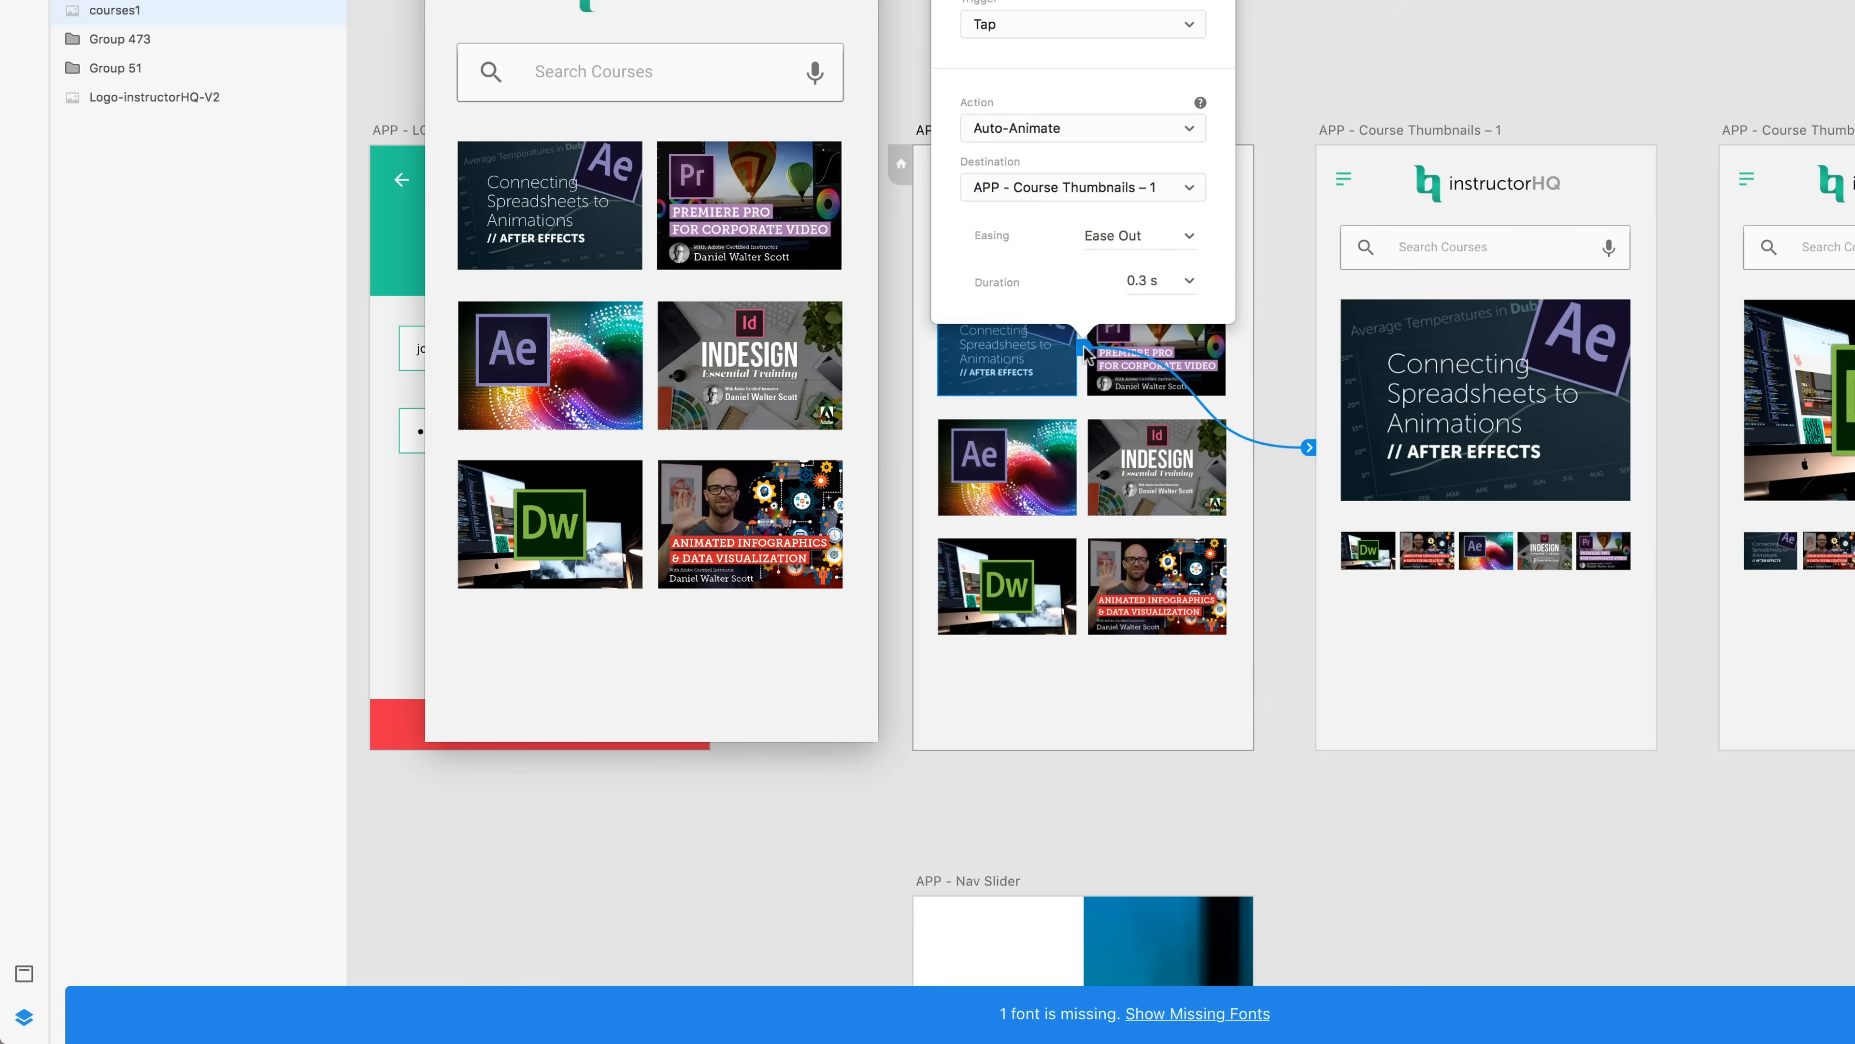
pyautogui.click(1189, 236)
pyautogui.click(1108, 389)
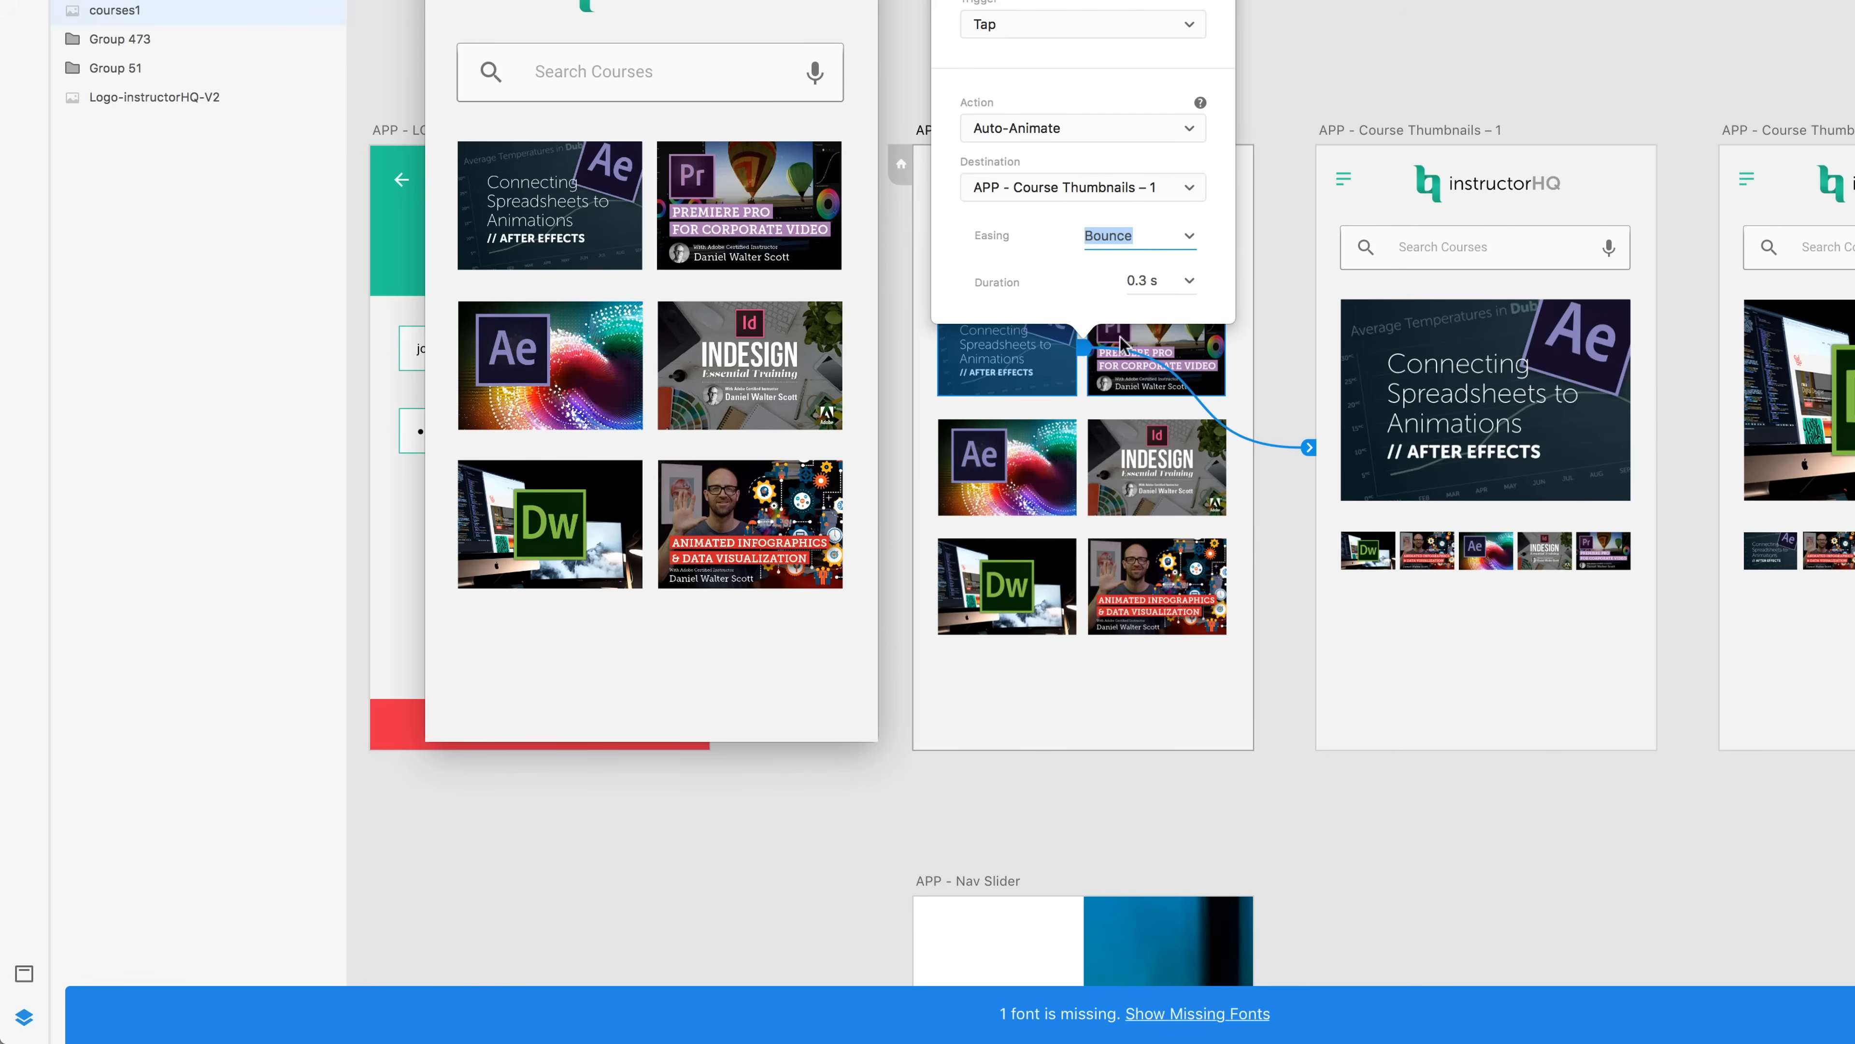
pyautogui.press('Tab')
pyautogui.write('2')
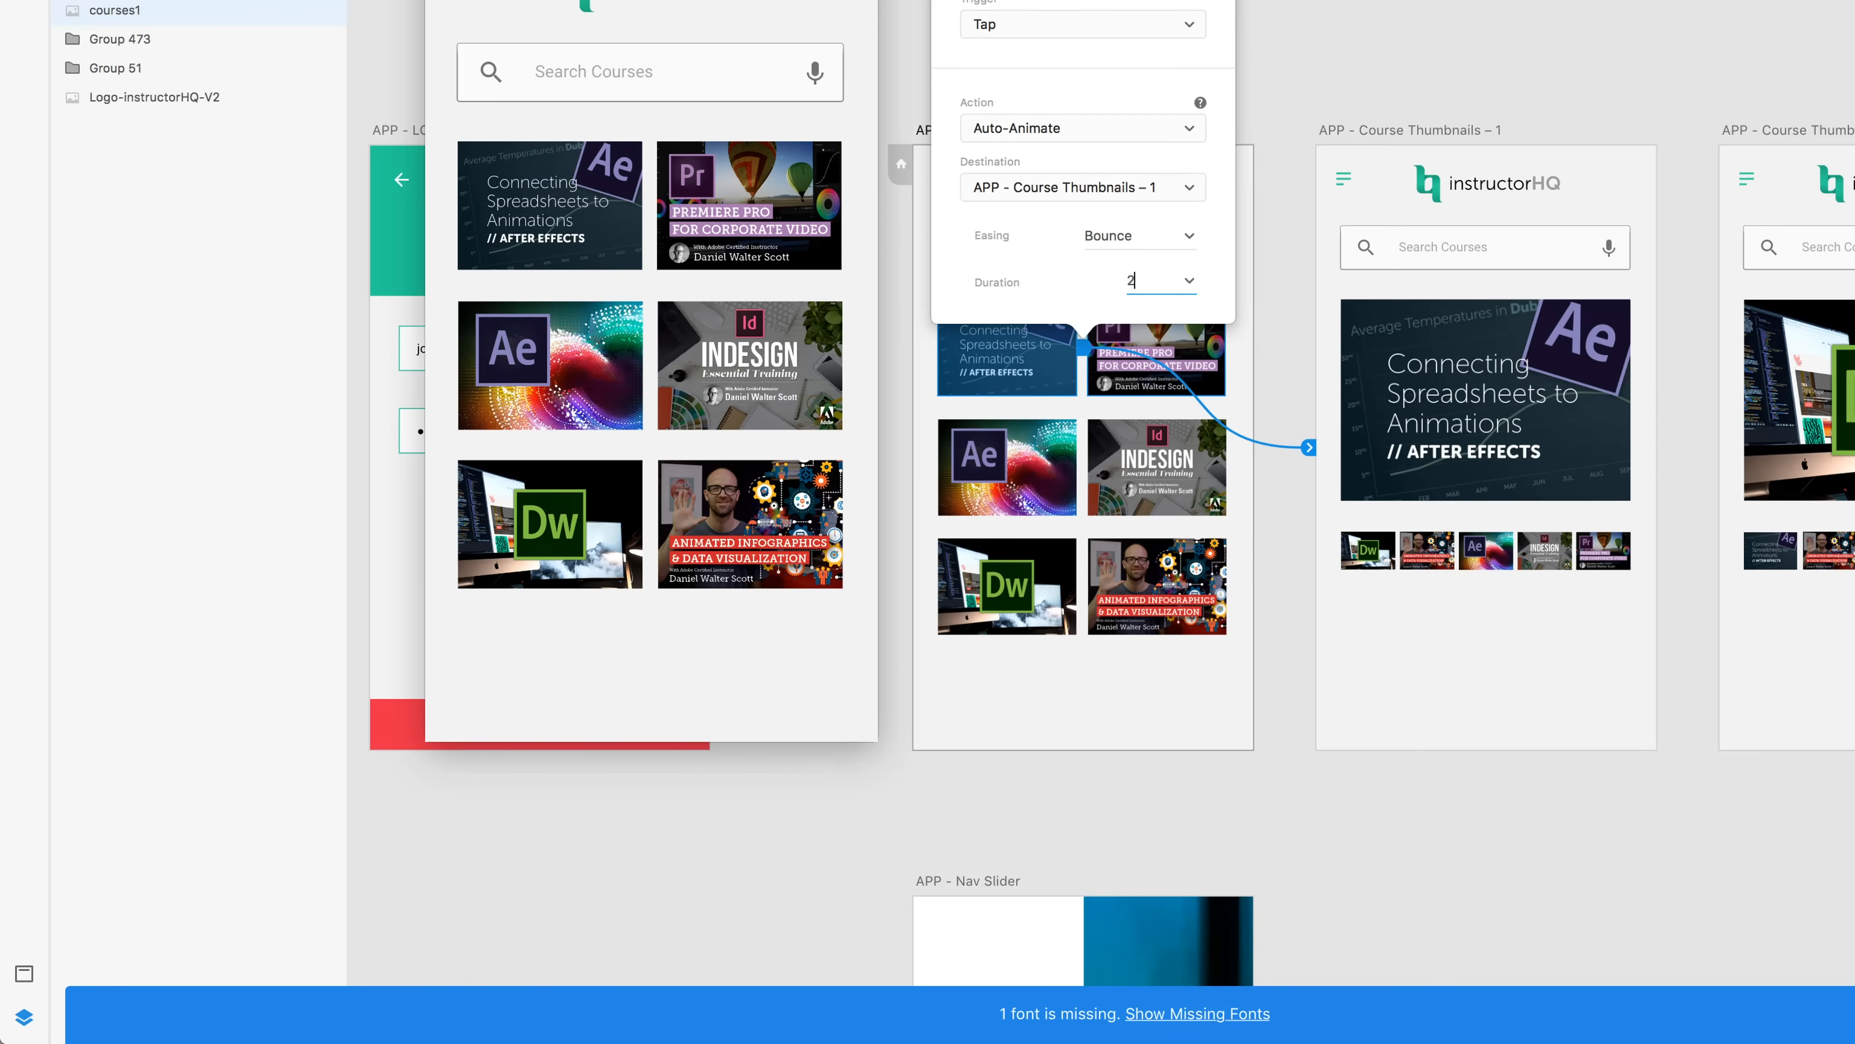
pyautogui.hotkey('shift', 'Tab')
# - Set the easing of the small Dreamweaver thumbnail's Auto-Animate link on APP - Course Thumbnails – 1 to Snap
pyautogui.click(1446, 396)
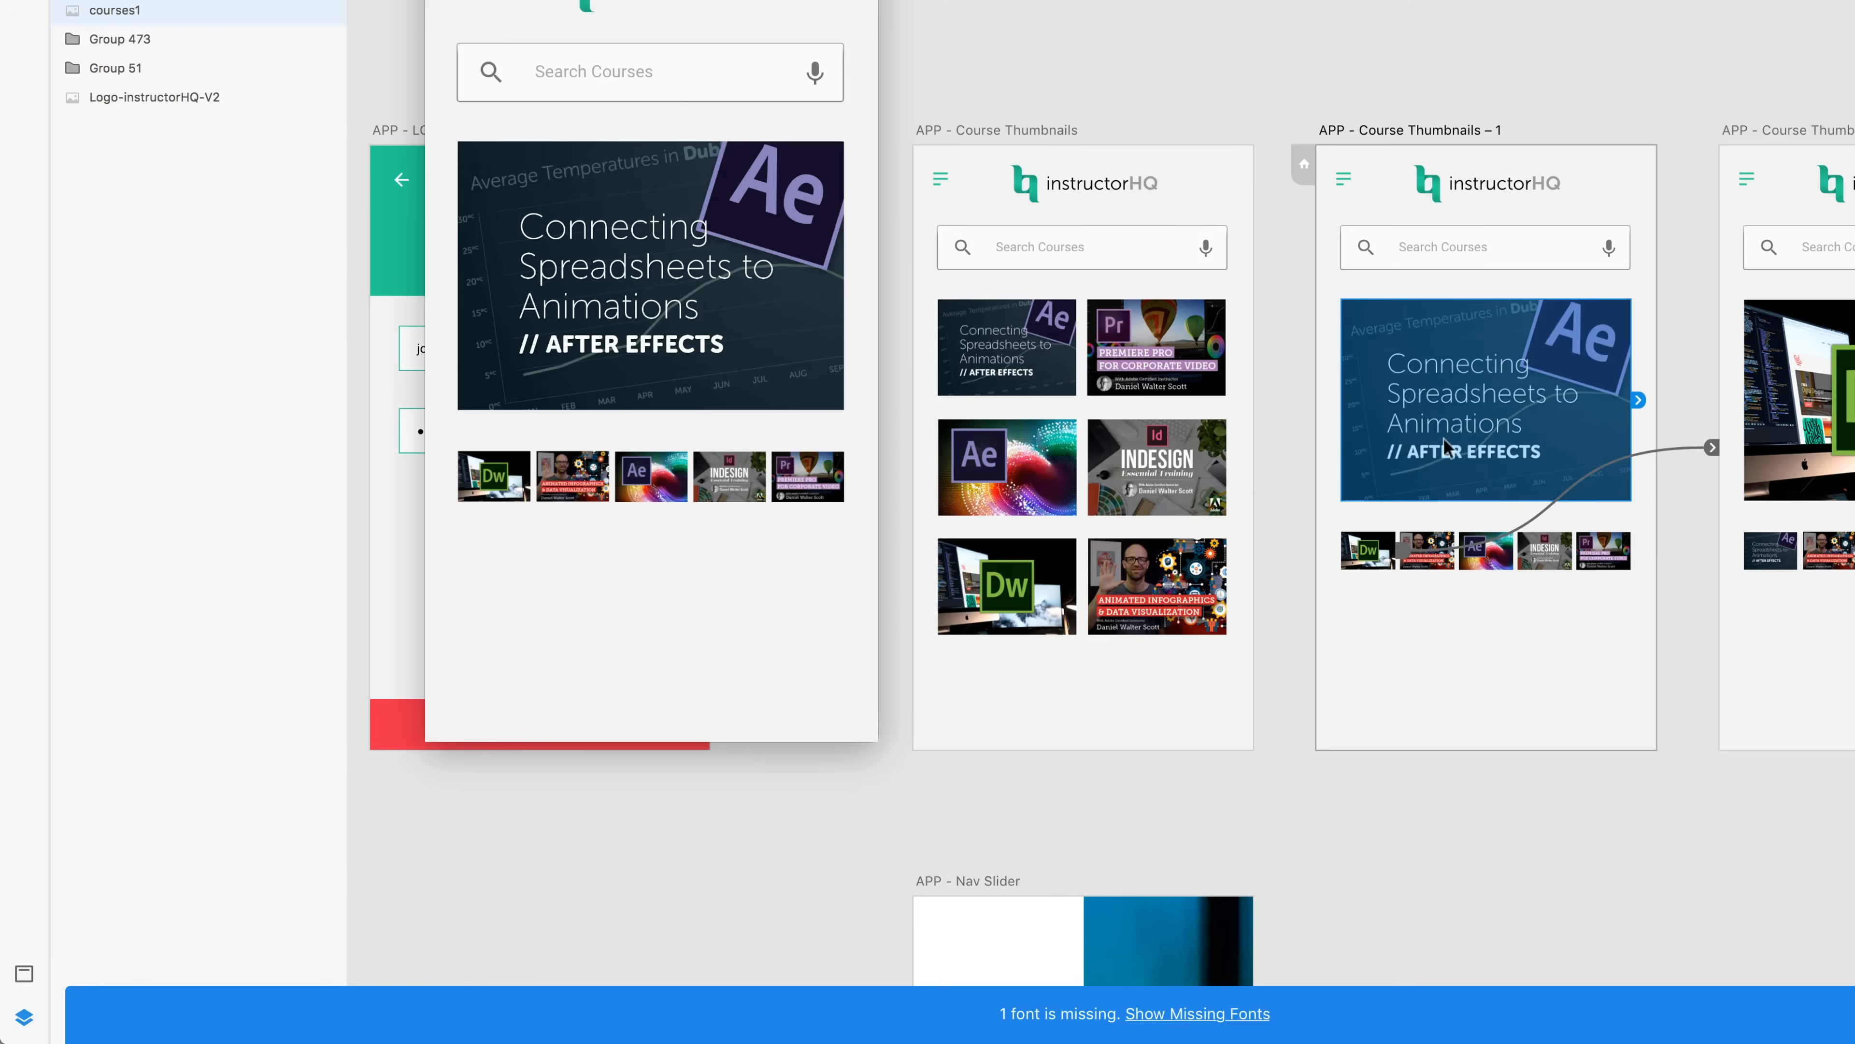
pyautogui.click(1366, 542)
pyautogui.click(1403, 549)
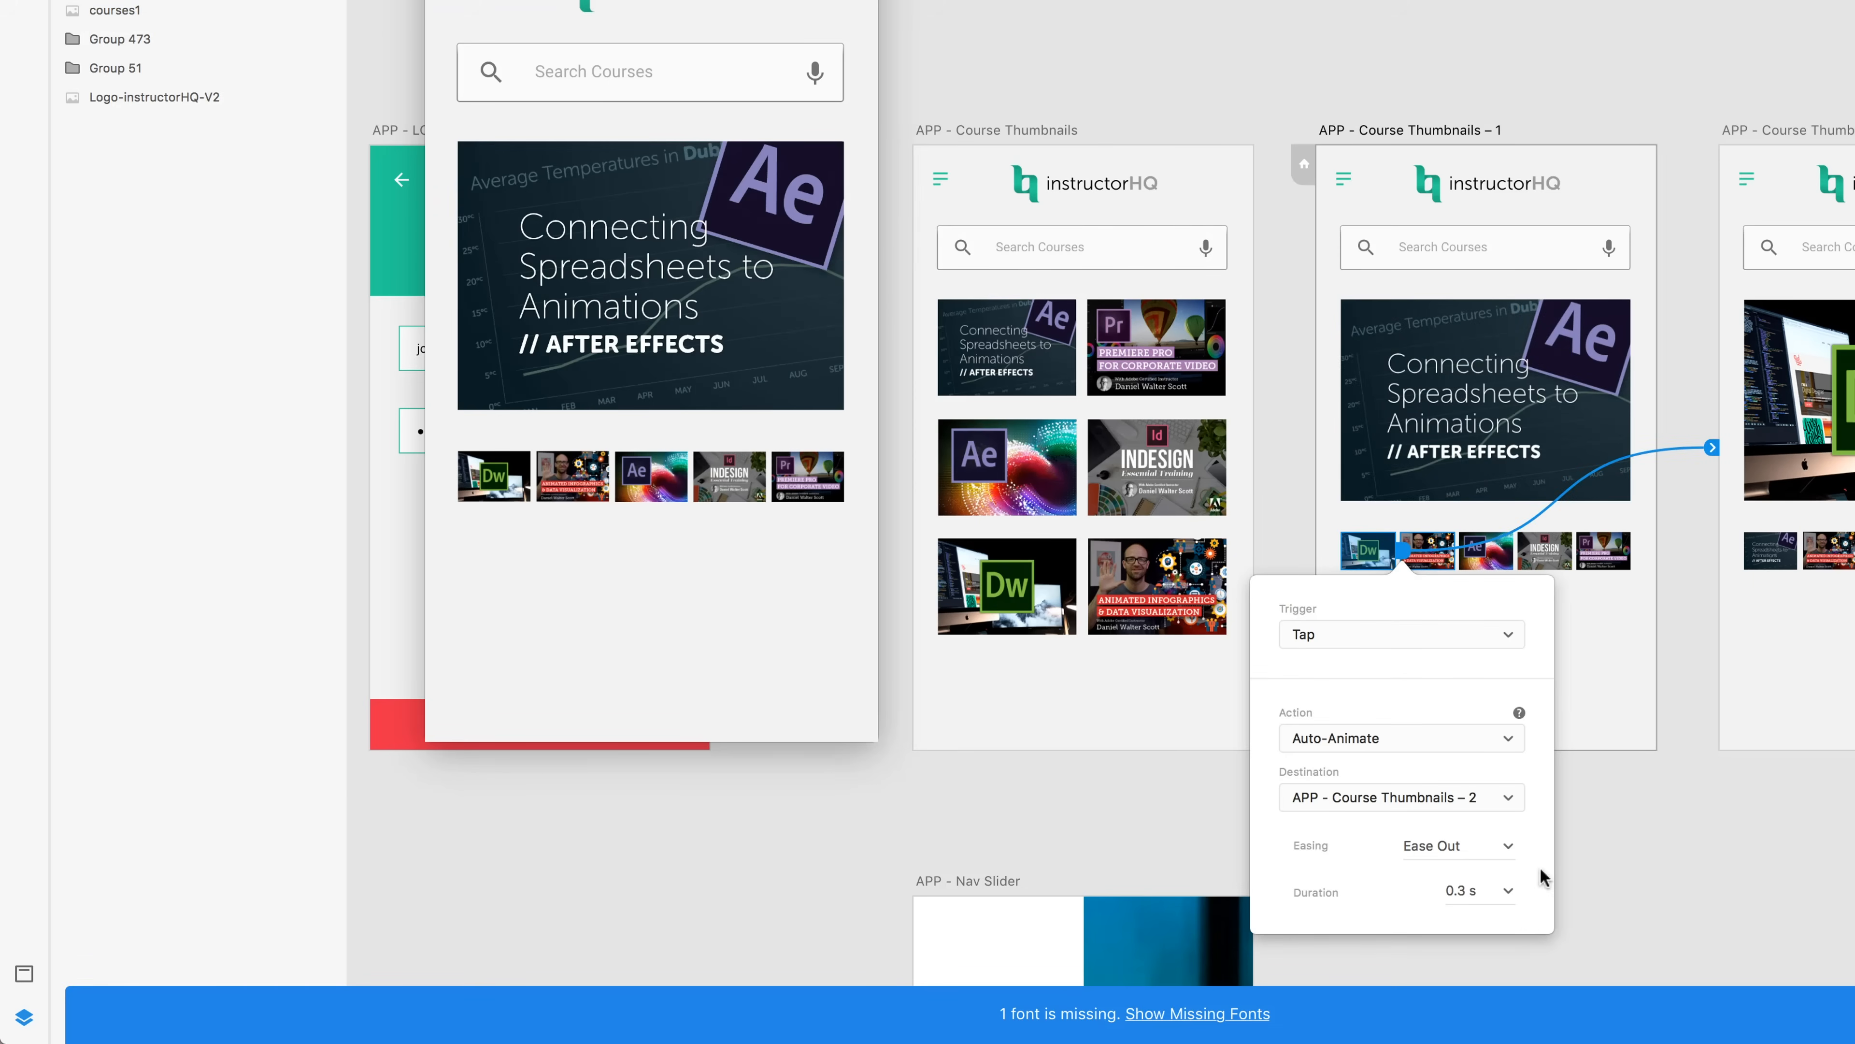
pyautogui.click(1507, 848)
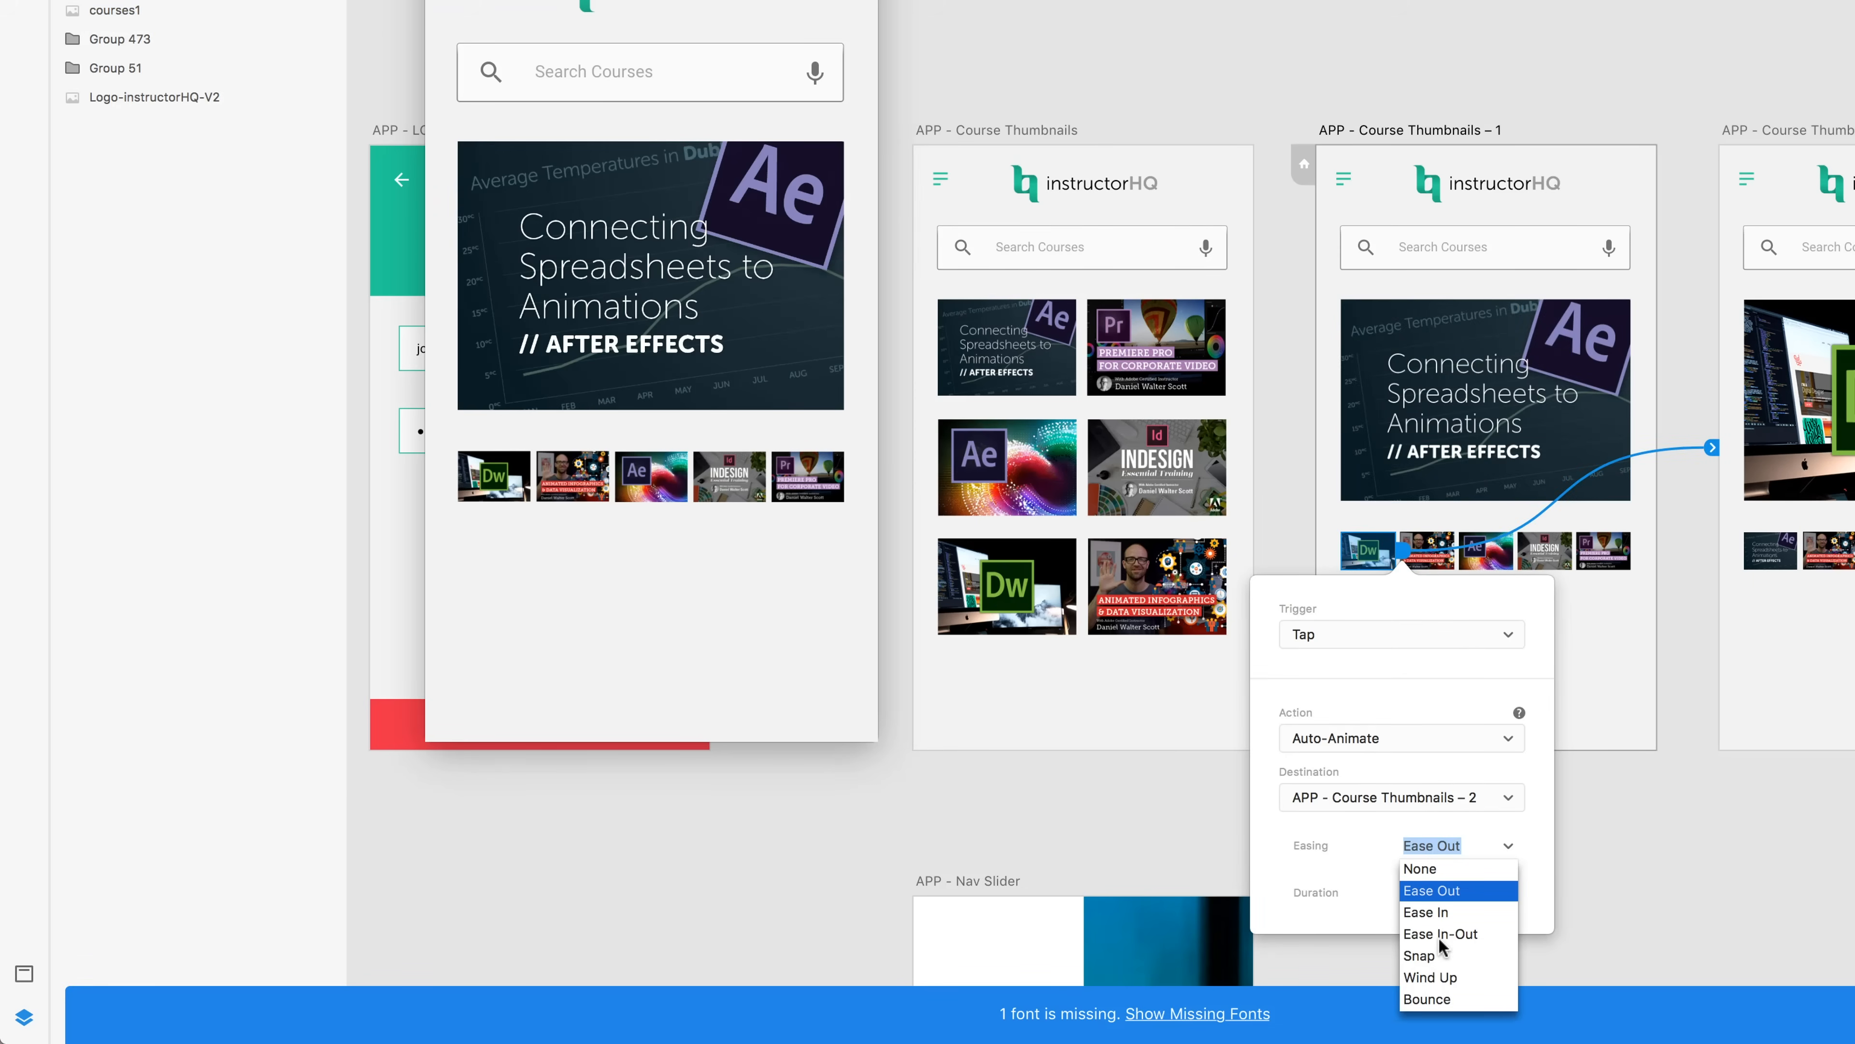
pyautogui.click(1421, 956)
pyautogui.press('Tab')
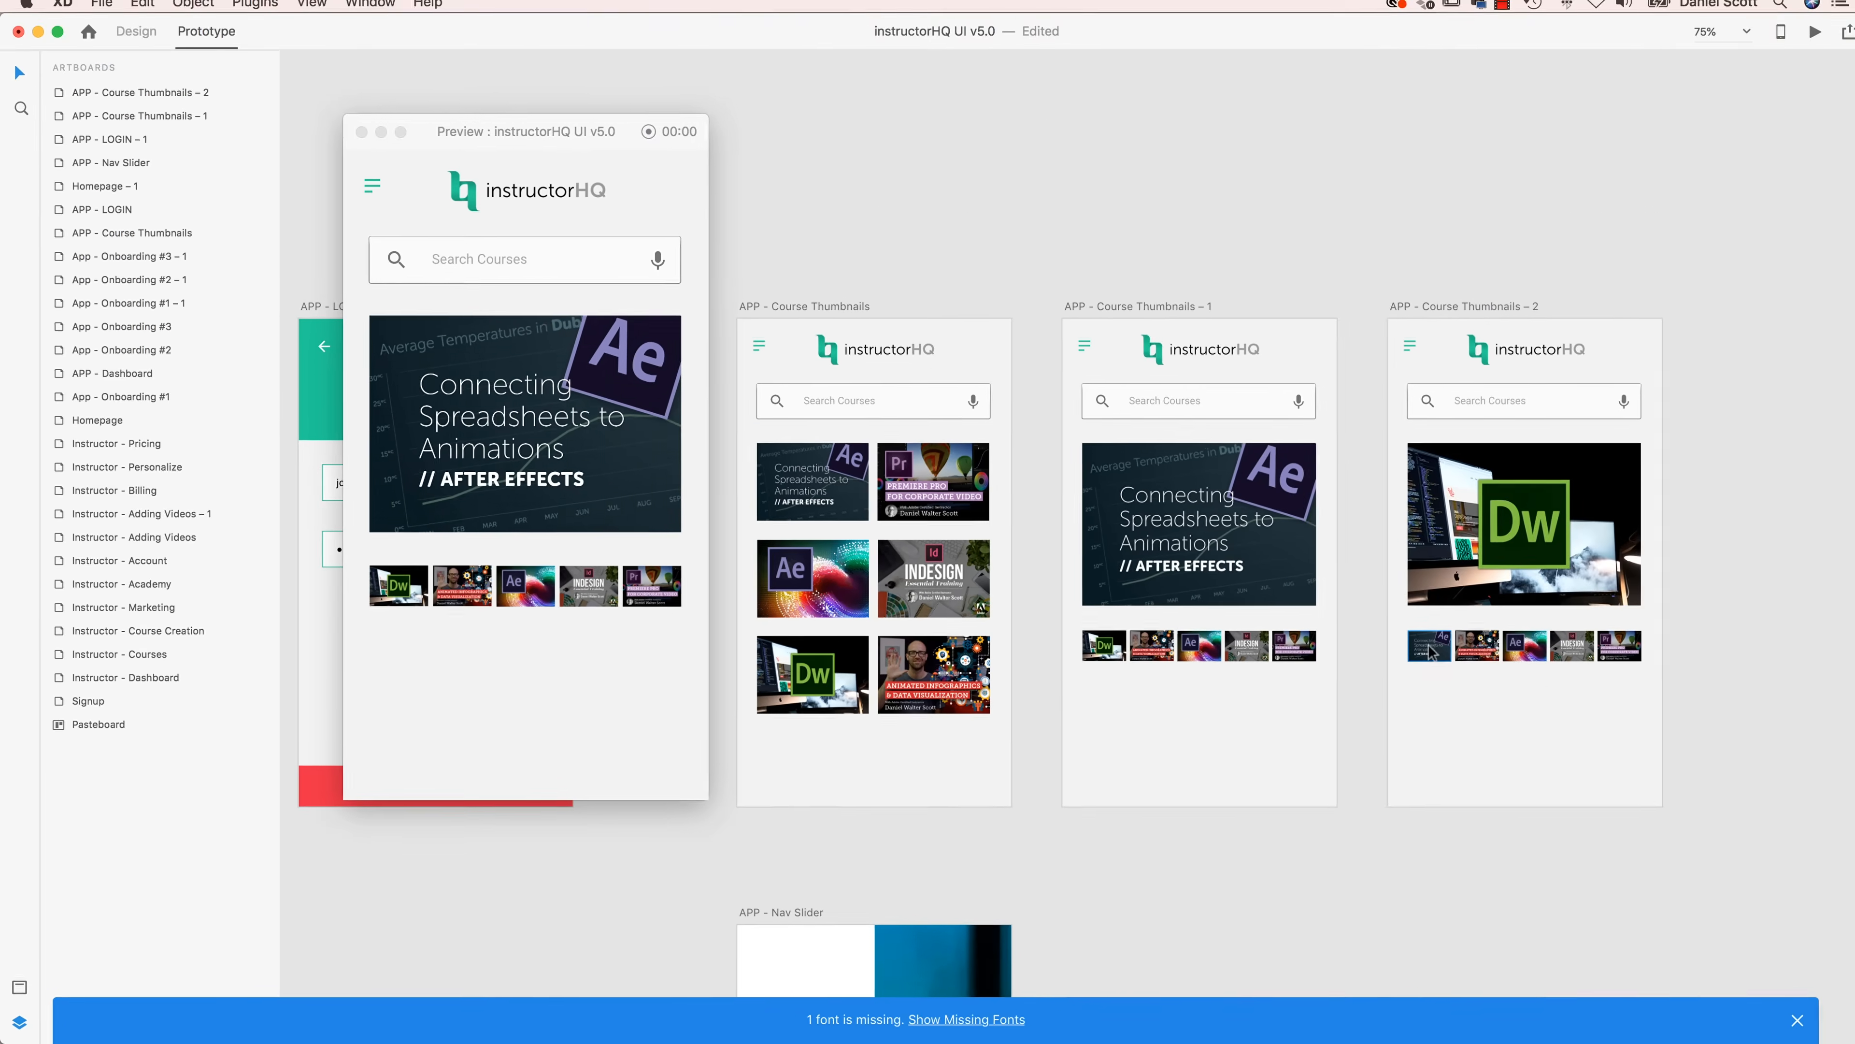
# - Set the Connecting Spreadsheets thumbnail's Auto-Animate link on APP - Course Thumbnails – 2 to Wind Up easing with a duration of 1 second
pyautogui.click(1780, 562)
pyautogui.click(1390, 650)
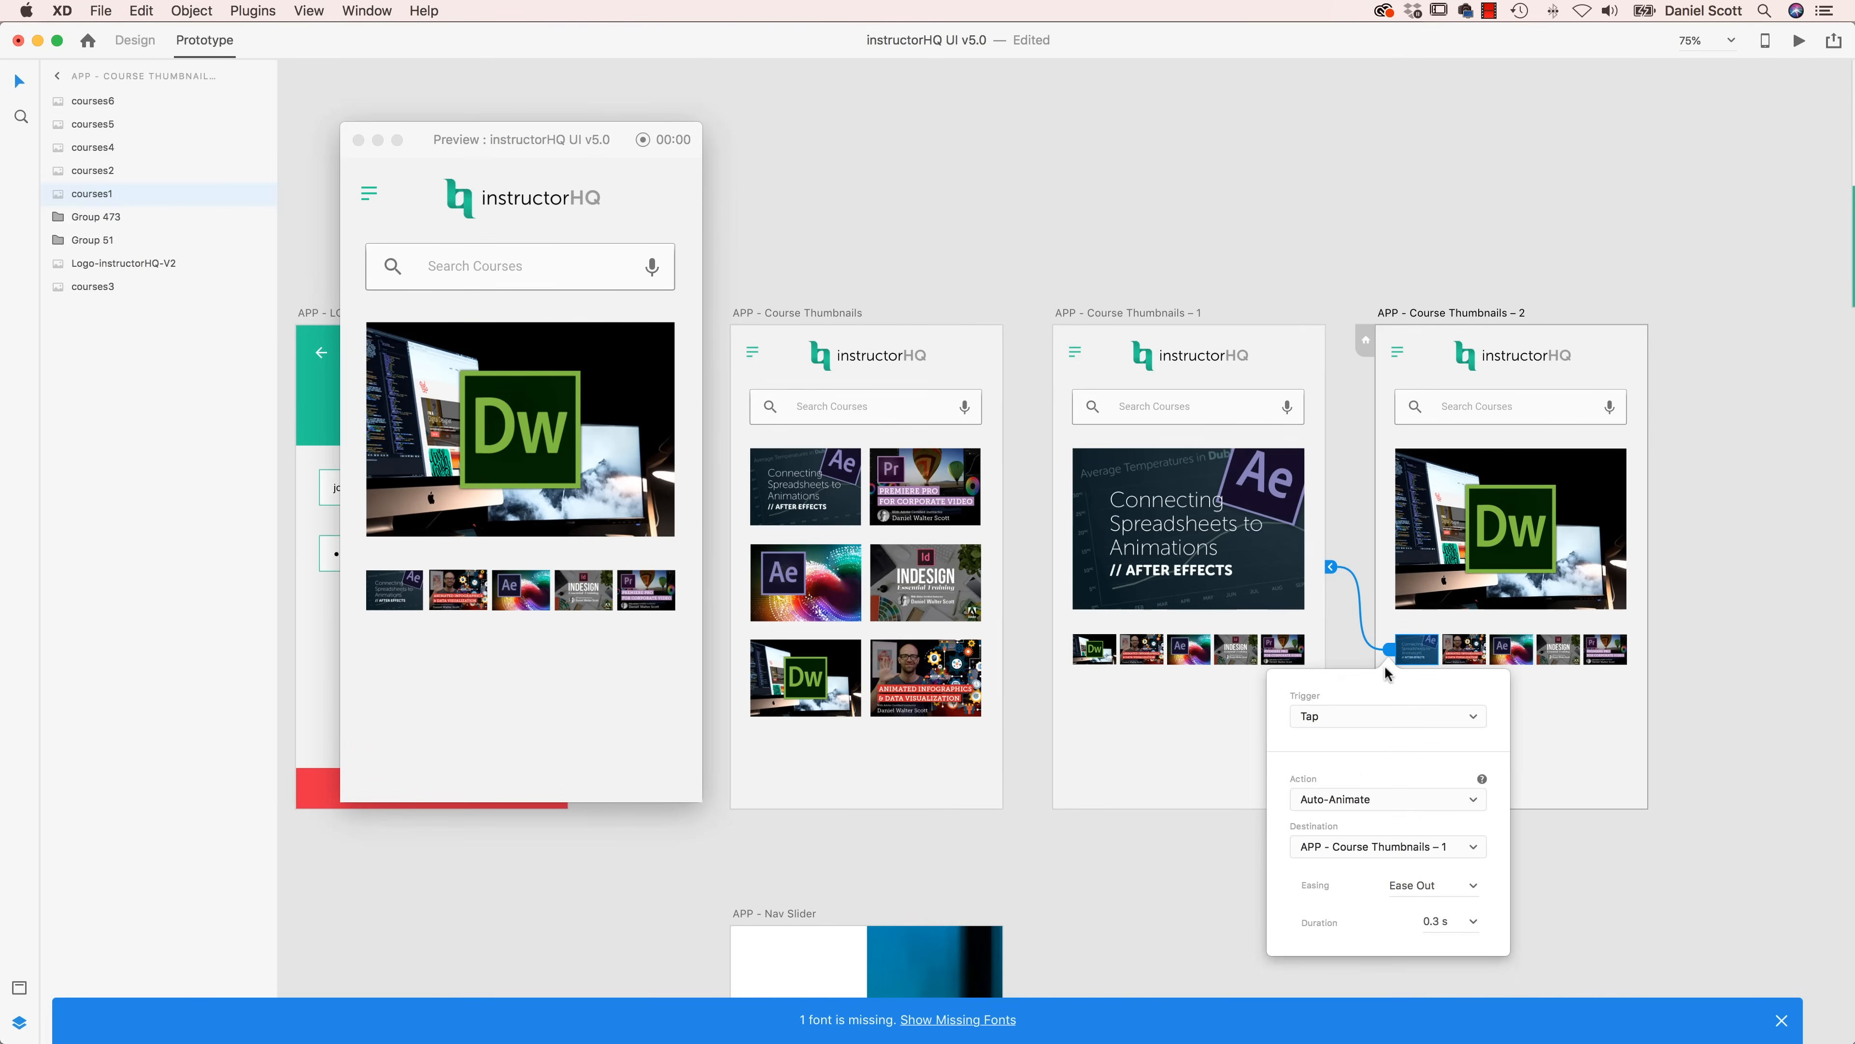
pyautogui.click(1450, 885)
pyautogui.click(1472, 885)
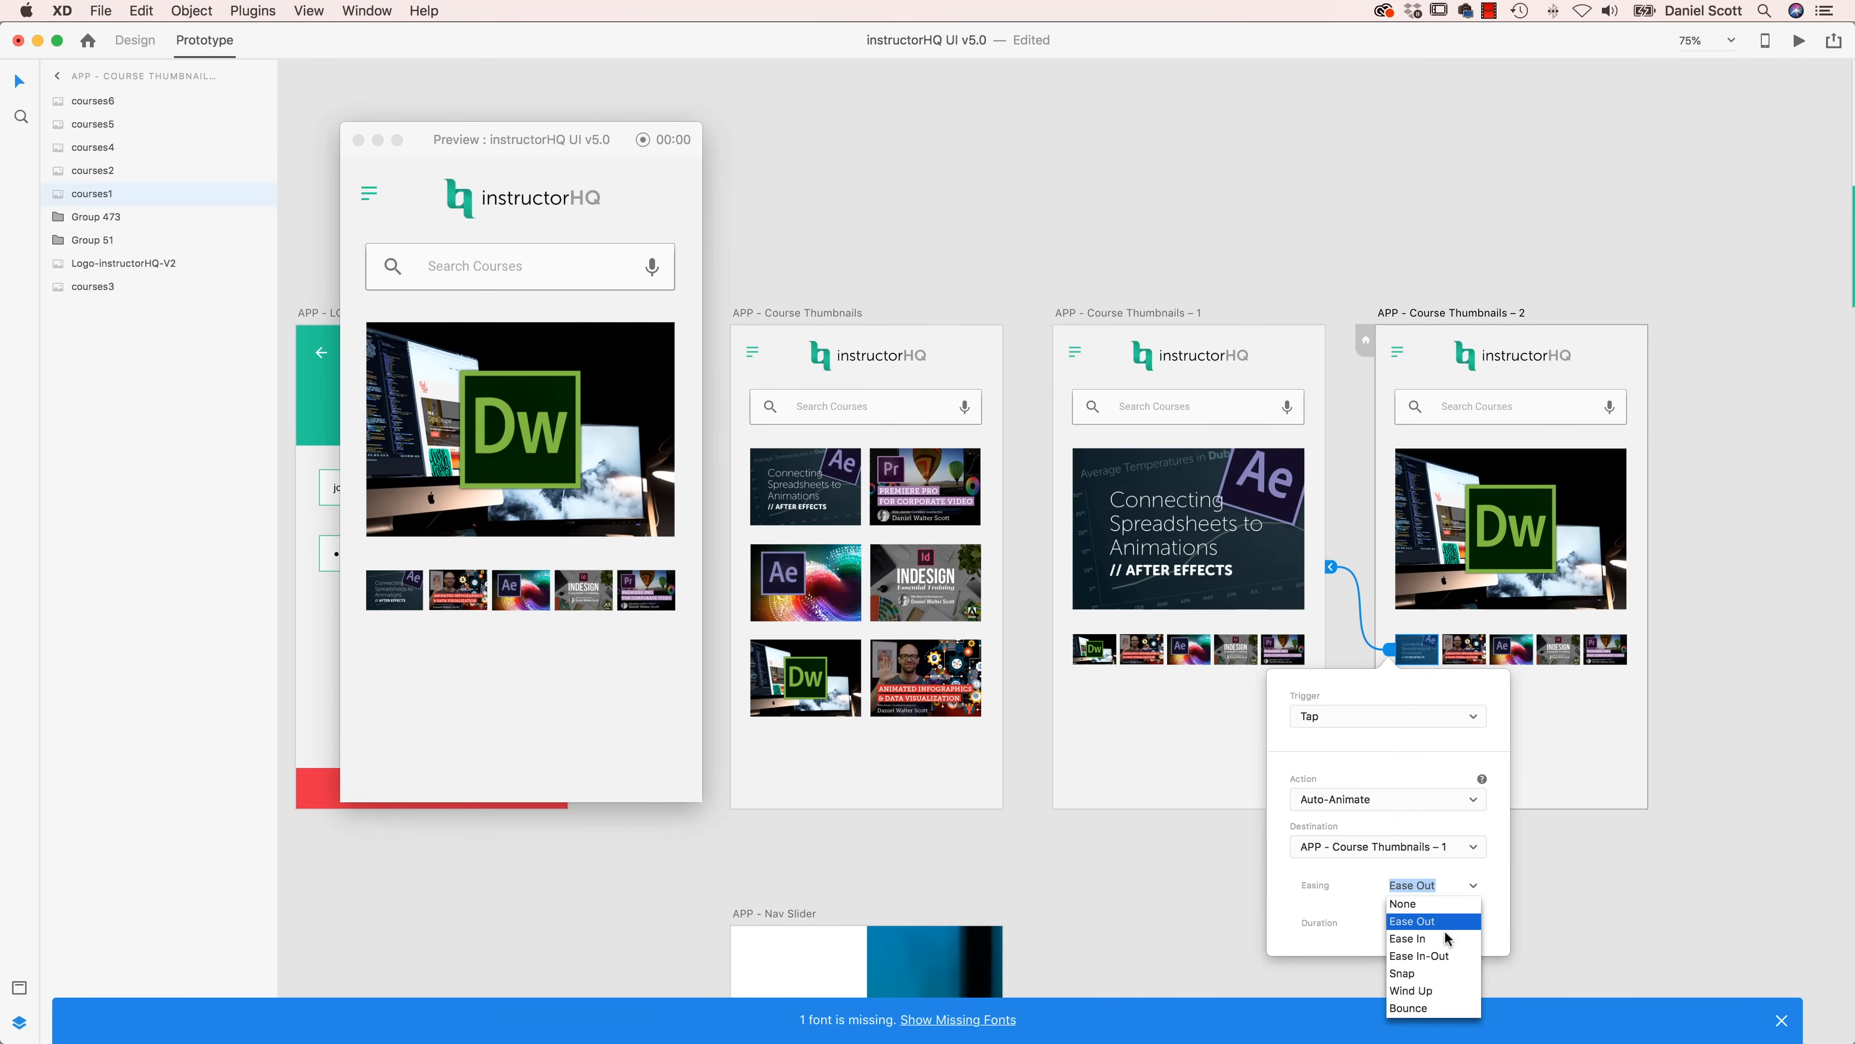
pyautogui.click(1425, 991)
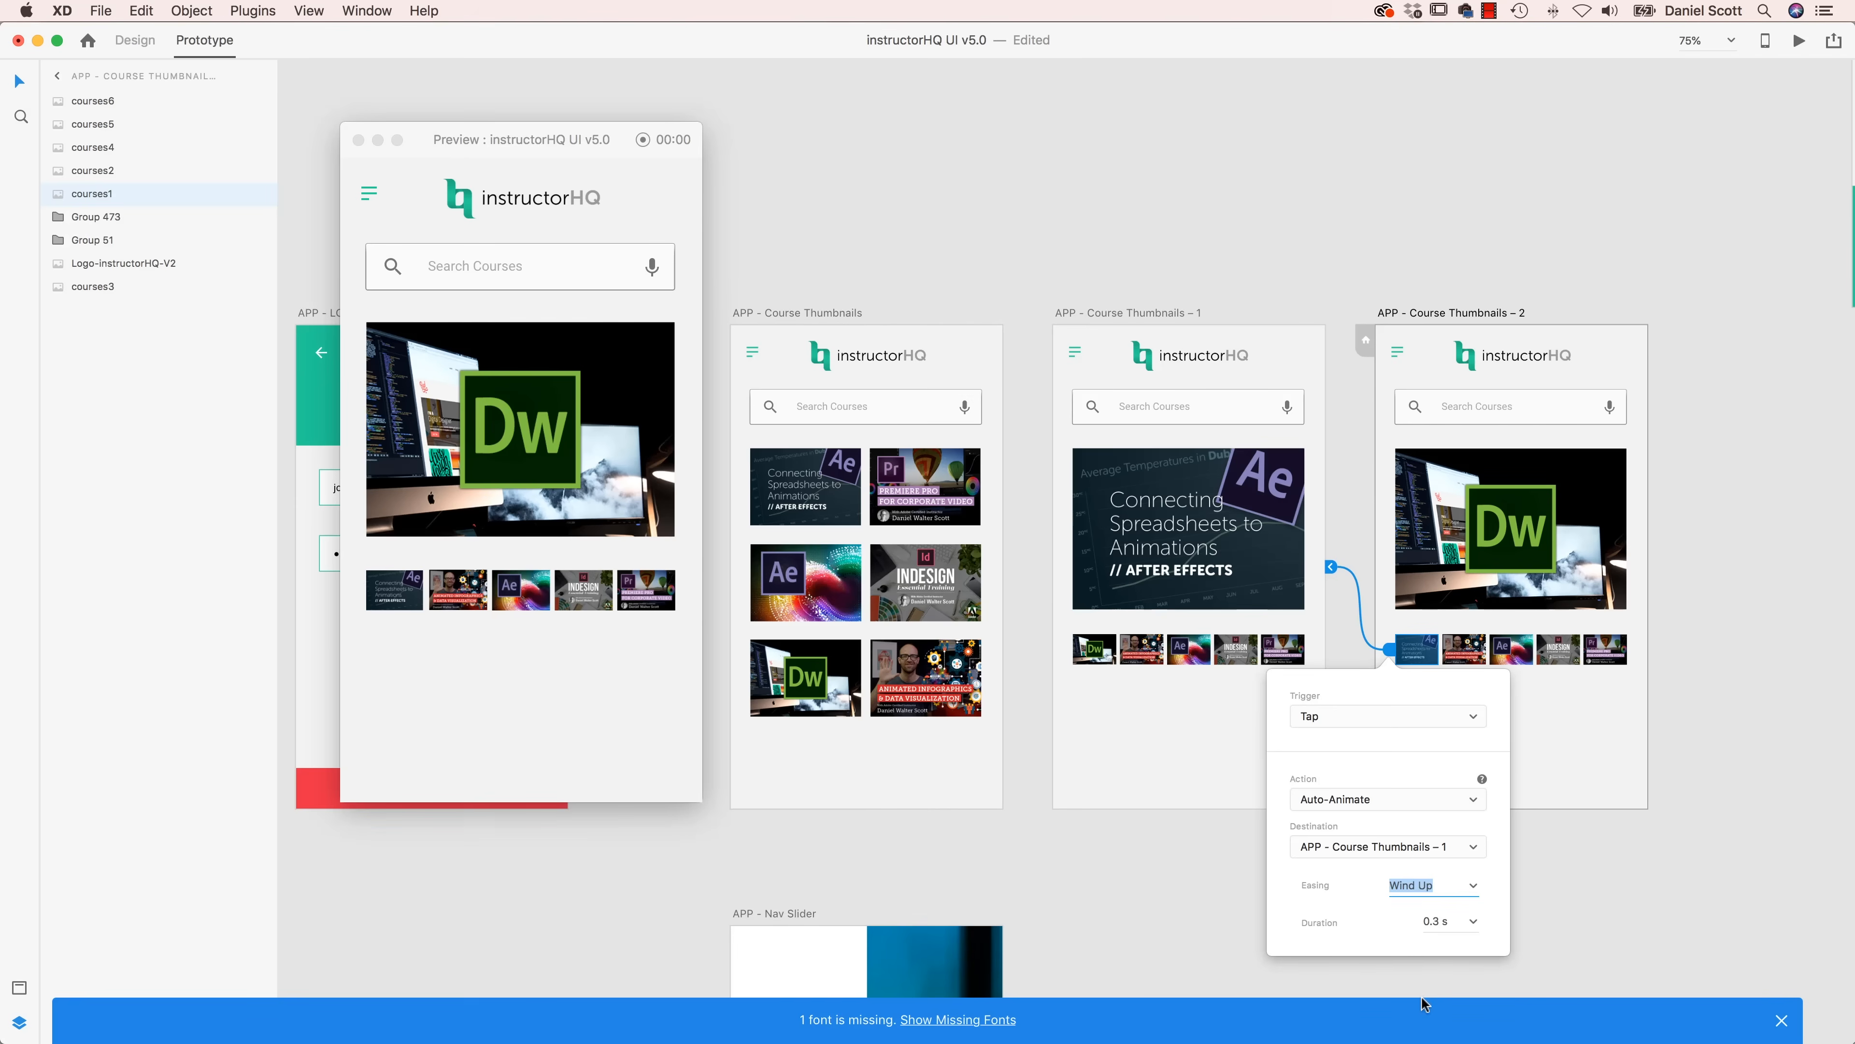
pyautogui.click(1445, 923)
pyautogui.write('1')
pyautogui.press('Return')
# - Preview the new easings from APP - Course Thumbnails, swapping repeatedly between the Connecting Spreadsheets and Dreamweaver images, and close the preview
pyautogui.click(475, 464)
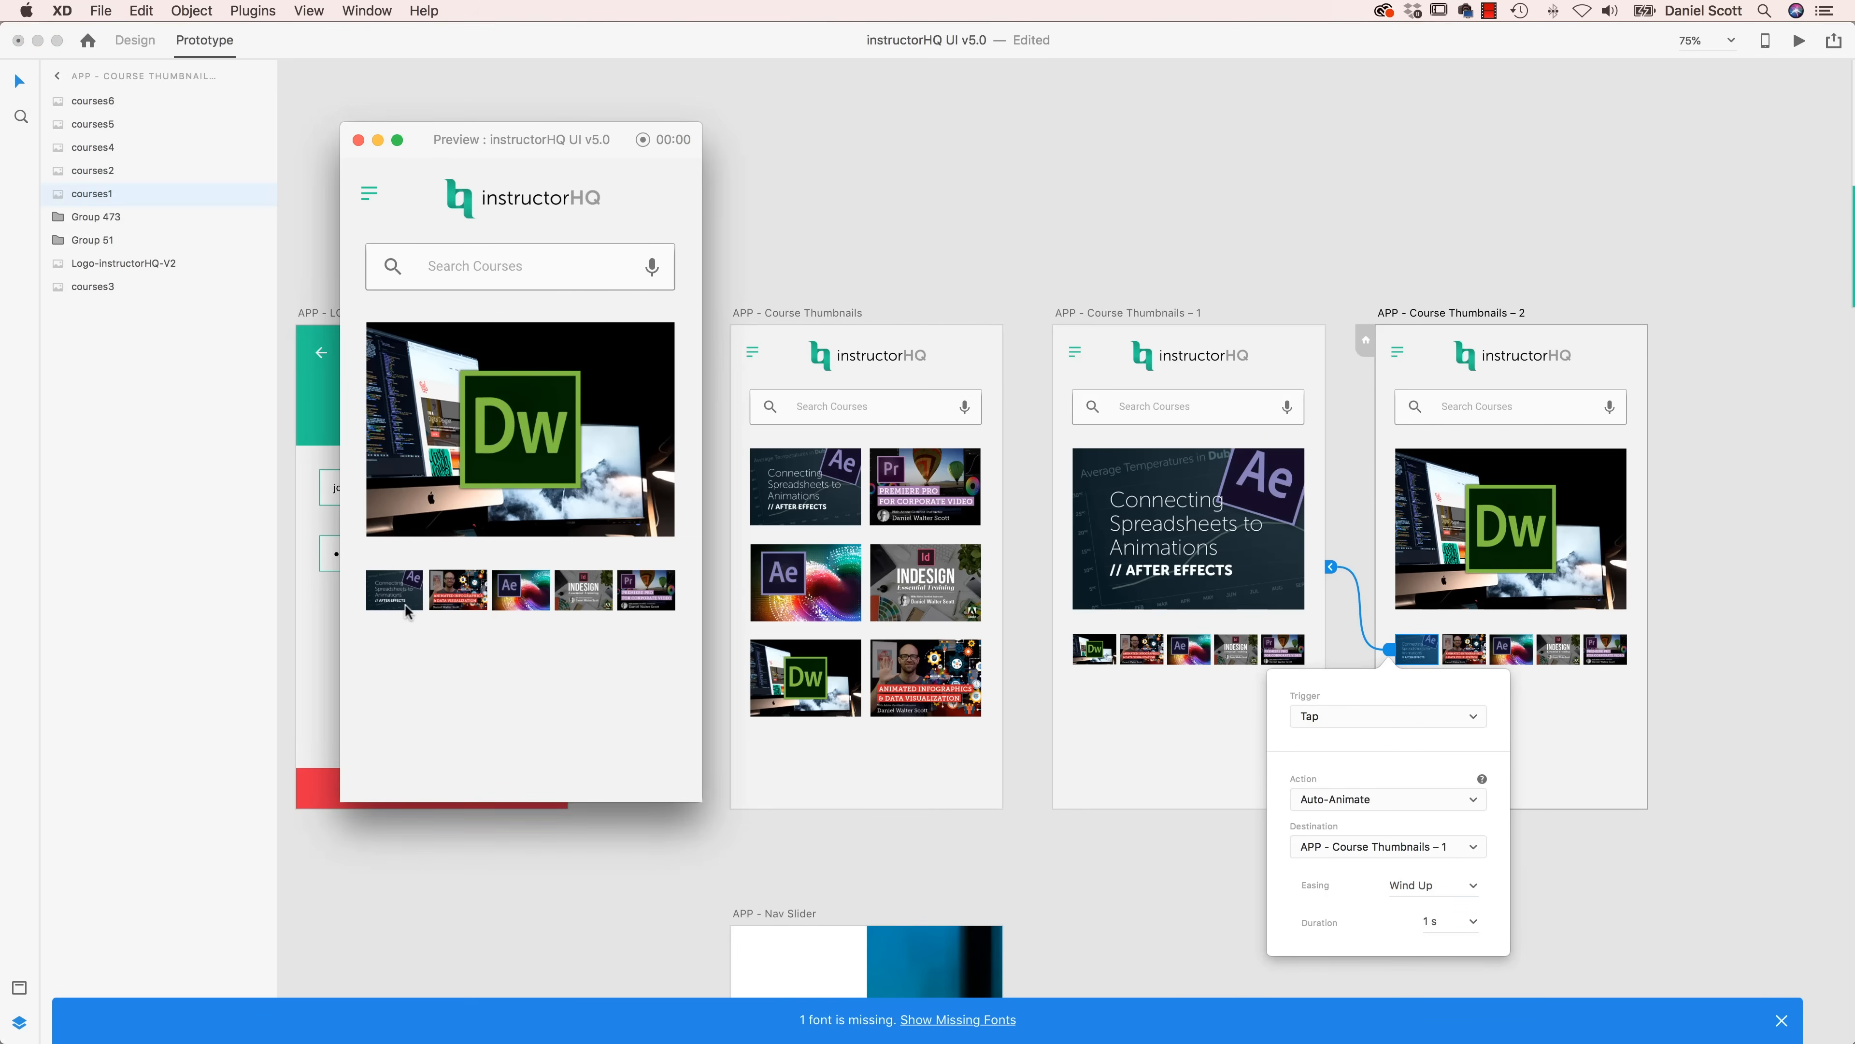
pyautogui.click(358, 140)
pyautogui.click(785, 304)
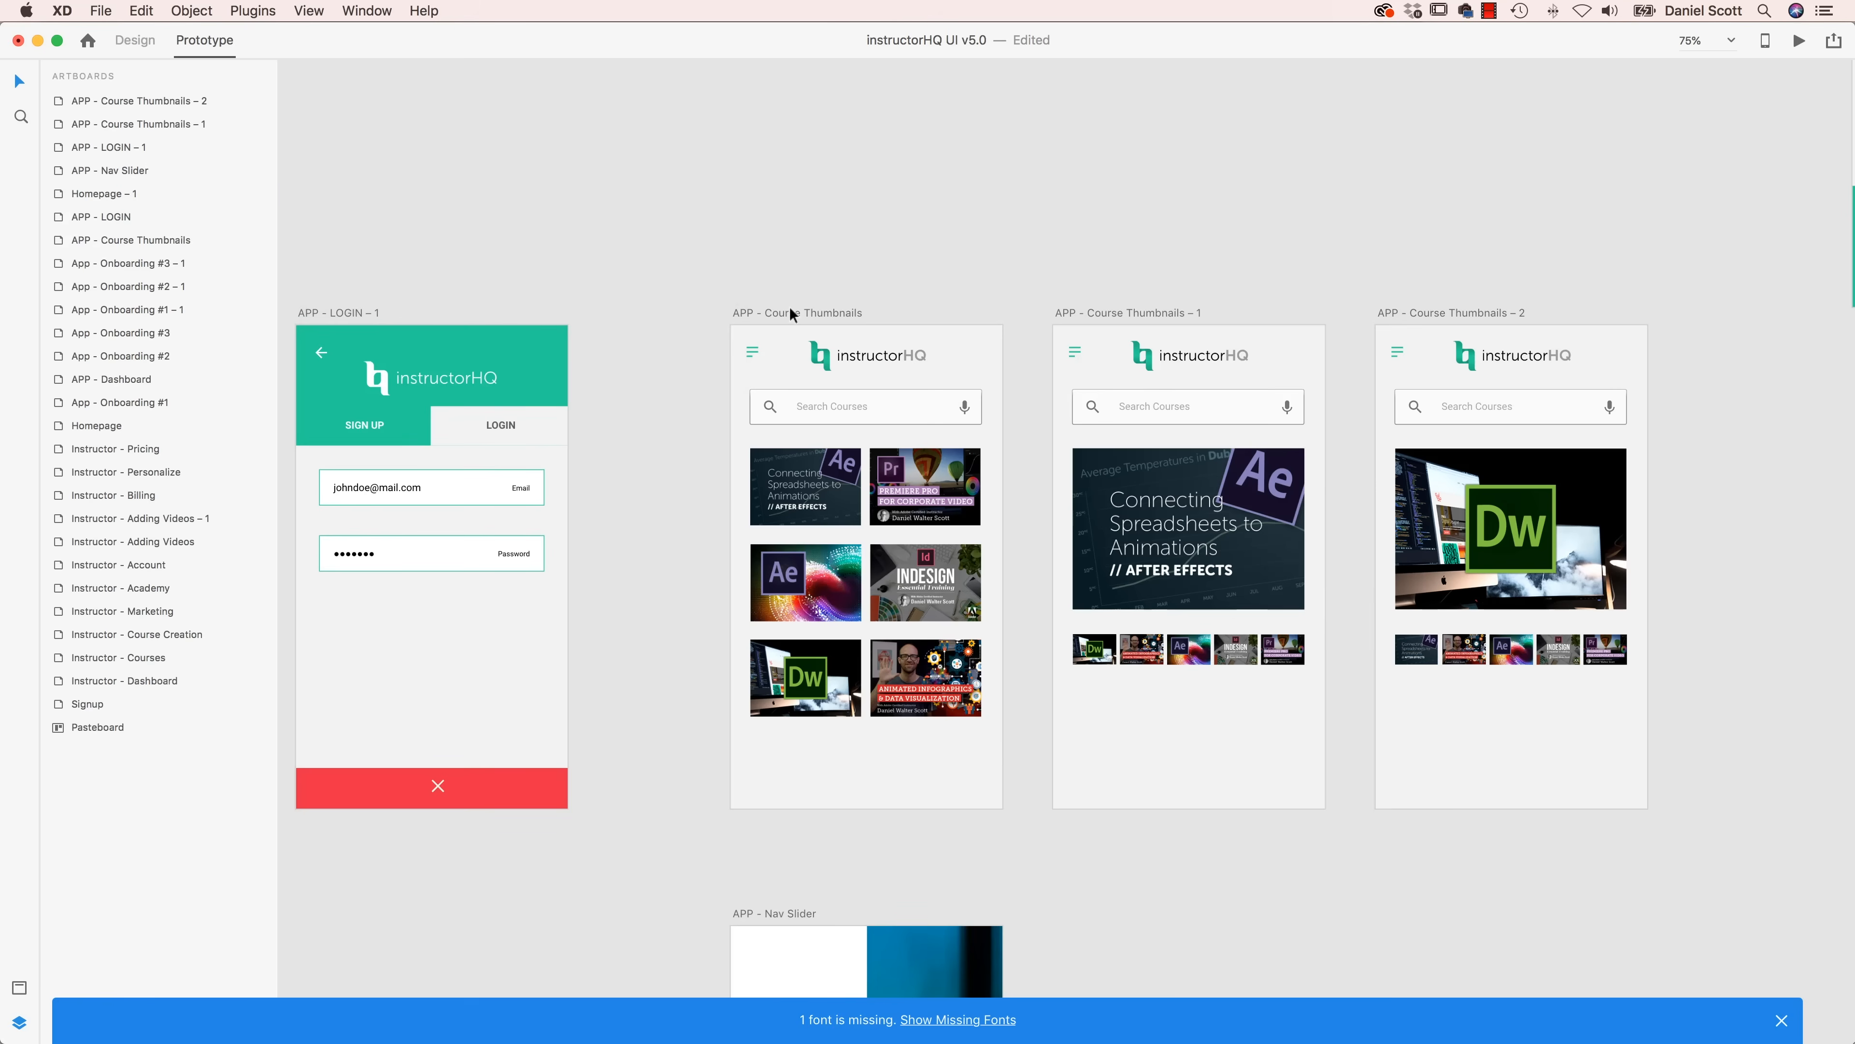
pyautogui.click(789, 311)
pyautogui.press('super+Return')
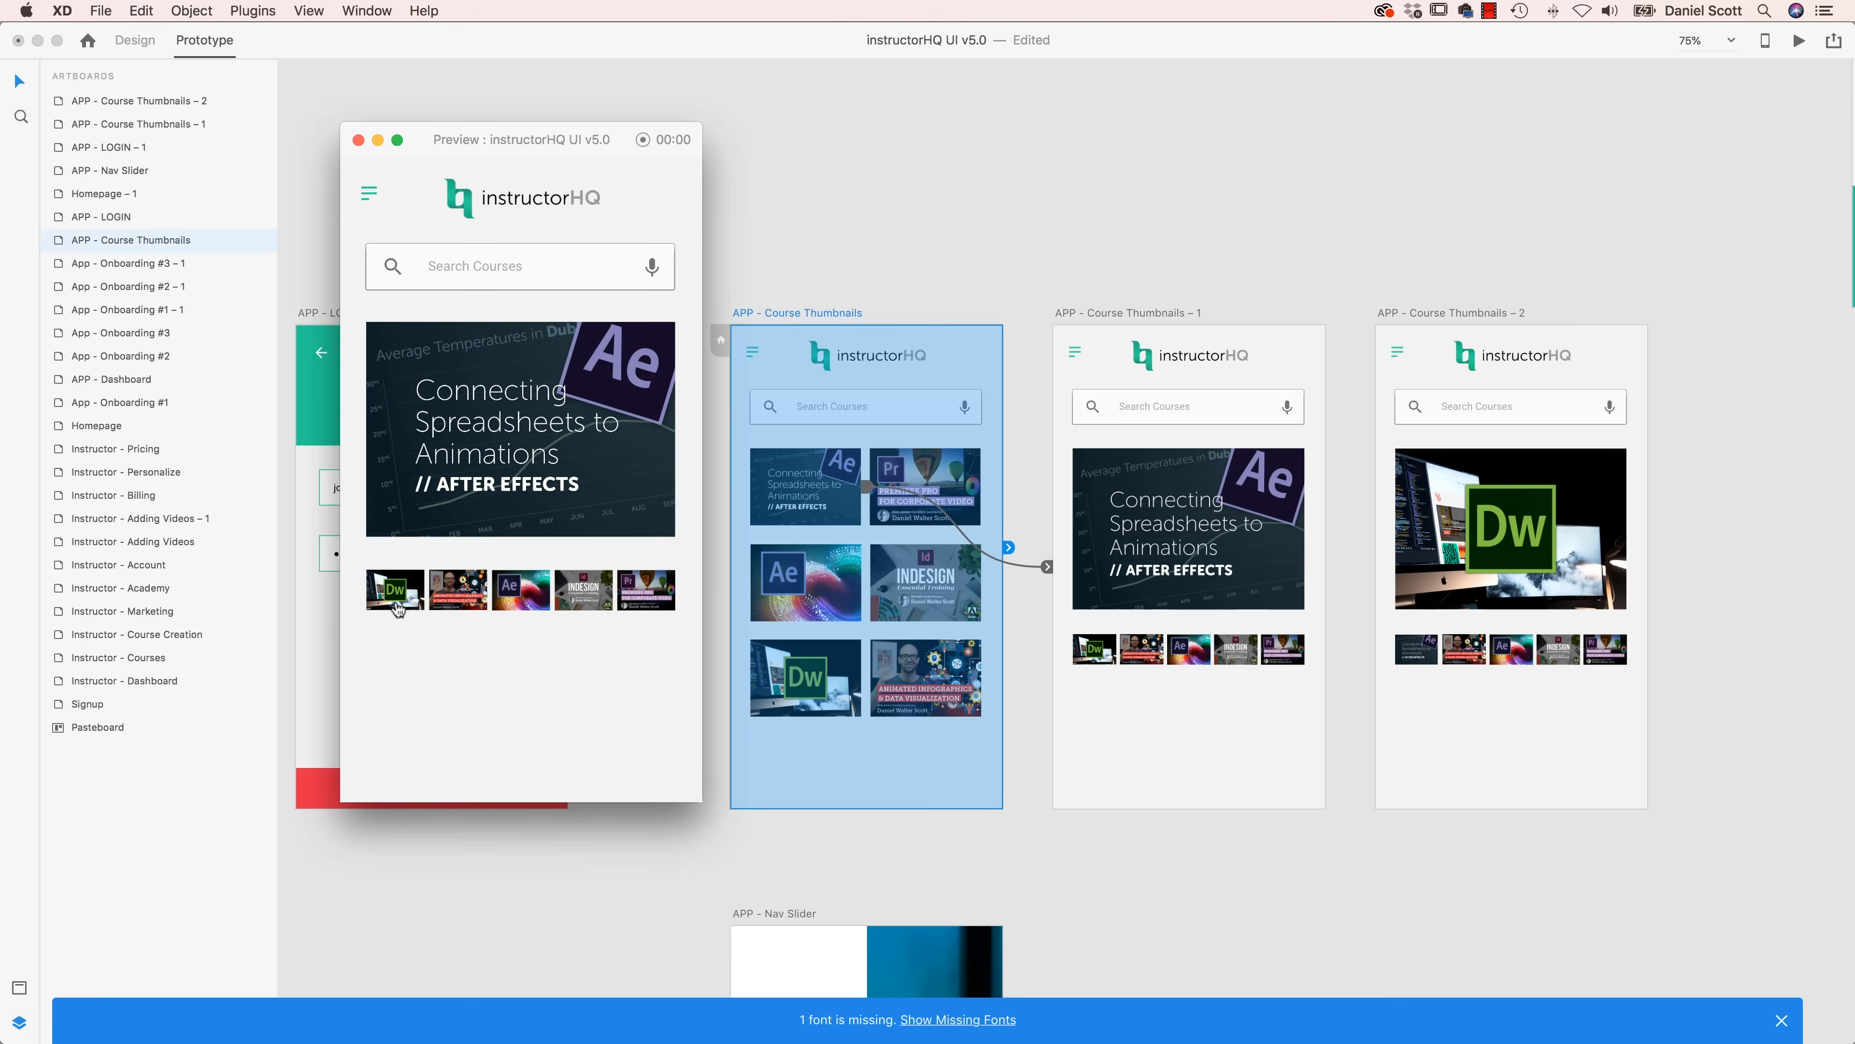
pyautogui.click(395, 589)
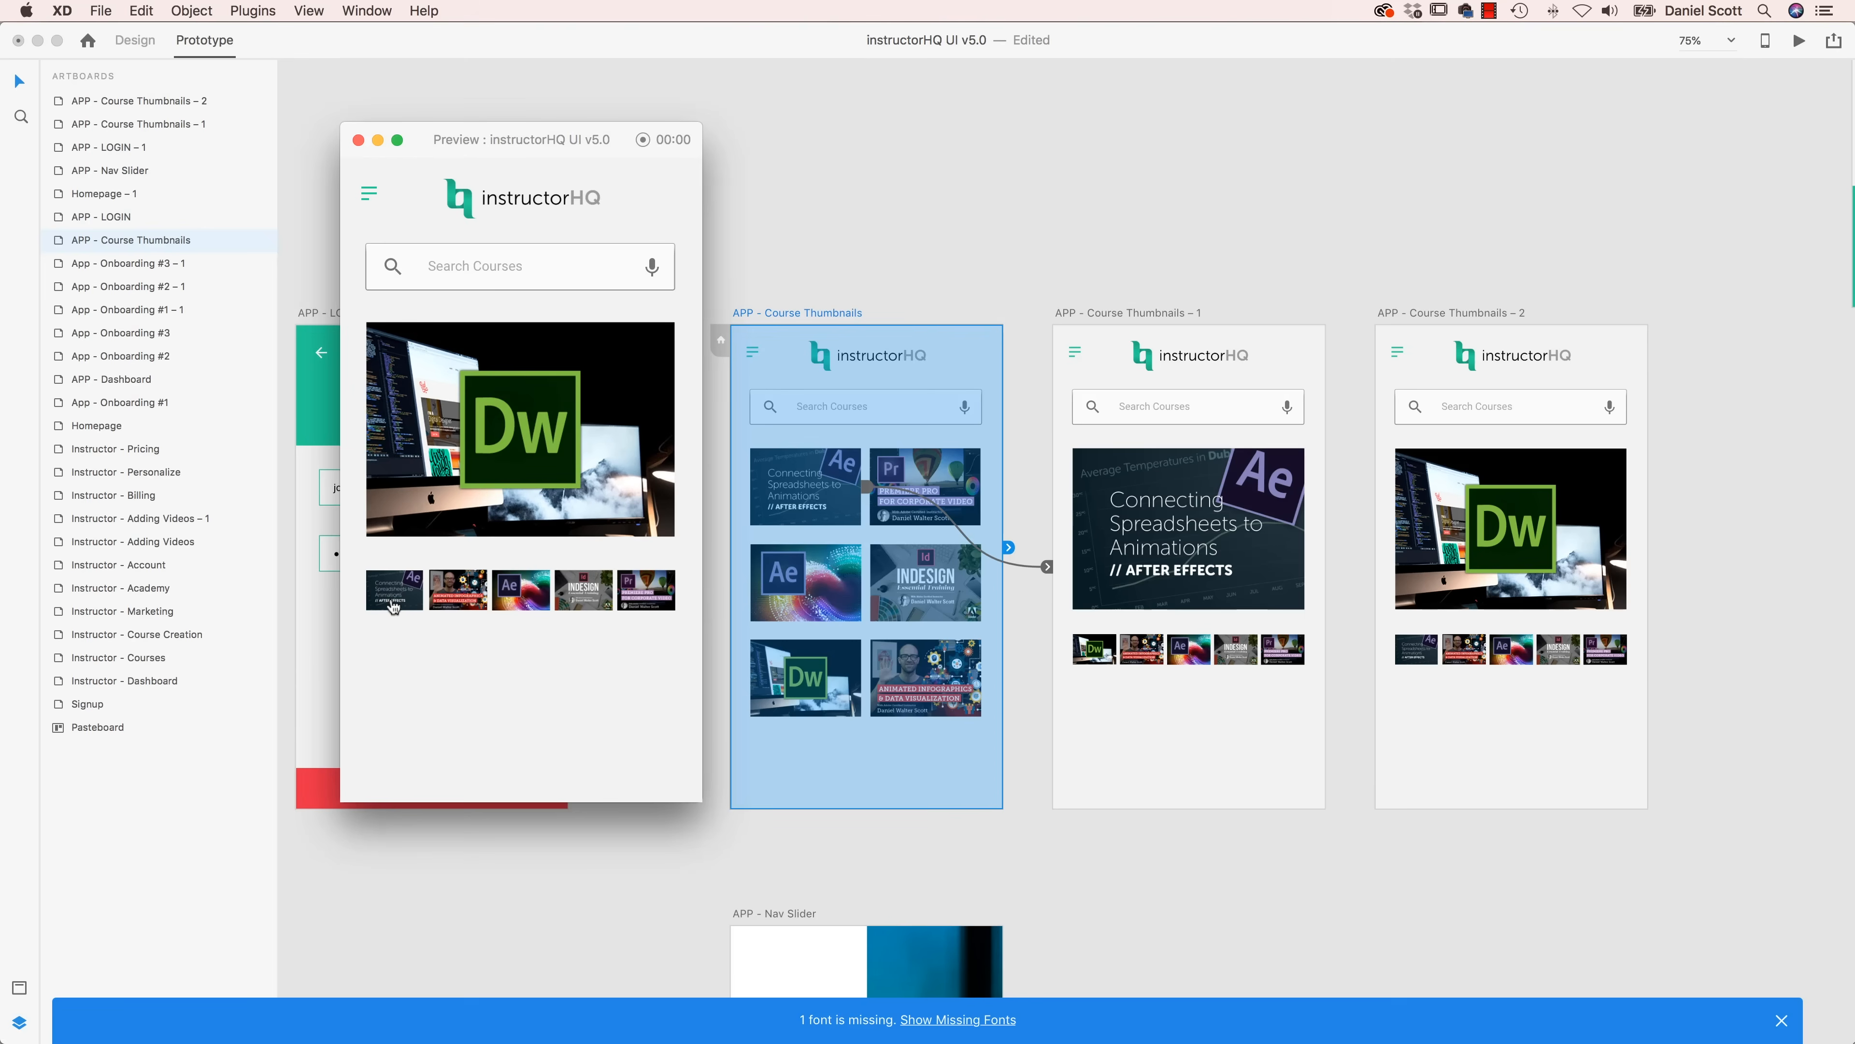
pyautogui.click(405, 599)
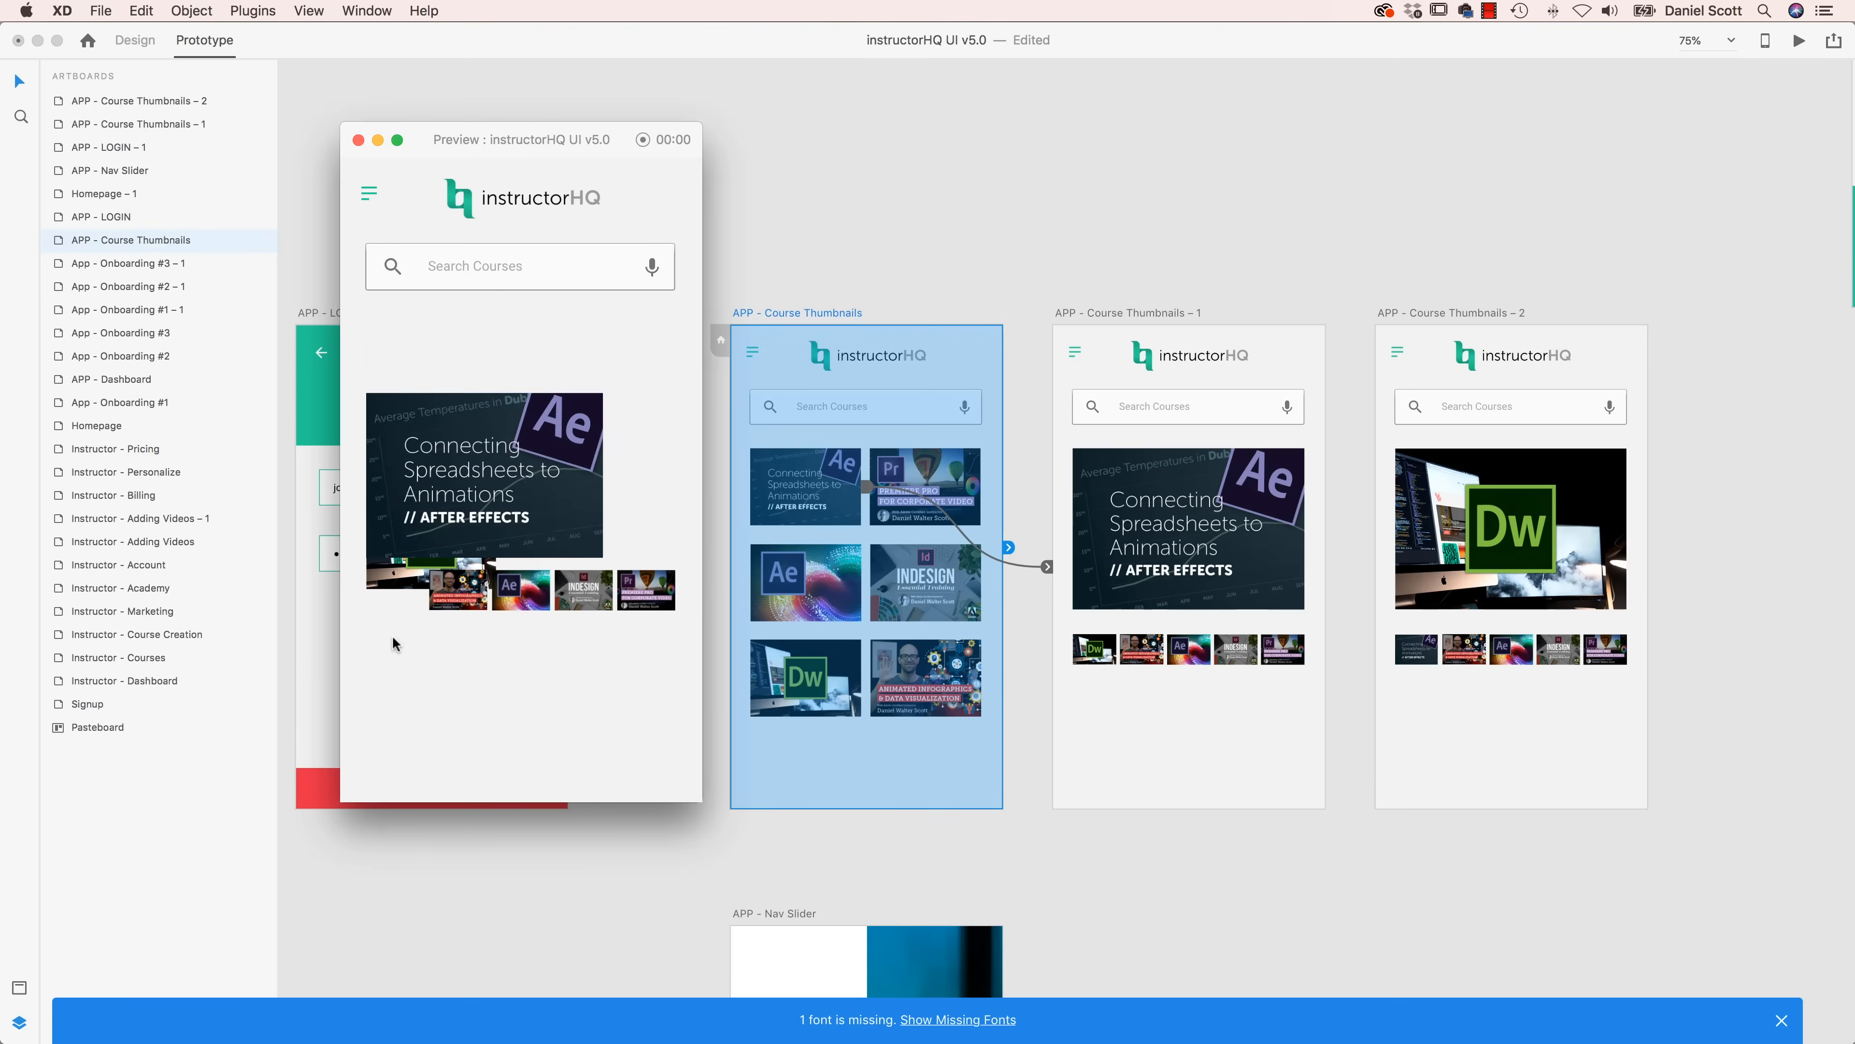
pyautogui.click(383, 598)
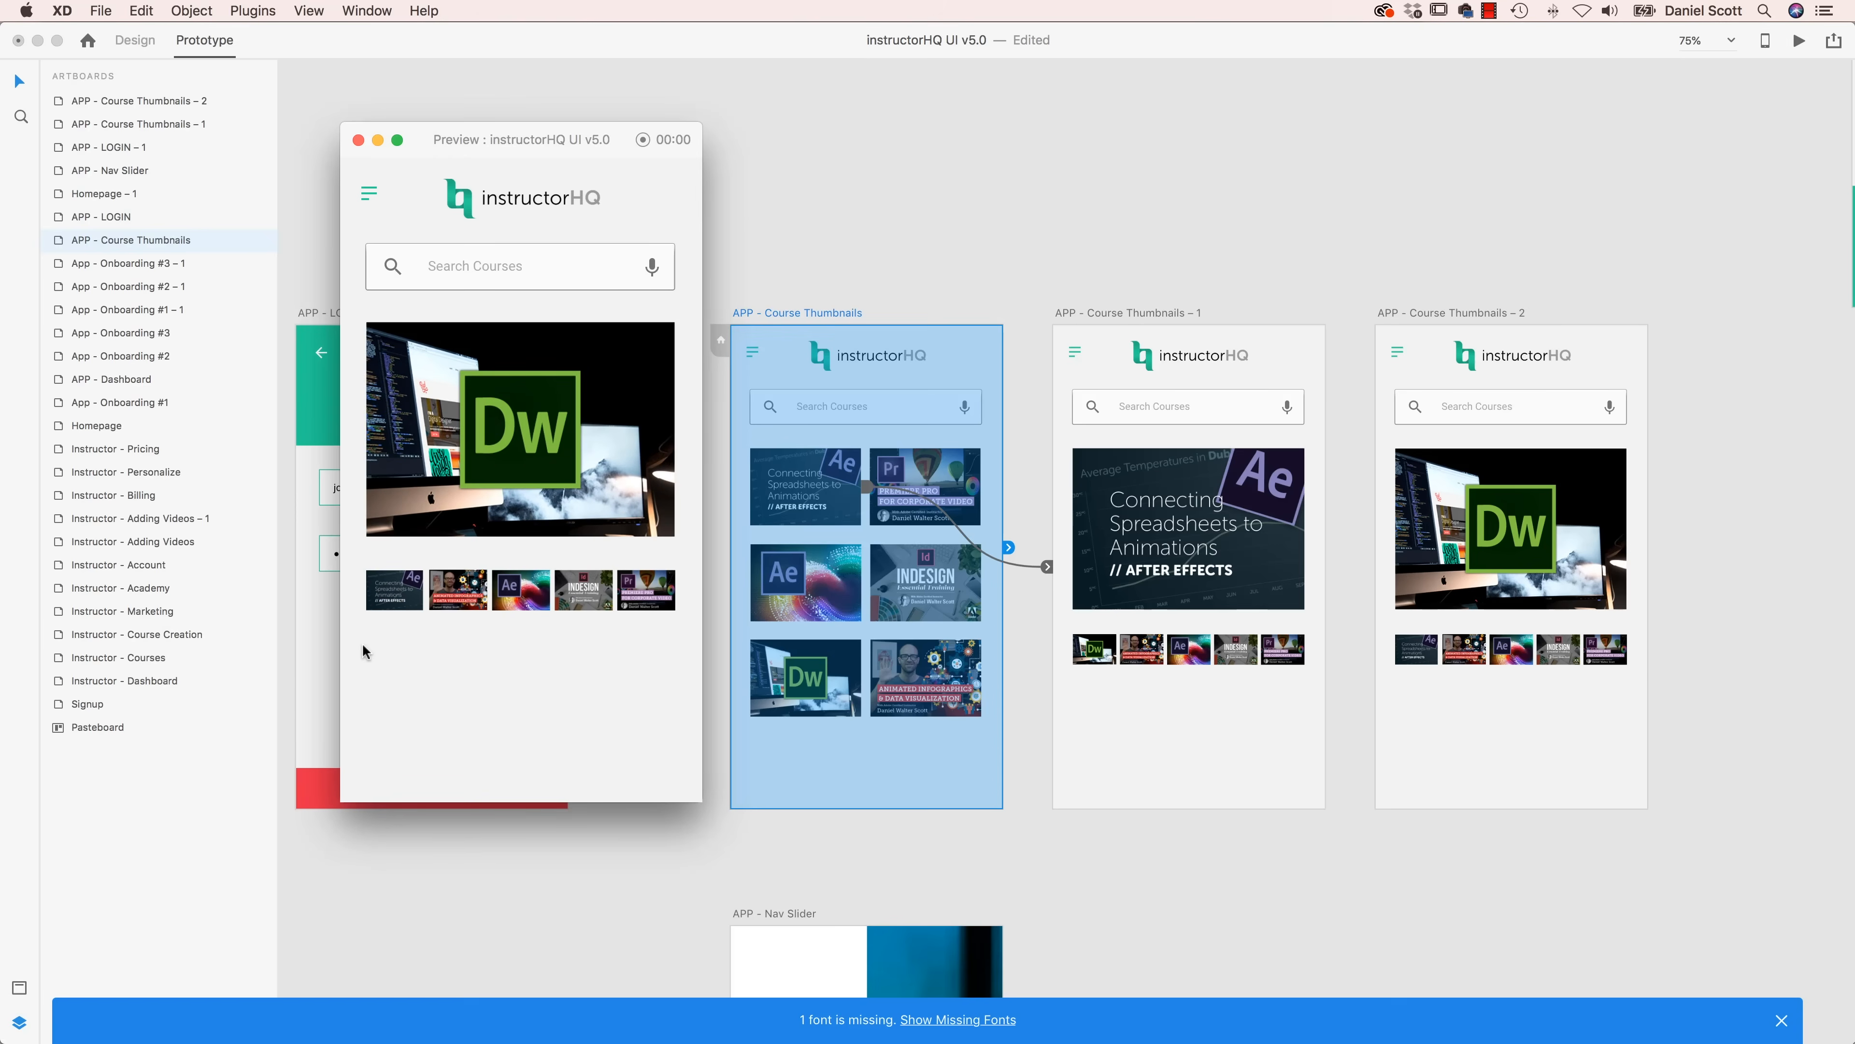
pyautogui.click(398, 588)
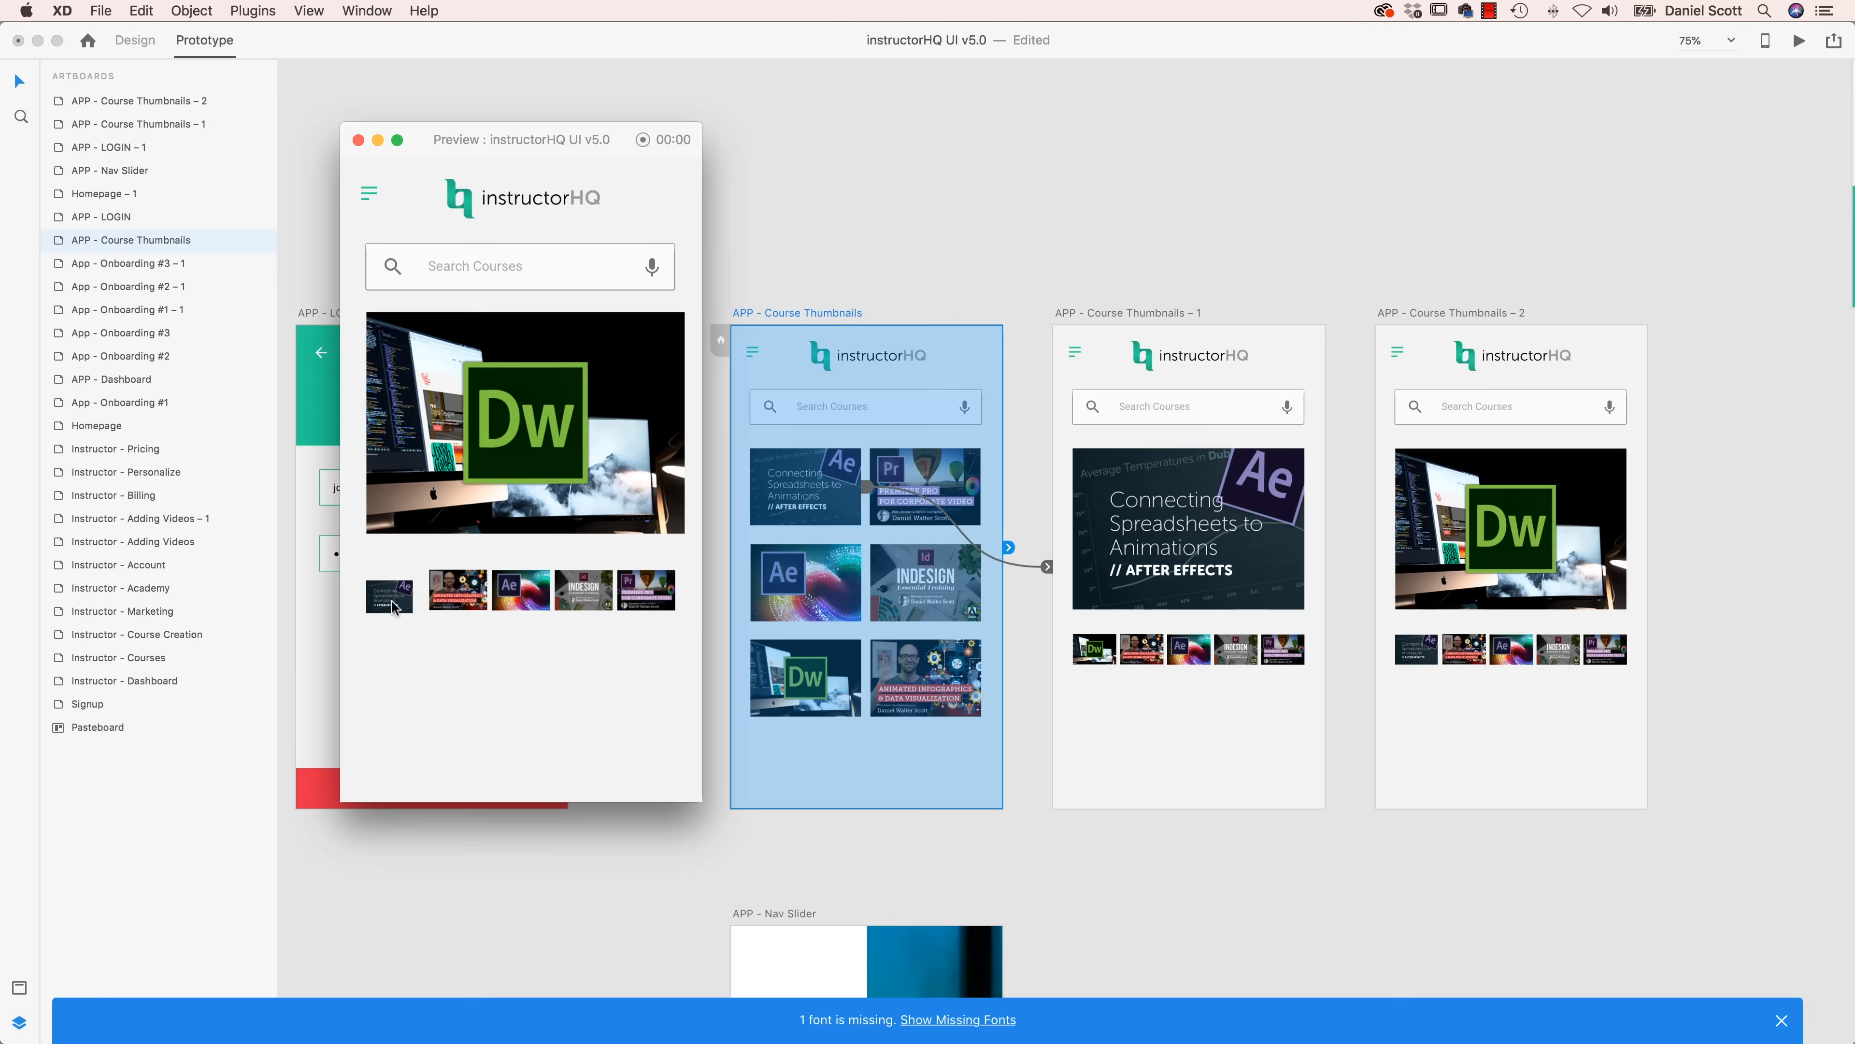
pyautogui.click(392, 606)
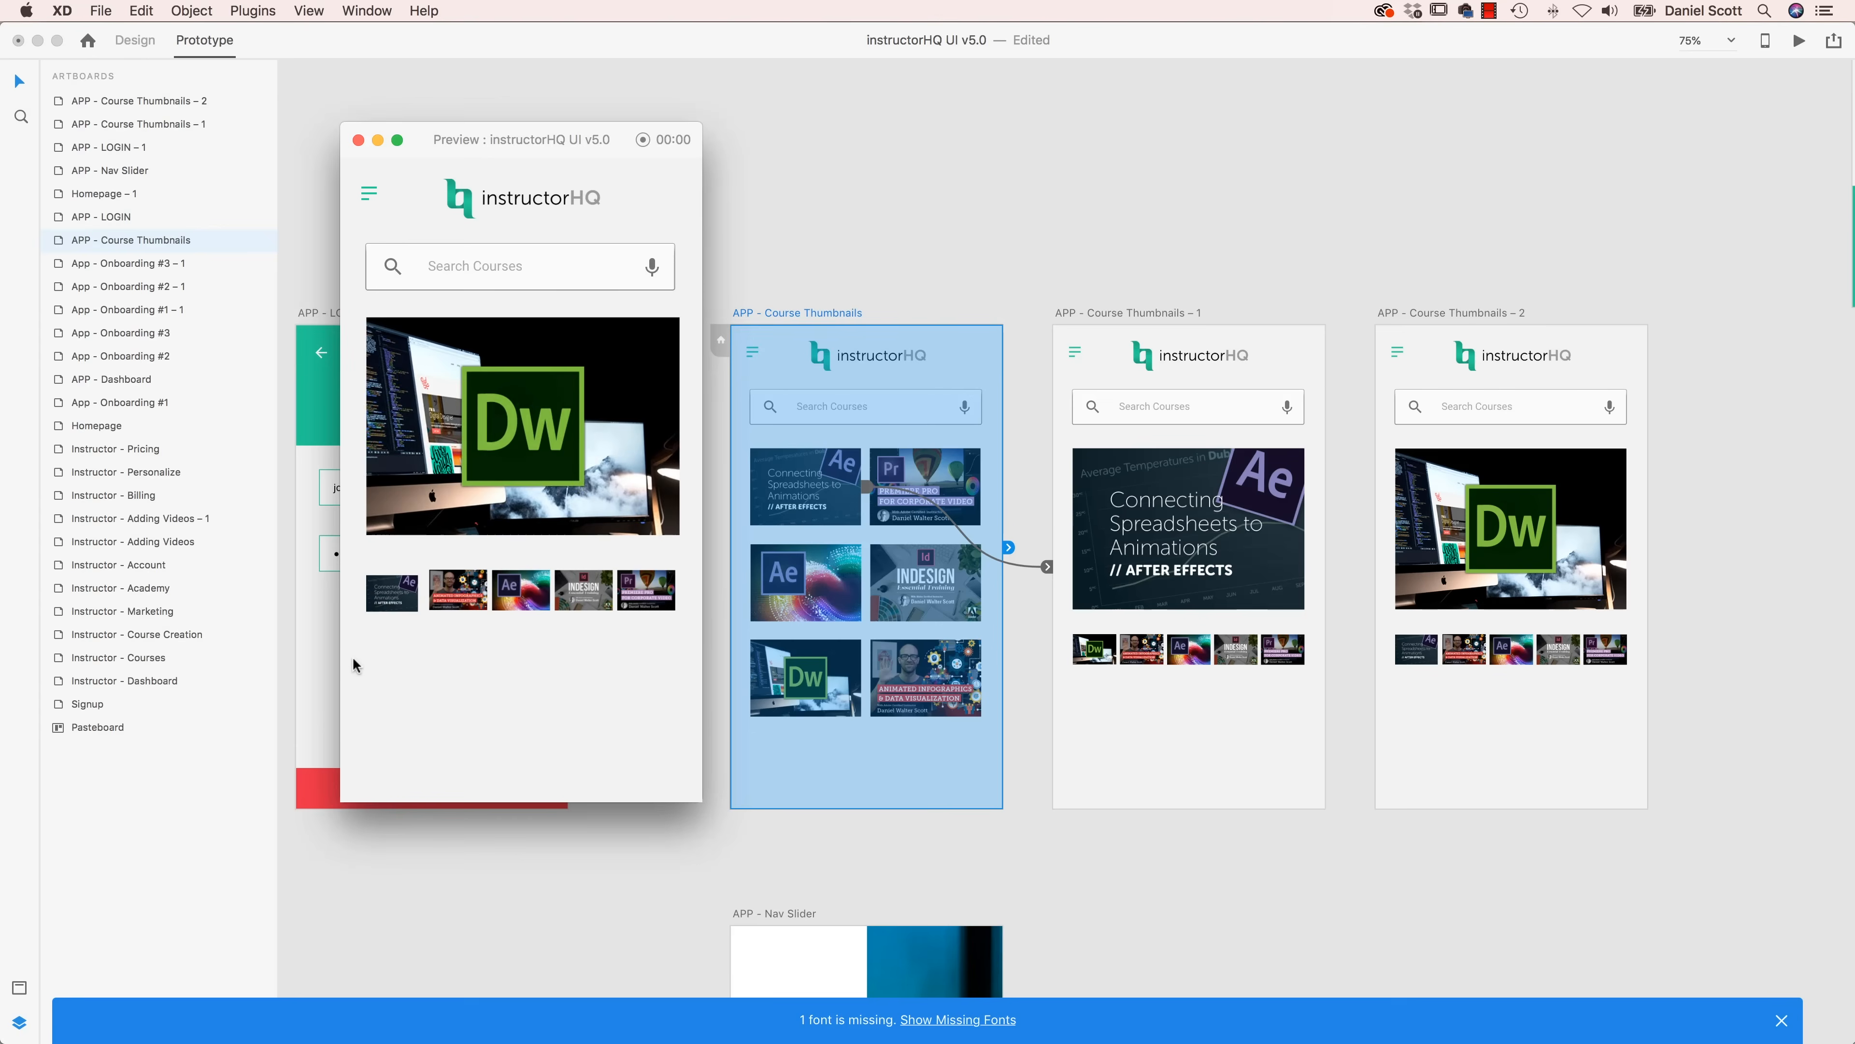
pyautogui.click(358, 140)
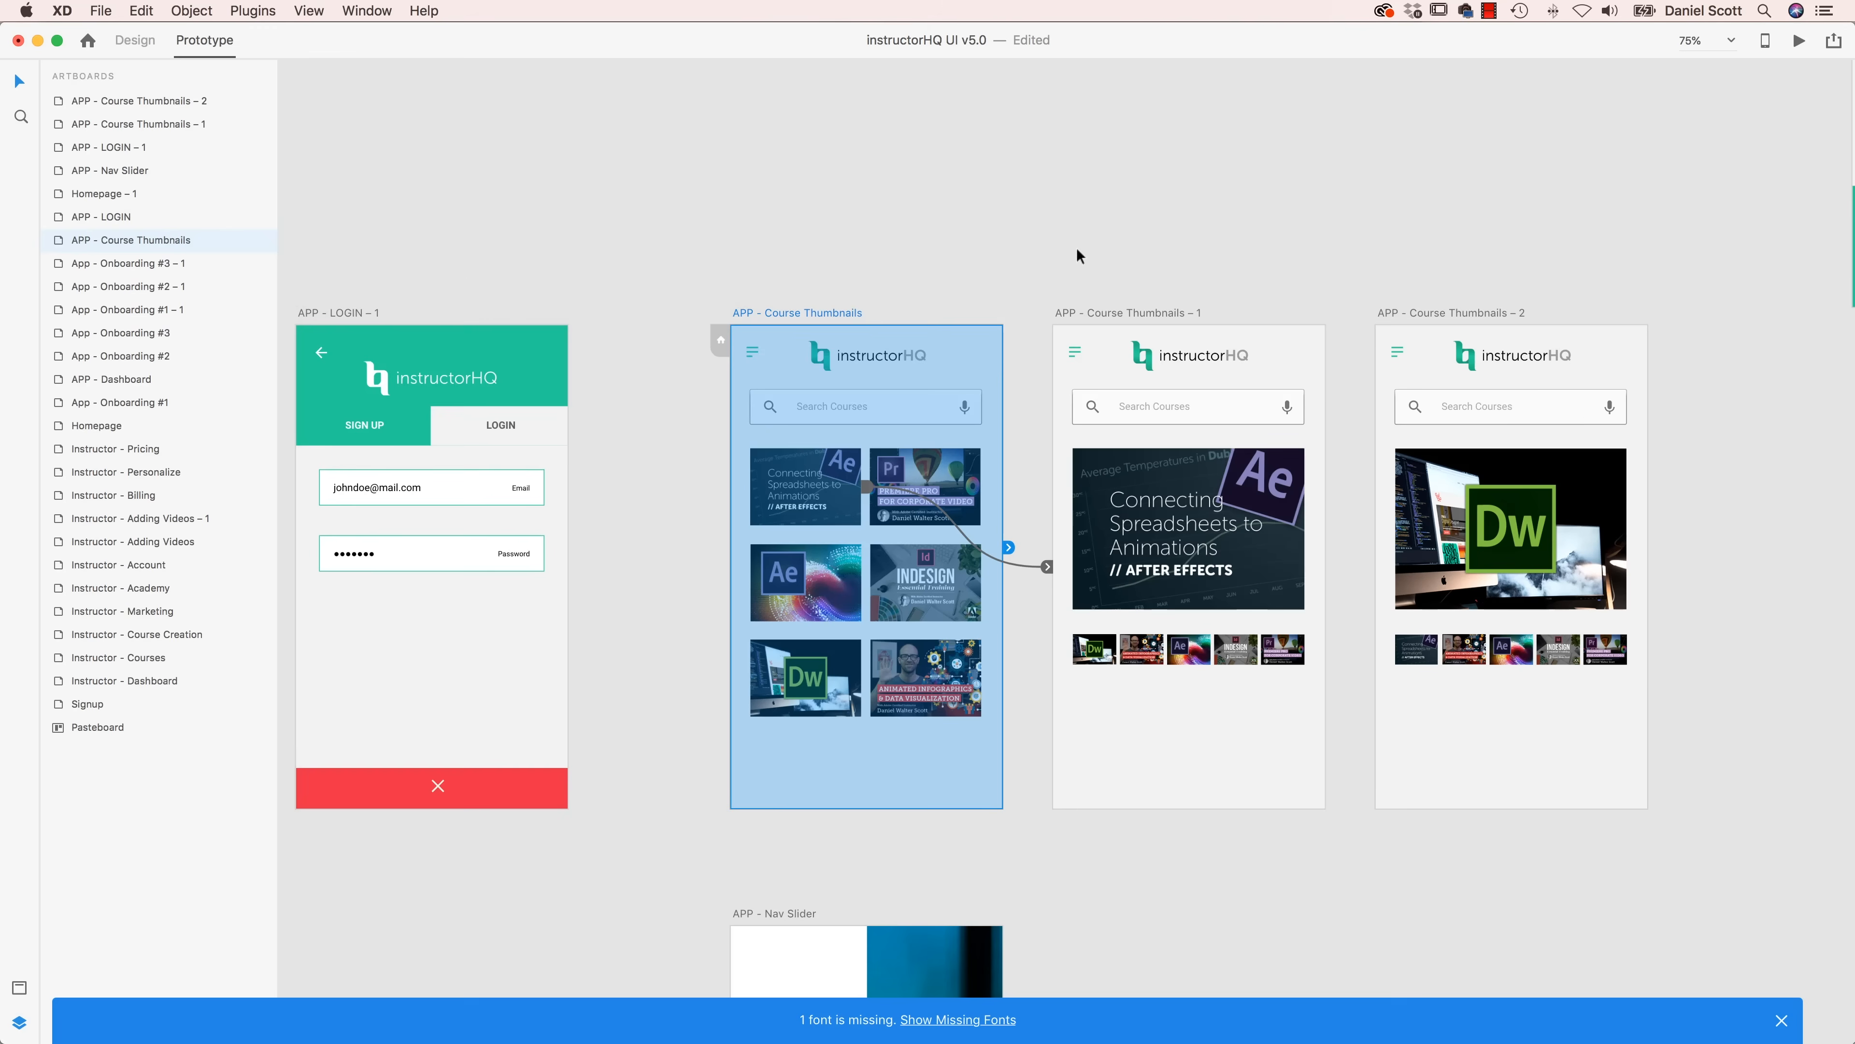
# - In design mode, draw a closed fin-shaped Pen path about 138 by 118 beneath the small thumbnails on APP - Course Thumbnails – 1
pyautogui.click(983, 230)
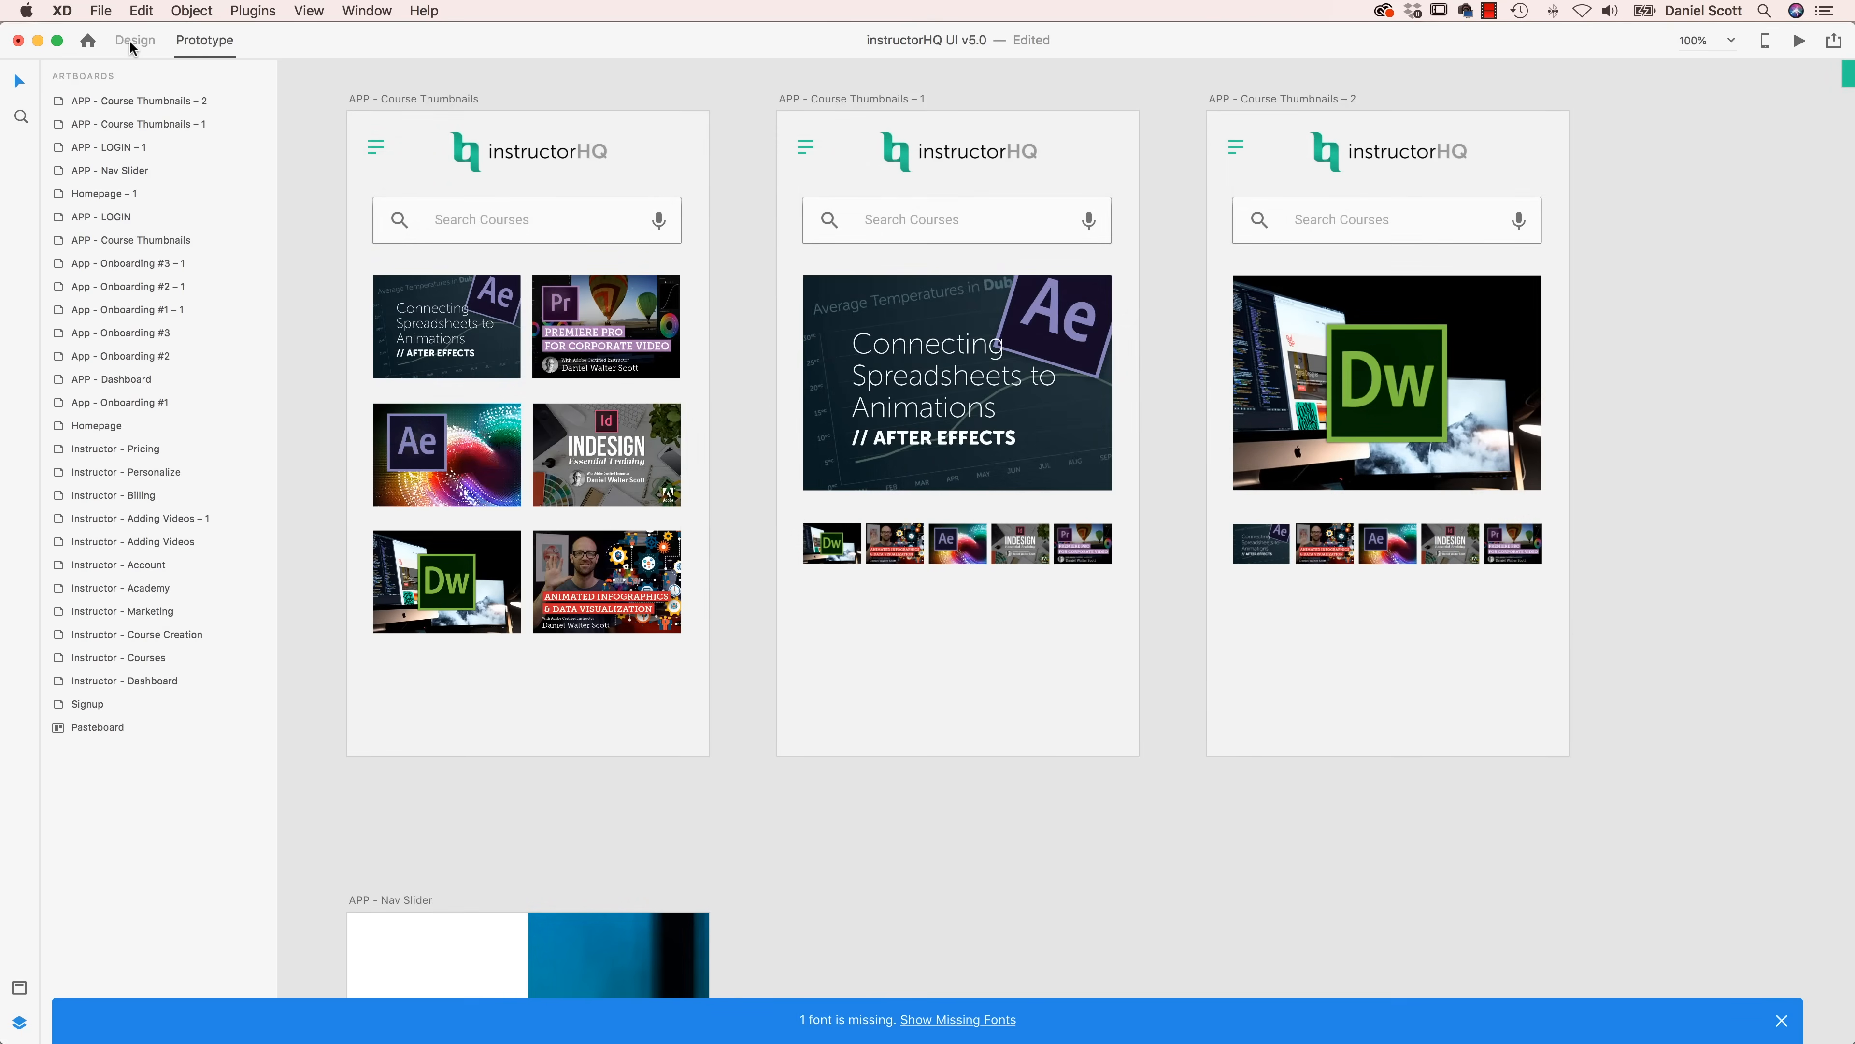
pyautogui.click(134, 41)
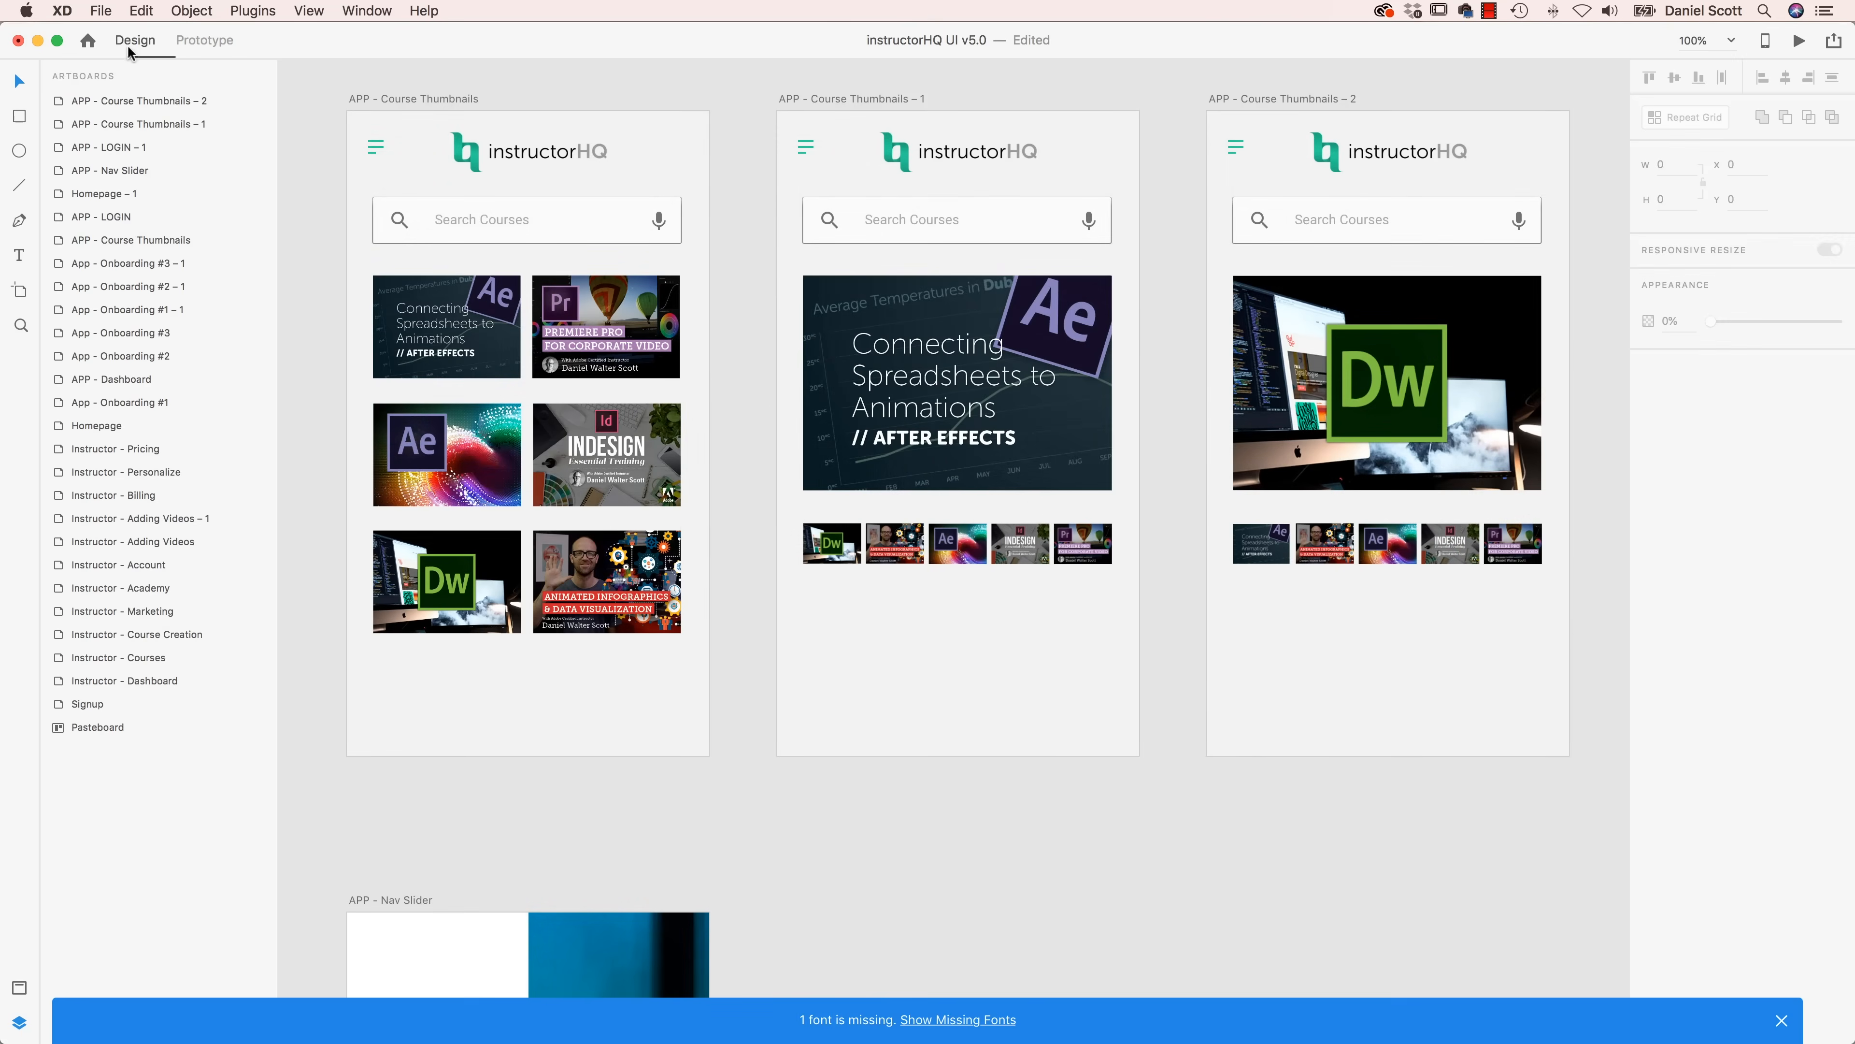
pyautogui.click(20, 220)
pyautogui.click(895, 703)
pyautogui.click(1029, 702)
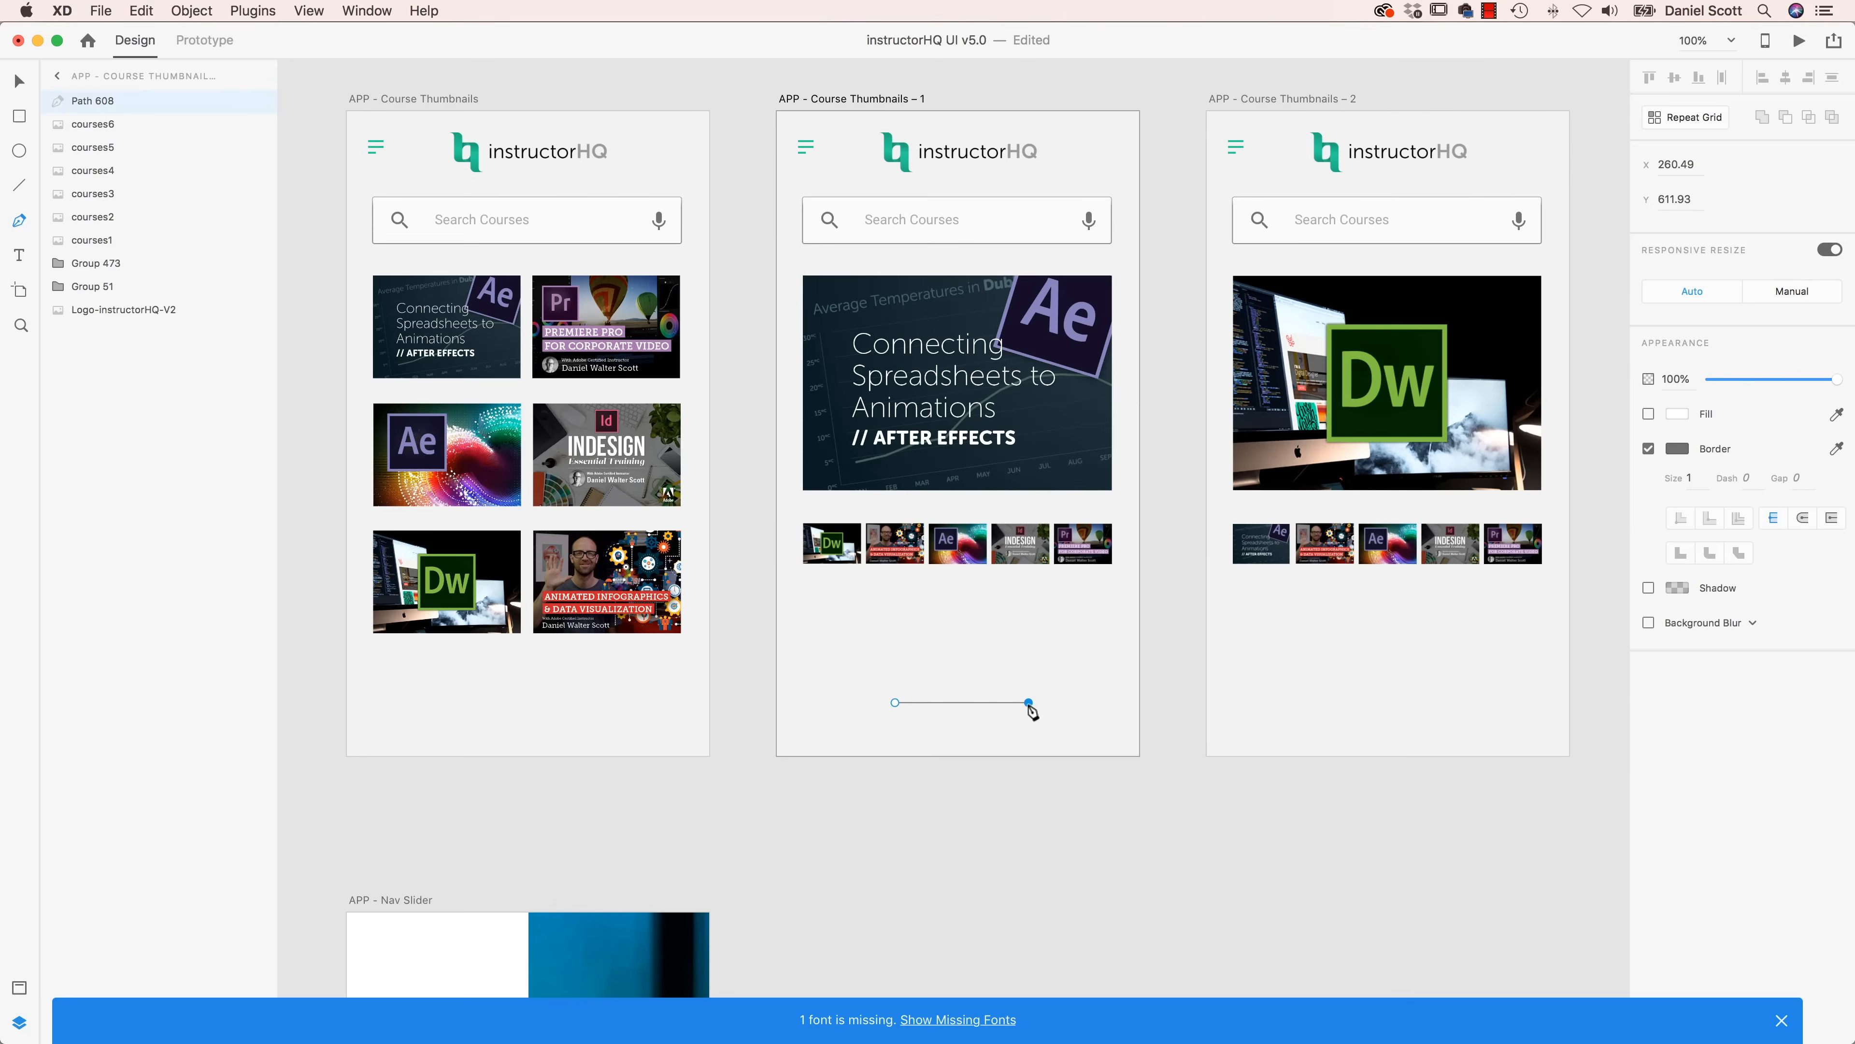
pyautogui.moveTo(923, 591); pyautogui.dragTo(963, 627)
pyautogui.click(895, 703)
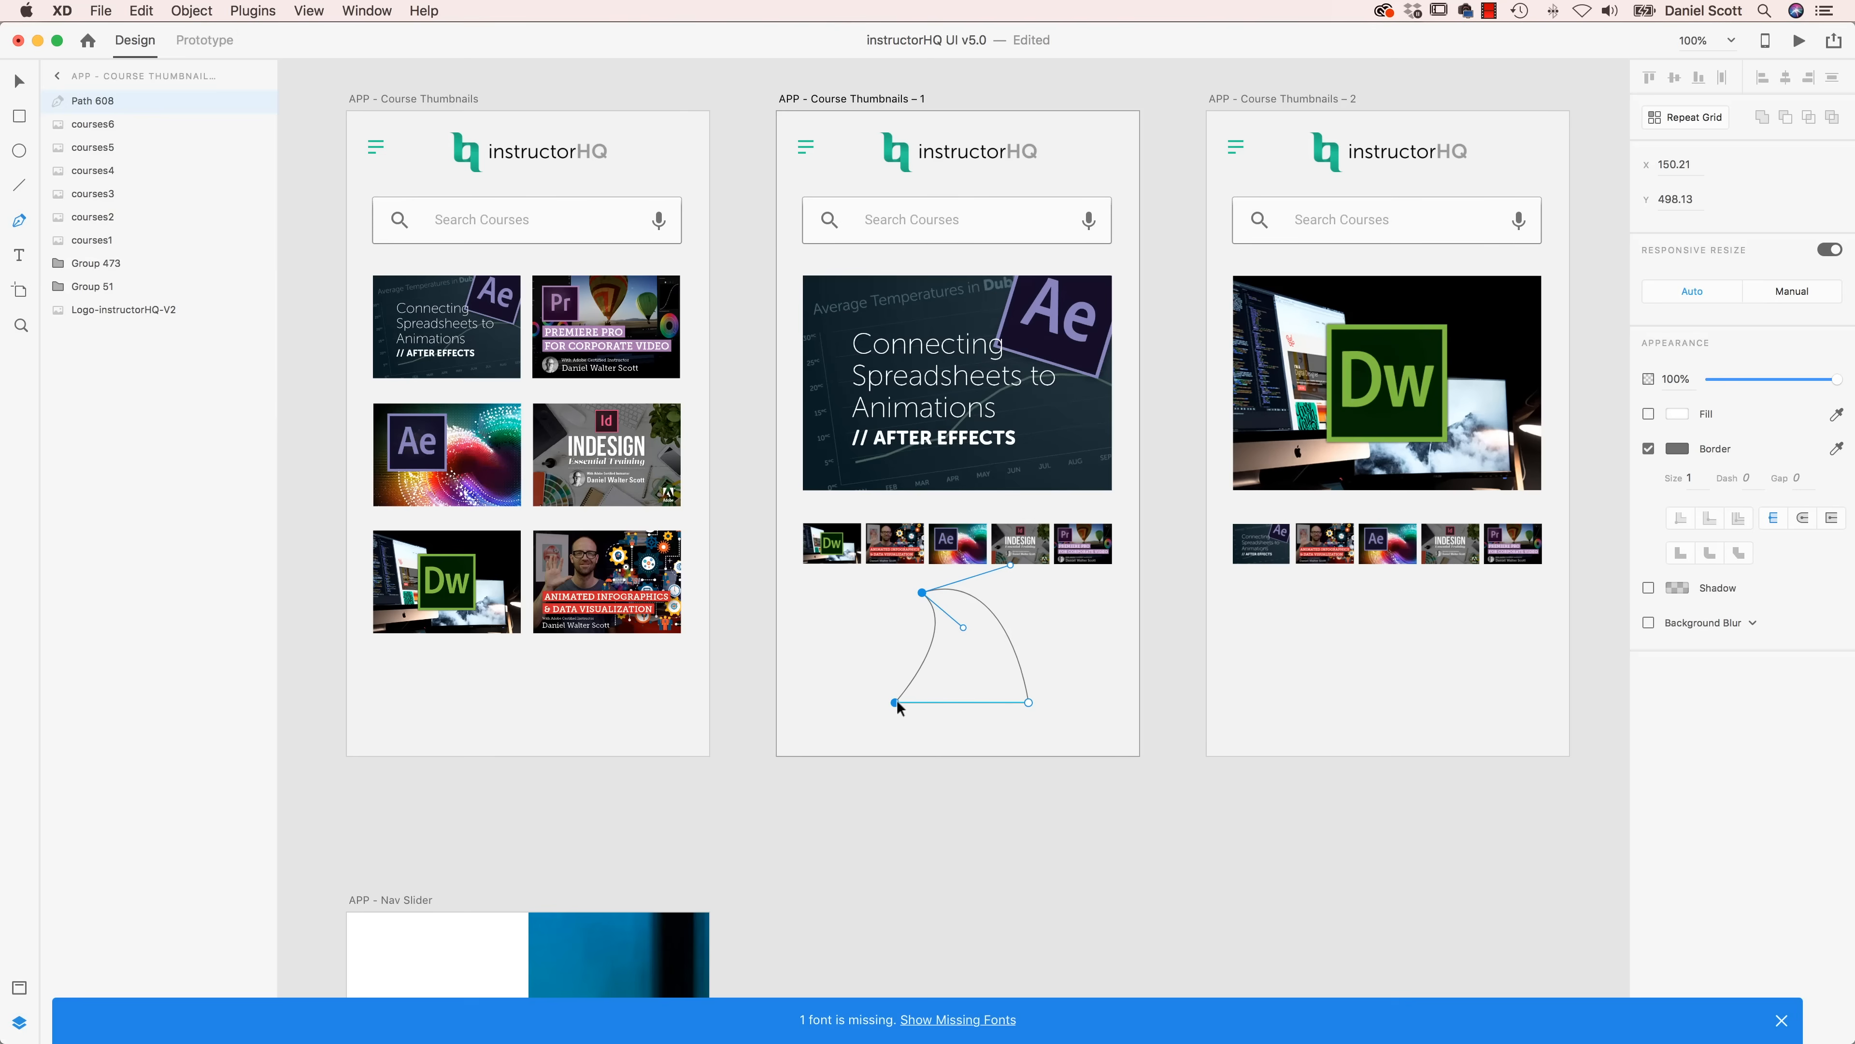
pyautogui.press('Escape')
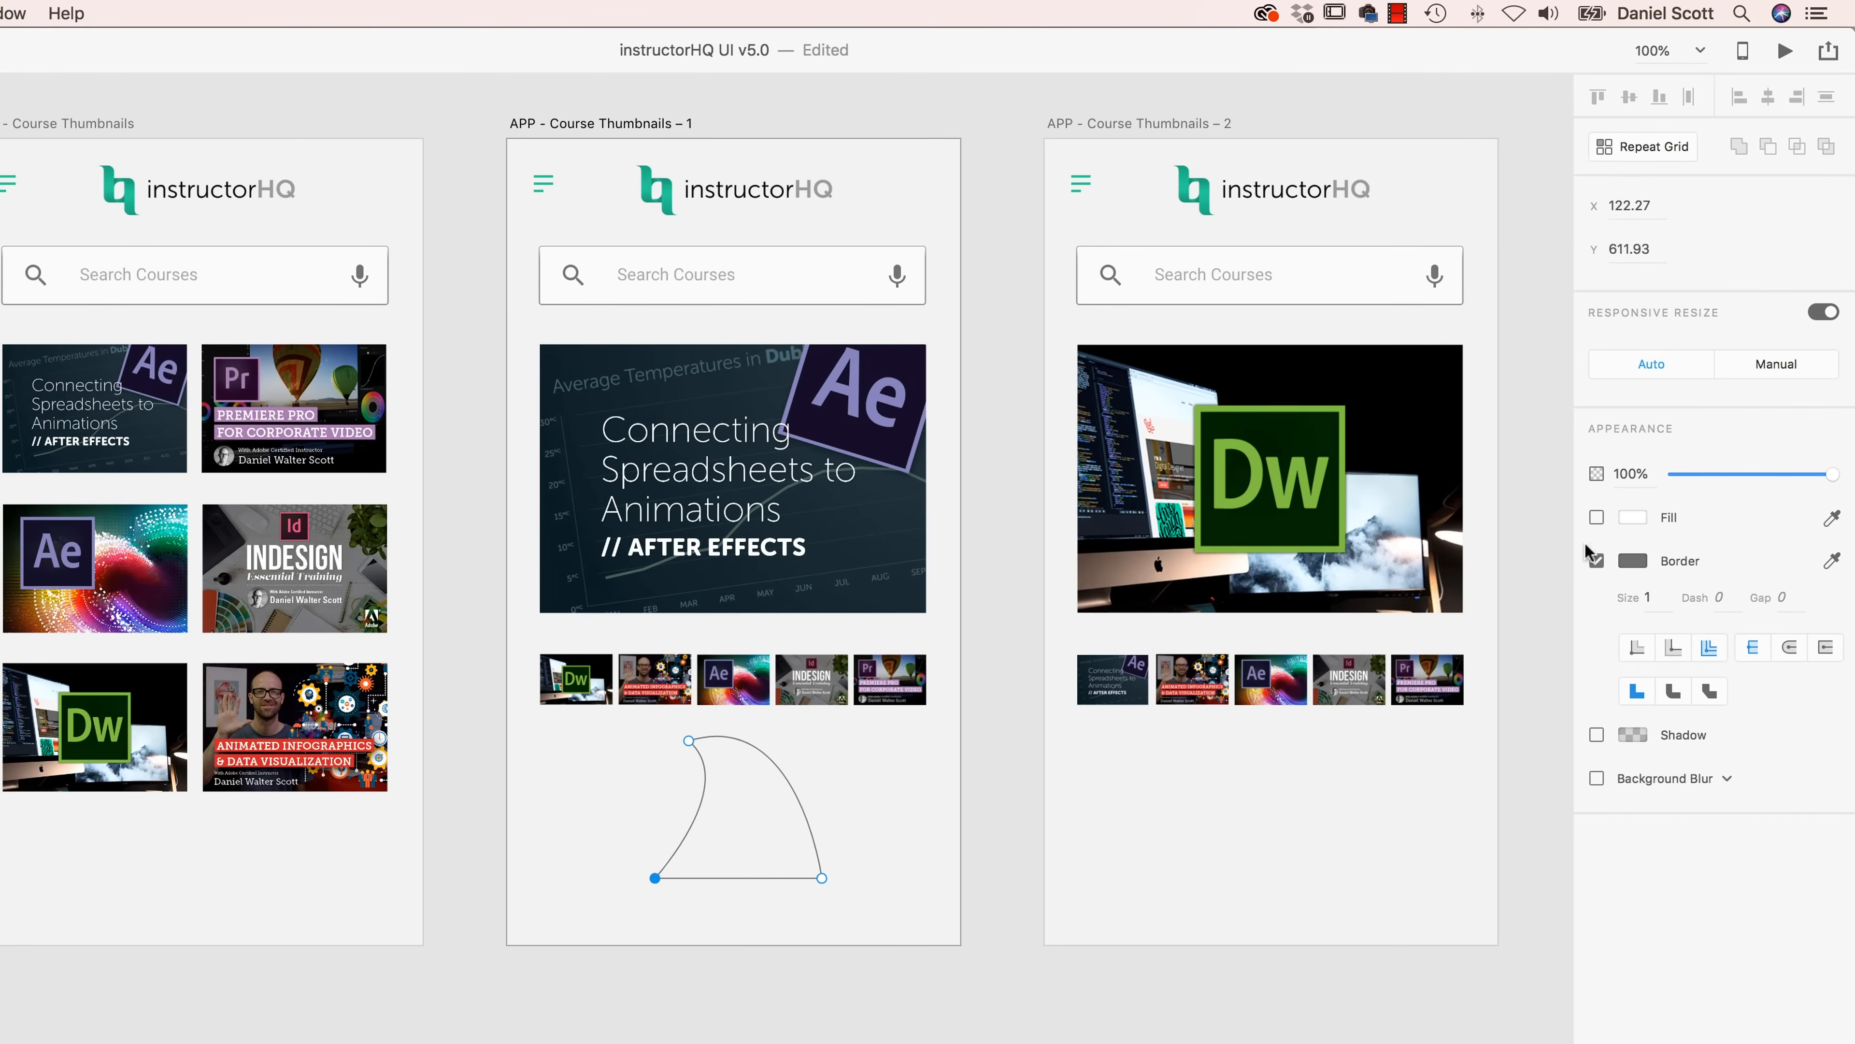
# - Turn on the fin shape's fill and colour it with the green swatch #2AF598
pyautogui.click(1597, 516)
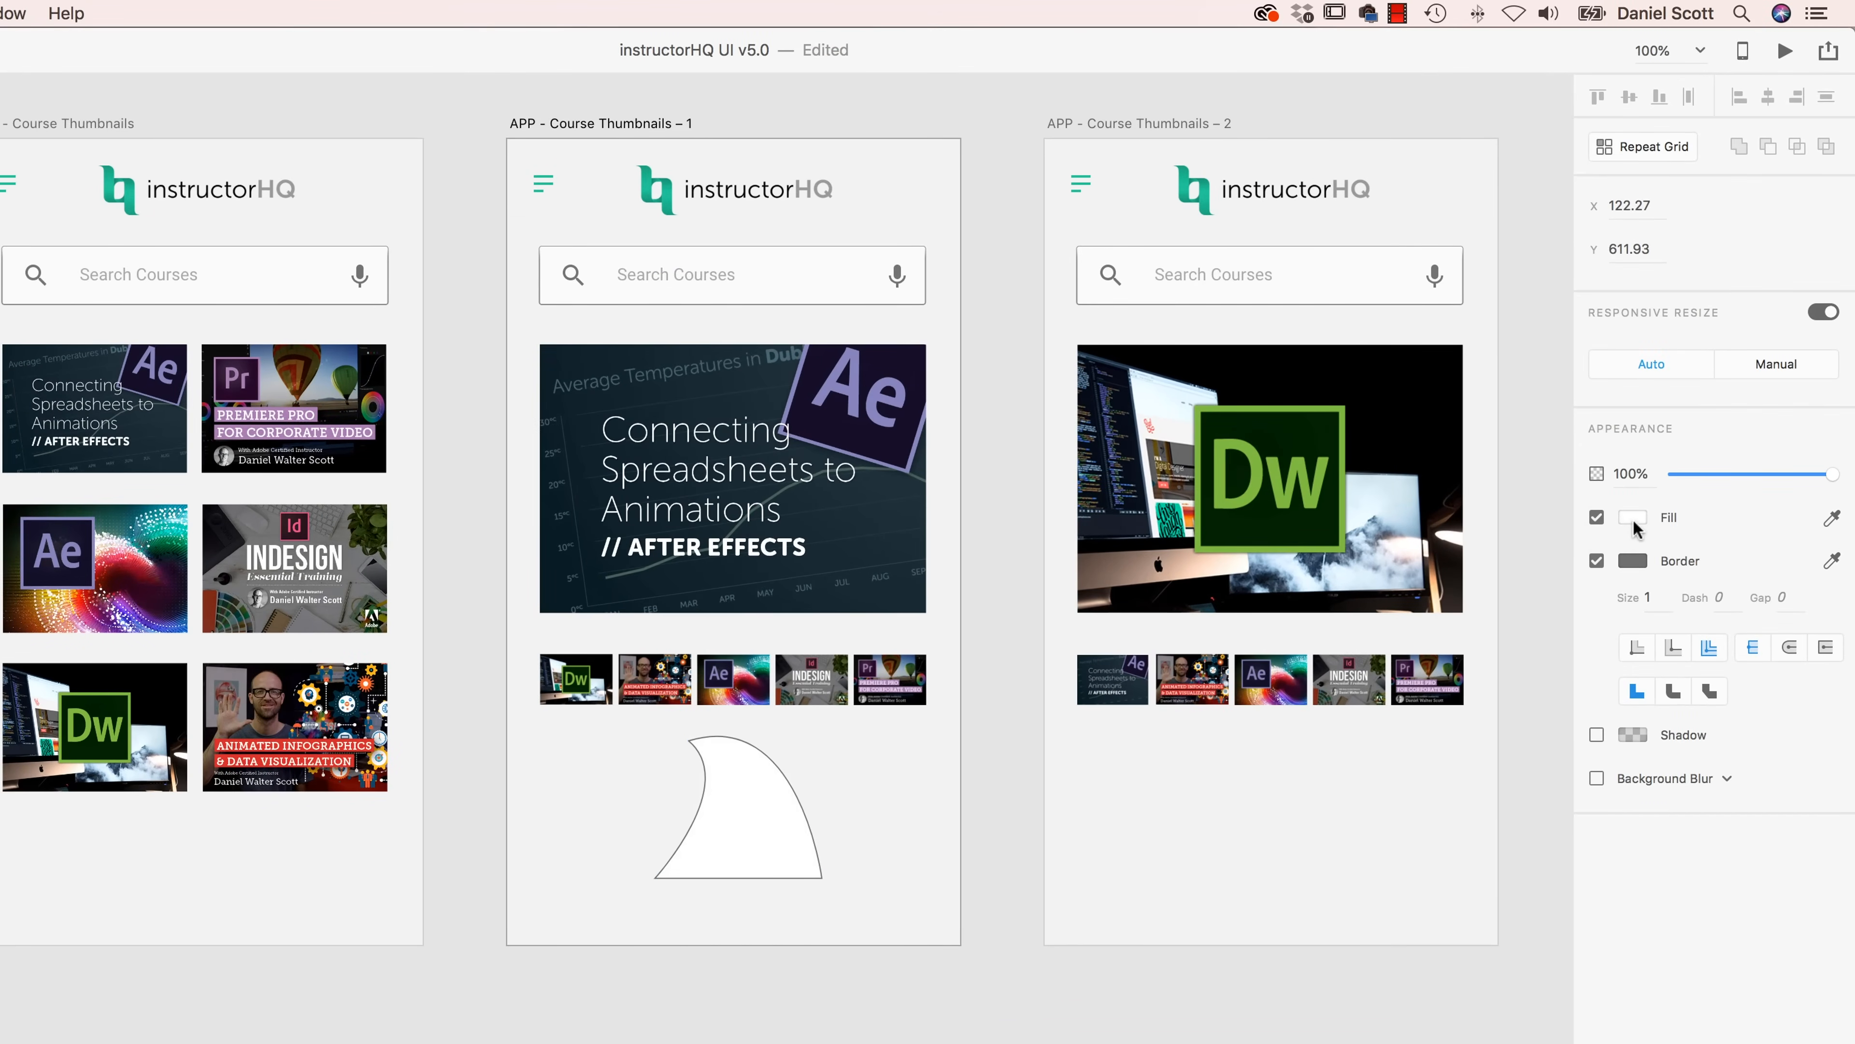
pyautogui.click(1633, 517)
pyautogui.click(1420, 662)
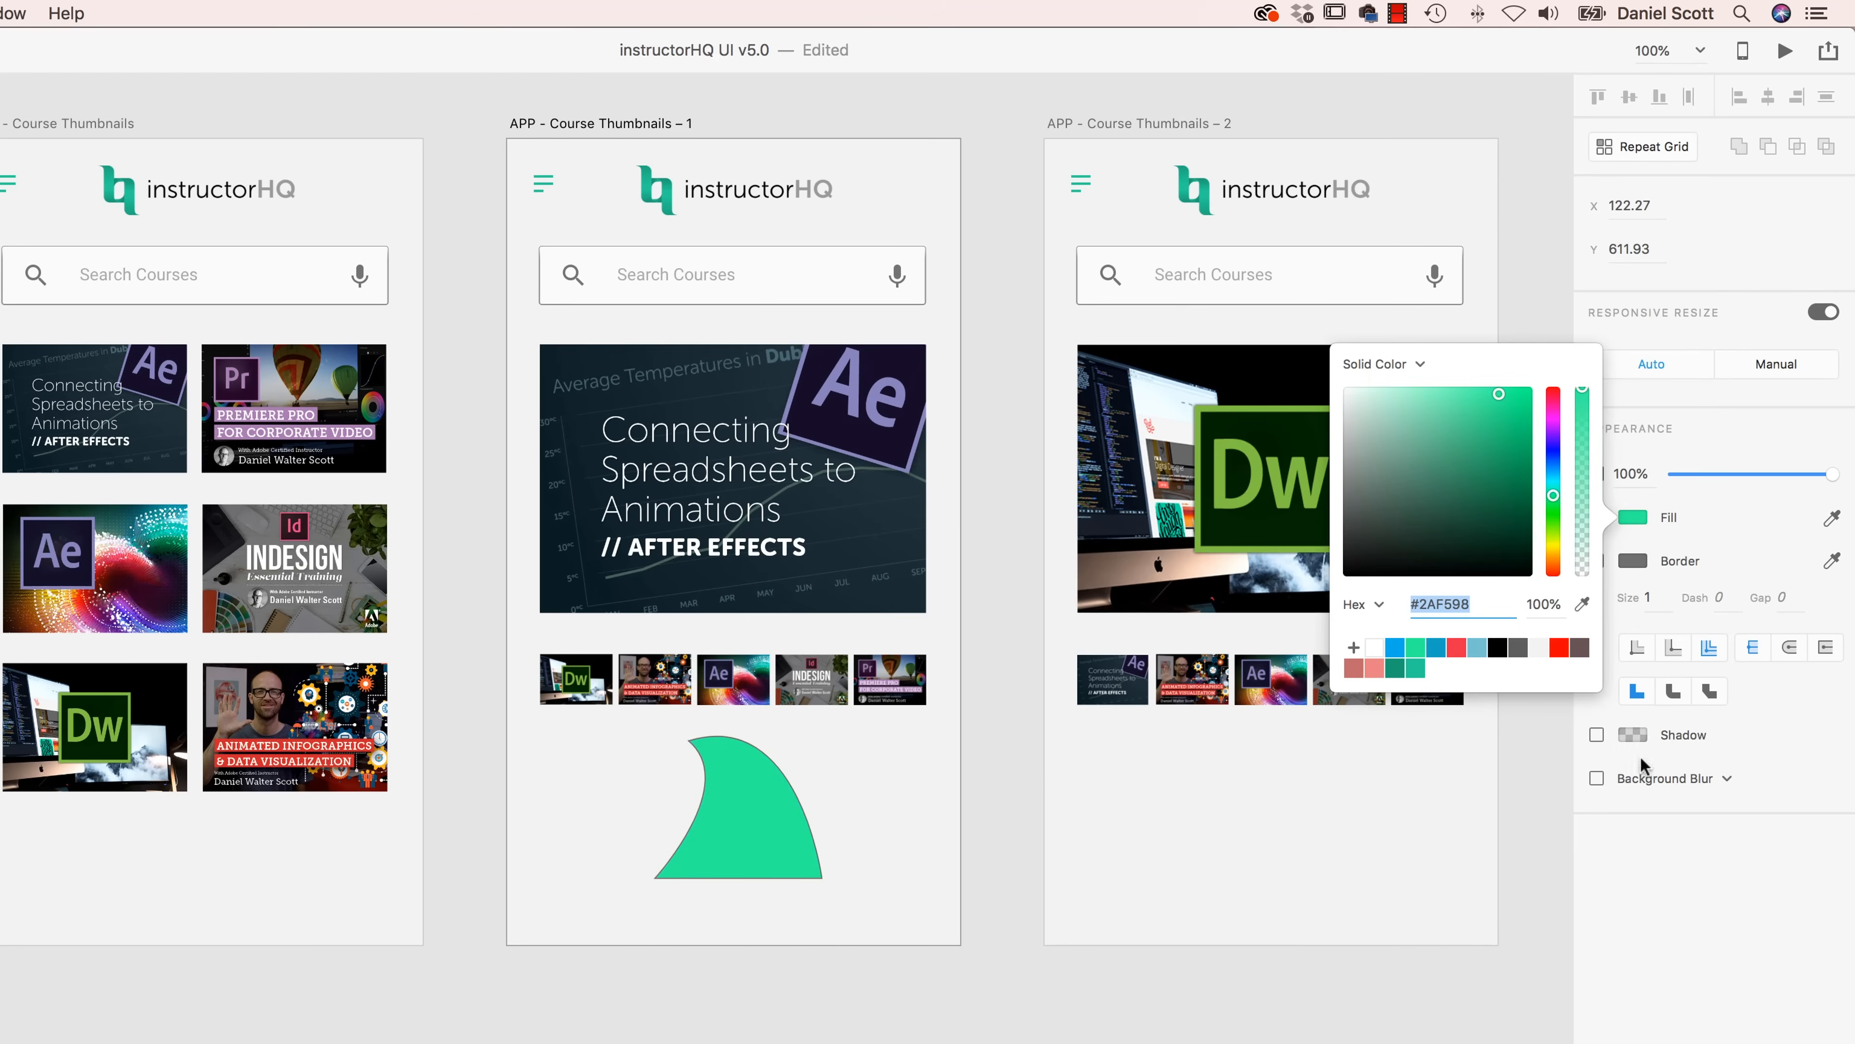
pyautogui.click(849, 891)
# - Copy the green fin shape to APP - Course Thumbnails – 2 and fill the copy with the blue swatch
pyautogui.click(776, 809)
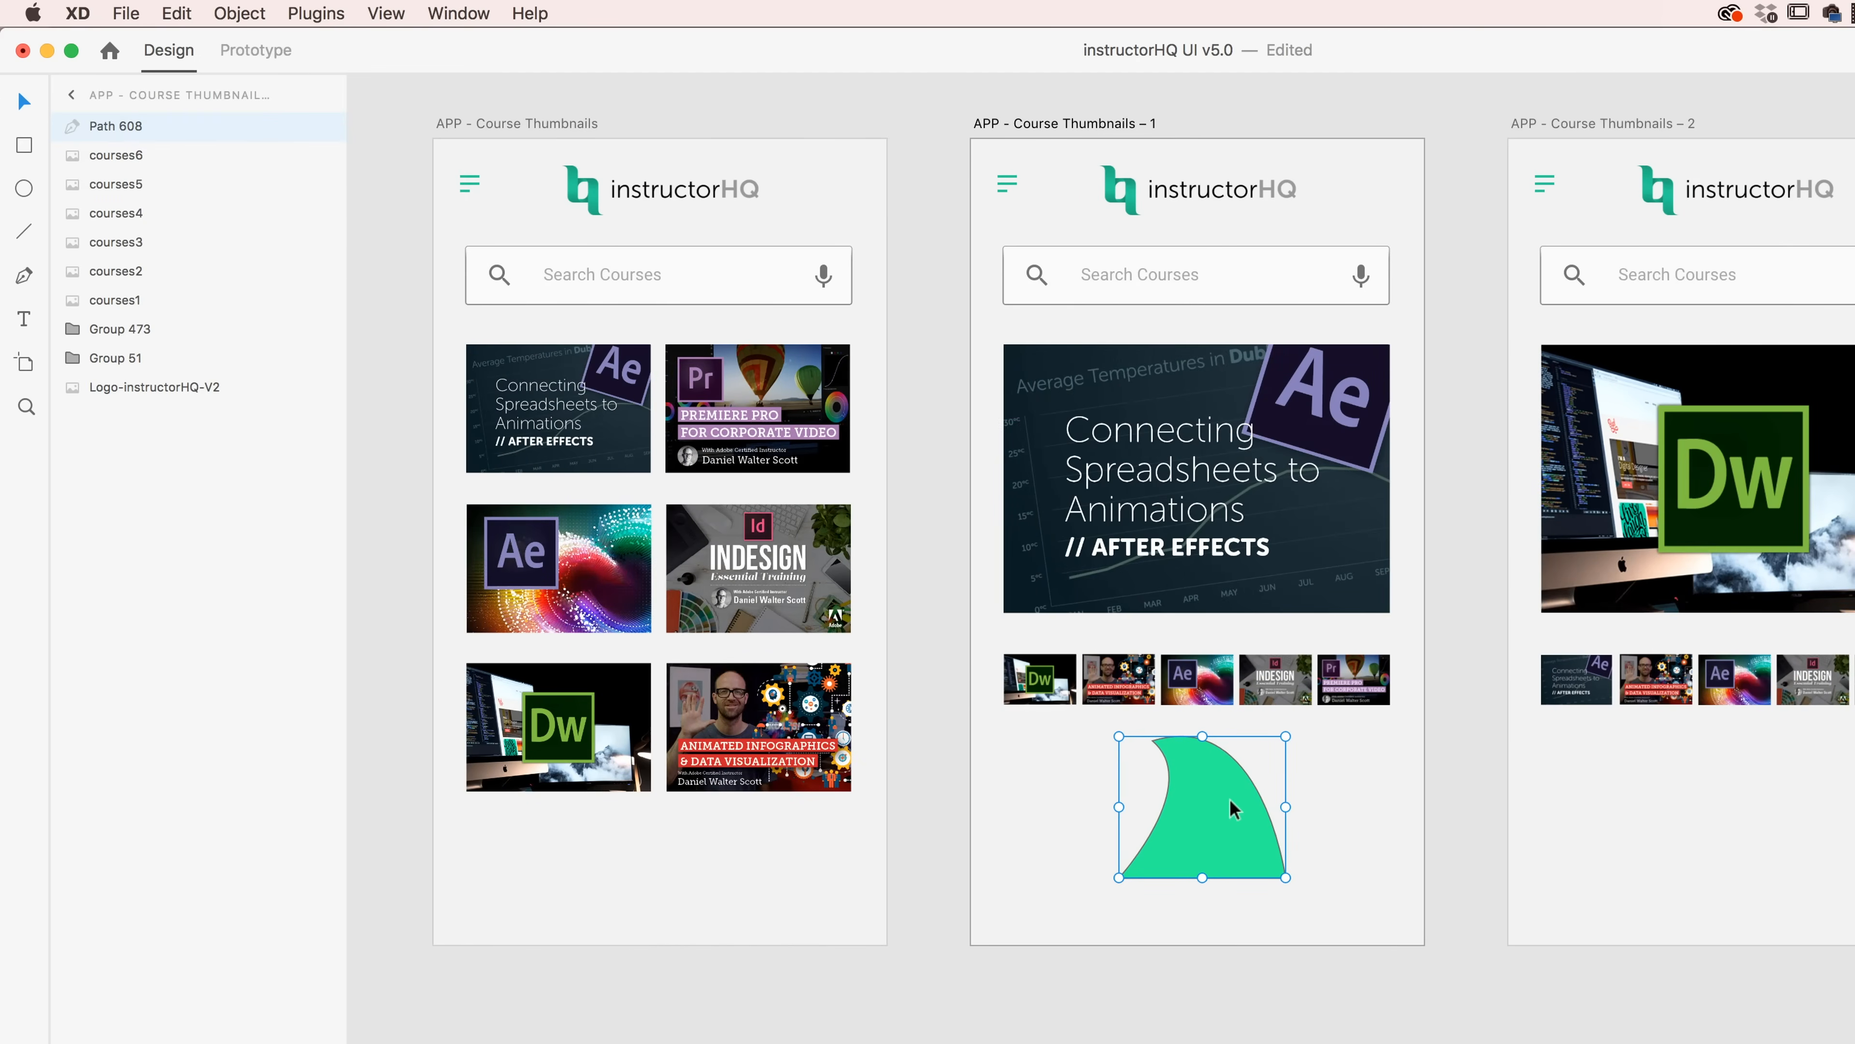
pyautogui.click(1644, 126)
pyautogui.press('super+v')
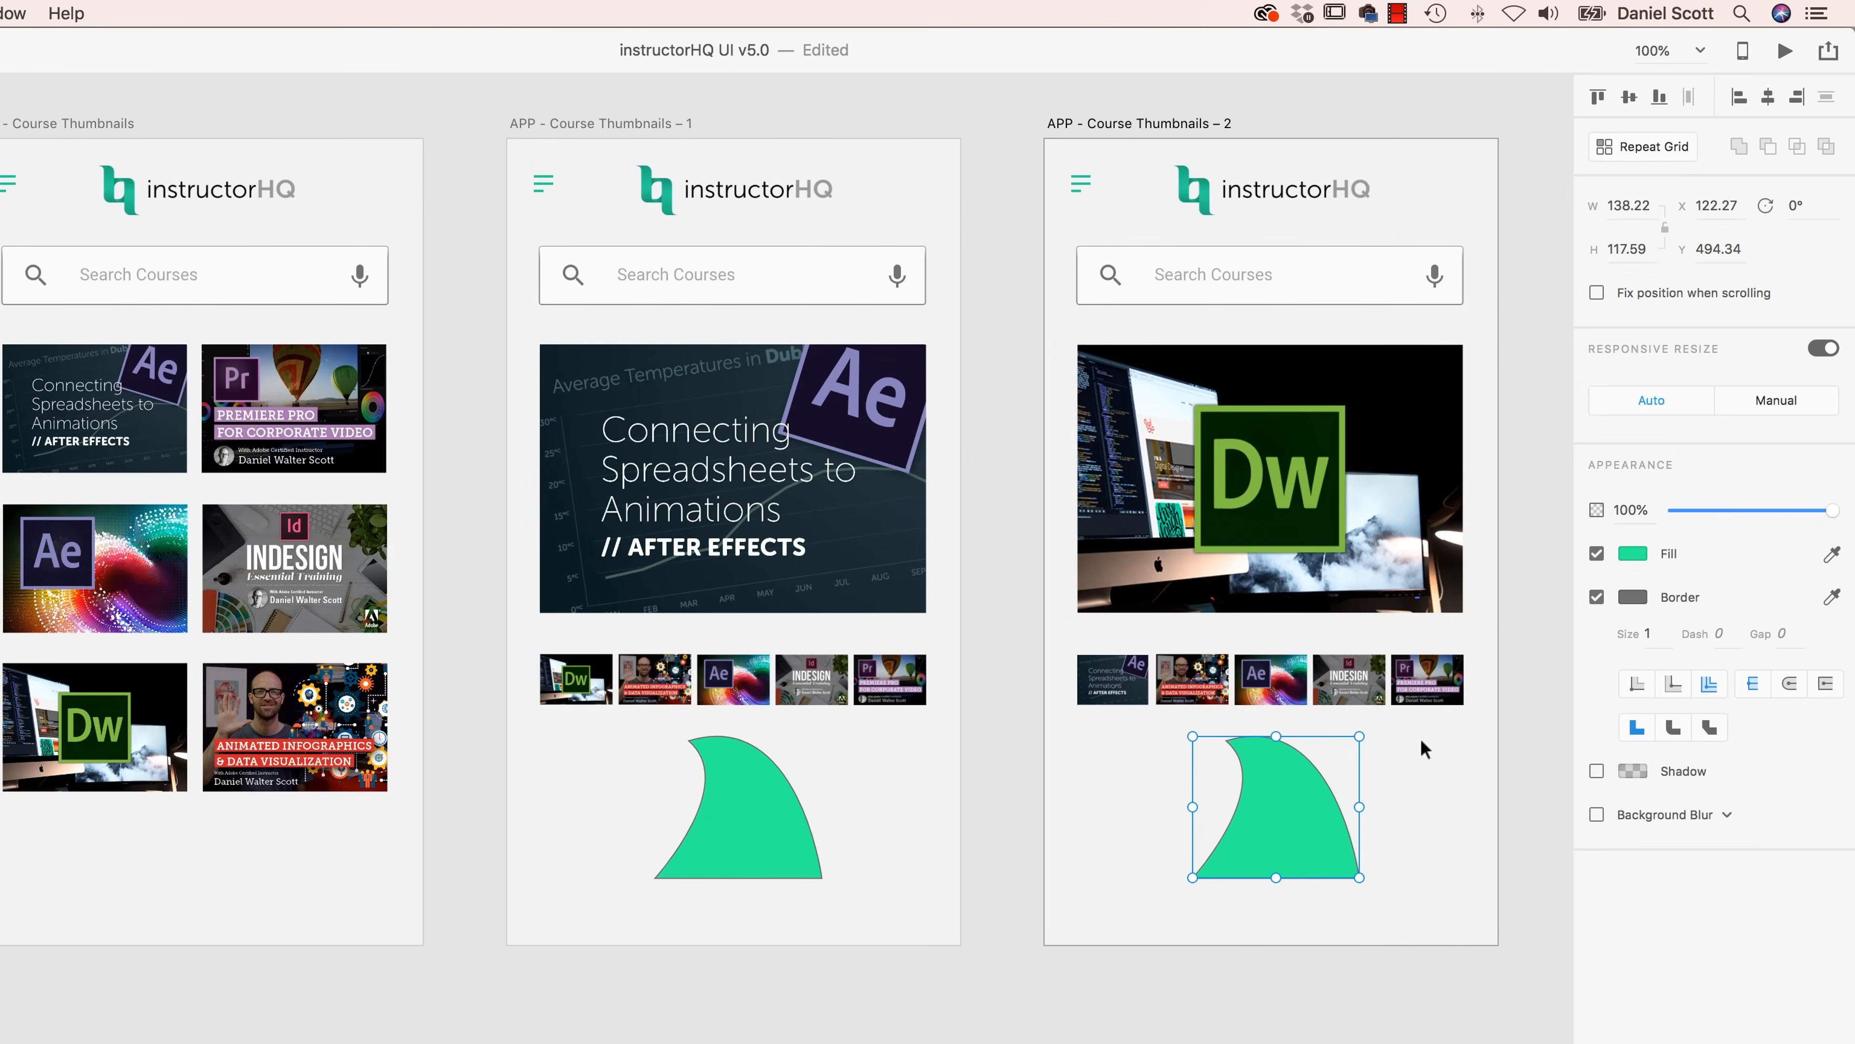
pyautogui.click(1632, 554)
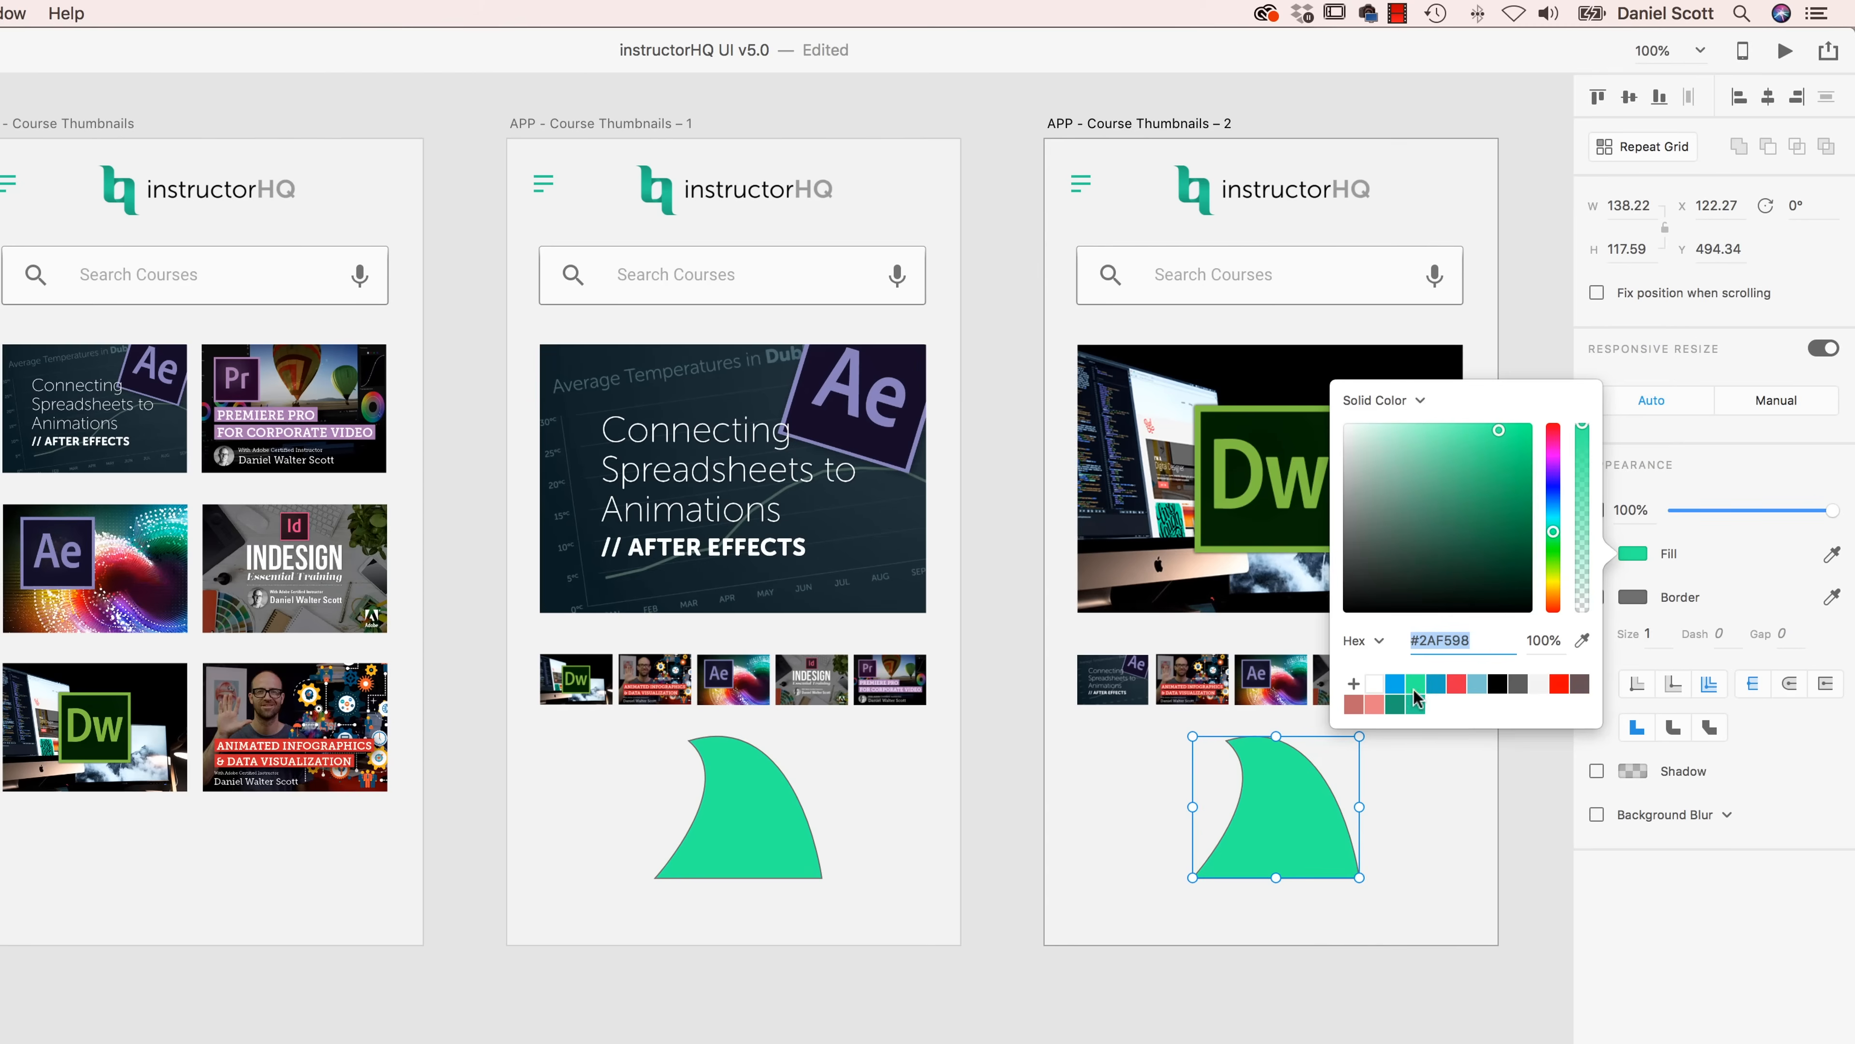
pyautogui.click(1395, 683)
pyautogui.click(1282, 791)
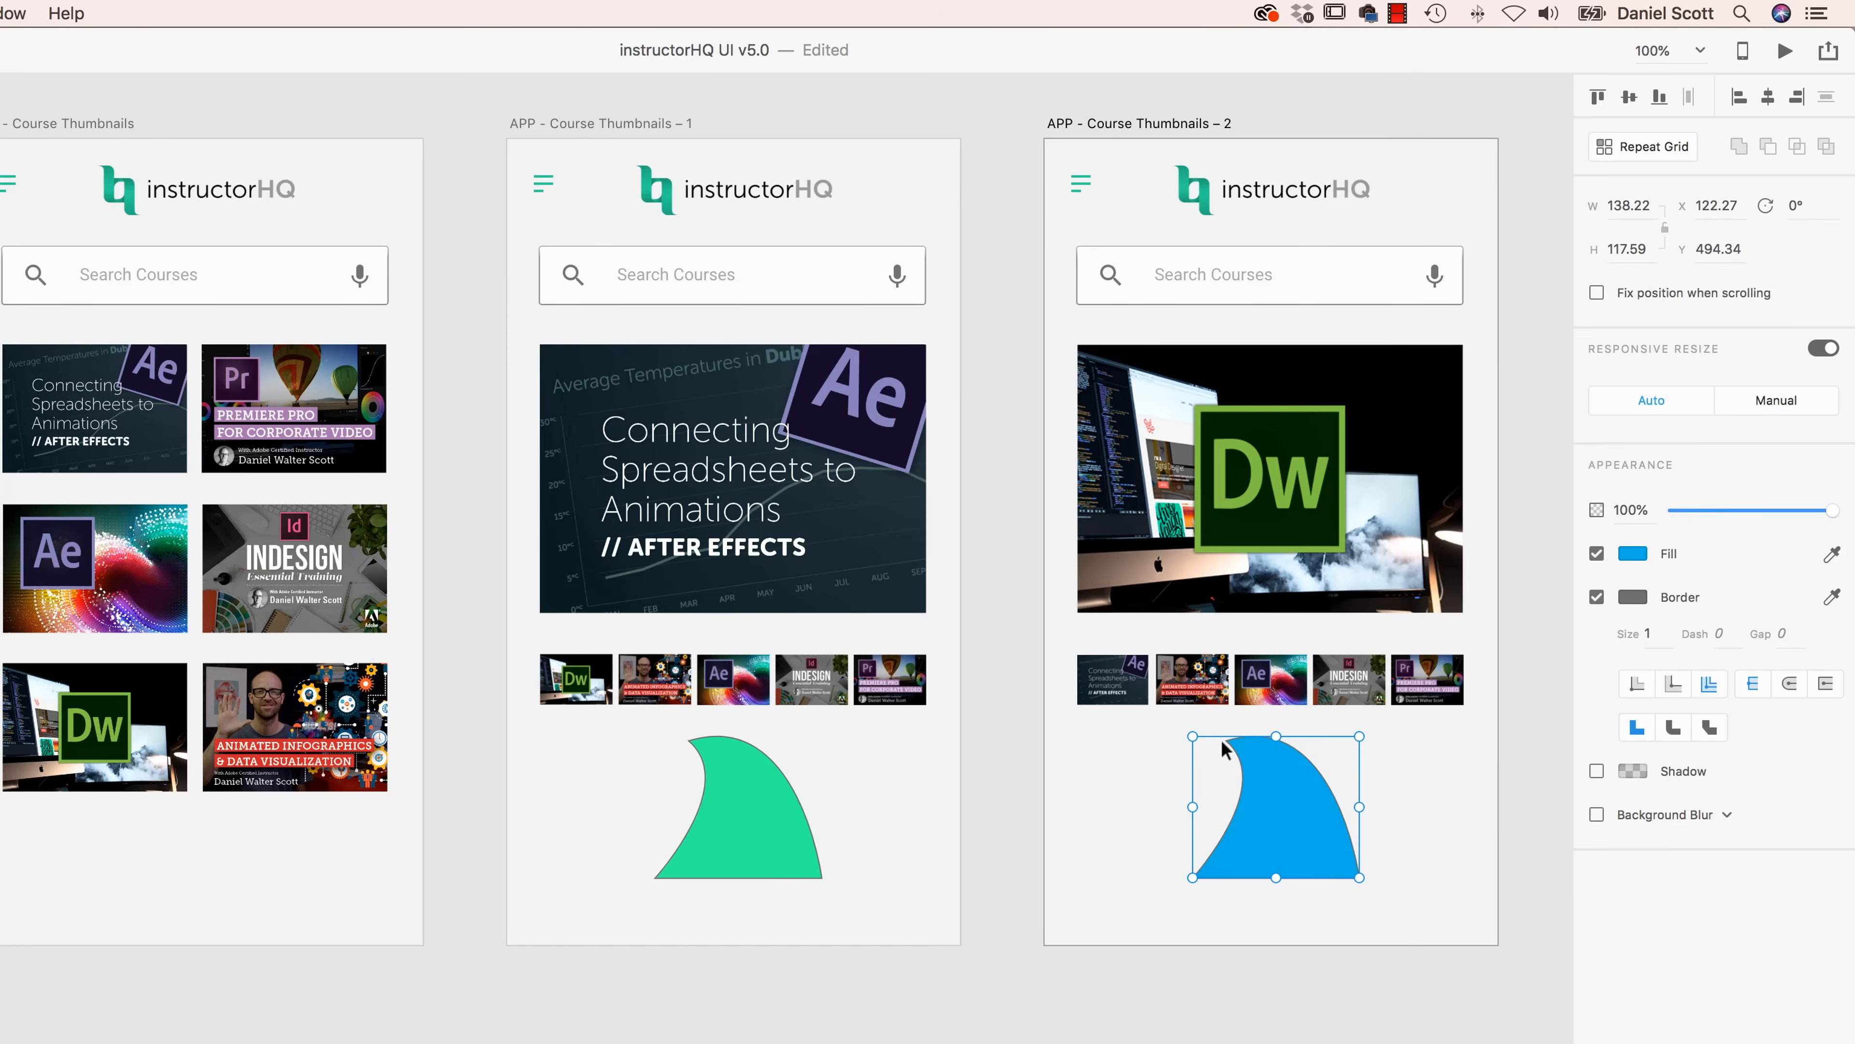
# - Reshape the blue fin by shifting its top anchor point to the right and adjusting its curve handles so it leans the opposite way
pyautogui.doubleClick(1225, 749)
pyautogui.click(1228, 741)
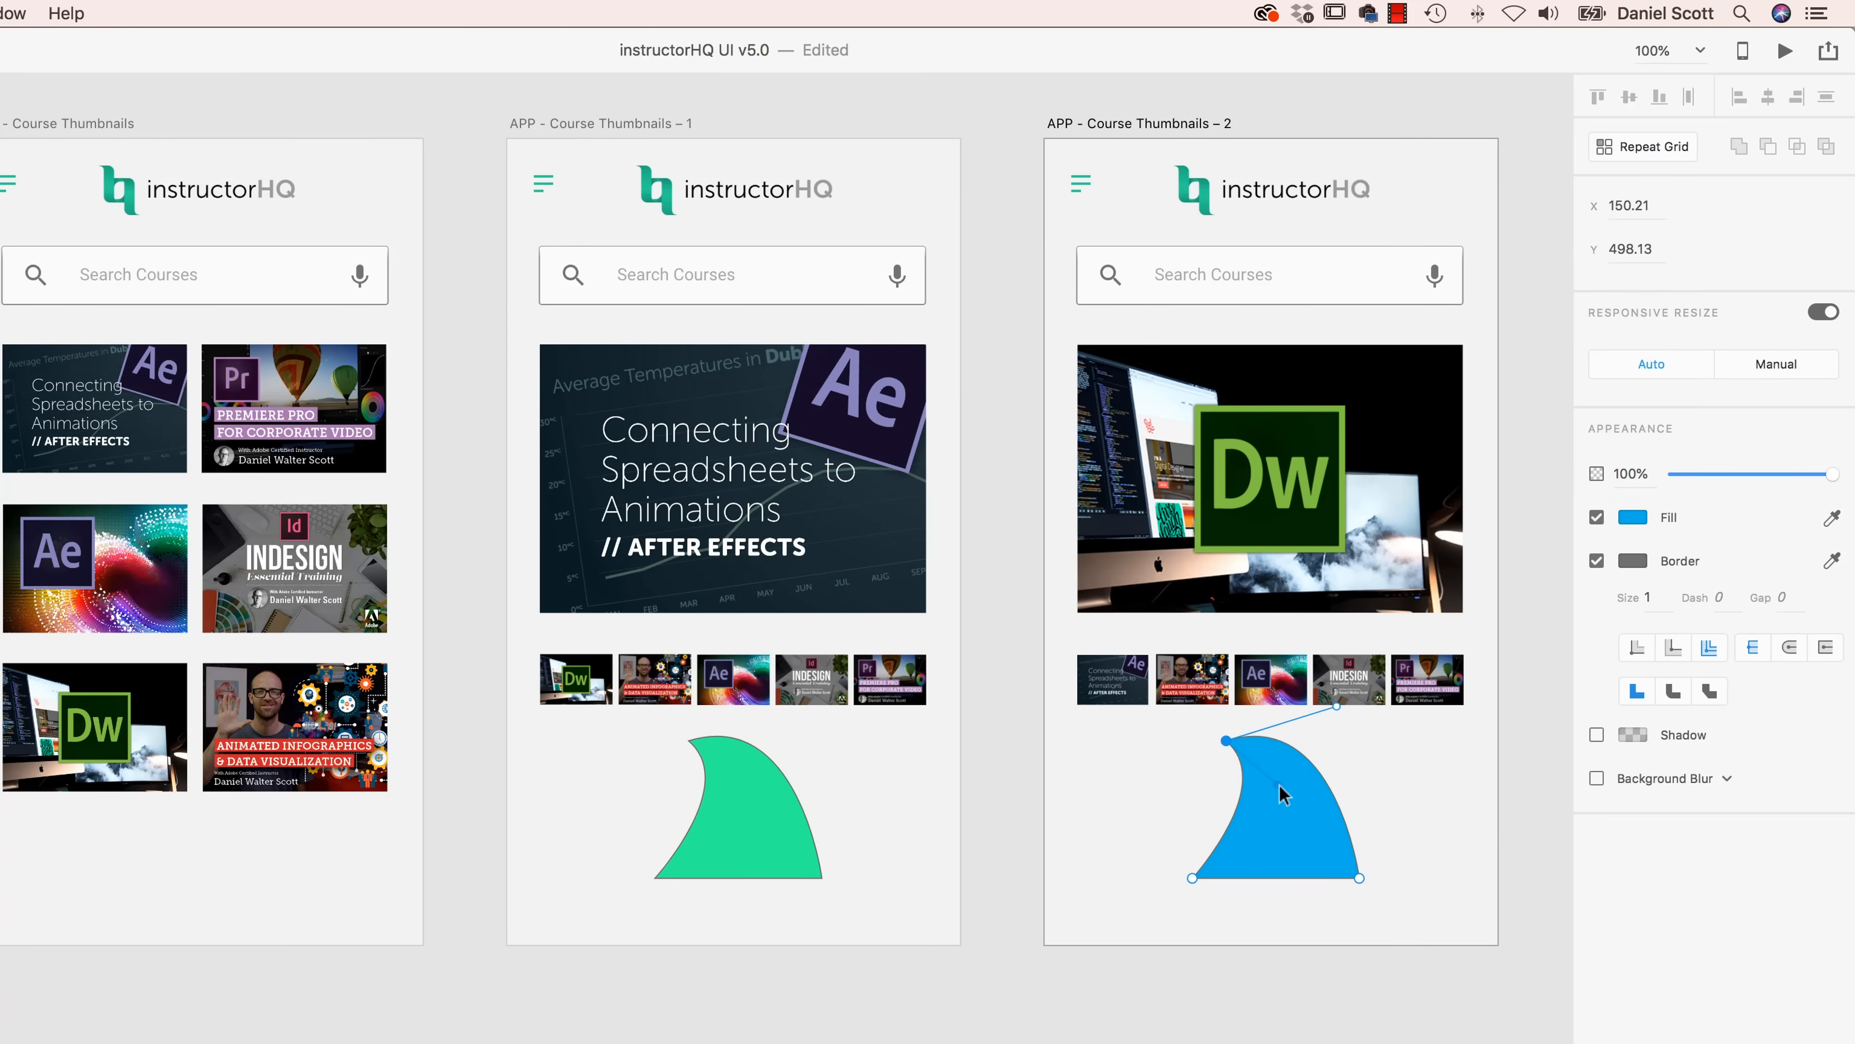
pyautogui.moveTo(1228, 741); pyautogui.dragTo(1182, 752)
pyautogui.moveTo(1413, 711); pyautogui.dragTo(1227, 800)
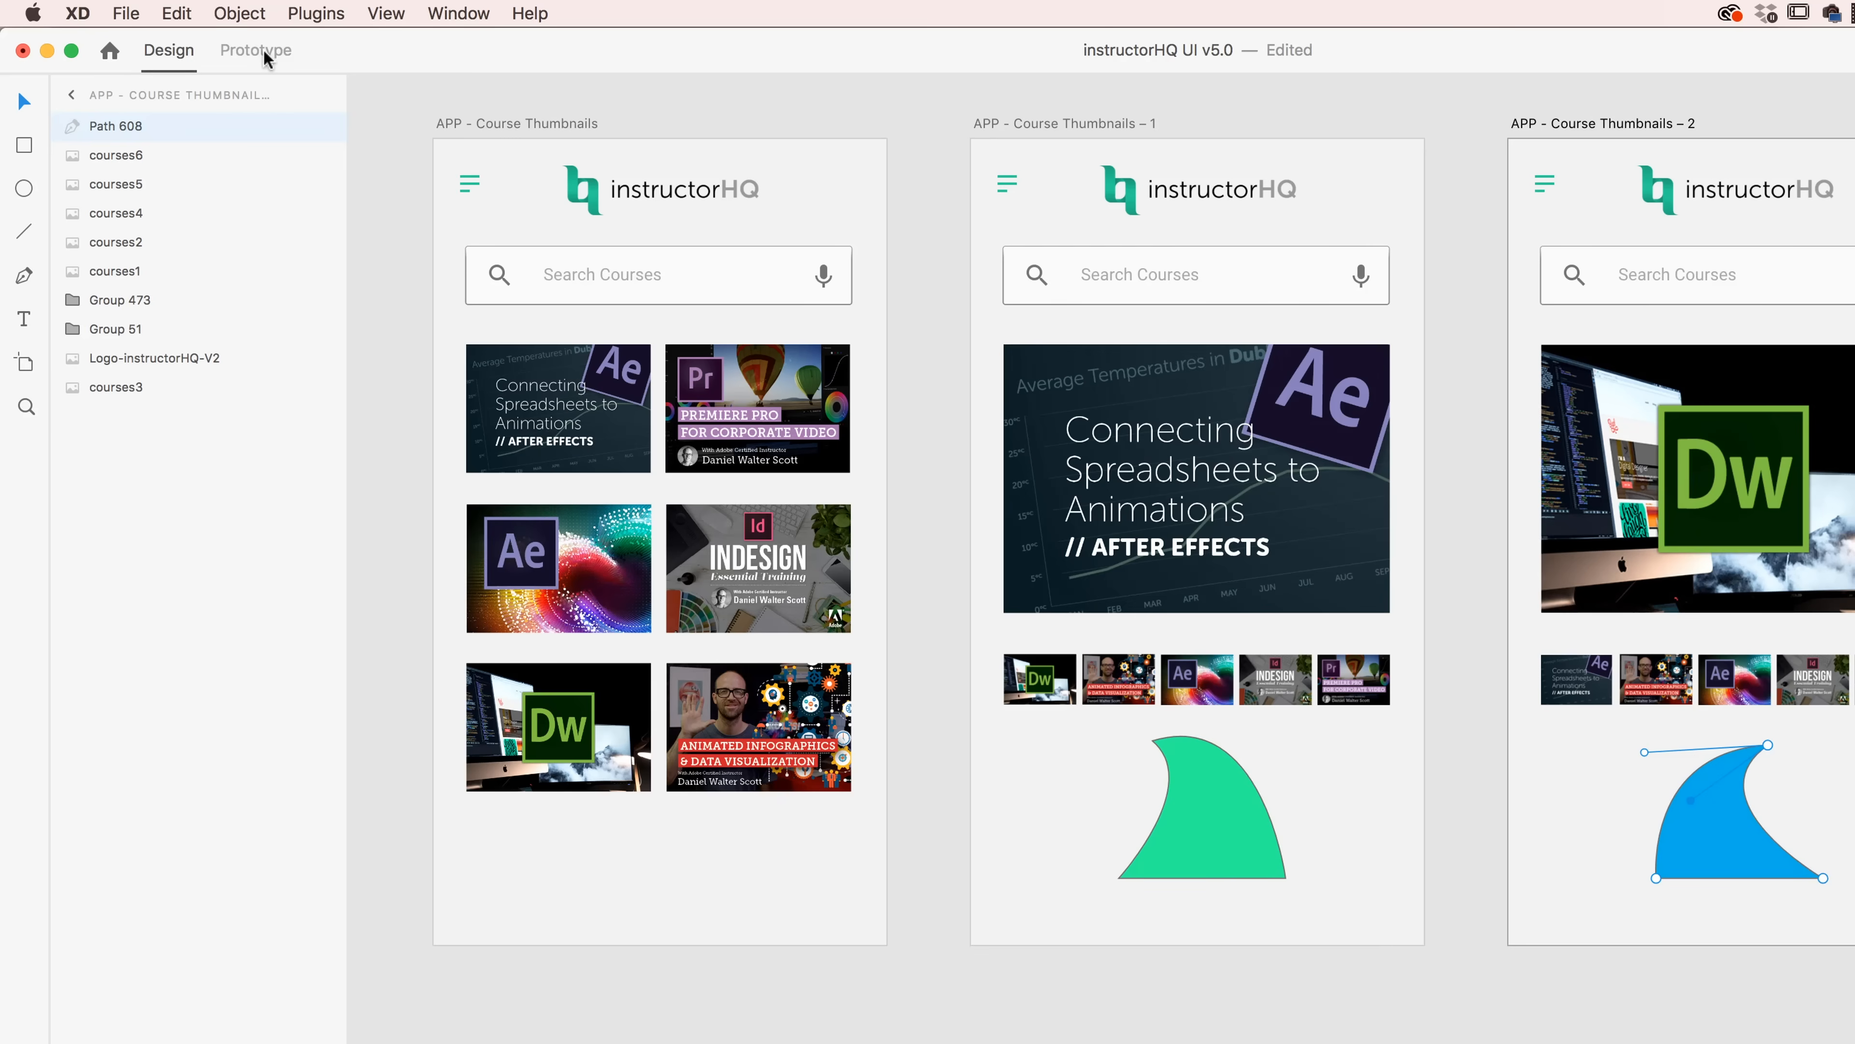
# - In prototype mode, link the blue fin to APP - Course Thumbnails – 1 and the green fin to APP - Course Thumbnails – 2, using Tap and Auto-Animate
pyautogui.click(264, 53)
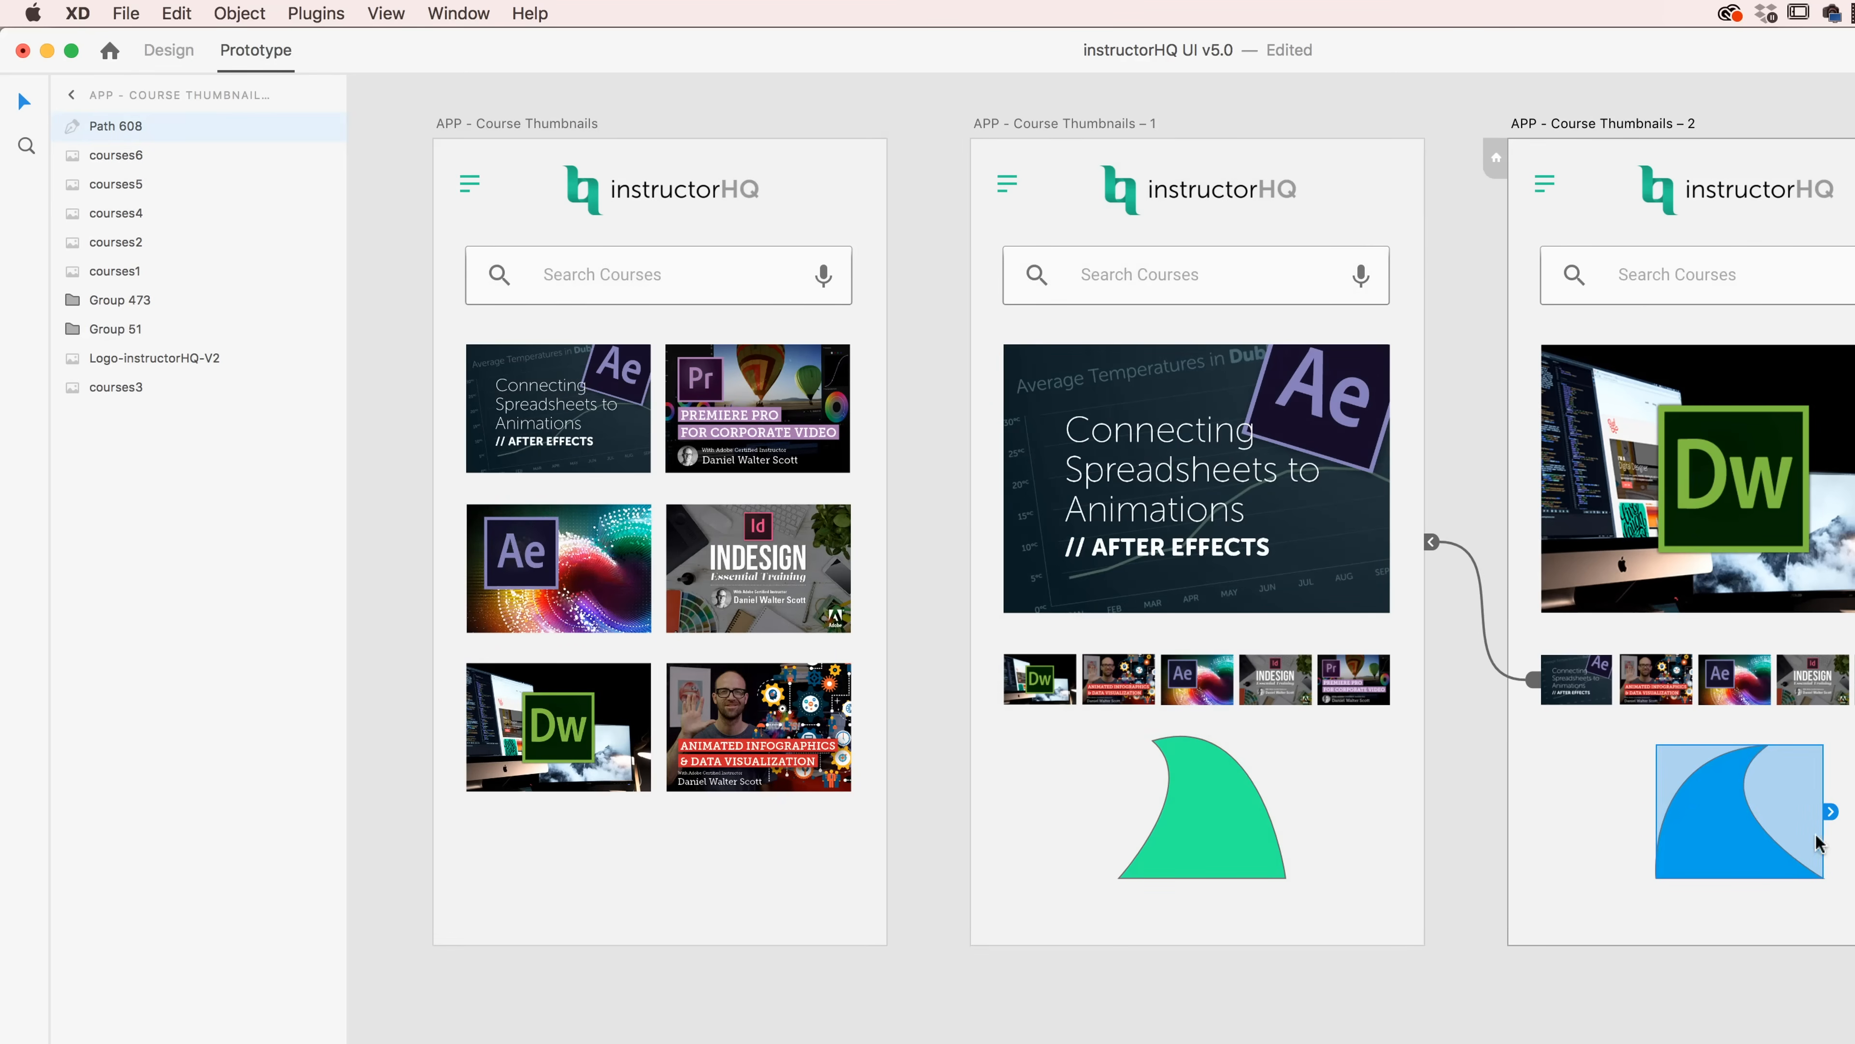
pyautogui.moveTo(1831, 812); pyautogui.dragTo(1415, 838)
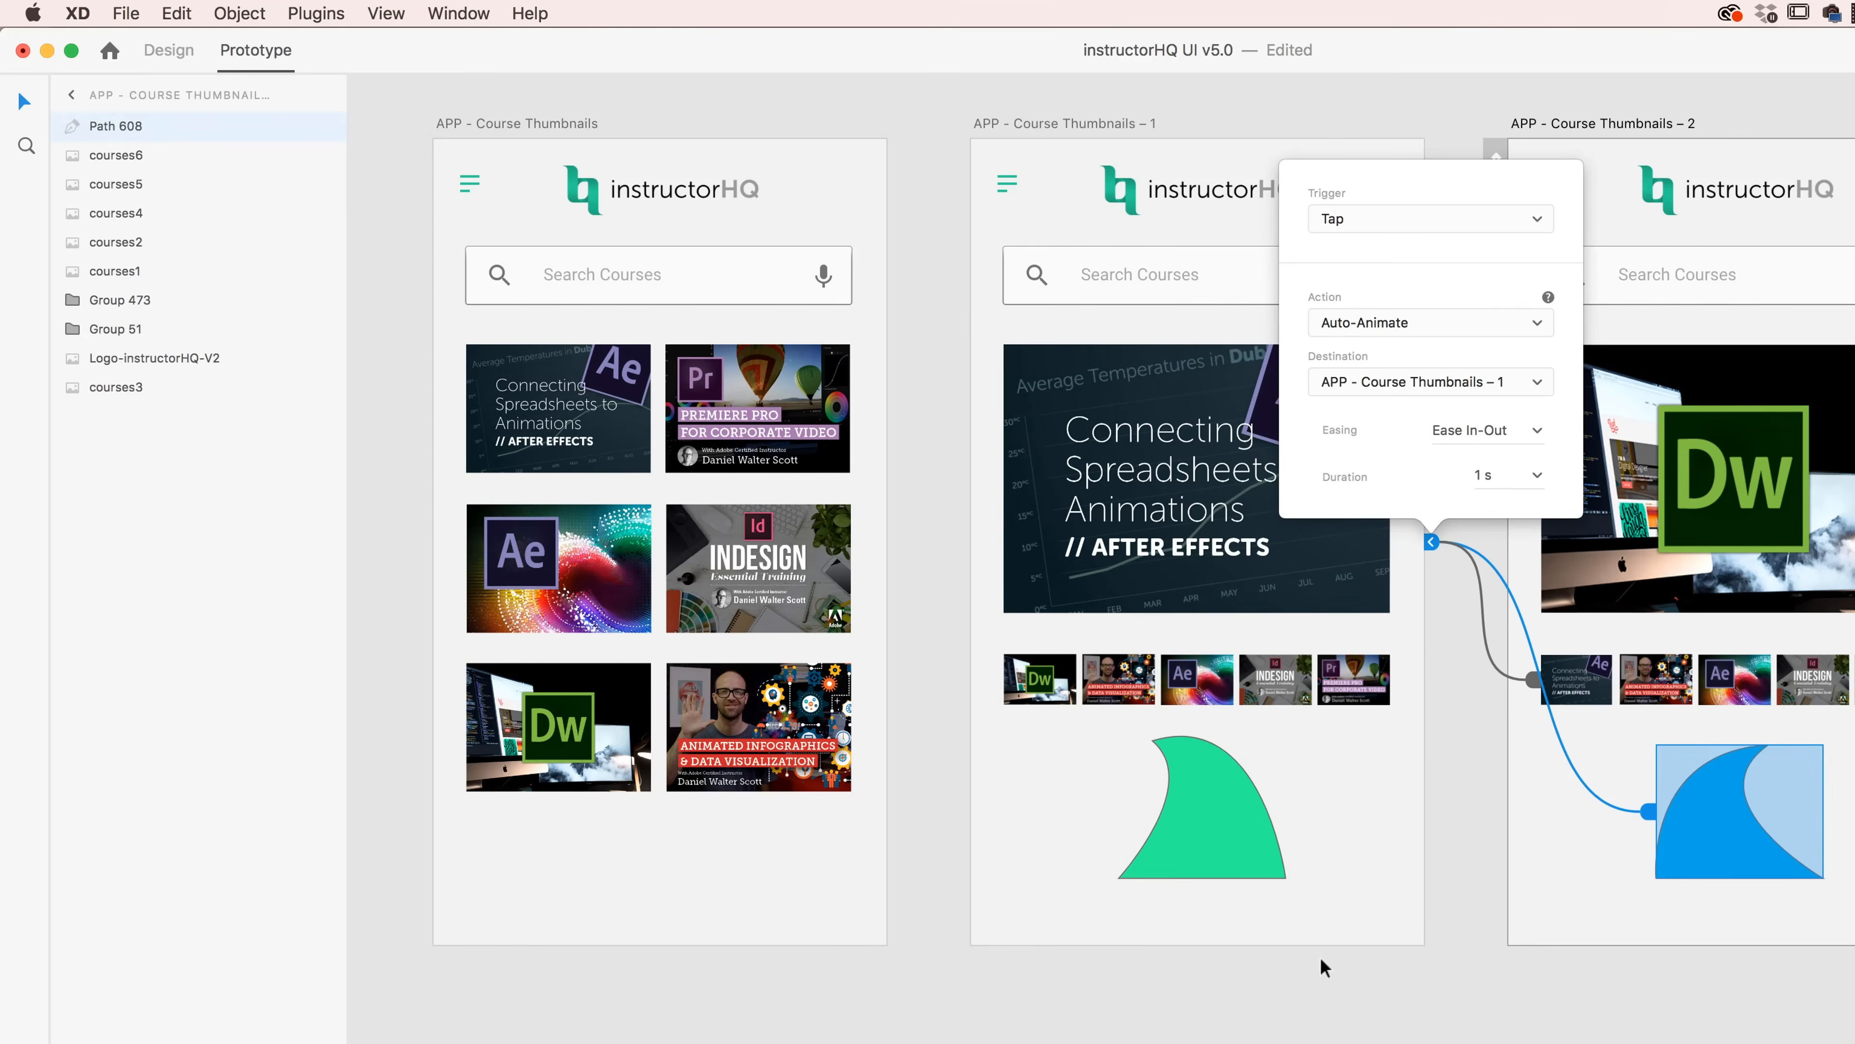
pyautogui.click(1235, 848)
pyautogui.moveTo(1293, 807); pyautogui.dragTo(1602, 872)
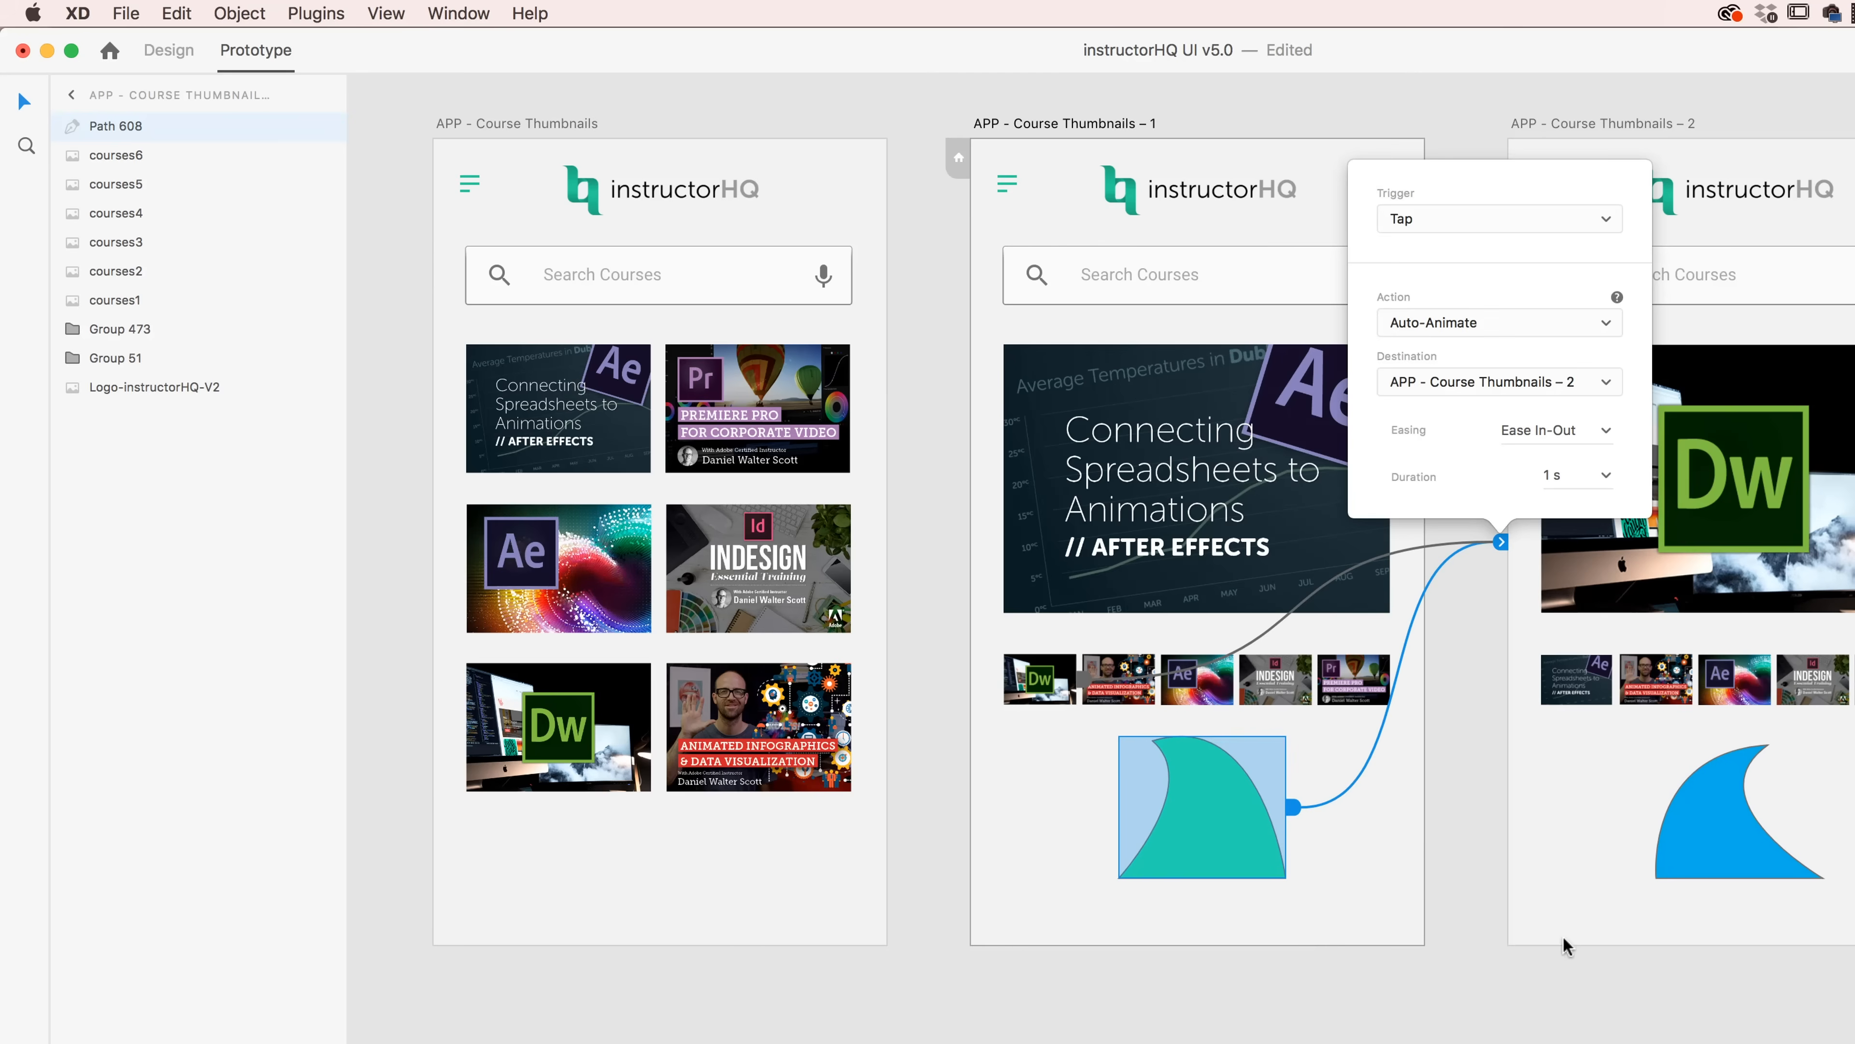
pyautogui.click(1464, 800)
# - Preview the prototype from APP - Course Thumbnails – 1 and trigger the fin morph and thumbnail swap in both directions
pyautogui.press('super+Return')
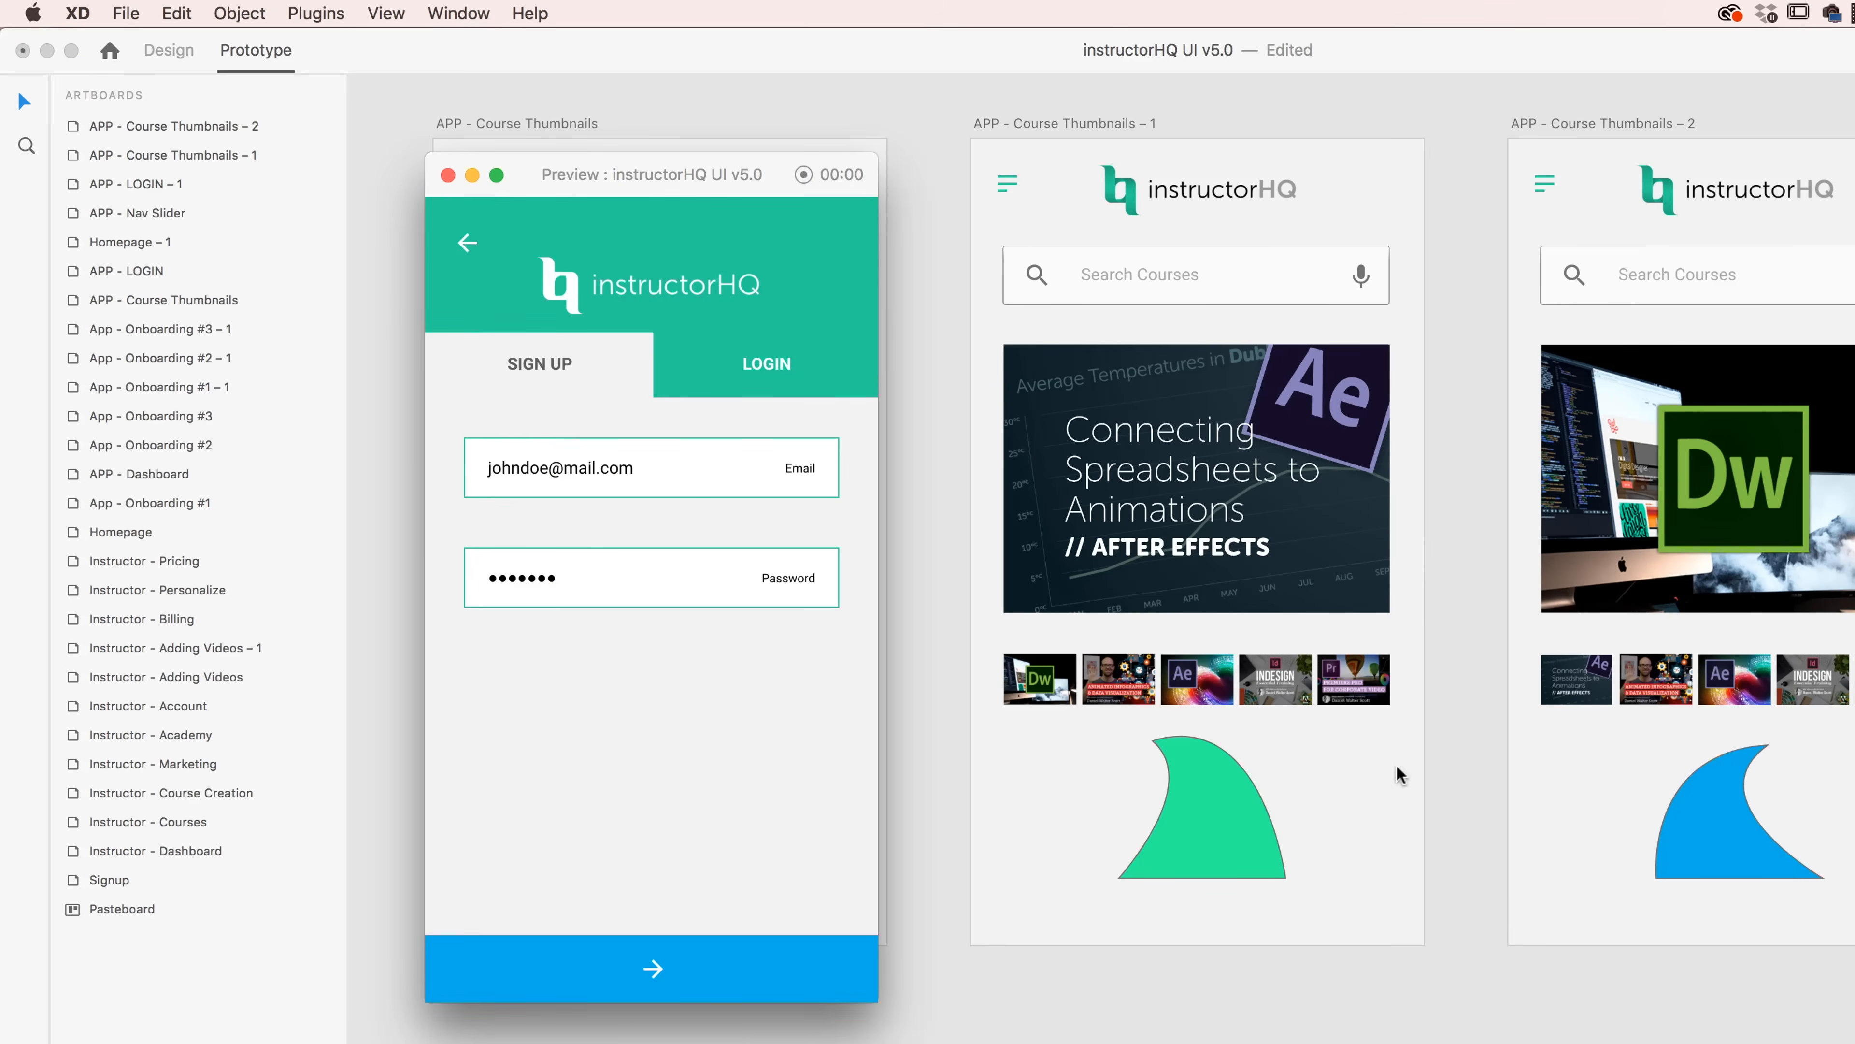
pyautogui.click(447, 175)
pyautogui.click(1100, 123)
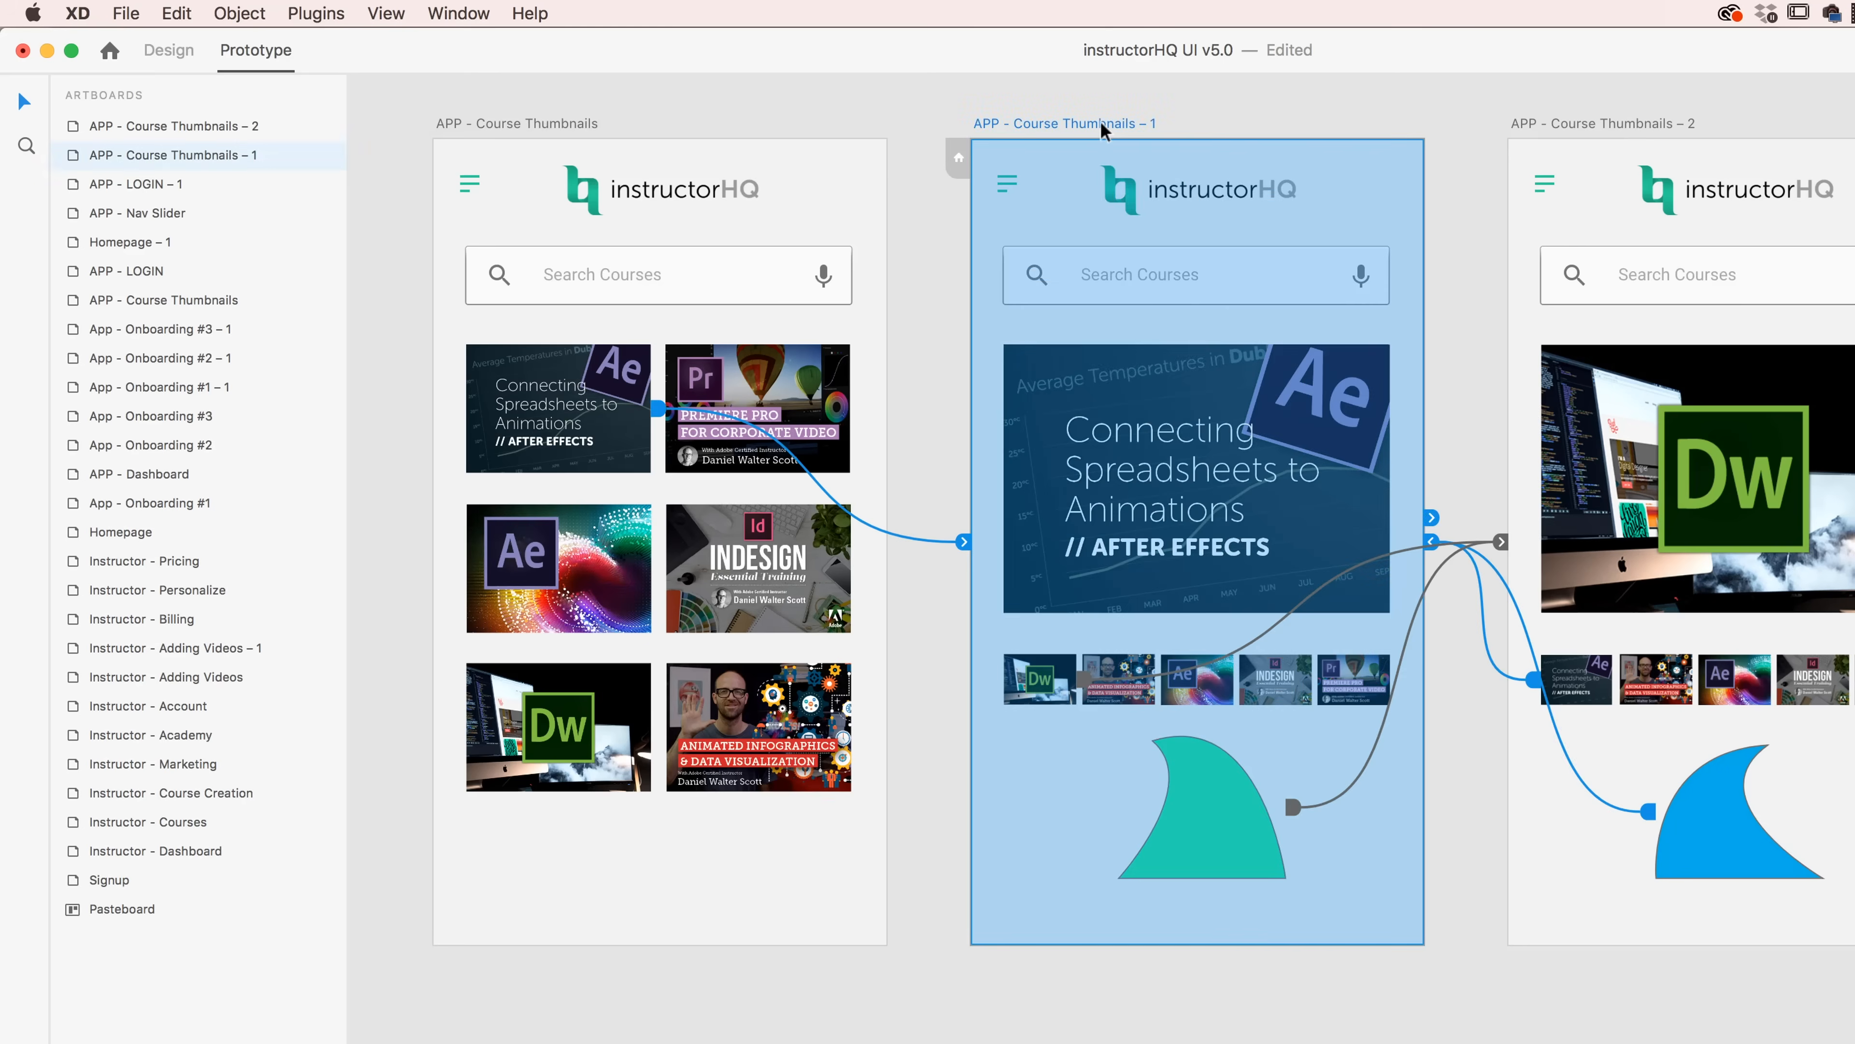
pyautogui.press('super+Return')
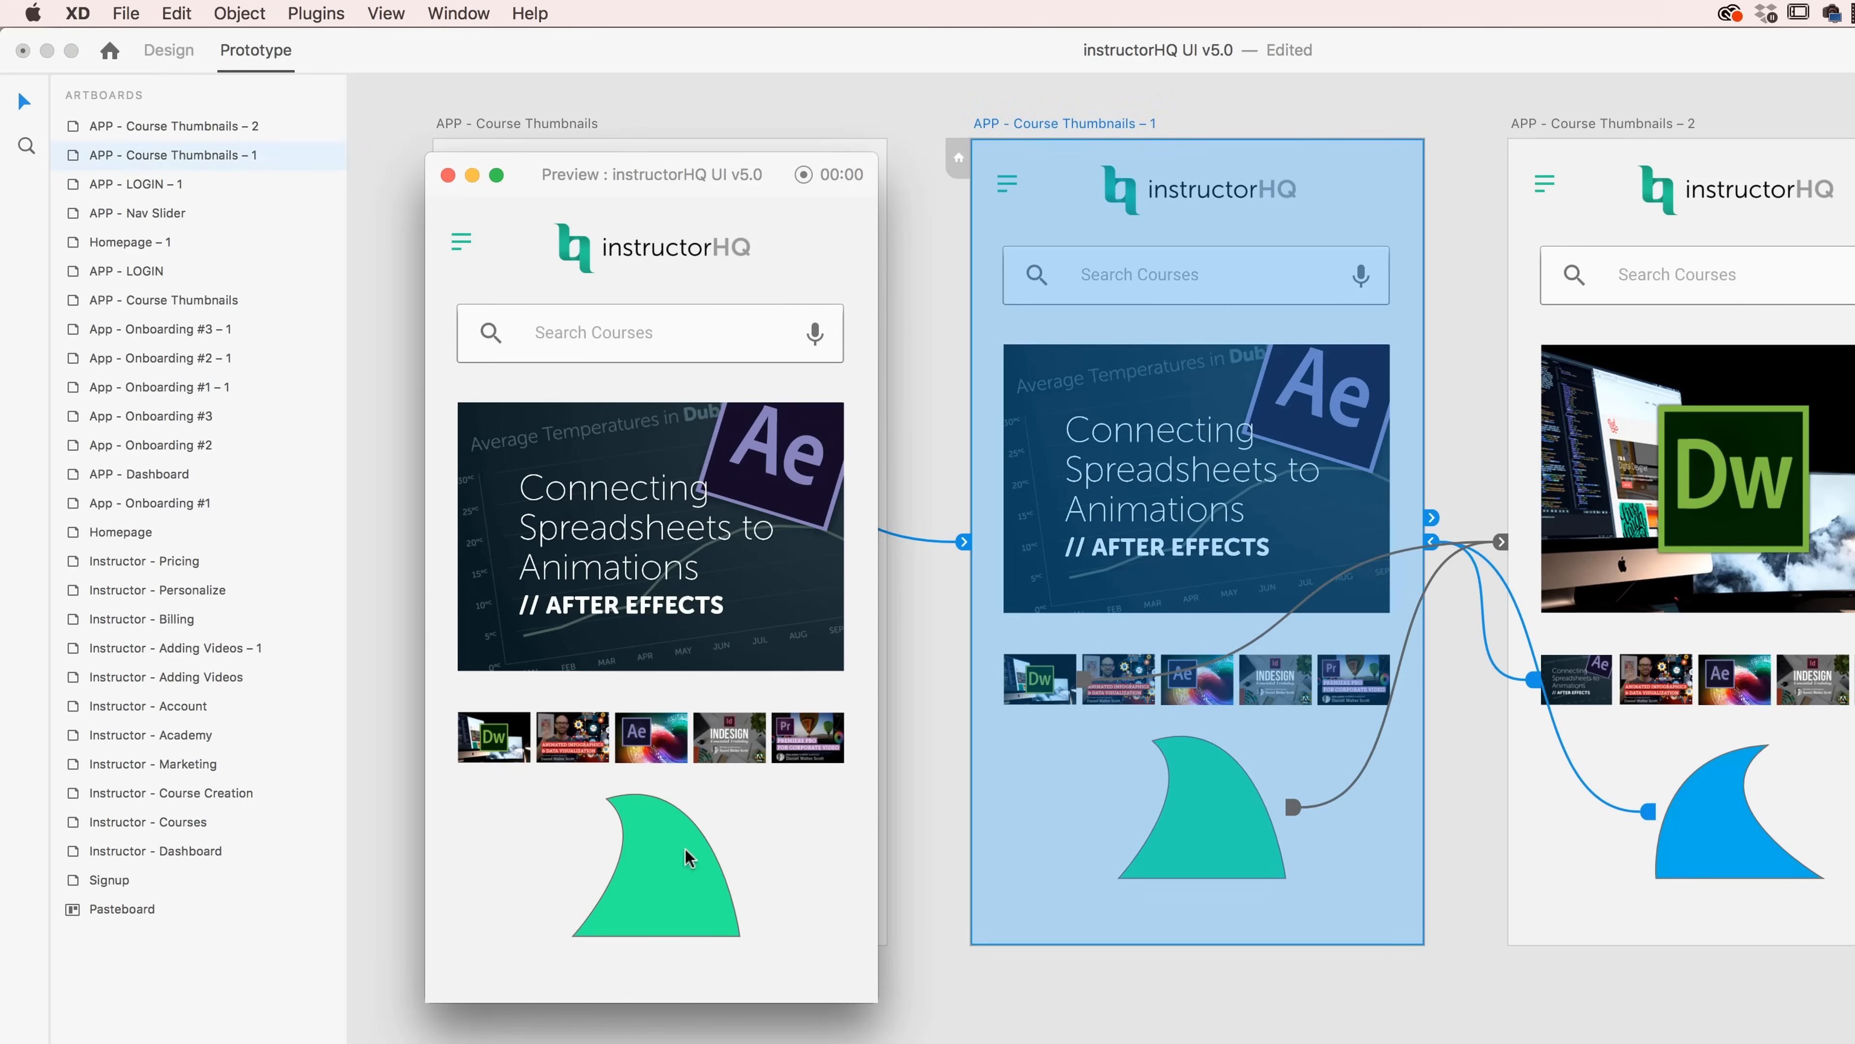
pyautogui.click(660, 886)
pyautogui.click(660, 887)
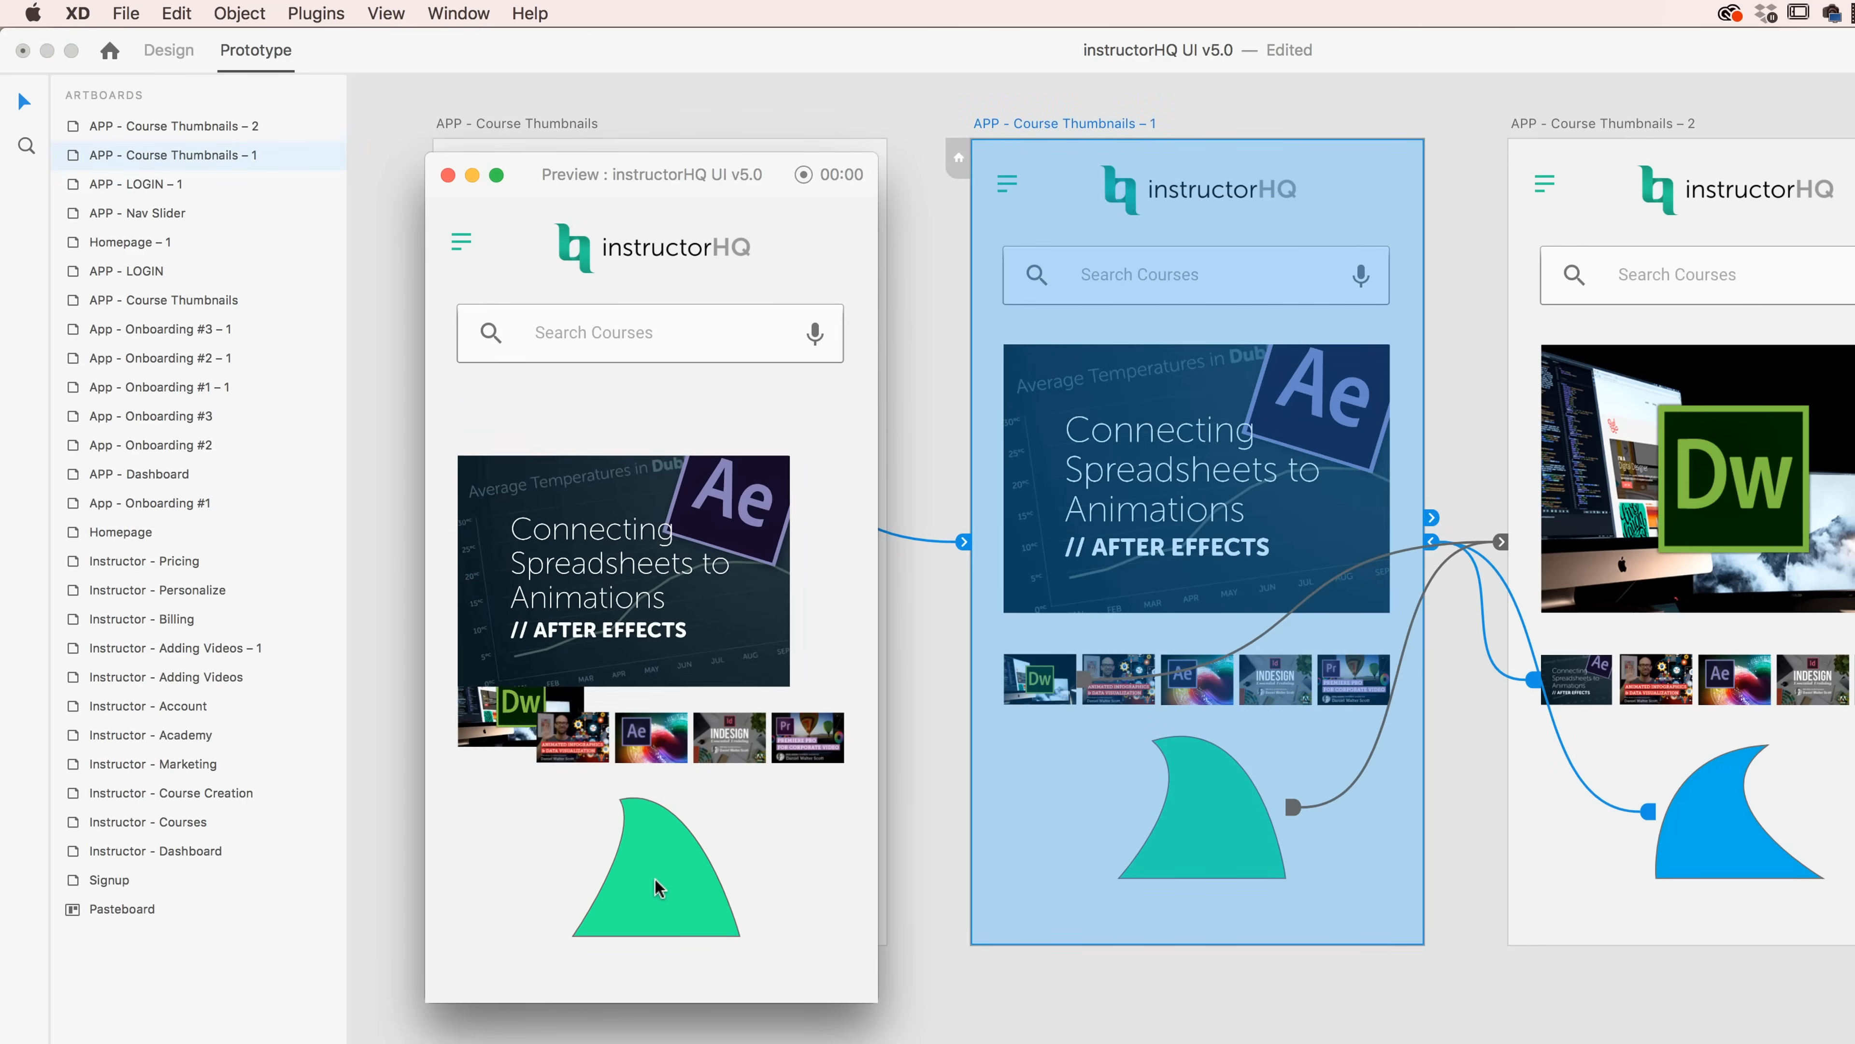
pyautogui.click(484, 757)
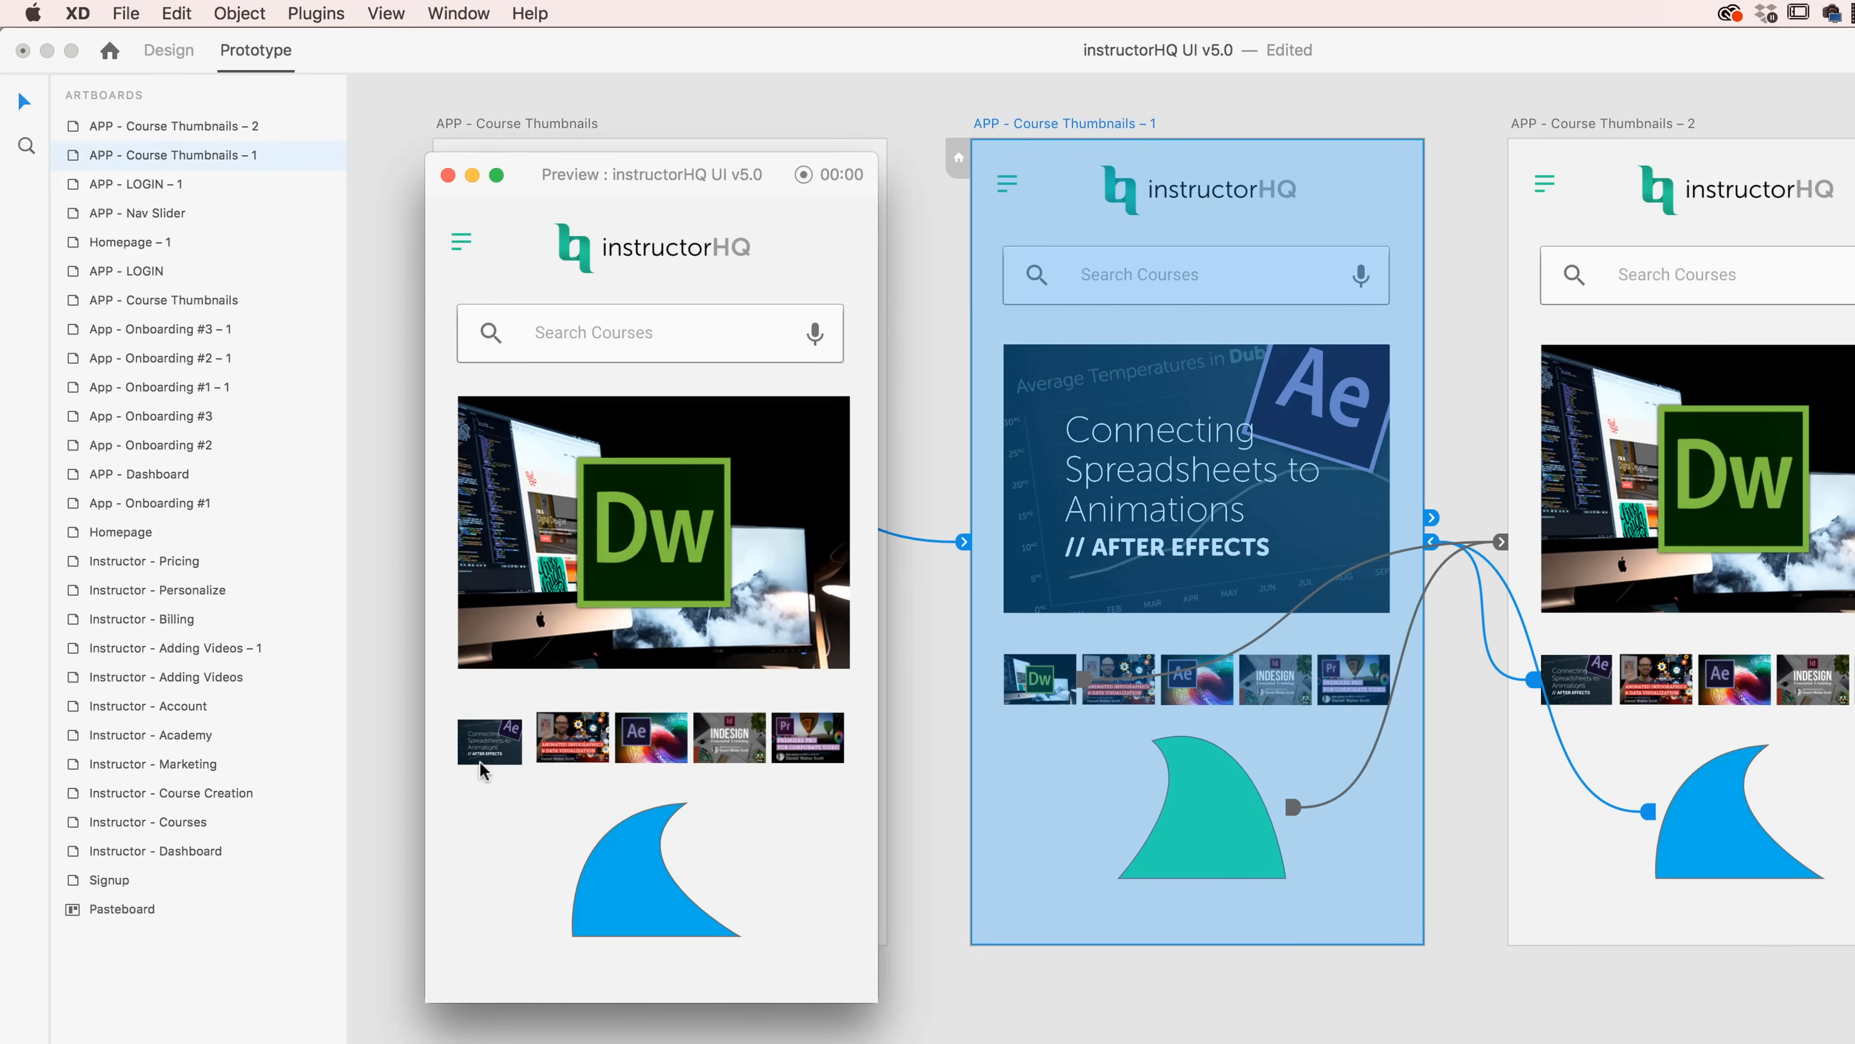
pyautogui.click(665, 888)
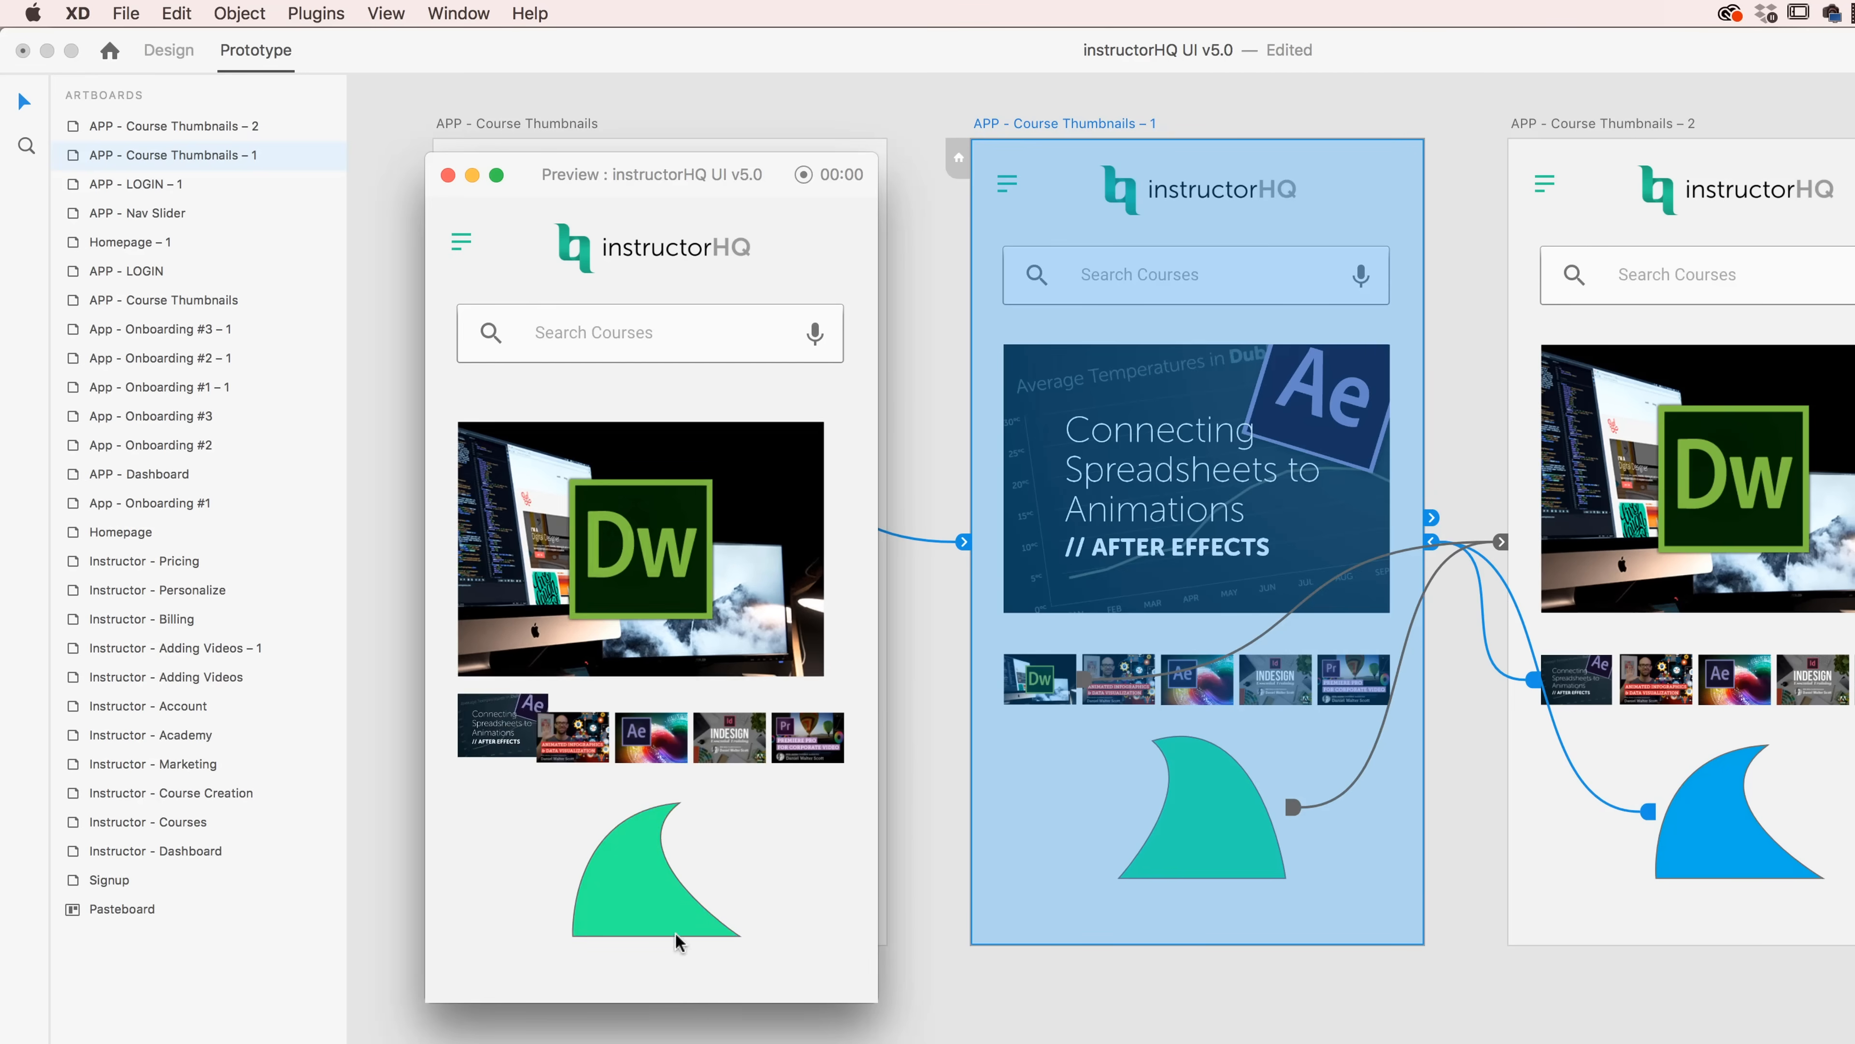
pyautogui.click(698, 886)
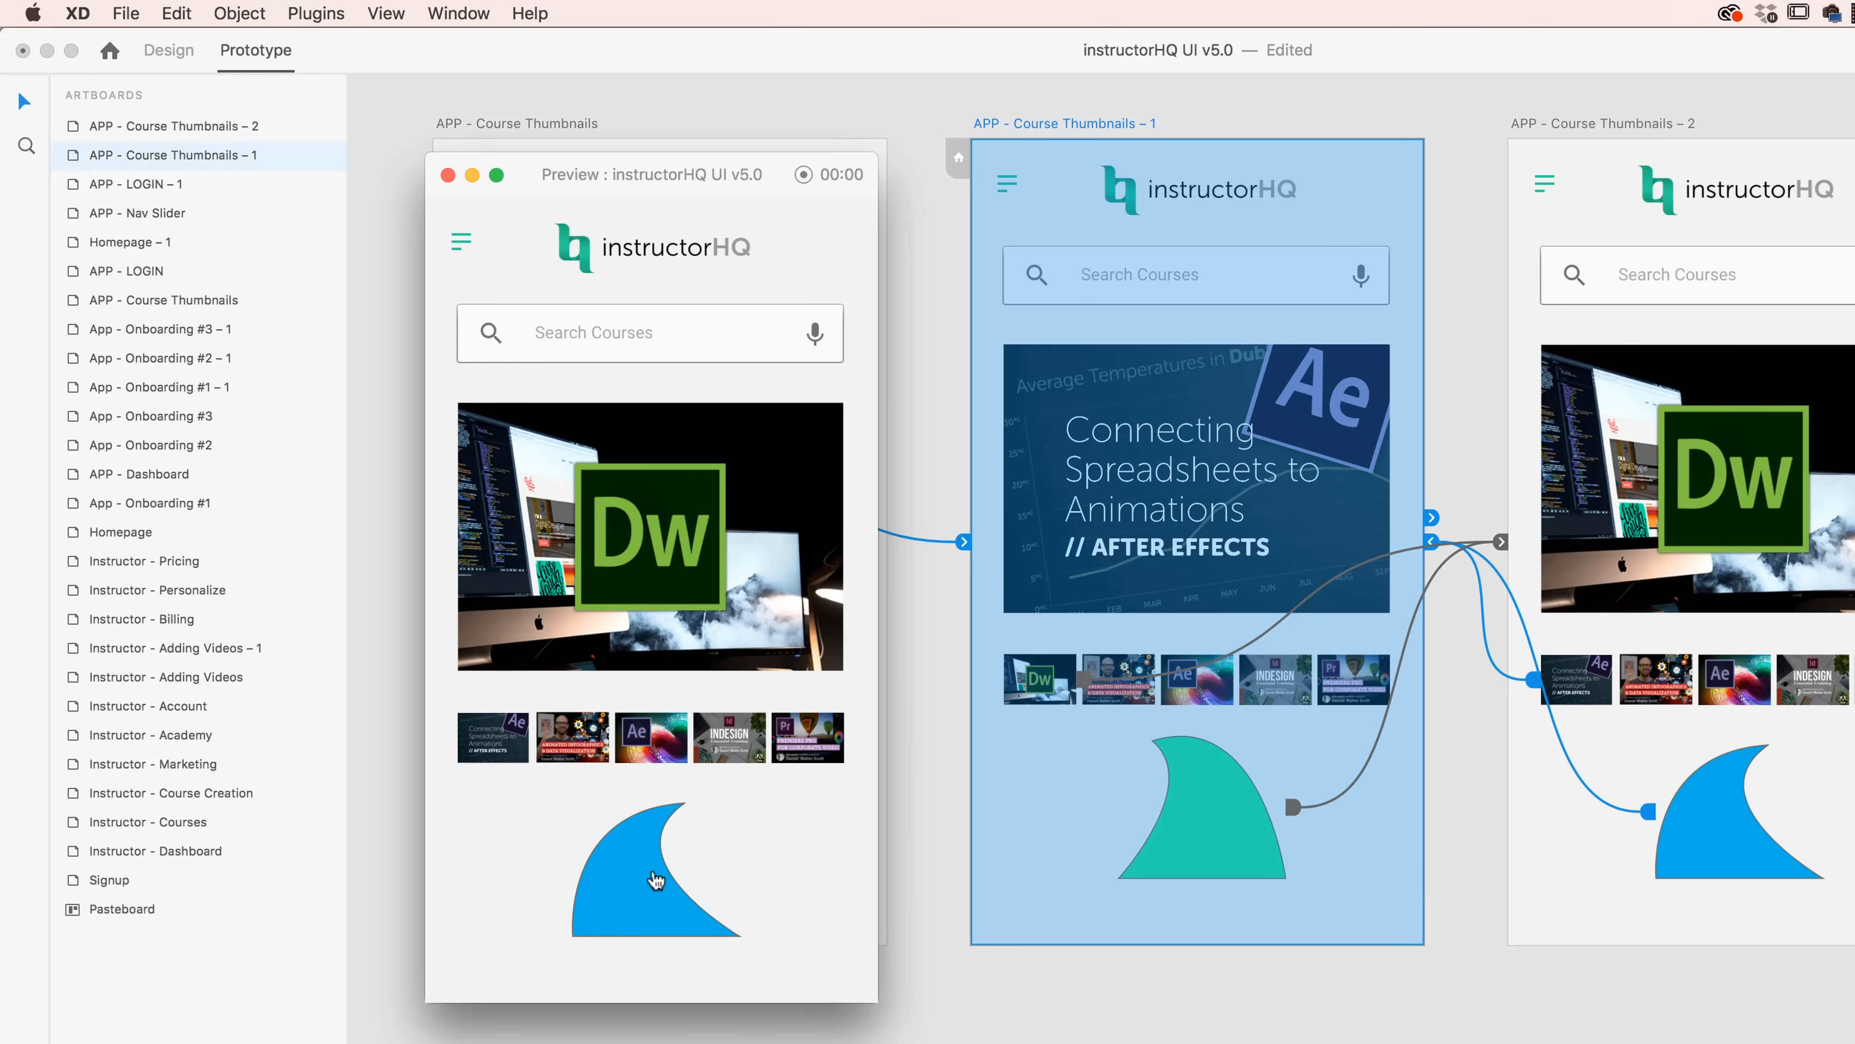
pyautogui.click(632, 890)
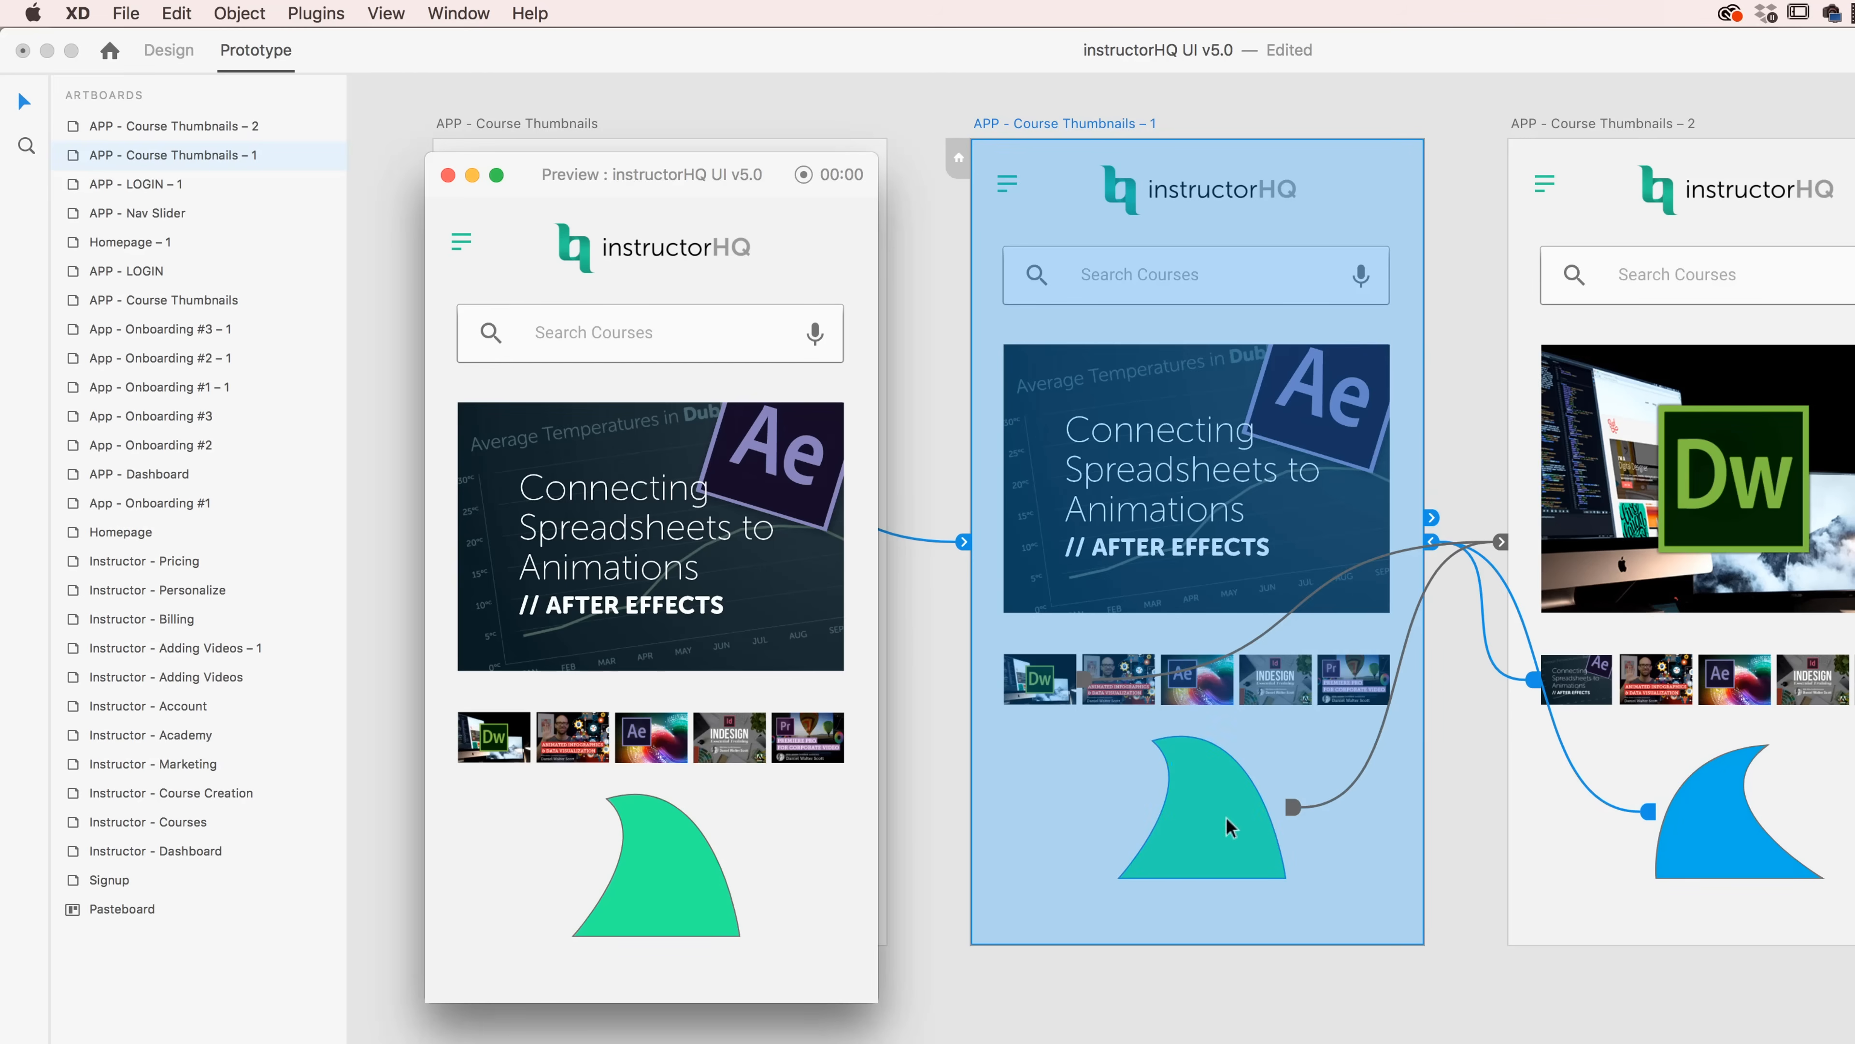
# - Duplicate the artboard APP - Course Thumbnails – 2 and close the preview window
pyautogui.click(1607, 125)
pyautogui.click(1607, 124)
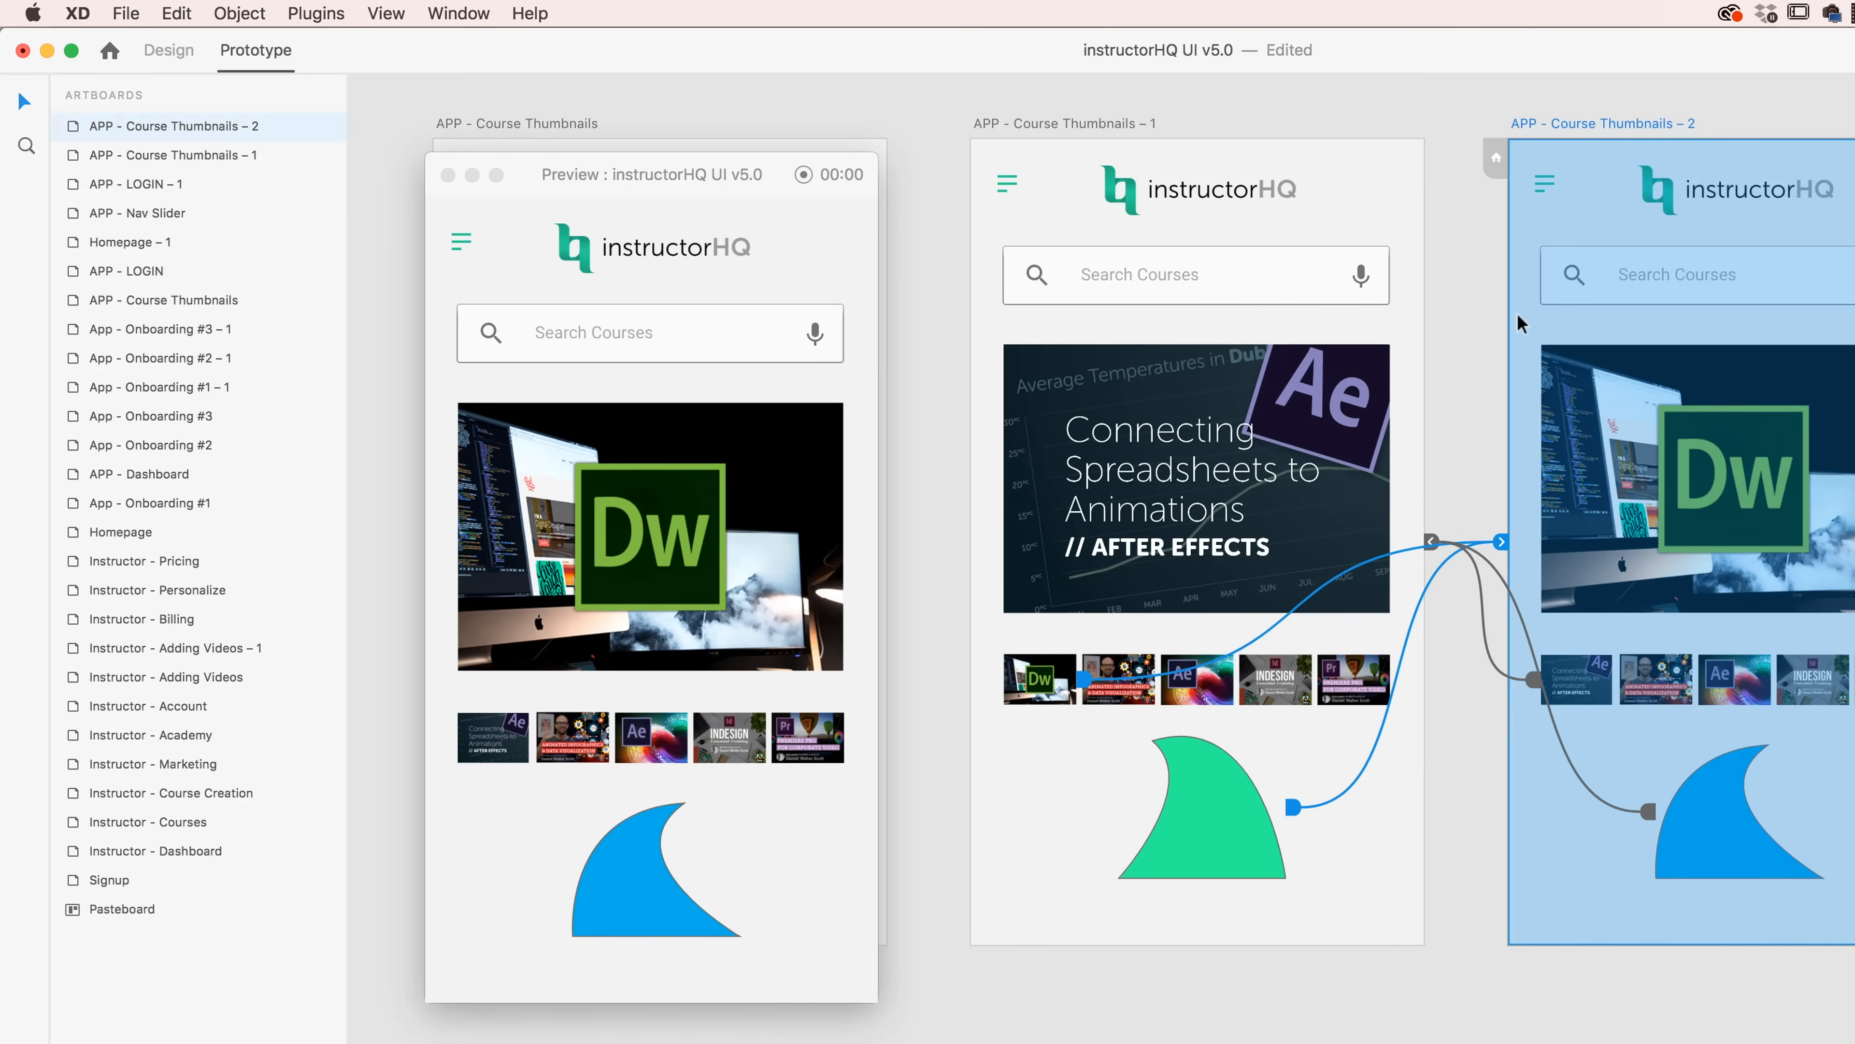
pyautogui.press('super+d')
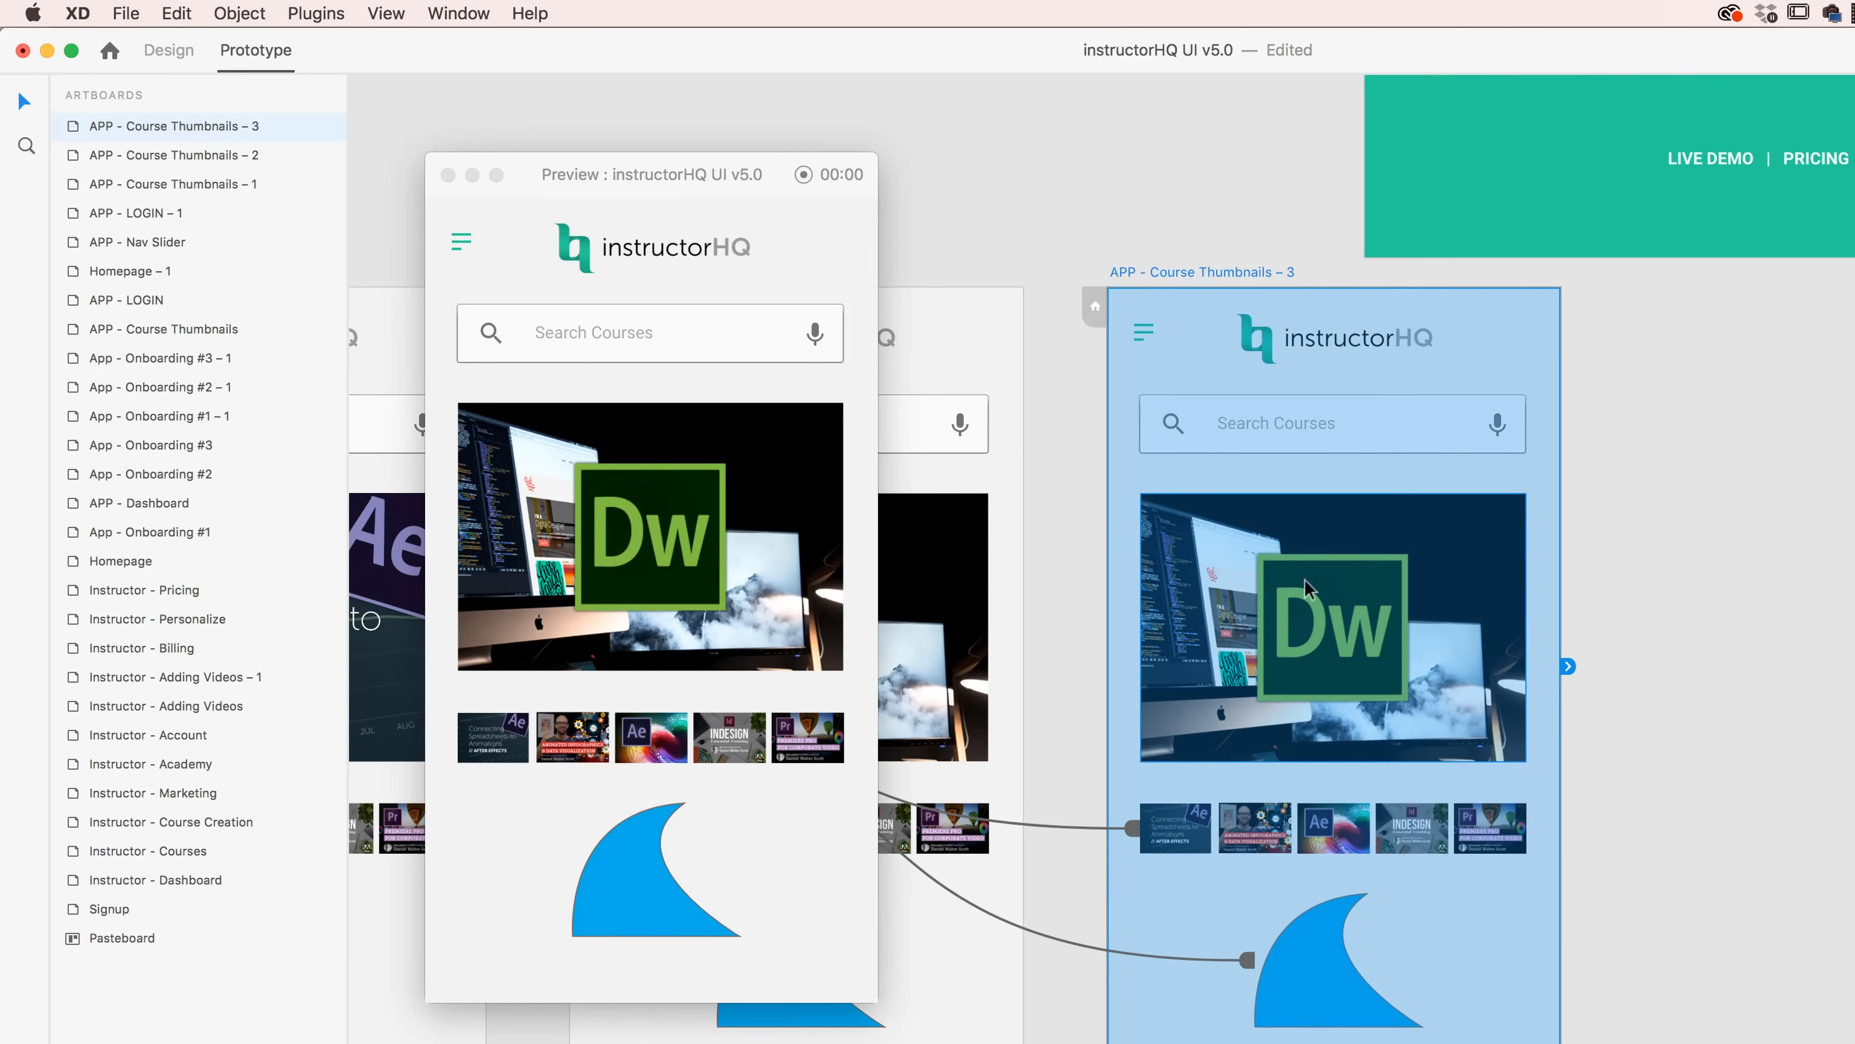
pyautogui.click(448, 176)
pyautogui.moveTo(662, 131); pyautogui.dragTo(1034, 54)
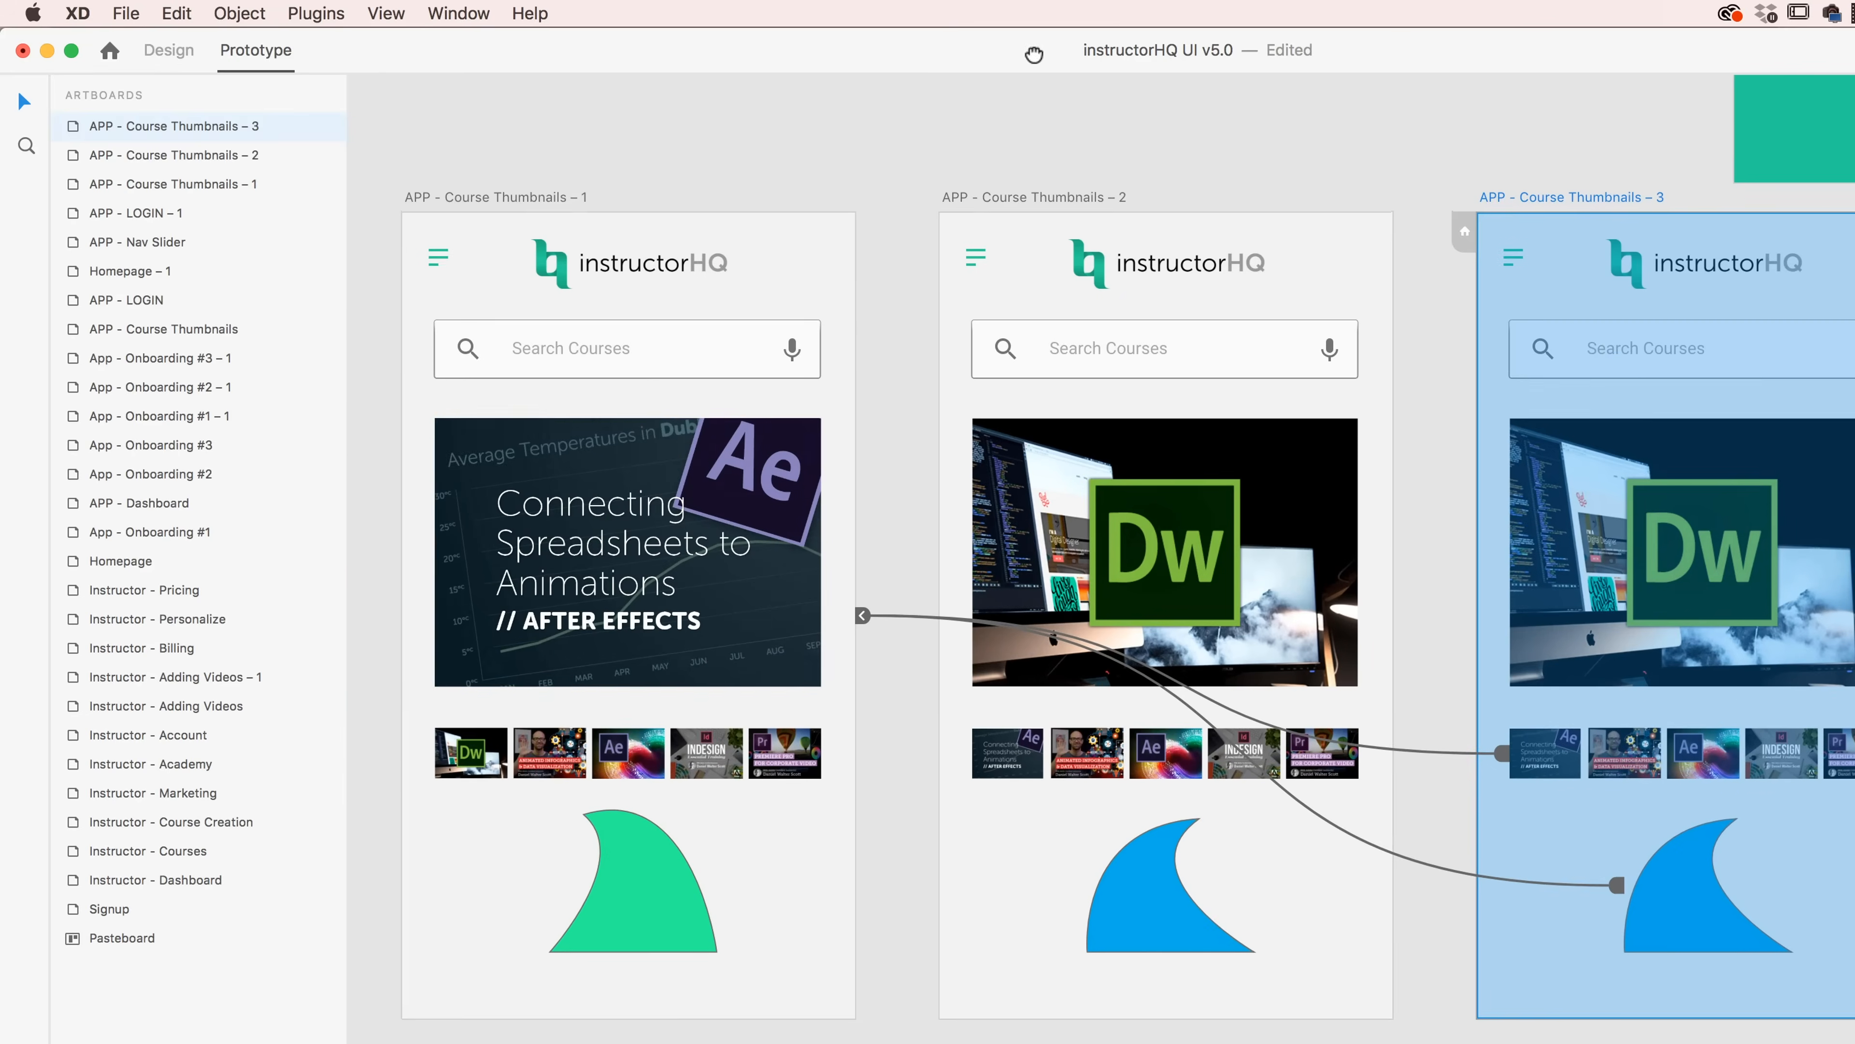
# - Replace the blue fin on APP - Course Thumbnails – 3 with a copy of the green fin from APP - Course Thumbnails – 1
pyautogui.click(705, 880)
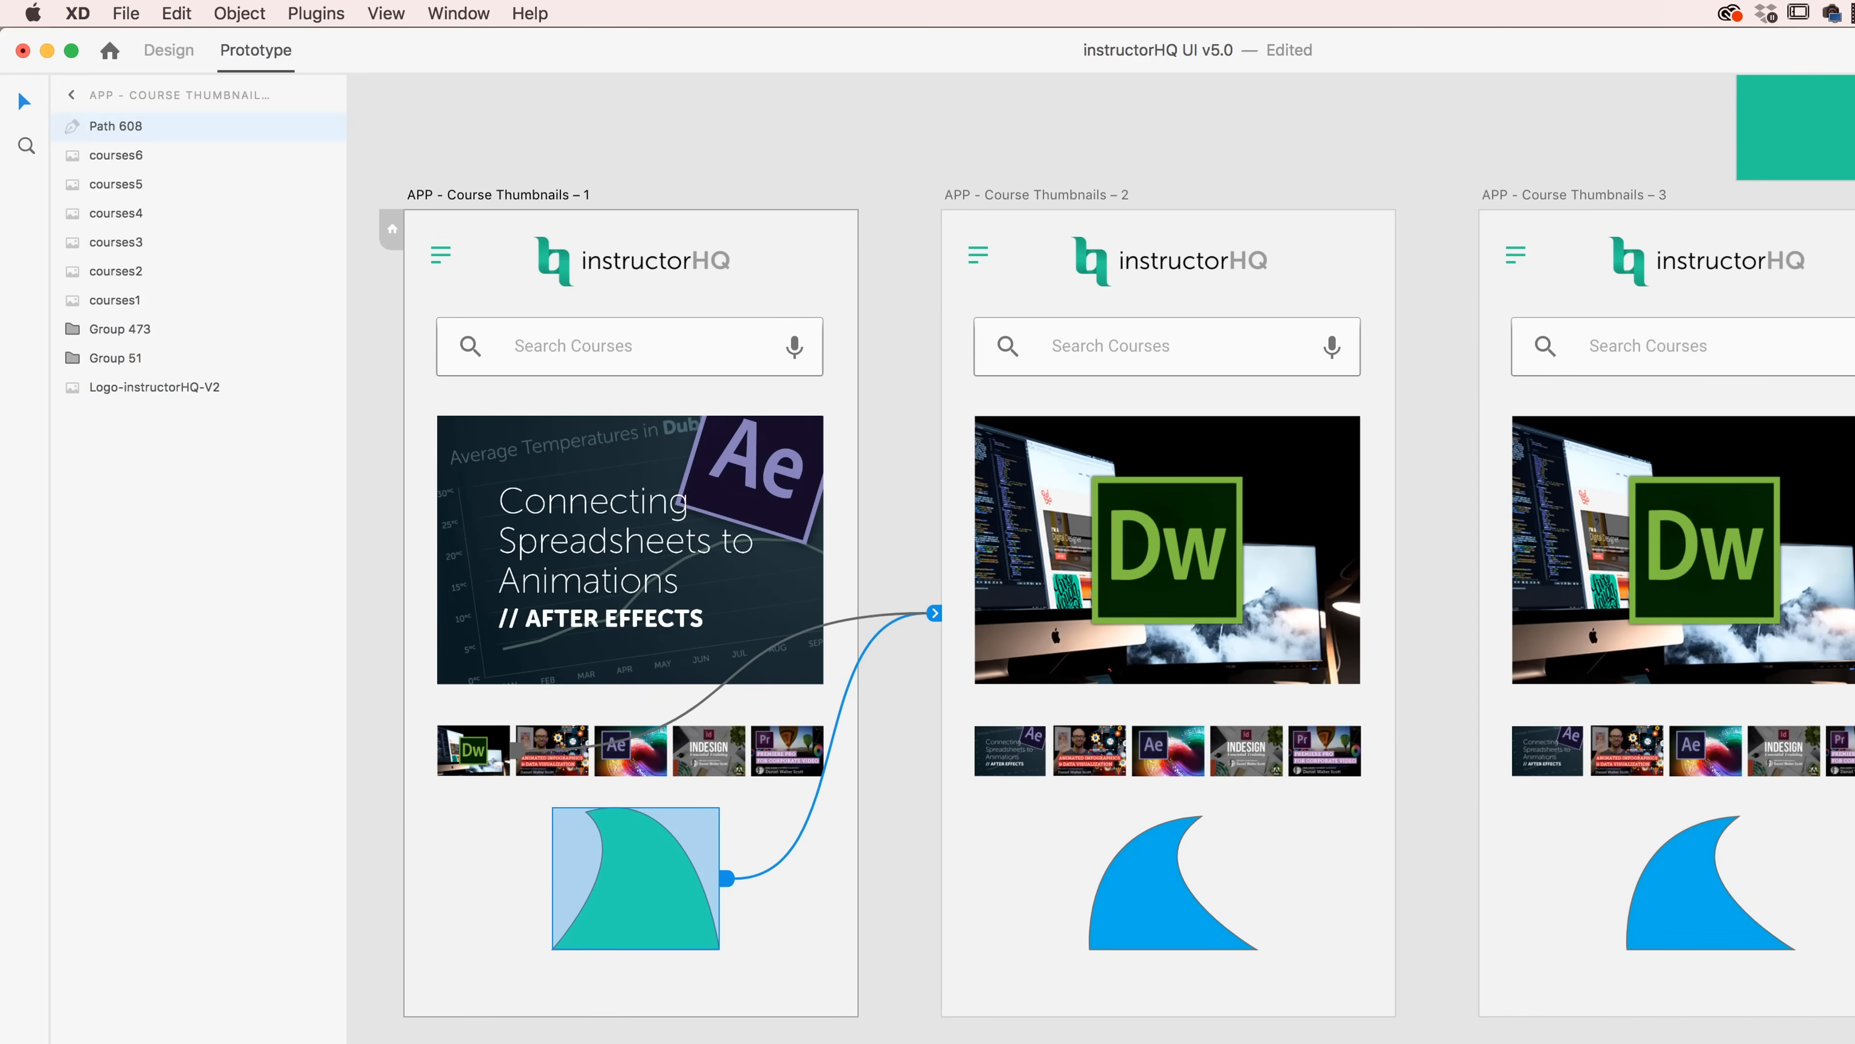
pyautogui.click(1769, 932)
pyautogui.click(1642, 934)
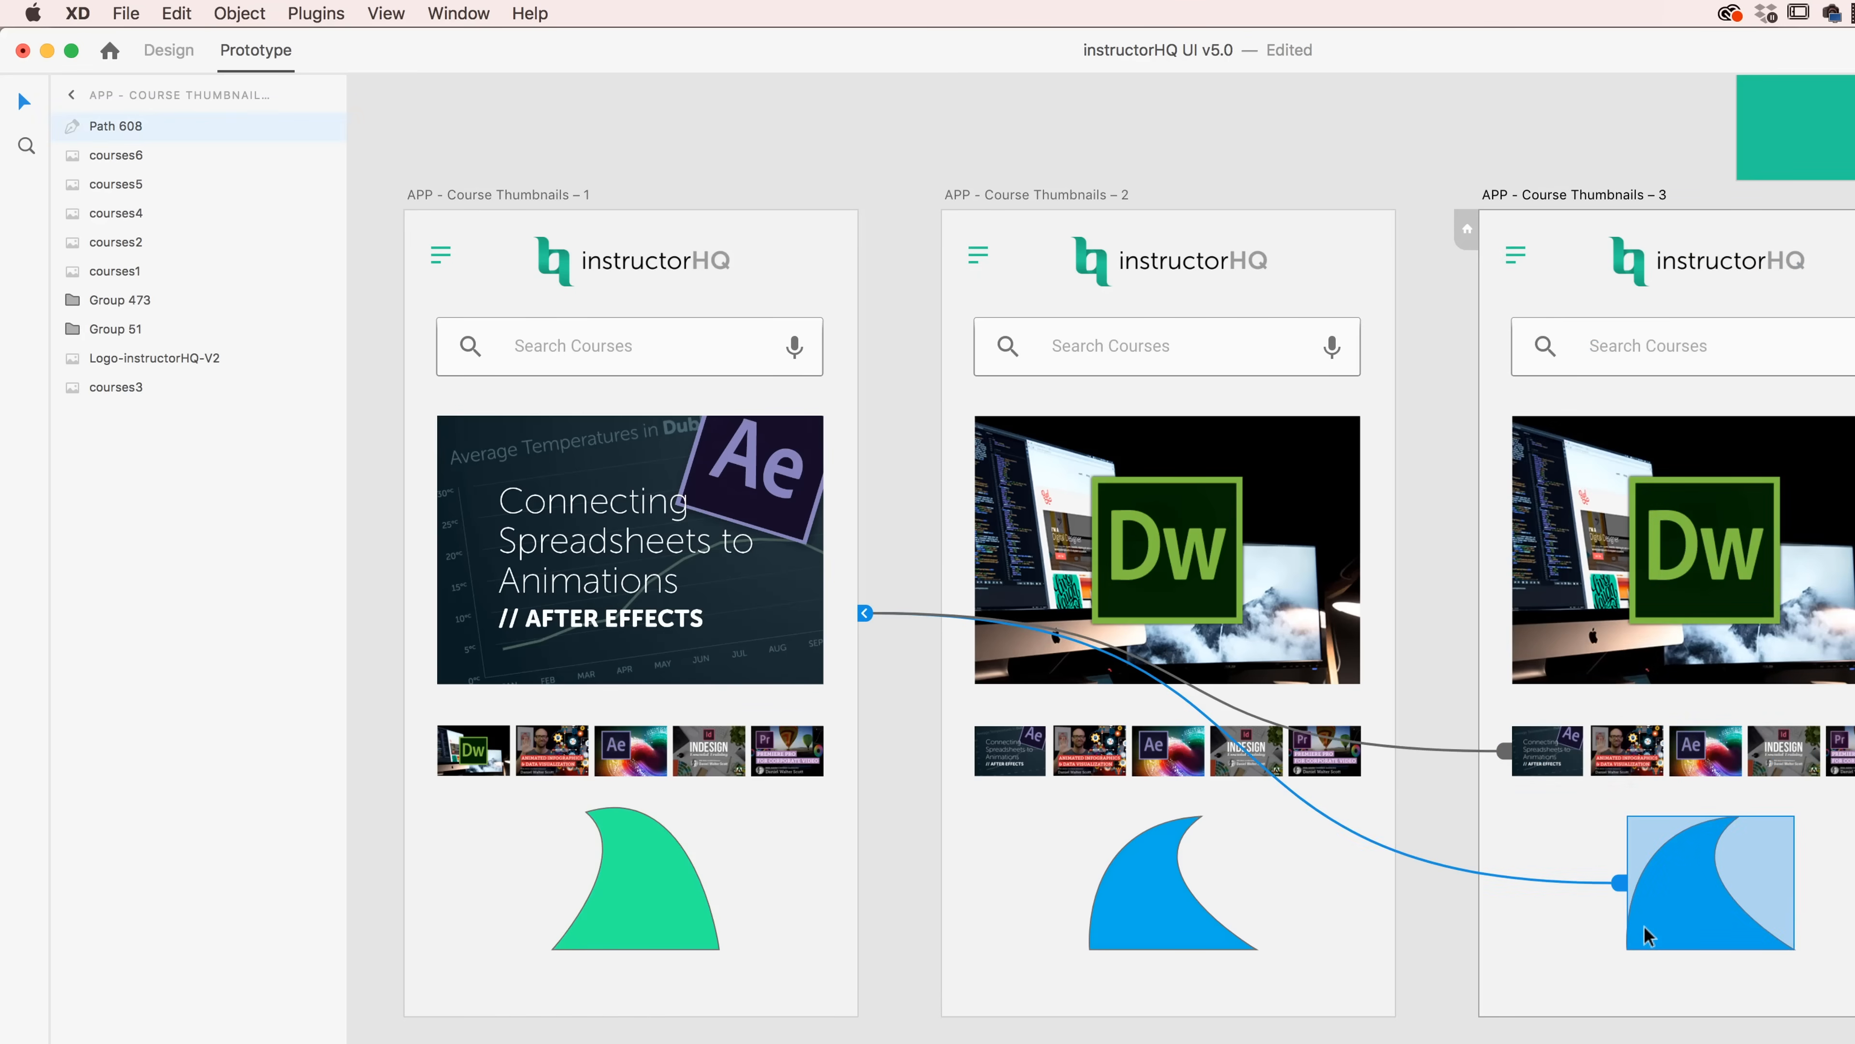
pyautogui.press('Delete')
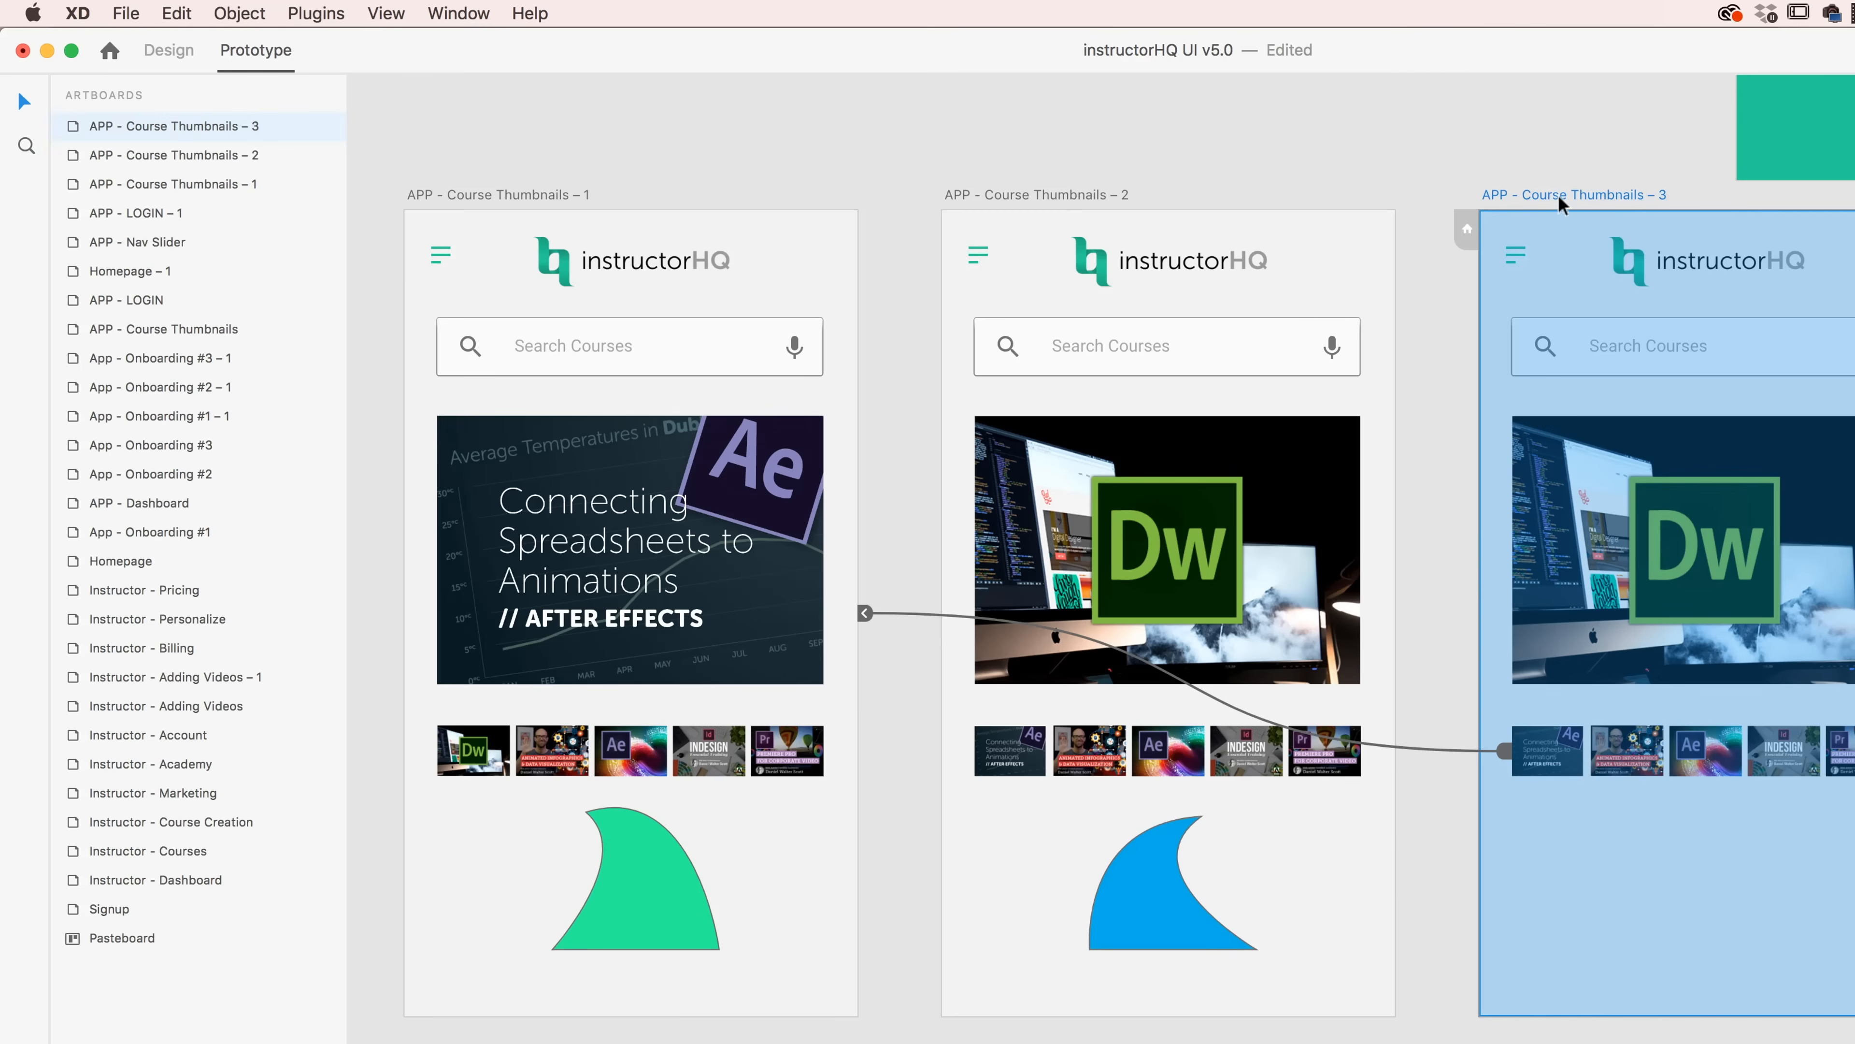
pyautogui.press('cmd+v')
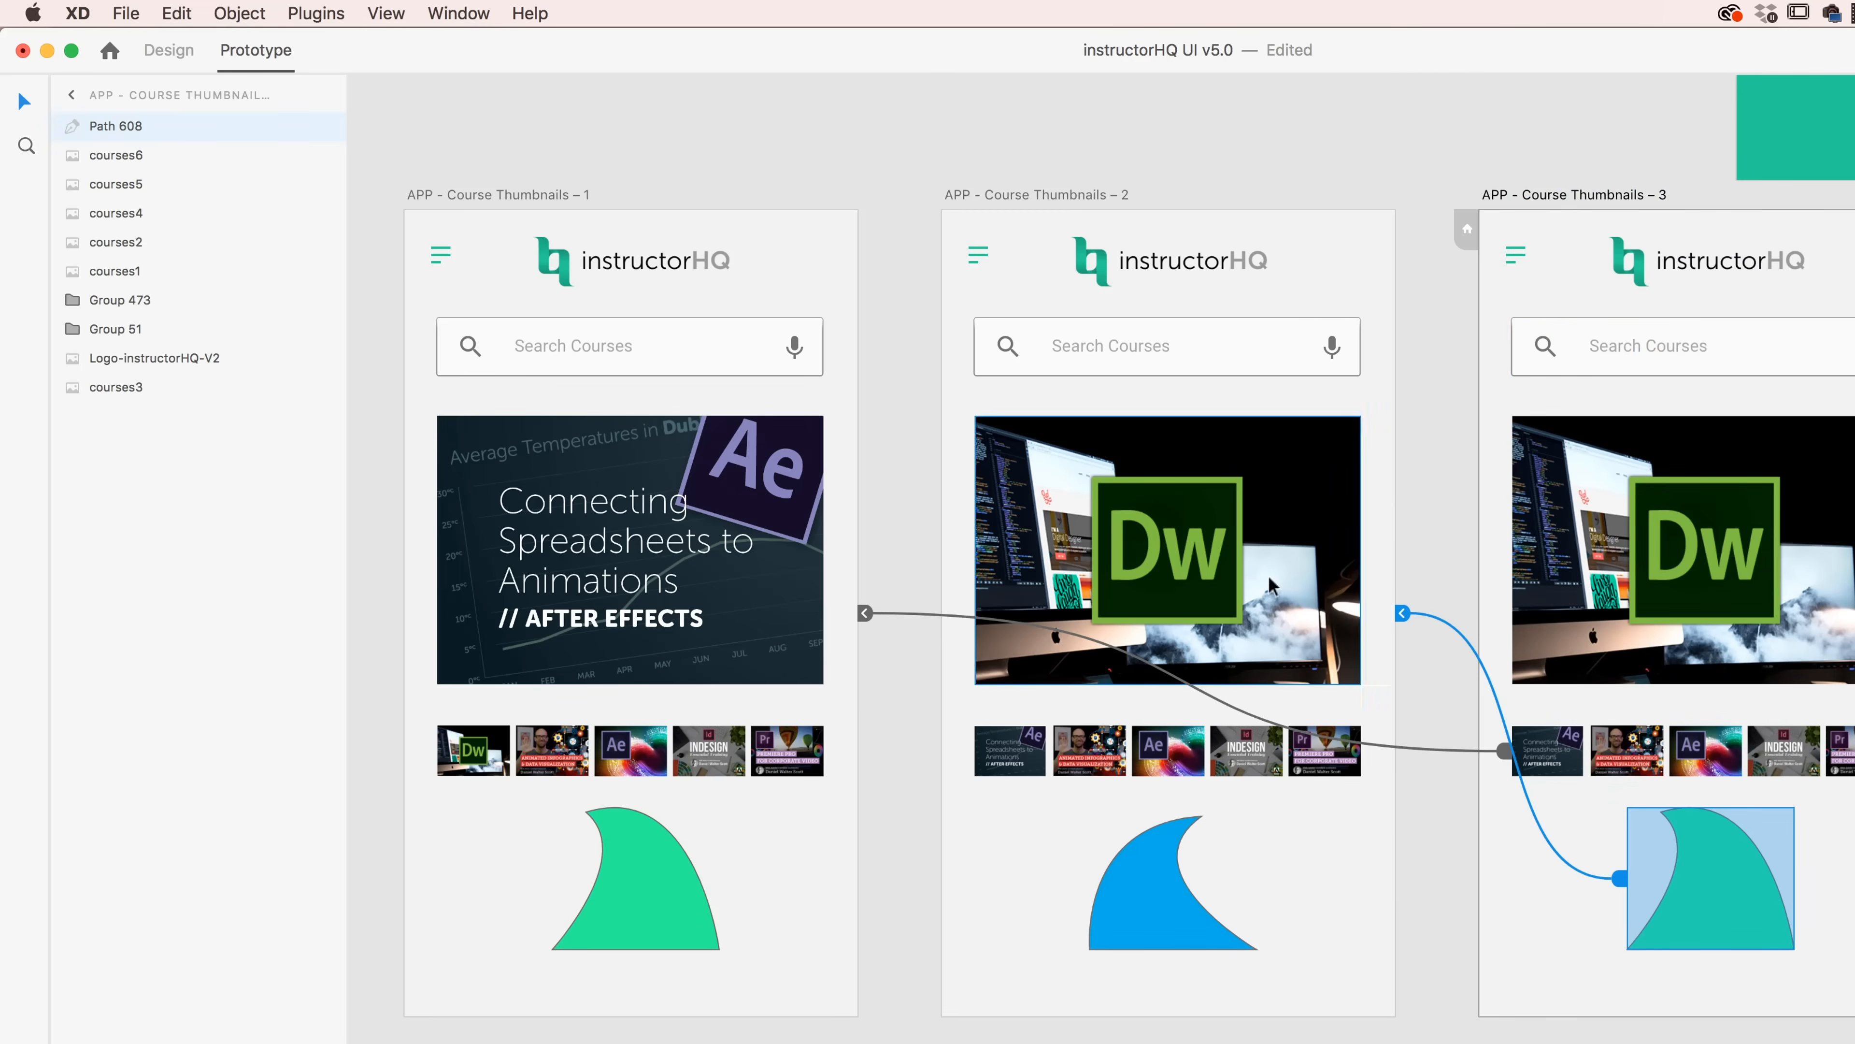
# - Link the blue fin on APP - Course Thumbnails – 2 to the artboard APP - Course Thumbnails – 3
pyautogui.click(1205, 935)
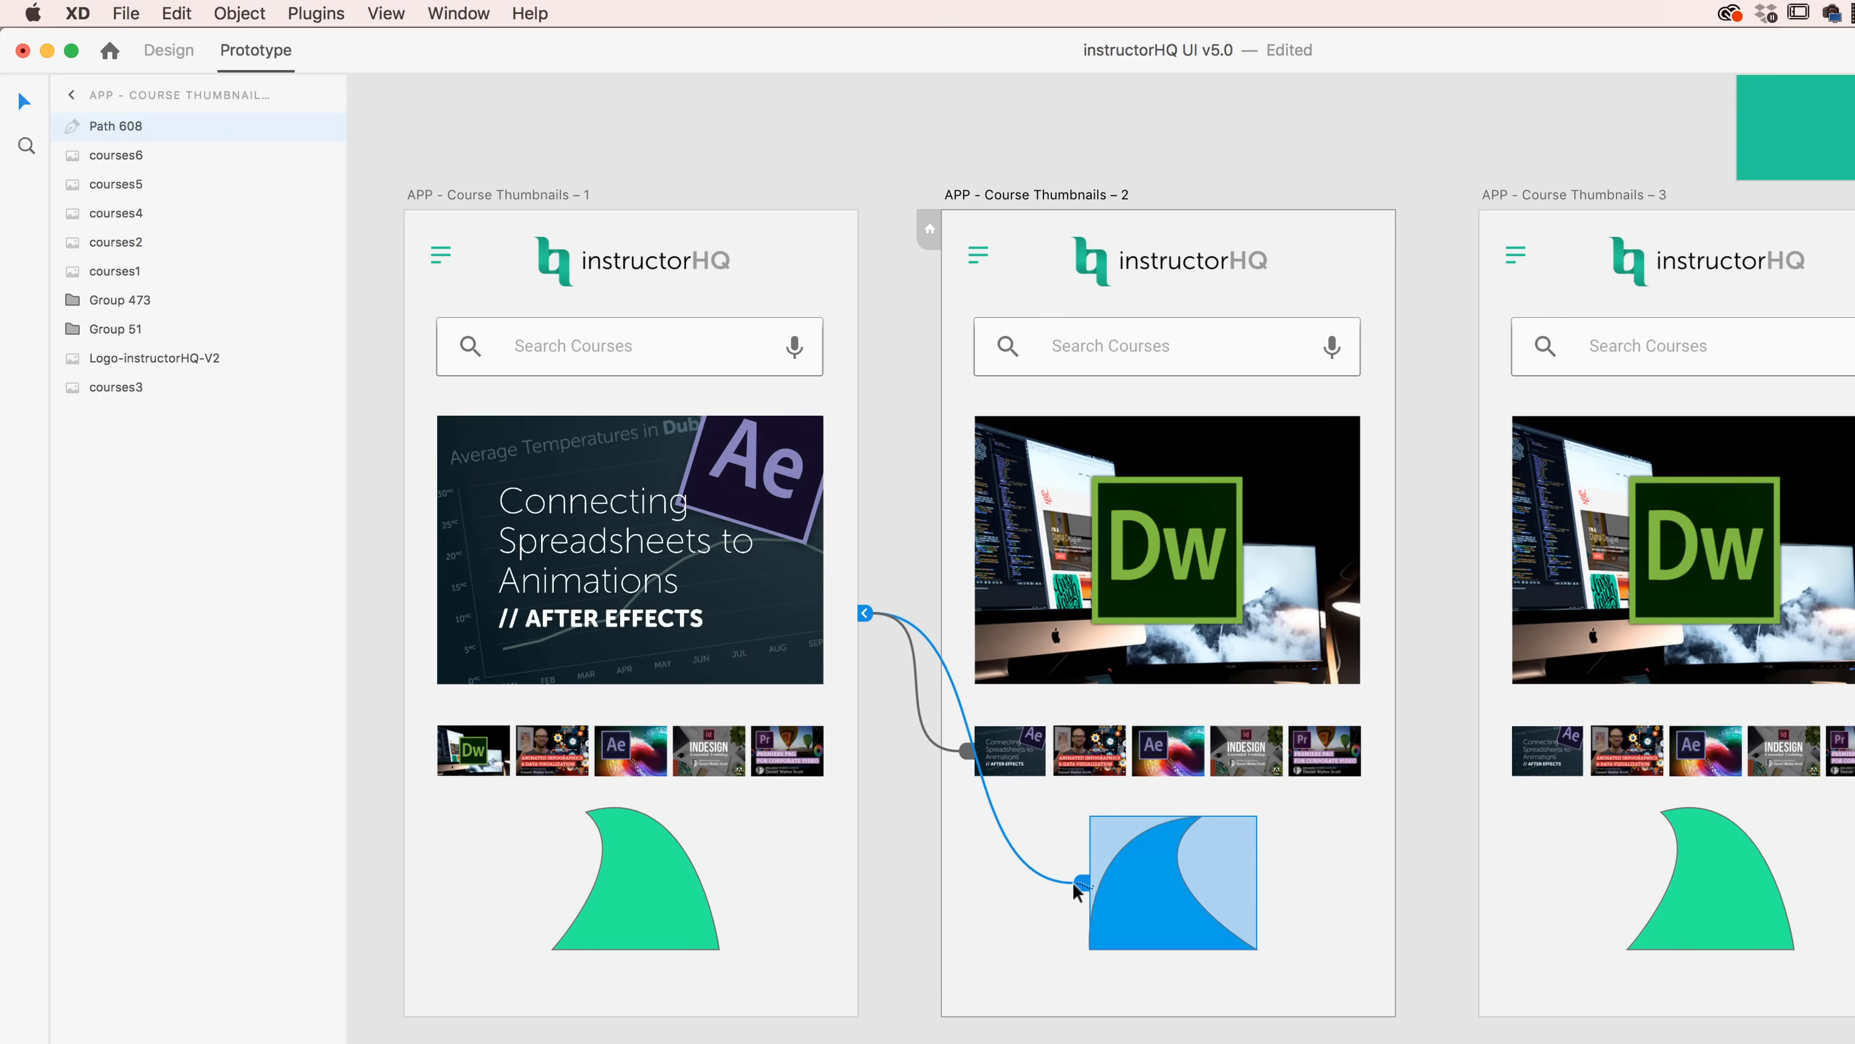
pyautogui.moveTo(1081, 883); pyautogui.dragTo(1566, 1007)
# - Preview the prototype from APP - Course Thumbnails – 2 and trigger the fin morph back and forth
pyautogui.click(1077, 196)
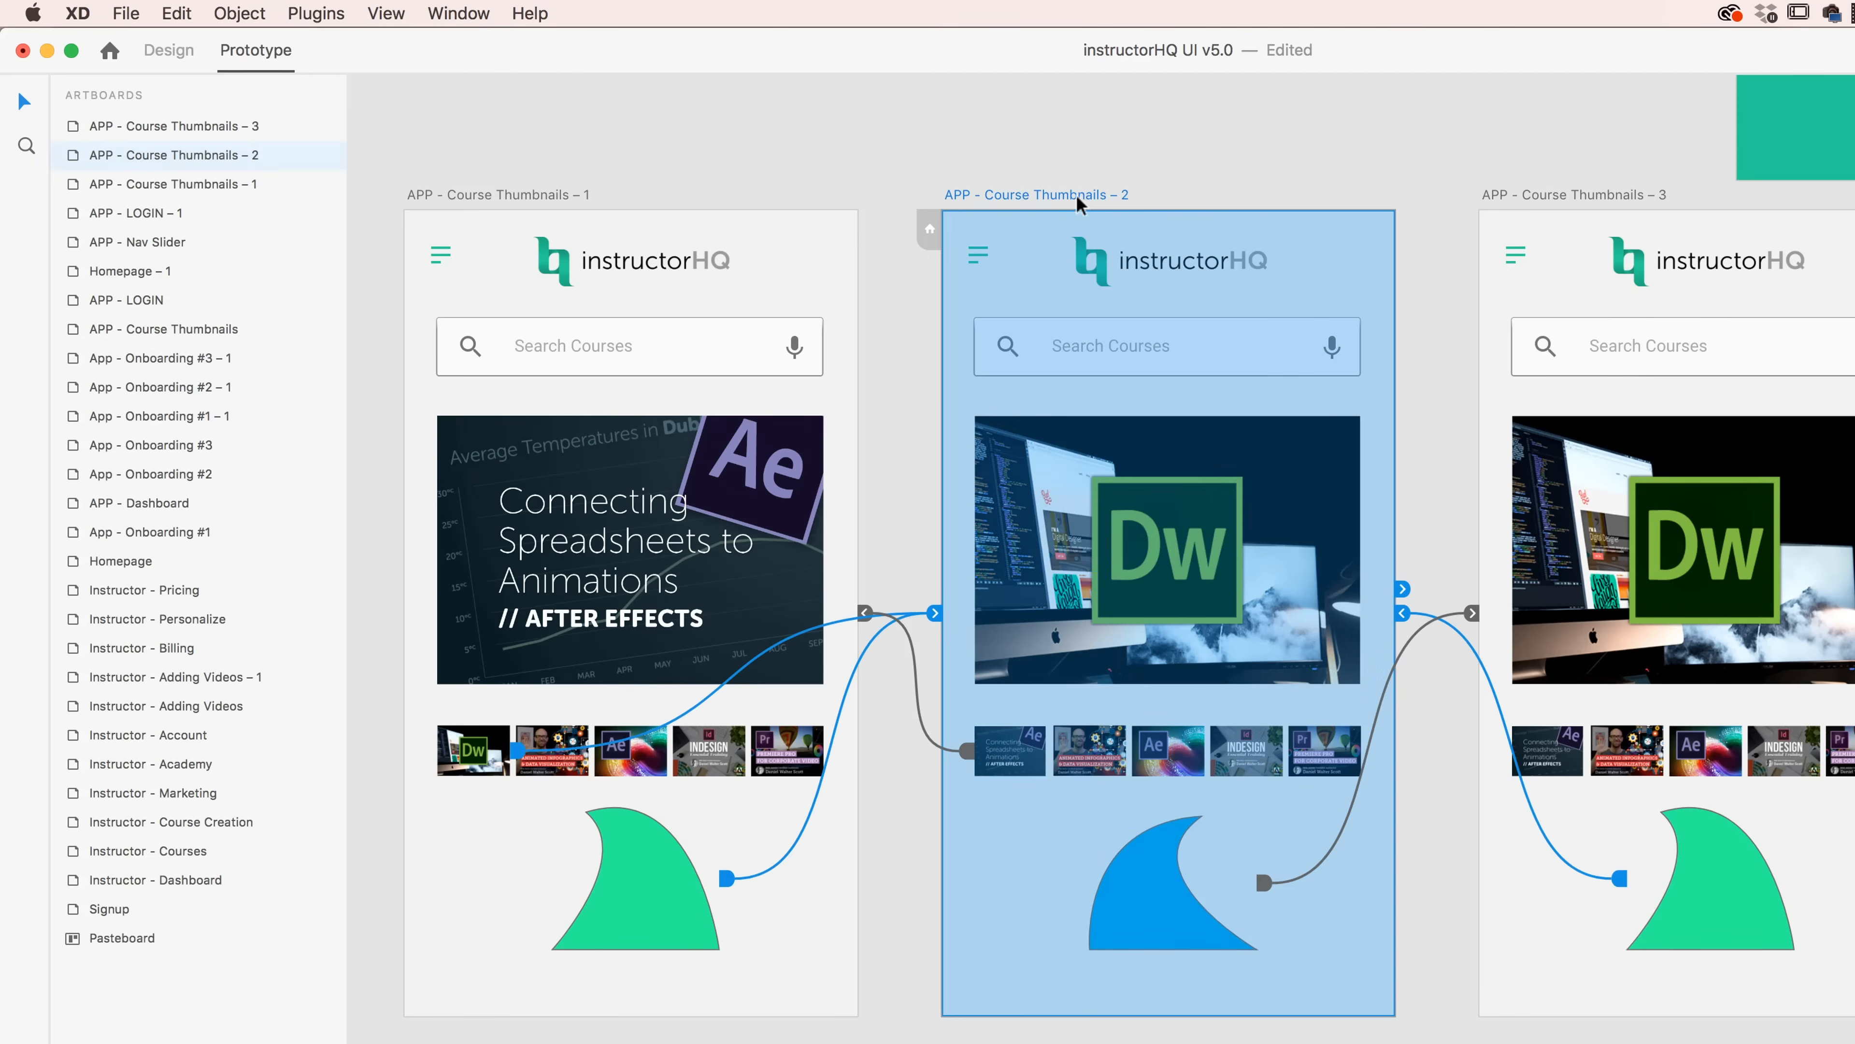
pyautogui.press('super+Return')
pyautogui.click(663, 880)
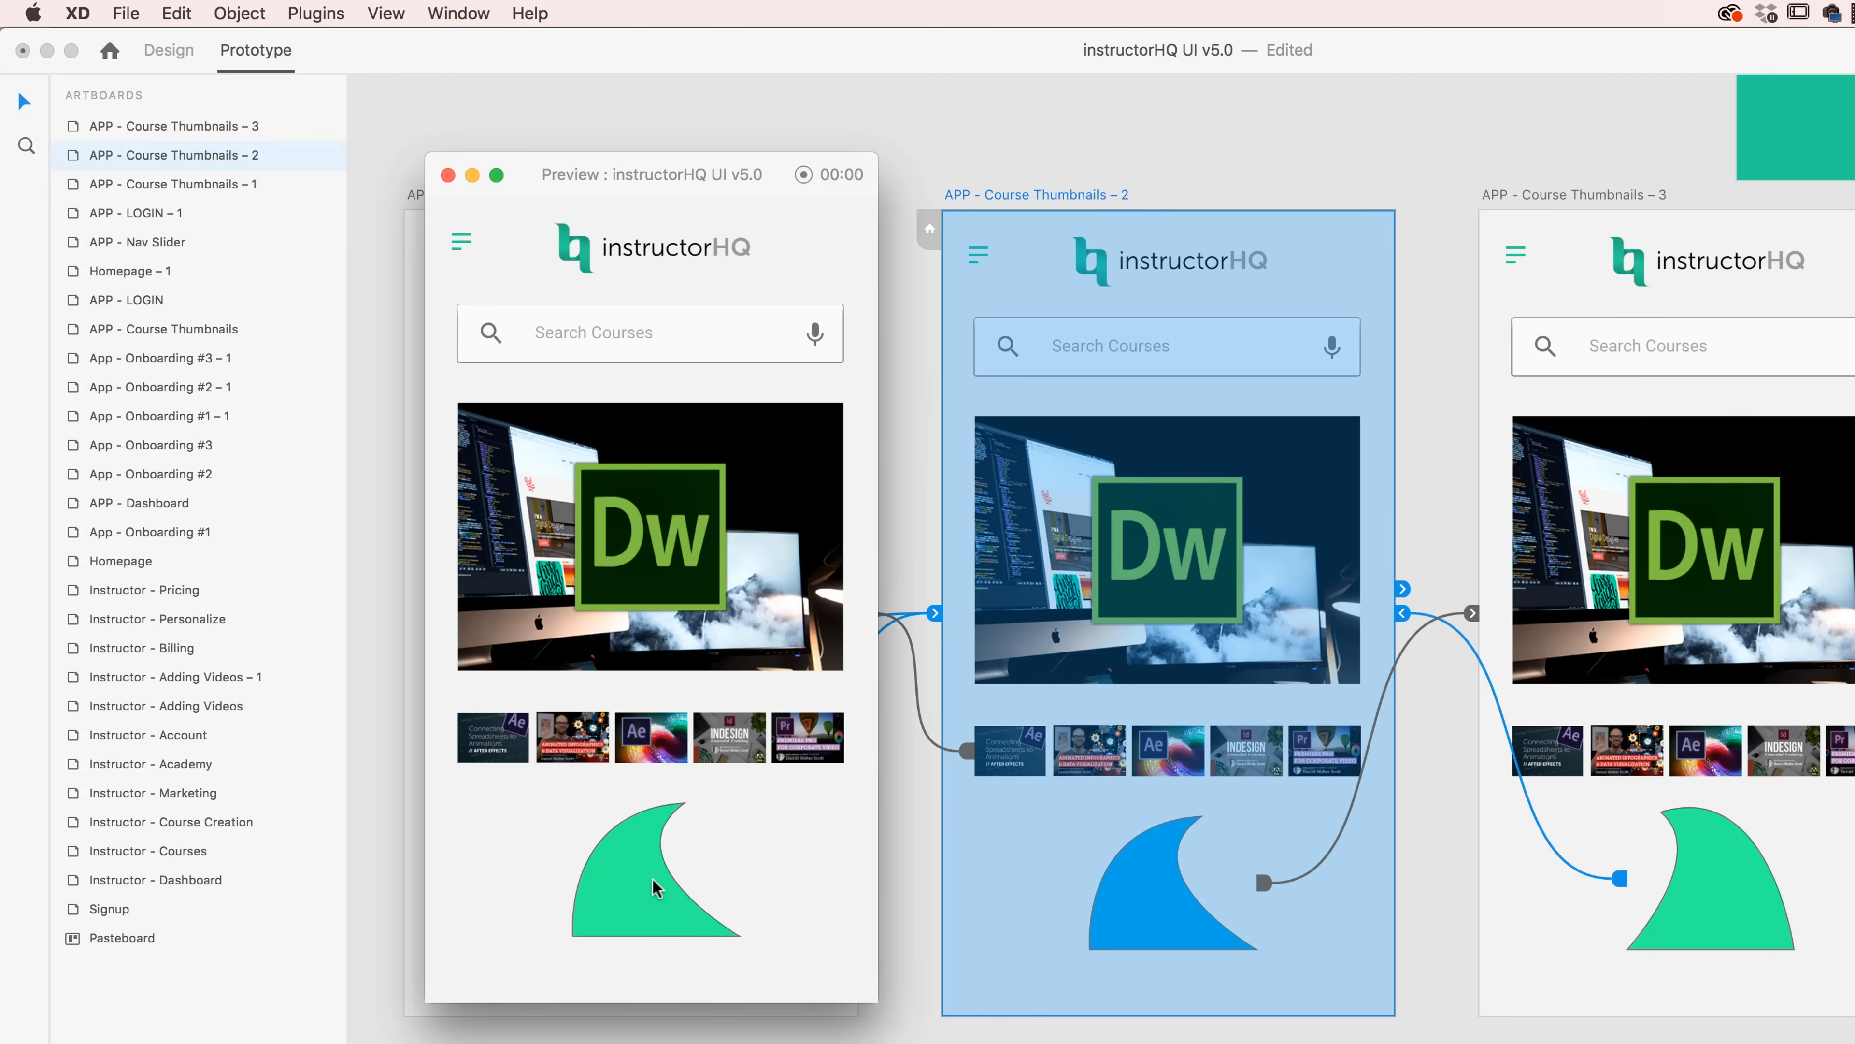
pyautogui.click(656, 886)
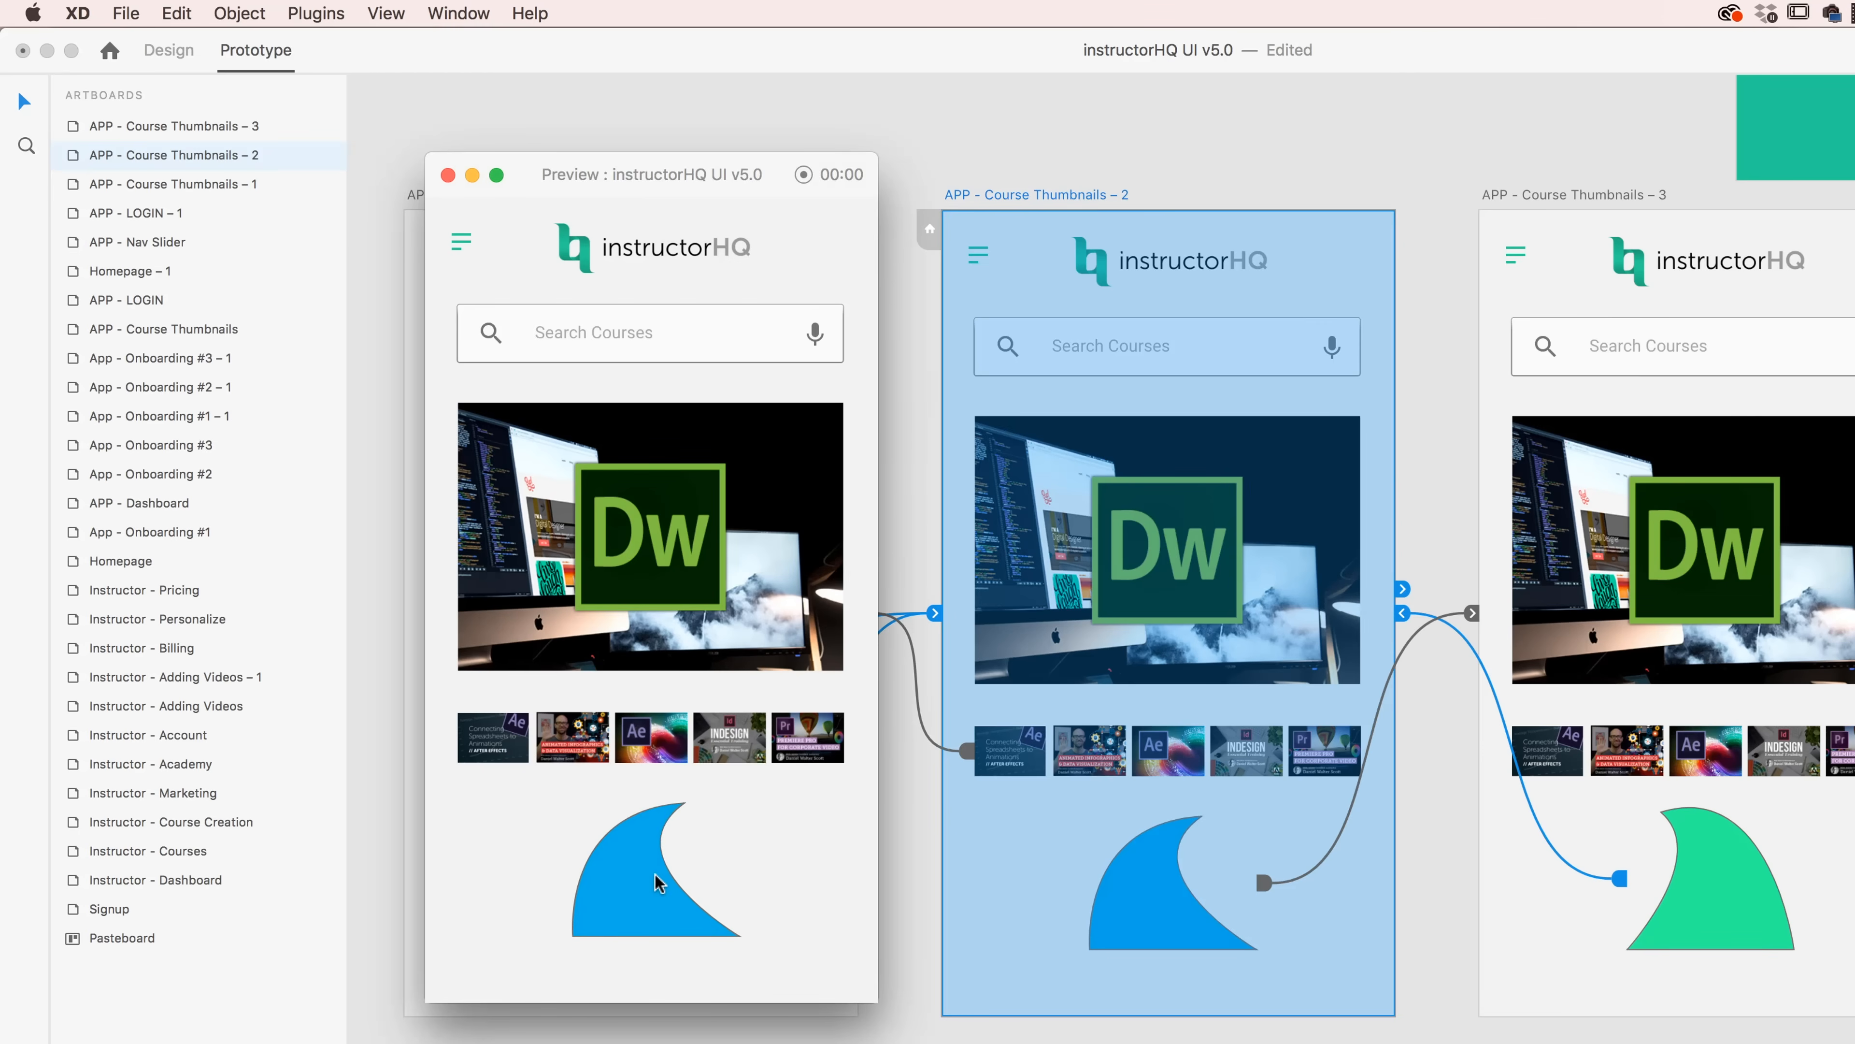
pyautogui.click(658, 883)
pyautogui.click(655, 876)
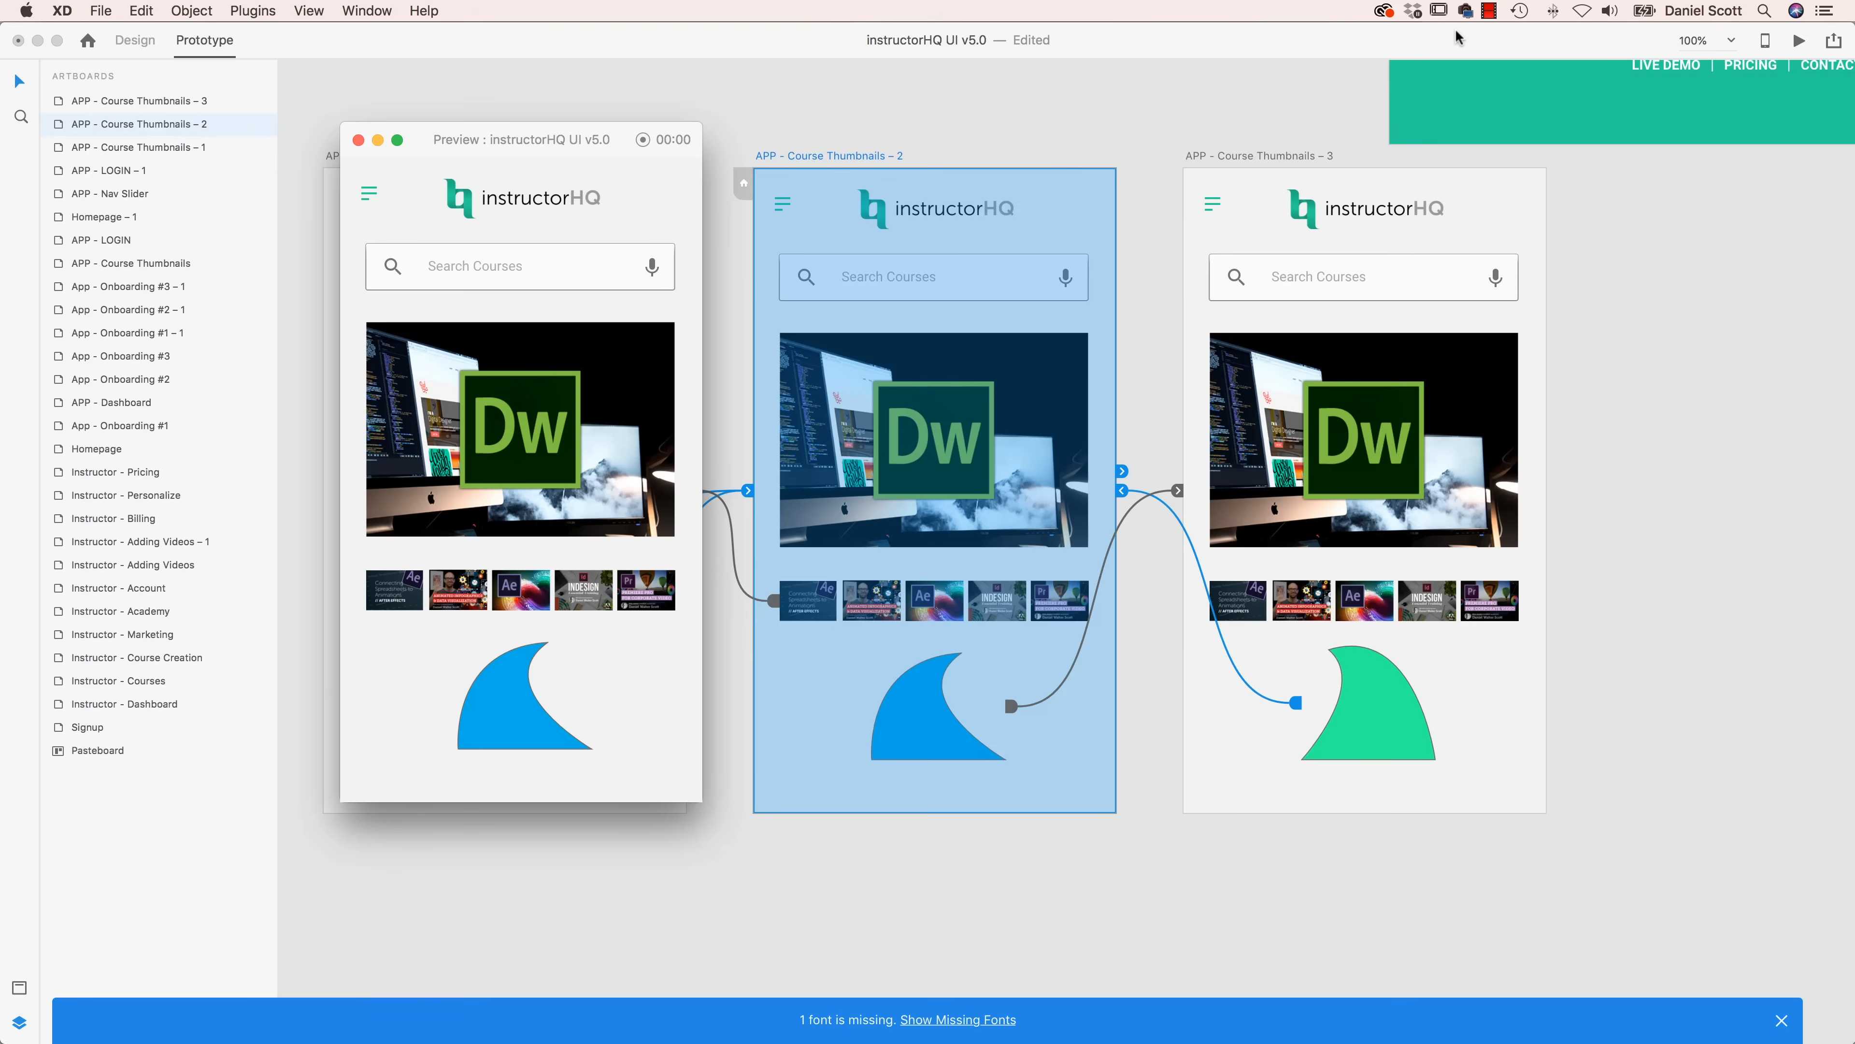
pyautogui.click(1490, 11)
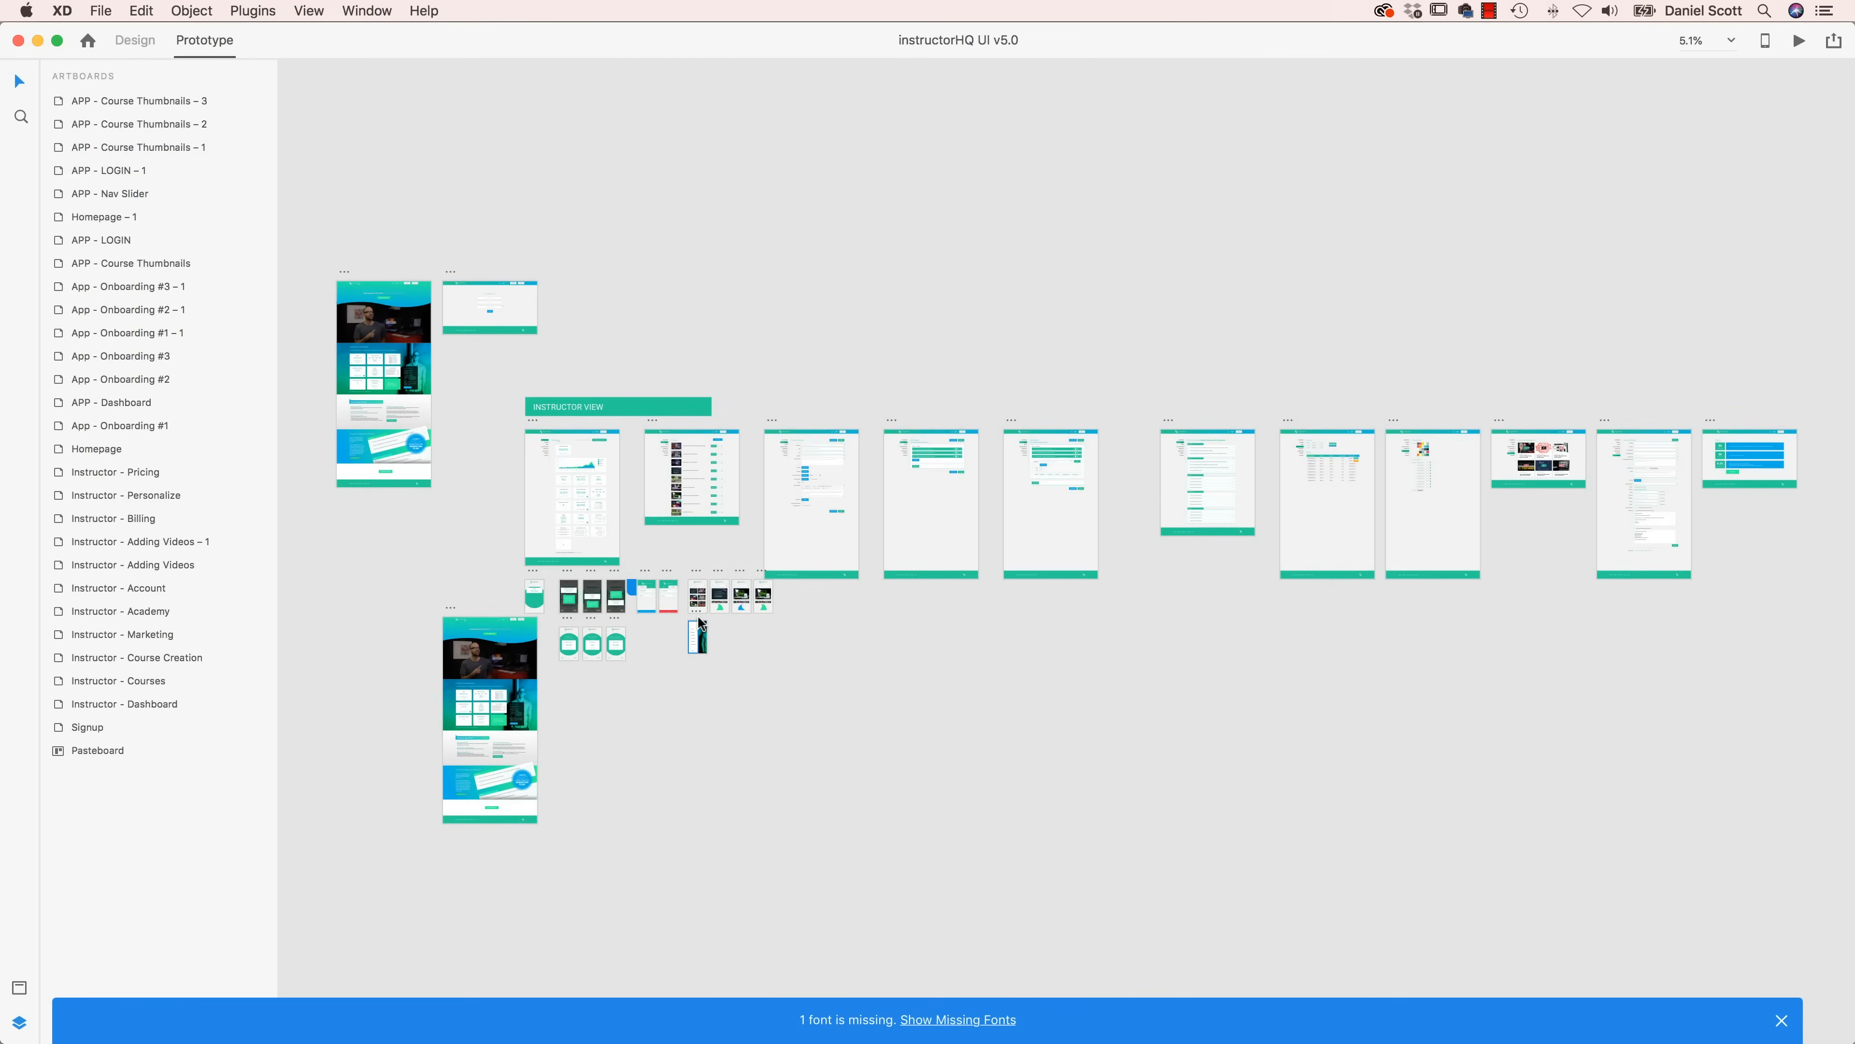
# - Duplicate the APP - Nav Slider artboard and place the copy on the empty canvas to the left of the original
pyautogui.click(698, 631)
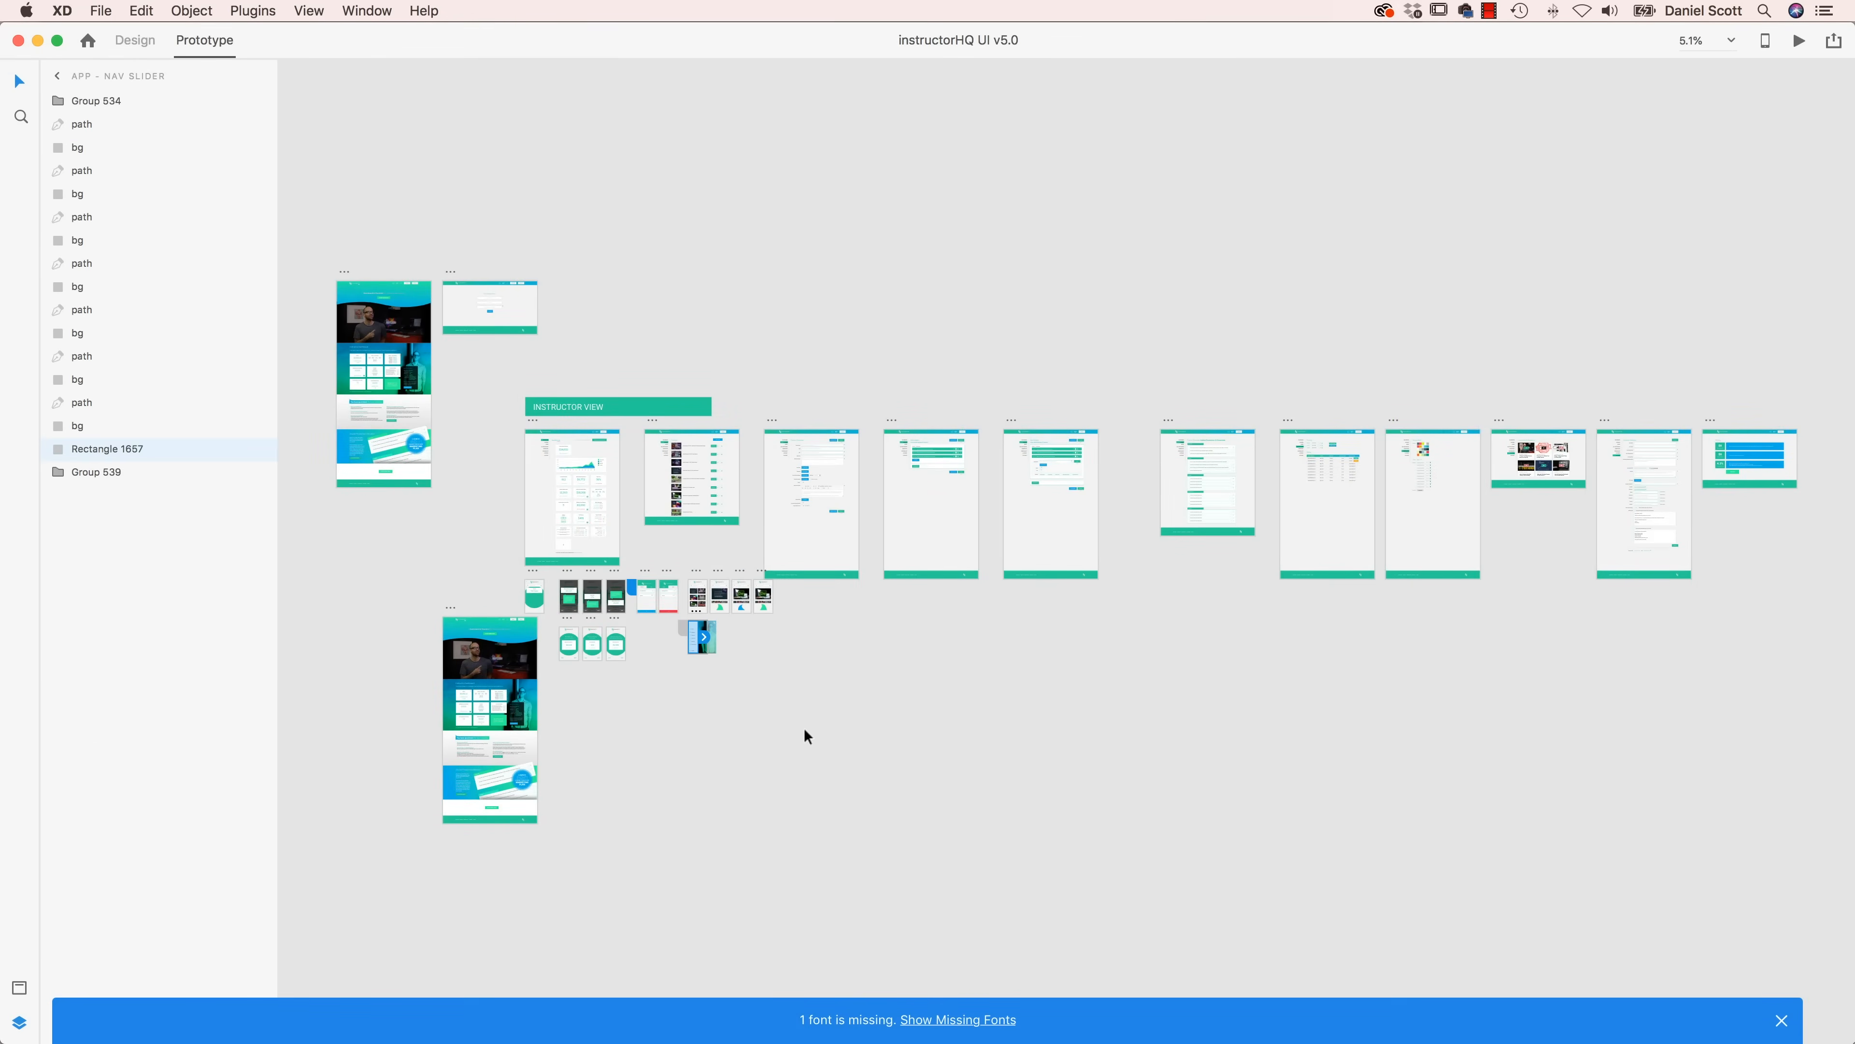
pyautogui.press('super+3')
pyautogui.click(883, 622)
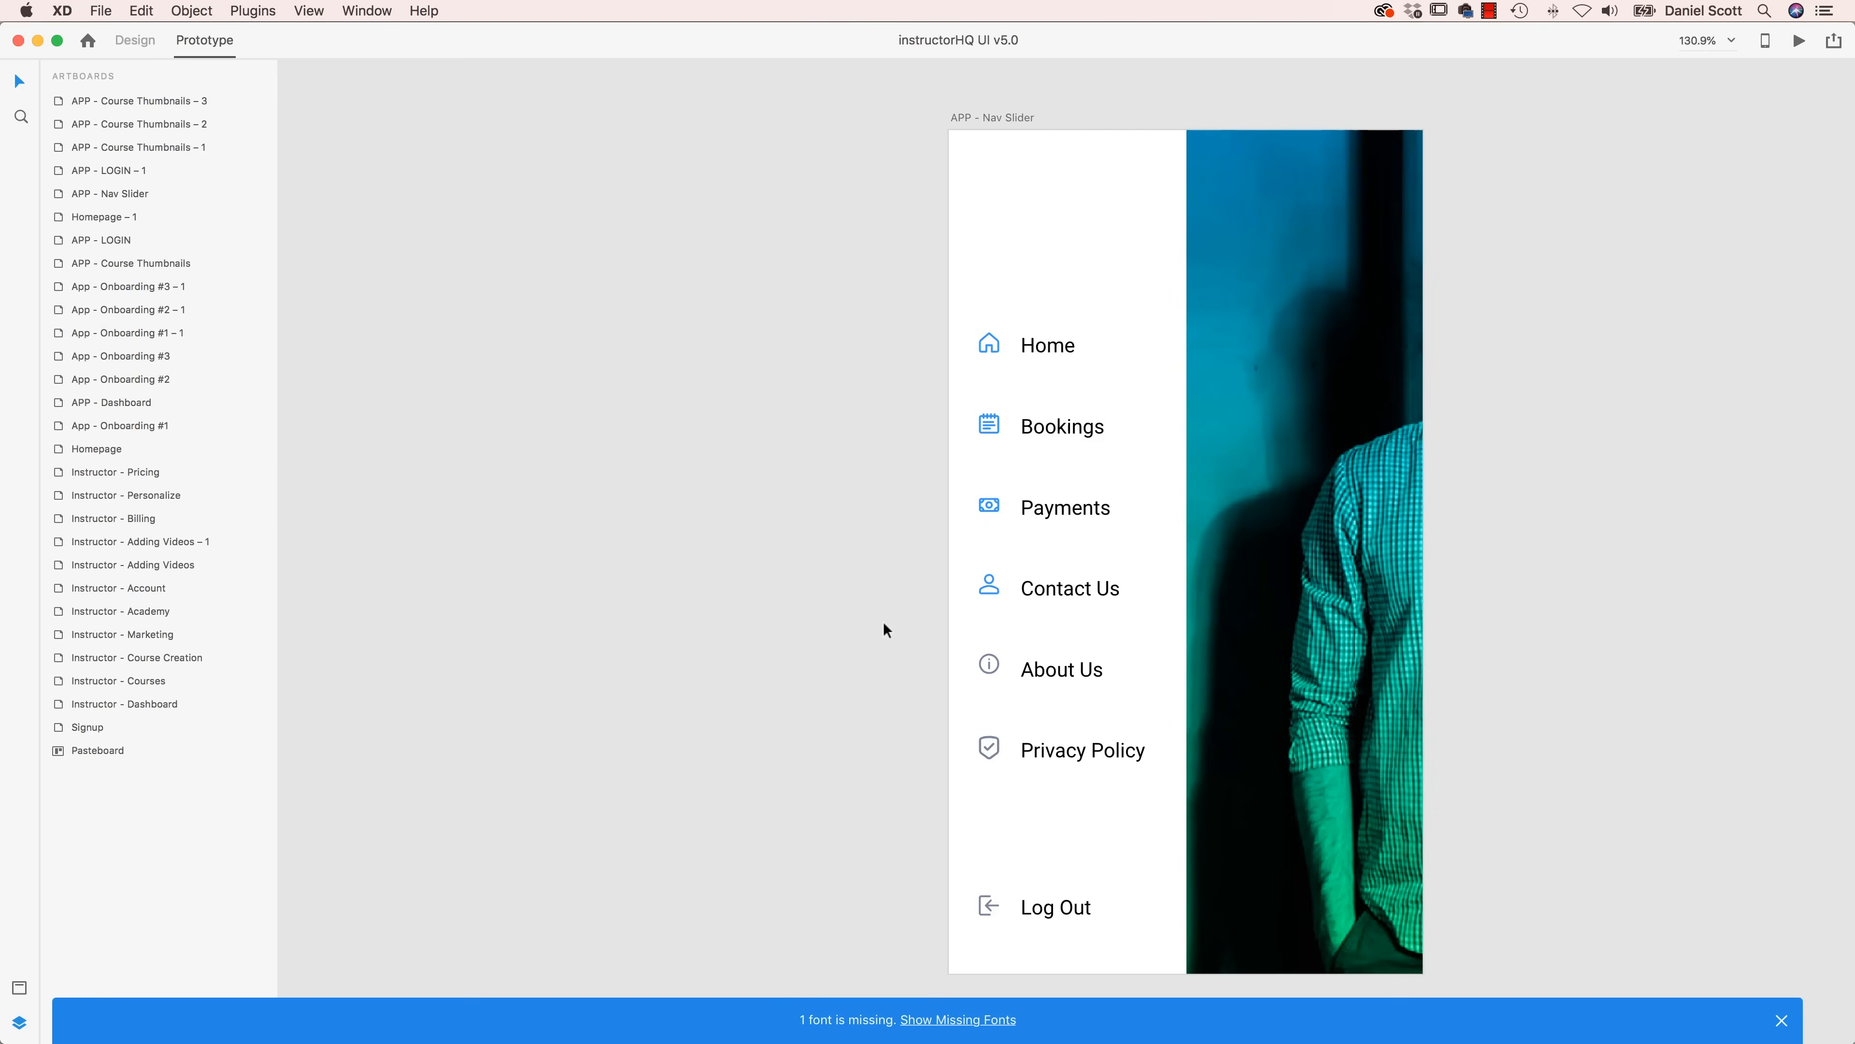
pyautogui.press('super+1')
pyautogui.moveTo(1045, 473); pyautogui.dragTo(990, 487)
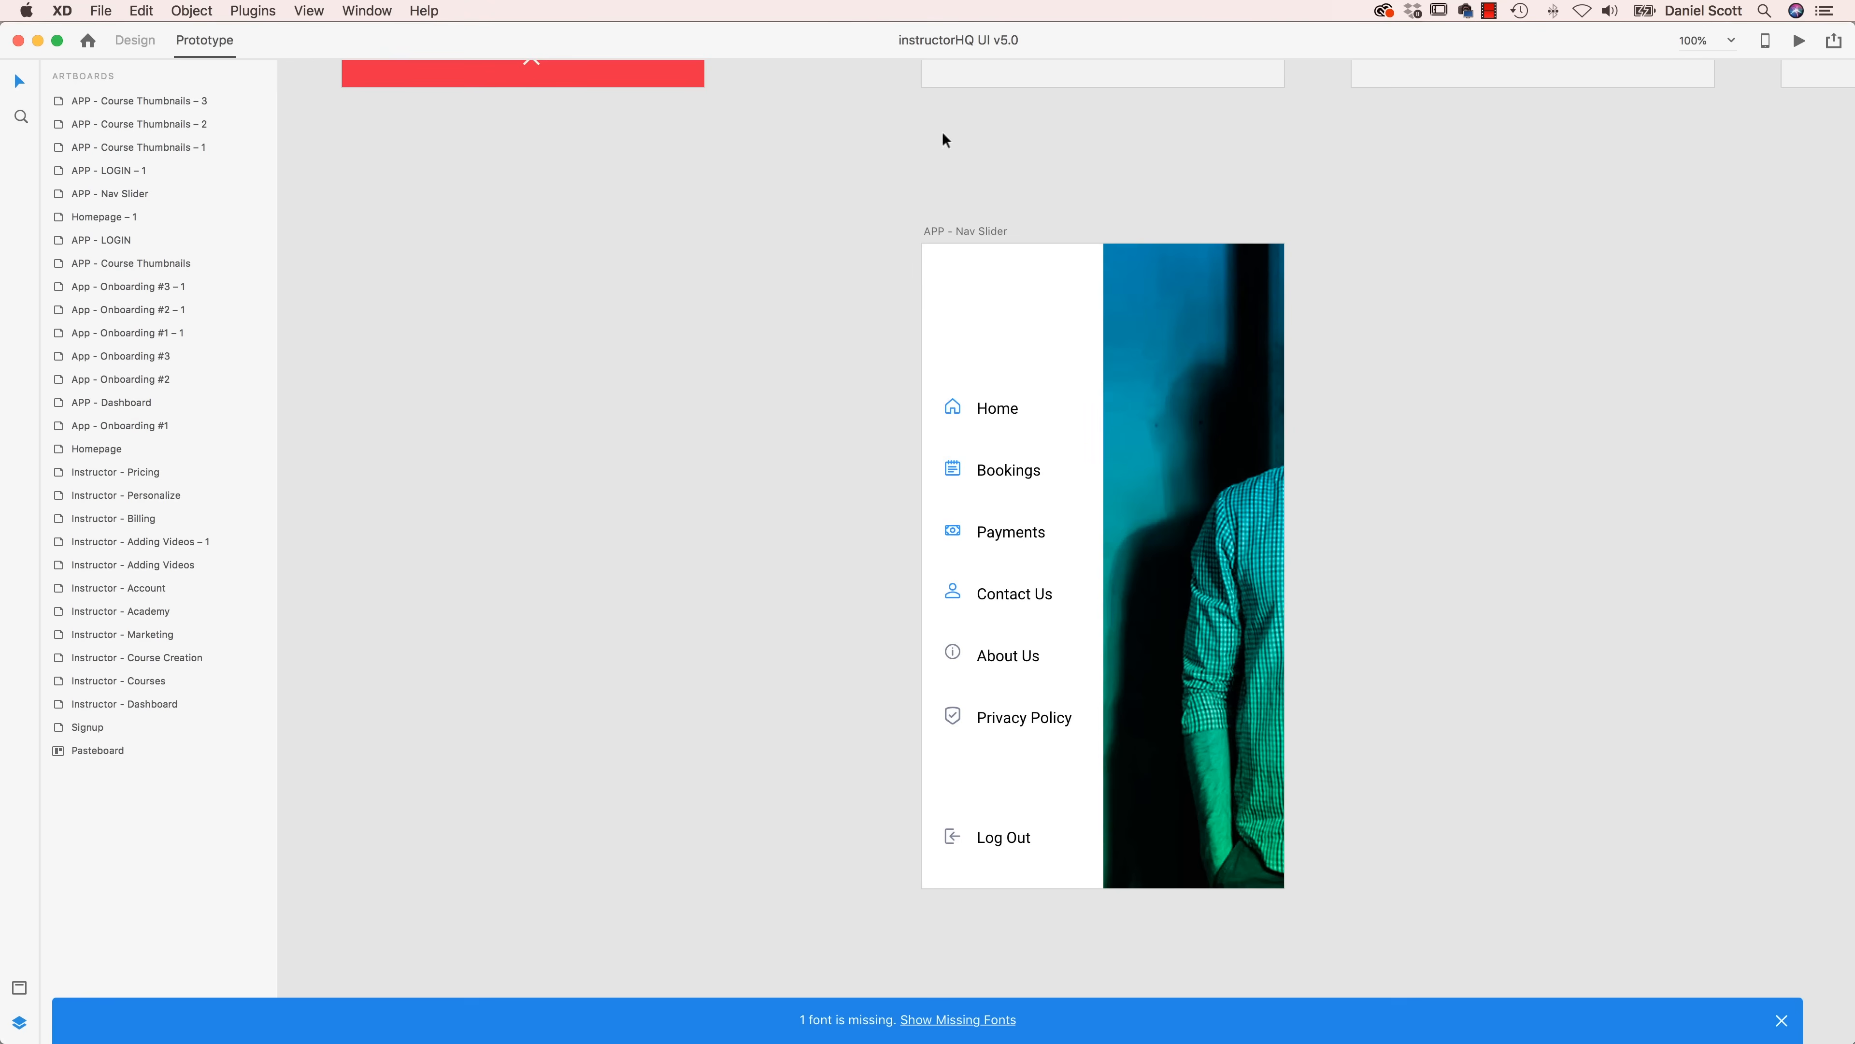
pyautogui.click(992, 231)
pyautogui.press('super+d')
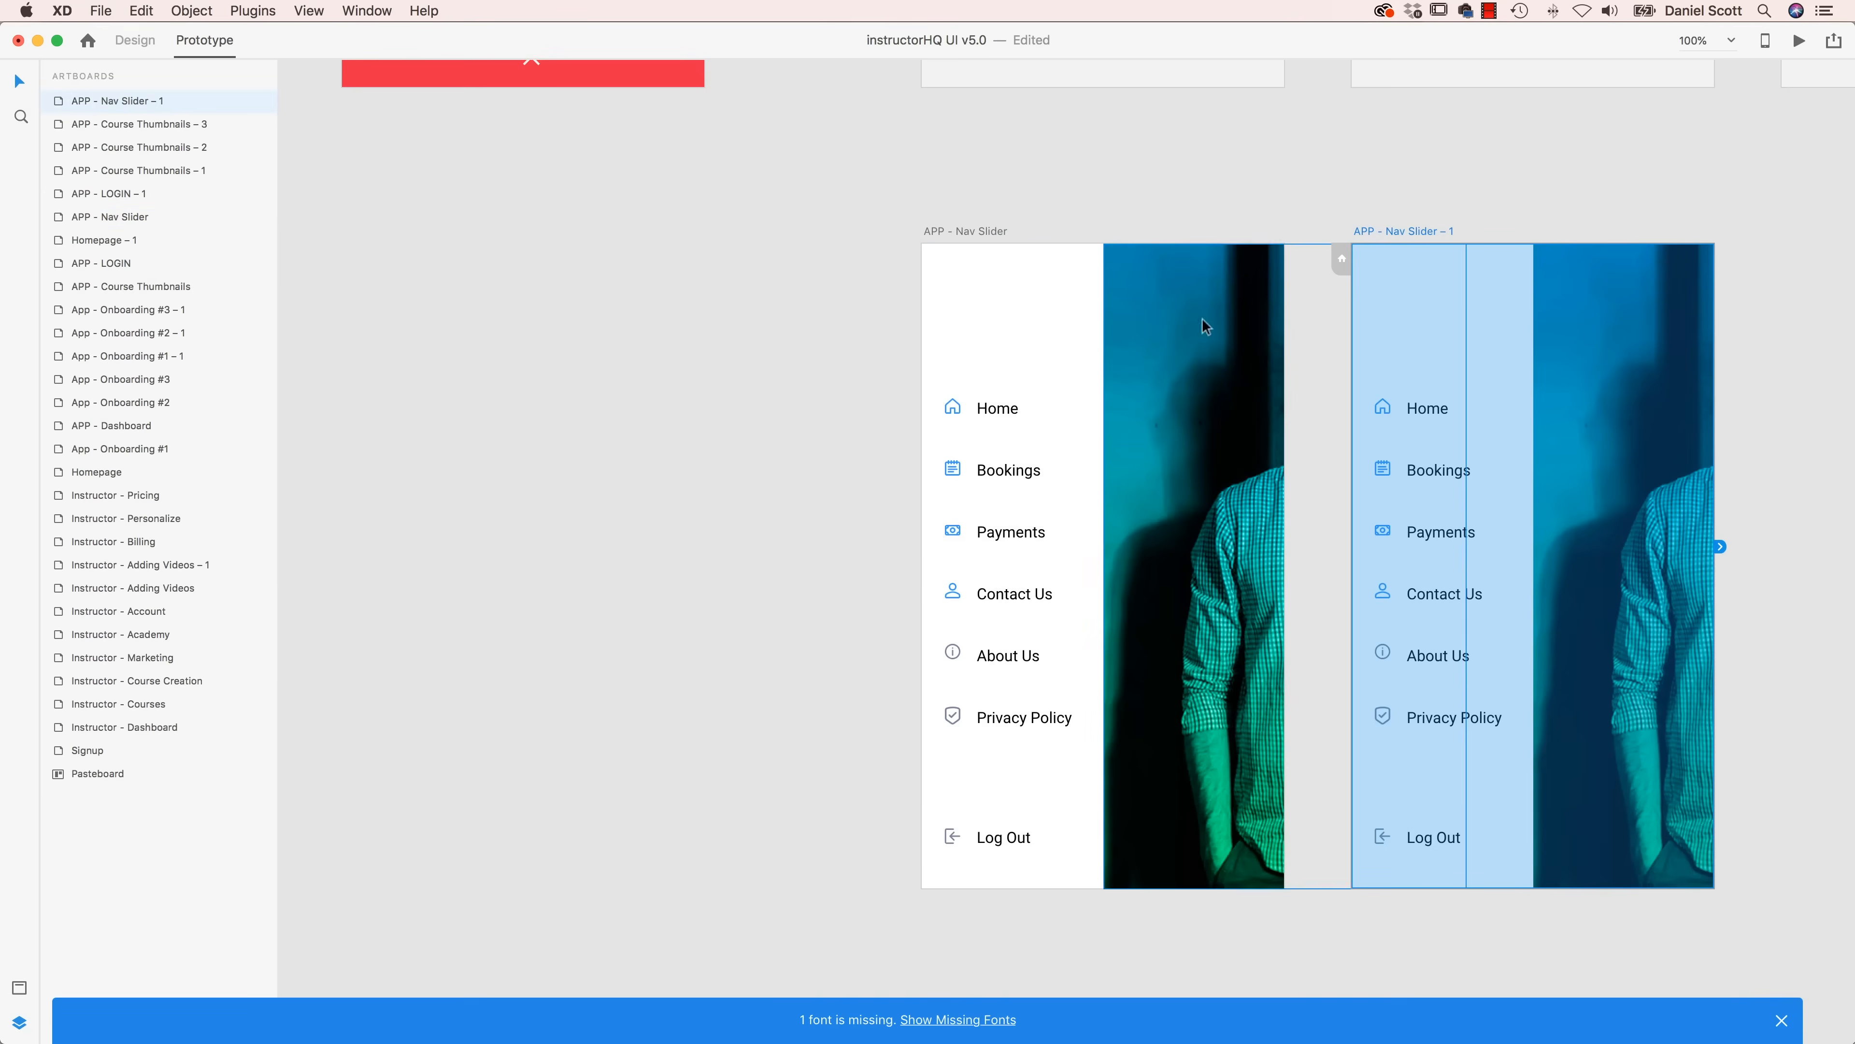
pyautogui.moveTo(1415, 232); pyautogui.dragTo(541, 235)
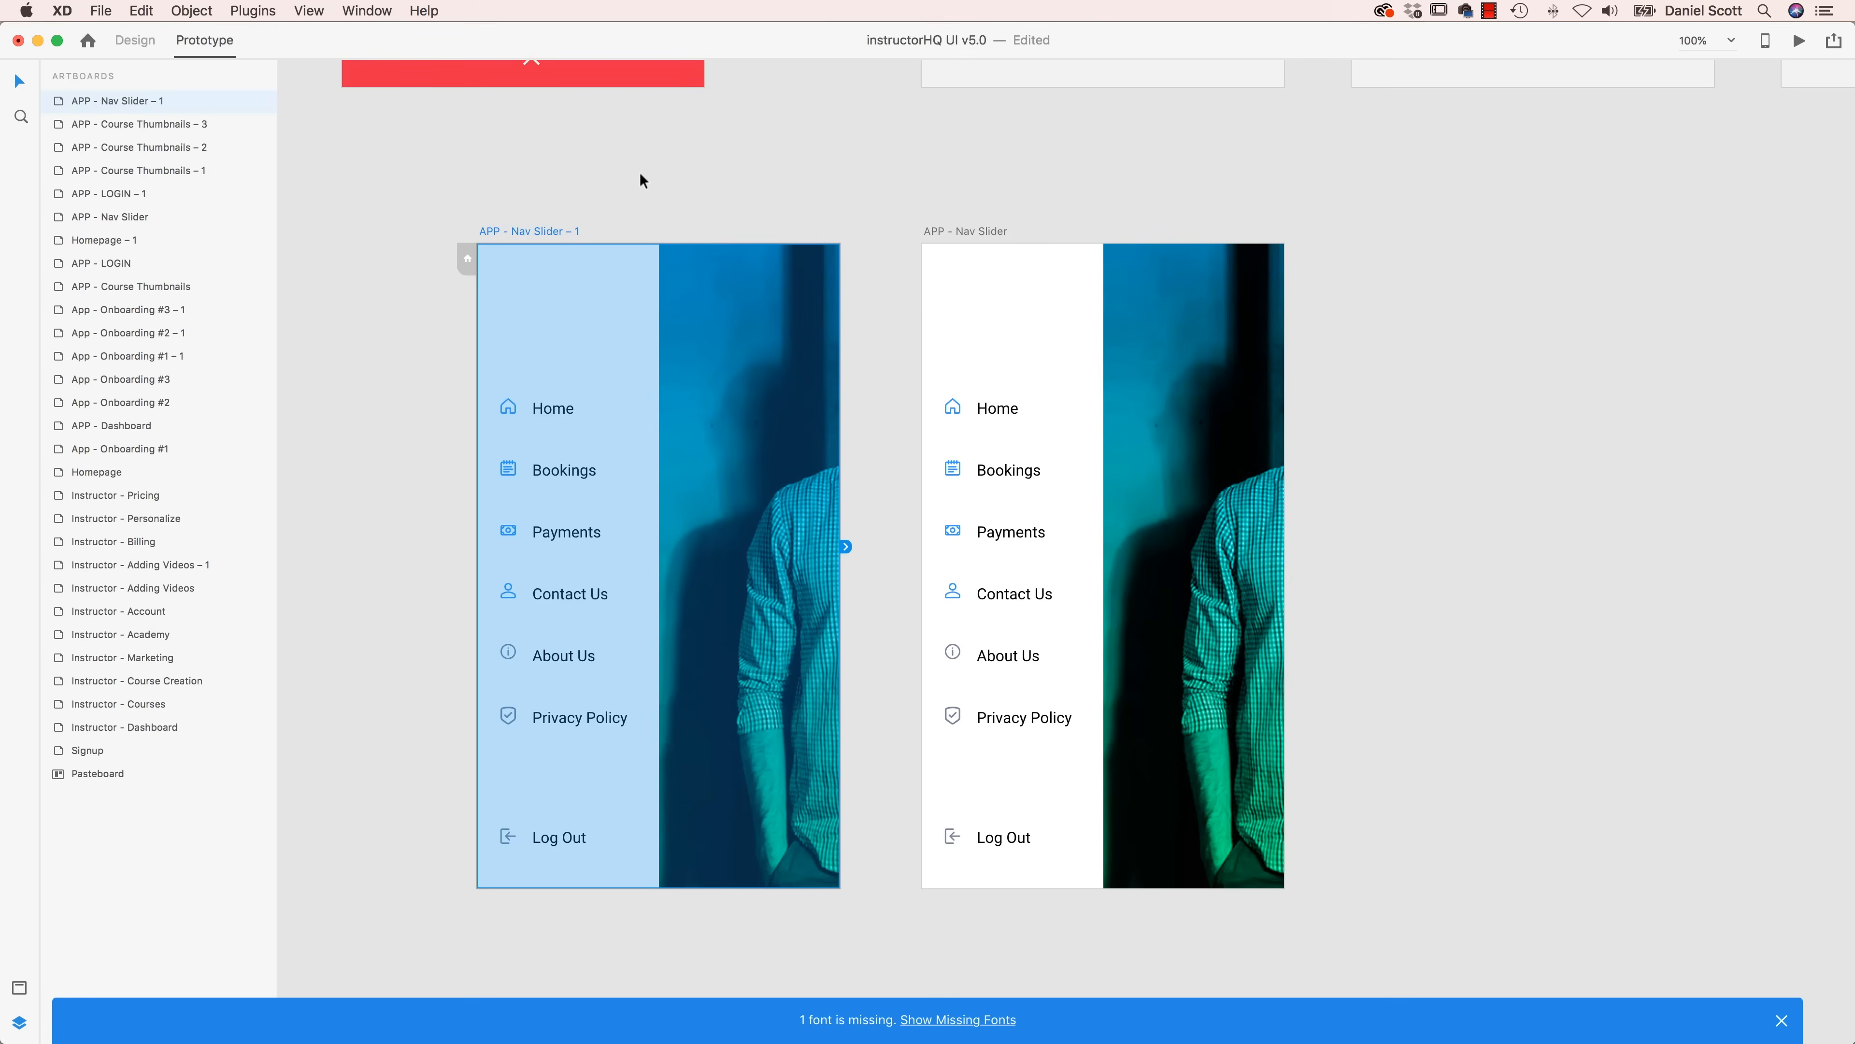
# - In design mode, shift the menu text group on APP - Nav Slider – 1 left to X 8 and set its opacity to 0%
pyautogui.click(135, 41)
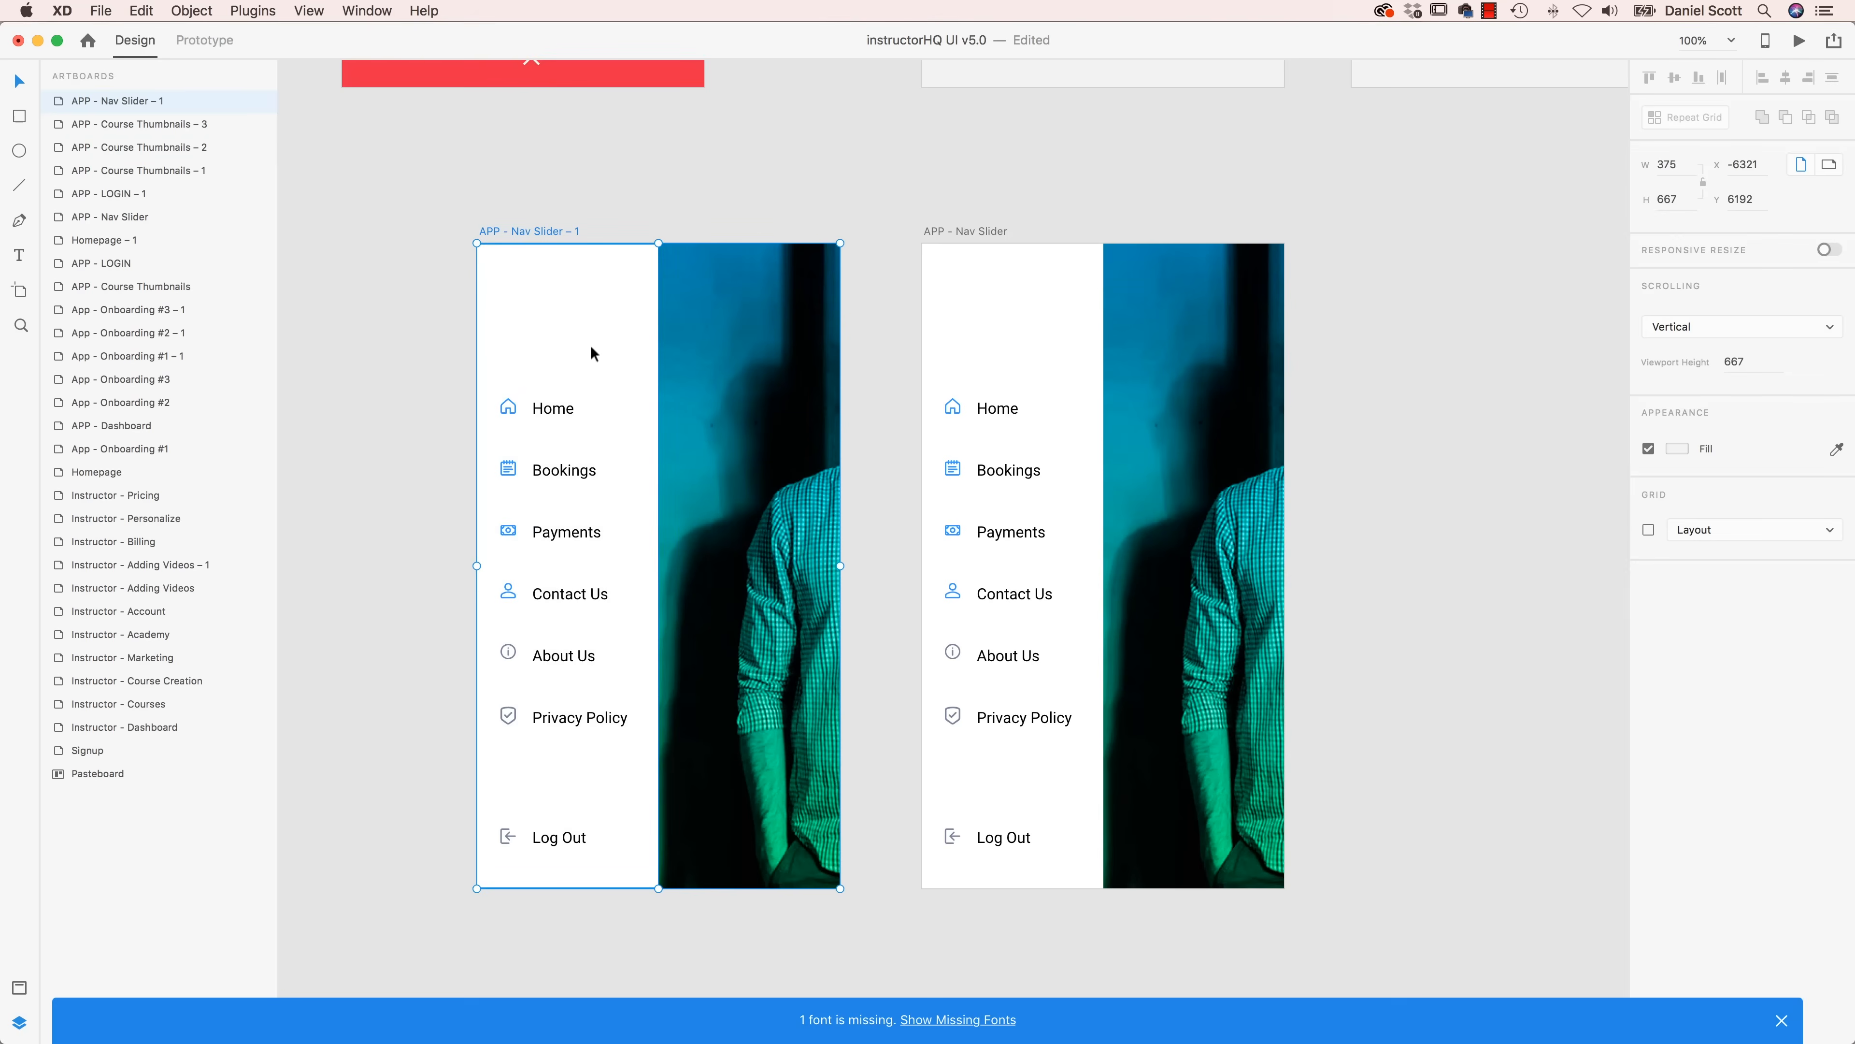
pyautogui.click(561, 409)
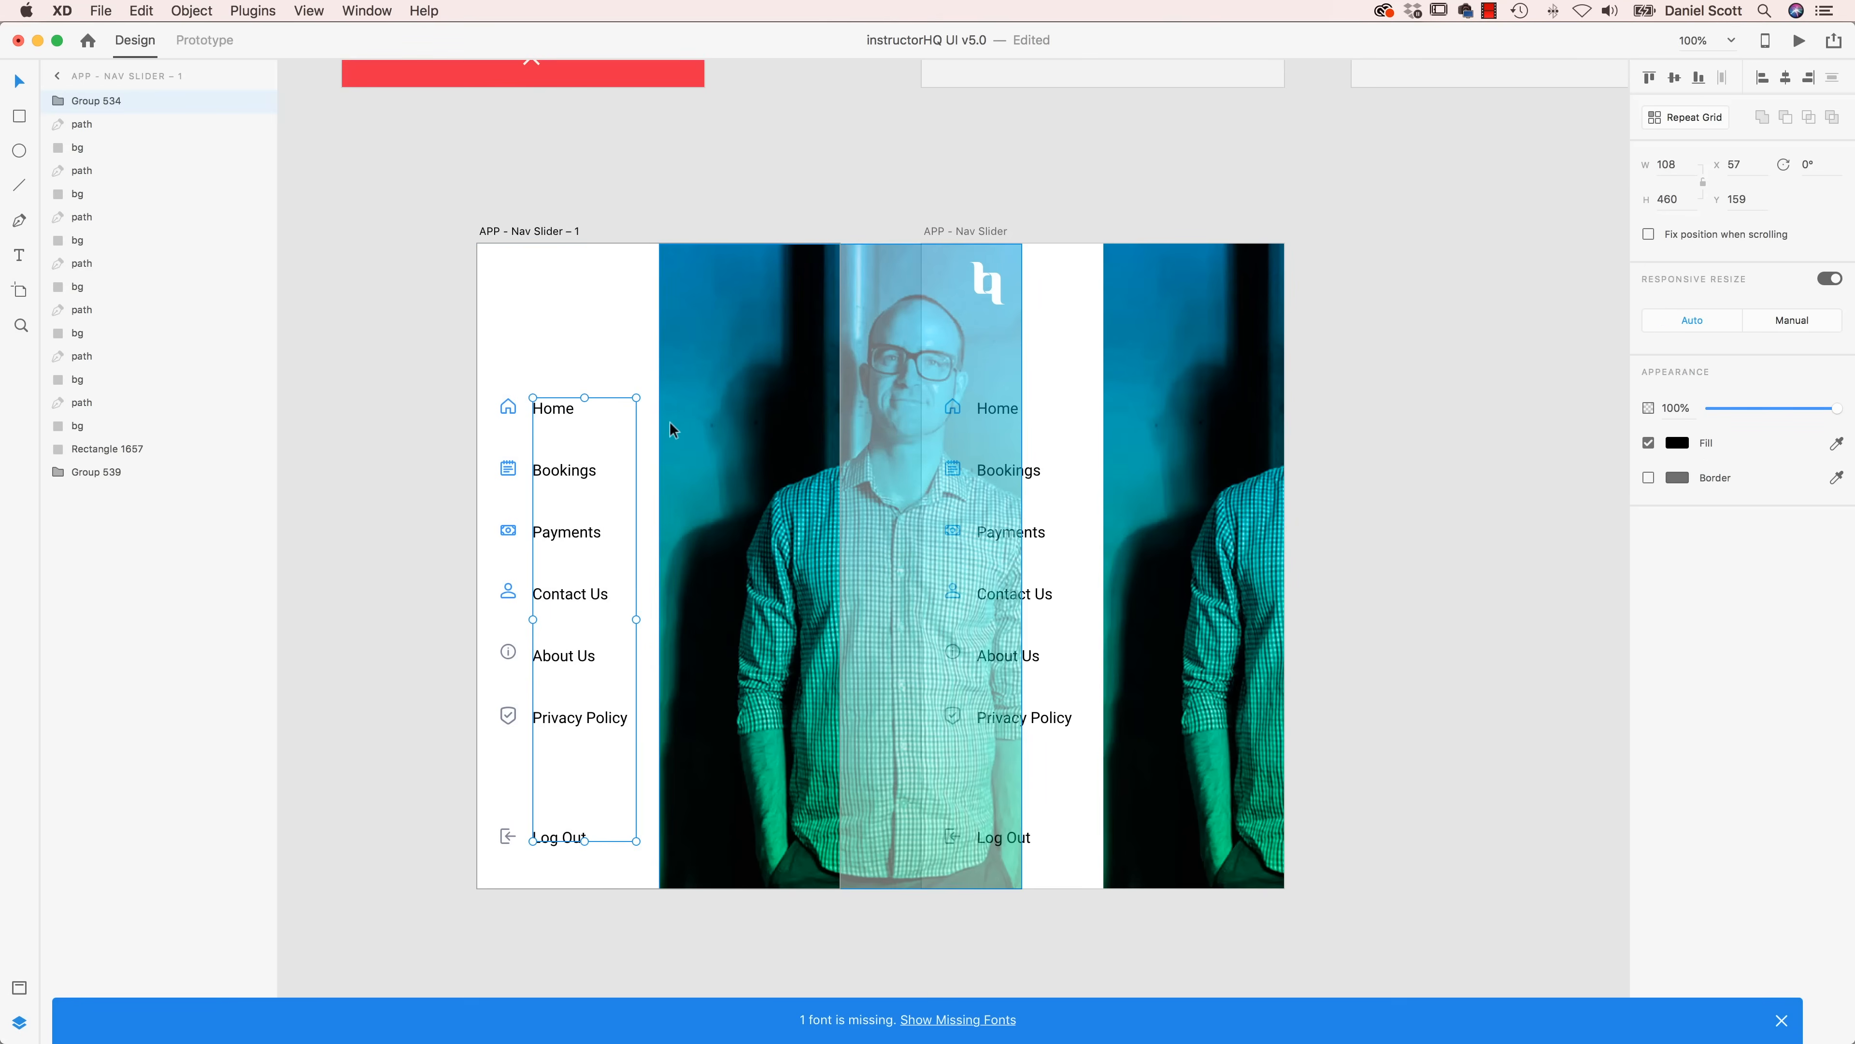
pyautogui.moveTo(540, 410); pyautogui.dragTo(505, 413)
pyautogui.moveTo(1753, 408); pyautogui.dragTo(1674, 414)
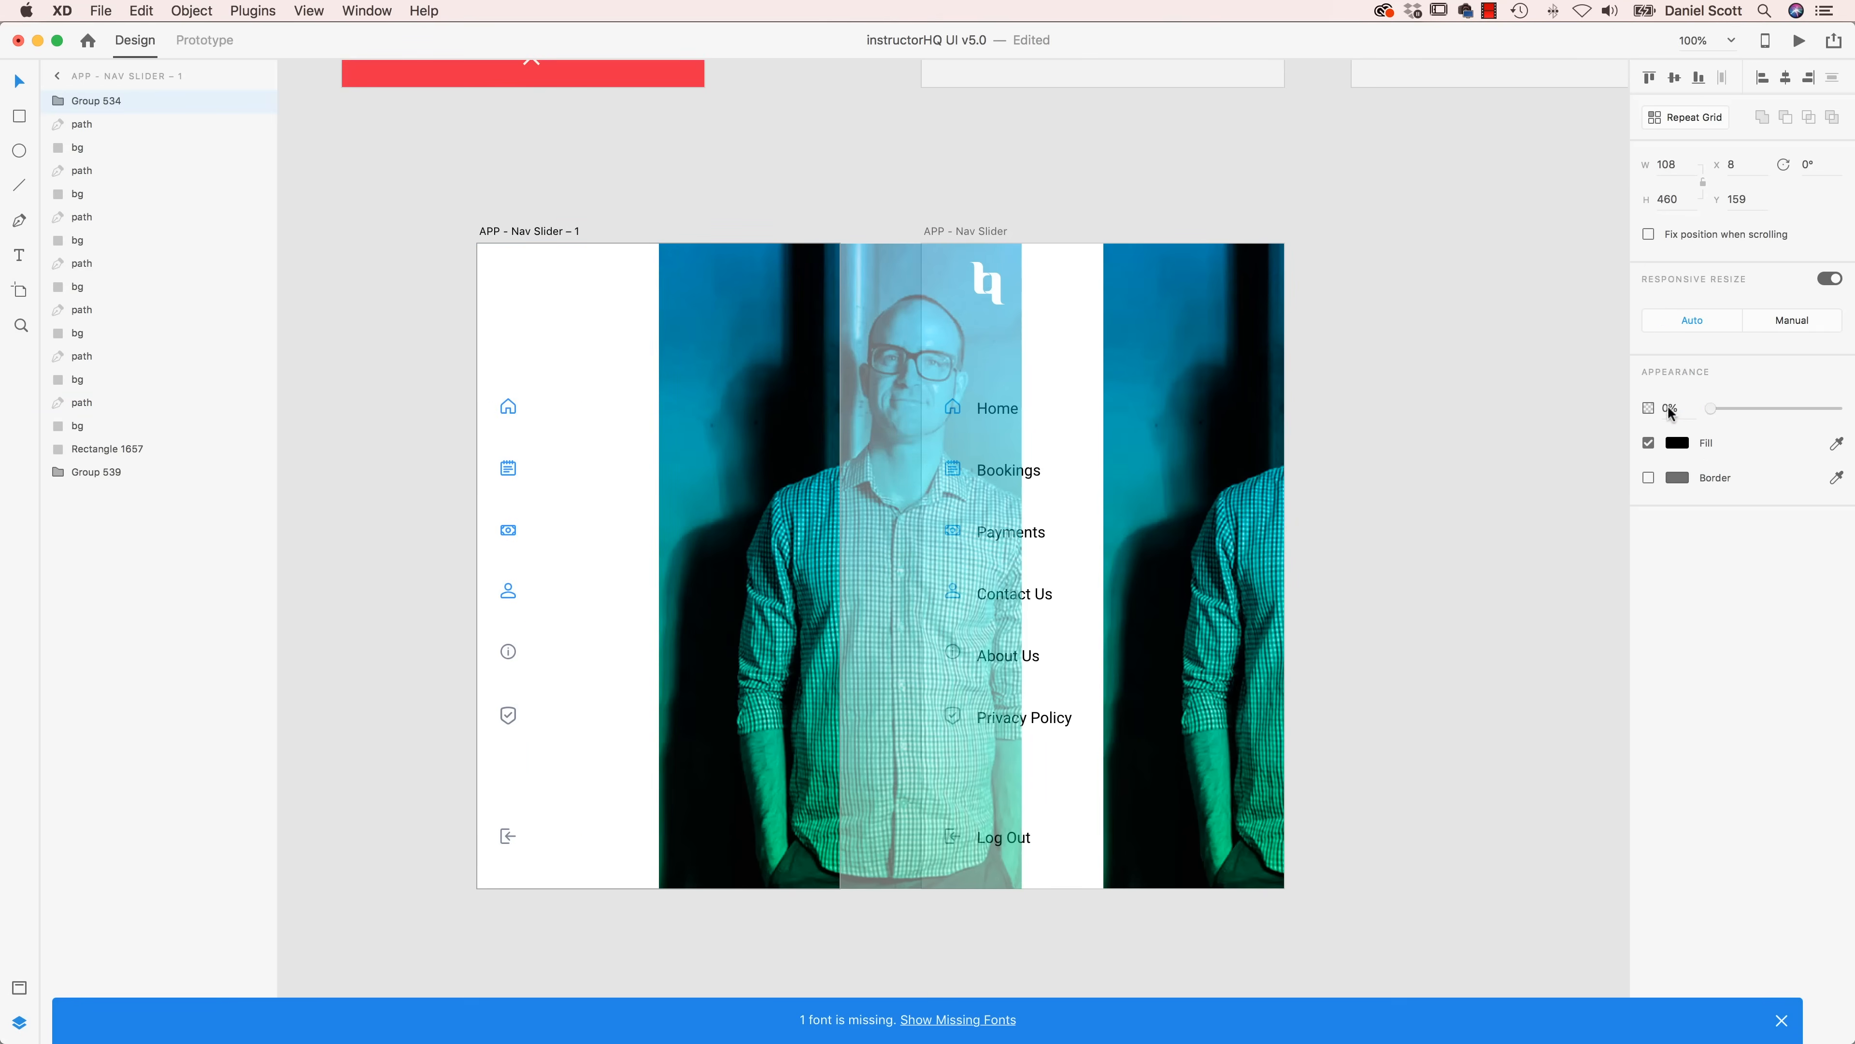
# - Narrow the white menu rectangle on APP - Nav Slider – 1 from its right edge to just past the icons
pyautogui.click(583, 331)
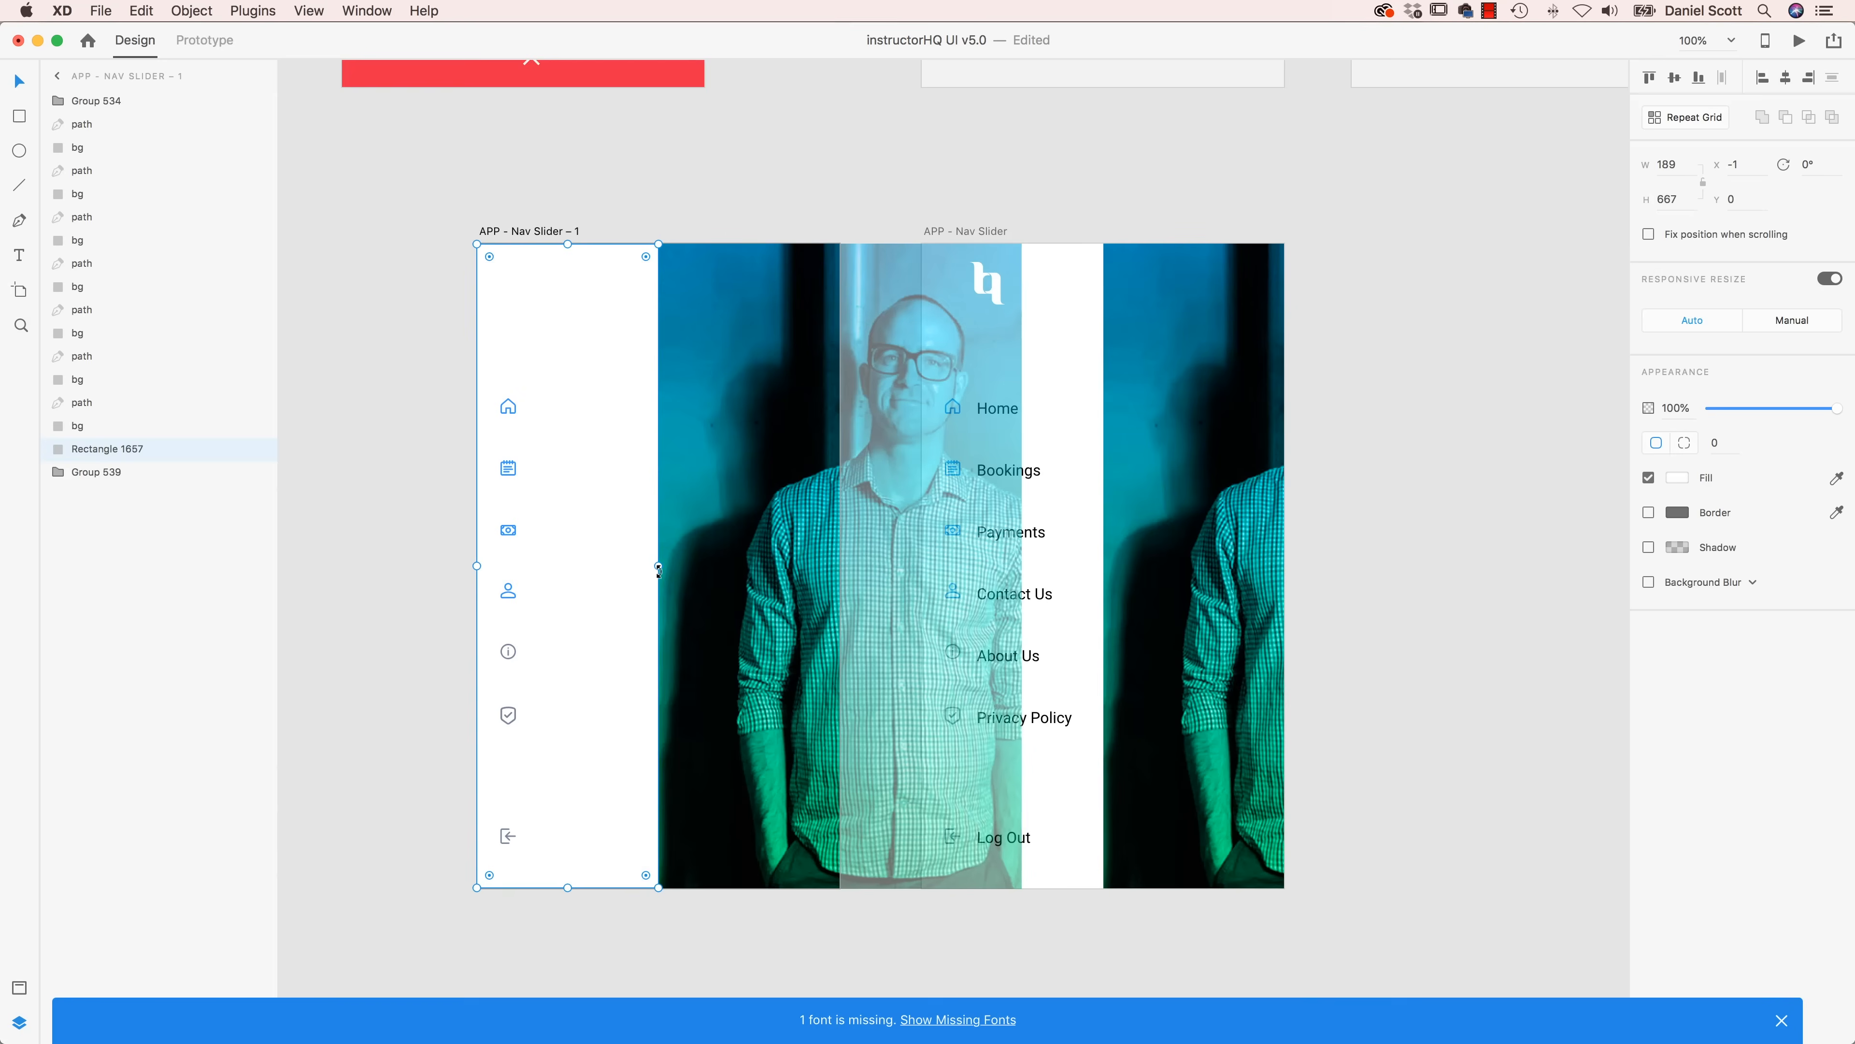
pyautogui.moveTo(660, 566); pyautogui.dragTo(523, 593)
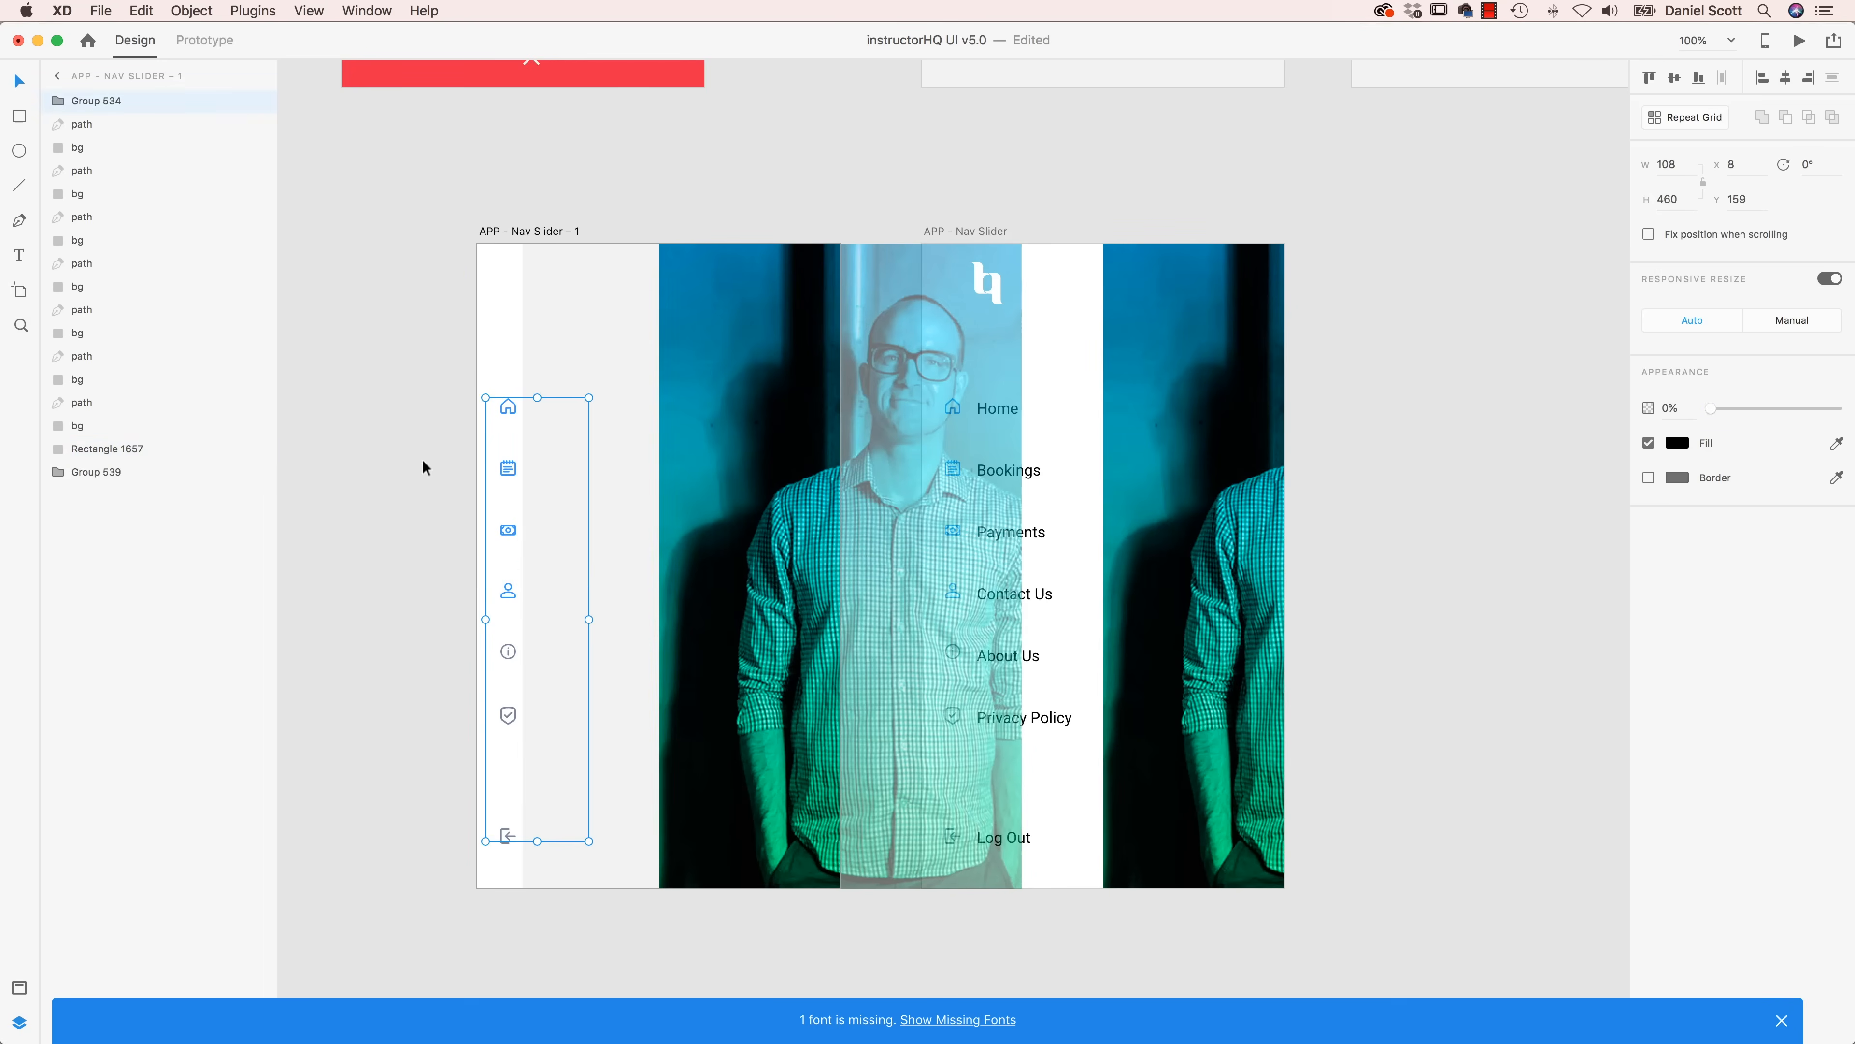
# - Nudge only the menu icons on APP - Nav Slider – 1 left to X 15, leaving out the hidden text group
pyautogui.moveTo(449, 382); pyautogui.dragTo(504, 864)
pyautogui.keyDown('shift'); pyautogui.click(505, 863); pyautogui.keyUp('shift')
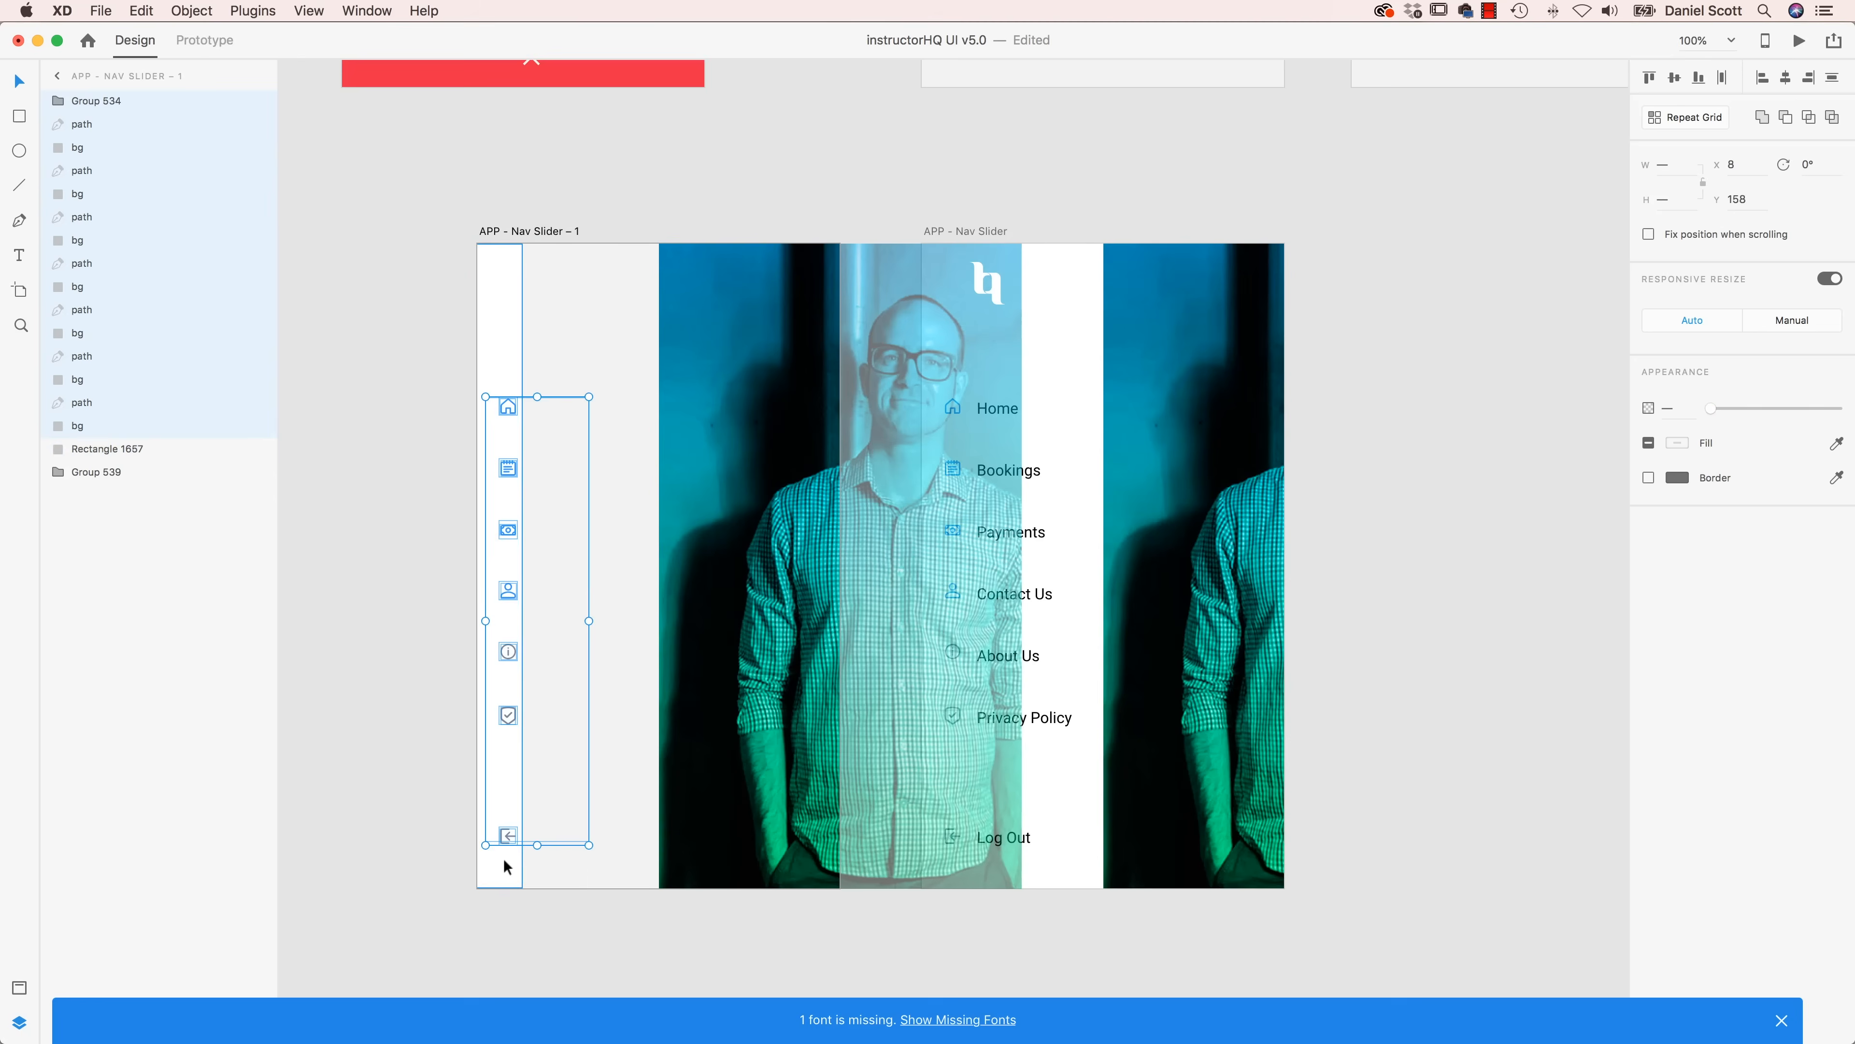
pyautogui.keyDown('shift'); pyautogui.click(549, 828); pyautogui.keyUp('shift')
pyautogui.press('Left')
pyautogui.press('Left')
pyautogui.press('Left')
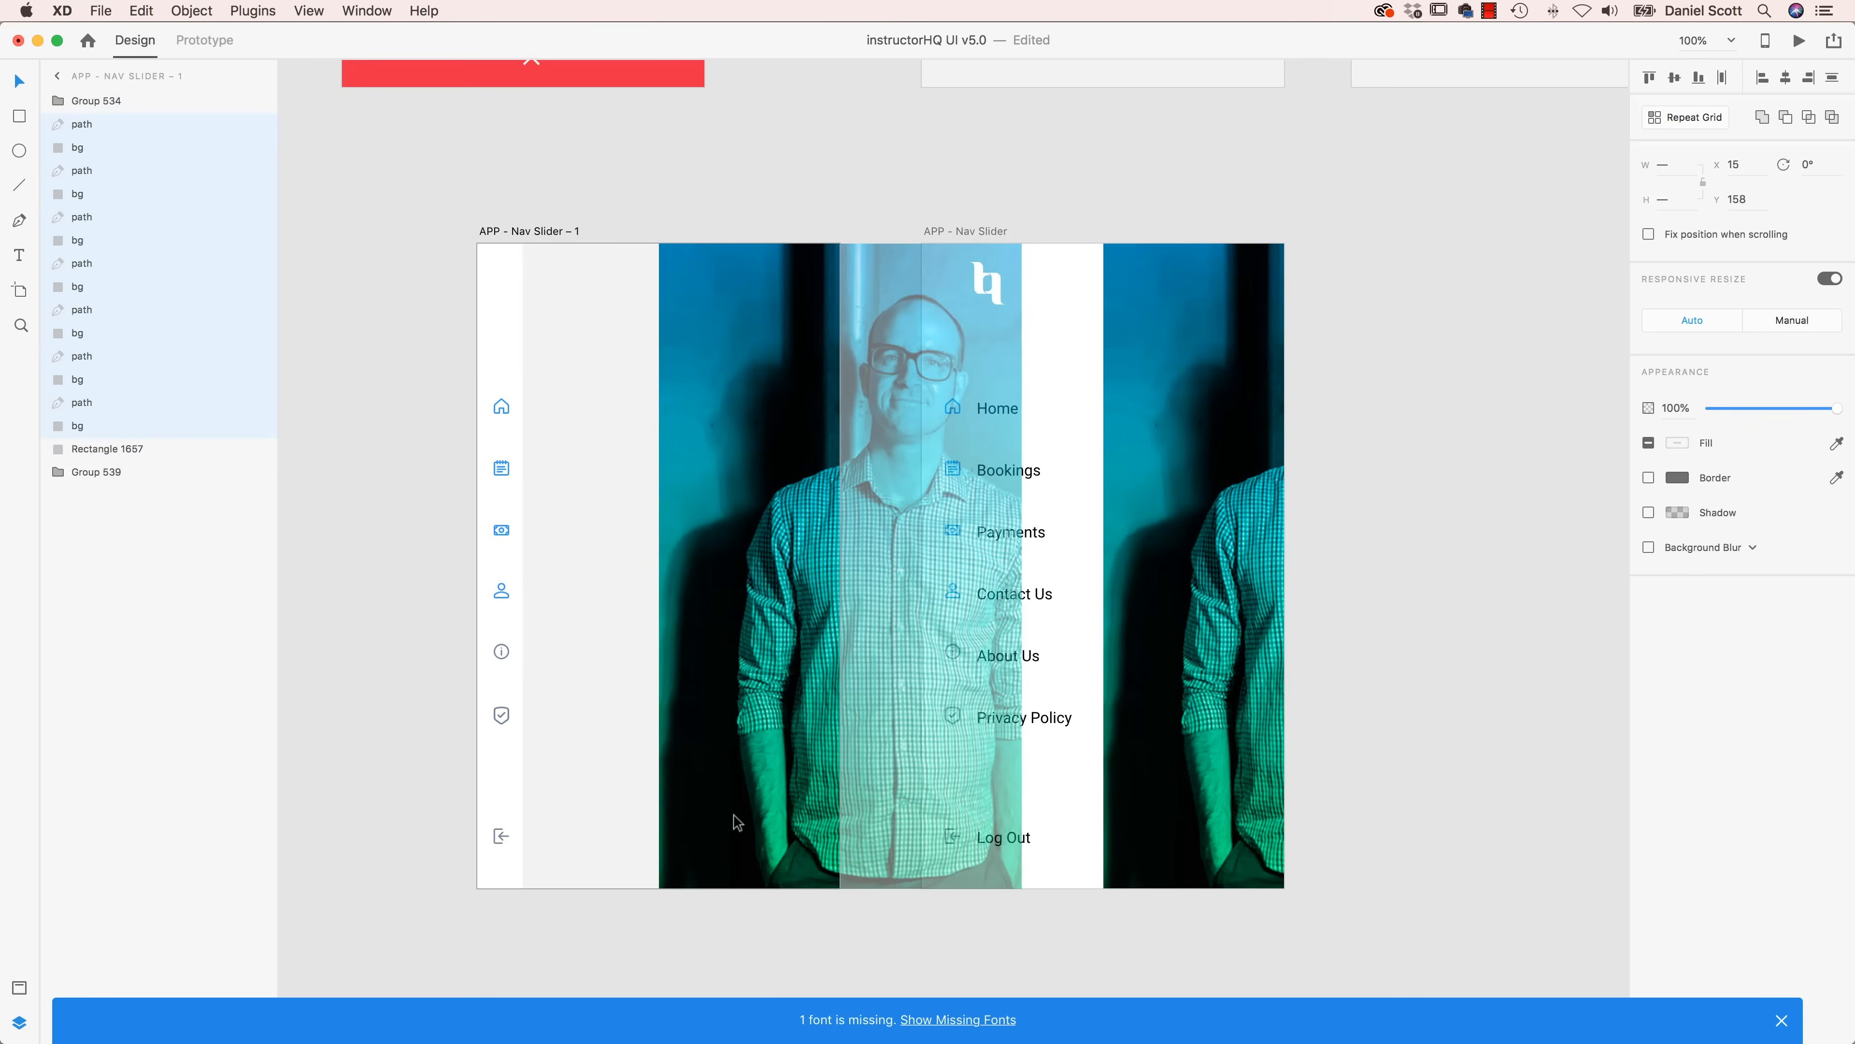
pyautogui.press('Escape')
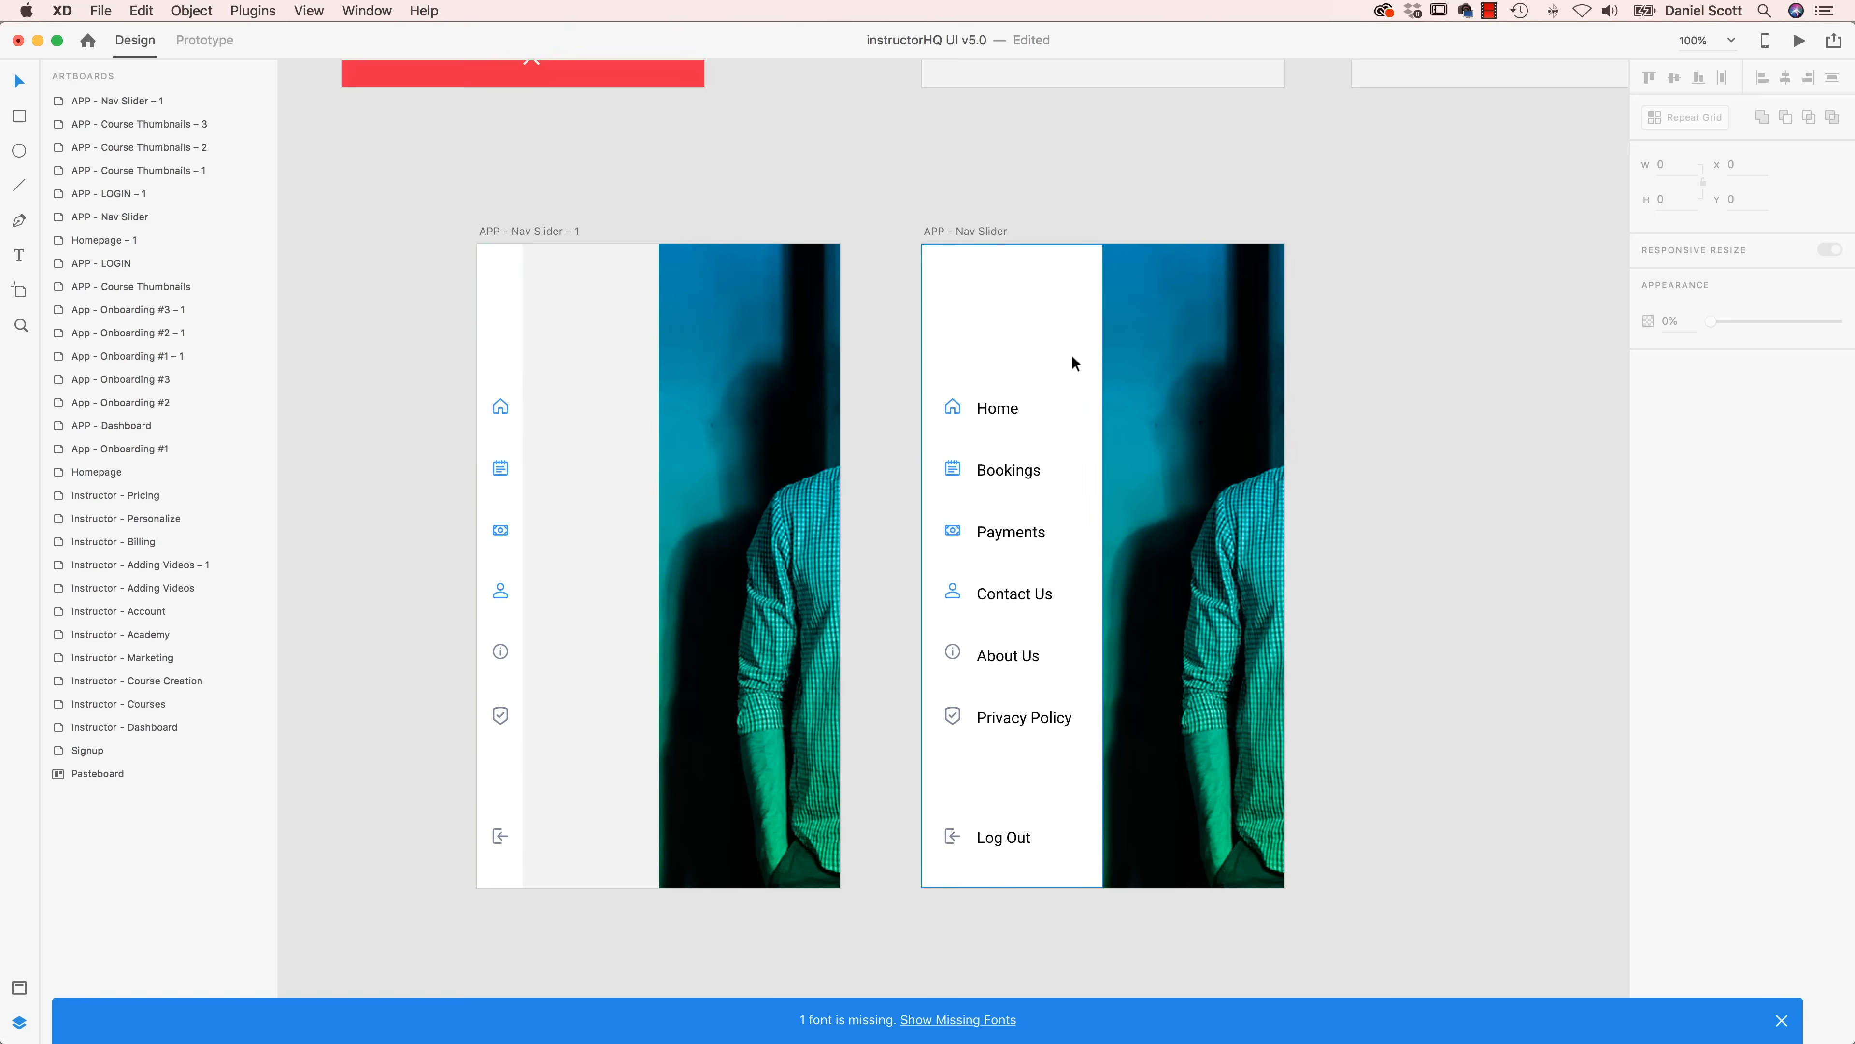
# - Draw a 188 × 668 rectangle over the whole menu area of APP - Nav Slider and fill it with #FF0000
pyautogui.click(202, 33)
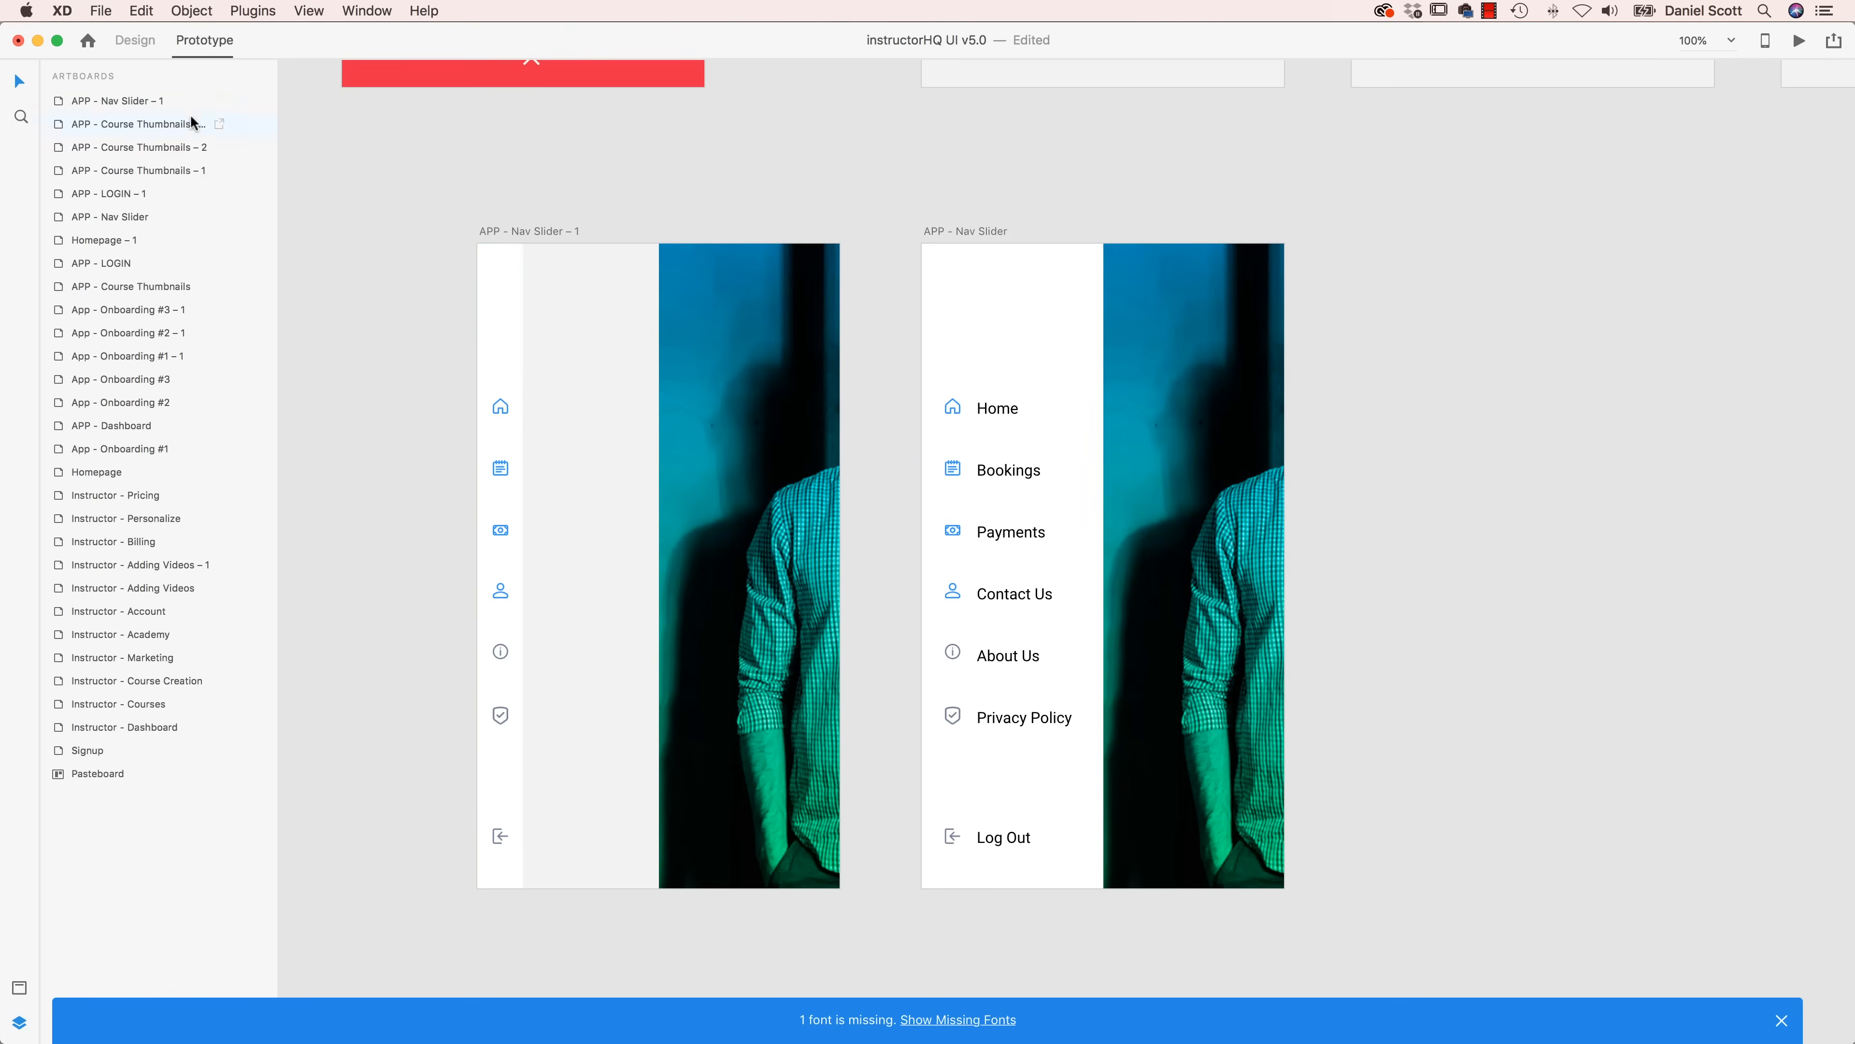
pyautogui.click(143, 45)
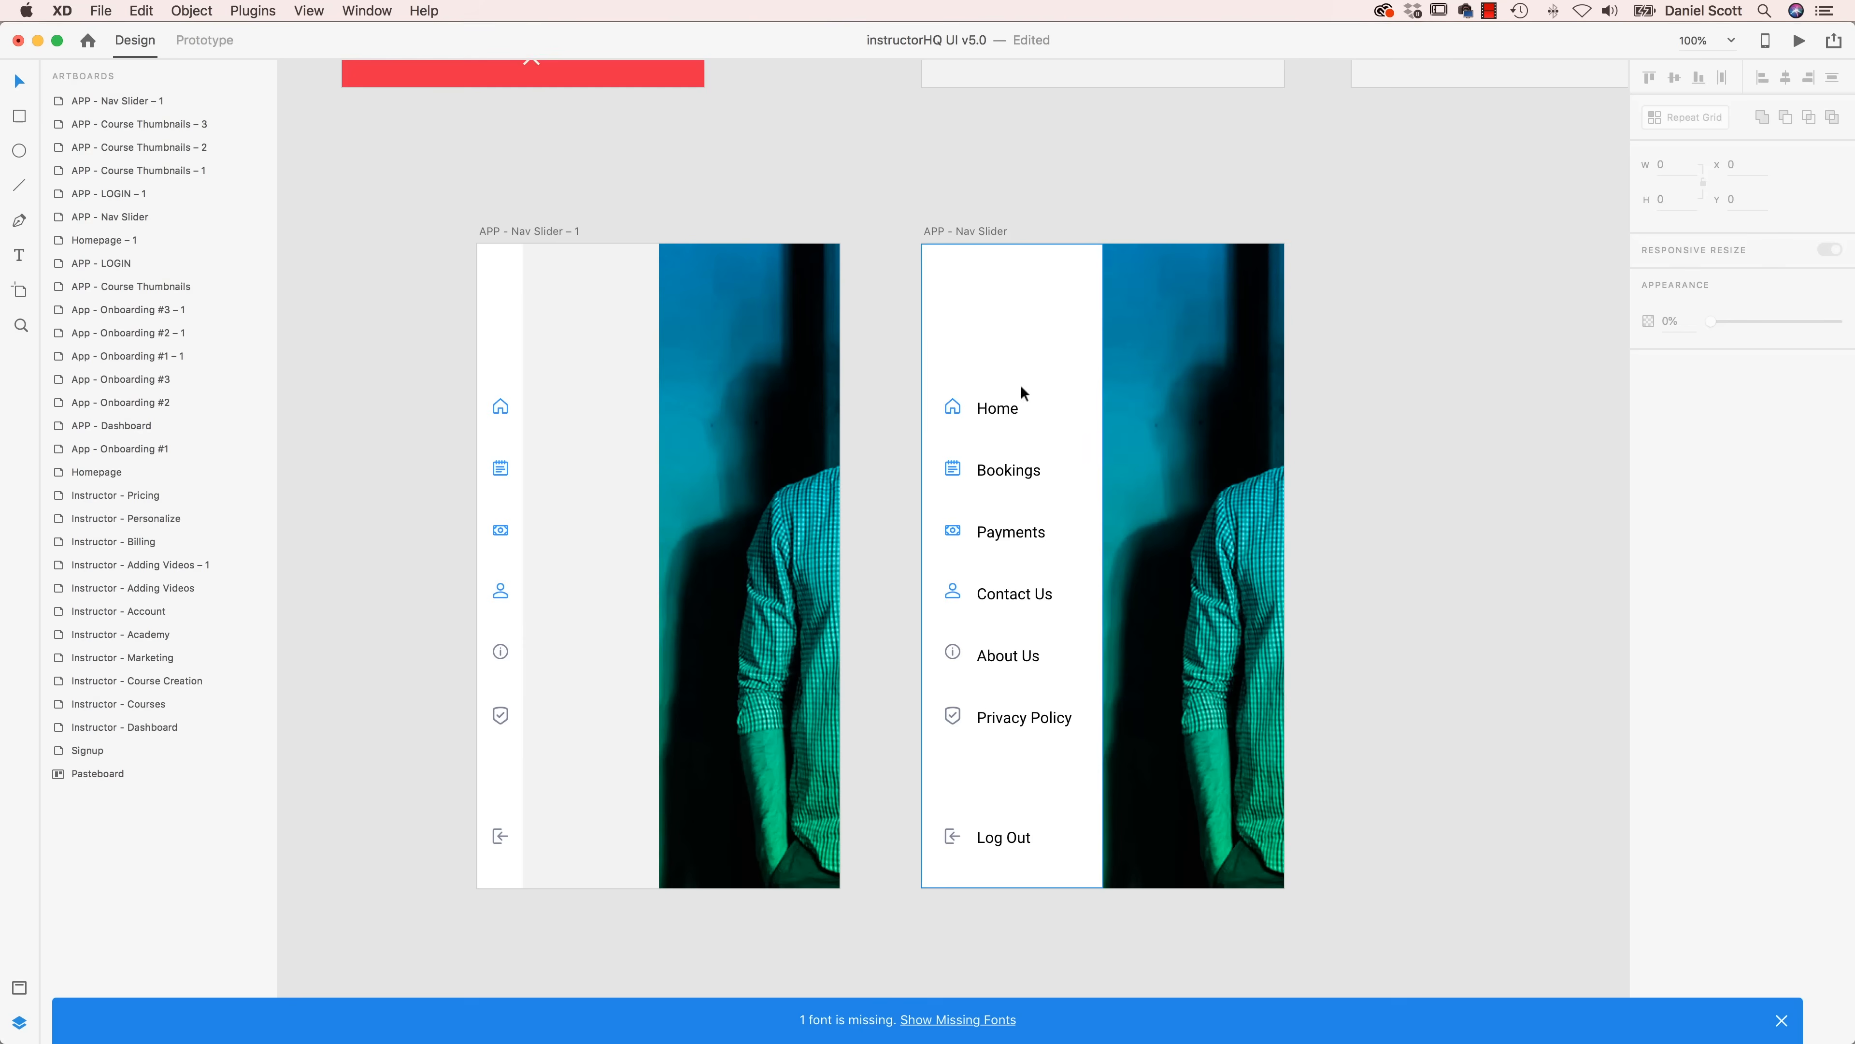
pyautogui.click(1031, 302)
pyautogui.click(1153, 192)
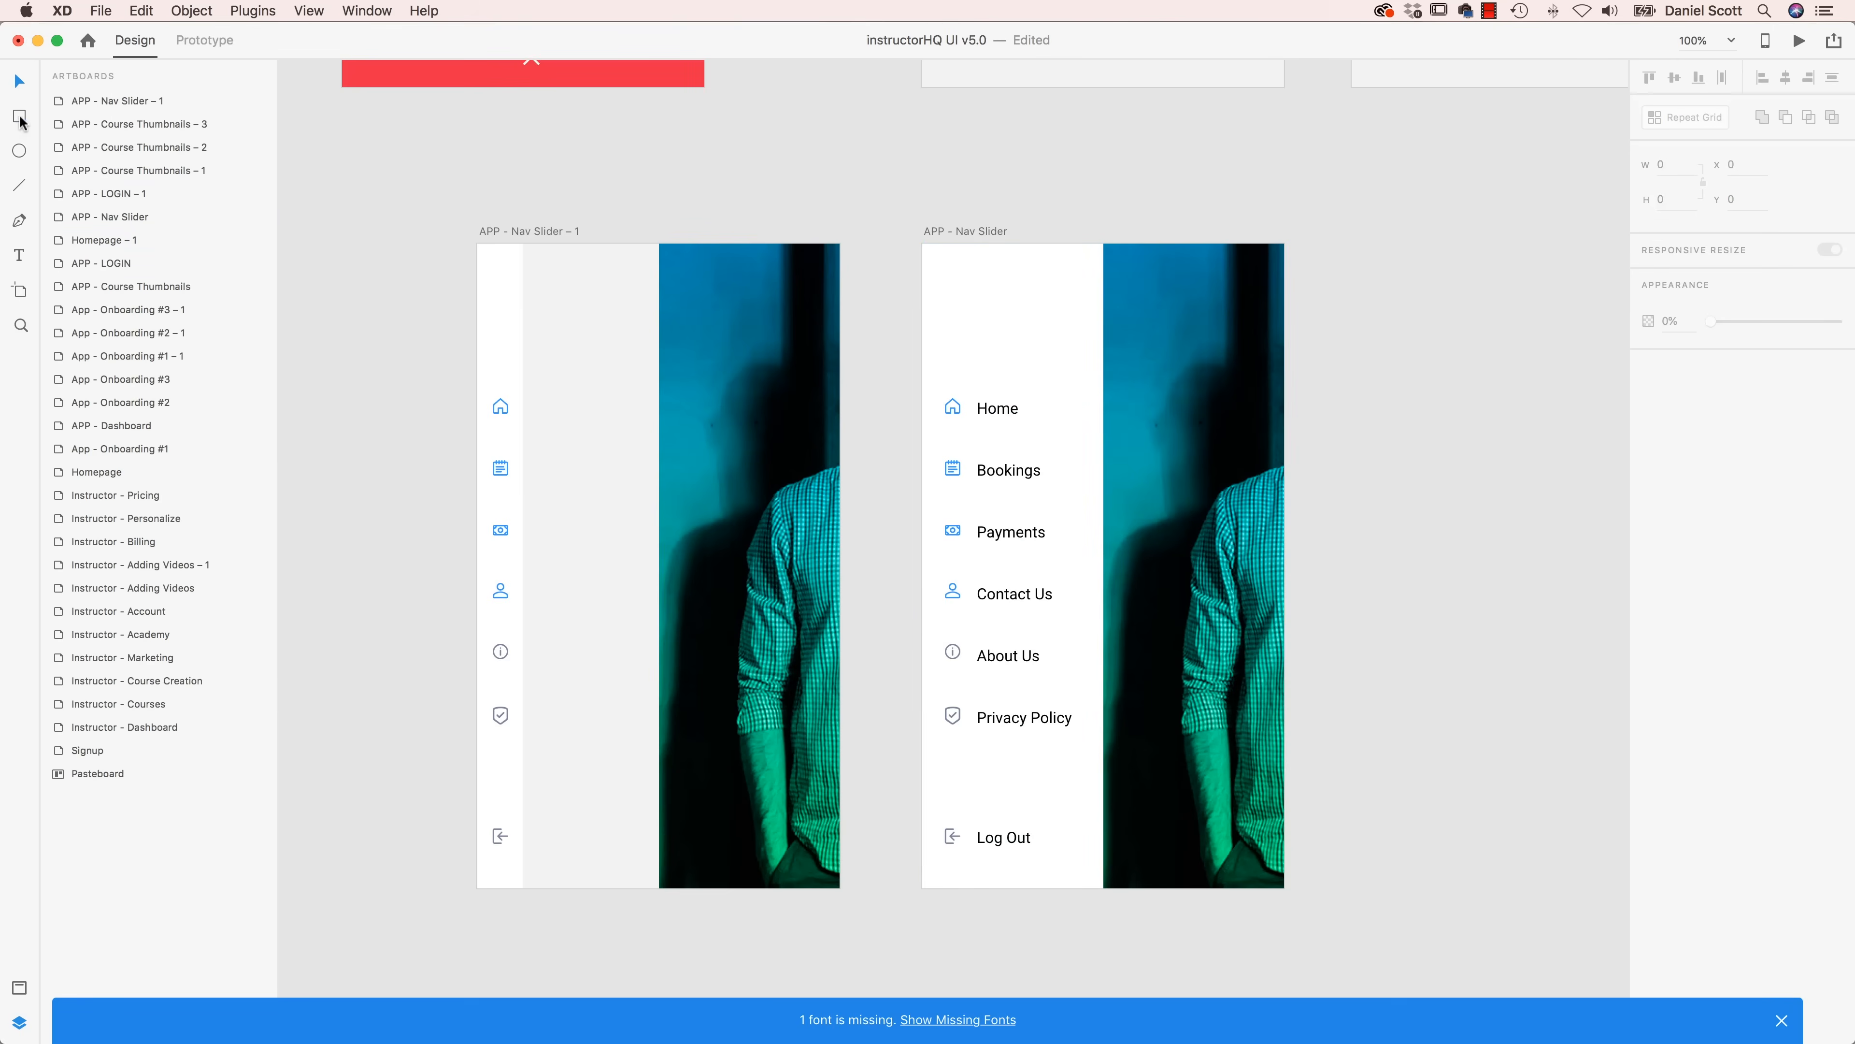
pyautogui.moveTo(922, 244)
pyautogui.mouseDown()
pyautogui.moveTo(1039, 882)
pyautogui.moveTo(1103, 888)
pyautogui.mouseUp()
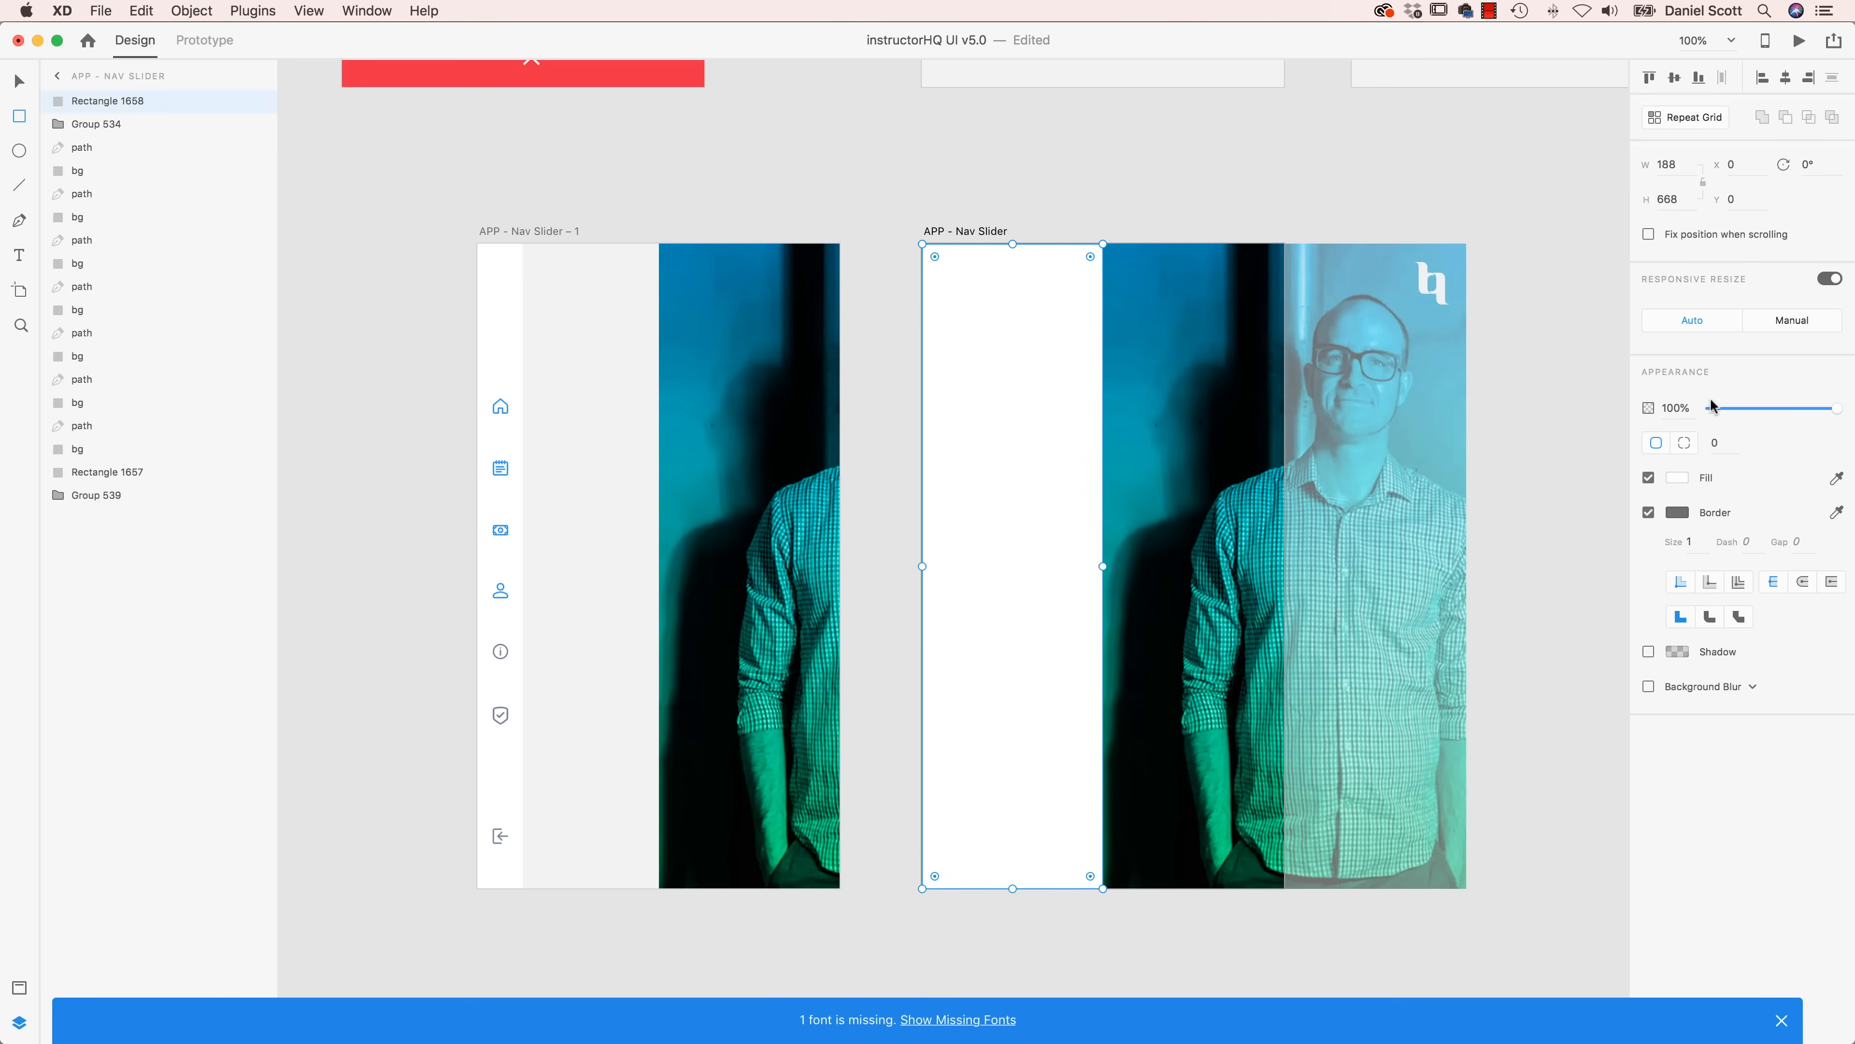
pyautogui.click(1684, 476)
pyautogui.moveTo(1539, 442); pyautogui.dragTo(1694, 256)
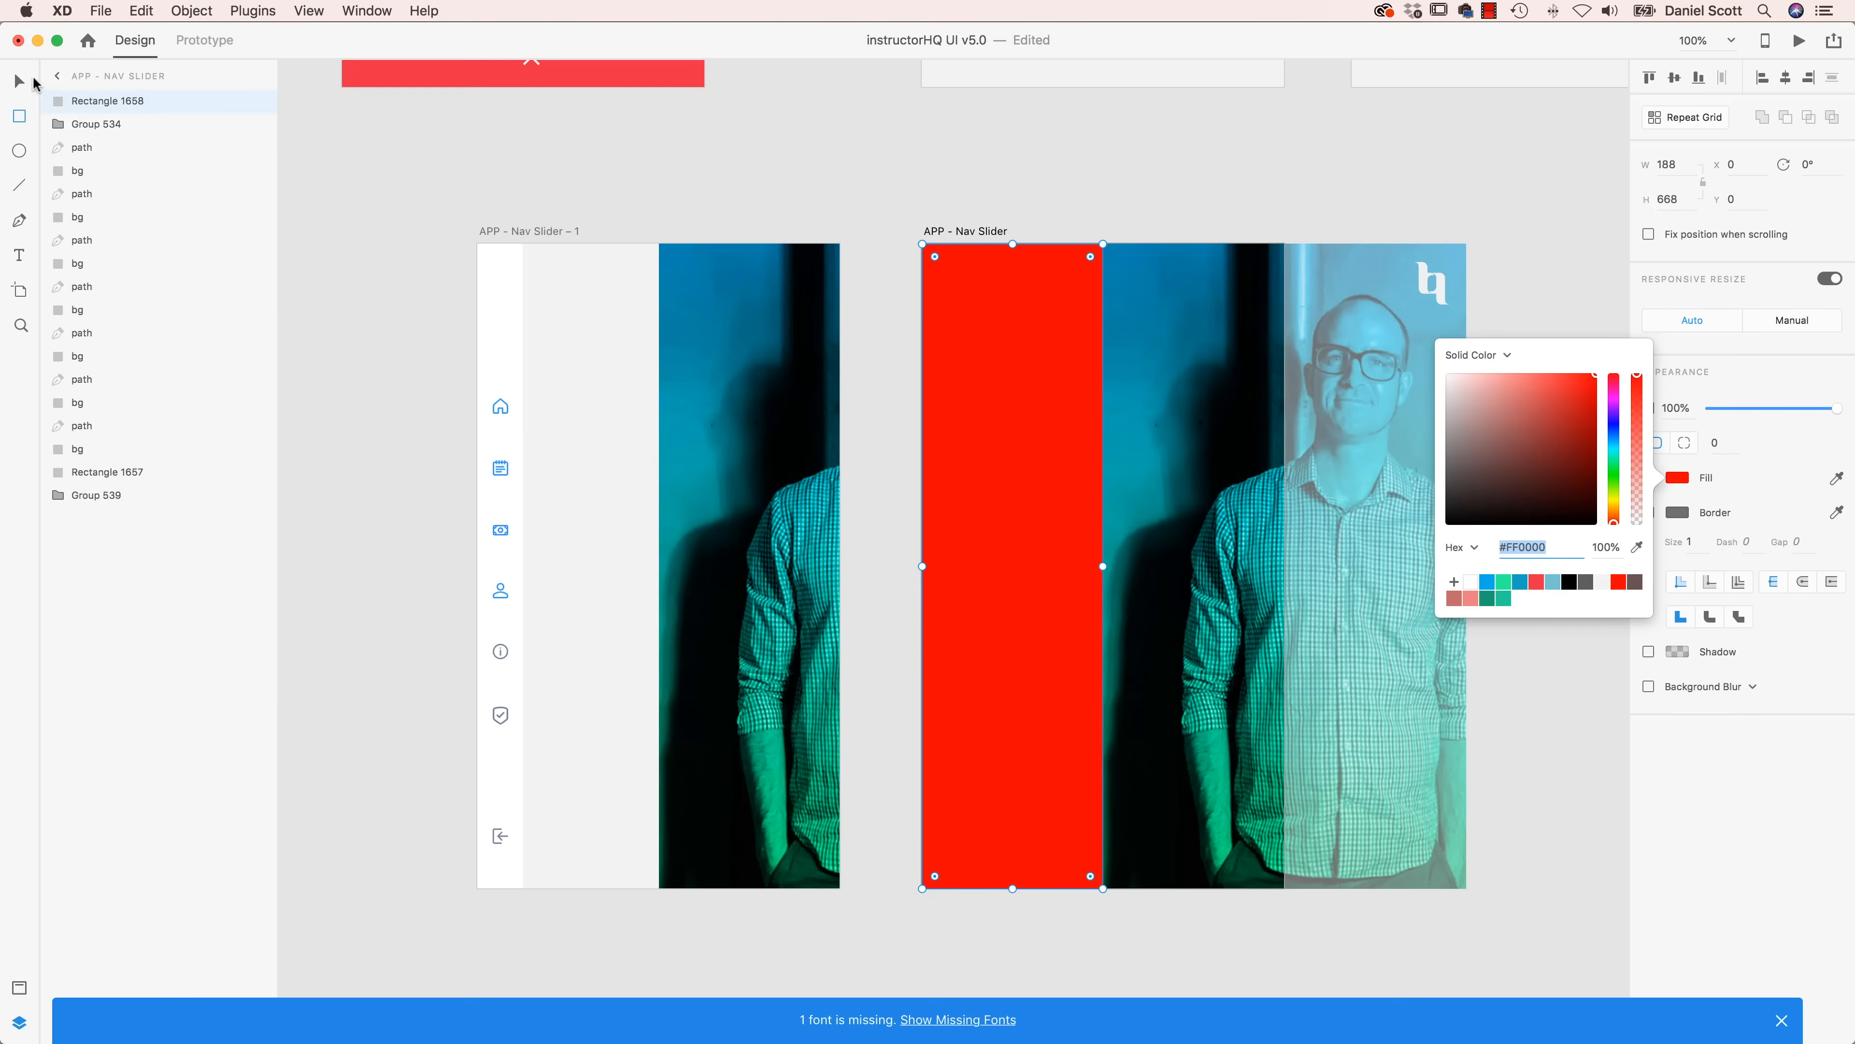
pyautogui.click(20, 82)
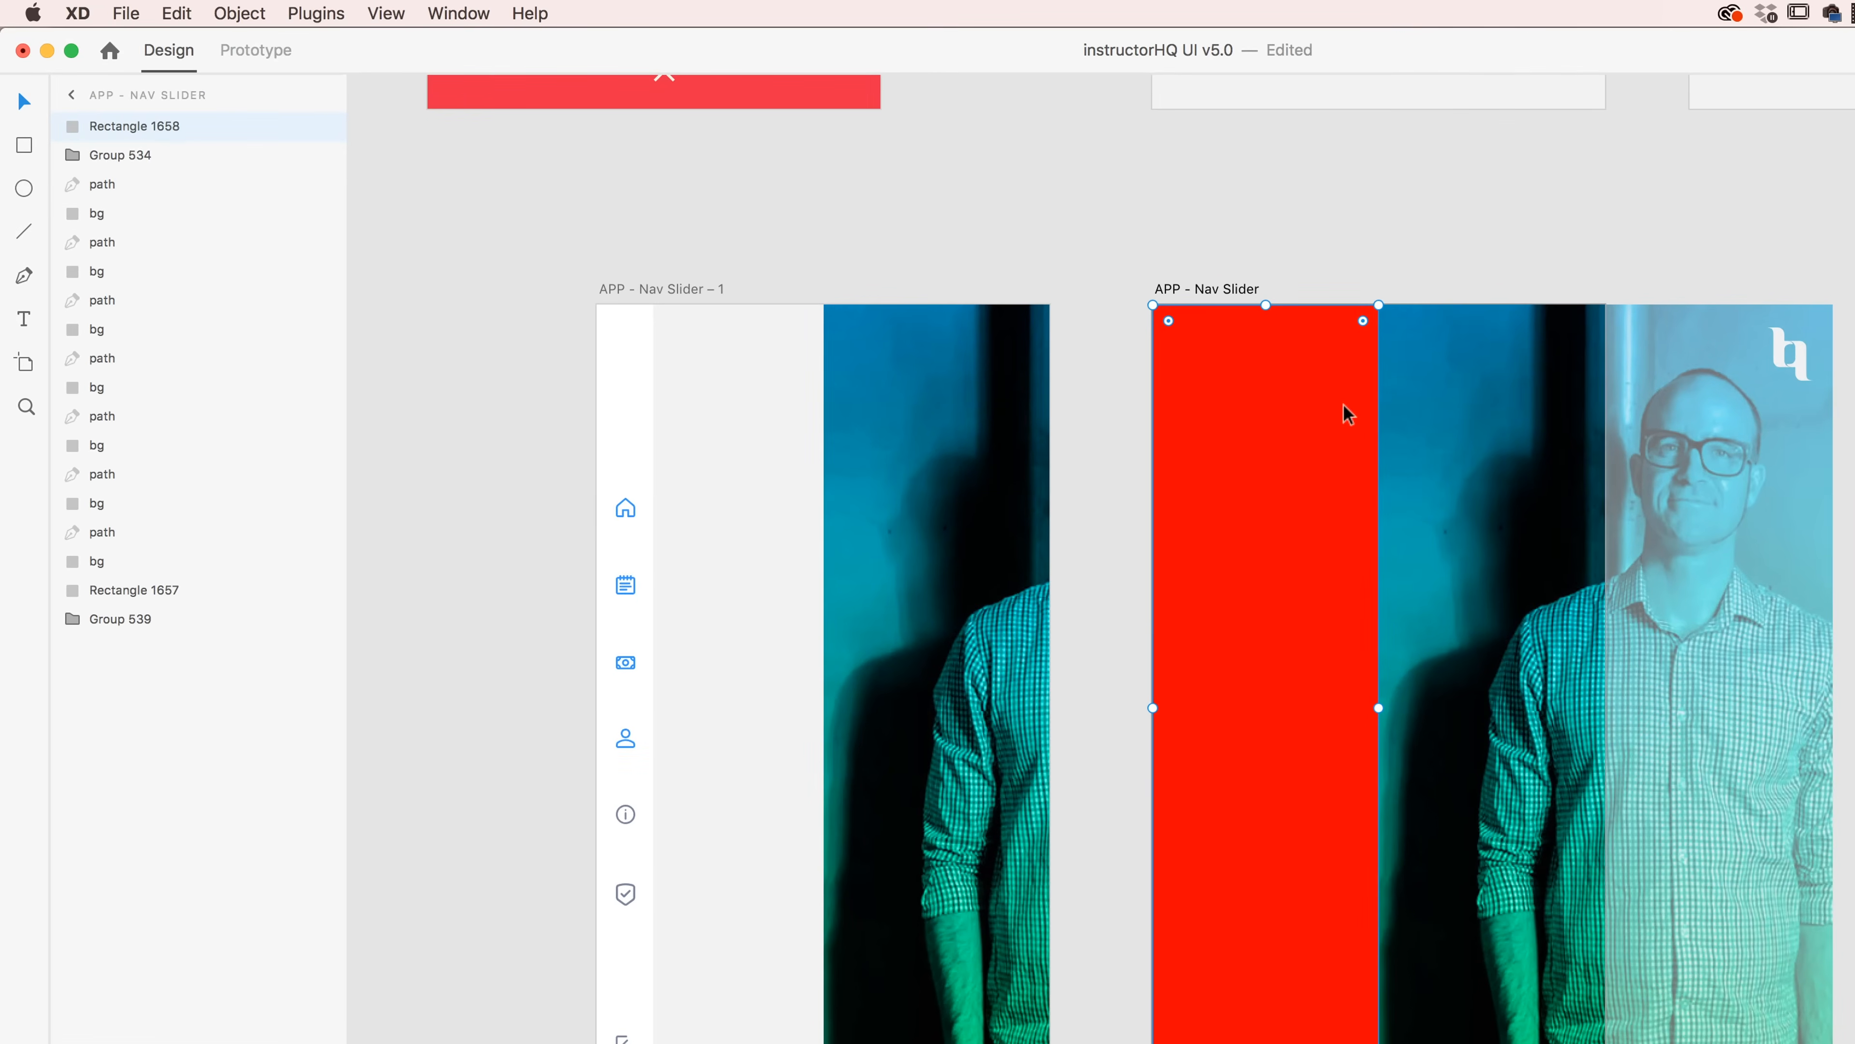
# - Link the red rectangle to APP - Nav Slider – 1 with a Drag trigger and the Auto-Animate action
pyautogui.hotkey('ctrl', 'Tab')
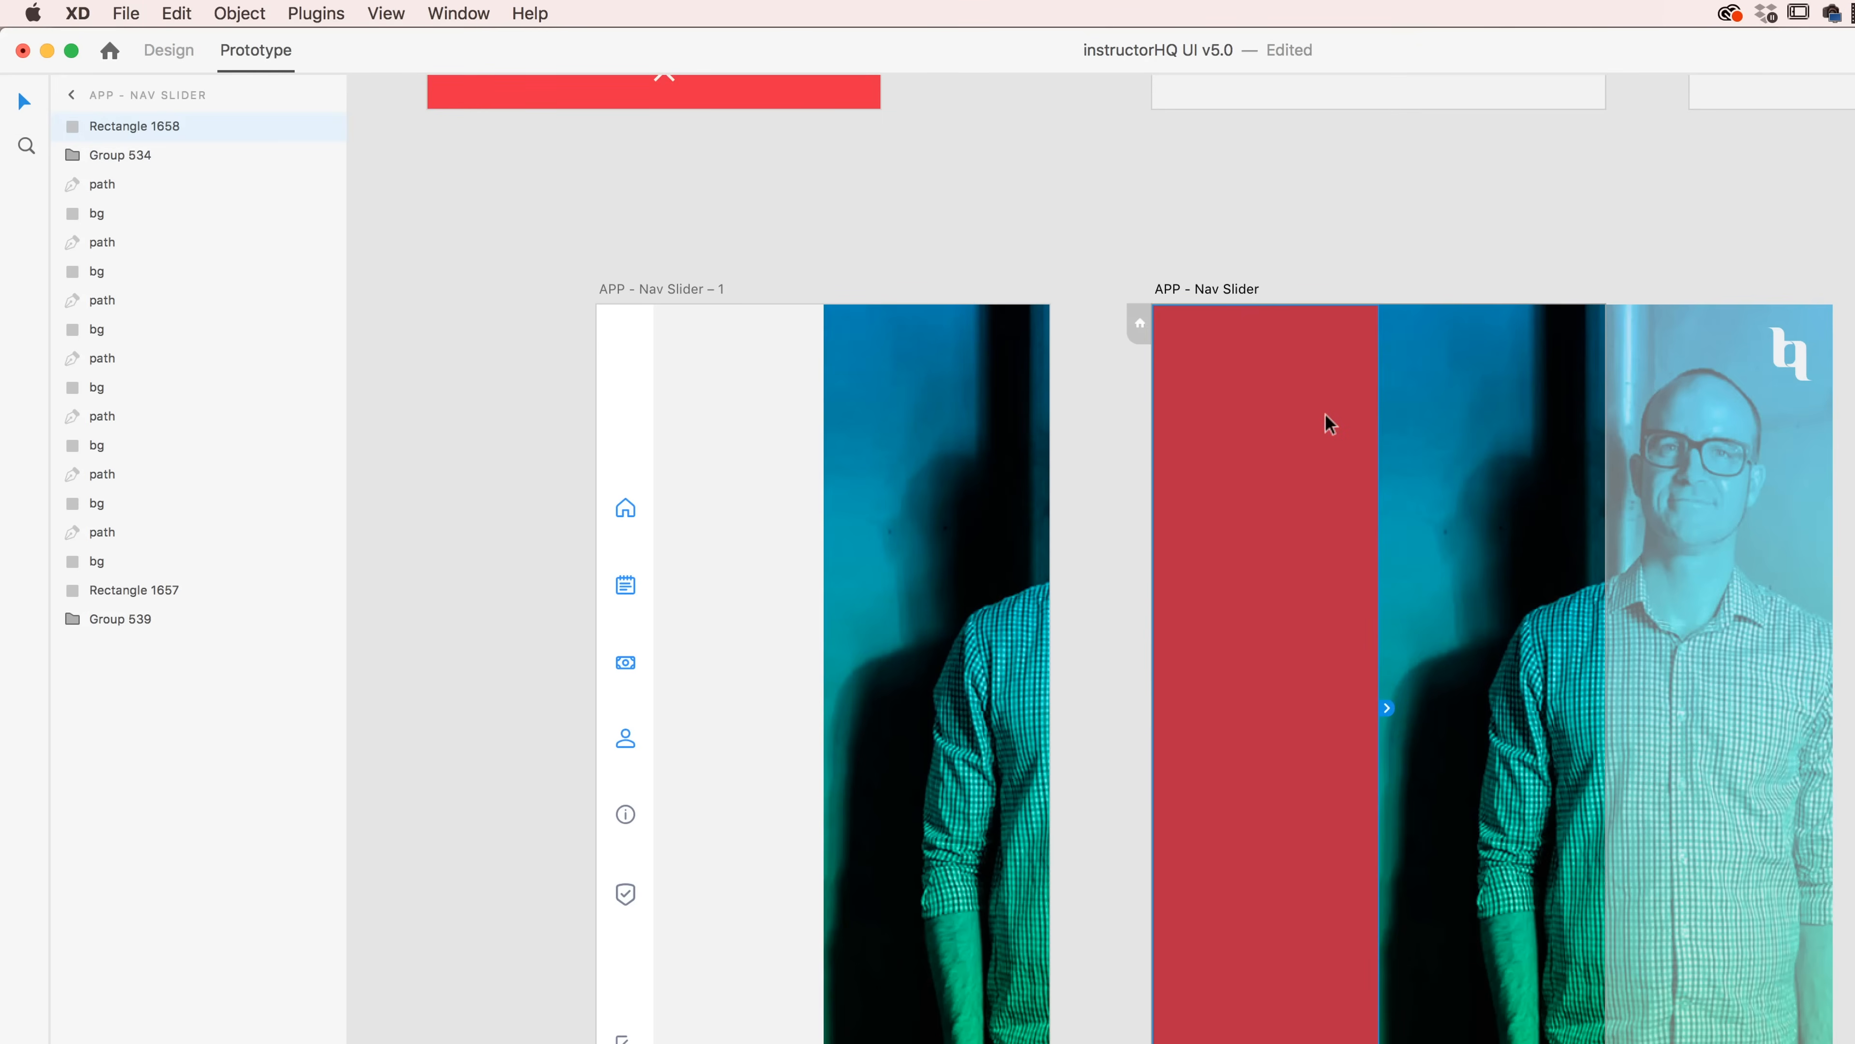
pyautogui.moveTo(1386, 708); pyautogui.dragTo(1008, 804)
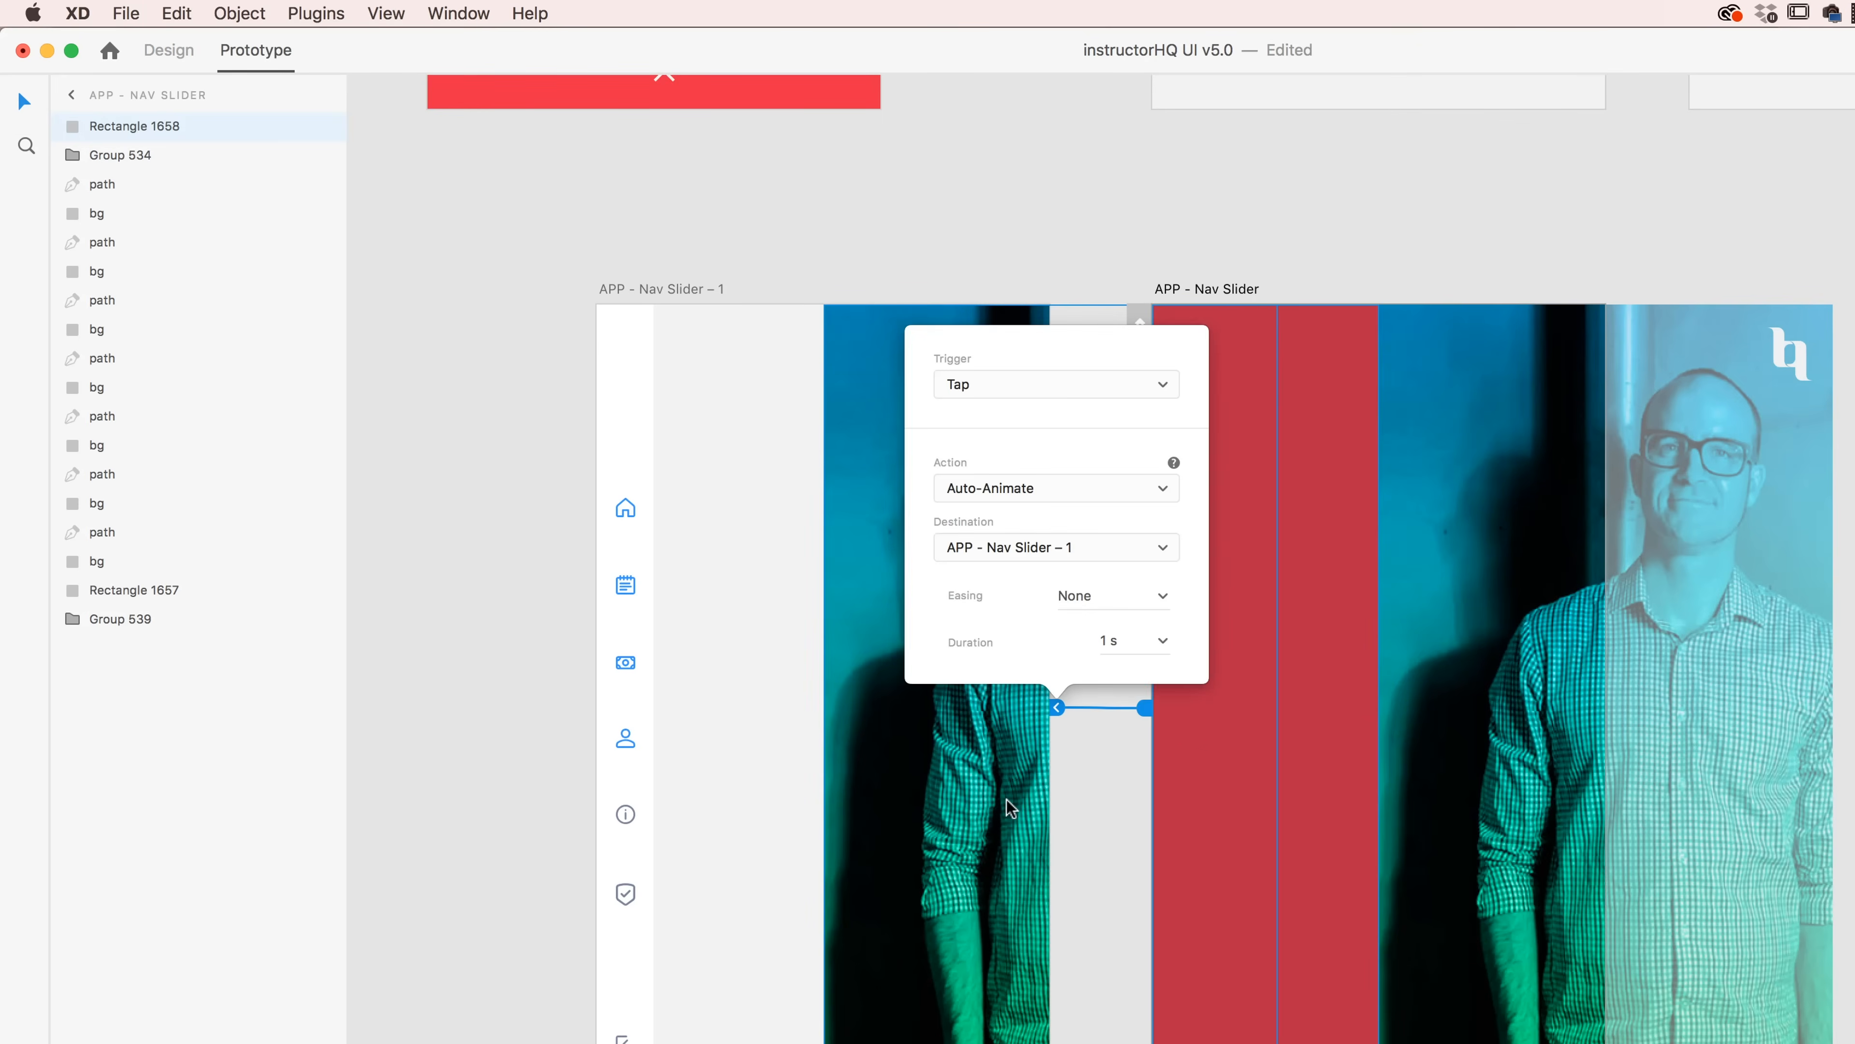
pyautogui.click(1022, 380)
pyautogui.click(962, 405)
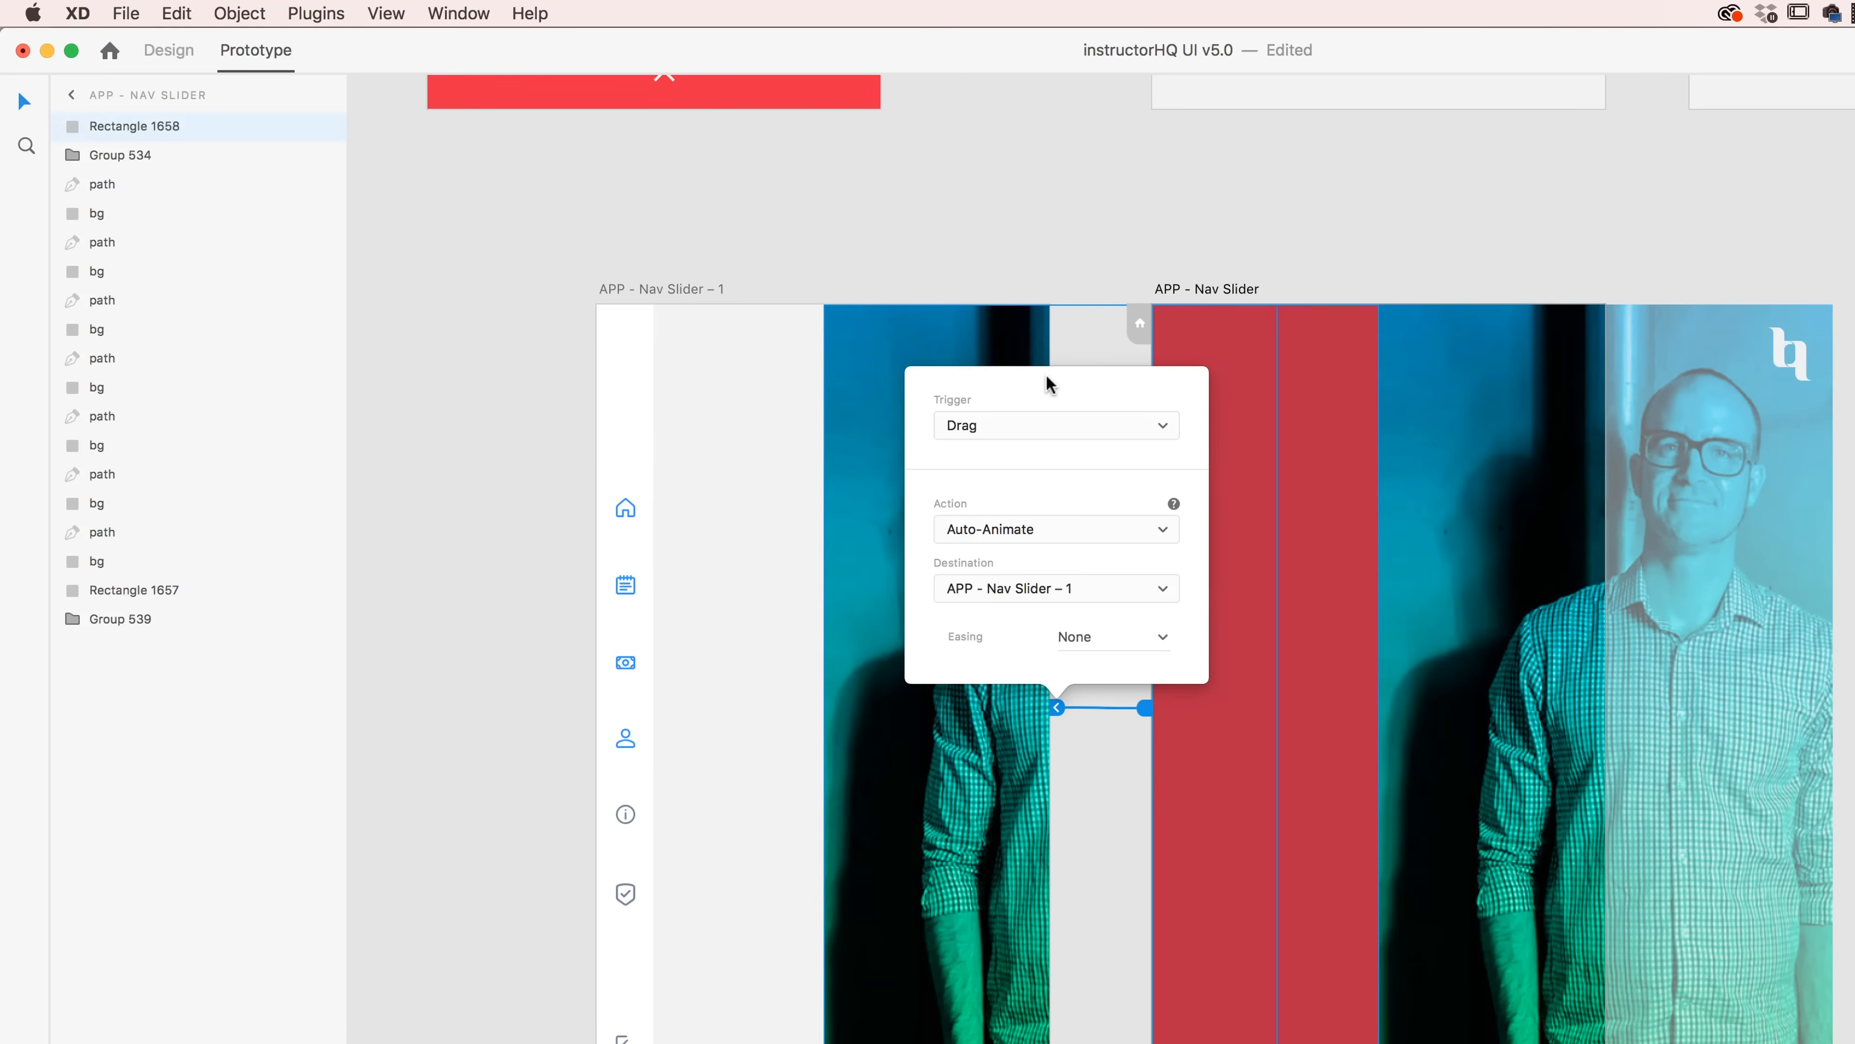
pyautogui.click(1304, 407)
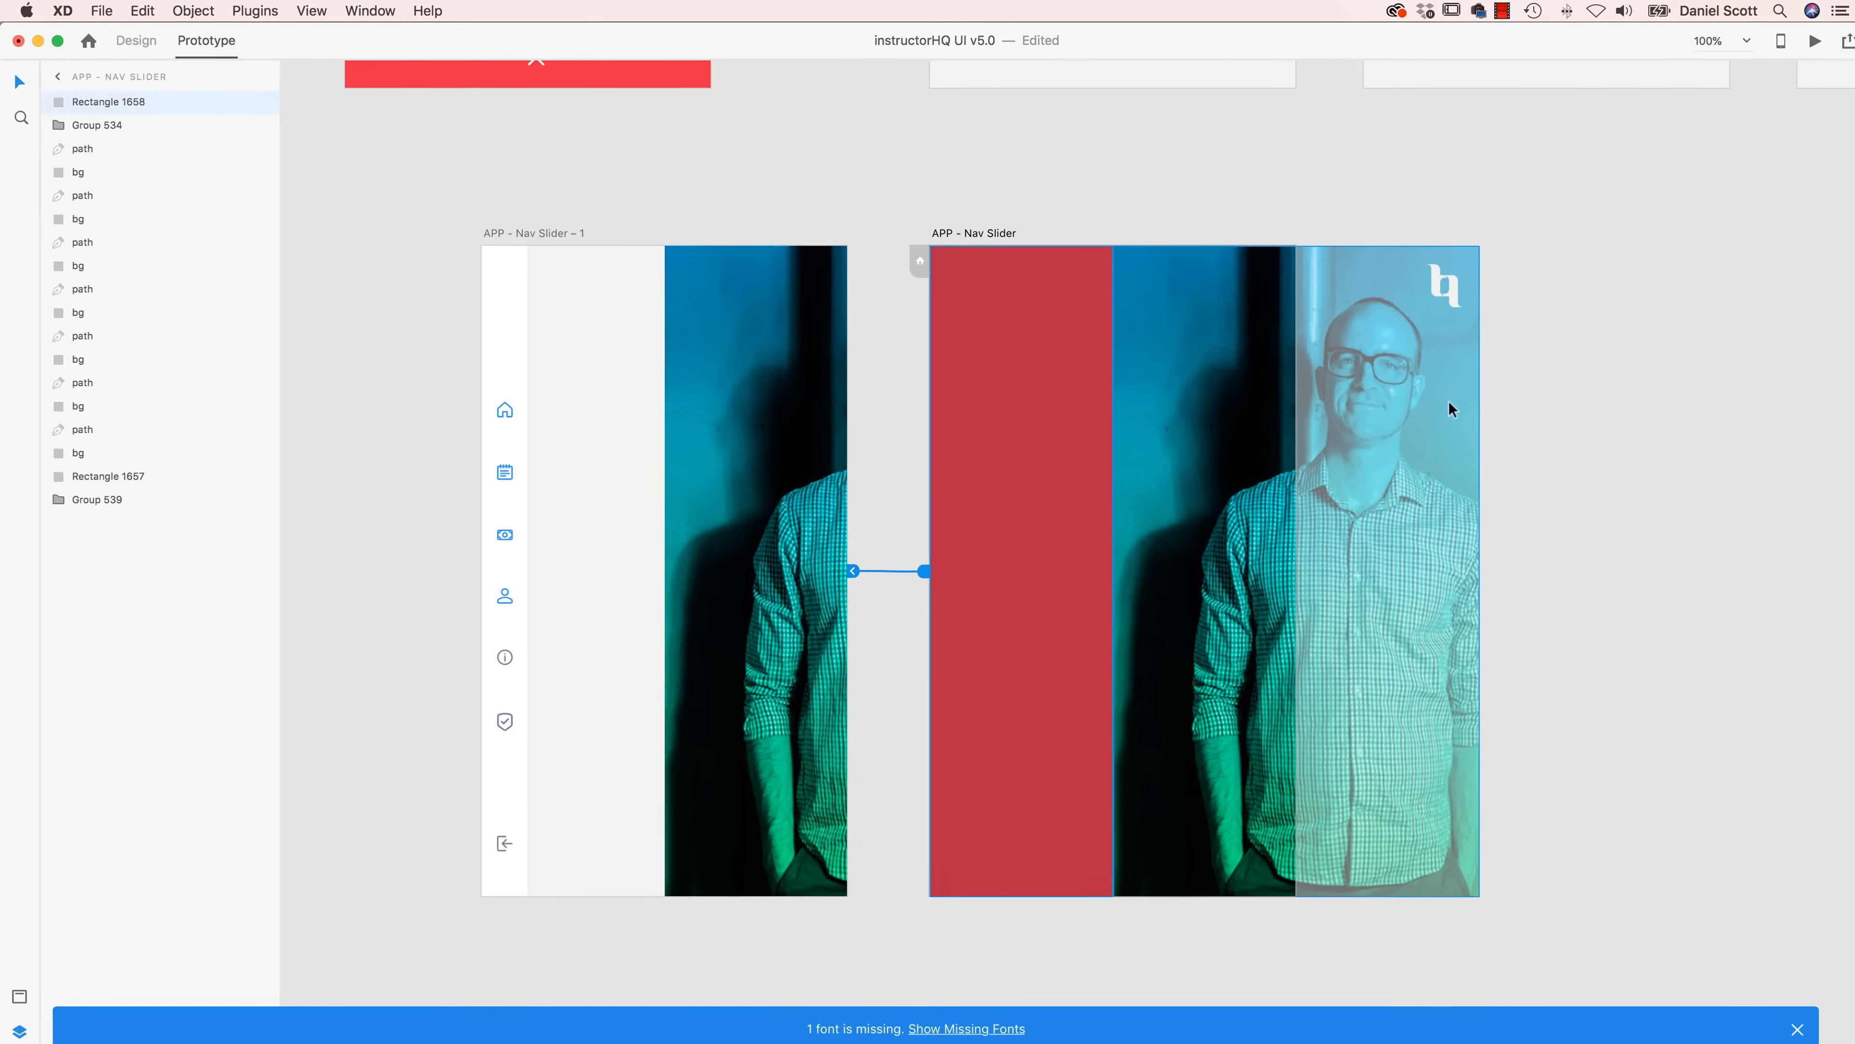
# - Set the opacity of the red rectangle on APP - Nav Slider to 0%
pyautogui.hotkey('ctrl', 'Tab')
pyautogui.moveTo(1824, 408); pyautogui.dragTo(1552, 414)
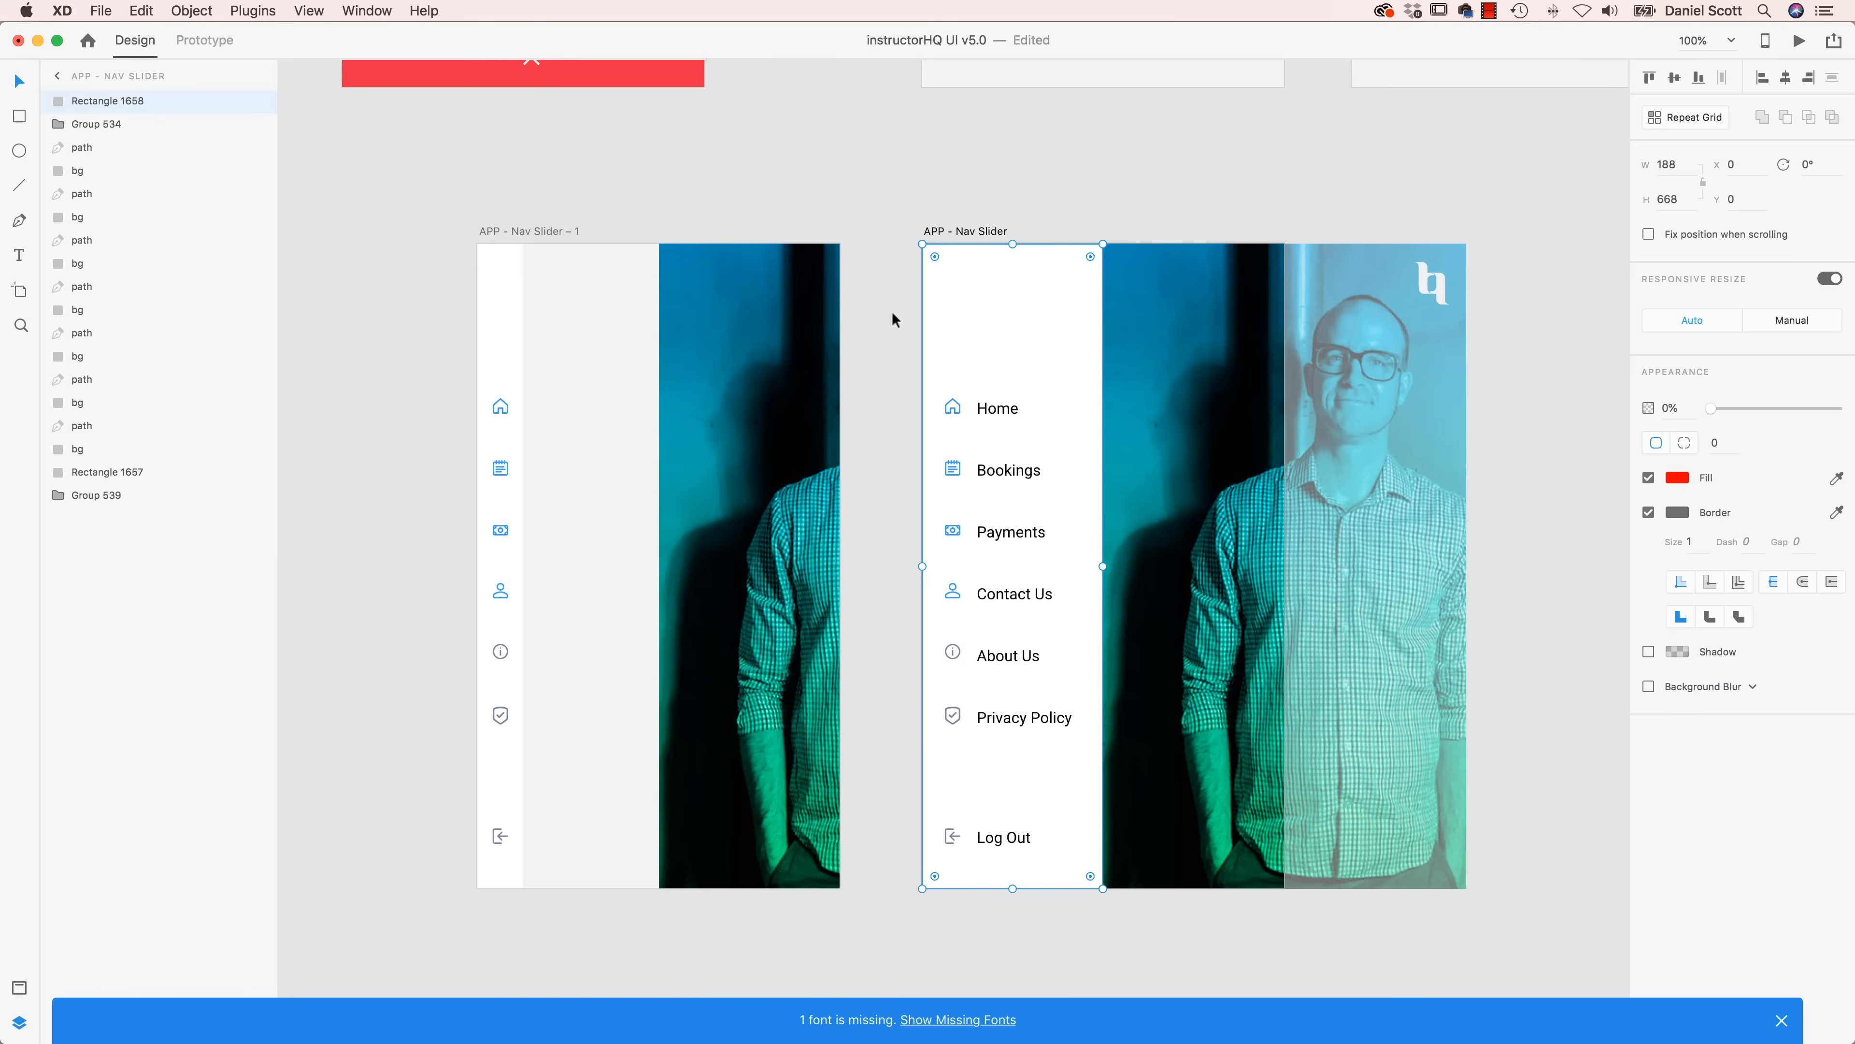
pyautogui.click(748, 182)
# - Link the narrow white menu rectangle on APP - Nav Slider – 1 to APP - Nav Slider with a Tap trigger and Auto-Animate
pyautogui.click(503, 341)
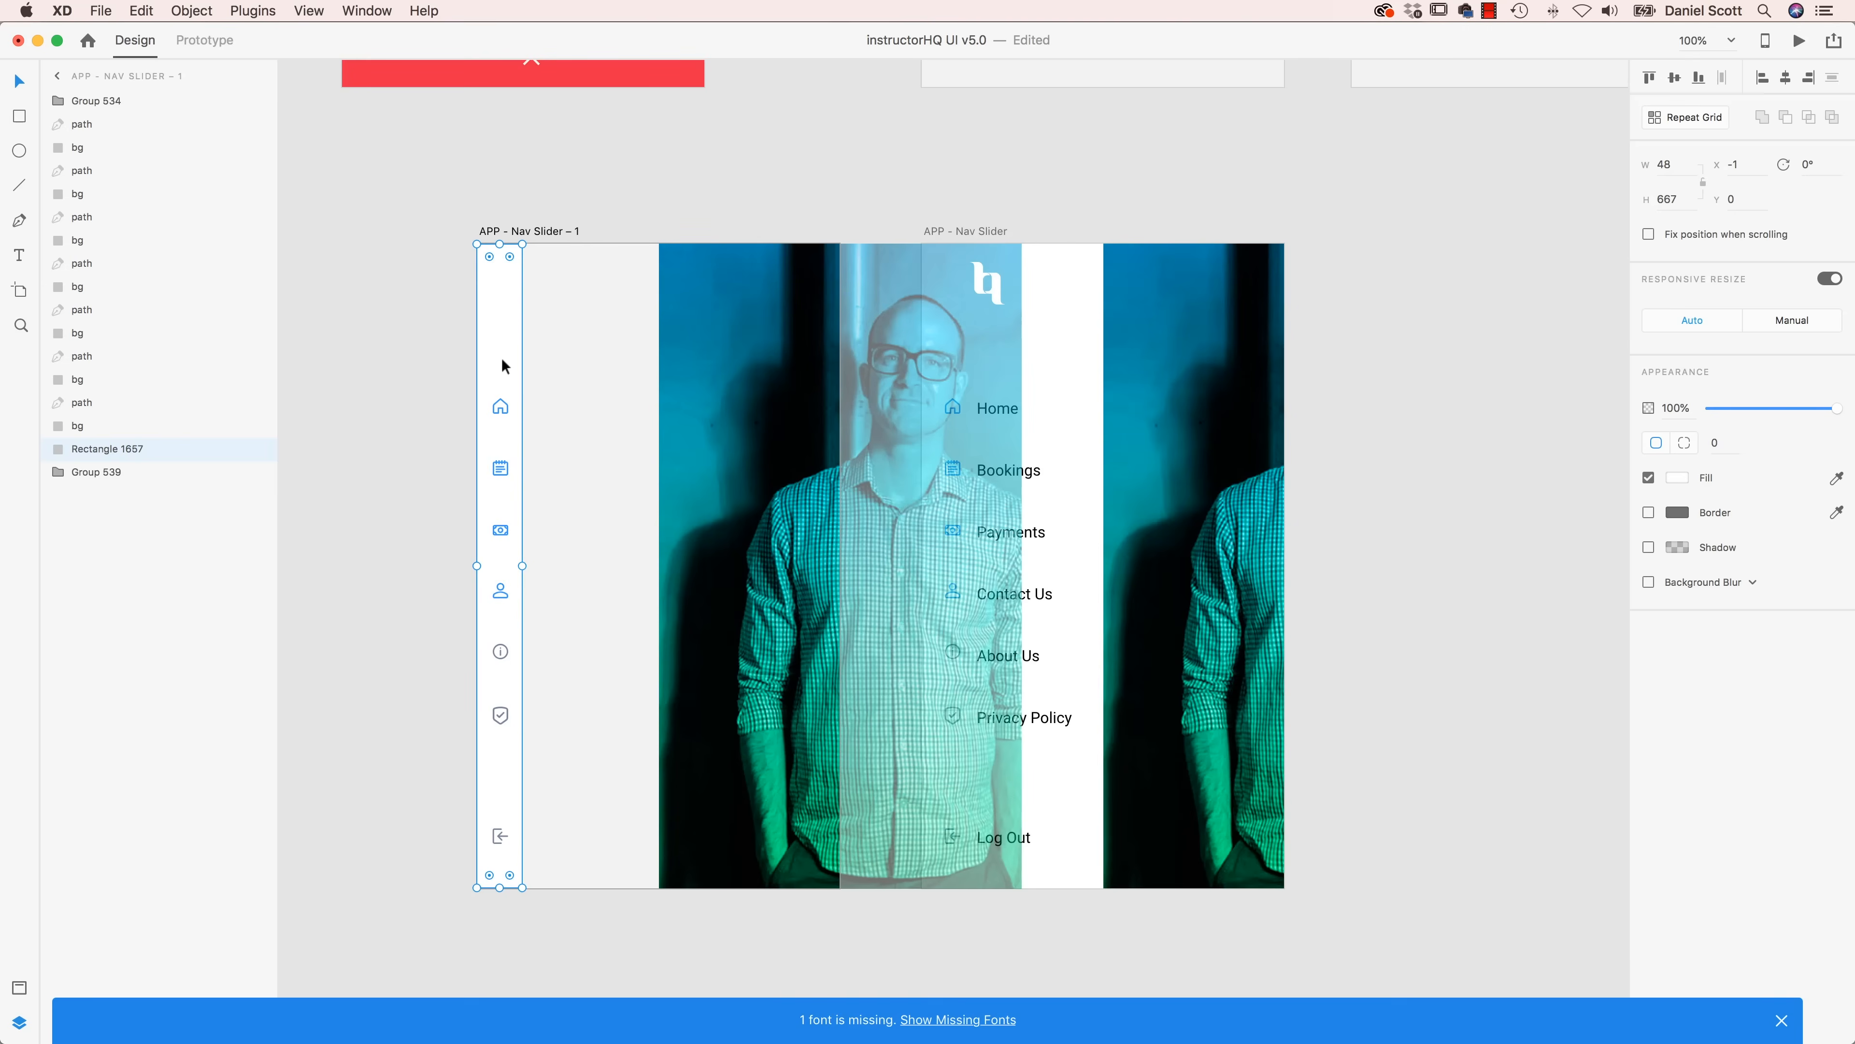
pyautogui.hotkey('ctrl', 'Tab')
pyautogui.moveTo(529, 575); pyautogui.dragTo(875, 636)
pyautogui.click(874, 635)
pyautogui.click(873, 619)
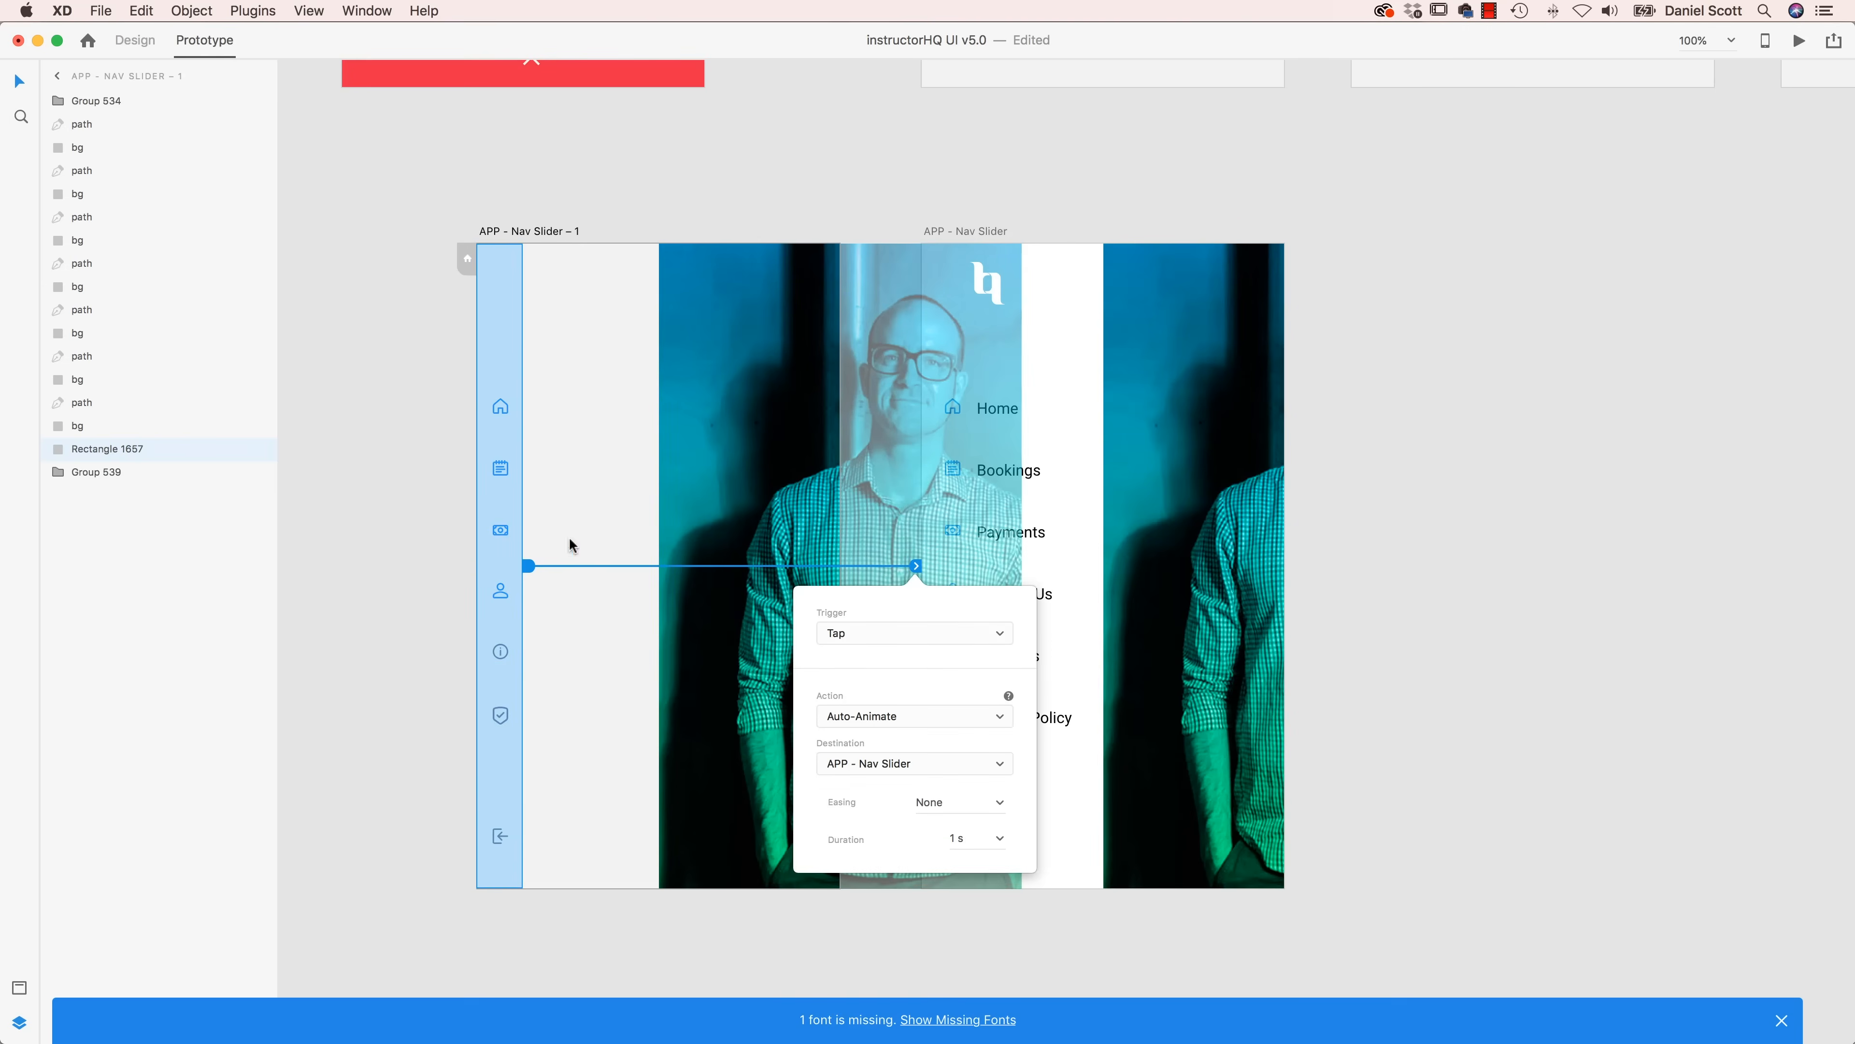
pyautogui.click(437, 521)
# - Preview the prototype from APP - Nav Slider – 1, expanding and collapsing the menu, and close the preview
pyautogui.click(524, 231)
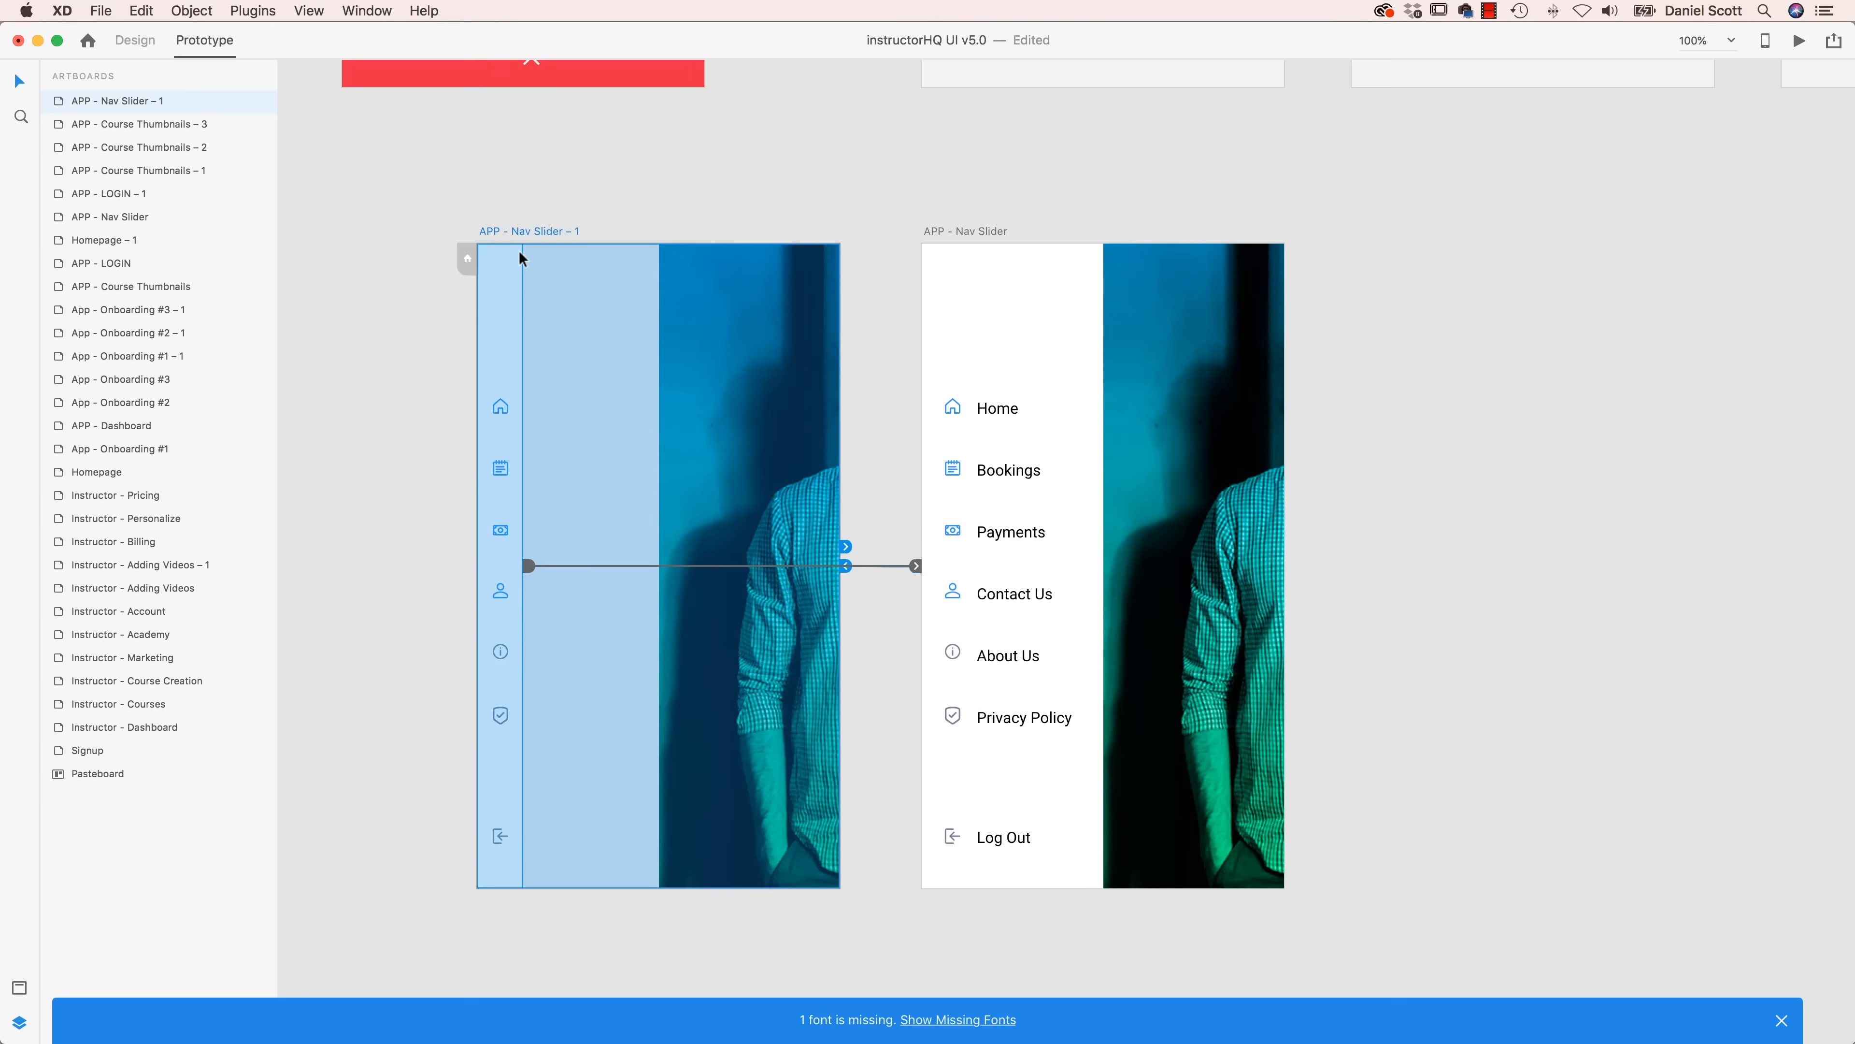
pyautogui.press('super+Return')
pyautogui.click(367, 256)
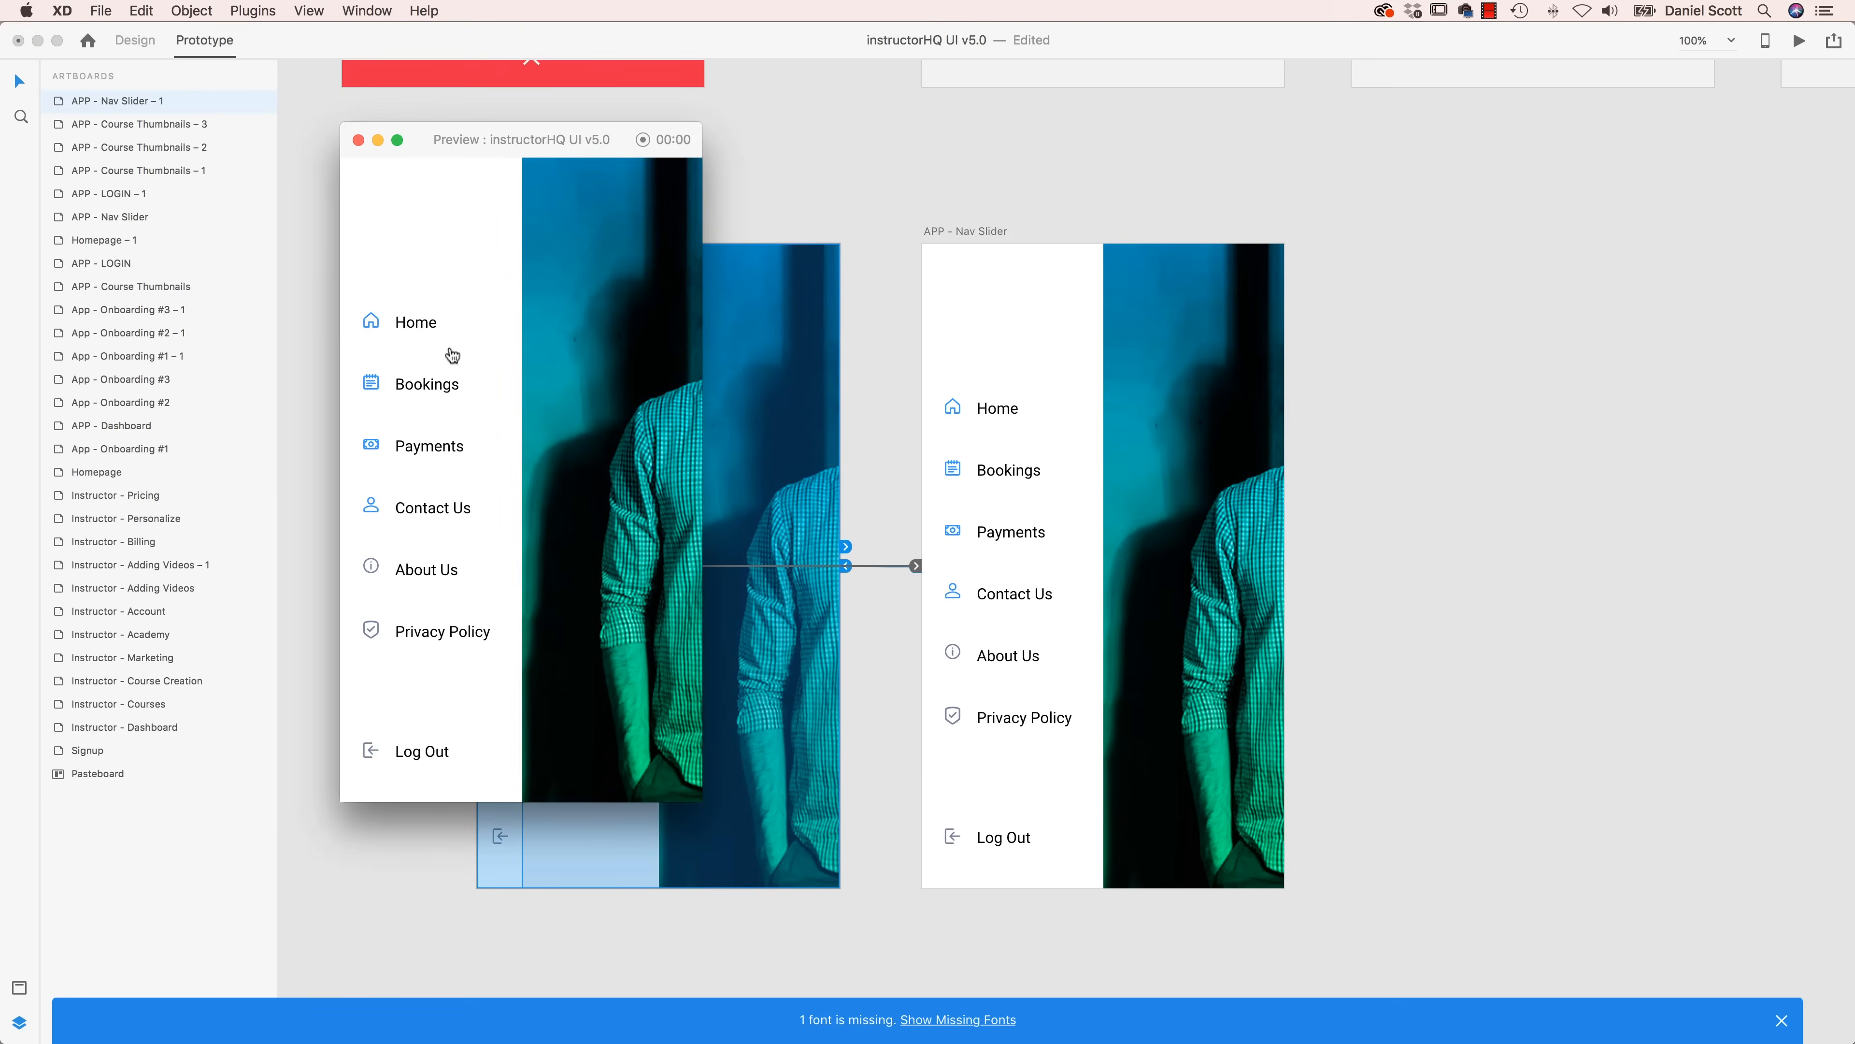
pyautogui.click(430, 330)
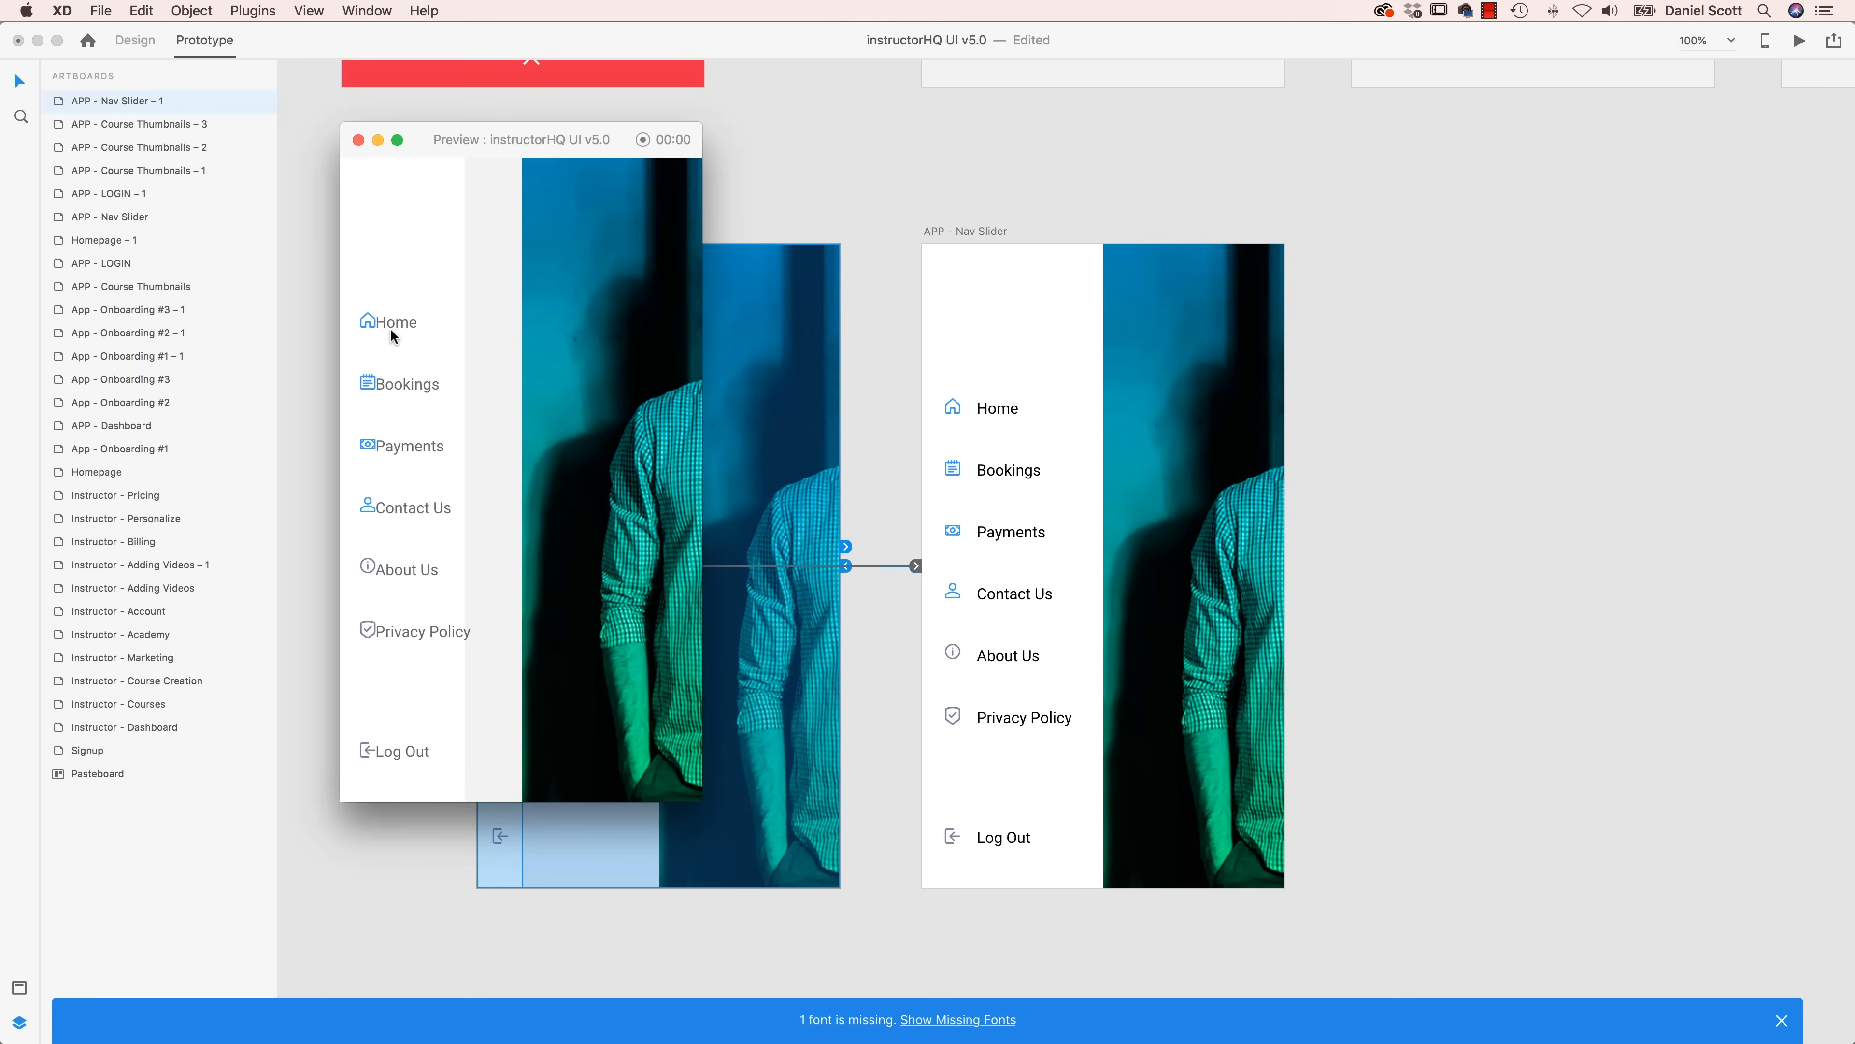
pyautogui.moveTo(369, 331); pyautogui.dragTo(532, 354)
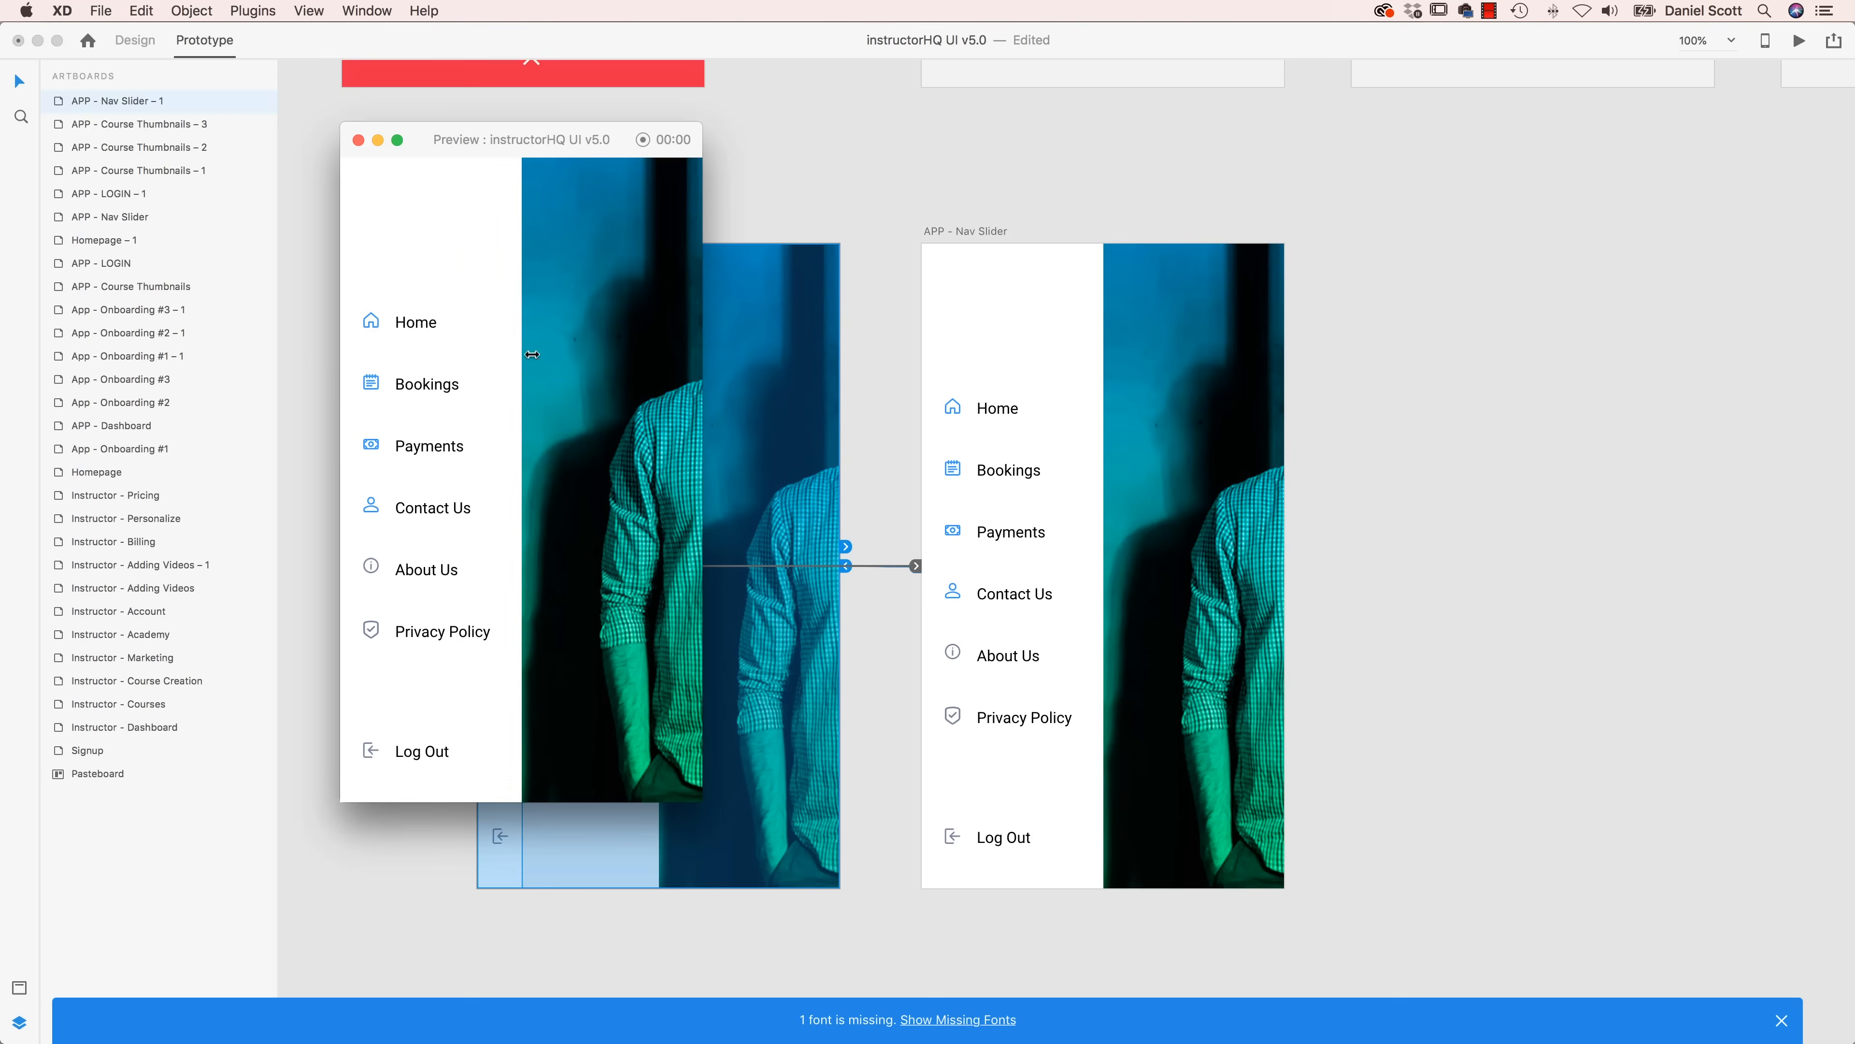
pyautogui.click(358, 139)
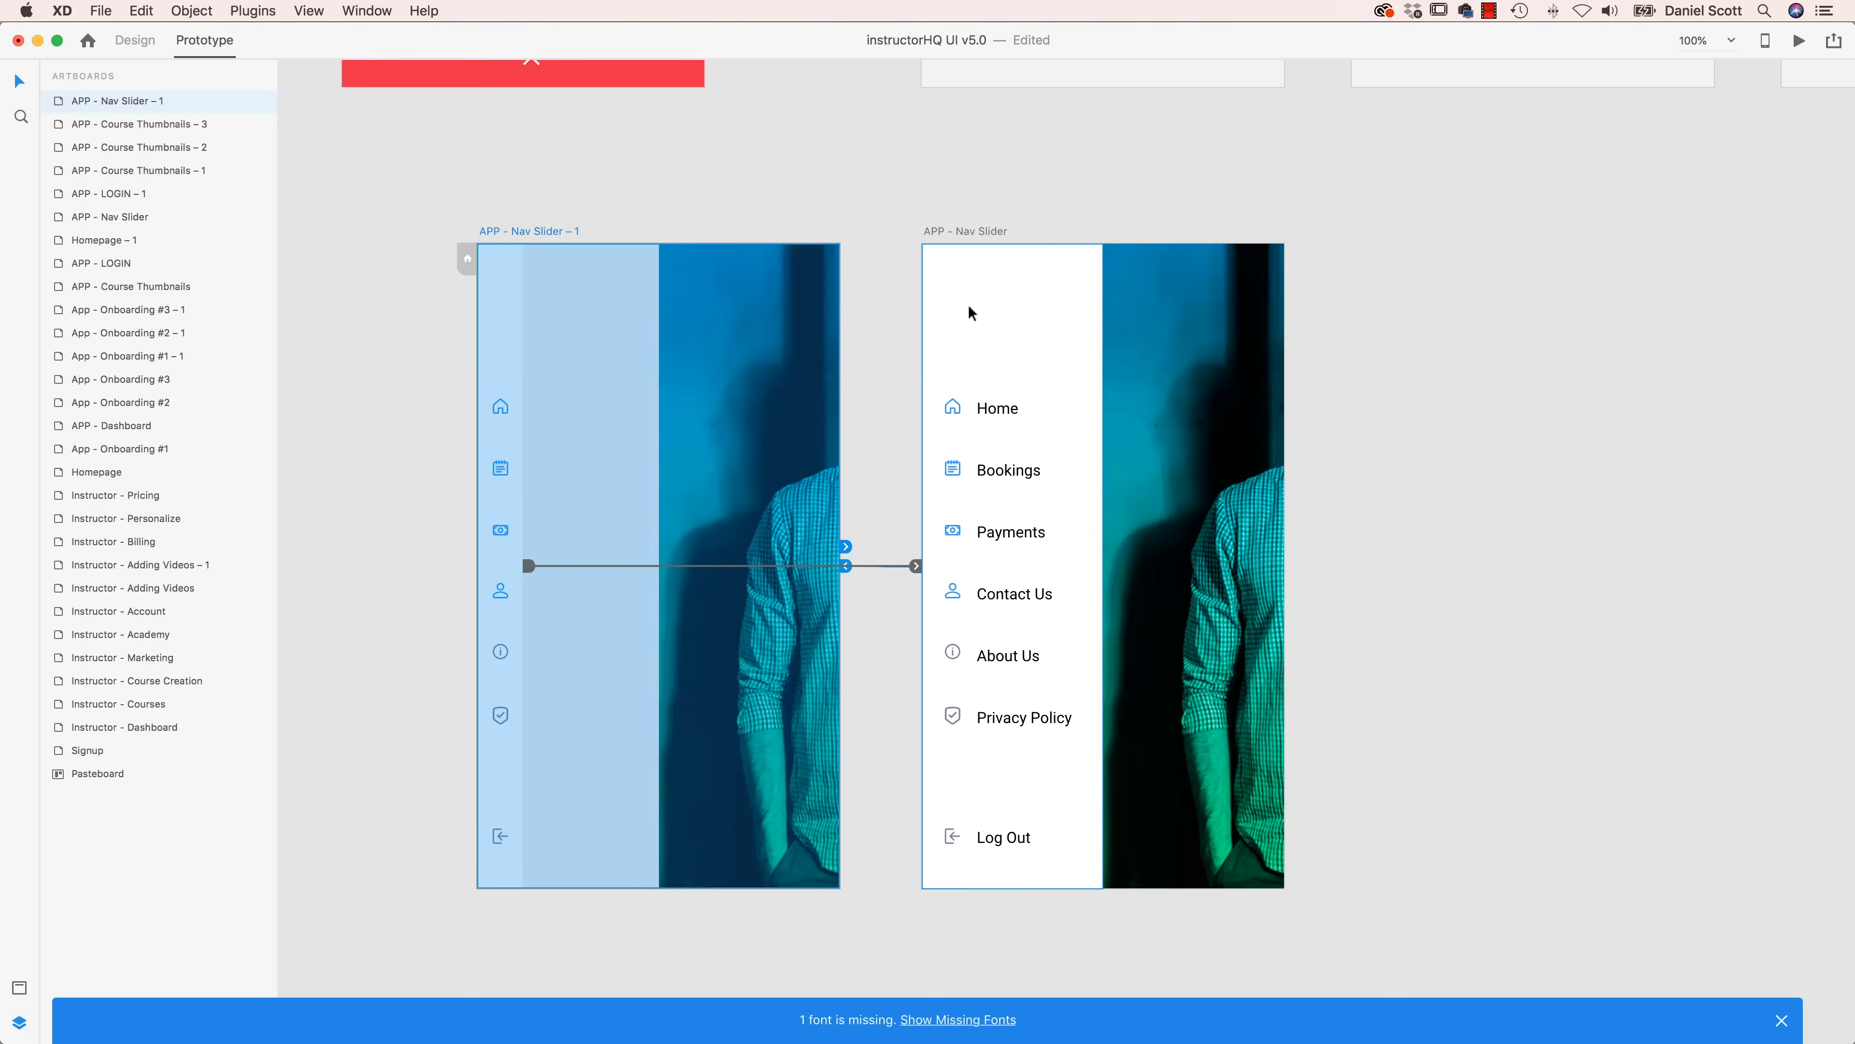
# - Move the photo group on APP - Nav Slider – 1 left until it meets the edge of the narrow white menu
pyautogui.click(767, 179)
pyautogui.click(701, 402)
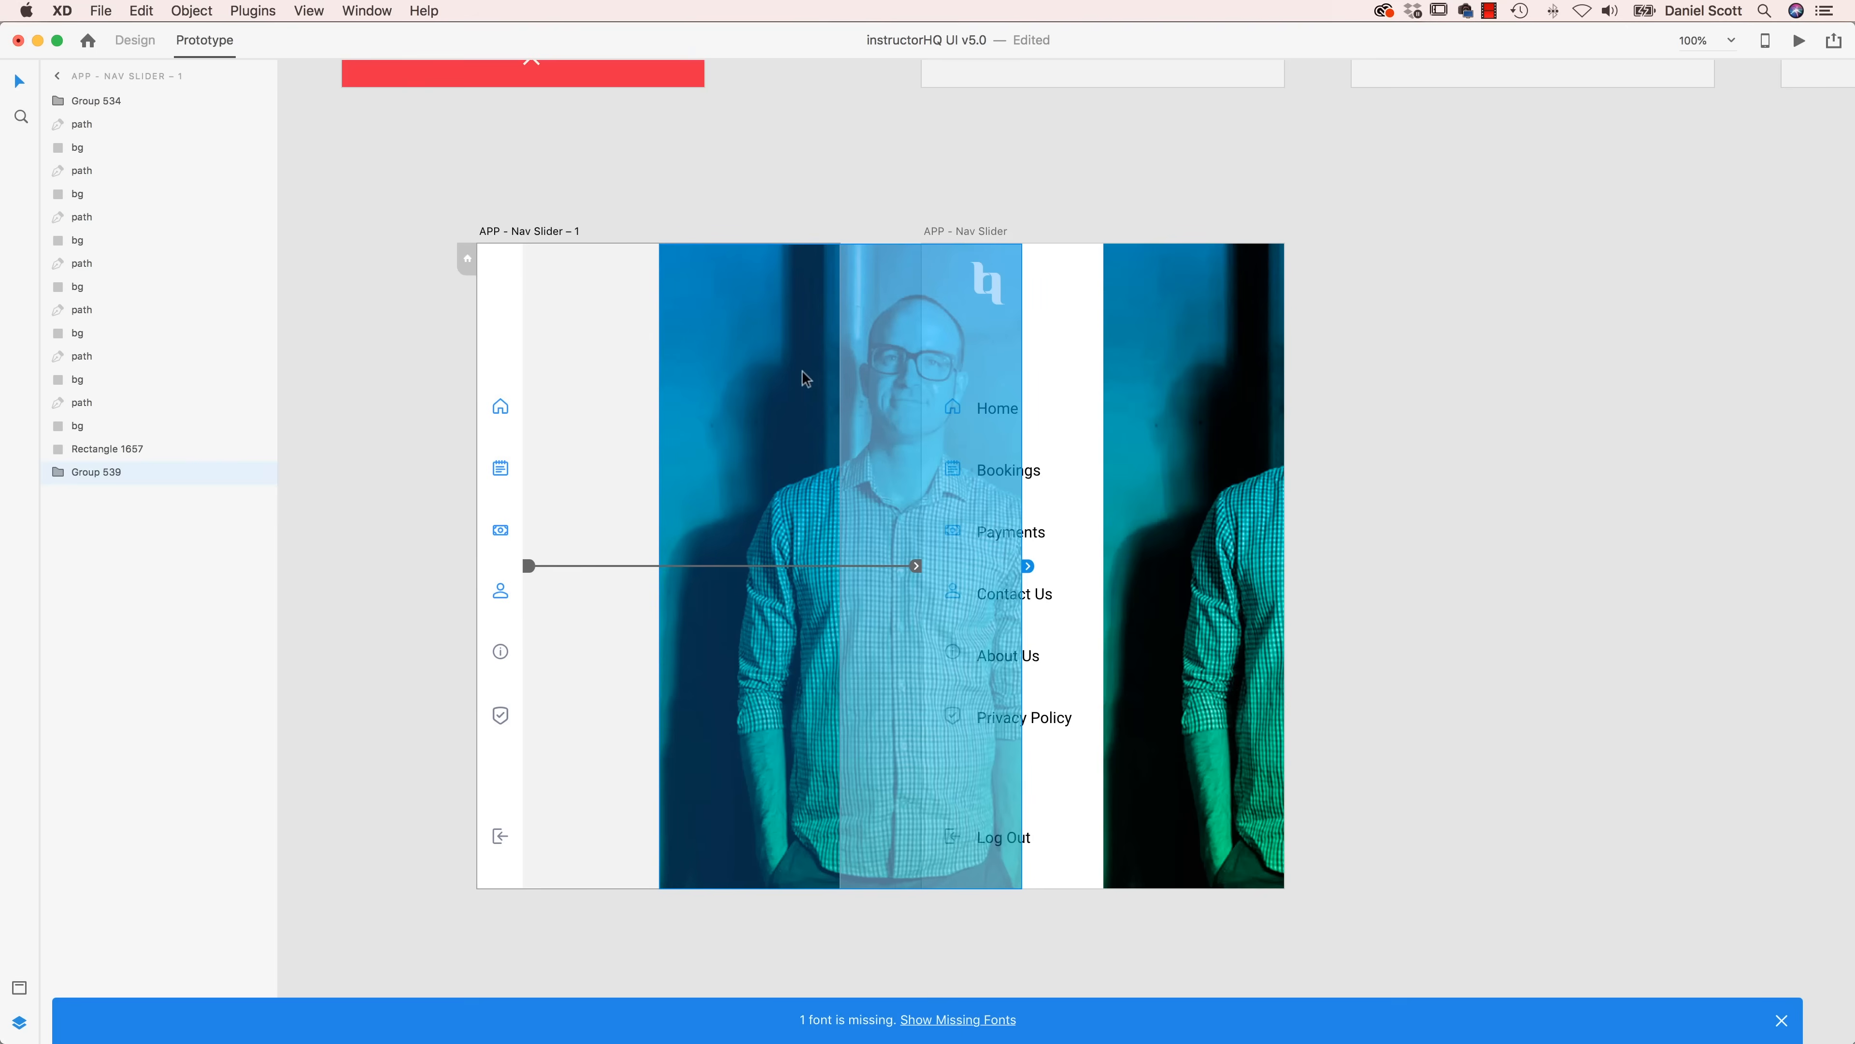
pyautogui.moveTo(801, 370); pyautogui.dragTo(658, 377)
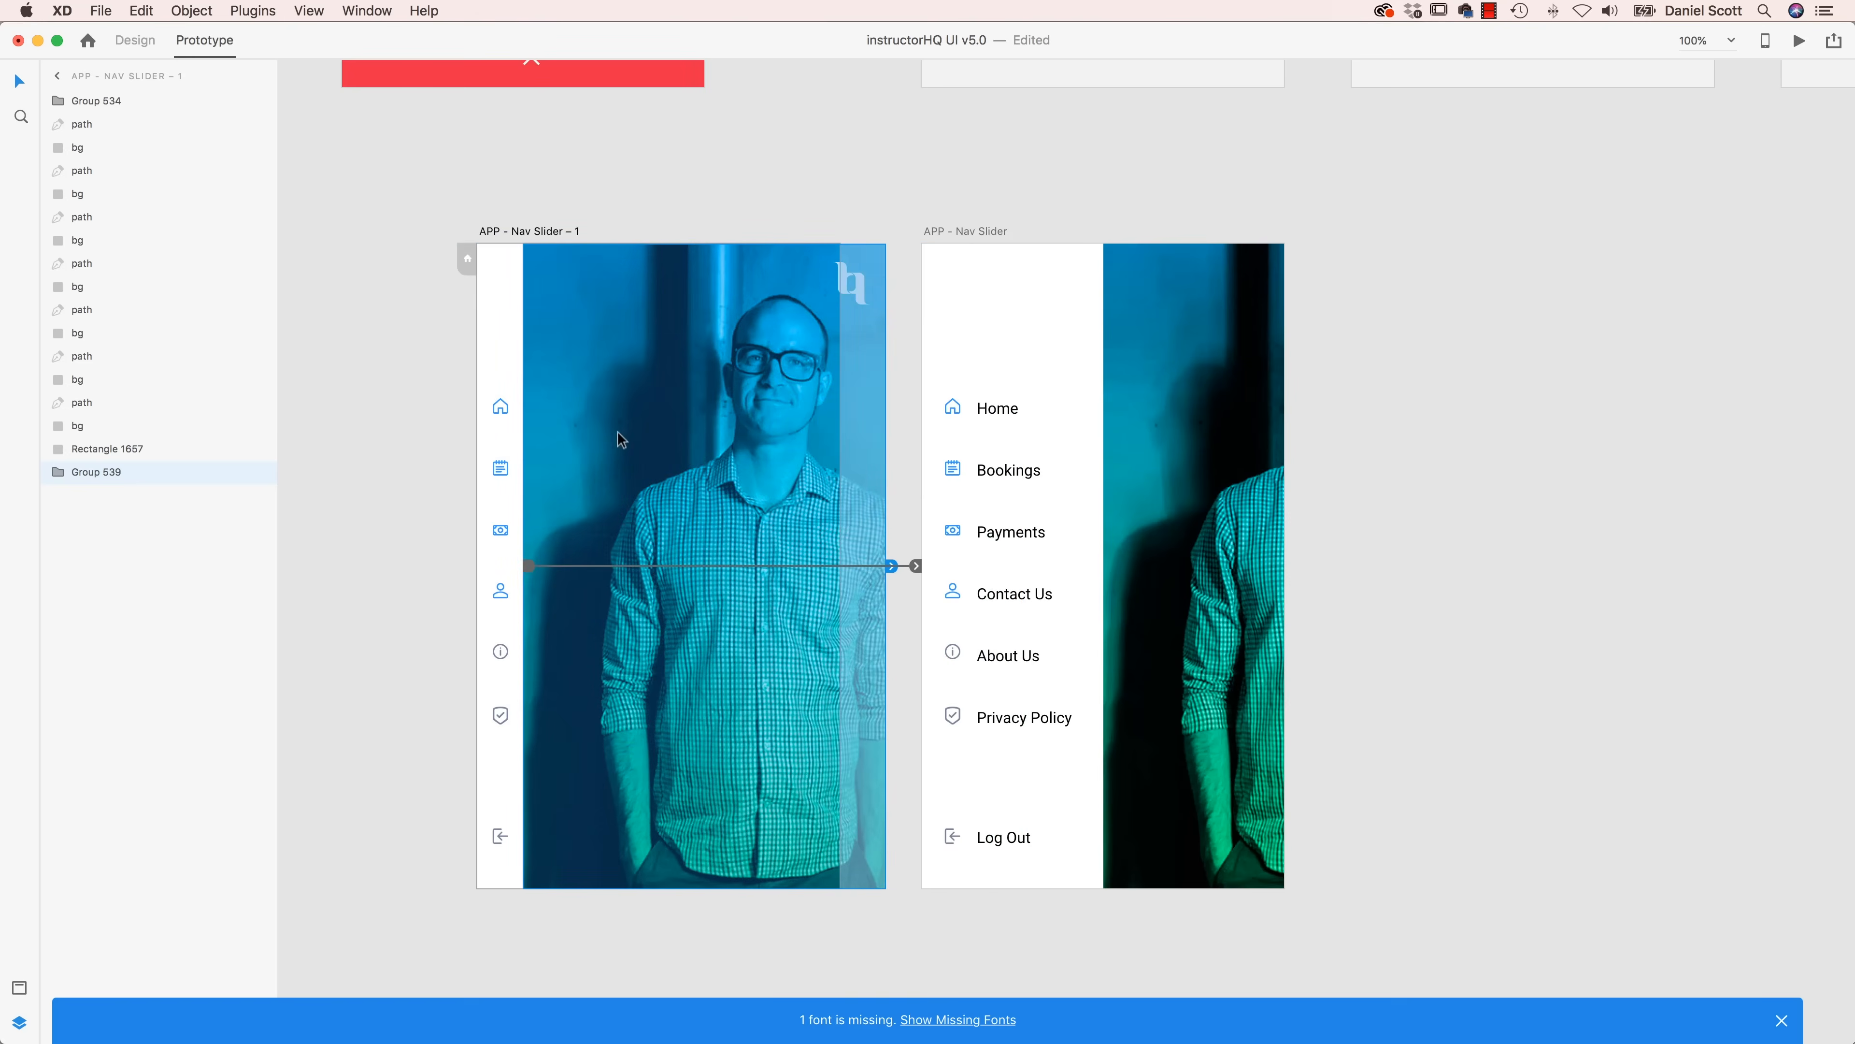
# - Set the duration of the narrow menu rectangle's Auto-Animate transition to 0.3 s
pyautogui.click(515, 381)
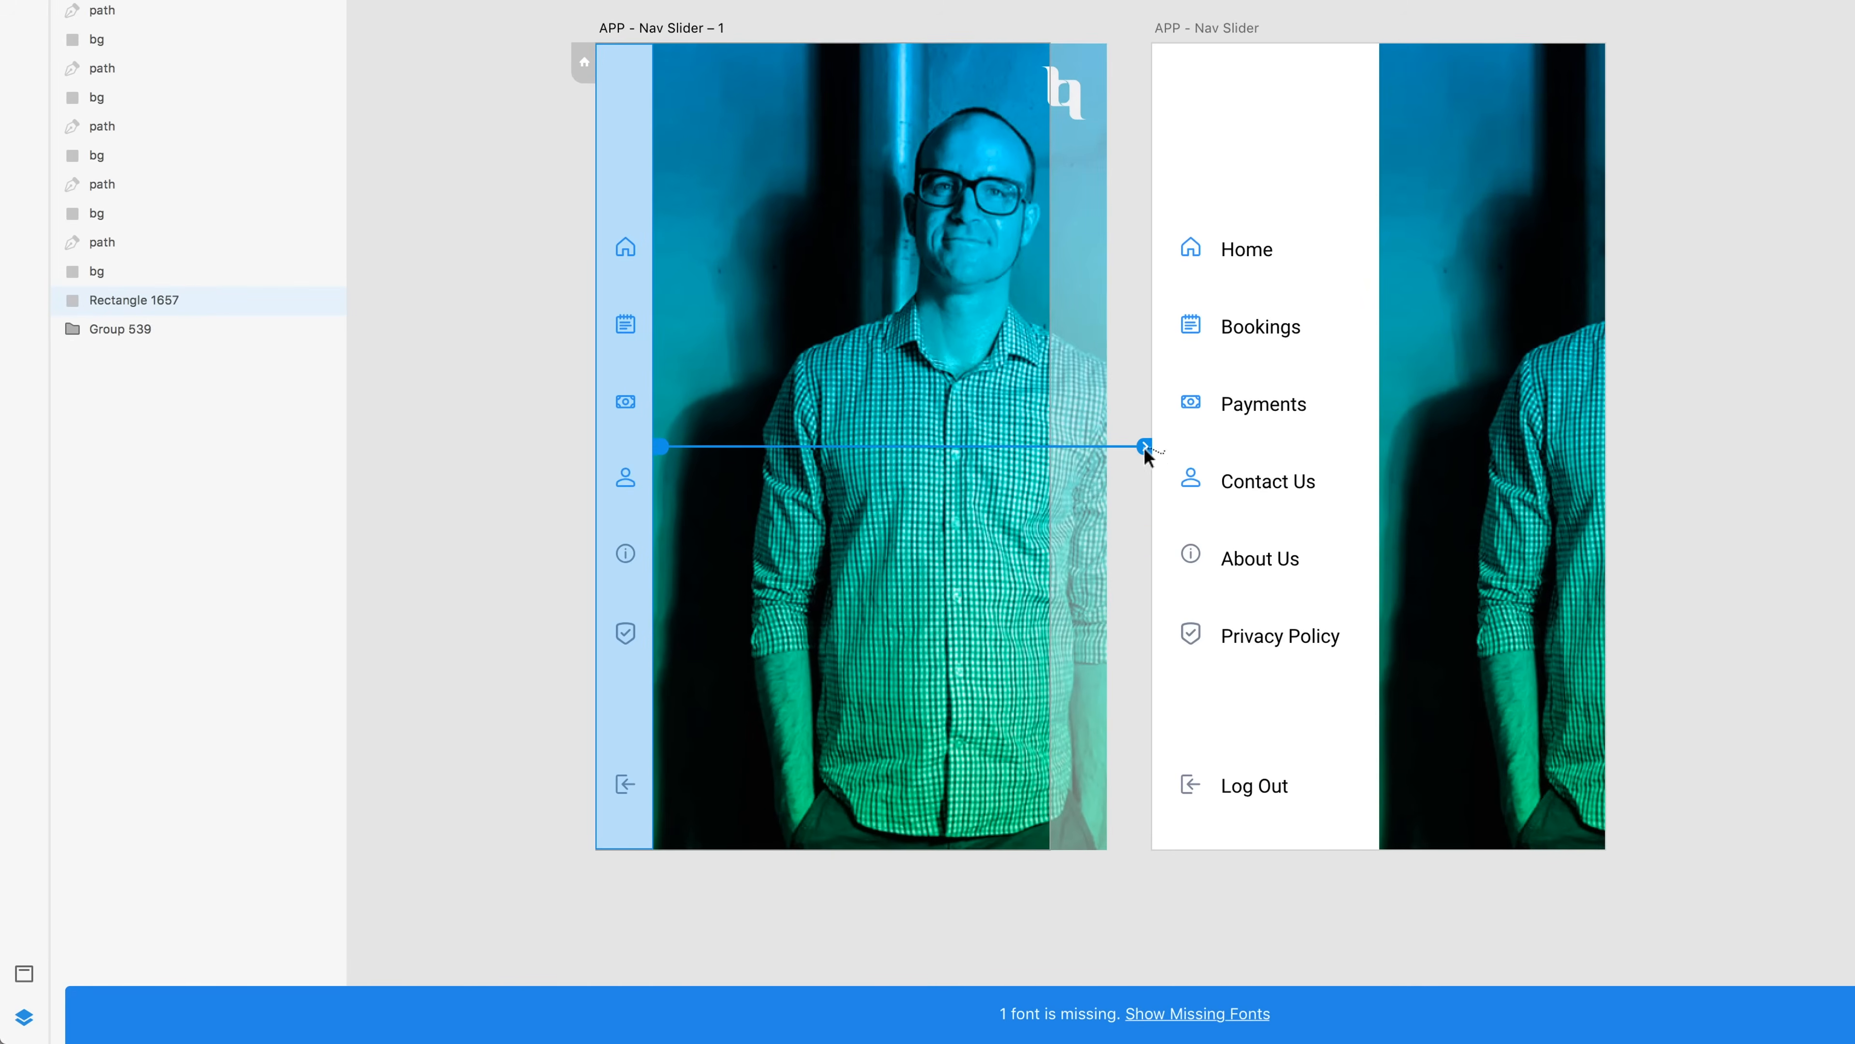
pyautogui.click(1144, 449)
pyautogui.click(1211, 787)
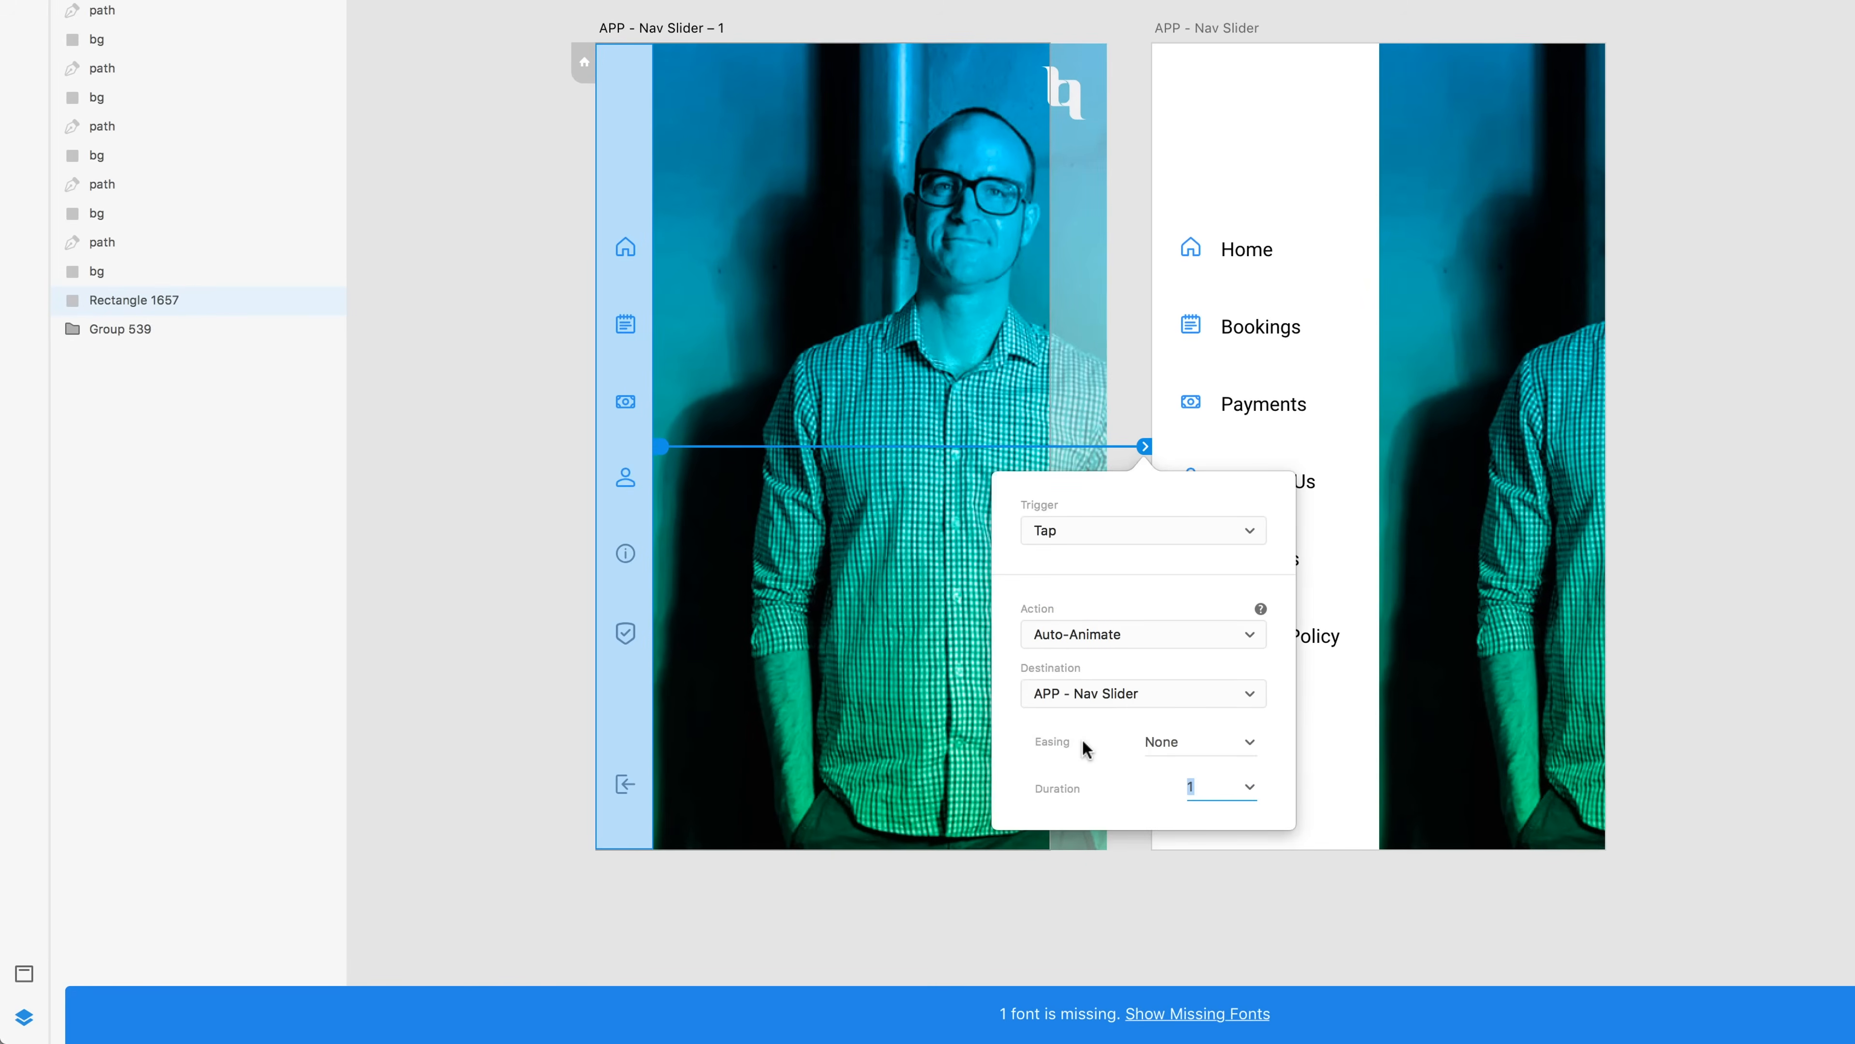
pyautogui.write('.3')
pyautogui.press('Return')
# - Preview APP - Nav Slider – 1 again, opening and closing the sliding menu to test the transition
pyautogui.click(647, 28)
pyautogui.click(657, 26)
pyautogui.press('super+Return')
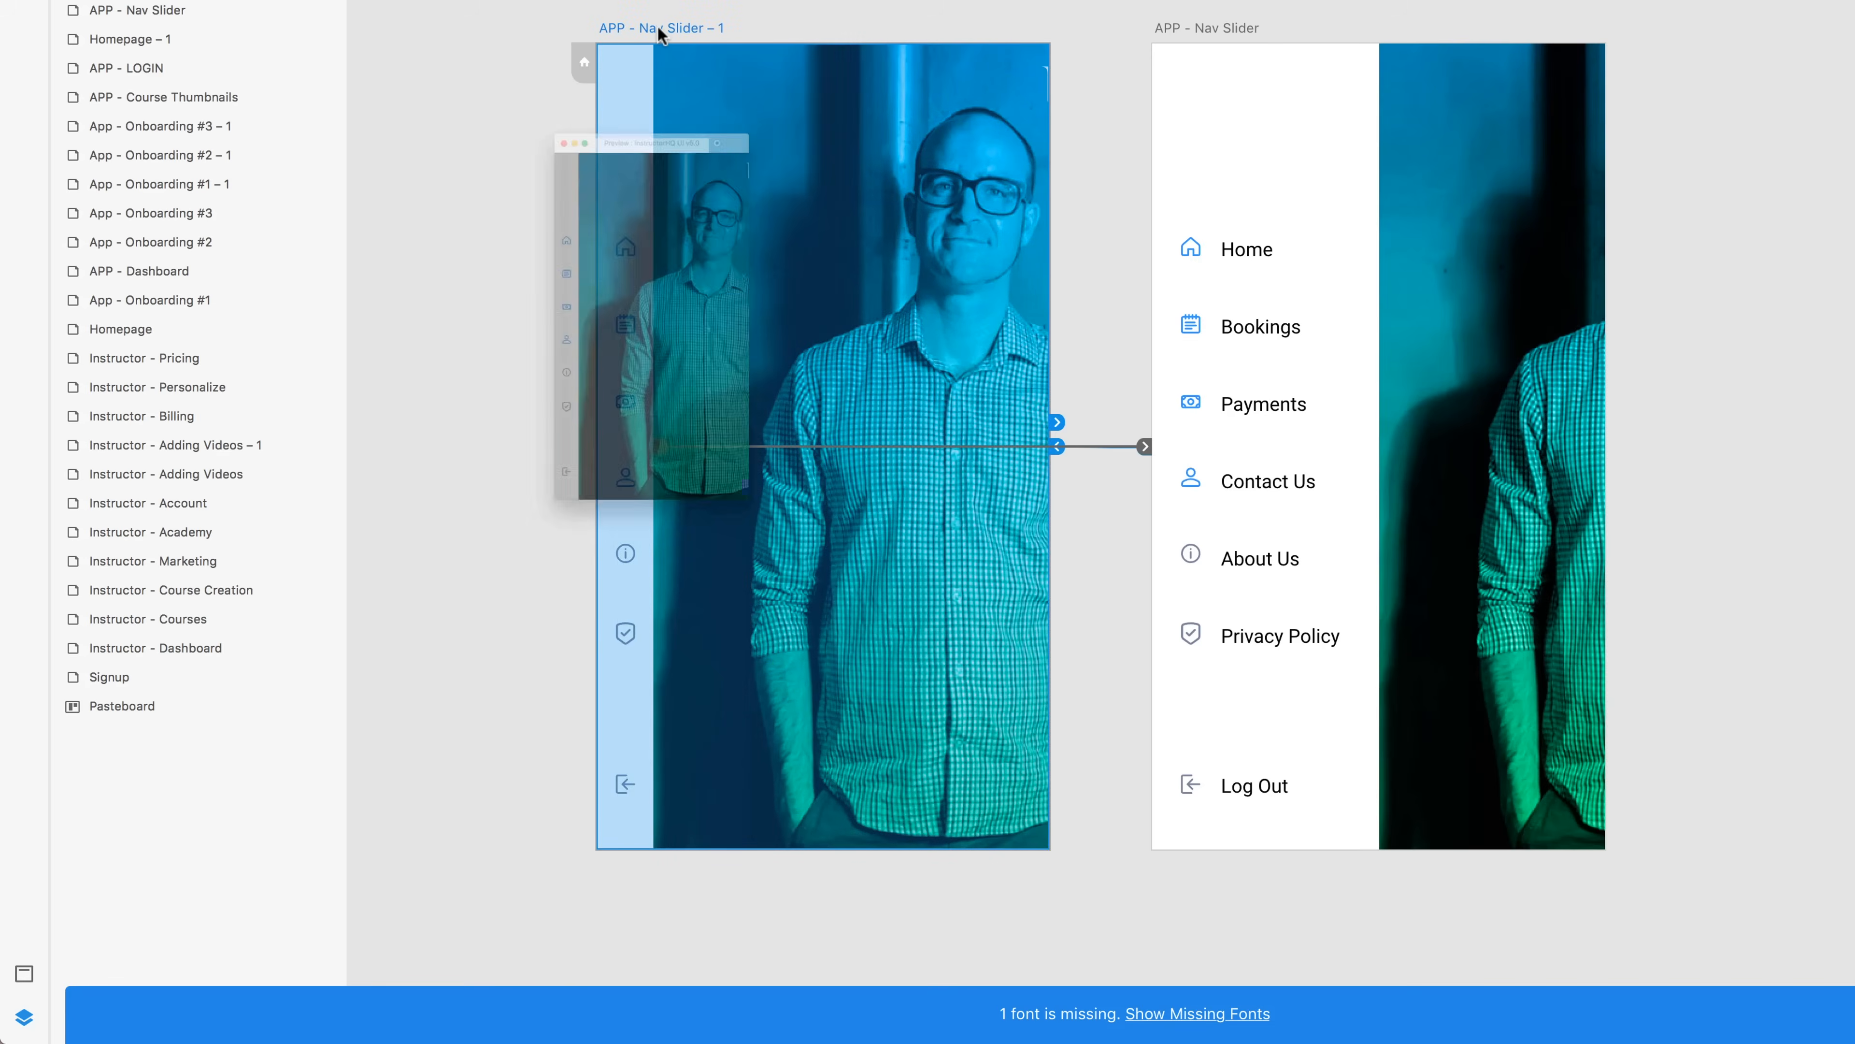
pyautogui.click(447, 95)
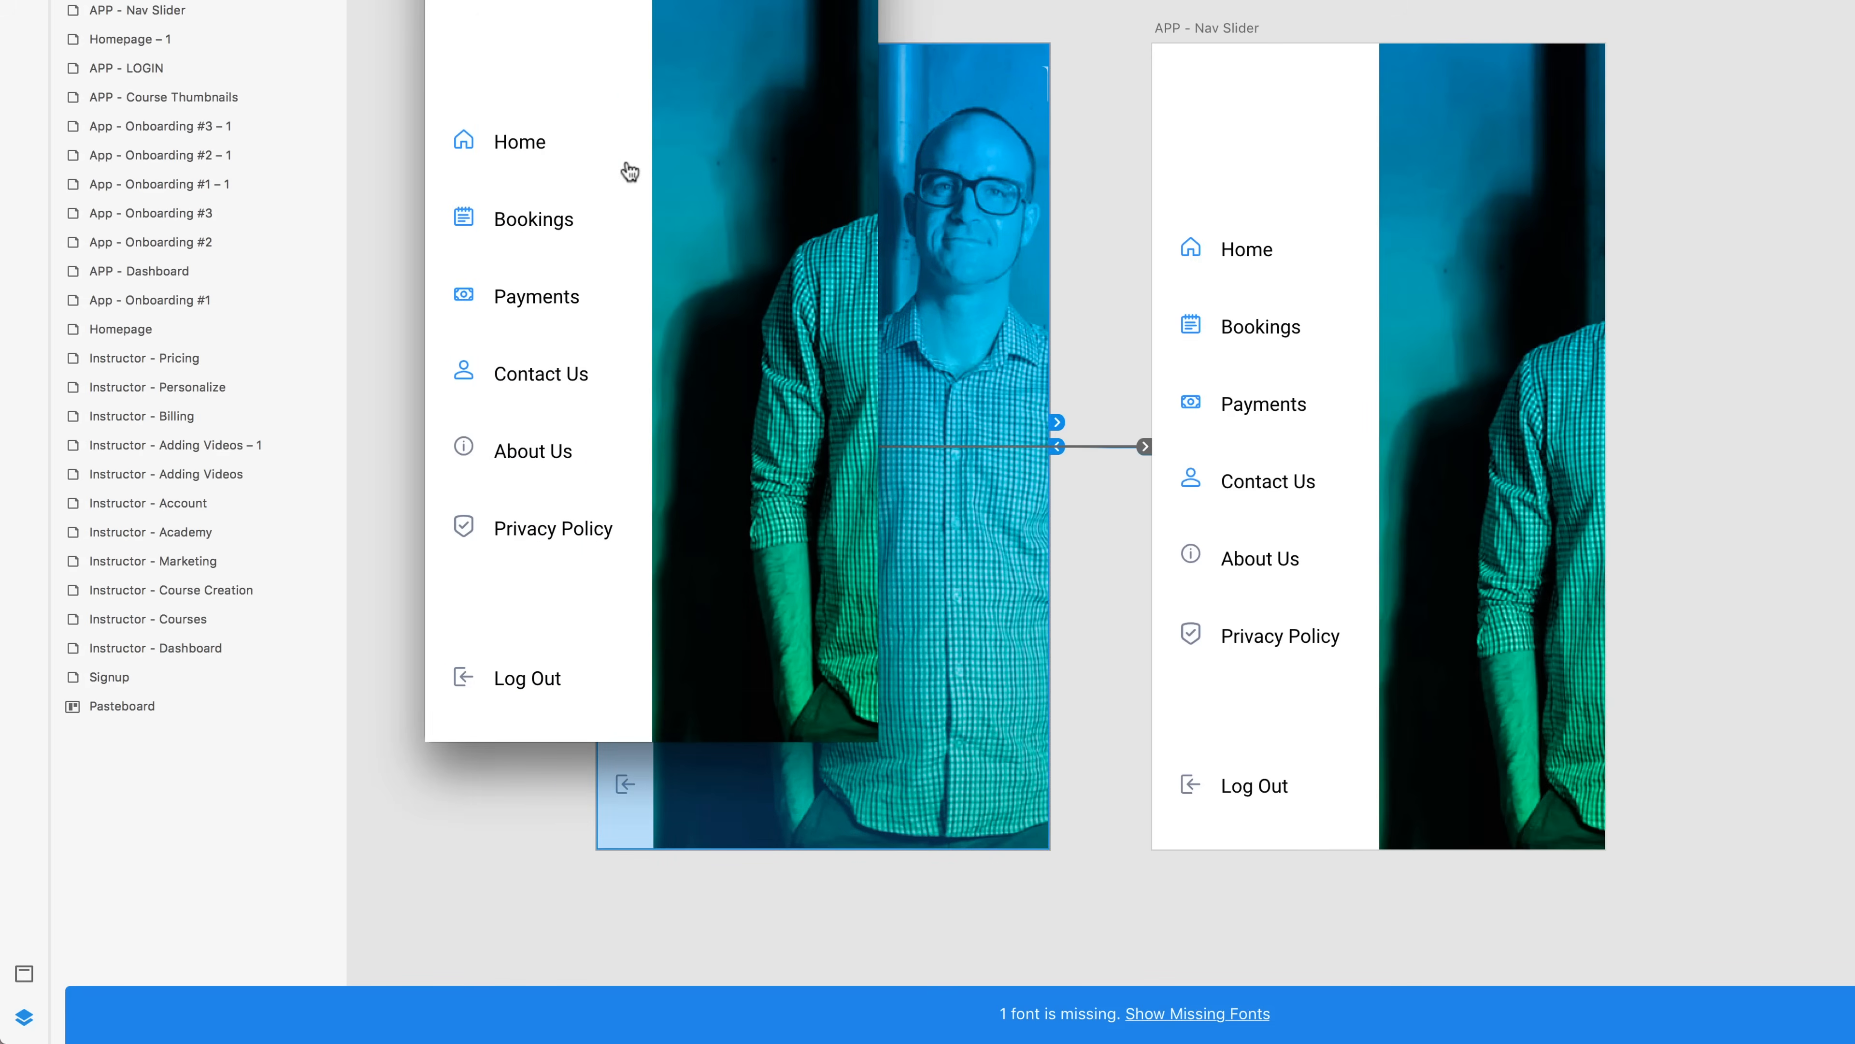
pyautogui.click(623, 162)
pyautogui.click(440, 159)
pyautogui.click(581, 171)
pyautogui.click(551, 176)
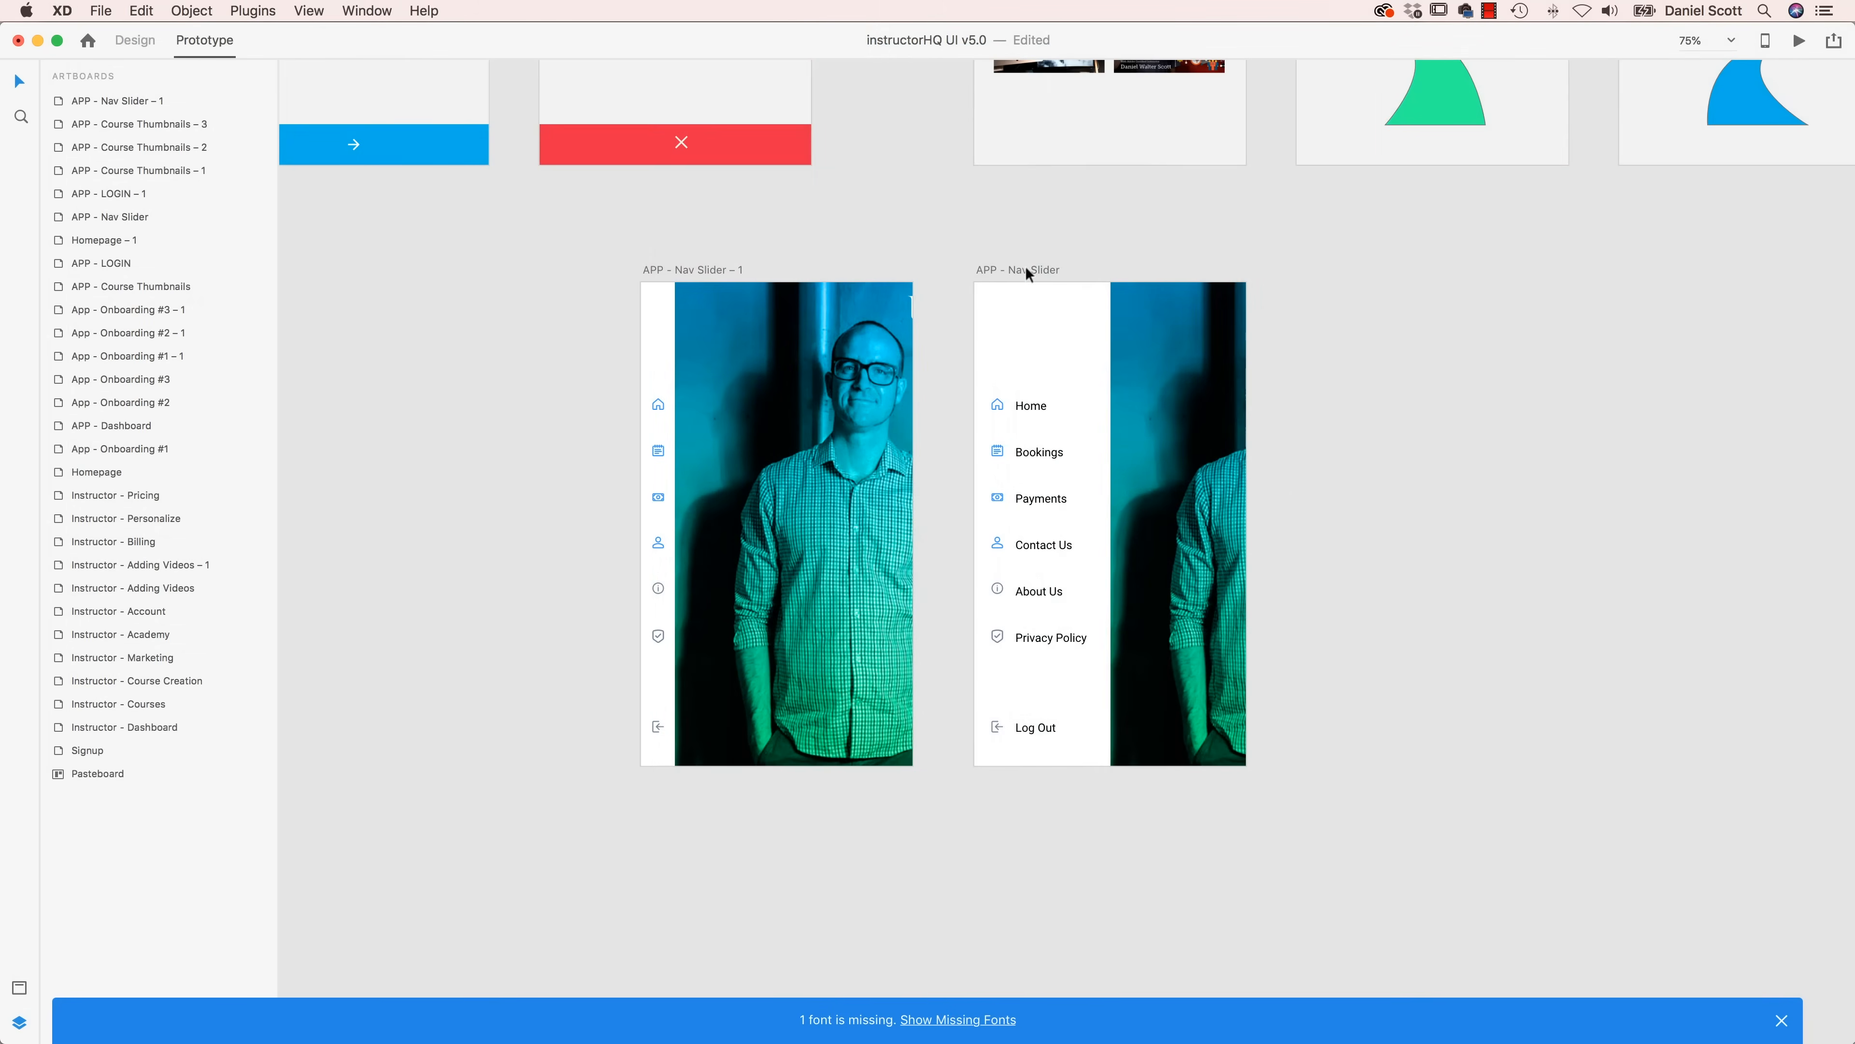
# - Duplicate the APP - Nav Slider artboard and place the copy below APP - Nav Slider – 1
pyautogui.click(1027, 269)
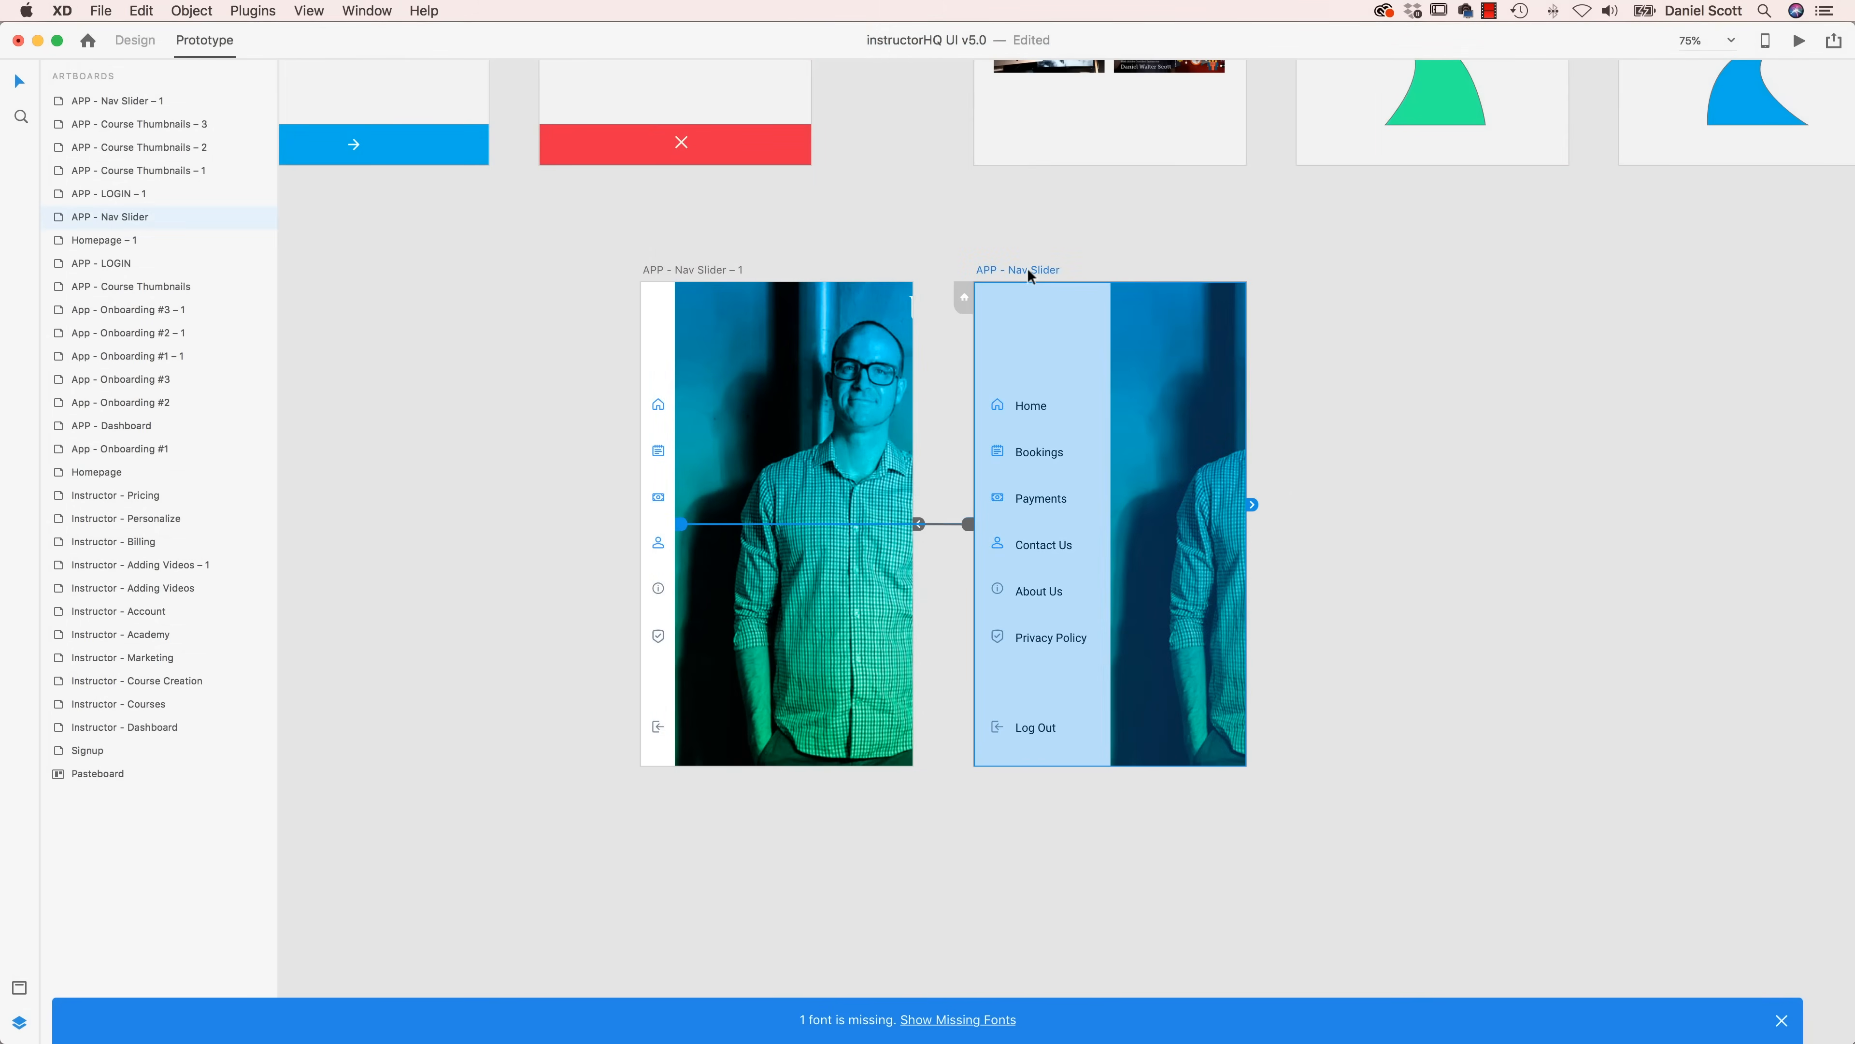
pyautogui.press('super+d')
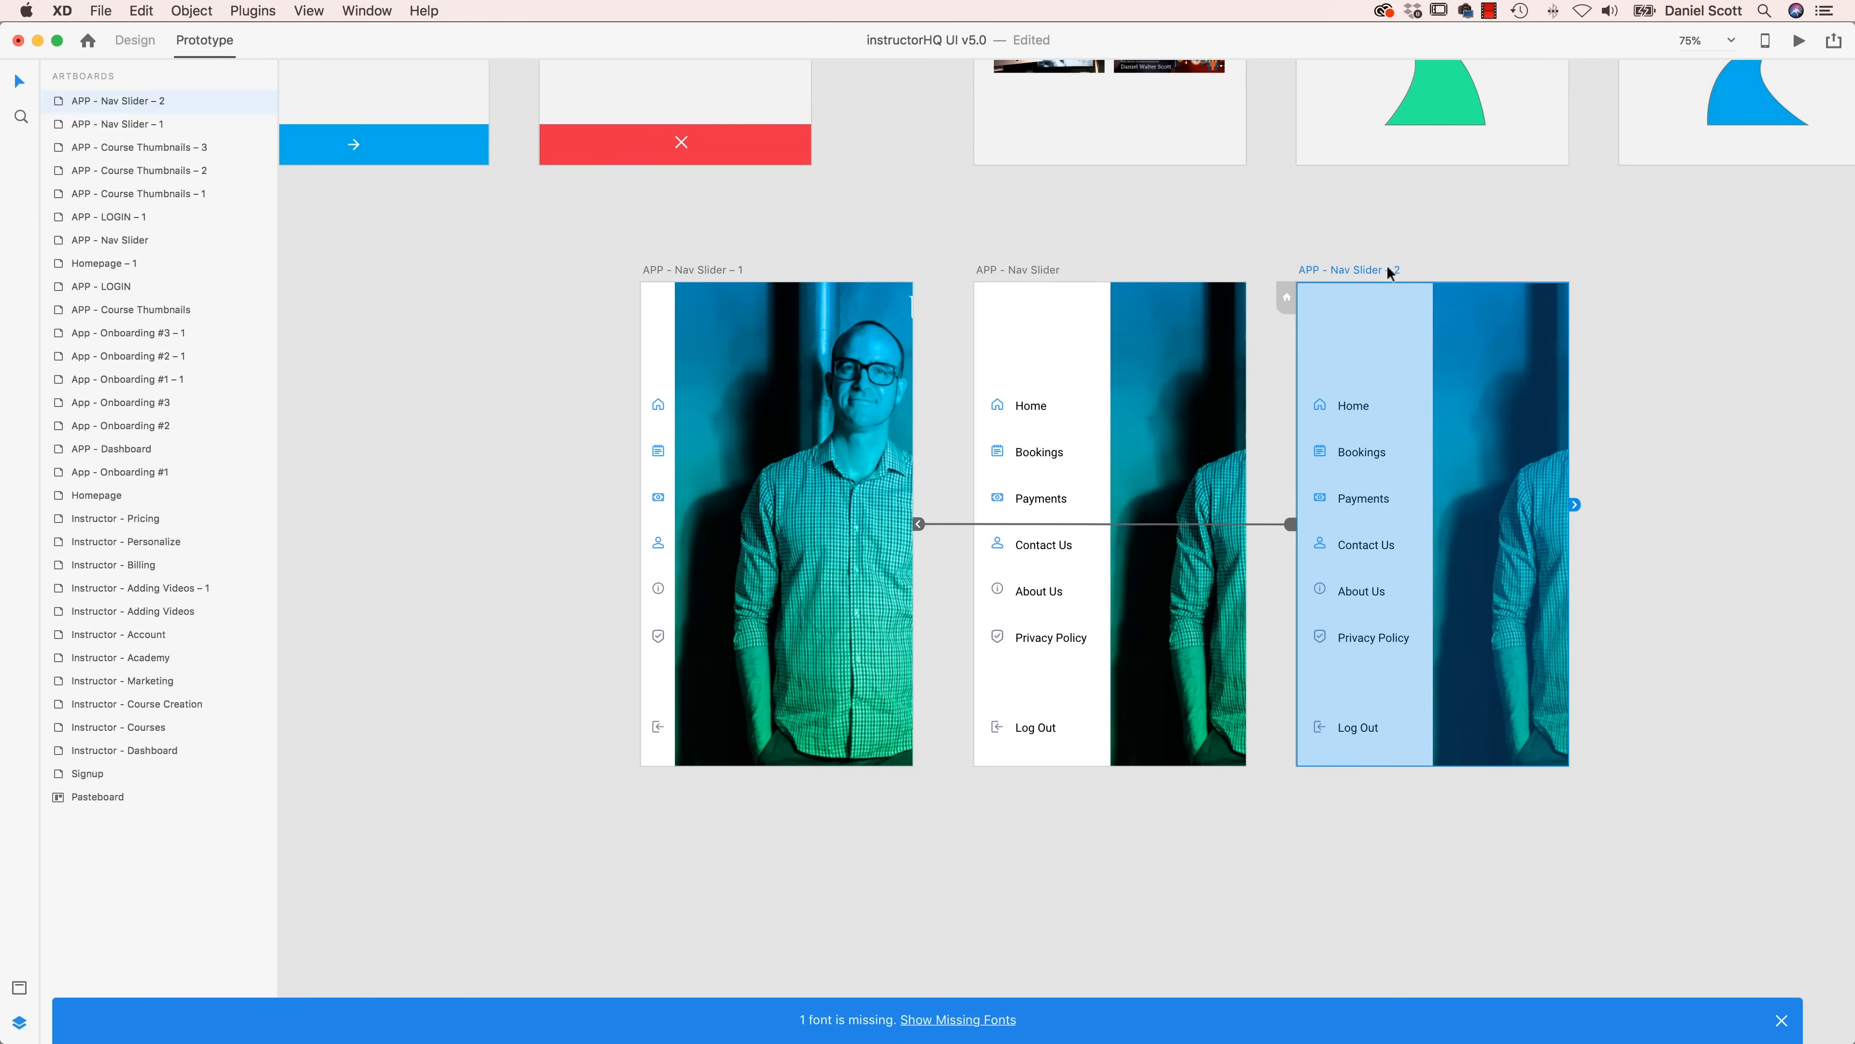
pyautogui.moveTo(1387, 269)
pyautogui.mouseDown()
pyautogui.moveTo(1135, 735)
pyautogui.moveTo(729, 845)
pyautogui.mouseUp()
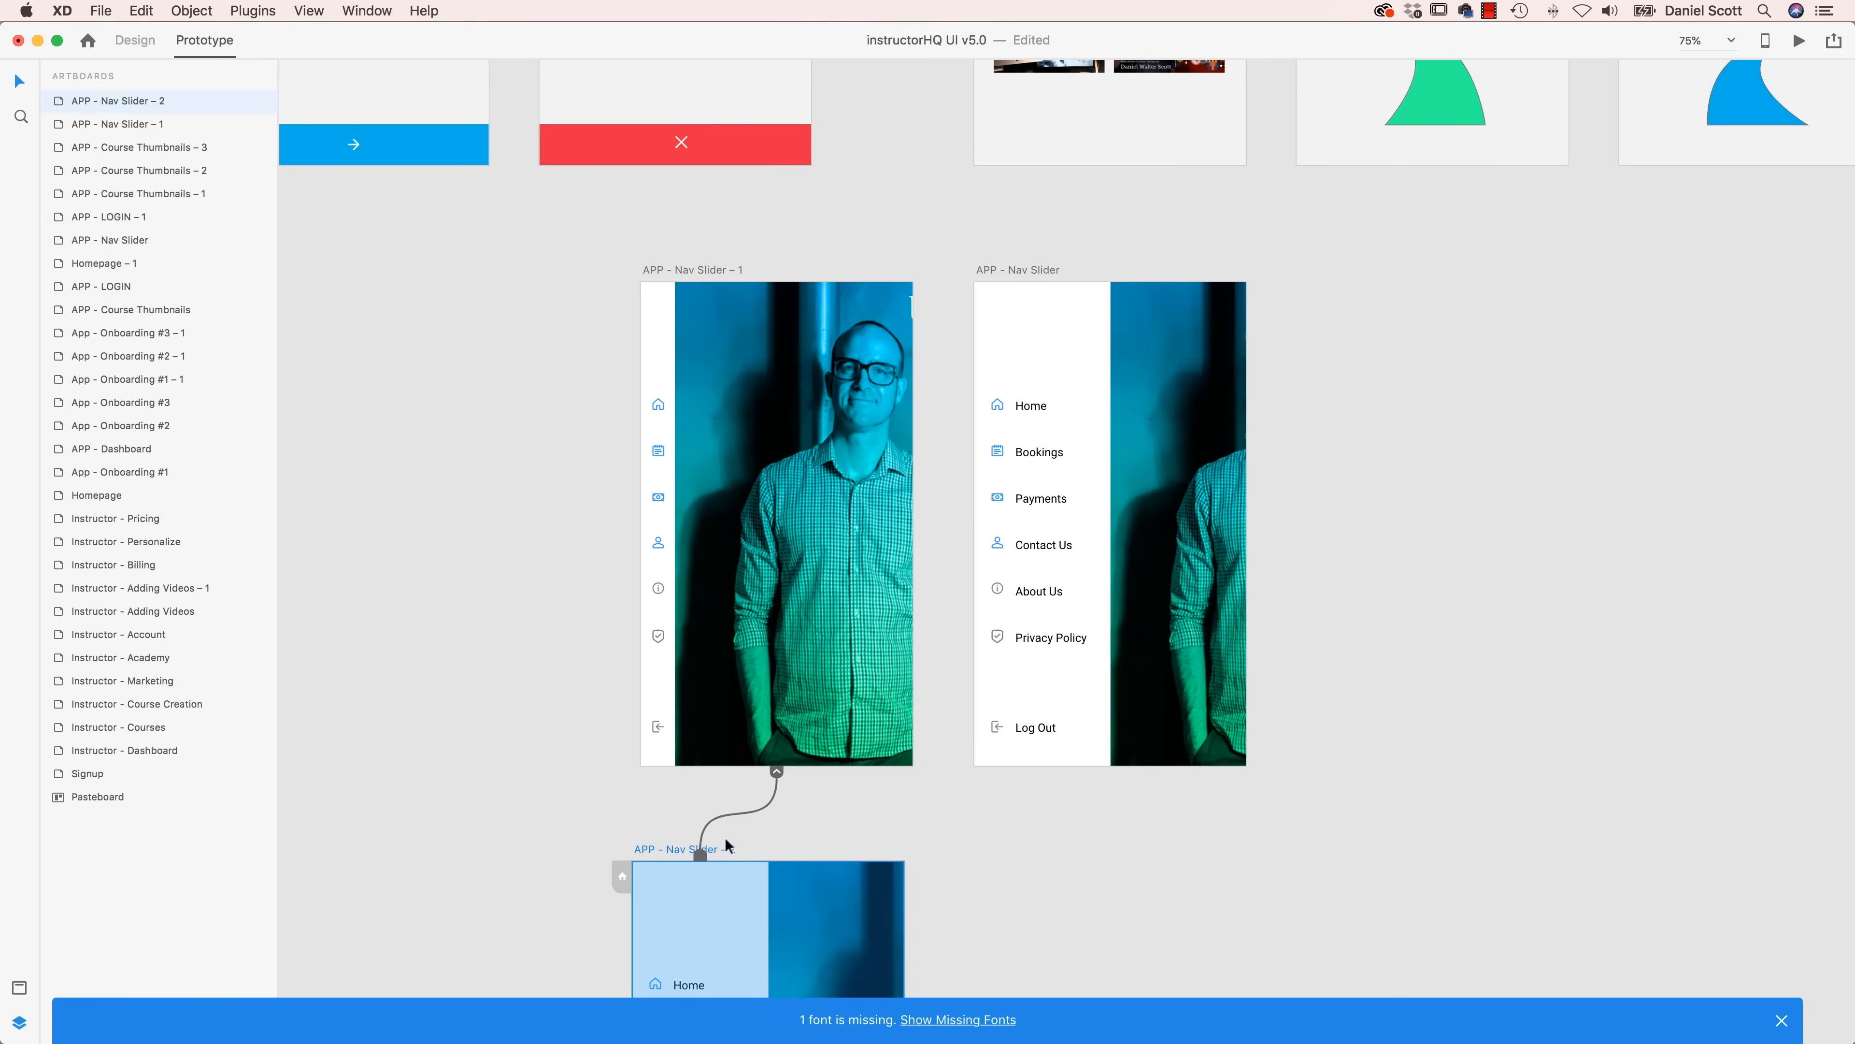
# - Delete all the contents of the APP - Nav Slider – 2 artboard
pyautogui.scroll(-6, 635, 658)
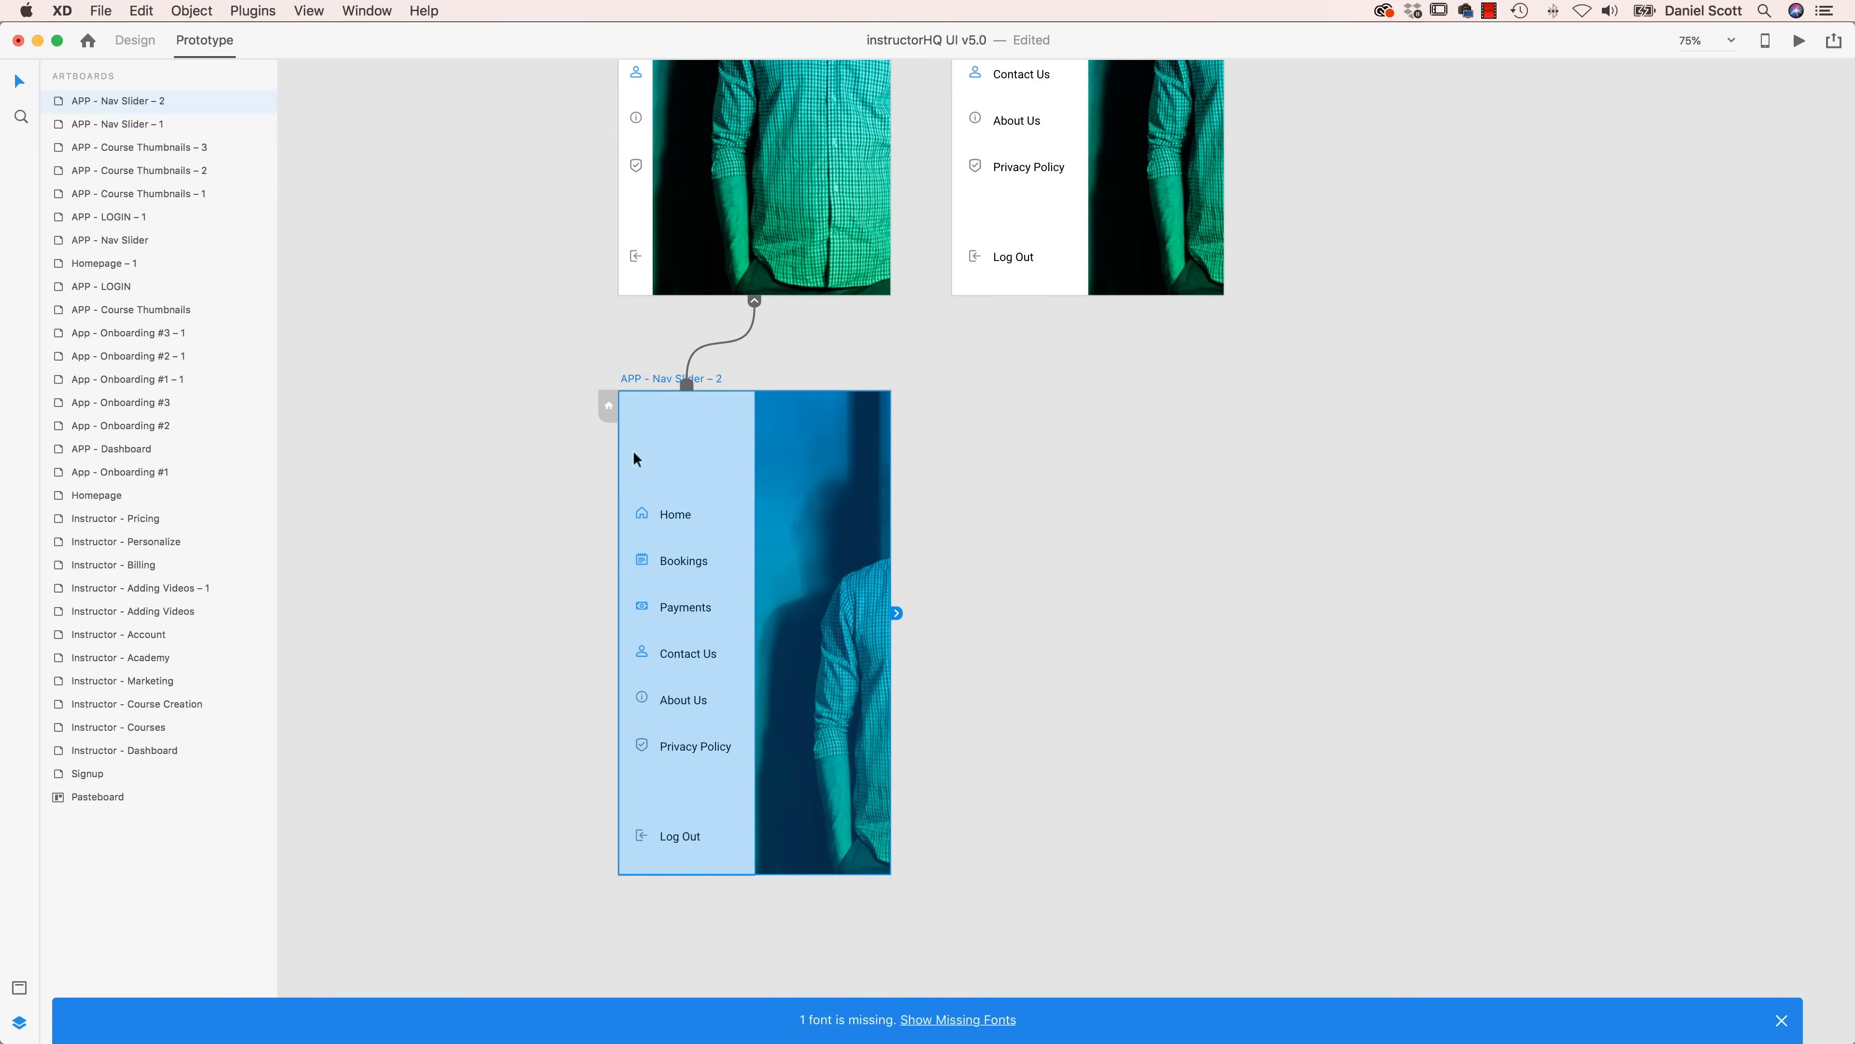
pyautogui.click(586, 510)
pyautogui.moveTo(586, 509); pyautogui.dragTo(940, 859)
pyautogui.press('BackSpace')
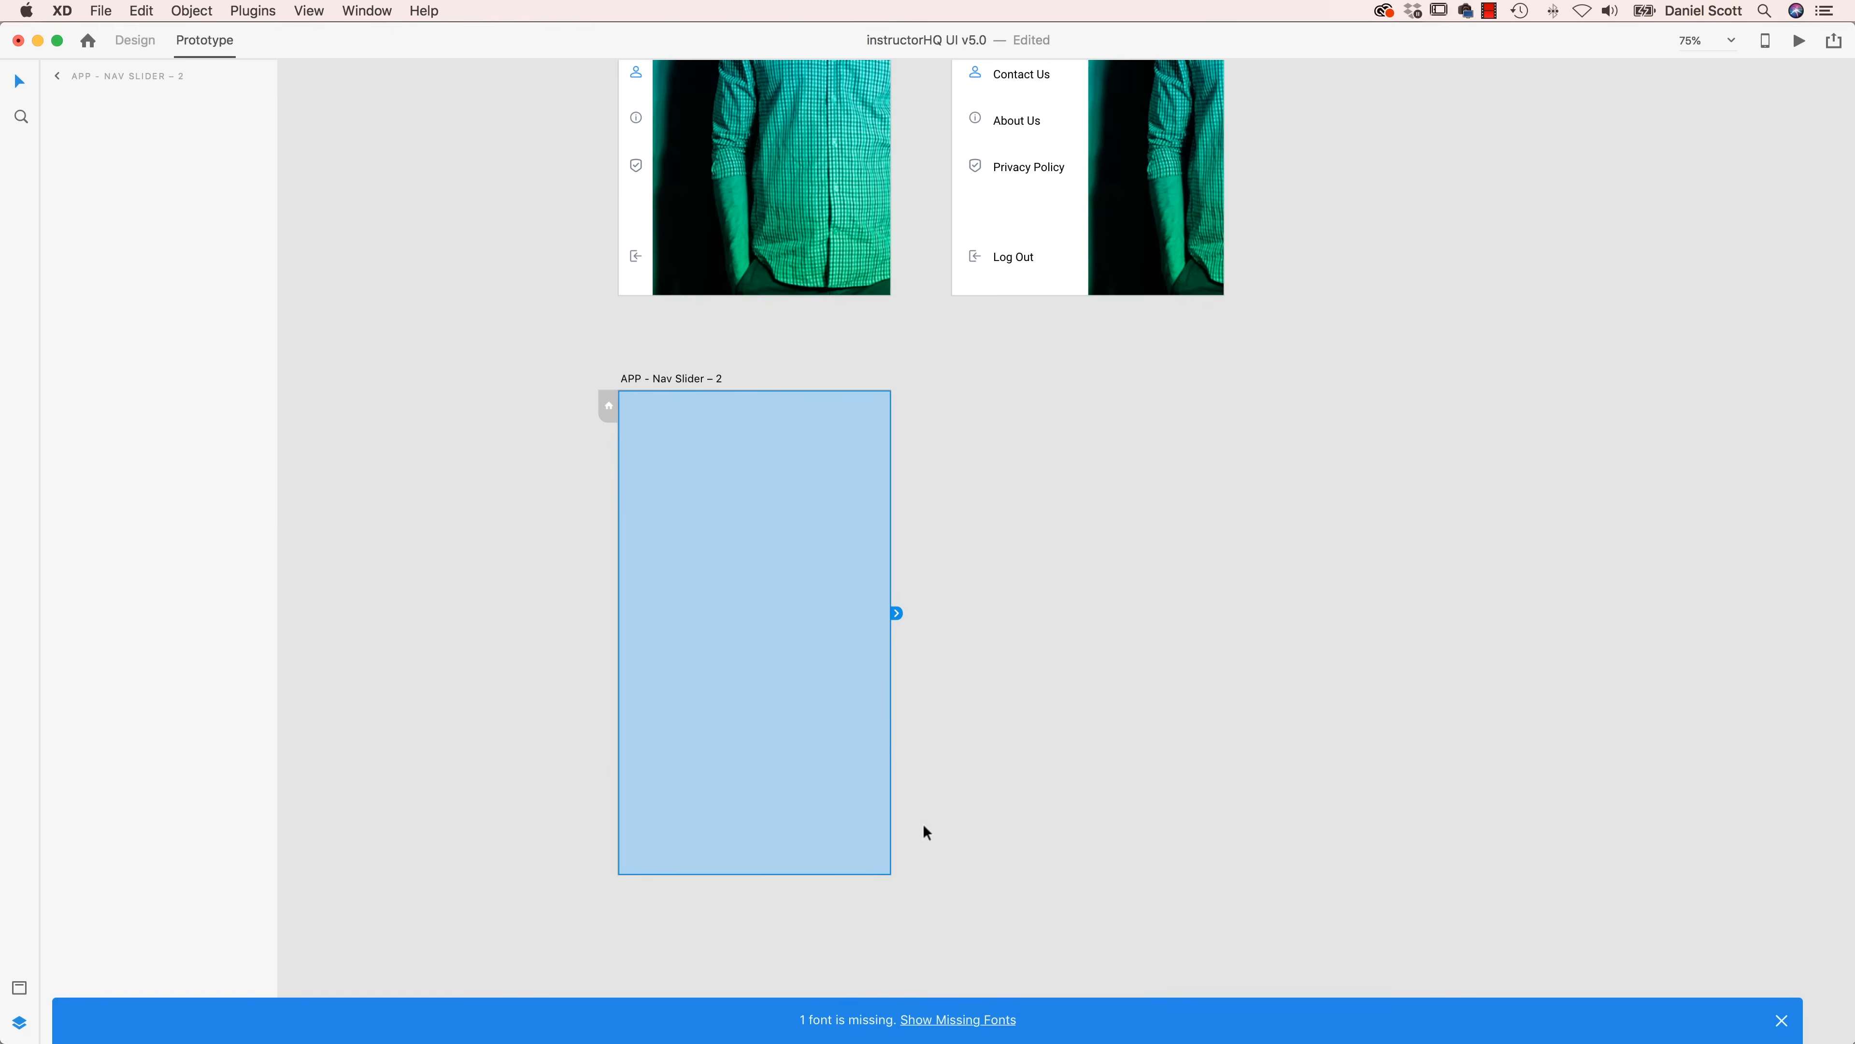
# - In design mode, draw a square about 201 × 201 in the upper half of APP - Nav Slider – 2
pyautogui.click(135, 41)
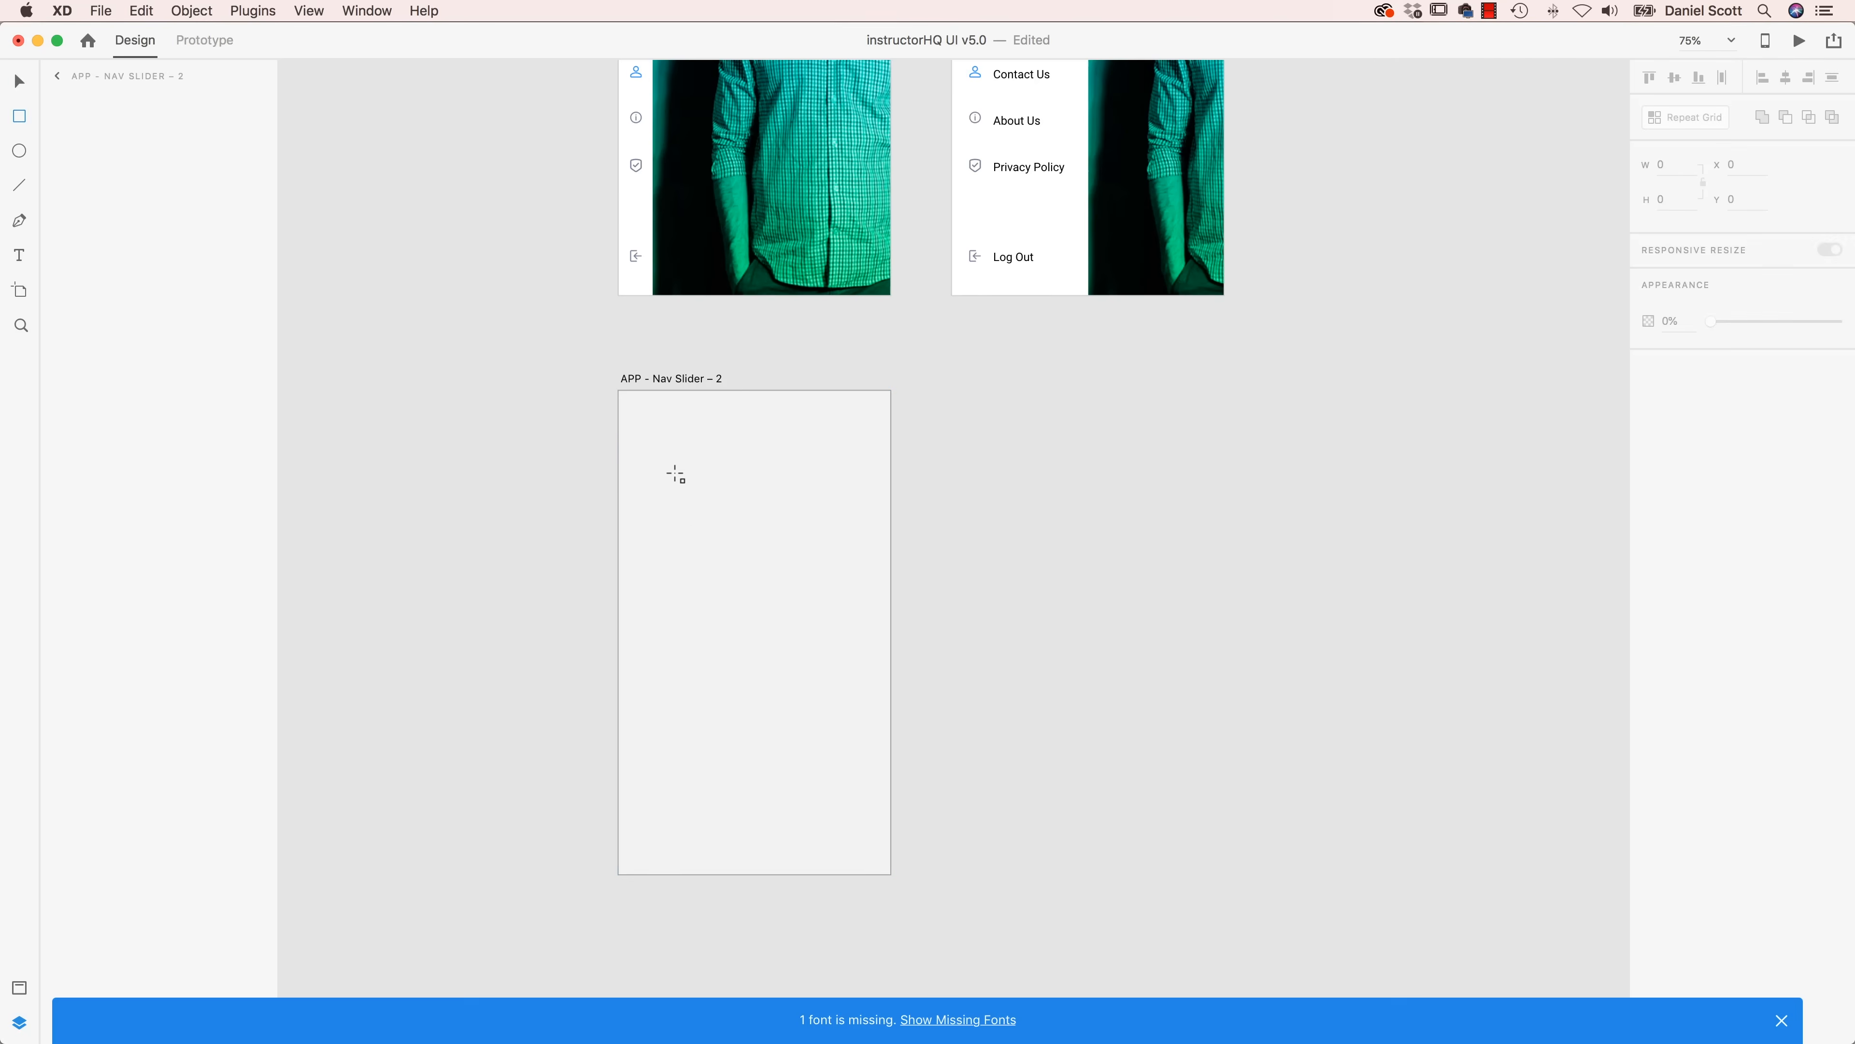
pyautogui.moveTo(679, 461)
pyautogui.mouseDown()
pyautogui.moveTo(853, 638)
pyautogui.moveTo(825, 606)
pyautogui.mouseUp()
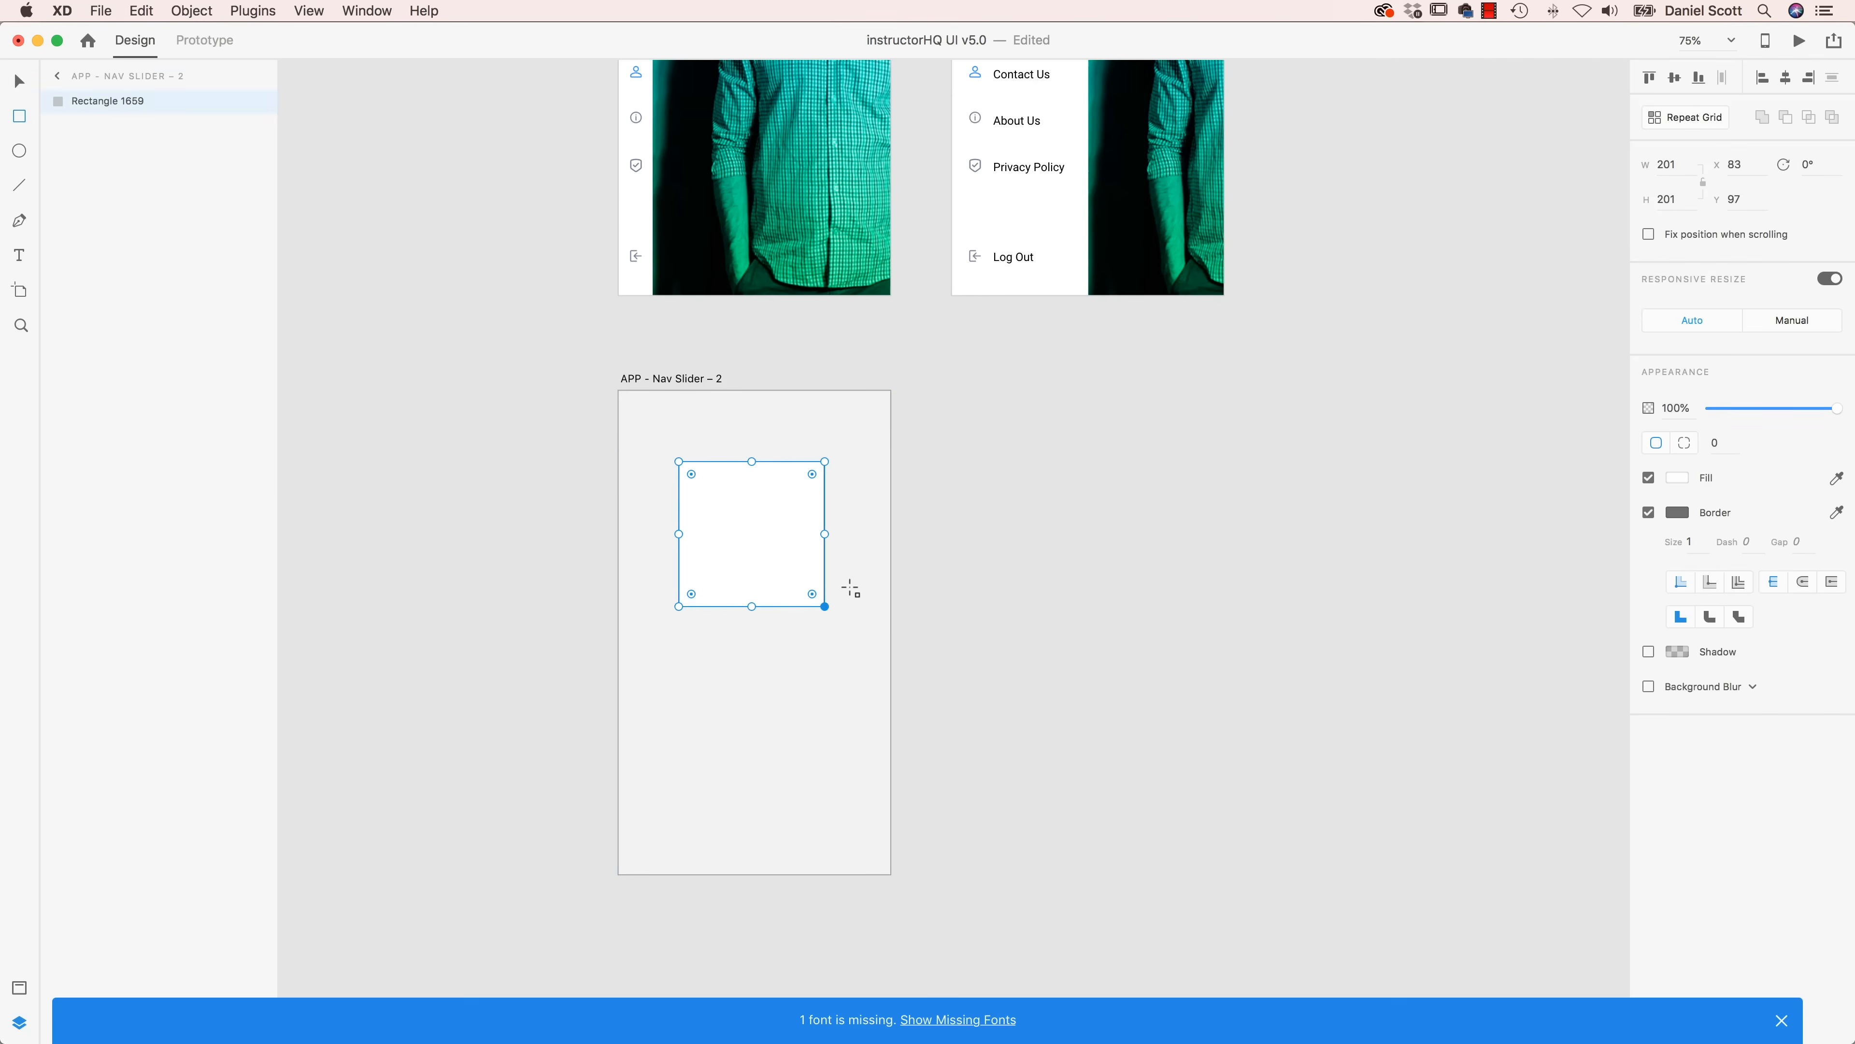
# - Below the square on APP - Nav Slider – 2, draw a horizontal line about 194 long and a 40 × 40 circle near its left end
pyautogui.click(702, 378)
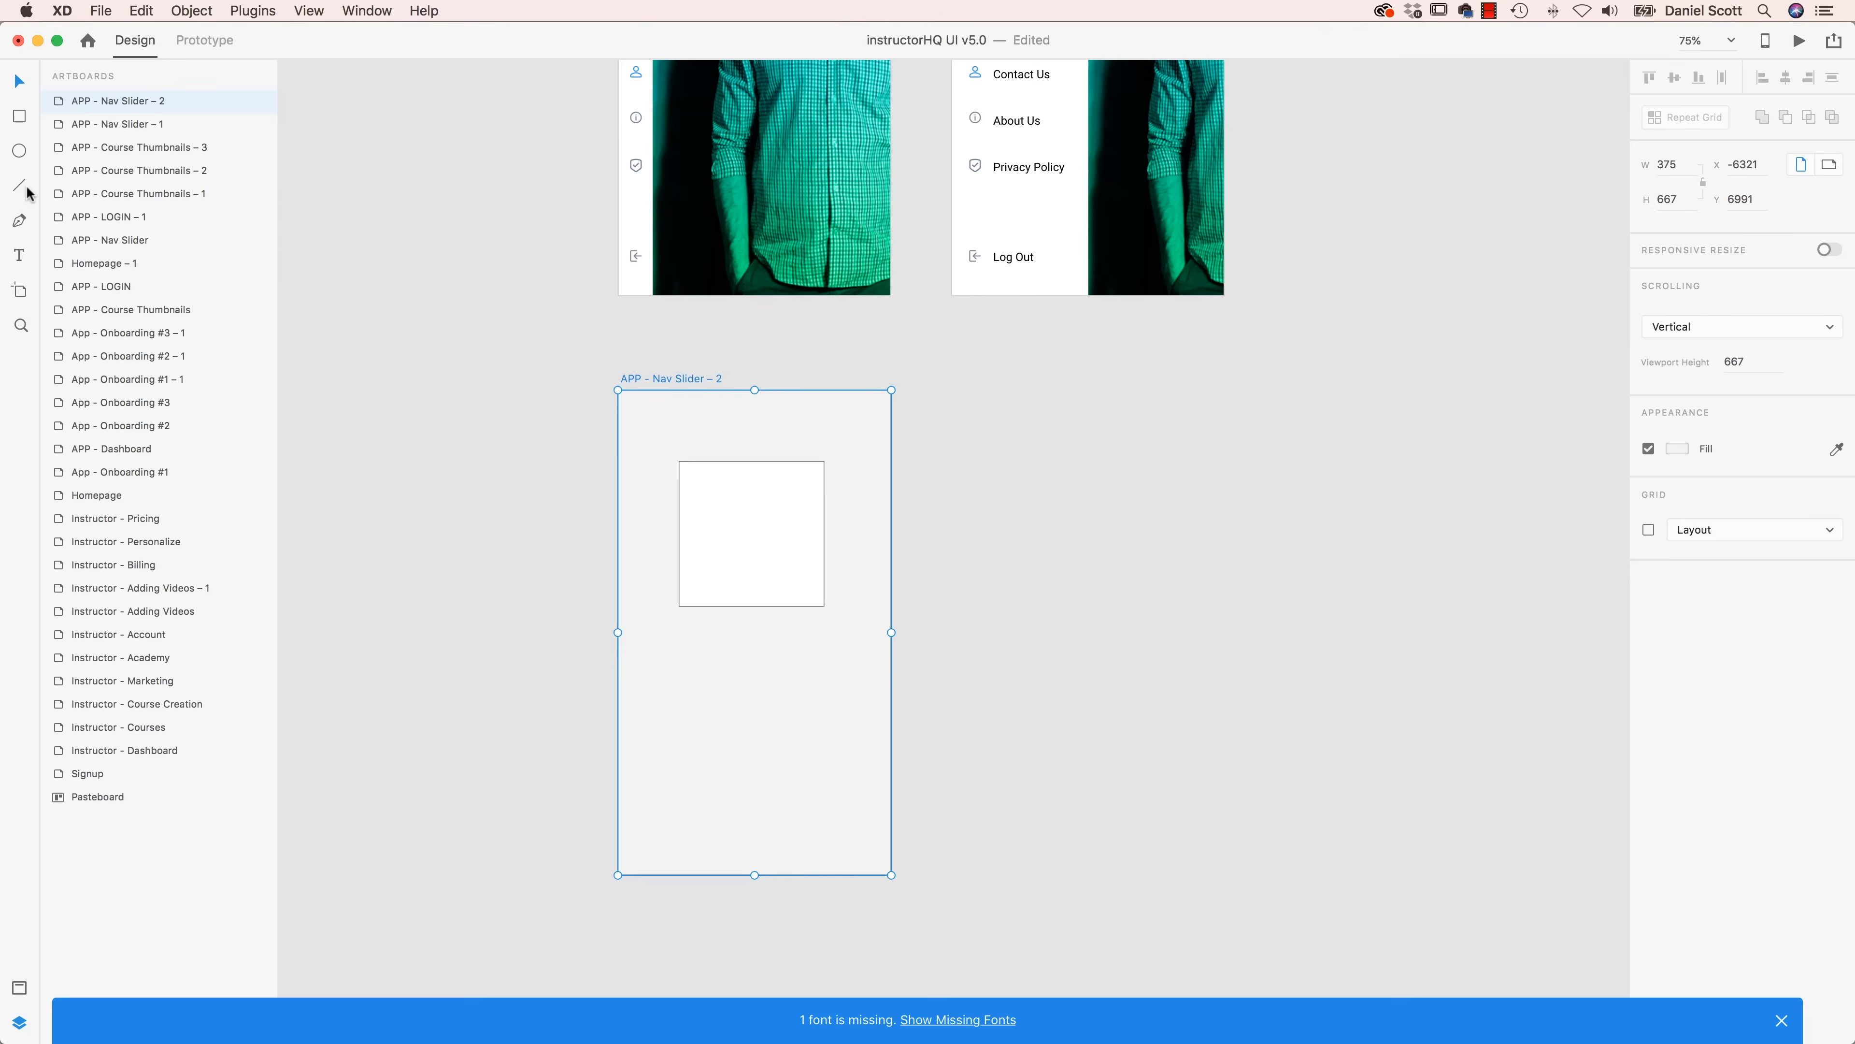
pyautogui.moveTo(685, 686); pyautogui.dragTo(825, 685)
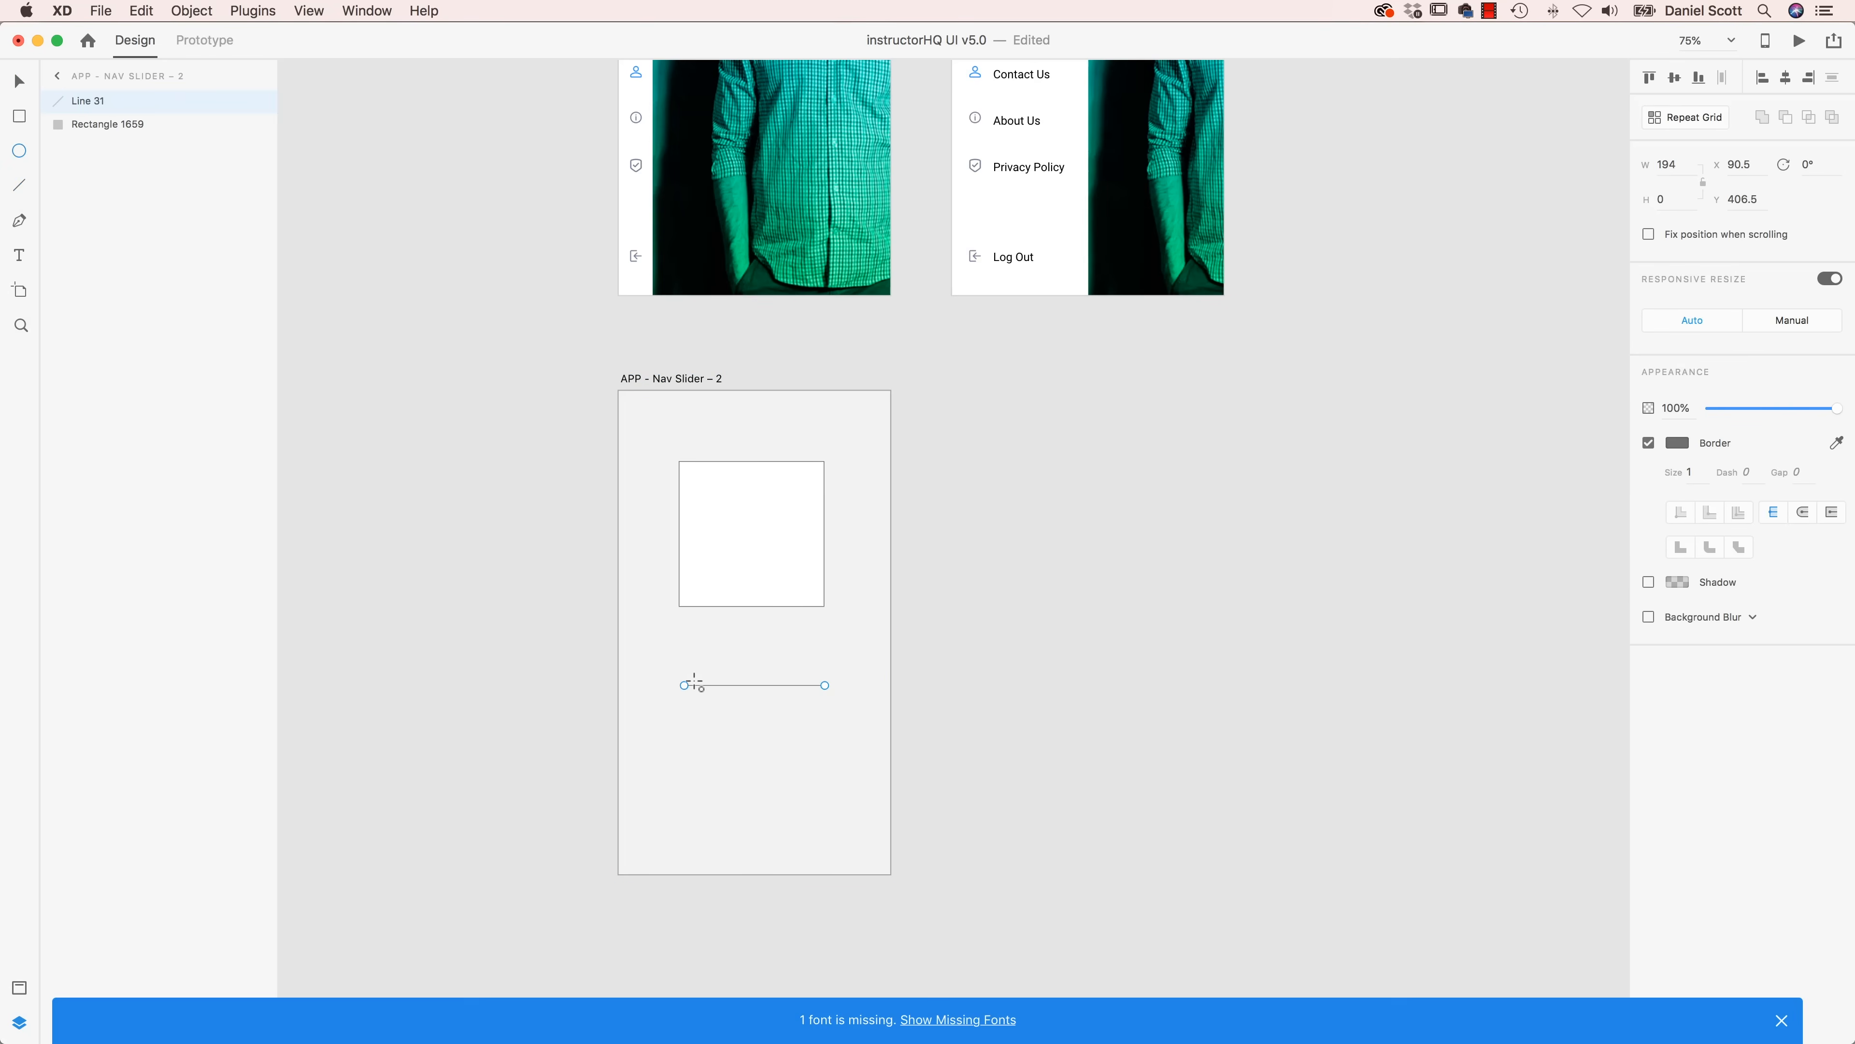
pyautogui.moveTo(695, 671); pyautogui.dragTo(724, 700)
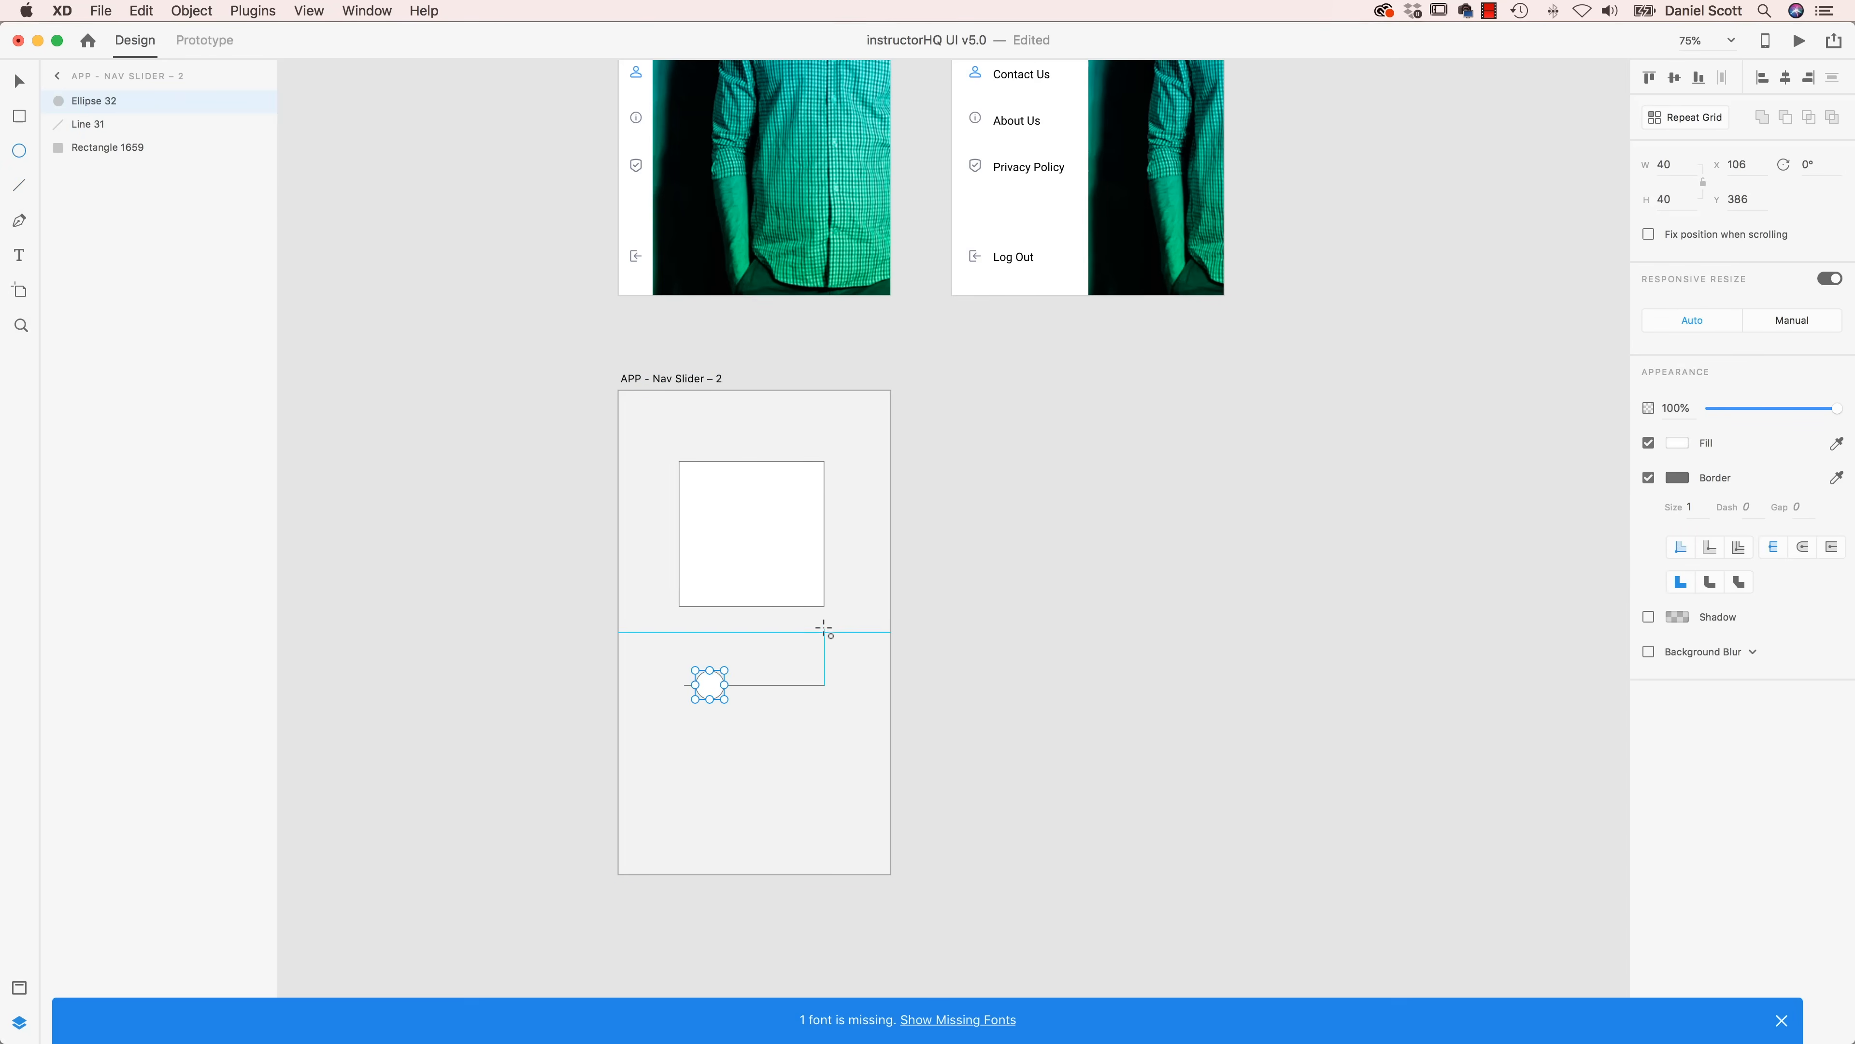
# - Duplicate the APP - Nav Slider – 2 artboard and shrink the copy's square about its centre to about 75 × 75
pyautogui.press('v')
pyautogui.click(683, 382)
pyautogui.press('super+d')
pyautogui.click(1145, 579)
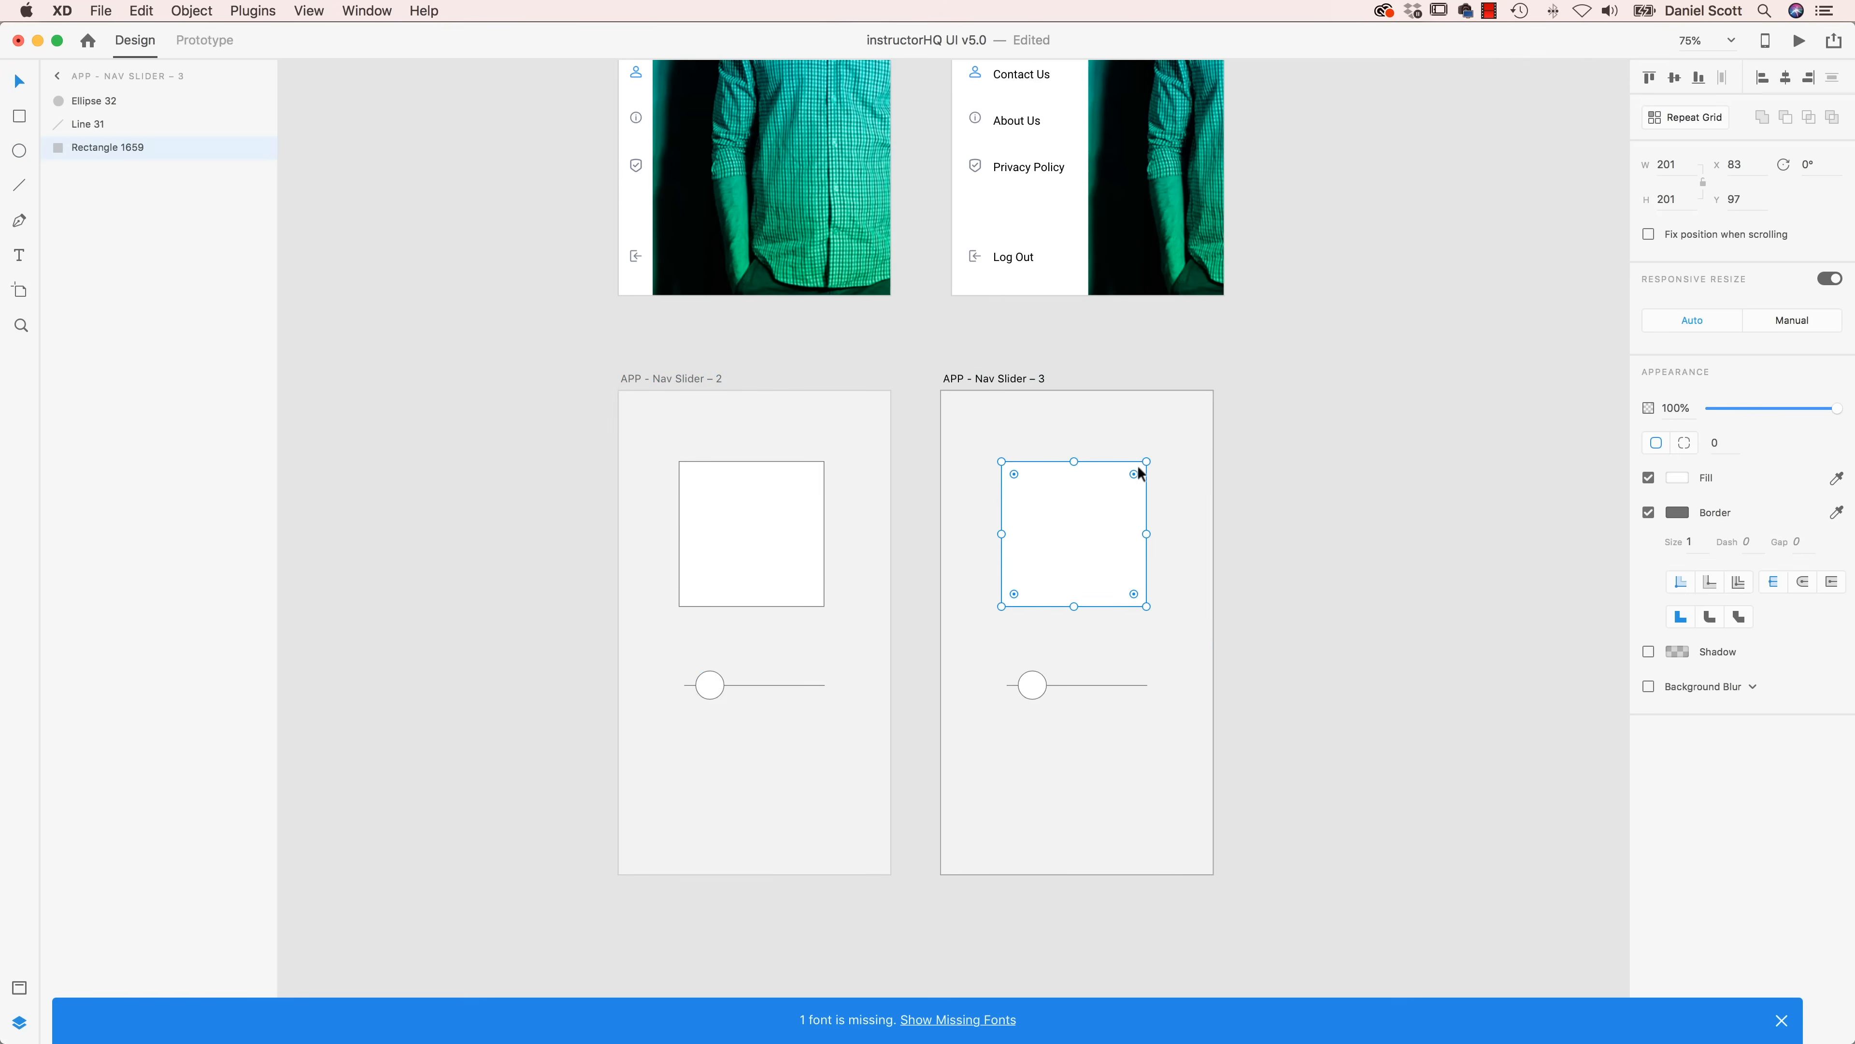
pyautogui.moveTo(1145, 462); pyautogui.dragTo(1101, 506)
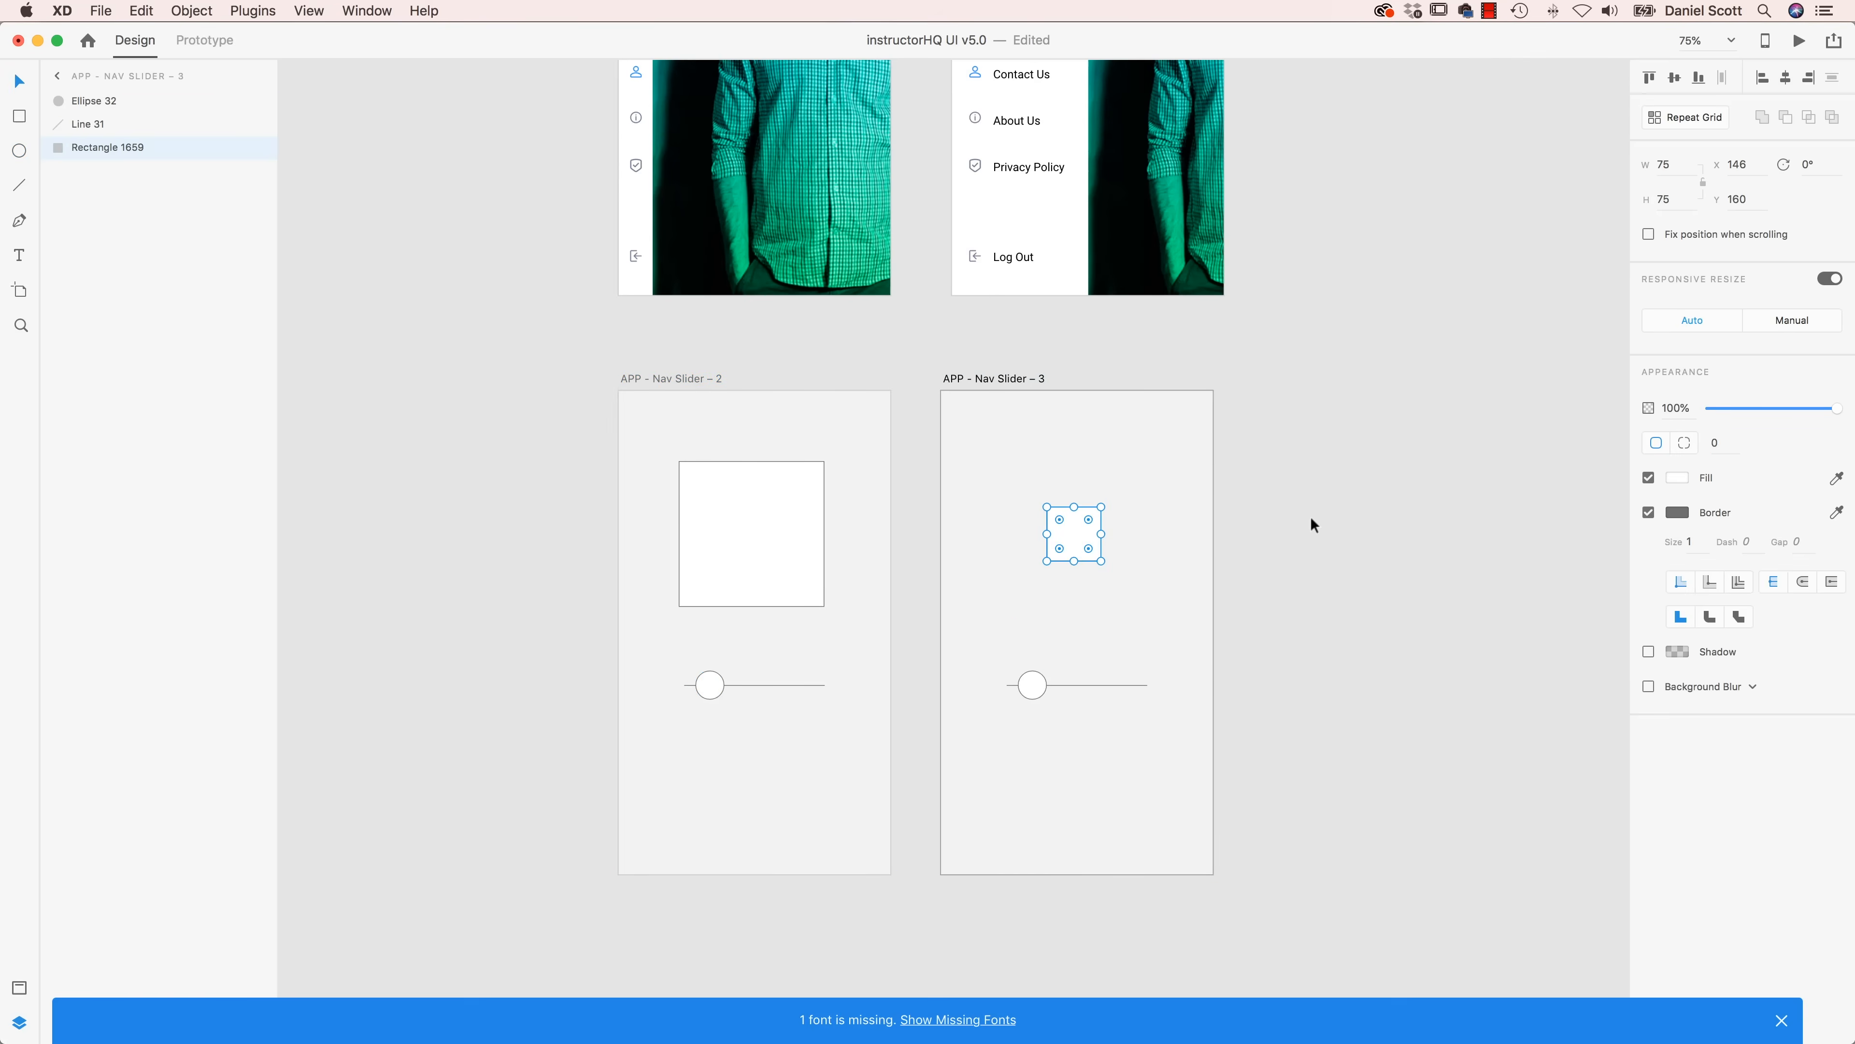
pyautogui.click(1287, 502)
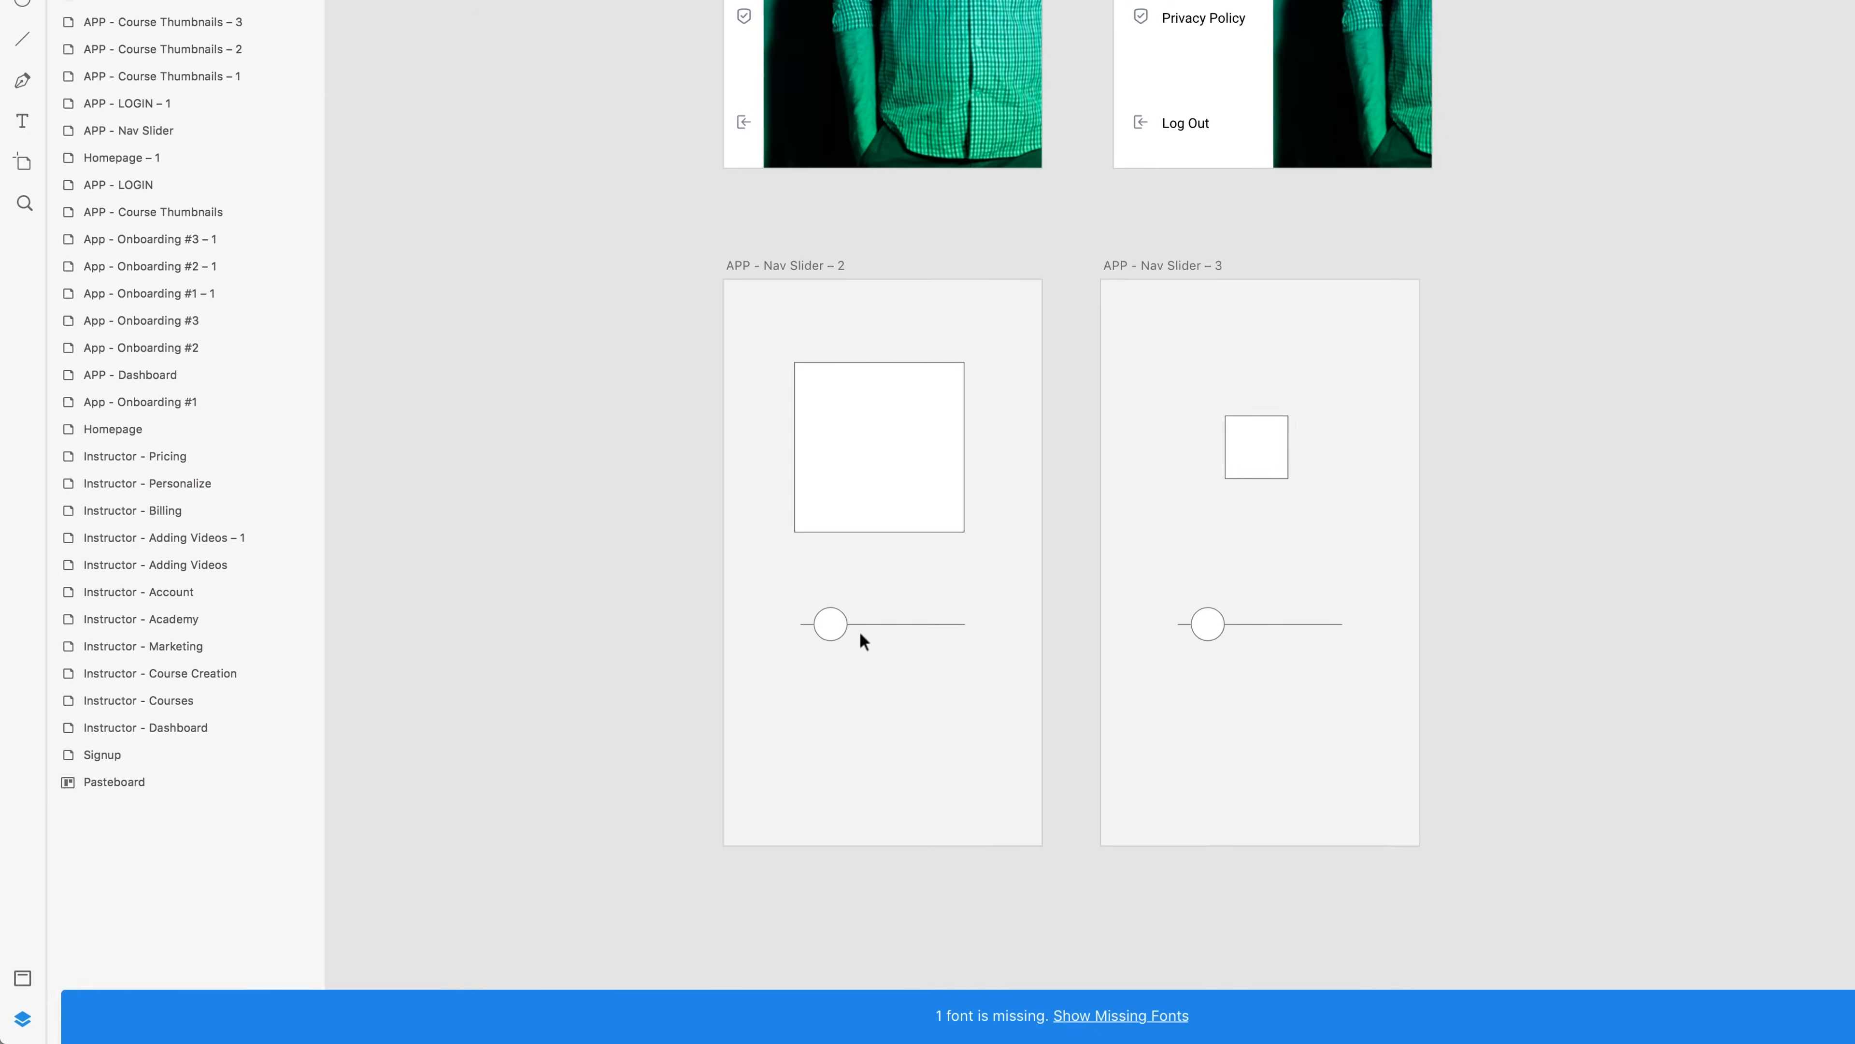
# - In prototype mode, link the circle on APP - Nav Slider – 2 to APP - Nav Slider – 3 with a Drag trigger and Auto-Animate
pyautogui.click(888, 605)
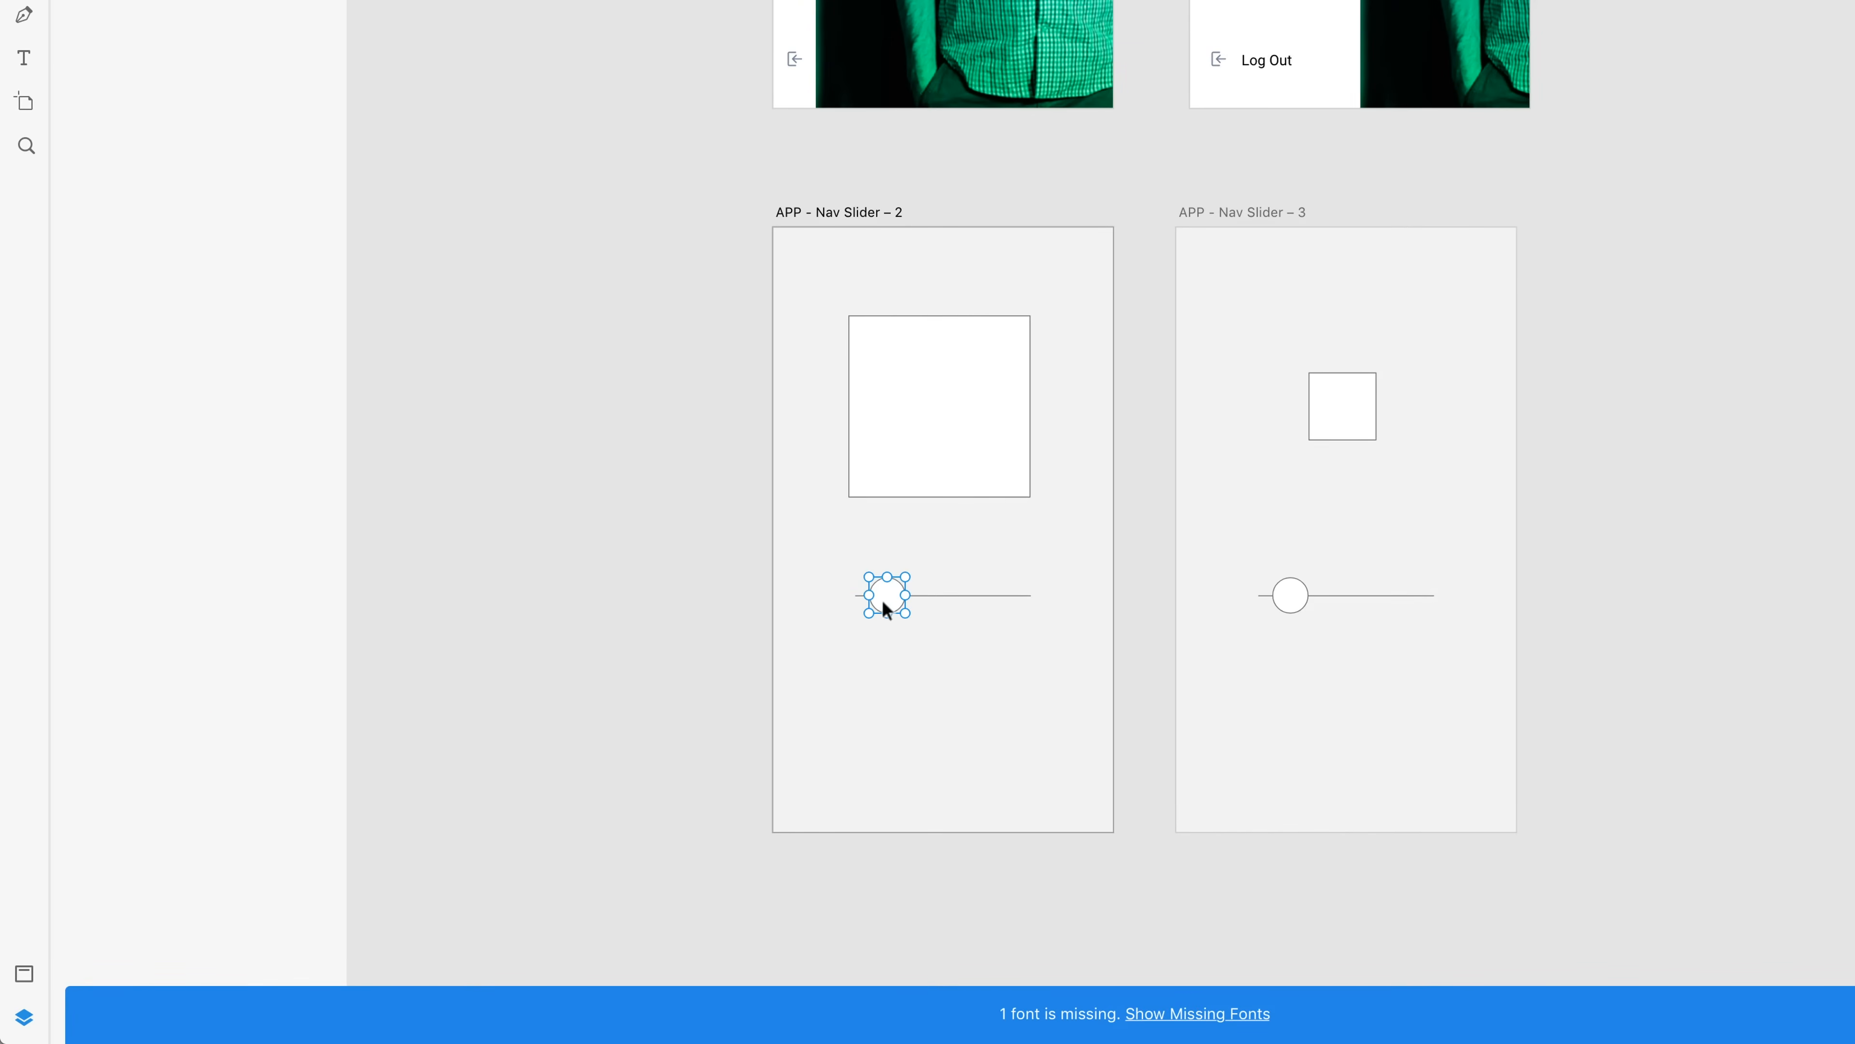
pyautogui.hotkey('ctrl', 'Tab')
pyautogui.moveTo(914, 594); pyautogui.dragTo(1184, 539)
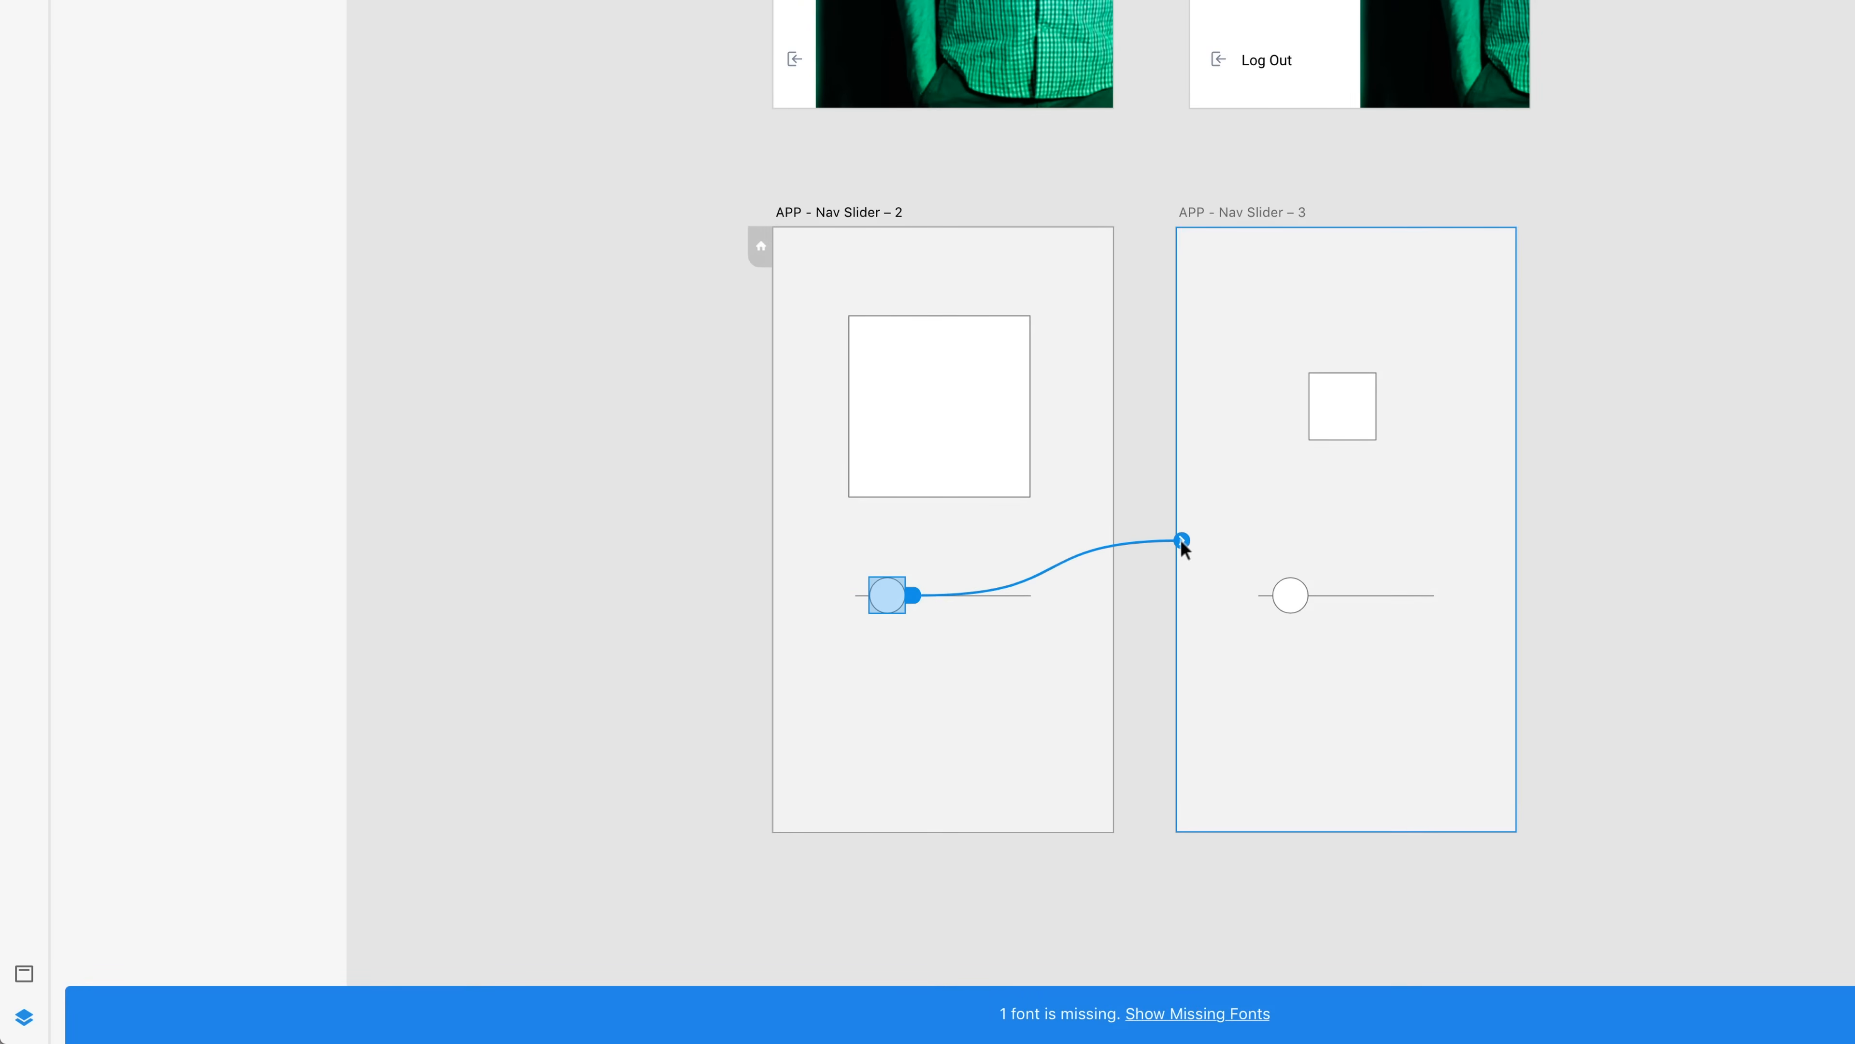
pyautogui.click(1140, 206)
pyautogui.click(1131, 227)
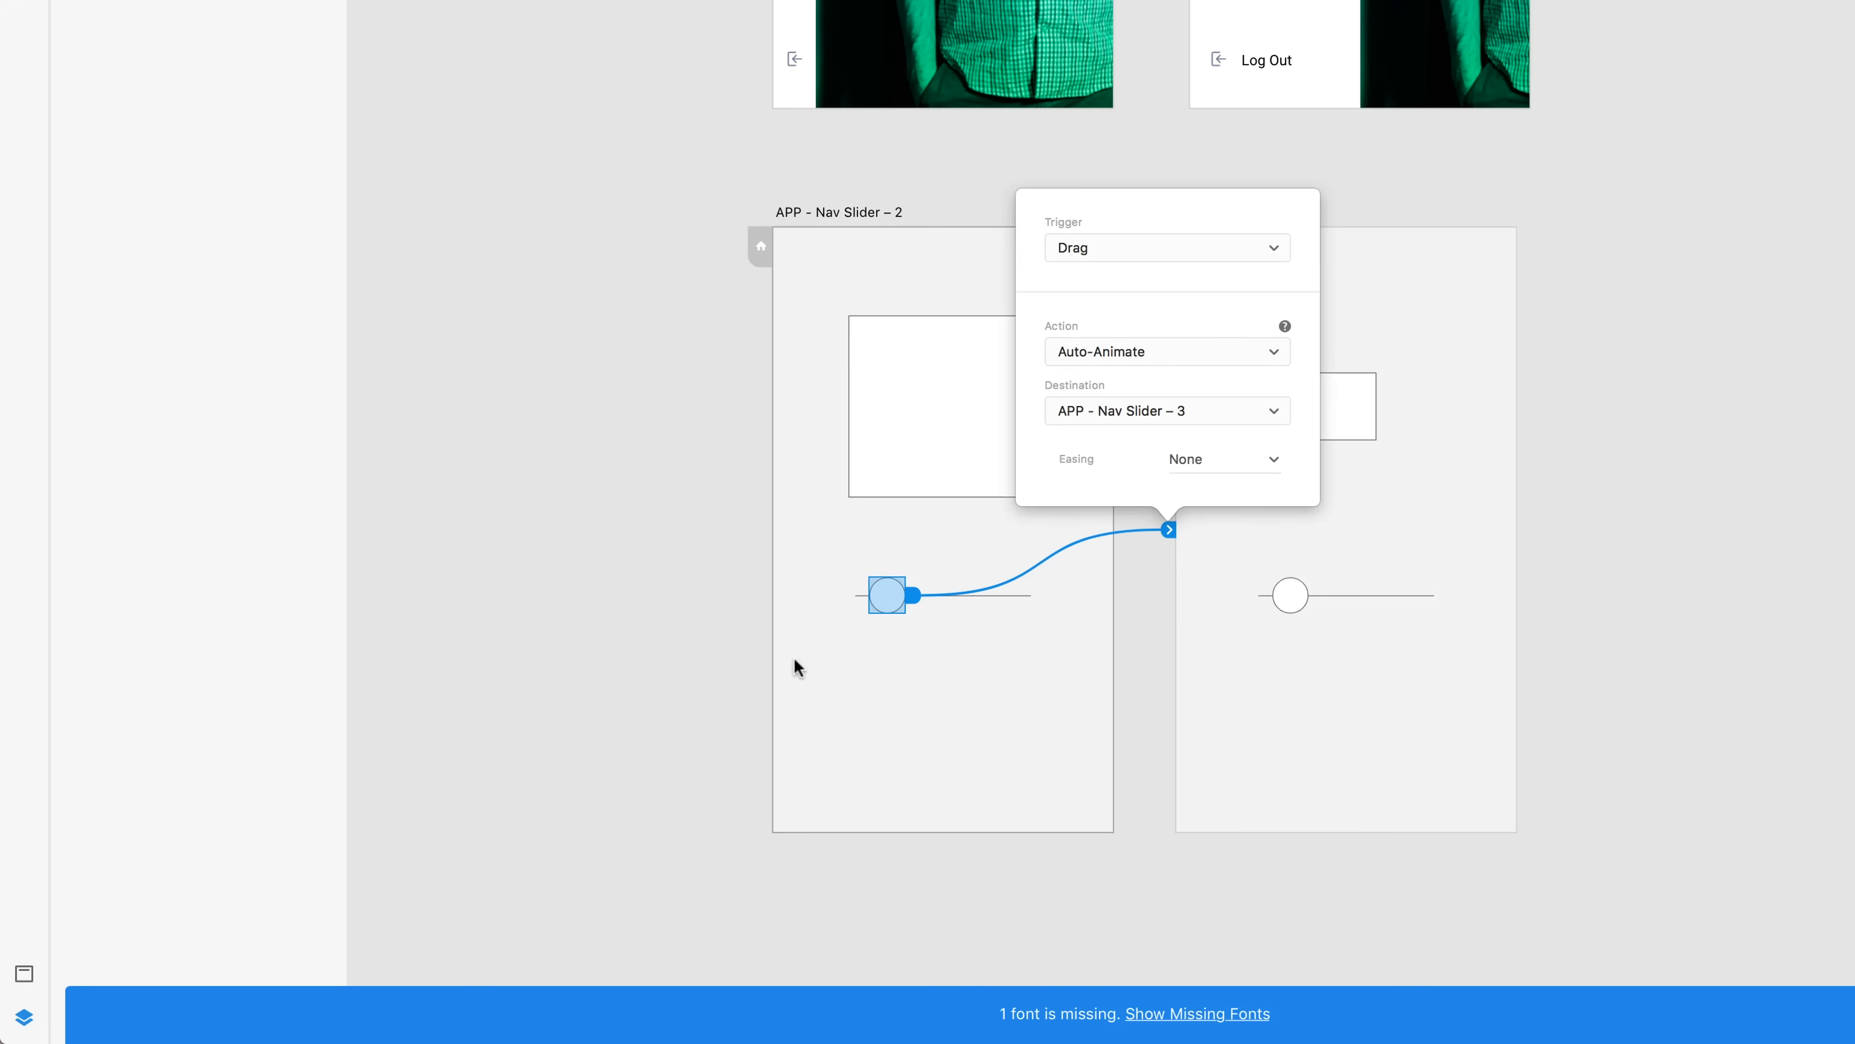
pyautogui.click(1346, 563)
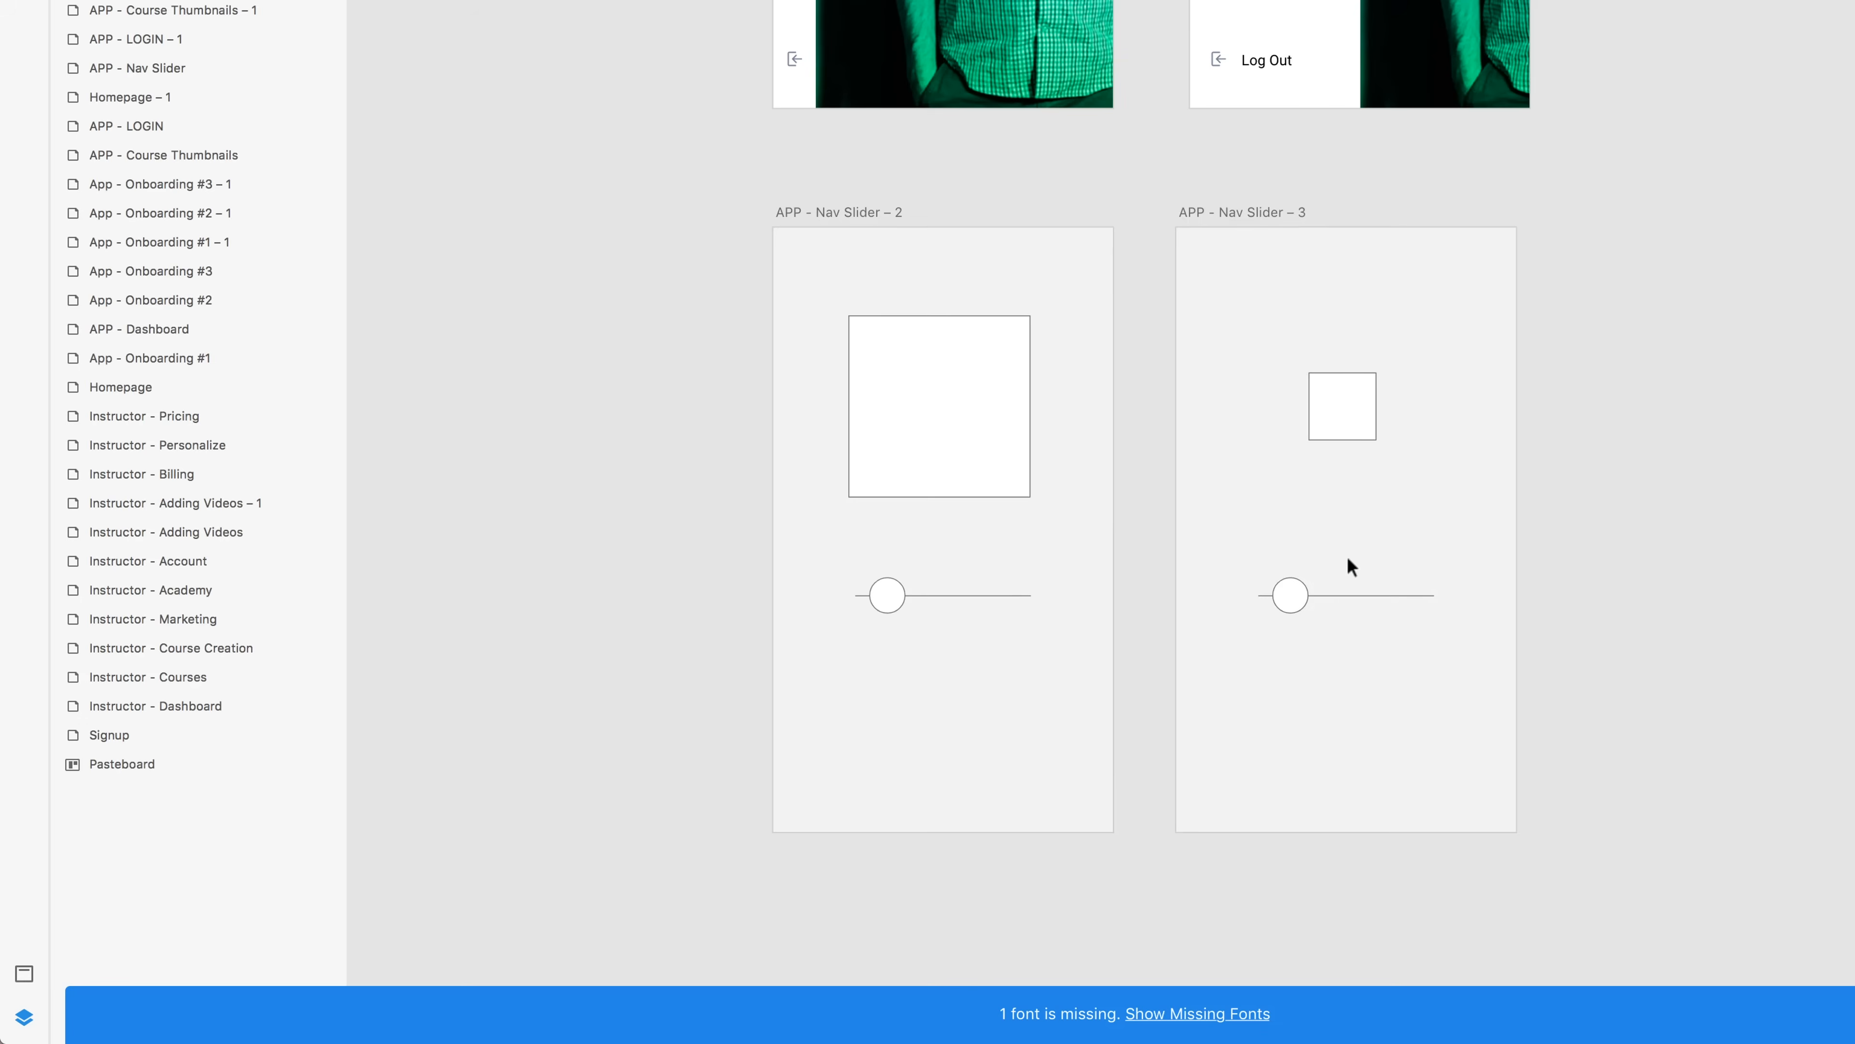
# - Move the circle on APP - Nav Slider – 3 to the line's right end and link it to APP - Nav Slider – 2 with Drag and Auto-Animate
pyautogui.click(1296, 598)
pyautogui.moveTo(1296, 596); pyautogui.dragTo(1004, 725)
pyautogui.click(1403, 602)
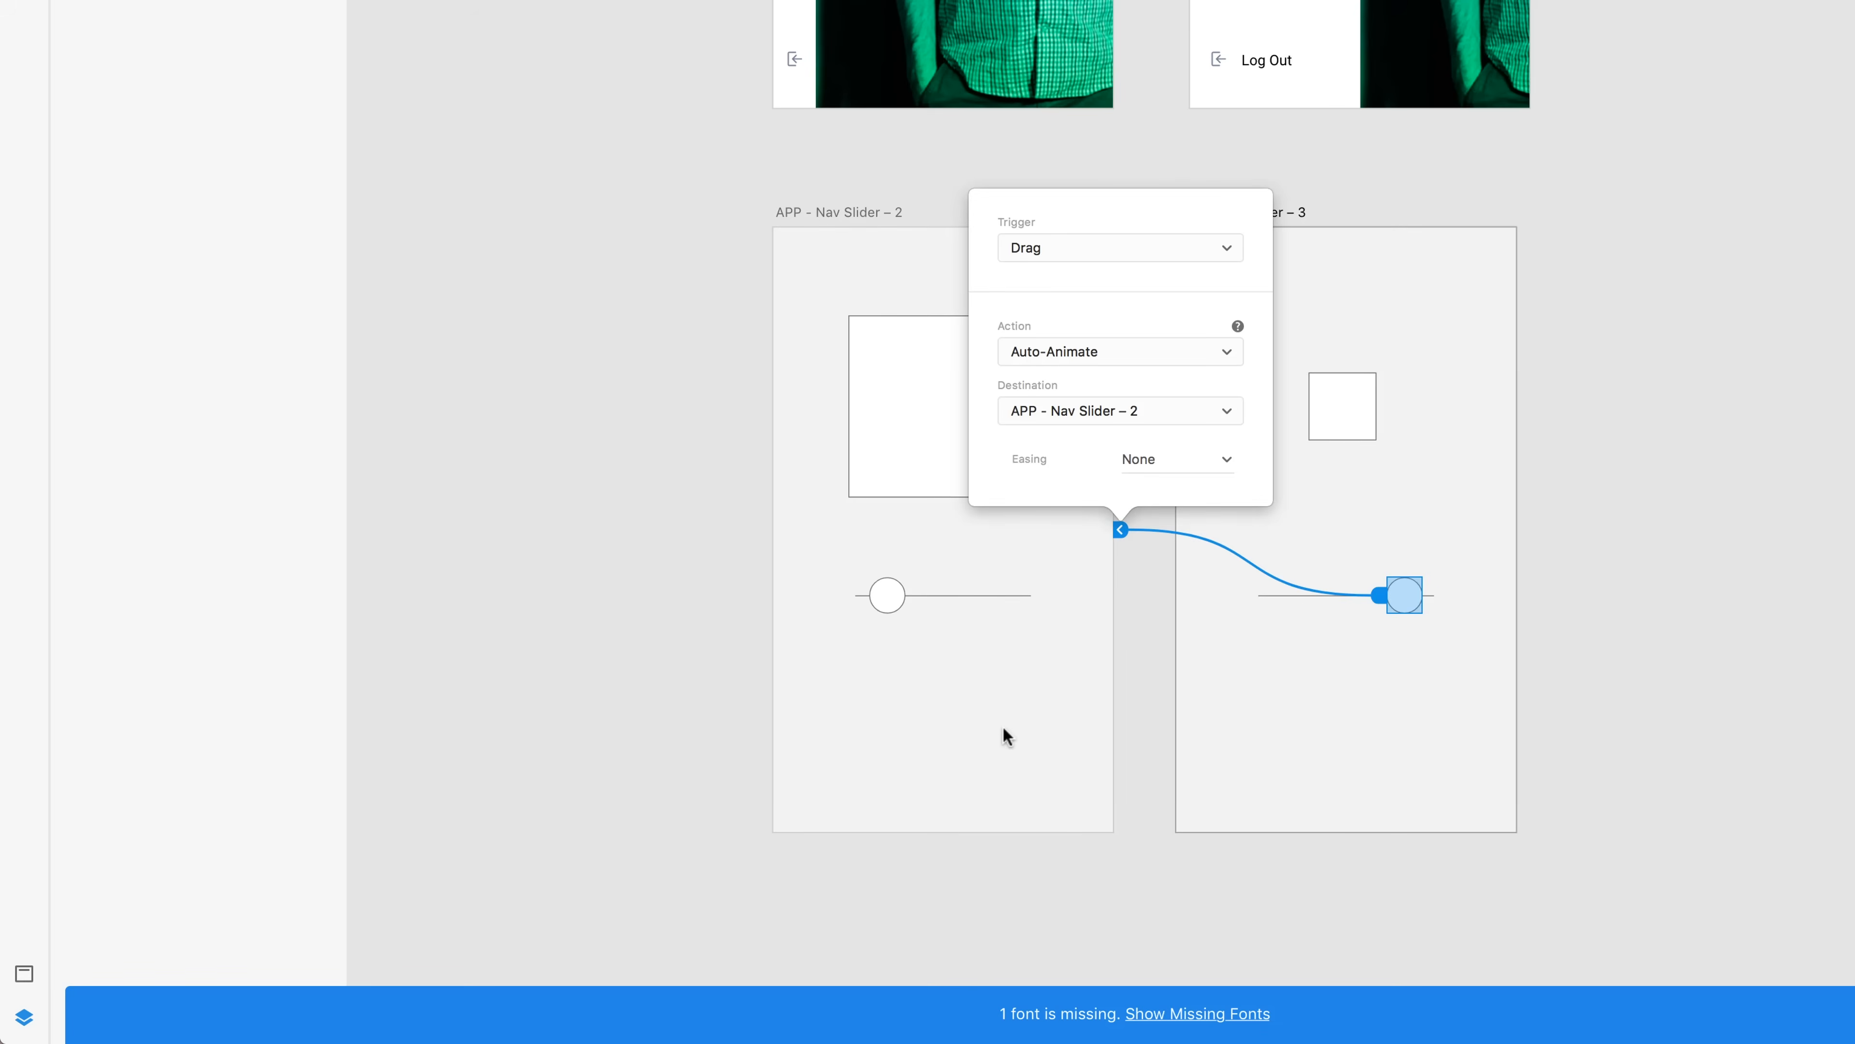
# - Preview the prototype from APP - Nav Slider – 2 and test the square's animation by moving the slider knob along its line
pyautogui.click(1014, 709)
pyautogui.click(888, 208)
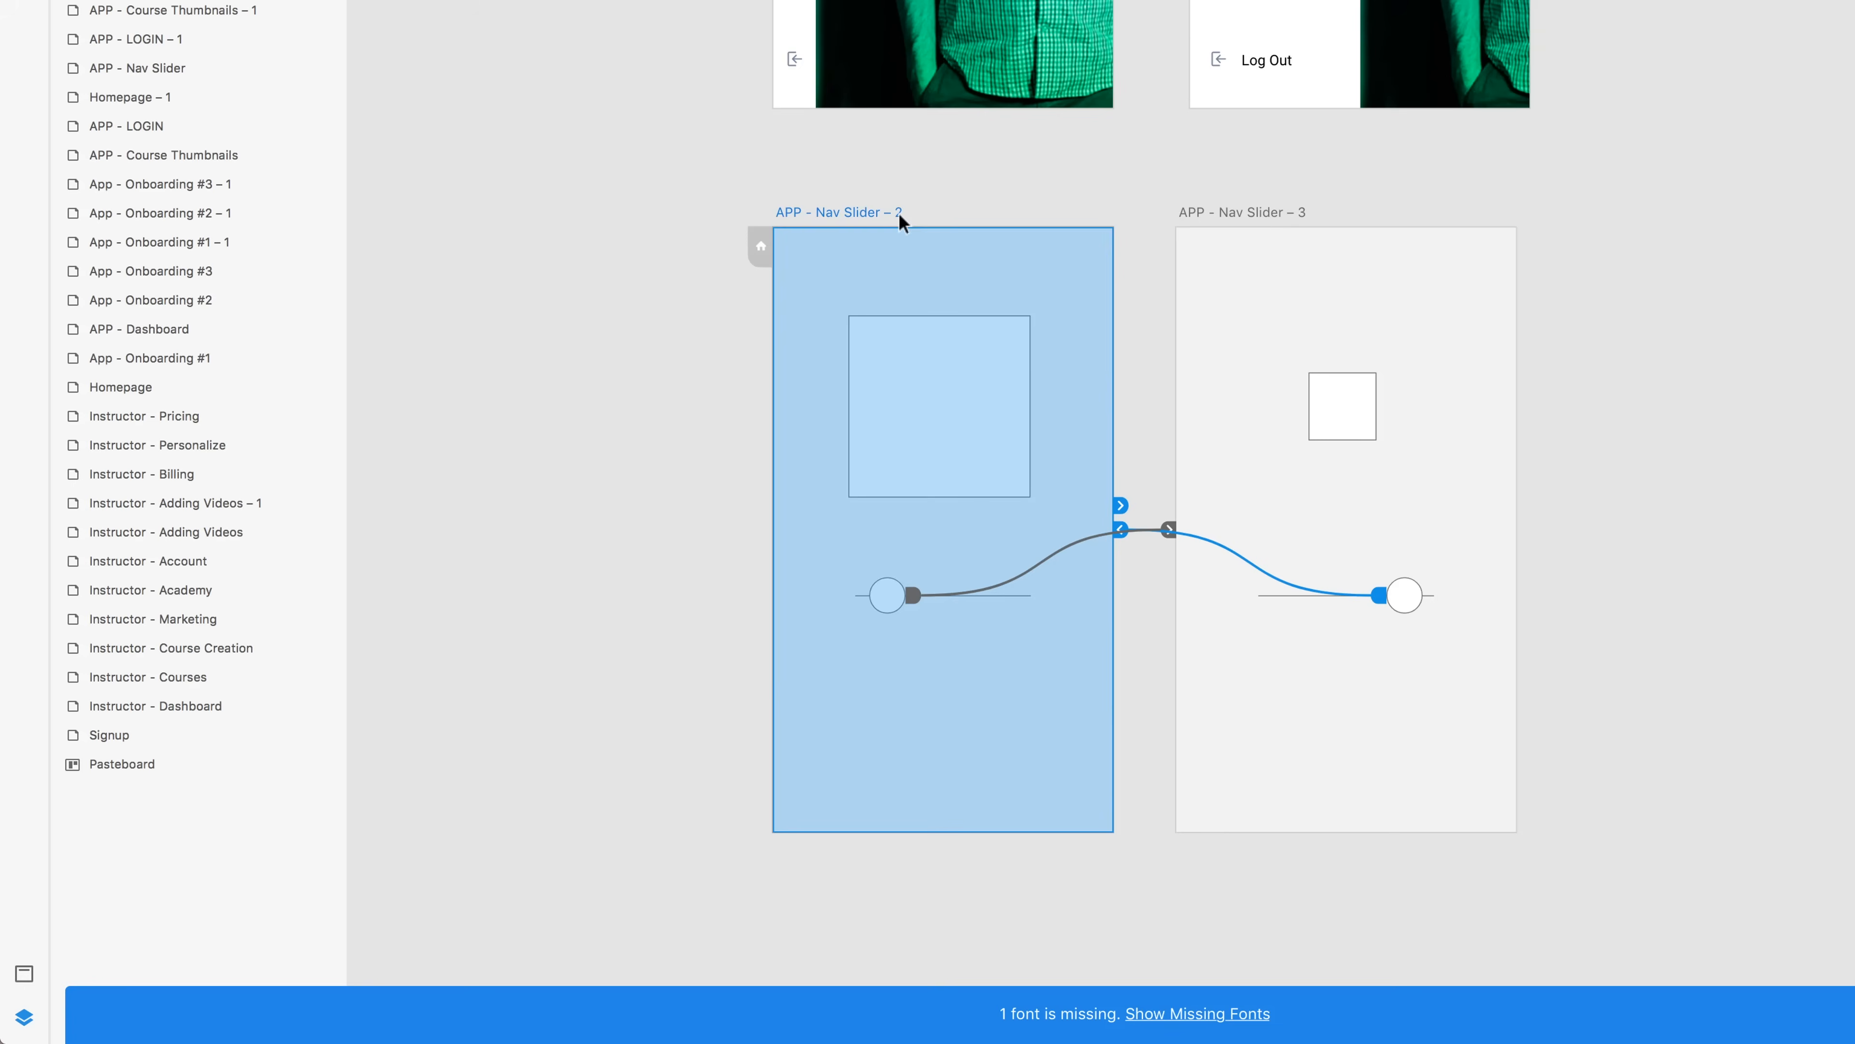
pyautogui.press('super+Return')
pyautogui.moveTo(575, 429); pyautogui.dragTo(706, 433)
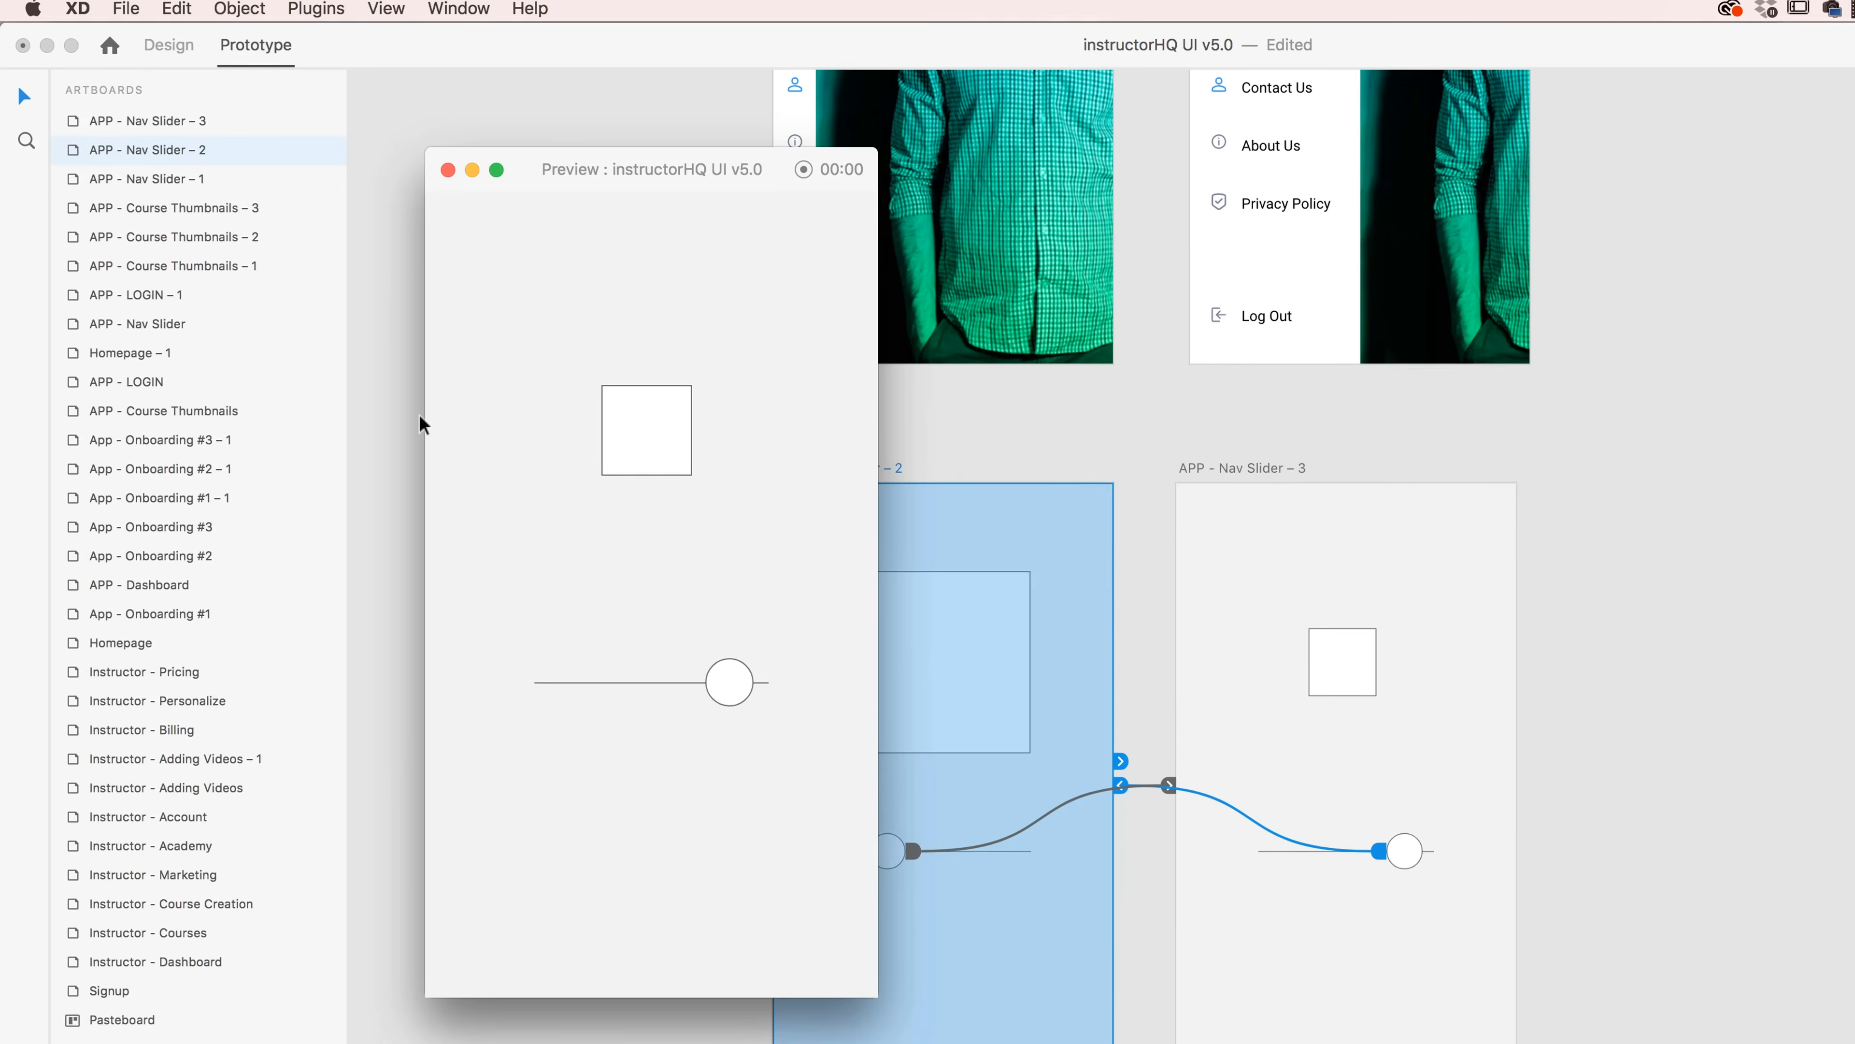
pyautogui.click(448, 175)
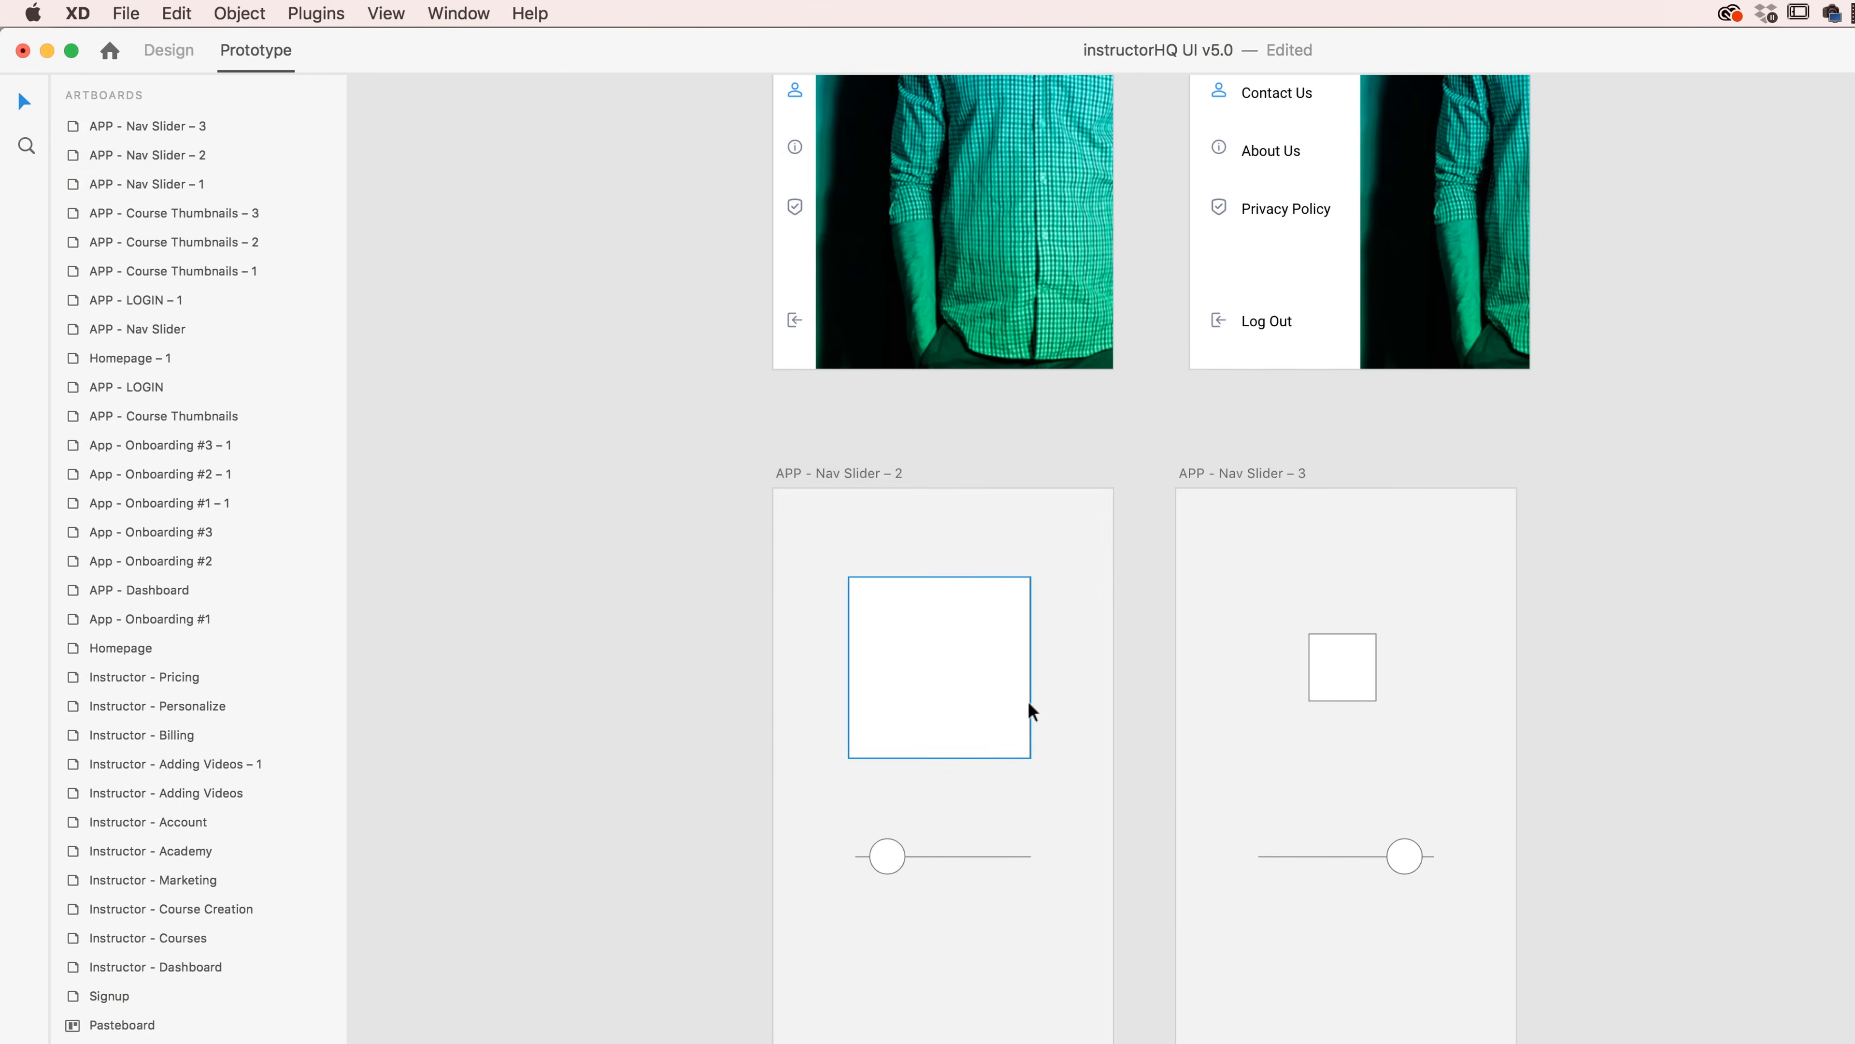
# - Round the corners of the small square on APP - Nav Slider – 3 fully into a circle
pyautogui.click(1345, 675)
pyautogui.click(949, 678)
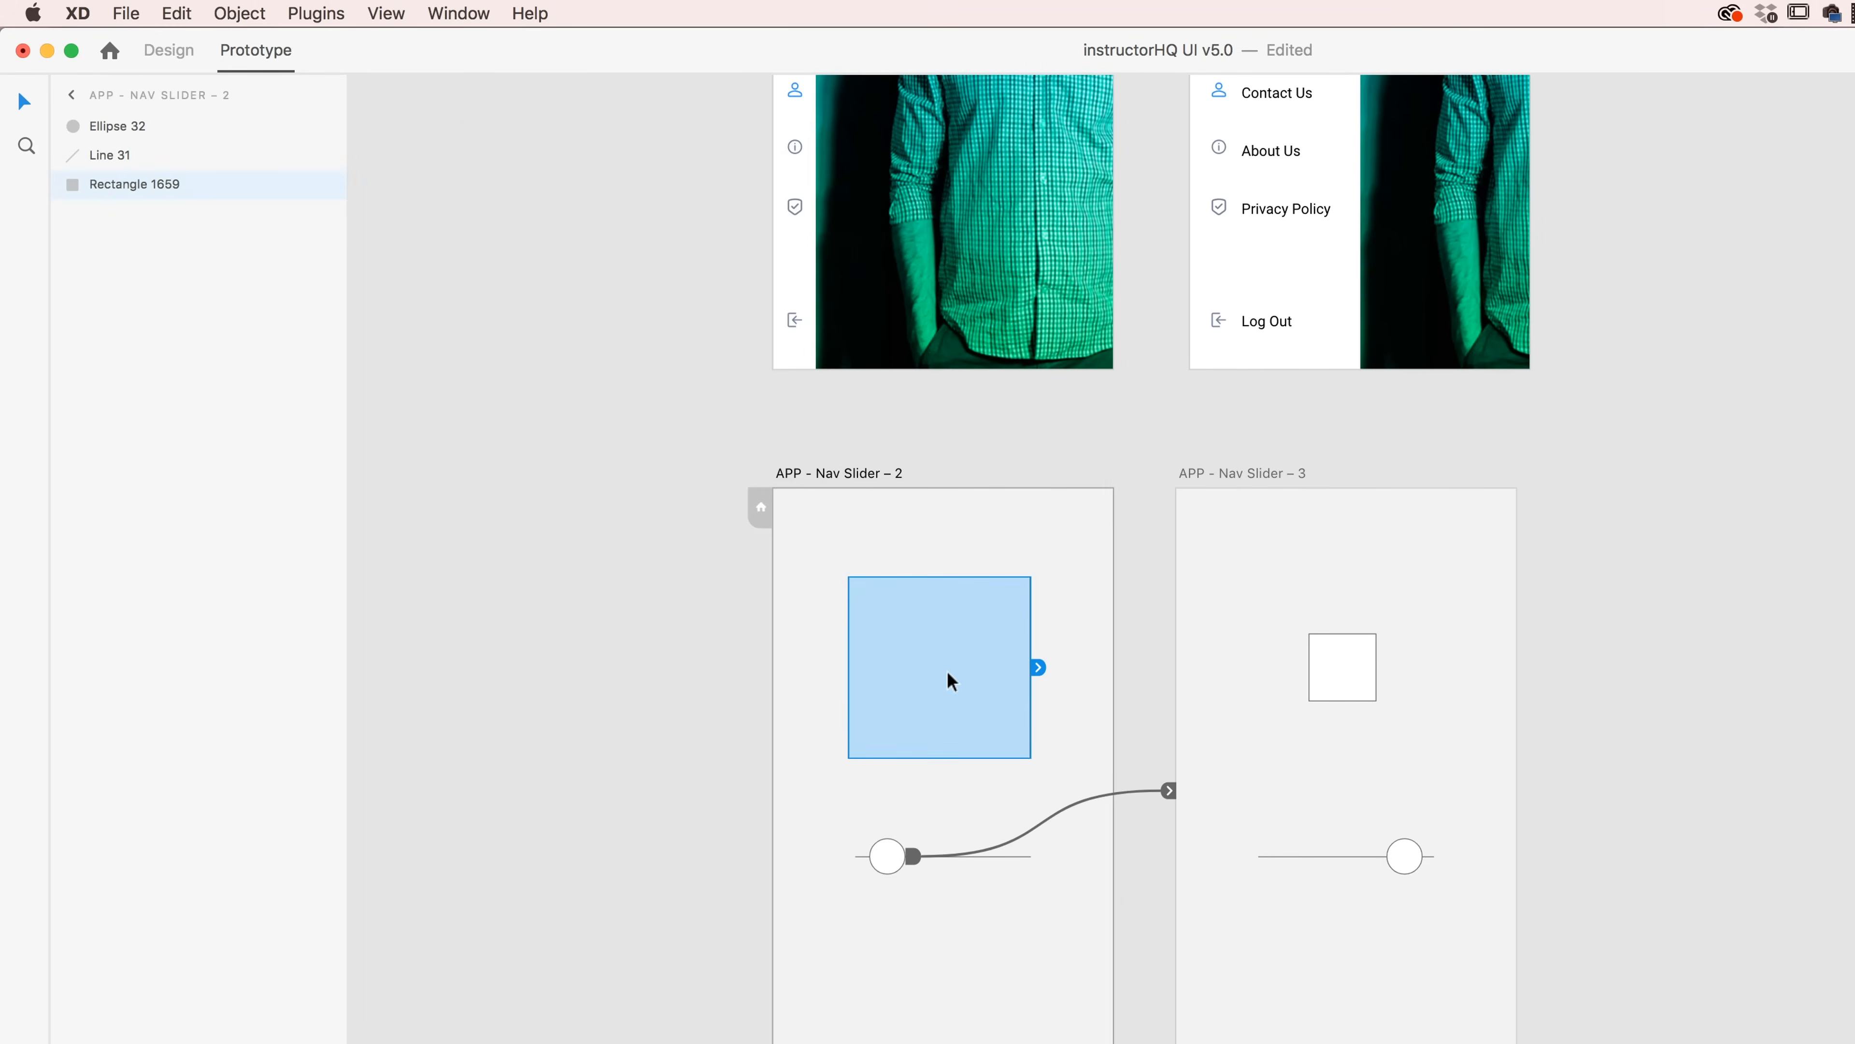
pyautogui.click(1355, 677)
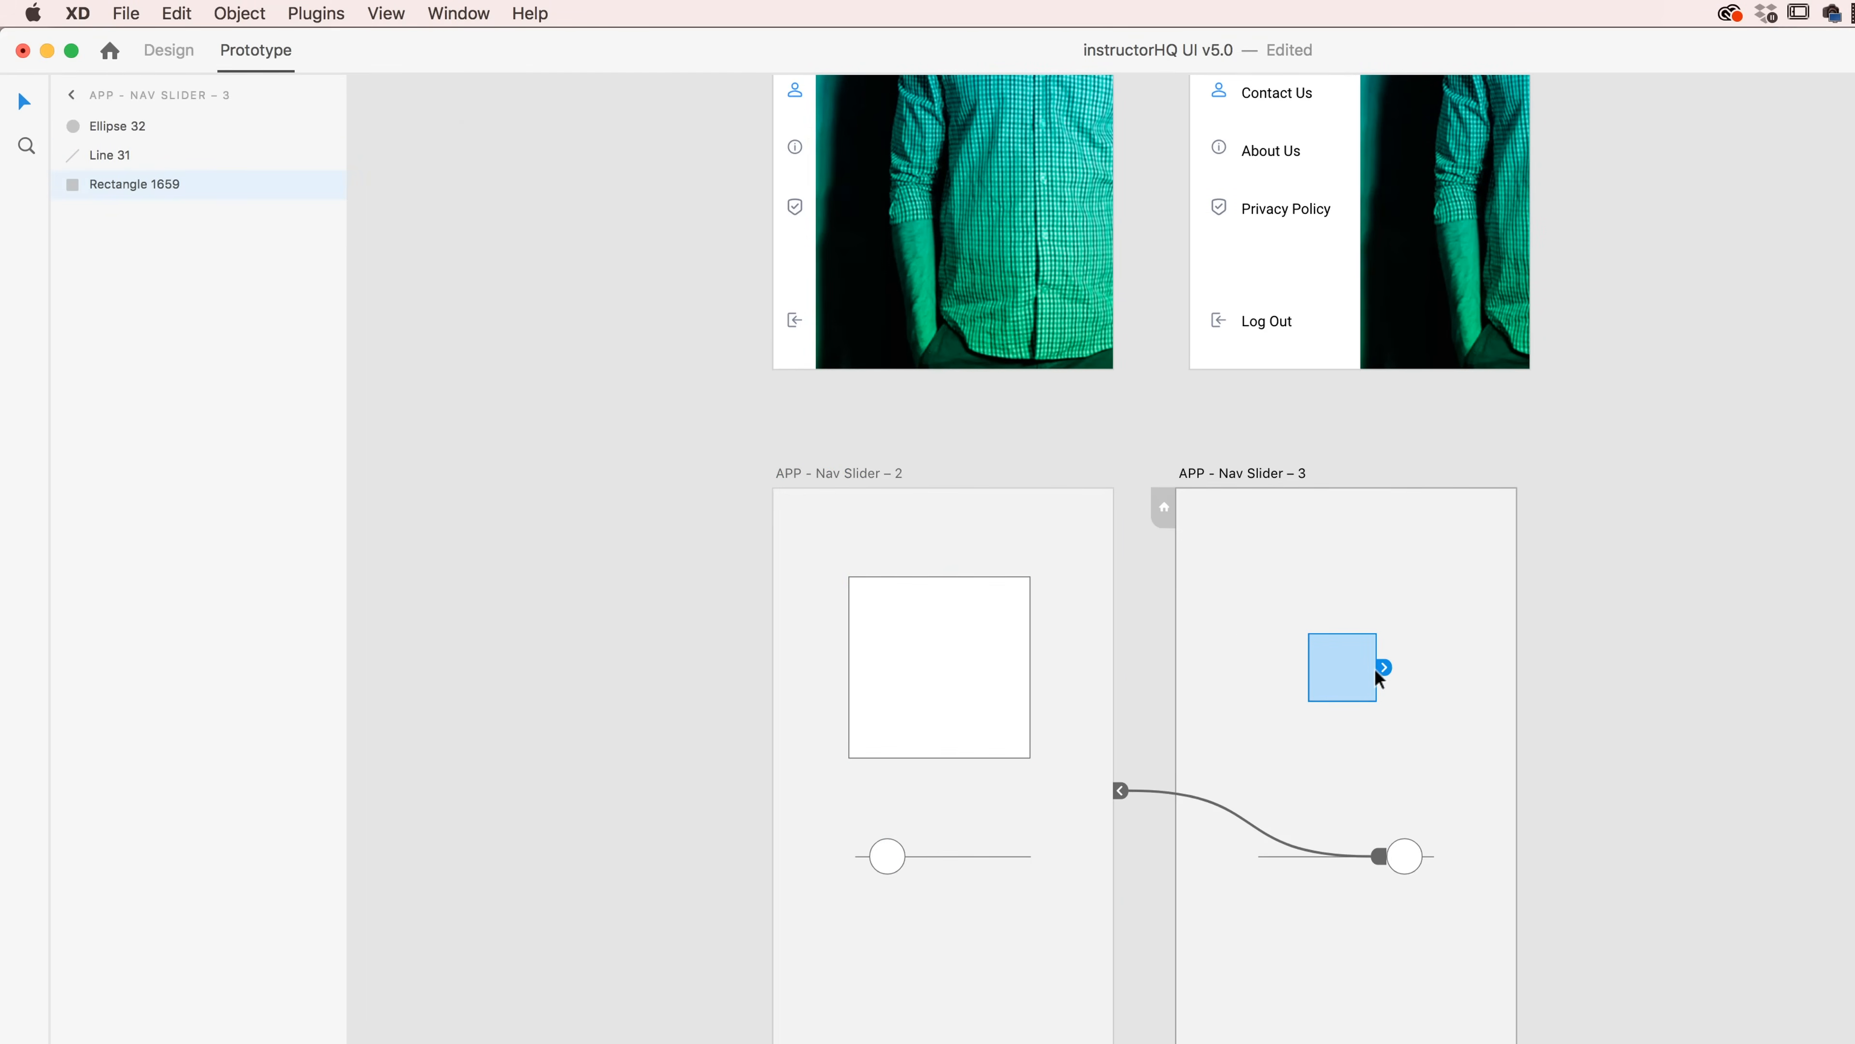
pyautogui.press('super+1')
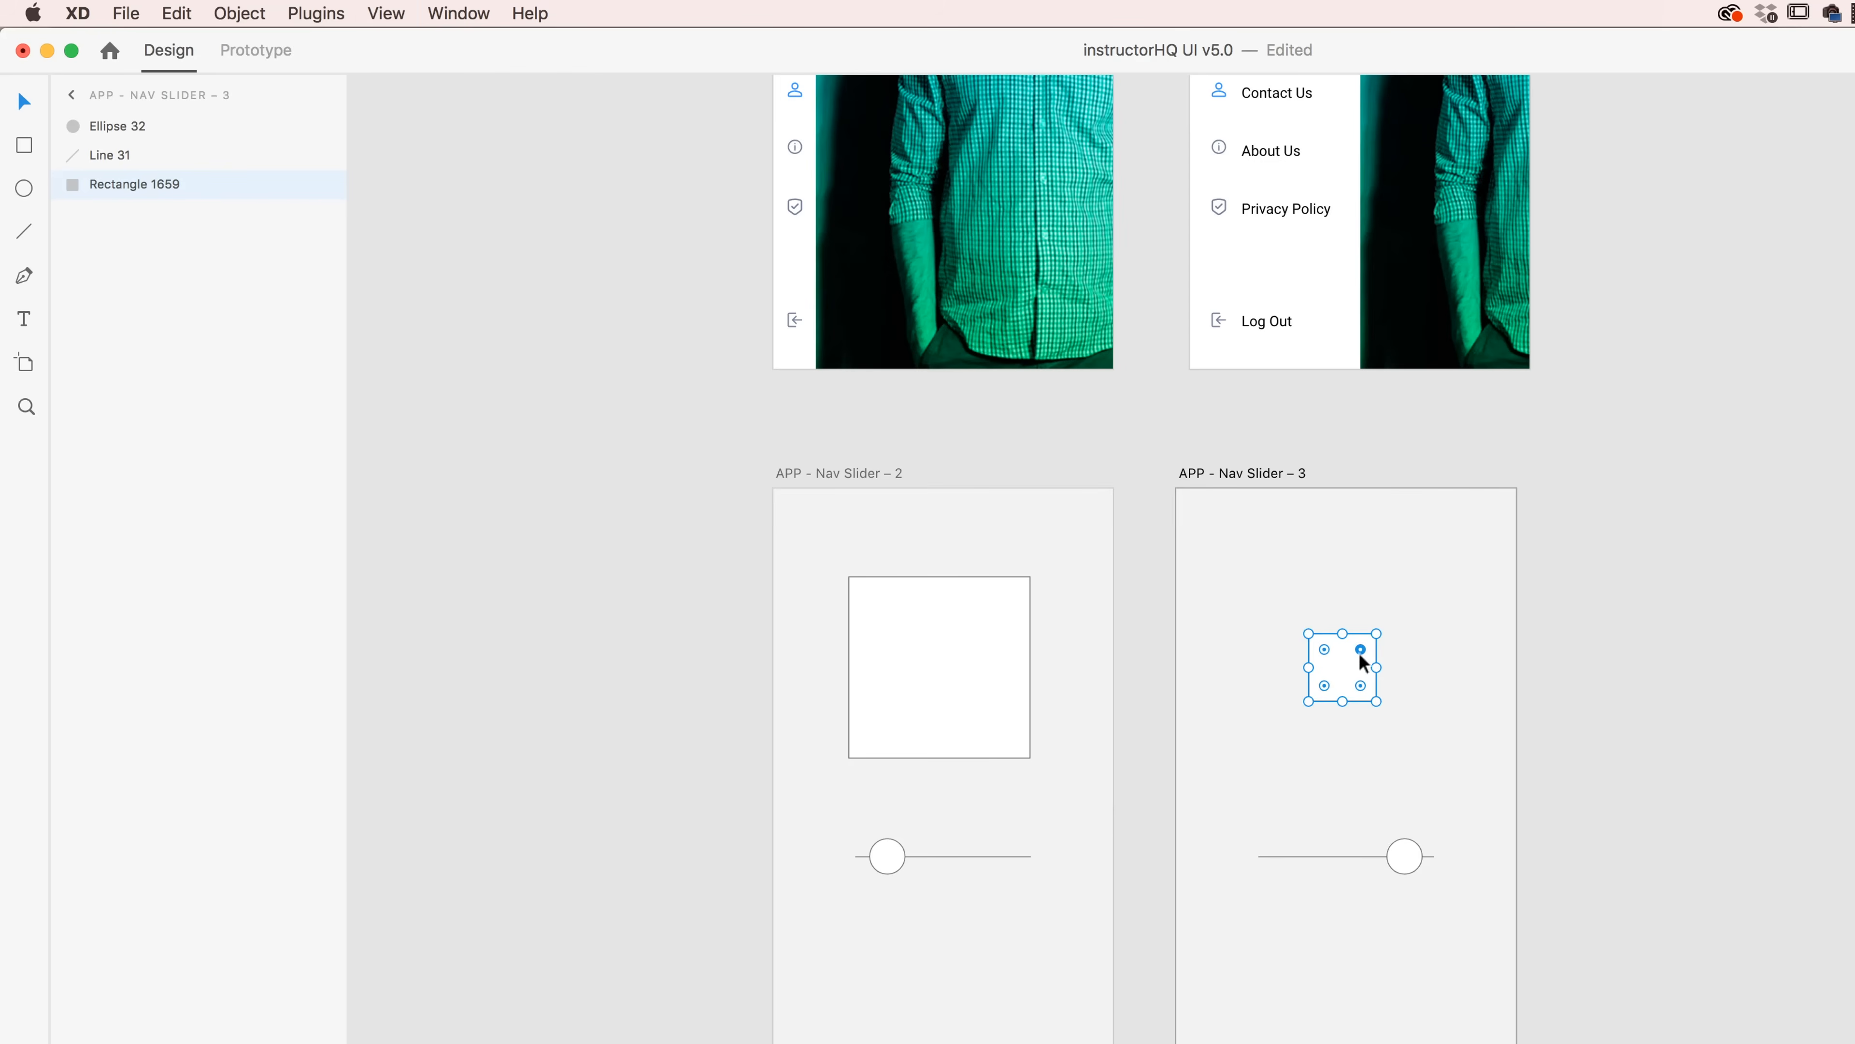
pyautogui.moveTo(1362, 650); pyautogui.dragTo(1297, 787)
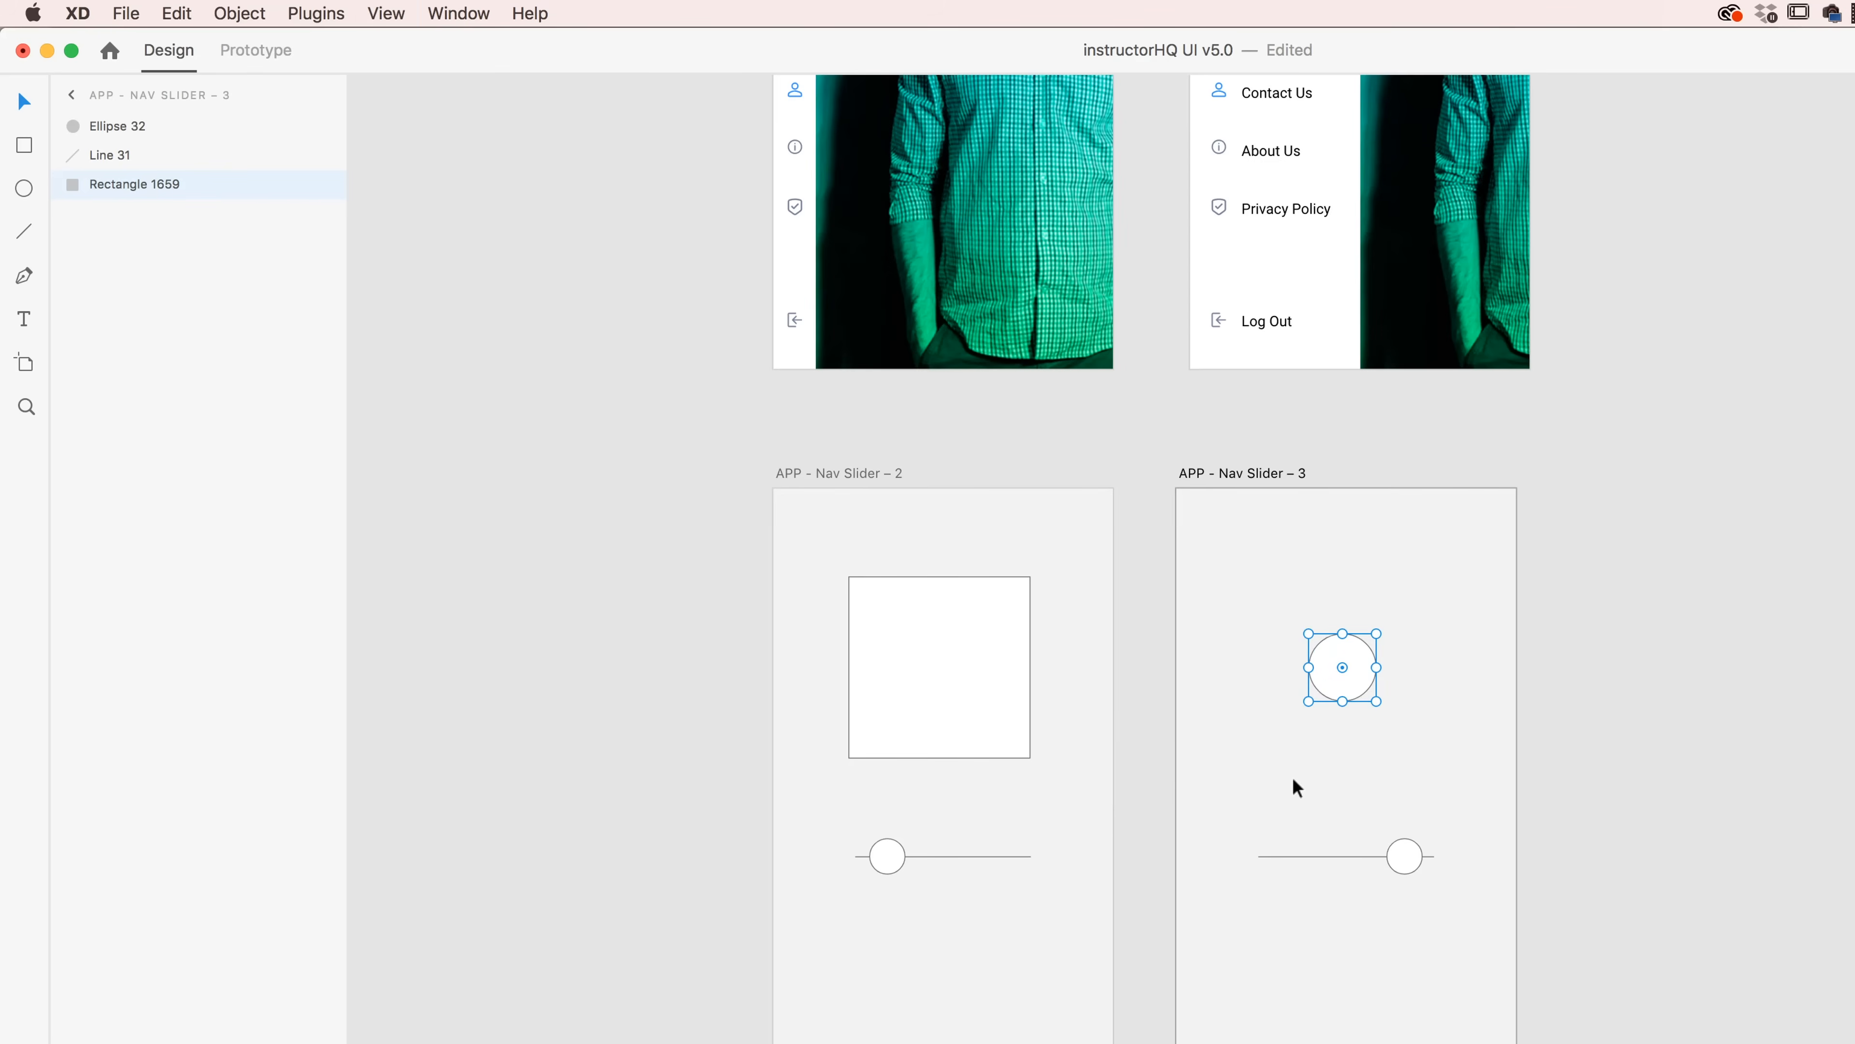
# - Preview APP - Nav Slider – 2 and slide the knob to test the square-to-circle animation
pyautogui.click(1147, 787)
pyautogui.click(890, 475)
pyautogui.press('super+Return')
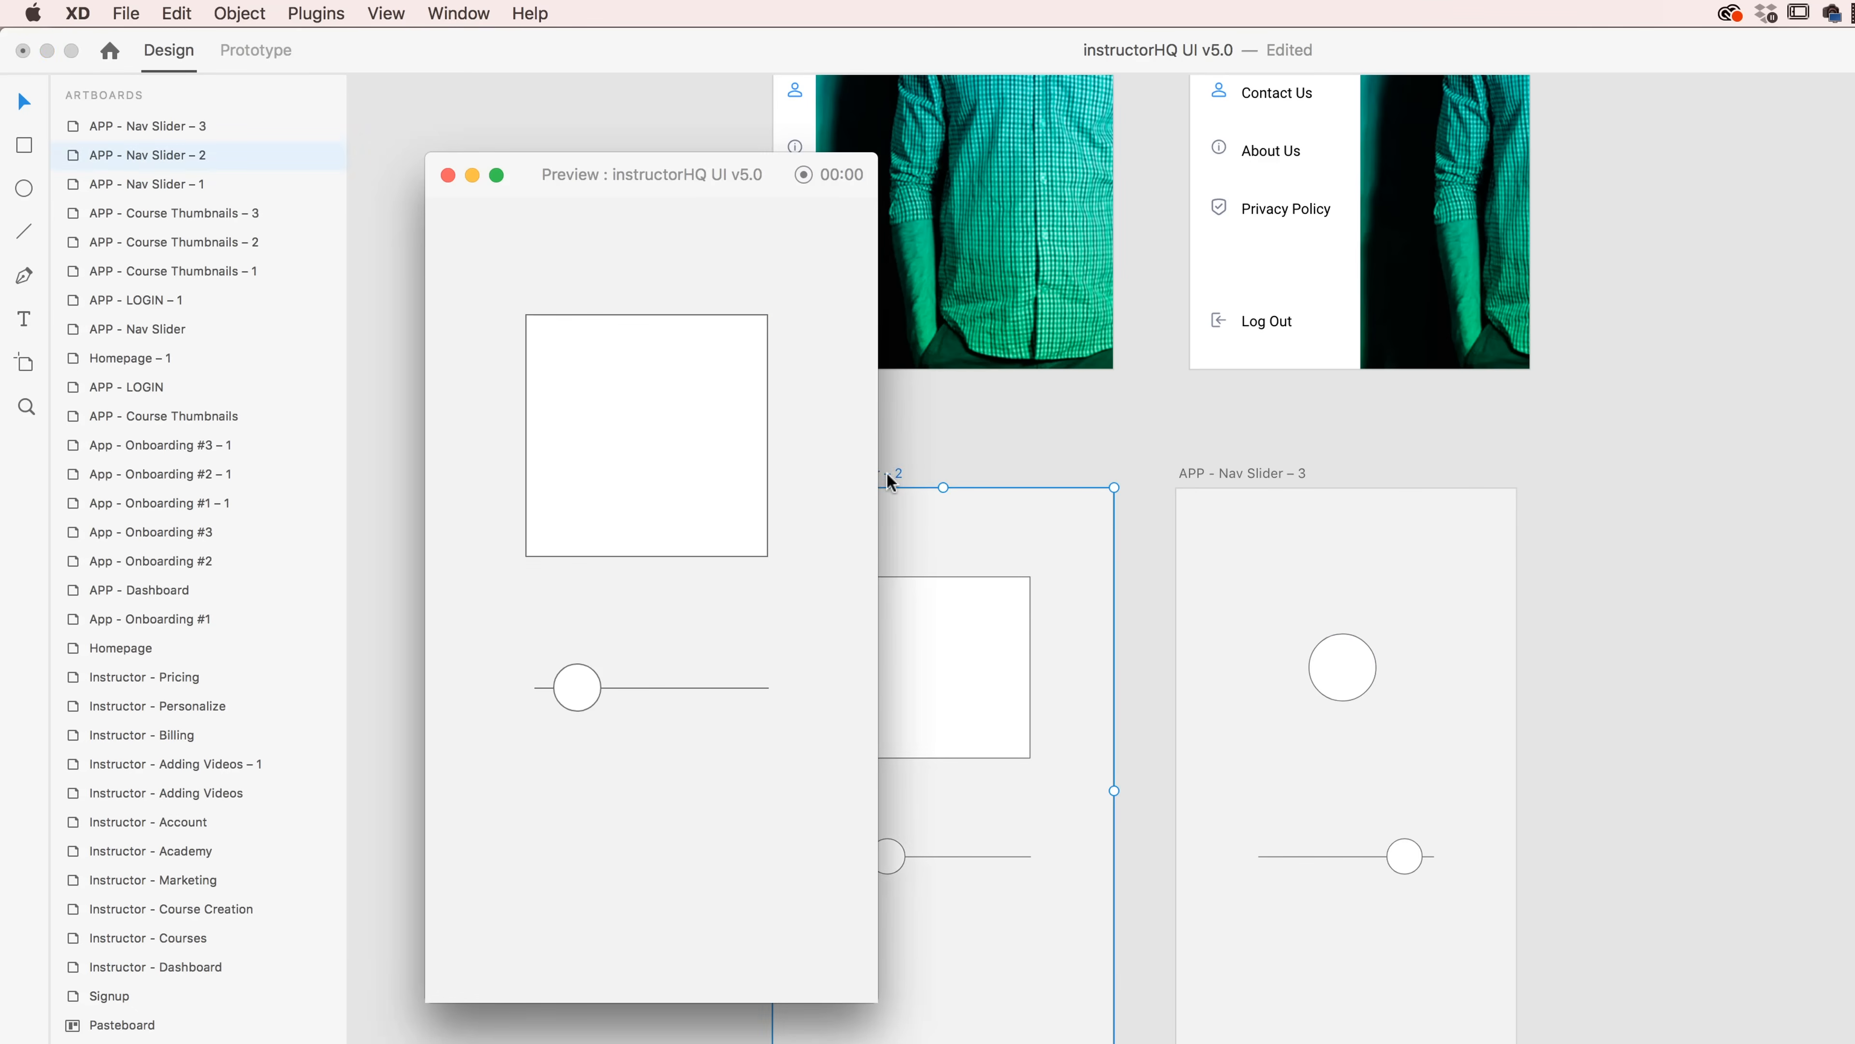
pyautogui.moveTo(584, 699); pyautogui.dragTo(479, 683)
pyautogui.click(446, 177)
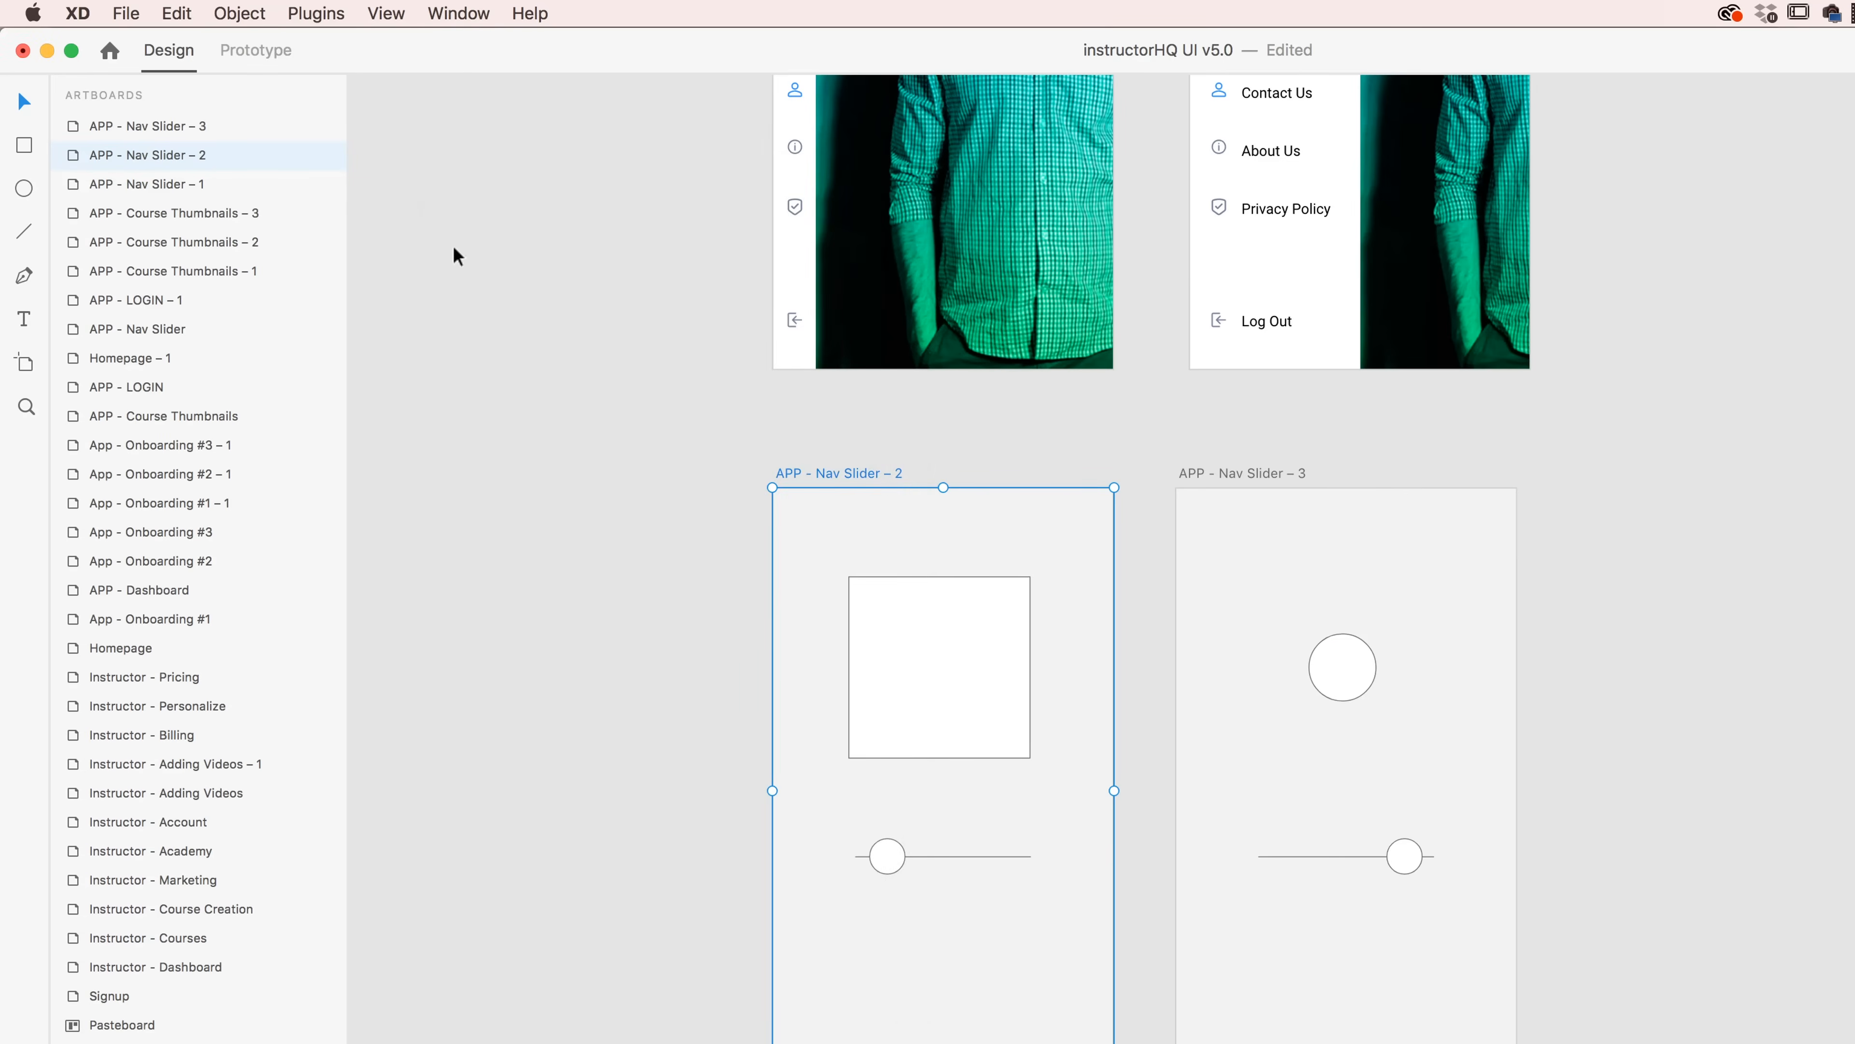
# - Convert the circle on APP - Nav Slider – 3 to a path and reshape its anchor points into an irregular pointed shape
pyautogui.click(1350, 699)
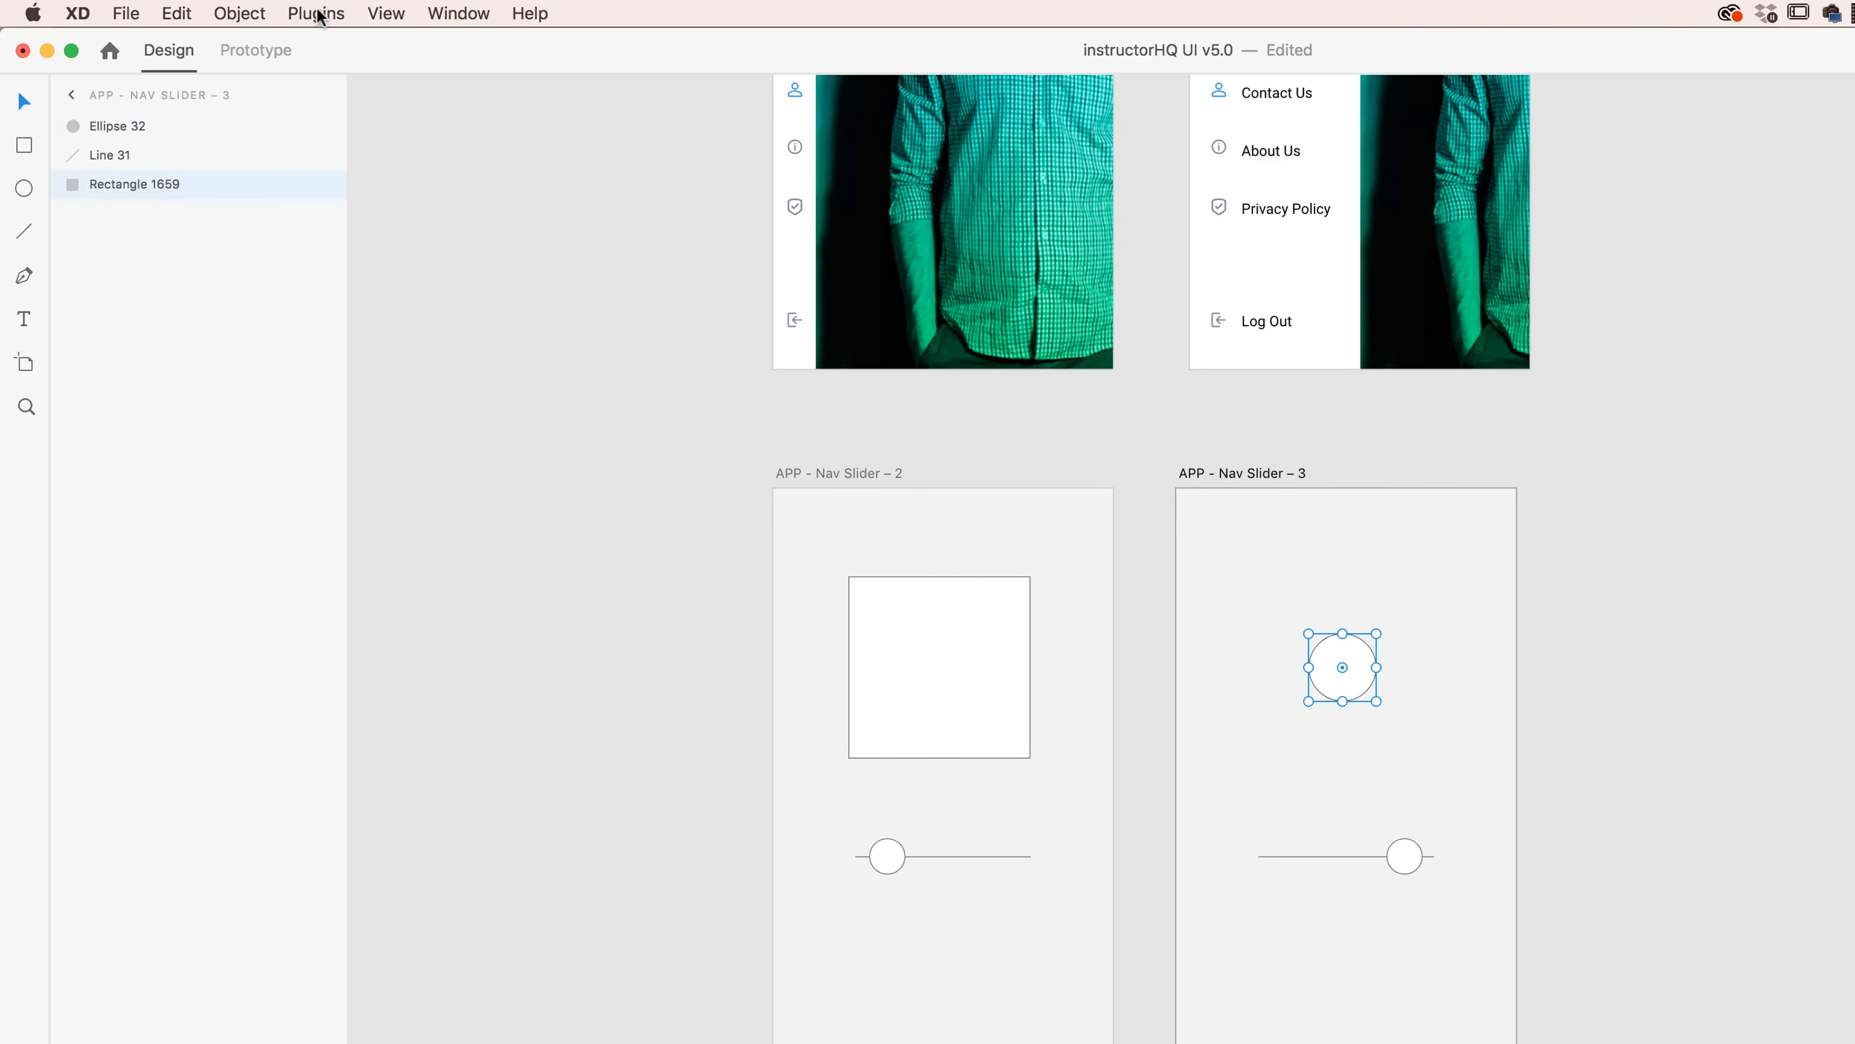
pyautogui.click(247, 15)
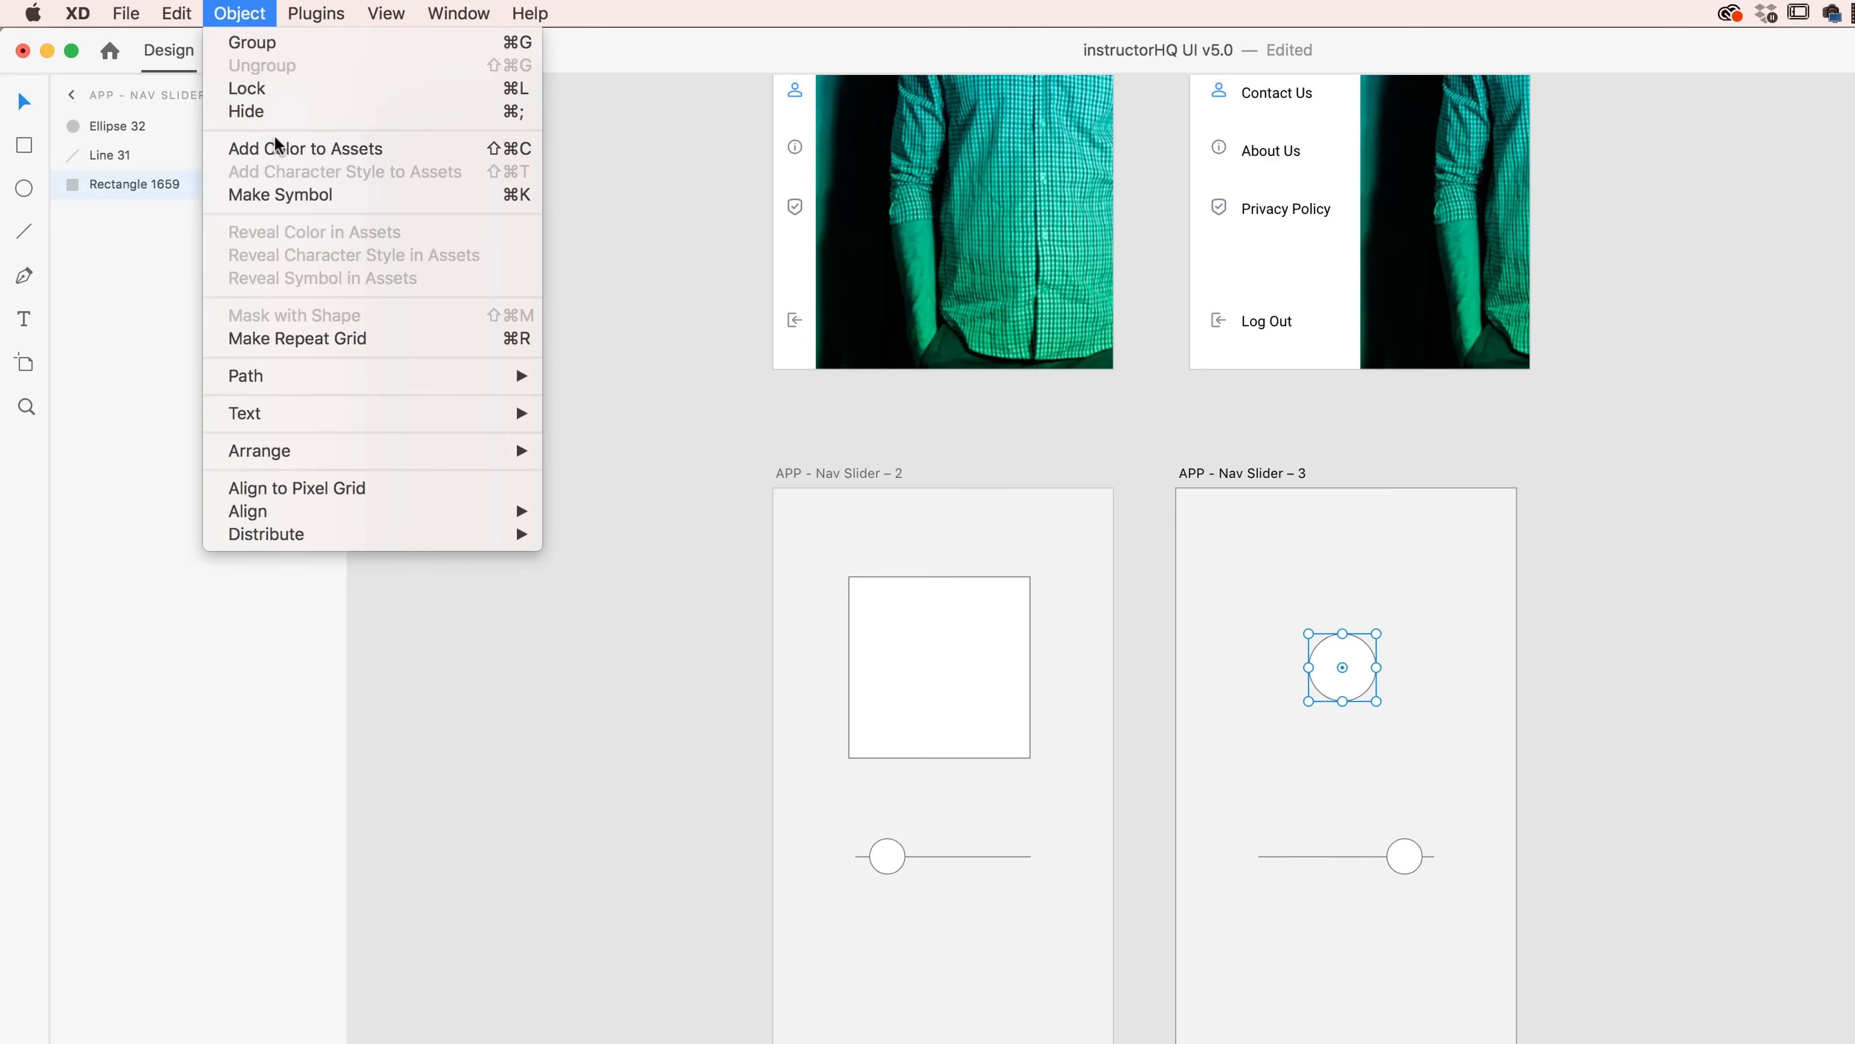
pyautogui.moveTo(302, 374)
pyautogui.click(589, 468)
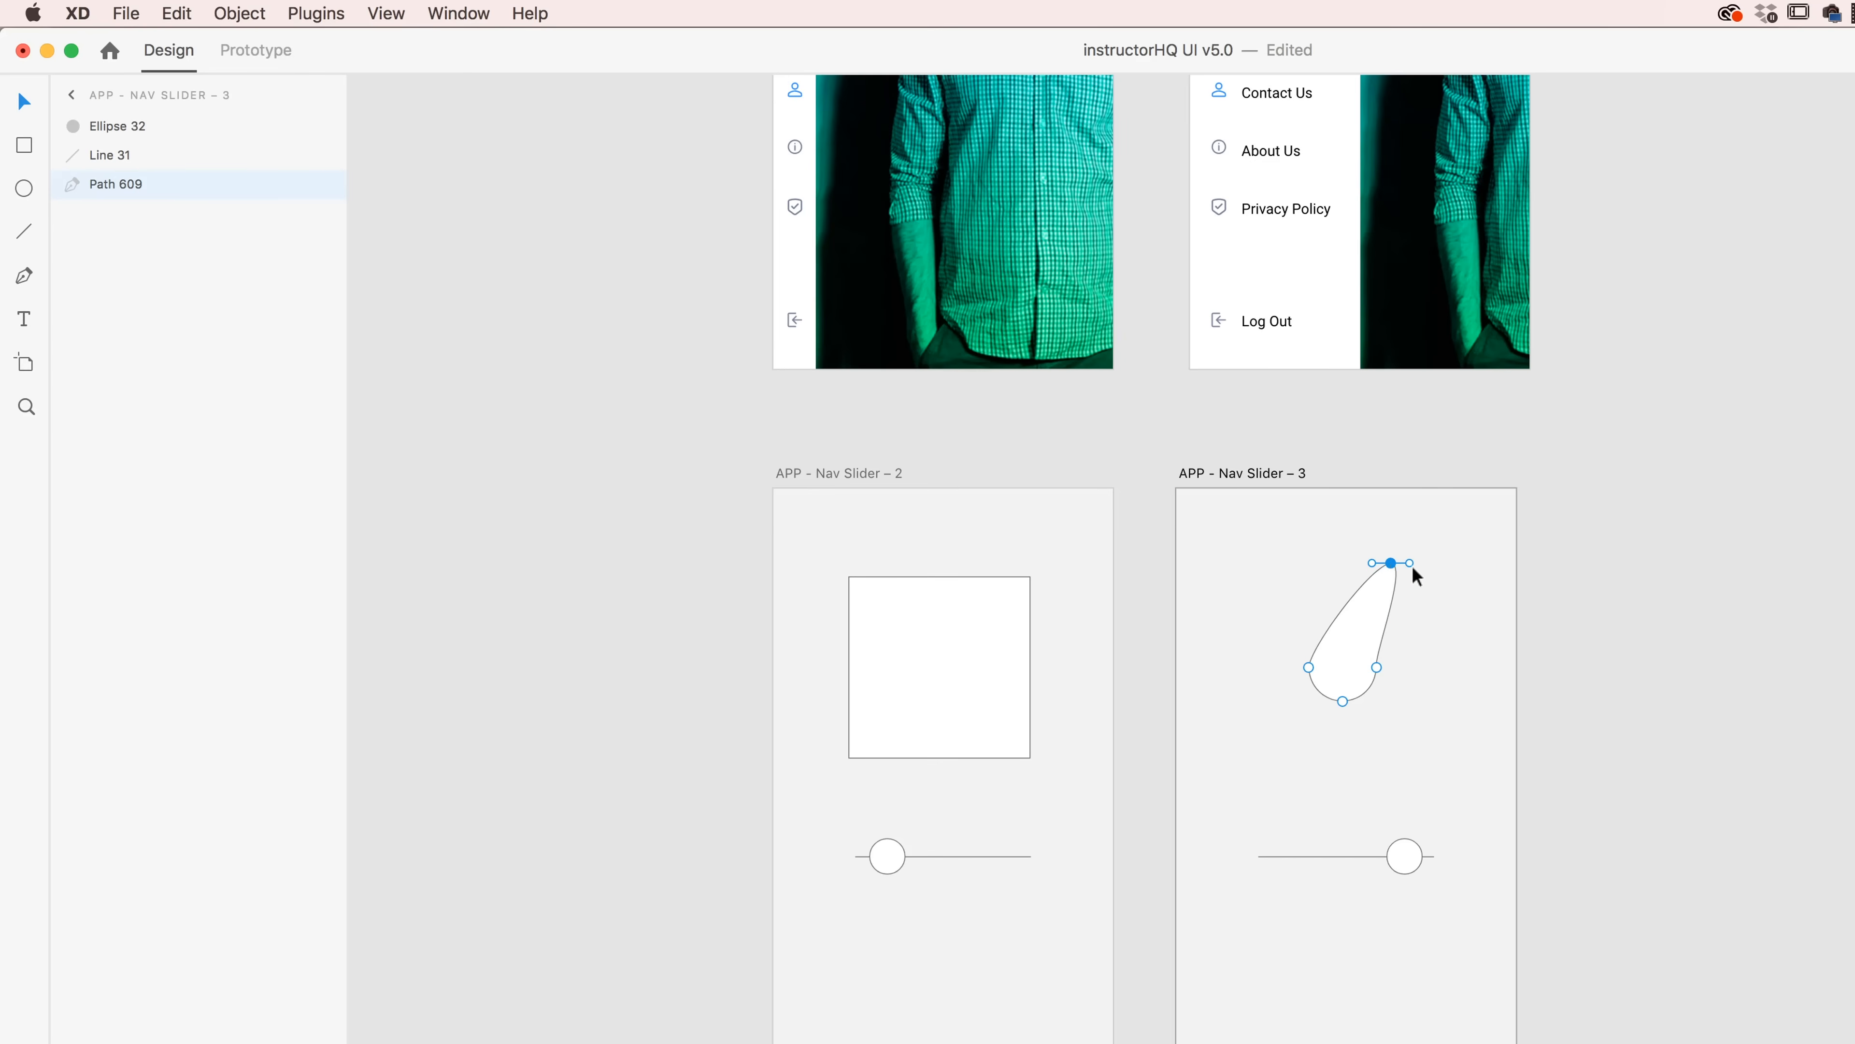
pyautogui.moveTo(1409, 563); pyautogui.dragTo(1334, 664)
pyautogui.click(1376, 667)
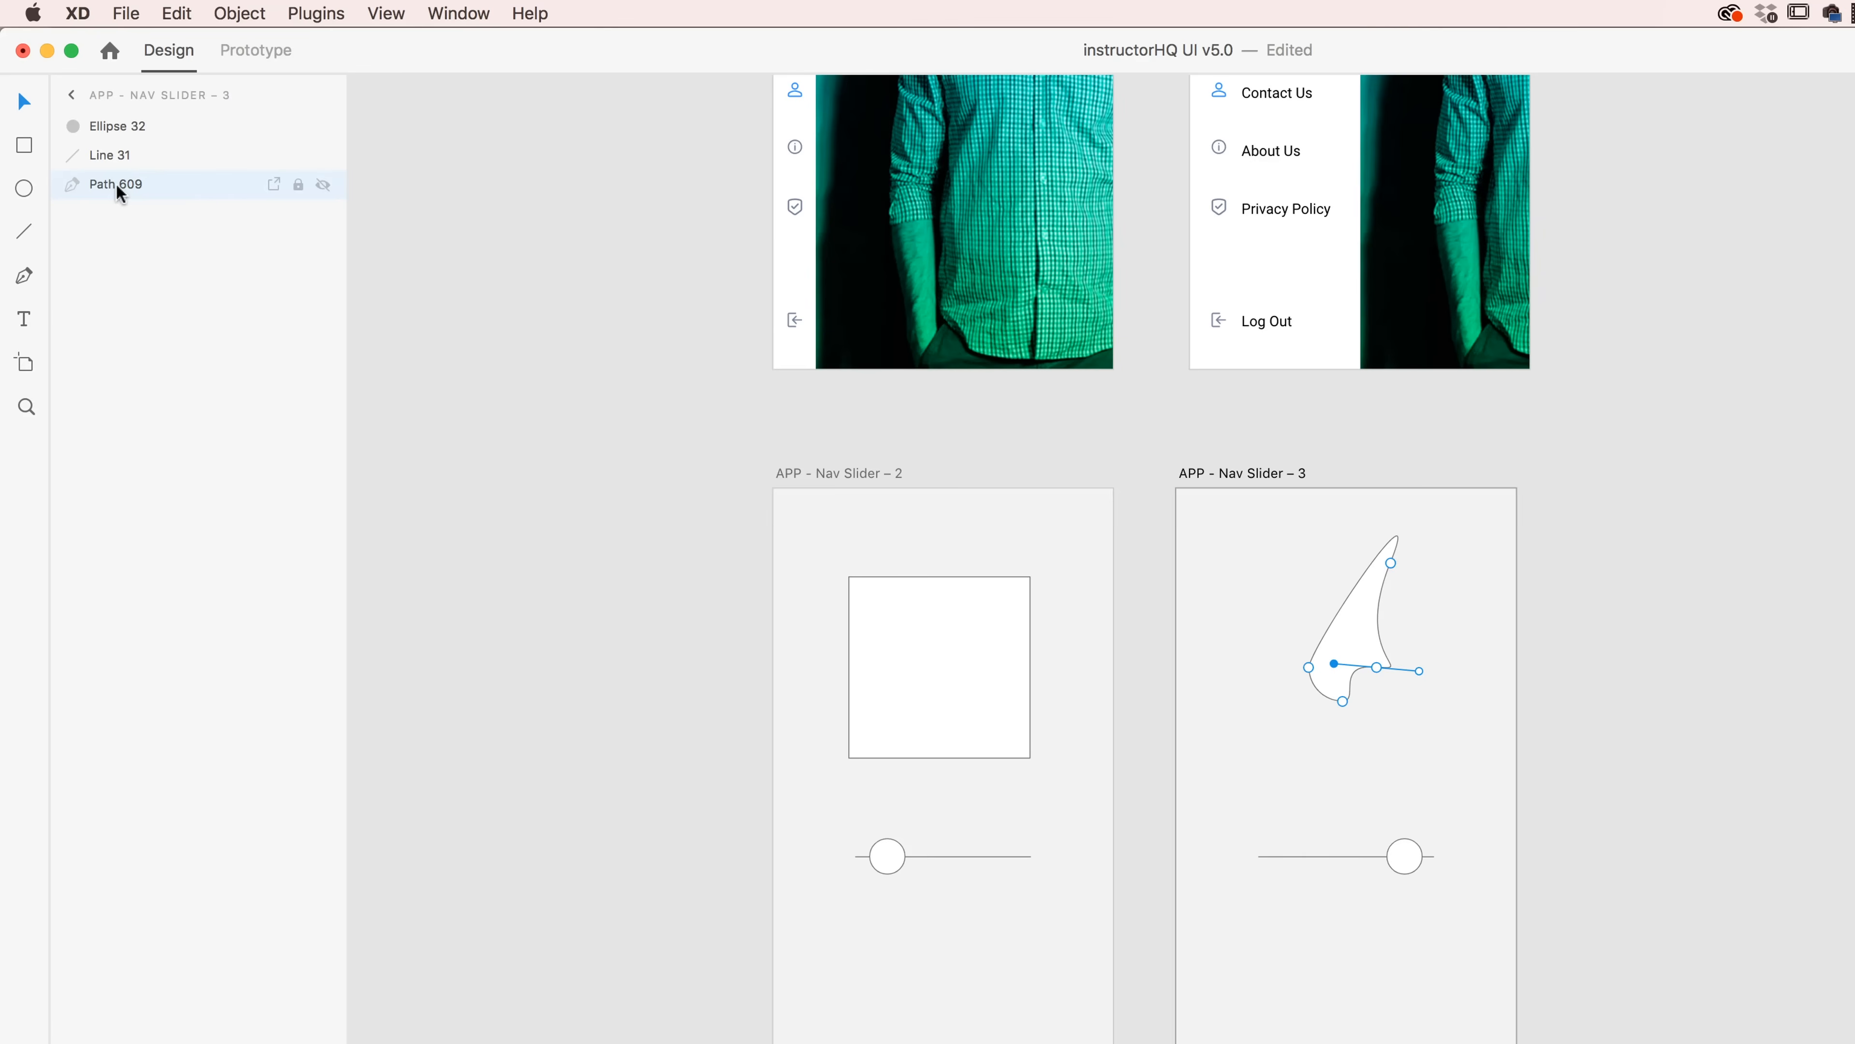
# - Preview APP - Nav Slider – 2 and slide the knob to check how the square animates to the reshaped path
pyautogui.click(856, 474)
pyautogui.press('super+Return')
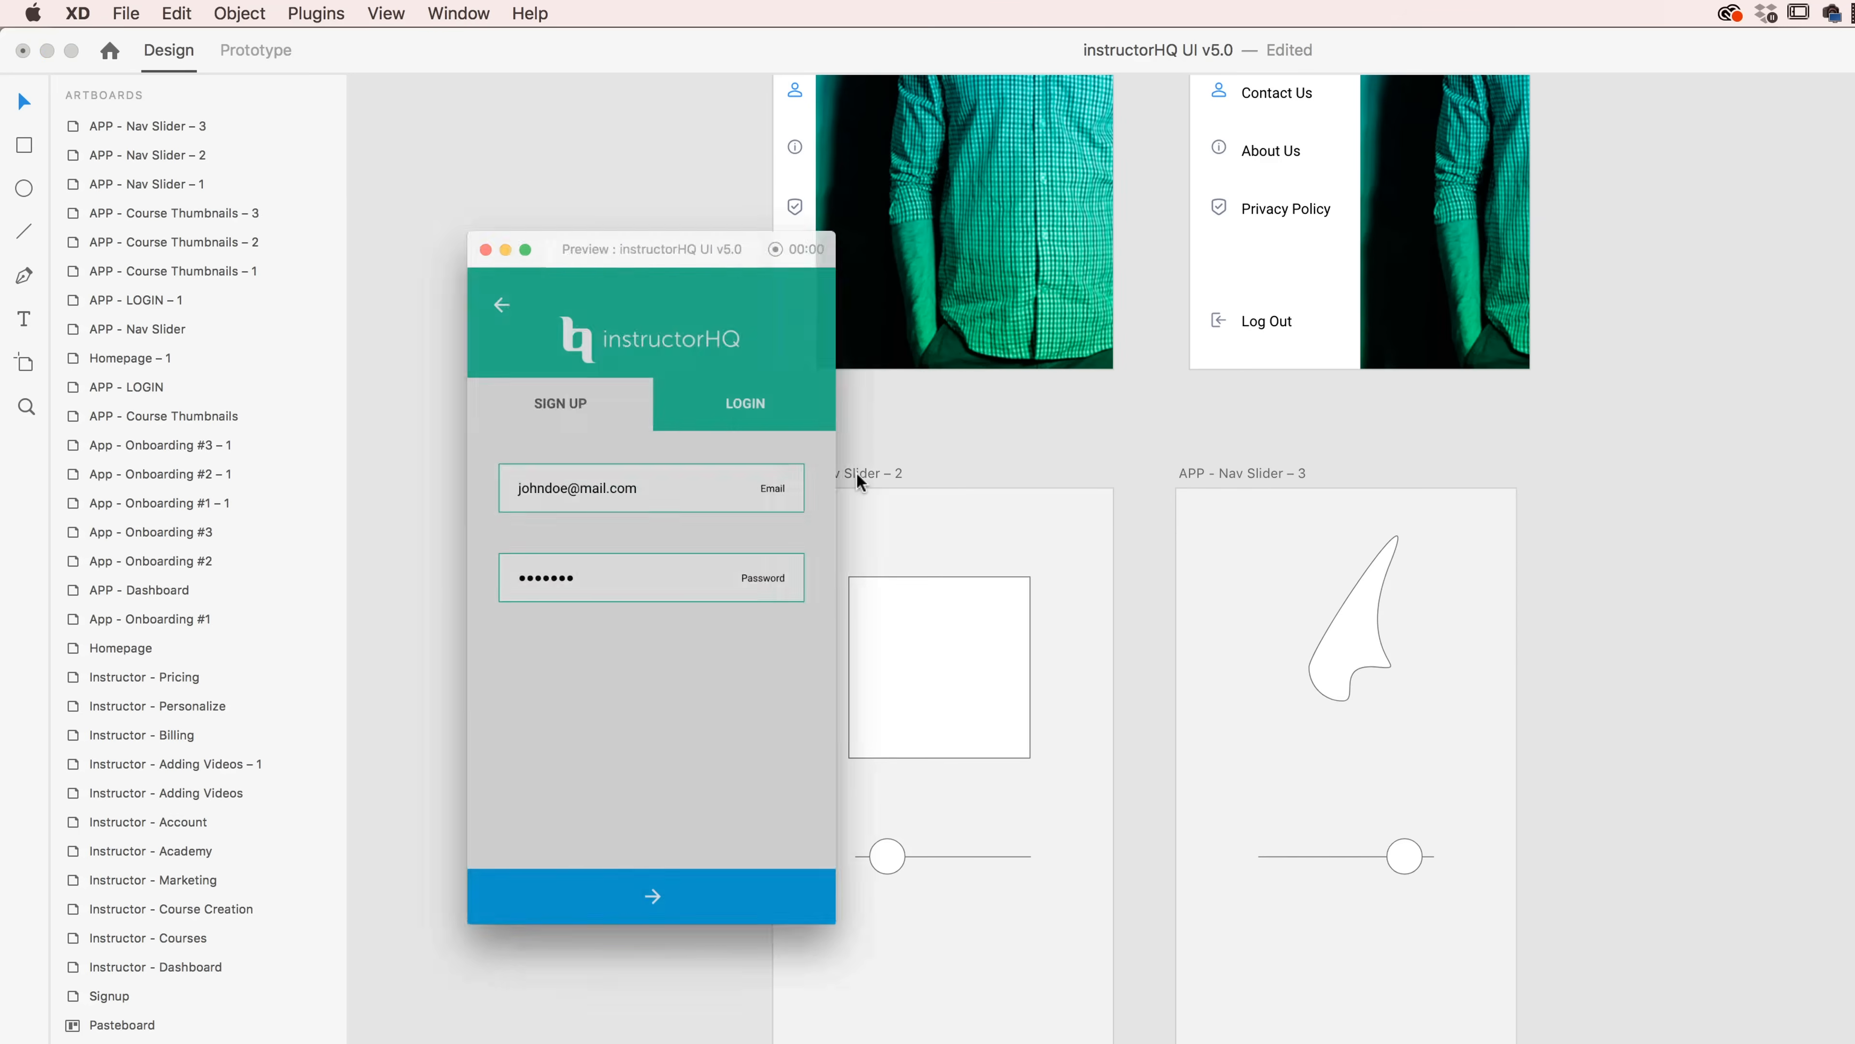
pyautogui.click(448, 179)
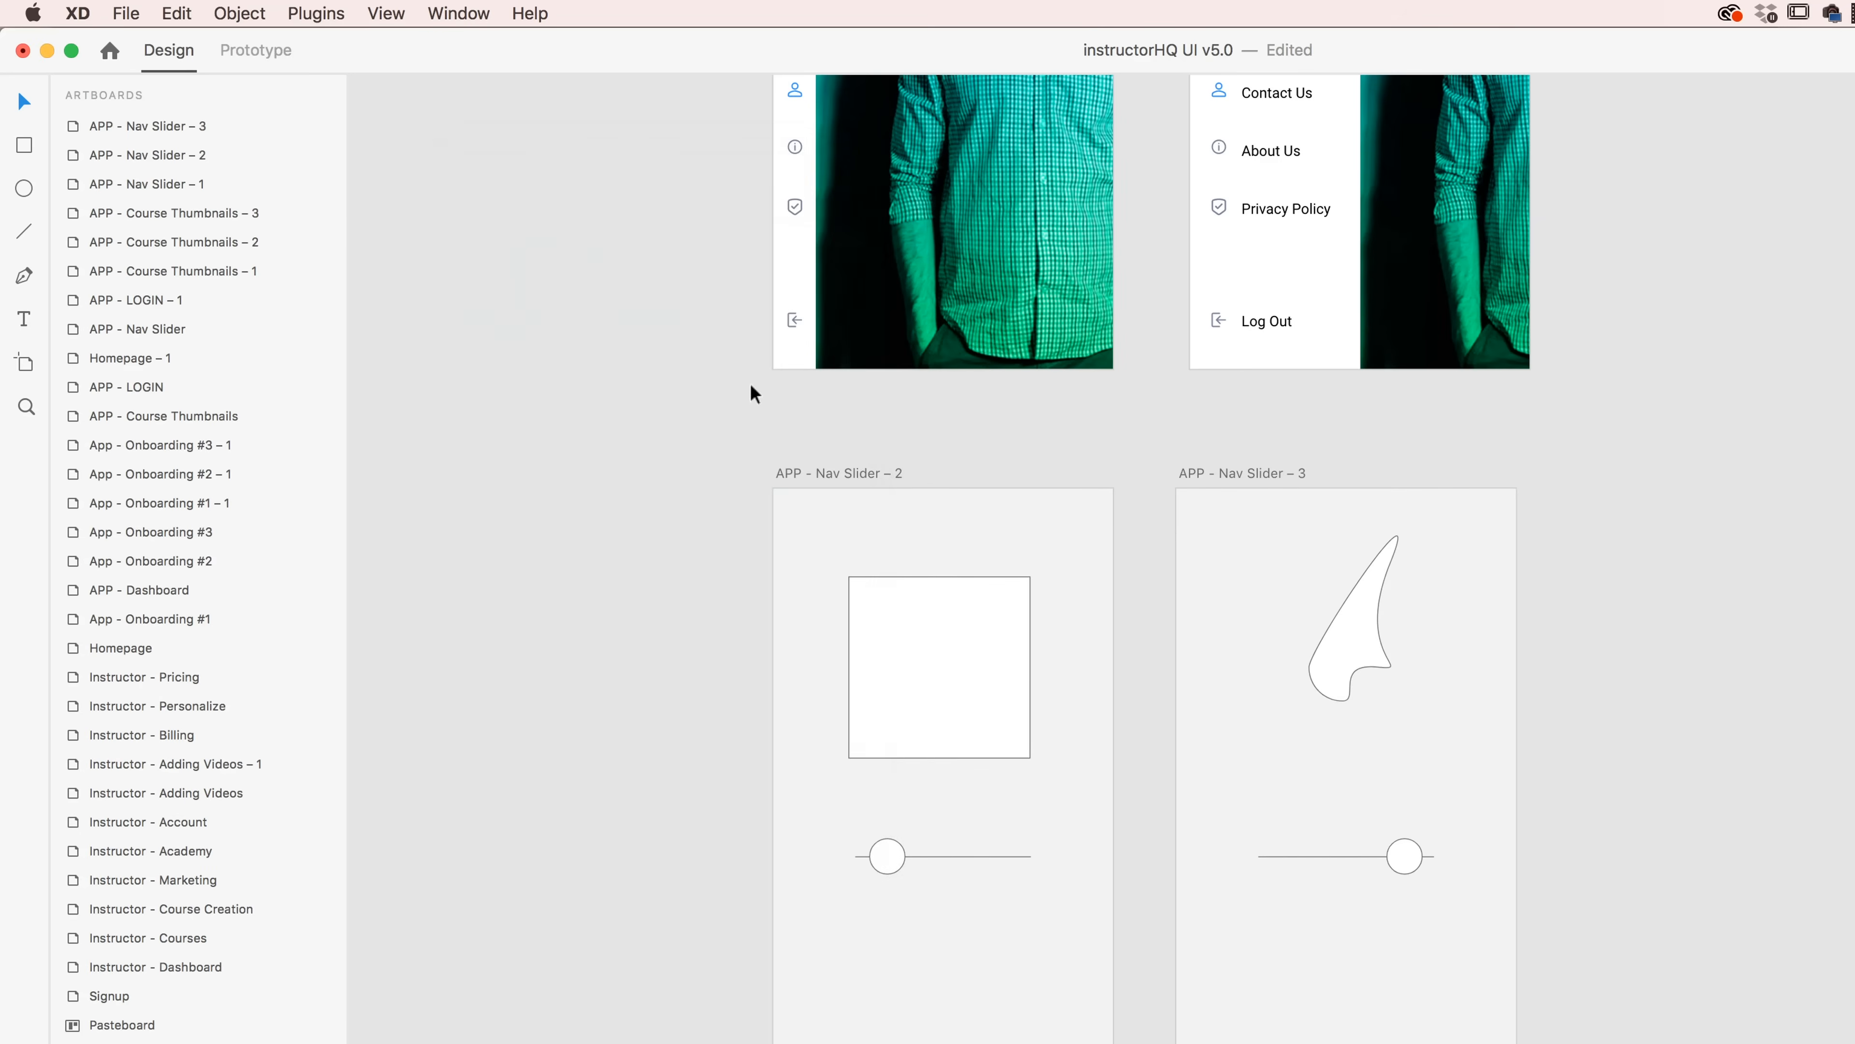
pyautogui.click(862, 473)
pyautogui.press('super+Return')
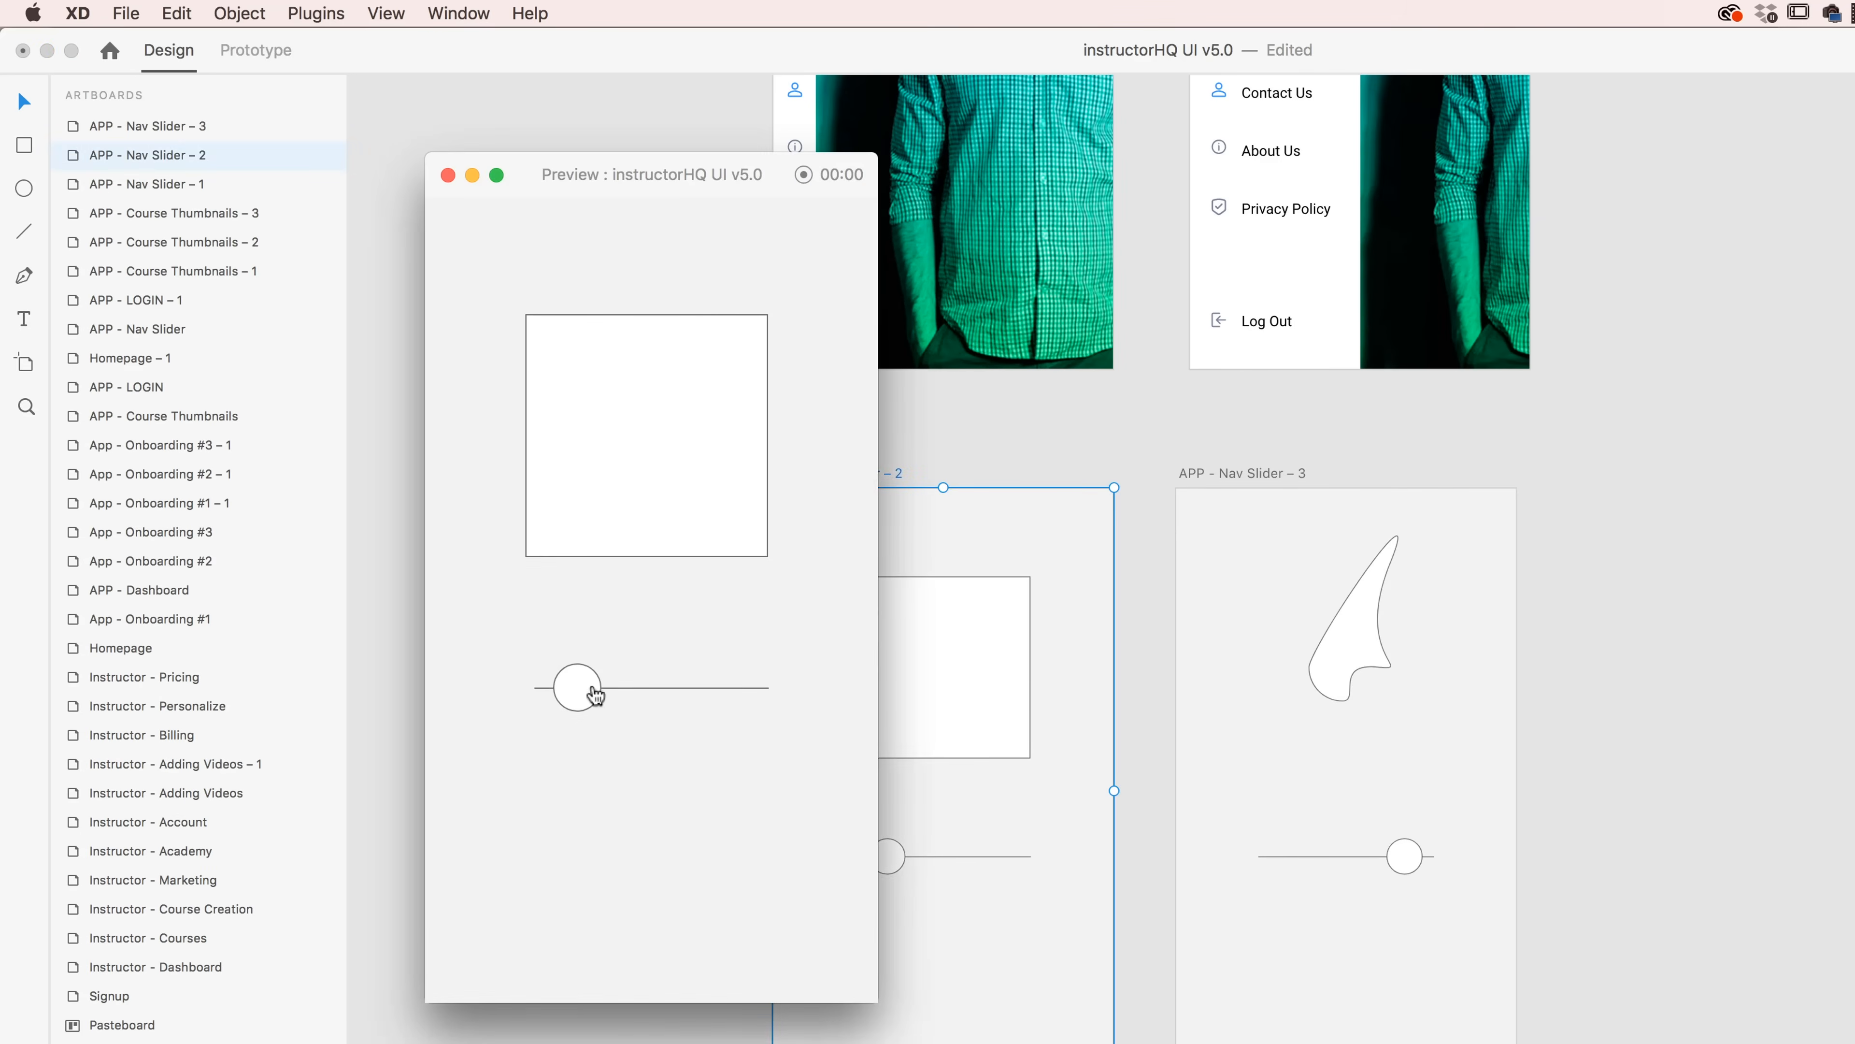
pyautogui.moveTo(595, 696); pyautogui.dragTo(442, 694)
pyautogui.click(449, 176)
# - Convert the large square on APP - Nav Slider – 2 to a path and rename it Path 609, like the irregular shape
pyautogui.click(1016, 744)
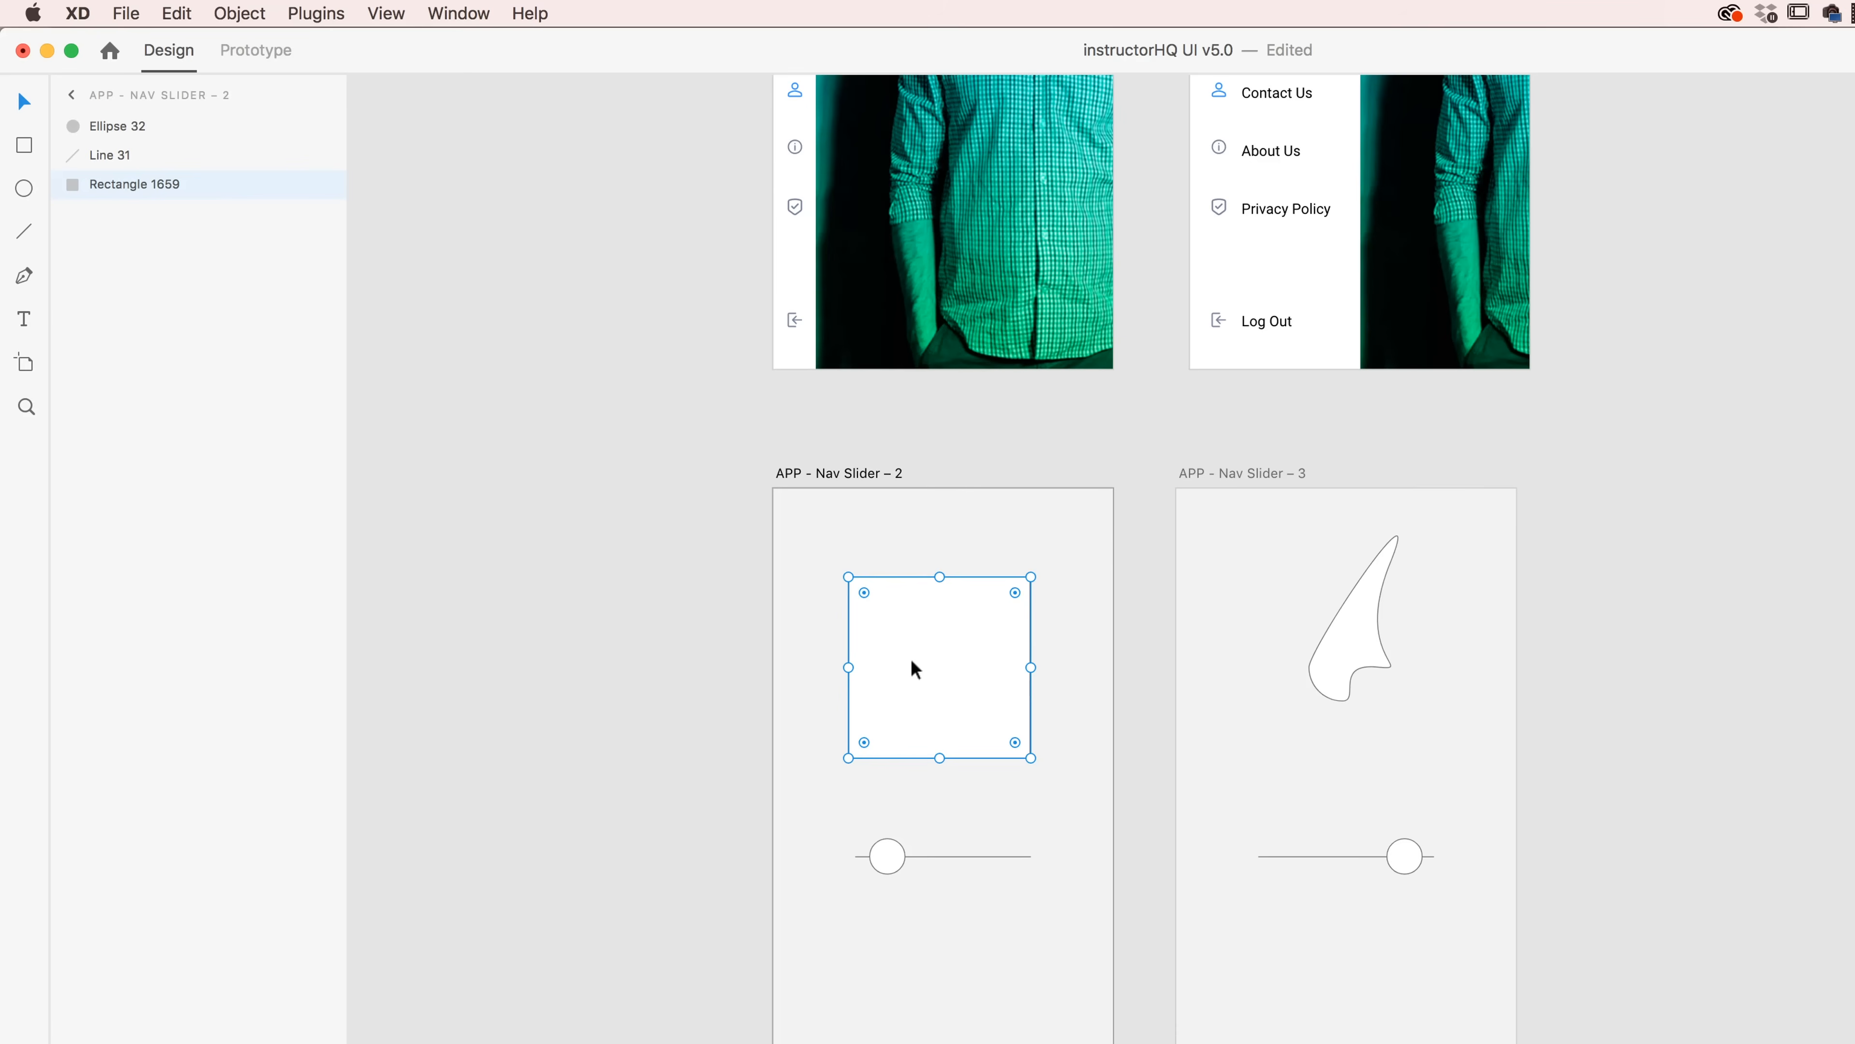
pyautogui.press('super+8')
pyautogui.click(1366, 655)
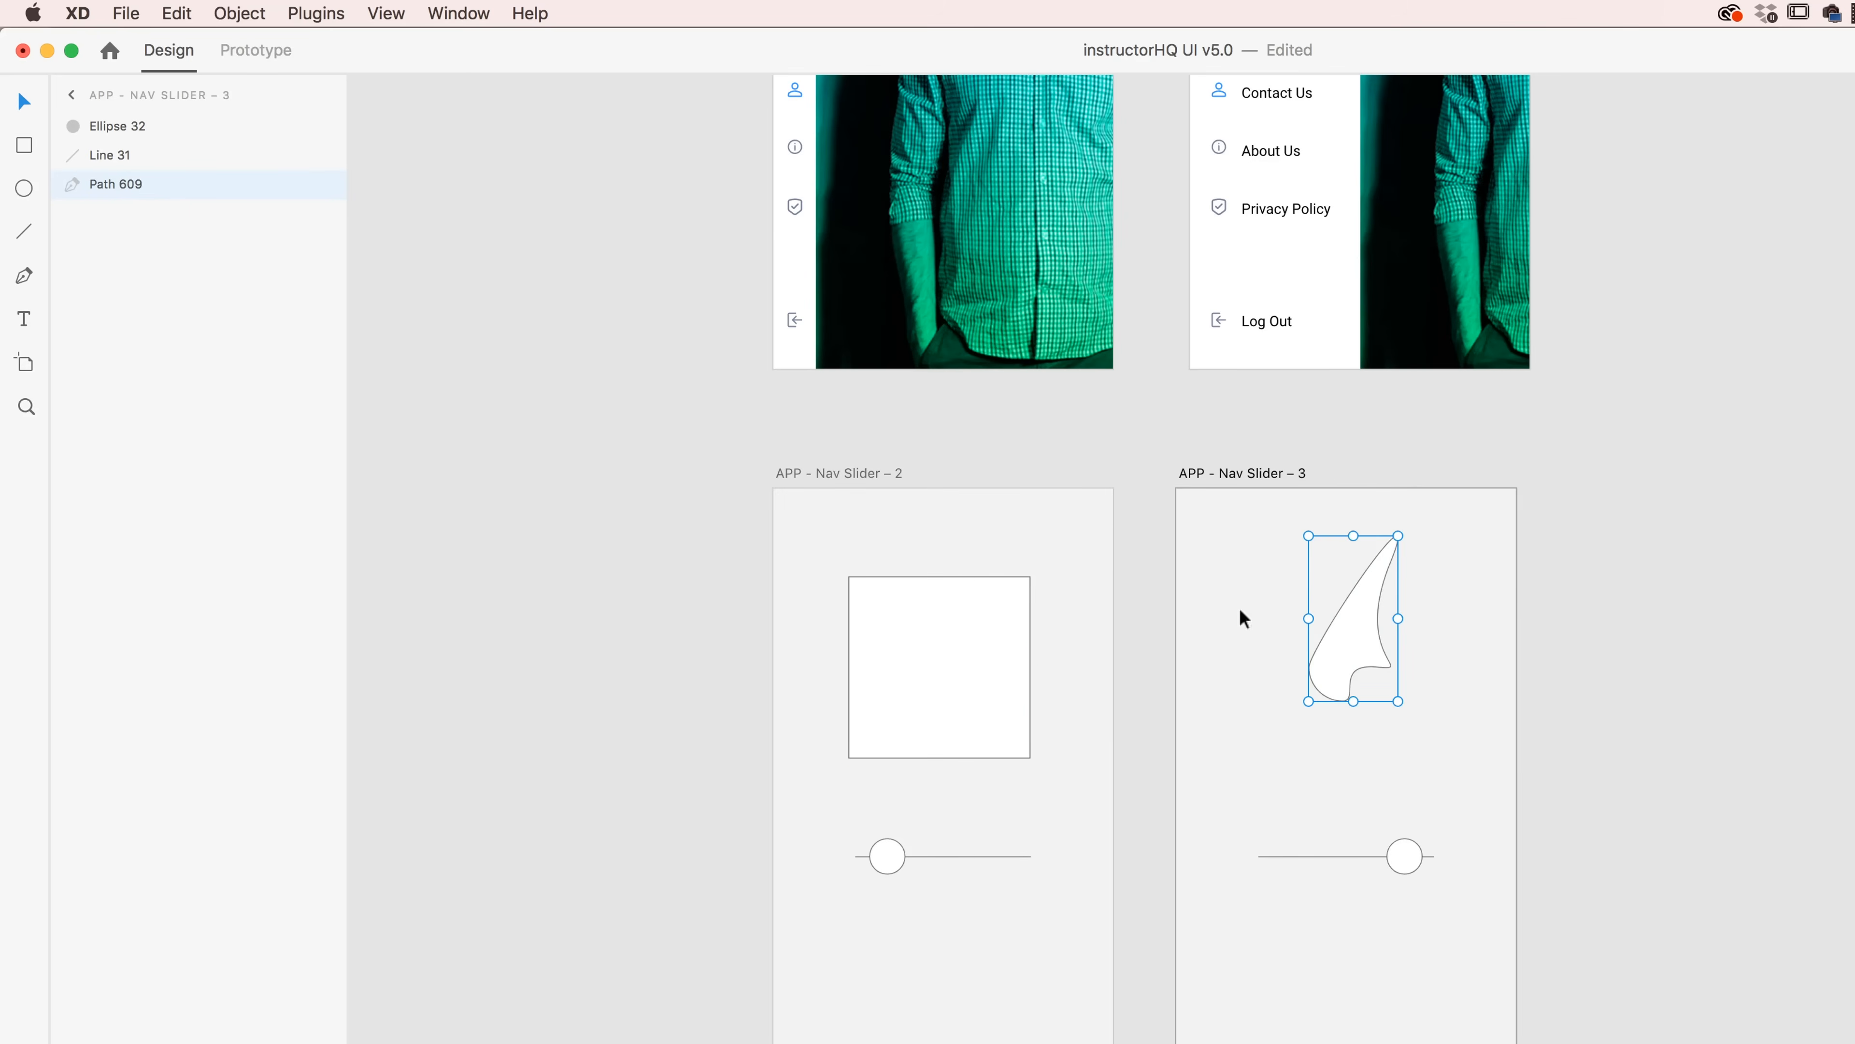
pyautogui.click(945, 676)
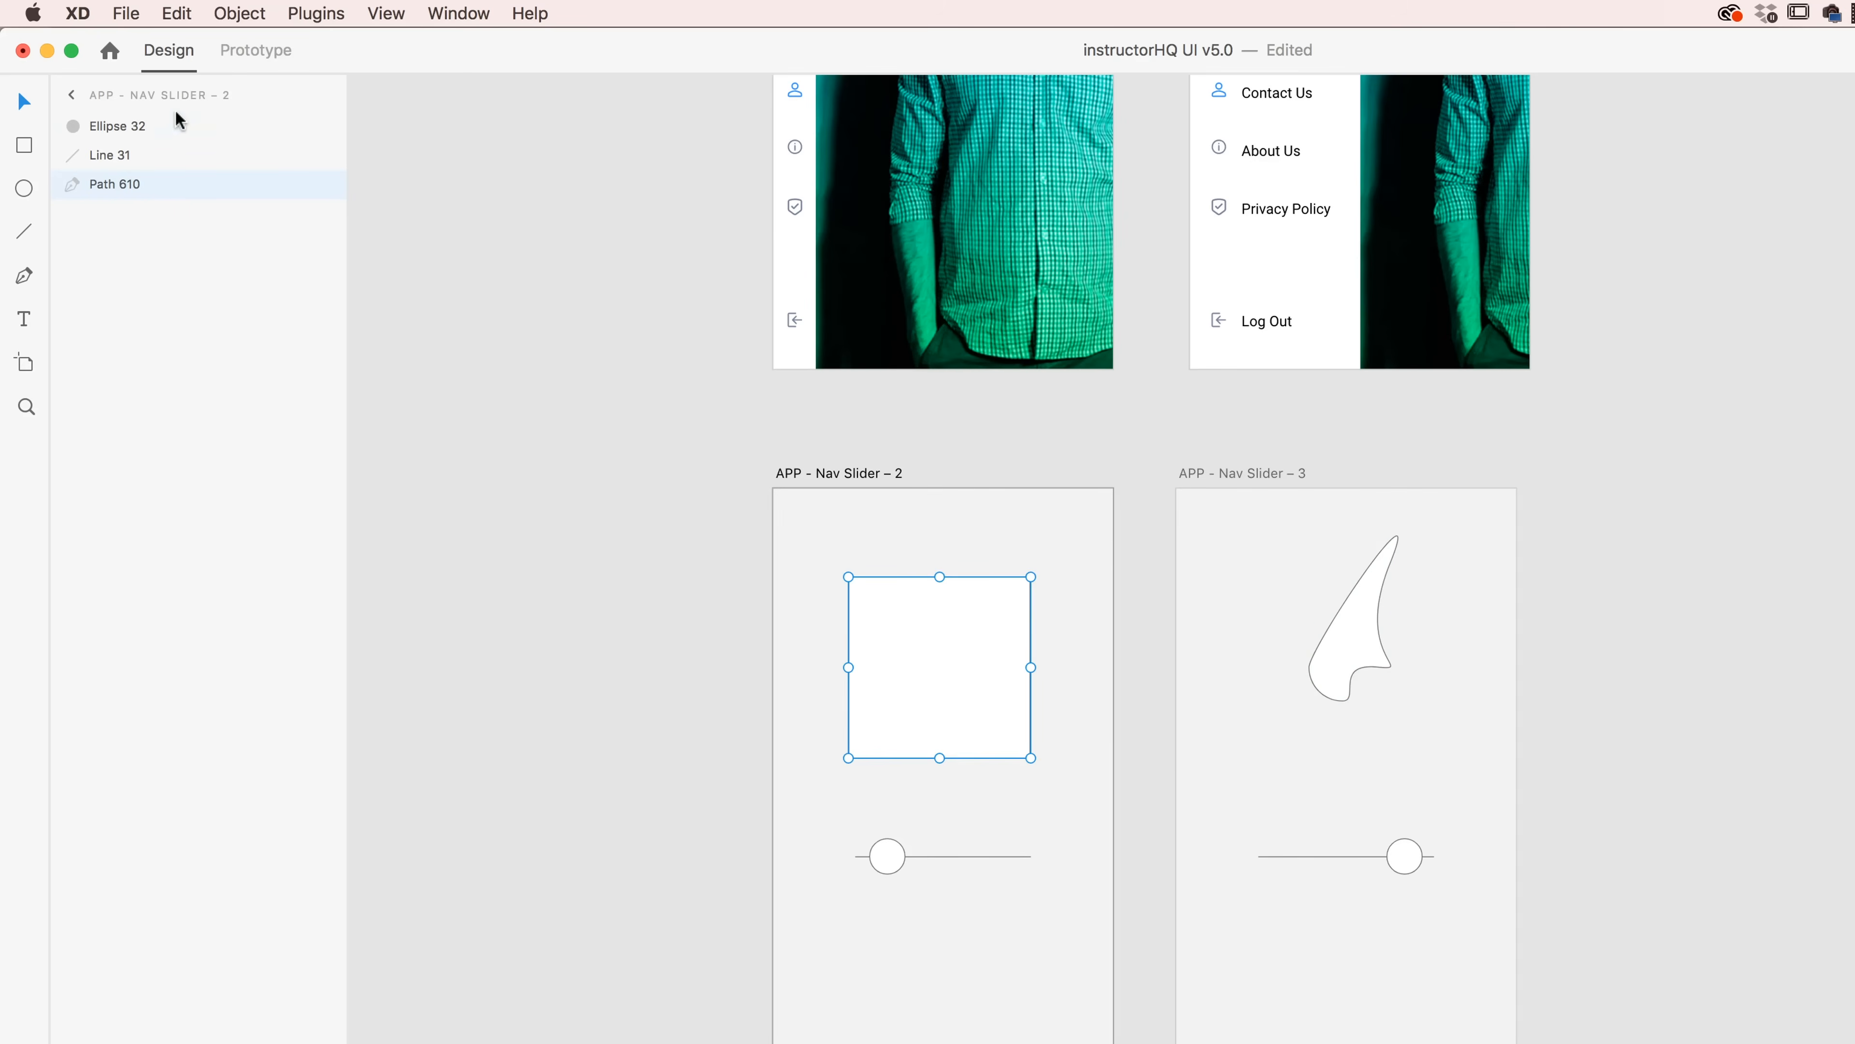
pyautogui.doubleClick(139, 184)
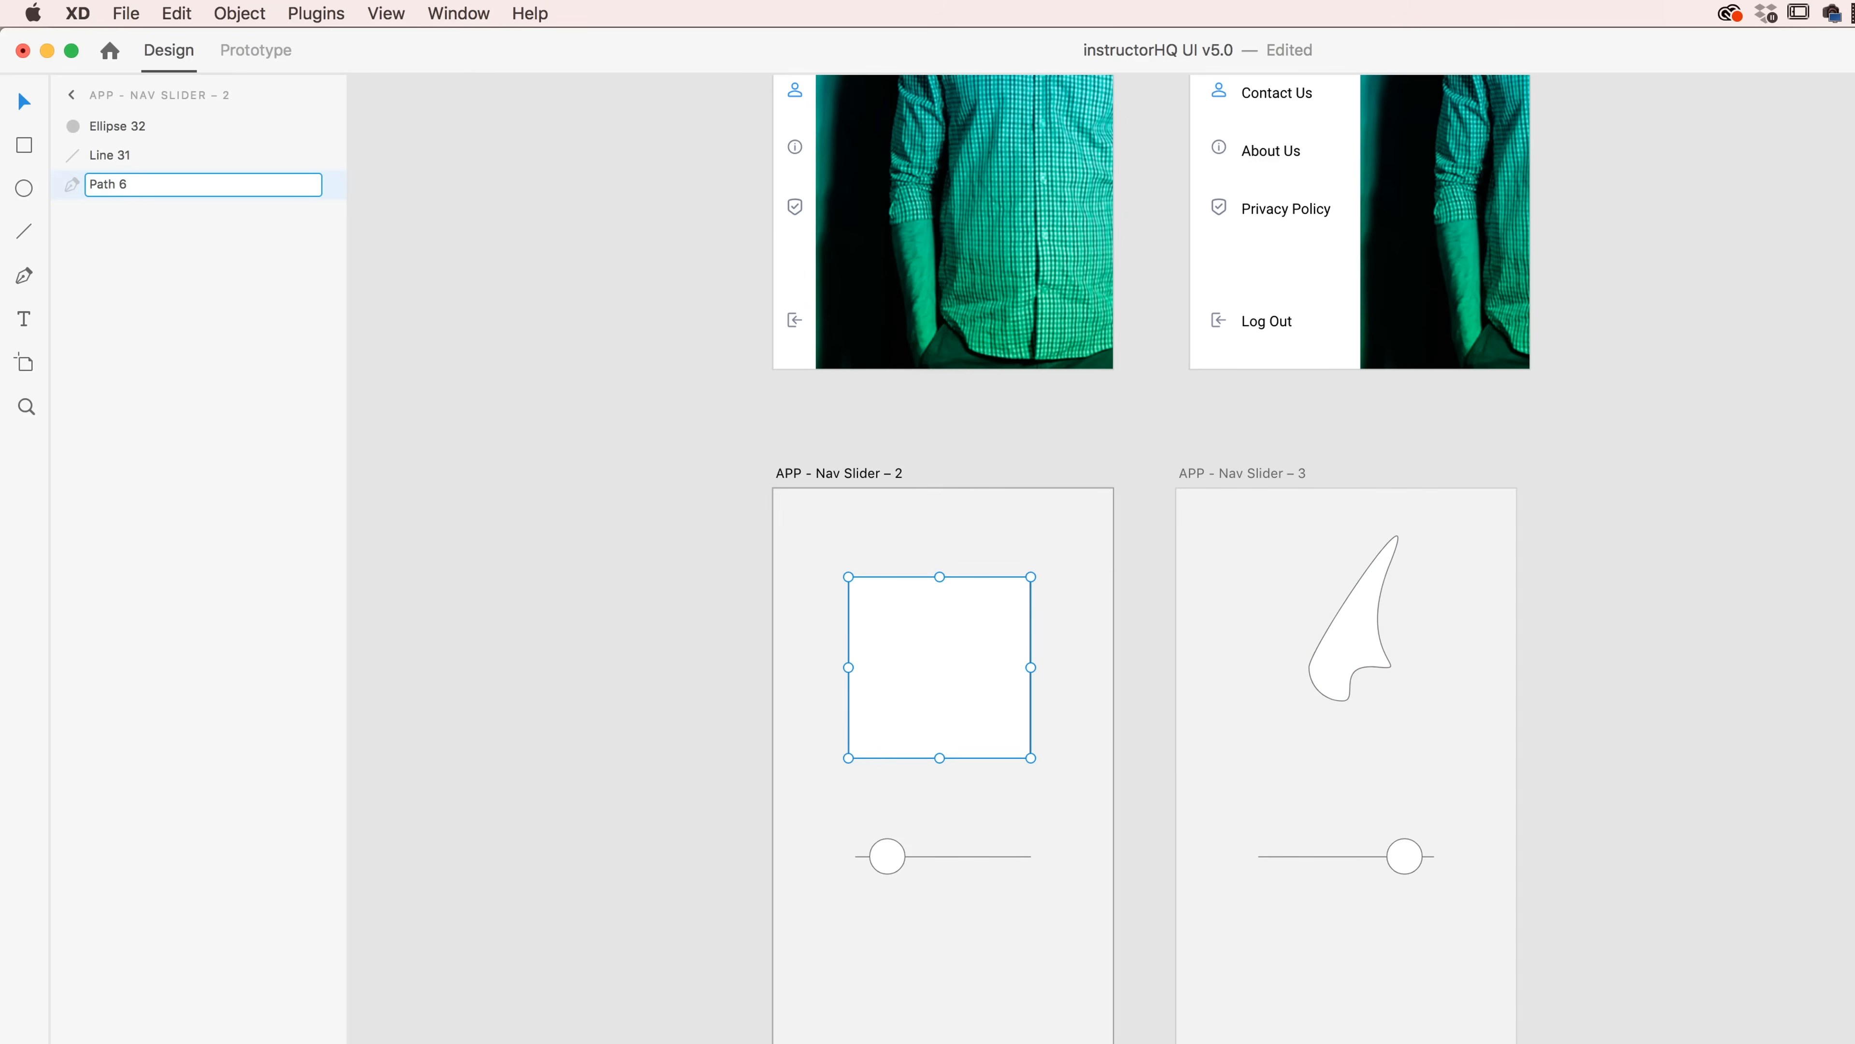
pyautogui.click(490, 586)
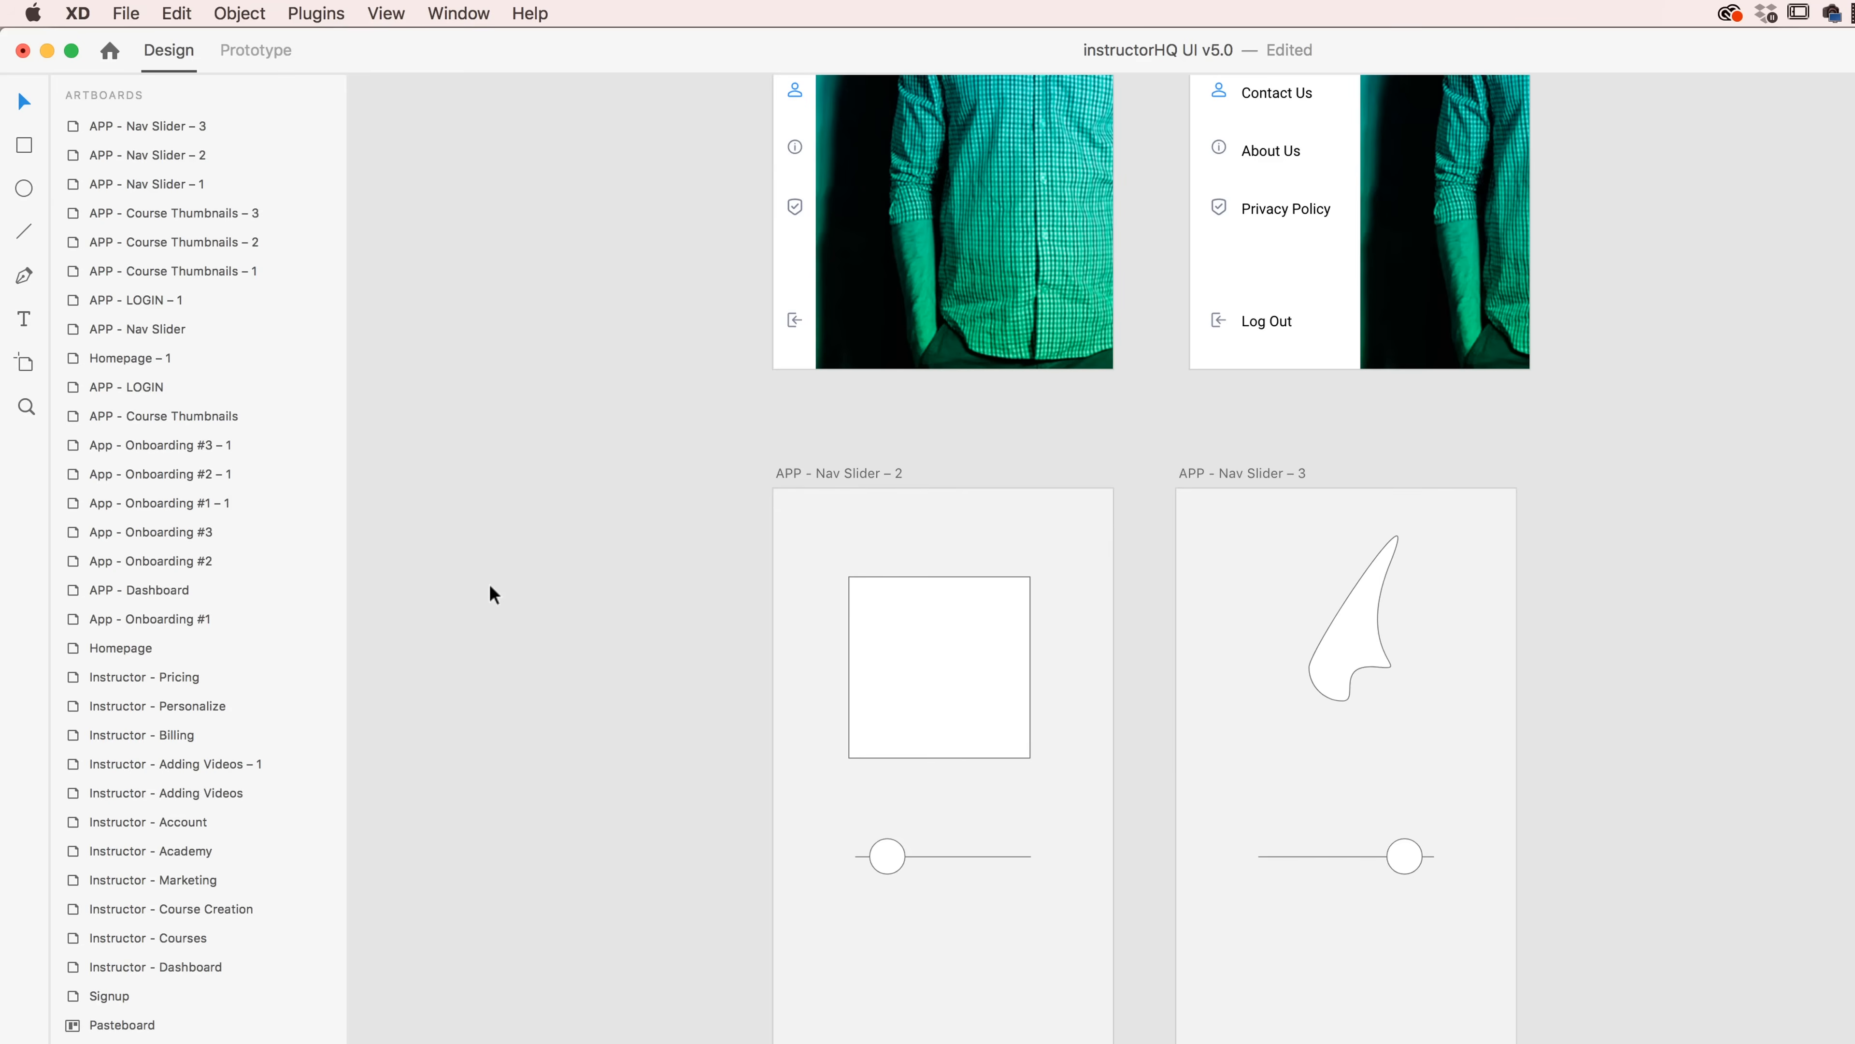
# - Preview APP - Nav Slider – 2 again and slide the knob to test the morph between the two identically named paths
pyautogui.click(858, 475)
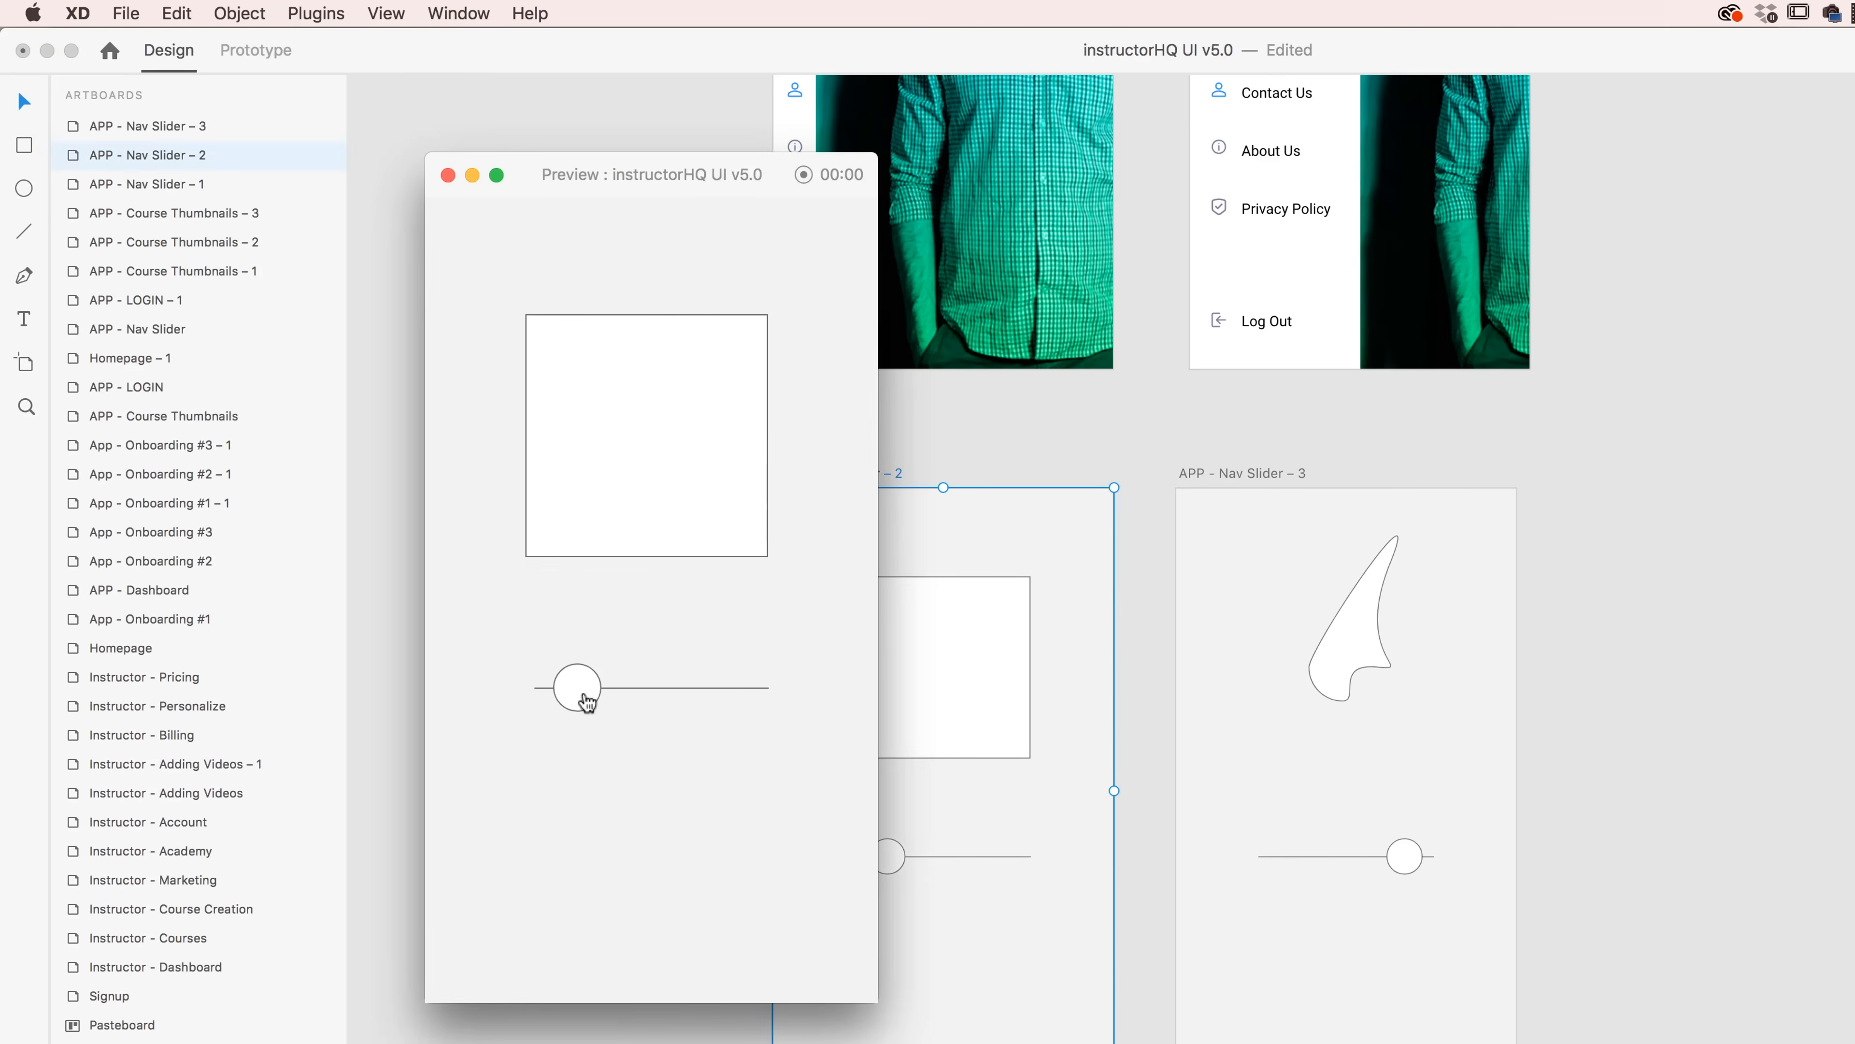
pyautogui.moveTo(584, 706); pyautogui.dragTo(756, 717)
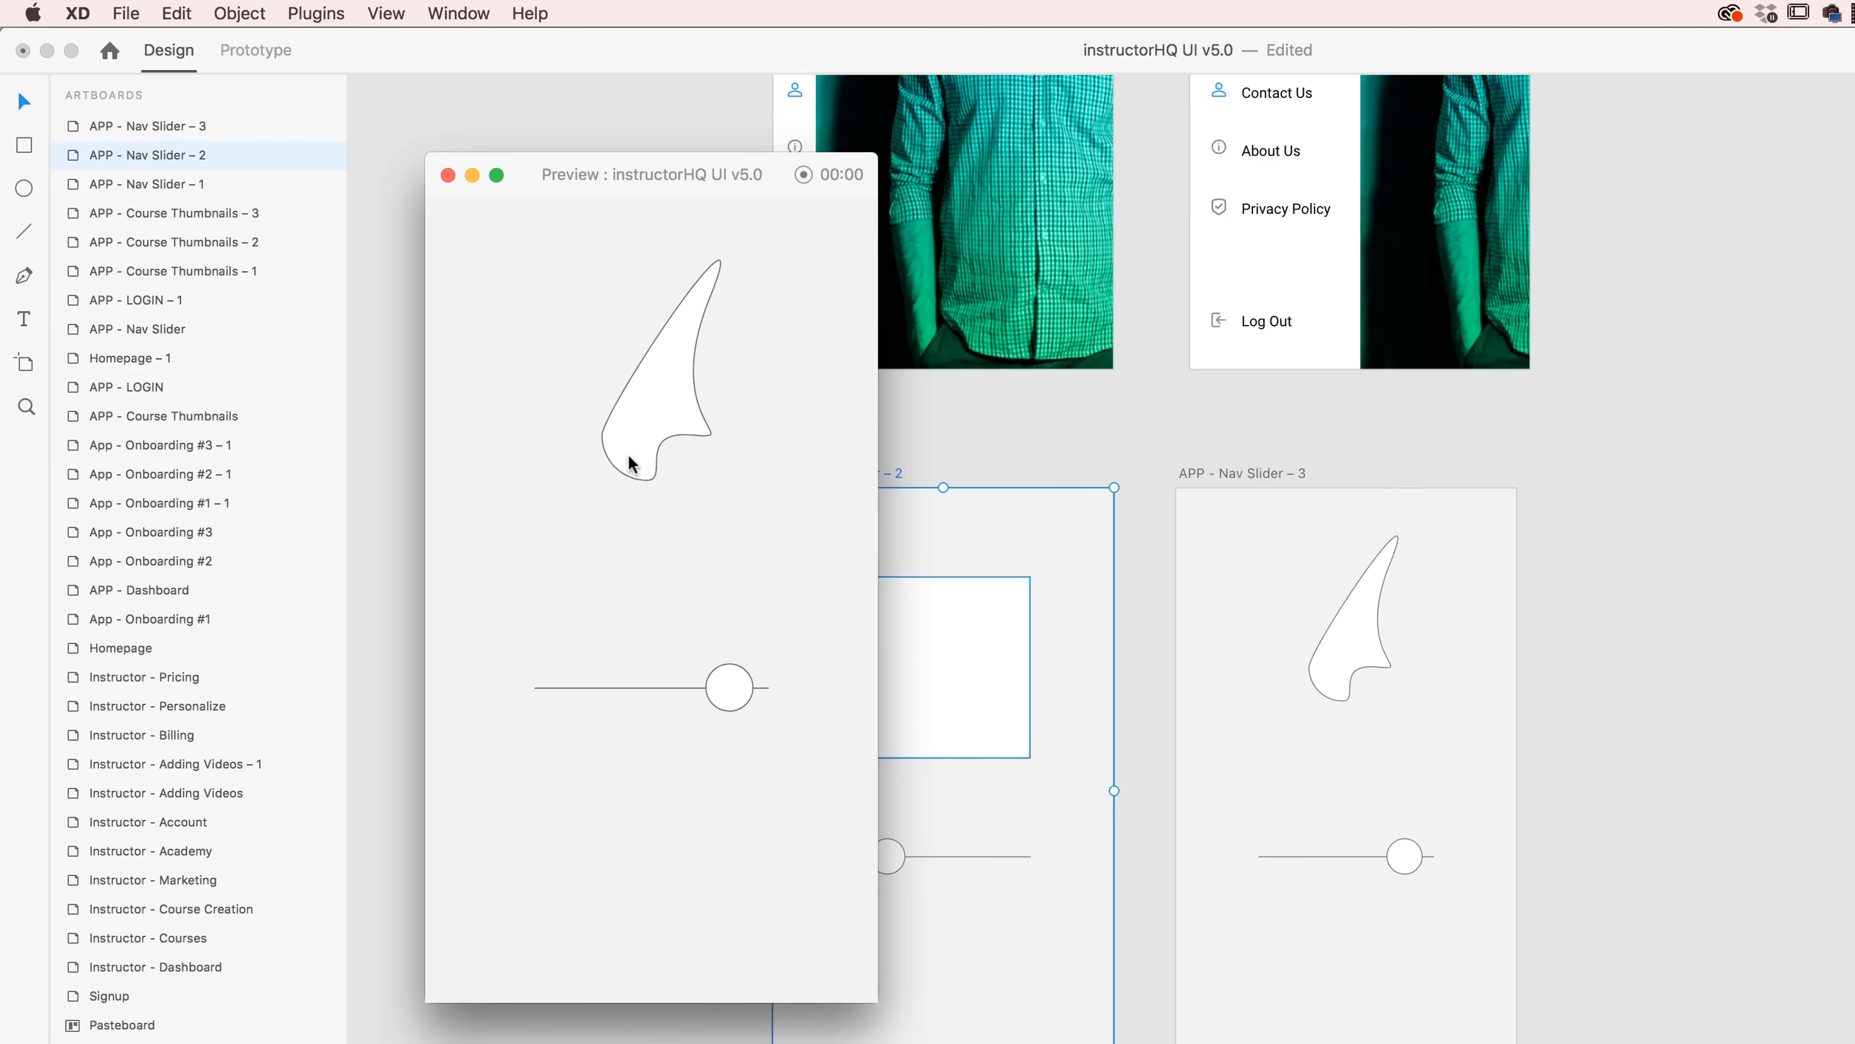
pyautogui.click(448, 175)
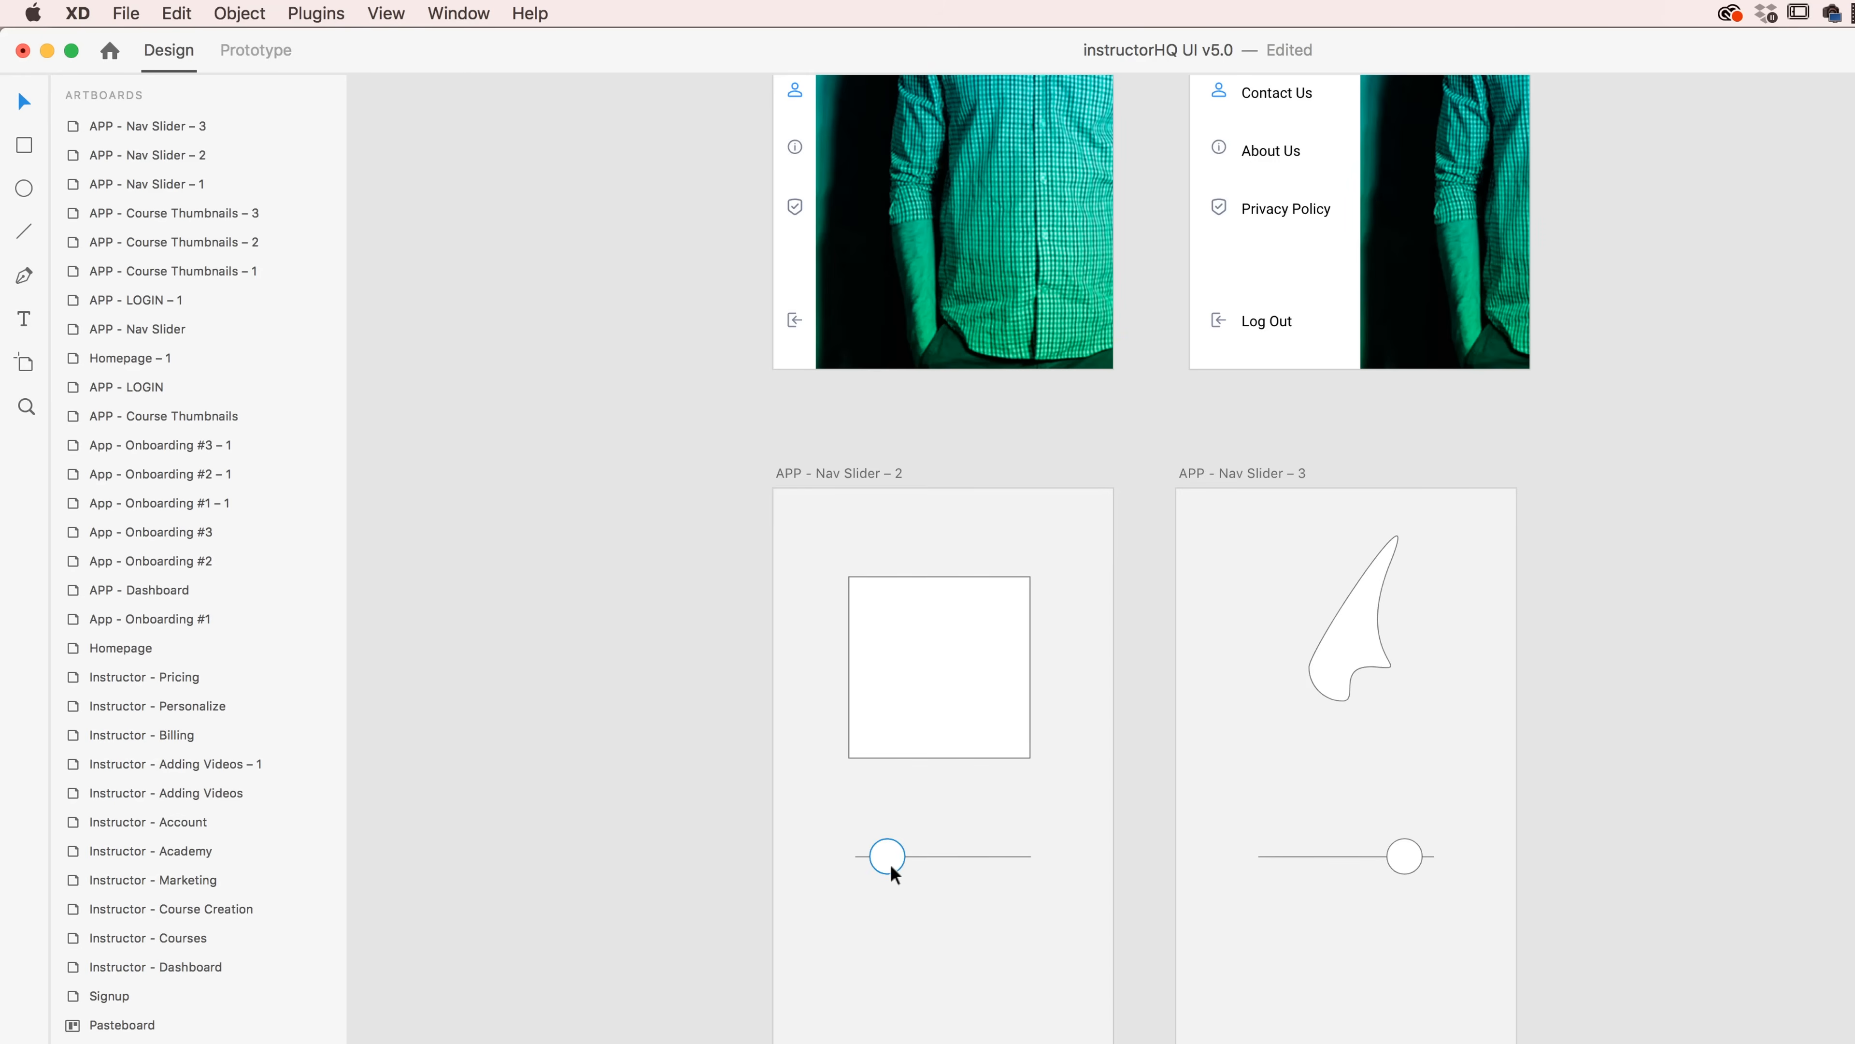
pyautogui.click(1359, 644)
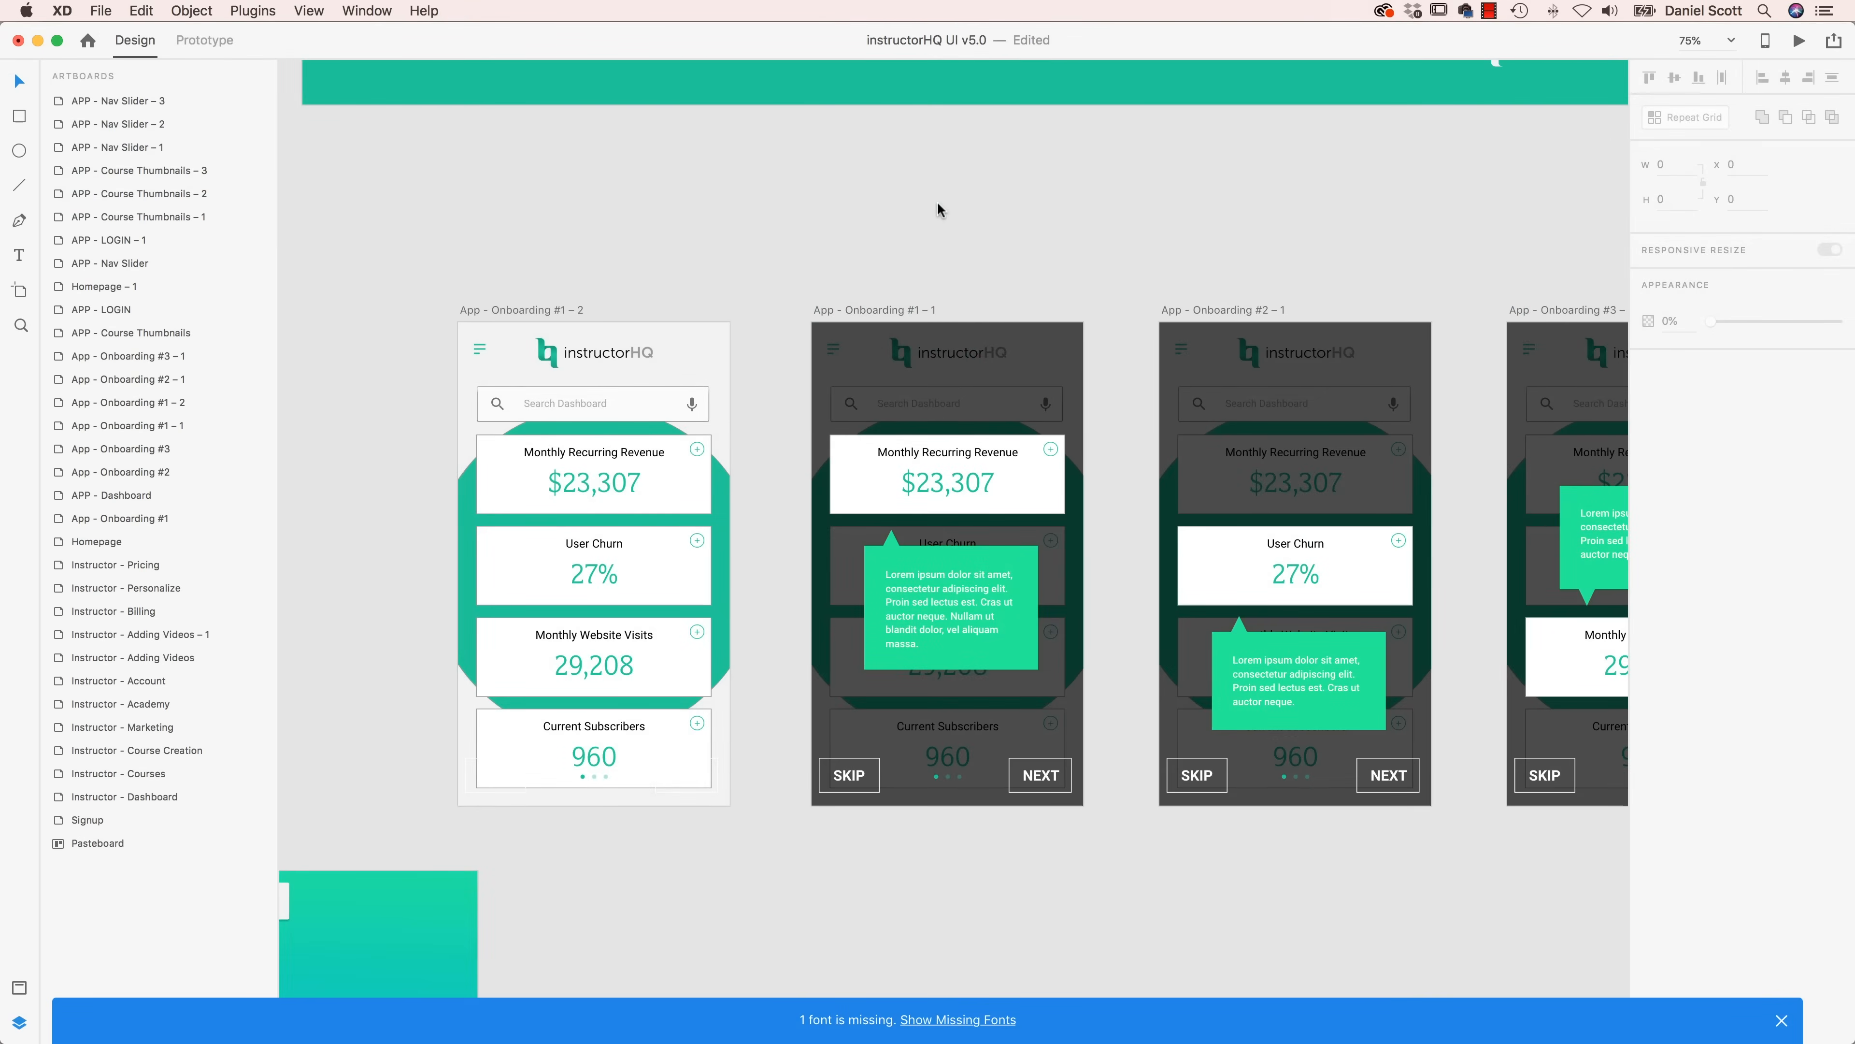
# - Link App - Onboarding #1 – 2 to App - Onboarding #1 – 1 with a Time trigger, a delay of 4 and the Auto-Animate action
pyautogui.hscroll(2, 555, 281)
pyautogui.scroll(-1, 555, 281)
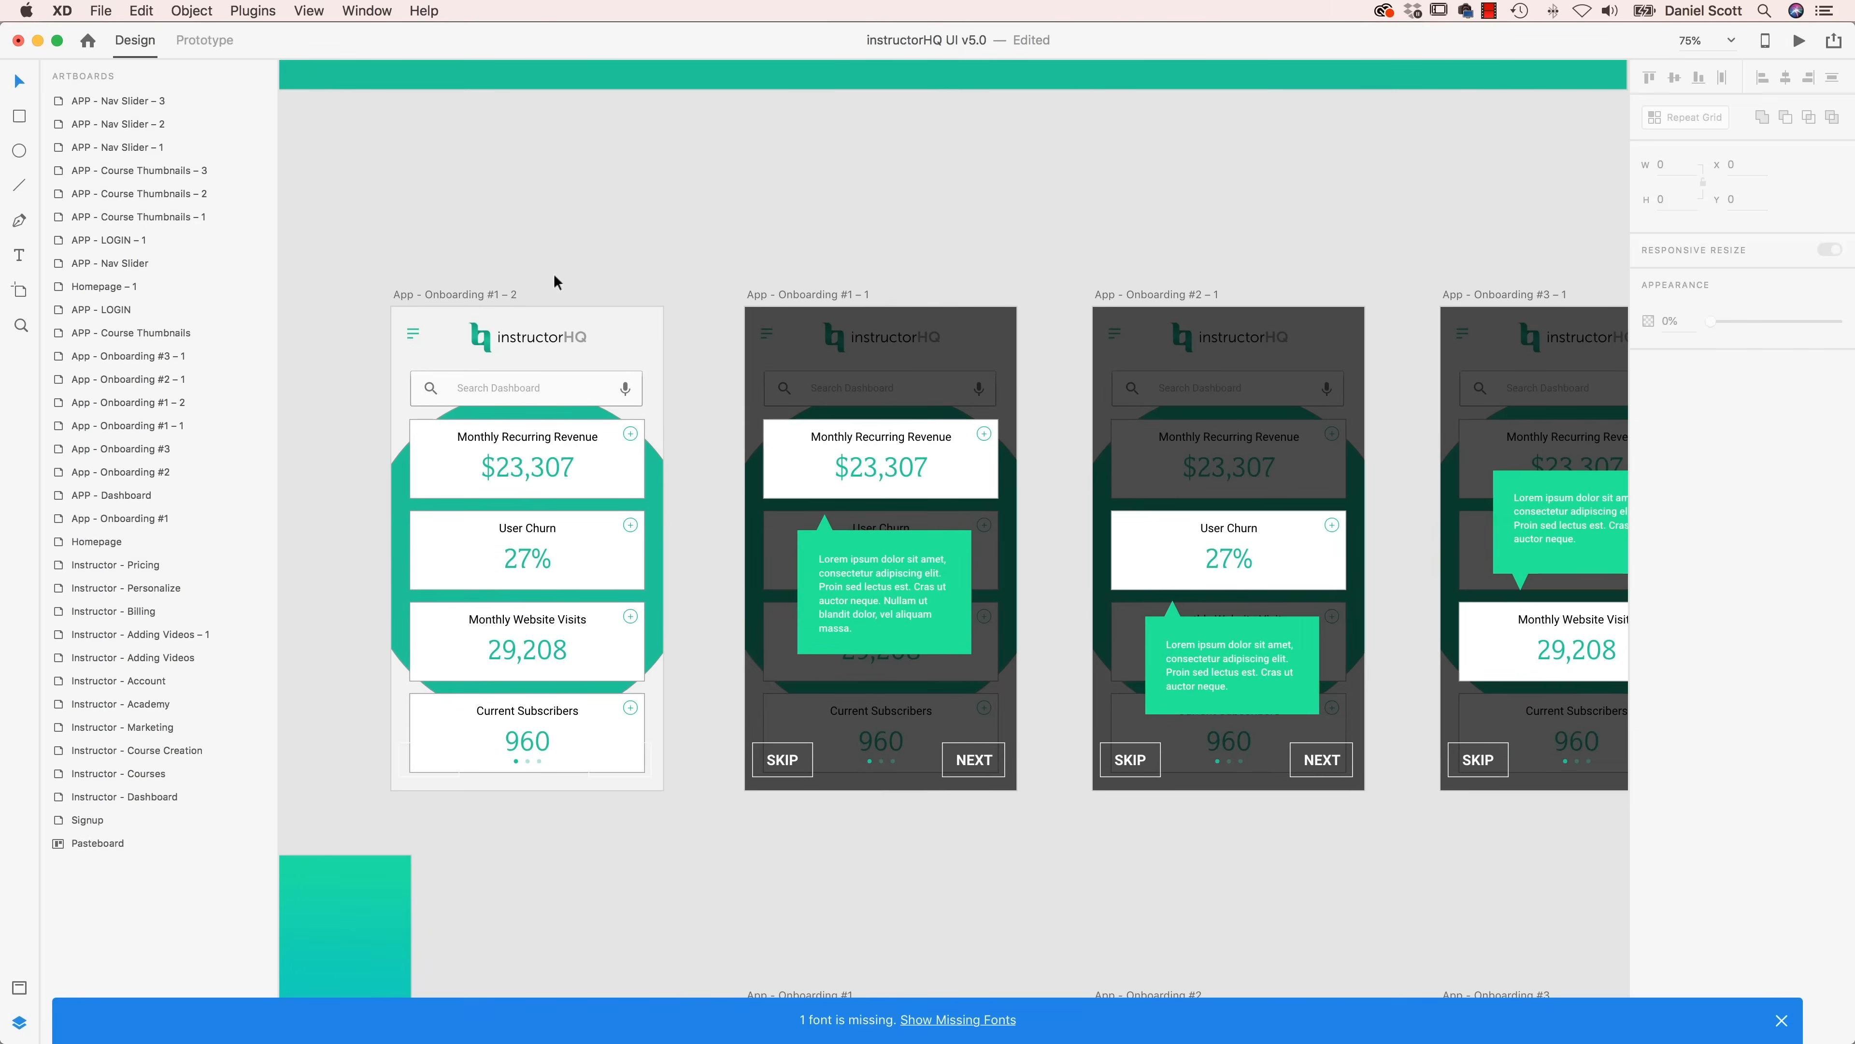
pyautogui.click(469, 295)
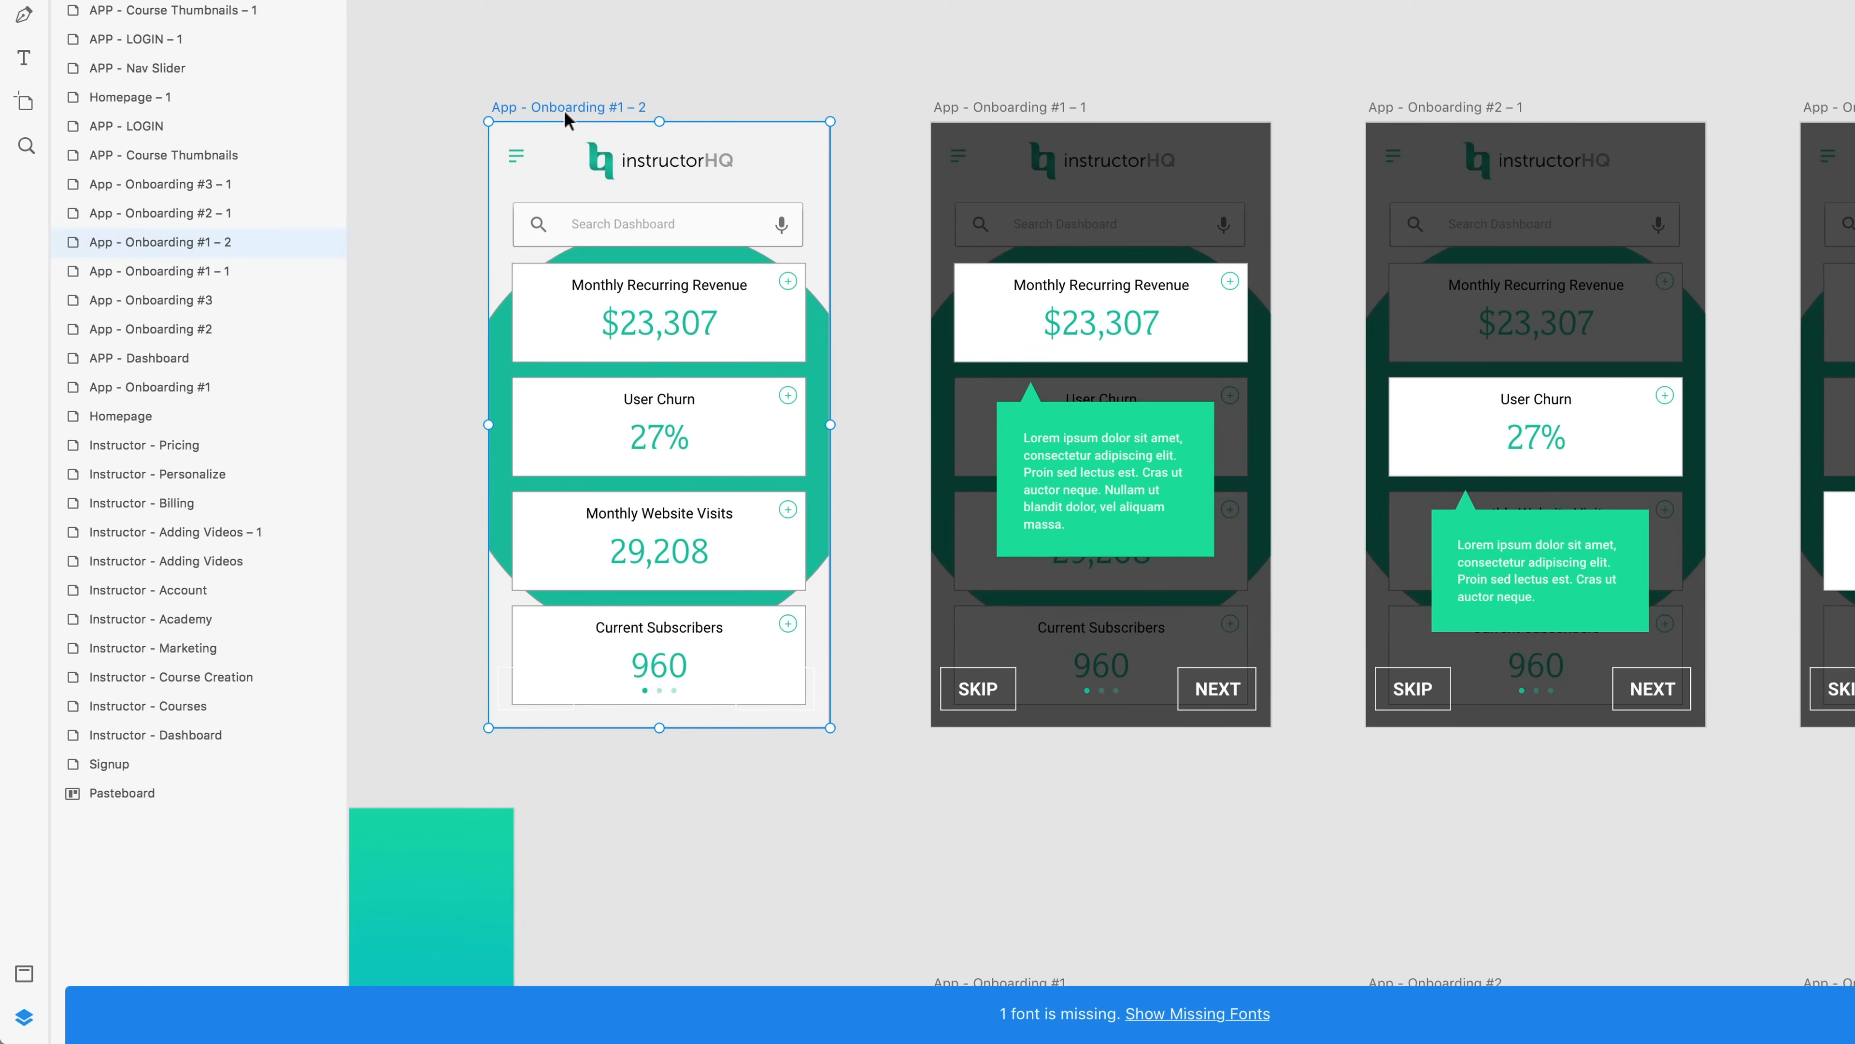
pyautogui.hotkey('ctrl', 'Tab')
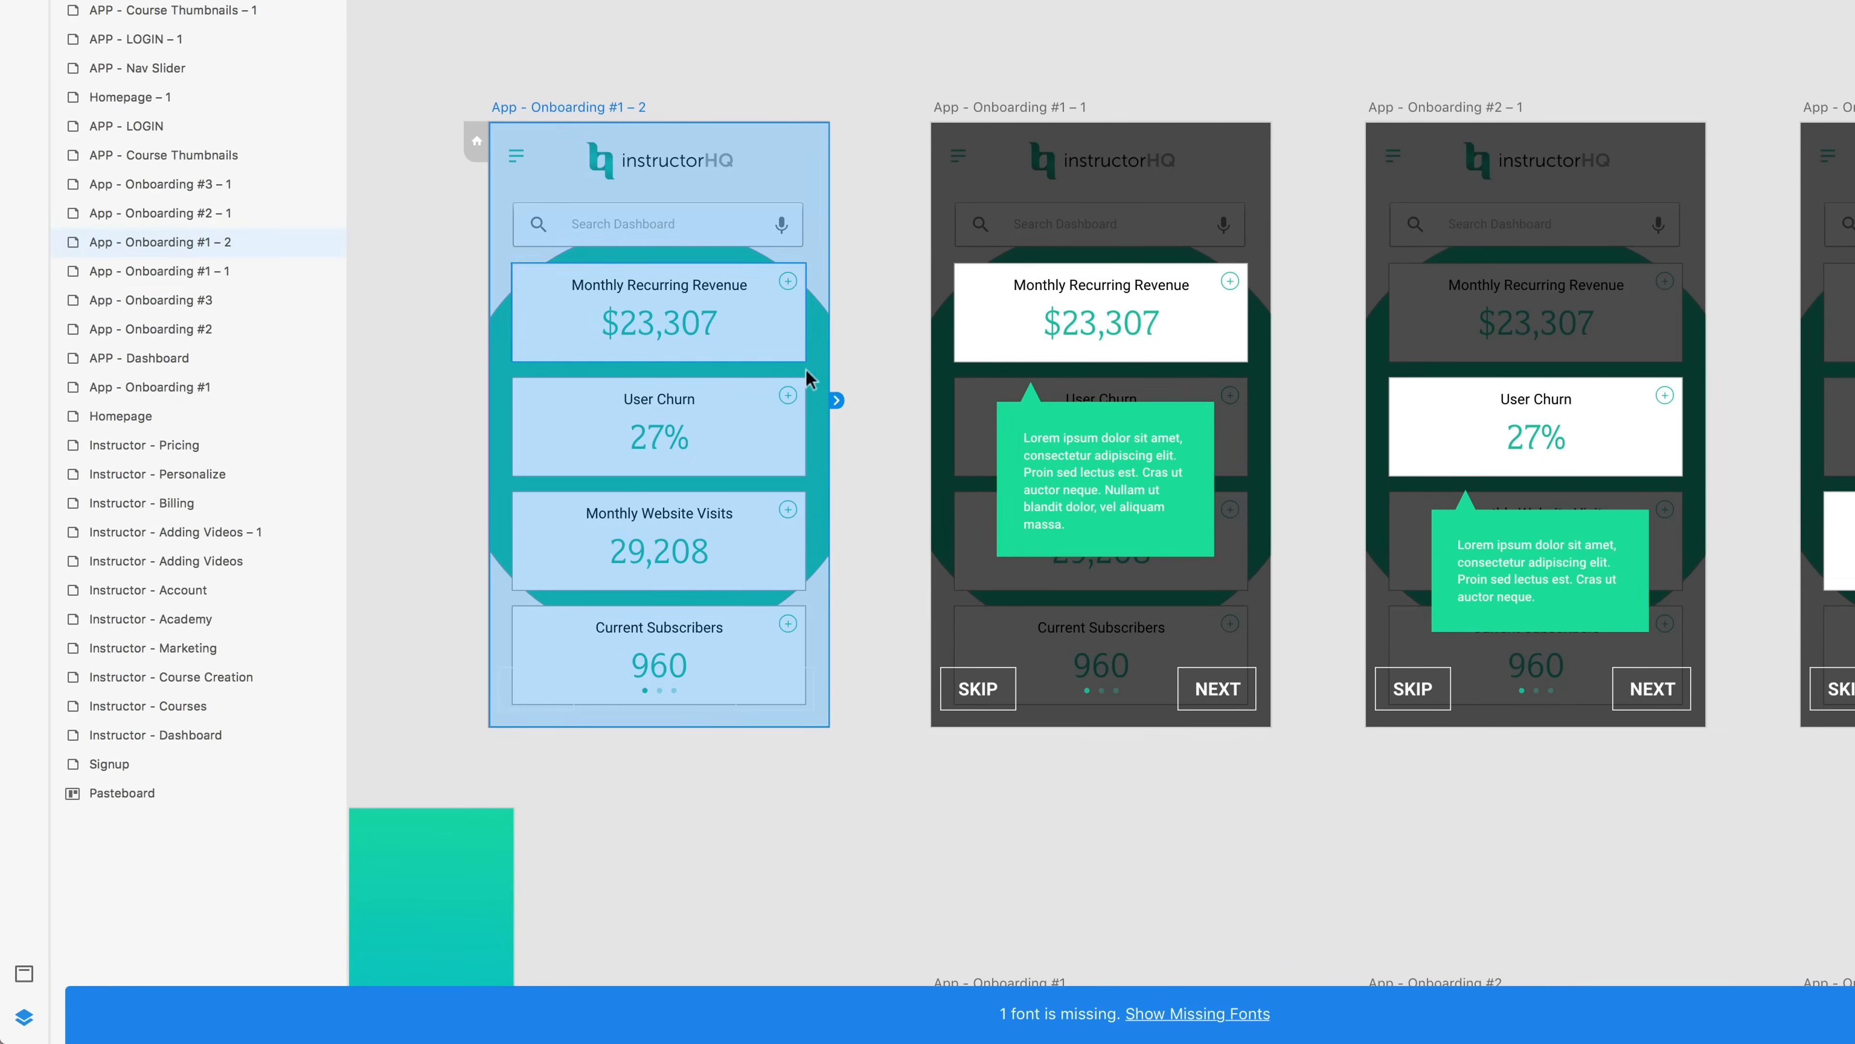
pyautogui.moveTo(837, 400); pyautogui.dragTo(959, 446)
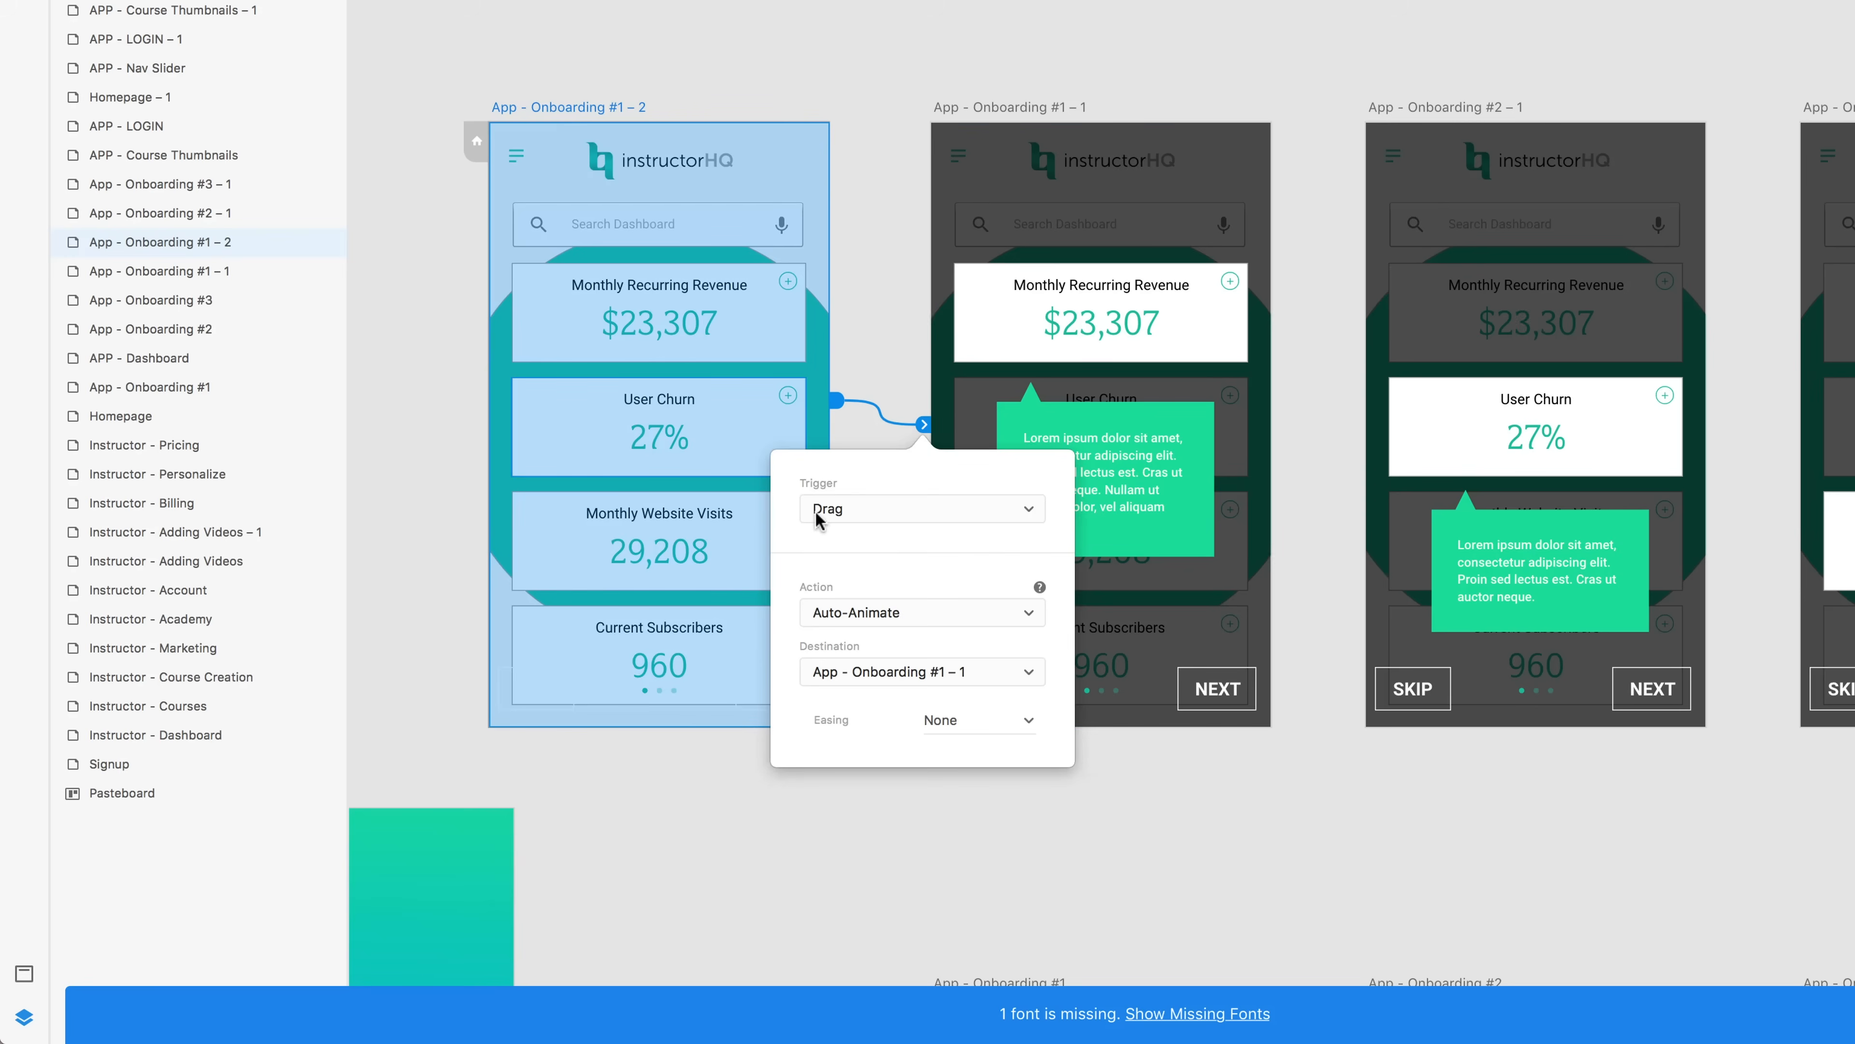
pyautogui.click(816, 511)
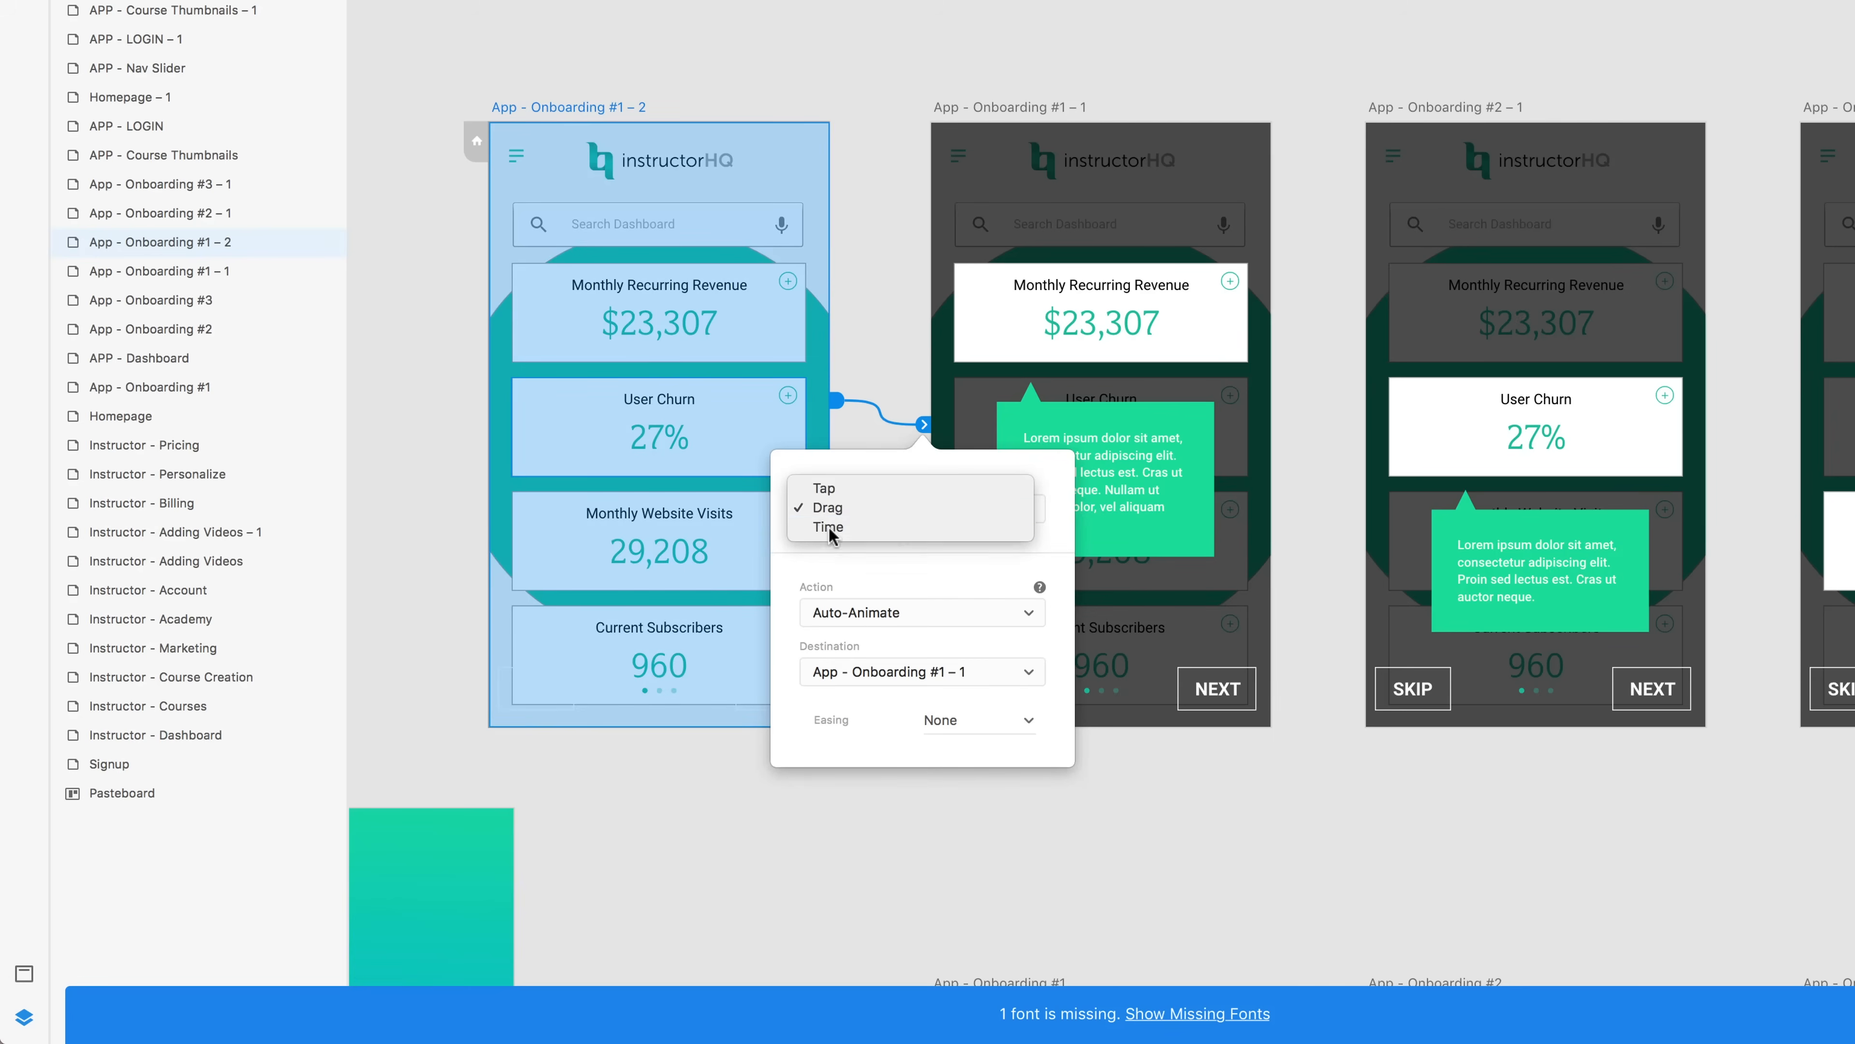
pyautogui.click(827, 527)
pyautogui.write('4')
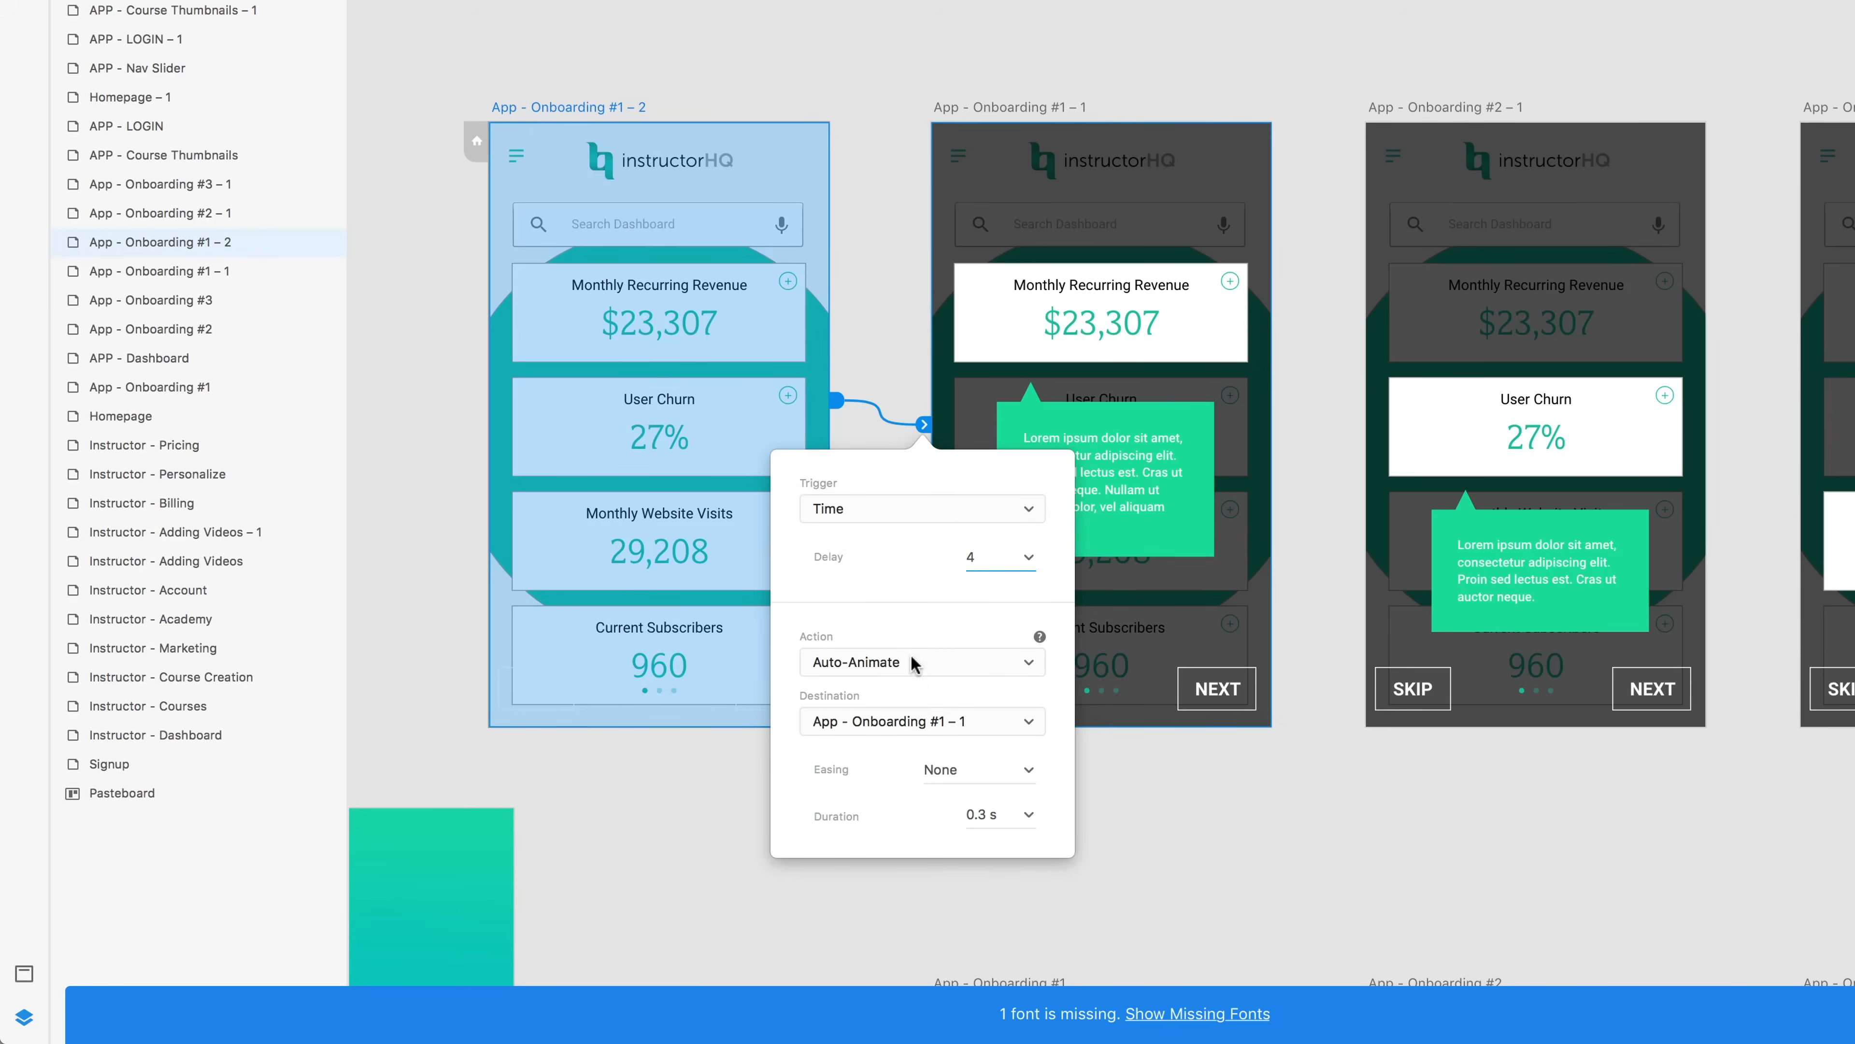
# - Link App - Onboarding #1 – 1 to #2 – 1 and #2 – 1 to #3 – 1 with Time-triggered Auto-Animate transitions and a 2 s delay
pyautogui.click(1118, 186)
pyautogui.moveTo(1278, 399); pyautogui.dragTo(1373, 454)
pyautogui.click(1344, 551)
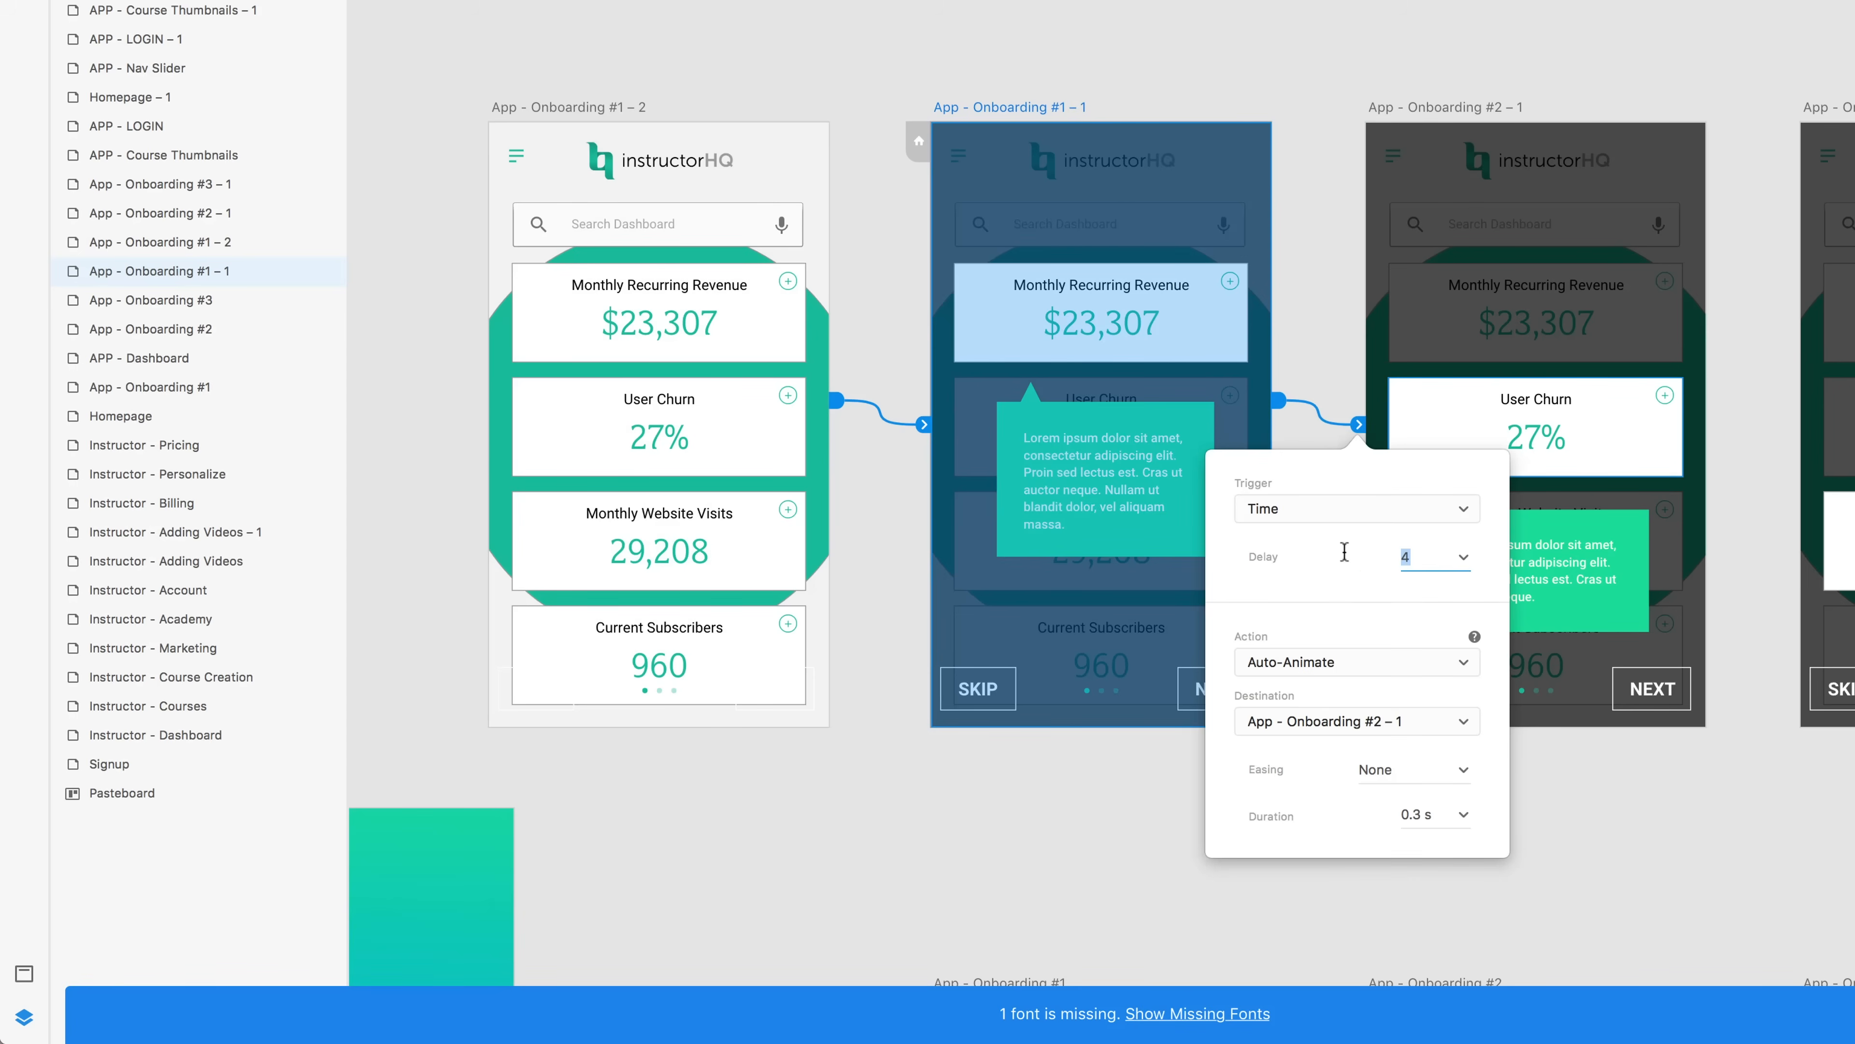
pyautogui.click(1434, 109)
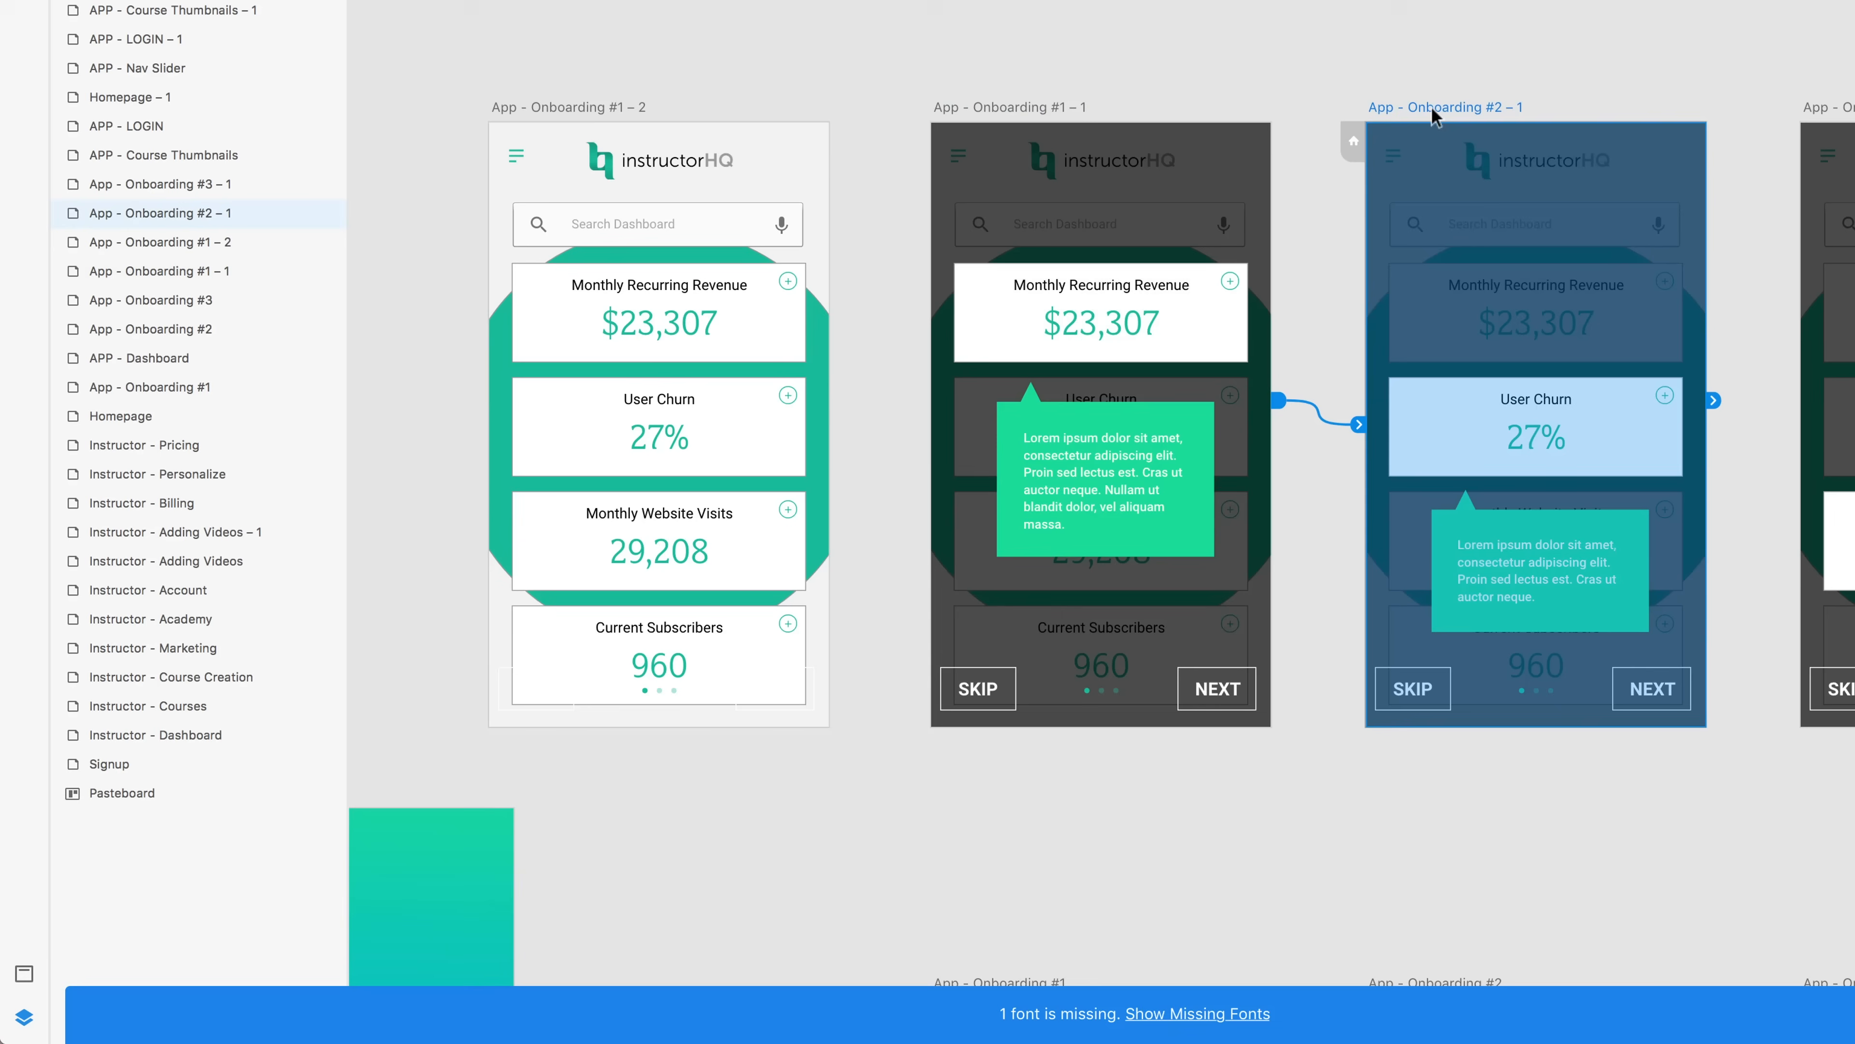
pyautogui.moveTo(1712, 400); pyautogui.dragTo(1821, 468)
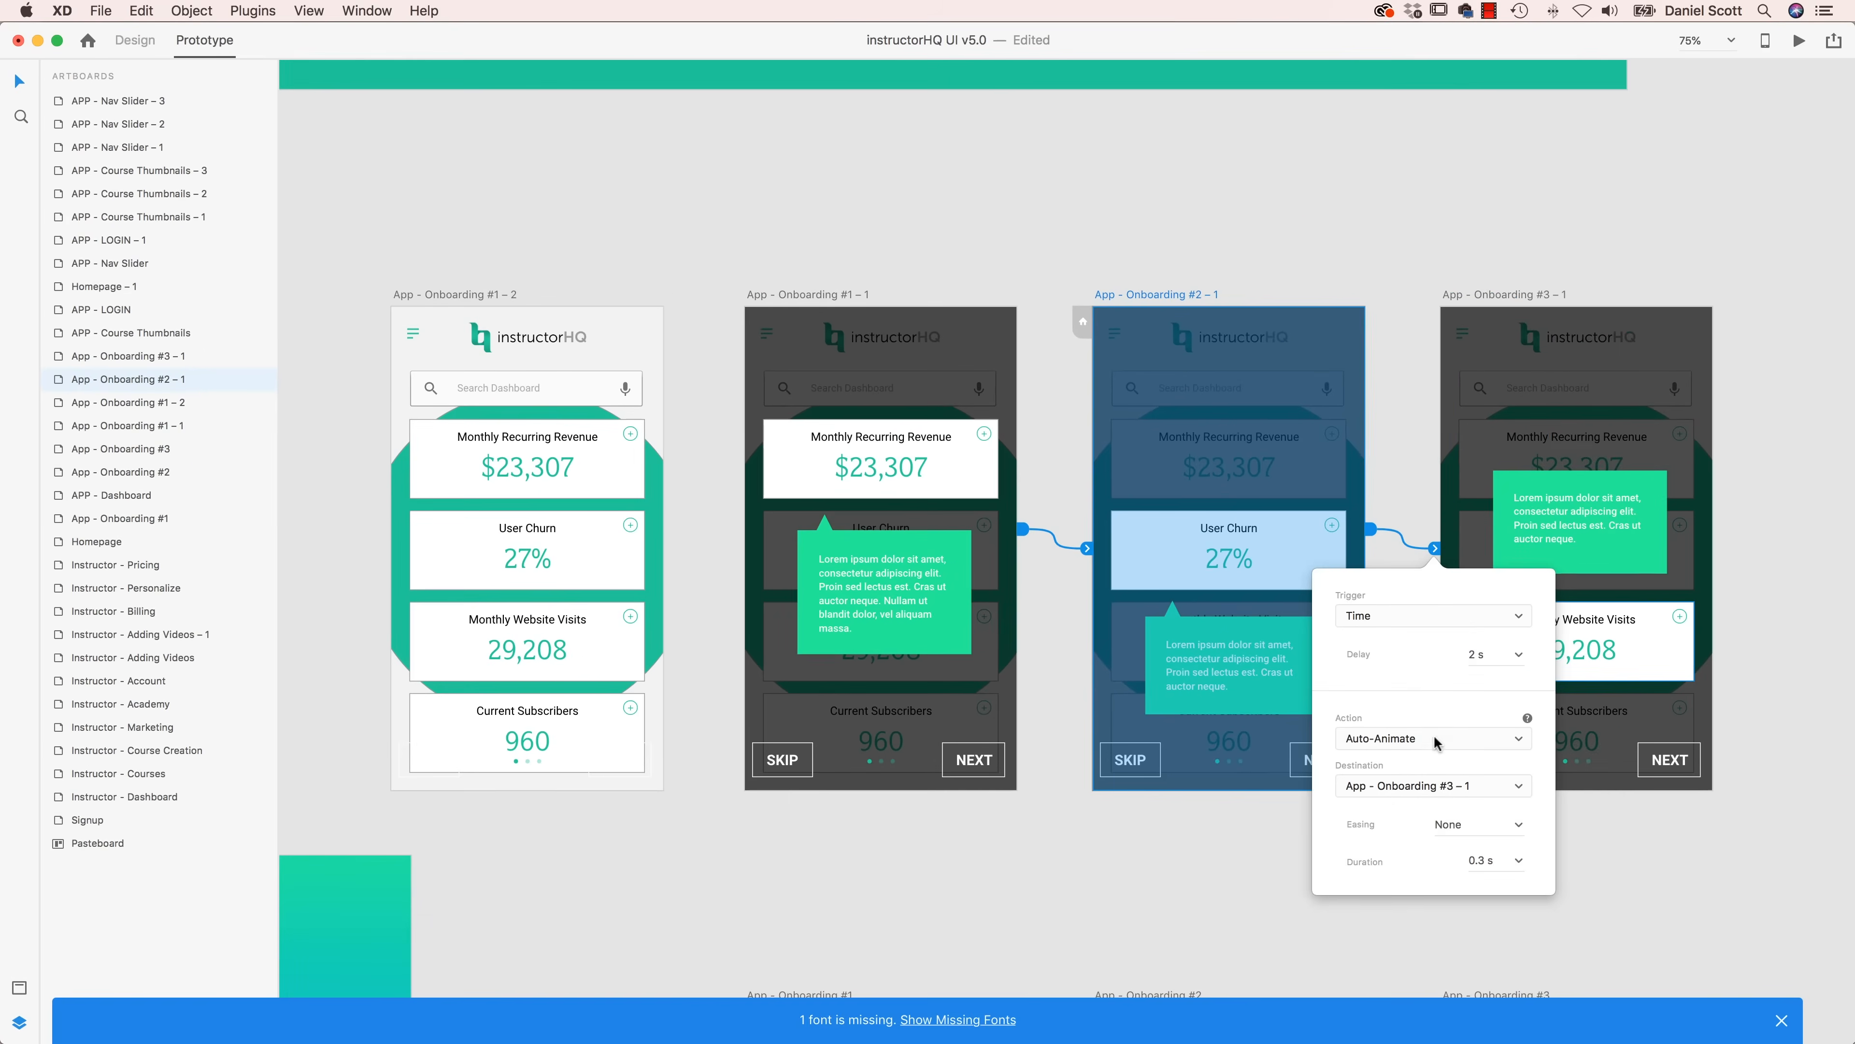
pyautogui.click(1364, 265)
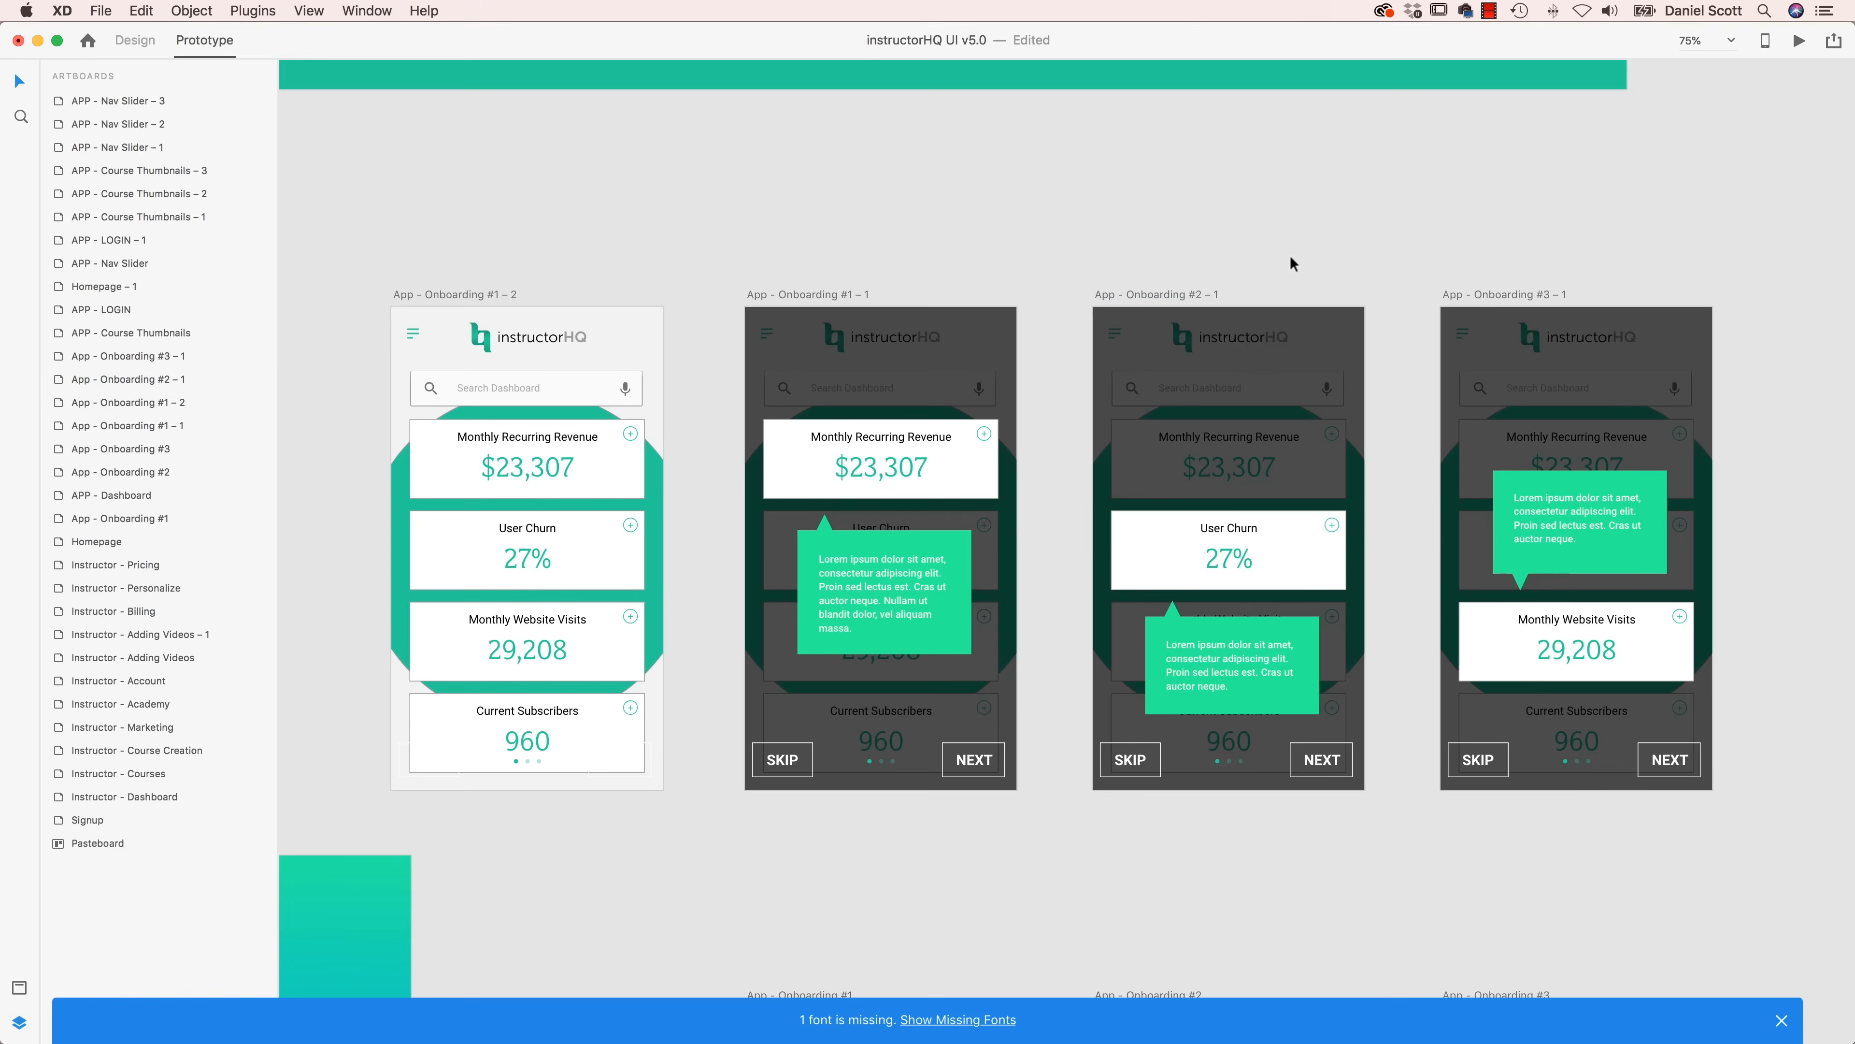
# - Link App - Onboarding #3 – 1 back to App - Onboarding #1 – 2 to complete the timed loop, and preview it from #1 – 2
pyautogui.click(1504, 298)
pyautogui.moveTo(1721, 547); pyautogui.dragTo(475, 656)
pyautogui.click(453, 299)
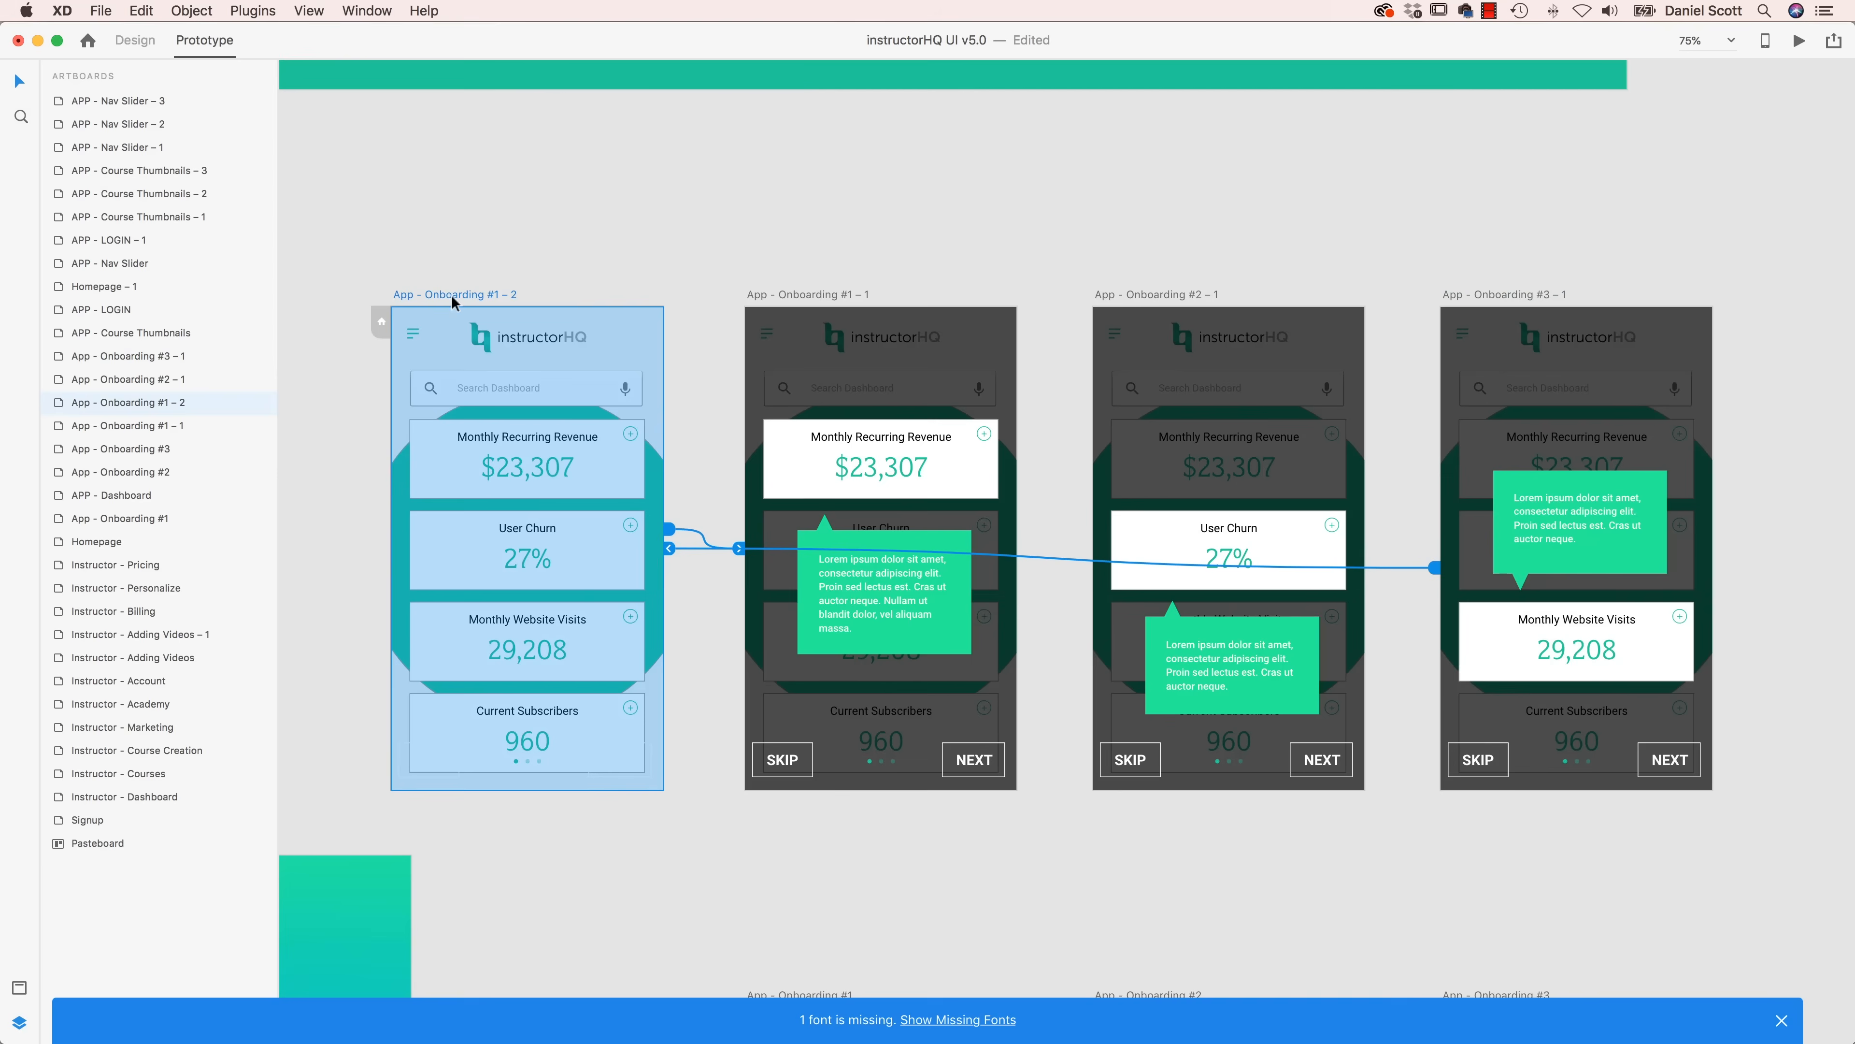
pyautogui.press('super+Return')
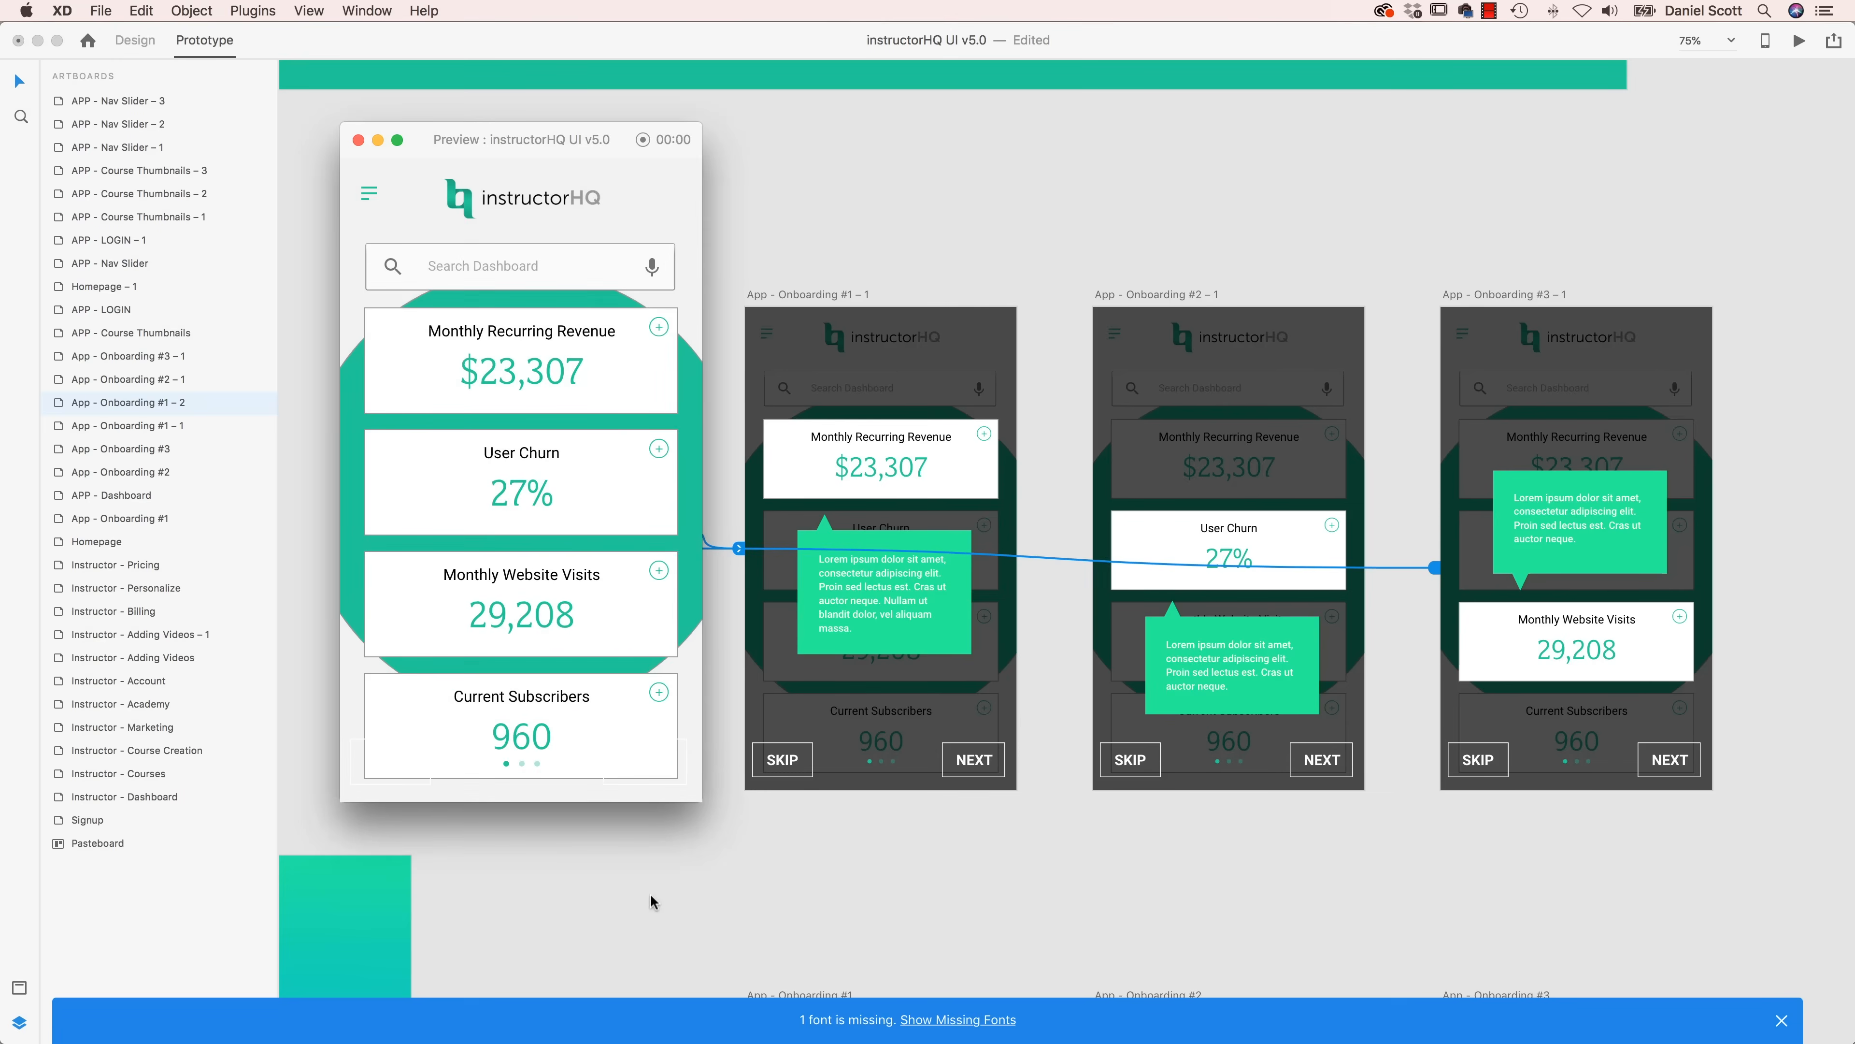
pyautogui.click(358, 140)
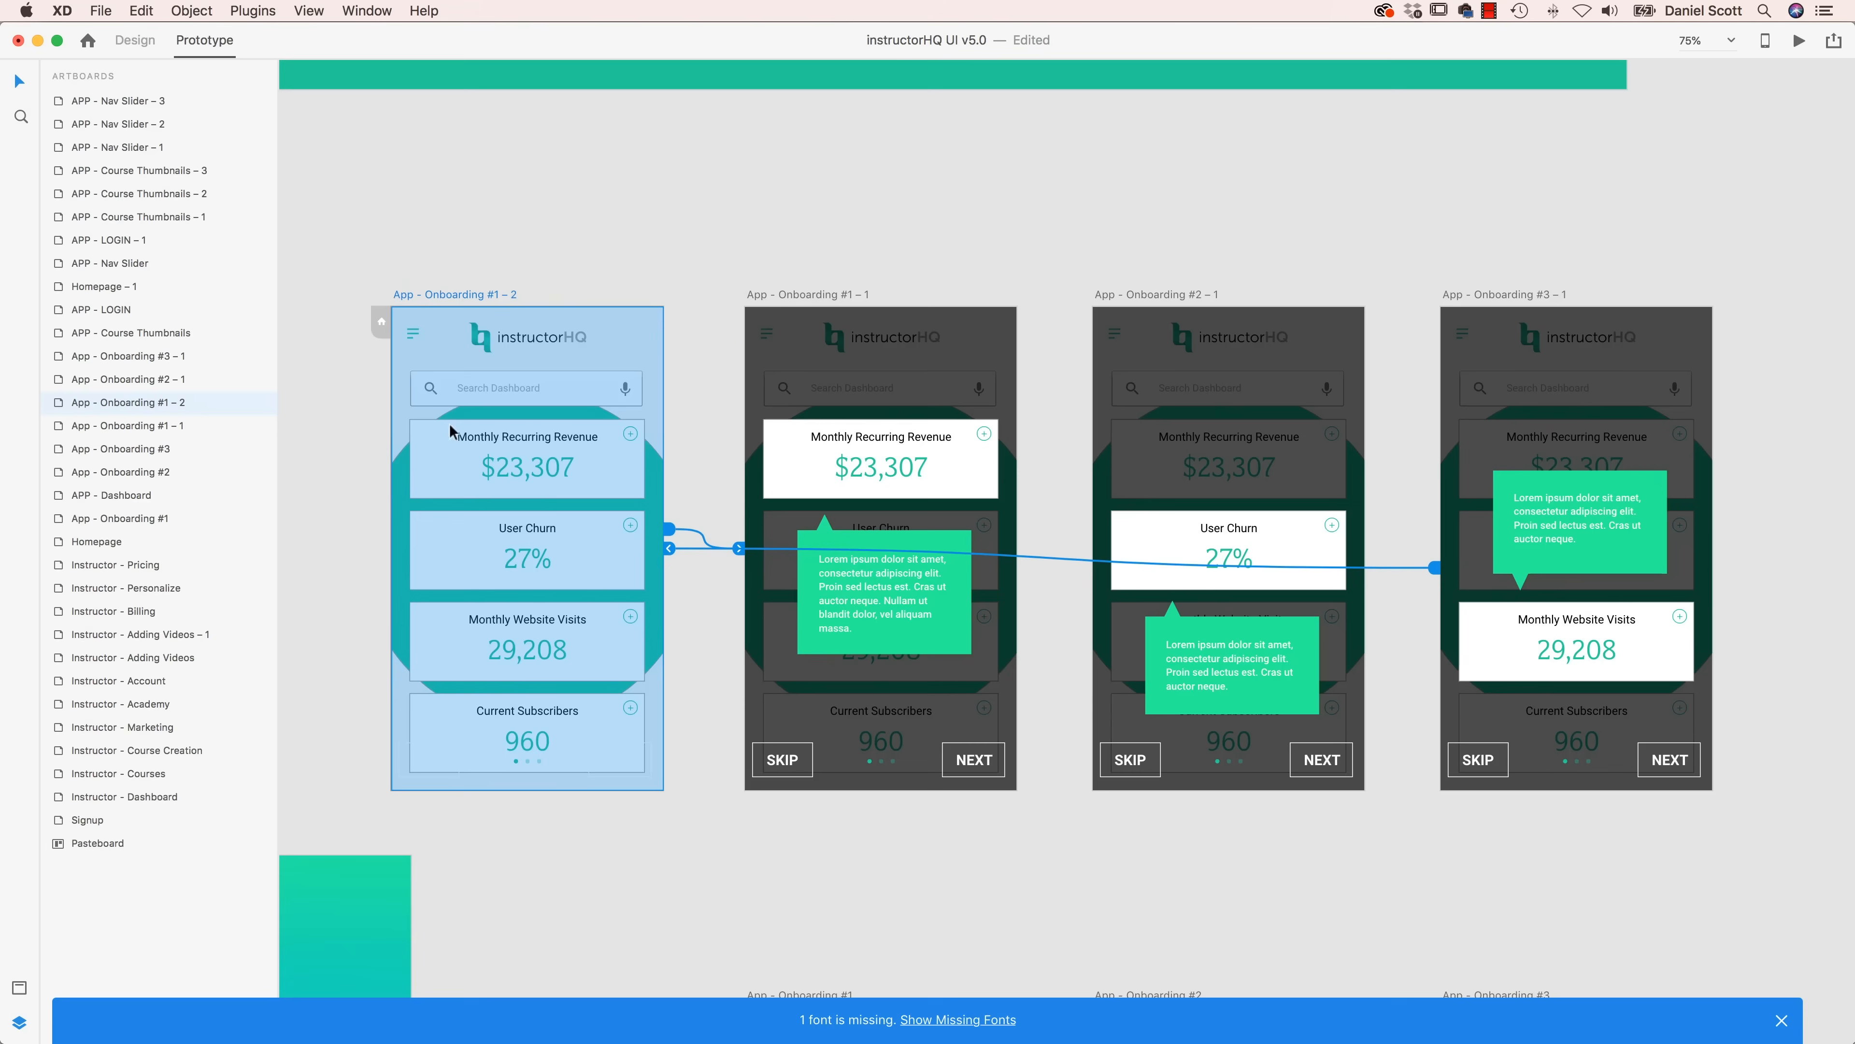
# - Set the action of the App - Onboarding #1 – 1 to #2 – 1 link to Transition, with the Dissolve animation
pyautogui.click(667, 549)
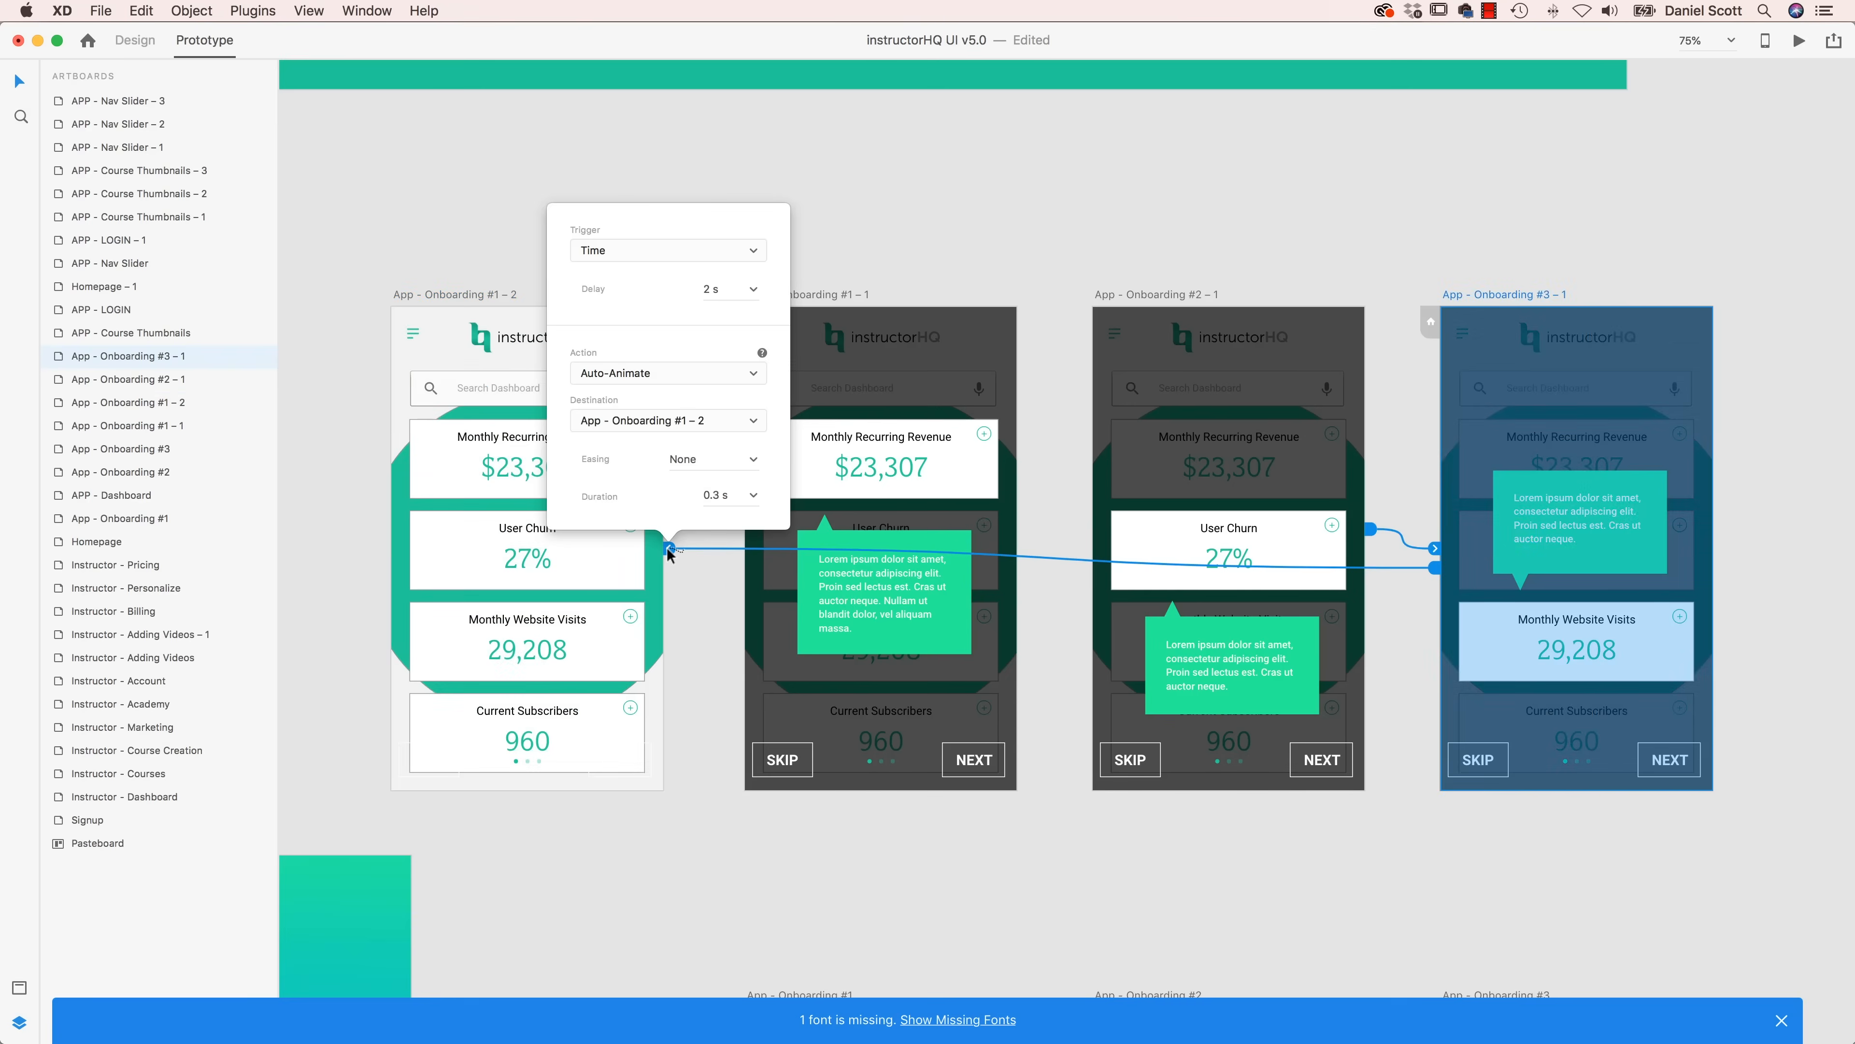
pyautogui.click(858, 322)
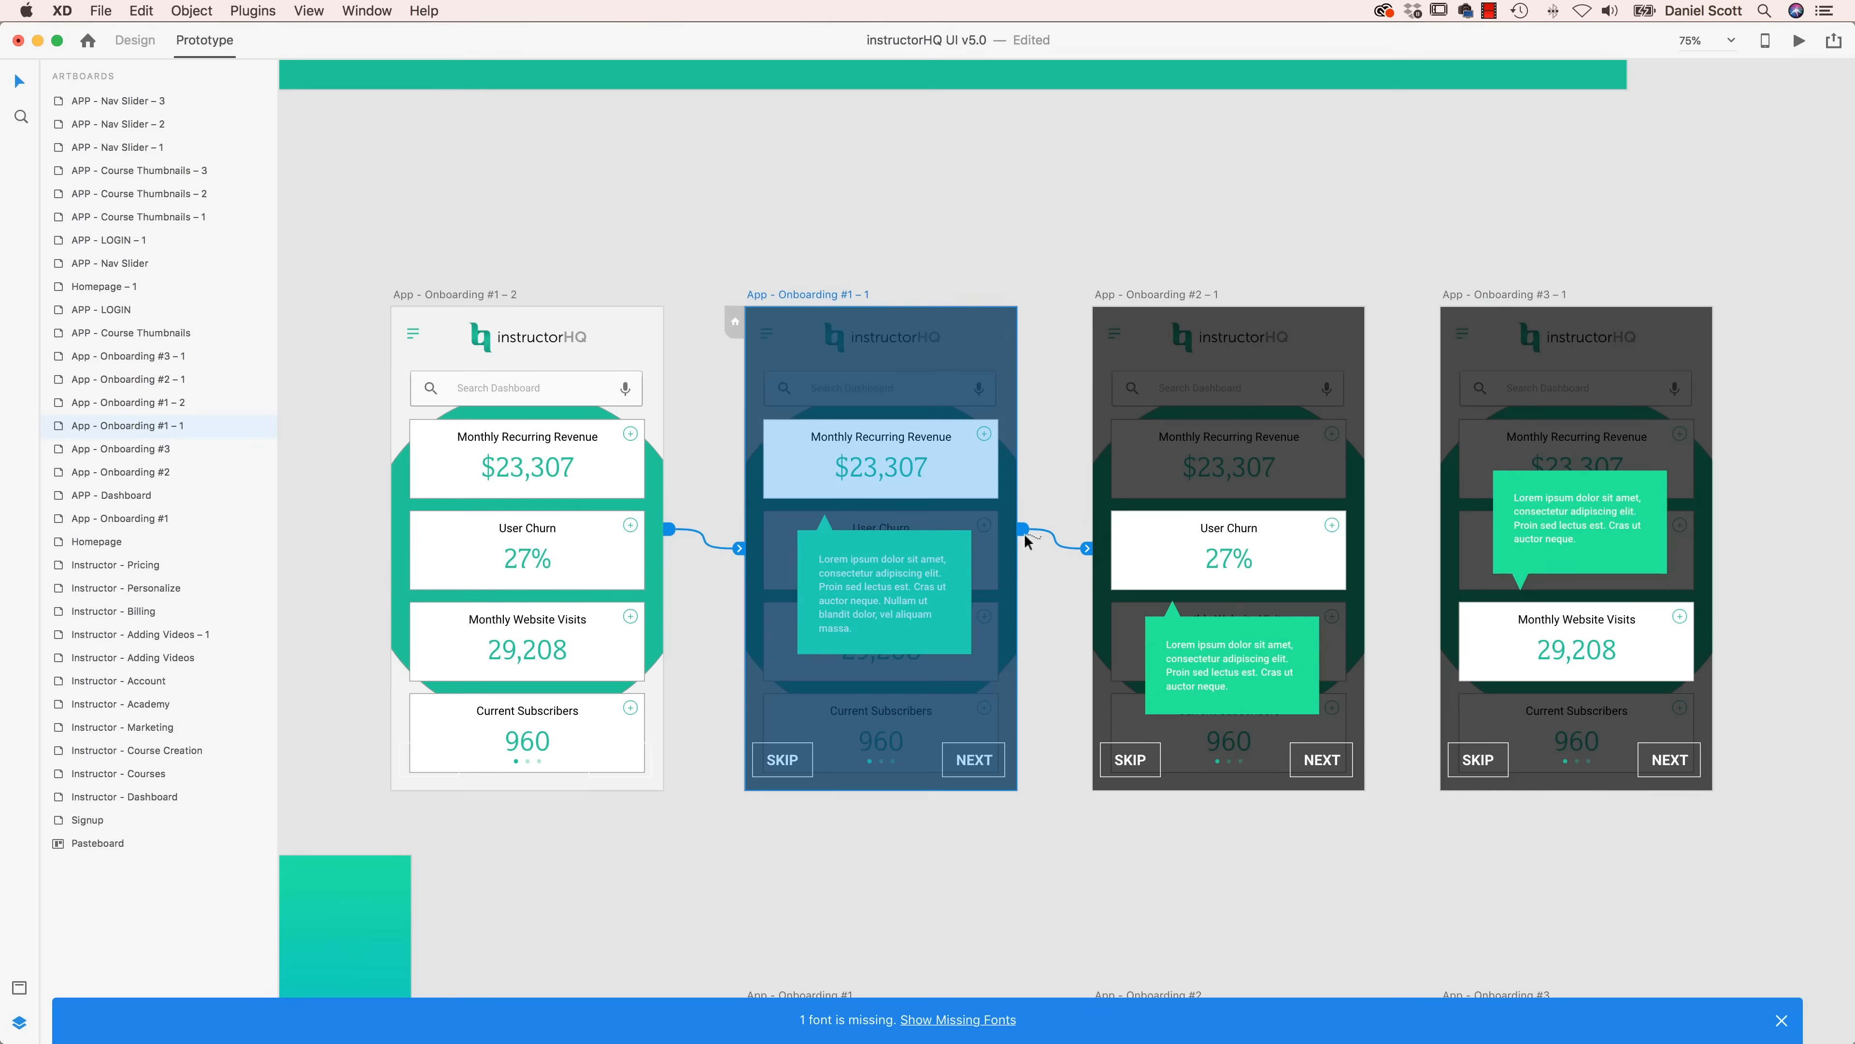
pyautogui.click(1087, 548)
pyautogui.click(1056, 742)
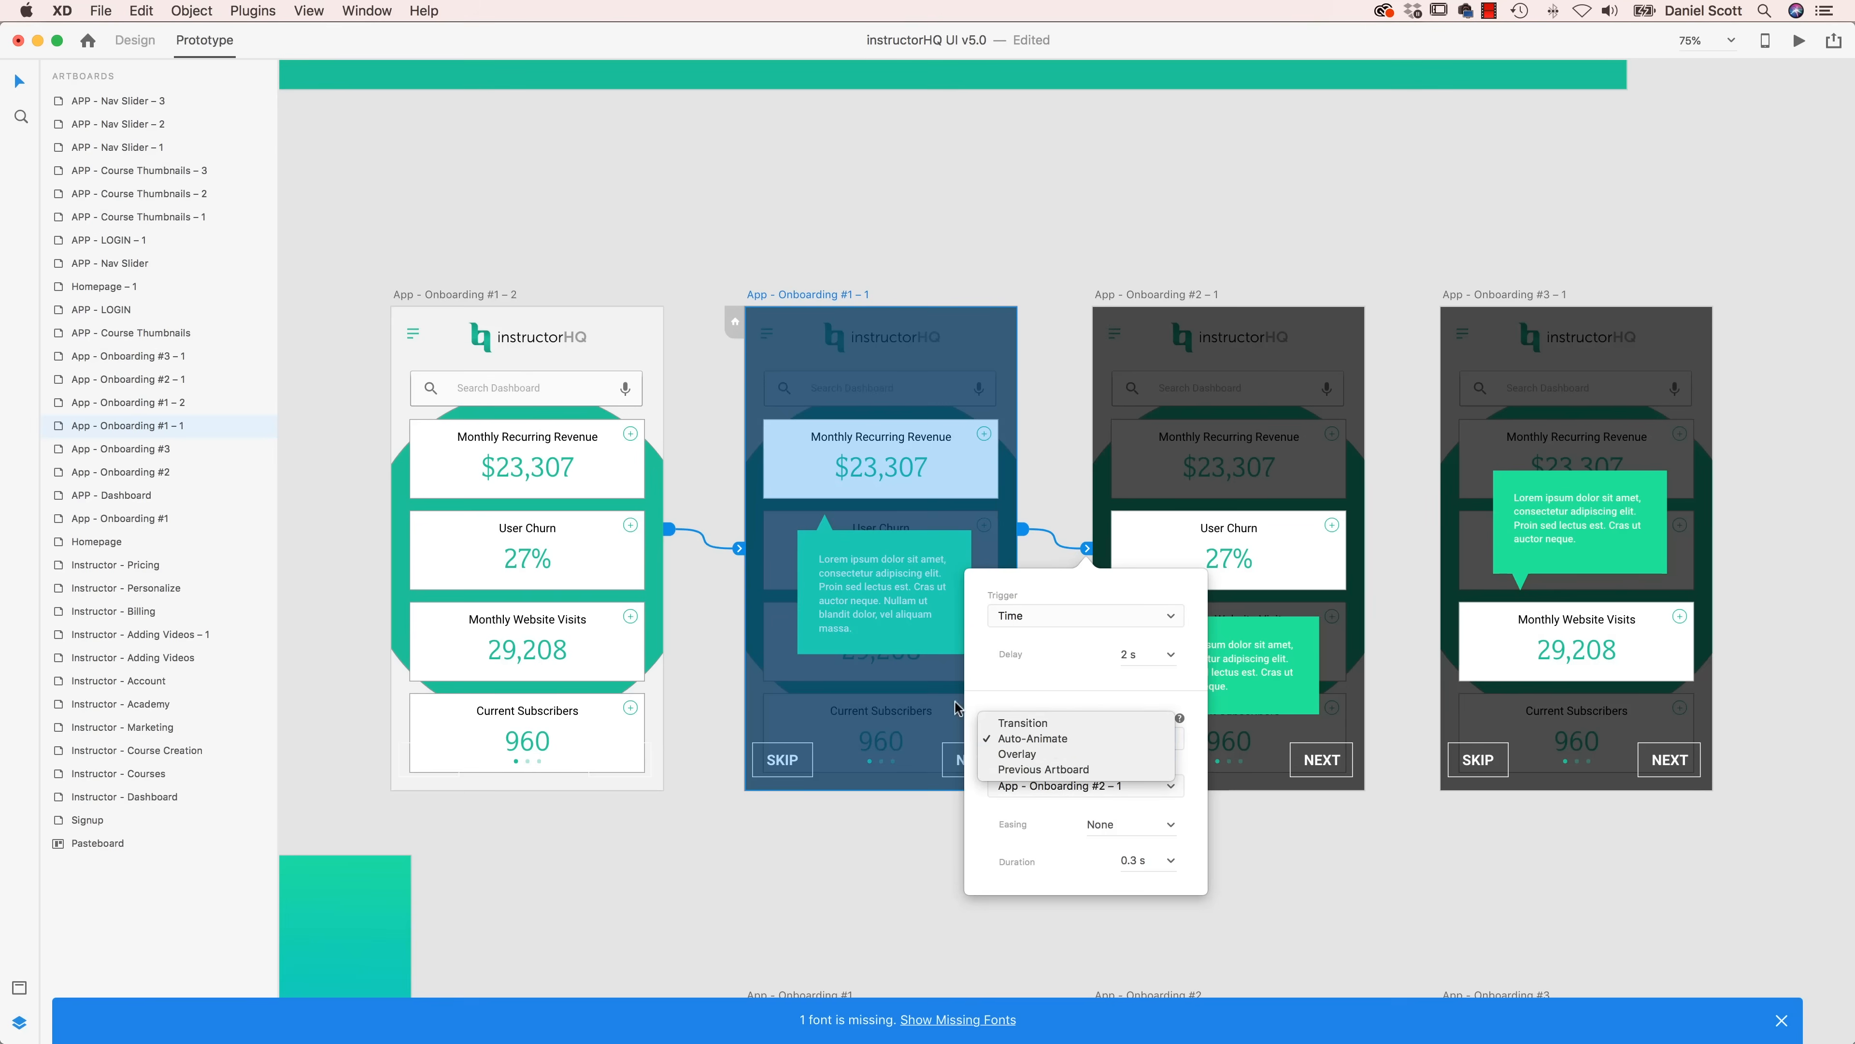
pyautogui.click(1032, 725)
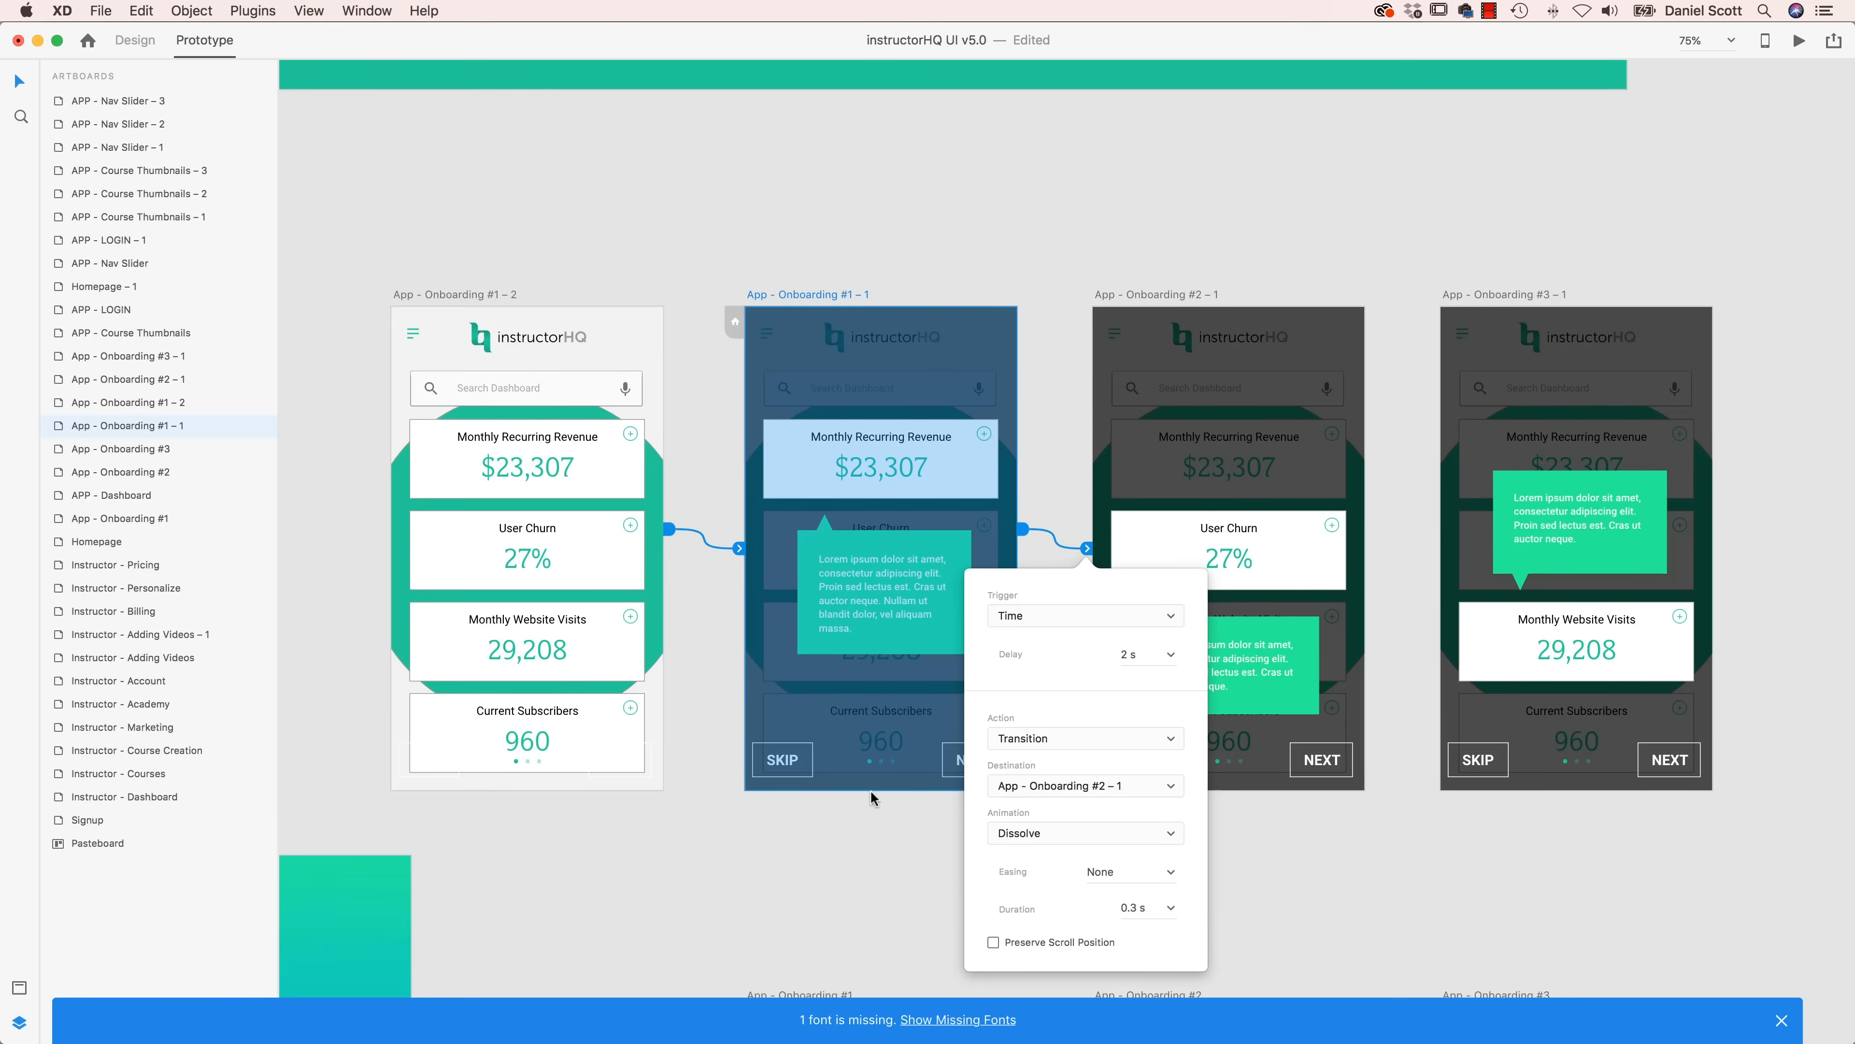
# - Set the action of the App - Onboarding #2 – 1 to #3 – 1 link to Transition, keeping the Dissolve animation
pyautogui.click(1377, 535)
pyautogui.click(1345, 542)
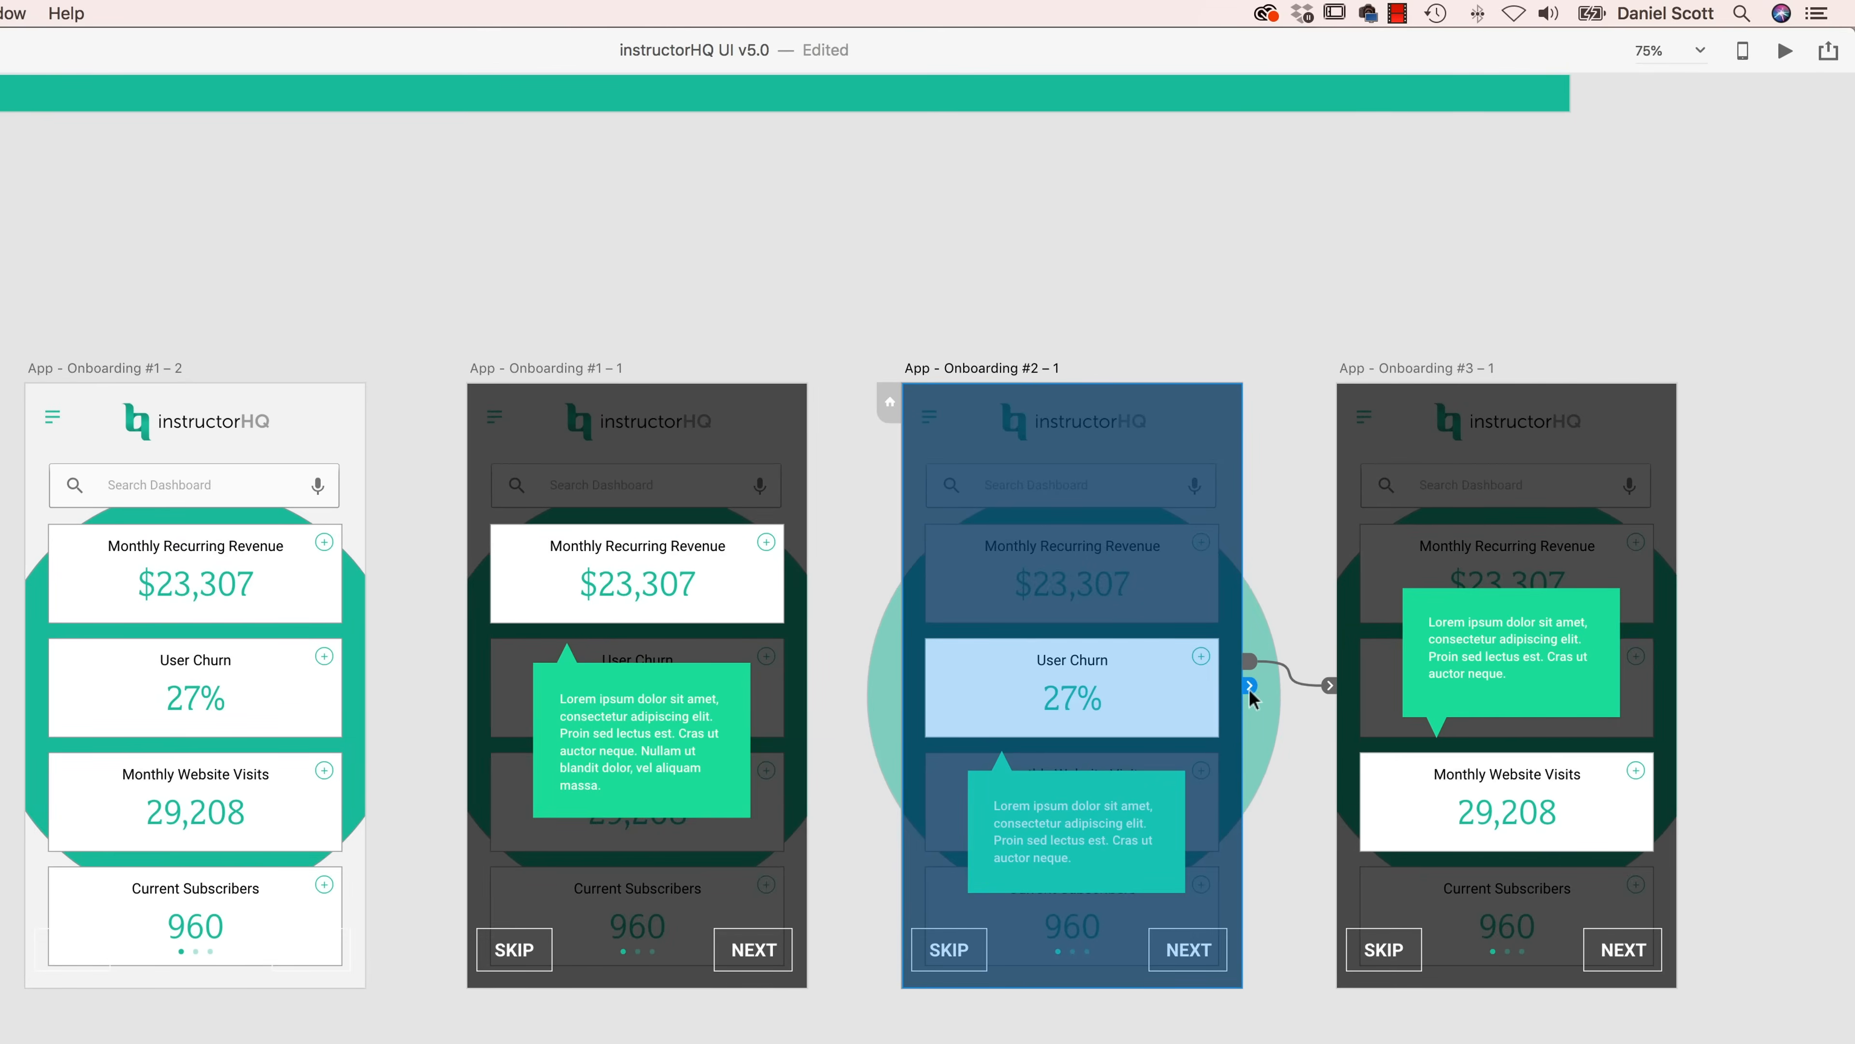
pyautogui.click(1373, 545)
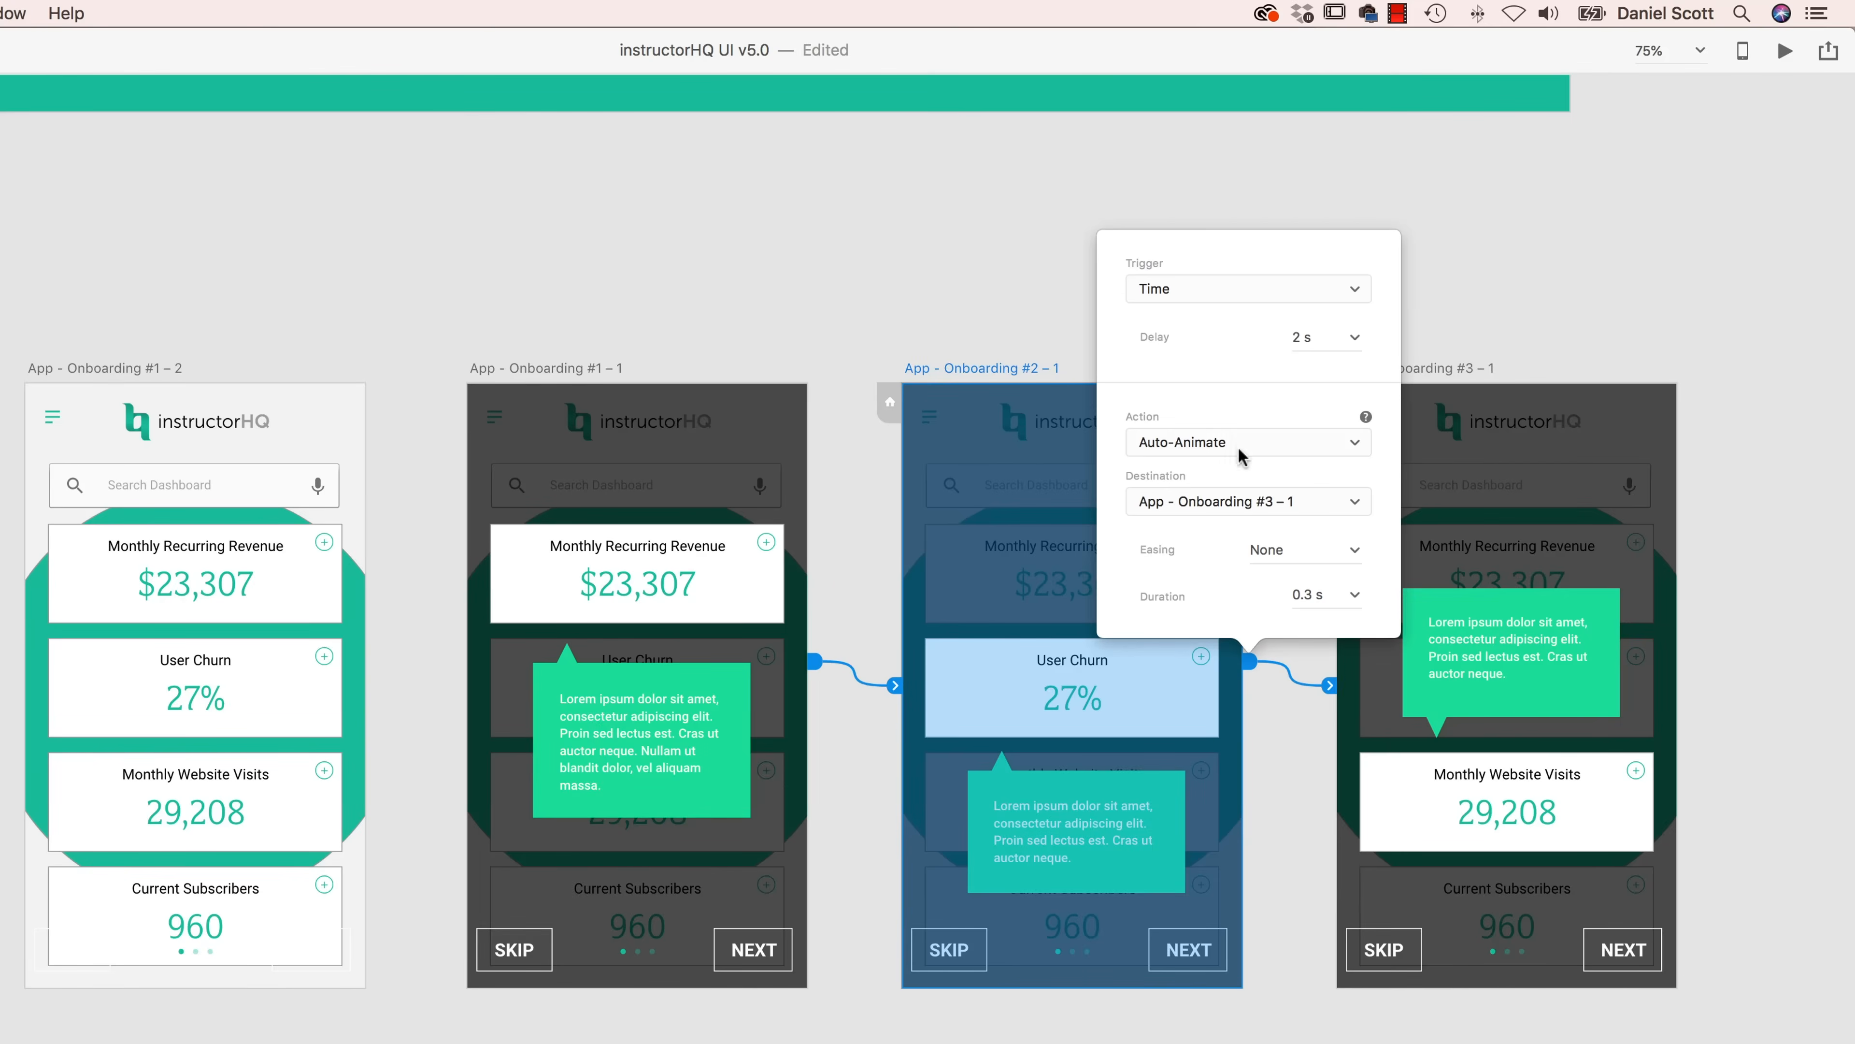
pyautogui.click(1231, 448)
pyautogui.click(1171, 423)
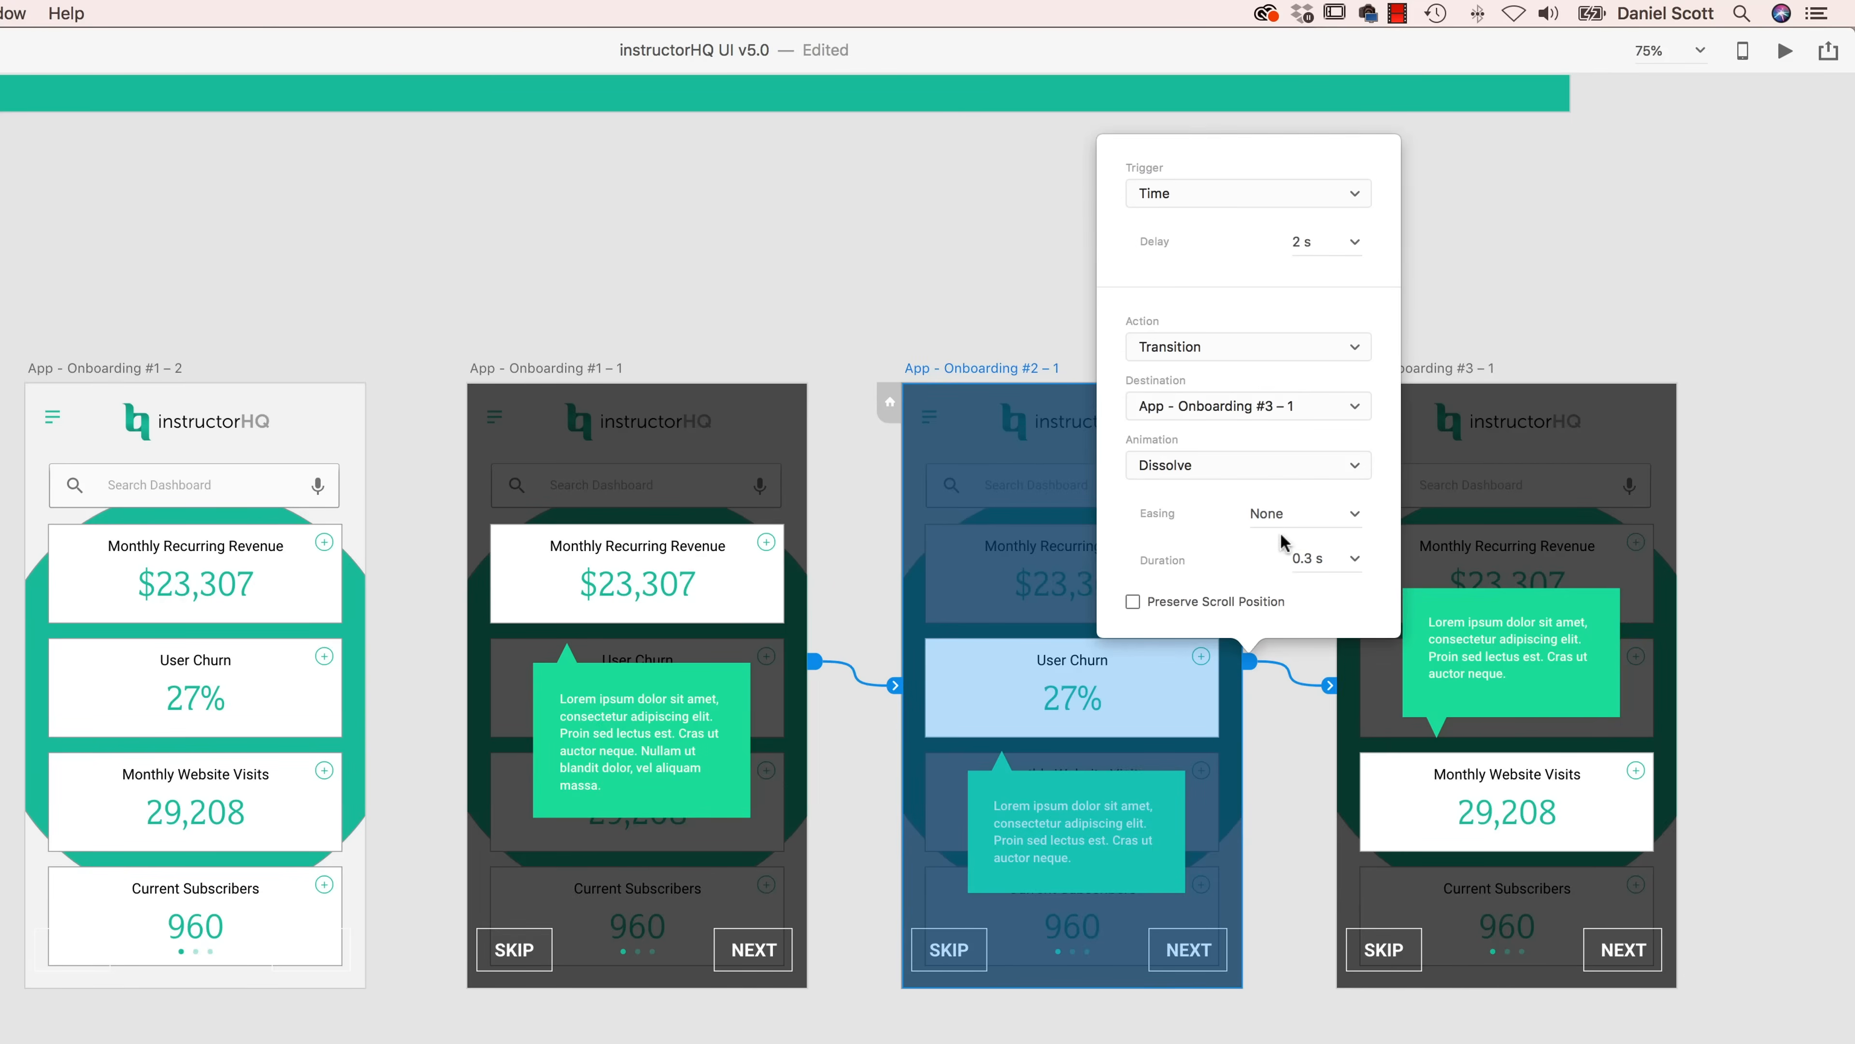
pyautogui.click(1297, 478)
pyautogui.click(1291, 472)
pyautogui.click(845, 922)
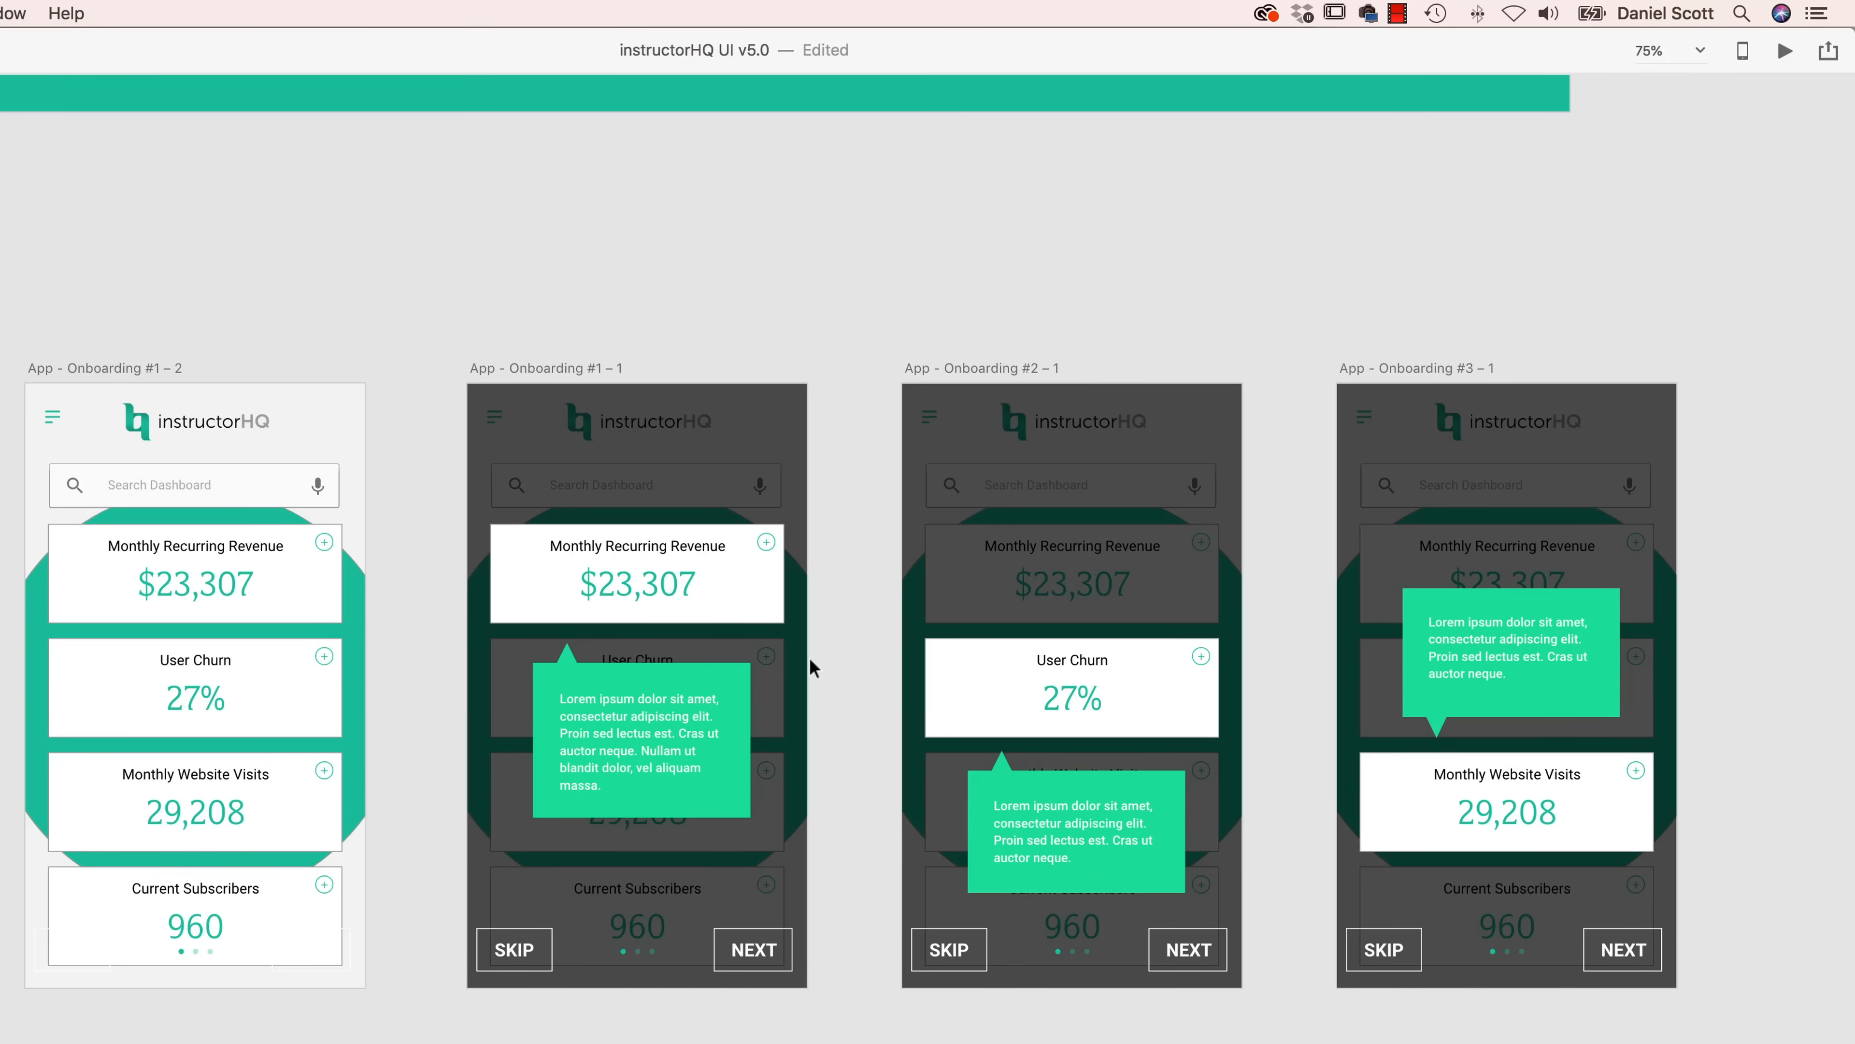
# - Switch to Chrome and read the looping animation with timed transition section of Adobe's Create interactive prototypes article
pyautogui.press('super+Tab')
pyautogui.press('super+Tab')
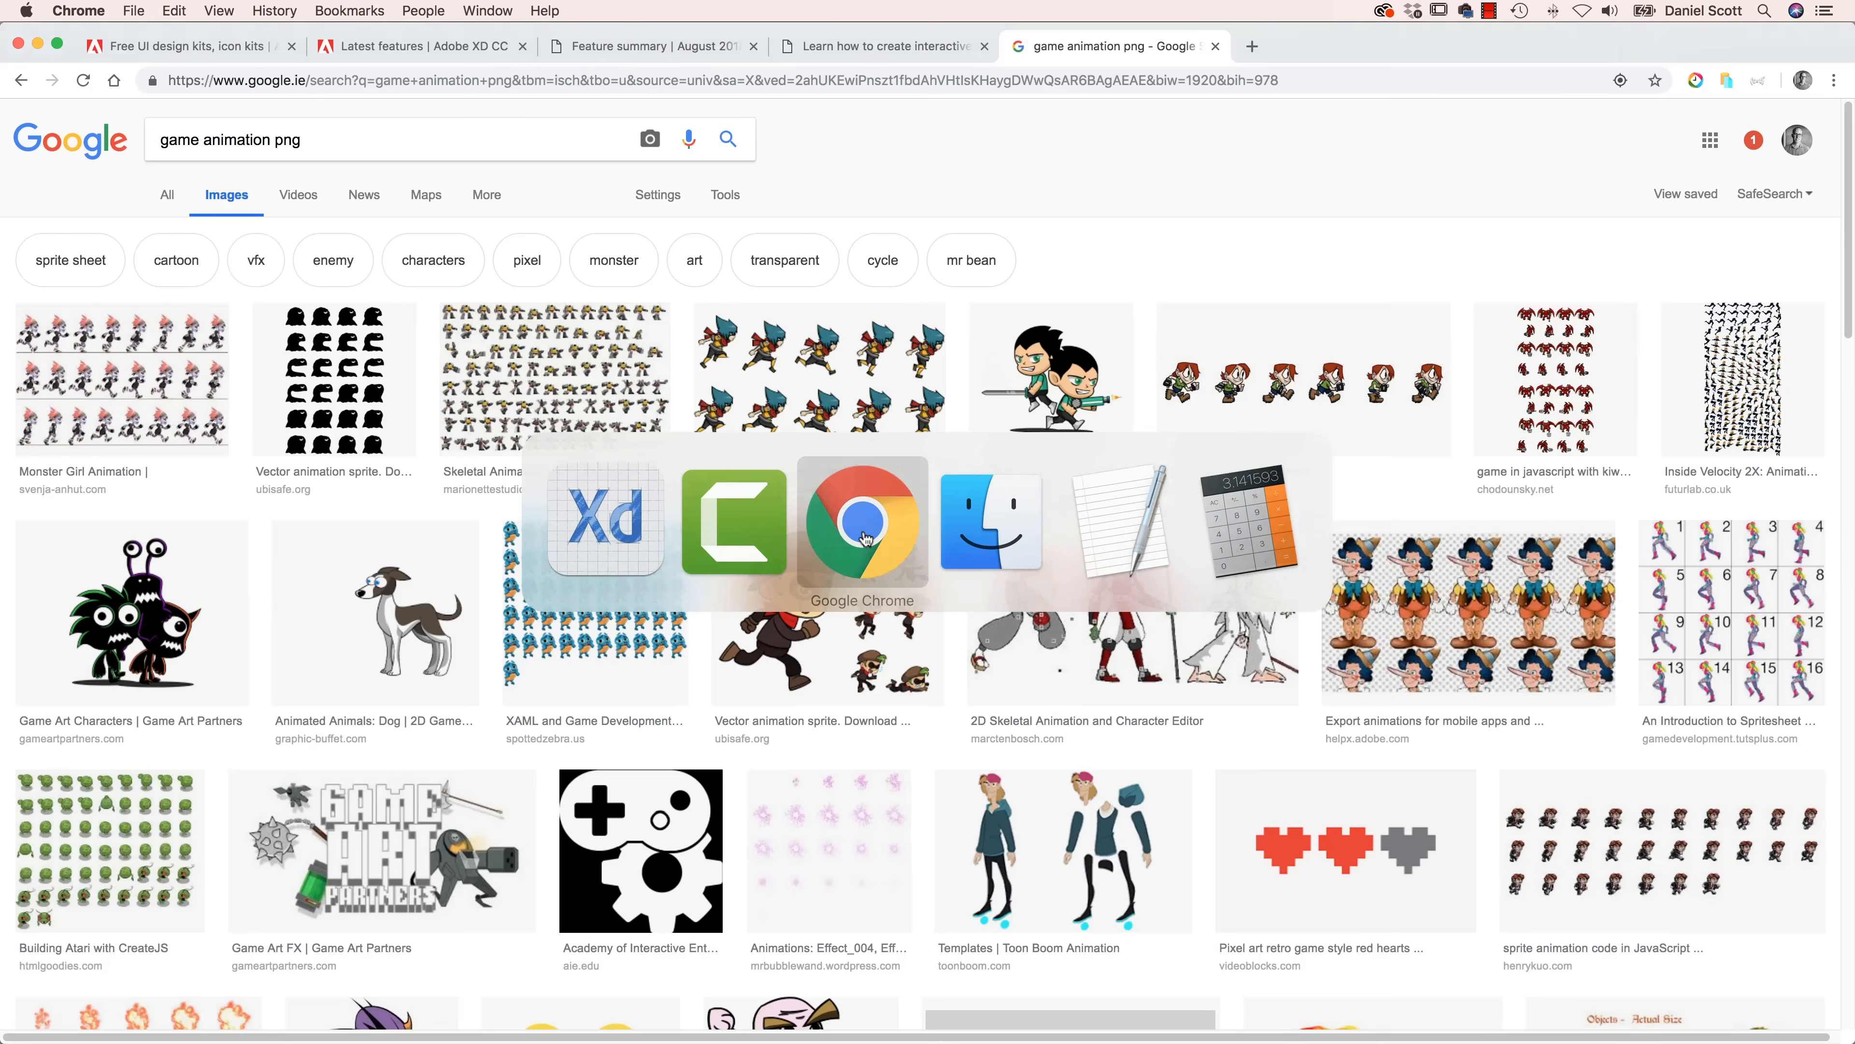
pyautogui.click(848, 55)
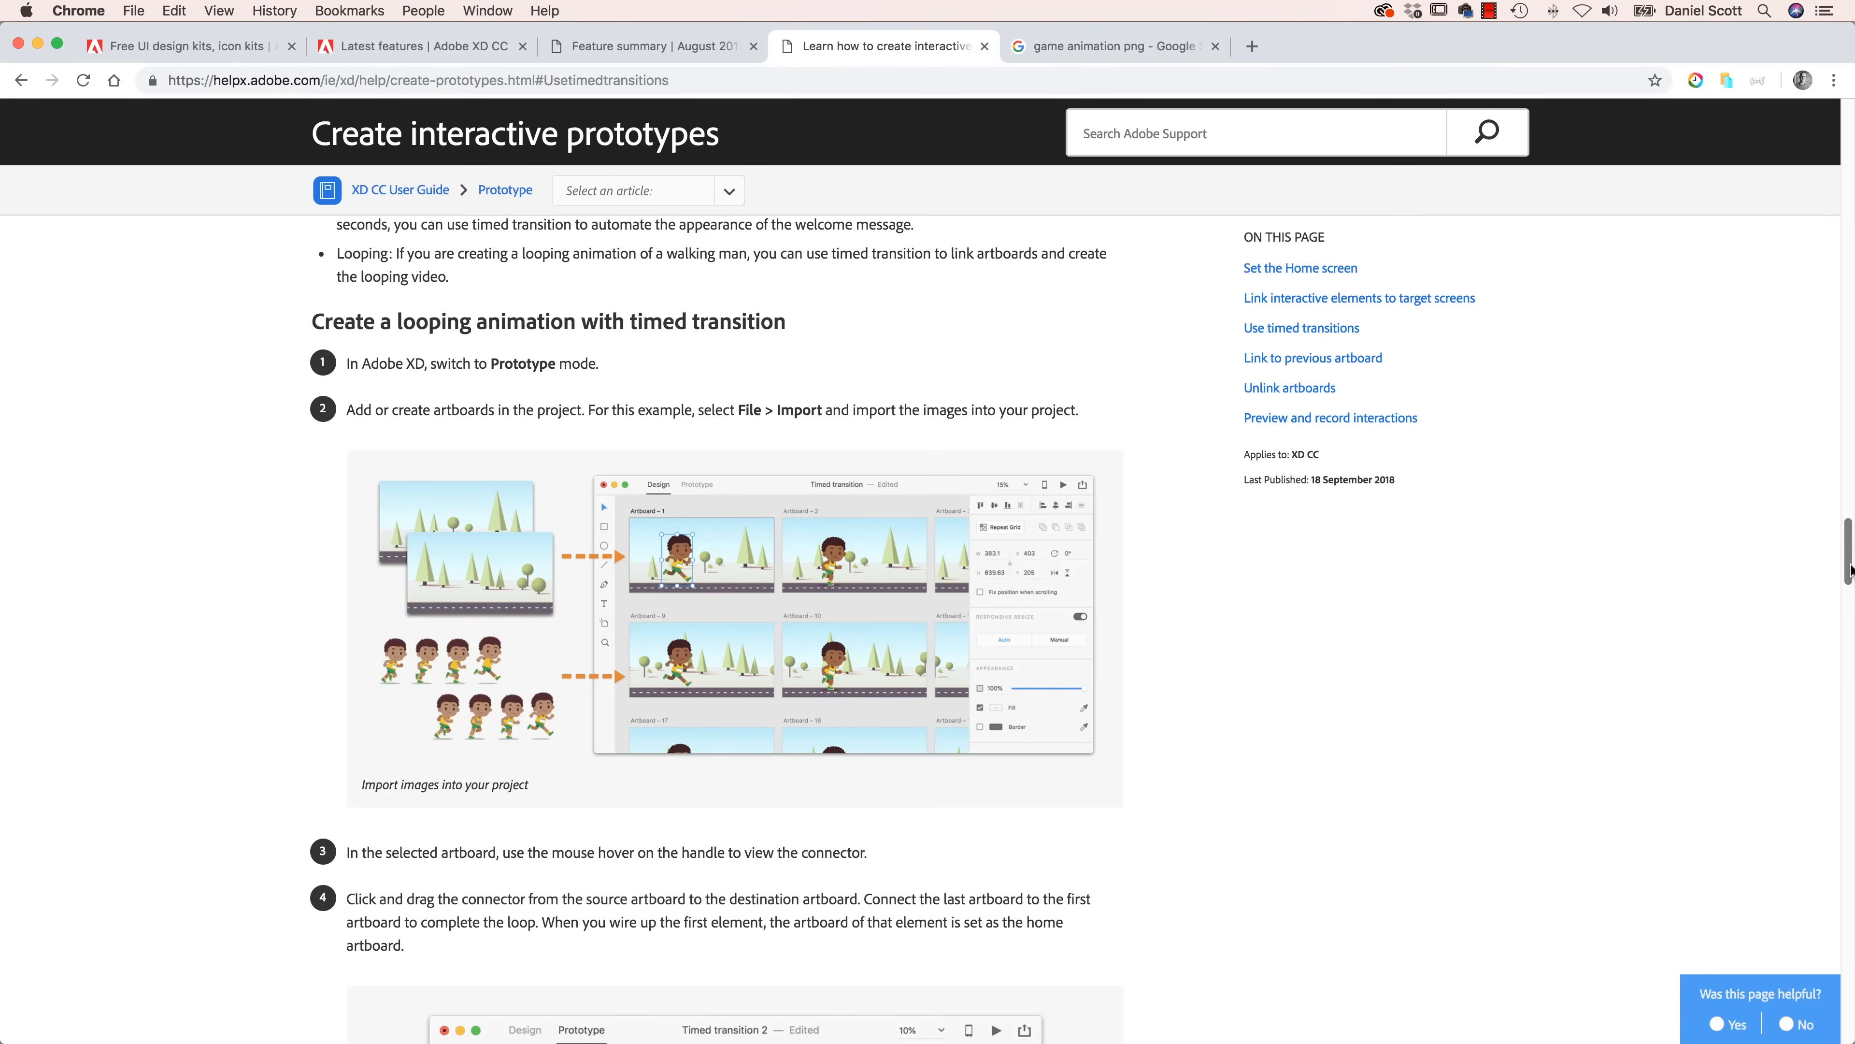
pyautogui.moveTo(1850, 556); pyautogui.dragTo(1851, 689)
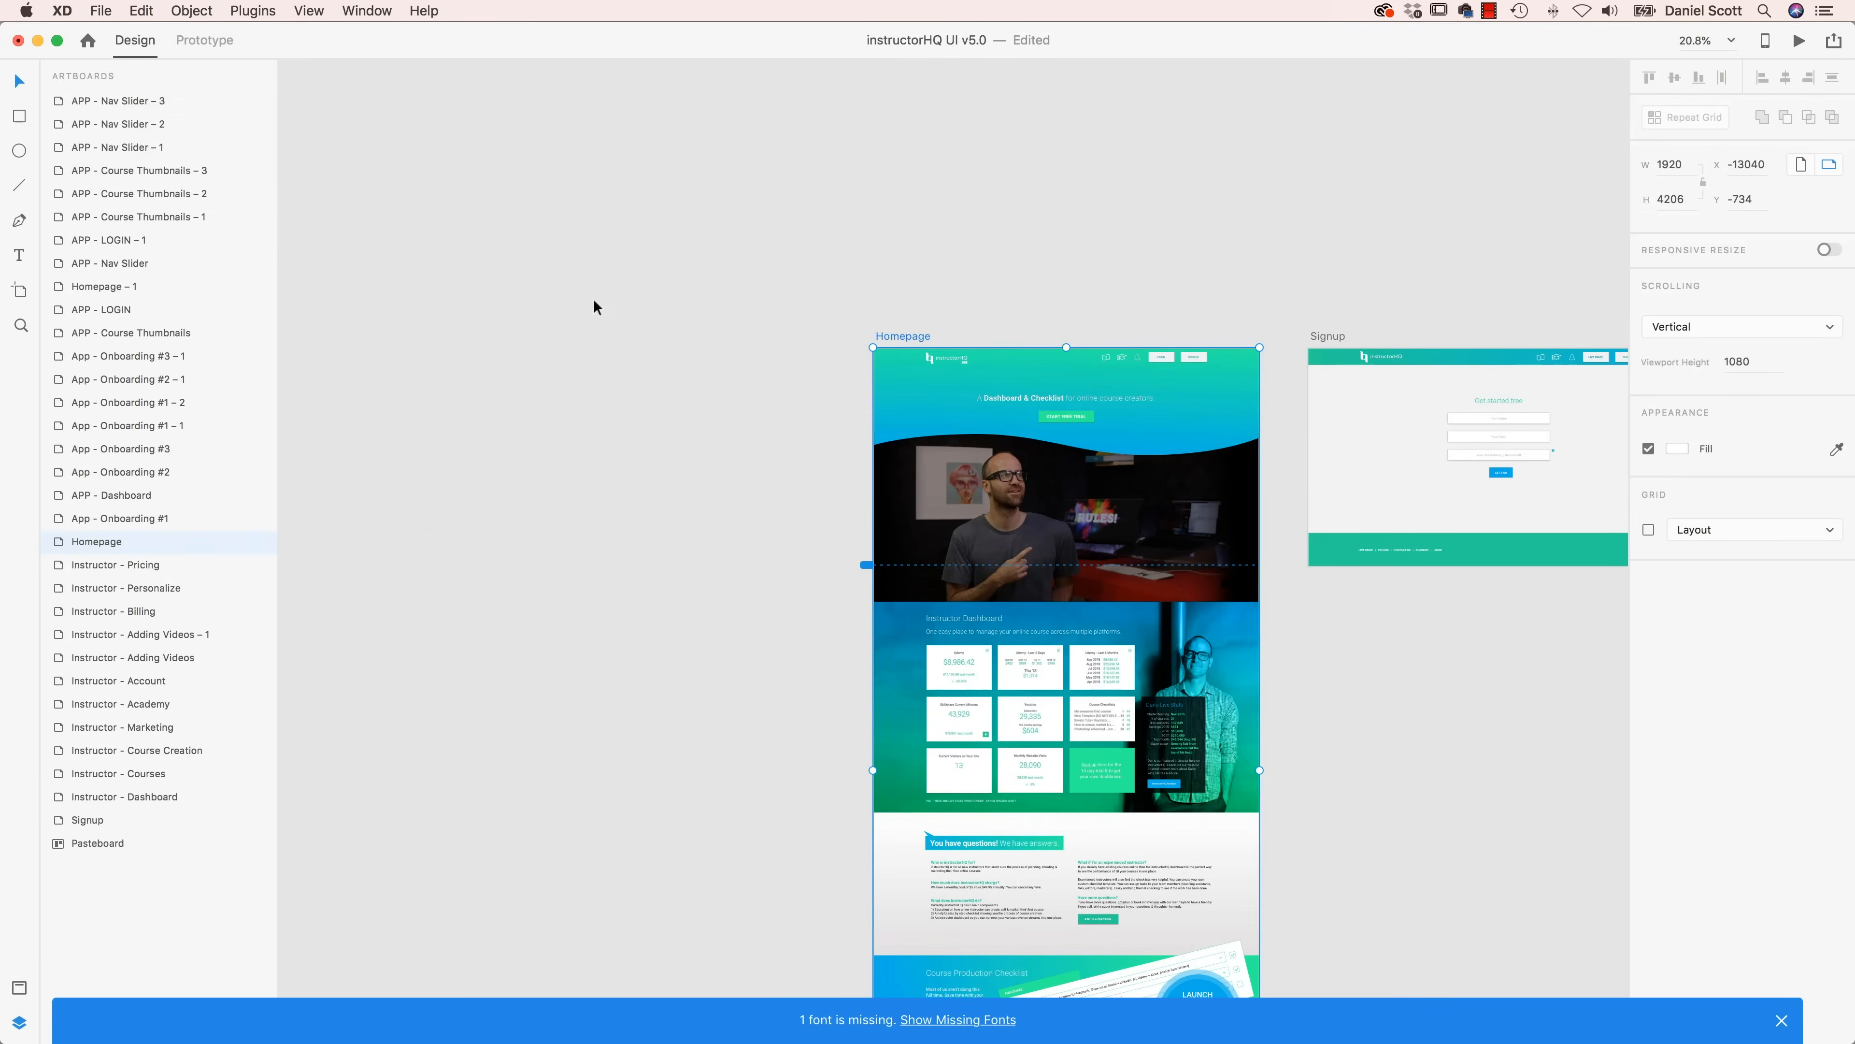
# - Duplicate the Homepage artboard beside the original and widen the copy to about 2214 px
pyautogui.moveTo(895, 339); pyautogui.dragTo(435, 341)
pyautogui.hscroll(-5, 729, 172)
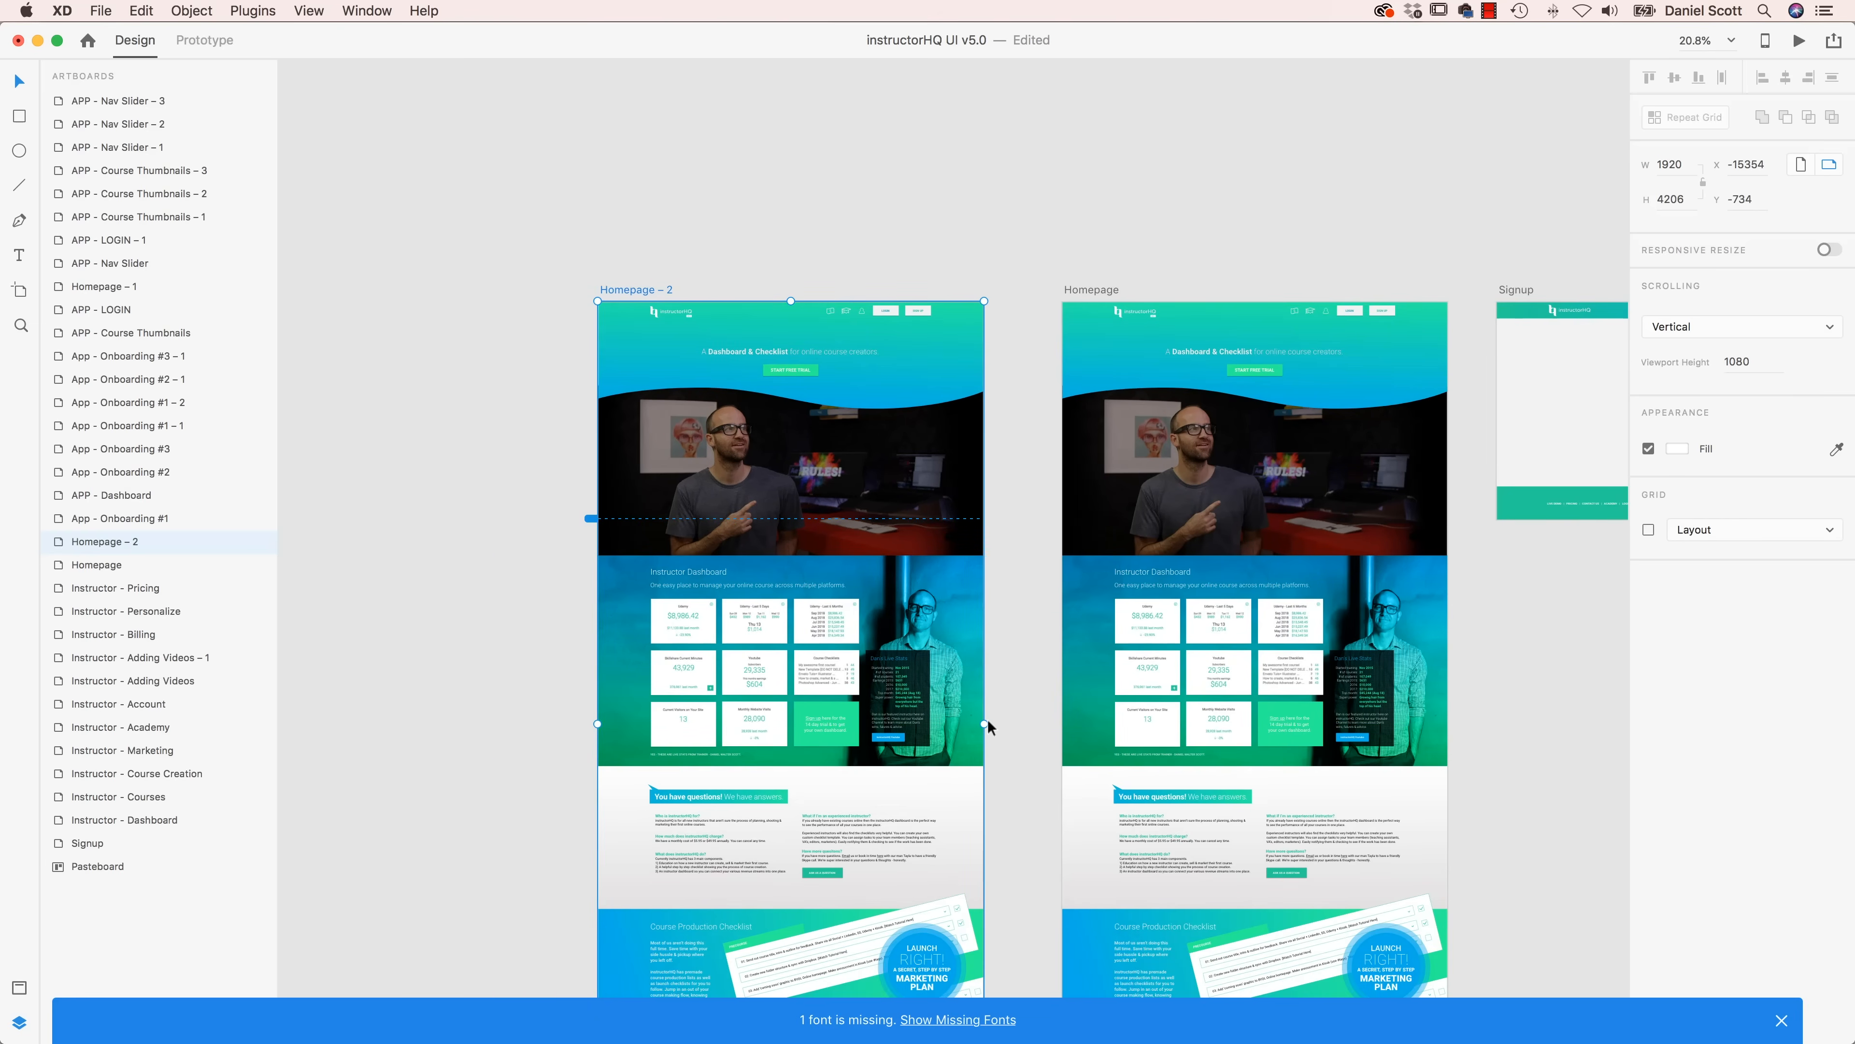
pyautogui.moveTo(987, 722); pyautogui.dragTo(1013, 724)
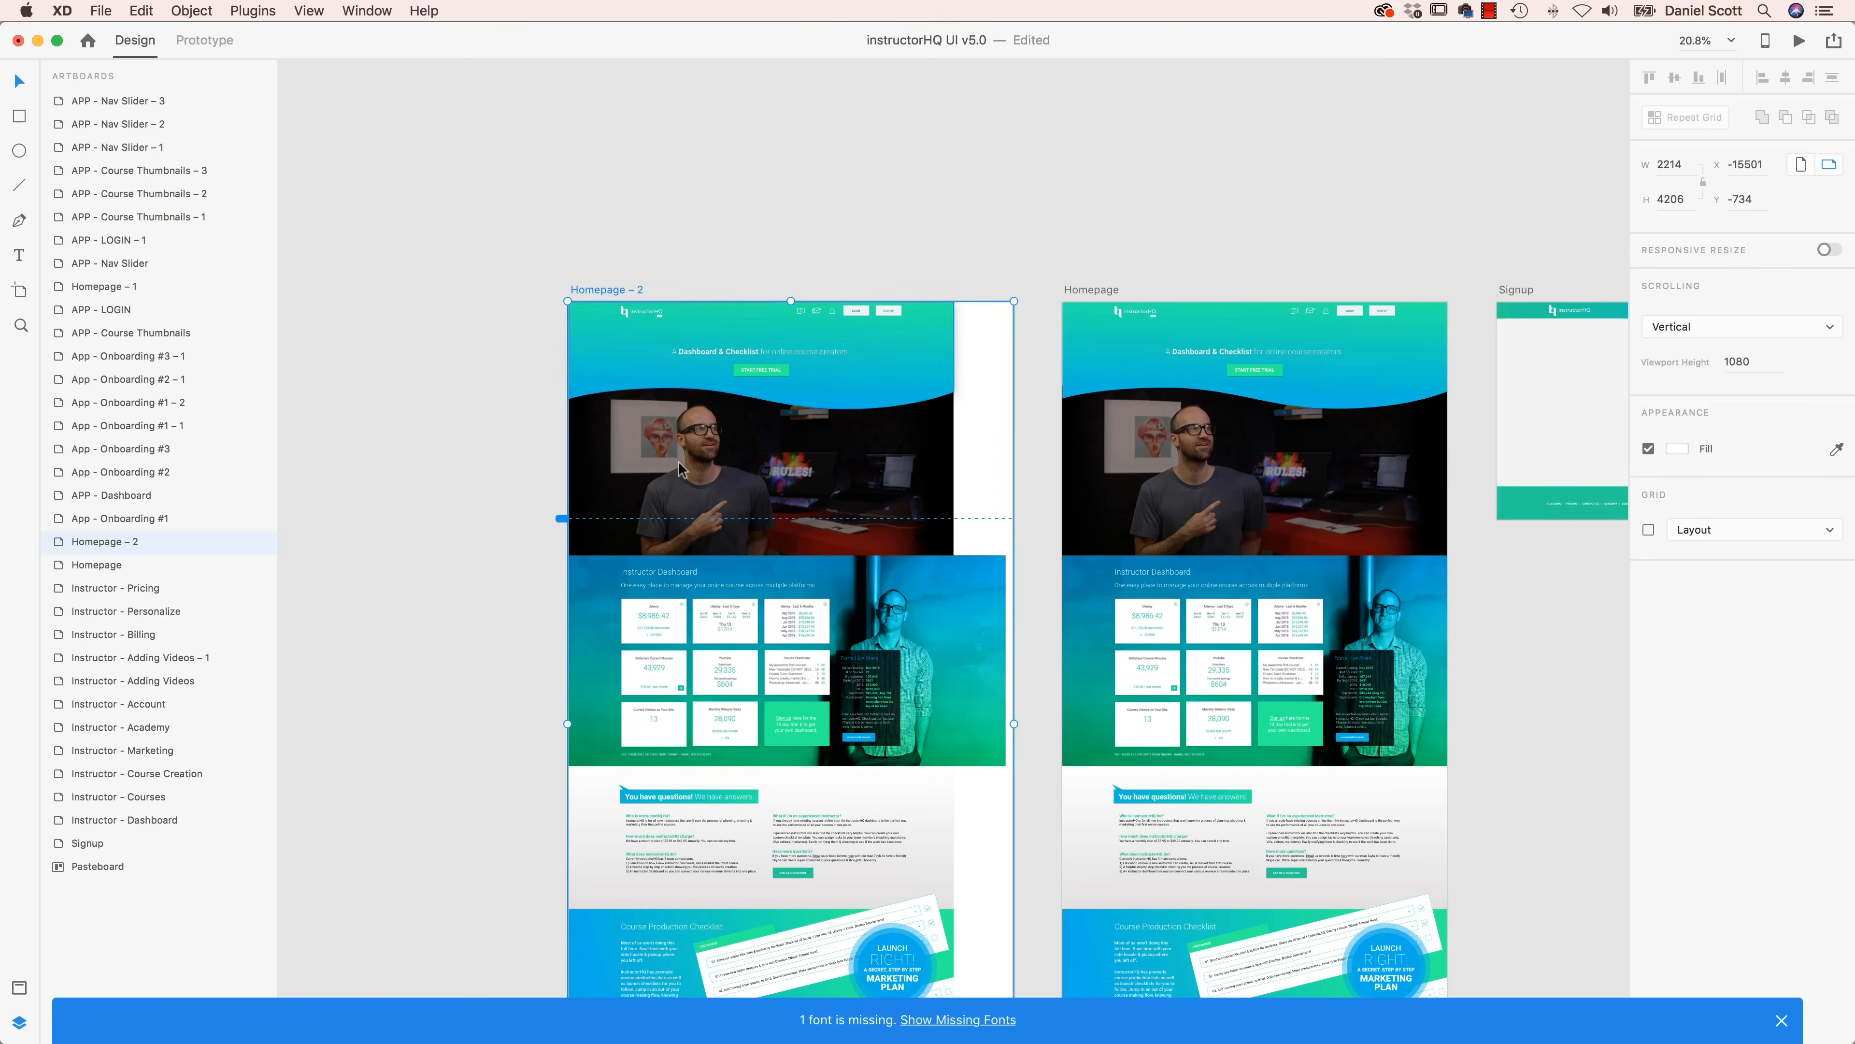
# - Select the header elements of Homepage – 2 without the video background and widen them to the artboard's right edge
pyautogui.moveTo(475, 215); pyautogui.dragTo(957, 410)
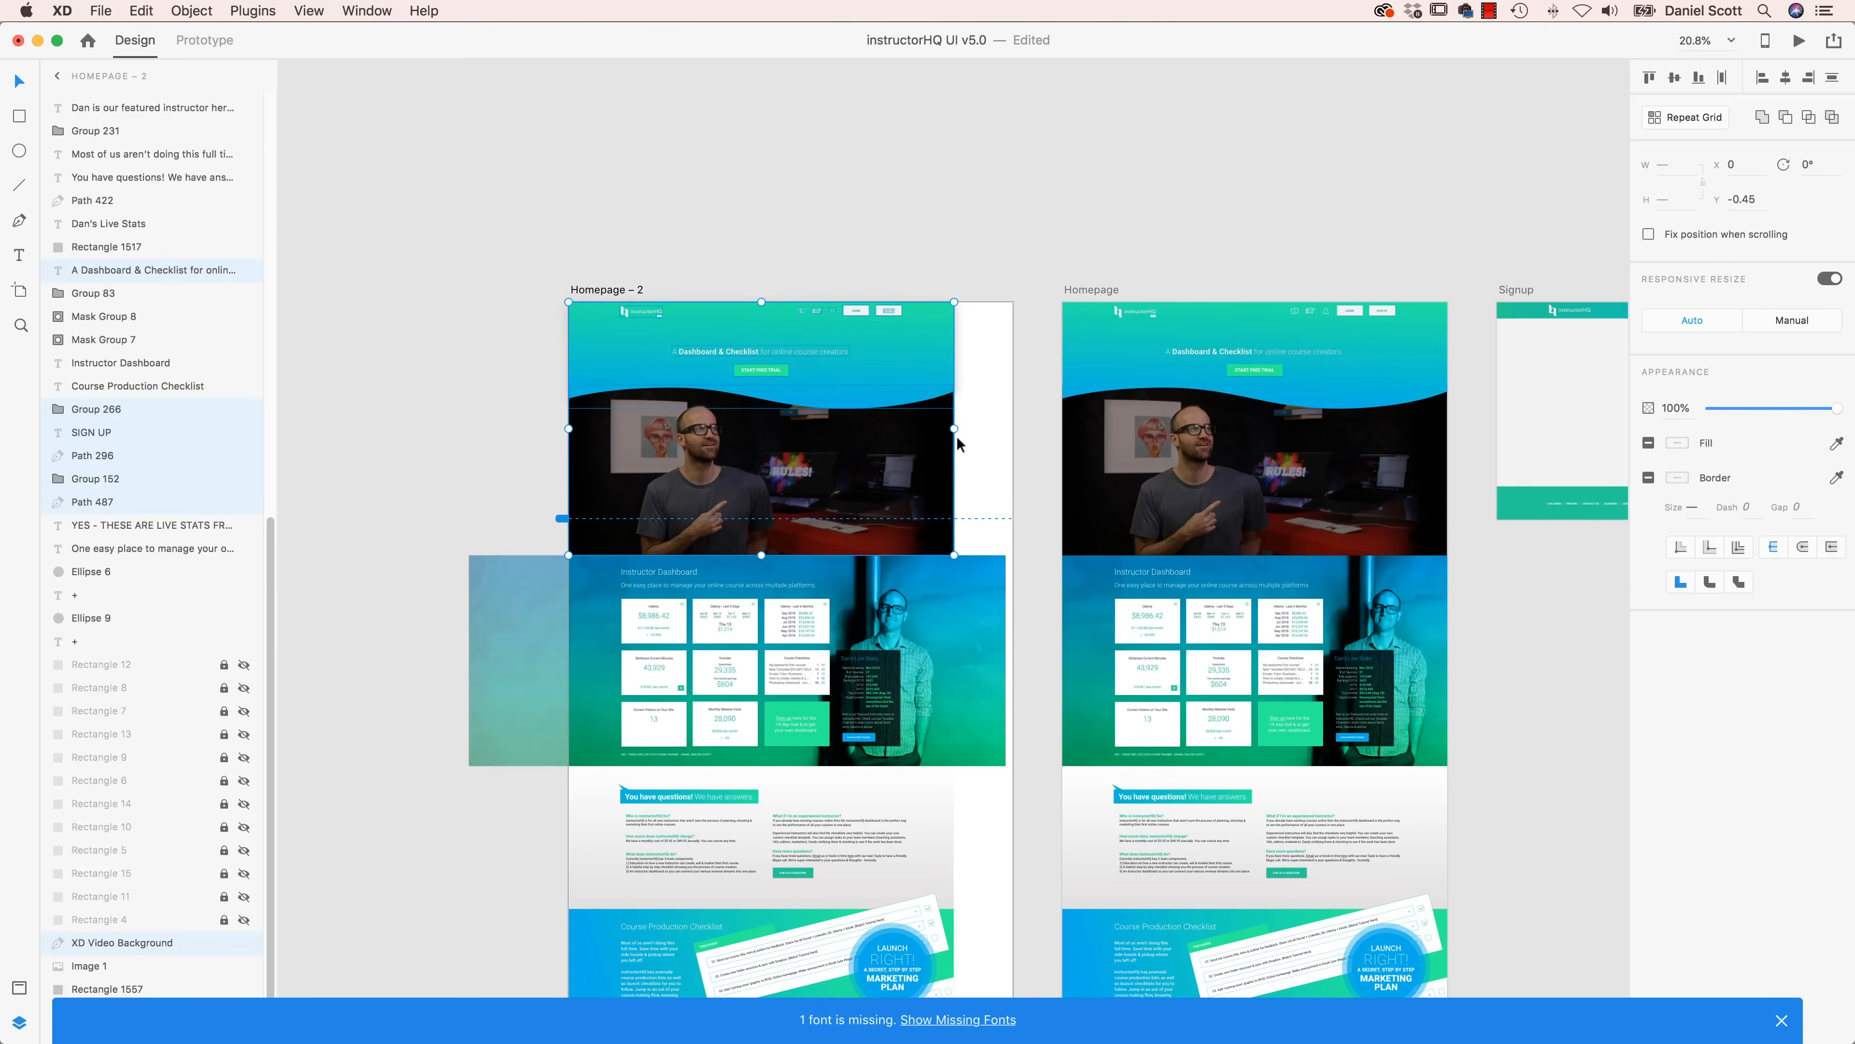
pyautogui.keyDown('shift'); pyautogui.click(892, 477); pyautogui.keyUp('shift')
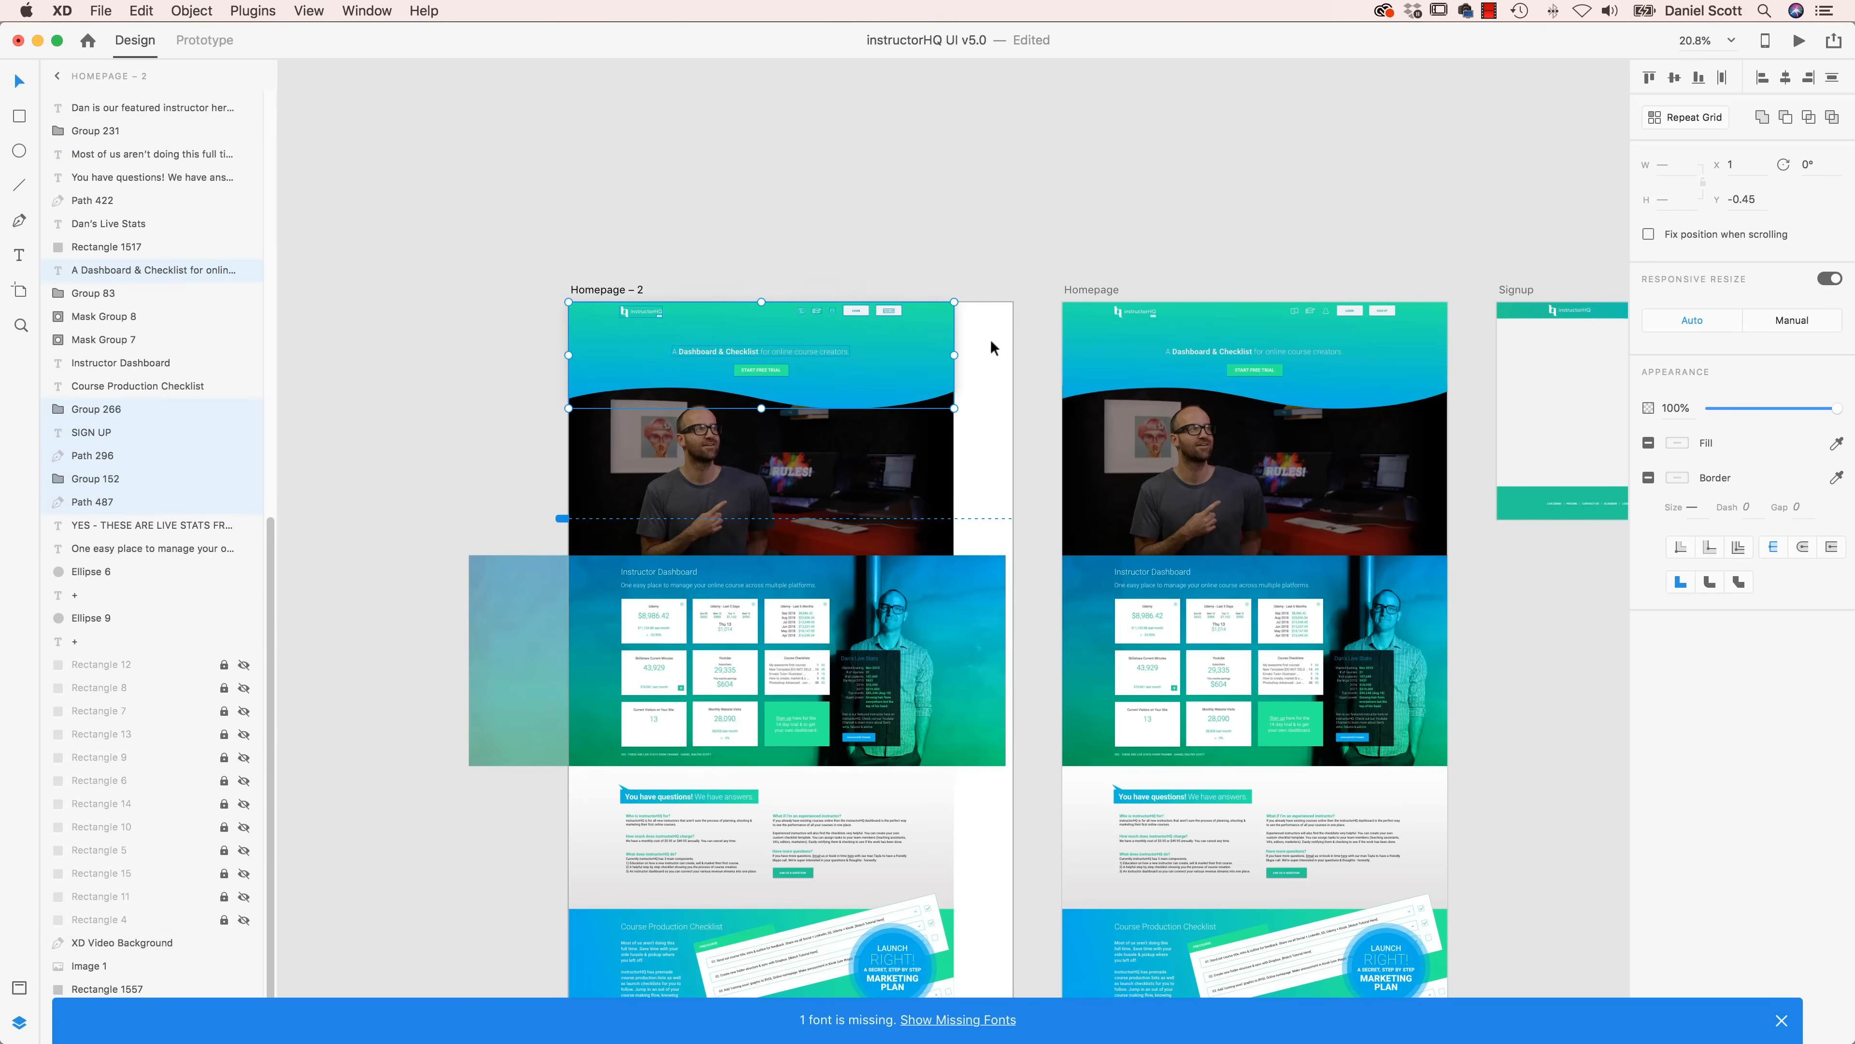
pyautogui.moveTo(956, 357); pyautogui.dragTo(993, 374)
pyautogui.press('super+z')
pyautogui.scroll(5, 888, 319)
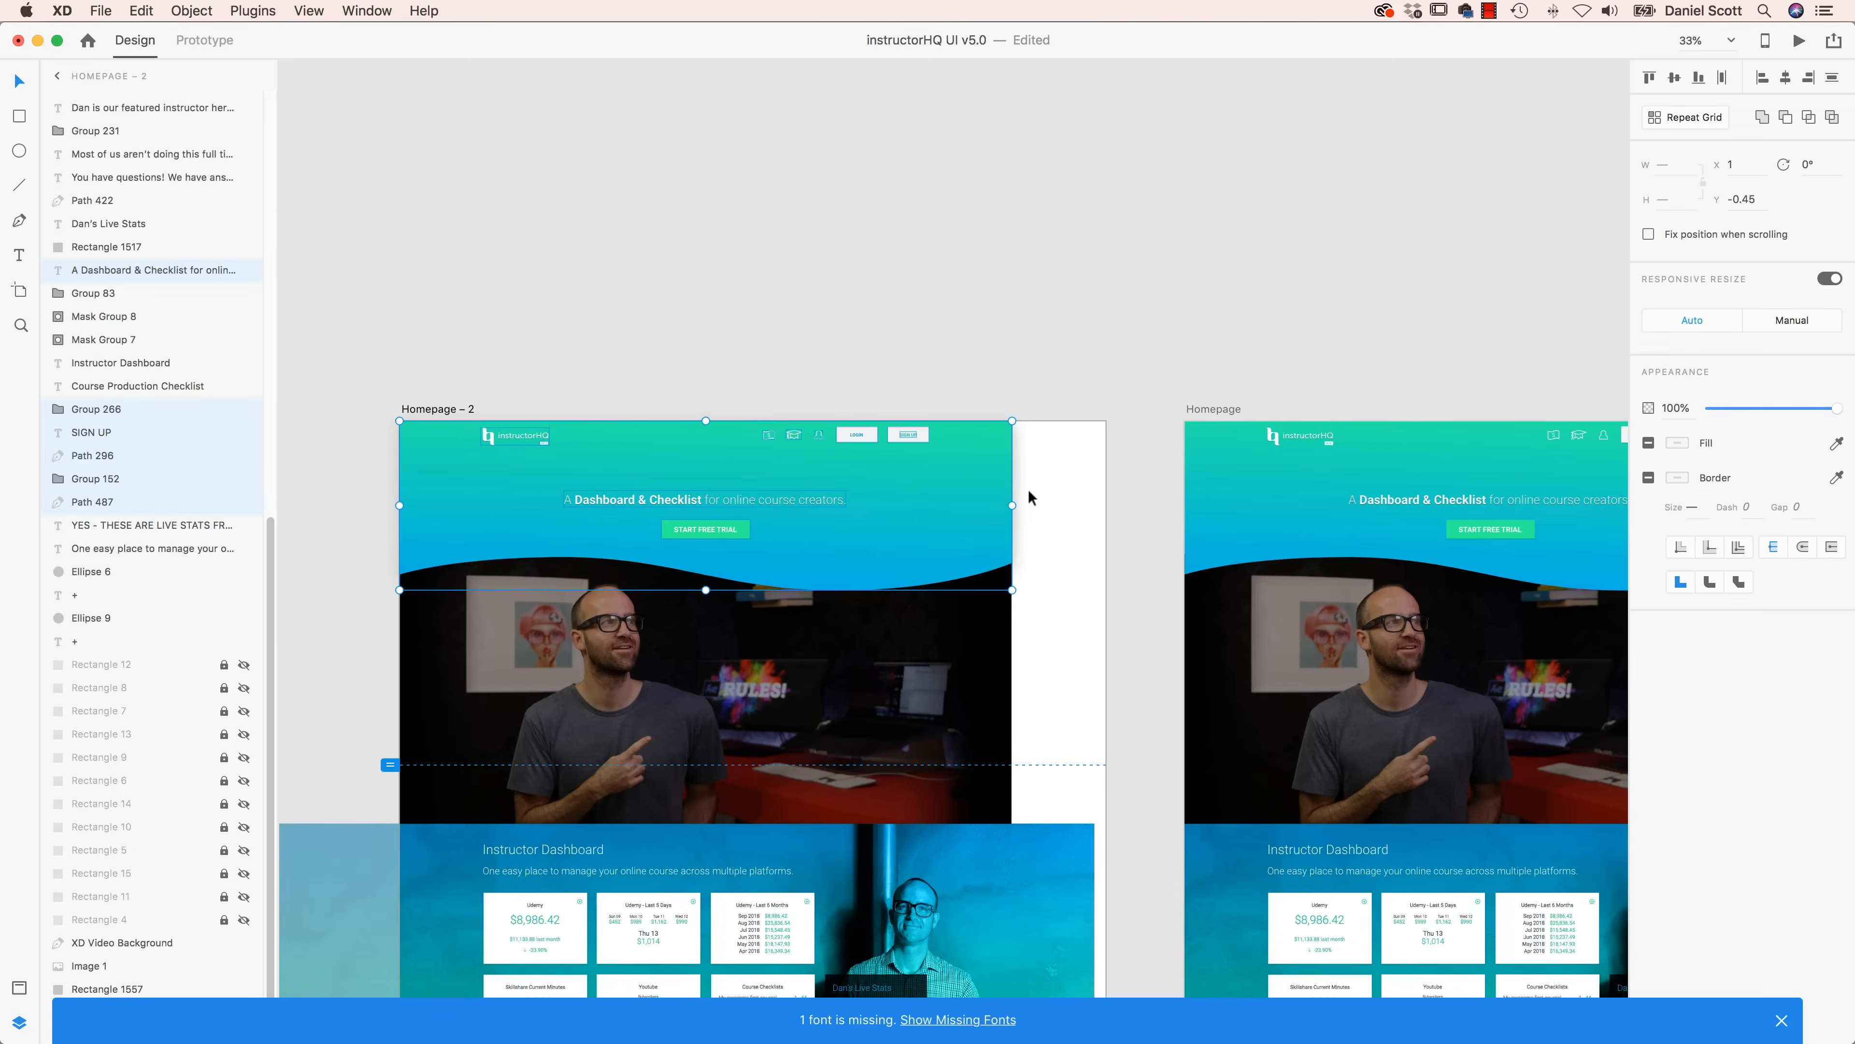
pyautogui.moveTo(1011, 507); pyautogui.dragTo(1102, 507)
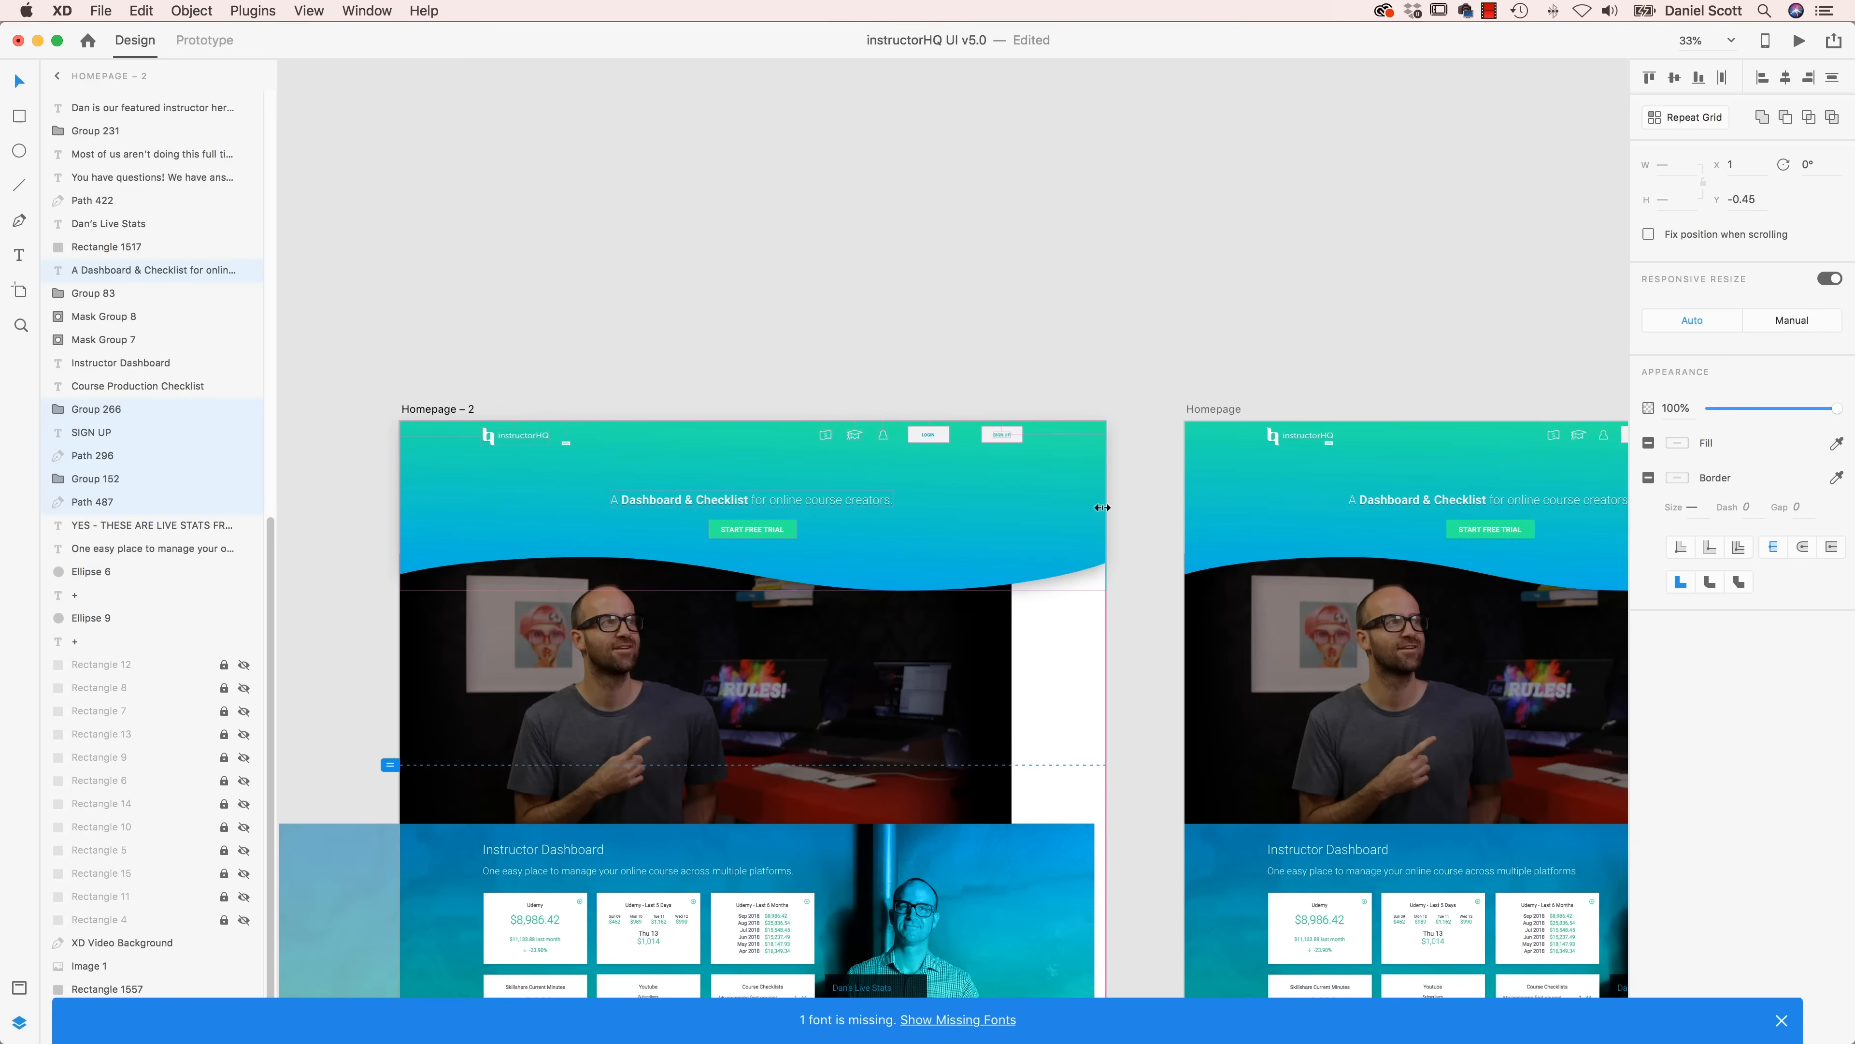
pyautogui.moveTo(1102, 507); pyautogui.dragTo(1102, 508)
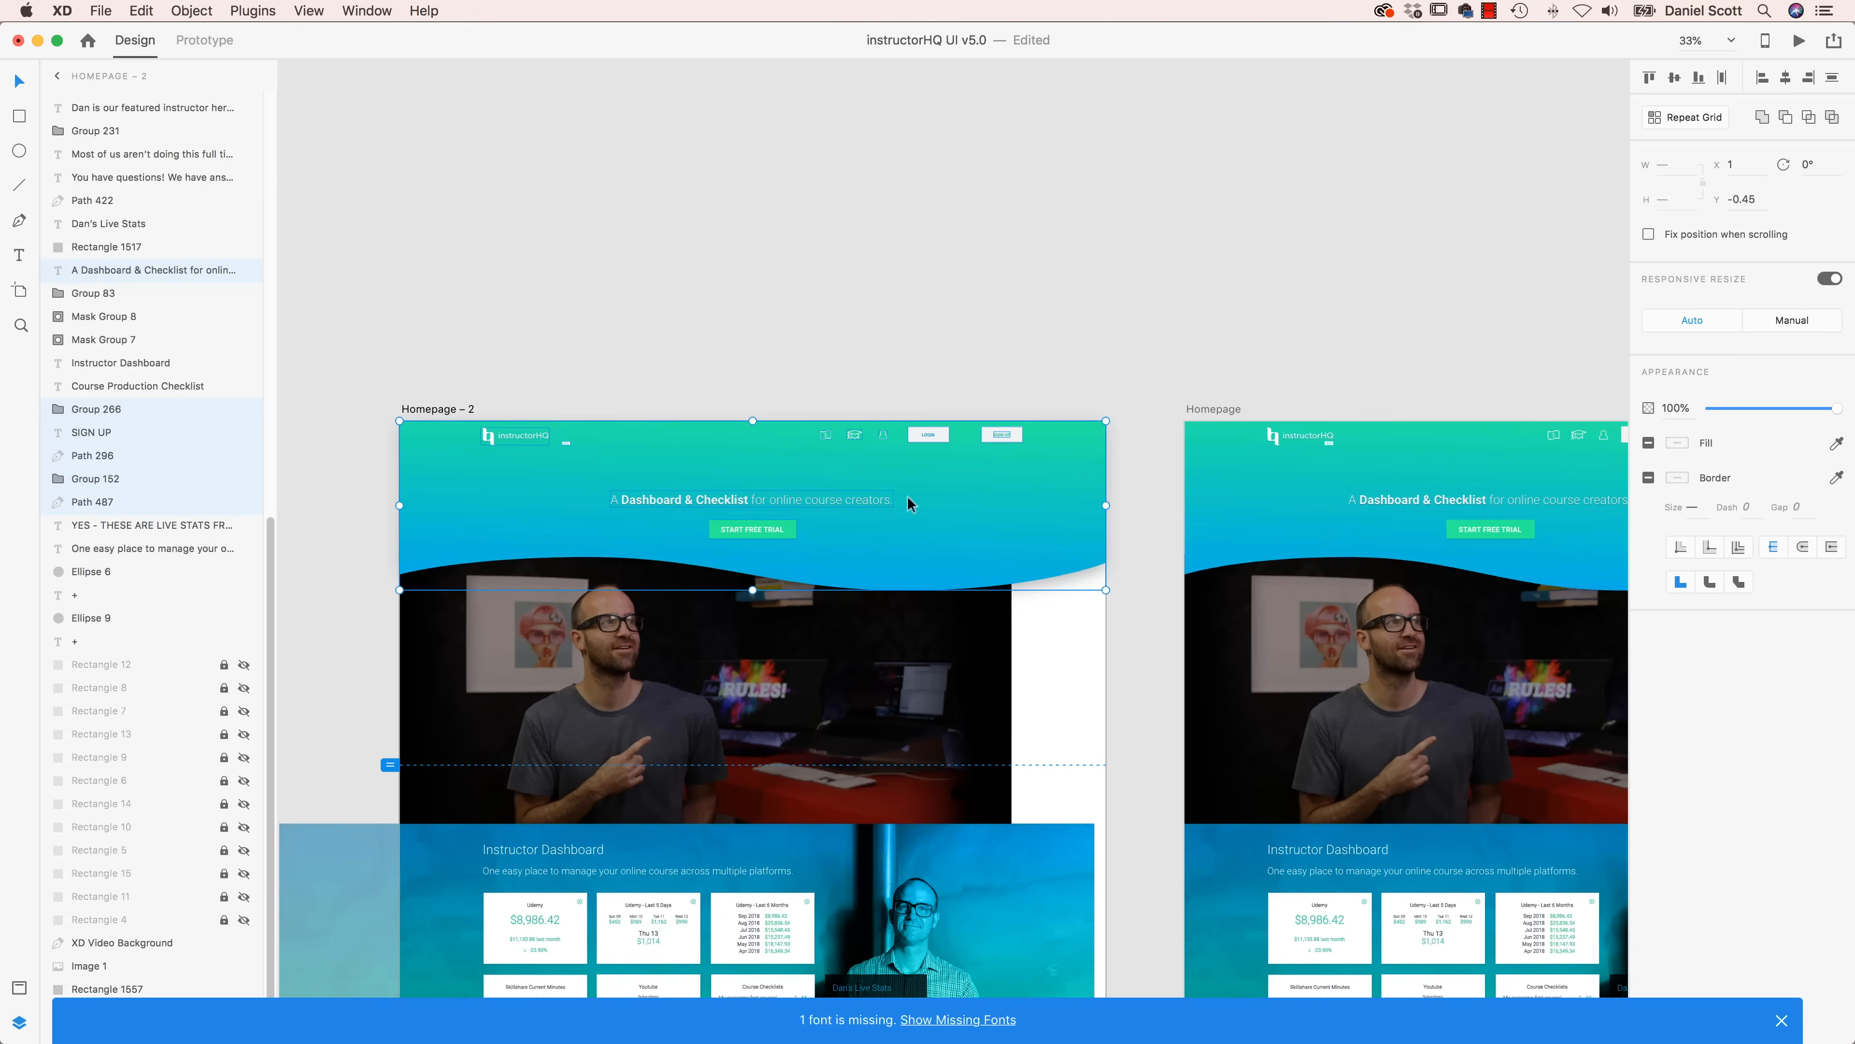
# - Test narrowing the header elements of Homepage – 2 and undo all header resizing back to the original width
pyautogui.moveTo(1104, 504); pyautogui.dragTo(702, 499)
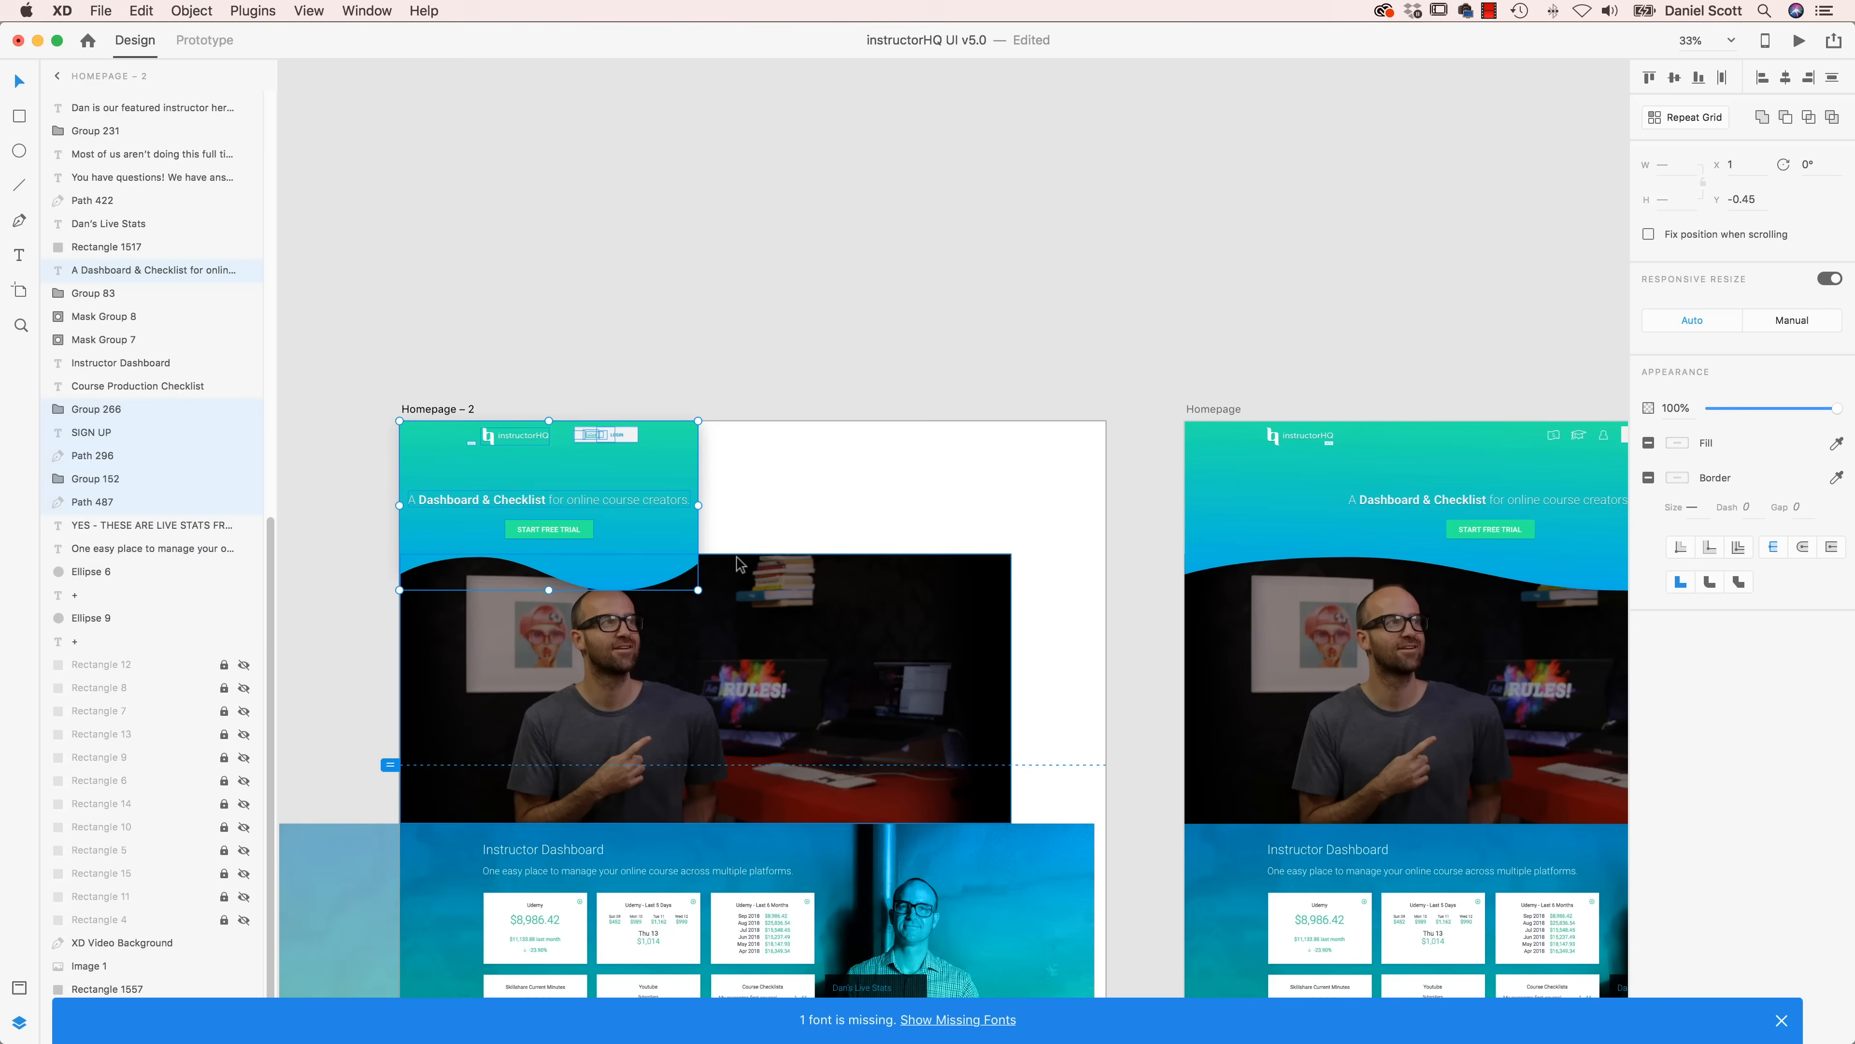
pyautogui.press('super+z')
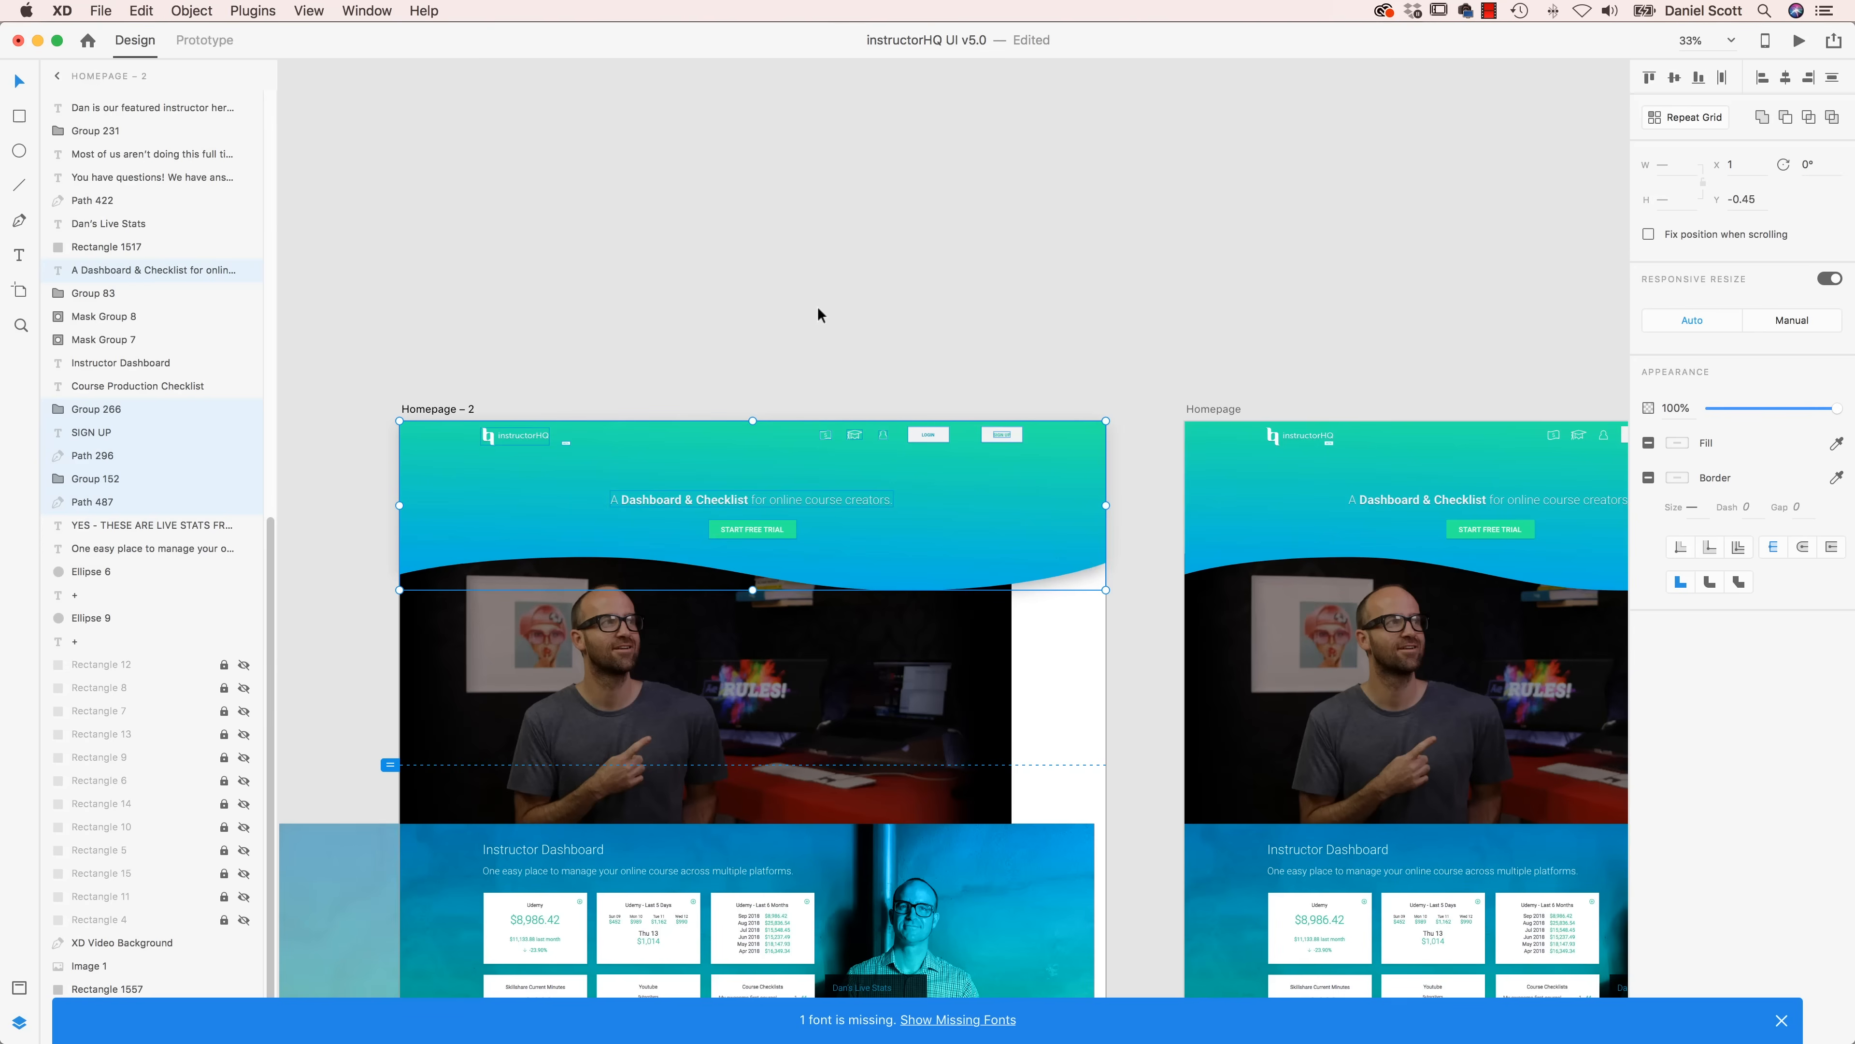
pyautogui.click(709, 359)
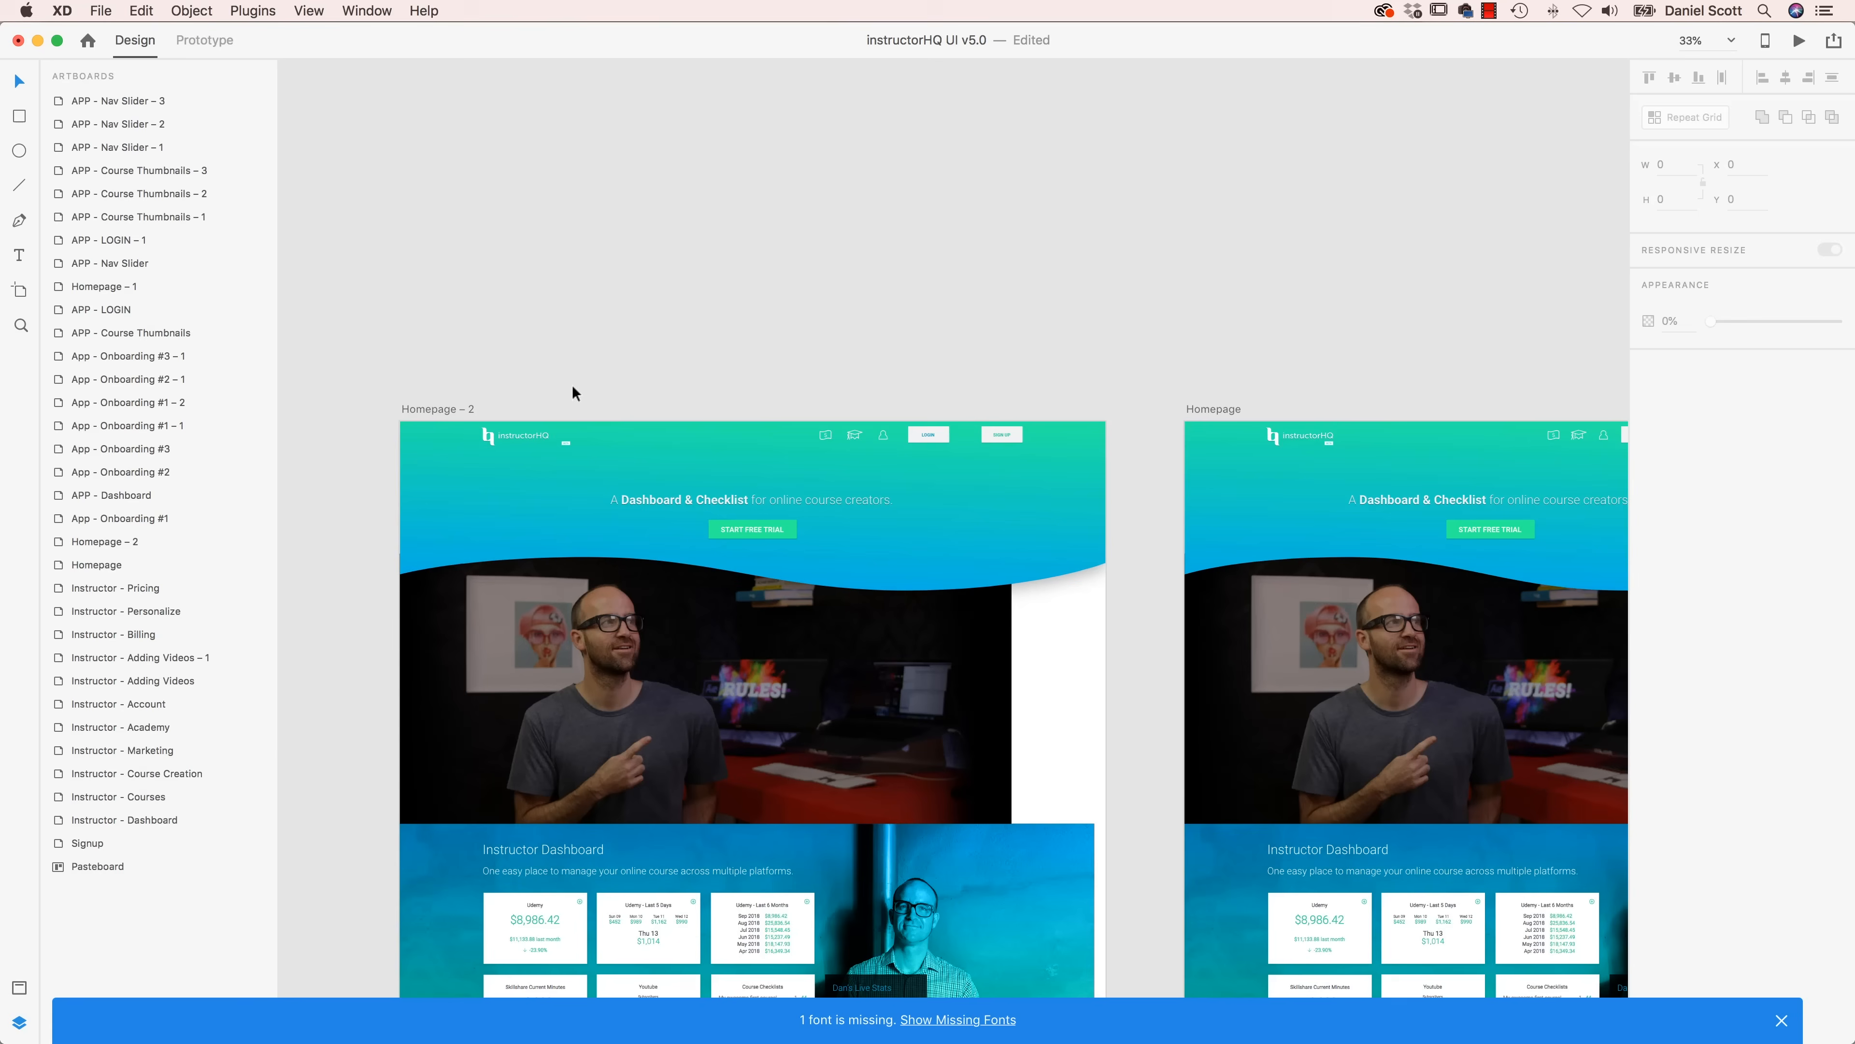
pyautogui.moveTo(1102, 339); pyautogui.dragTo(435, 544)
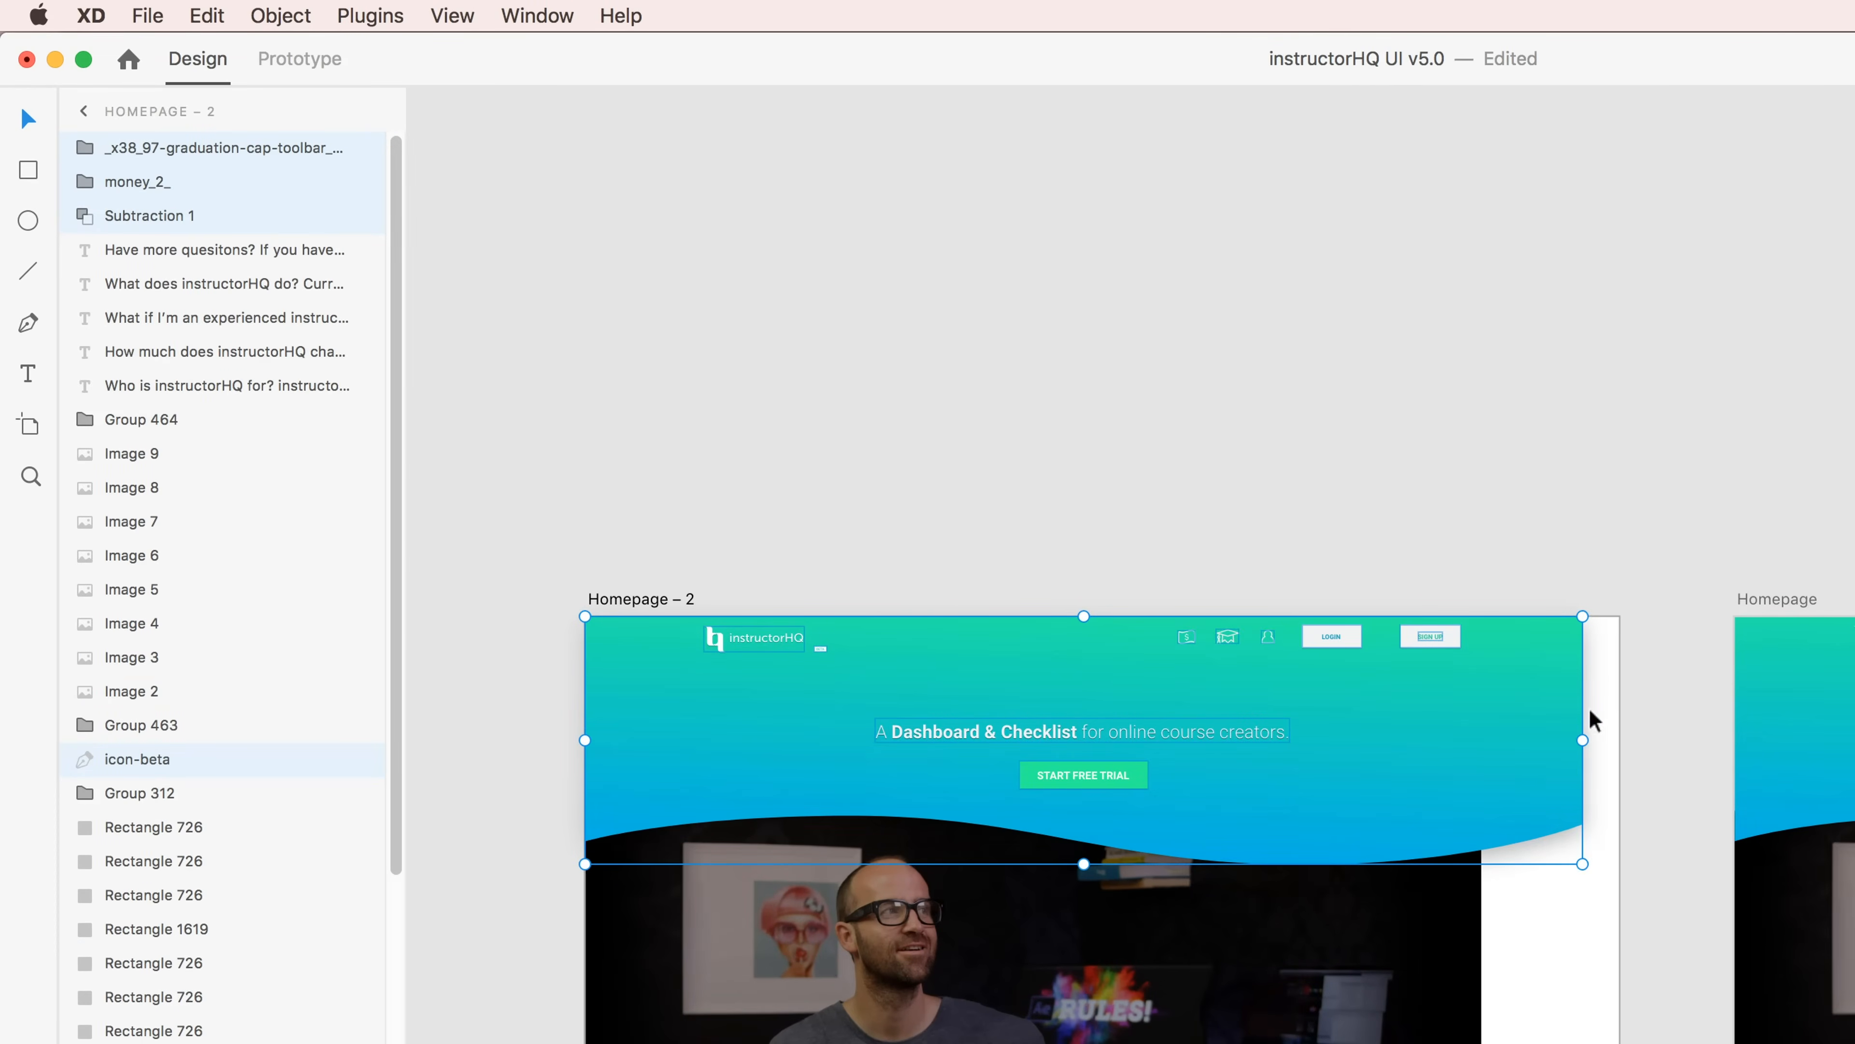
pyautogui.moveTo(1583, 740); pyautogui.dragTo(1507, 740)
pyautogui.press('super+z')
pyautogui.press('super+z')
pyautogui.press('super+z')
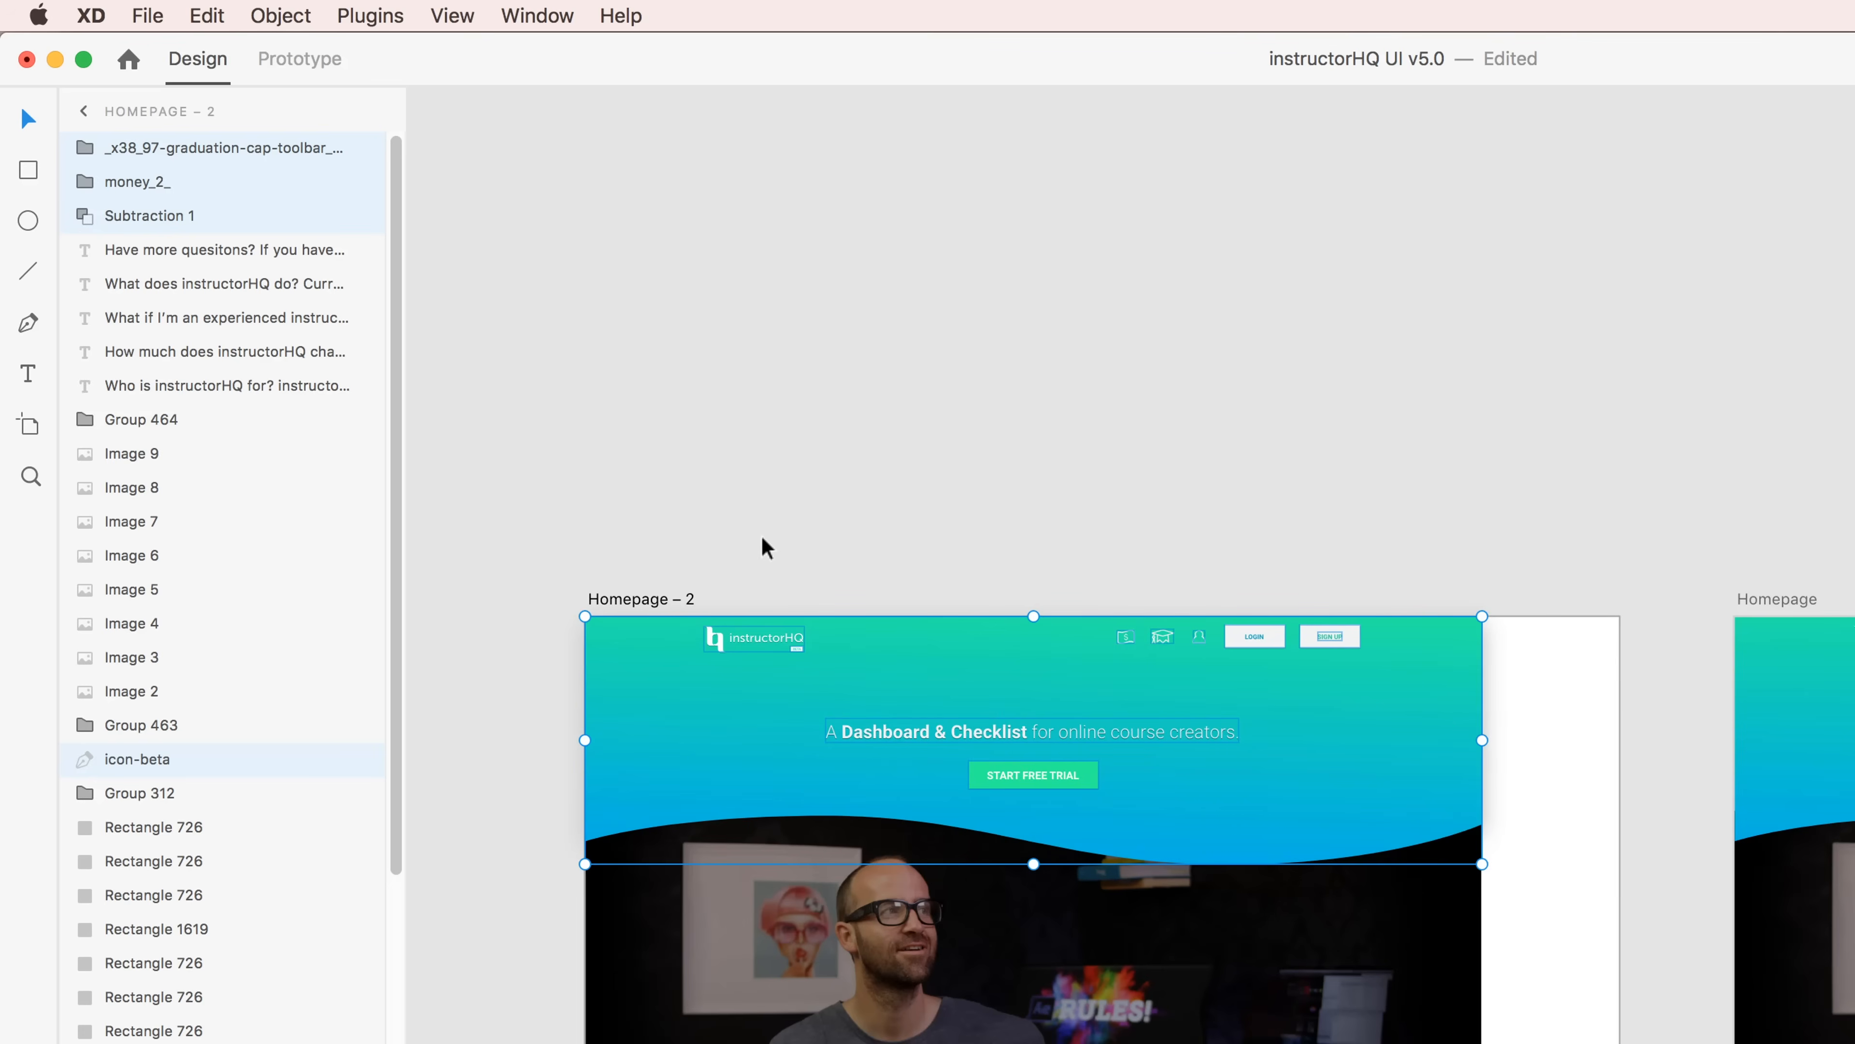
# - Set the small beta icon beside the Homepage – 2 logo to Manual responsive resize and fix its left edge
pyautogui.click(764, 552)
pyautogui.click(795, 650)
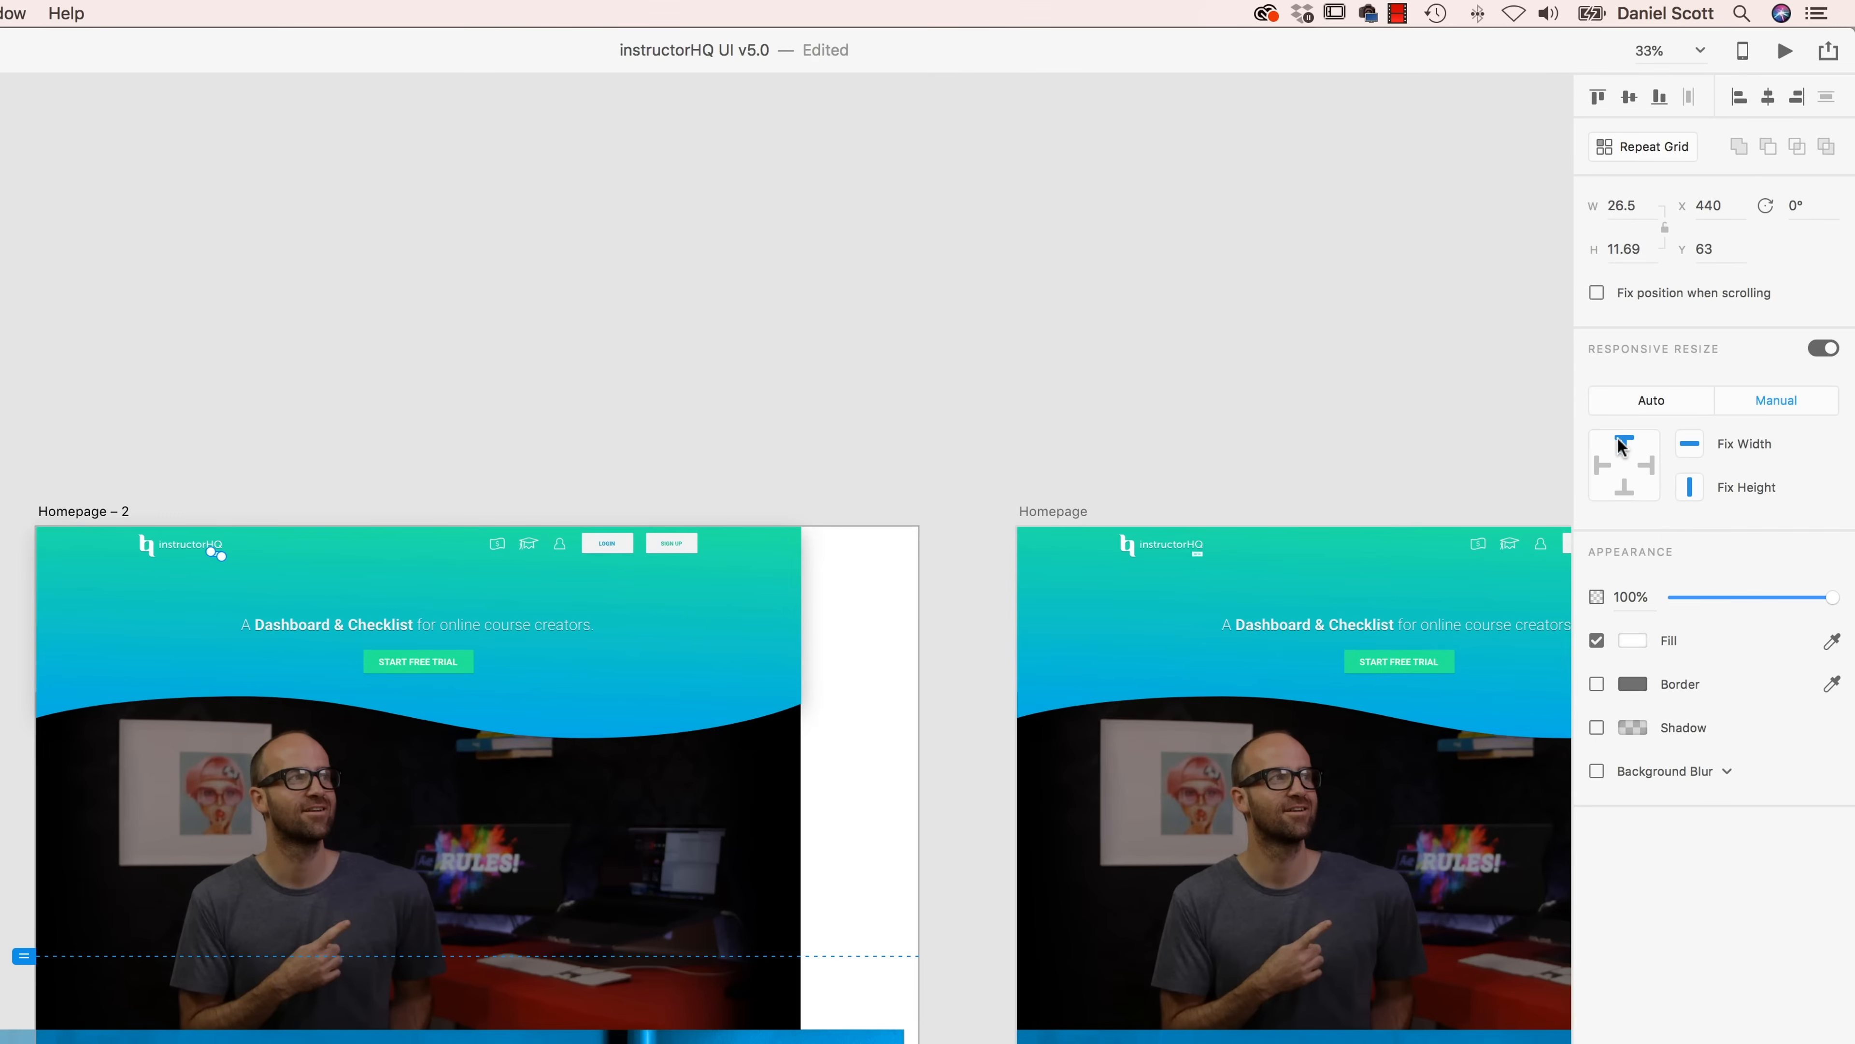
pyautogui.click(1602, 466)
pyautogui.click(292, 389)
# - Widen the Homepage – 2 header elements to the artboard's right edge, test narrowing them, and undo the narrowing
pyautogui.moveTo(13, 414); pyautogui.dragTo(797, 737)
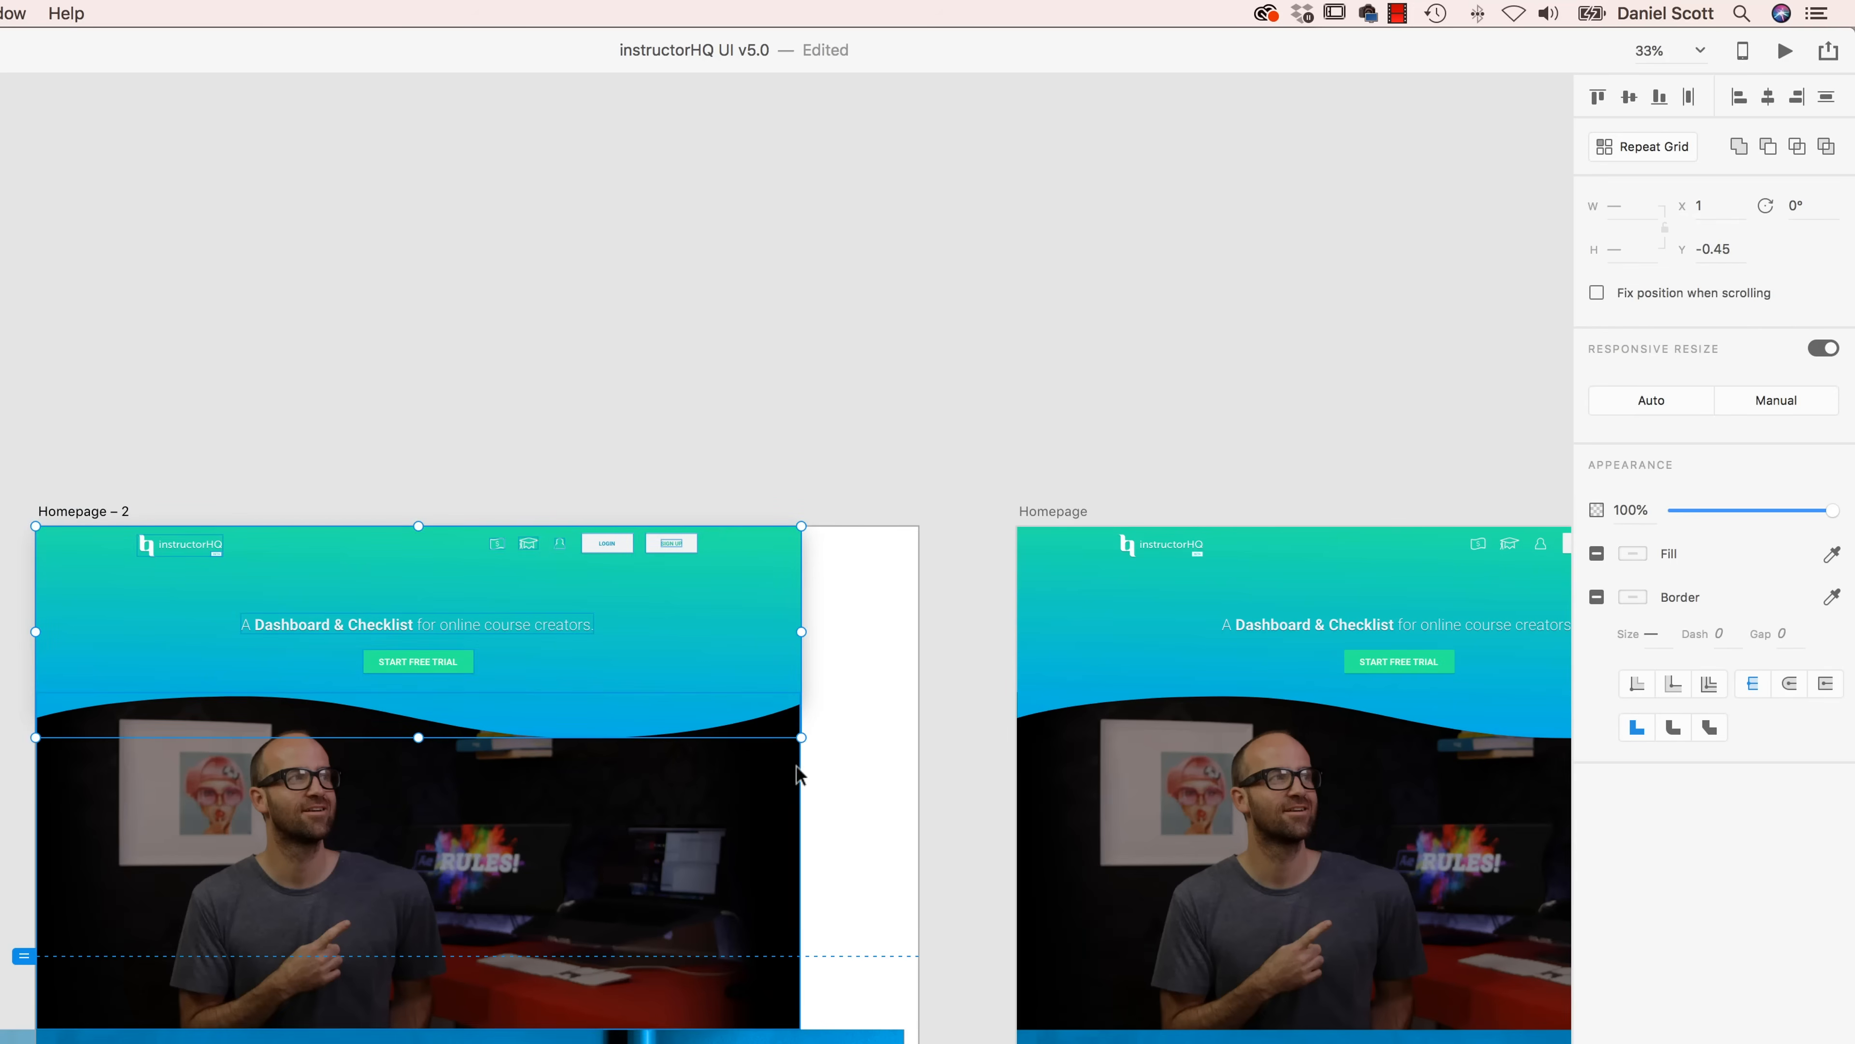
pyautogui.moveTo(804, 631); pyautogui.dragTo(919, 650)
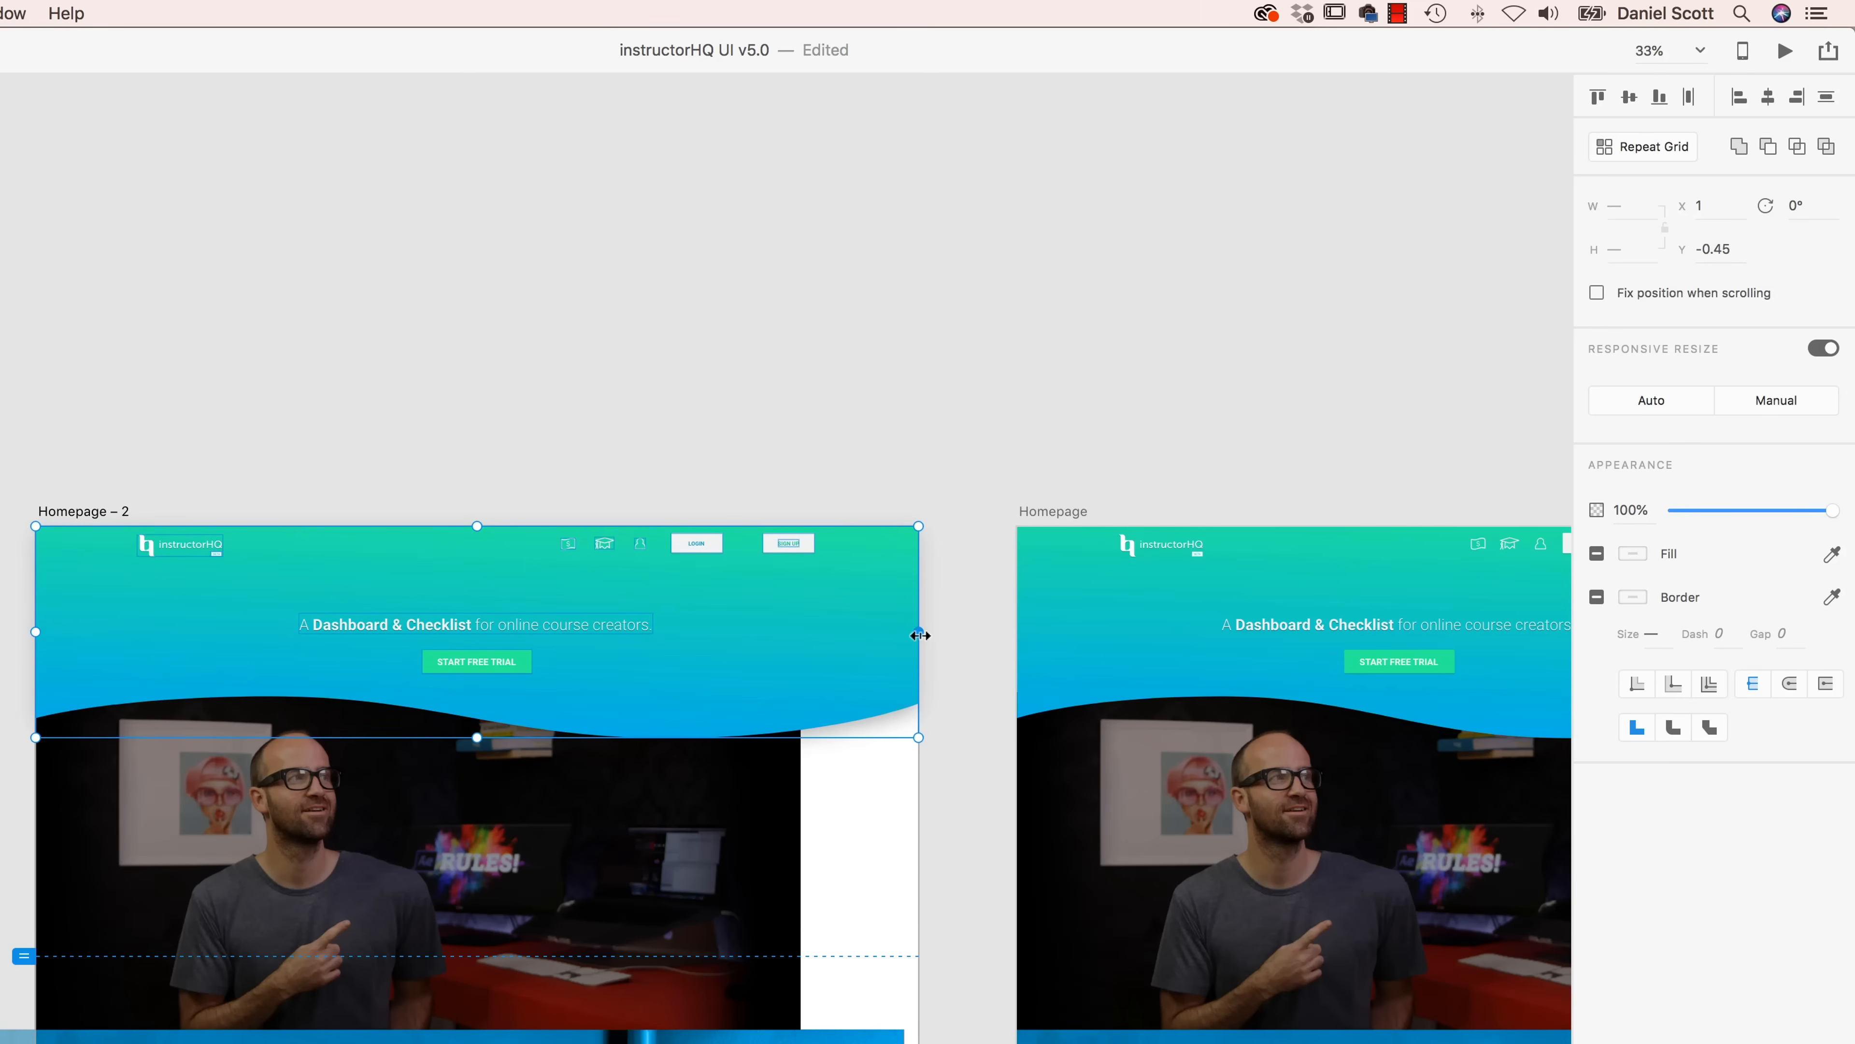
pyautogui.moveTo(921, 635); pyautogui.dragTo(348, 635)
pyautogui.press('super+z')
# - Test narrowing the header with Responsive Resize off, undo the change, and turn Responsive Resize back on
pyautogui.click(1823, 349)
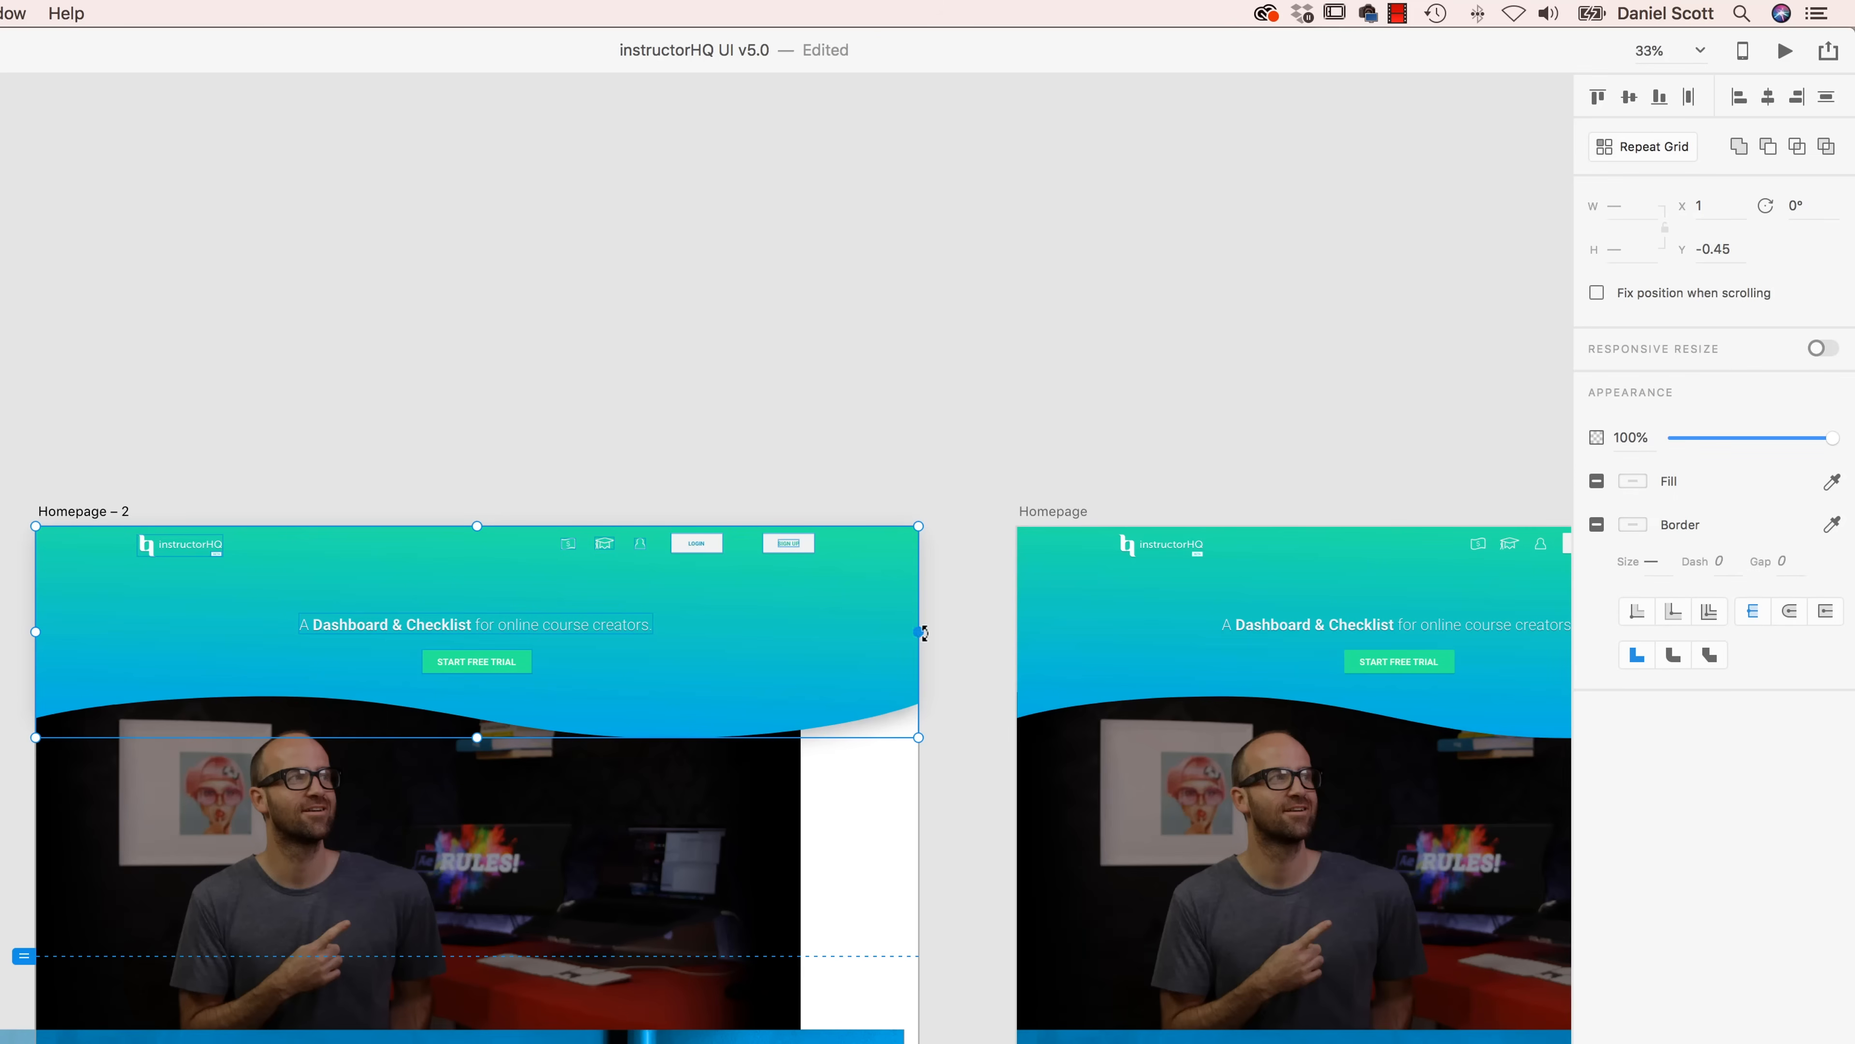
pyautogui.moveTo(922, 633); pyautogui.dragTo(489, 632)
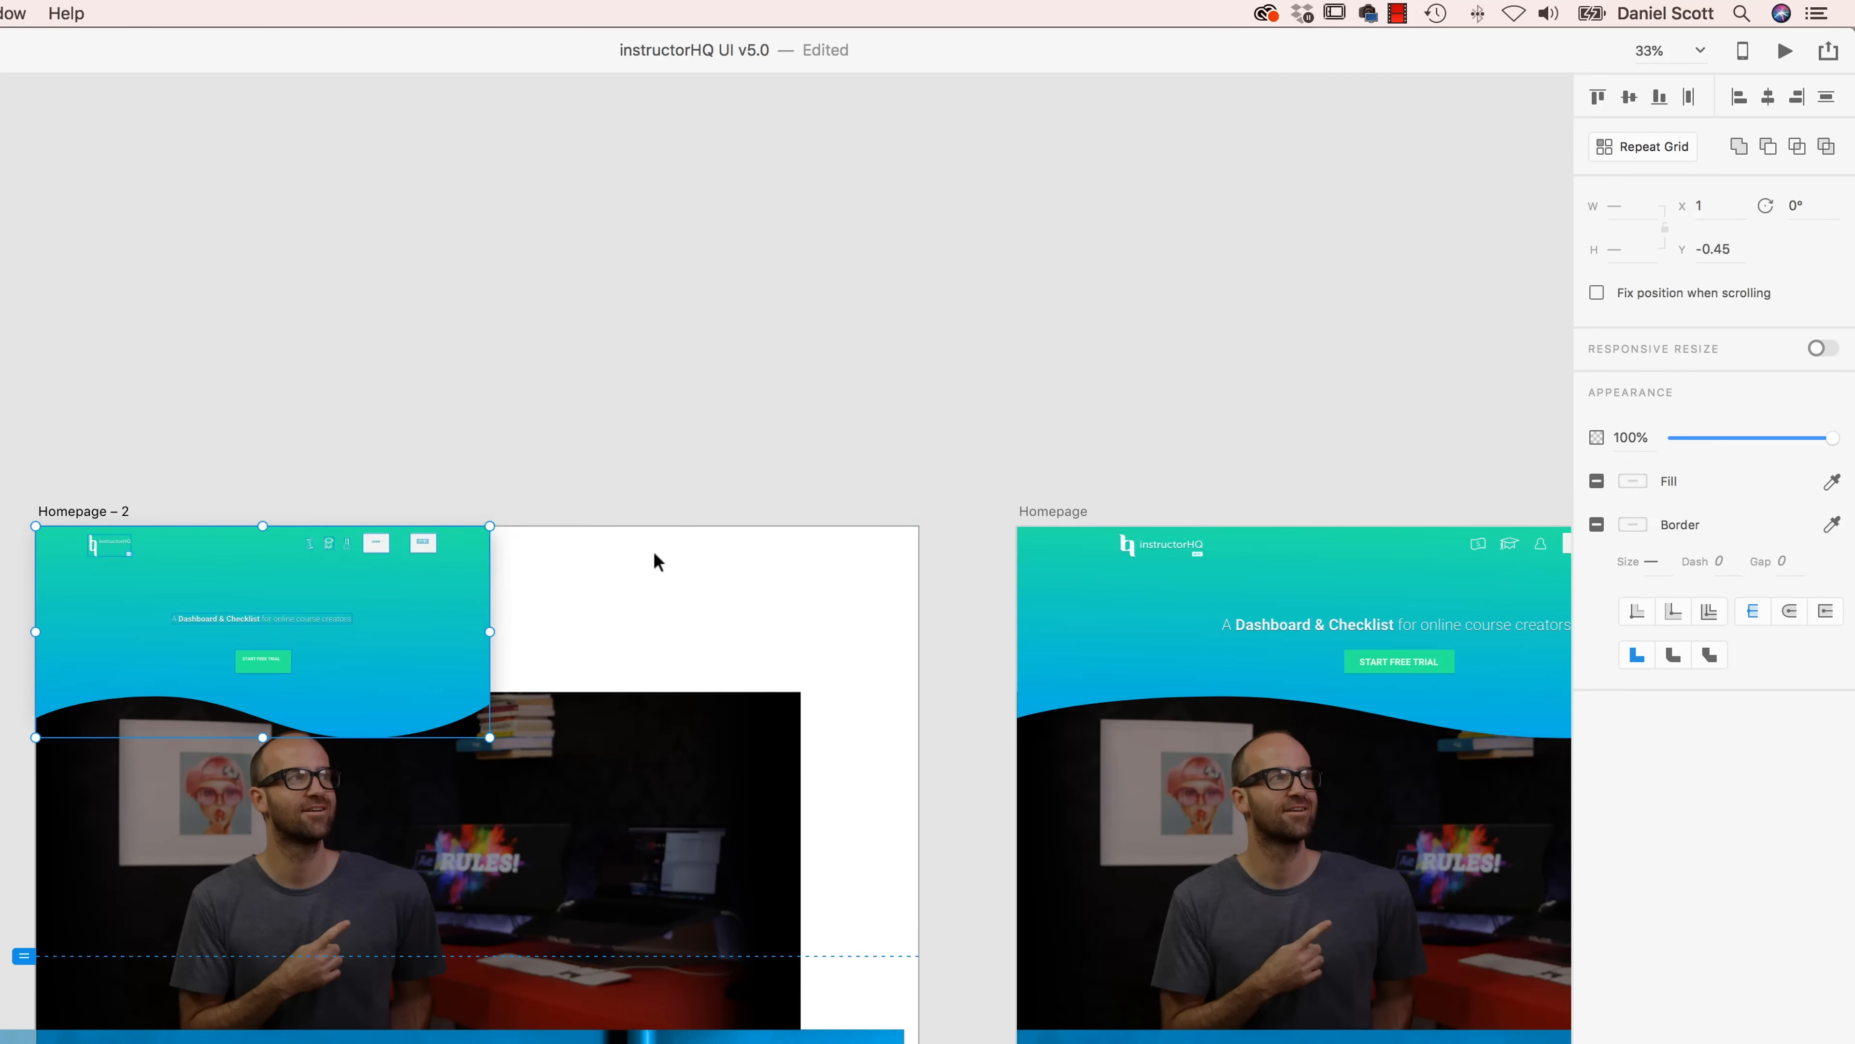
pyautogui.press('super+z')
pyautogui.click(1821, 349)
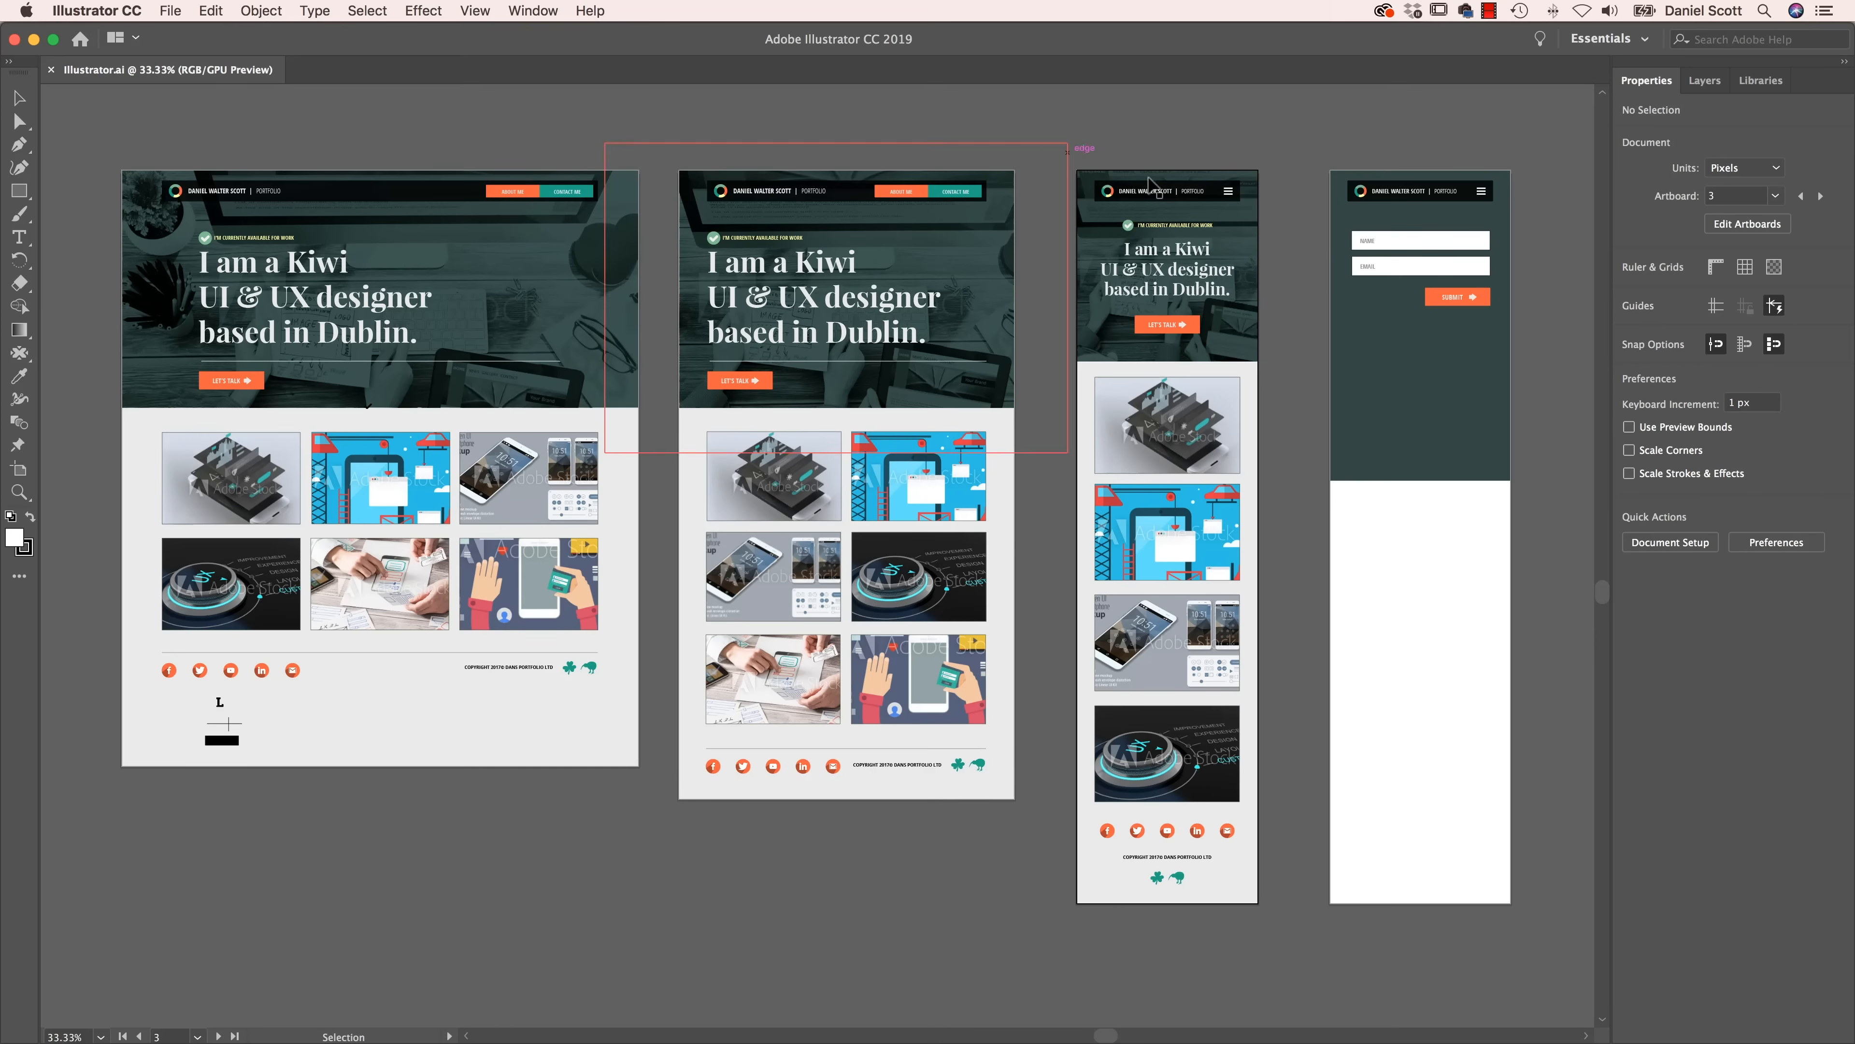
# - Switch to Adobe XD and open Illustrator.ai from the Exercise Files folder
pyautogui.press('super+Tab')
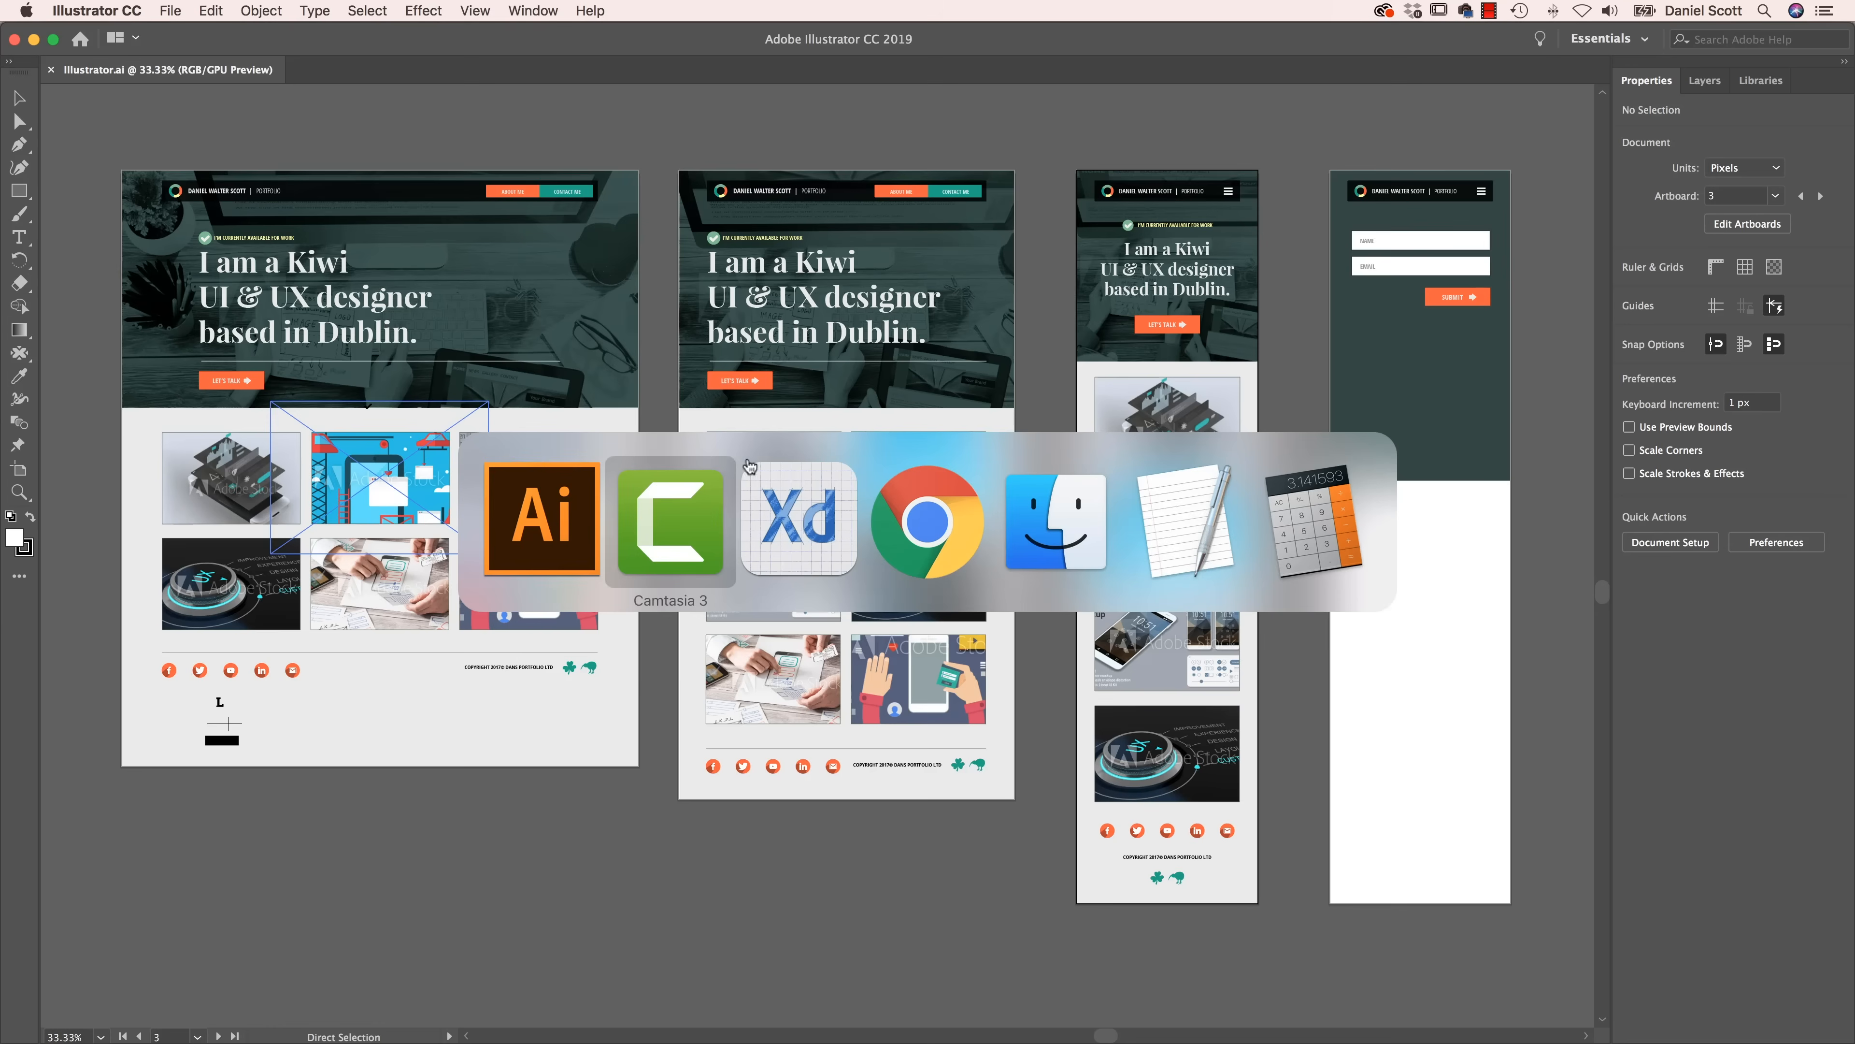
pyautogui.press('super+Tab')
pyautogui.click(599, 256)
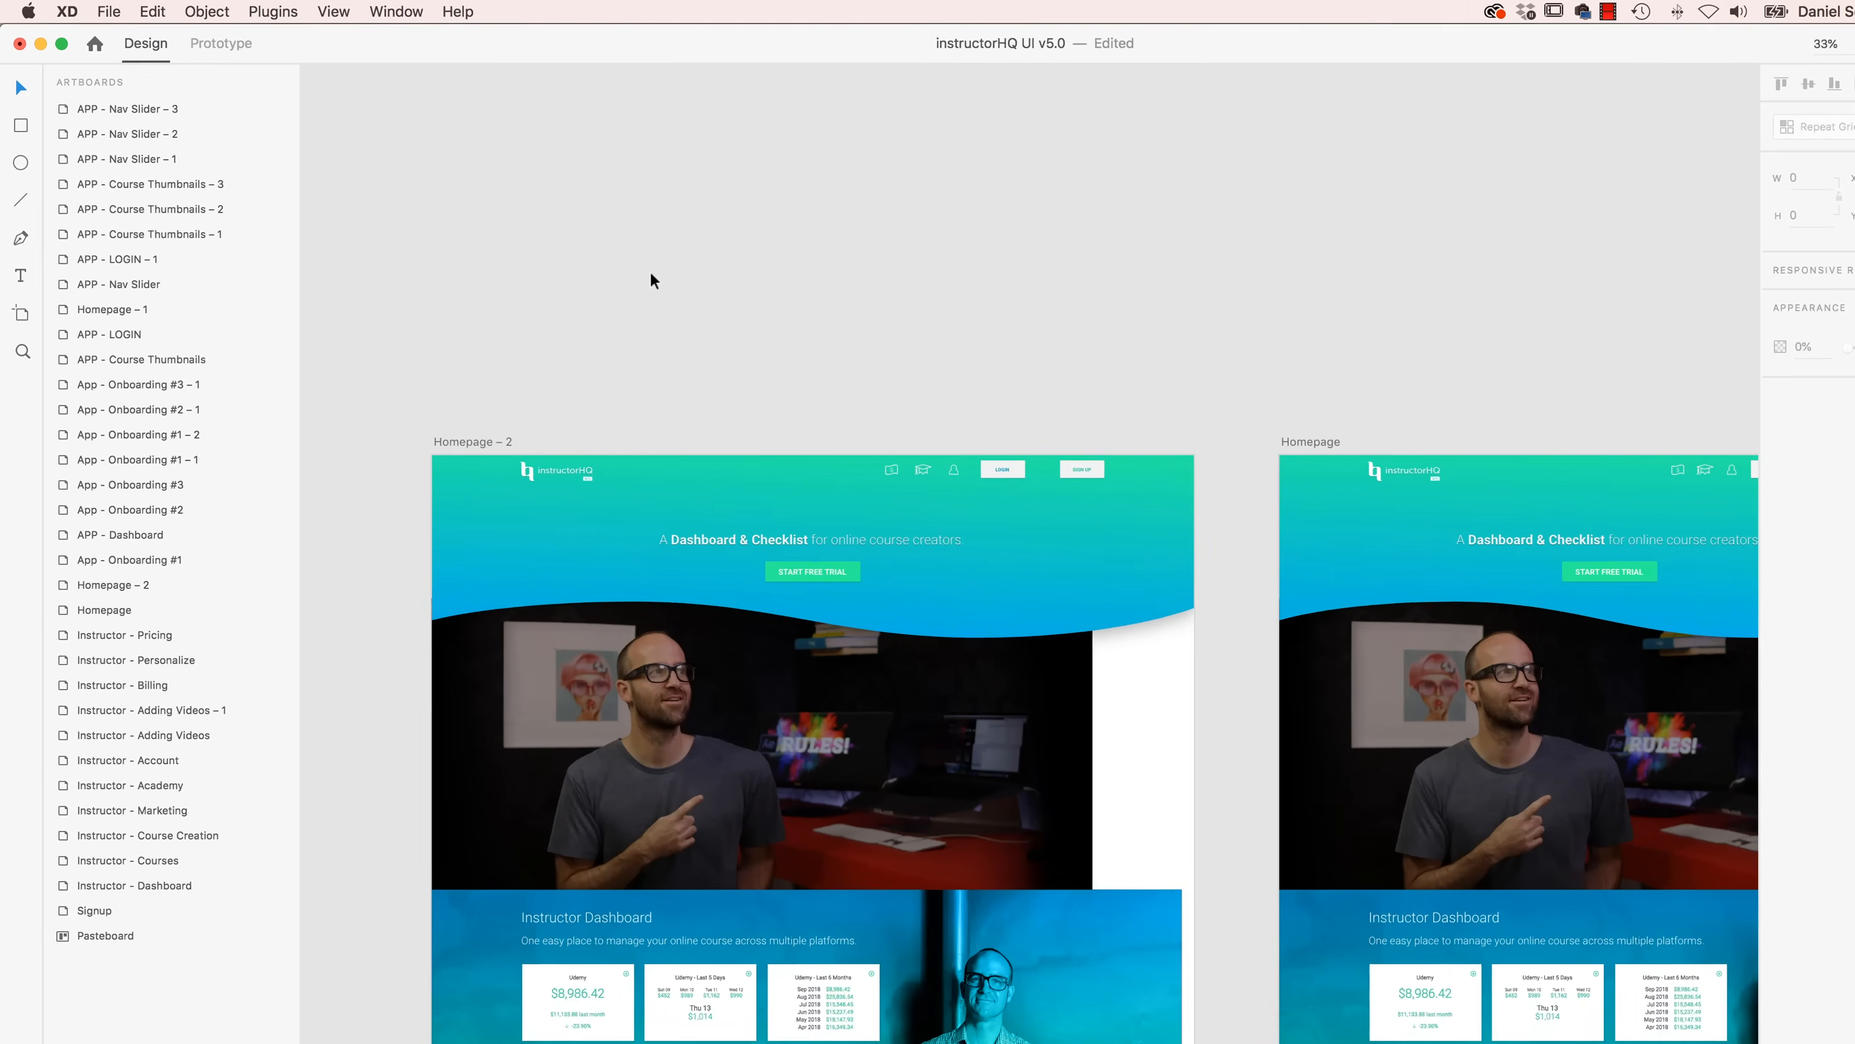
pyautogui.press('super+o')
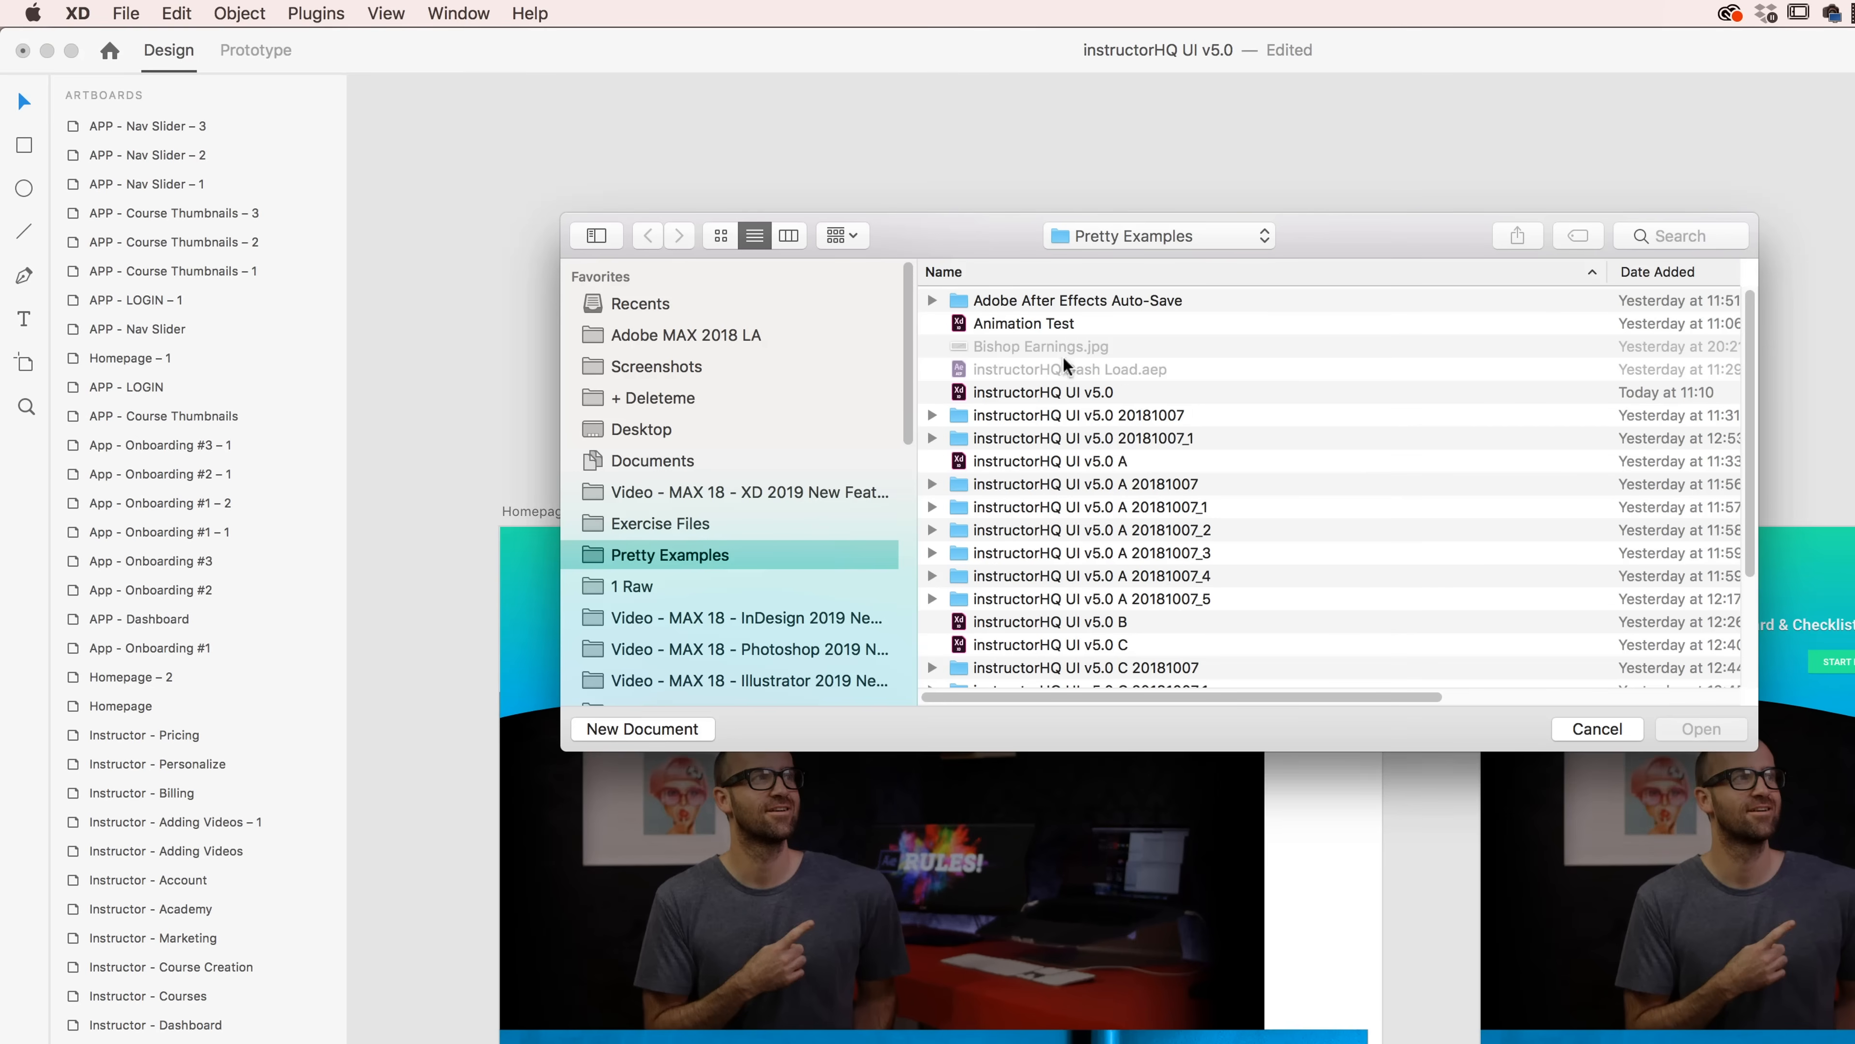
pyautogui.click(689, 524)
pyautogui.click(1001, 485)
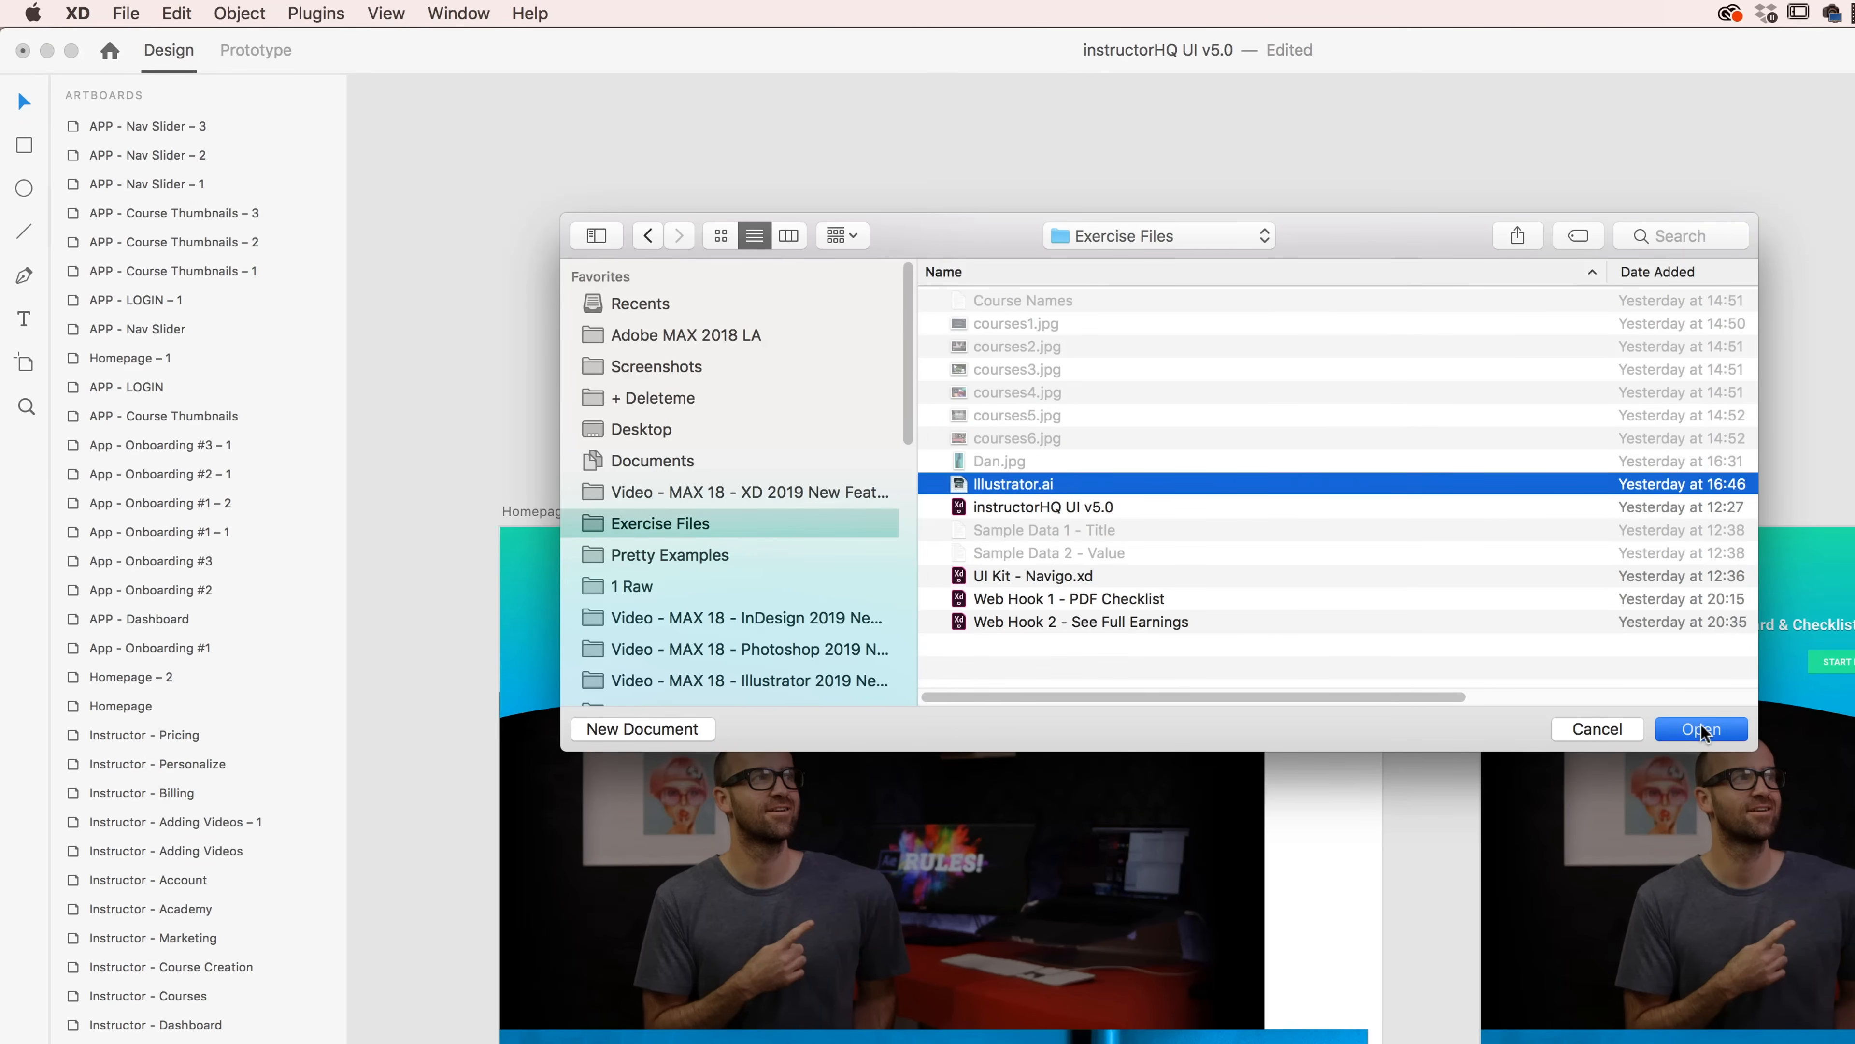
pyautogui.press('Return')
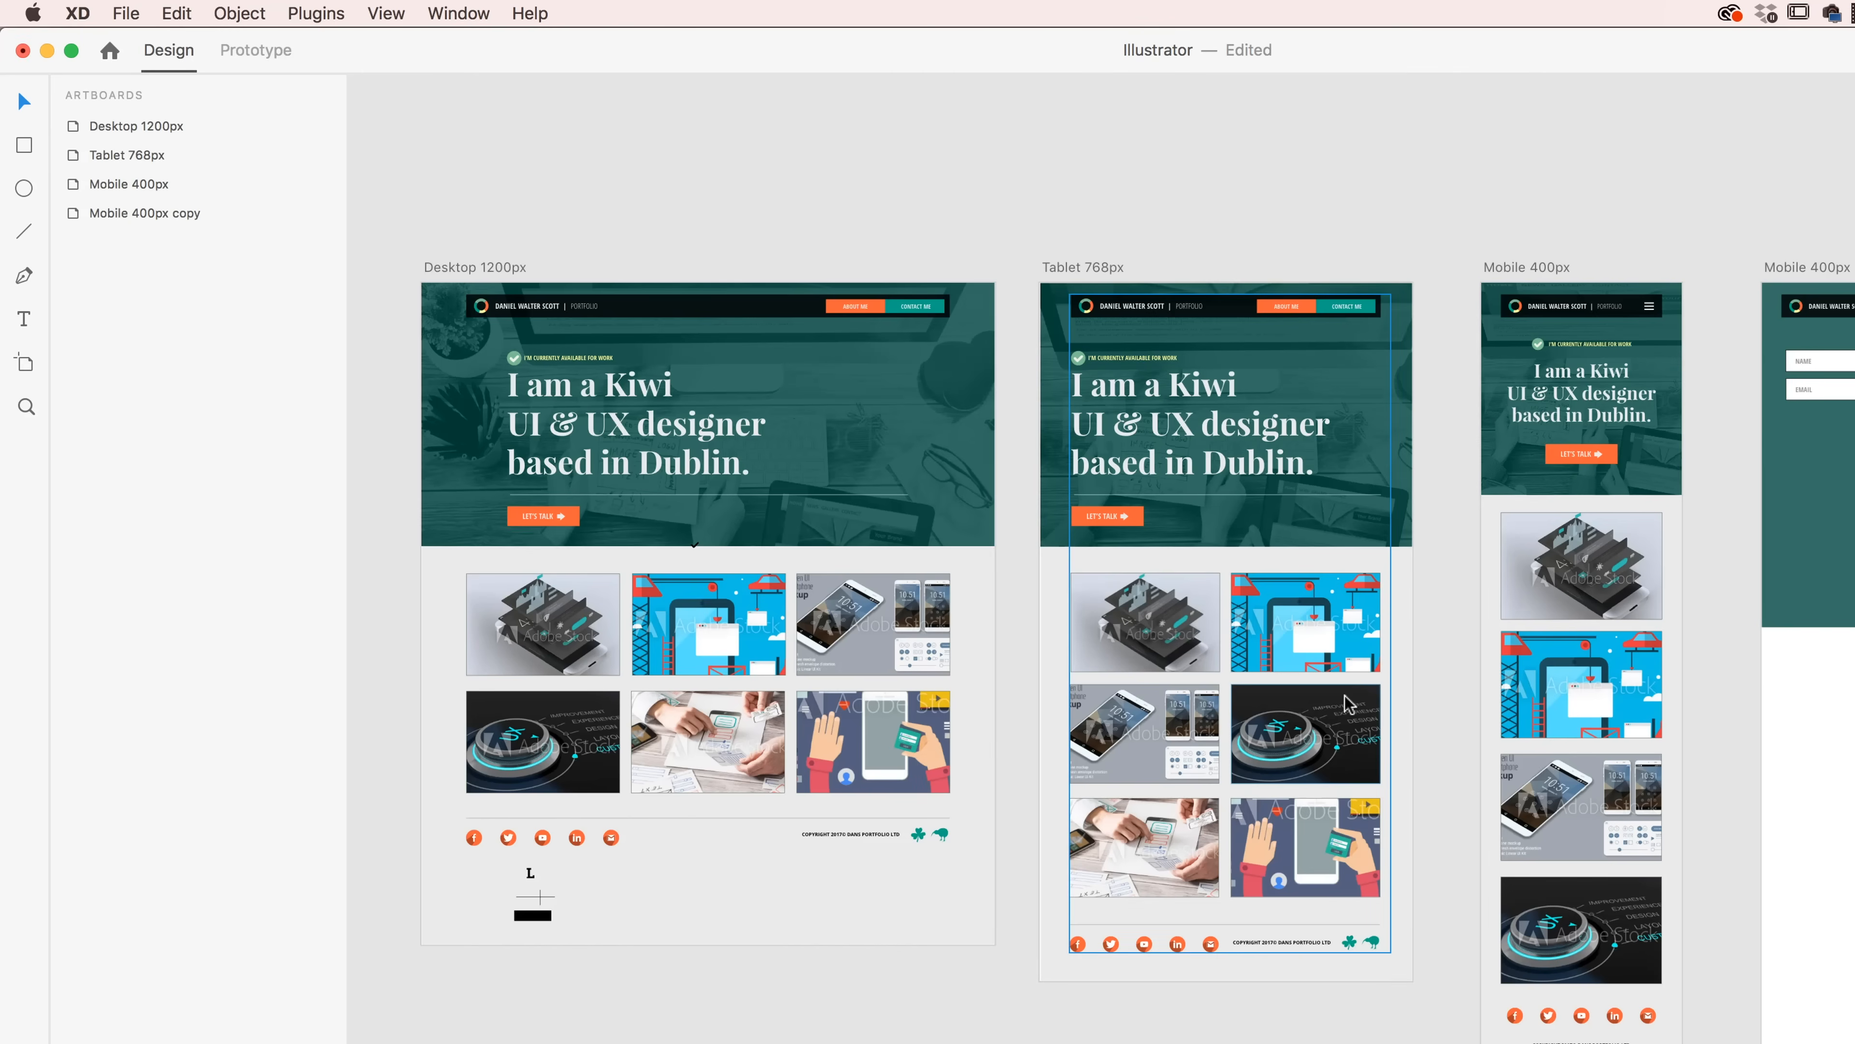
# - Examine the imported Tablet 768px and Mobile 400px artboards and their artwork groups
pyautogui.click(1080, 268)
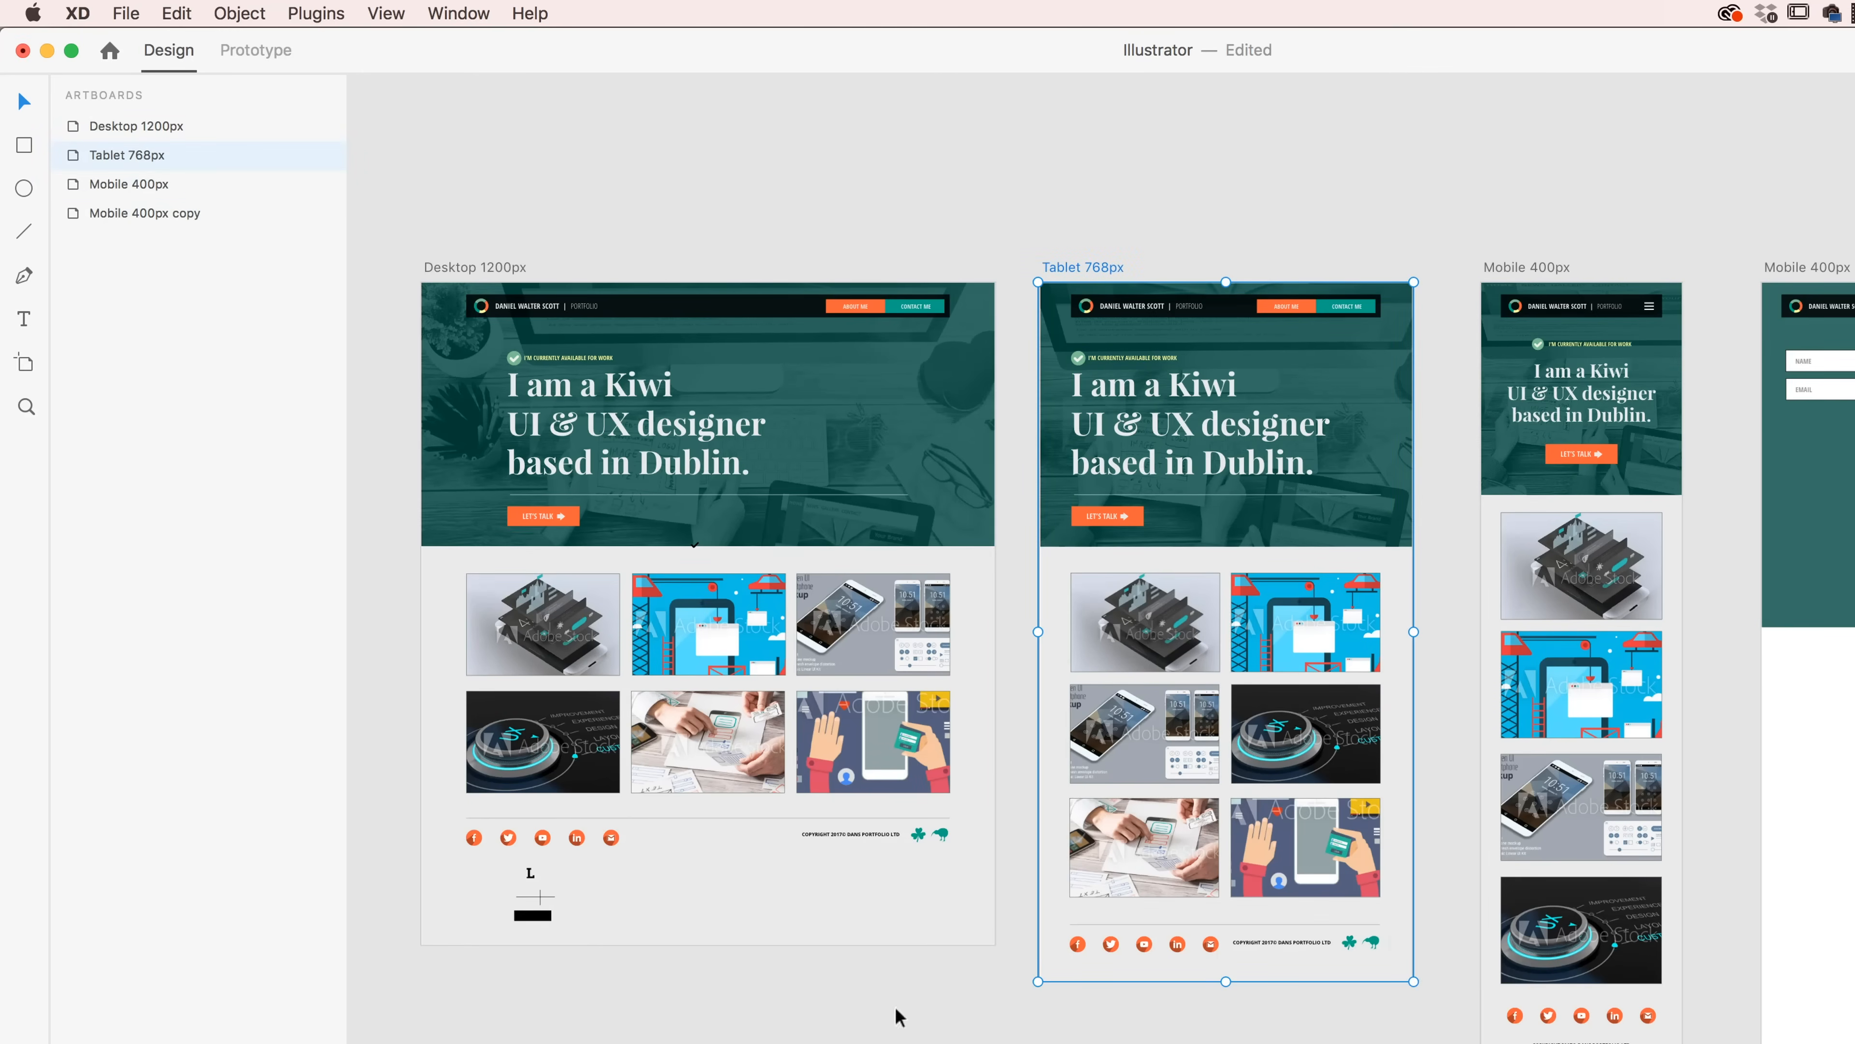
pyautogui.click(1221, 395)
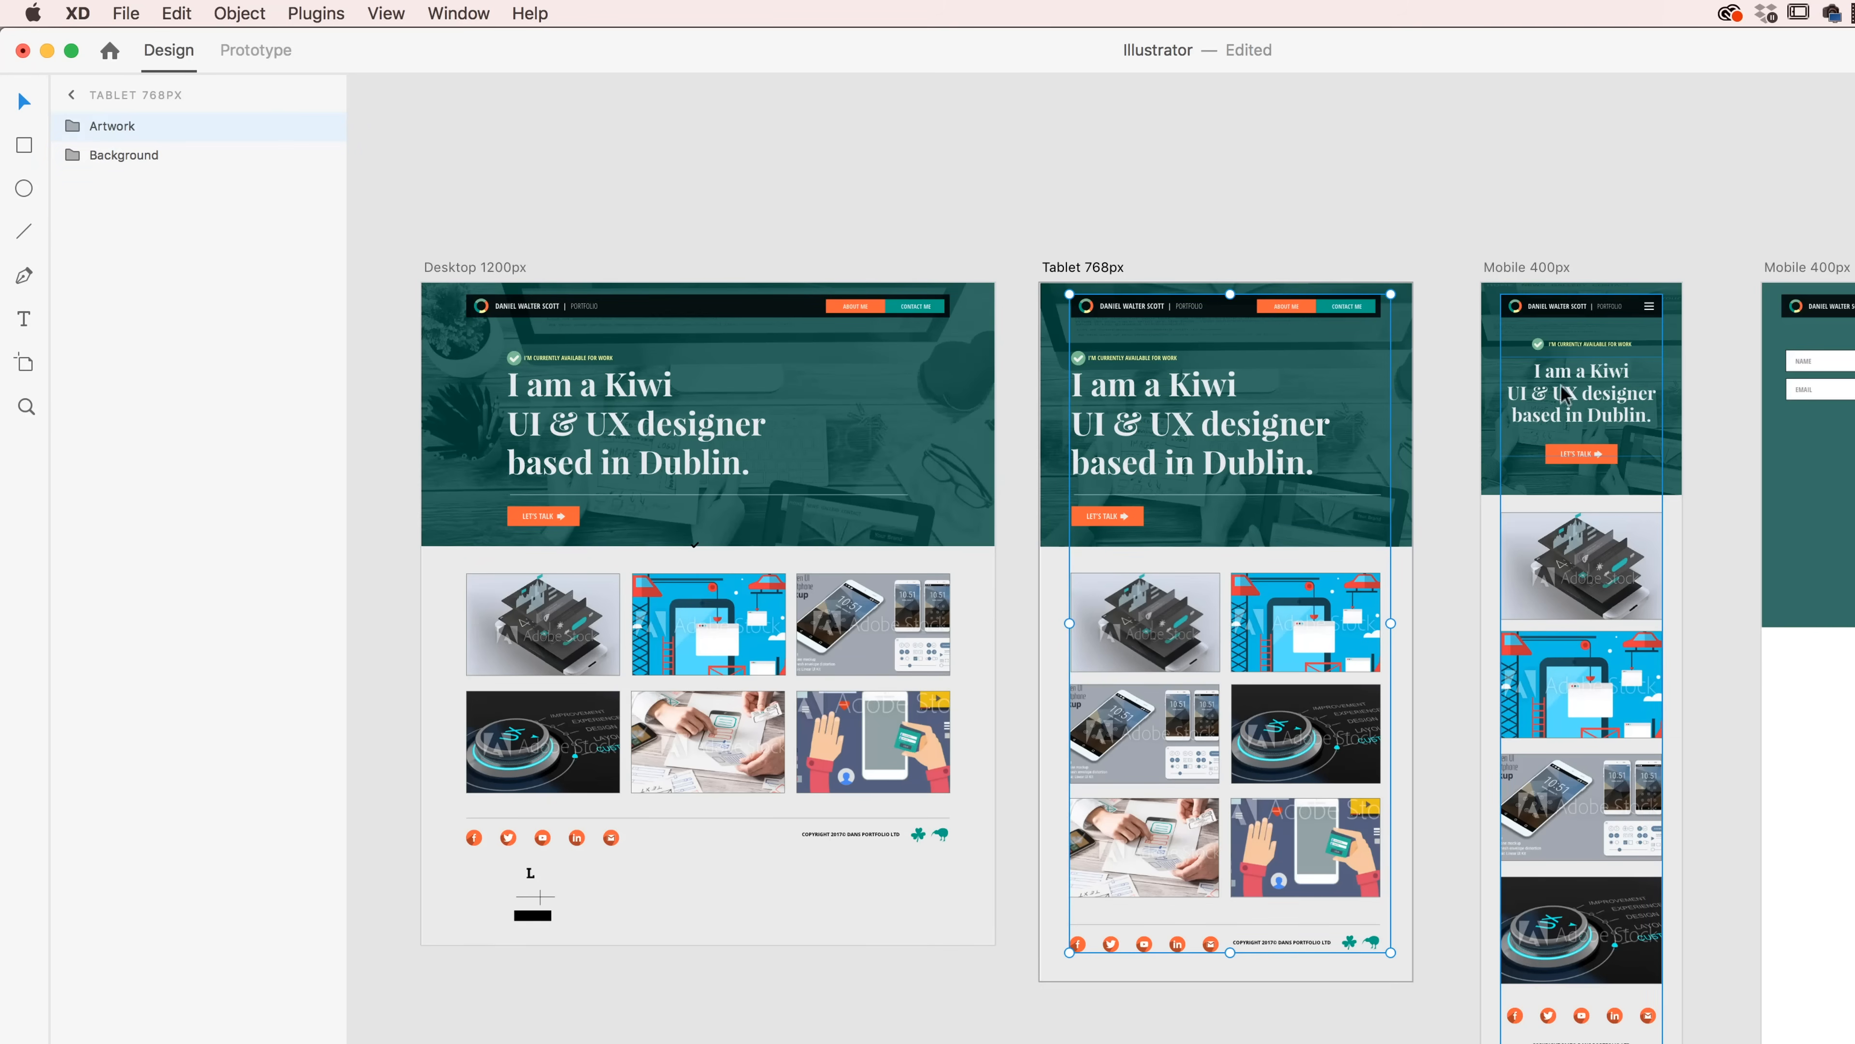
pyautogui.click(1600, 373)
pyautogui.hscroll(8, 1342, 361)
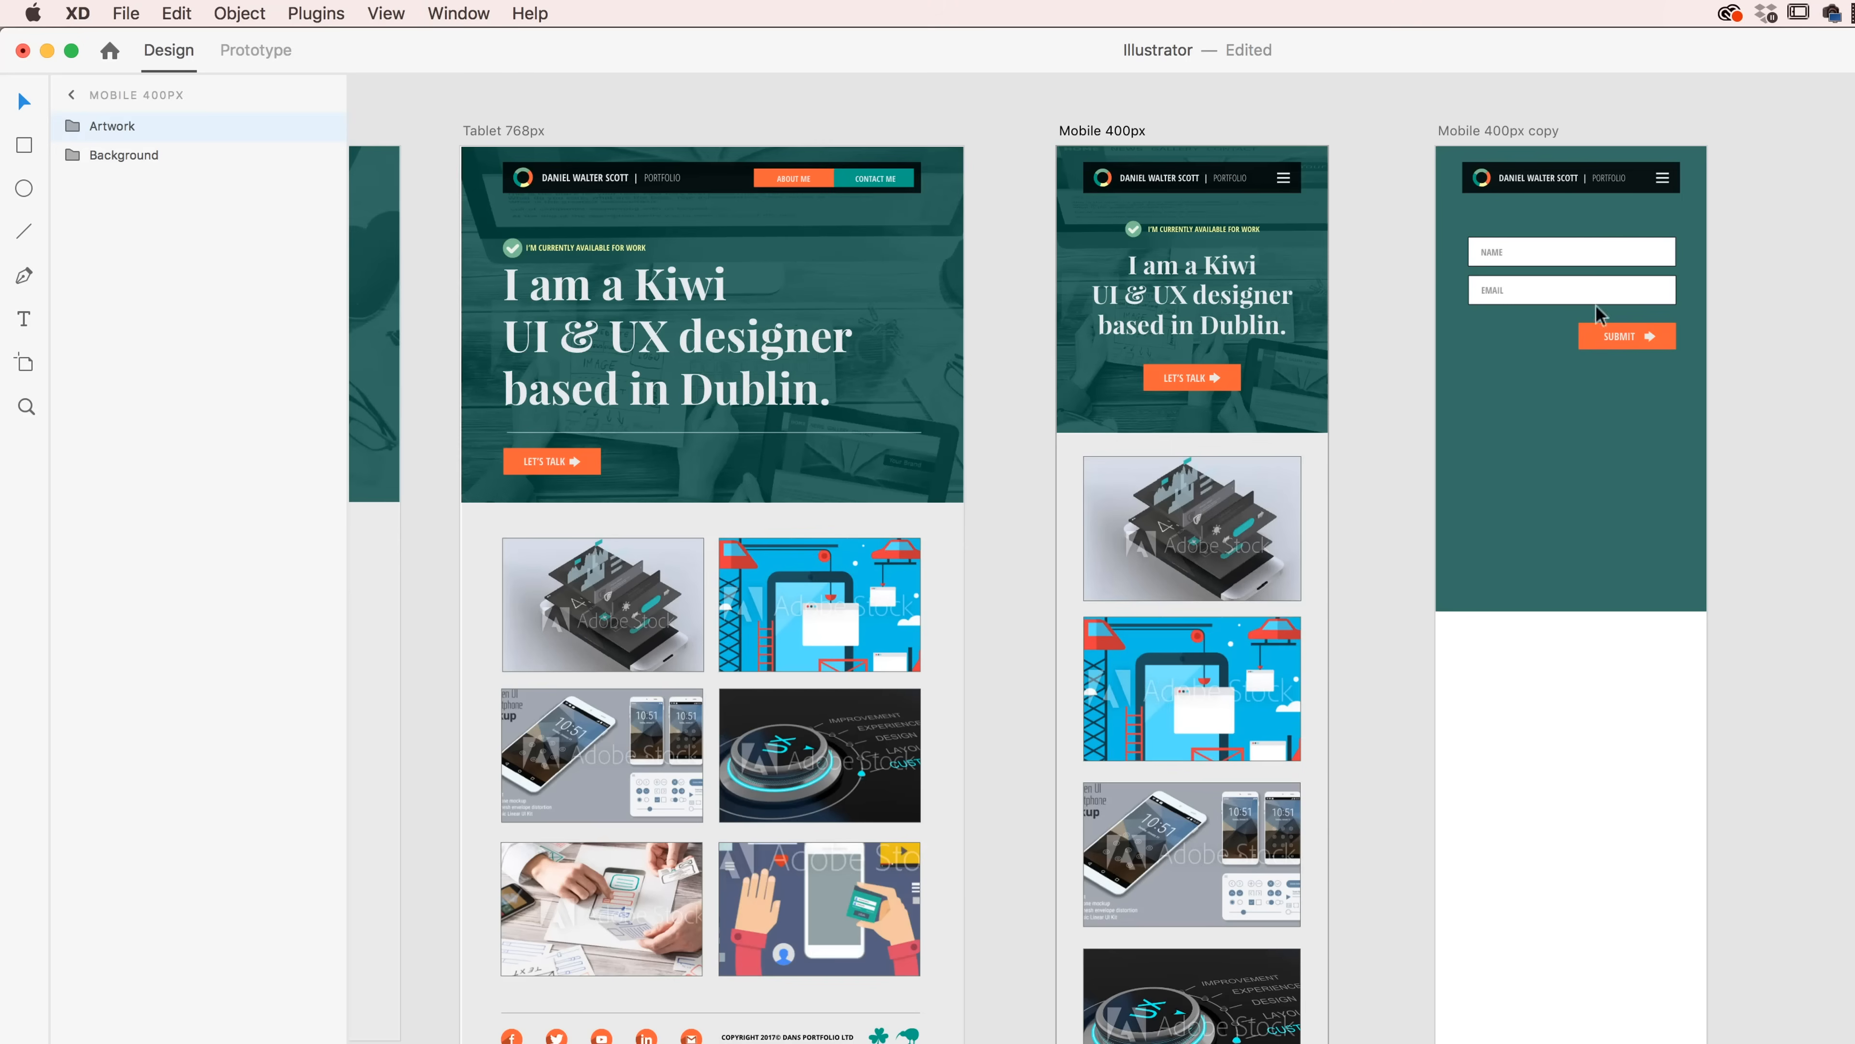
pyautogui.scroll(3, 1150, 438)
# - Test the Mobile 400px heading's text by deleting "ig" from "designer" and retyping it
pyautogui.doubleClick(1152, 412)
pyautogui.doubleClick(1154, 412)
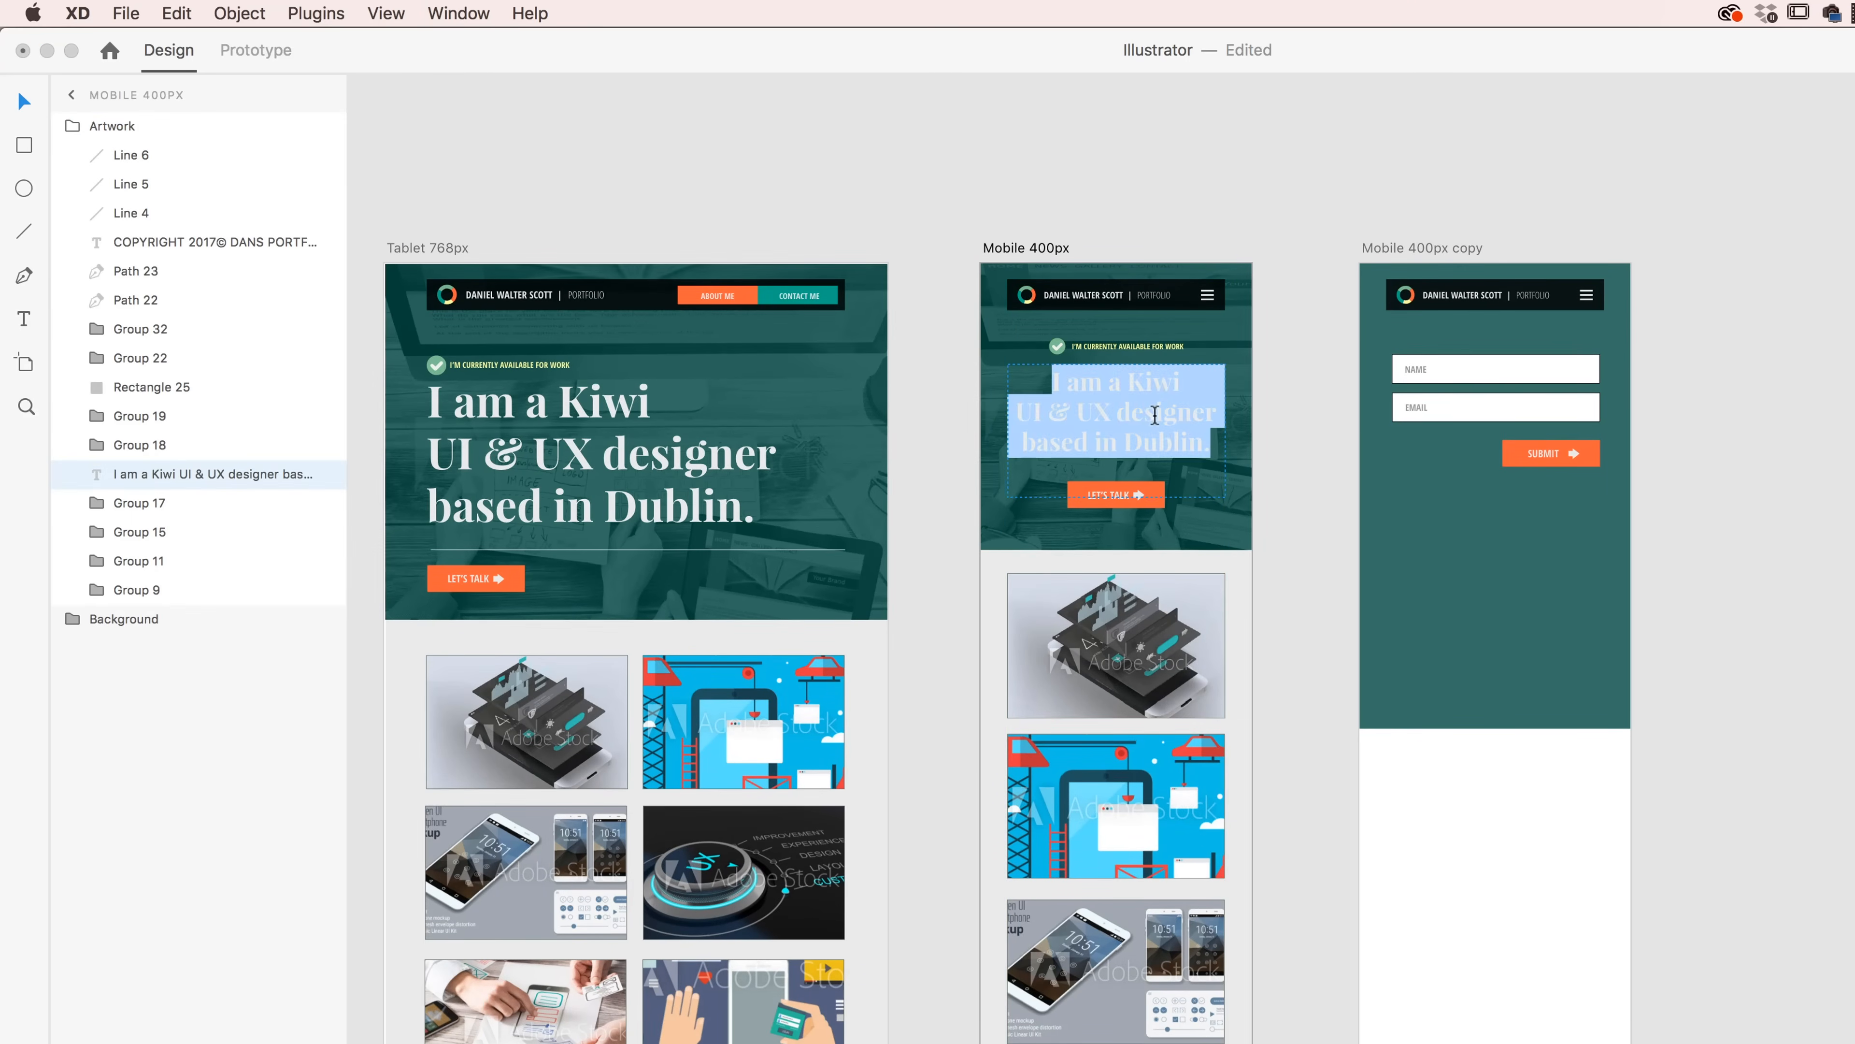
pyautogui.moveTo(1177, 413); pyautogui.dragTo(1153, 411)
pyautogui.press('BackSpace')
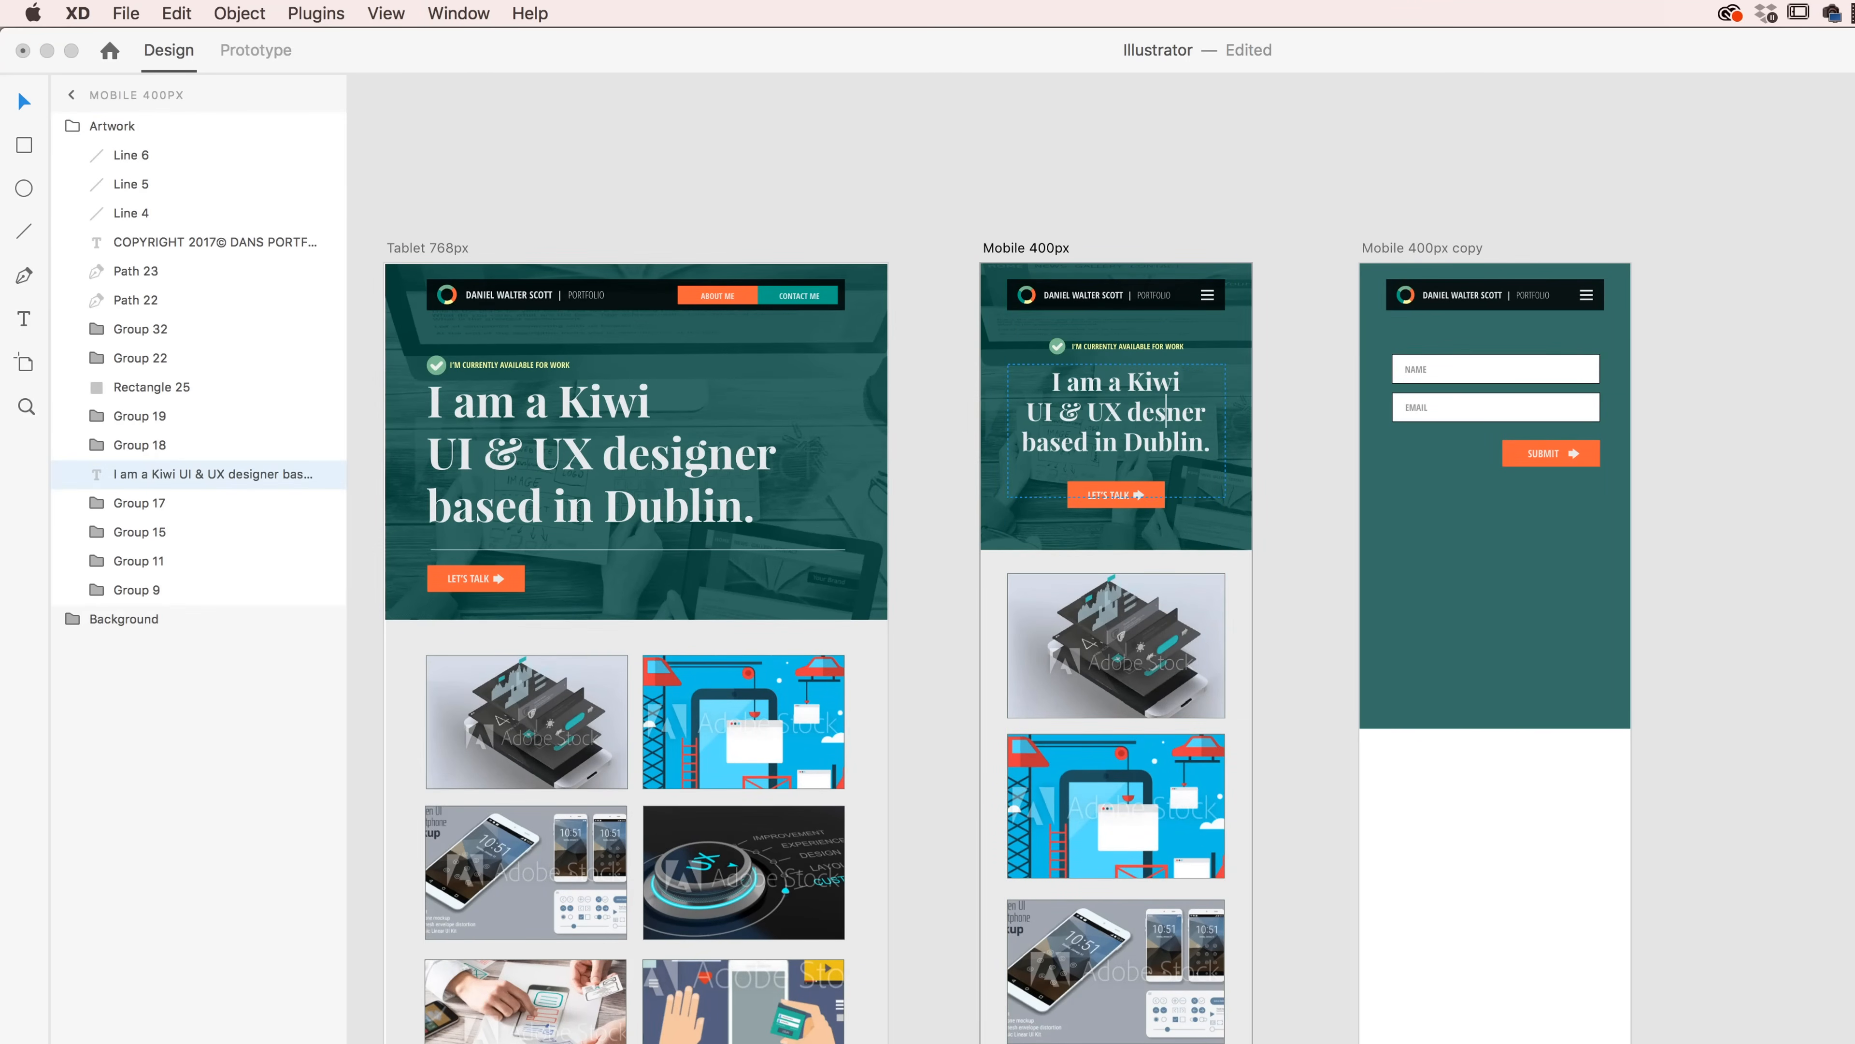
pyautogui.write('ig')
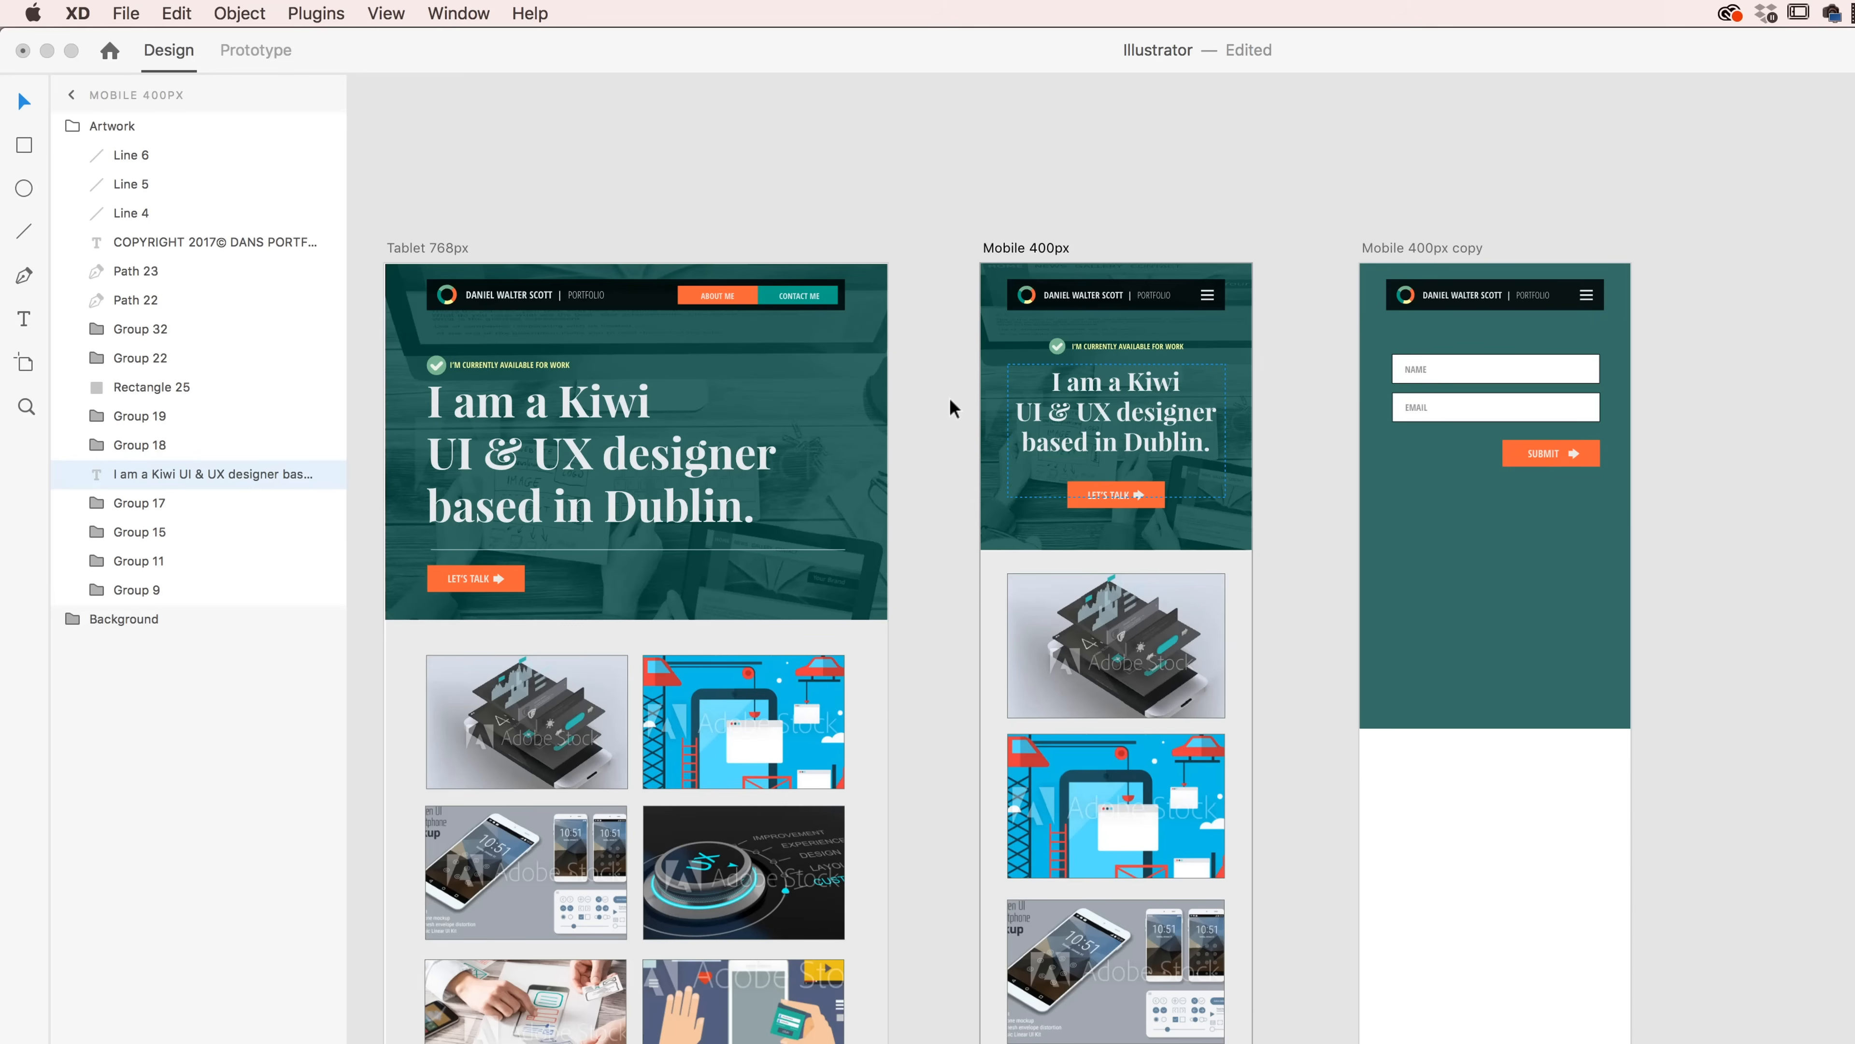
pyautogui.press('Escape')
pyautogui.click(1570, 370)
pyautogui.click(1704, 447)
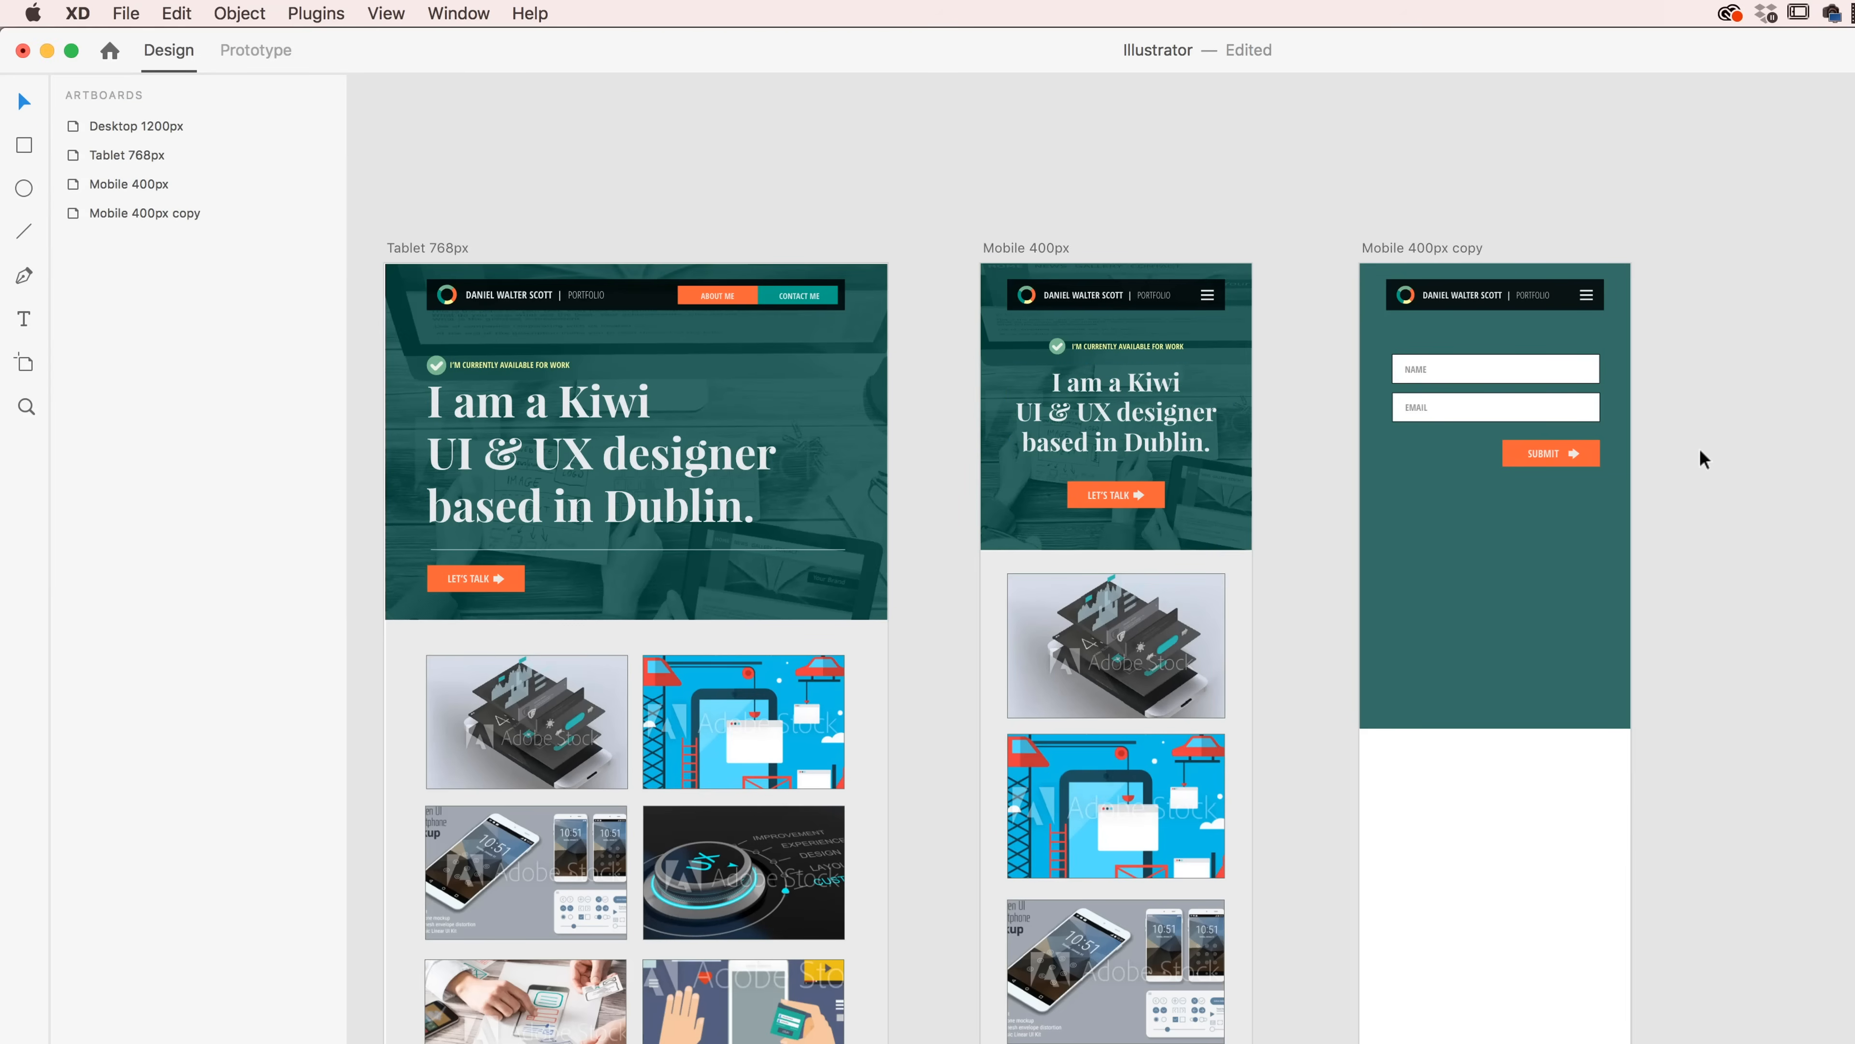
# - Link the Let's Talk button on Mobile 400px to Mobile 400px copy with a Tap trigger, Dissolve transition, Ease Out and 0.3 s duration
pyautogui.click(1006, 248)
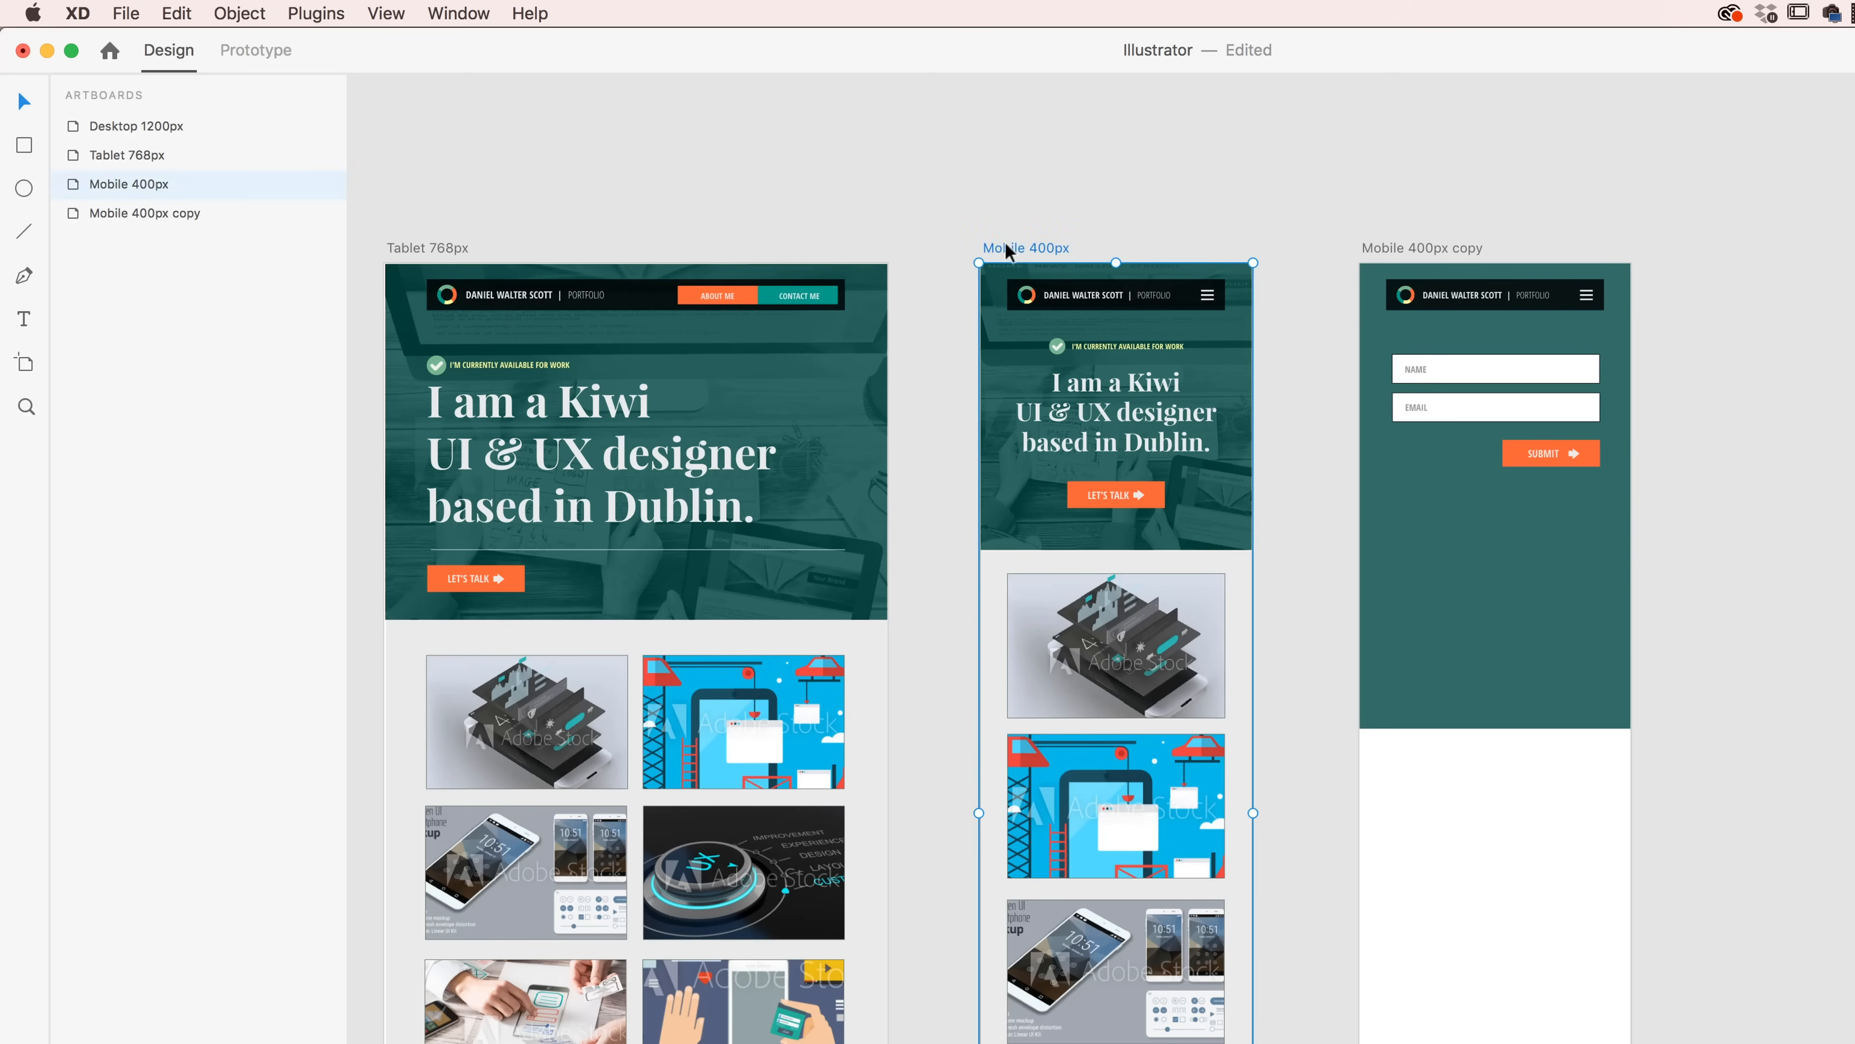
pyautogui.click(276, 52)
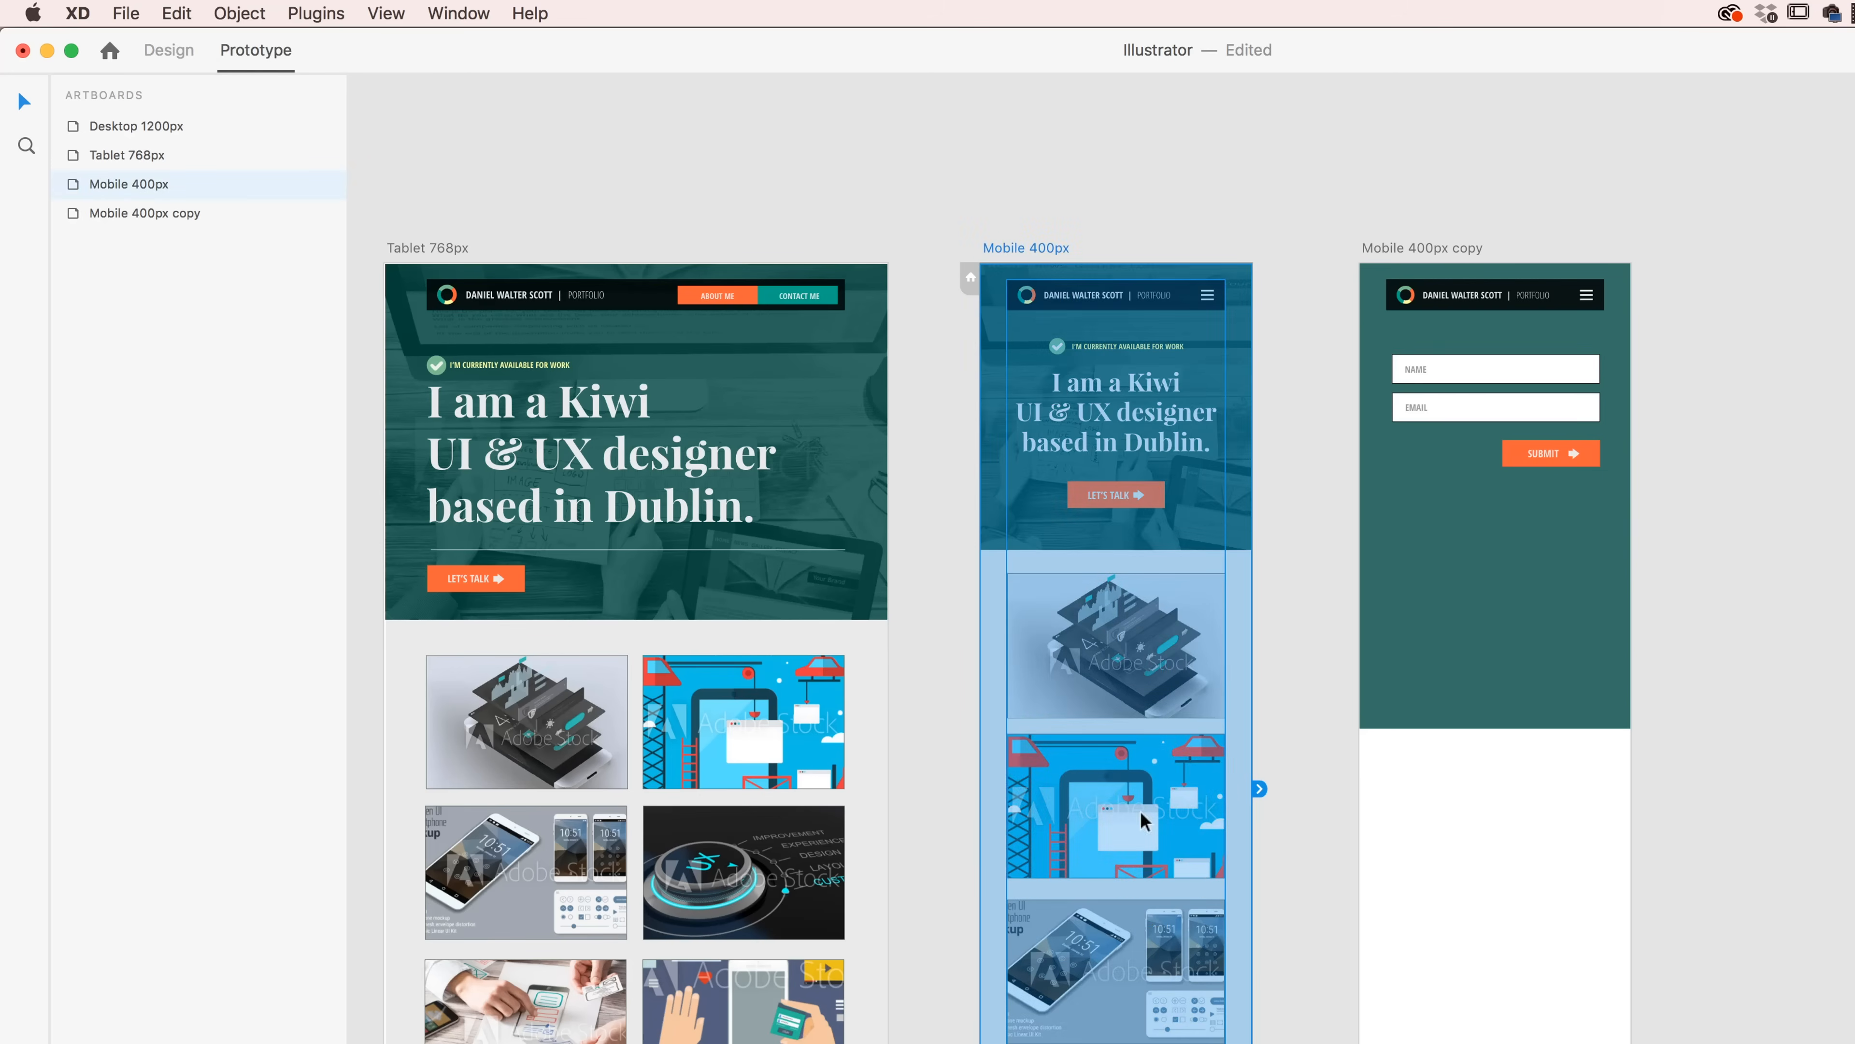
pyautogui.click(1137, 495)
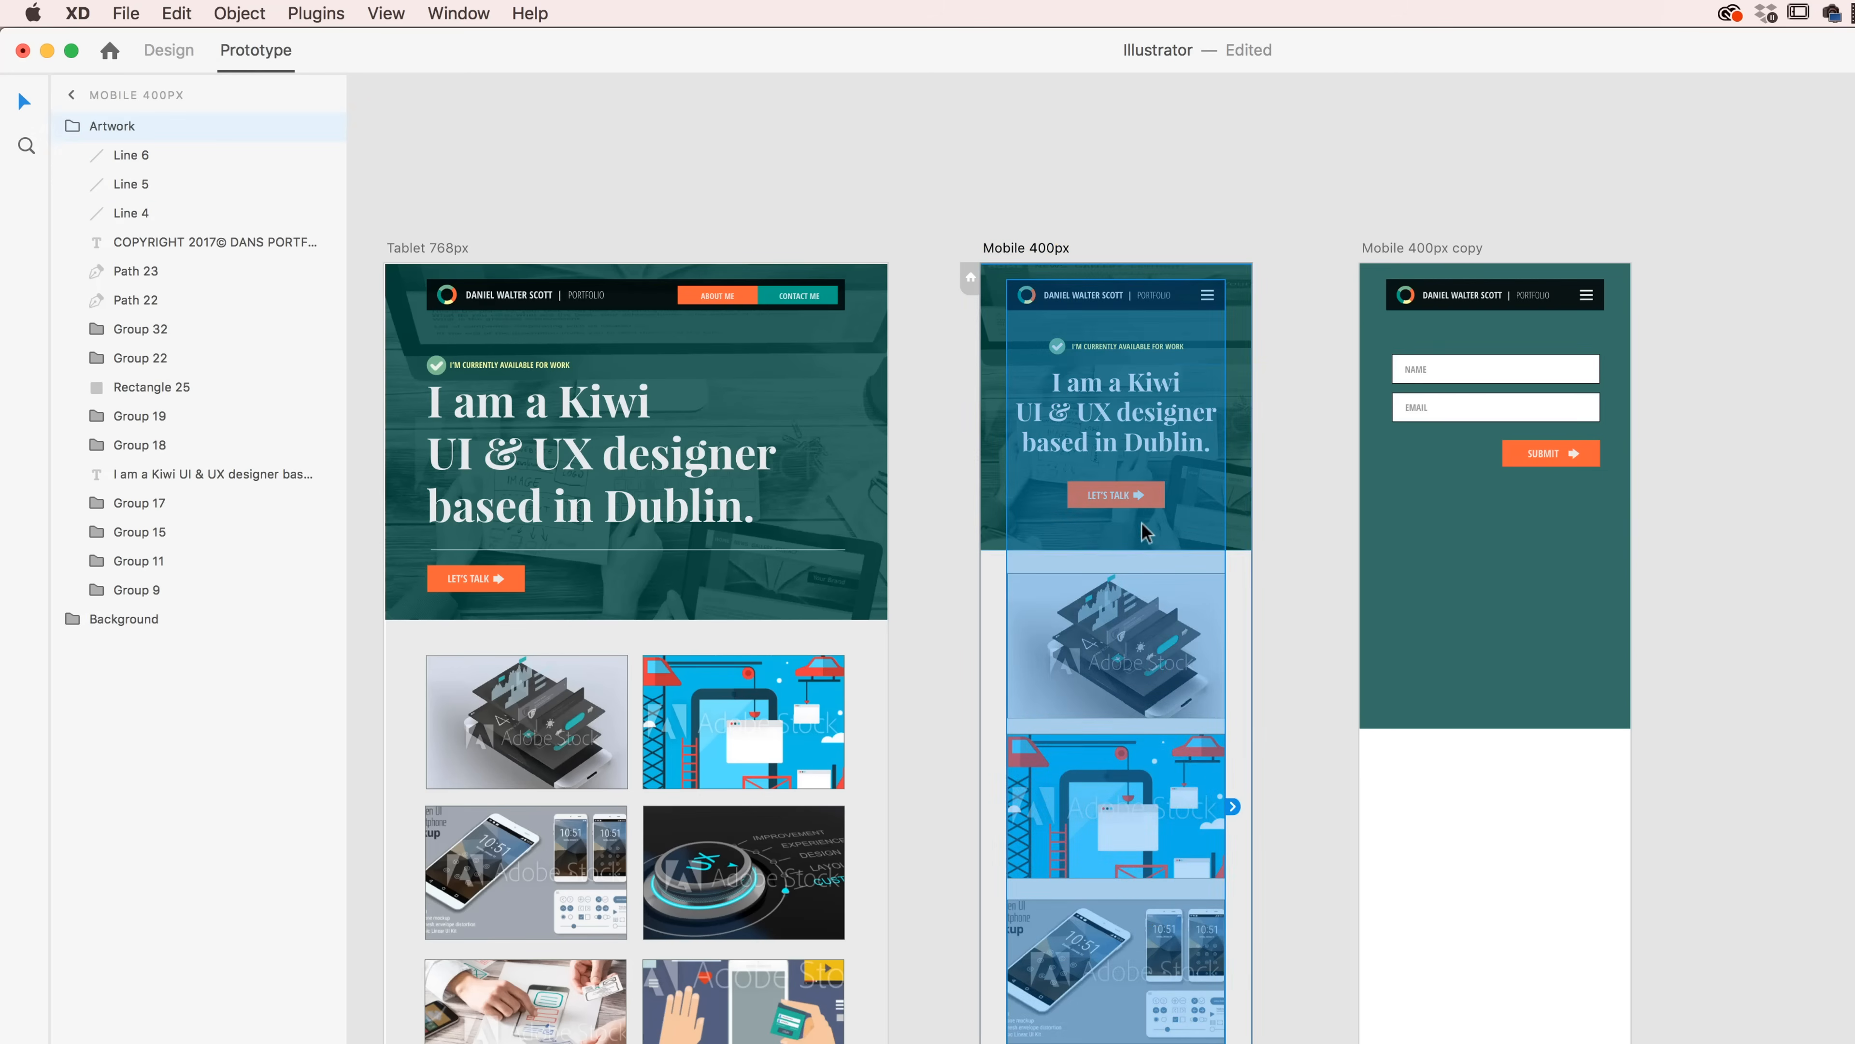
pyautogui.doubleClick(1134, 494)
pyautogui.moveTo(1172, 494); pyautogui.dragTo(1468, 643)
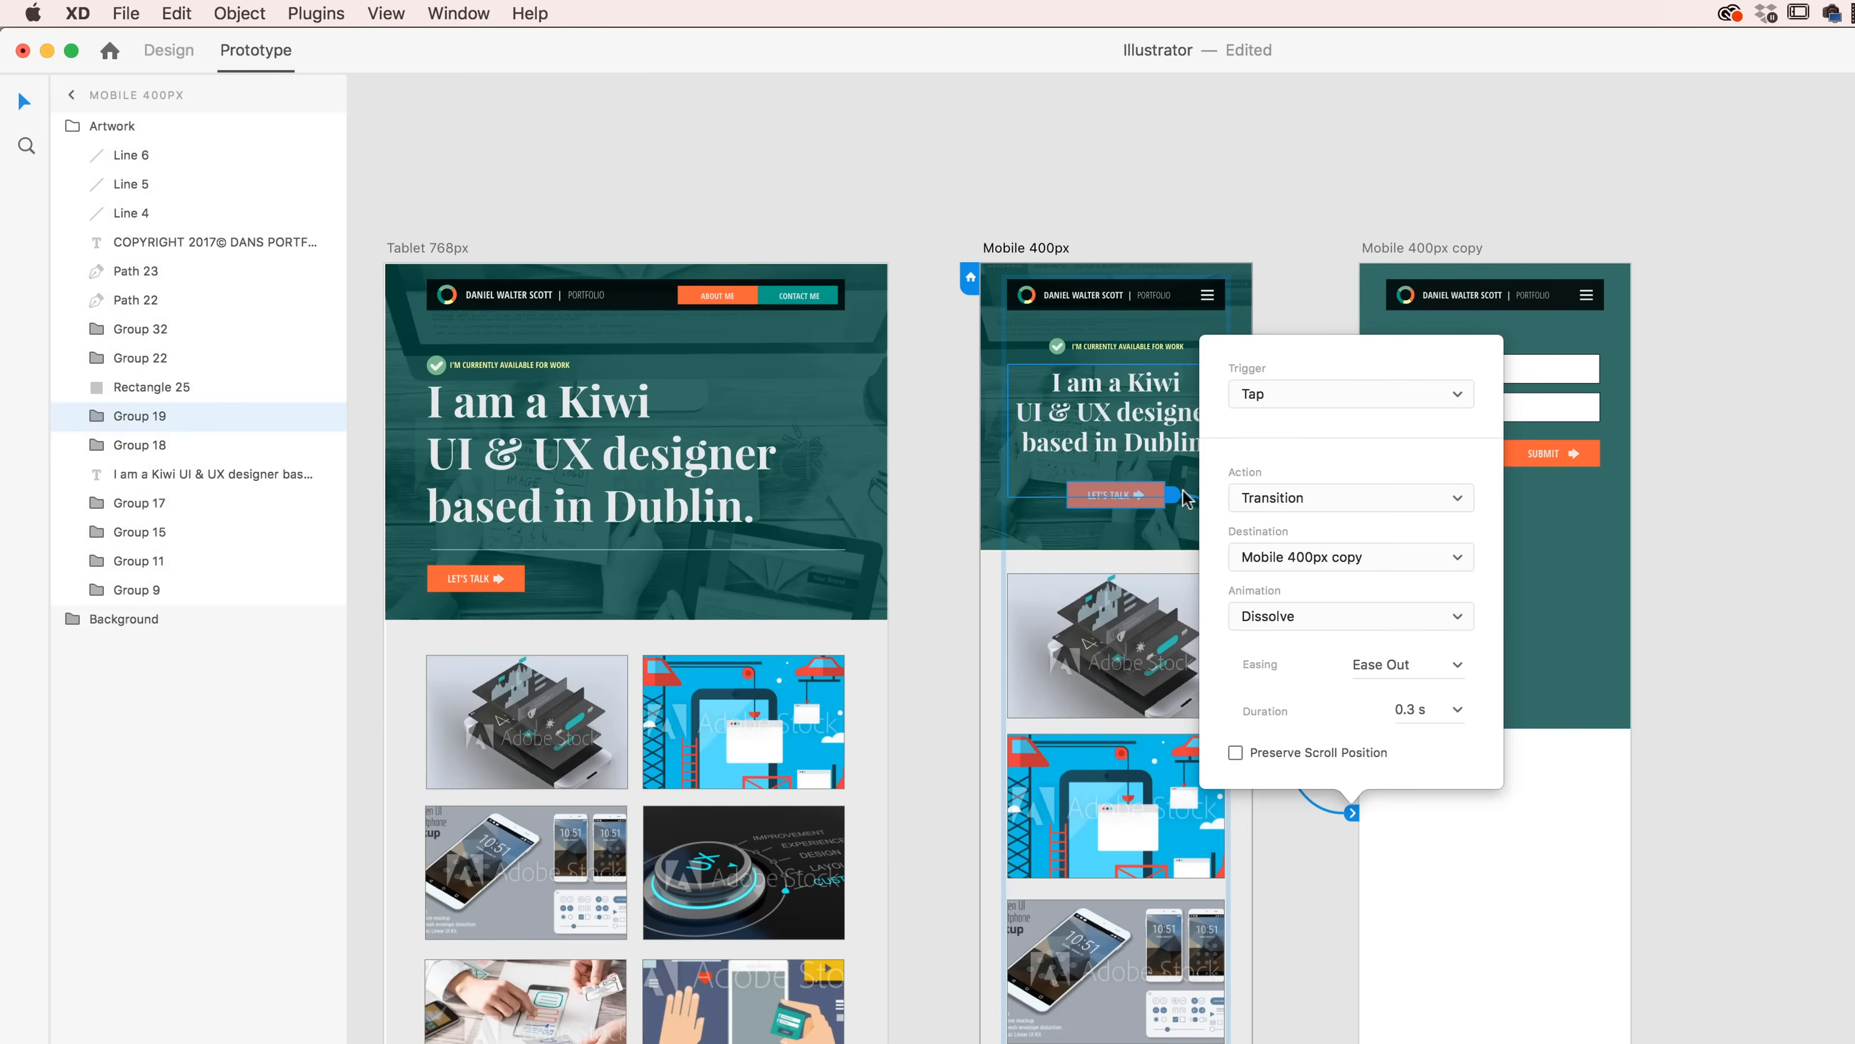
pyautogui.click(1746, 573)
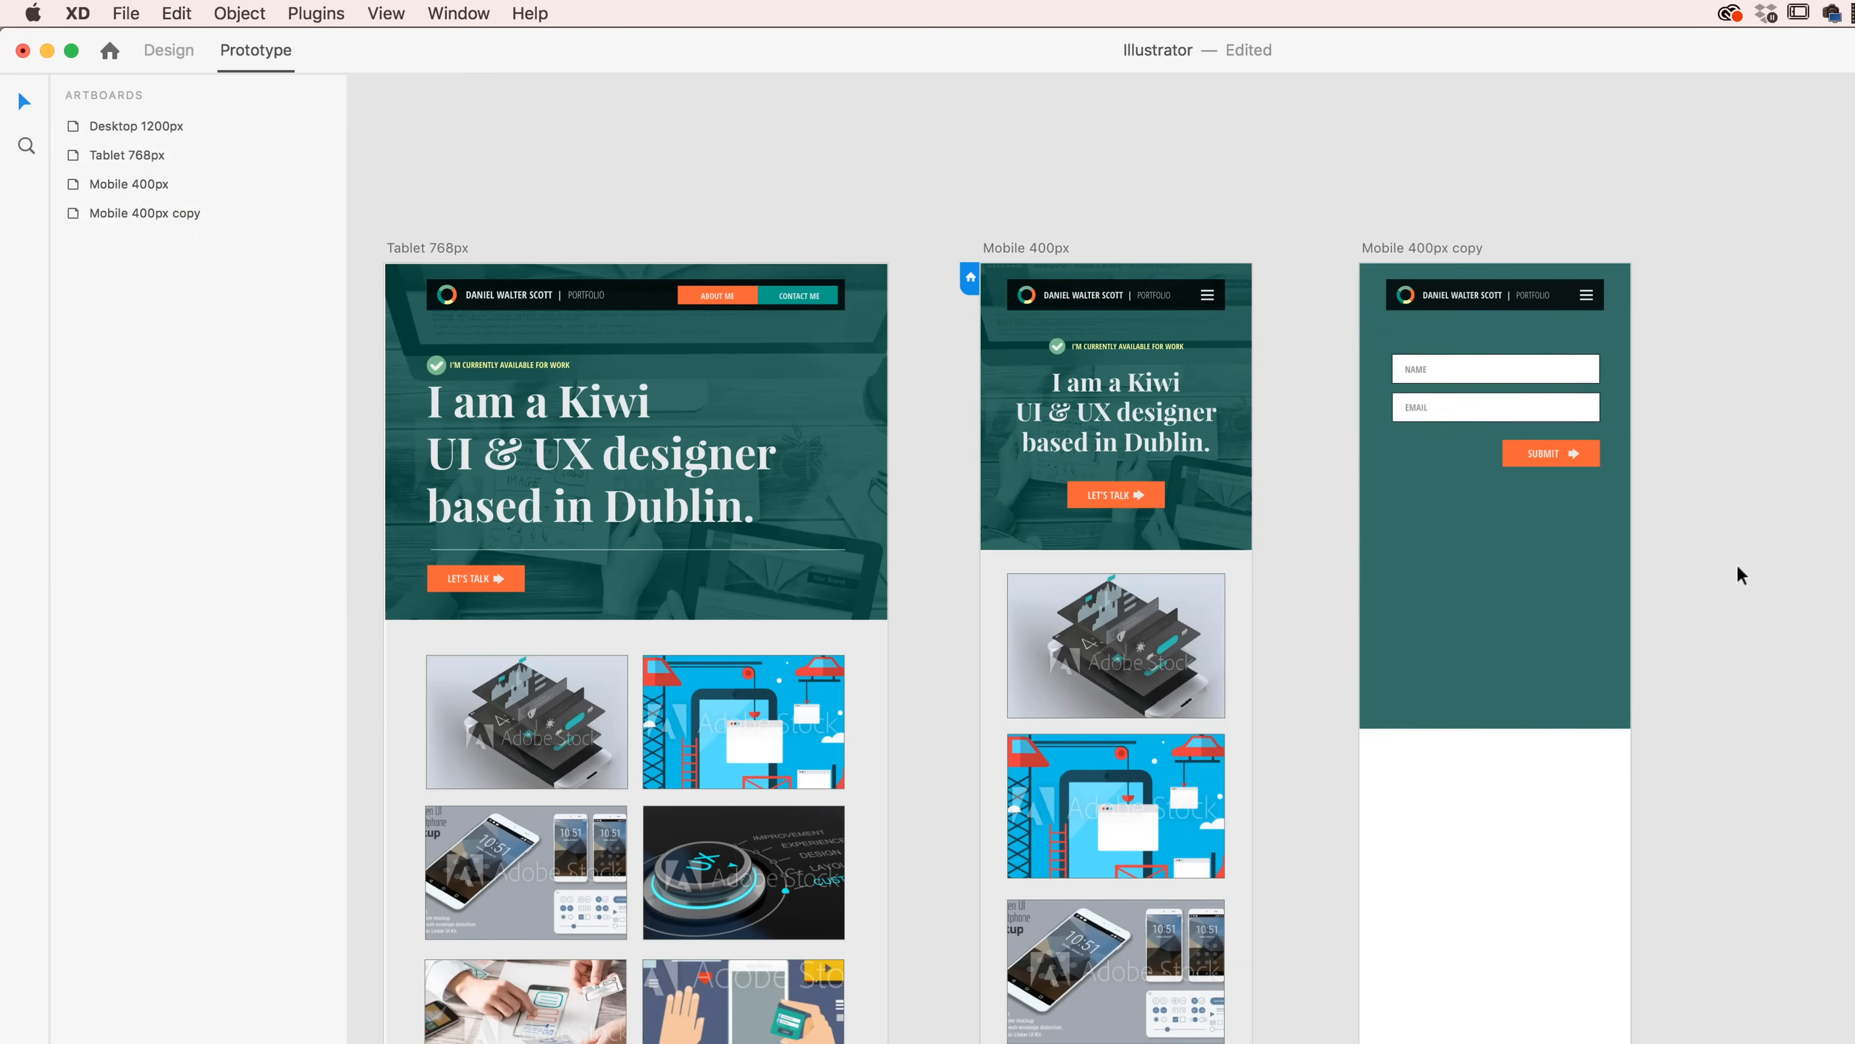
# - Preview the Mobile 400px artboard, test its Let's Talk link, and close the preview
pyautogui.click(1041, 249)
pyautogui.press('super+Return')
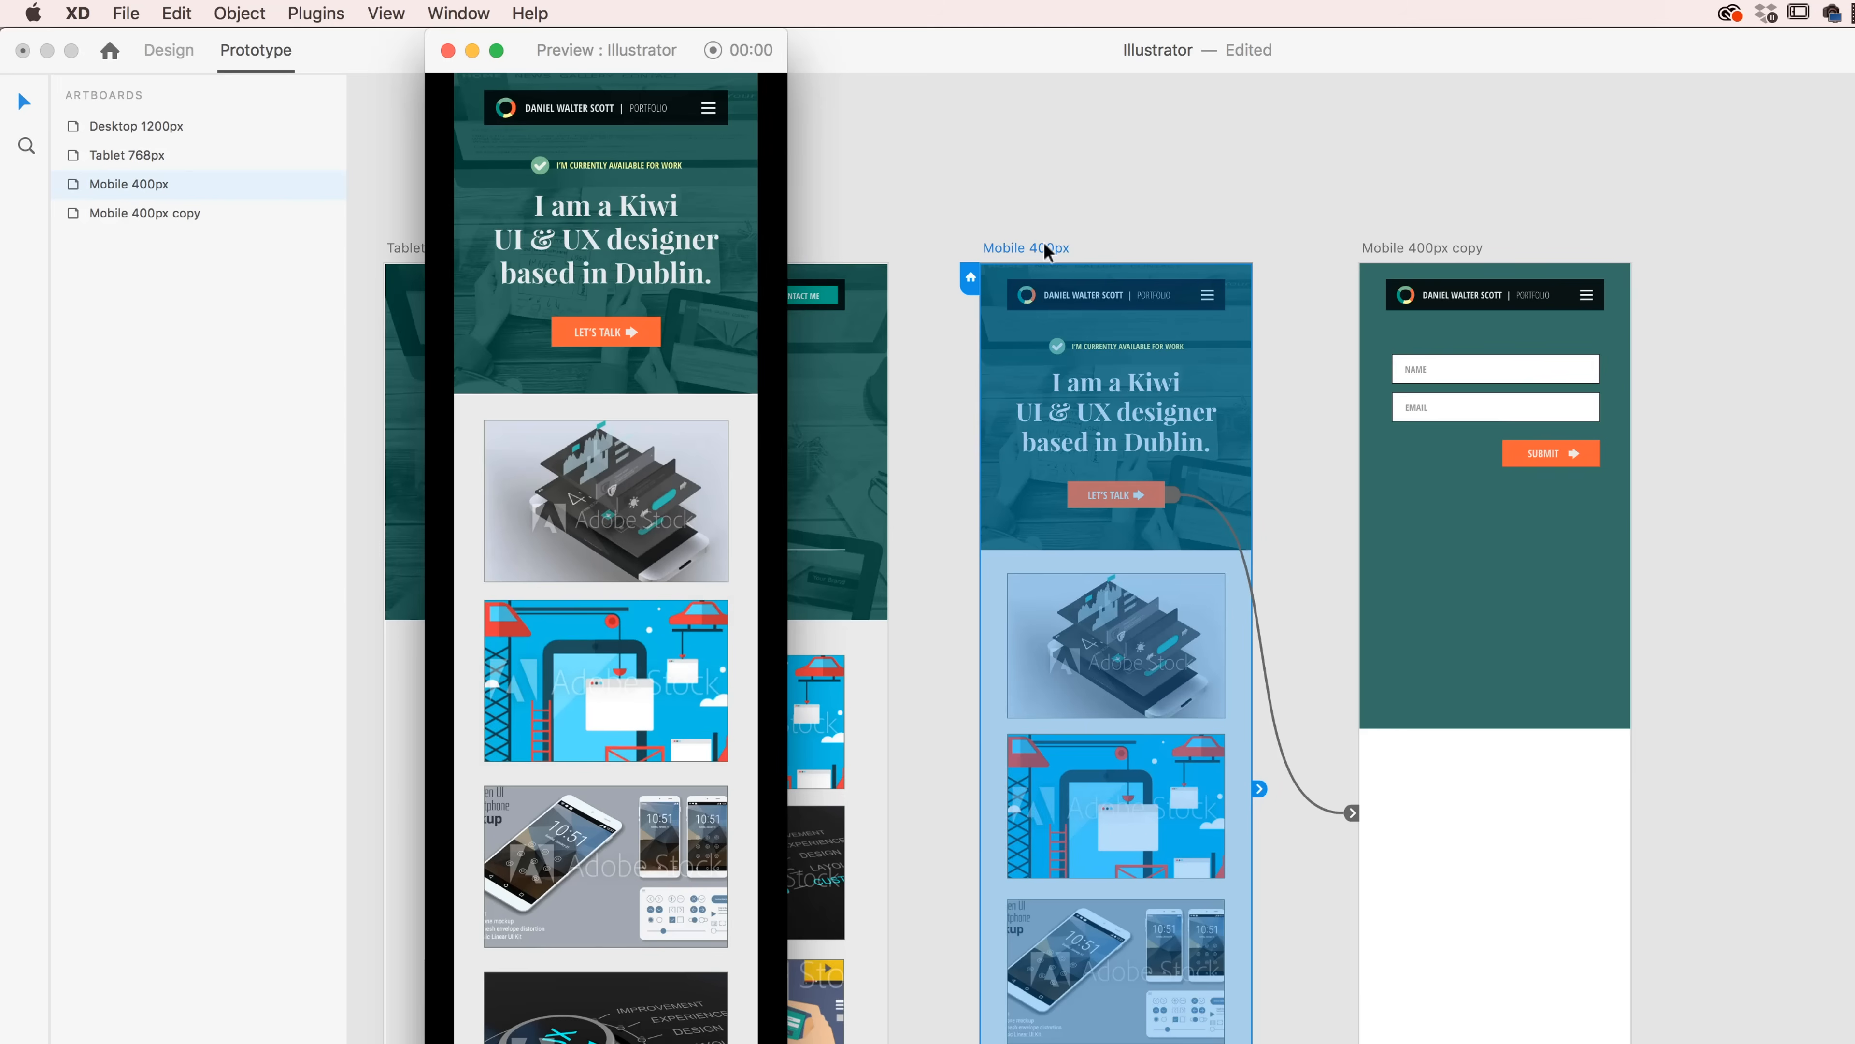
pyautogui.click(639, 336)
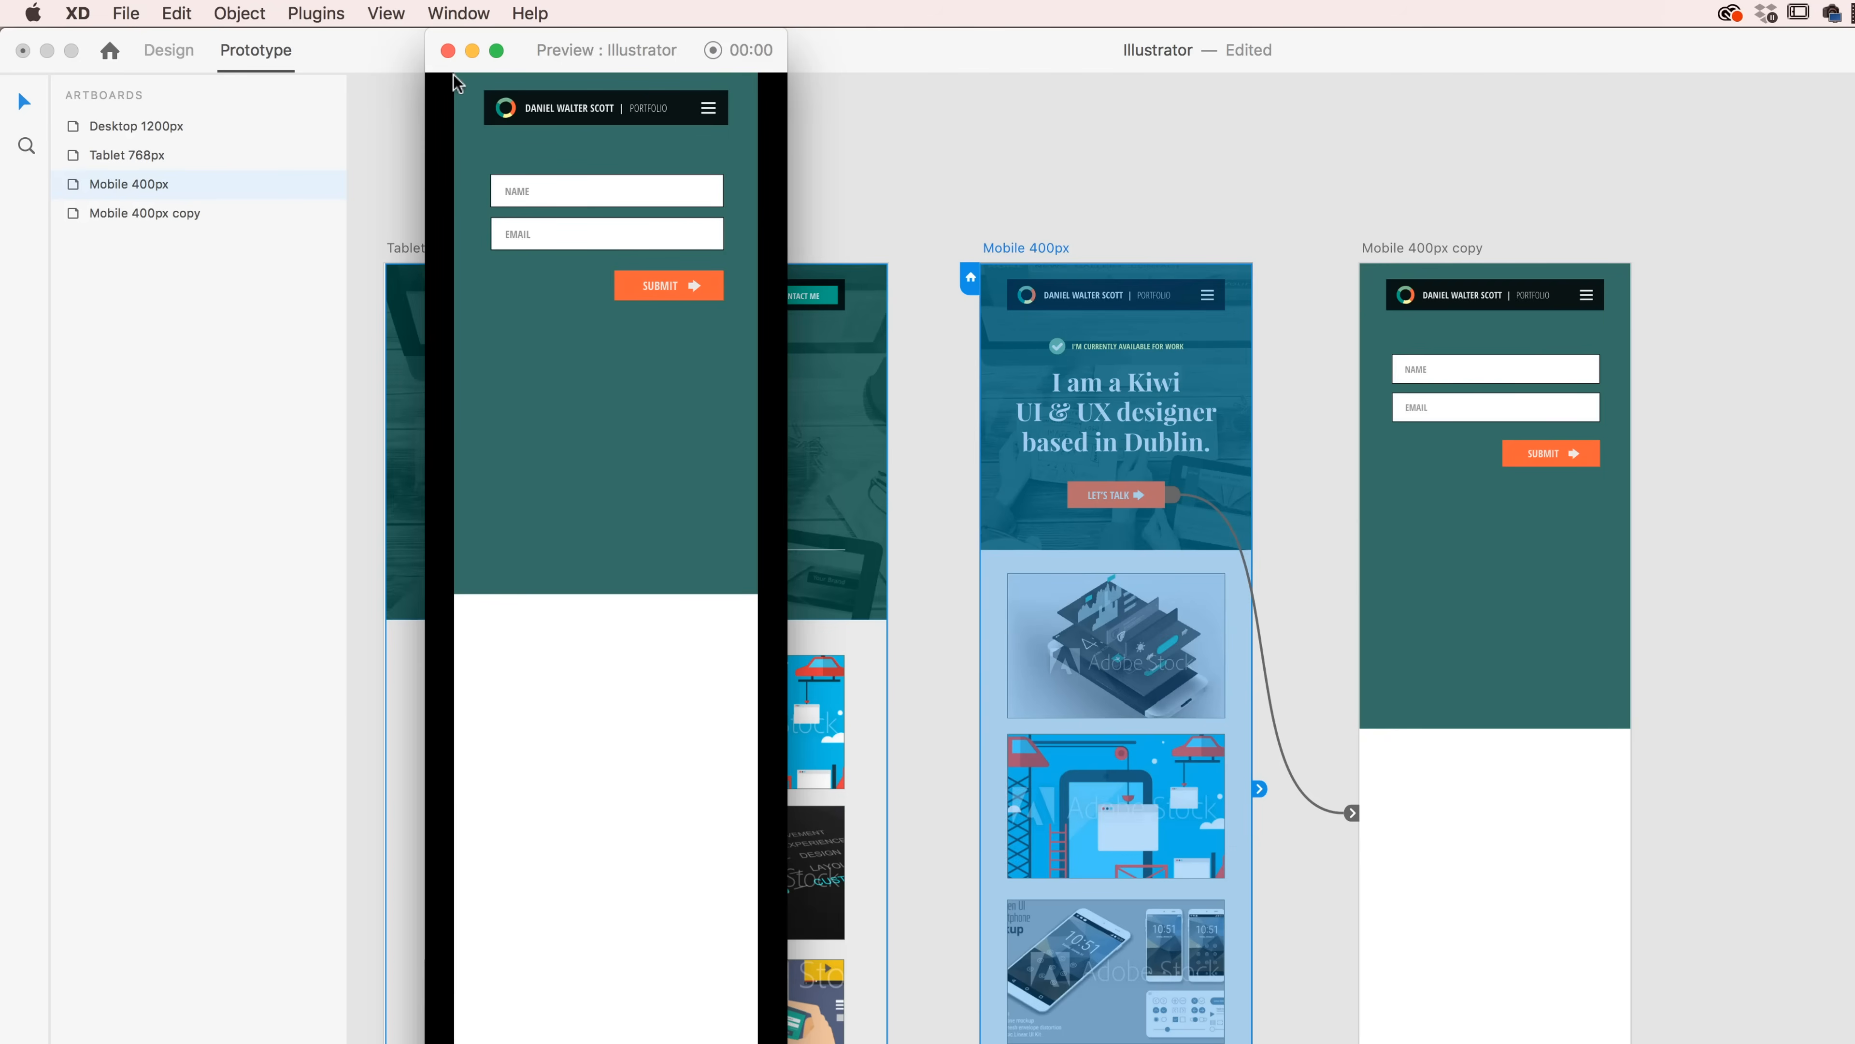
pyautogui.click(447, 50)
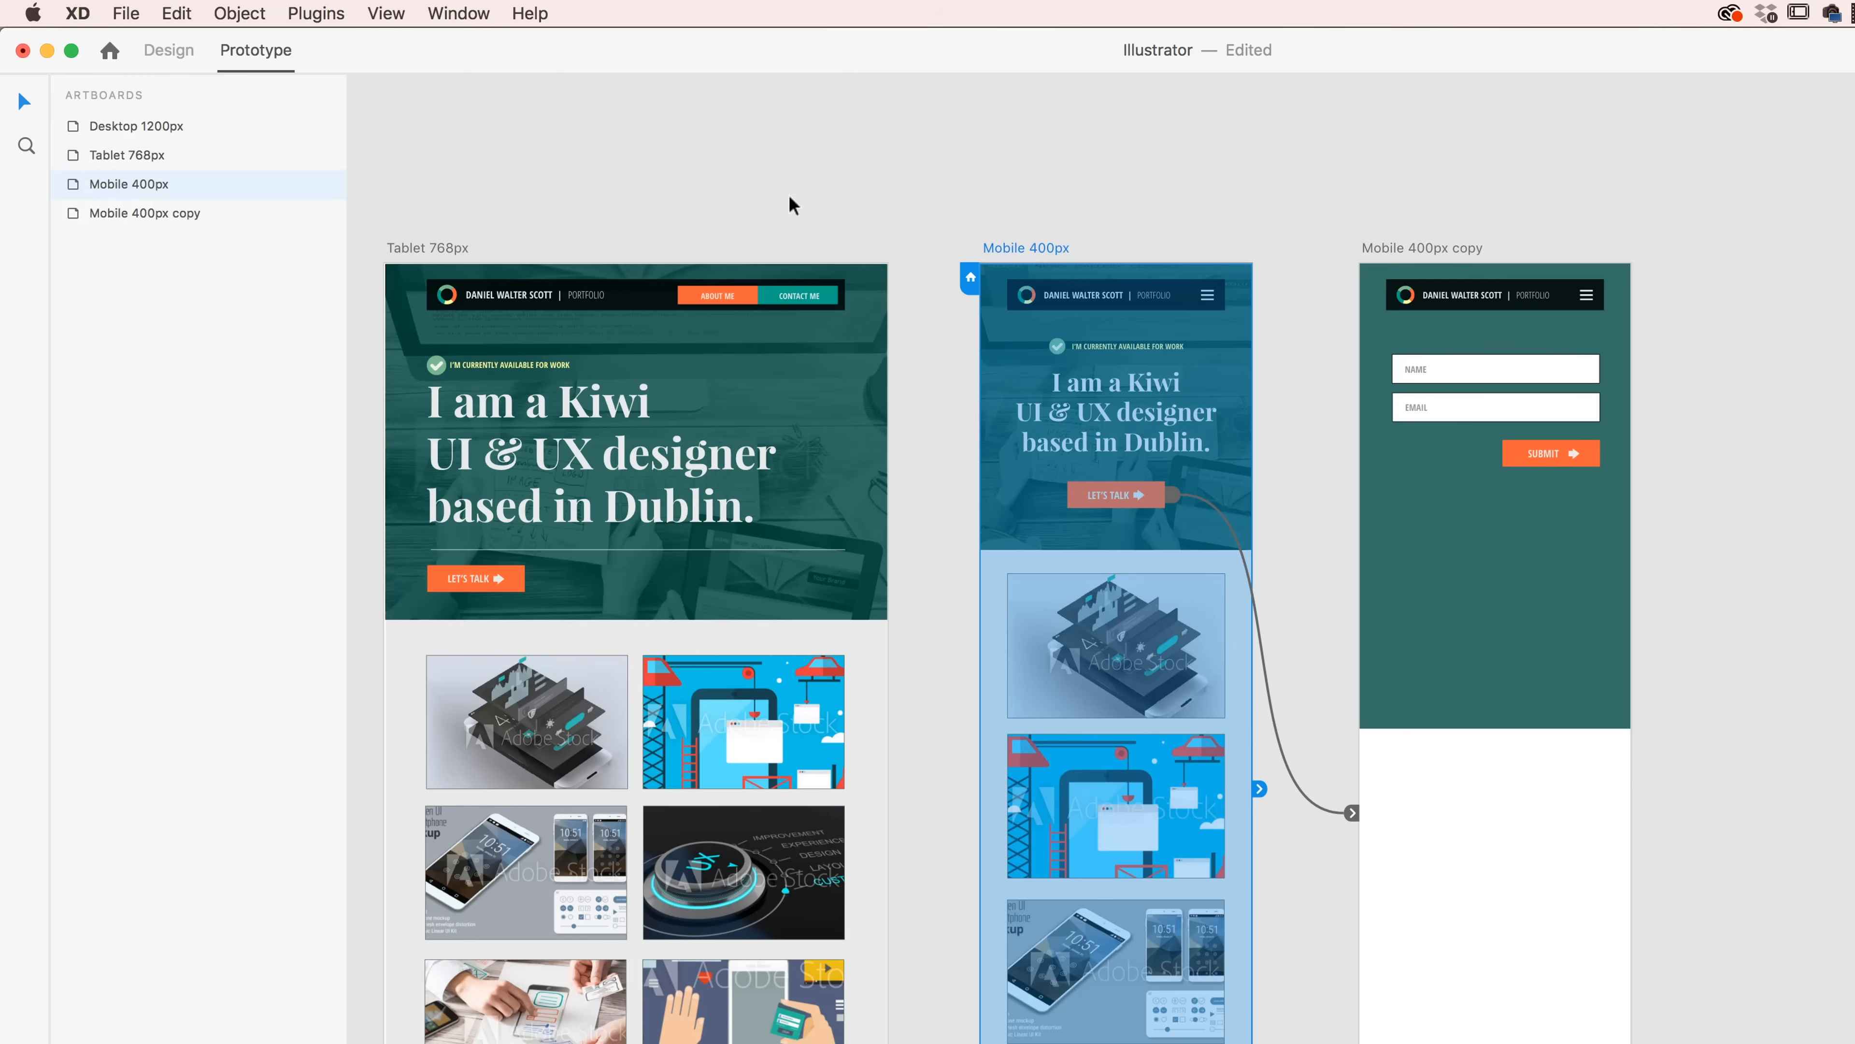
# - Set the Mobile 400px artboard to Vertical scrolling with a viewport height of 667
pyautogui.click(154, 50)
pyautogui.click(1645, 409)
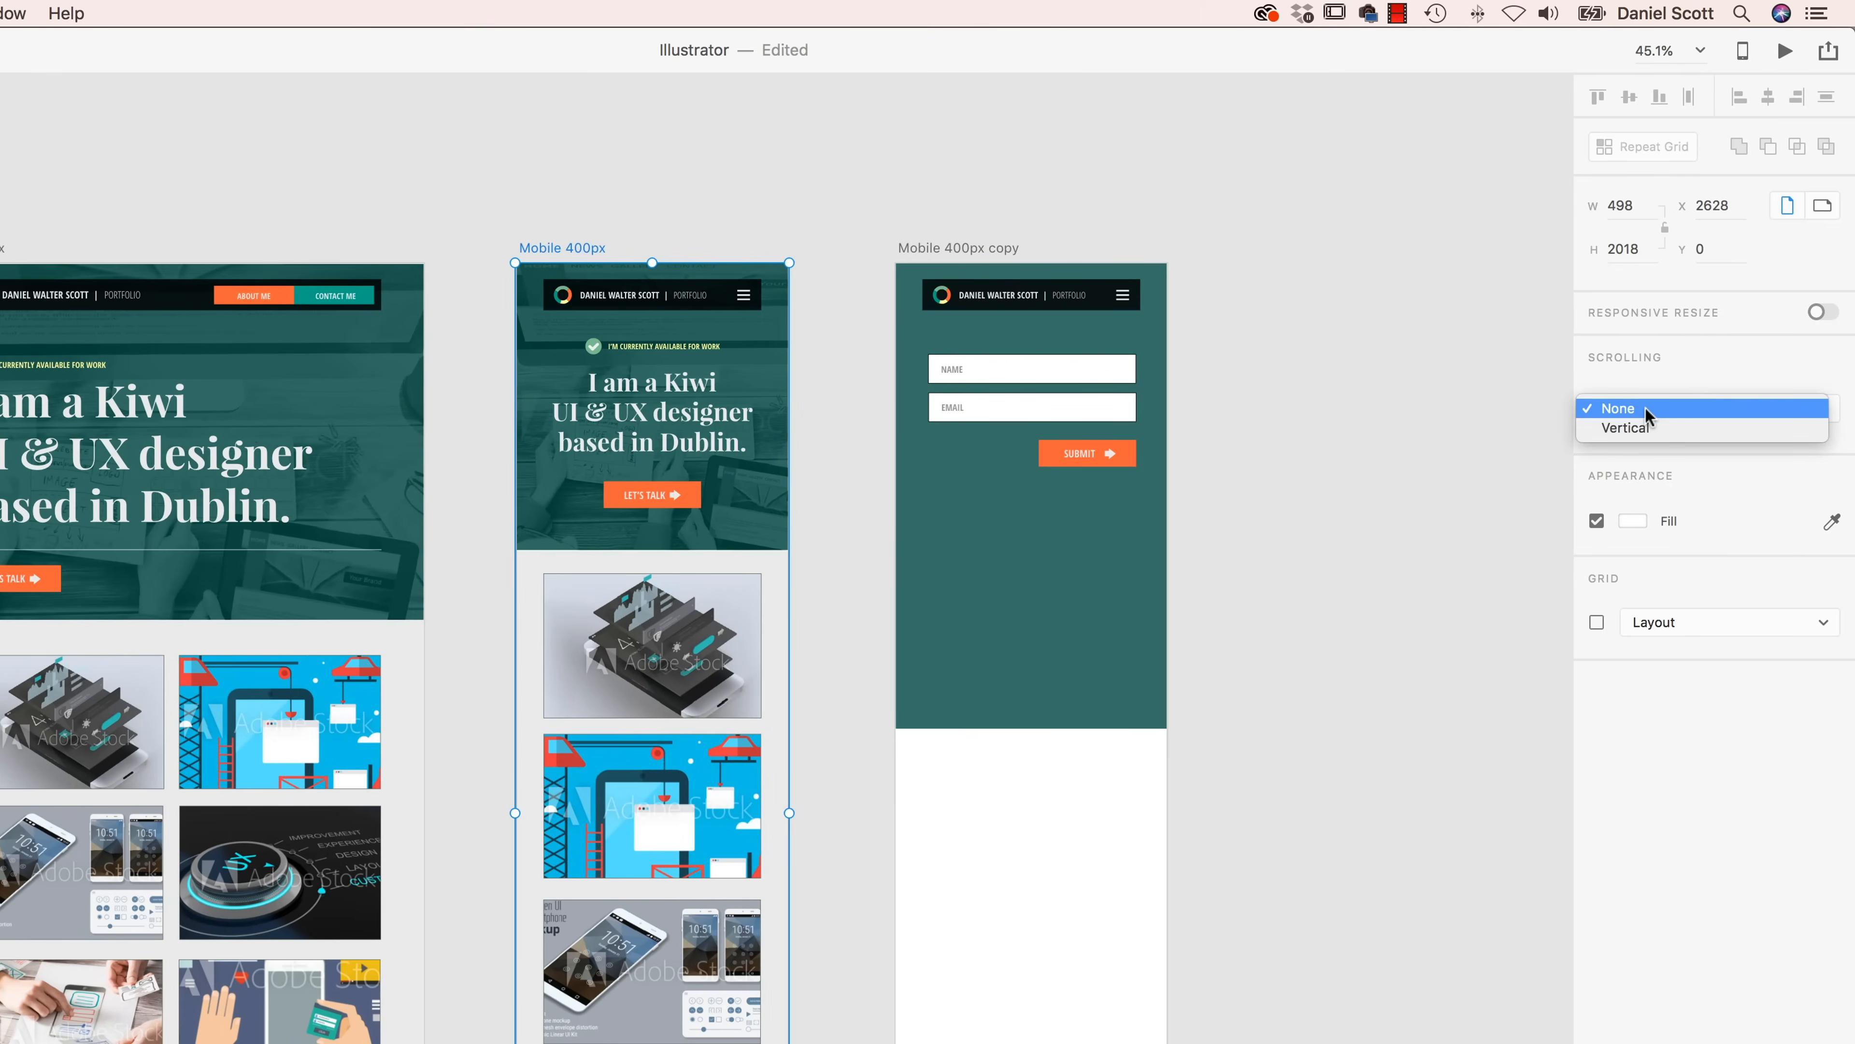
pyautogui.click(1644, 428)
pyautogui.press('Tab')
pyautogui.write('667')
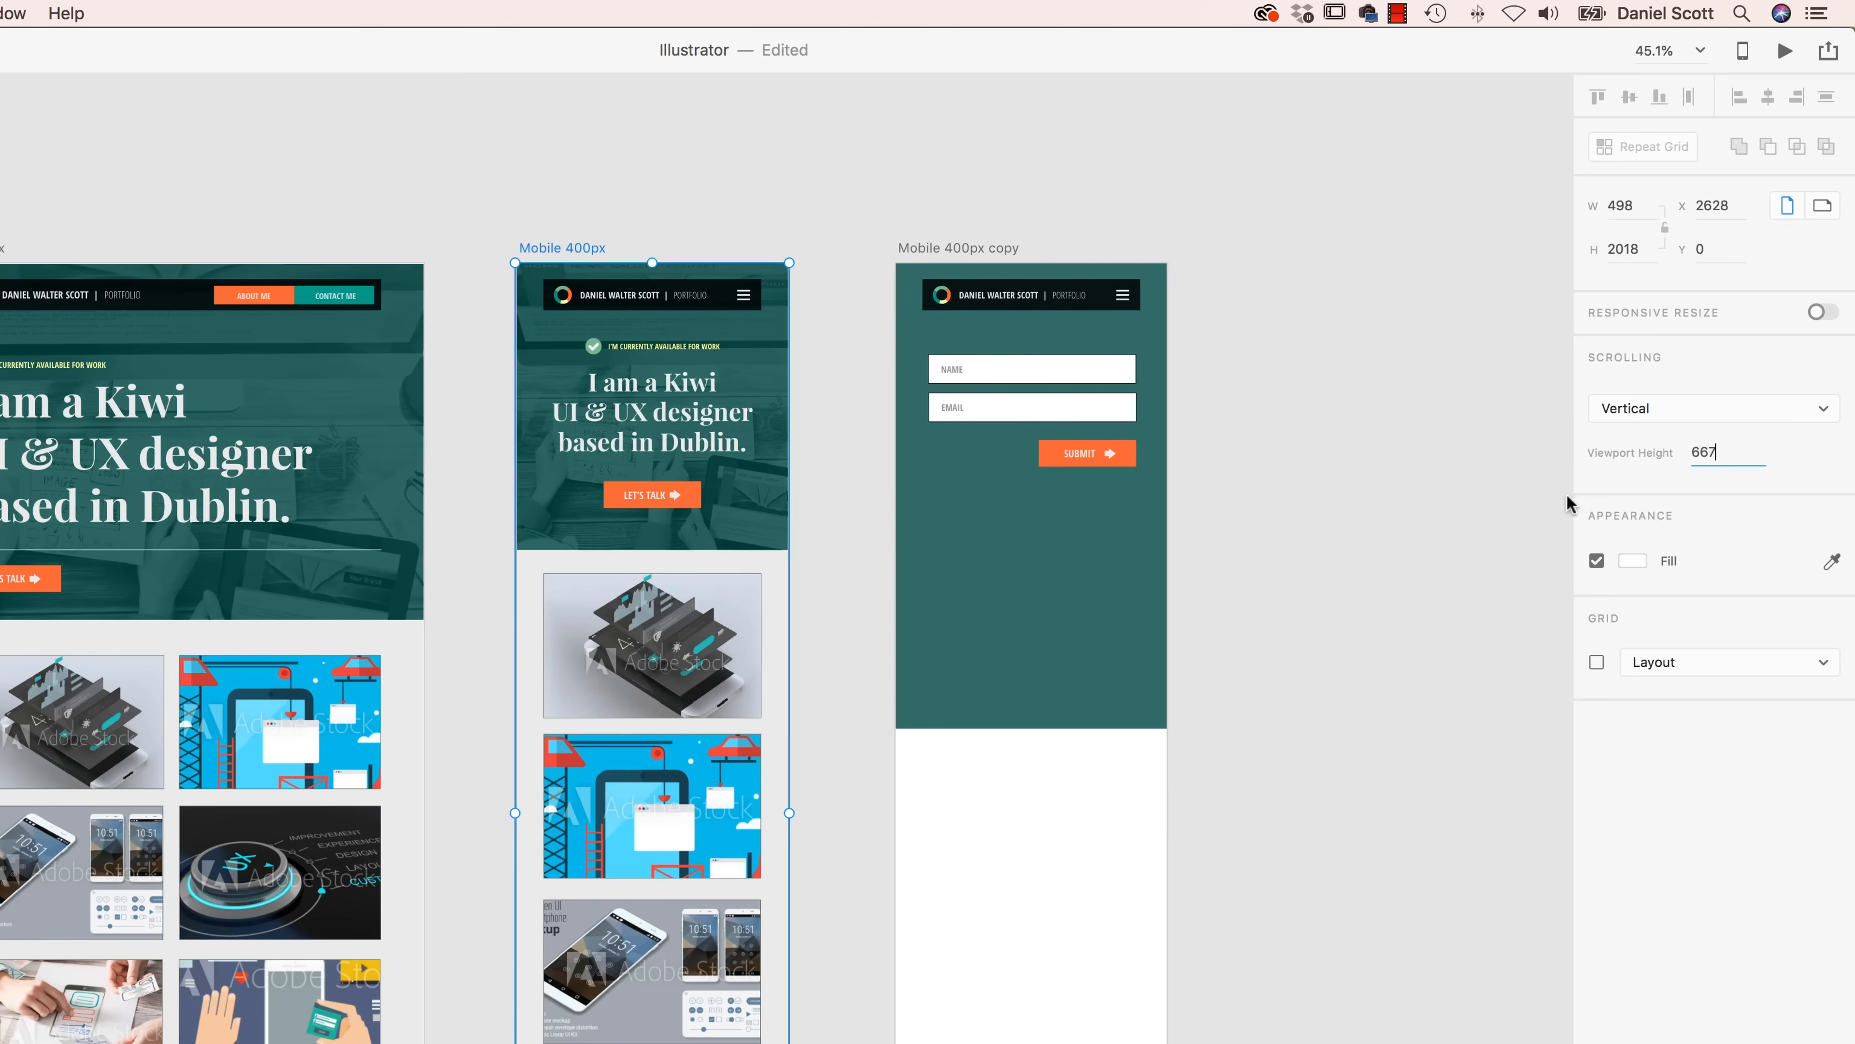
pyautogui.press('Return')
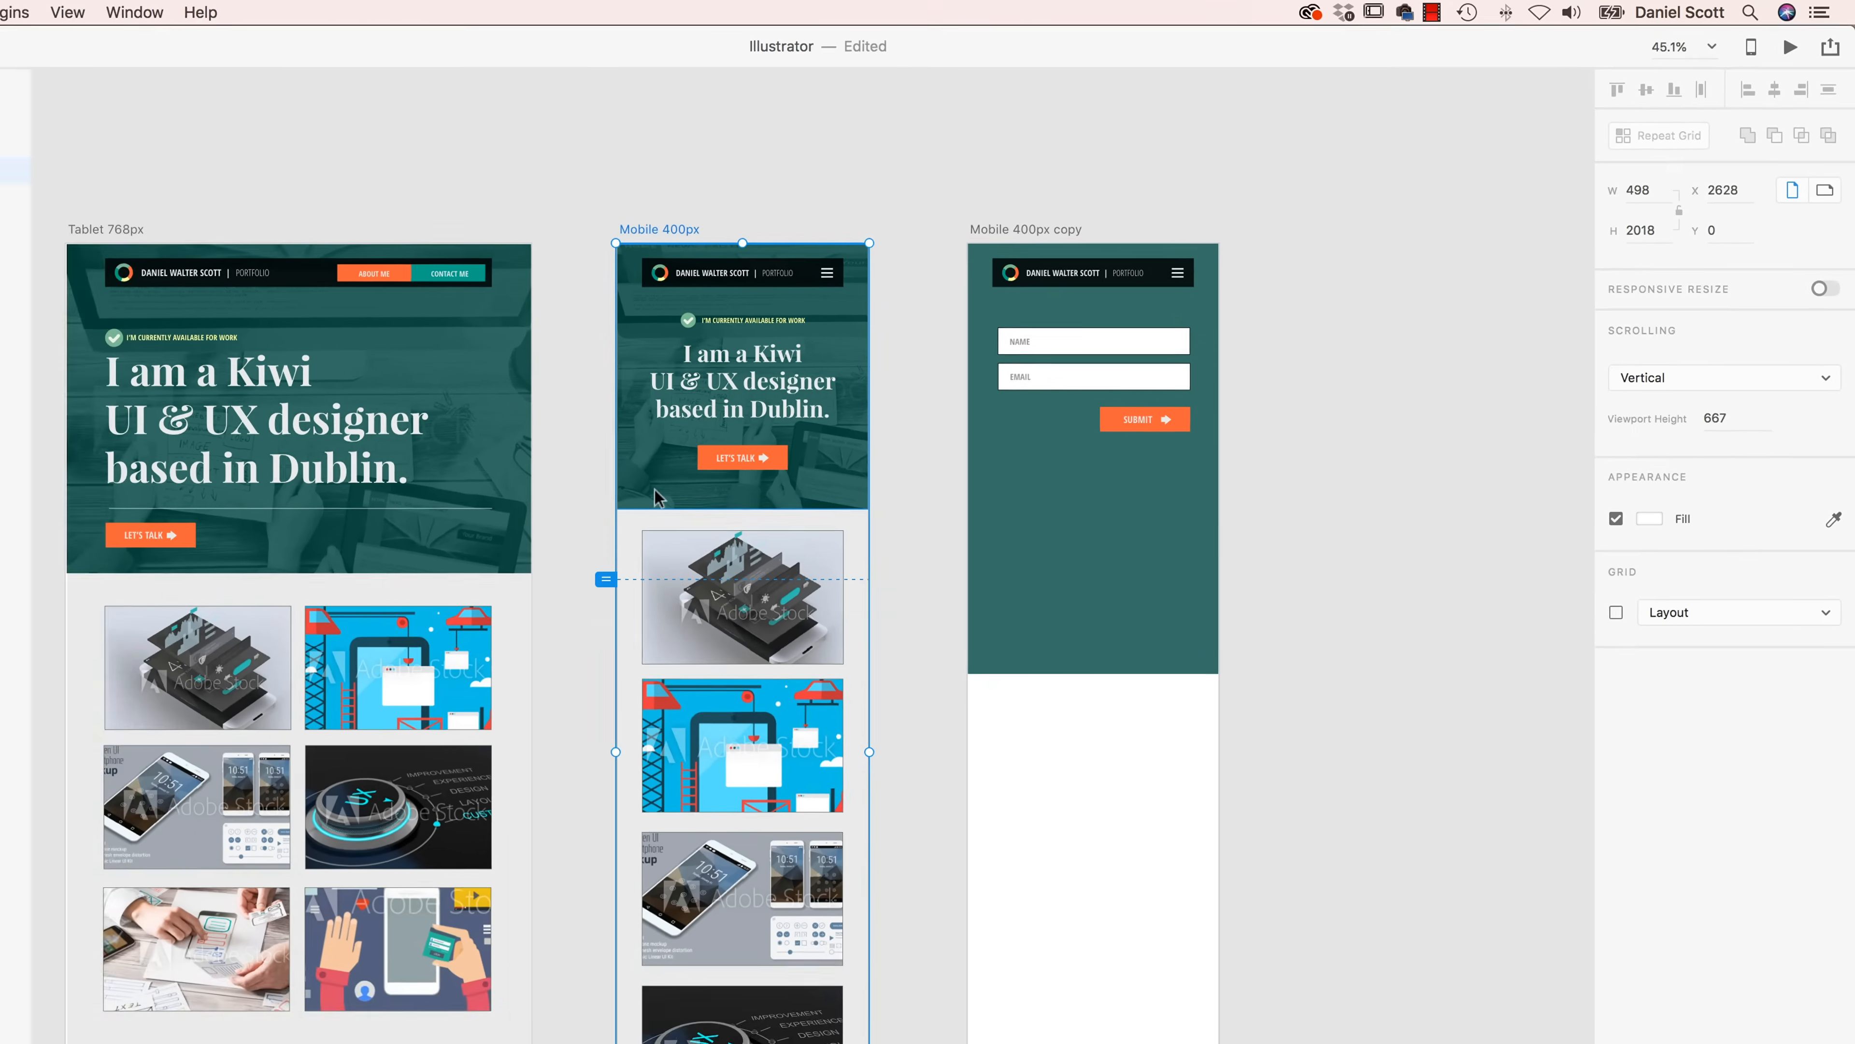
# - Preview Mobile 400px at the new viewport height, try the Let's Talk button, and close the preview
pyautogui.press('super+Return')
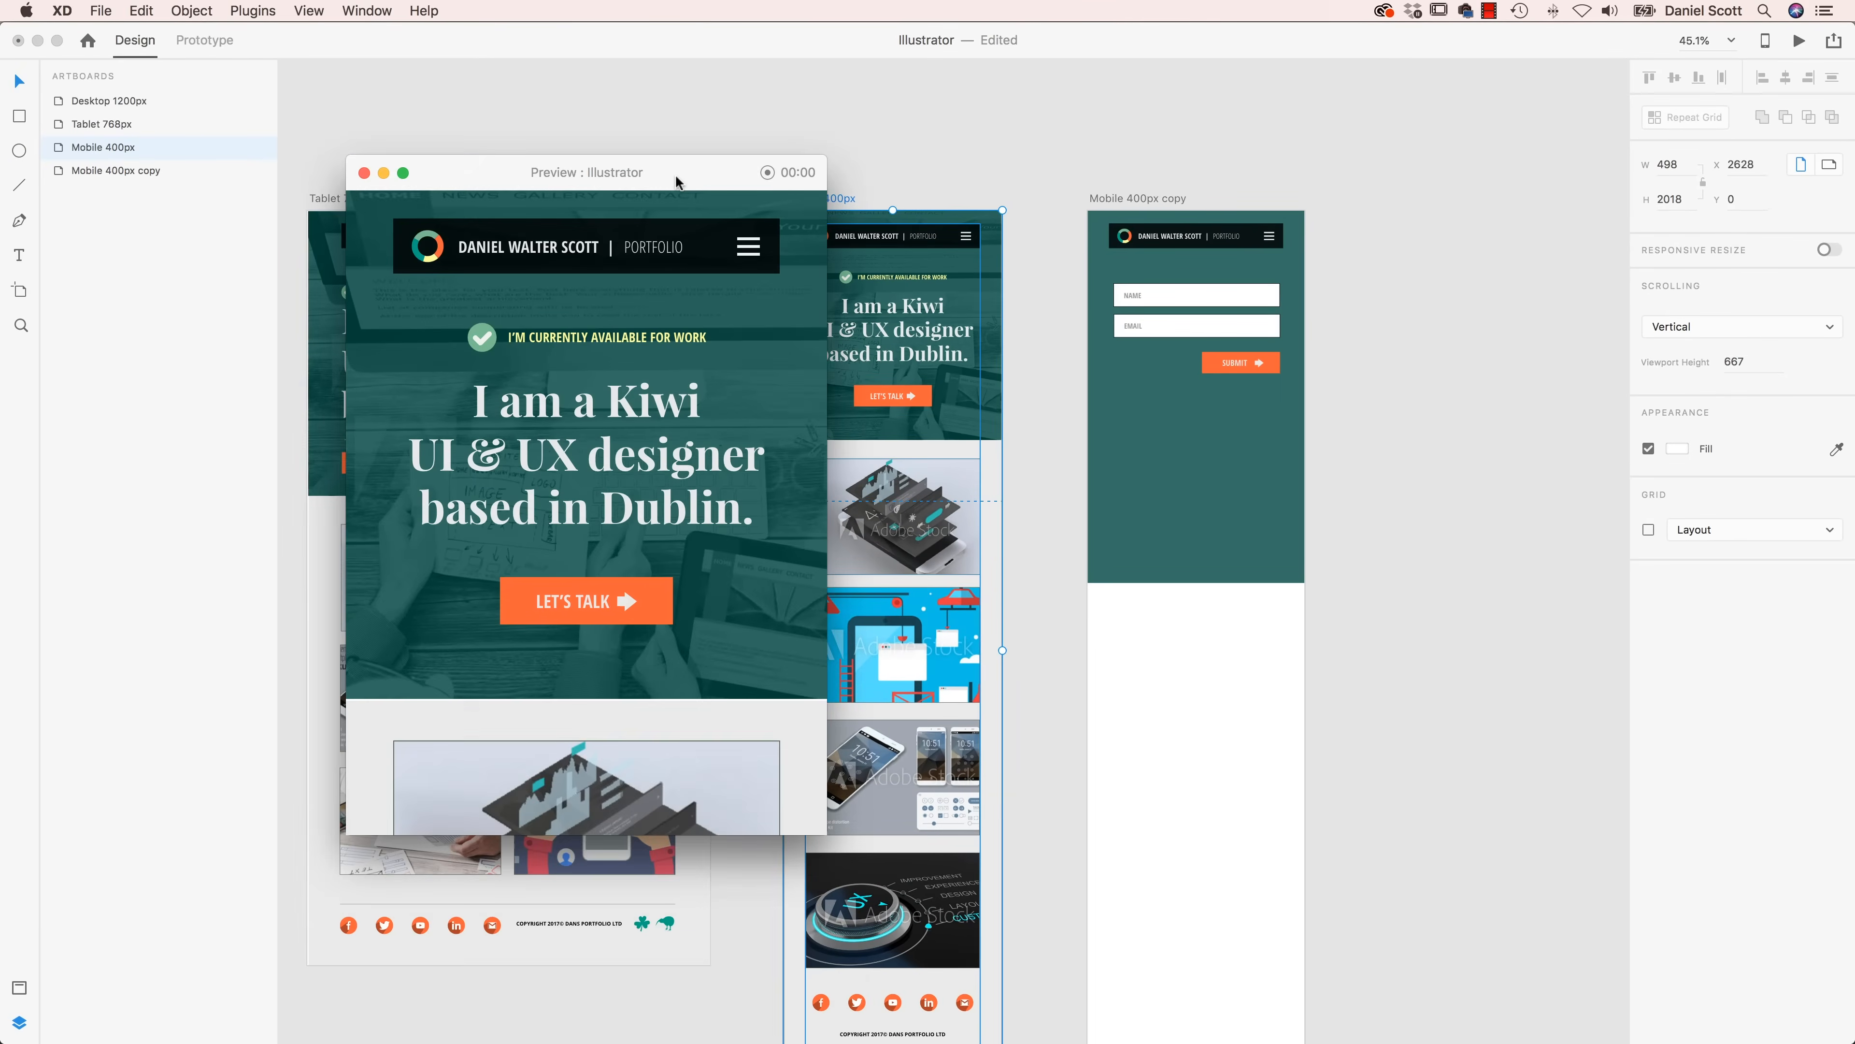
pyautogui.click(599, 603)
pyautogui.click(364, 172)
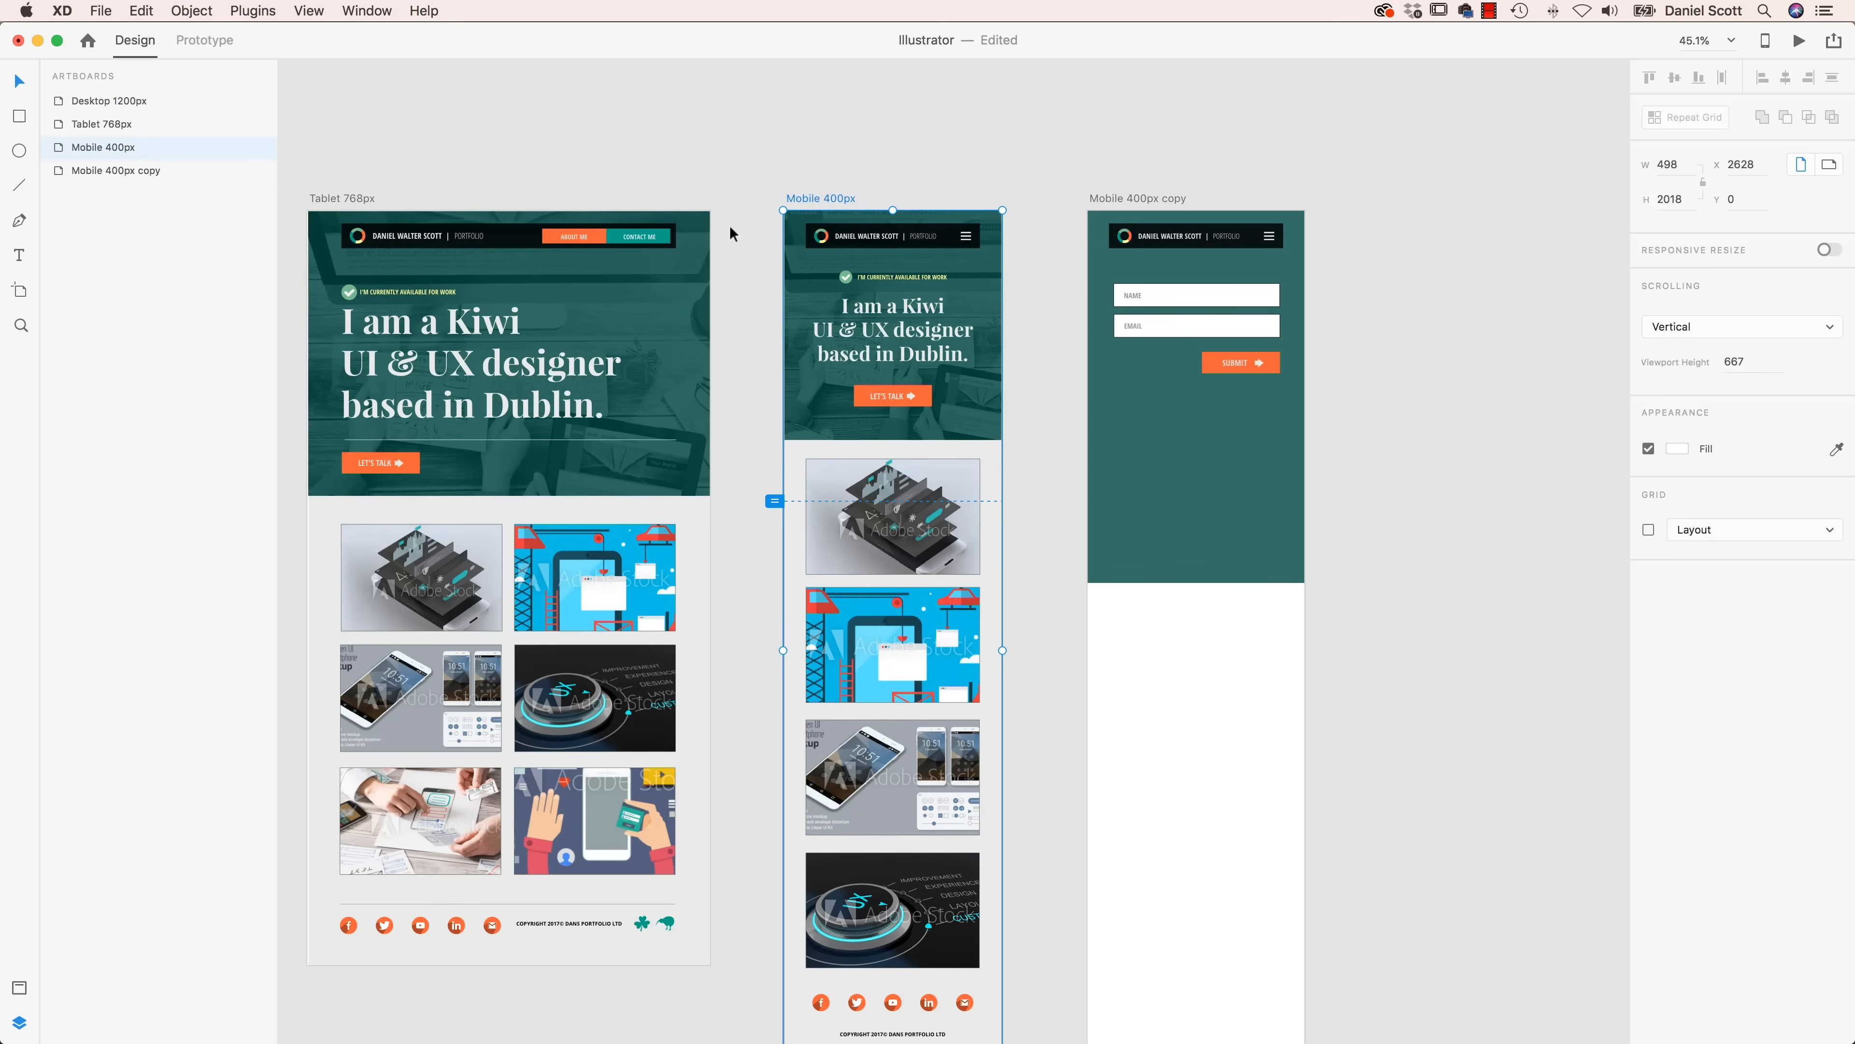
pyautogui.hscroll(-10, 729, 225)
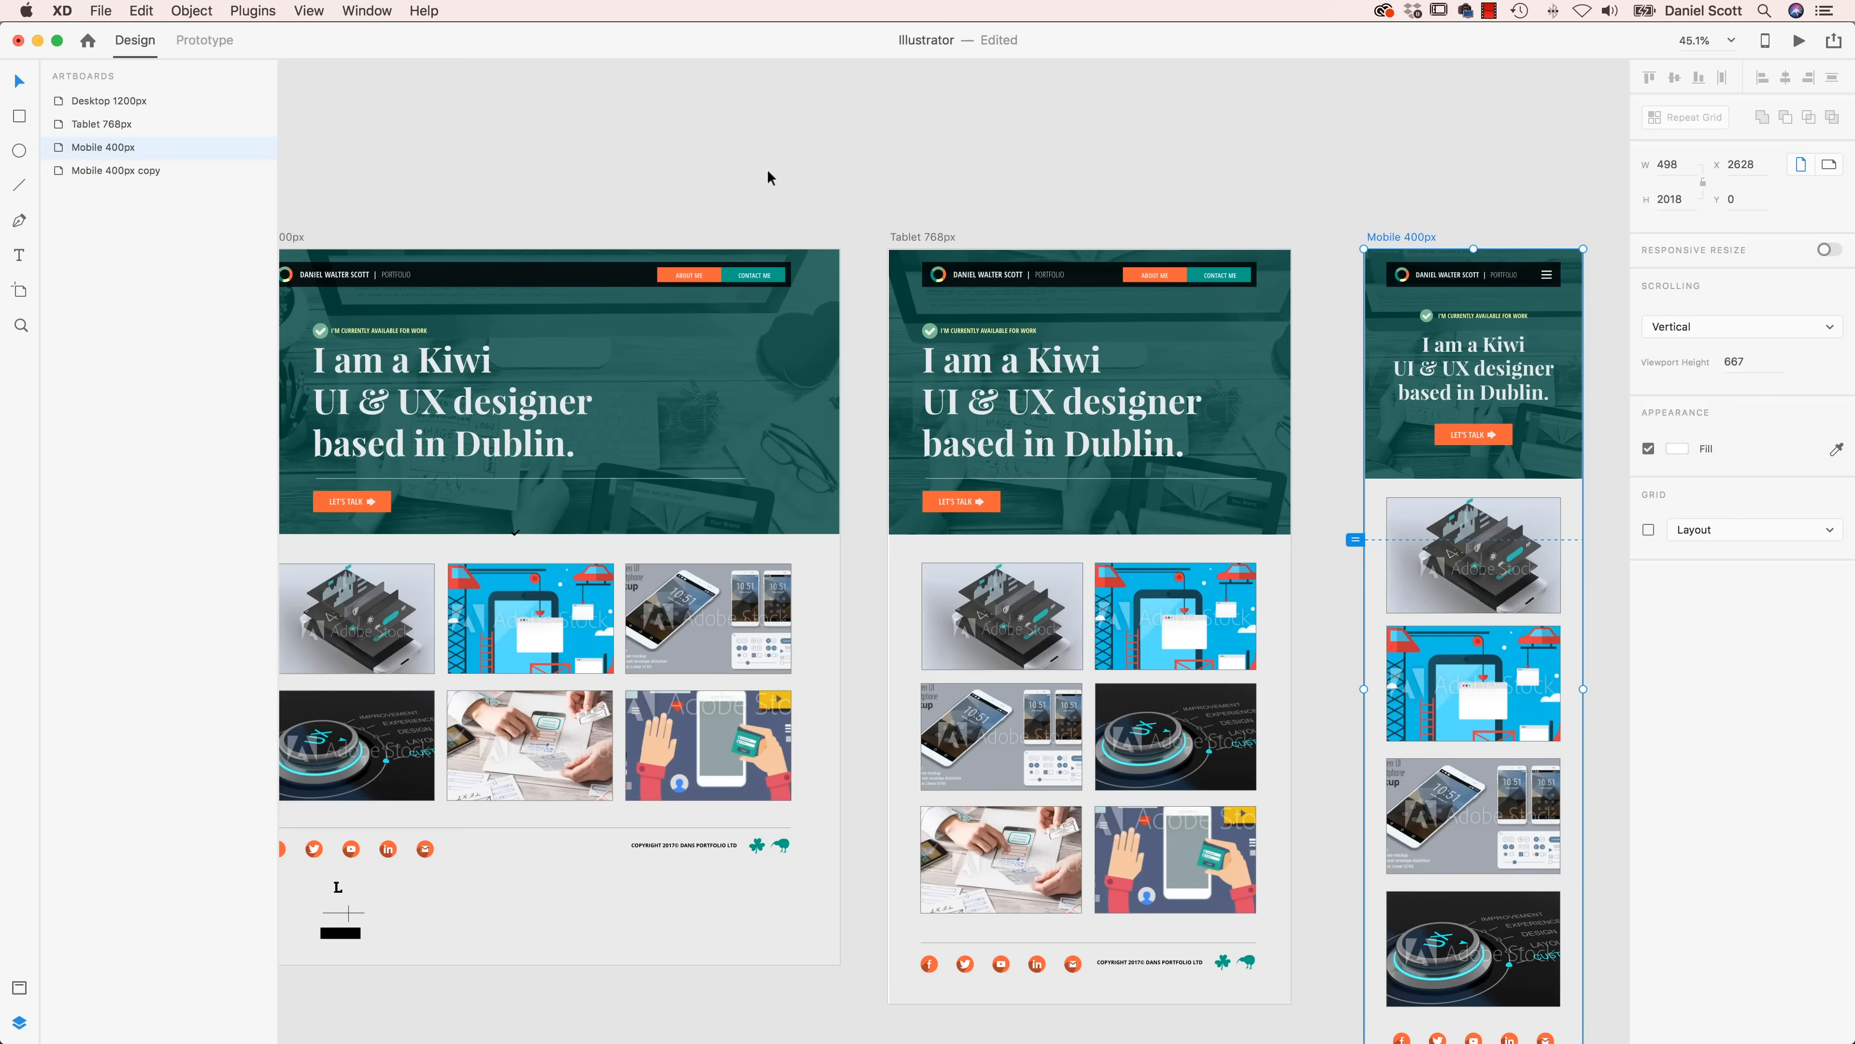
# - Move the Web Hook 1 - PDF Checklist window aside to view Web Hook 2 - See Full Earnings, and return Web Hook 1 to full size
pyautogui.click(606, 171)
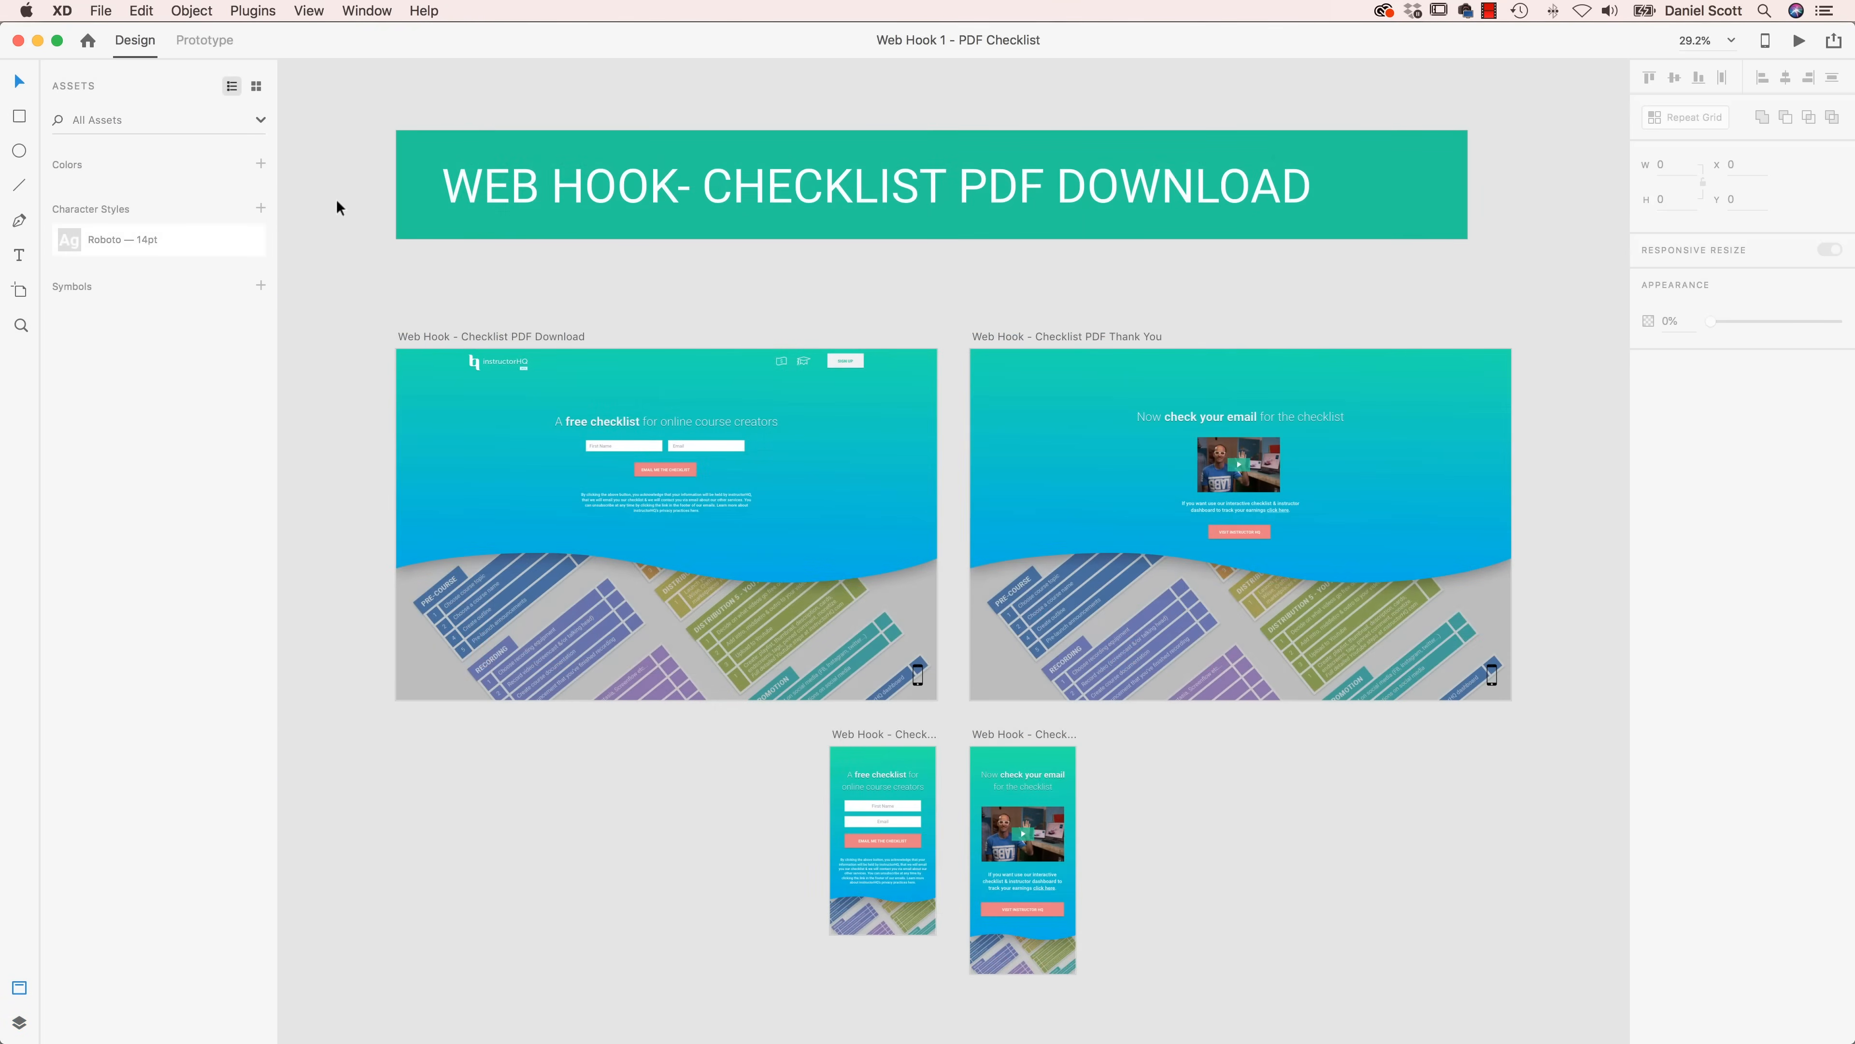
pyautogui.moveTo(353, 40); pyautogui.dragTo(357, 166)
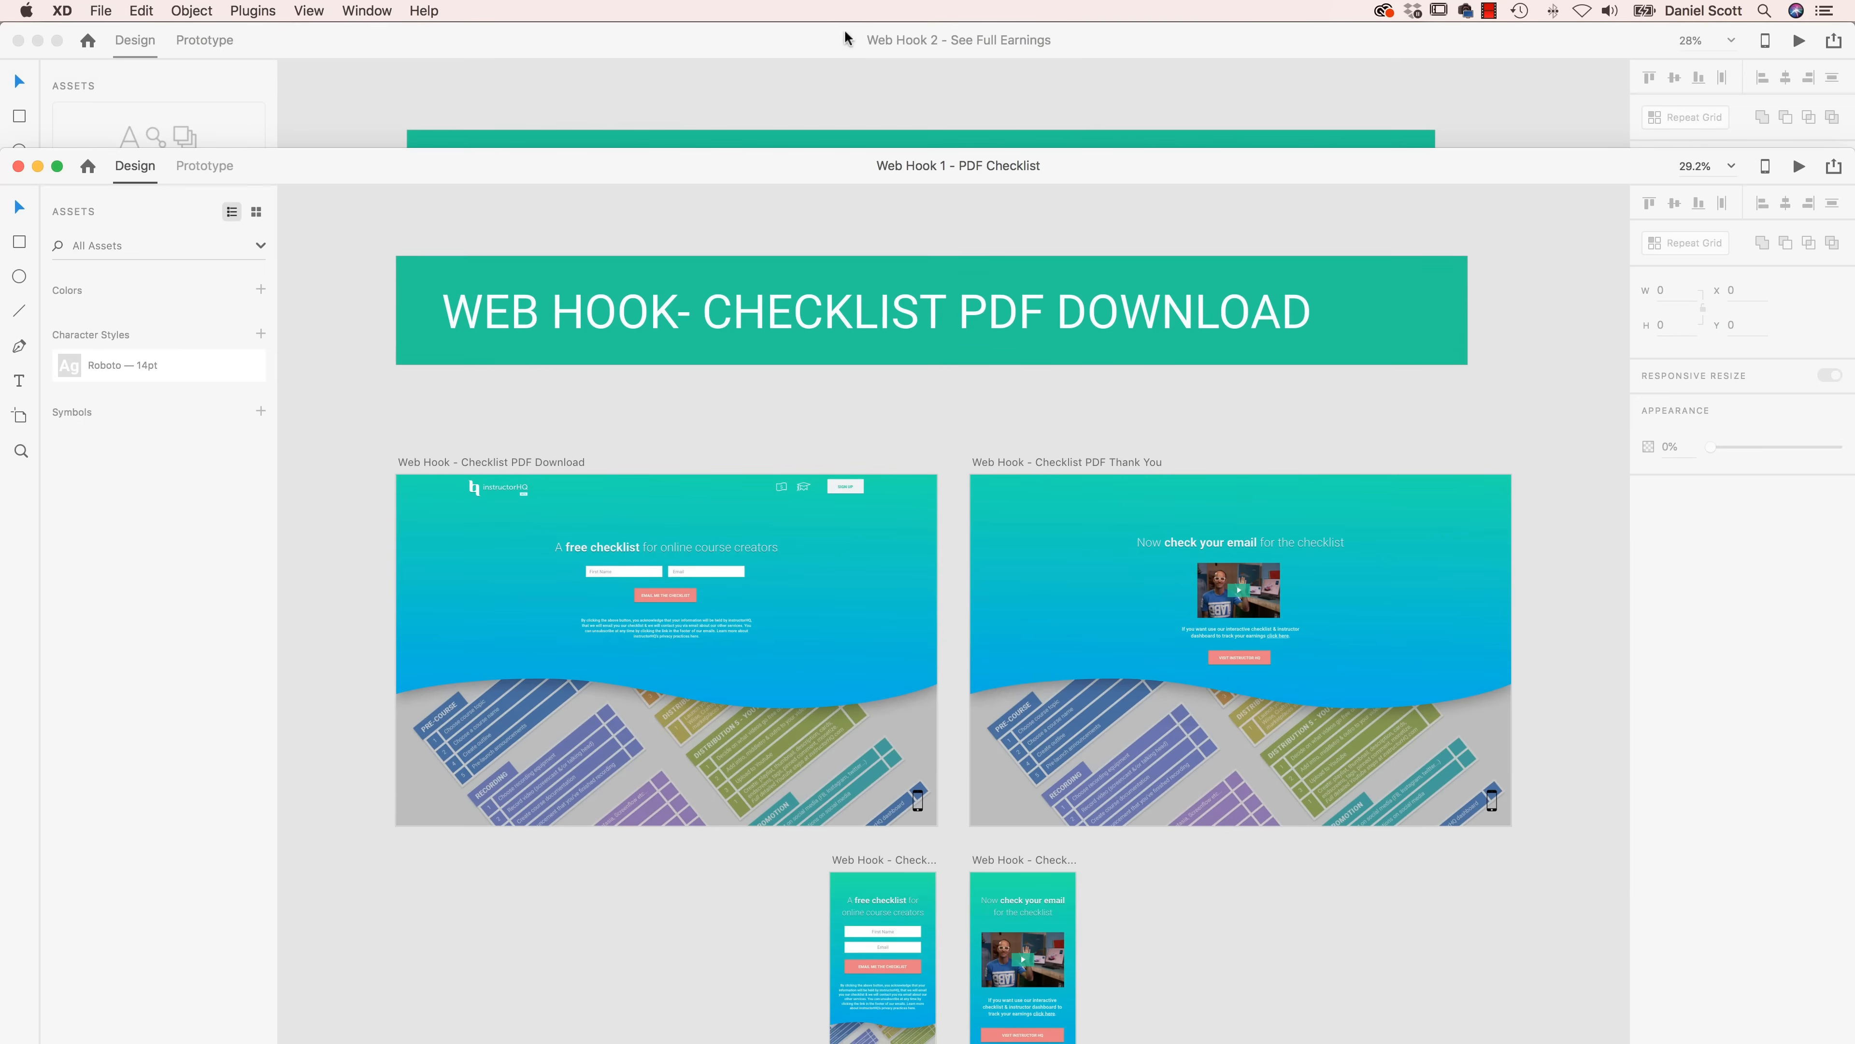
pyautogui.moveTo(822, 176); pyautogui.dragTo(1652, 7)
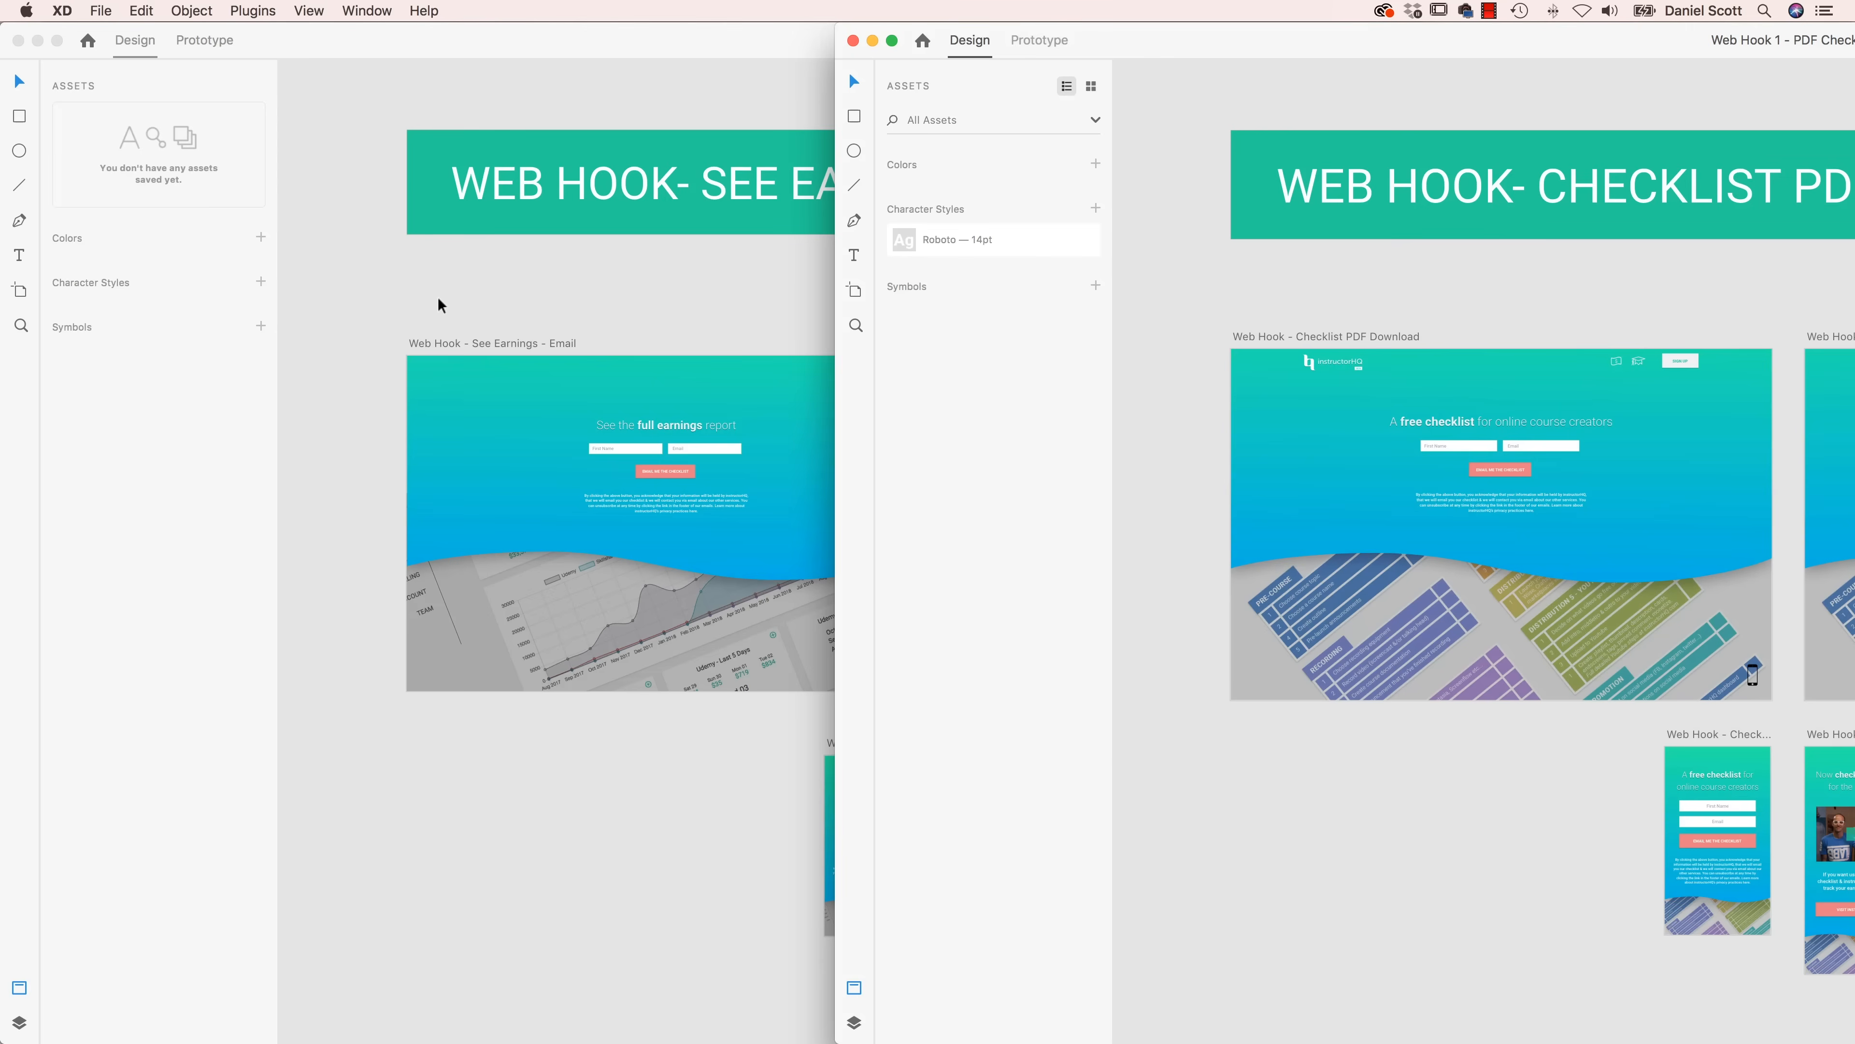
pyautogui.click(529, 270)
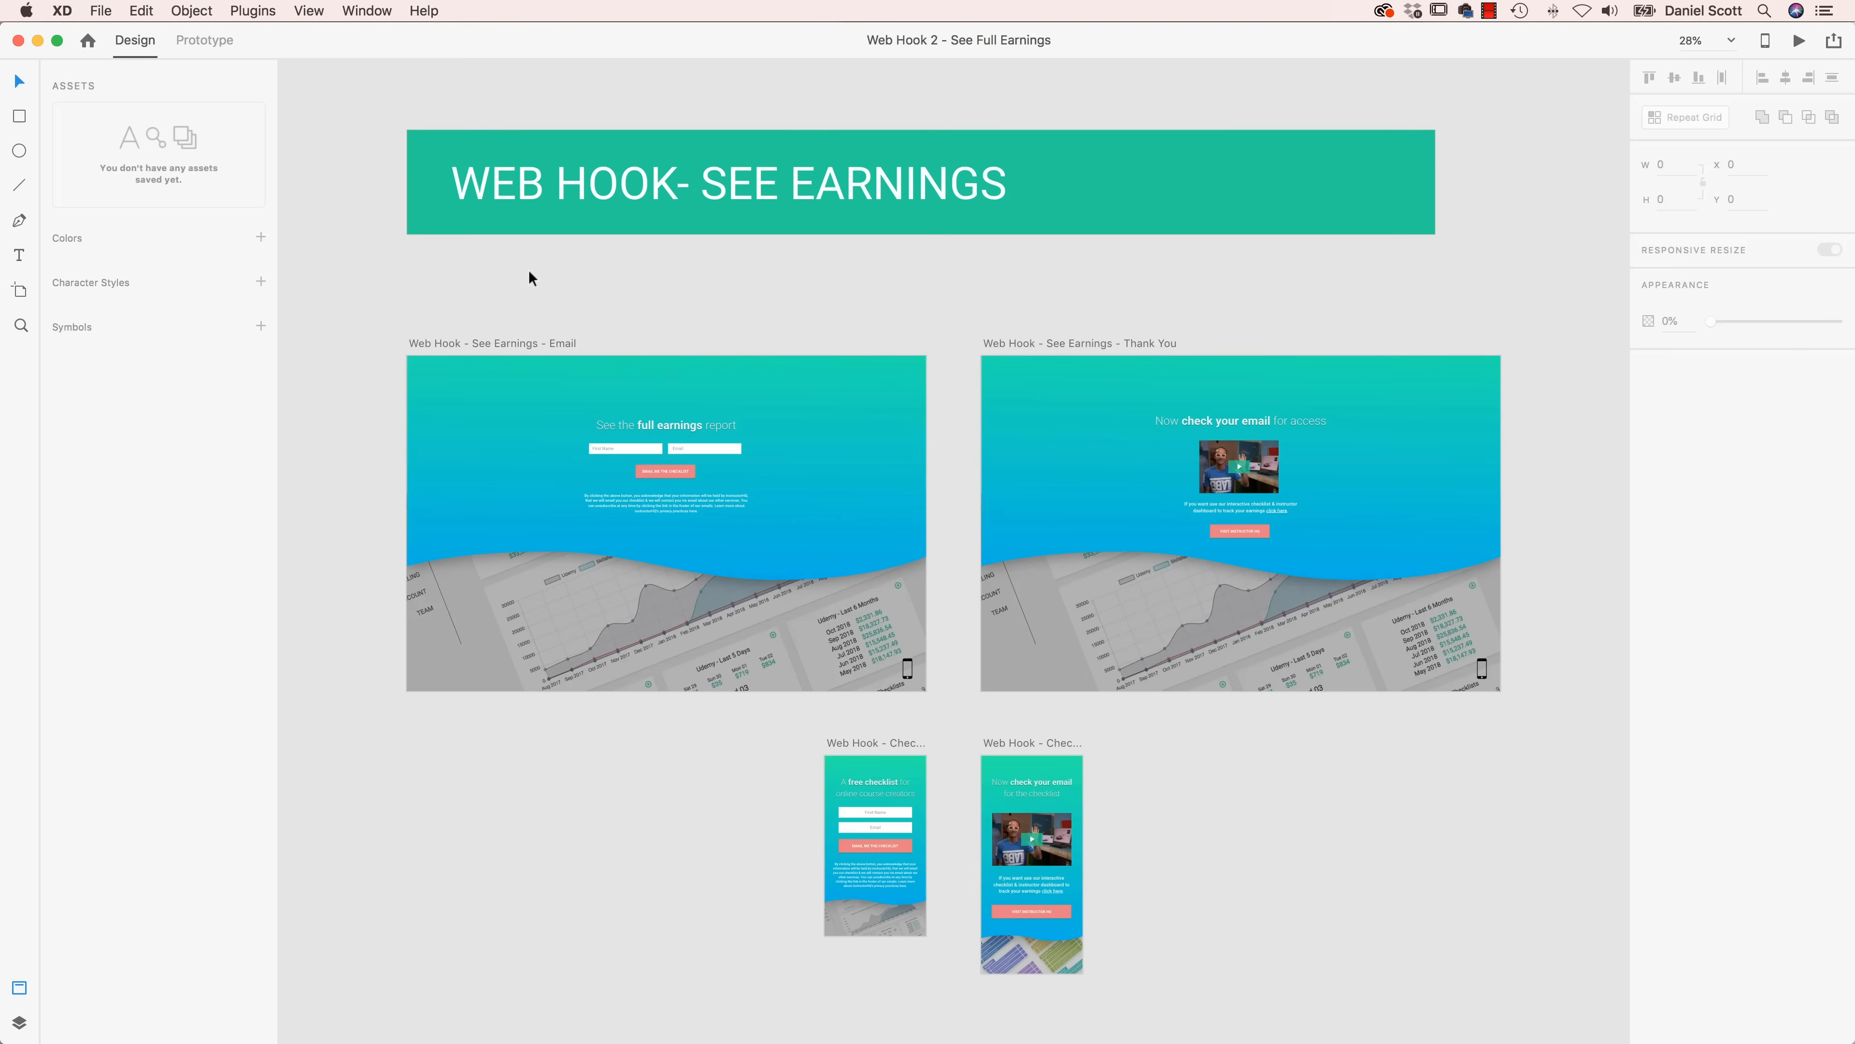
pyautogui.press('super+grave')
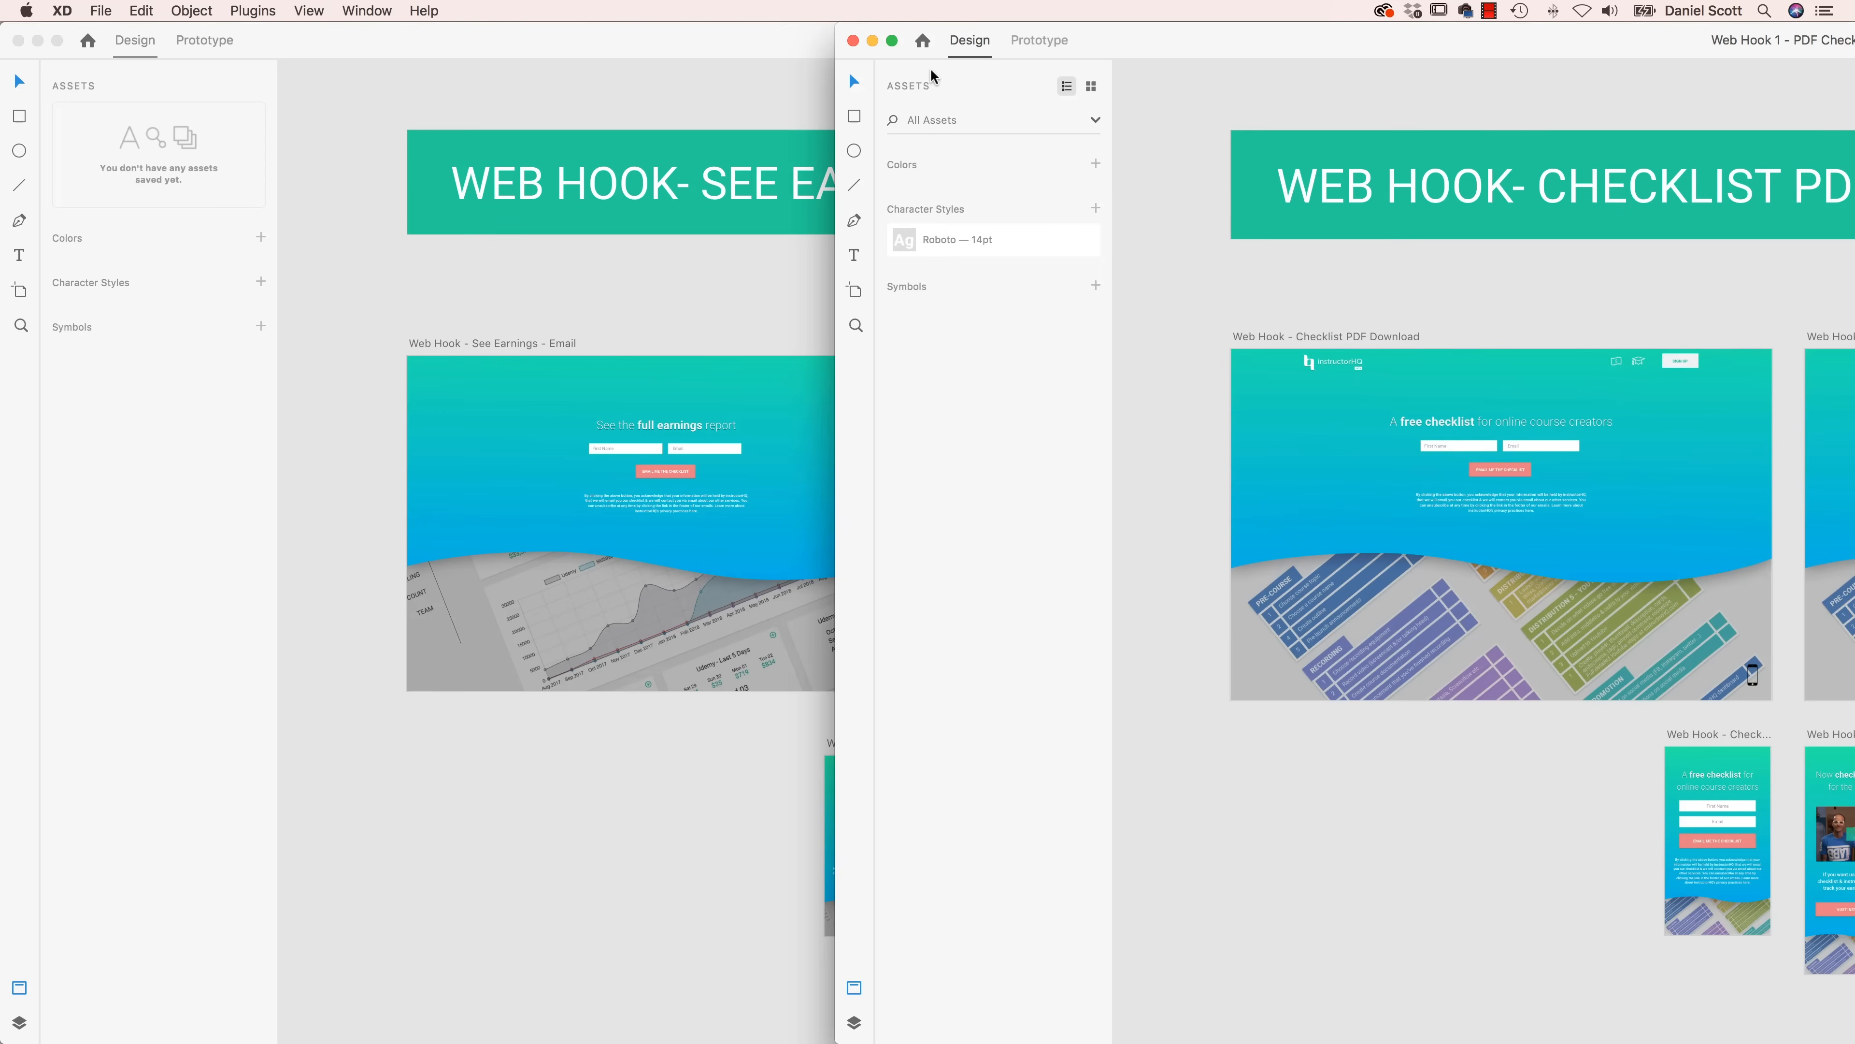
pyautogui.click(892, 40)
# - Turn the logo, icons and sign-up button in the Checklist PDF Download header into a symbol named TOP NAV
pyautogui.moveTo(354, 357); pyautogui.dragTo(743, 370)
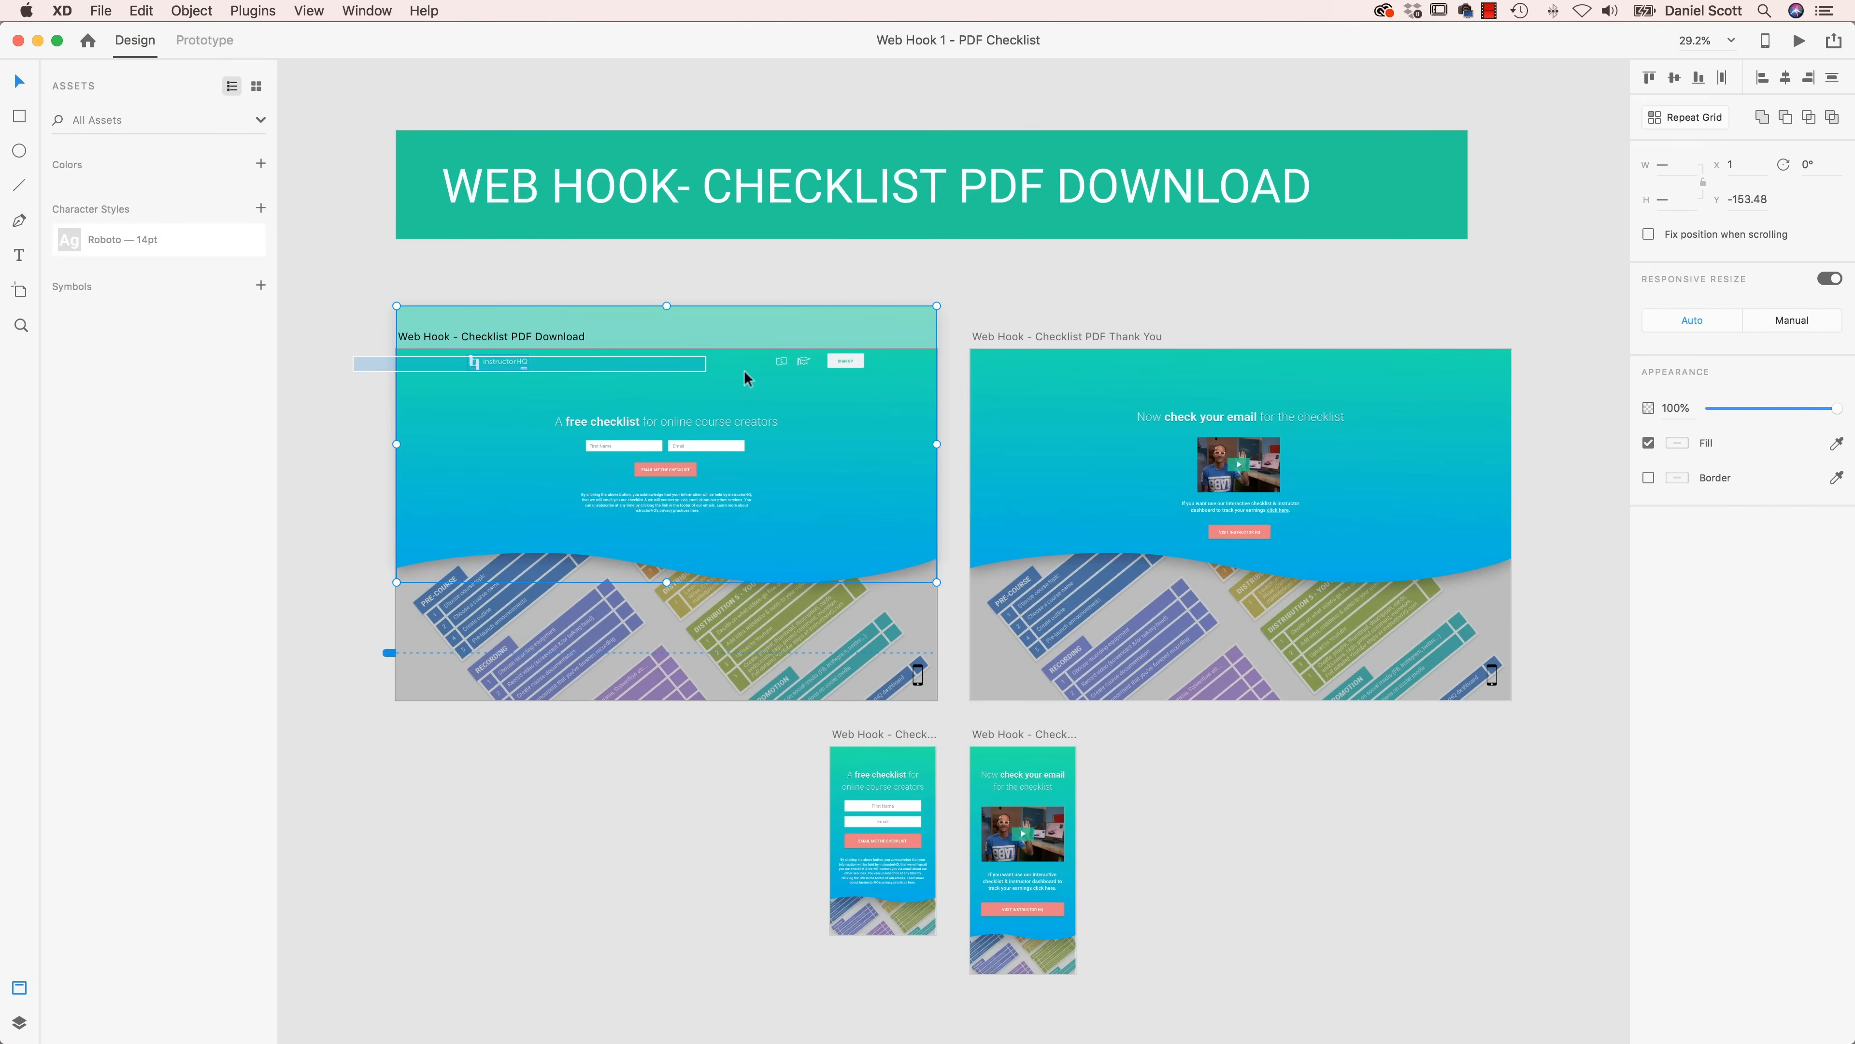
pyautogui.moveTo(880, 371); pyautogui.dragTo(883, 385)
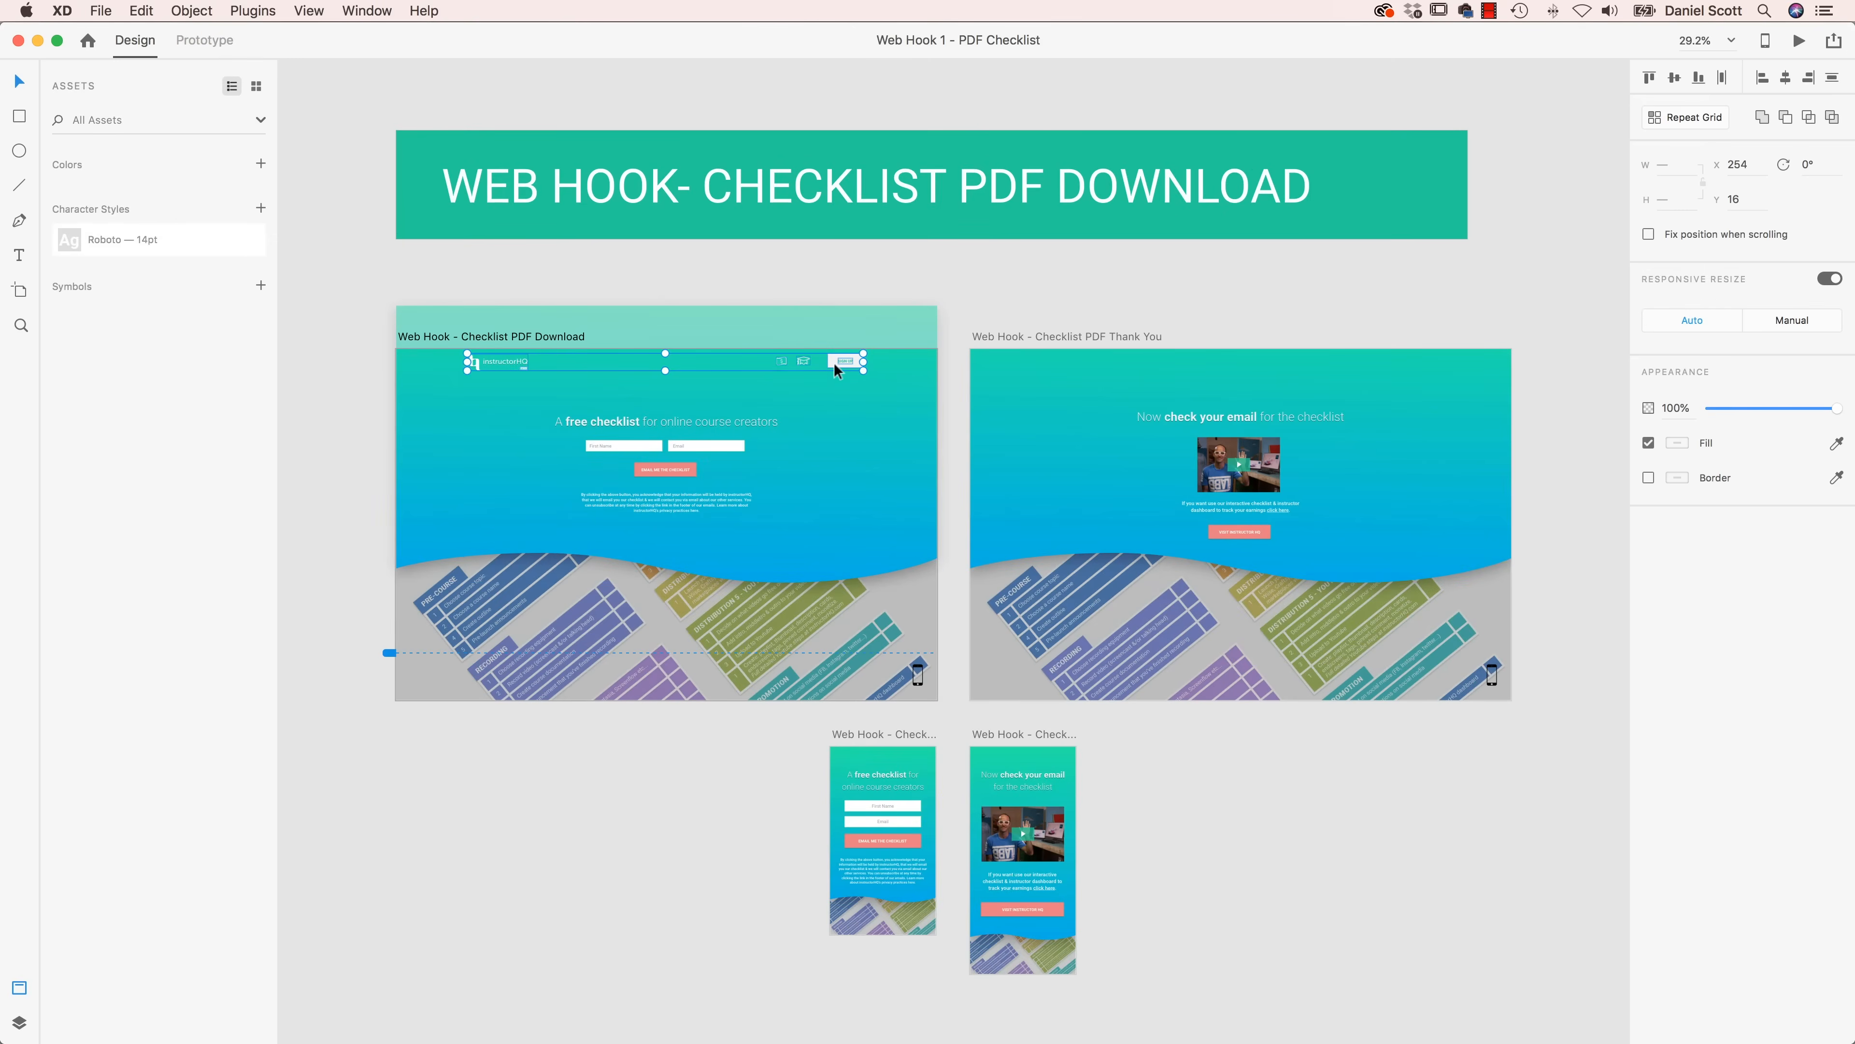
pyautogui.press('super+k')
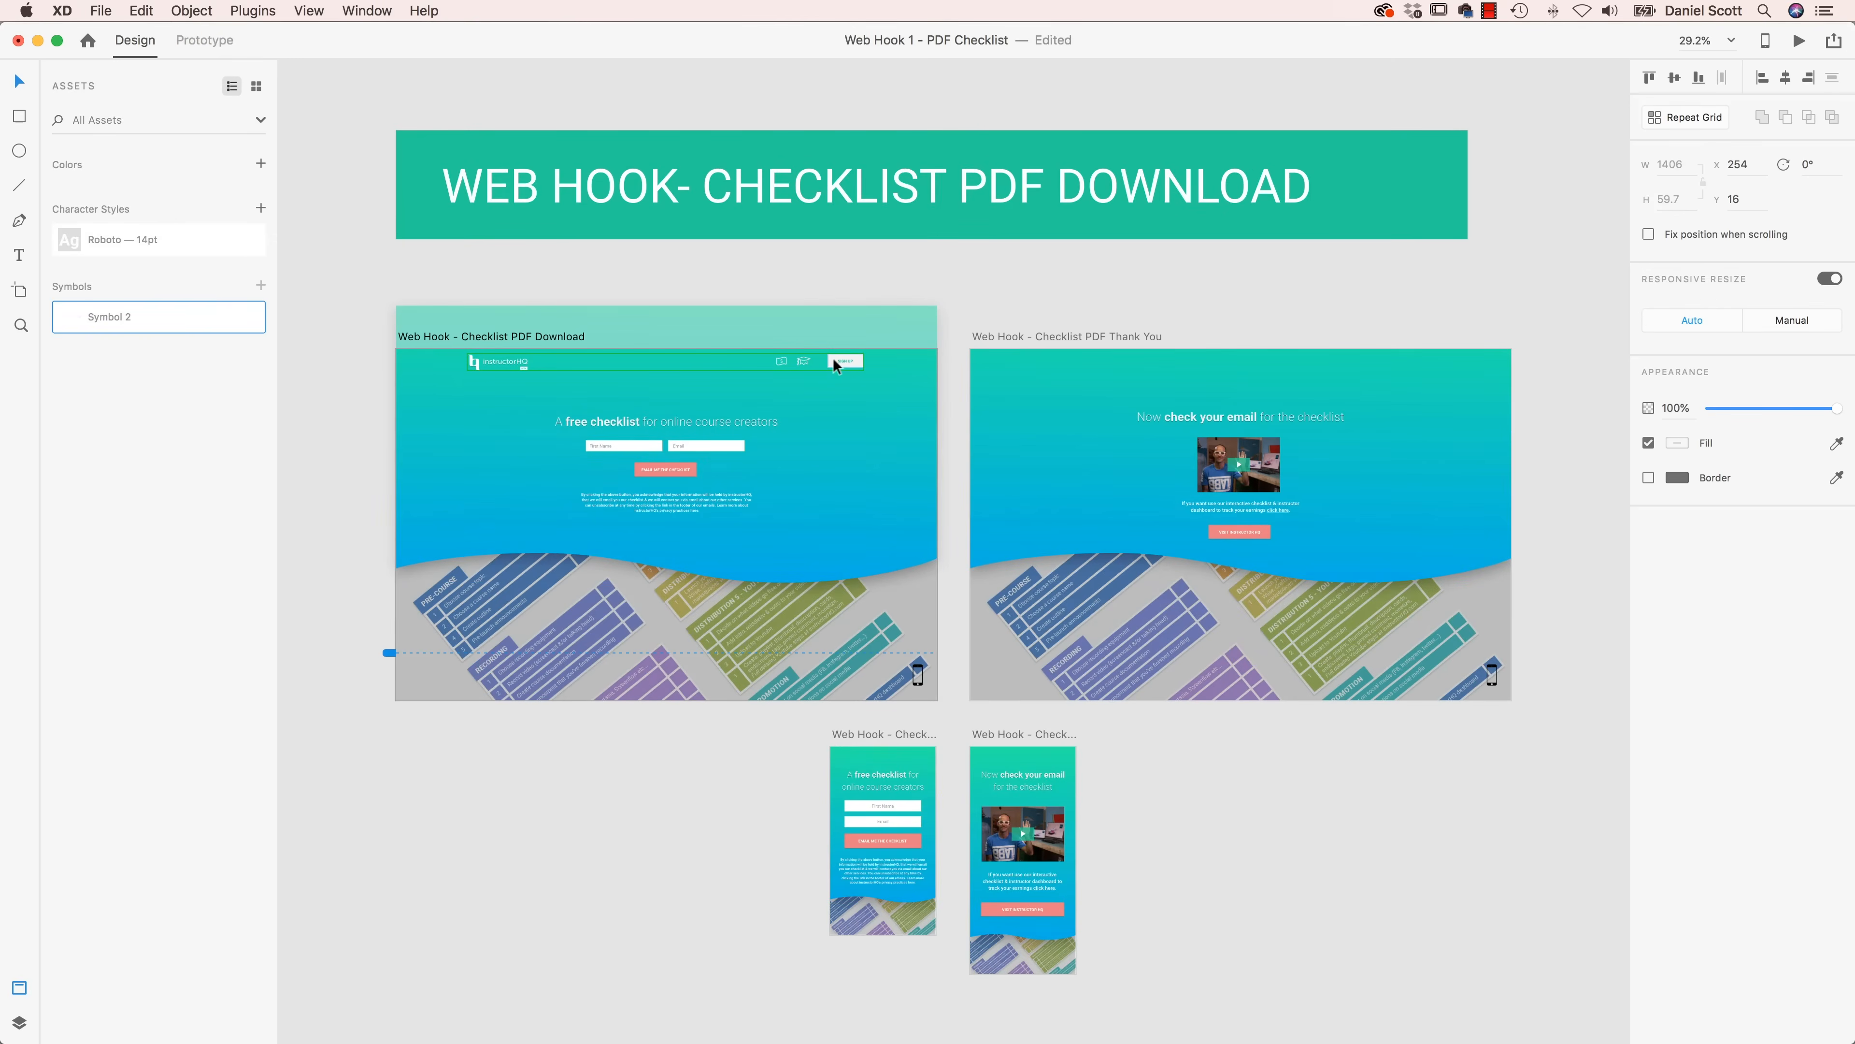
pyautogui.doubleClick(121, 316)
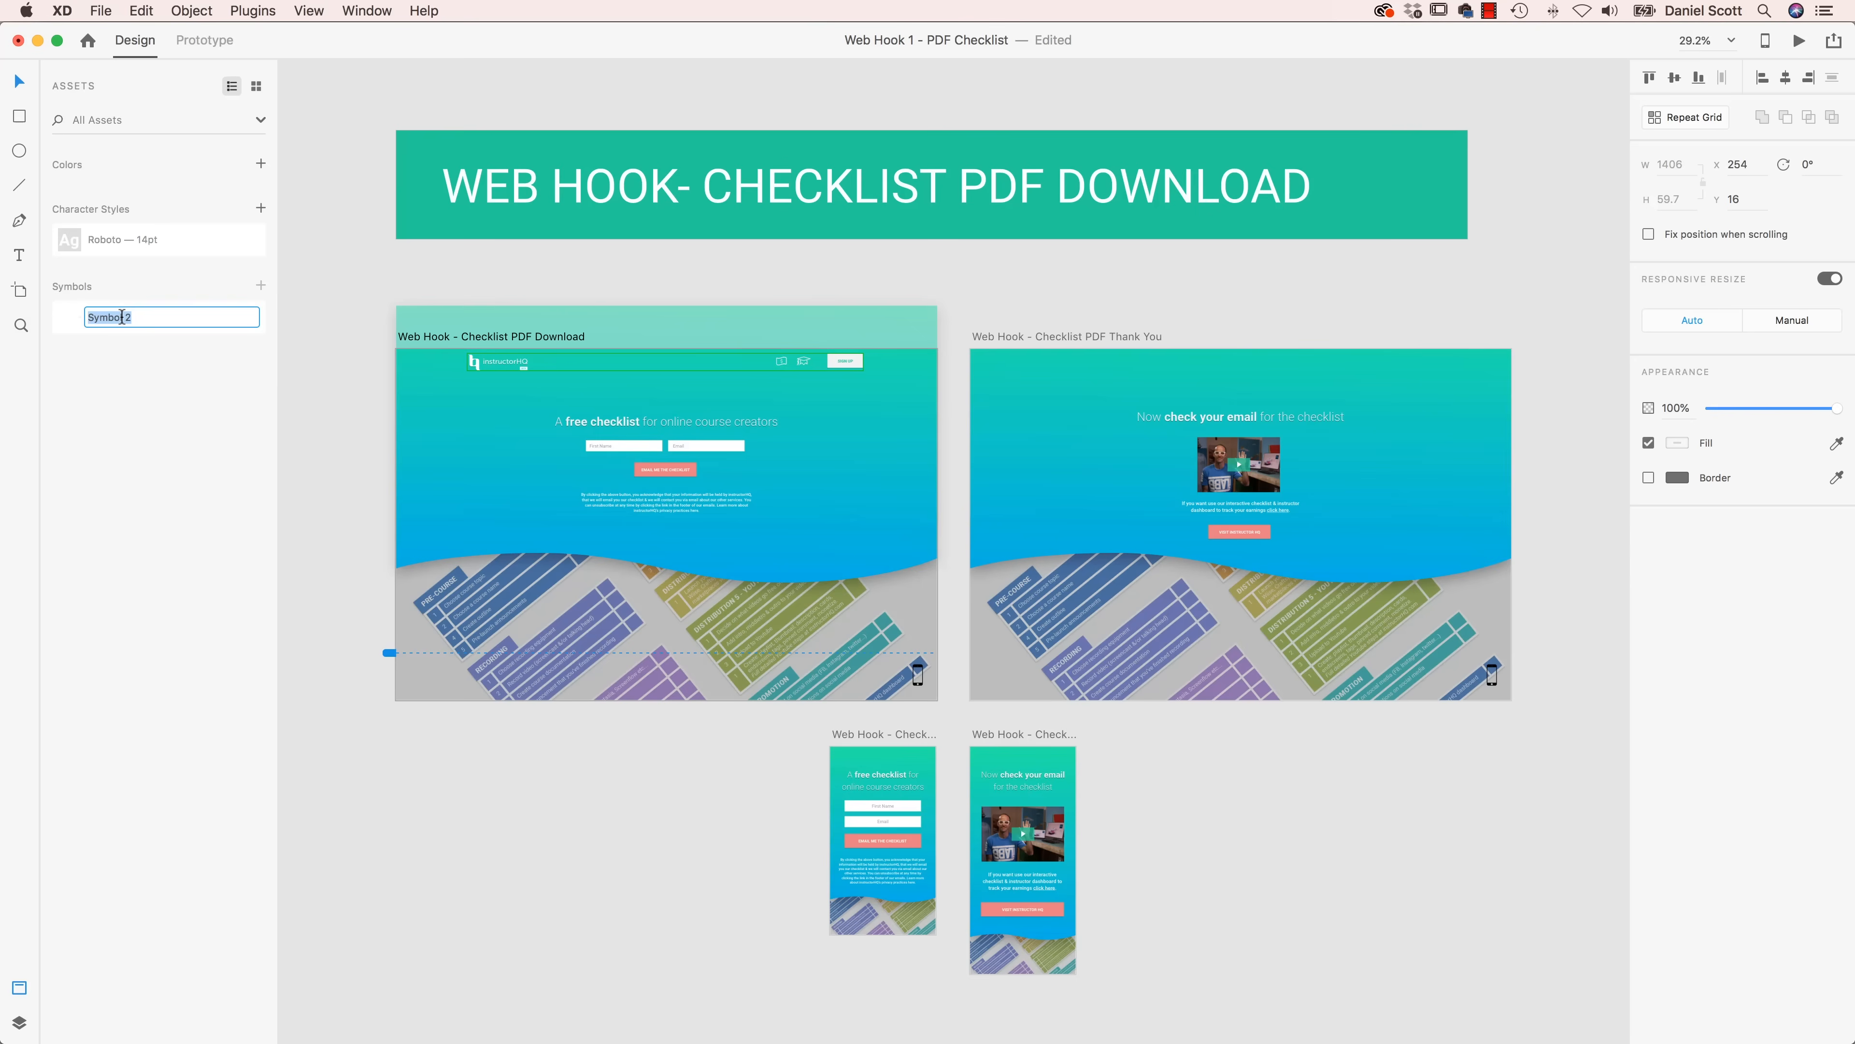
pyautogui.write('TOP NAV')
pyautogui.press('Return')
# - Copy the TOP NAV symbol onto the Web Hook - Checklist PDF Thank You artboard
pyautogui.click(494, 360)
pyautogui.click(1086, 336)
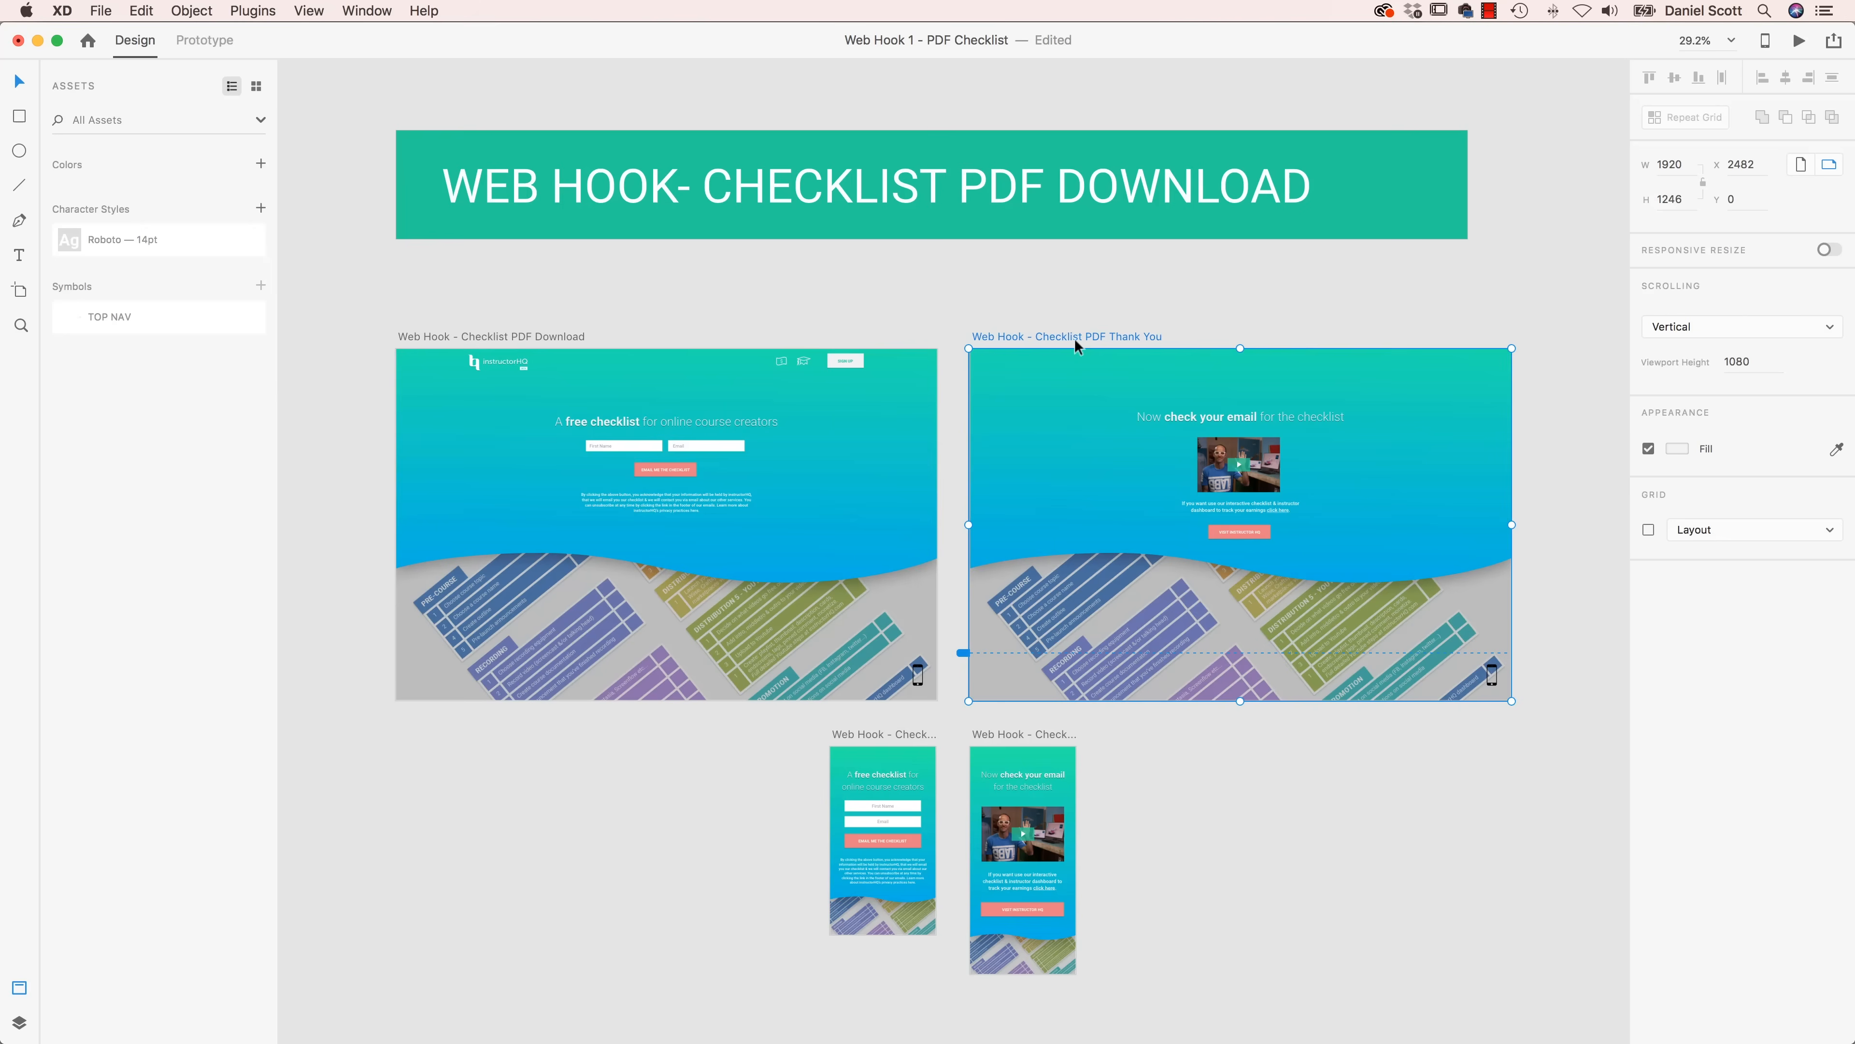
pyautogui.press('super+v')
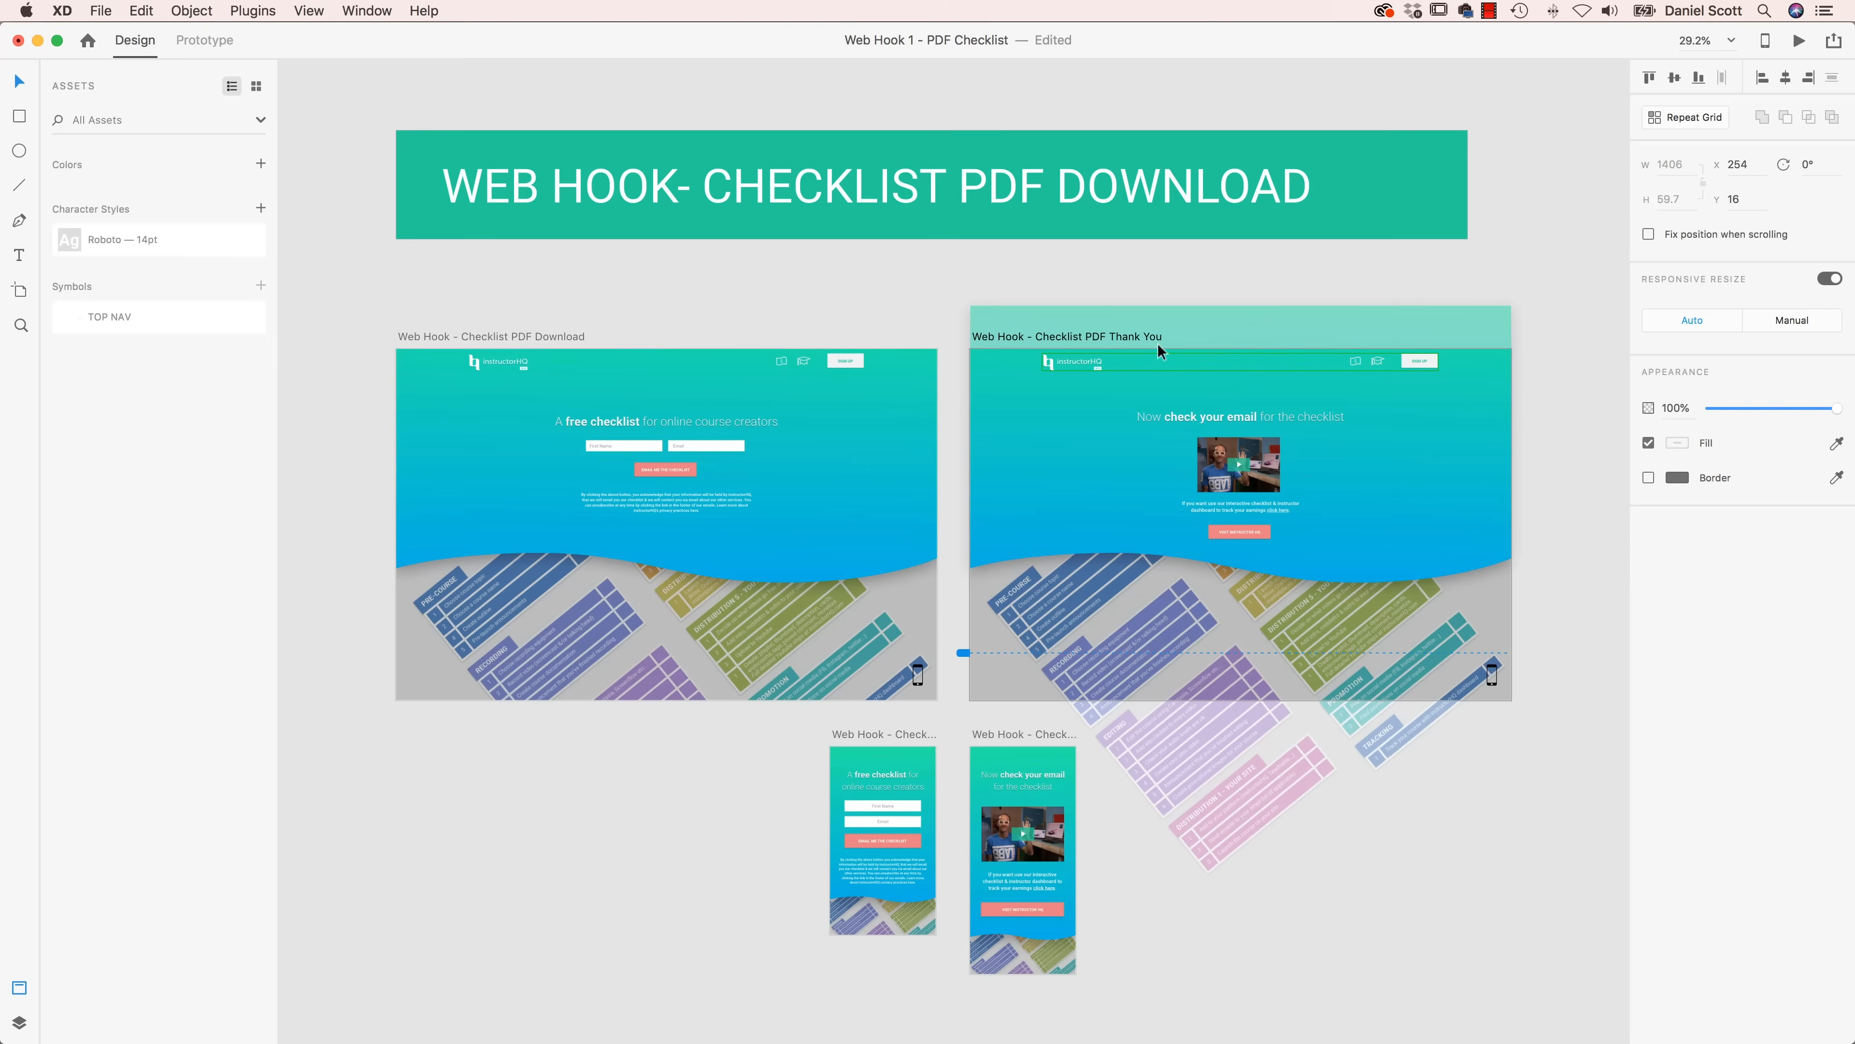
# - Delete the graduation-cap icon from the TOP NAV symbol on the Checklist PDF Download artboard and save the document
pyautogui.click(804, 358)
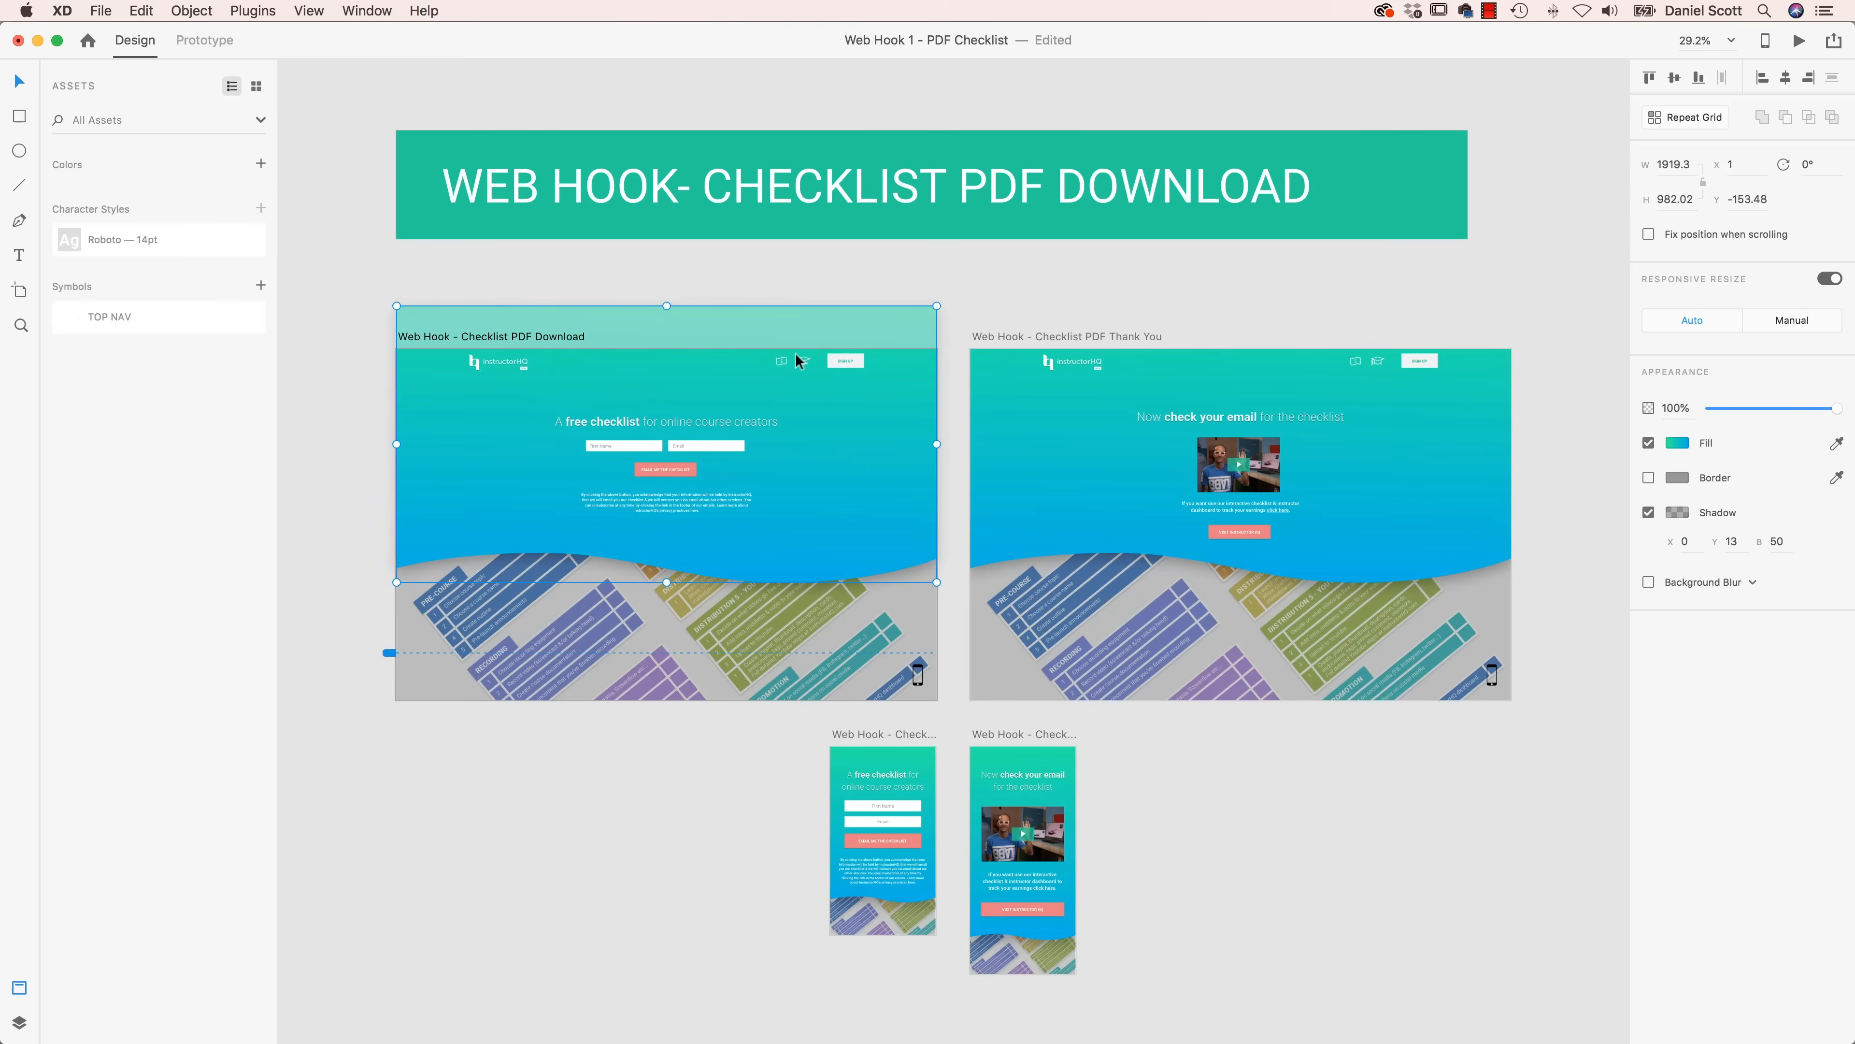
pyautogui.press('super+equal')
pyautogui.click(734, 228)
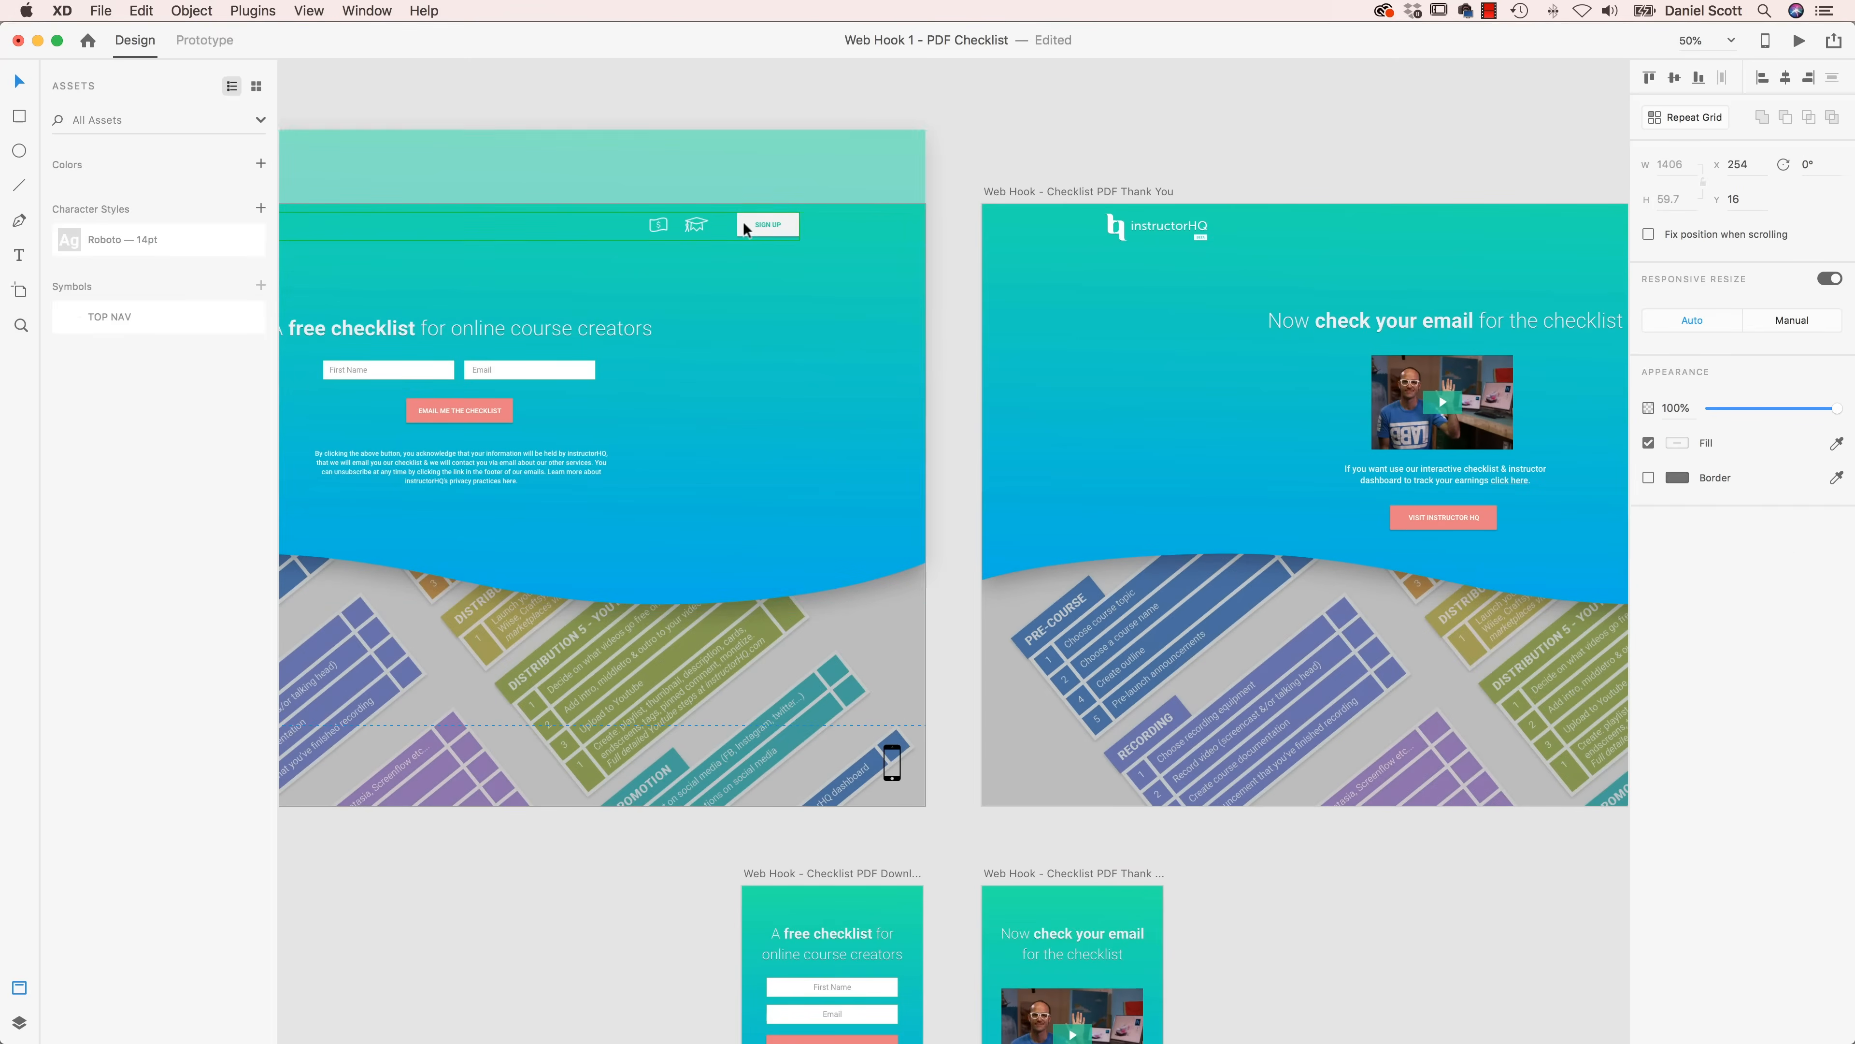
pyautogui.click(696, 229)
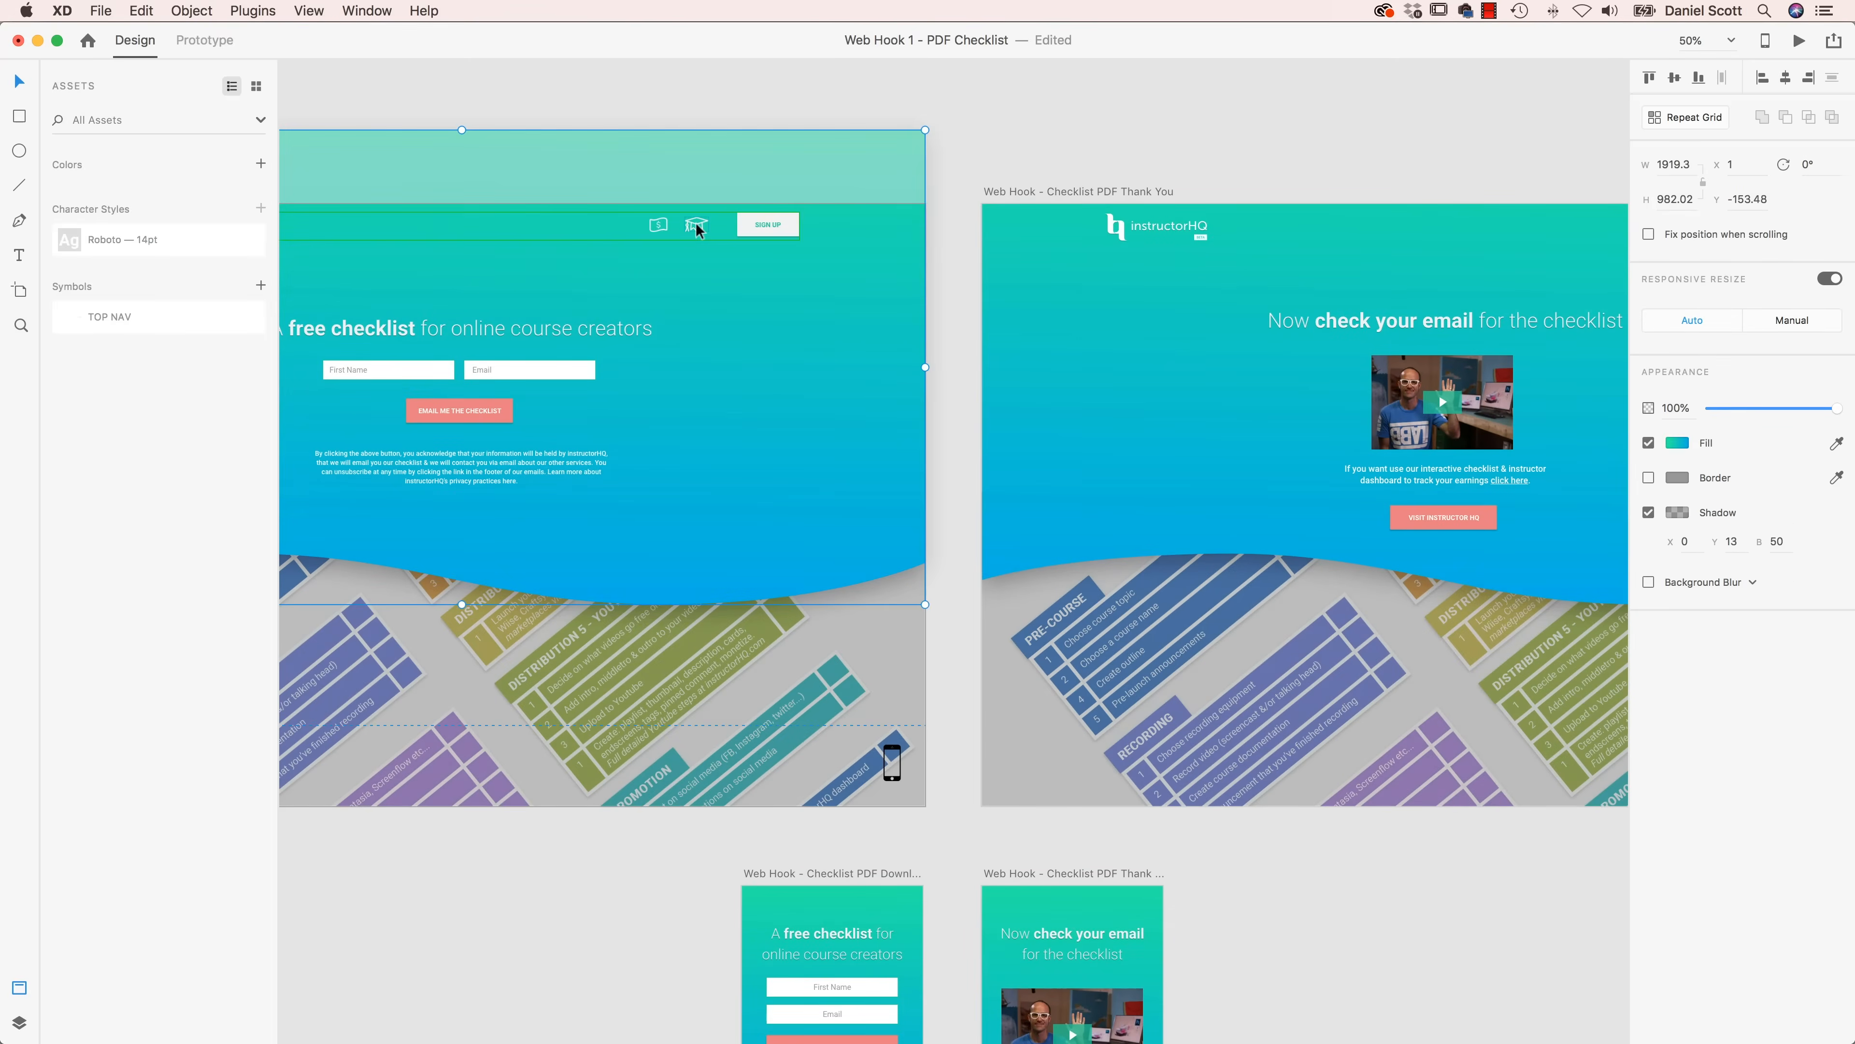
pyautogui.click(696, 233)
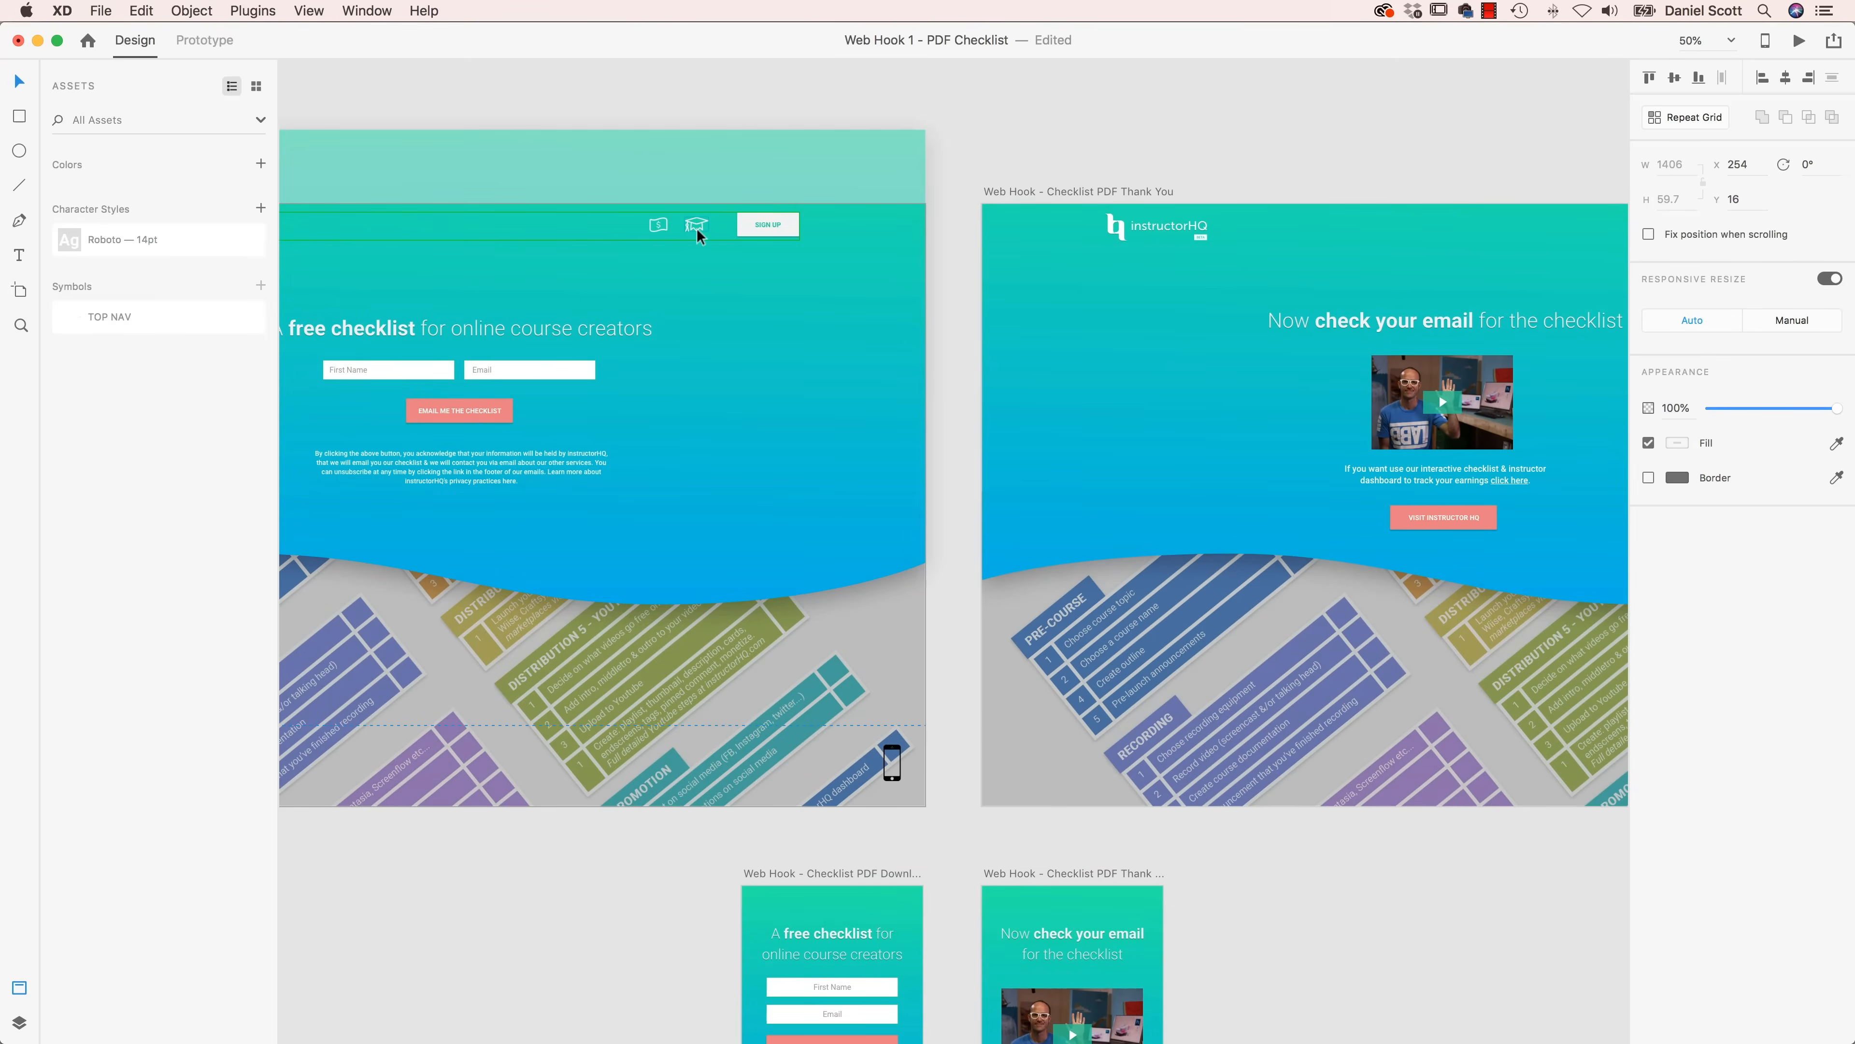
pyautogui.hscroll(5, 831, 181)
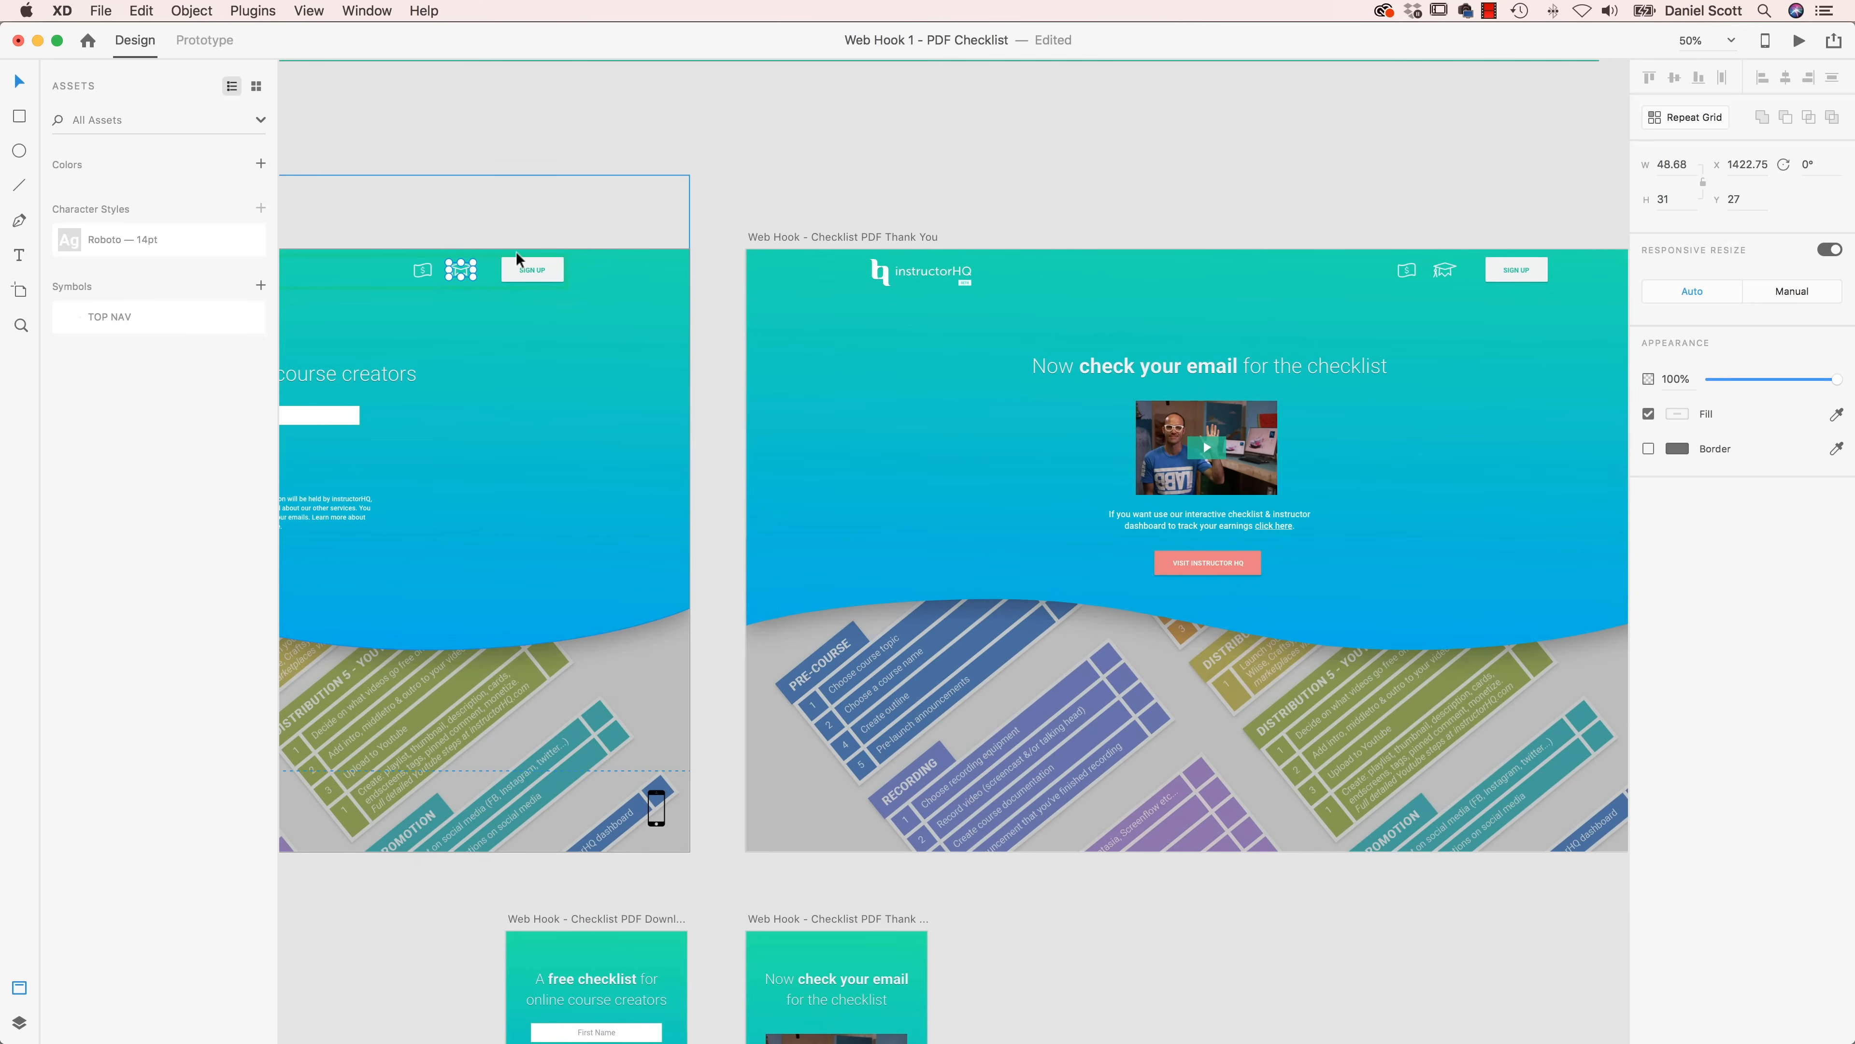
pyautogui.press('Delete')
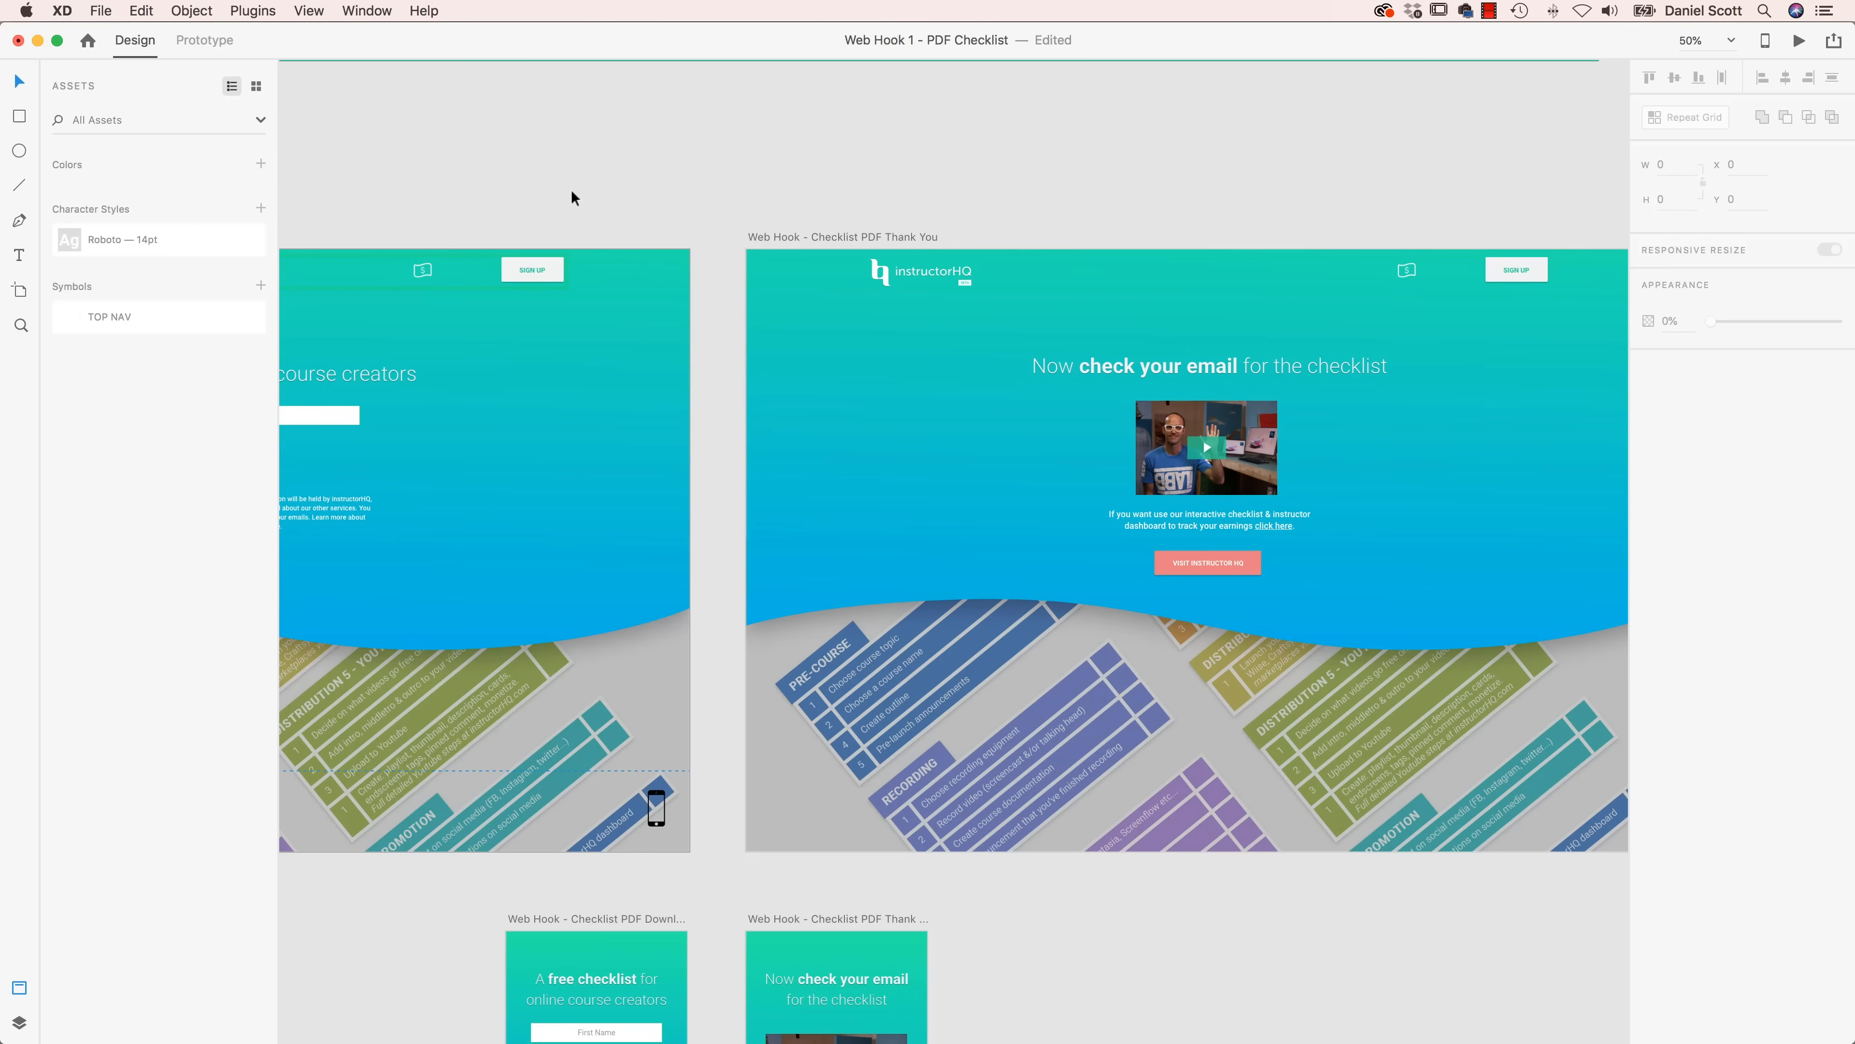
pyautogui.press('super+s')
# - Copy the whole TOP NAV symbol into Web Hook 2 - See Full Earnings, on the Web Hook - See Earnings - Email artboard
pyautogui.click(534, 266)
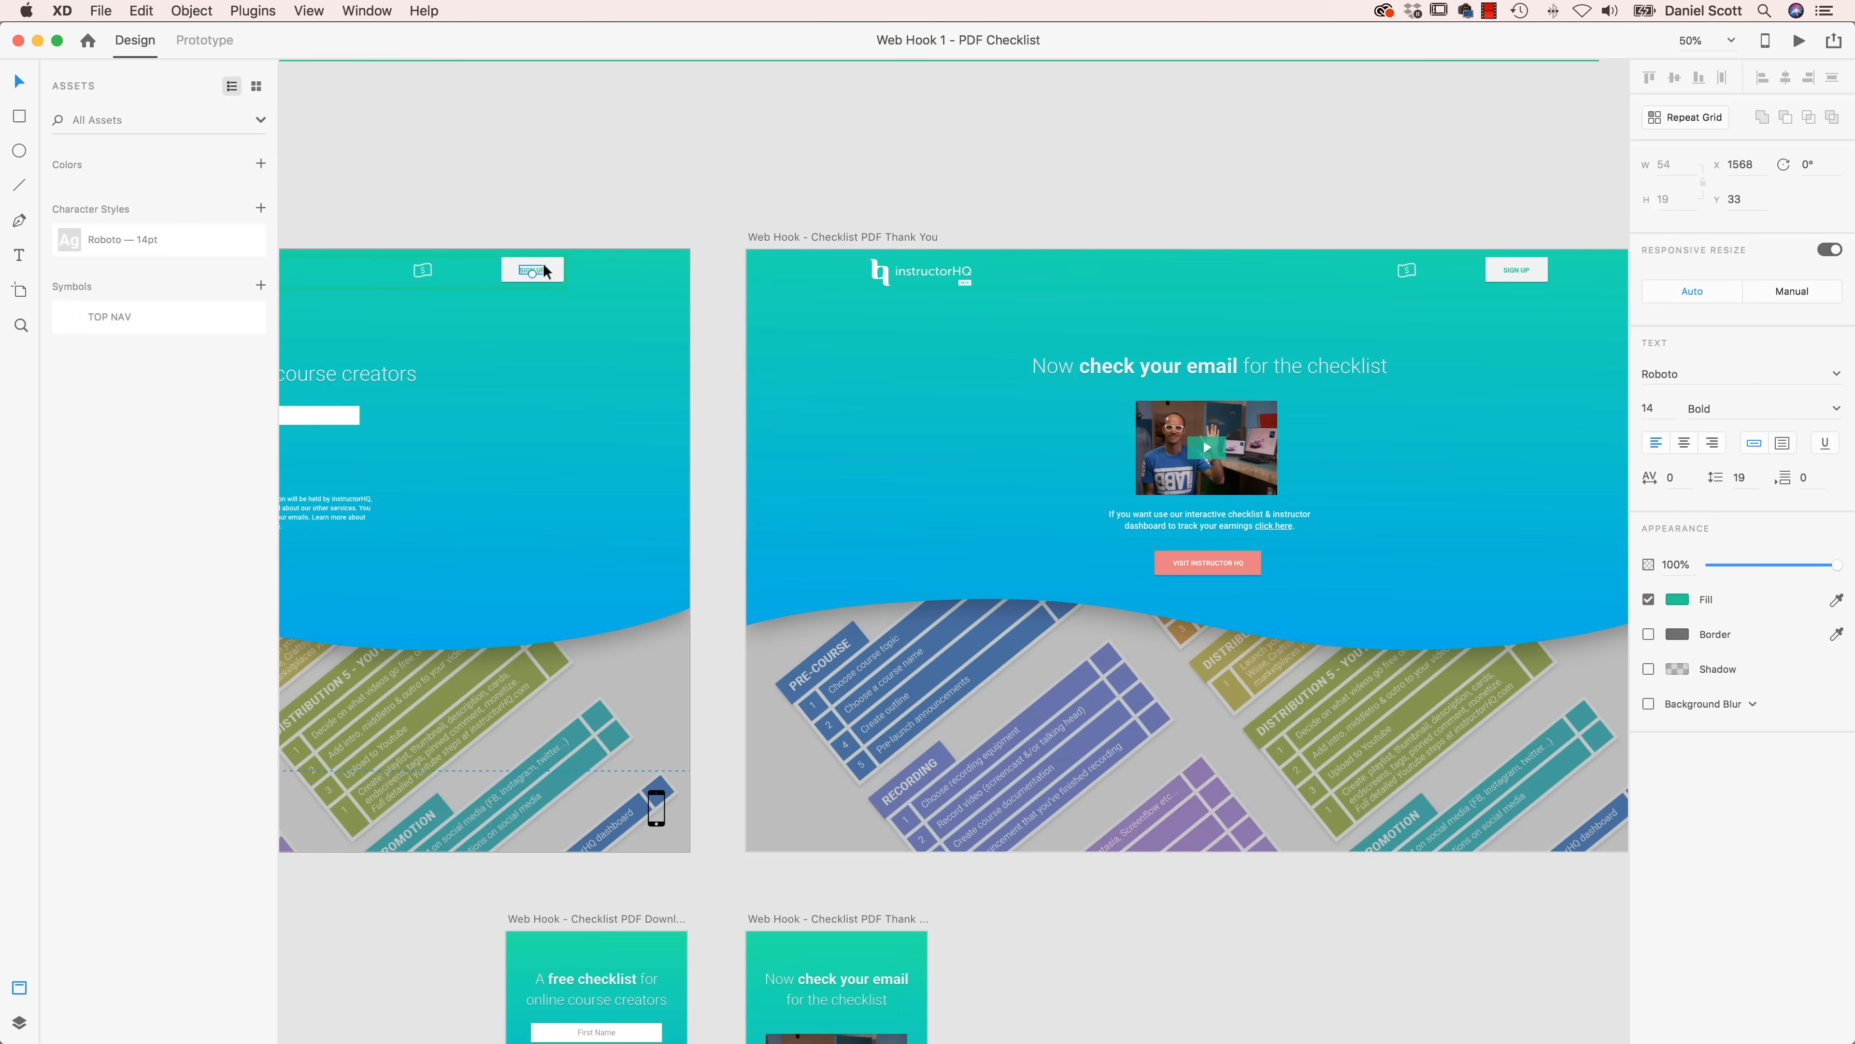
pyautogui.click(592, 188)
pyautogui.click(554, 270)
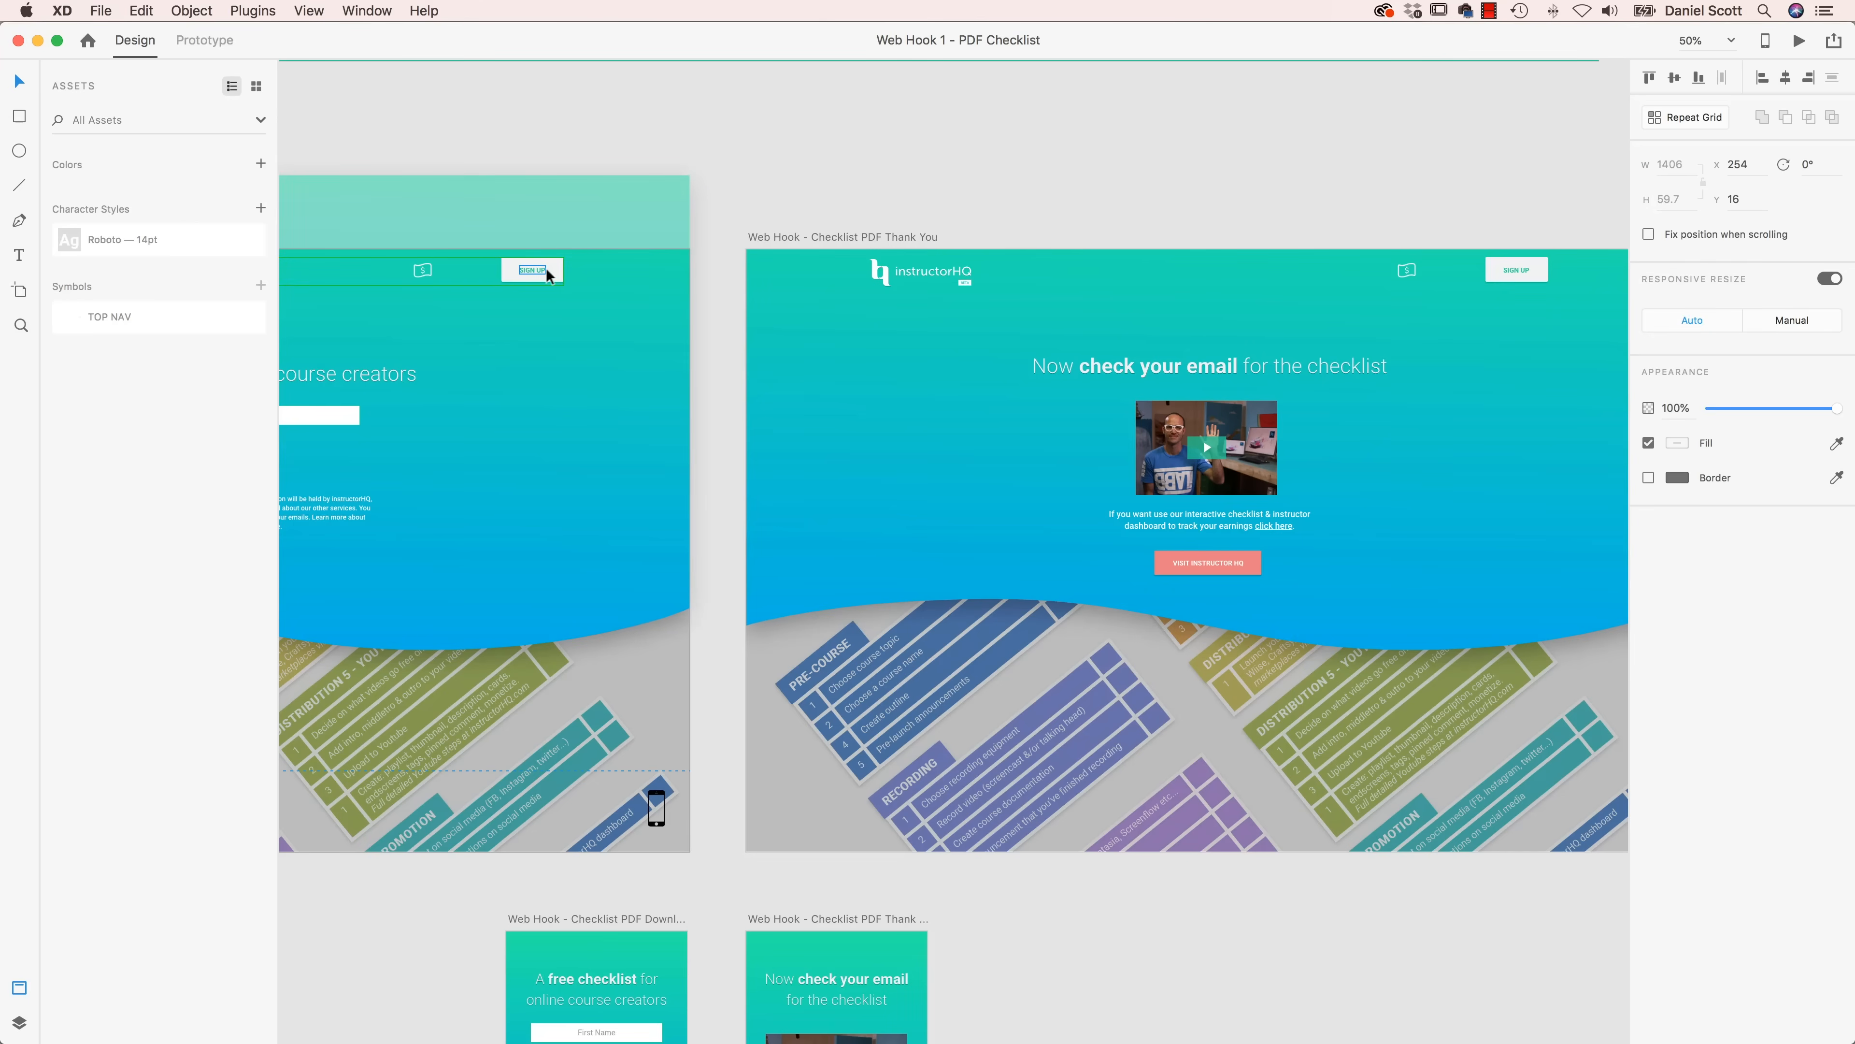
pyautogui.press('super+grave')
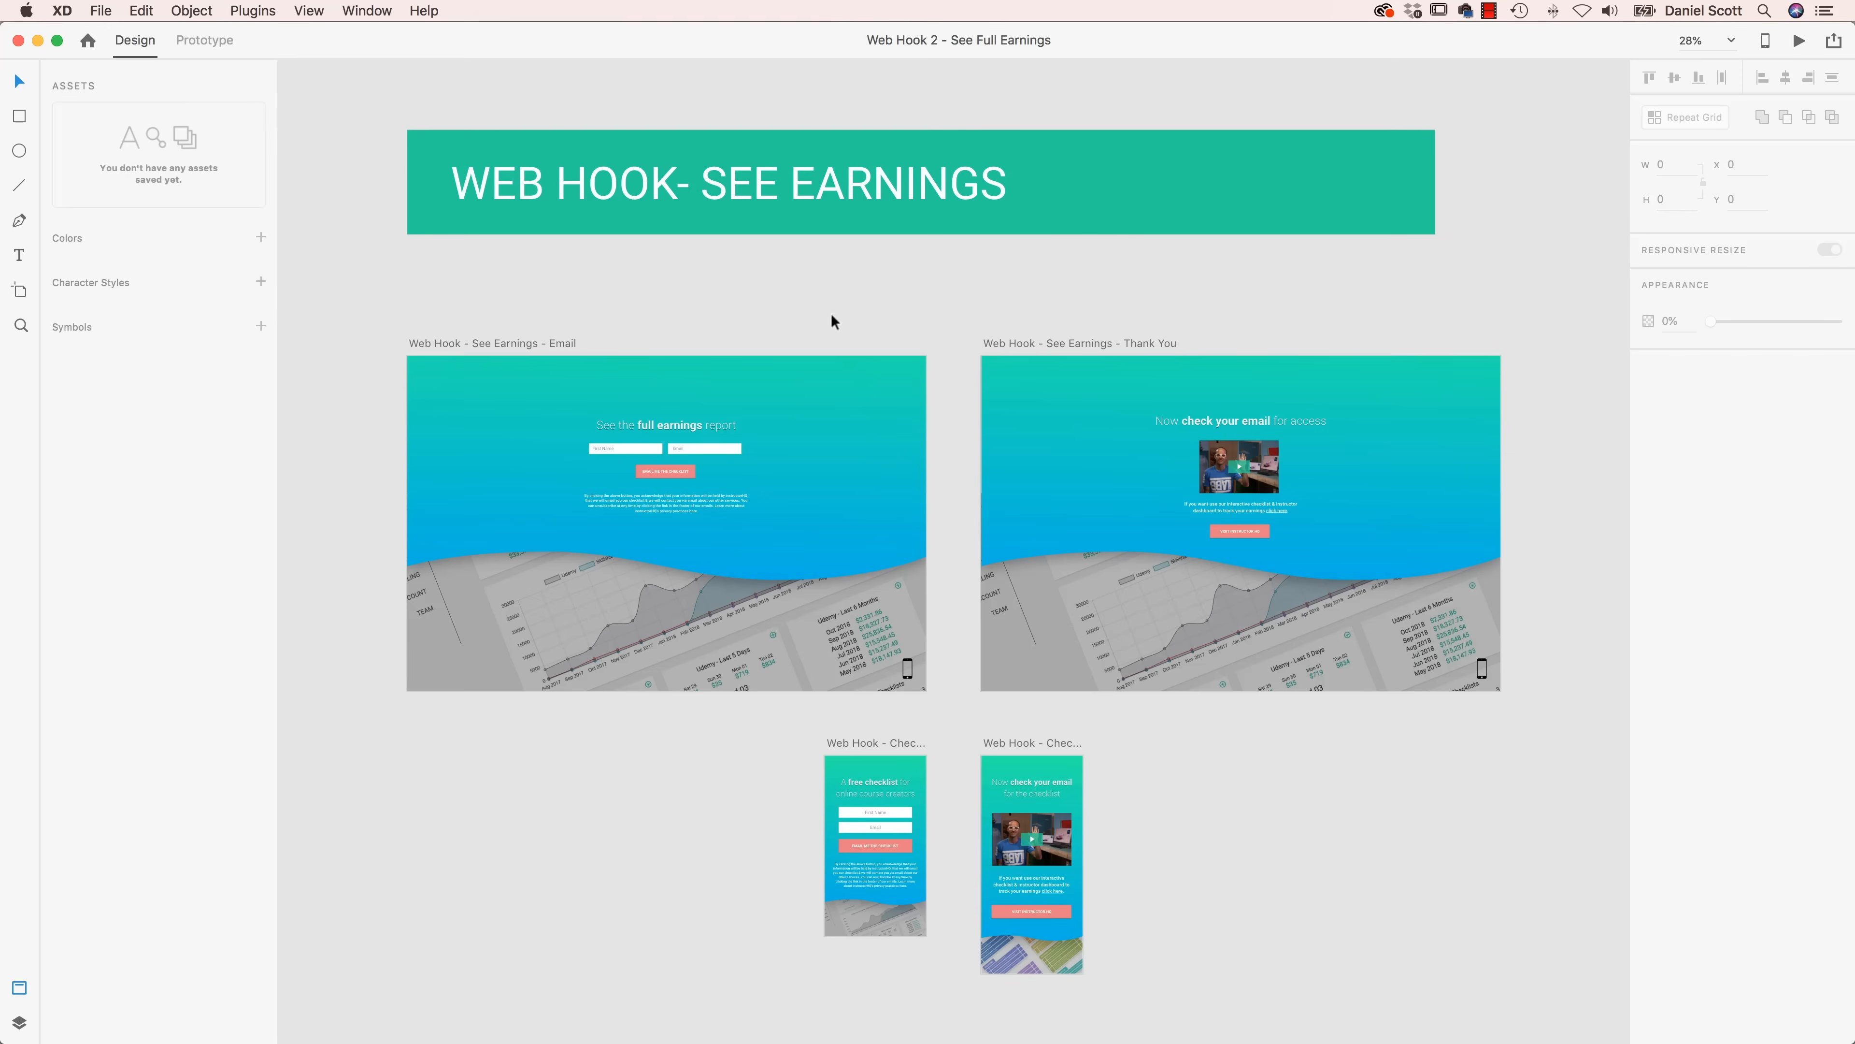
pyautogui.click(516, 343)
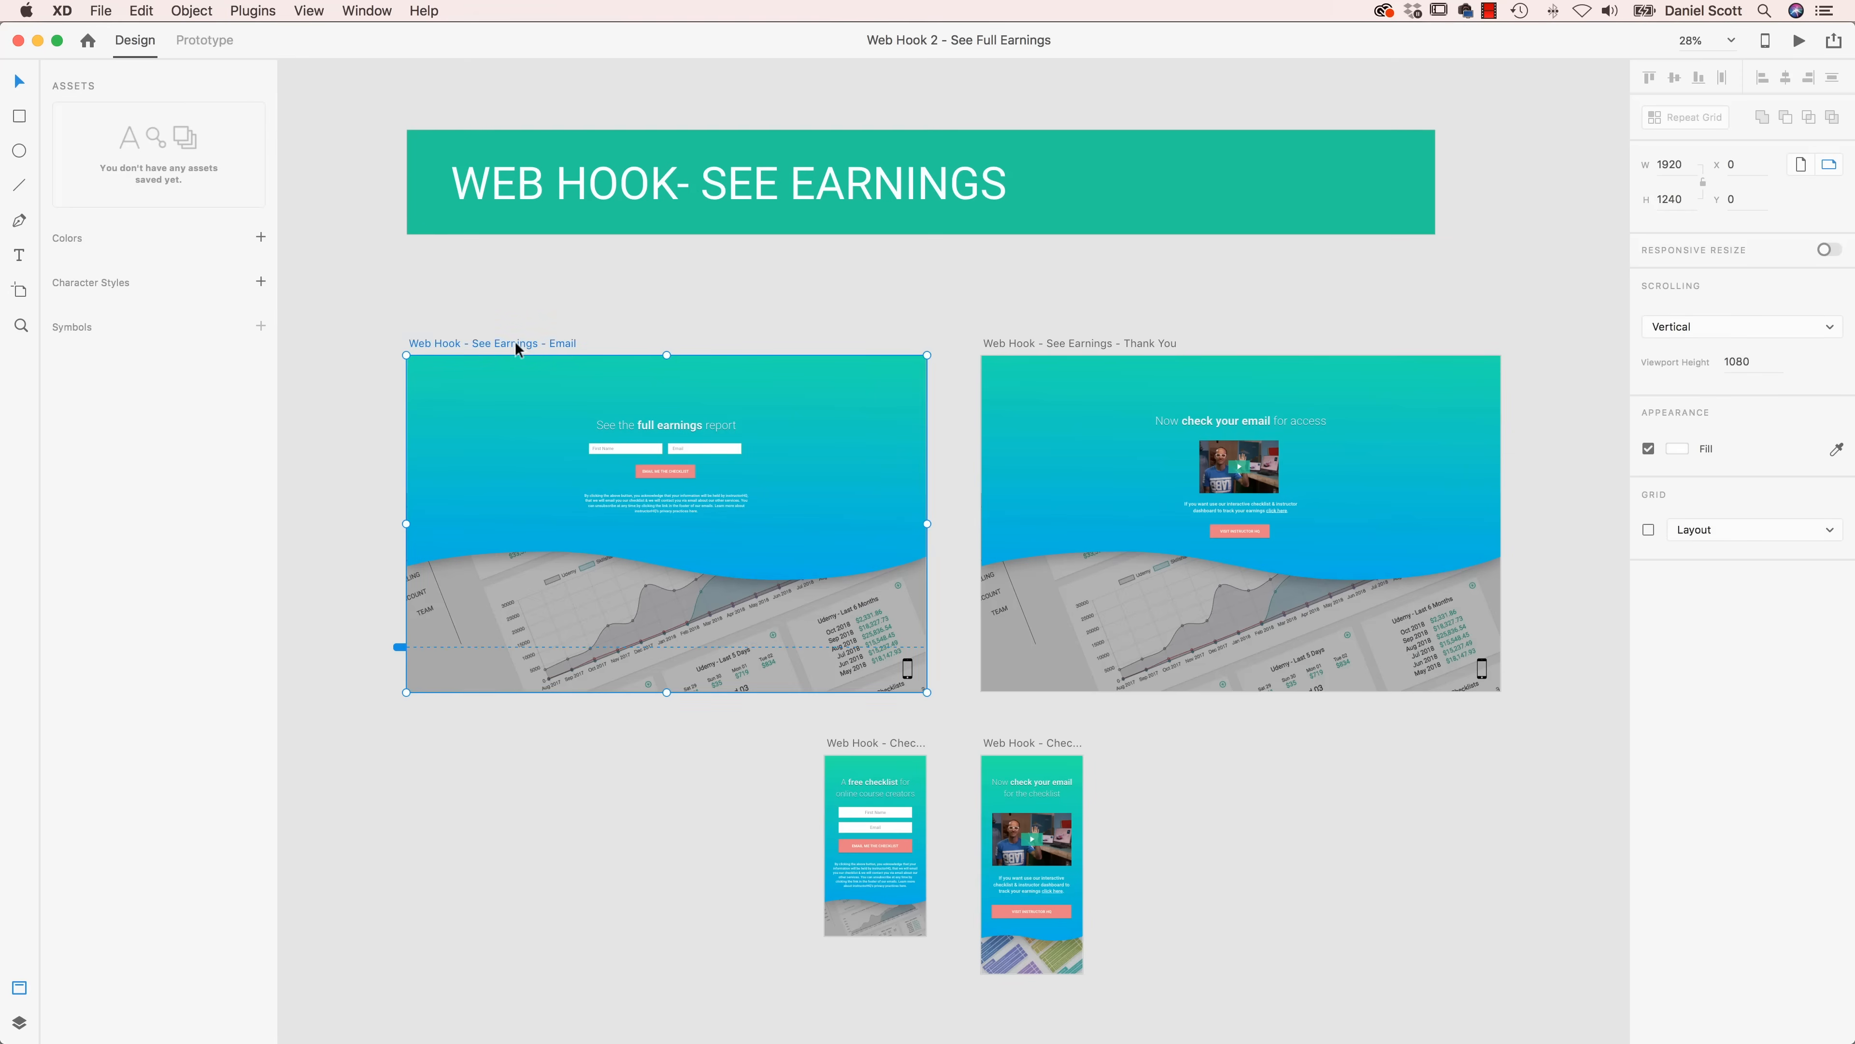
pyautogui.press('super+v')
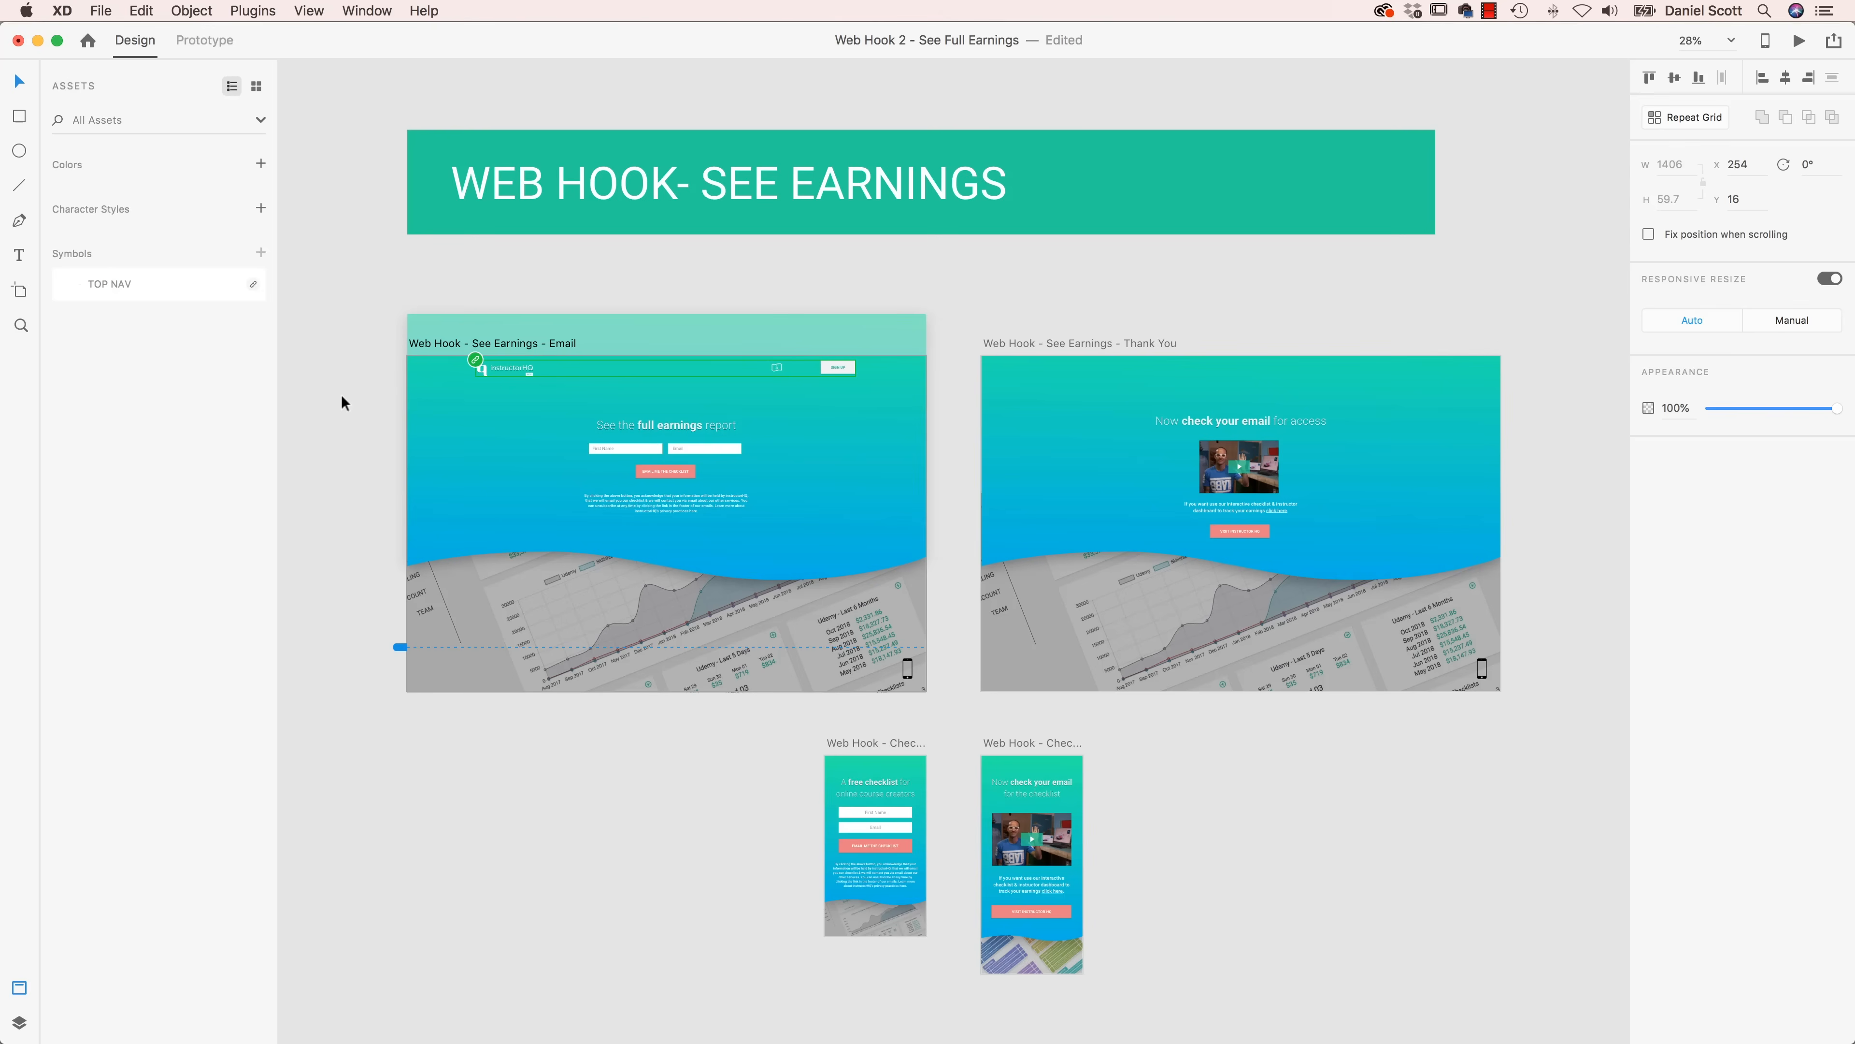
# - Return to Web Hook 1 - PDF Checklist and delete the dollar banknote icon from the TOP NAV symbol
pyautogui.press('super+grave')
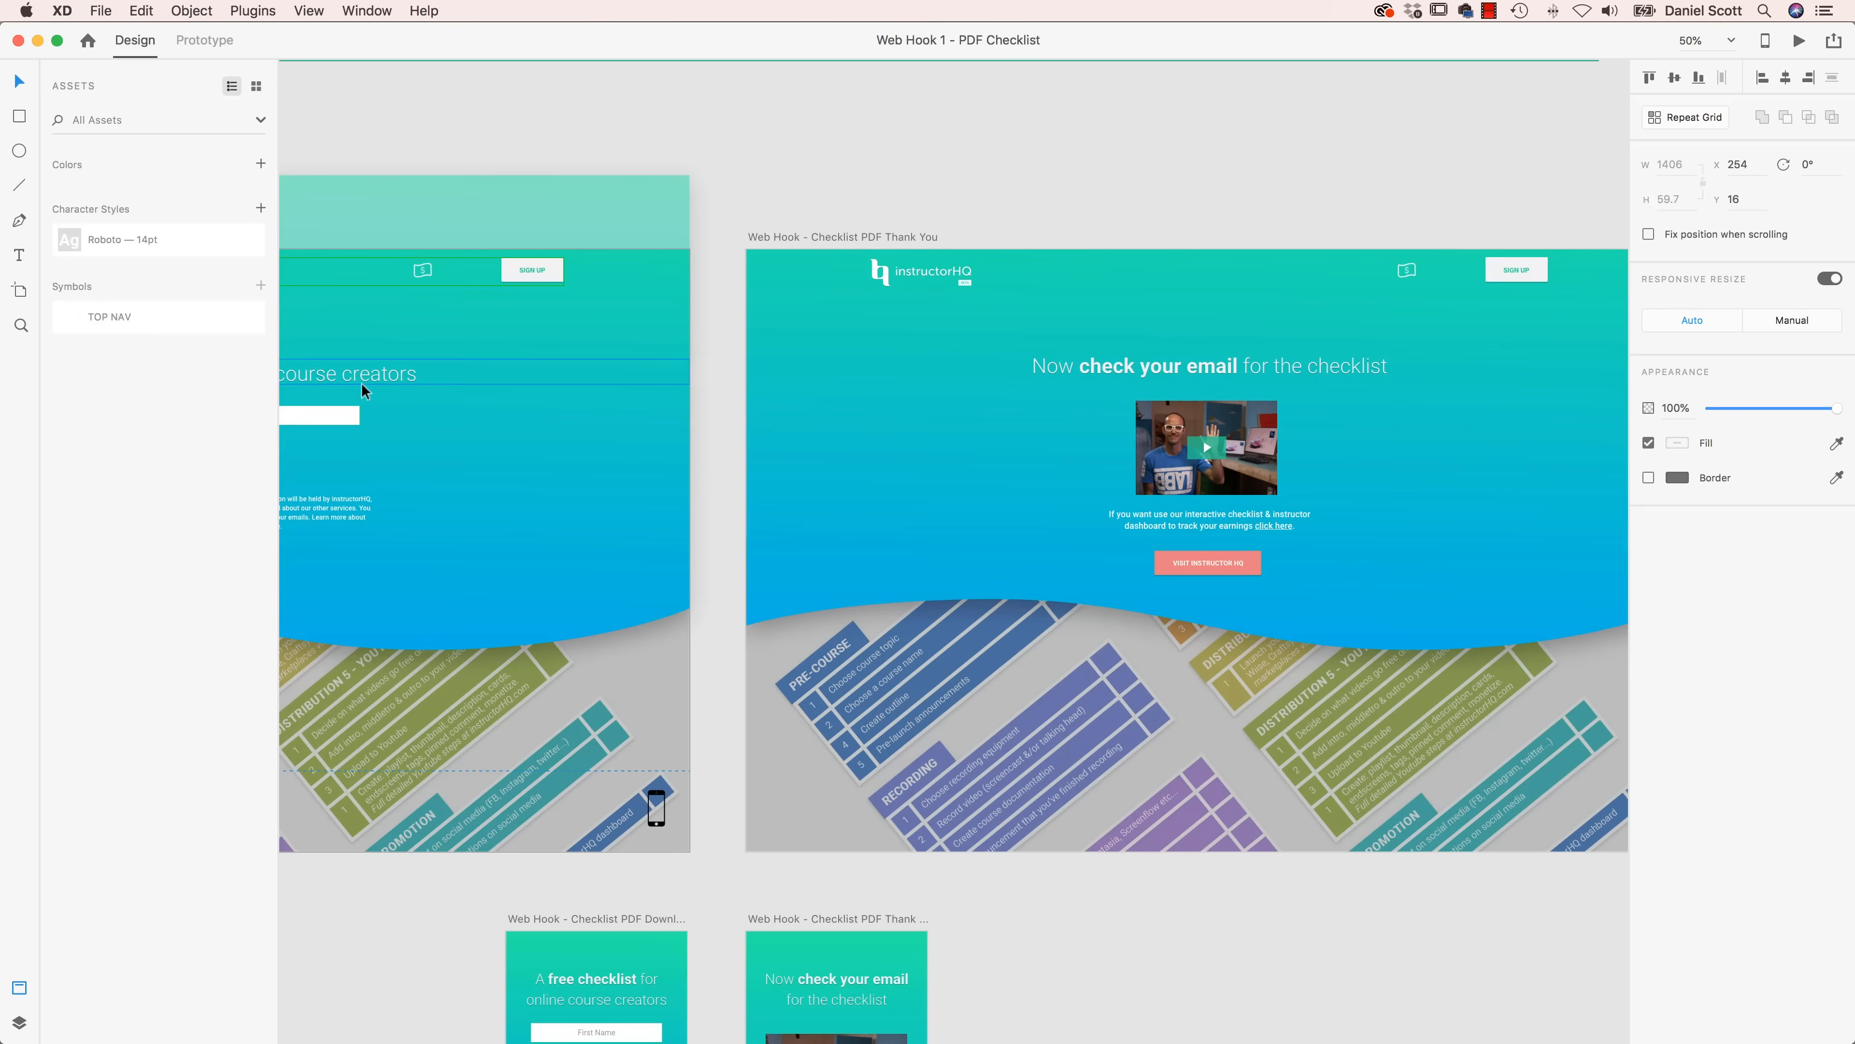
pyautogui.moveTo(504, 31)
pyautogui.mouseDown()
pyautogui.moveTo(794, 31)
pyautogui.moveTo(539, 29)
pyautogui.mouseUp()
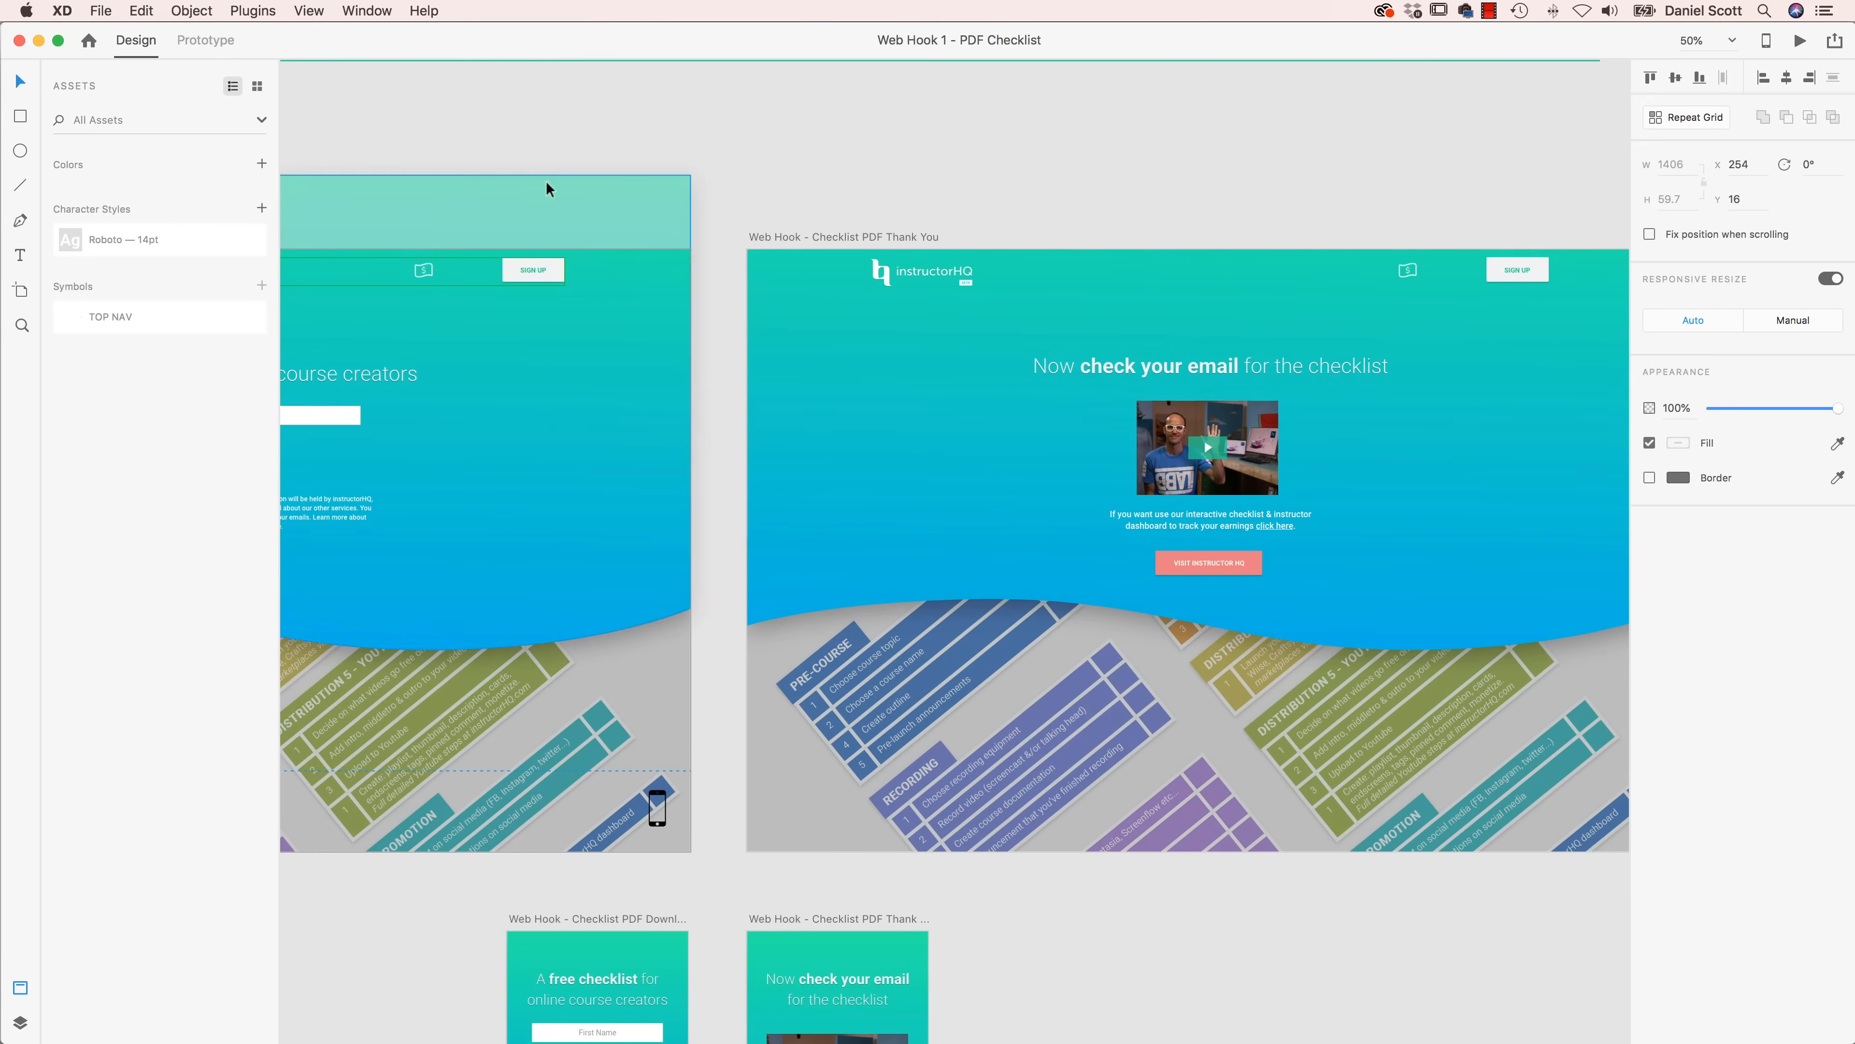
pyautogui.press('super+3')
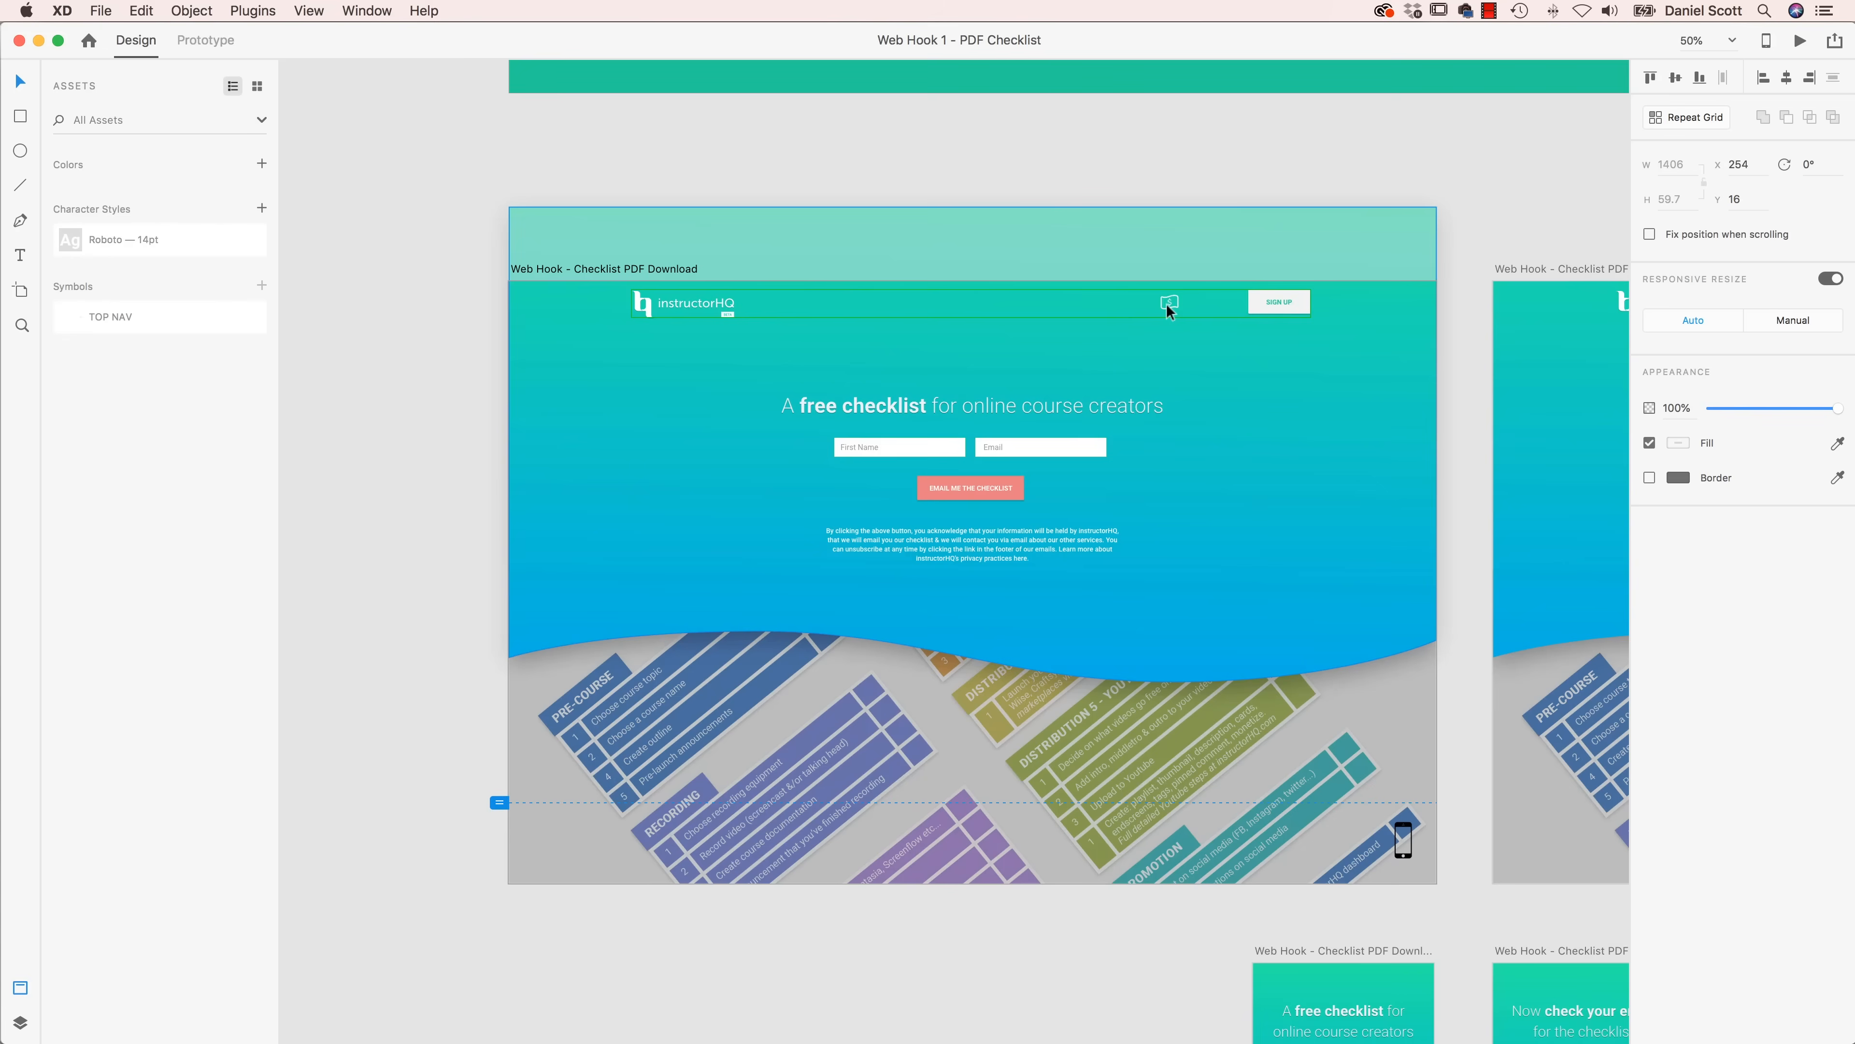
pyautogui.press('super+equal')
pyautogui.press('super+equal')
pyautogui.click(1164, 371)
pyautogui.press('super+equal')
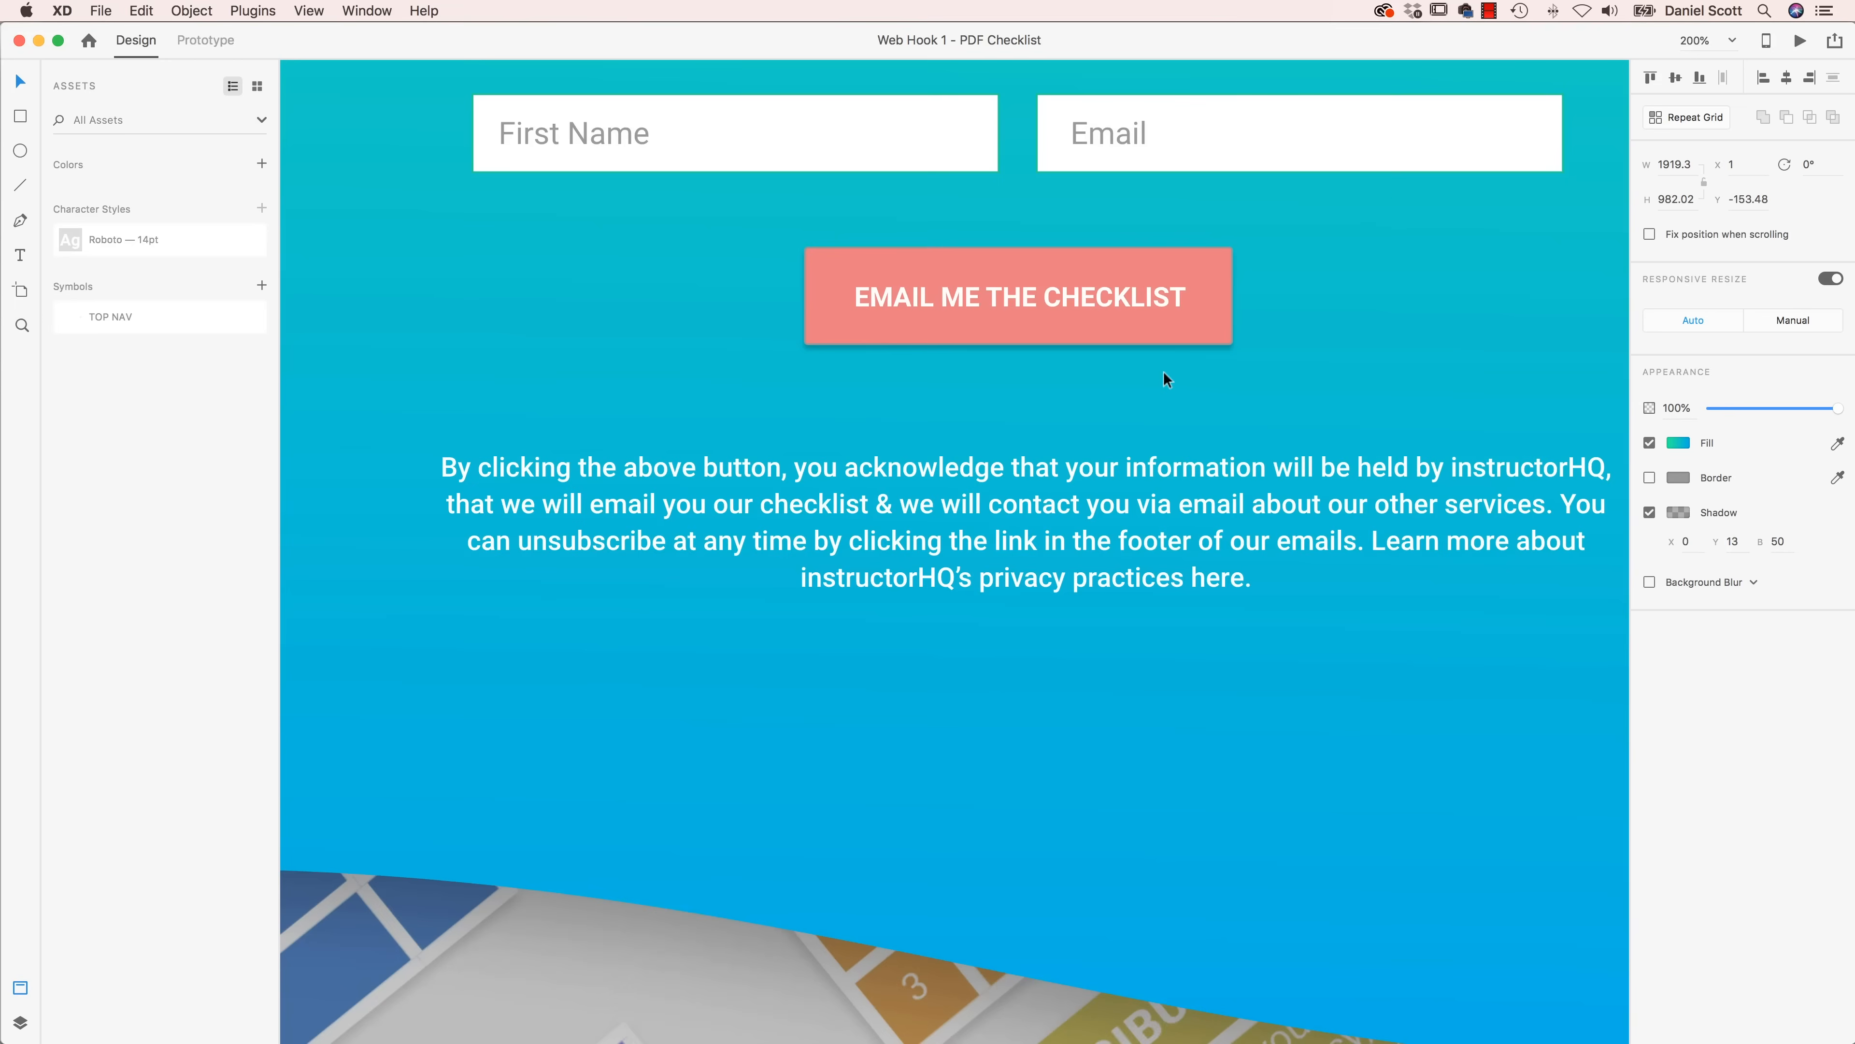
pyautogui.scroll(10, 1163, 371)
pyautogui.hscroll(10, 743, 545)
pyautogui.scroll(3, 744, 544)
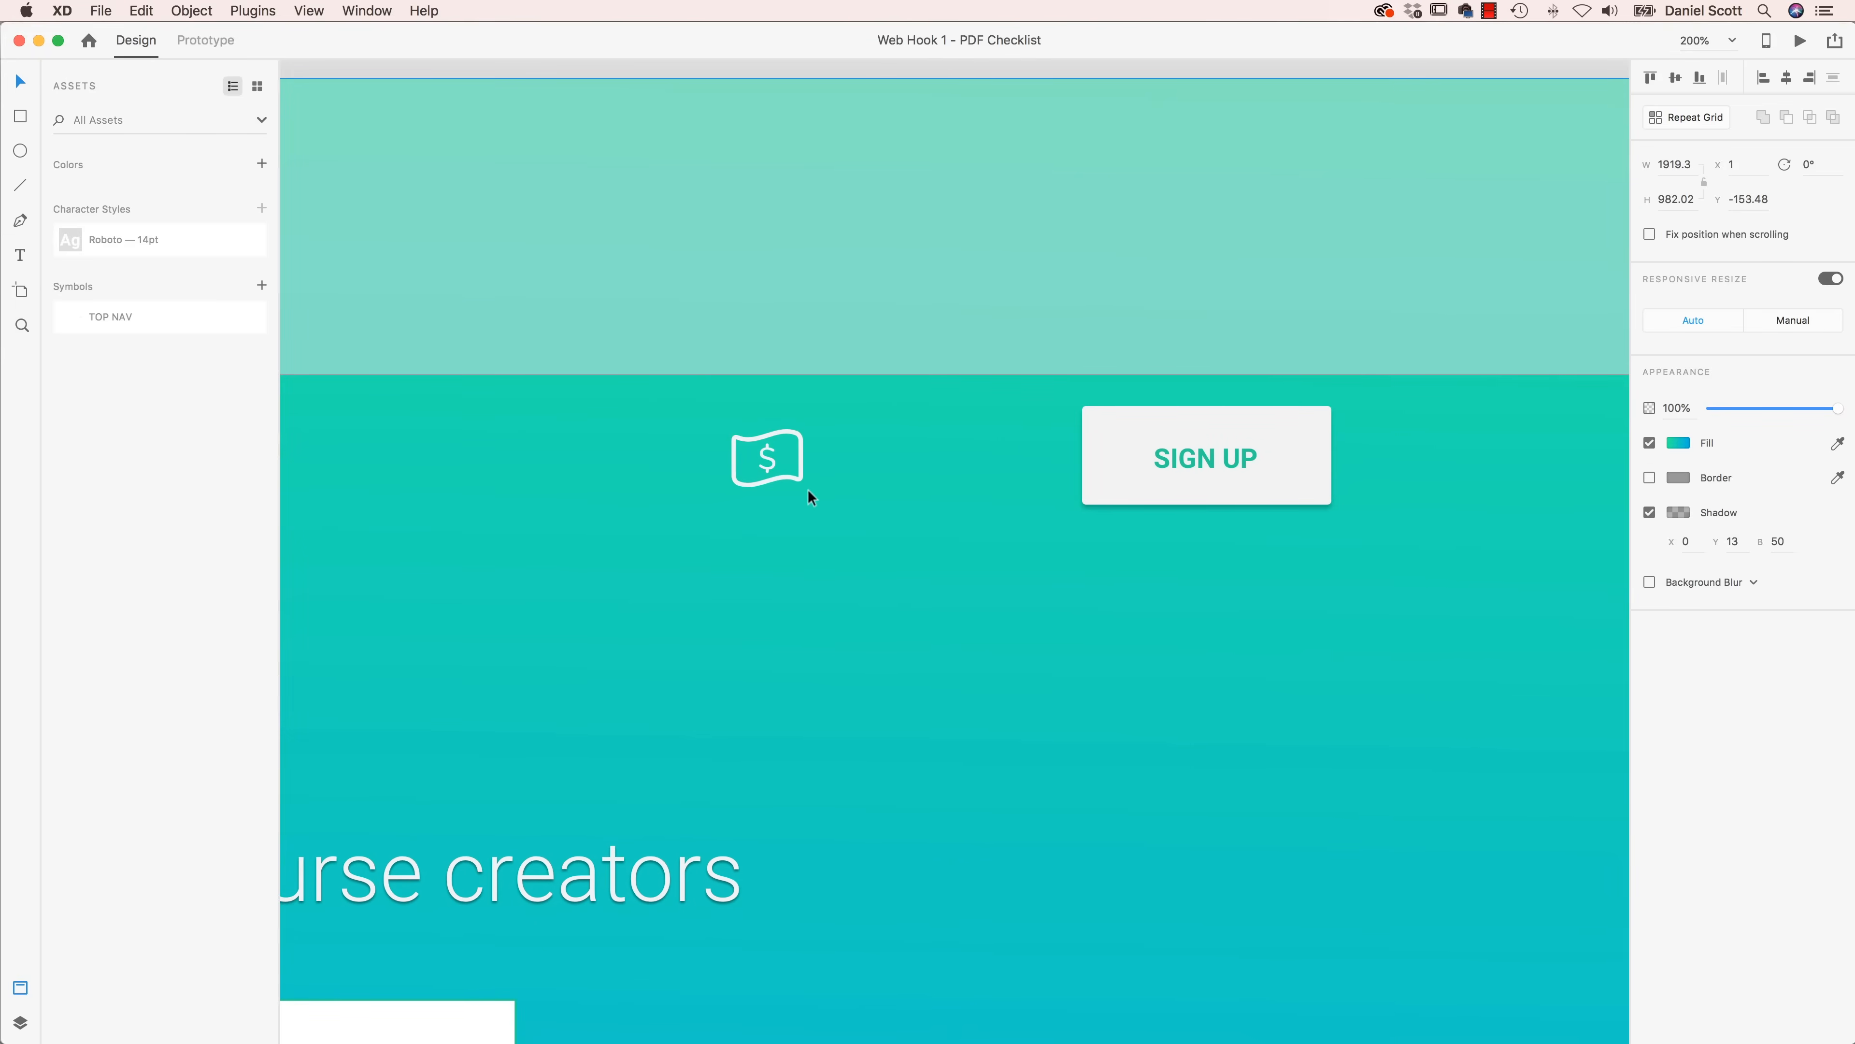
pyautogui.doubleClick(776, 479)
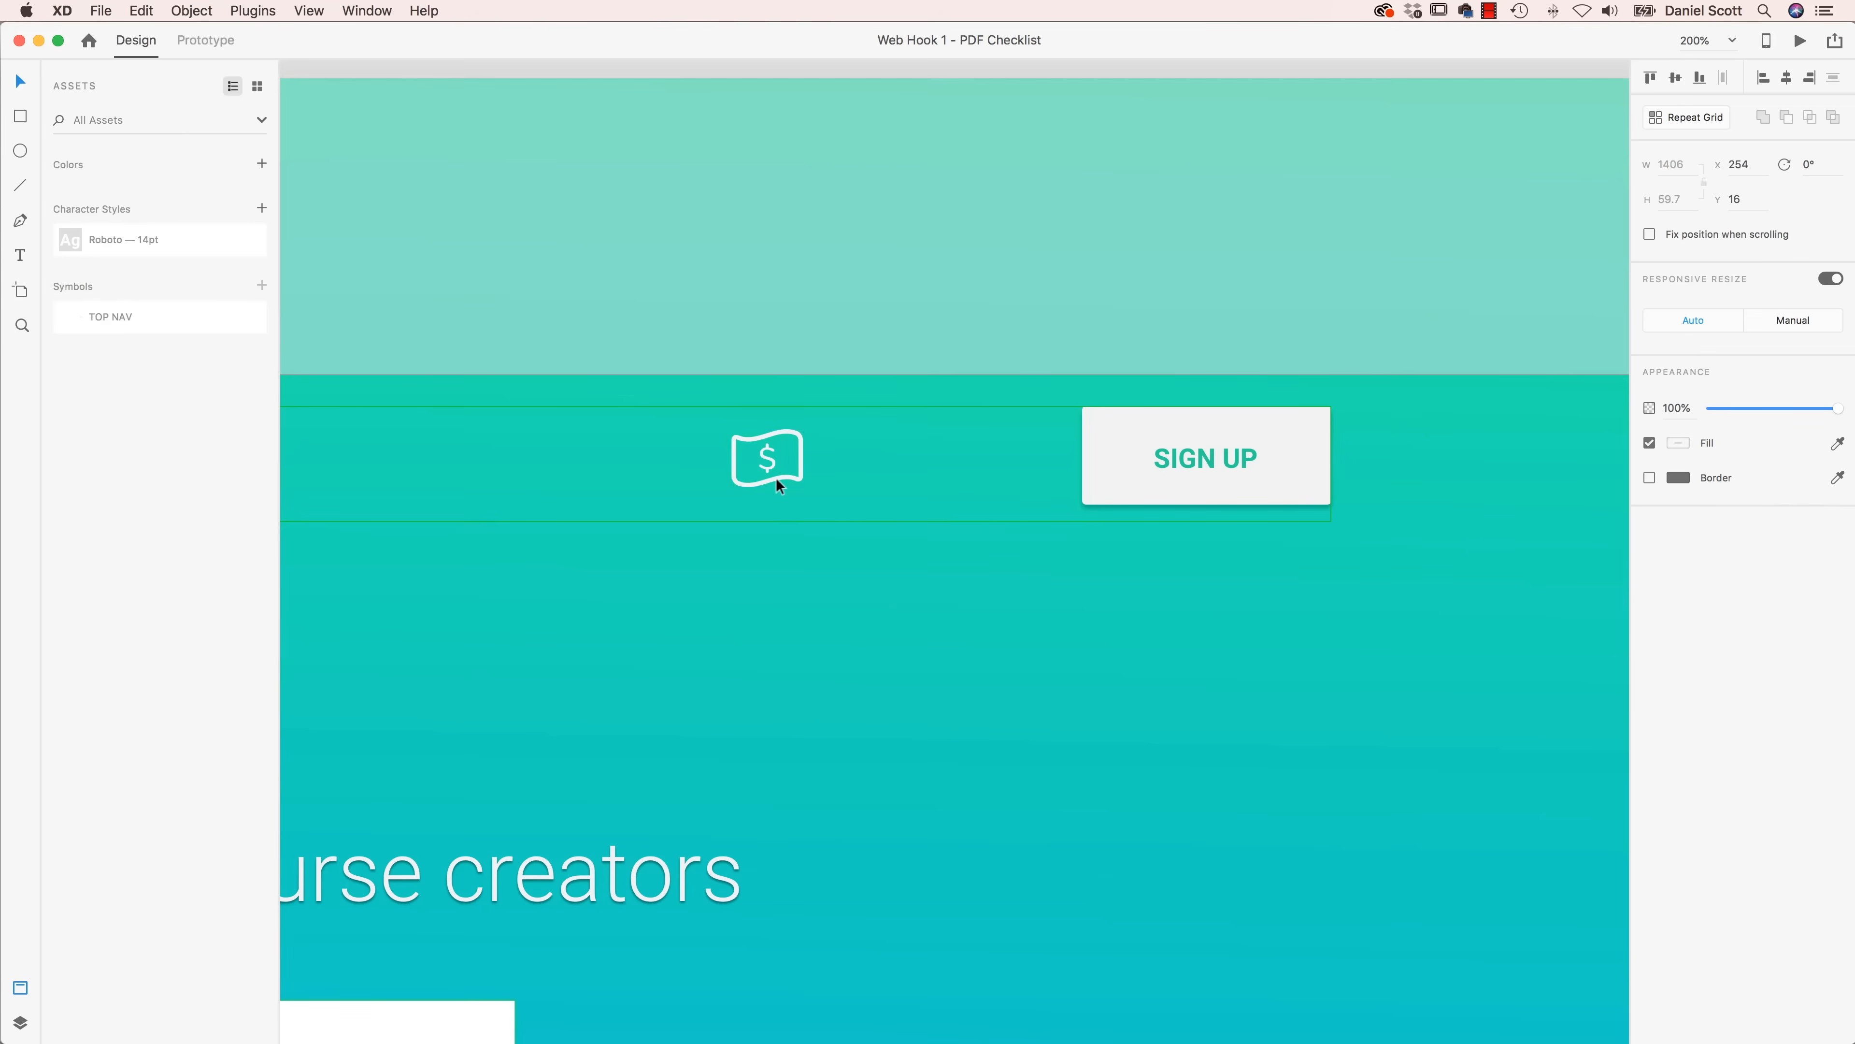
pyautogui.press('Delete')
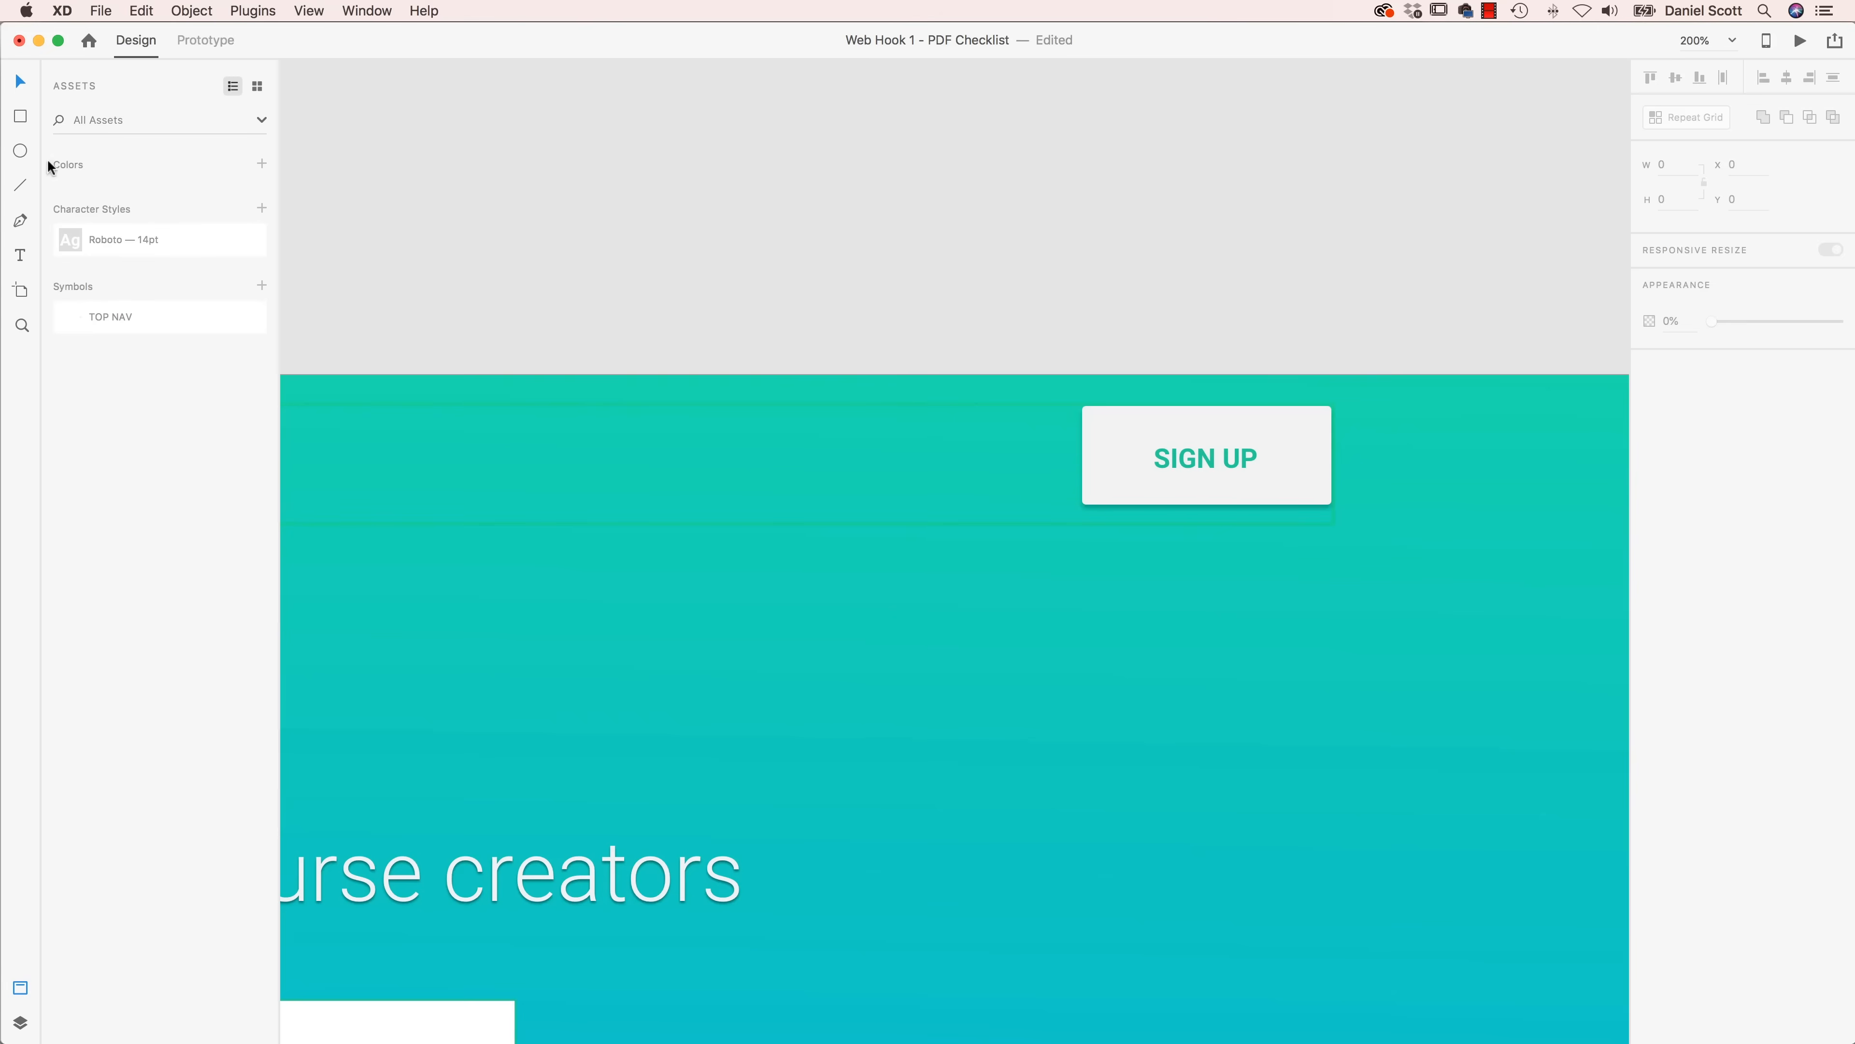
# - Add the text PRICING to the TOP NAV symbol beside the SIGN UP button and save the document
pyautogui.click(20, 256)
pyautogui.click(753, 410)
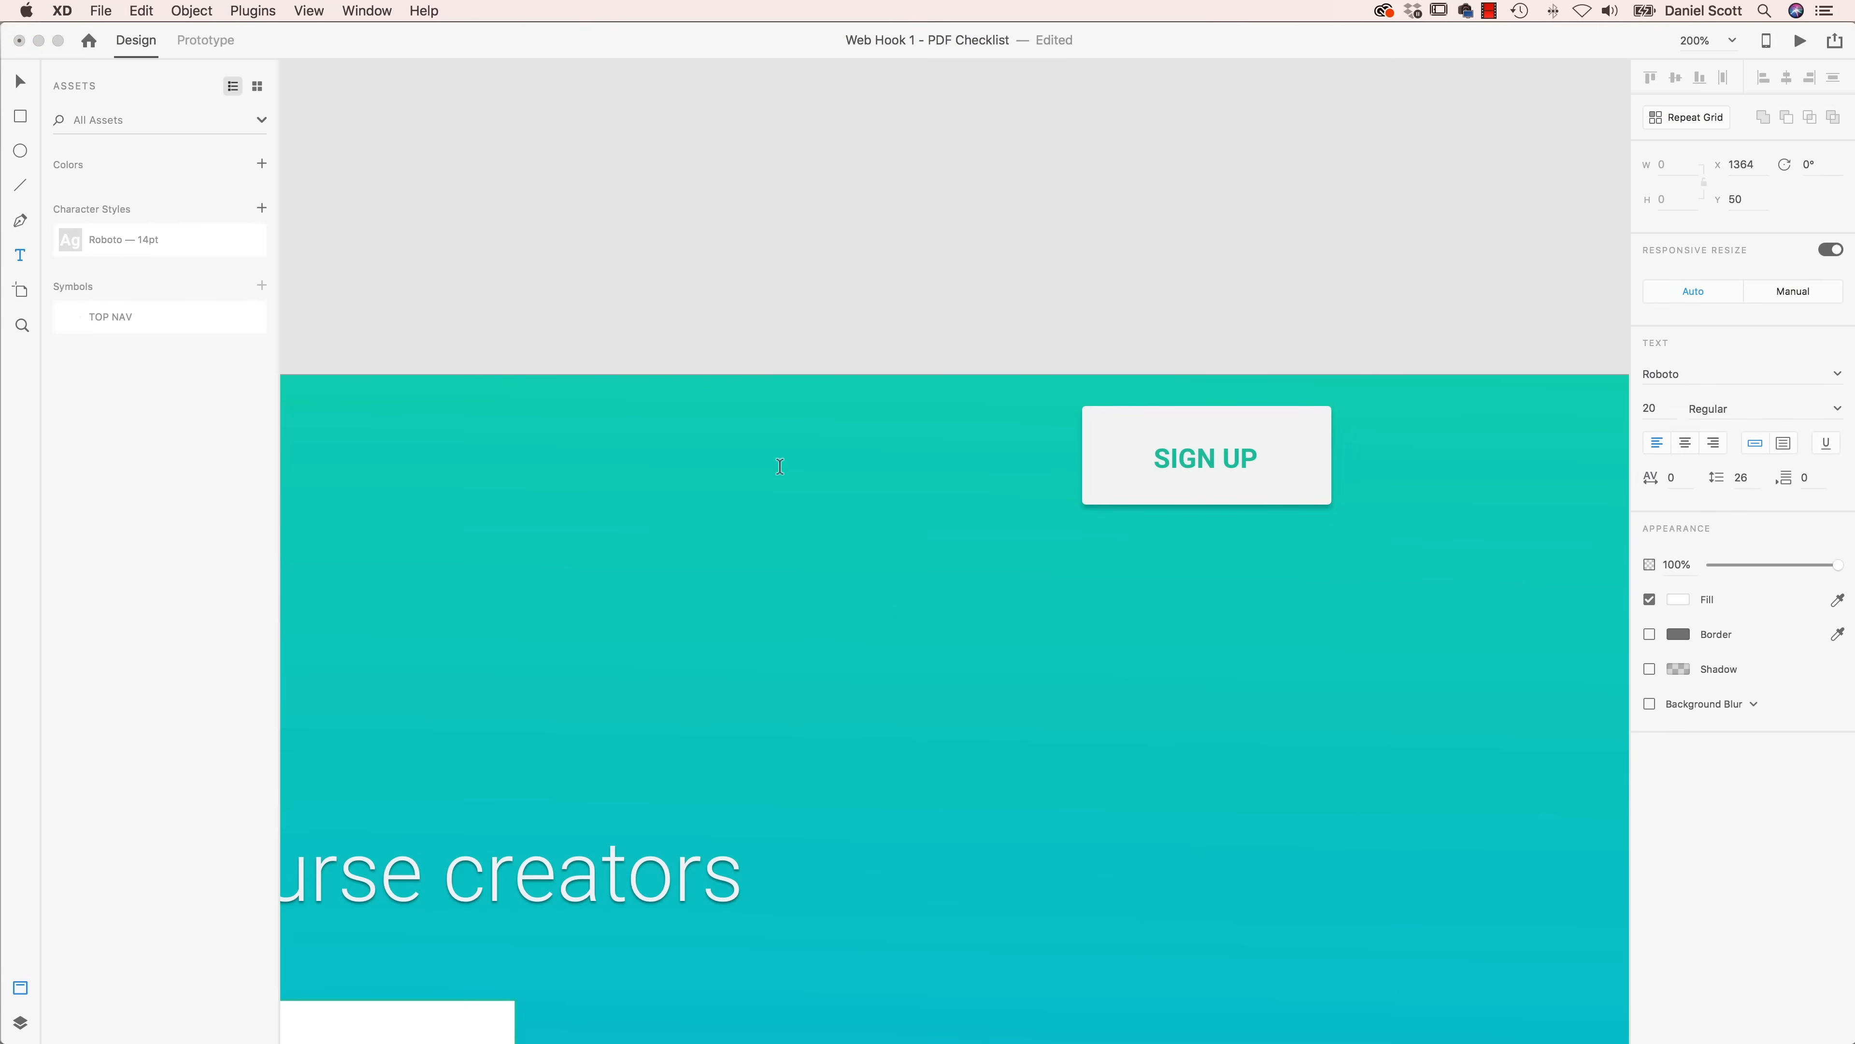
pyautogui.write('PRICING')
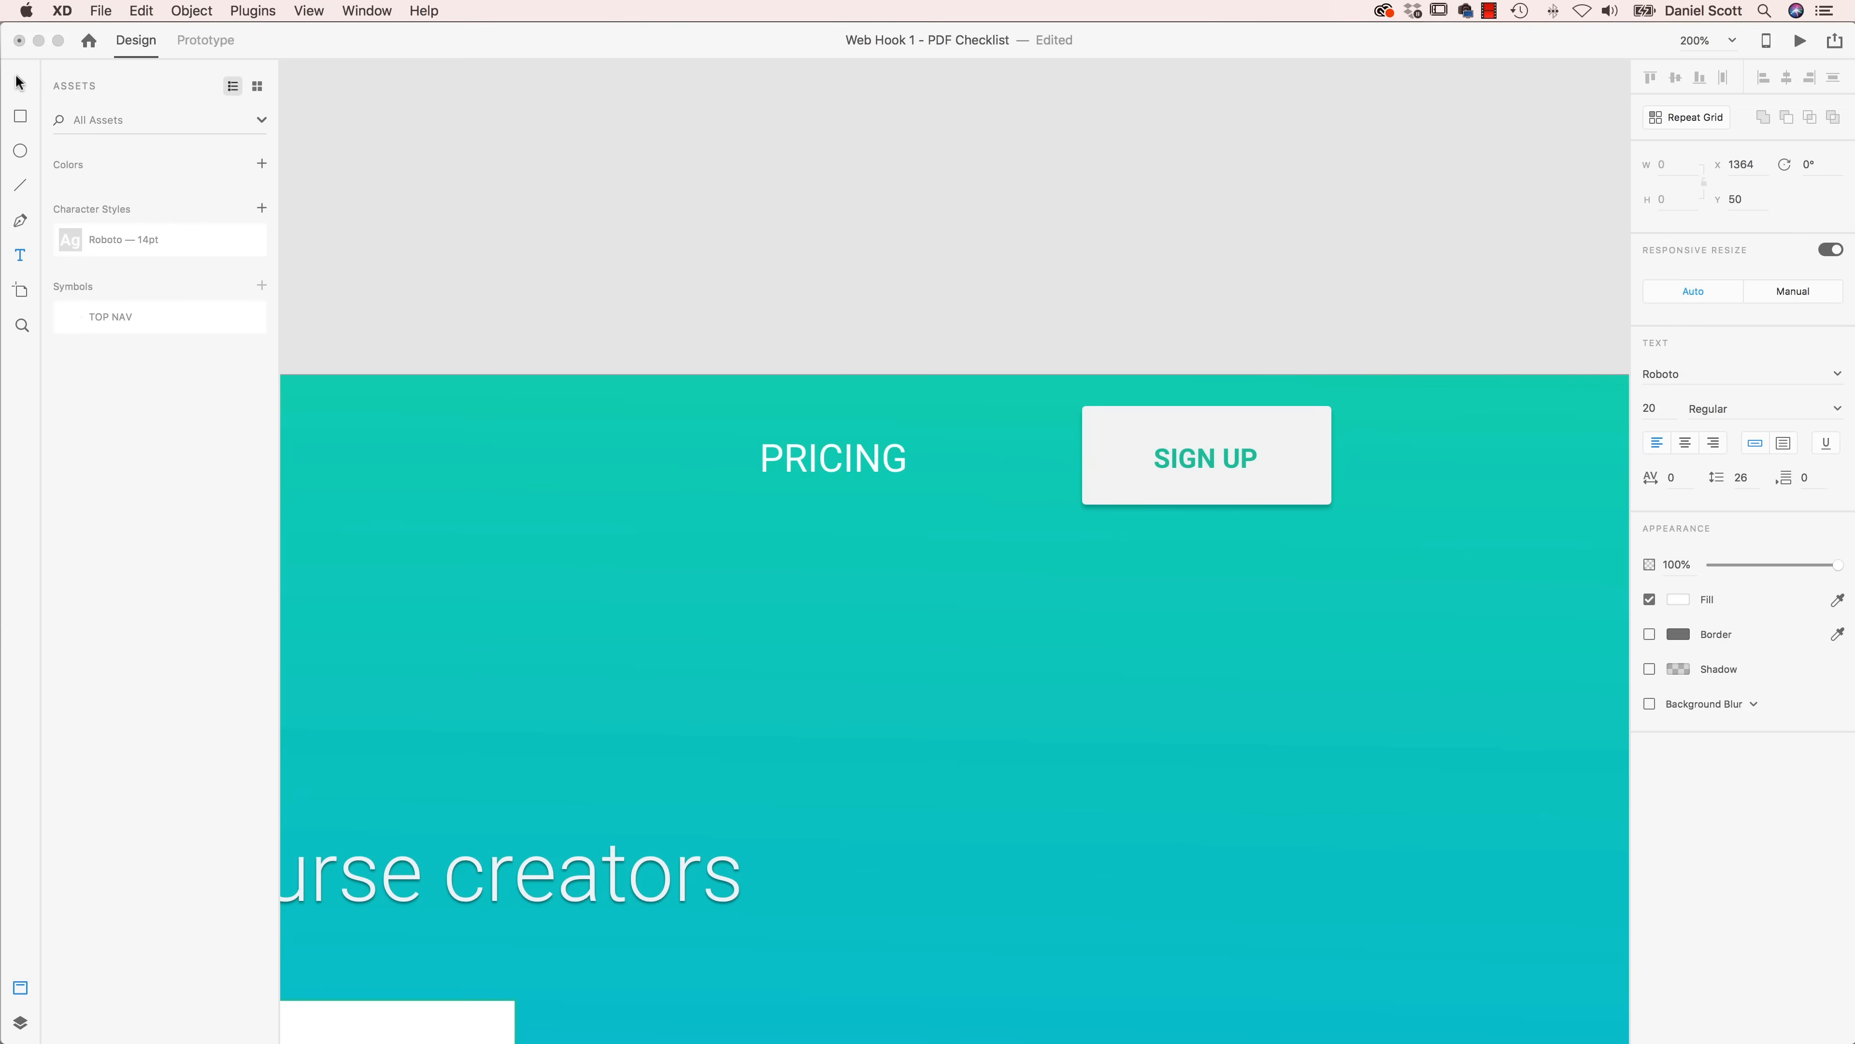
pyautogui.press('Escape')
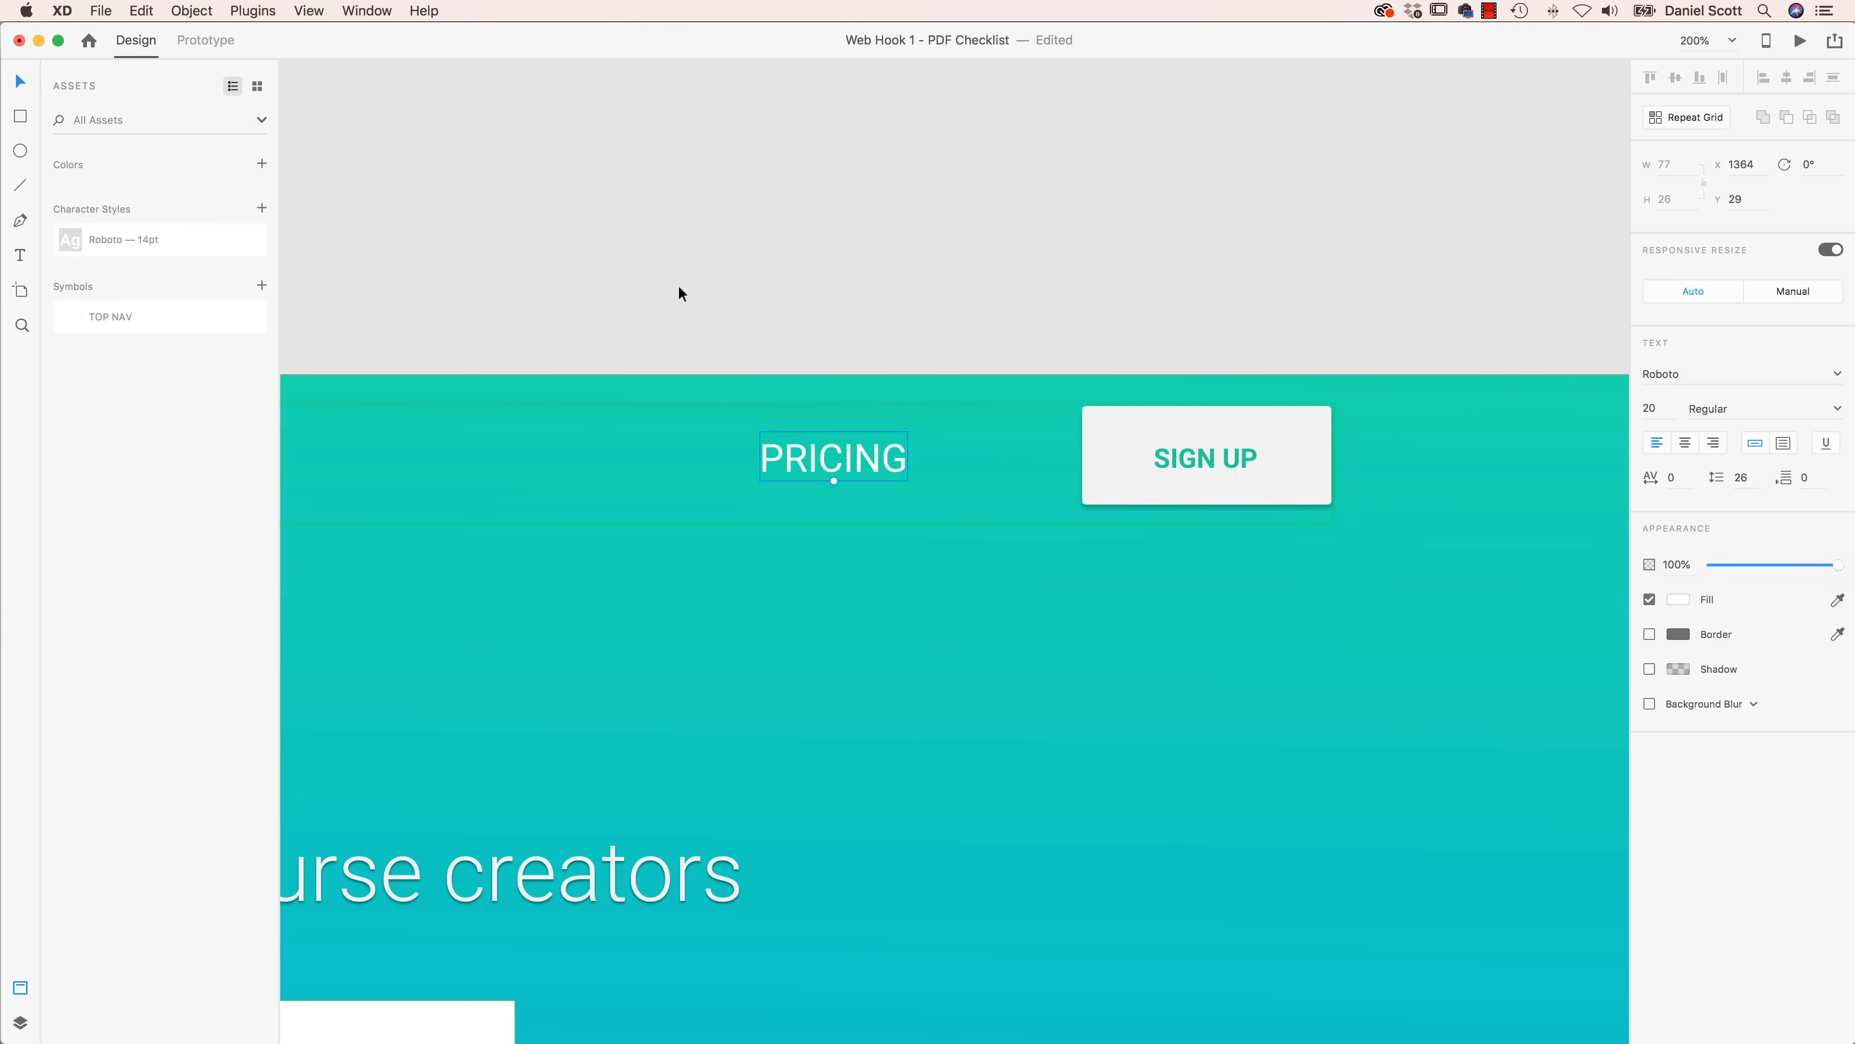
pyautogui.press('super+s')
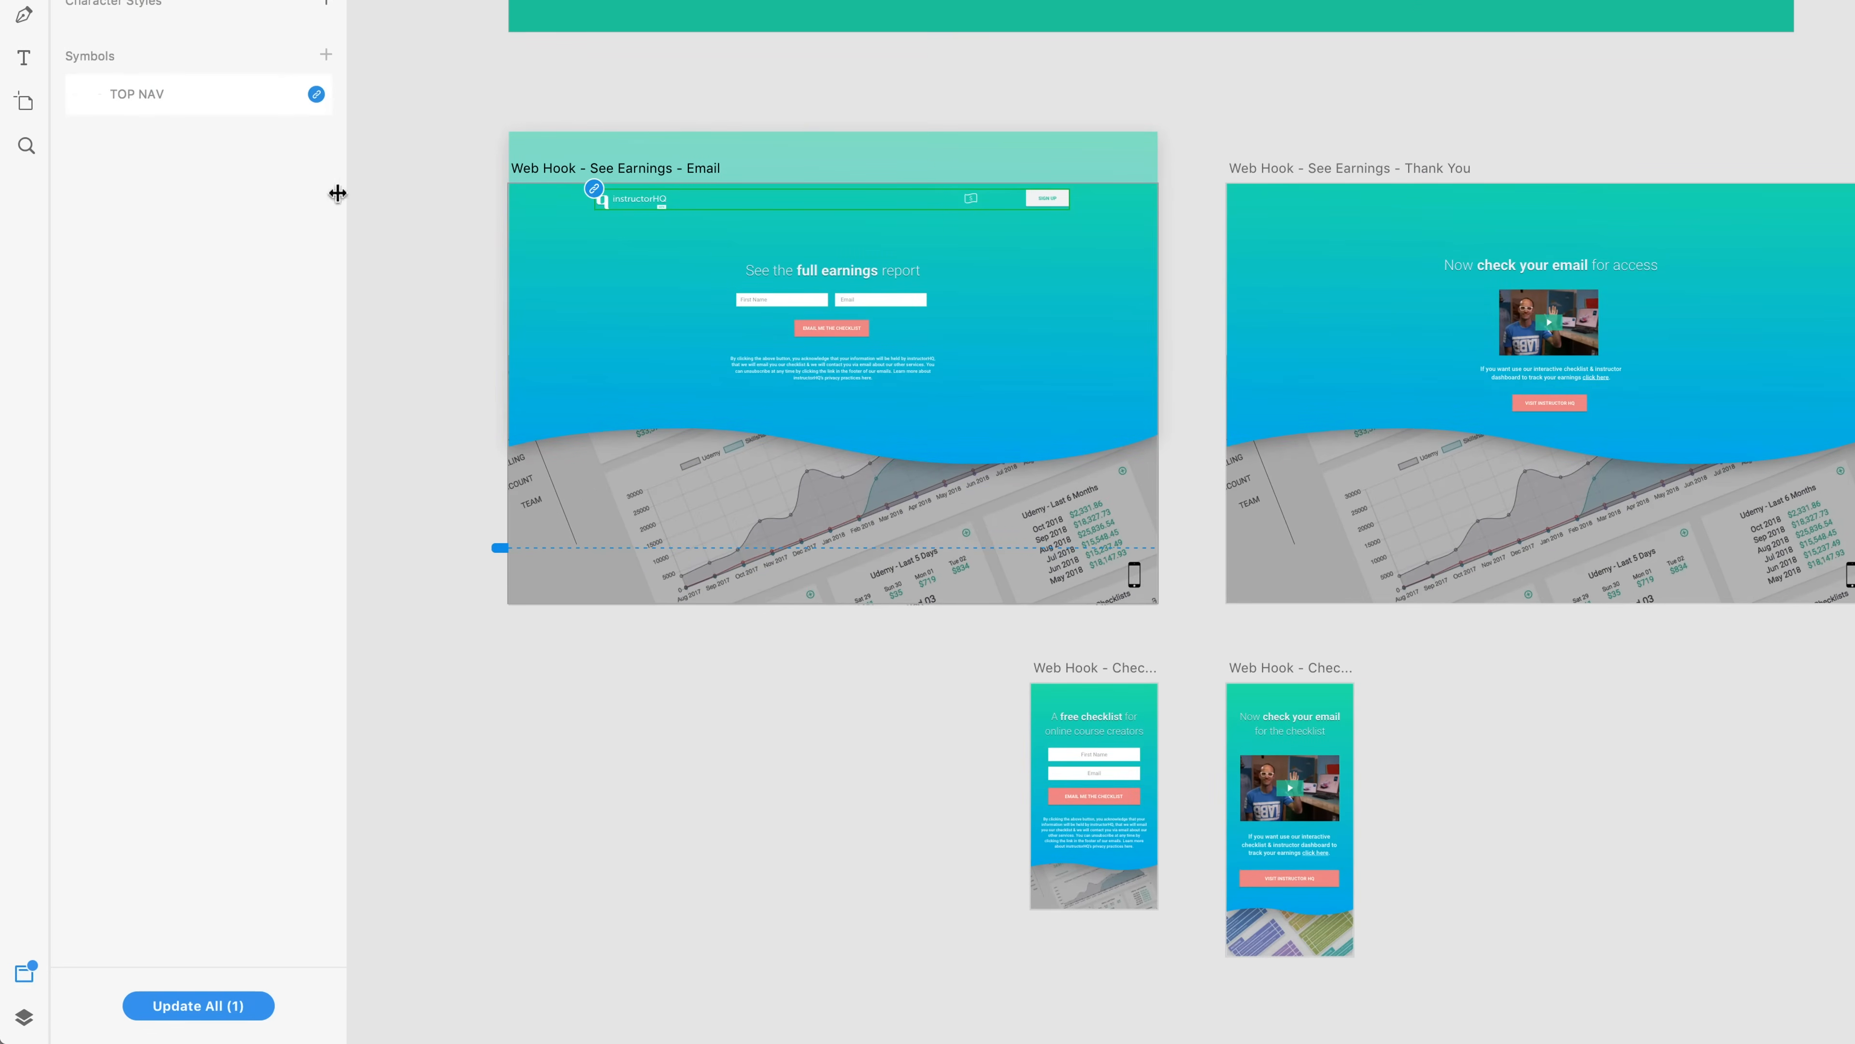
# - View the layers of Web Hook 2 - See Full Earnings and return to its assets with the linked TOP NAV symbol
pyautogui.click(26, 981)
pyautogui.click(24, 976)
pyautogui.press('super+y')
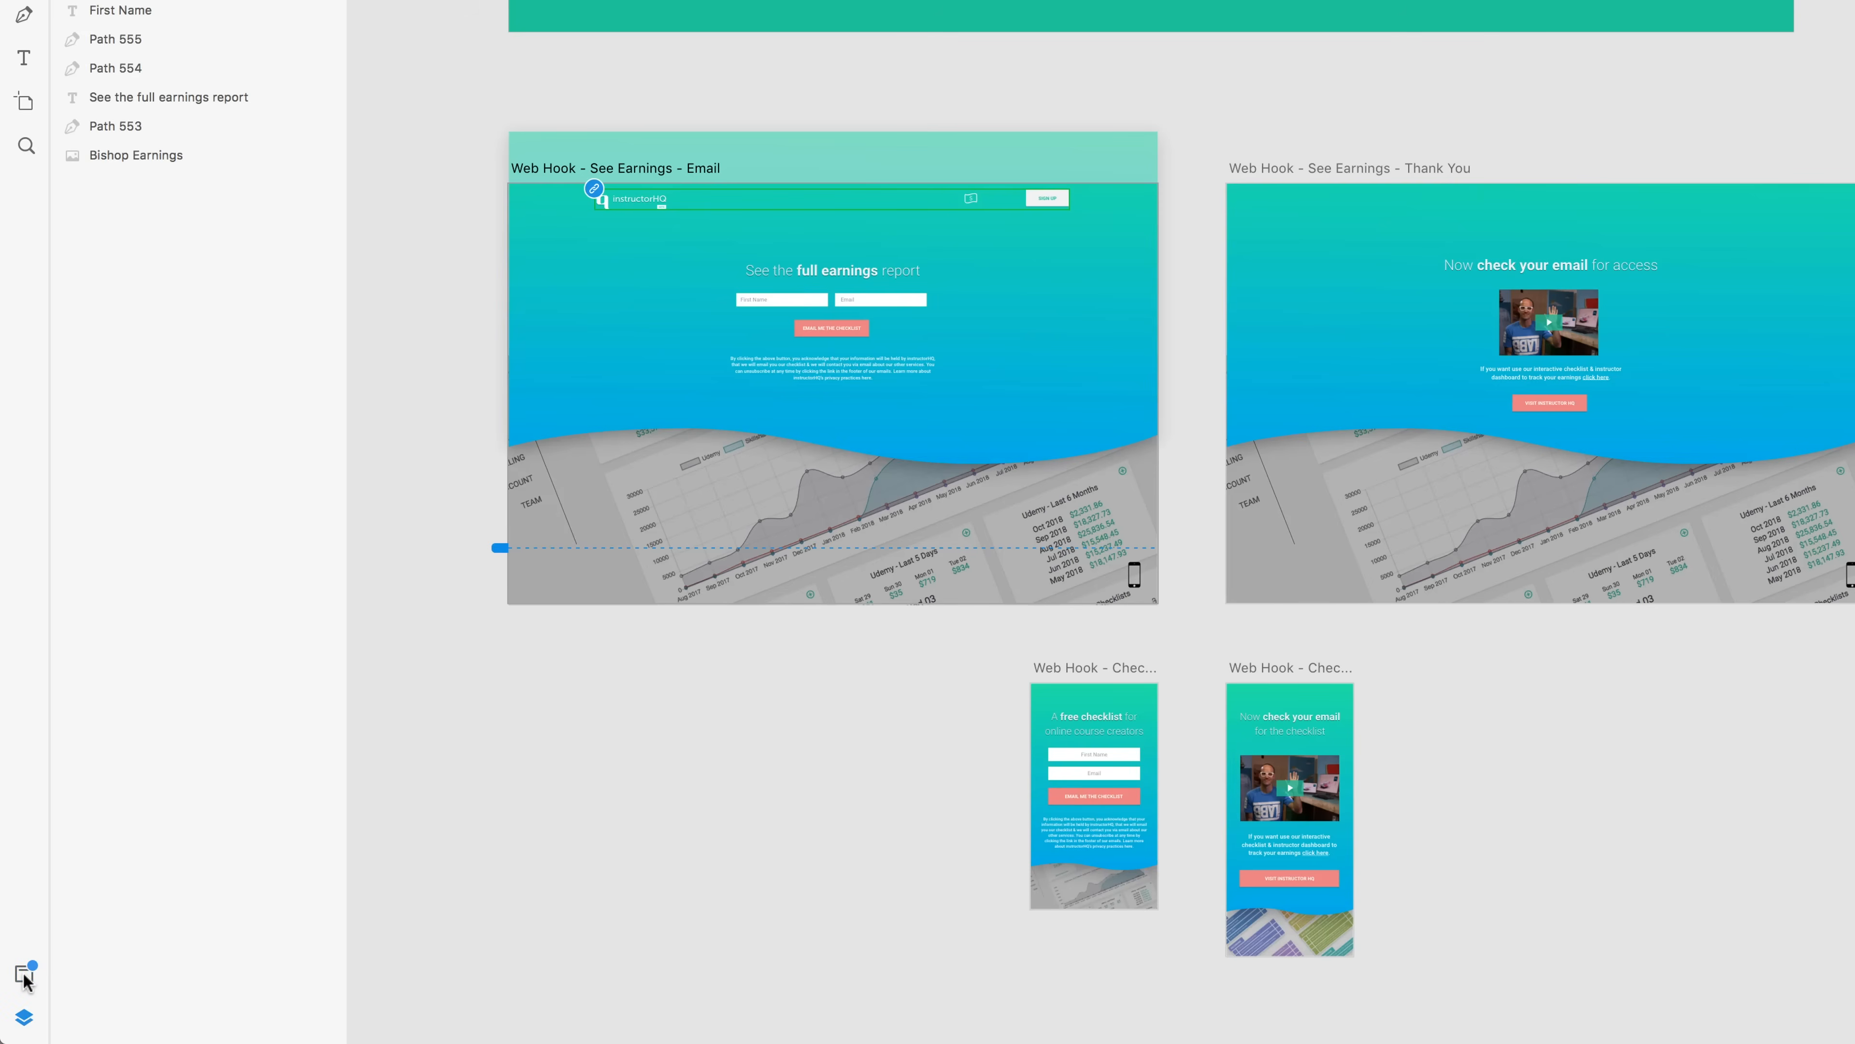
pyautogui.click(24, 978)
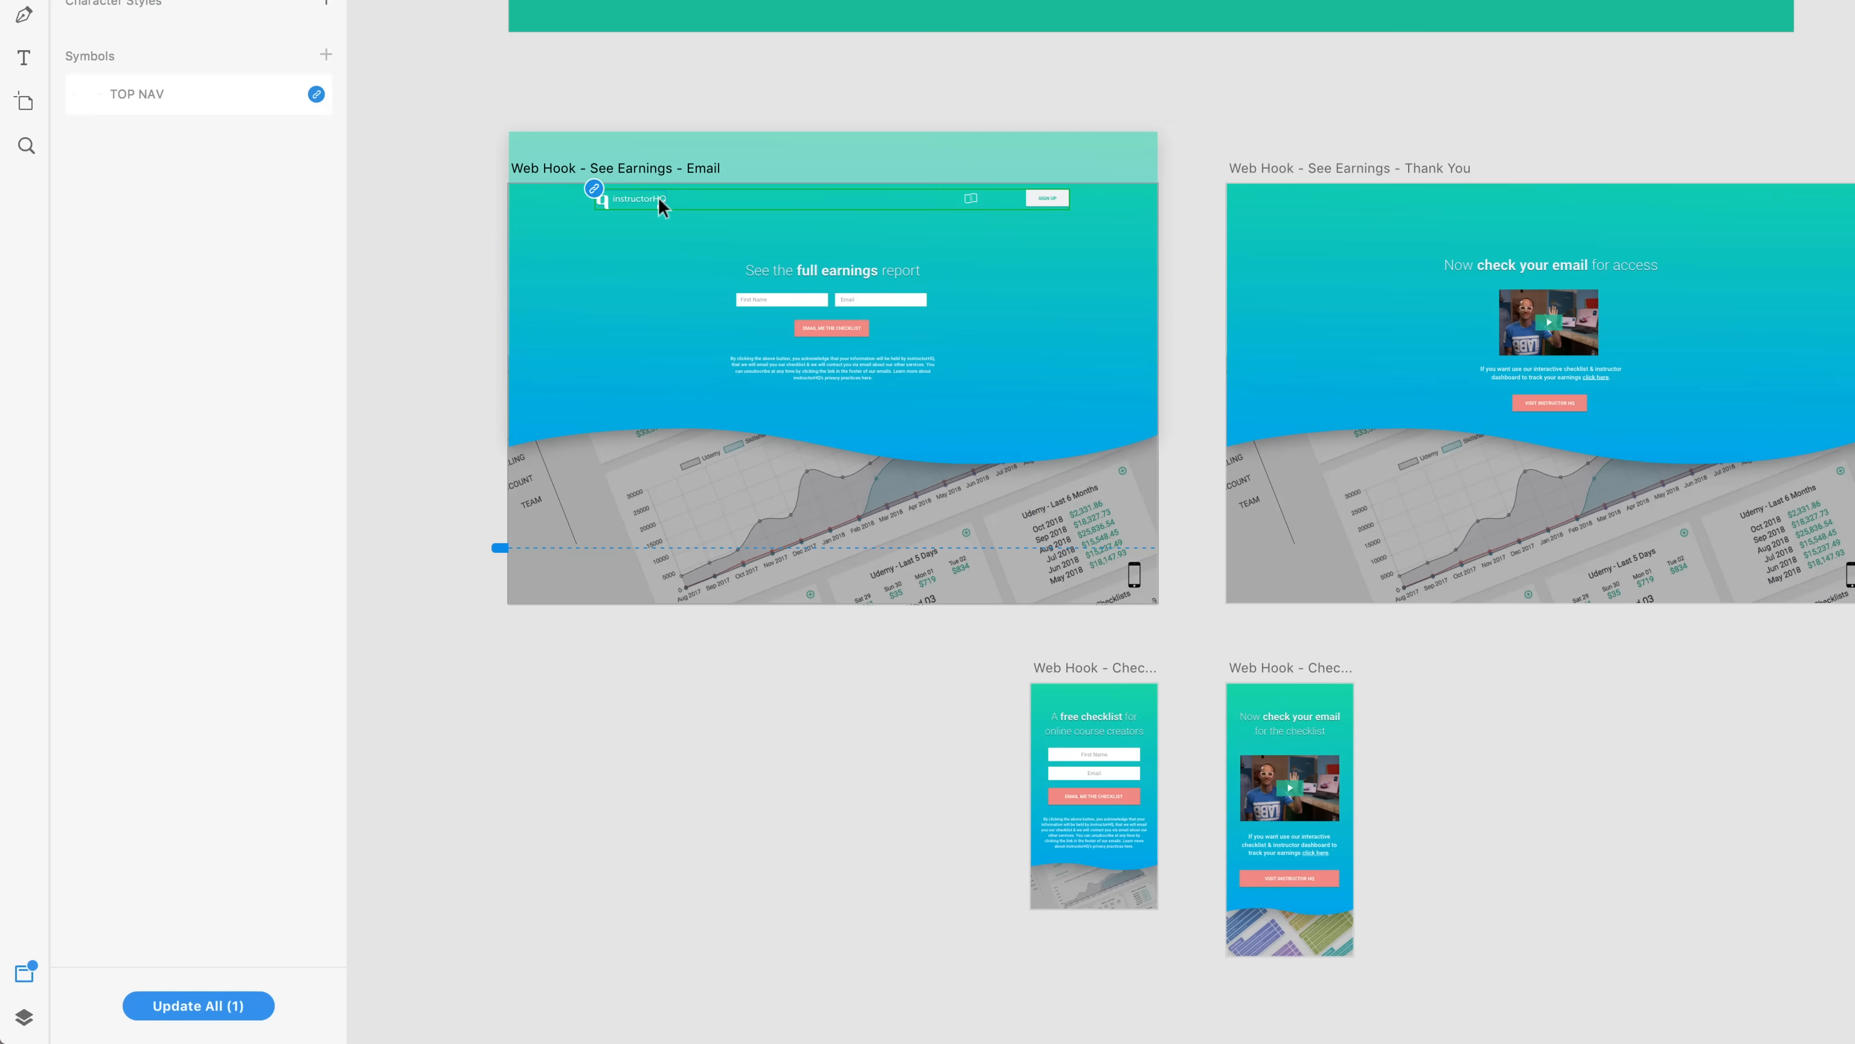
# - Try converting the linked TOP NAV symbol into a local symbol, and undo the conversion
pyautogui.rightClick(201, 96)
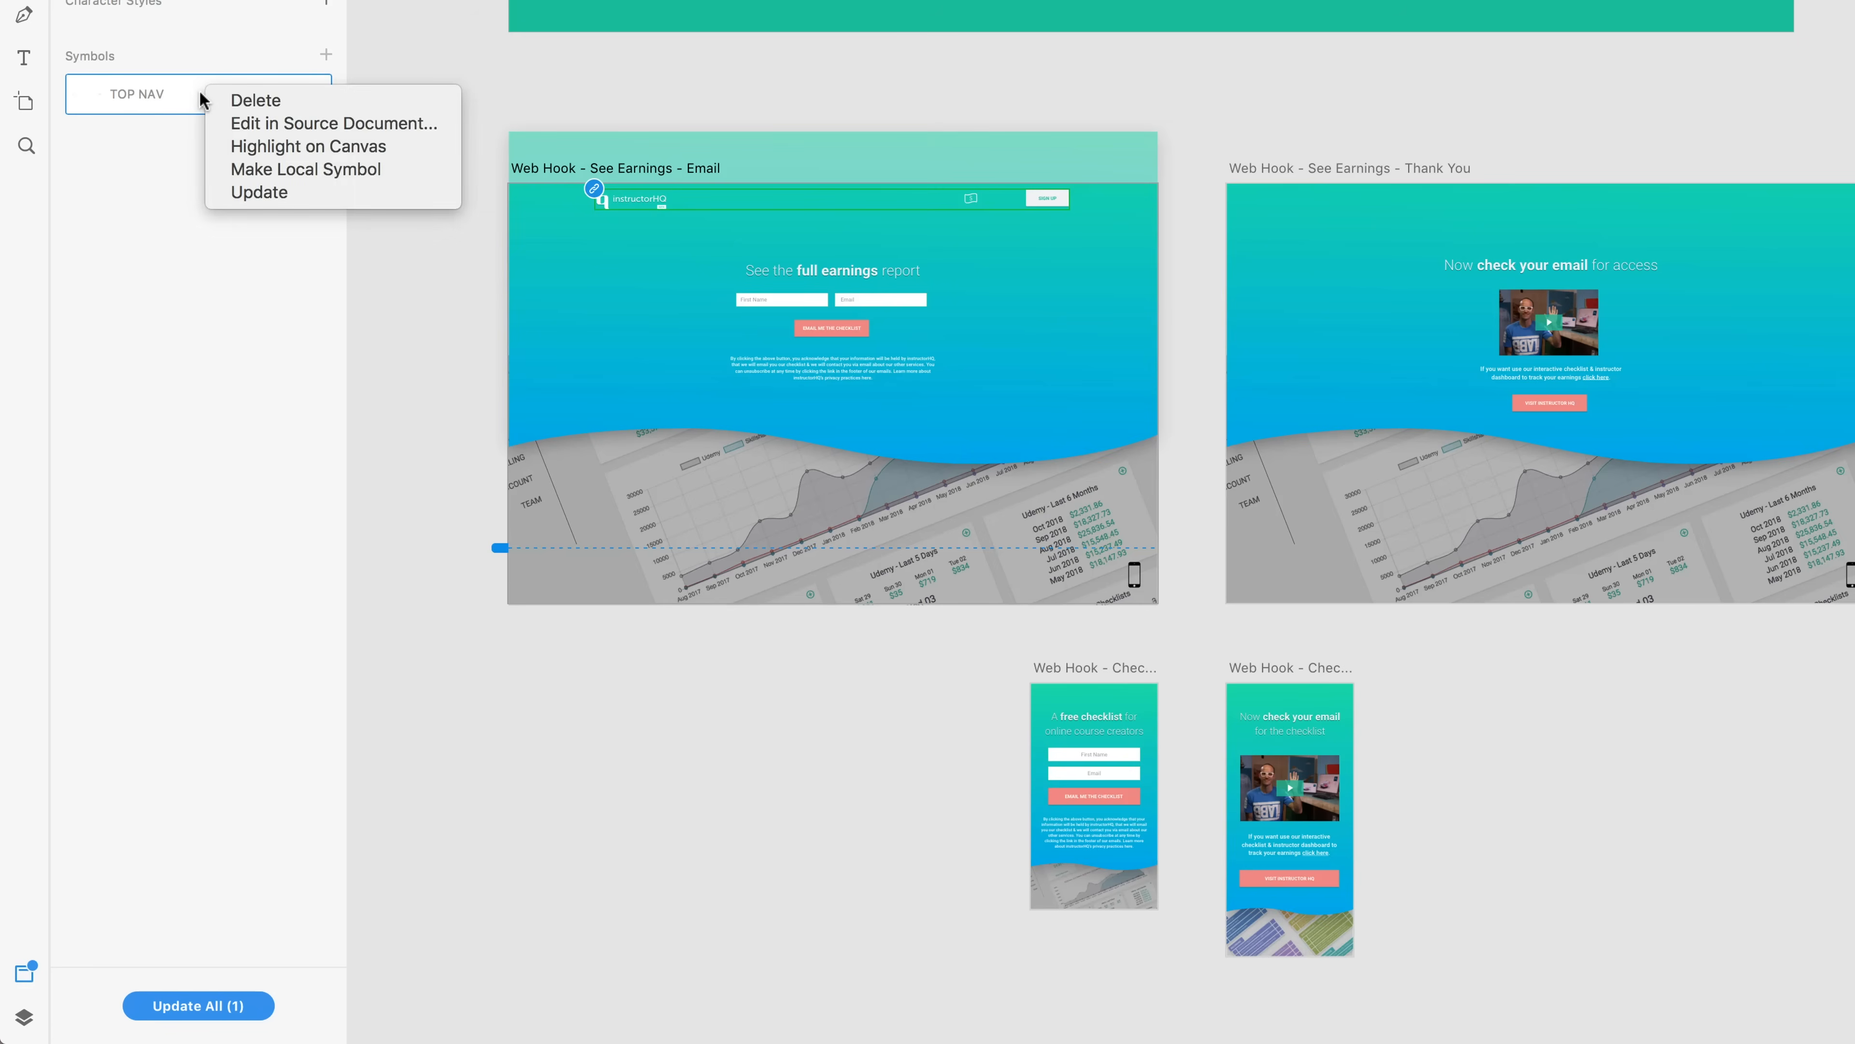
pyautogui.click(279, 171)
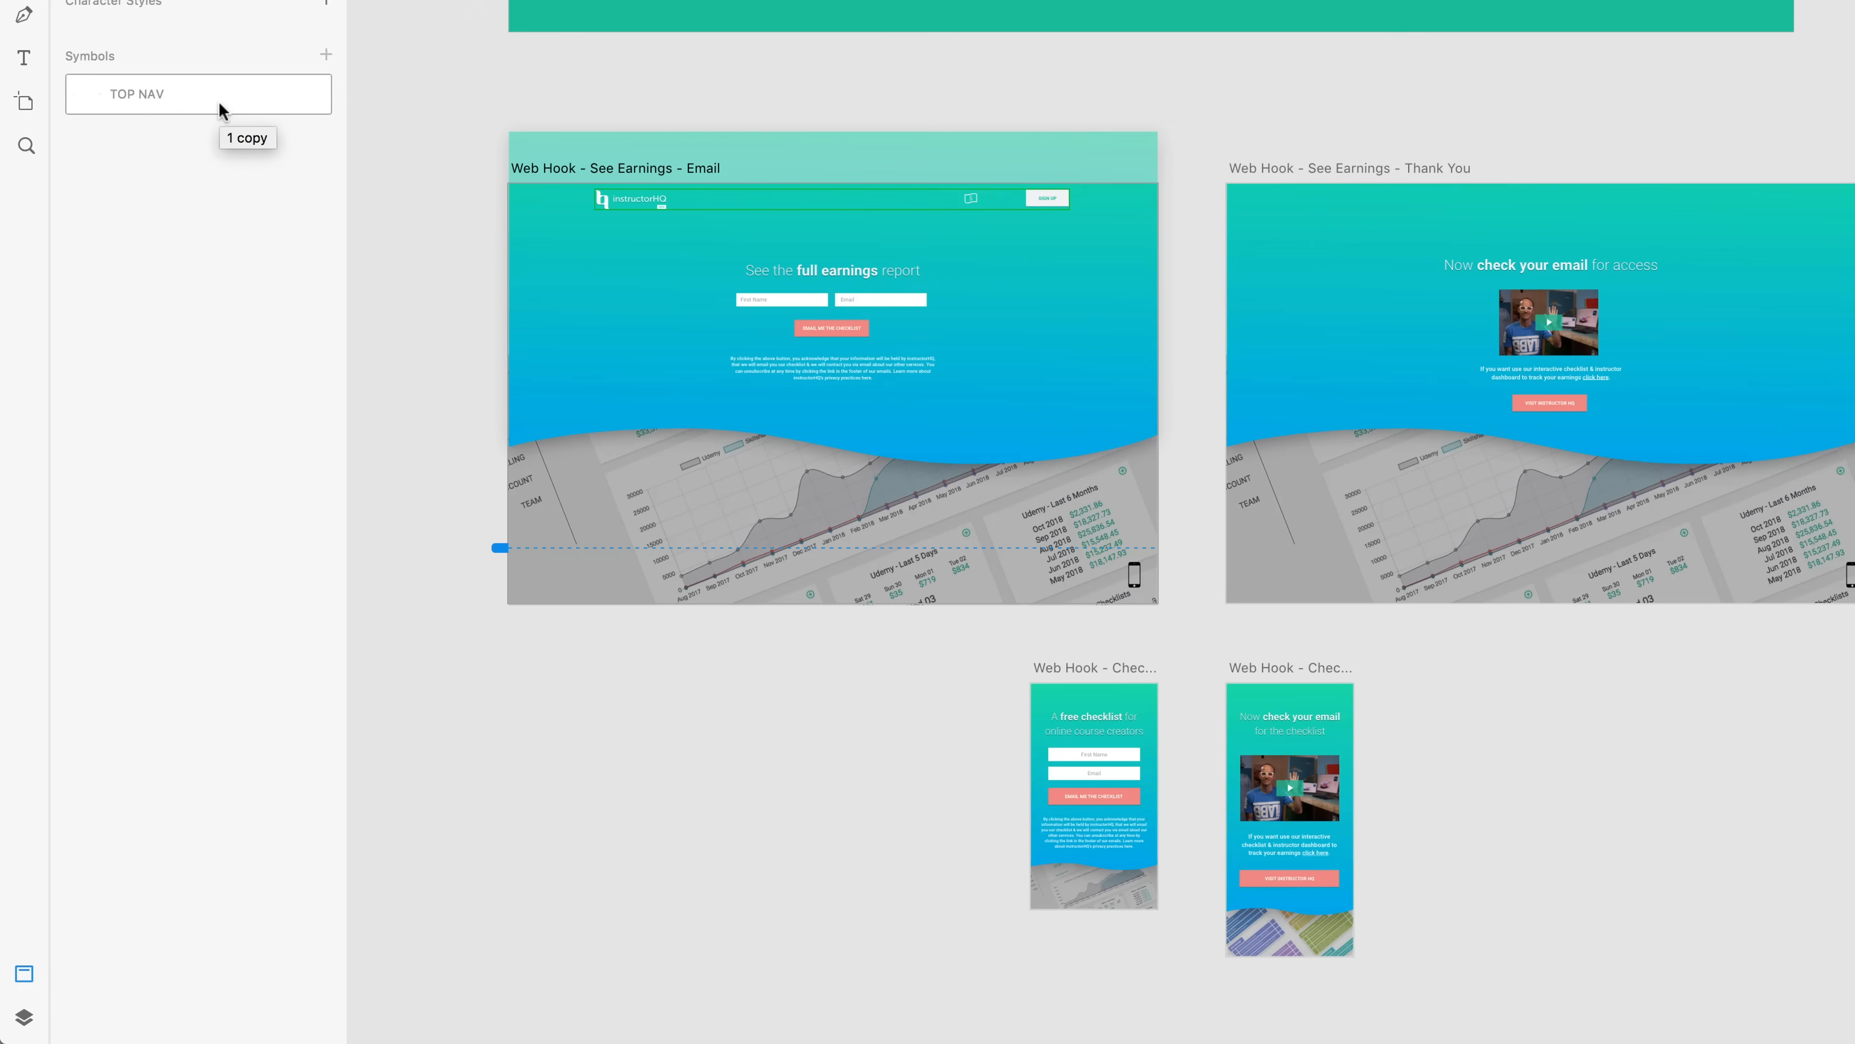
pyautogui.press('super+z')
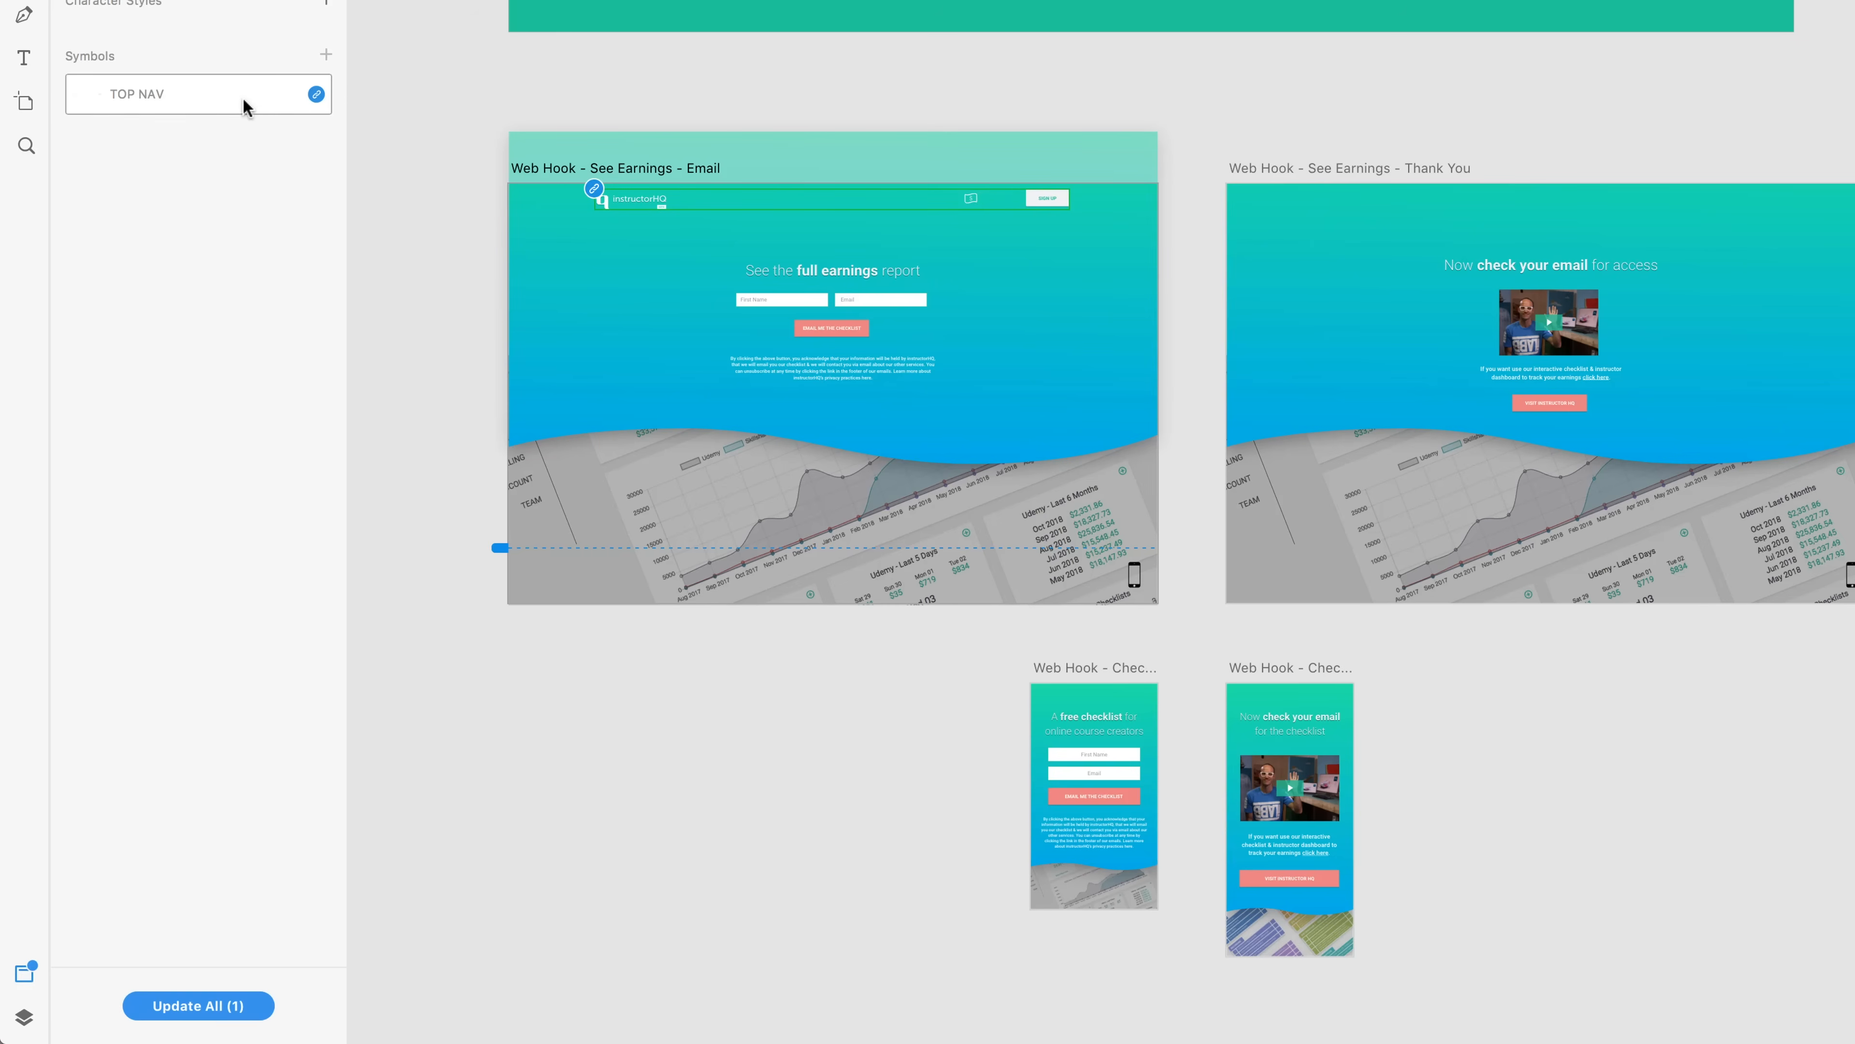
# - Update the linked TOP NAV symbol from its source document and look at the header on the See Earnings - Email artboard
pyautogui.click(317, 97)
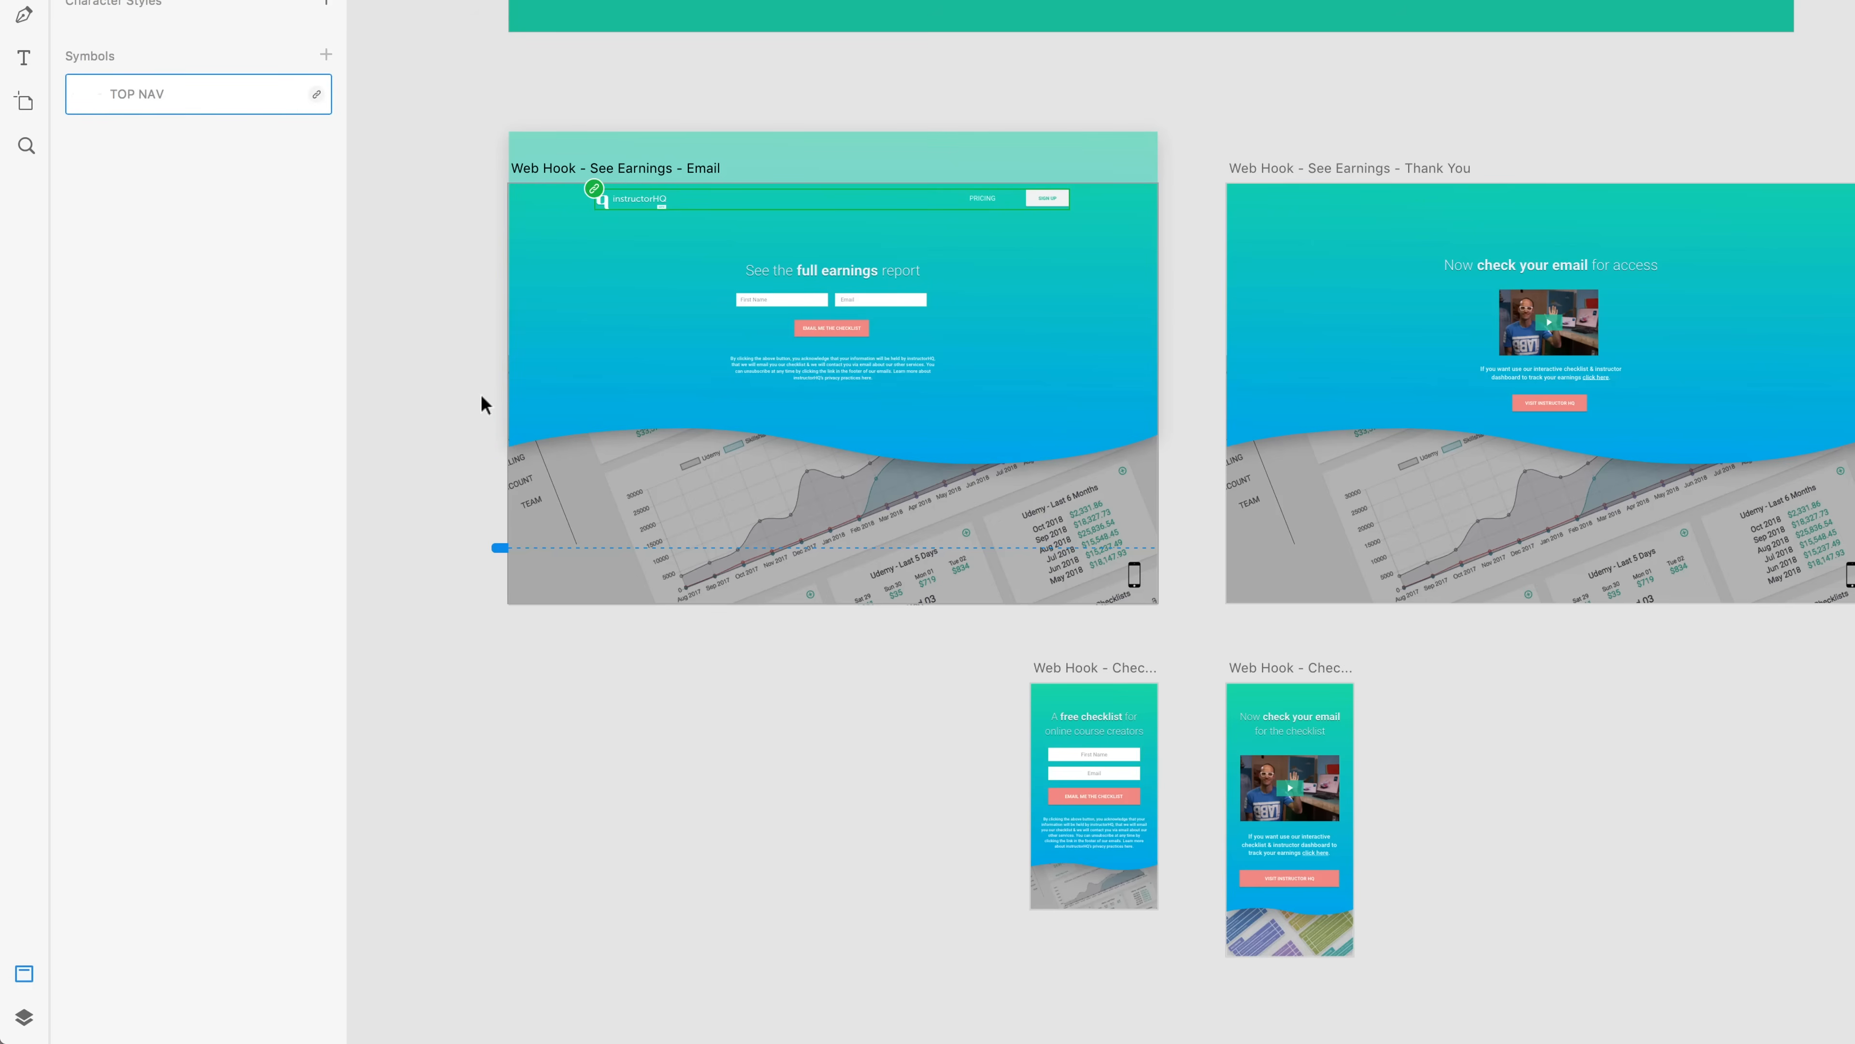
pyautogui.scroll(2, 650, 201)
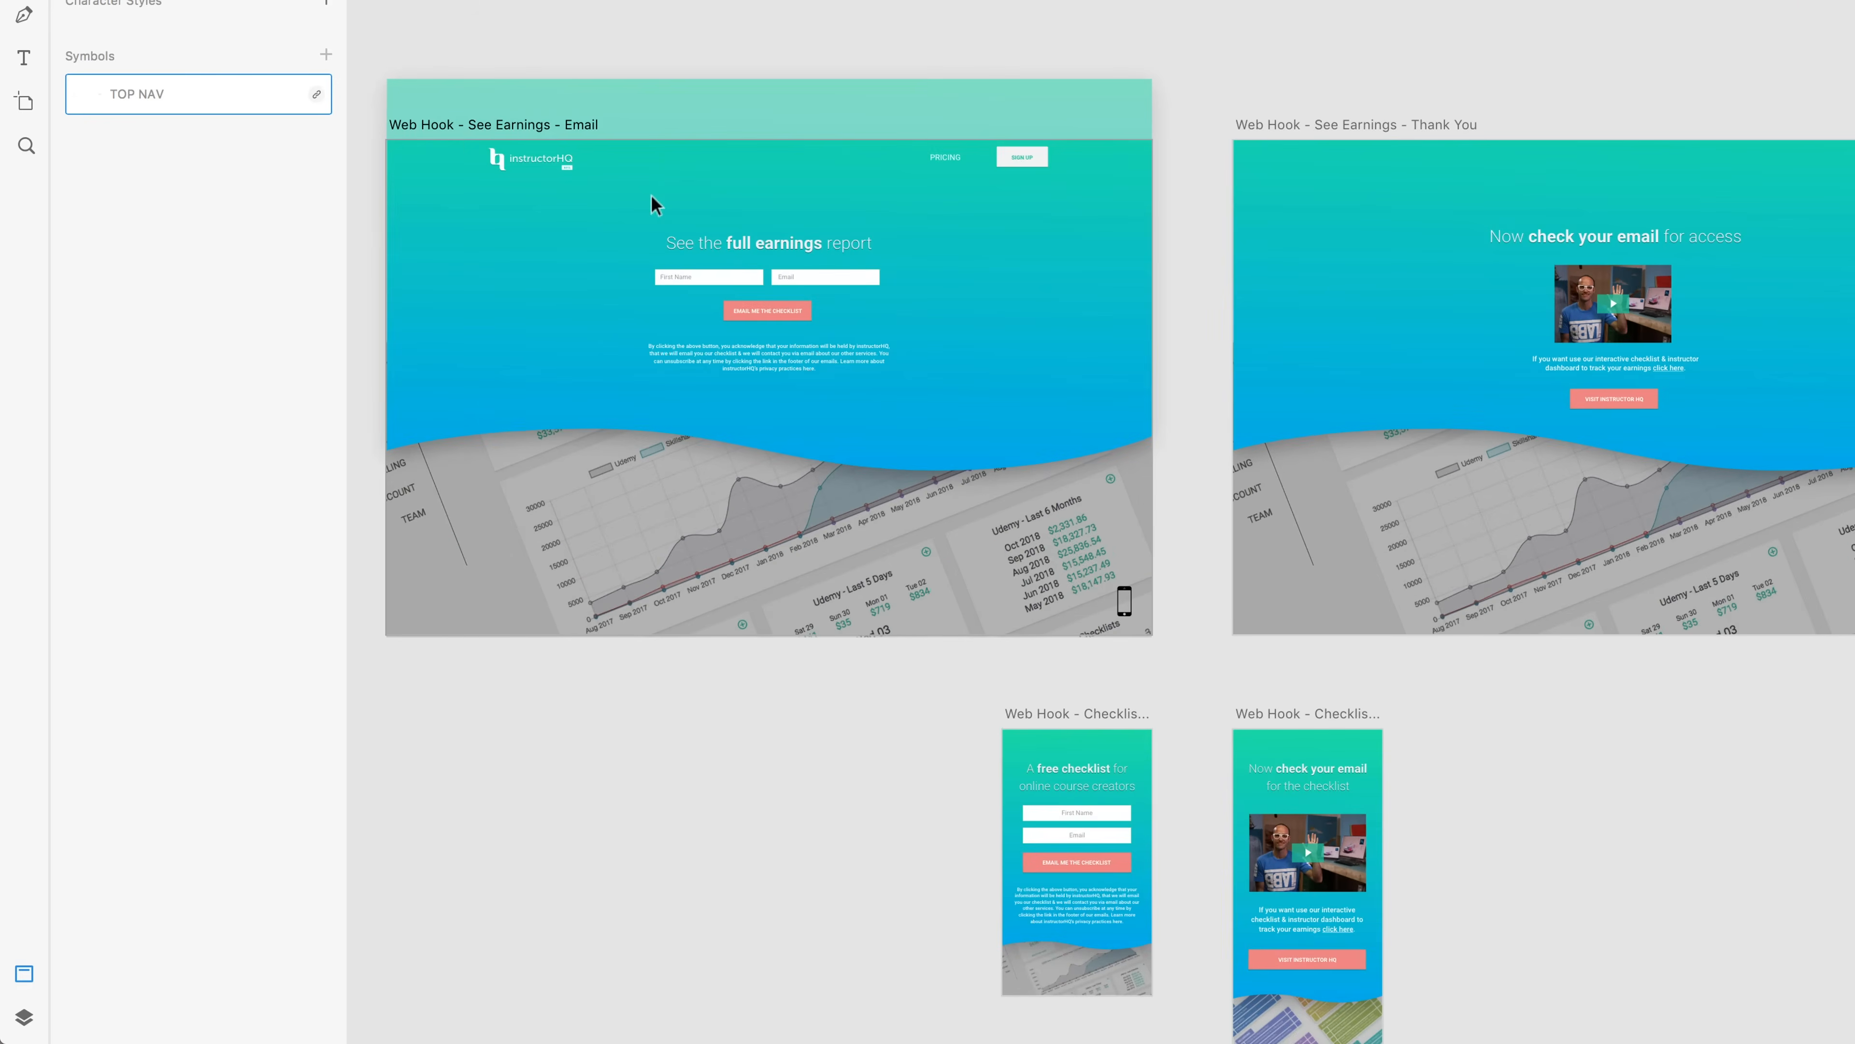
# - Highlight the linked TOP NAV symbol on the canvas and review its options for editing in the source document, making local and updating
pyautogui.moveTo(675, 114); pyautogui.dragTo(816, 178)
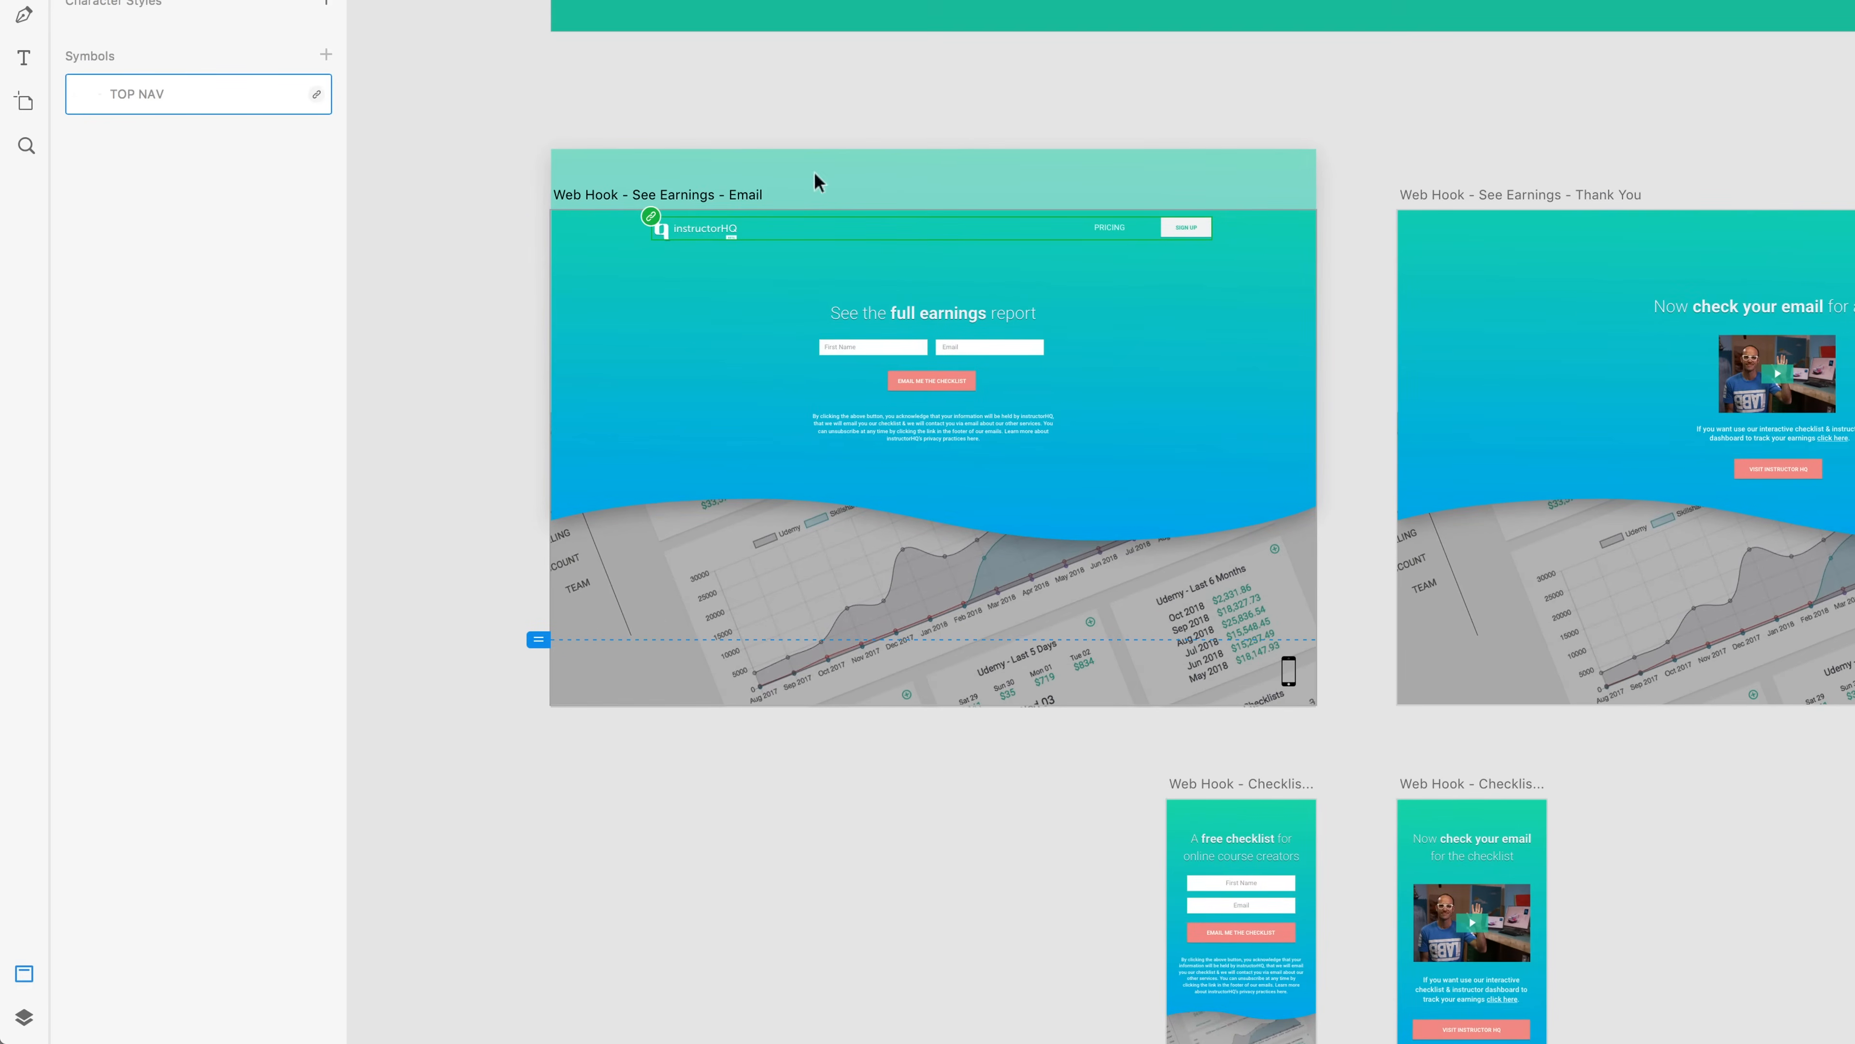
pyautogui.rightClick(240, 102)
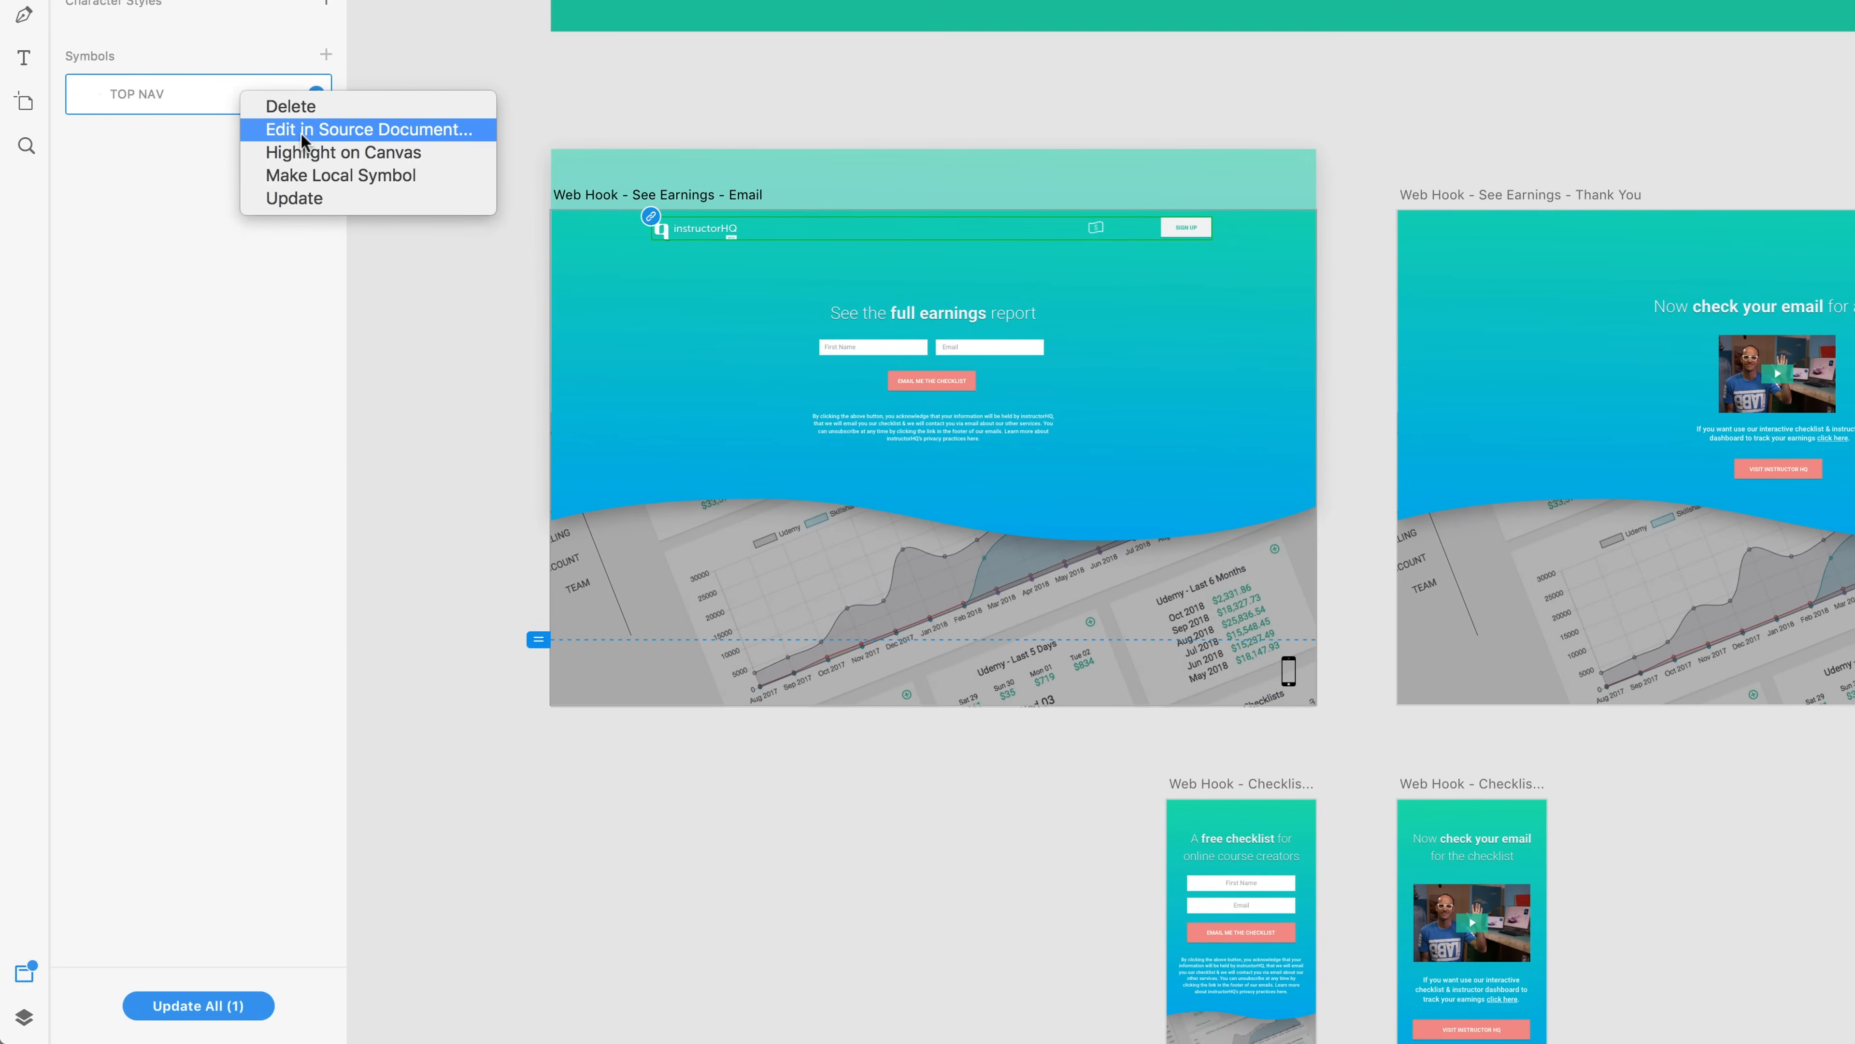
pyautogui.click(363, 152)
pyautogui.rightClick(277, 94)
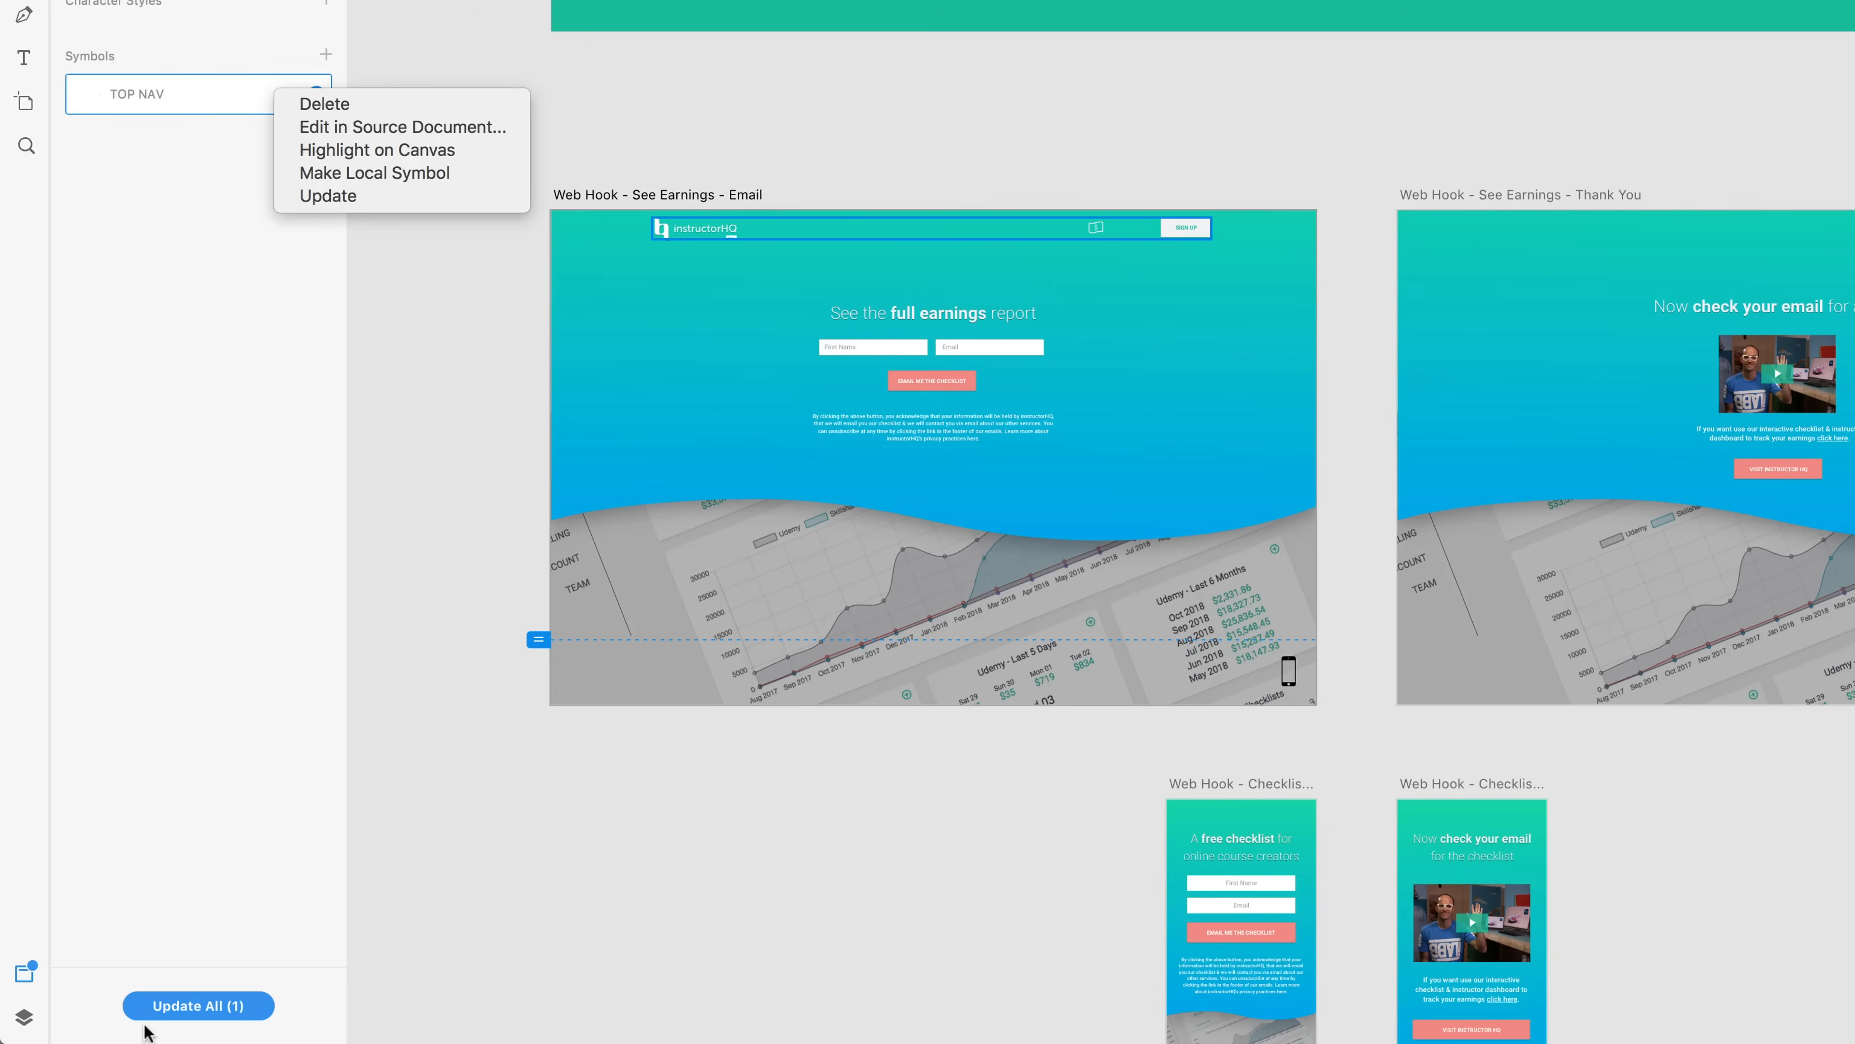
pyautogui.click(474, 943)
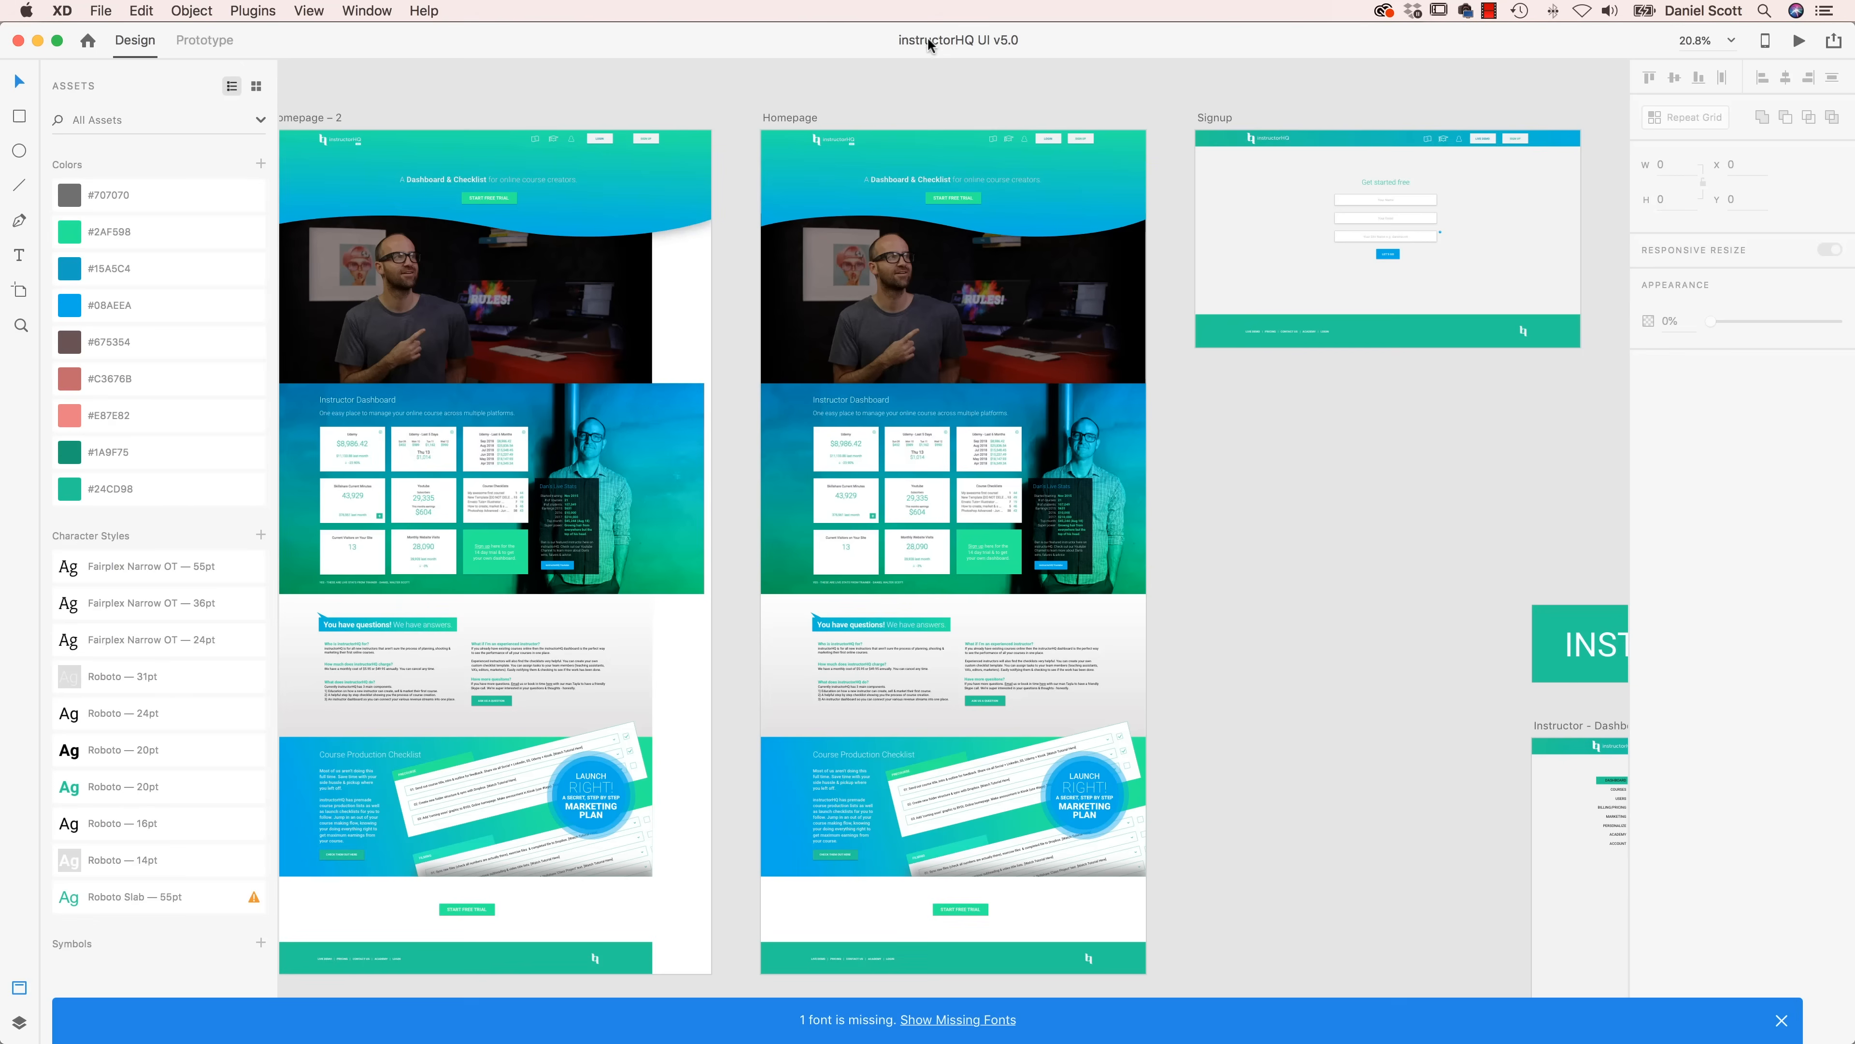
# - Correct the misspelled word in the paragraph under Dan's Live Stats to "failures" with the spelling suggestion
pyautogui.doubleClick(1084, 485)
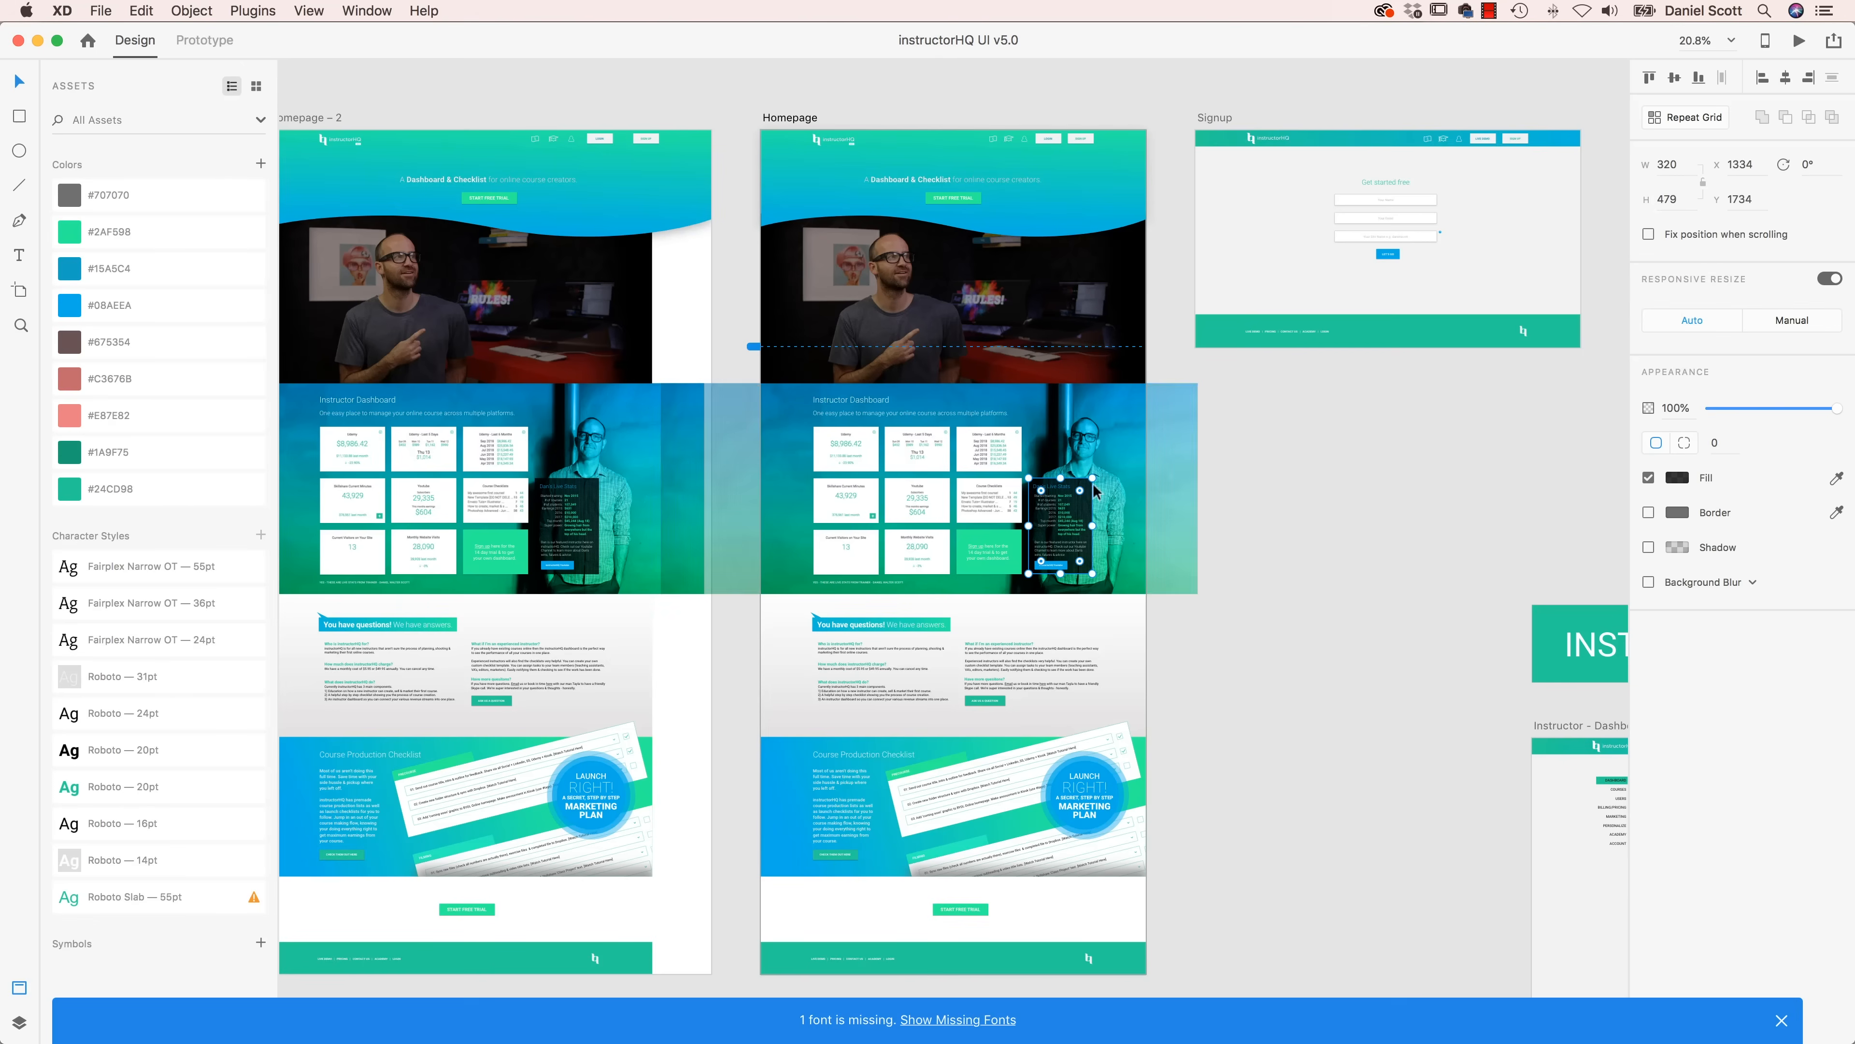
pyautogui.press('super+3')
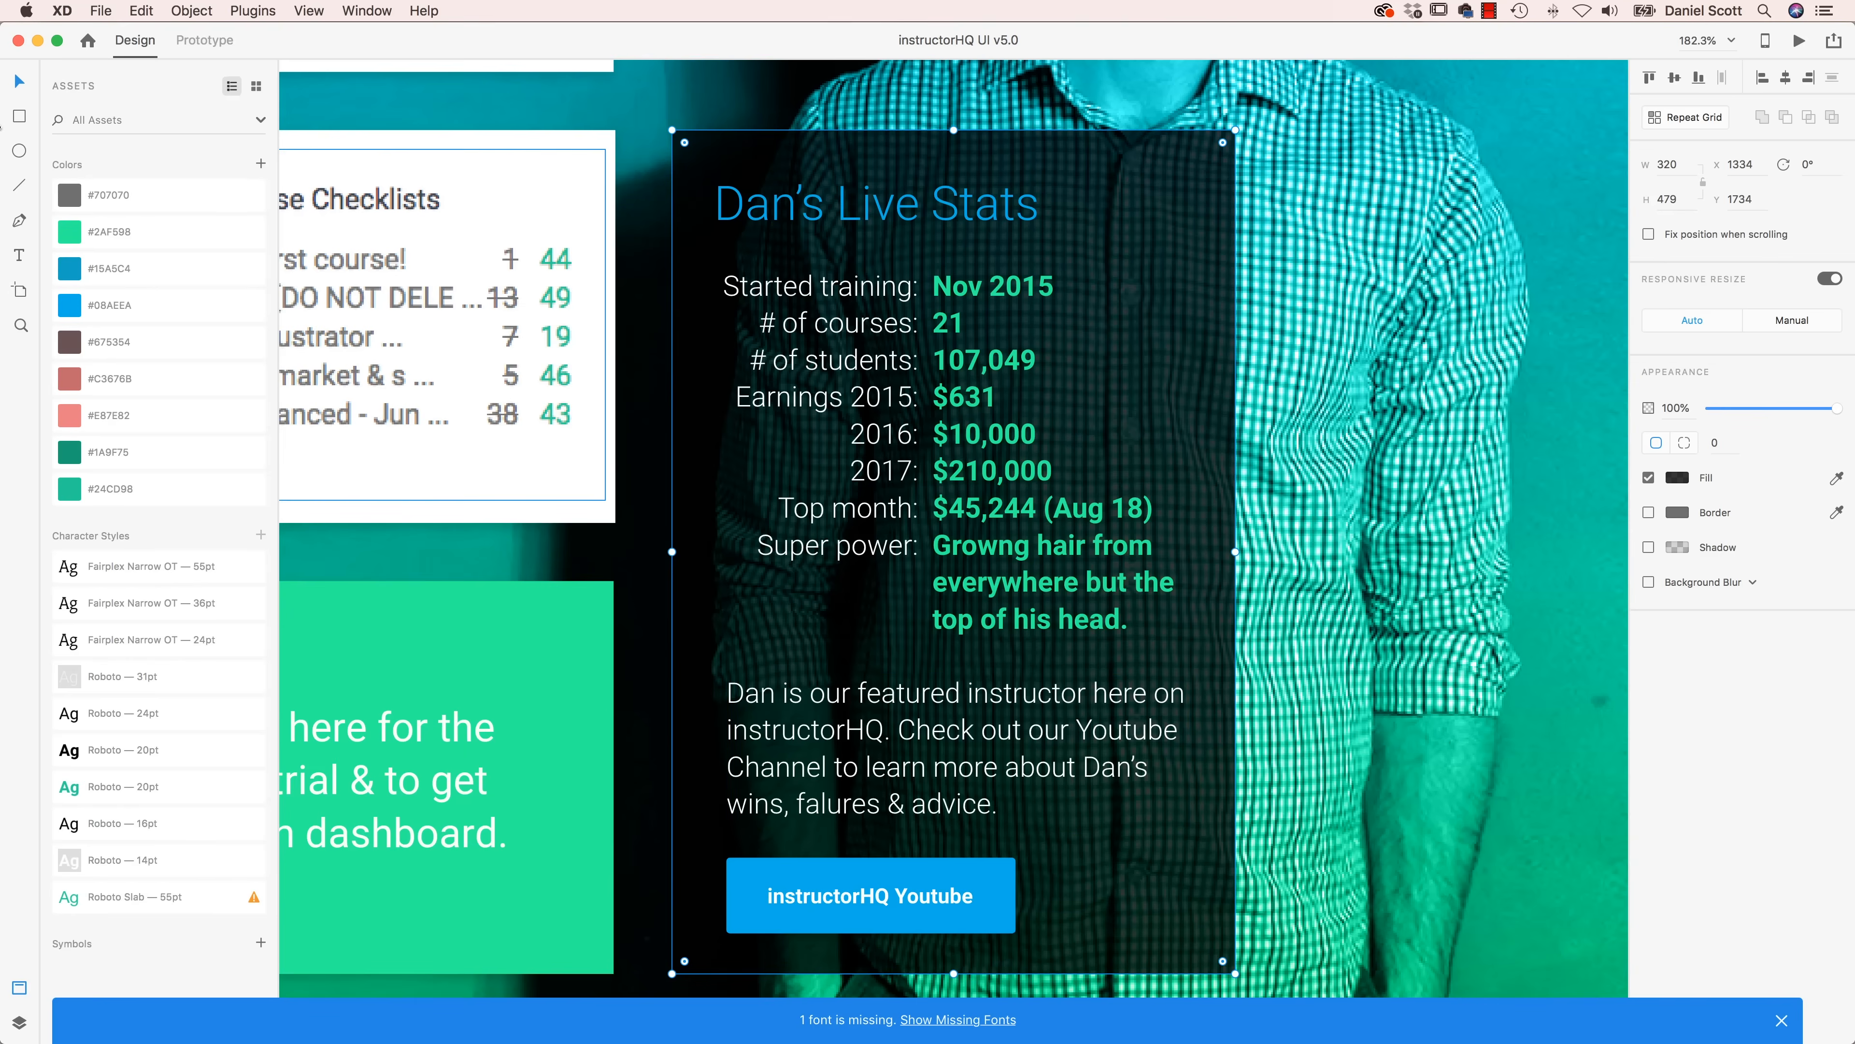
pyautogui.click(17, 260)
pyautogui.click(1046, 813)
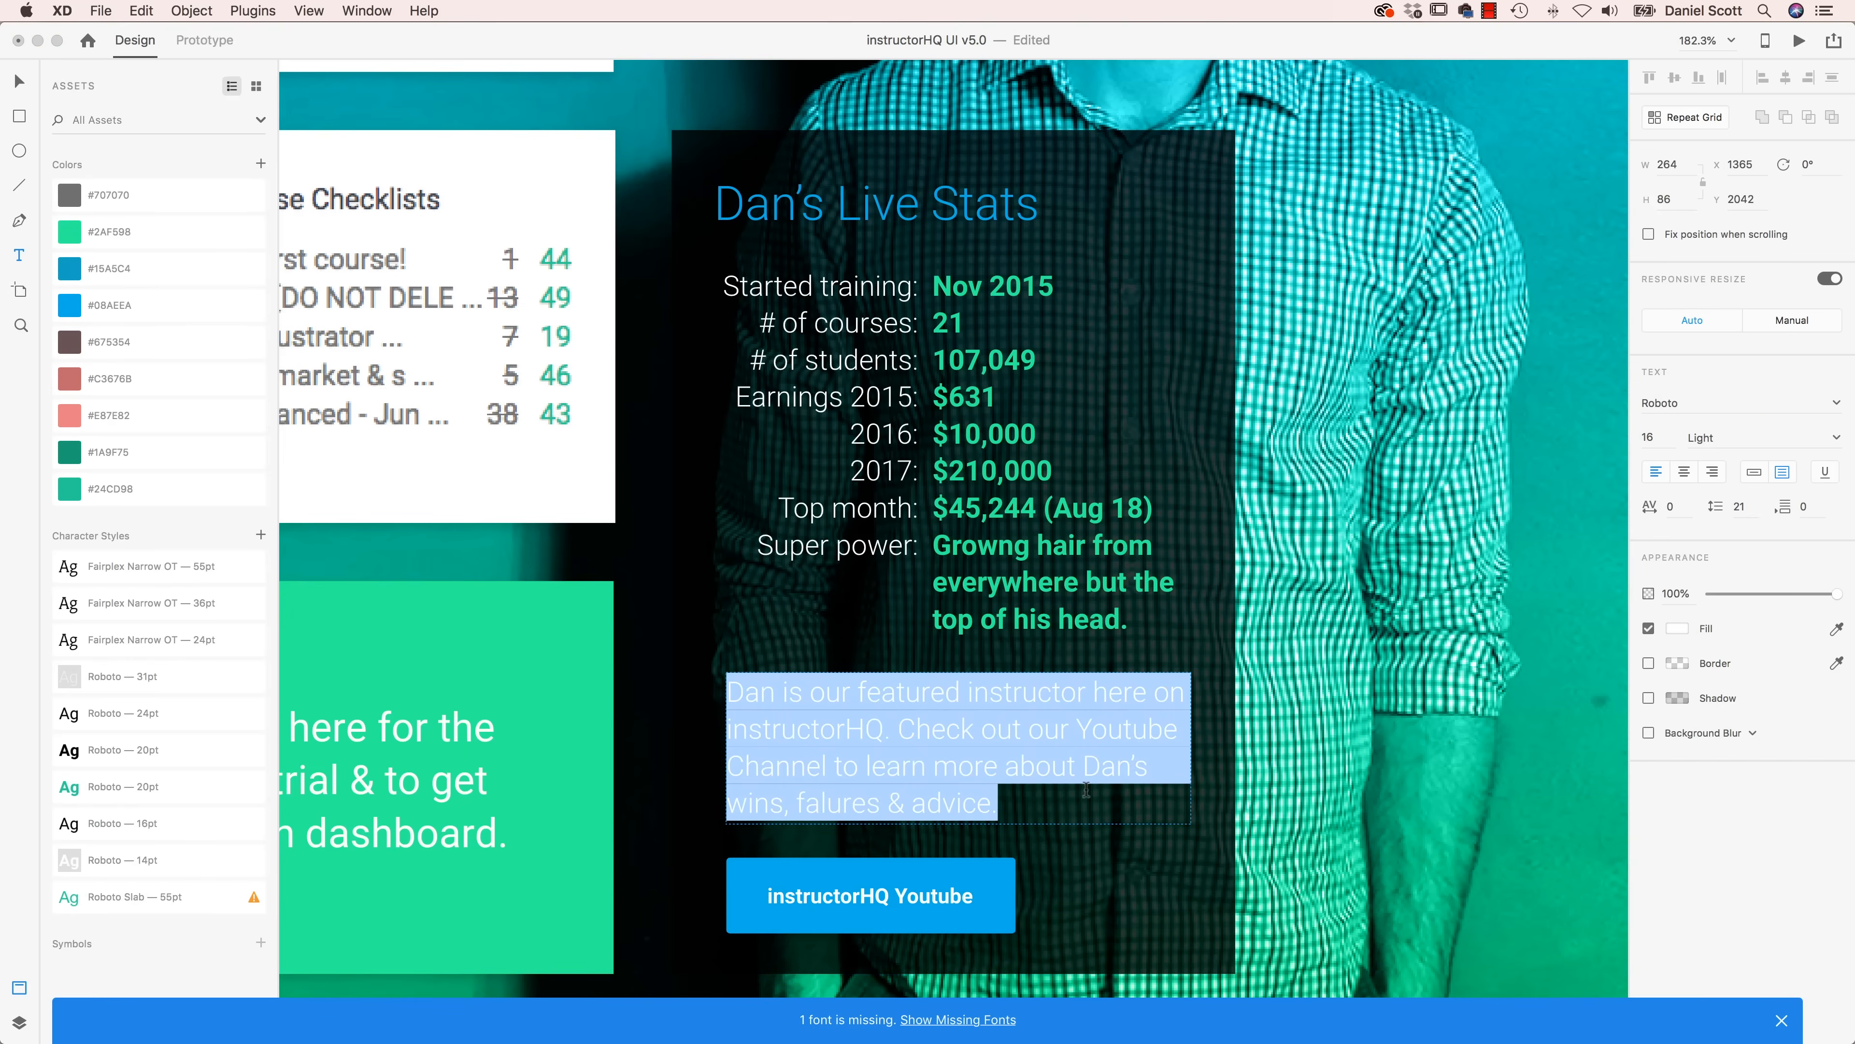
pyautogui.click(1050, 806)
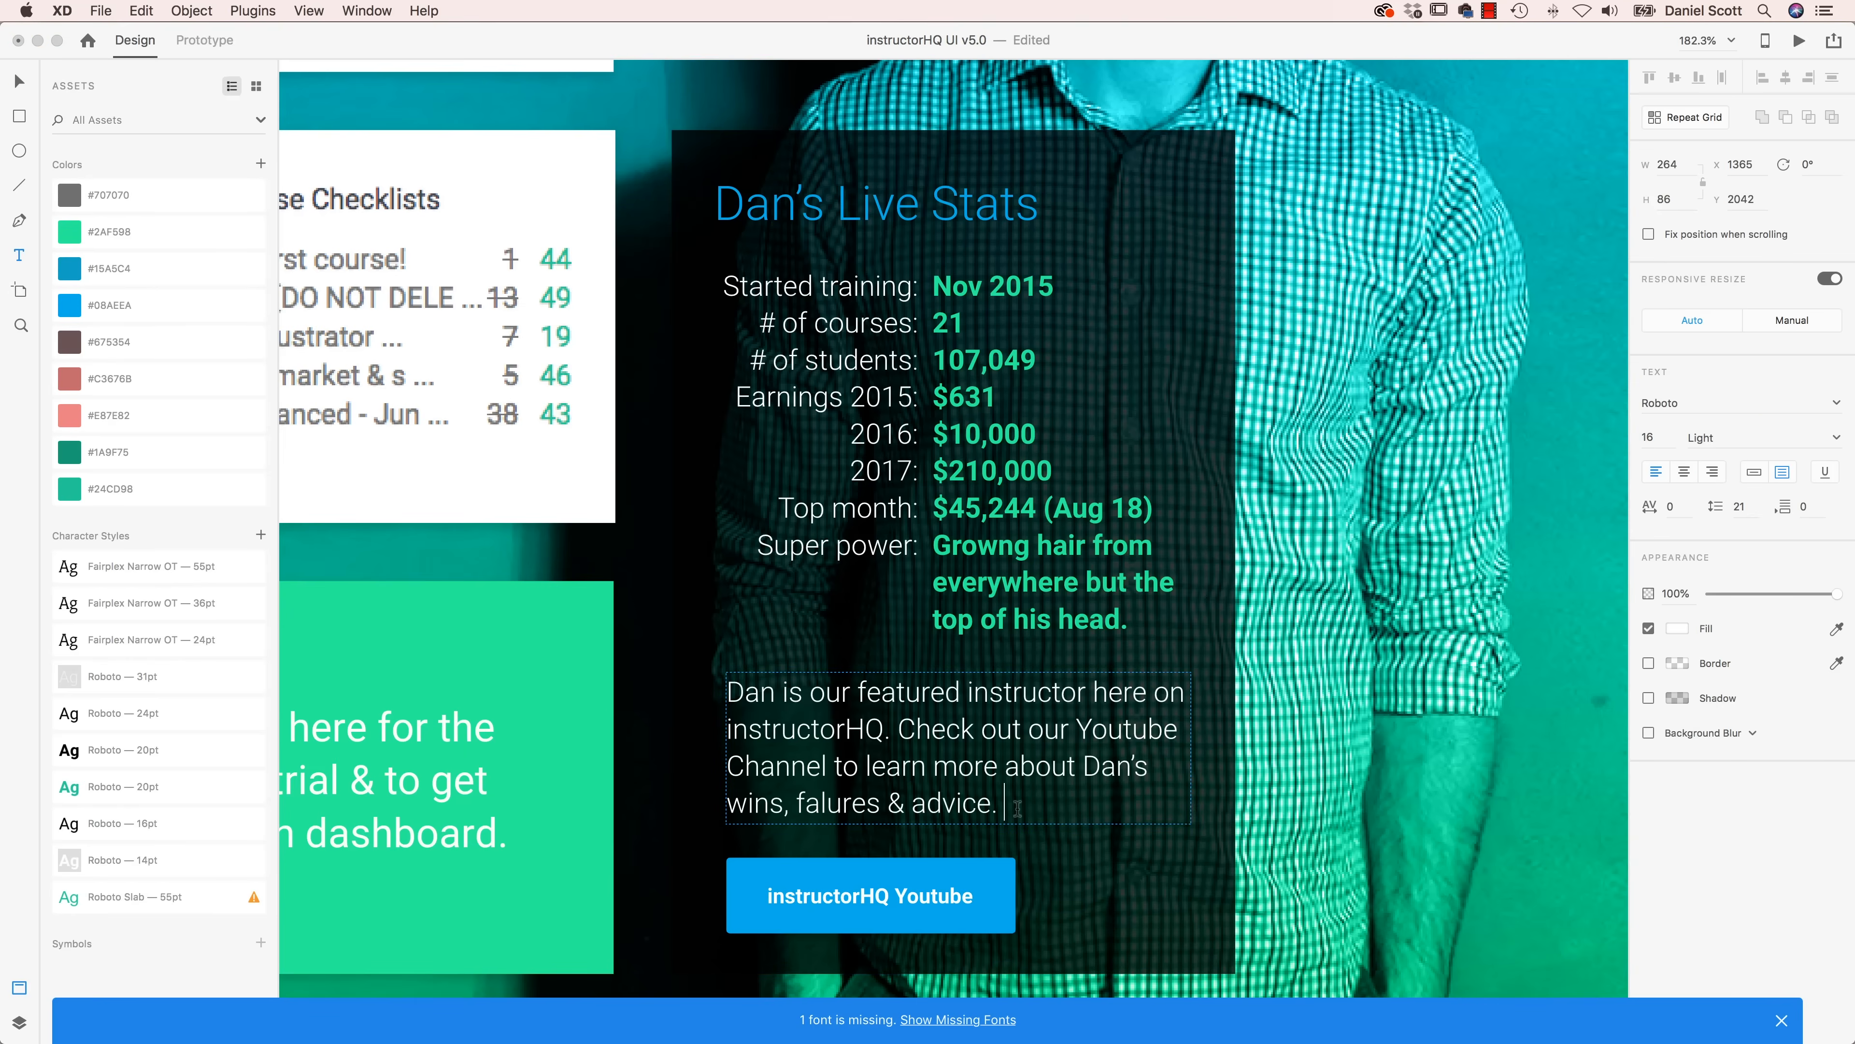
pyautogui.rightClick(837, 810)
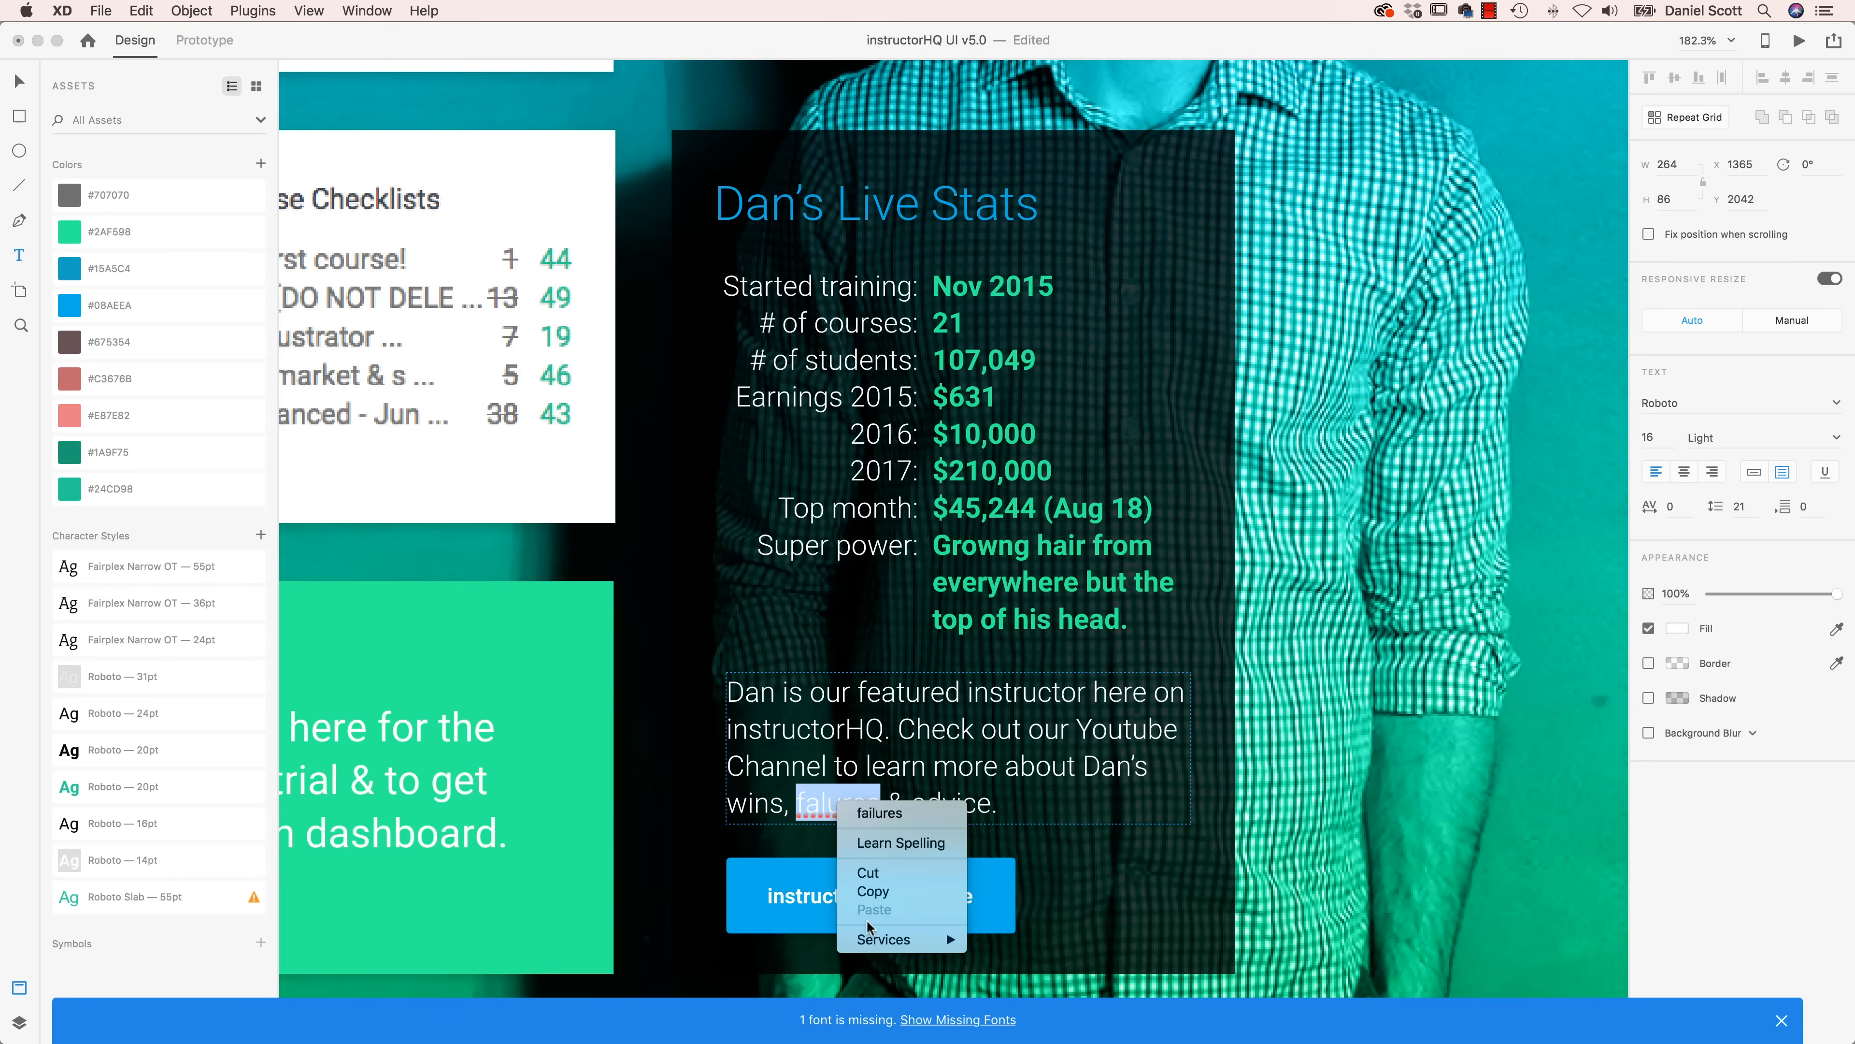
pyautogui.click(859, 819)
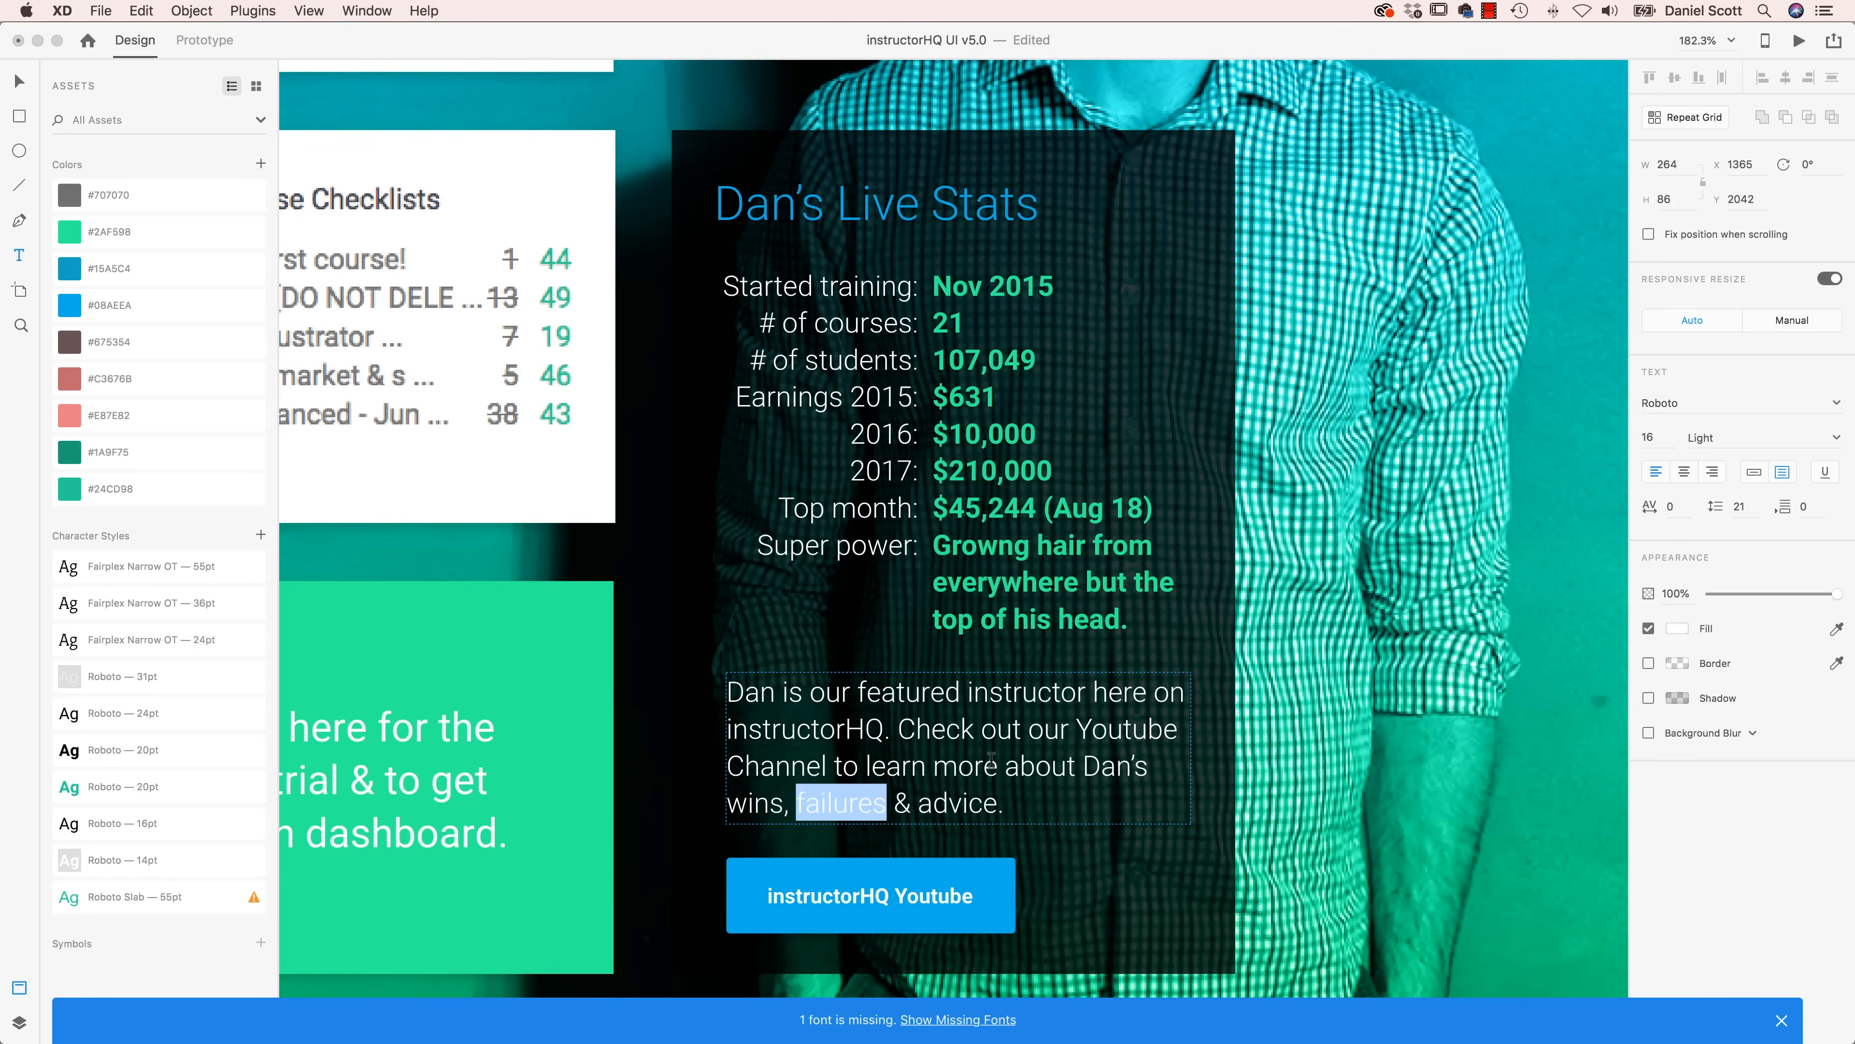
pyautogui.press('Escape')
# - Correct the misspelled first word of the Super power text to "Growing" with the spelling suggestion
pyautogui.doubleClick(1139, 618)
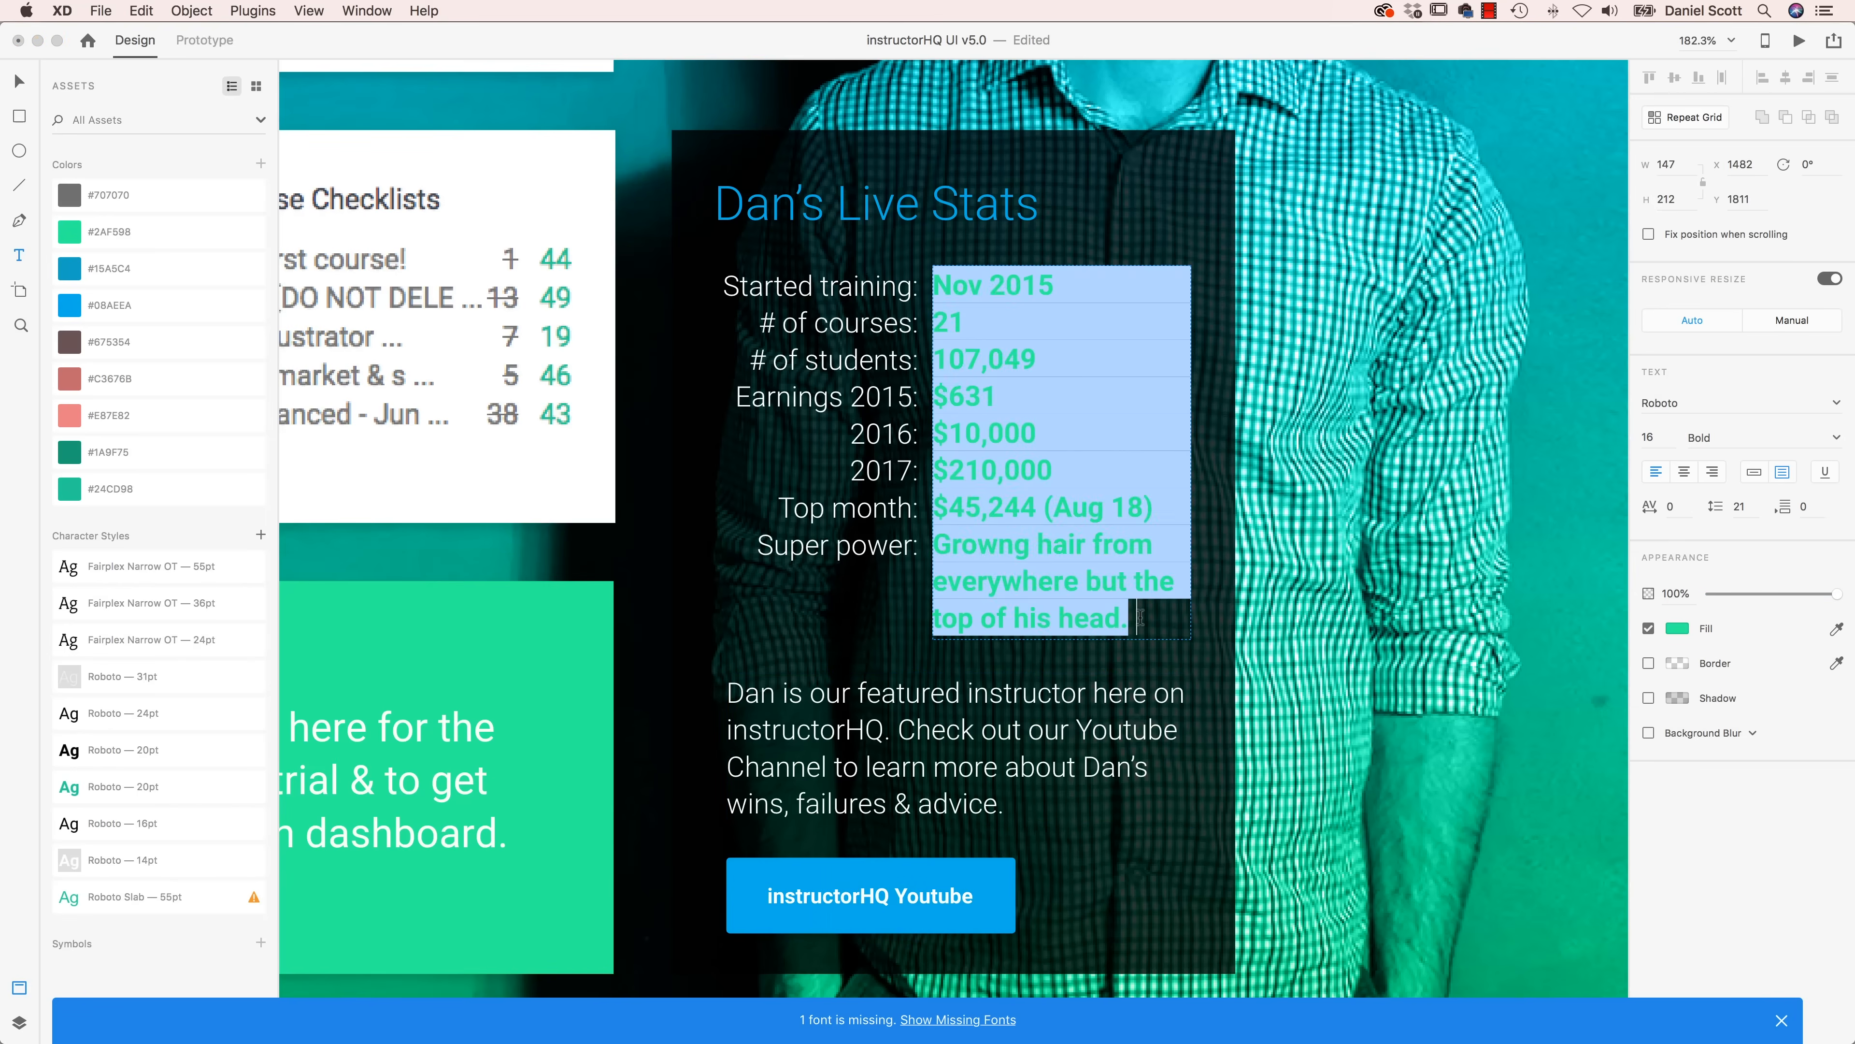
pyautogui.click(1139, 618)
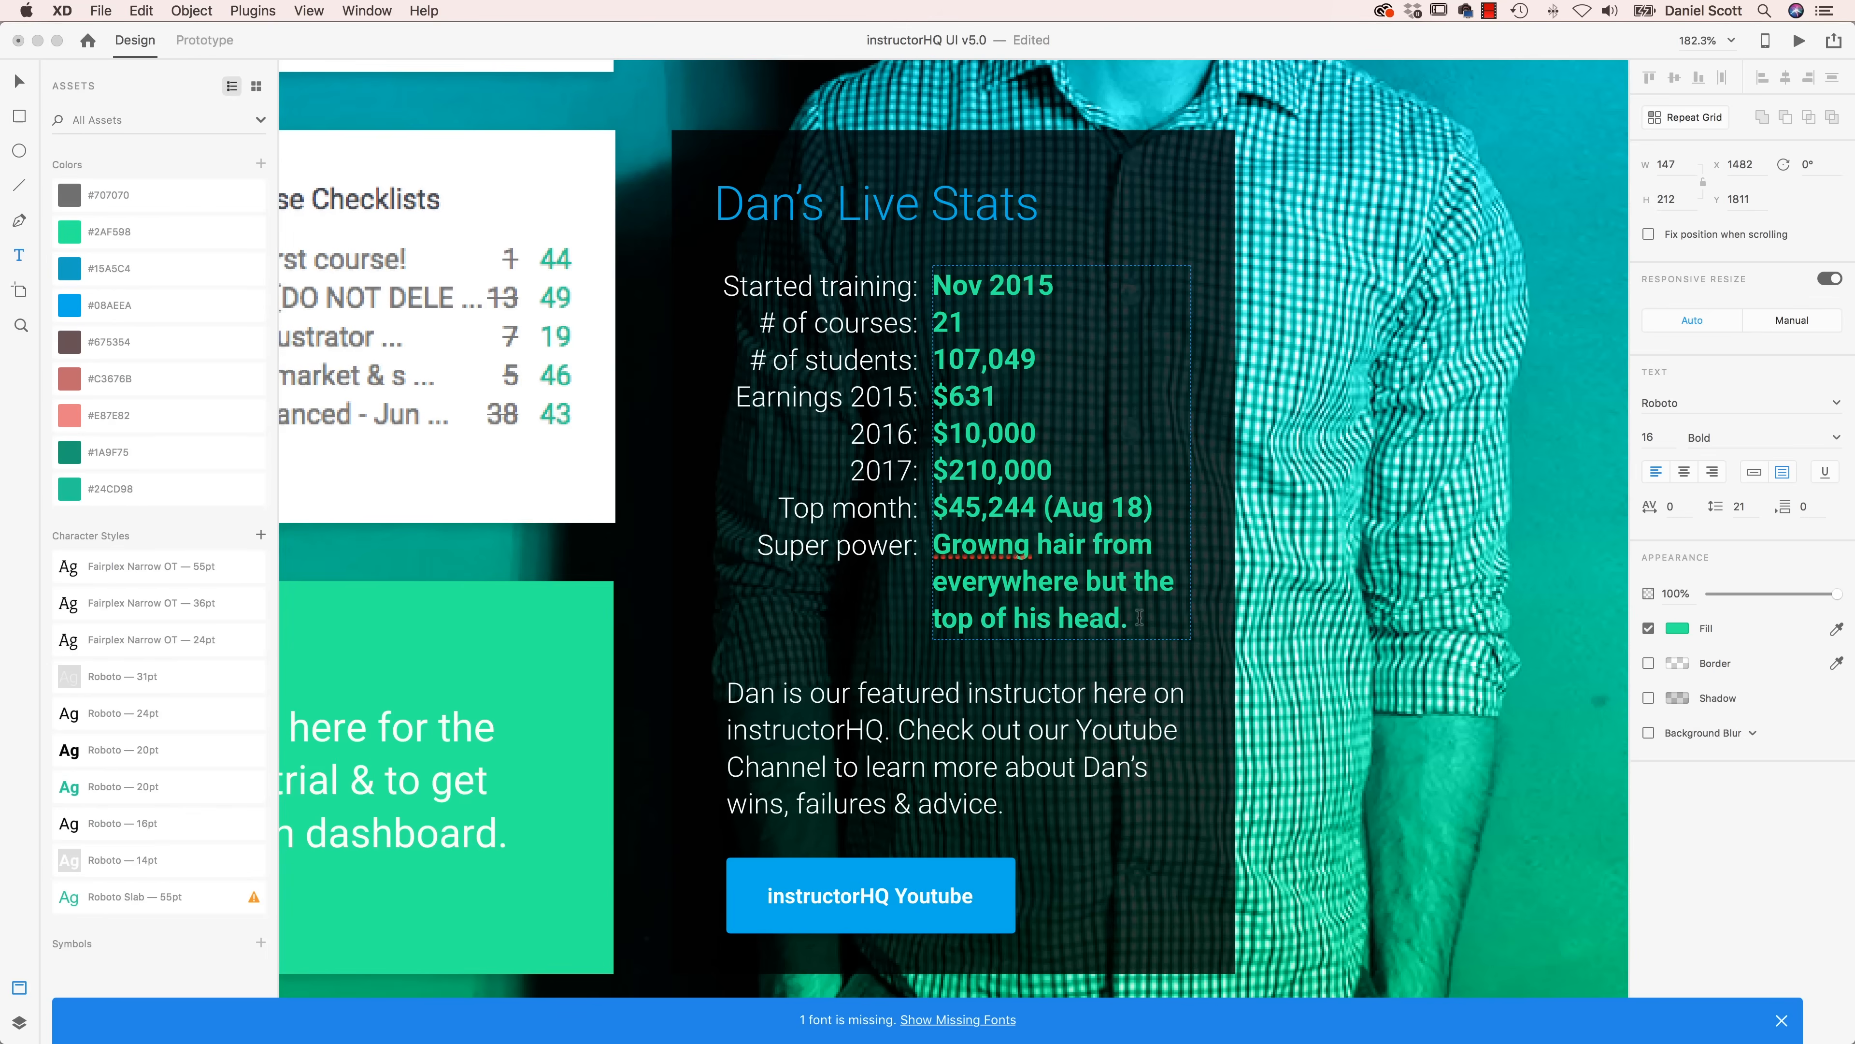
pyautogui.rightClick(958, 544)
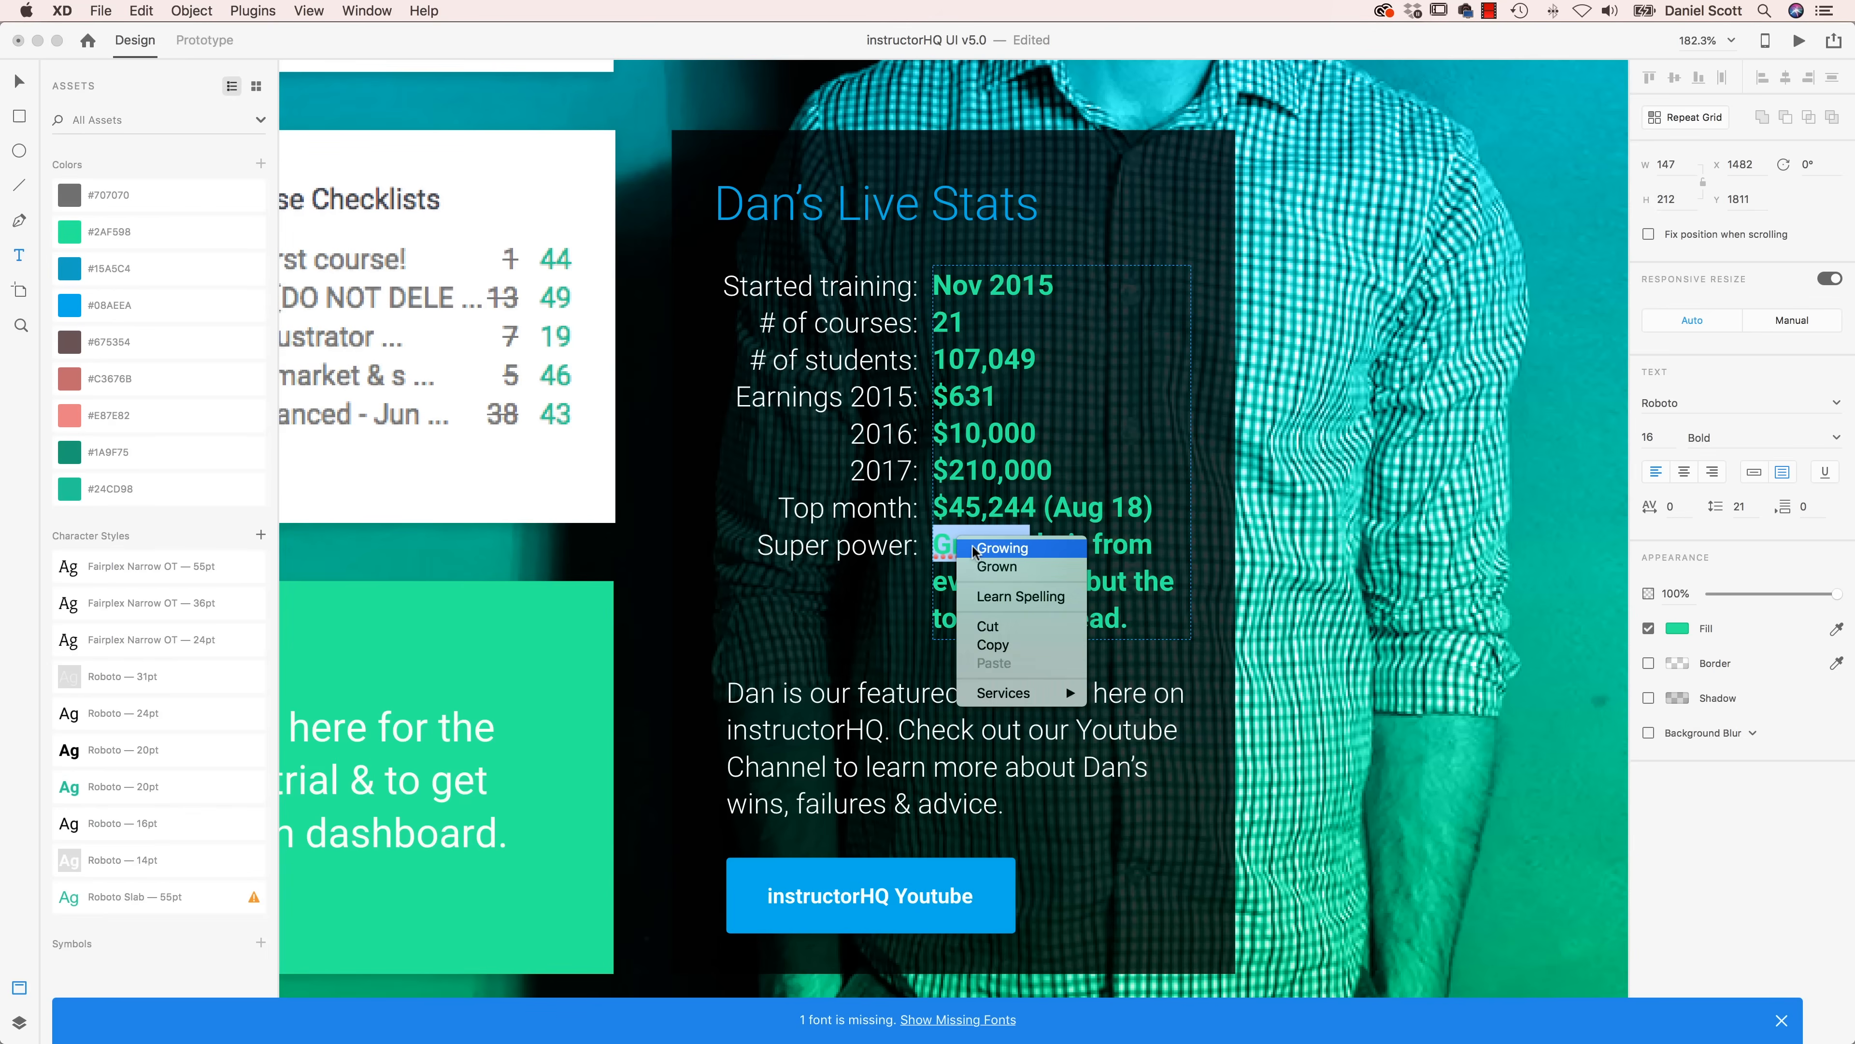
pyautogui.click(1002, 548)
pyautogui.click(1129, 616)
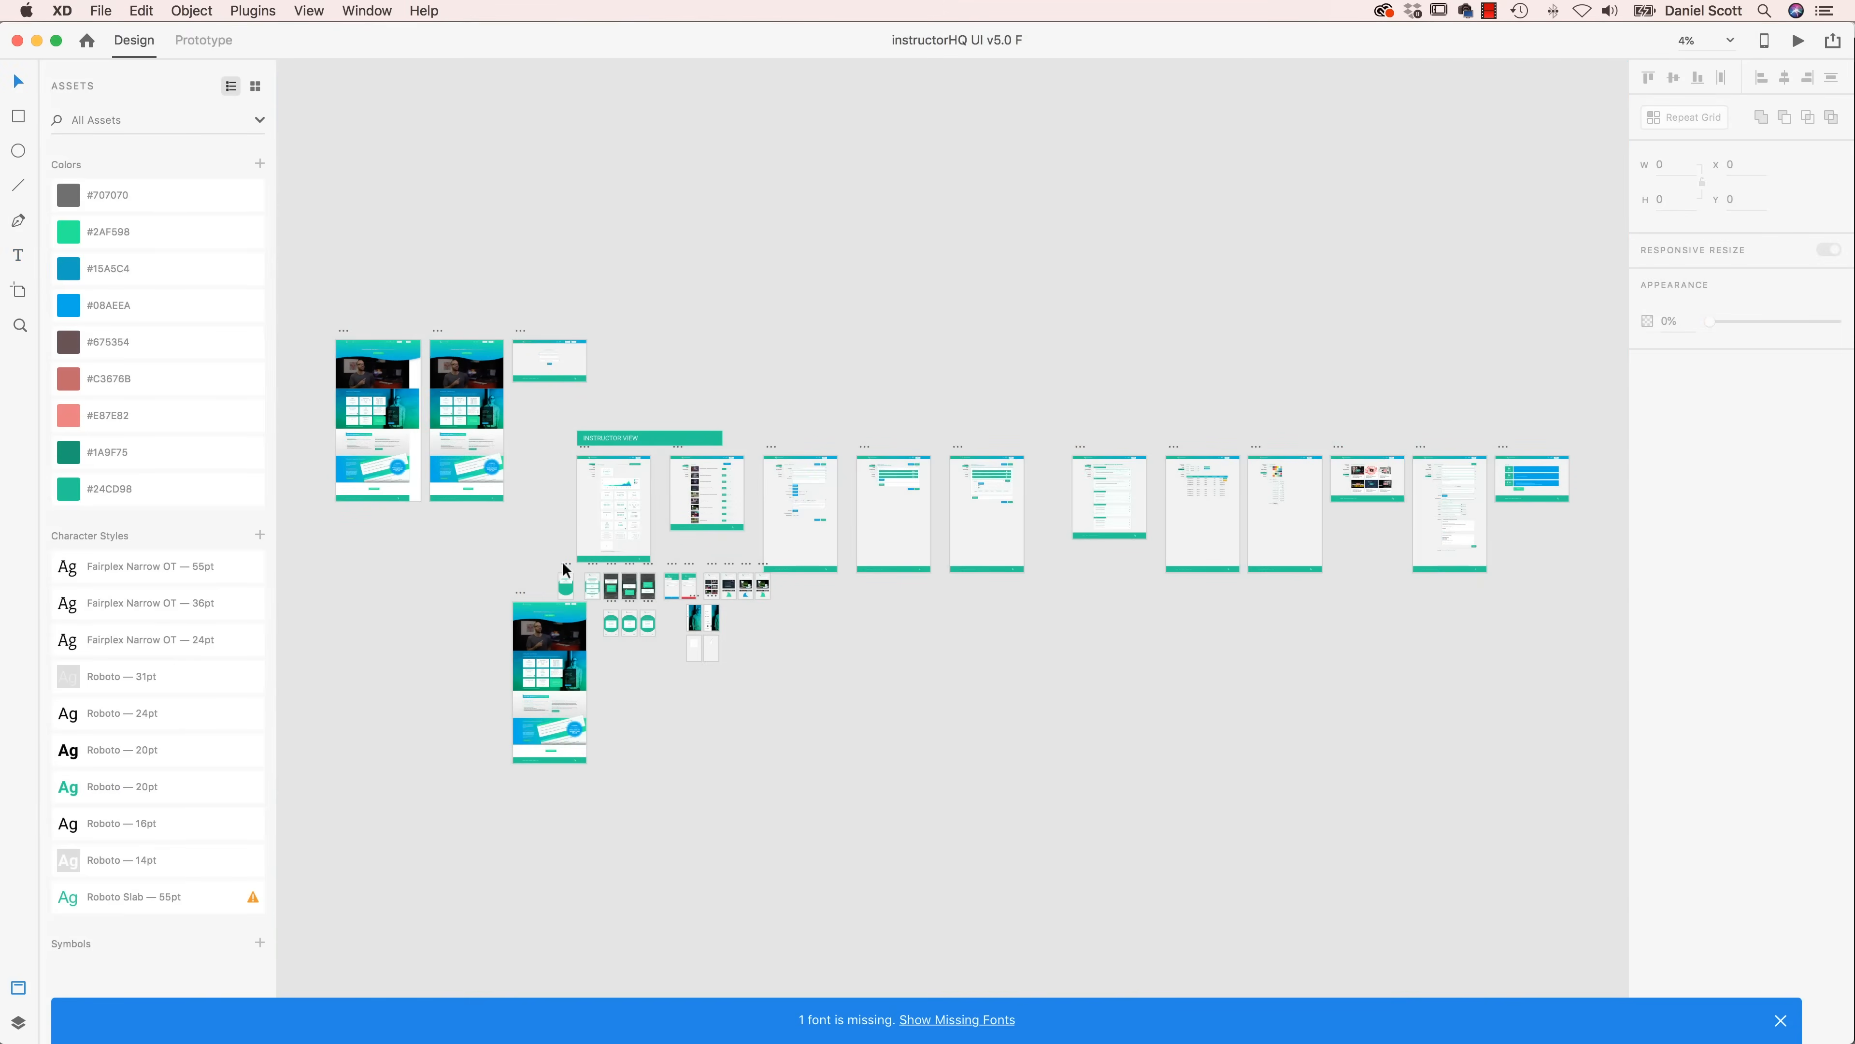
# - Turn the tile on the APP - Dashboard artboard into a repeat grid of four stacked tiles about 482 high, with tightened gaps
pyautogui.click(566, 585)
pyautogui.press('super+3')
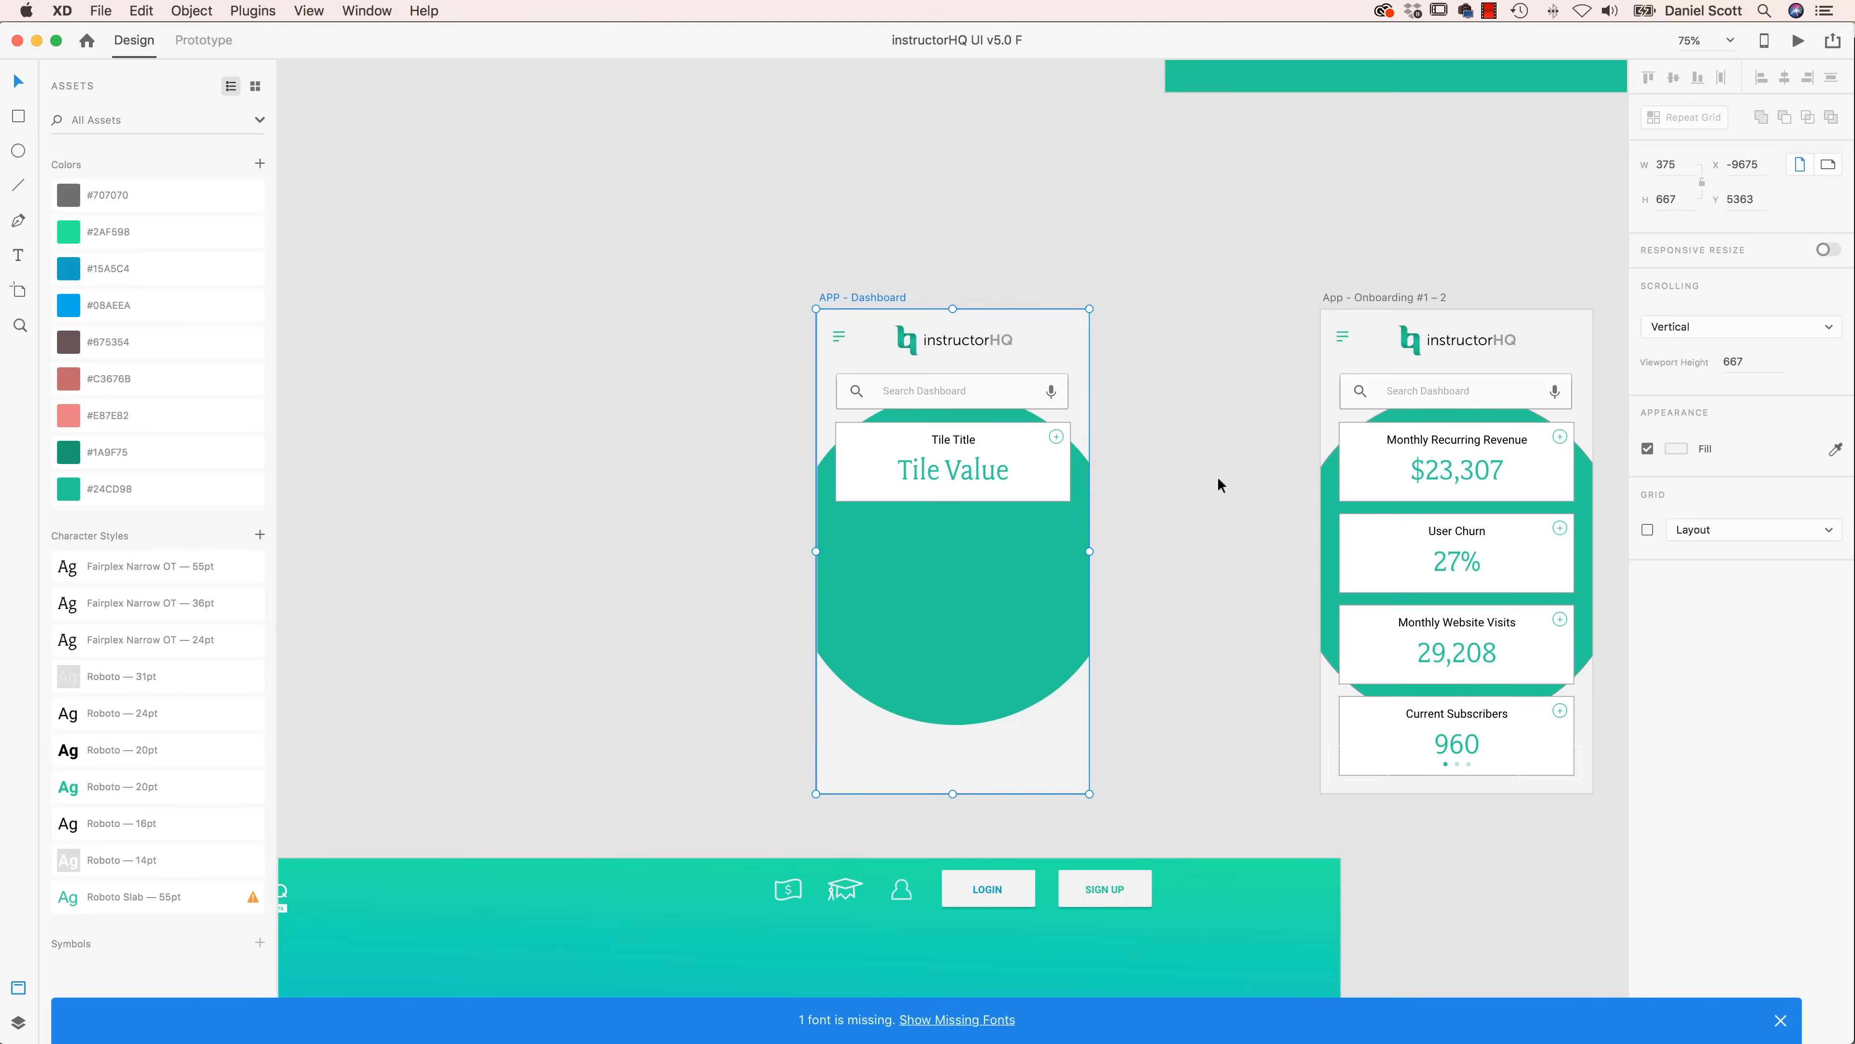
pyautogui.moveTo(684, 486); pyautogui.dragTo(1052, 526)
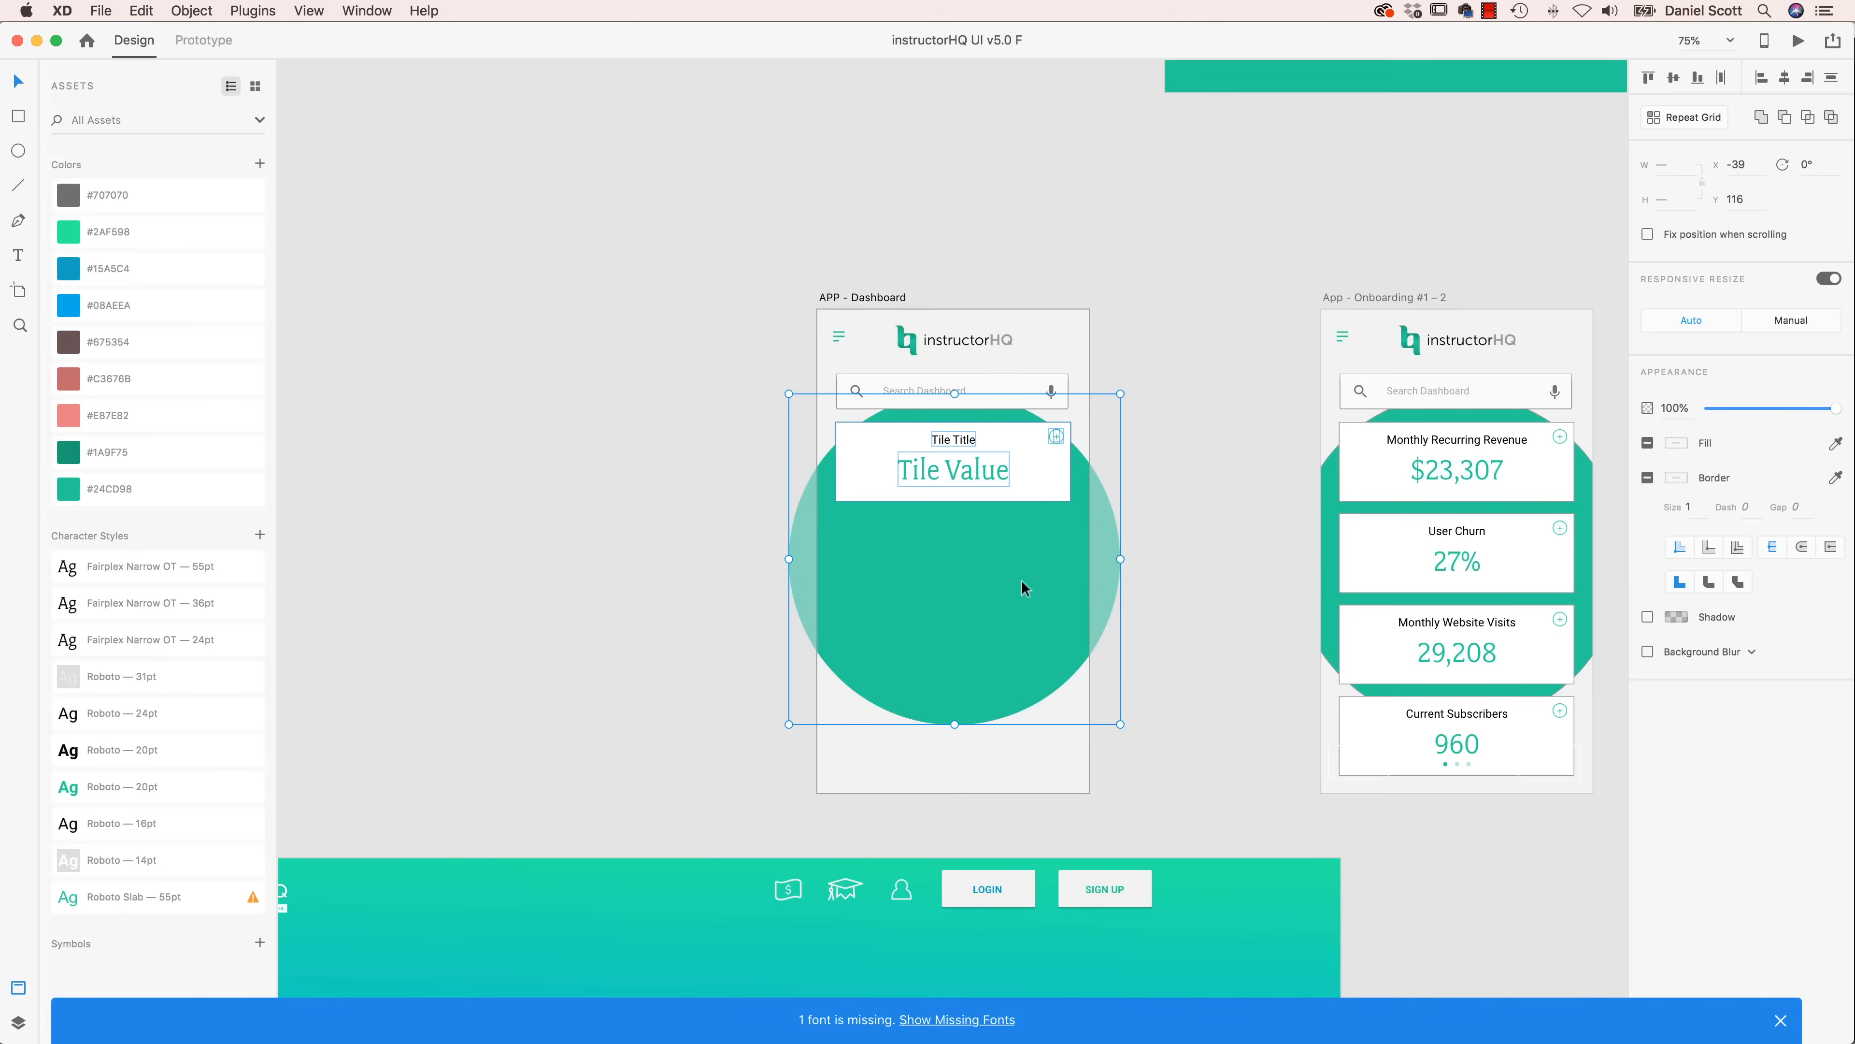
pyautogui.click(1693, 117)
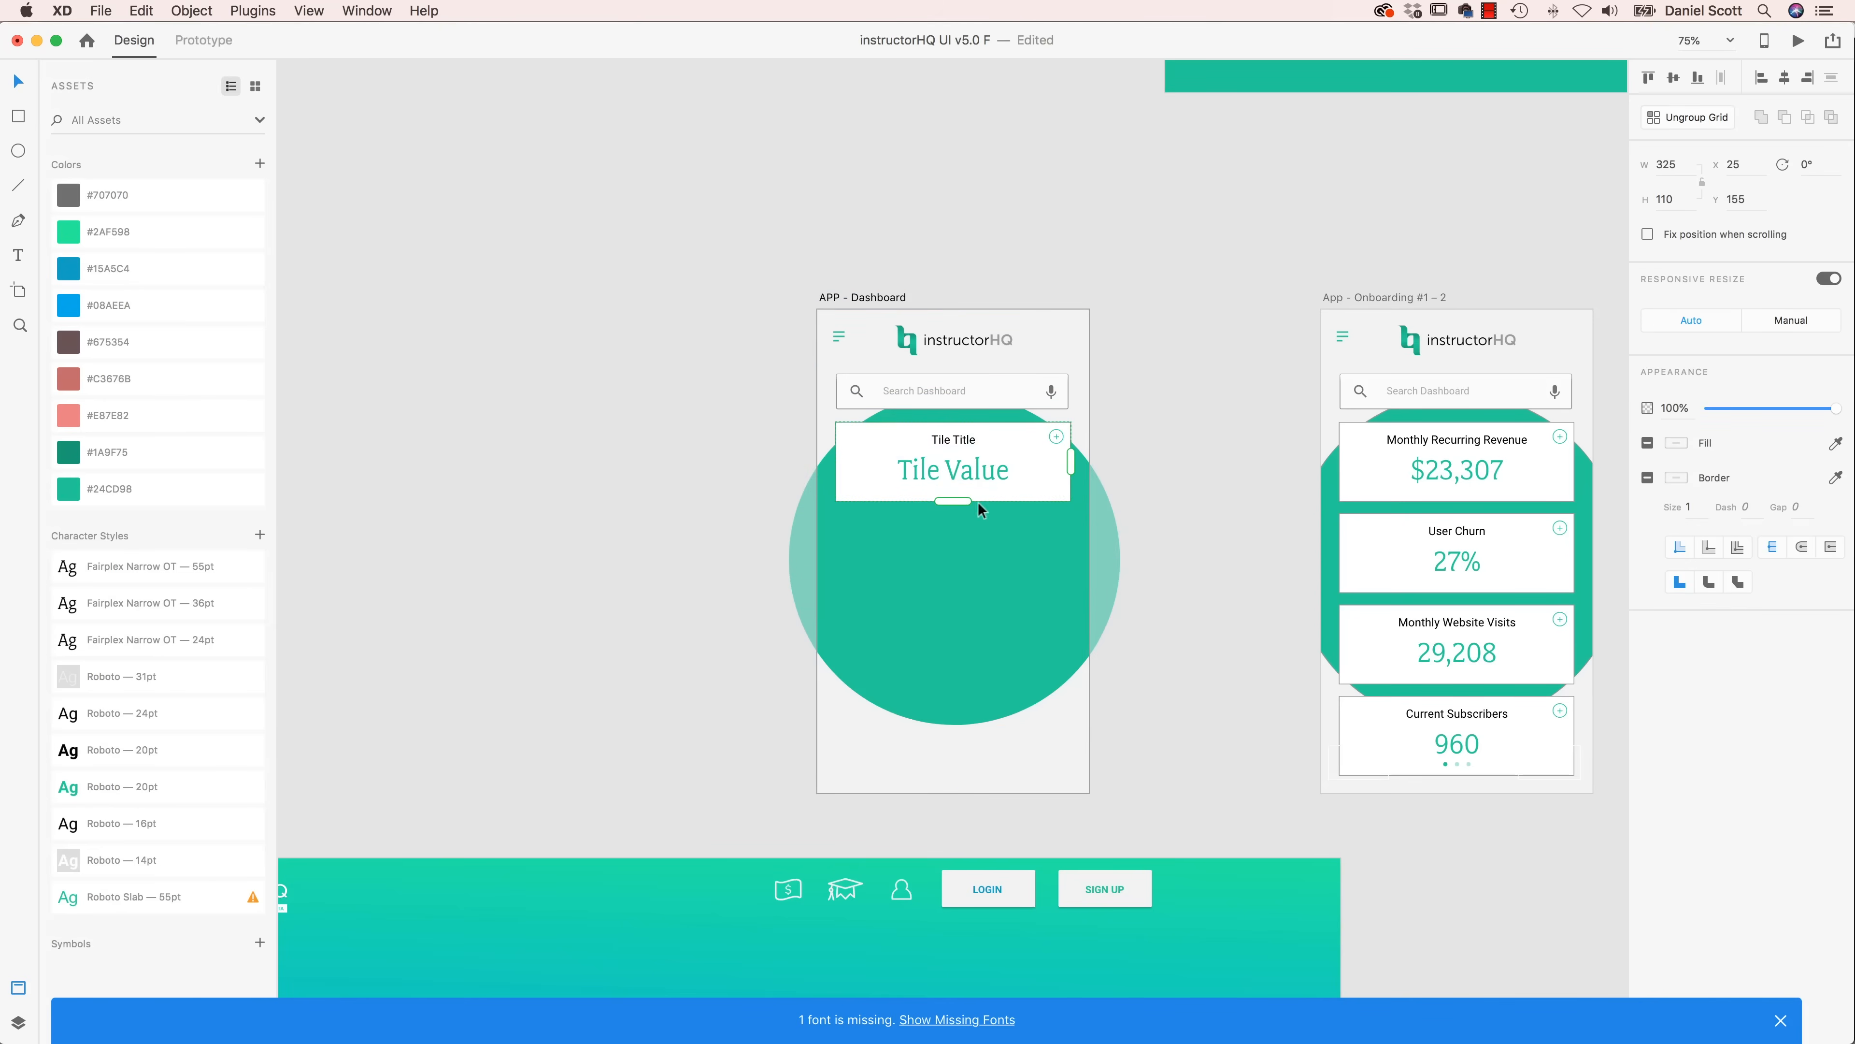
pyautogui.moveTo(957, 503); pyautogui.dragTo(969, 789)
pyautogui.moveTo(970, 700); pyautogui.dragTo(970, 684)
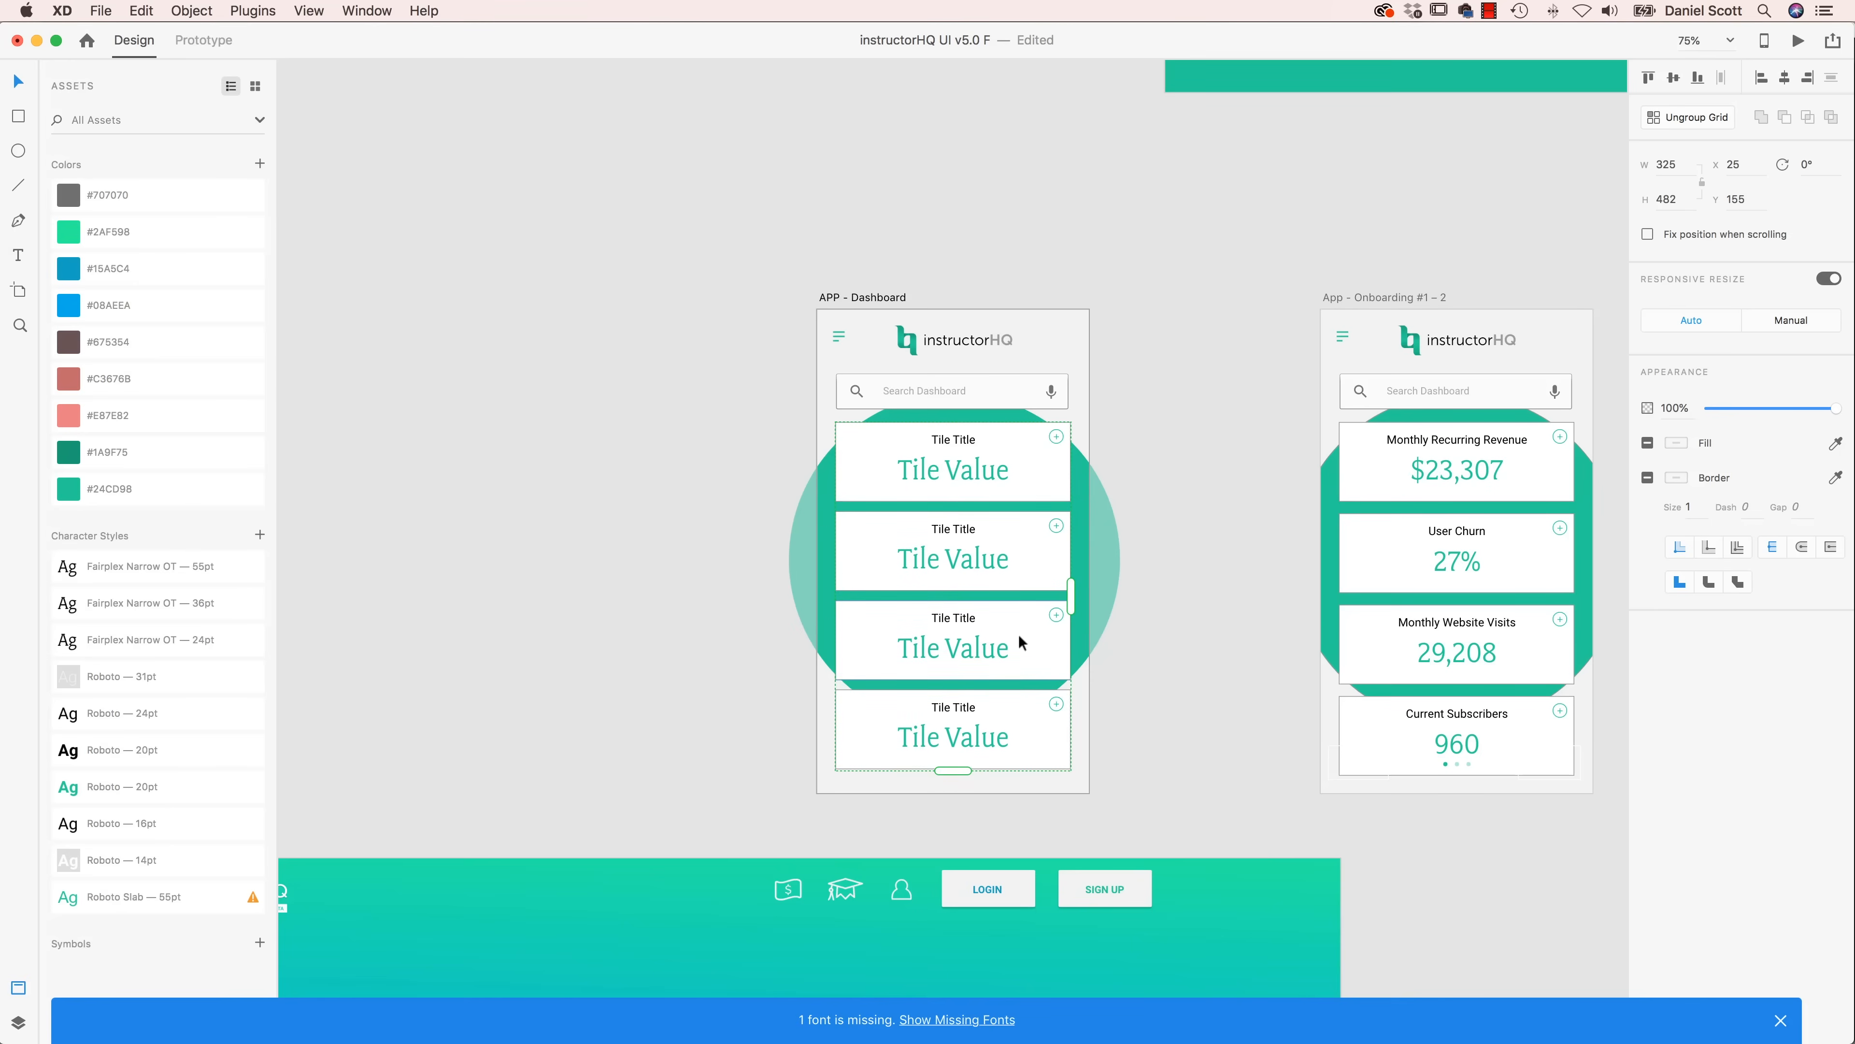
# - Fill the tile titles of the repeat grid with the Sample Data 1 - Title text file from the Exercise Files folder in Finder
pyautogui.press('super+Tab')
pyautogui.press('super+Tab')
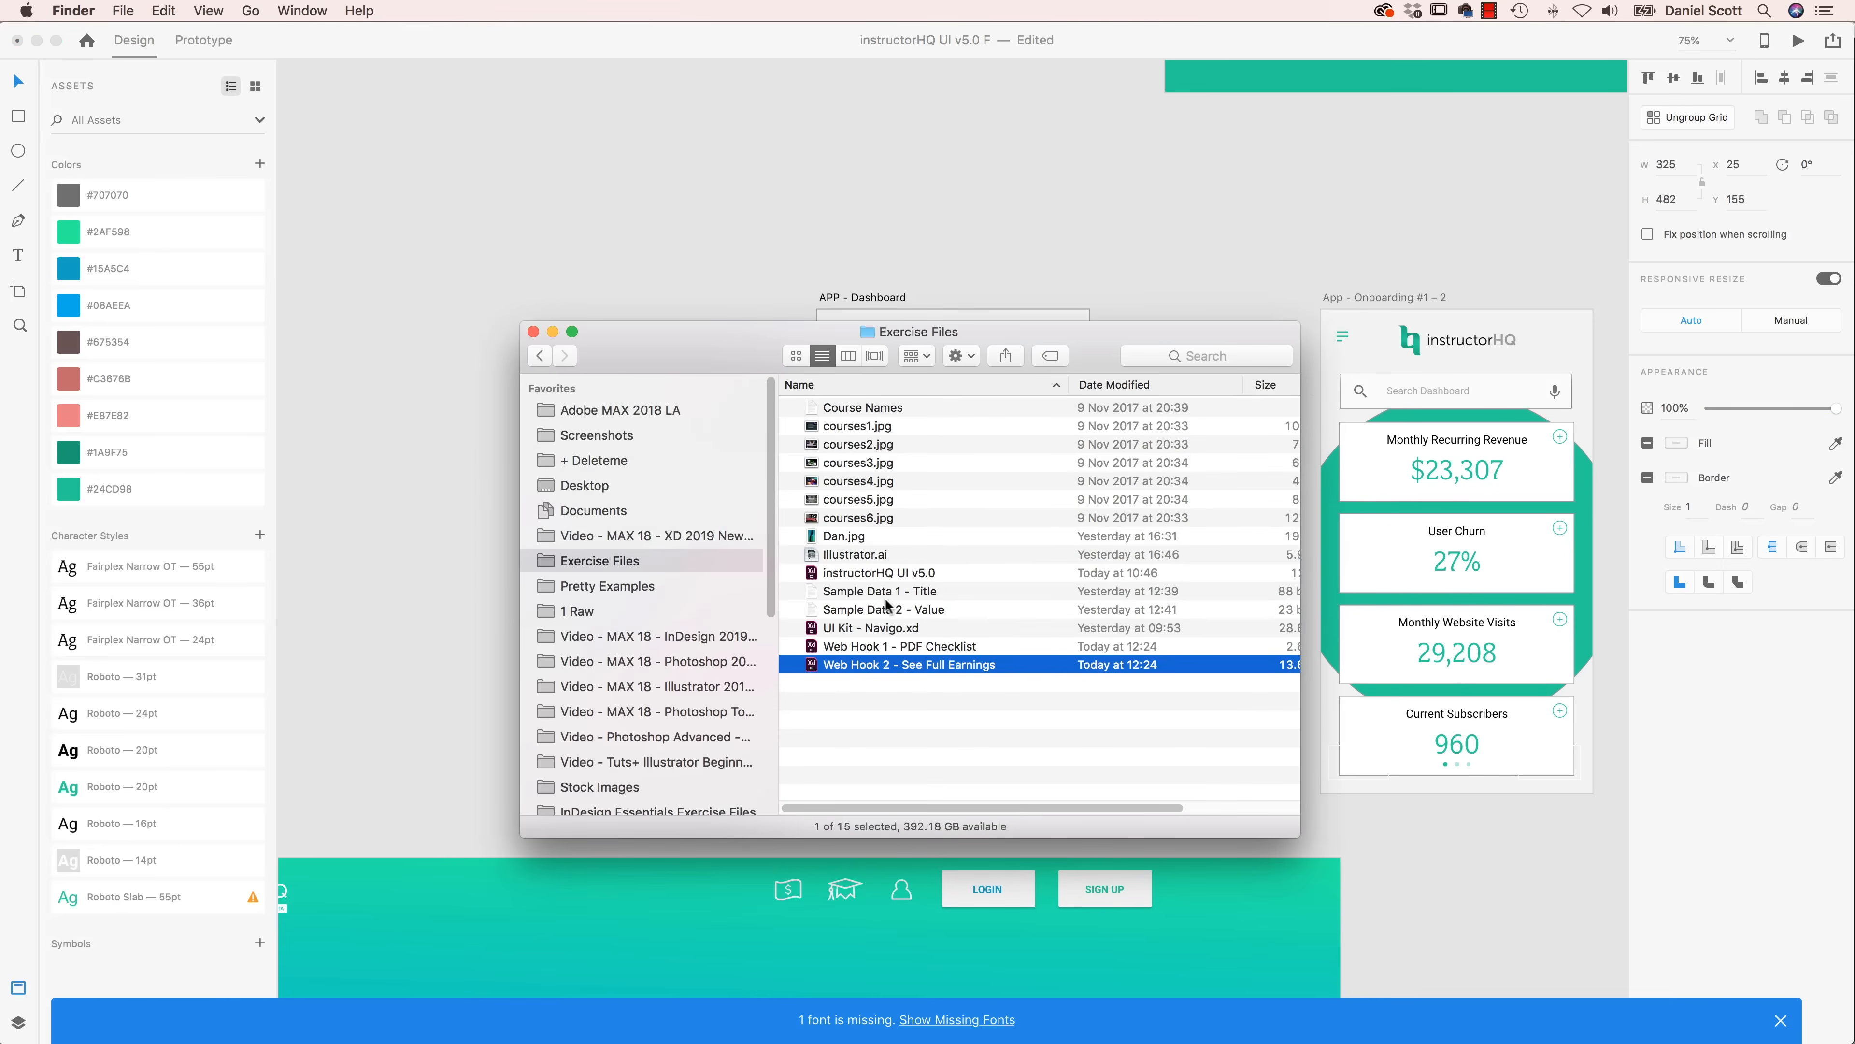
pyautogui.click(861, 596)
pyautogui.moveTo(829, 598); pyautogui.dragTo(962, 445)
pyautogui.press('super+Tab')
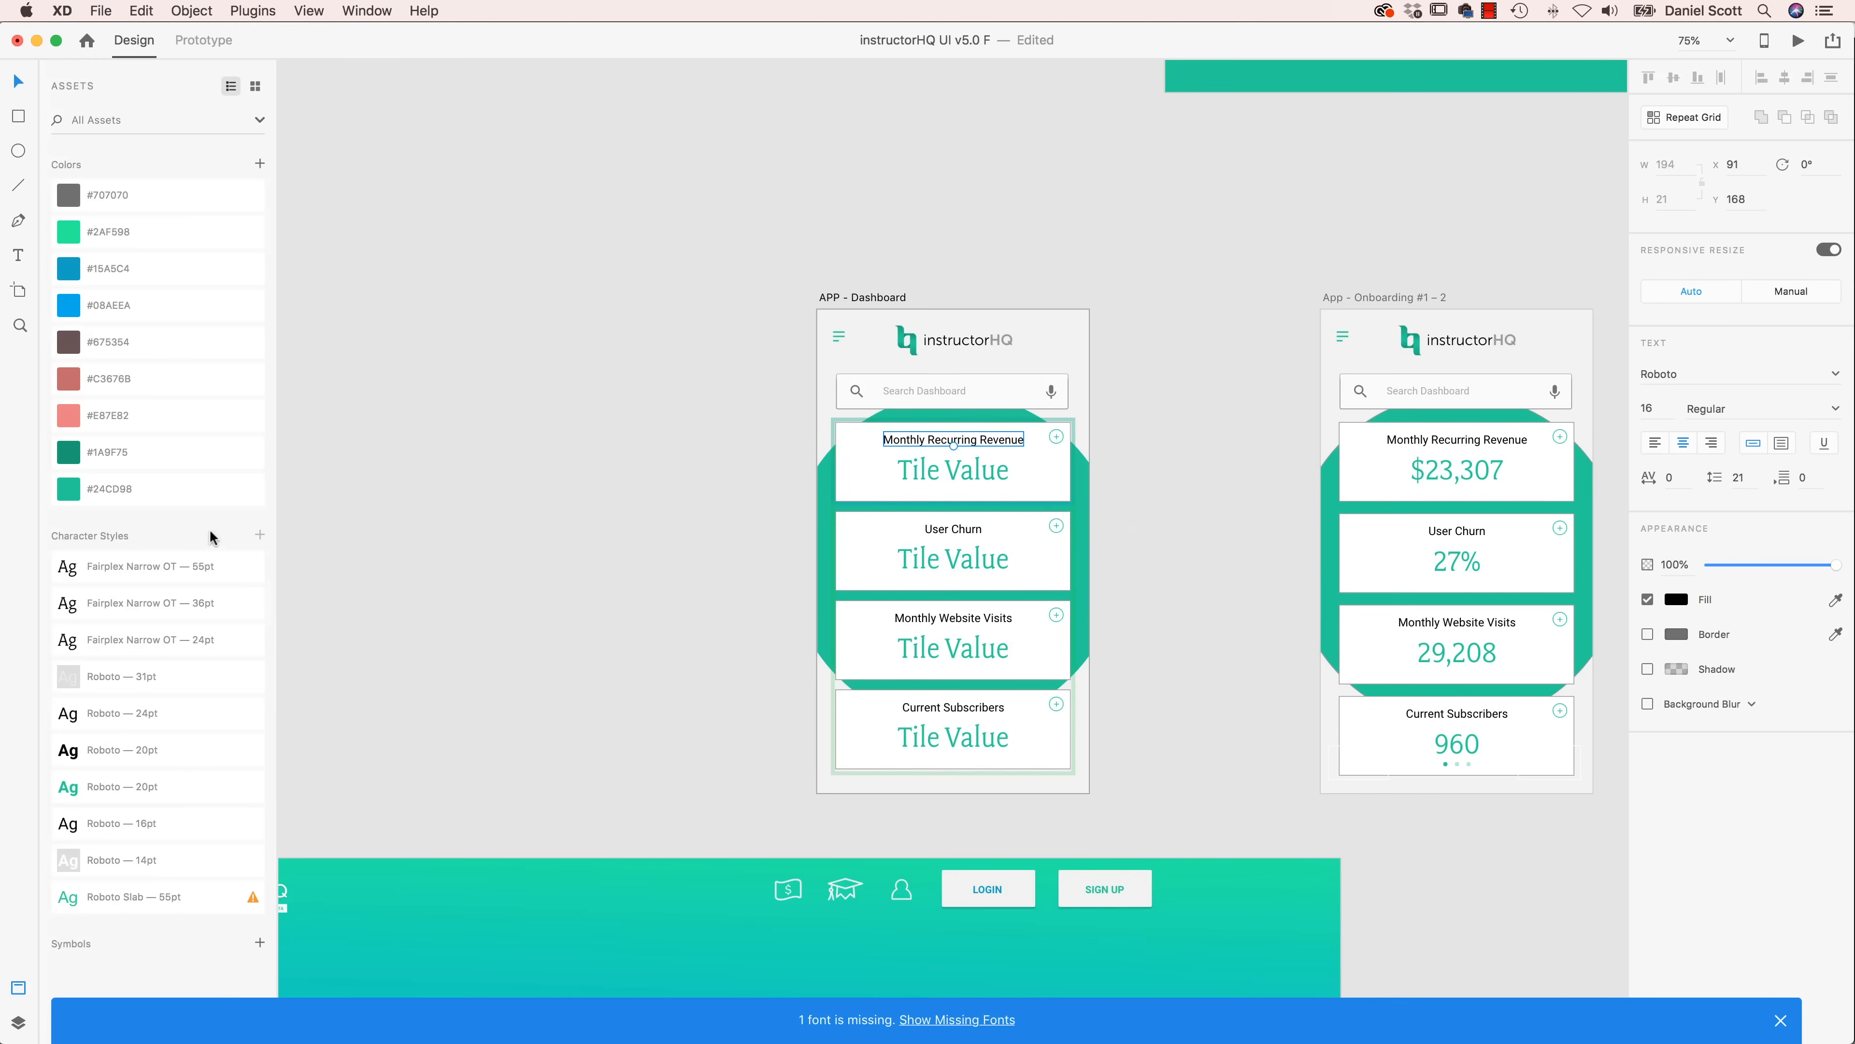
# - Fill the tile values of the repeat grid with the Sample Data 2 - Value text file from Finder
pyautogui.press('super+Tab')
pyautogui.click(833, 615)
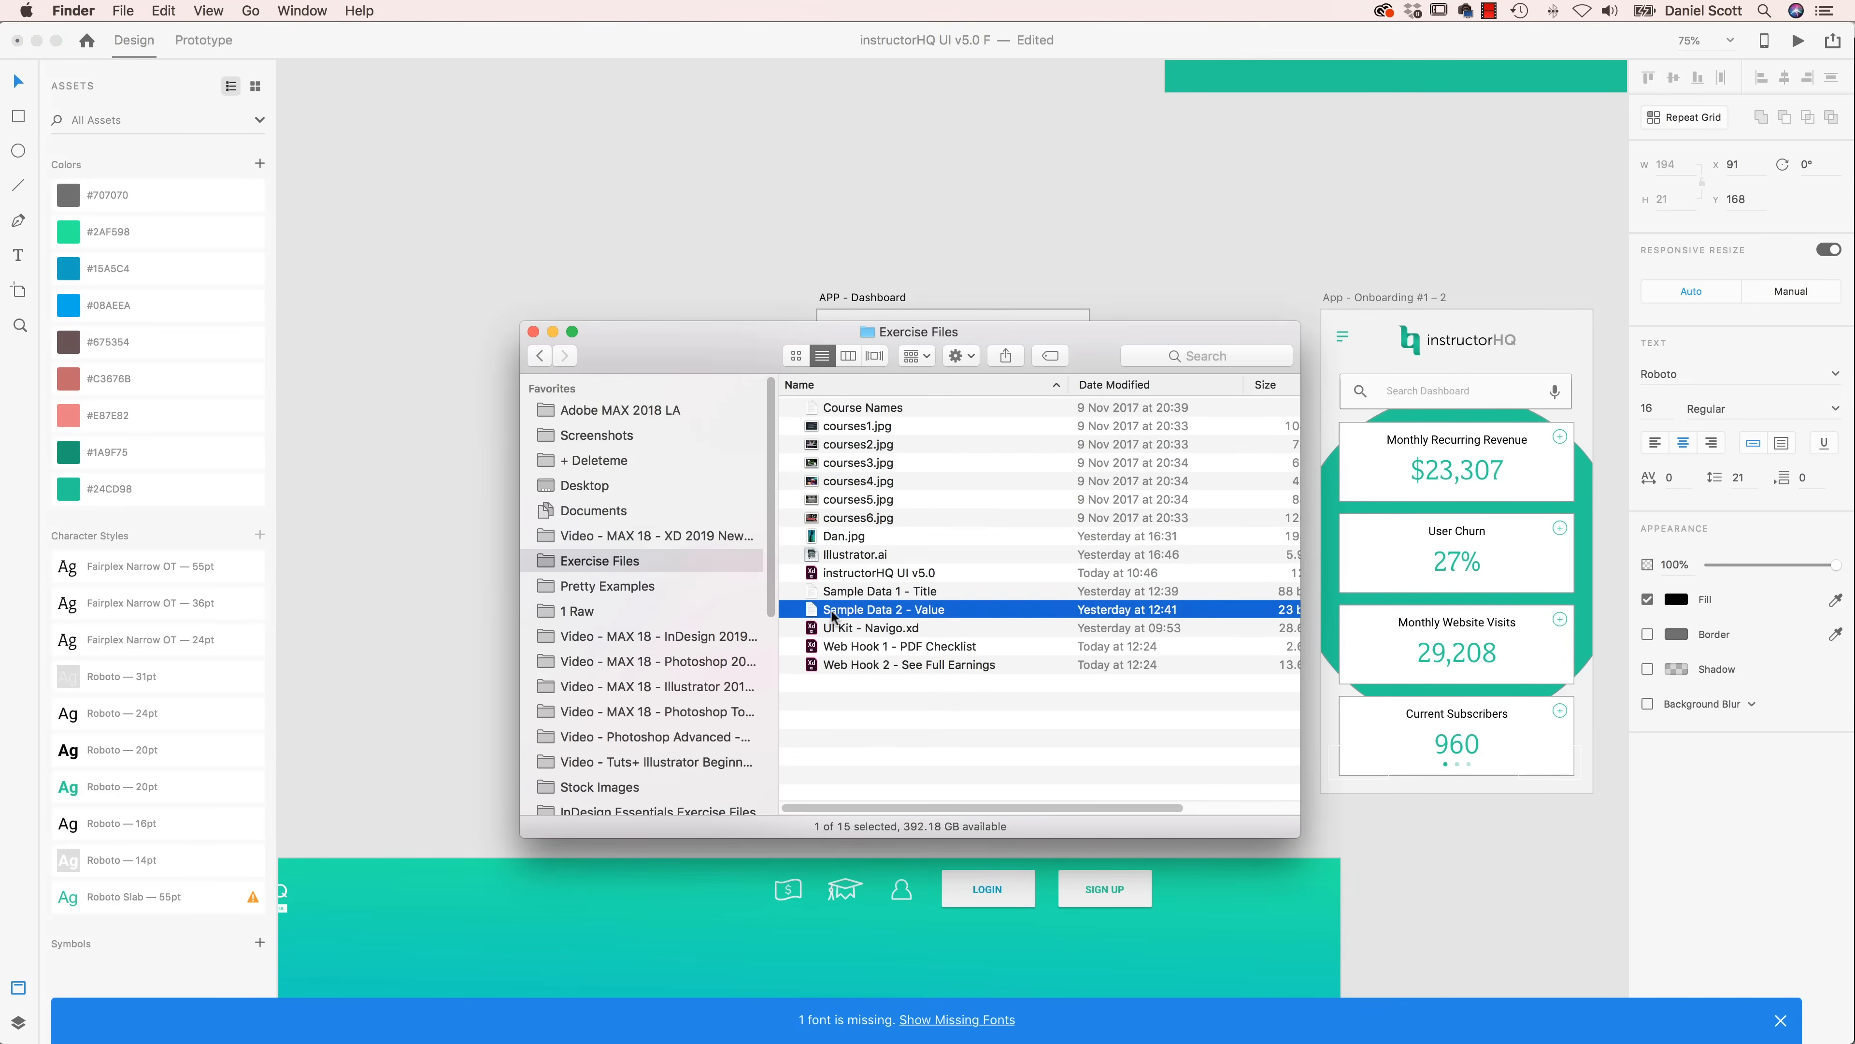
pyautogui.press('super+Tab')
pyautogui.moveTo(833, 614); pyautogui.dragTo(975, 566)
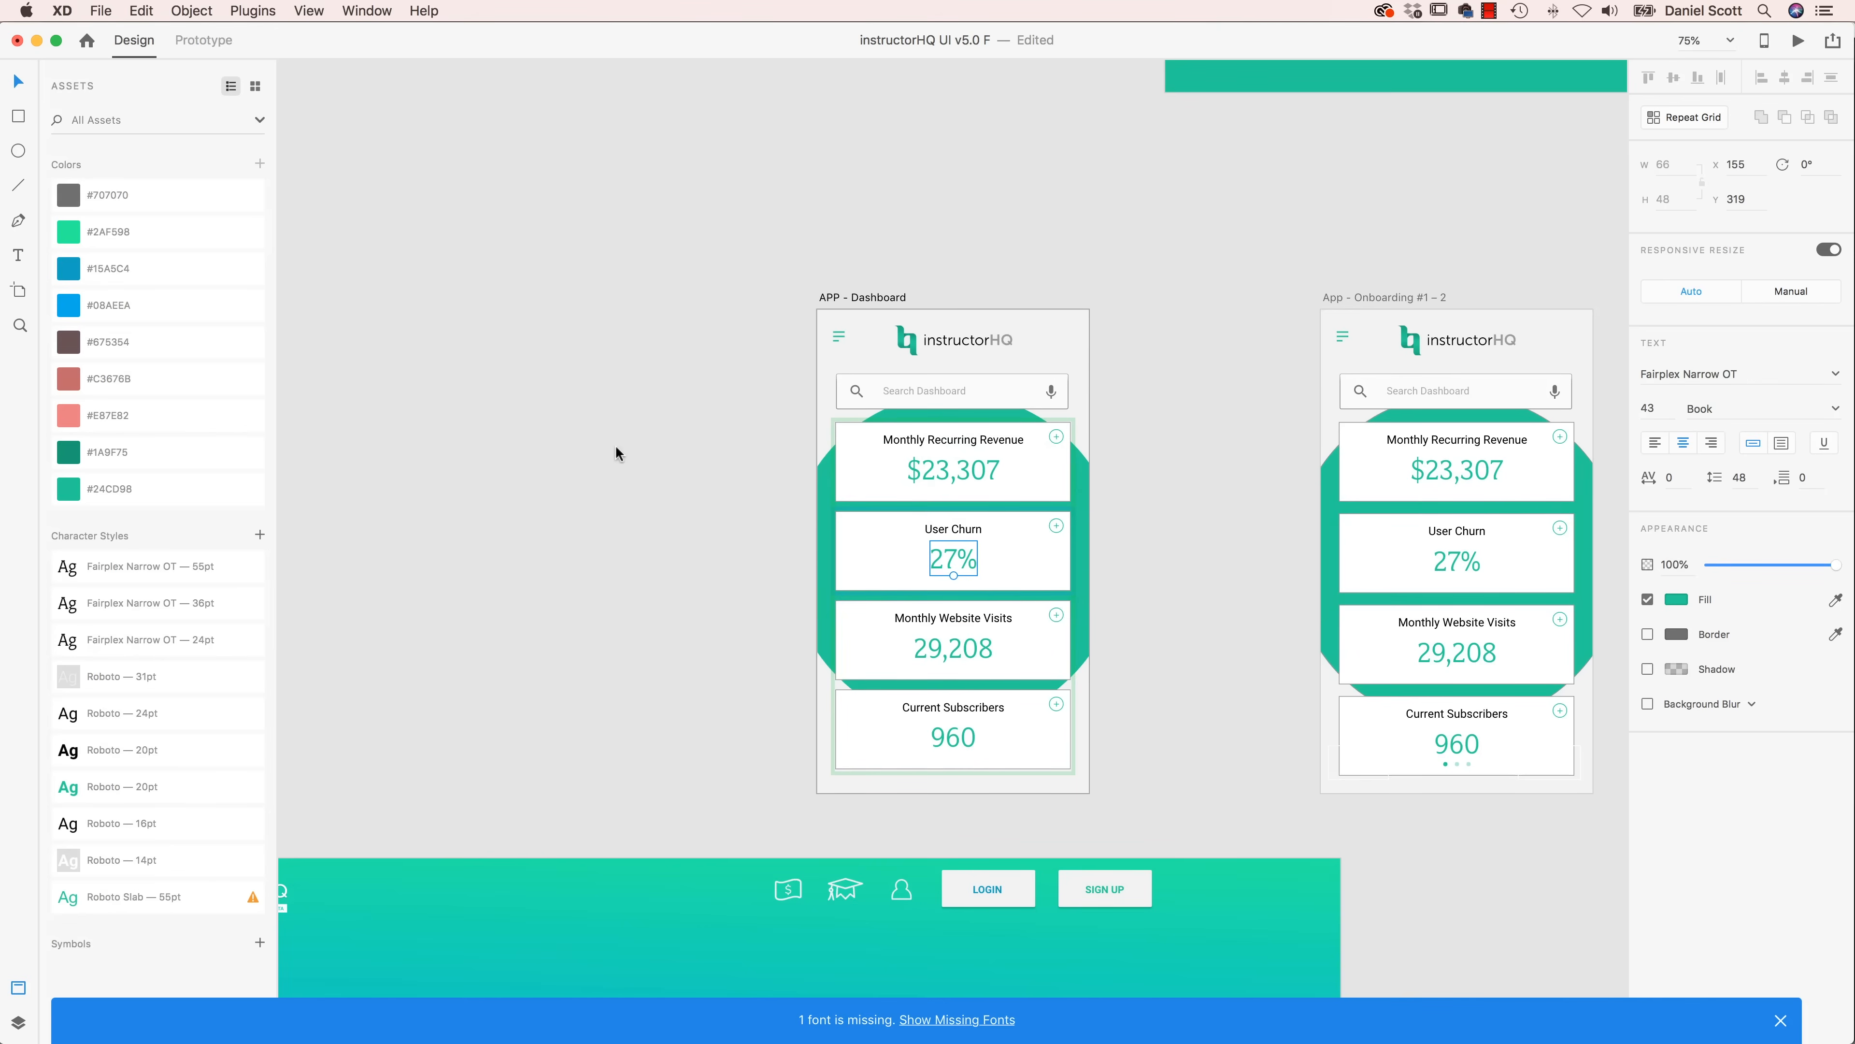
# - Preview the contents of the Sample Data 1 - Title file in Finder and return to the XD document
pyautogui.press('super+Tab')
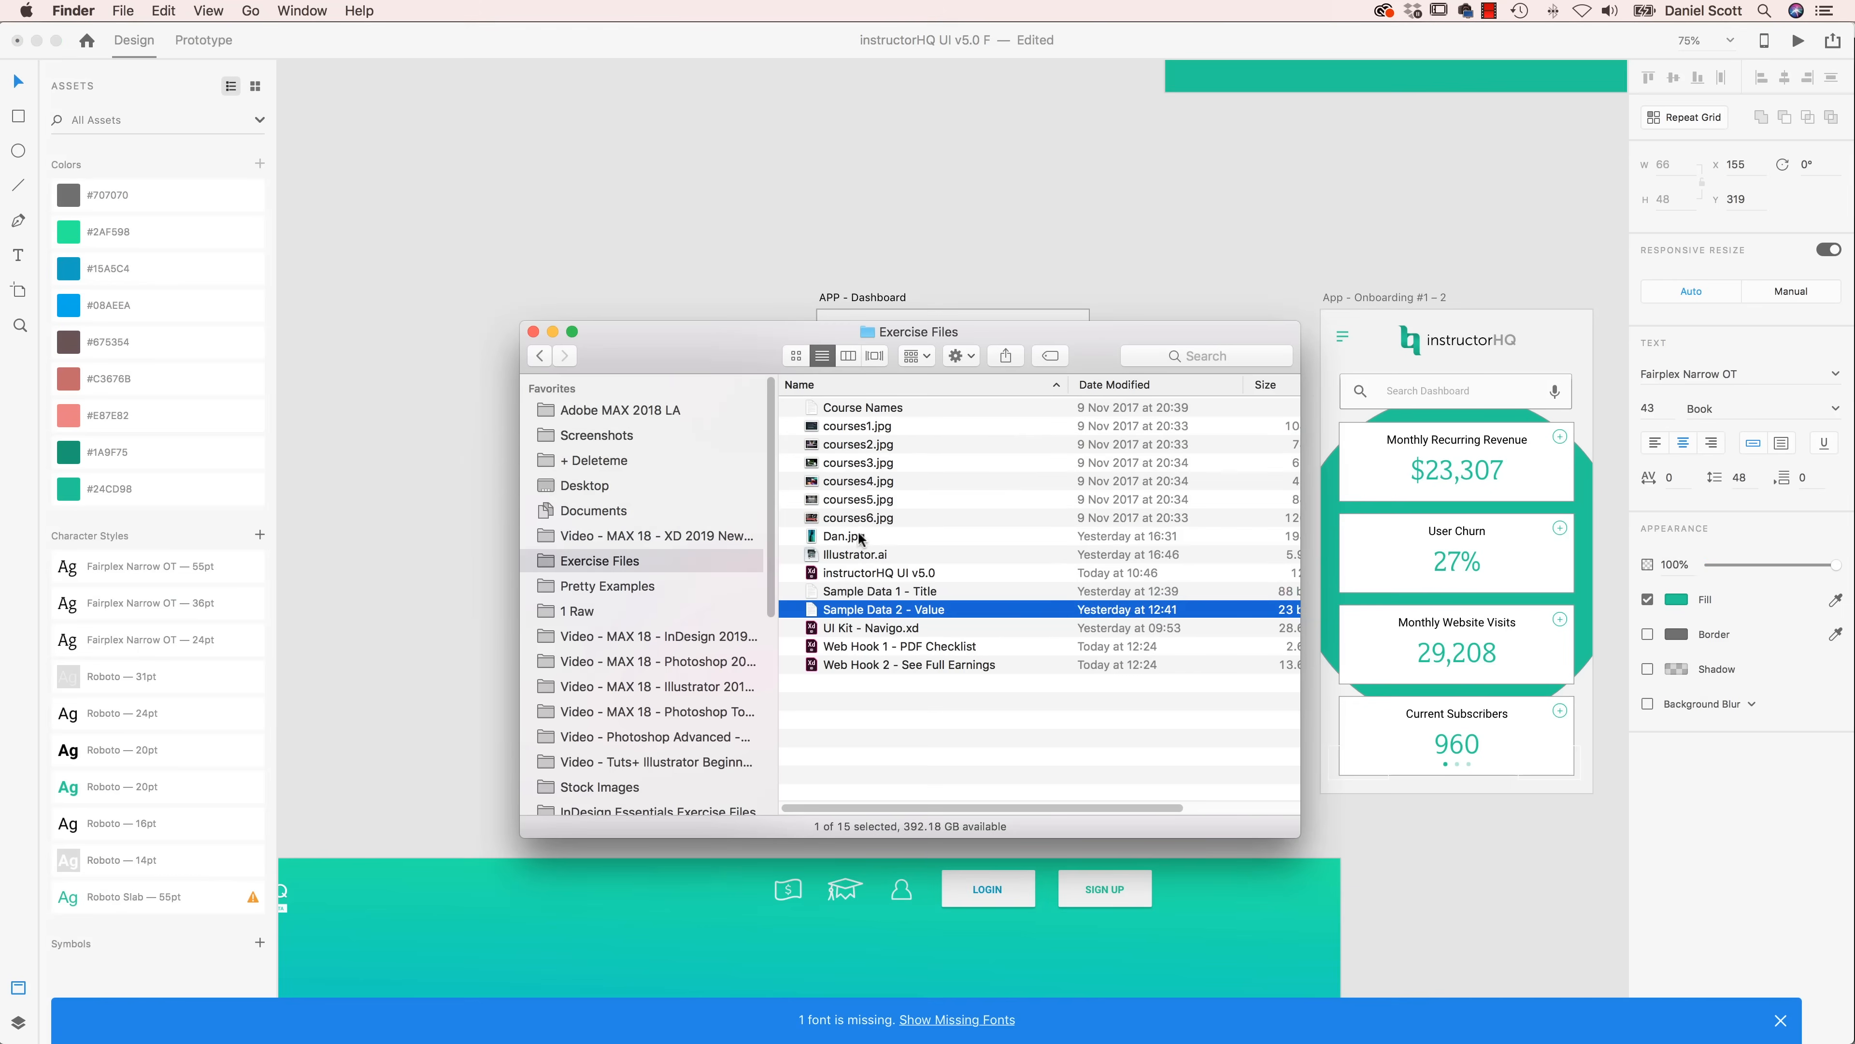
pyautogui.click(873, 591)
pyautogui.press('space')
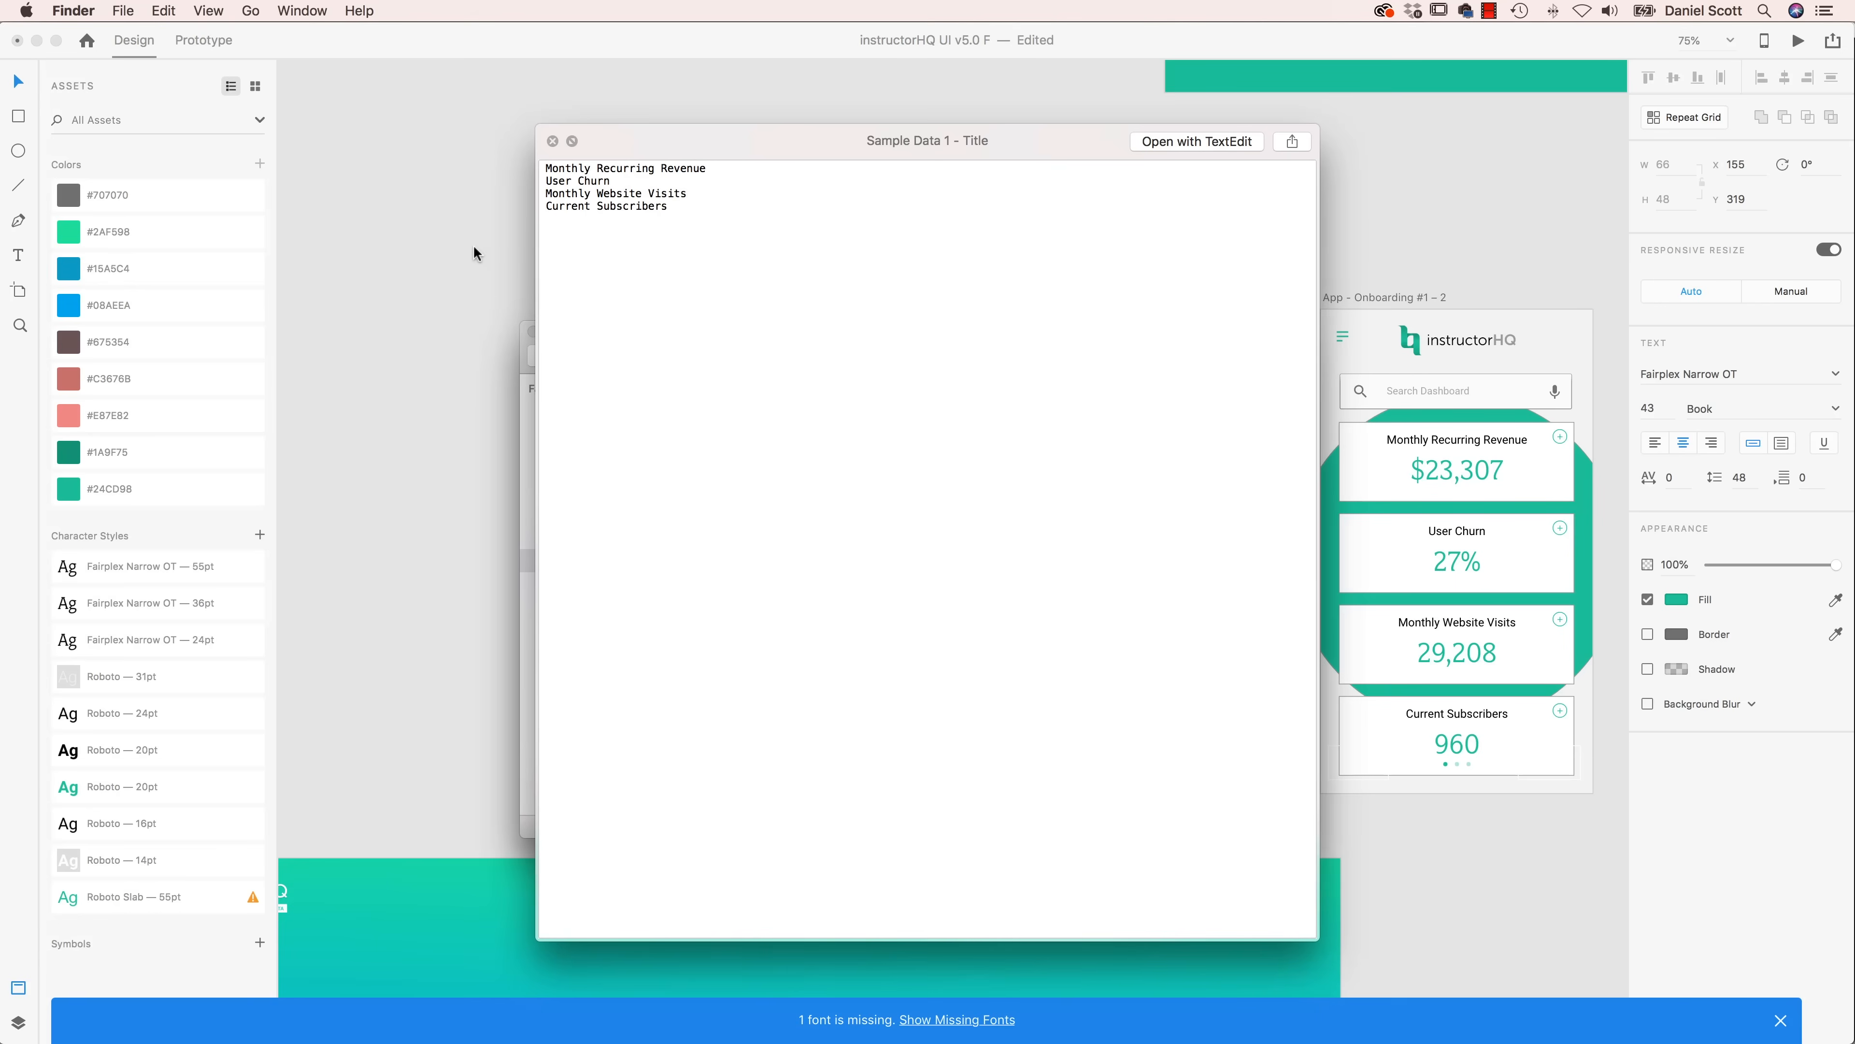
pyautogui.press('super+Tab')
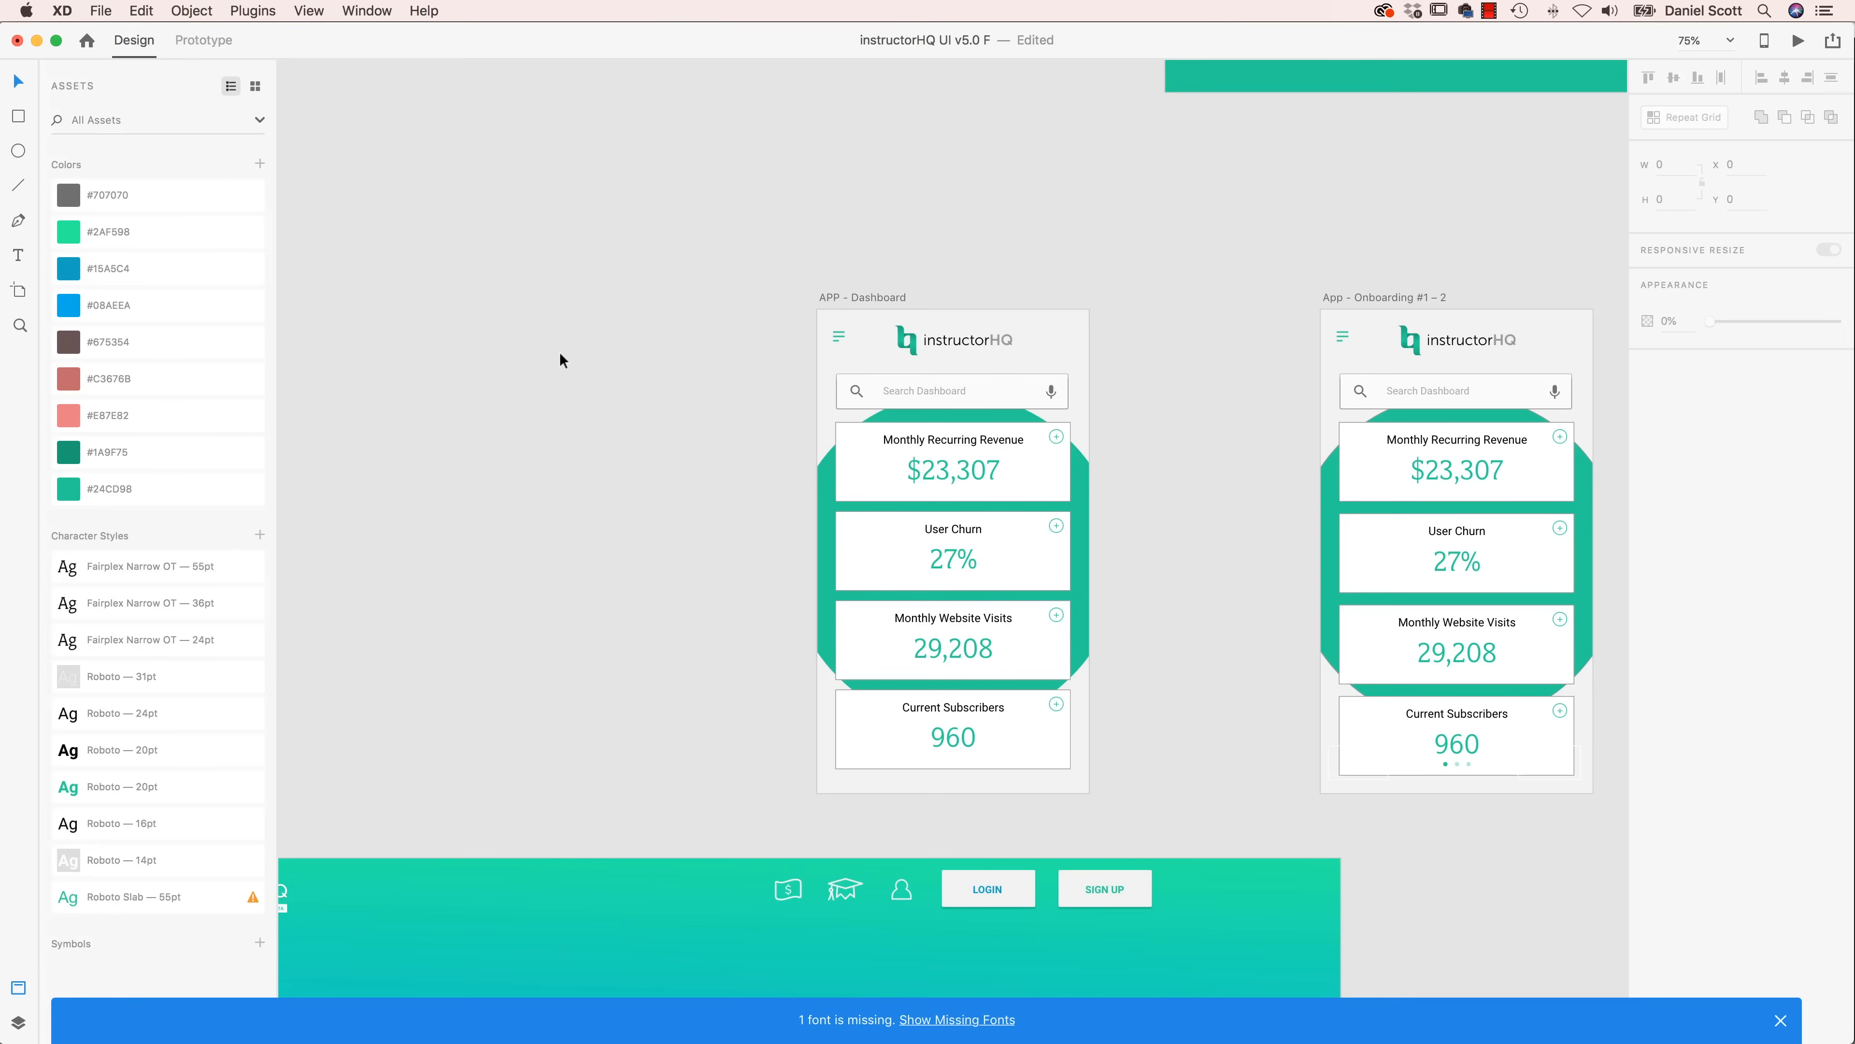
# - Export the APP - Dashboard artboard to After Effects
pyautogui.click(994, 468)
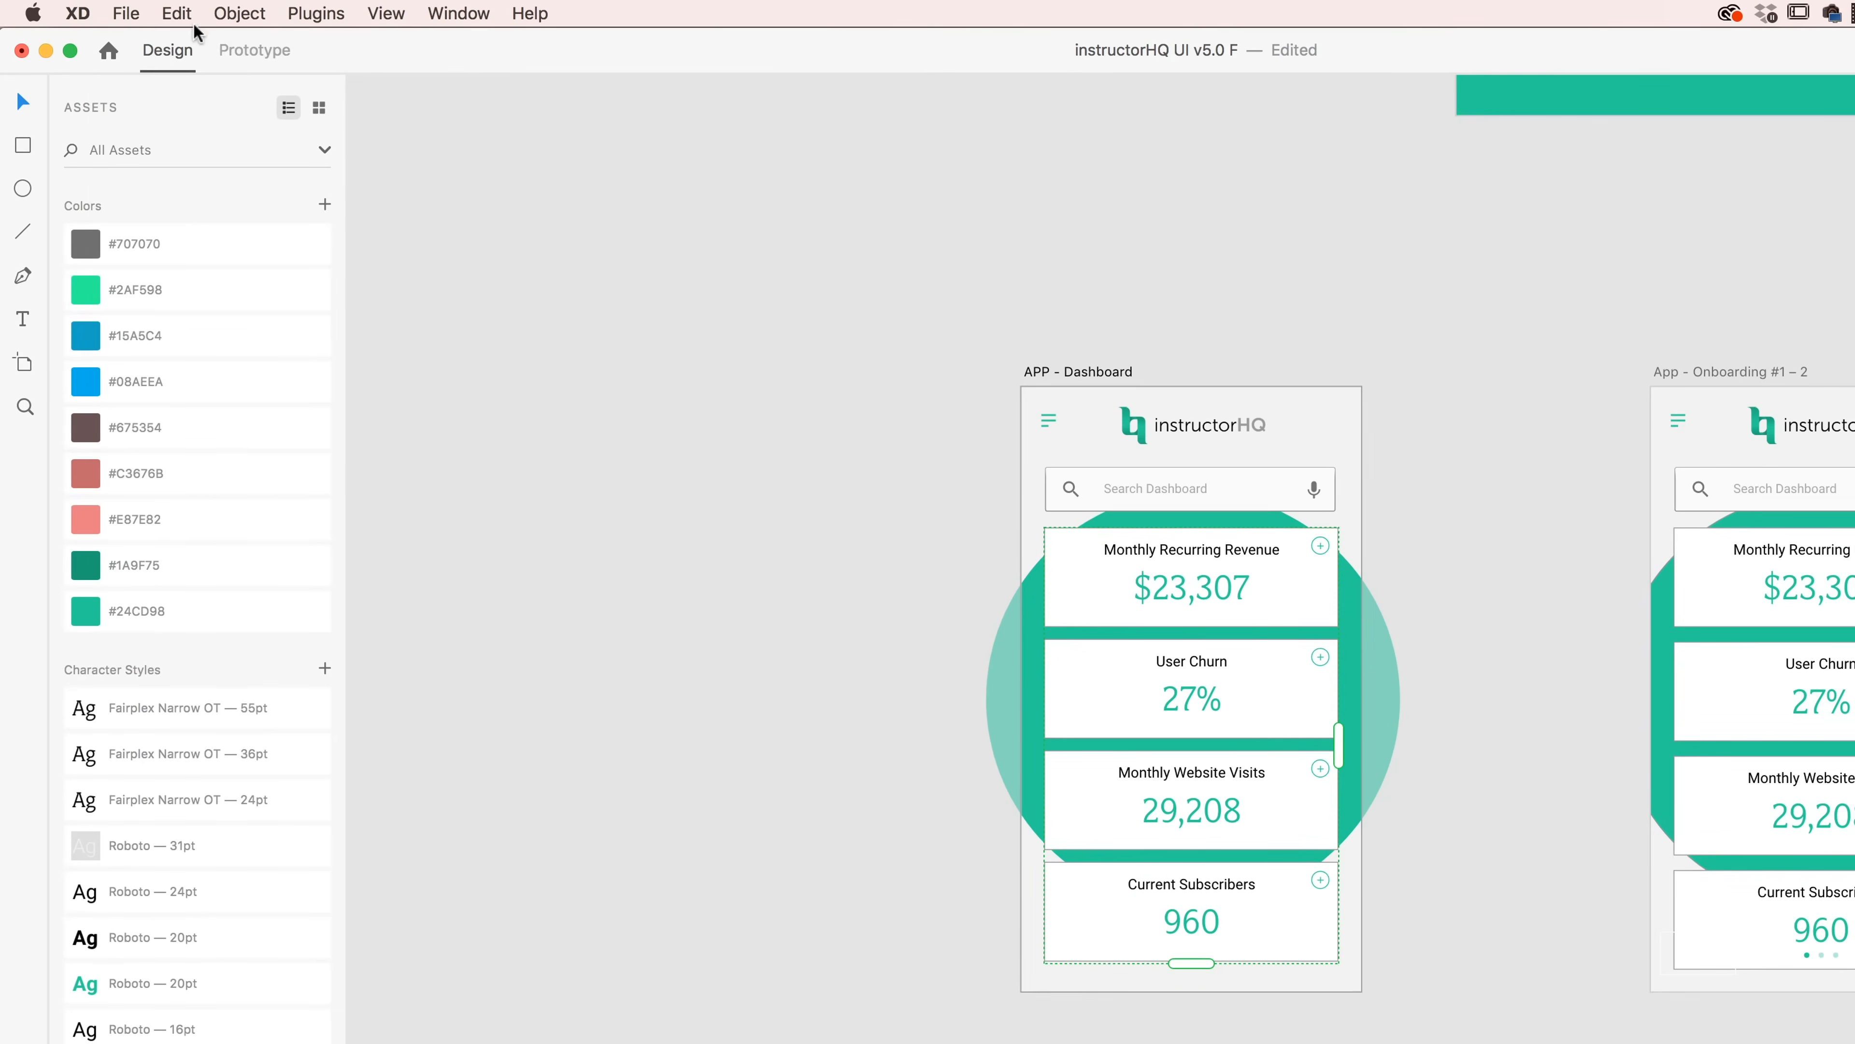
pyautogui.click(101, 11)
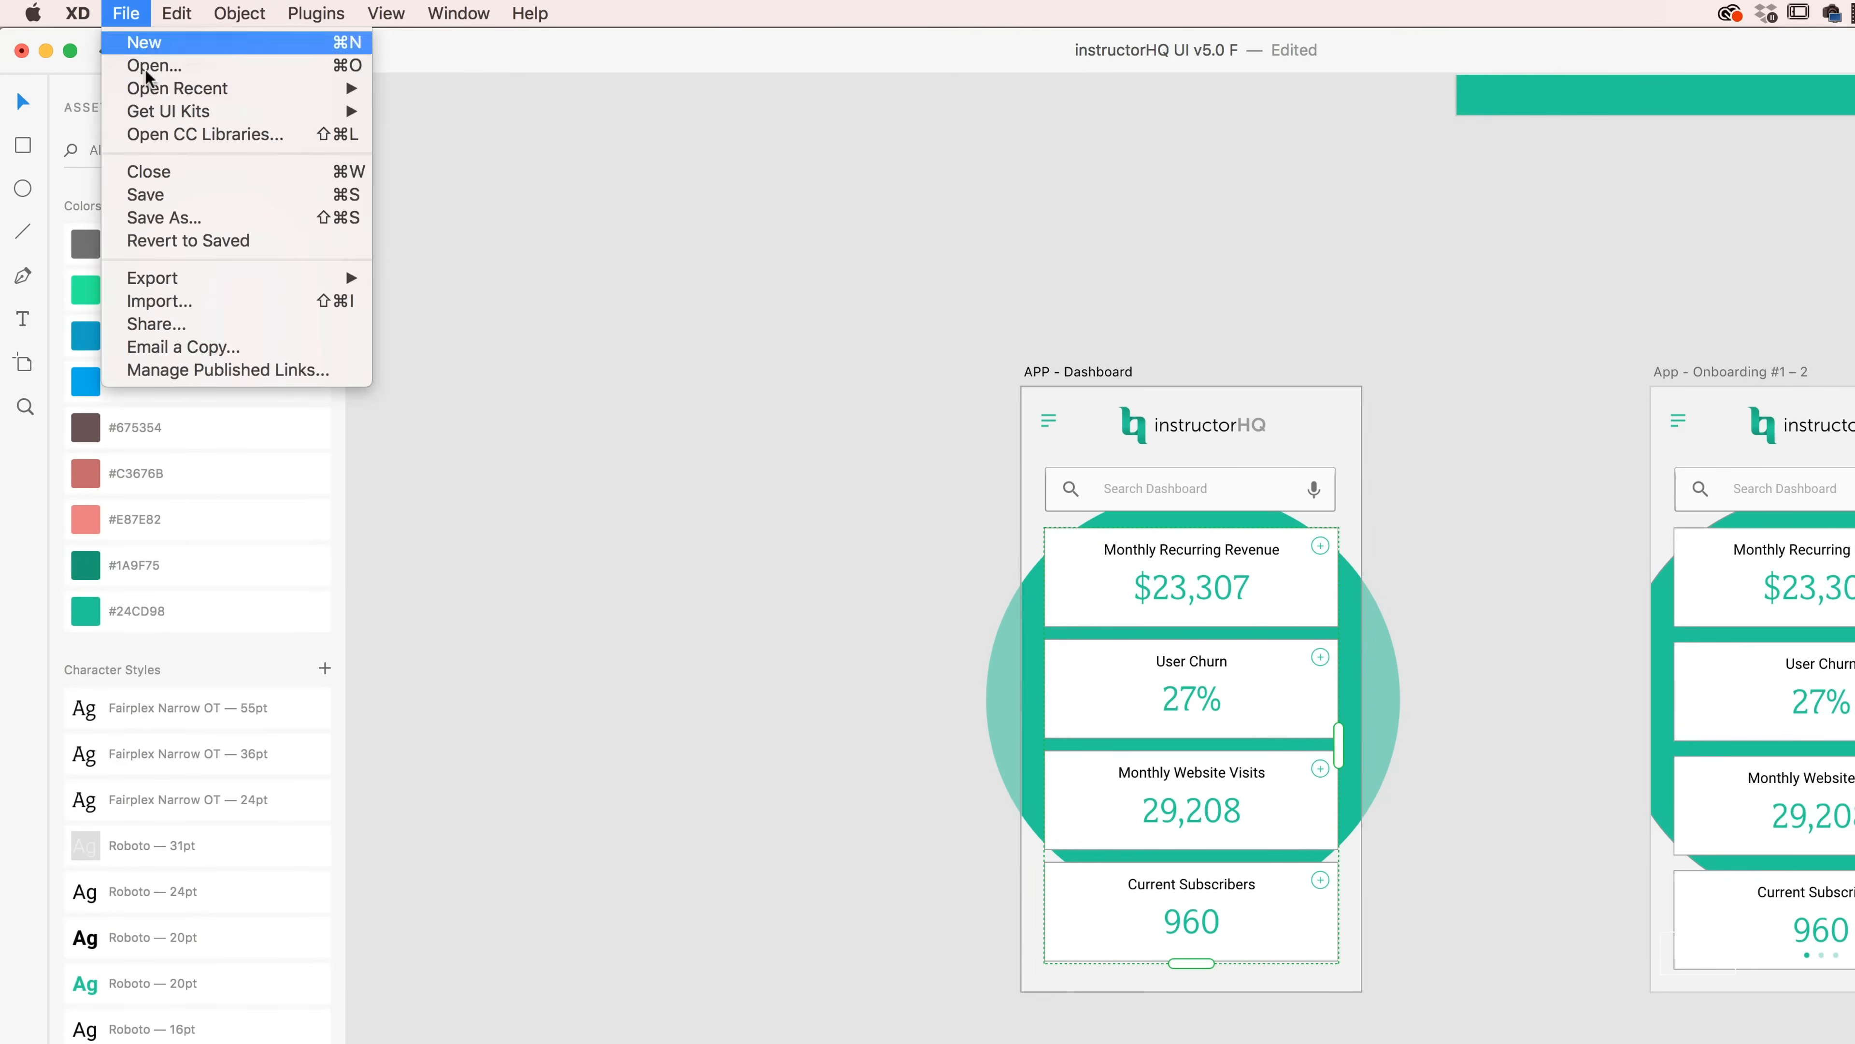
pyautogui.moveTo(194, 286)
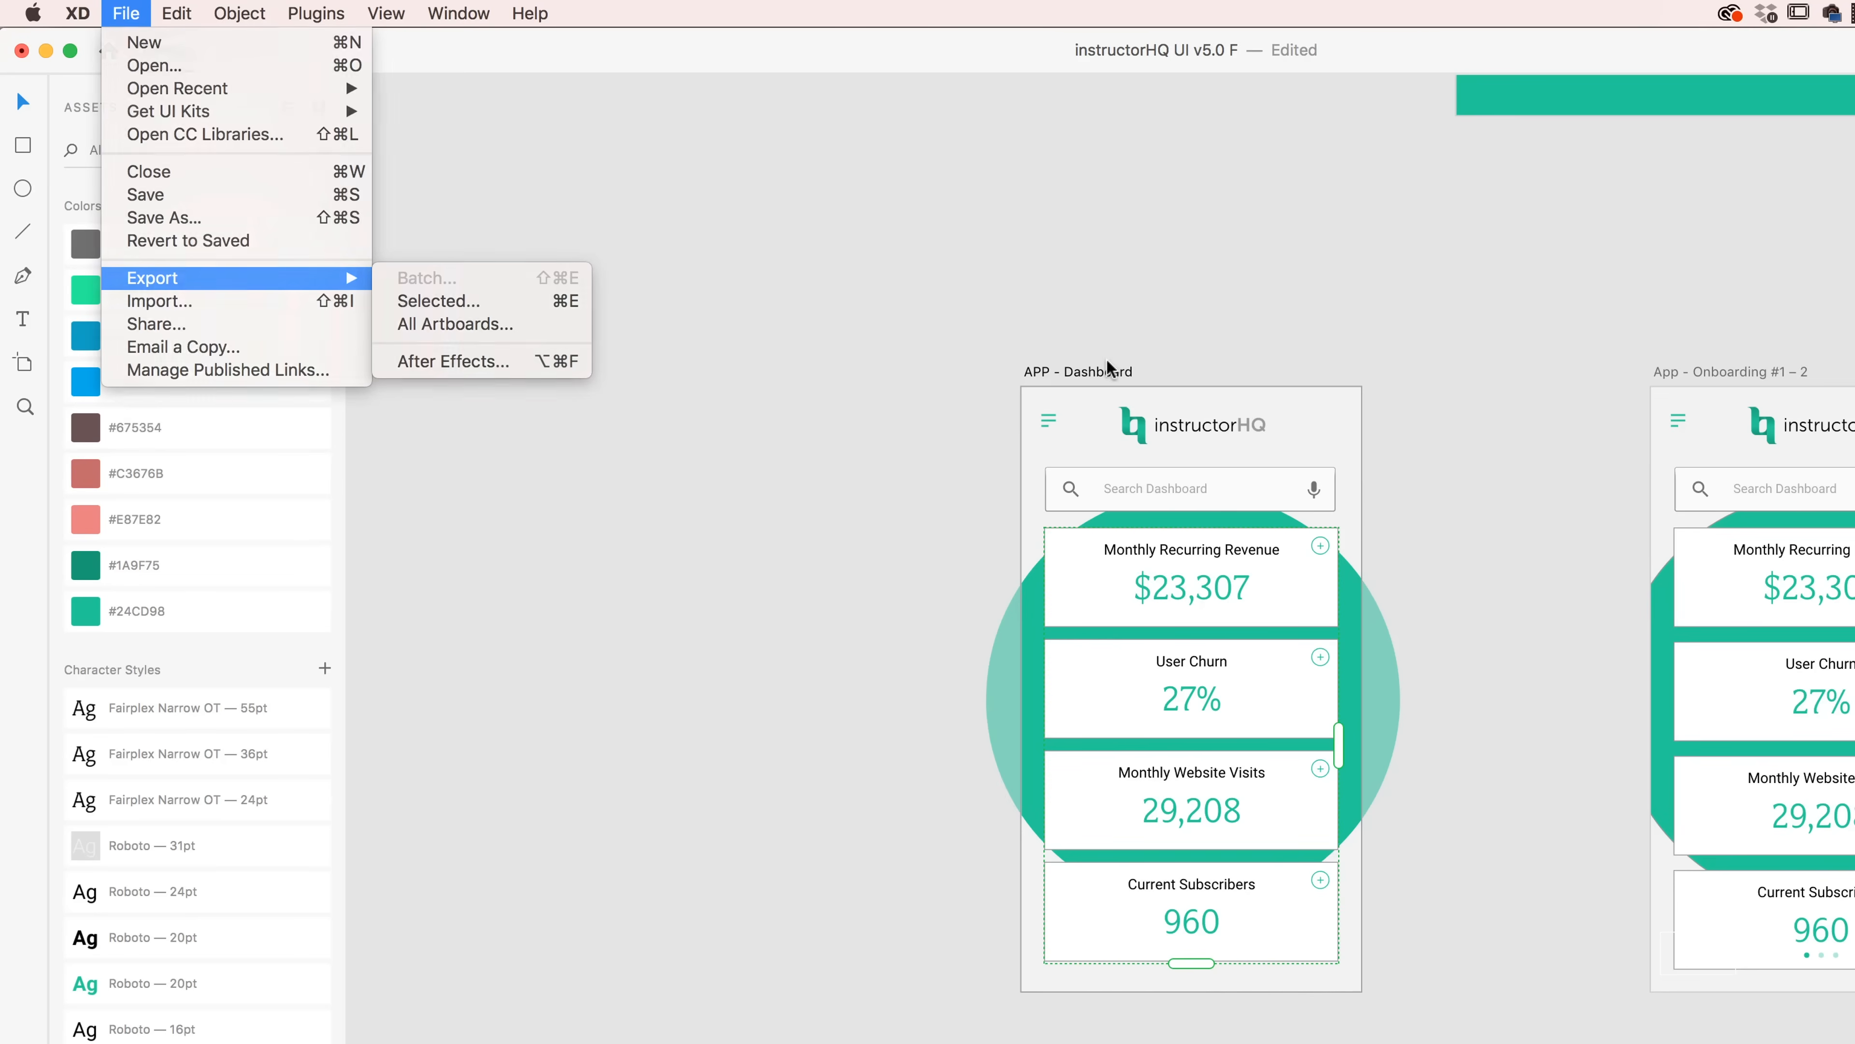
pyautogui.click(1092, 371)
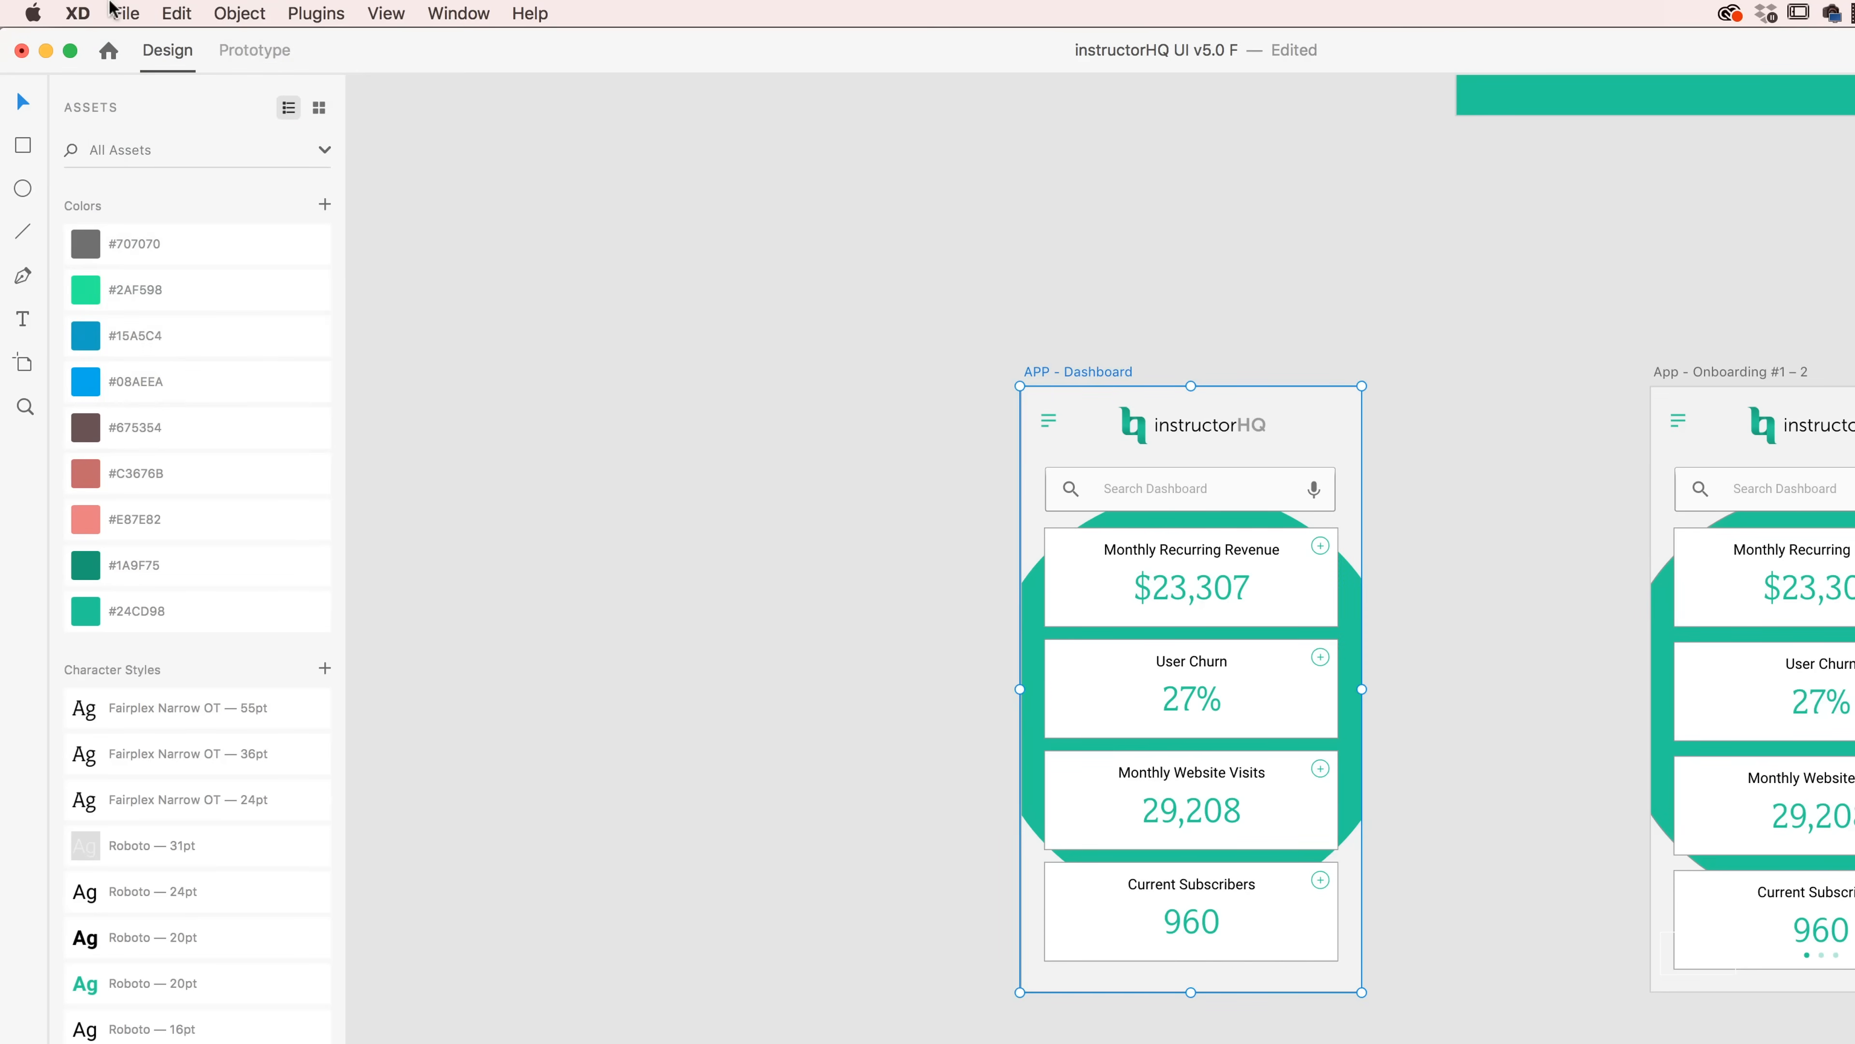
pyautogui.click(121, 13)
pyautogui.moveTo(211, 285)
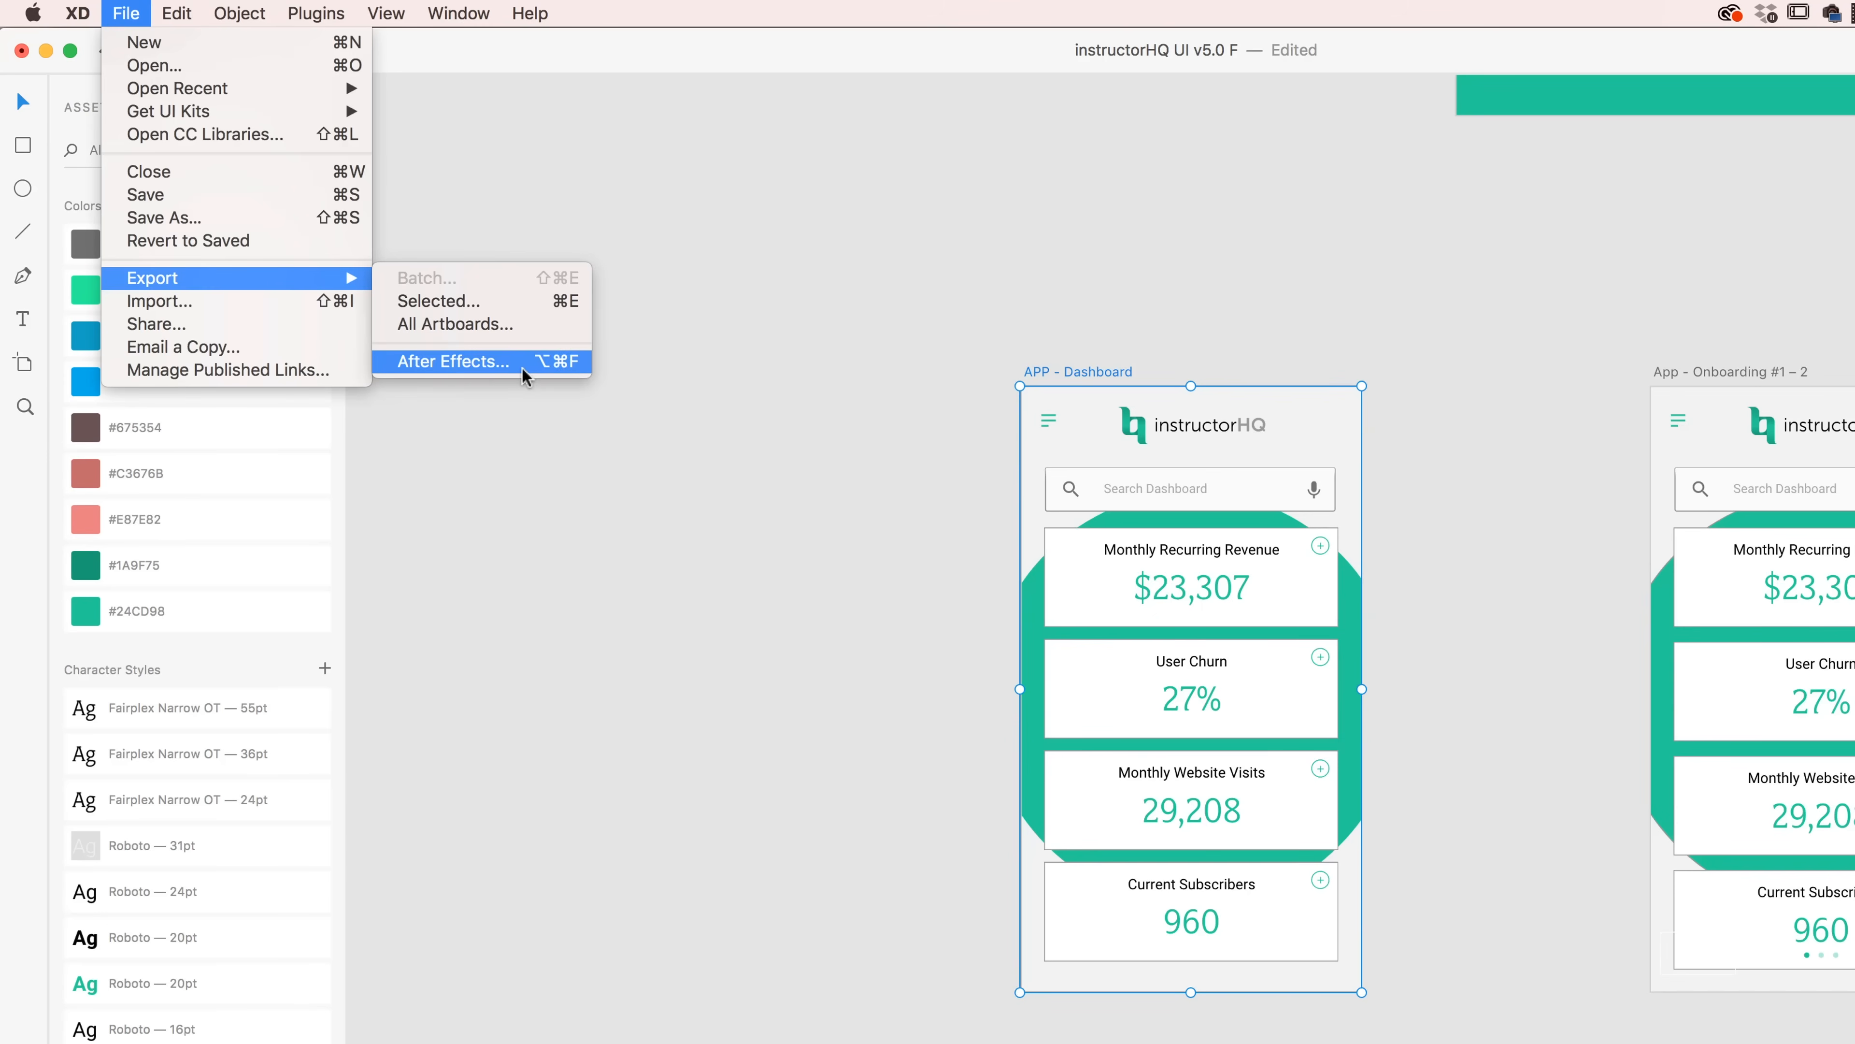
pyautogui.click(555, 364)
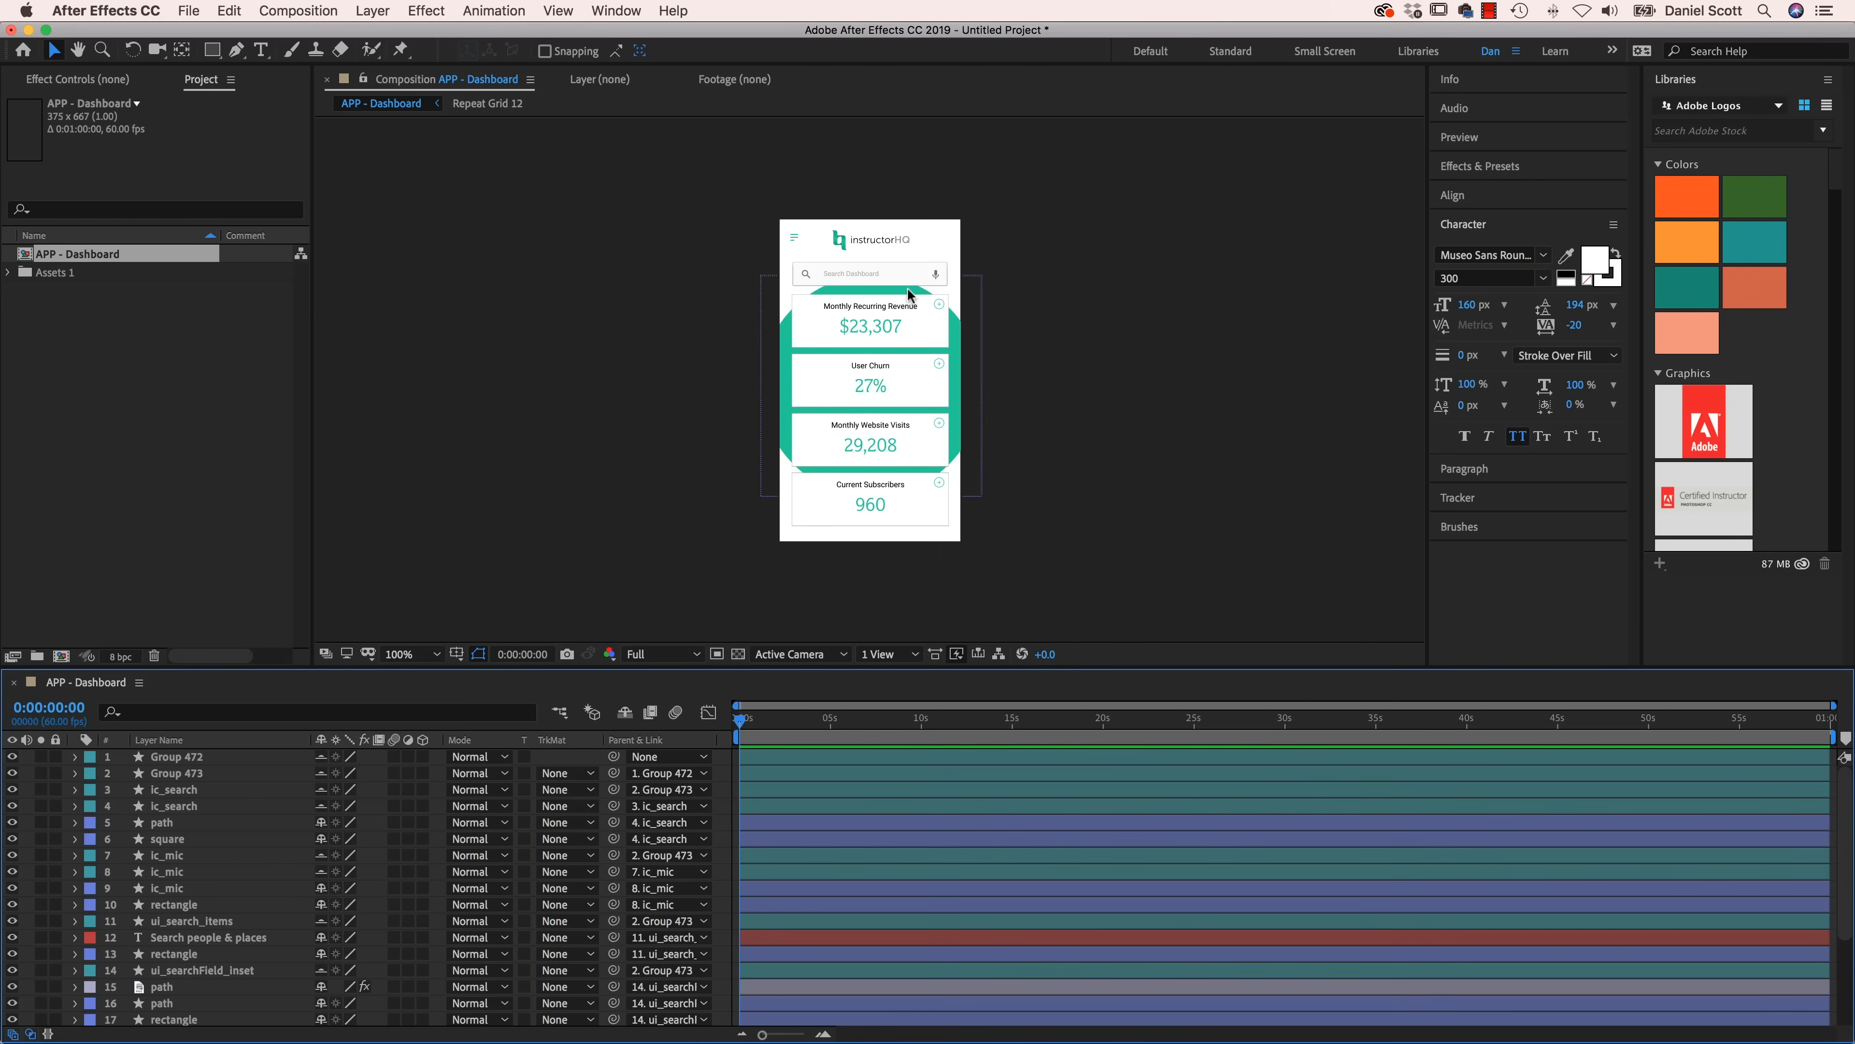
# - Look through the APP - Dashboard layers in After Effects and open the nested Repeat Grid 12 composition containing the tiles
pyautogui.click(883, 336)
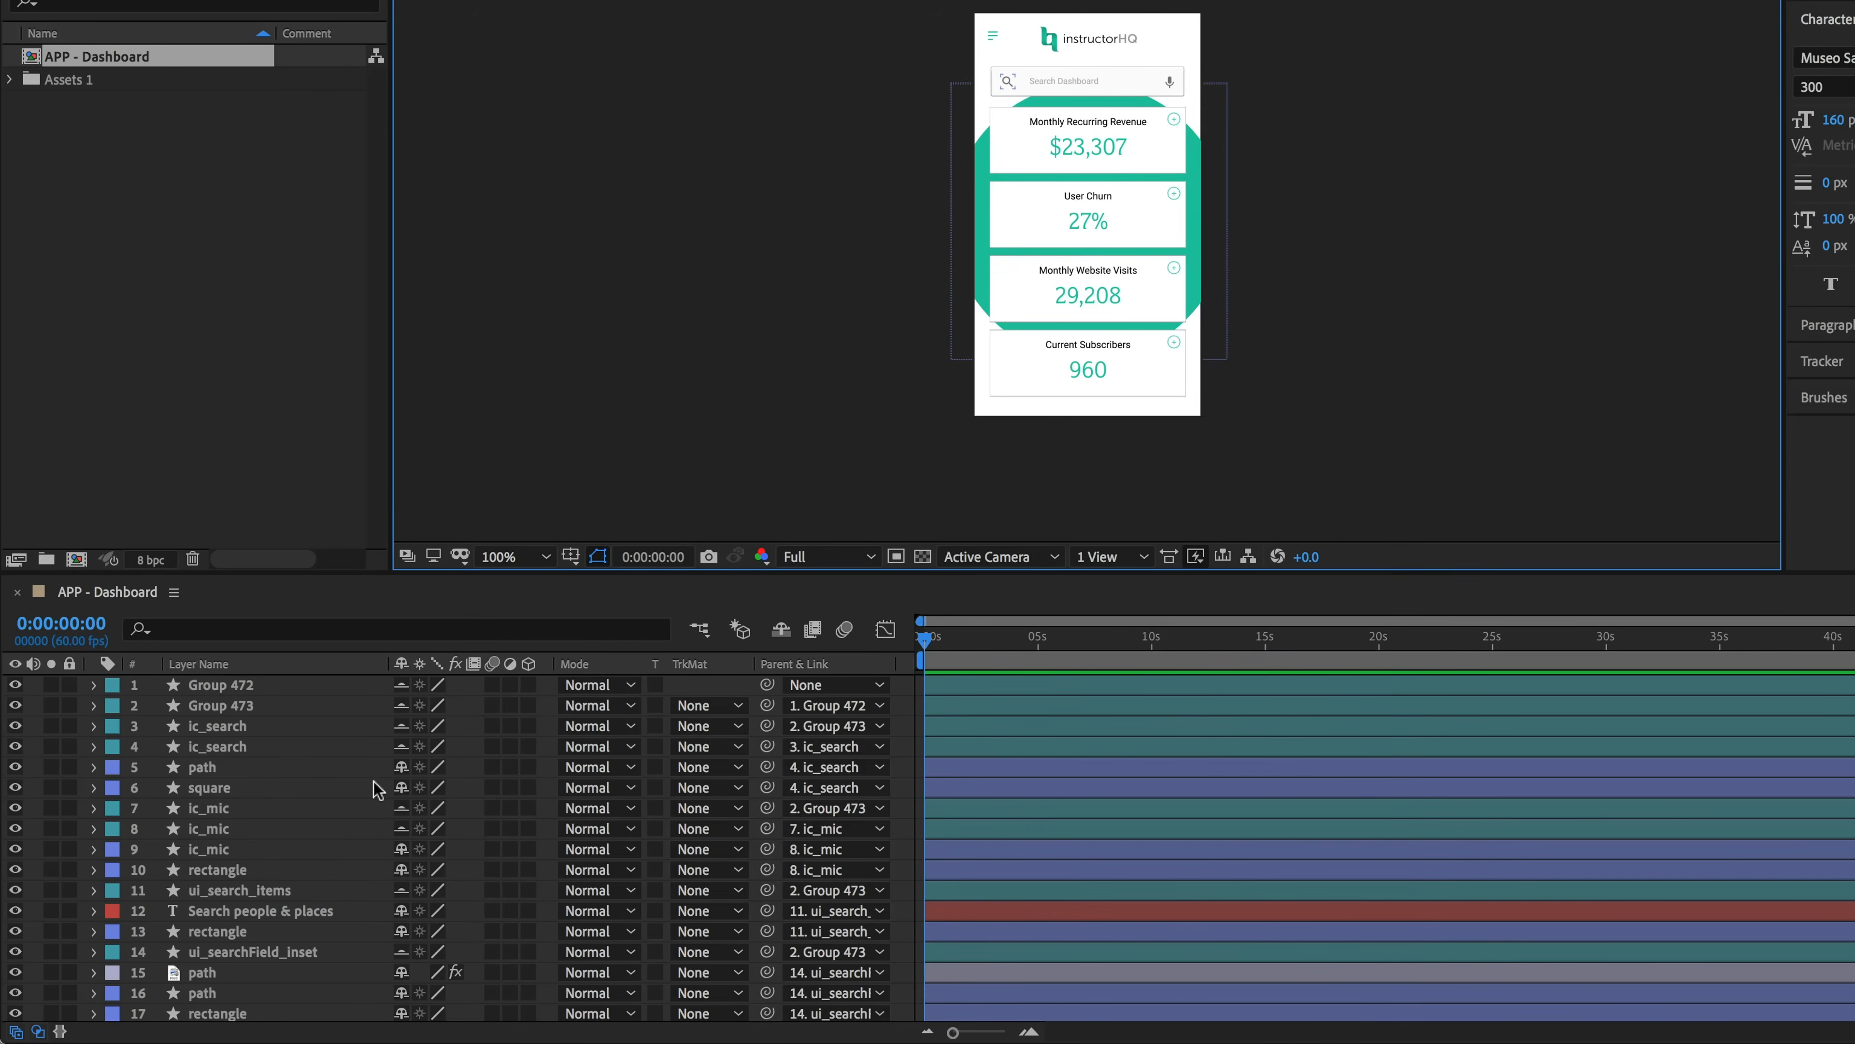
pyautogui.scroll(-5, 372, 786)
pyautogui.scroll(5, 369, 774)
pyautogui.click(1148, 210)
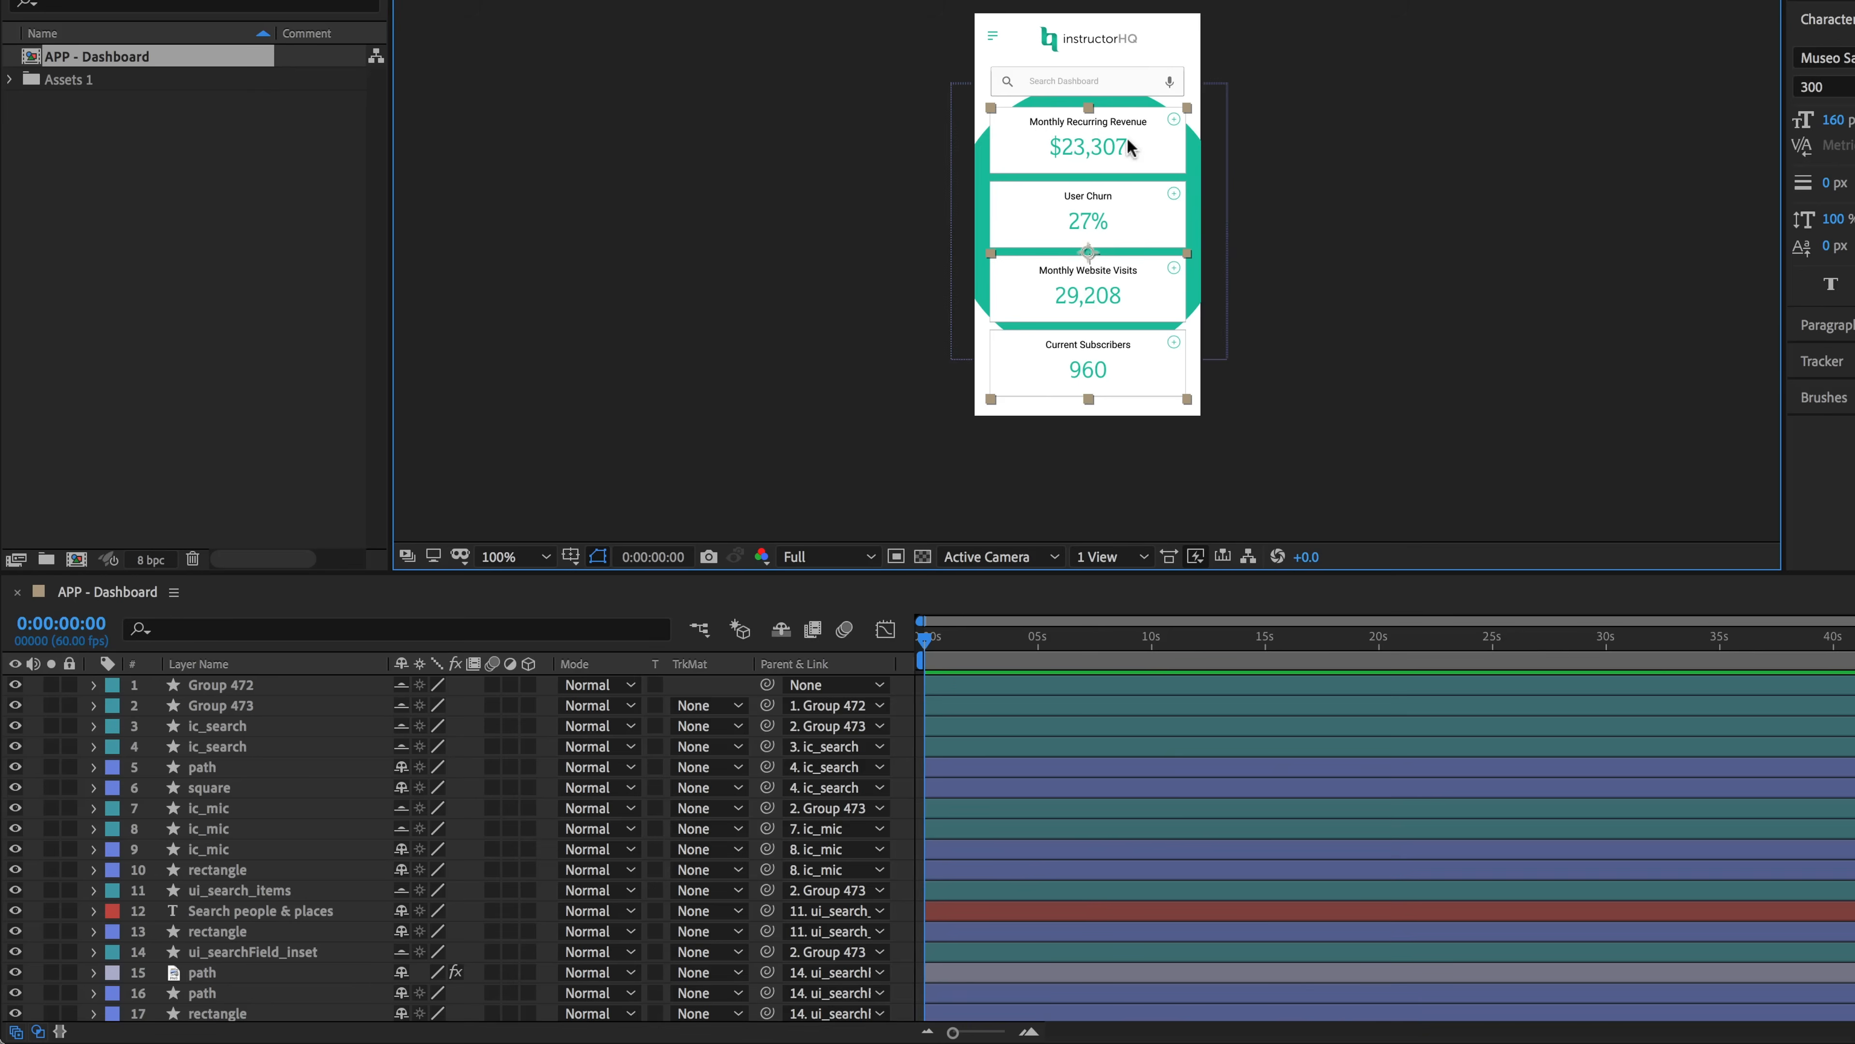
pyautogui.scroll(-3, 215, 804)
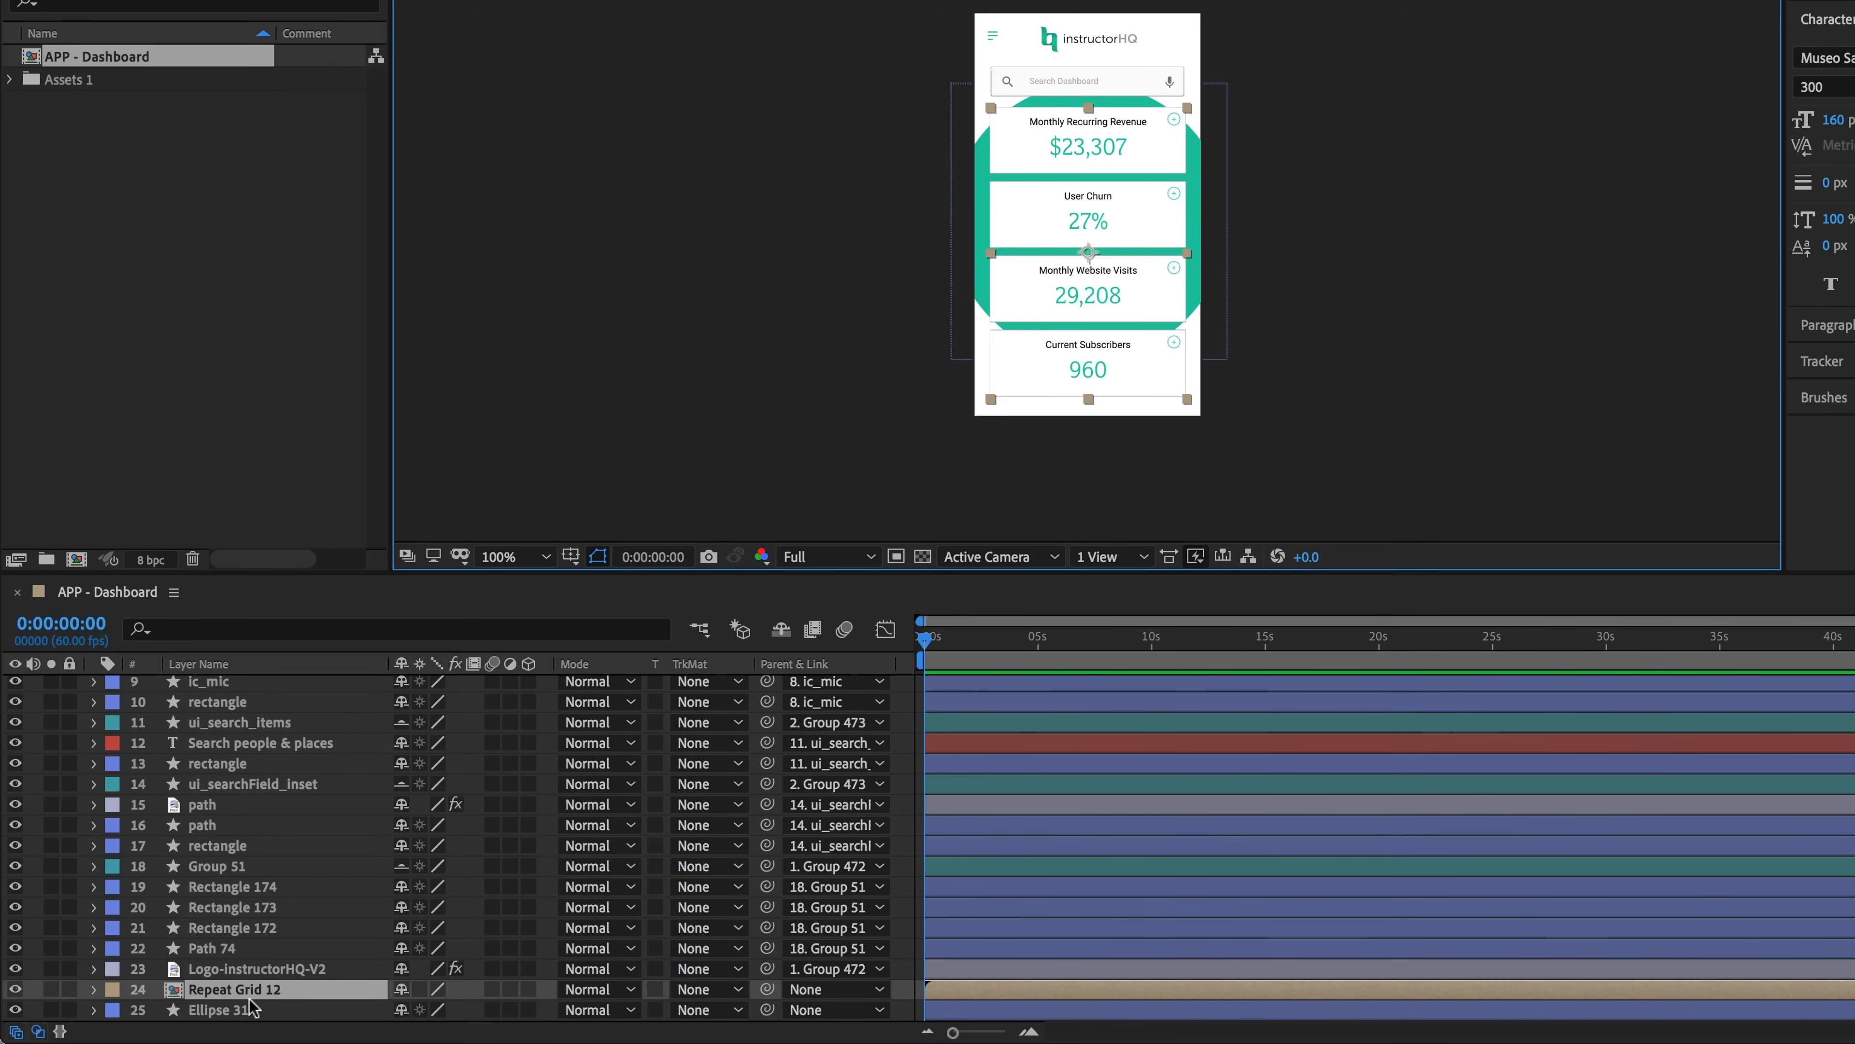
pyautogui.doubleClick(175, 990)
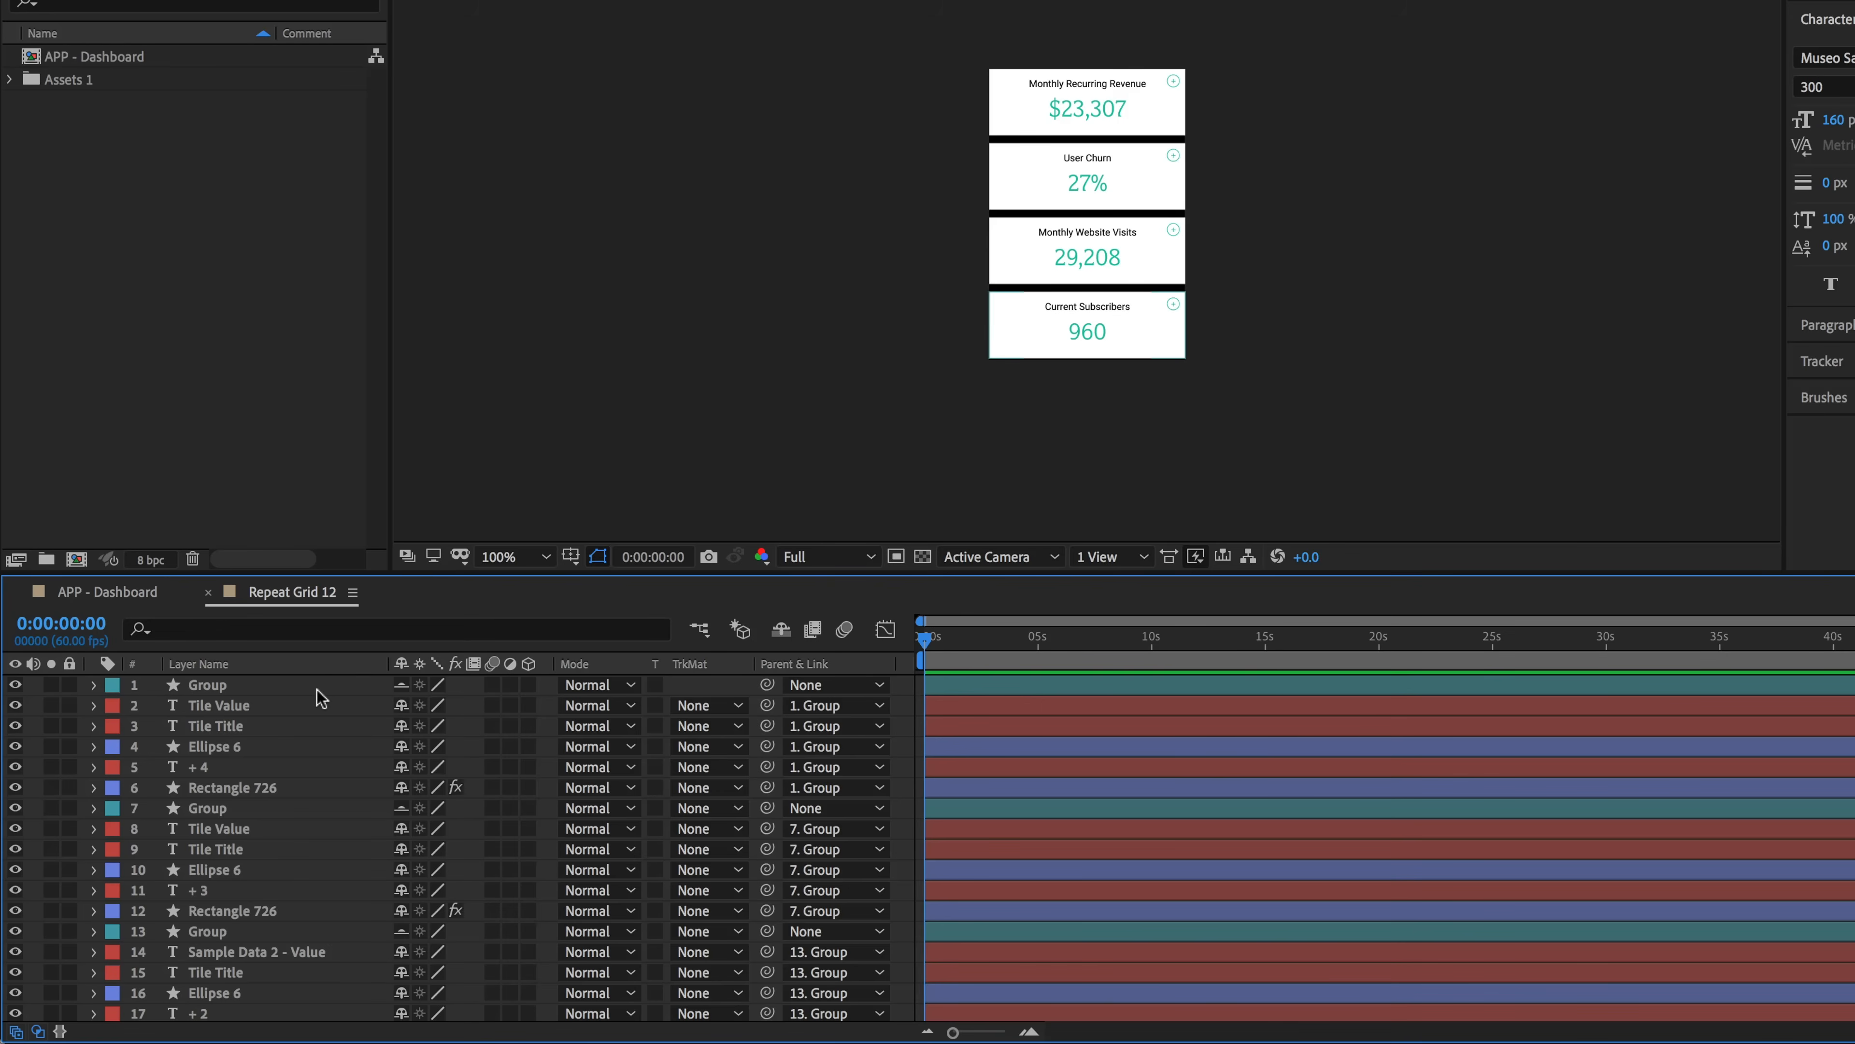
# - Compare the APP - Dashboard composition with the nested Repeat Grid 12 composition and close the nested one
pyautogui.click(119, 593)
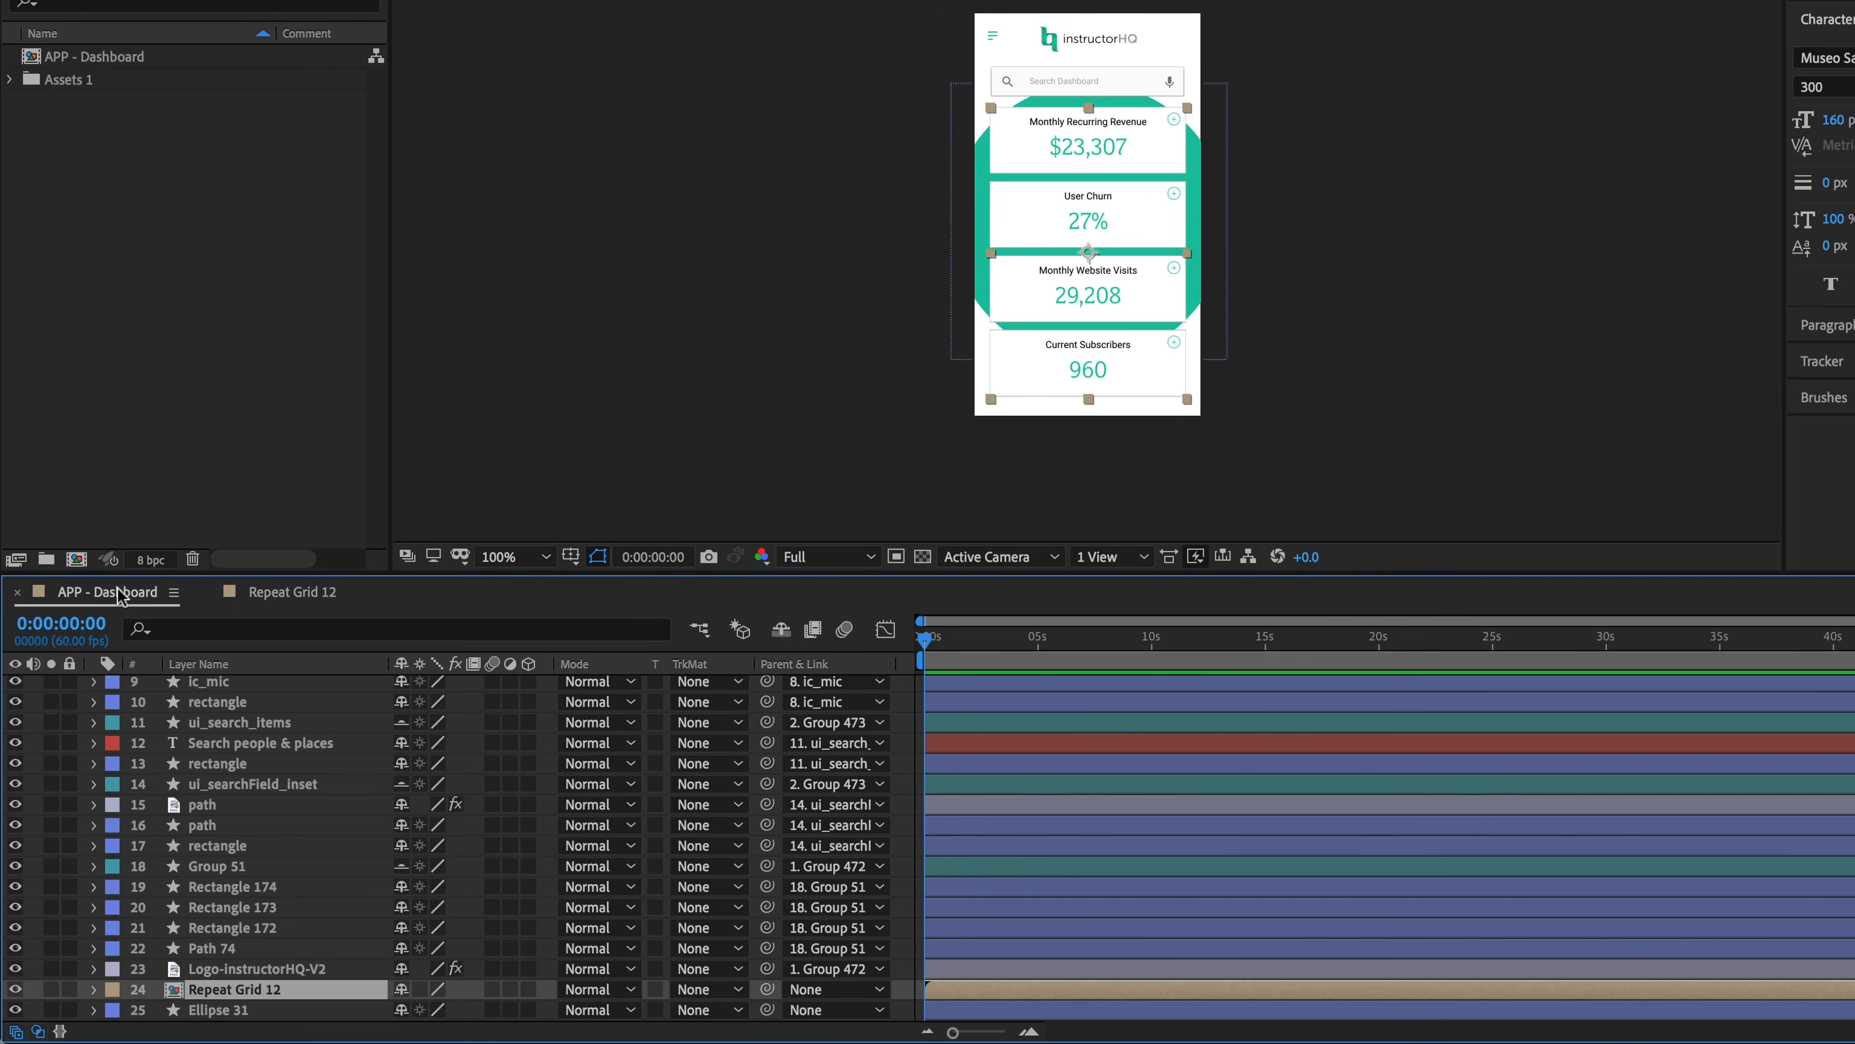
pyautogui.click(305, 593)
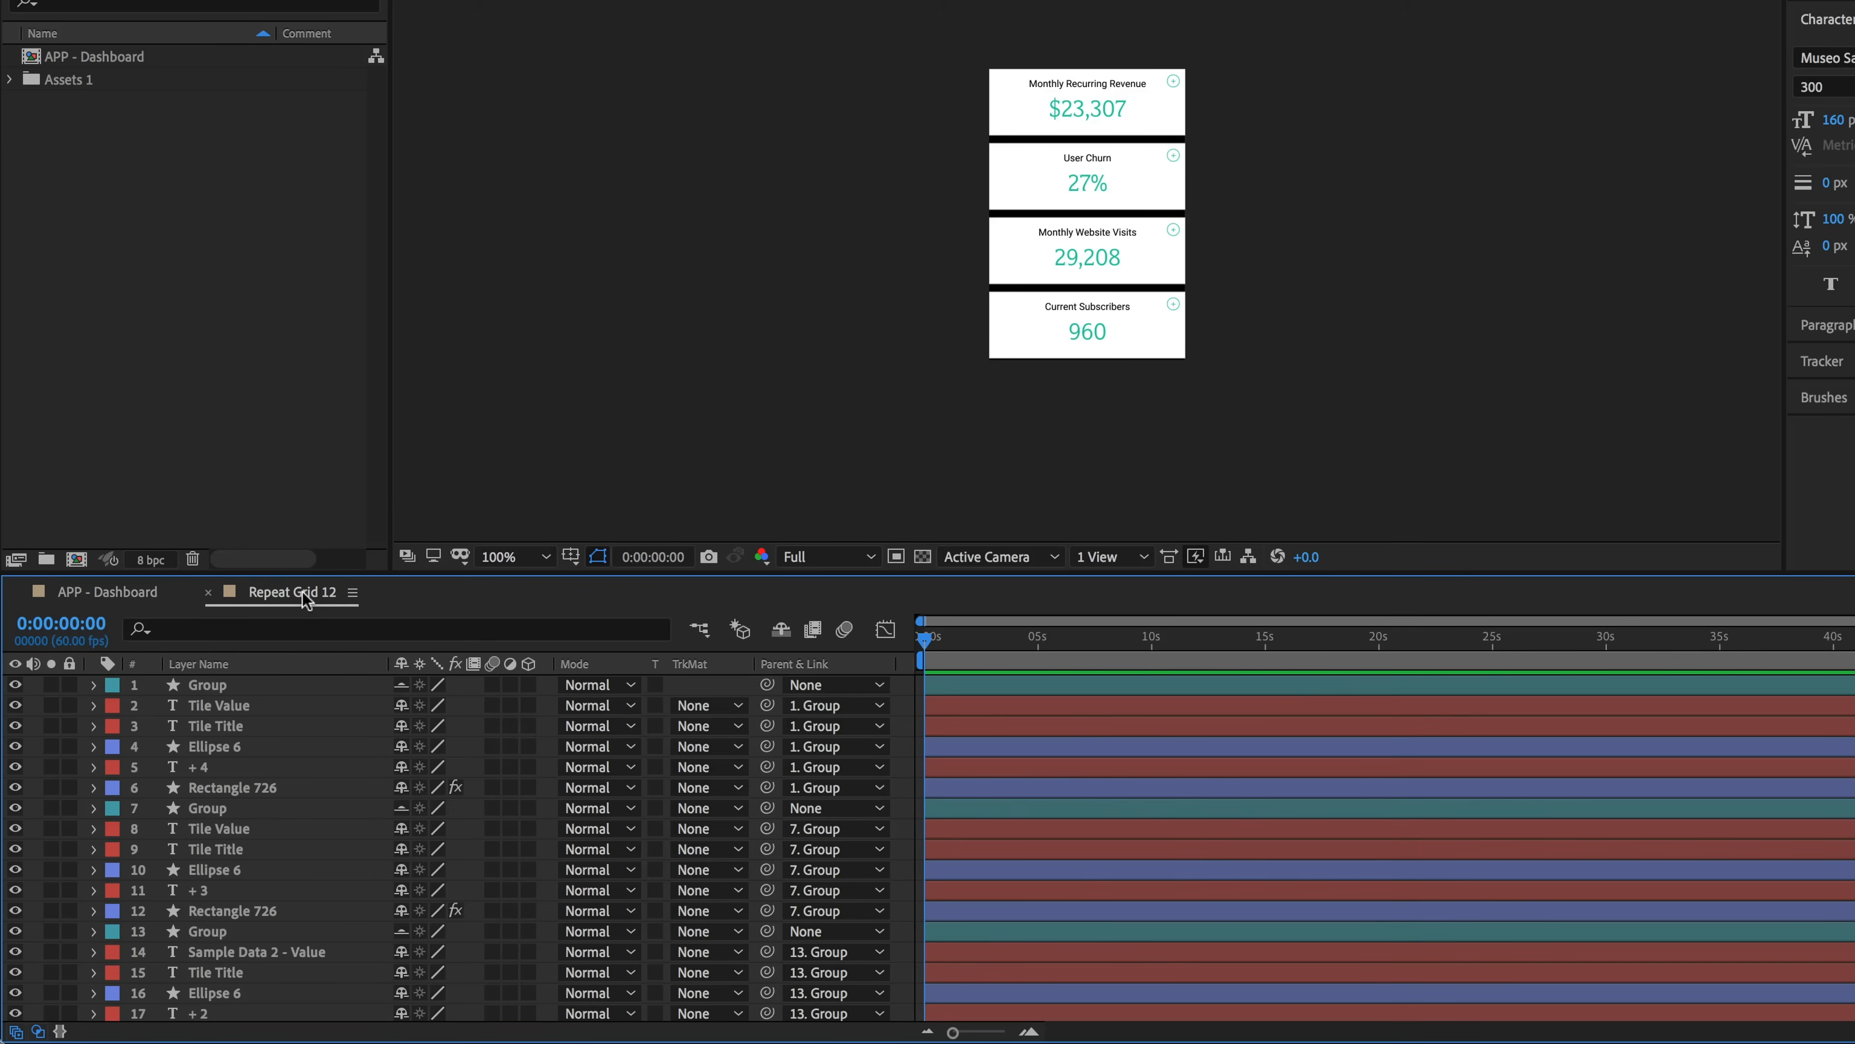
pyautogui.click(208, 592)
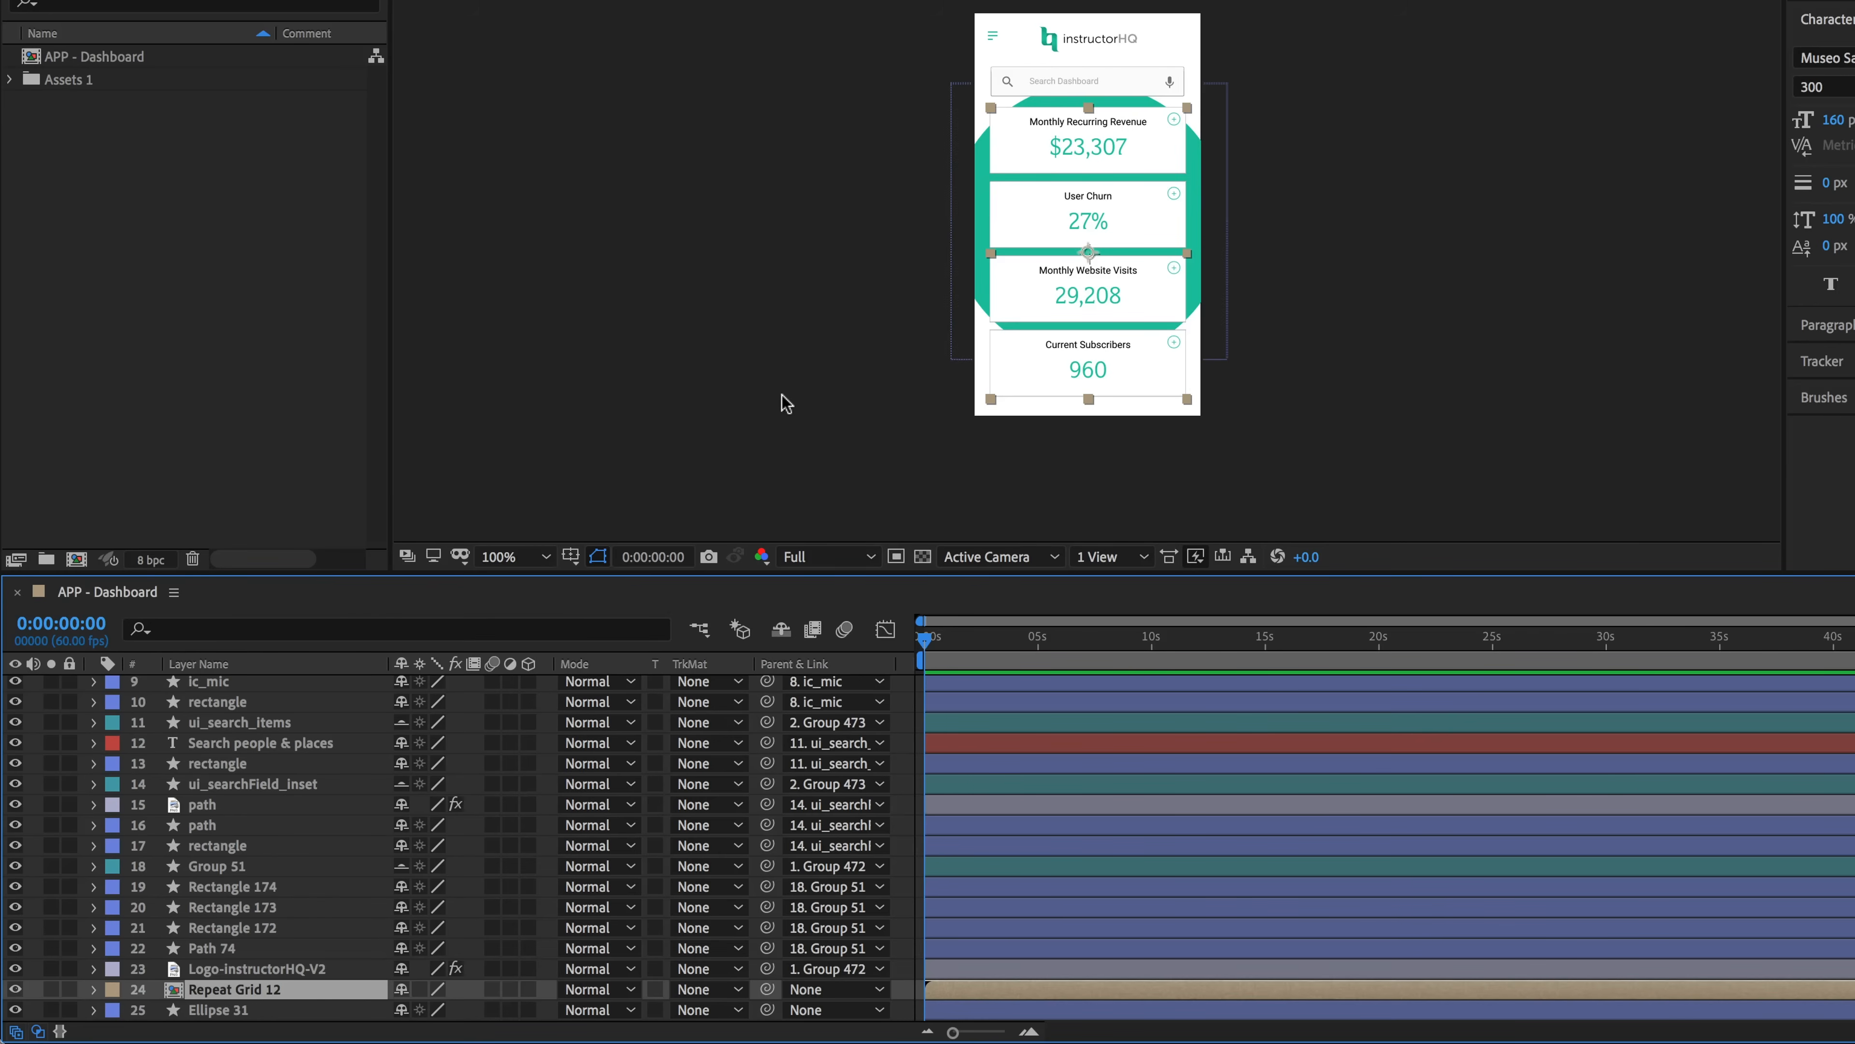
# - Delete the APP - Dashboard composition and the Assets 1 folder from the After Effects project
pyautogui.click(767, 276)
pyautogui.click(51, 61)
pyautogui.keyDown('shift'); pyautogui.click(67, 79); pyautogui.keyUp('shift')
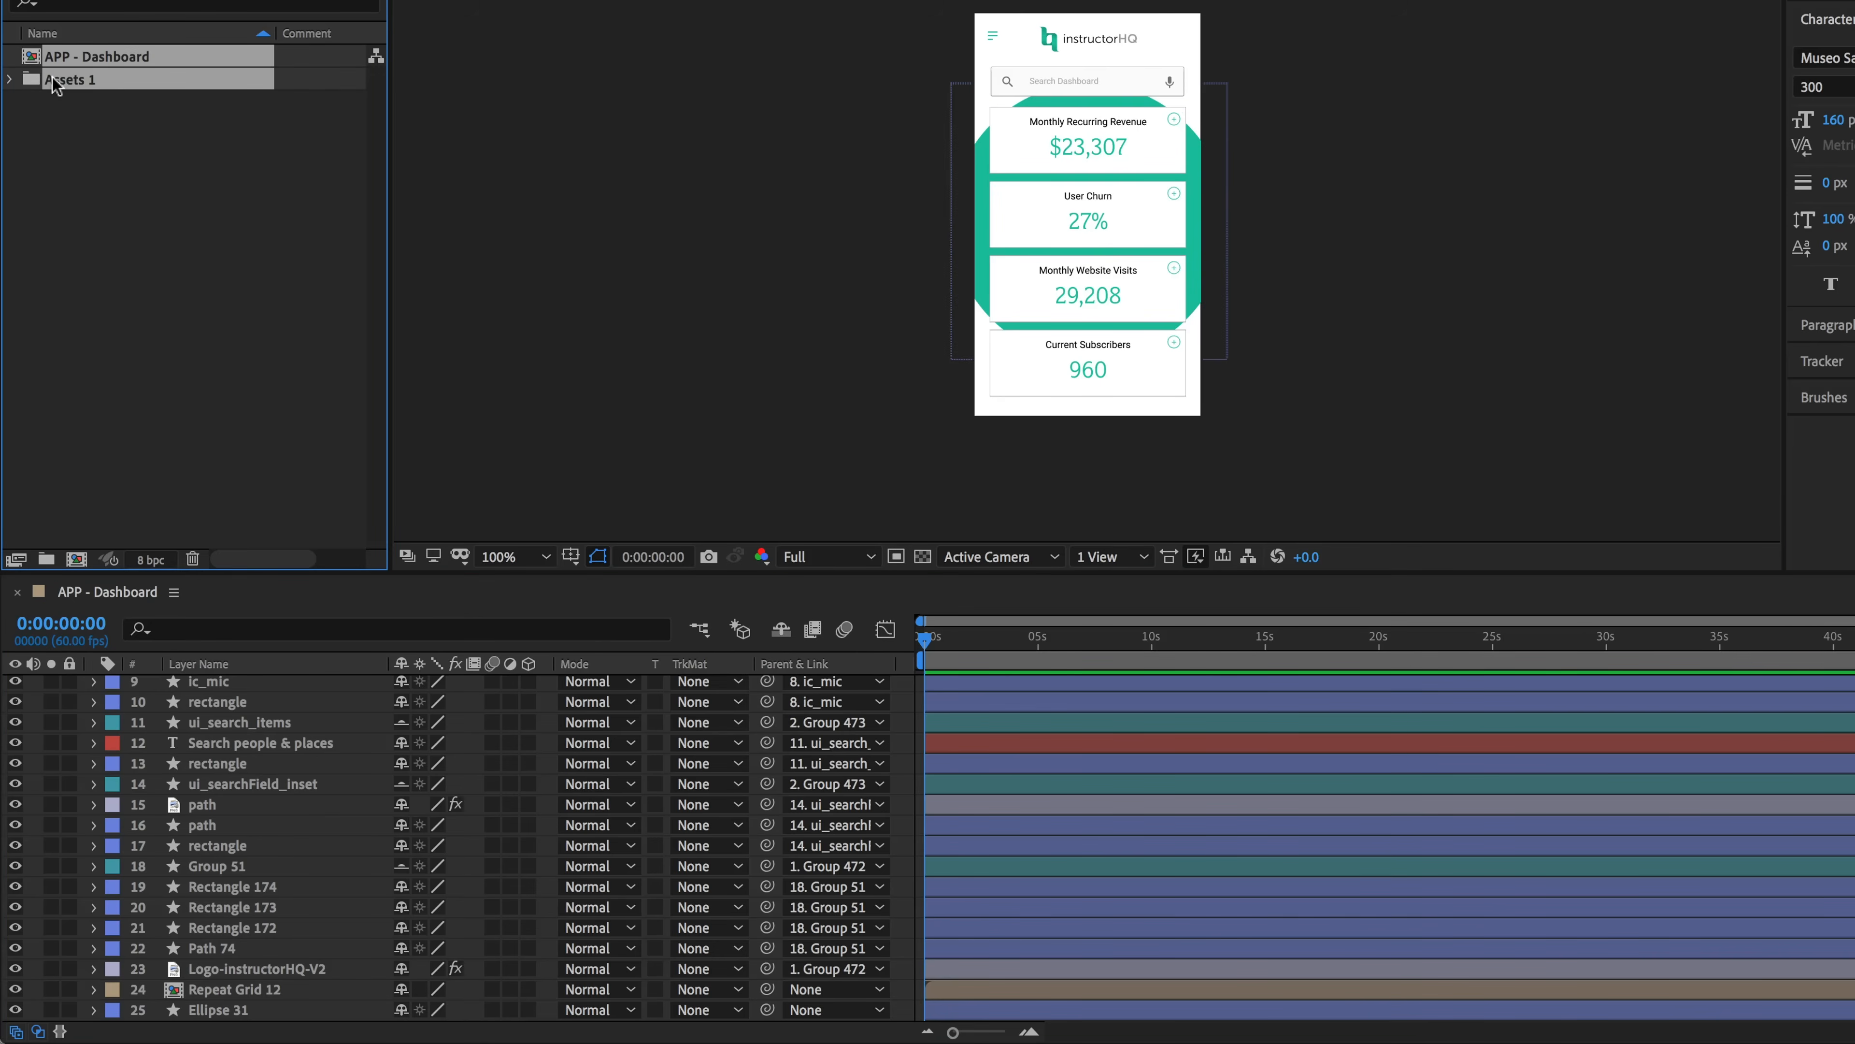
pyautogui.press('Delete')
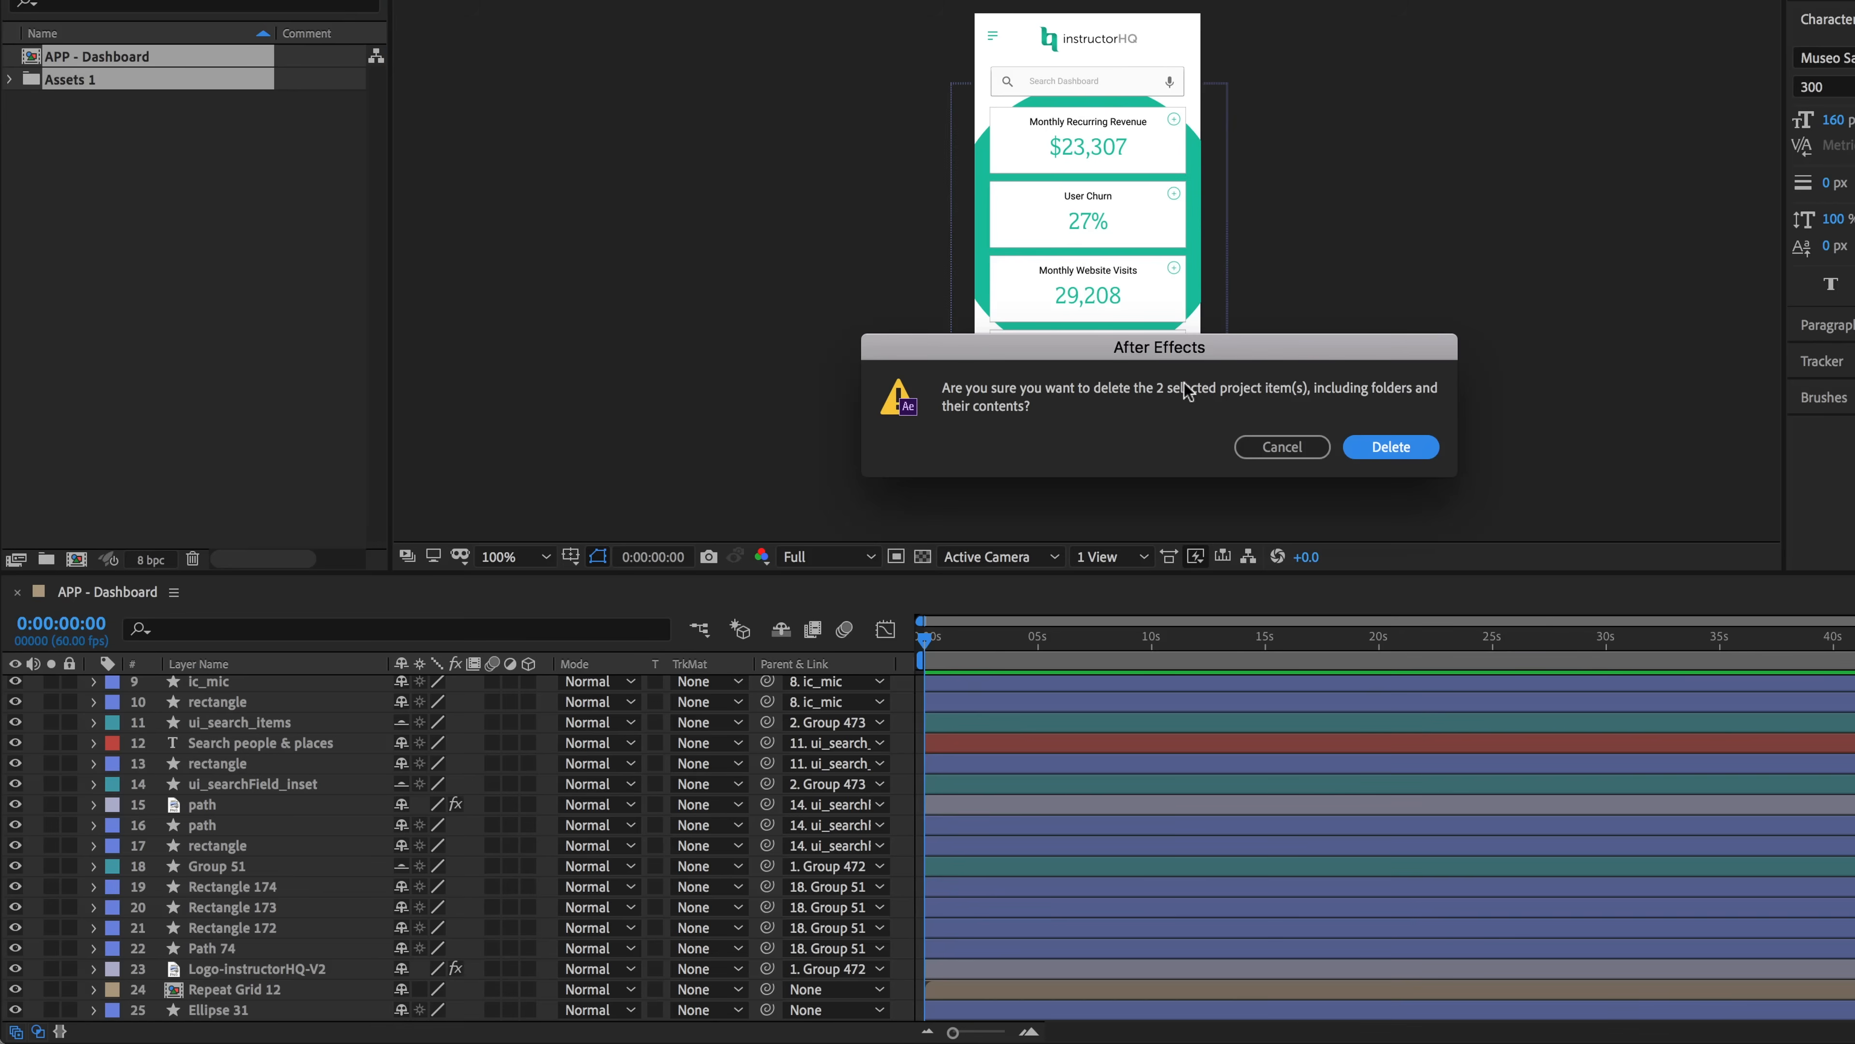
pyautogui.click(1380, 446)
# - Switch back to XD, ungroup the repeat grid on the APP - Dashboard artboard and check that each tile selects separately
pyautogui.press('super+Tab')
pyautogui.press('super+Tab')
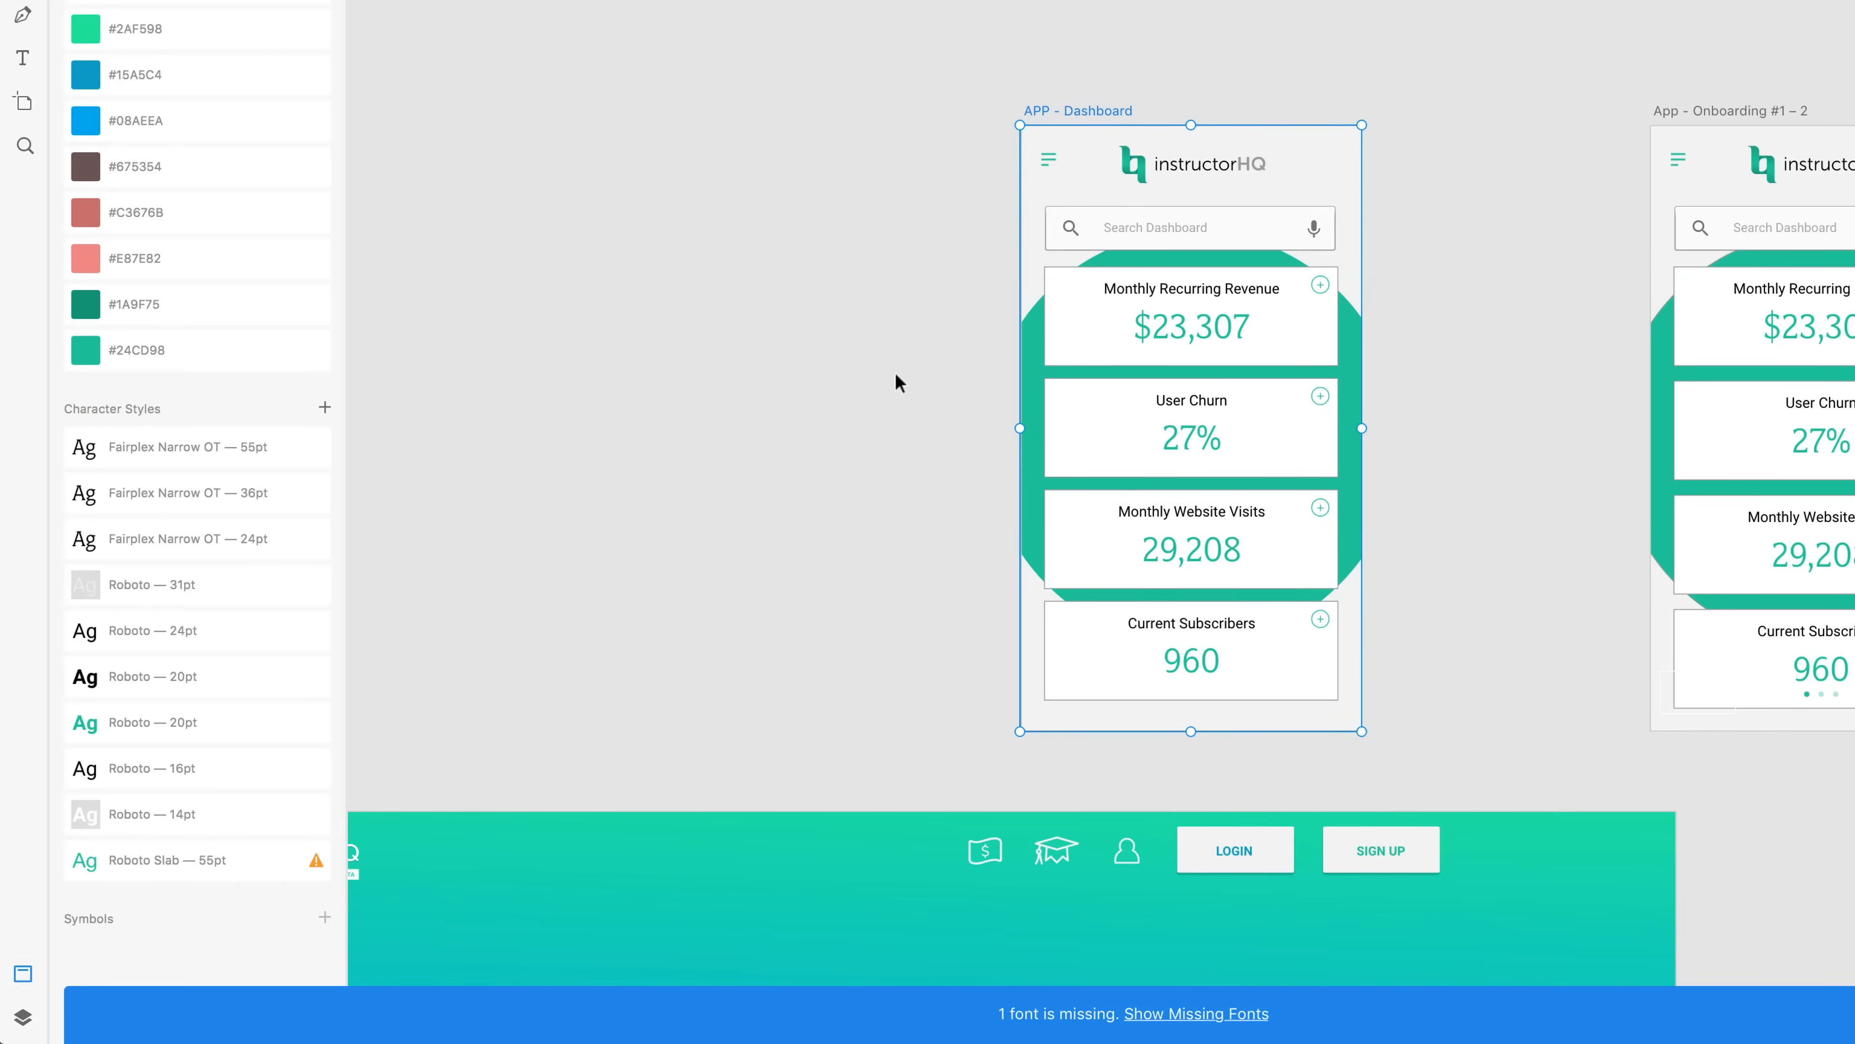
pyautogui.click(1228, 345)
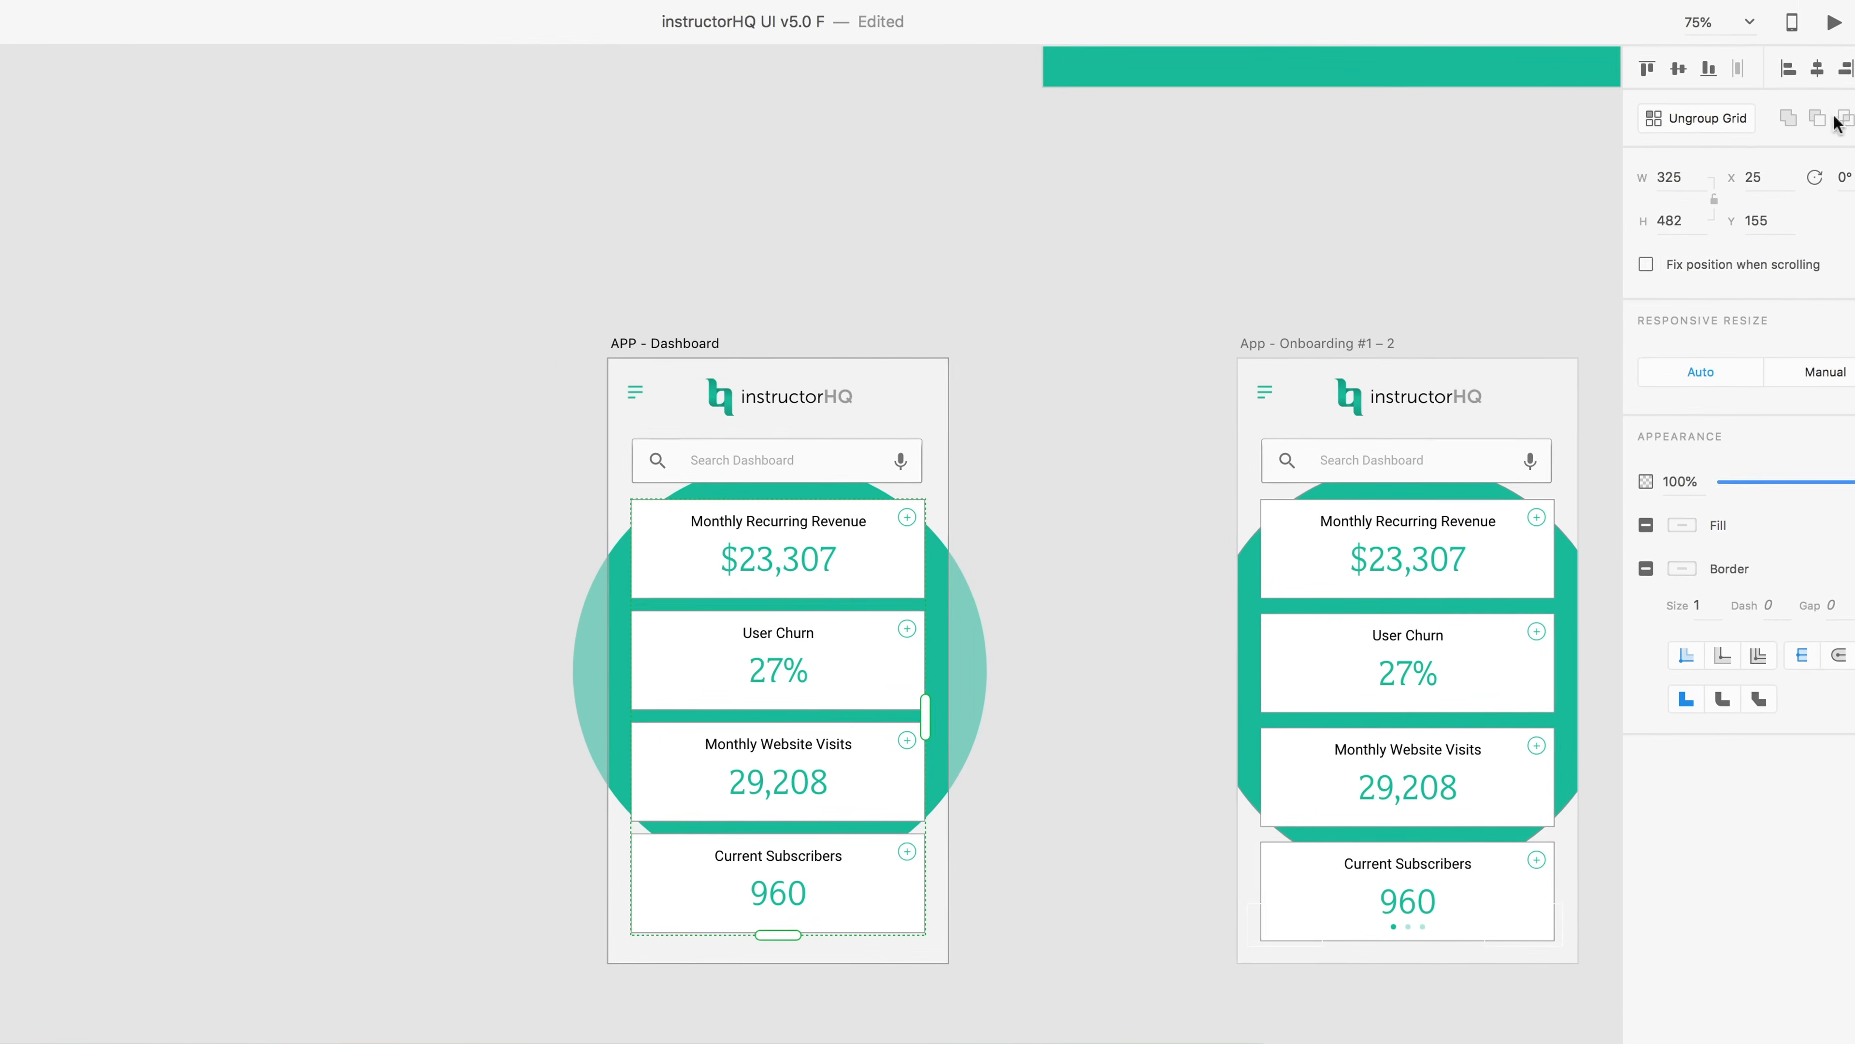
pyautogui.click(1636, 150)
pyautogui.click(1093, 494)
pyautogui.click(824, 612)
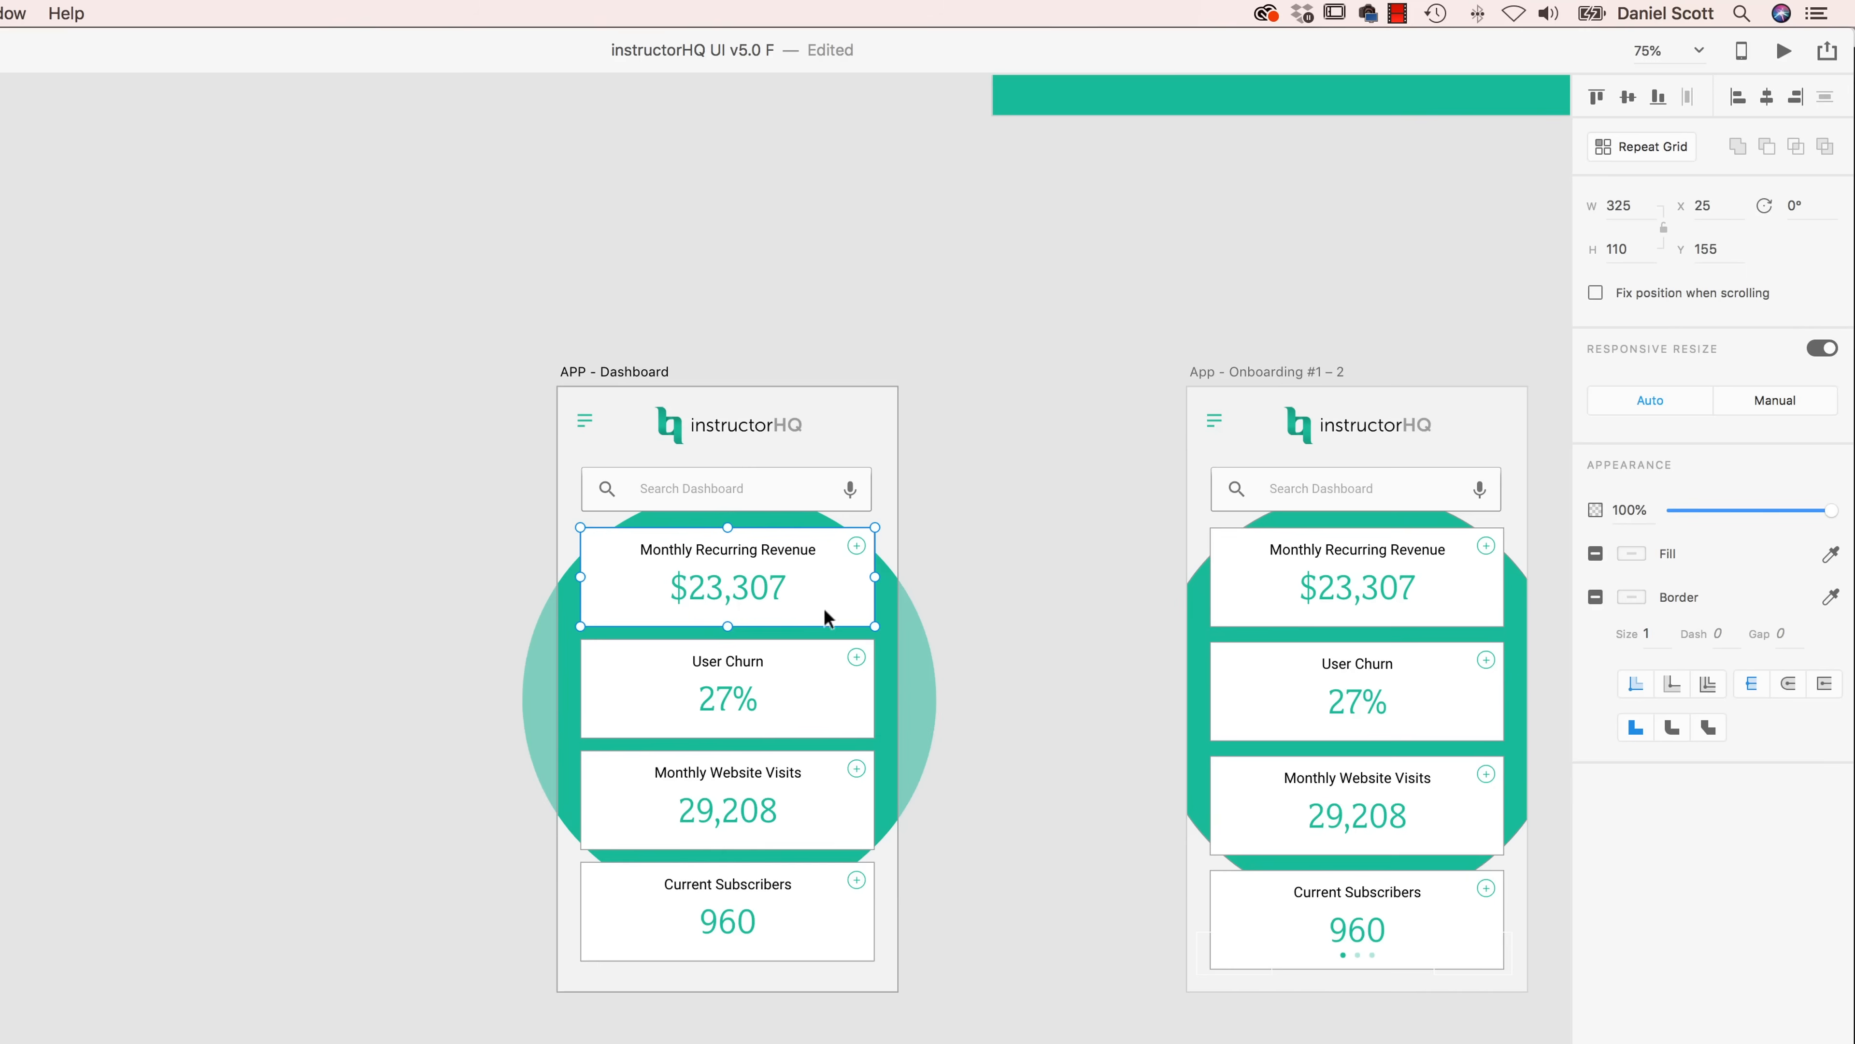
pyautogui.click(836, 717)
pyautogui.click(829, 803)
pyautogui.click(830, 897)
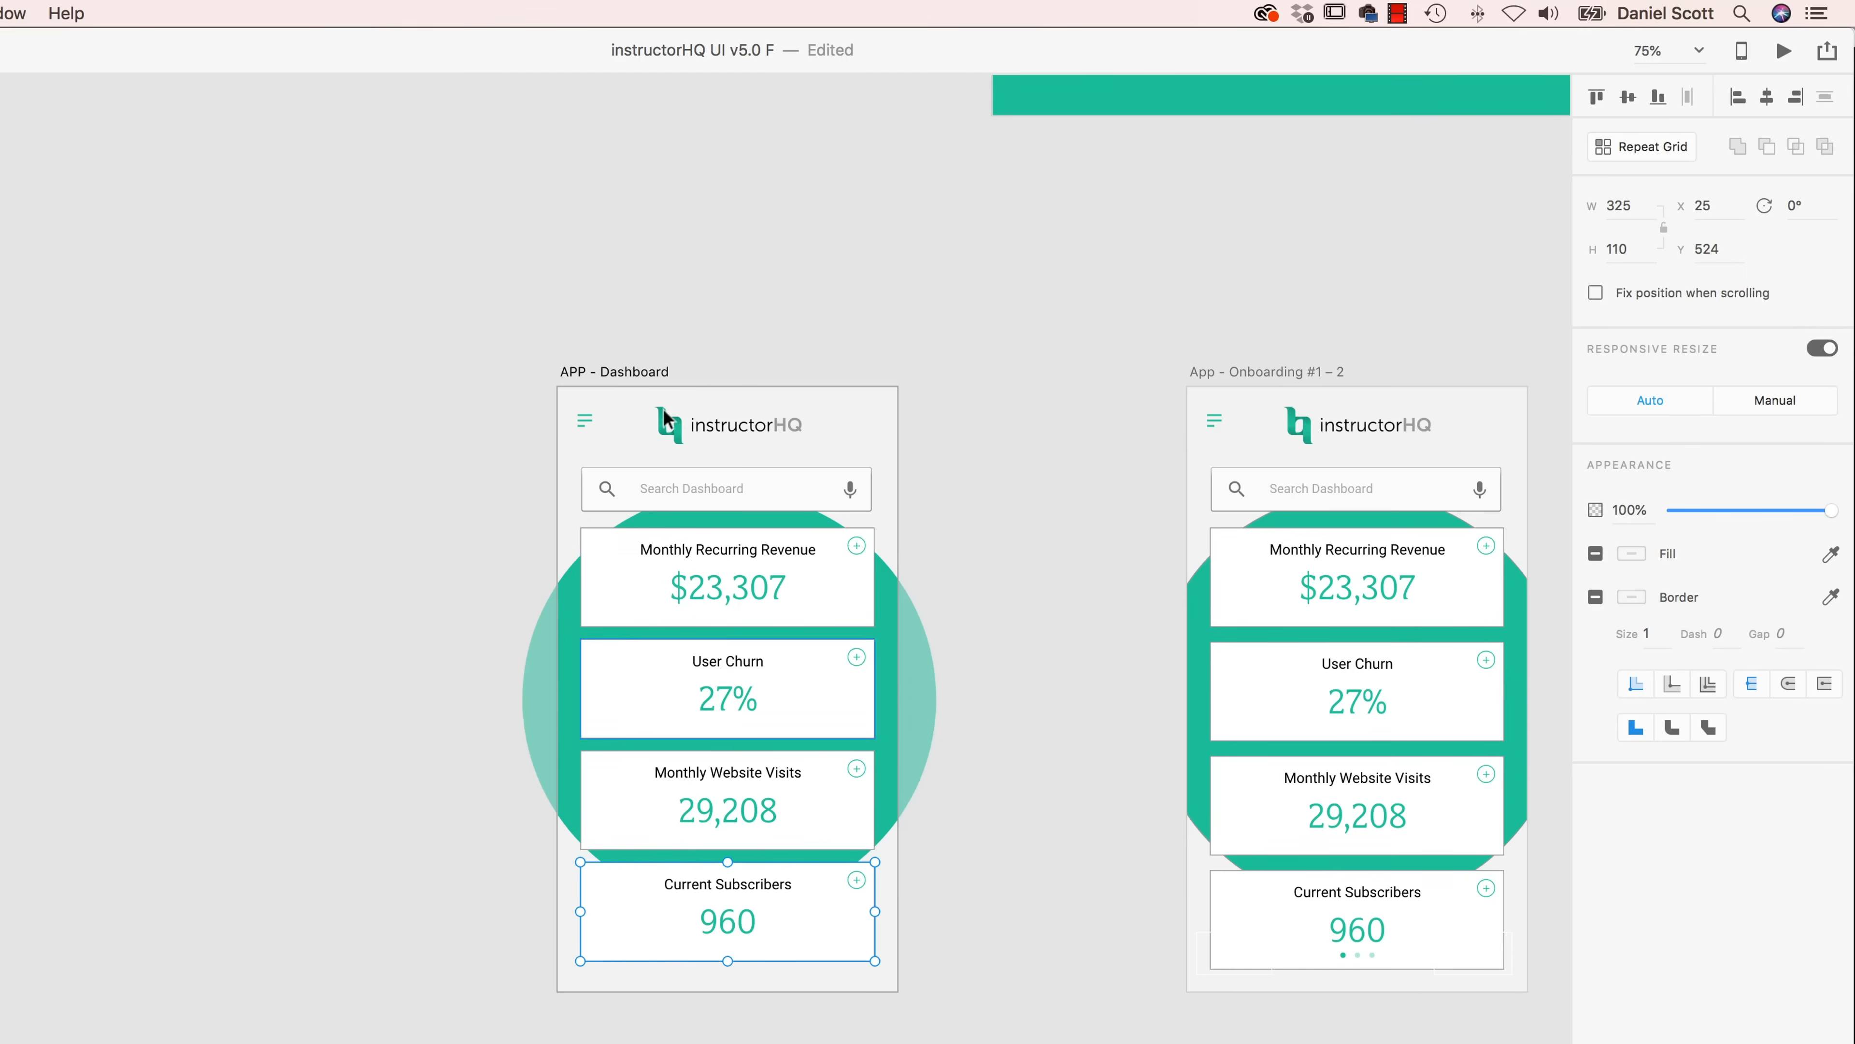
# - Export the APP - Dashboard artboard with the ungrouped tiles to After Effects
pyautogui.click(627, 373)
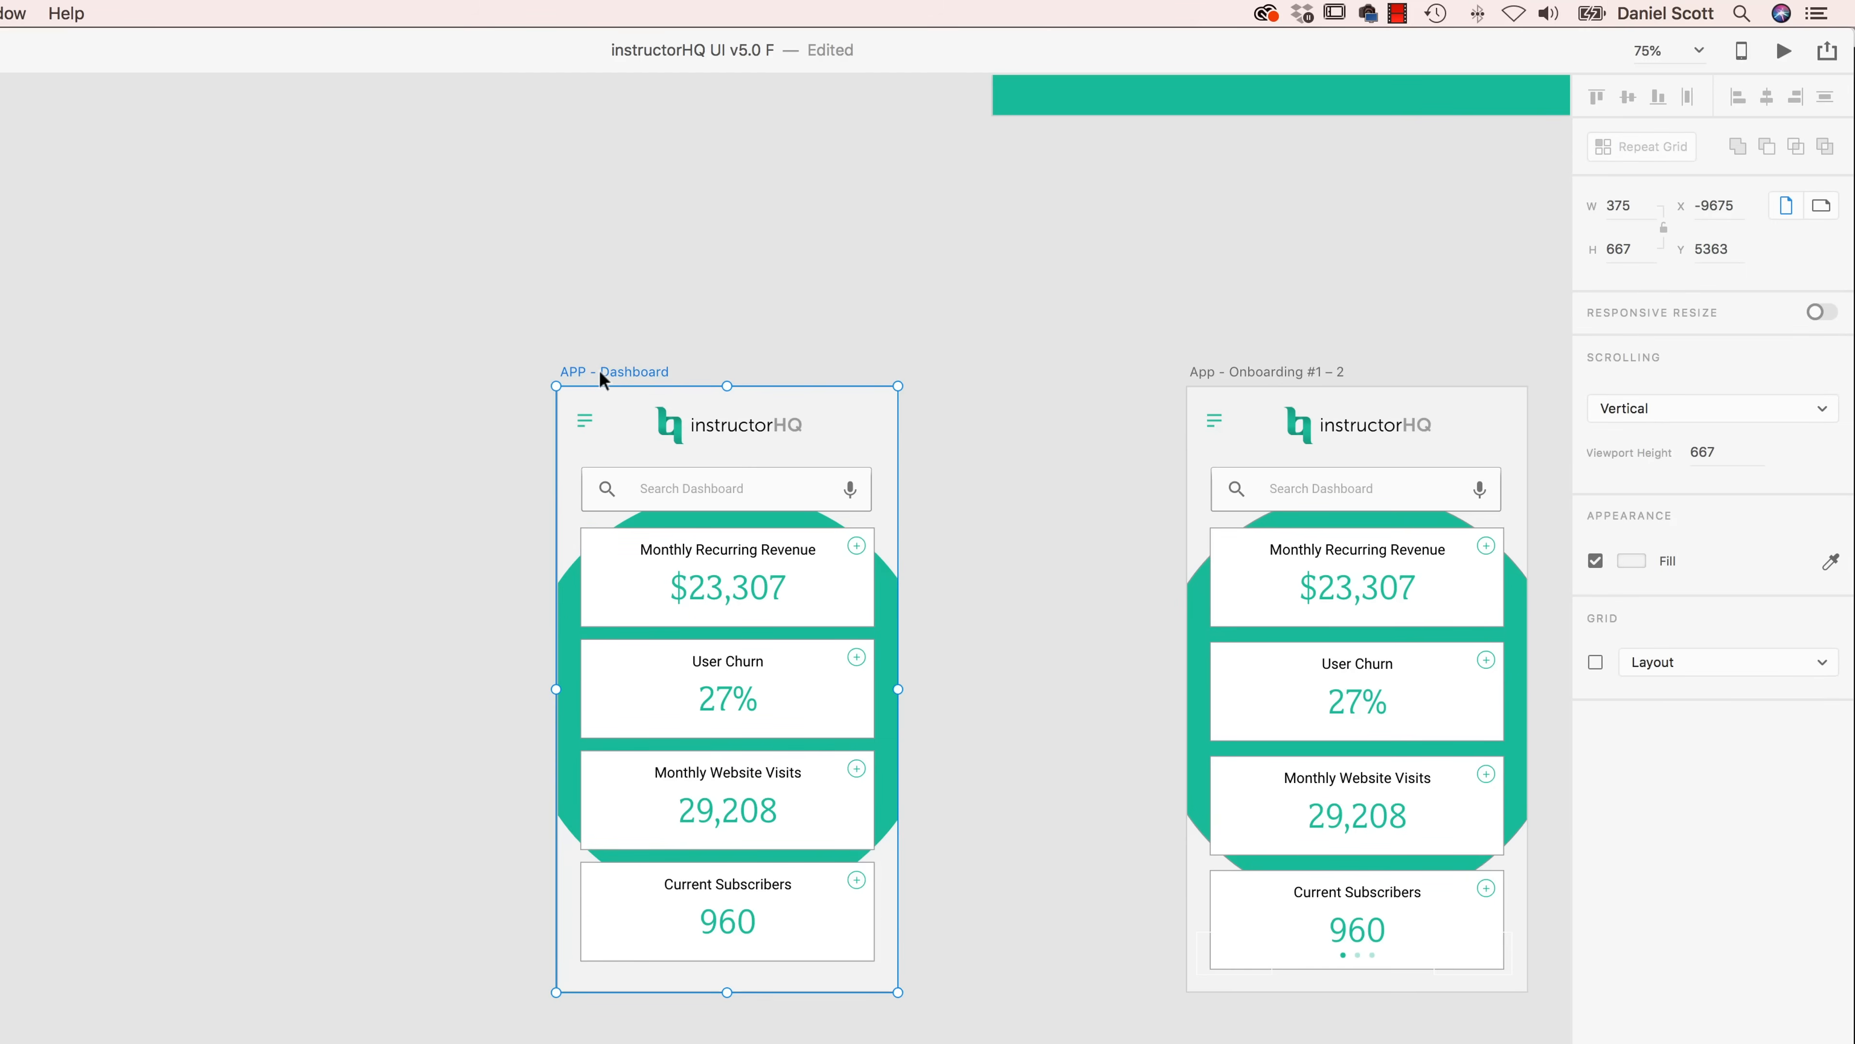
pyautogui.press('super+alt+f')
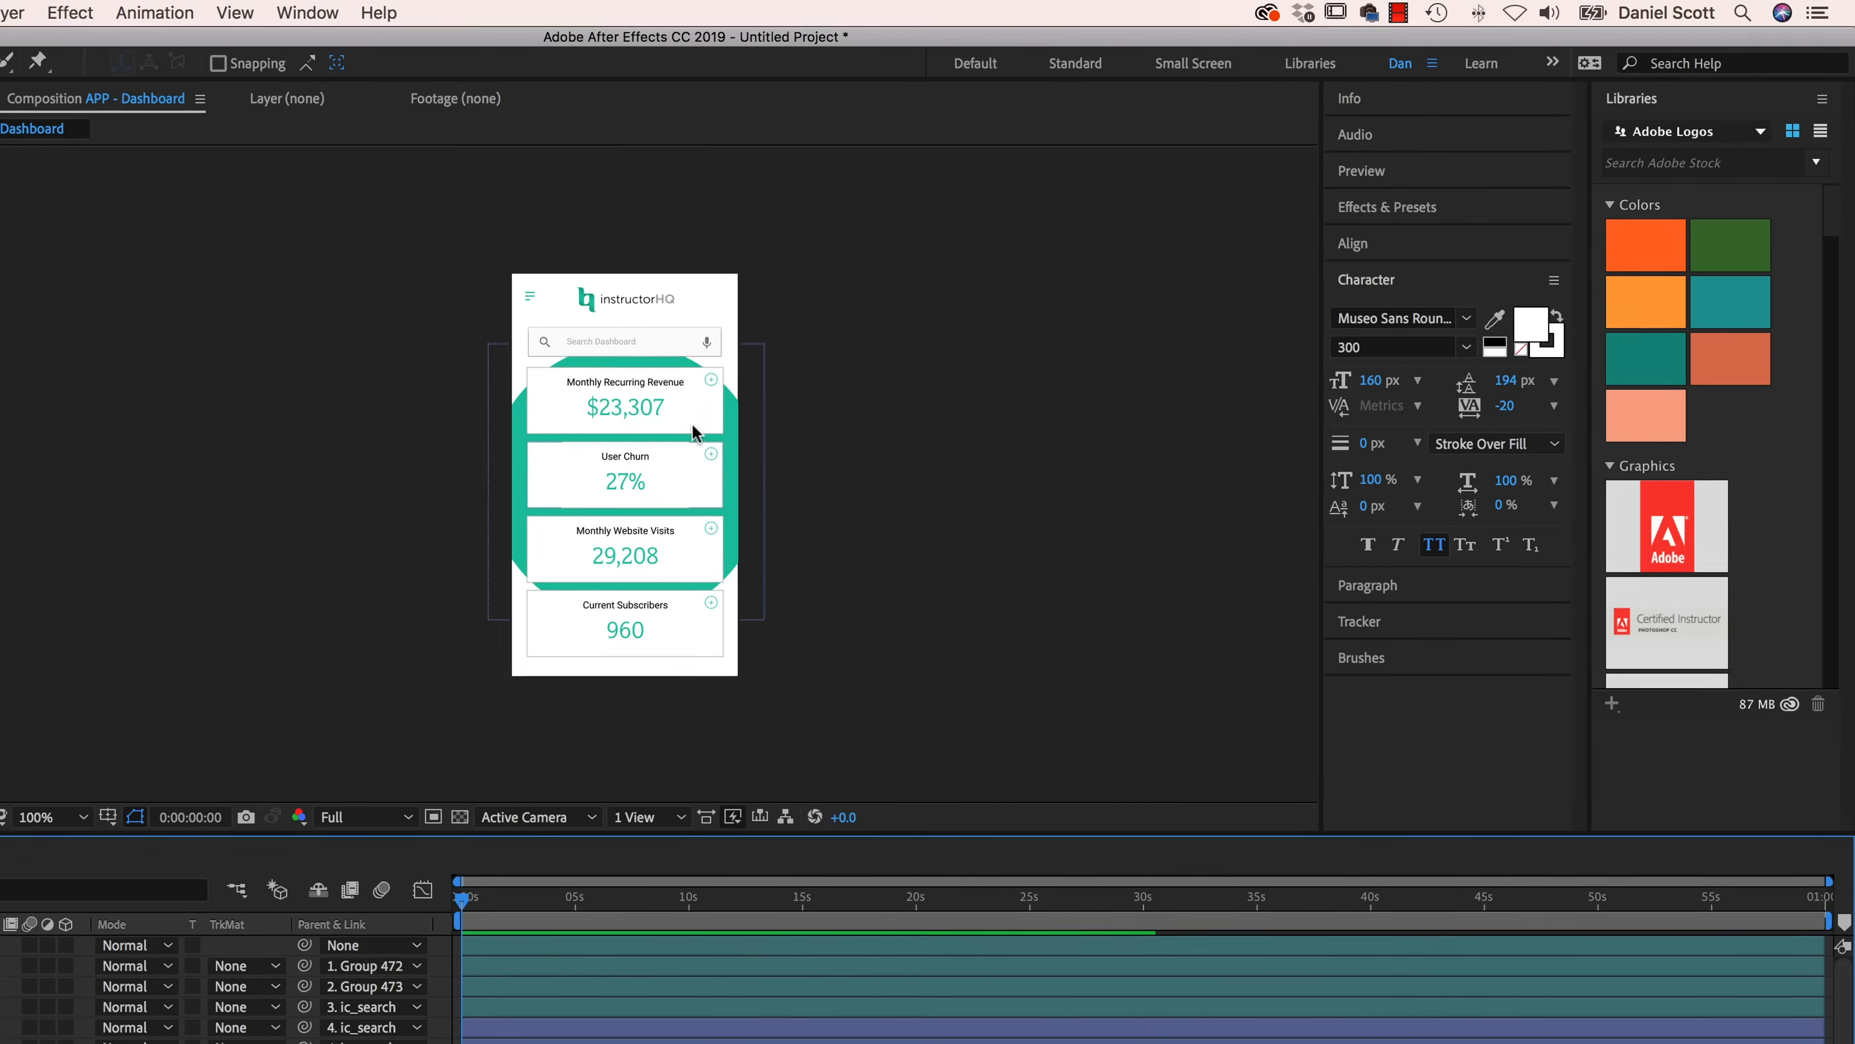
# - Try moving the Monthly Recurring Revenue tile group partly off the artboard in After Effects, and undo the move
pyautogui.scroll(-10, 340, 822)
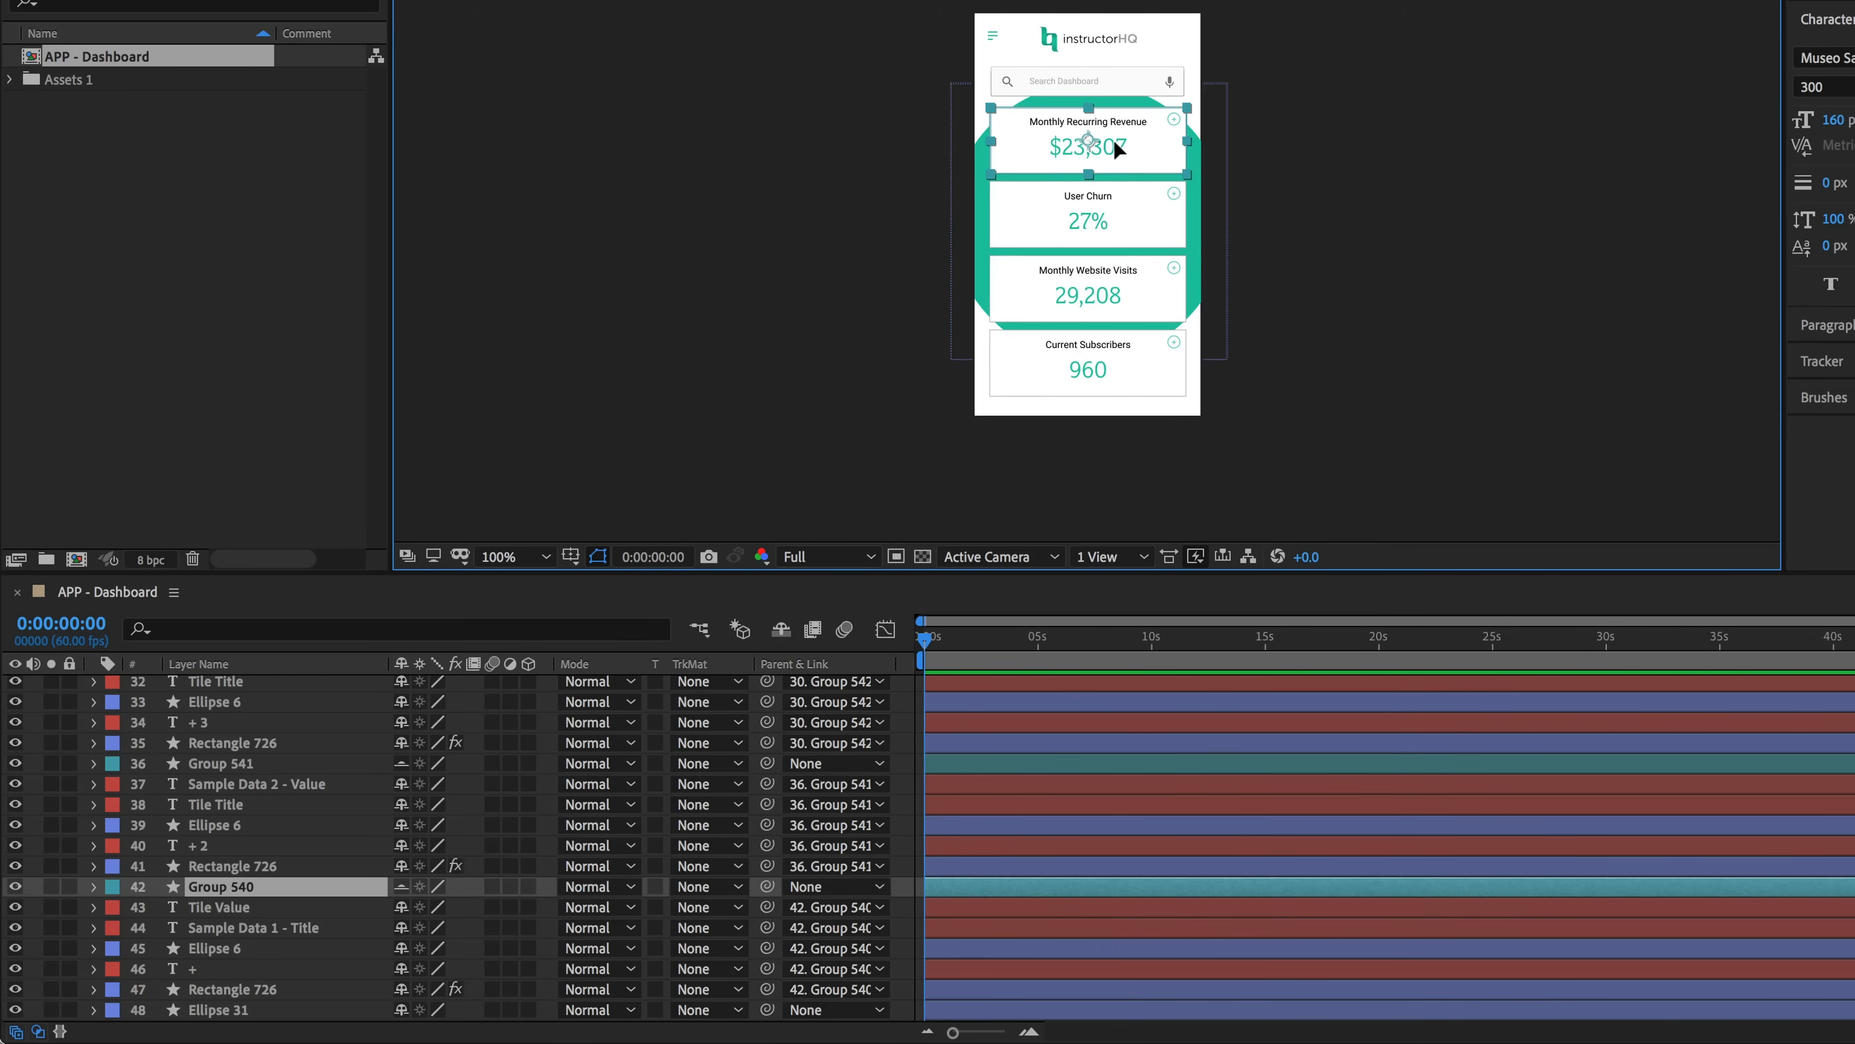
pyautogui.moveTo(1116, 147); pyautogui.dragTo(1001, 184)
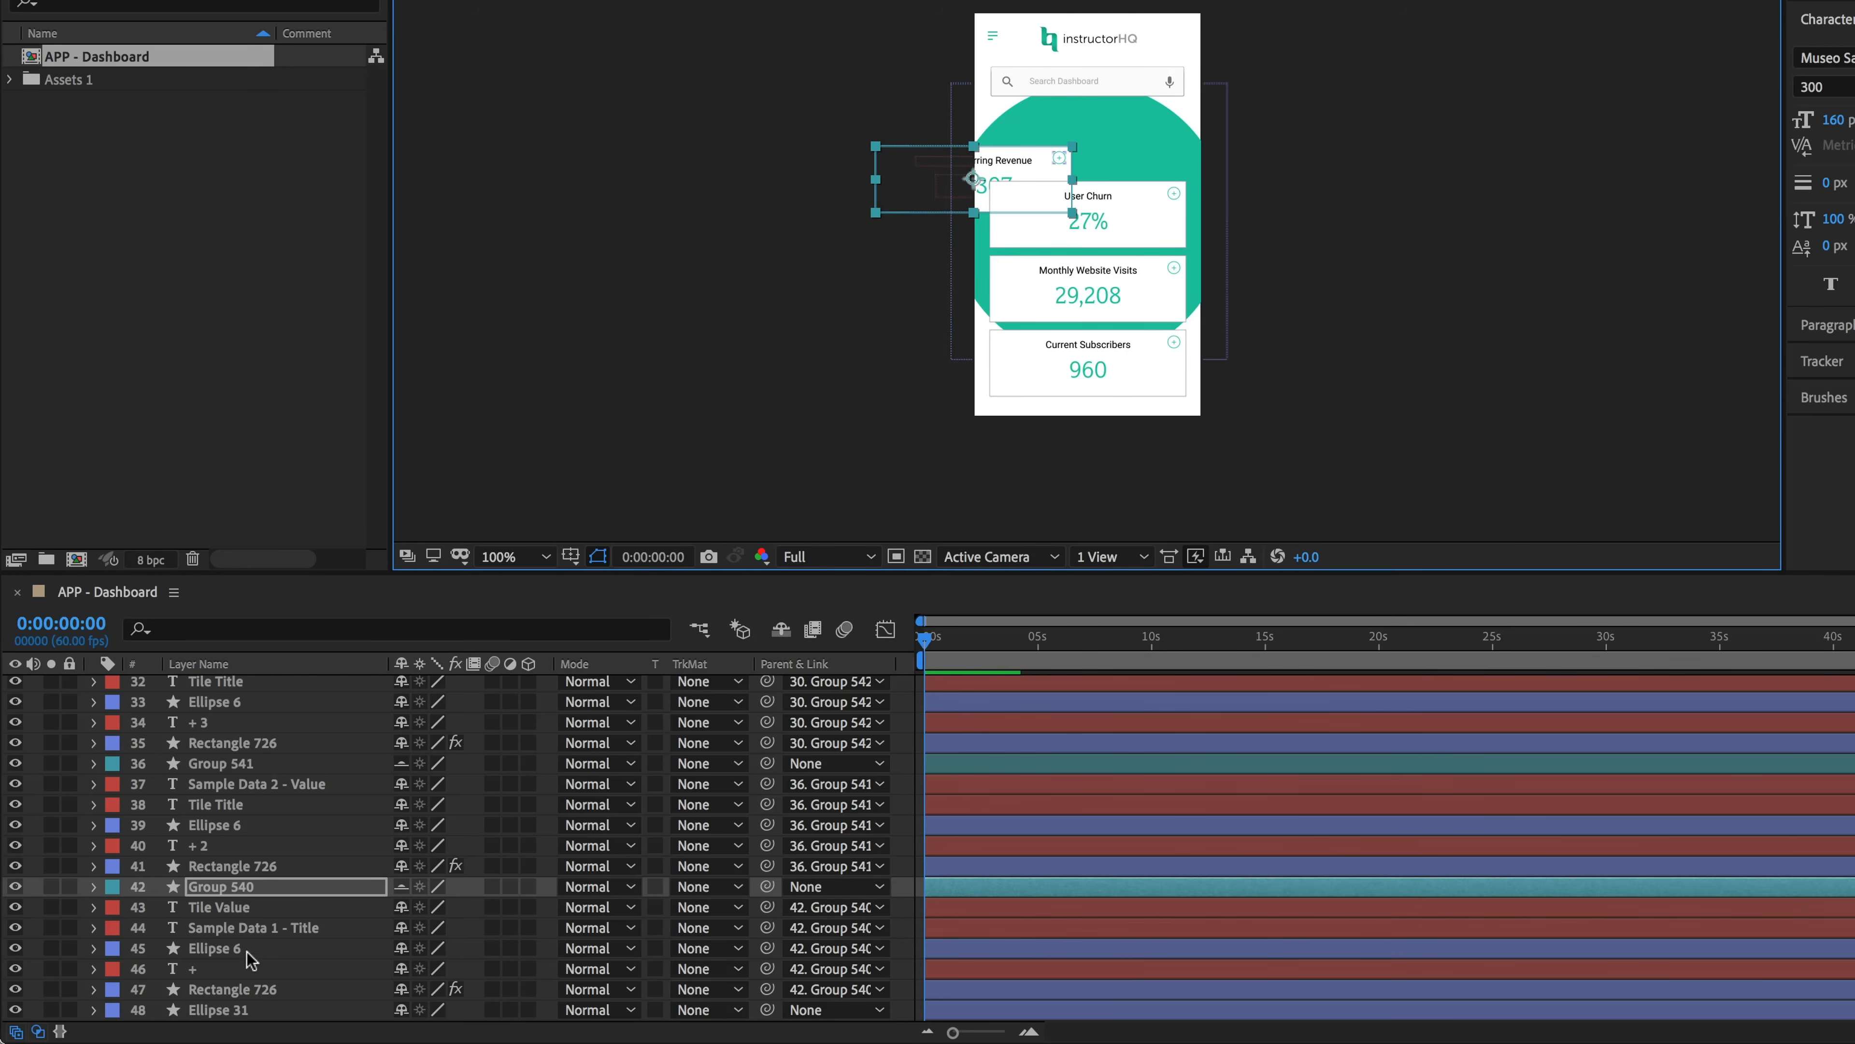
pyautogui.hotkey('ctrl', 'z')
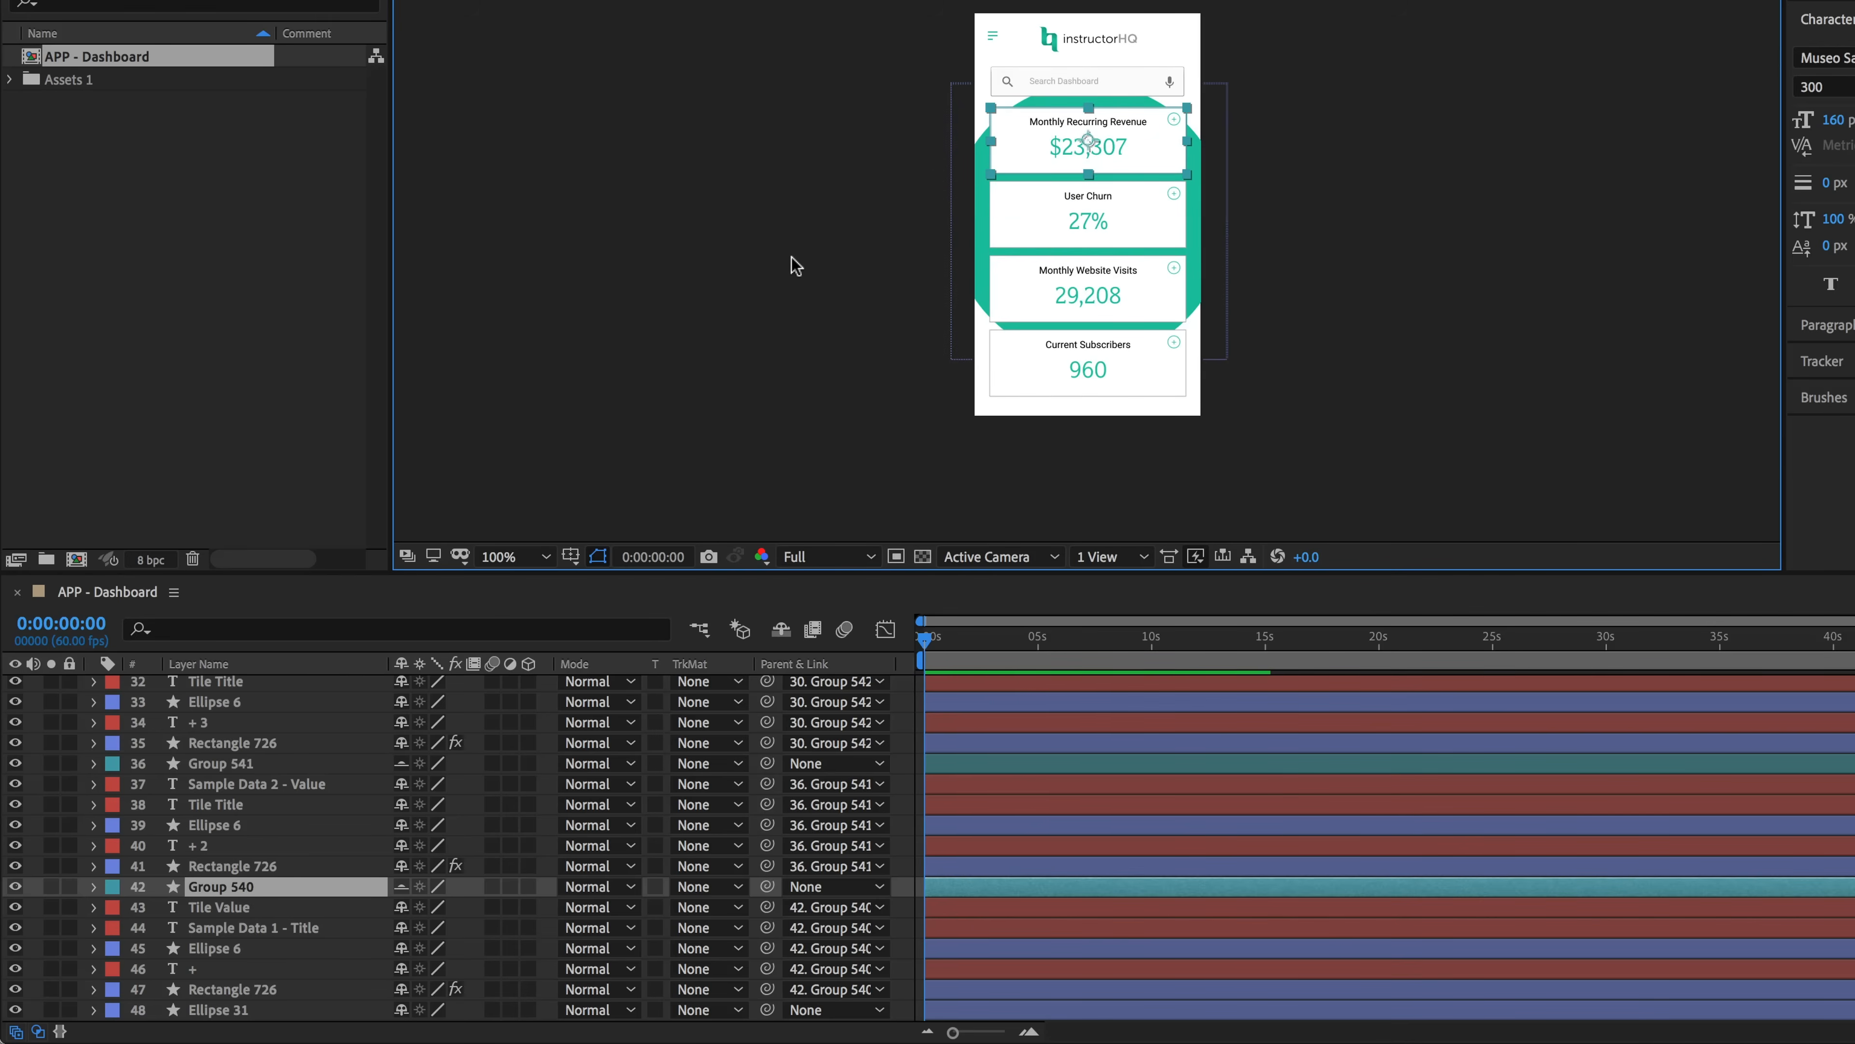
# - Remove the re-exported APP - Dashboard composition and Assets 1 folder from the project and return to XD
pyautogui.keyDown('shift'); pyautogui.click(81, 80); pyautogui.keyUp('shift')
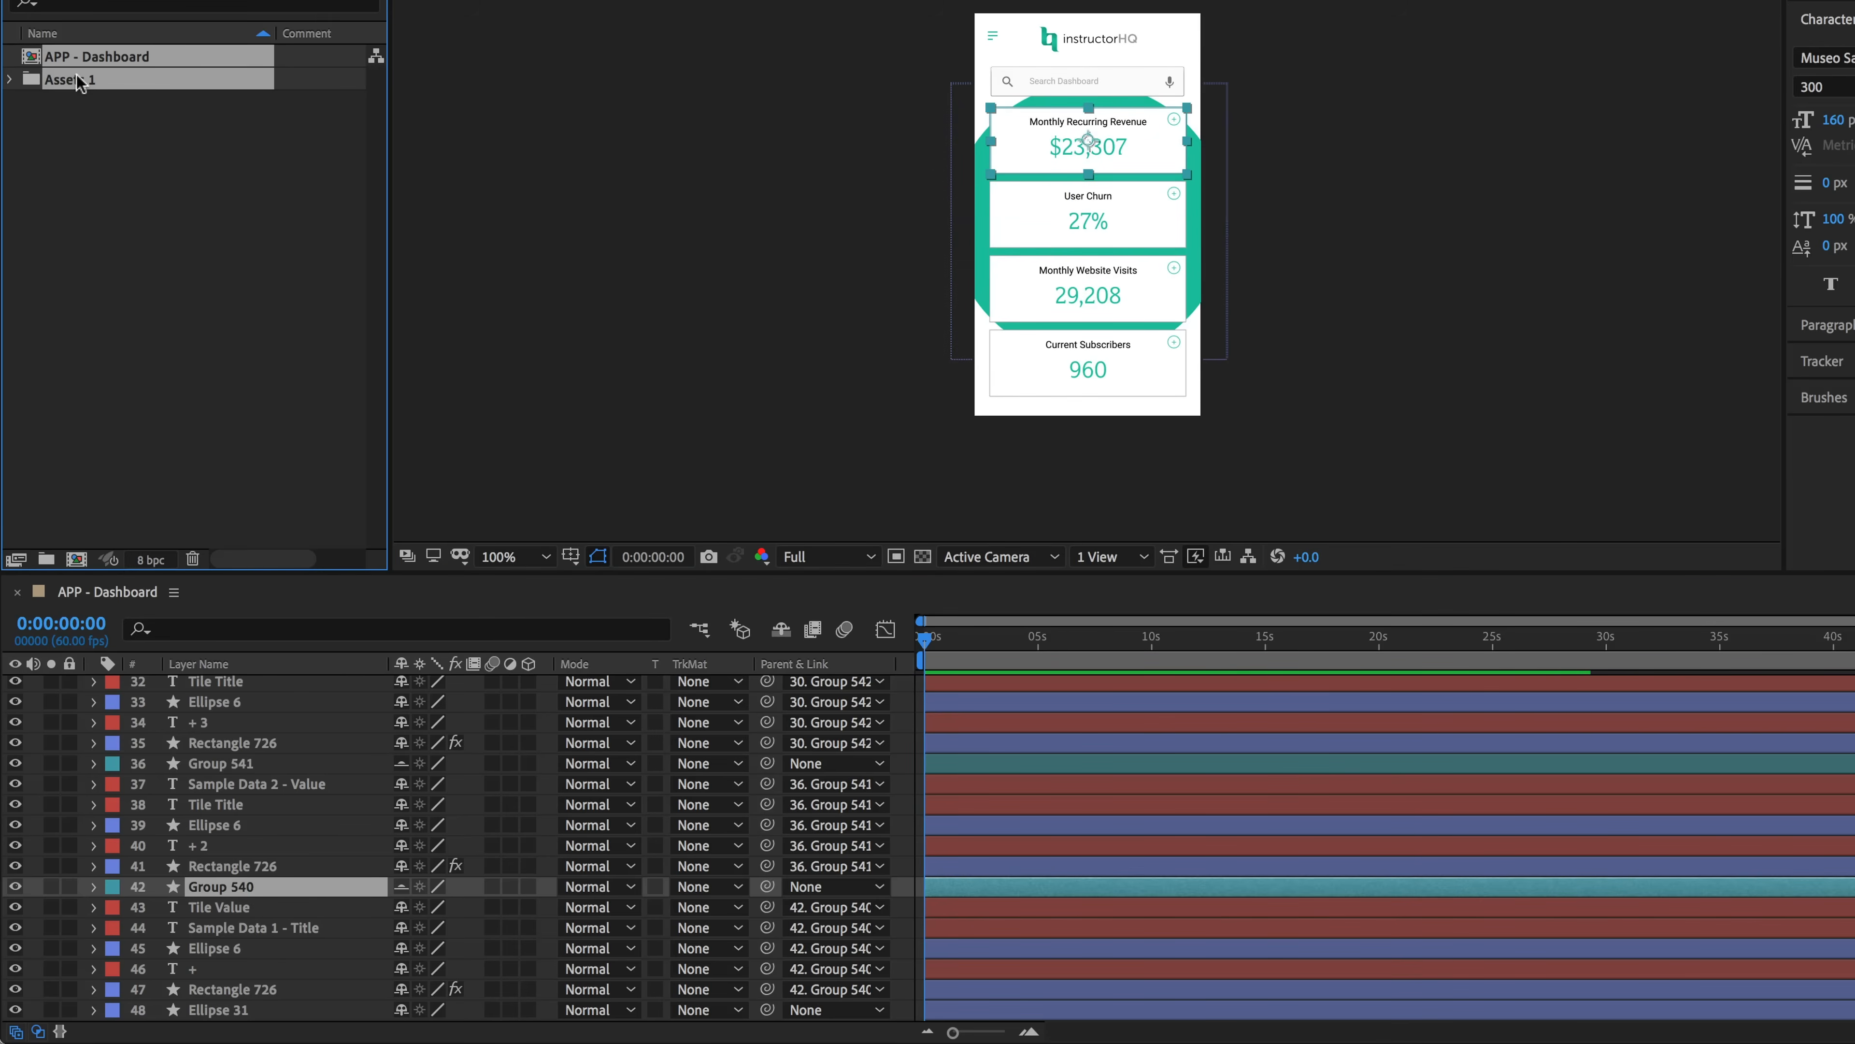
pyautogui.press('Delete')
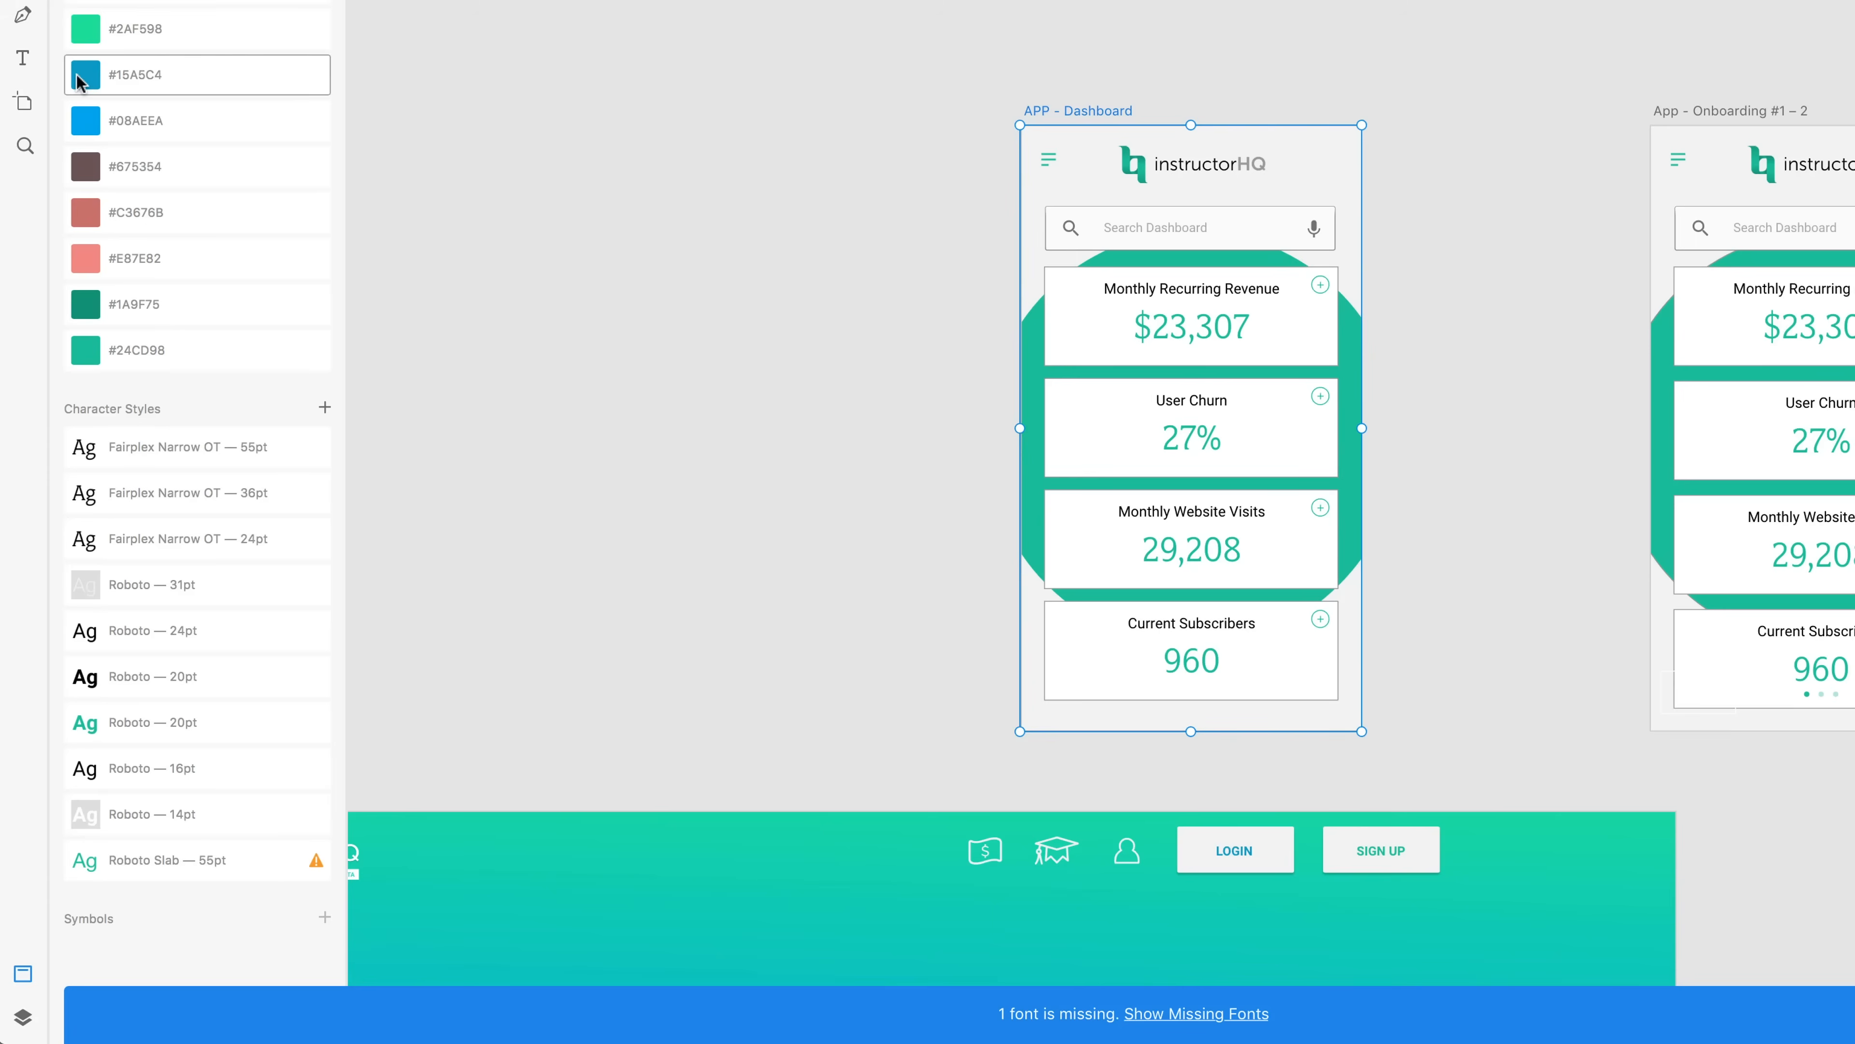
# - Turn each of the four dashboard tiles into its own symbol, from Monthly Recurring Revenue down to Current Subscribers
pyautogui.click(1299, 332)
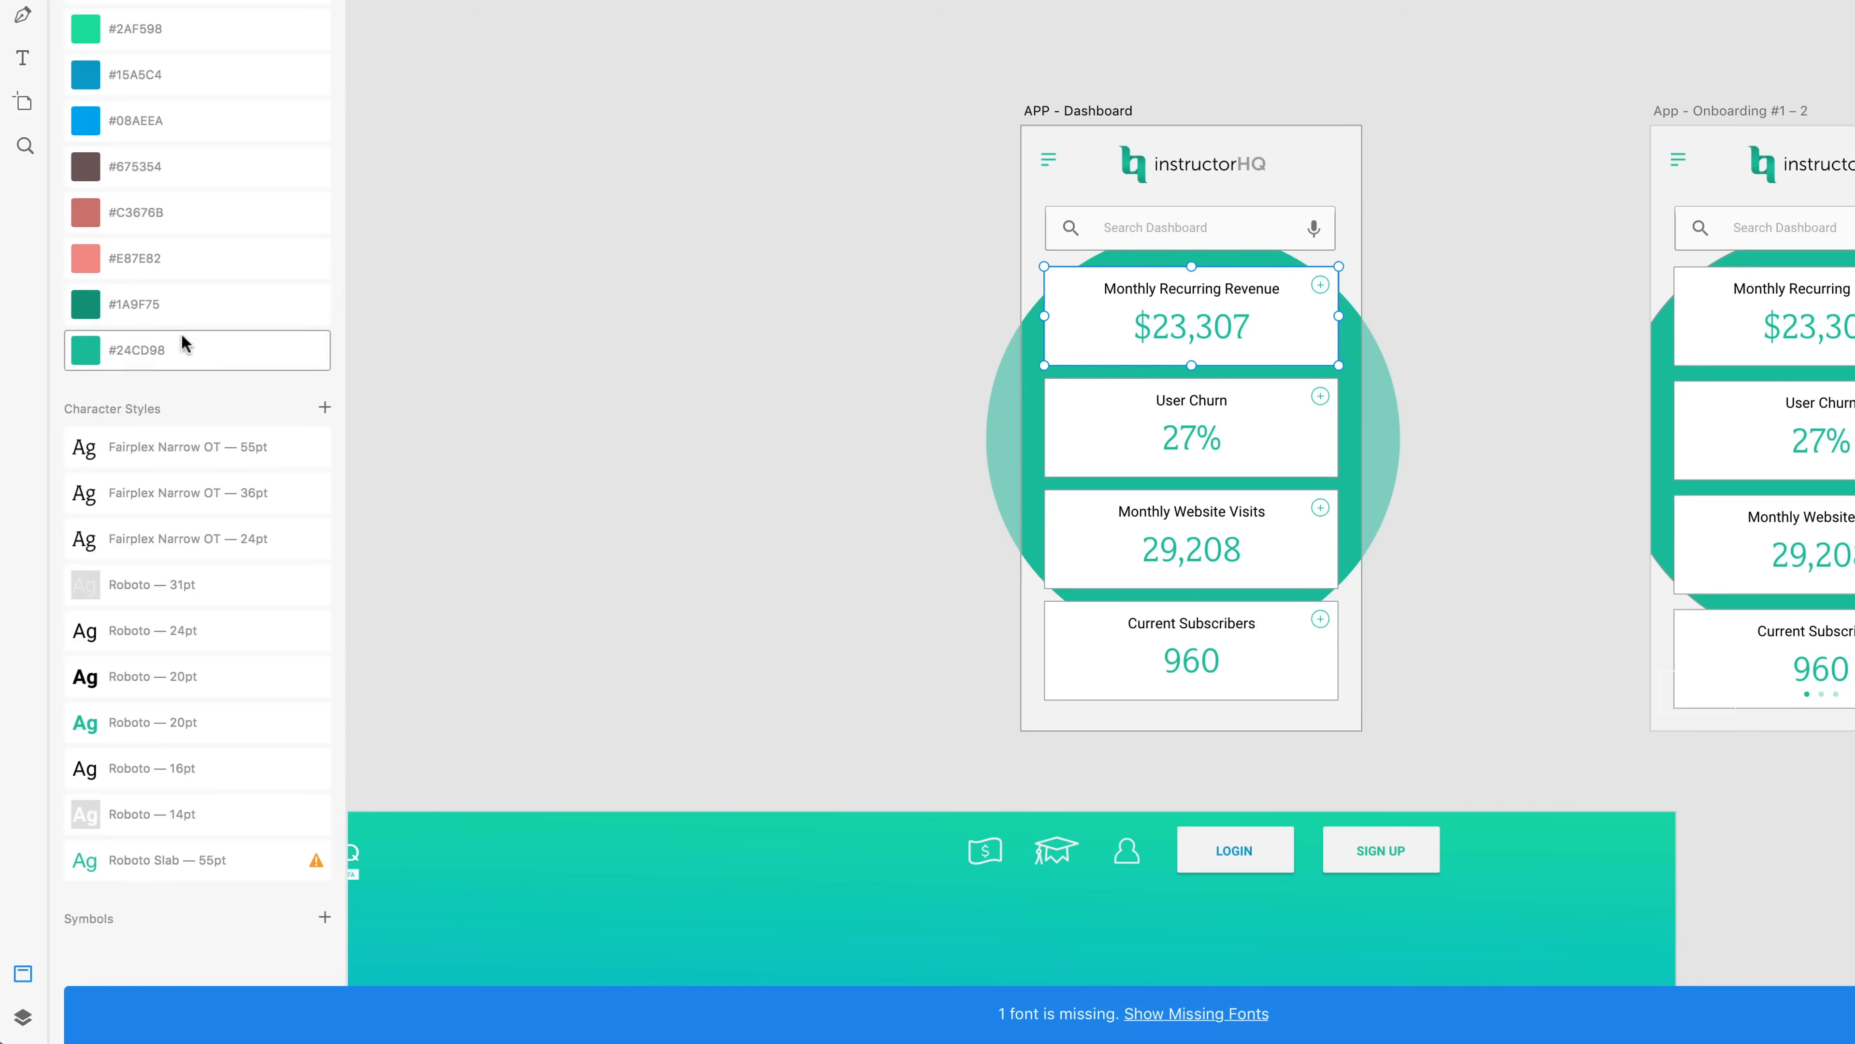
pyautogui.click(324, 917)
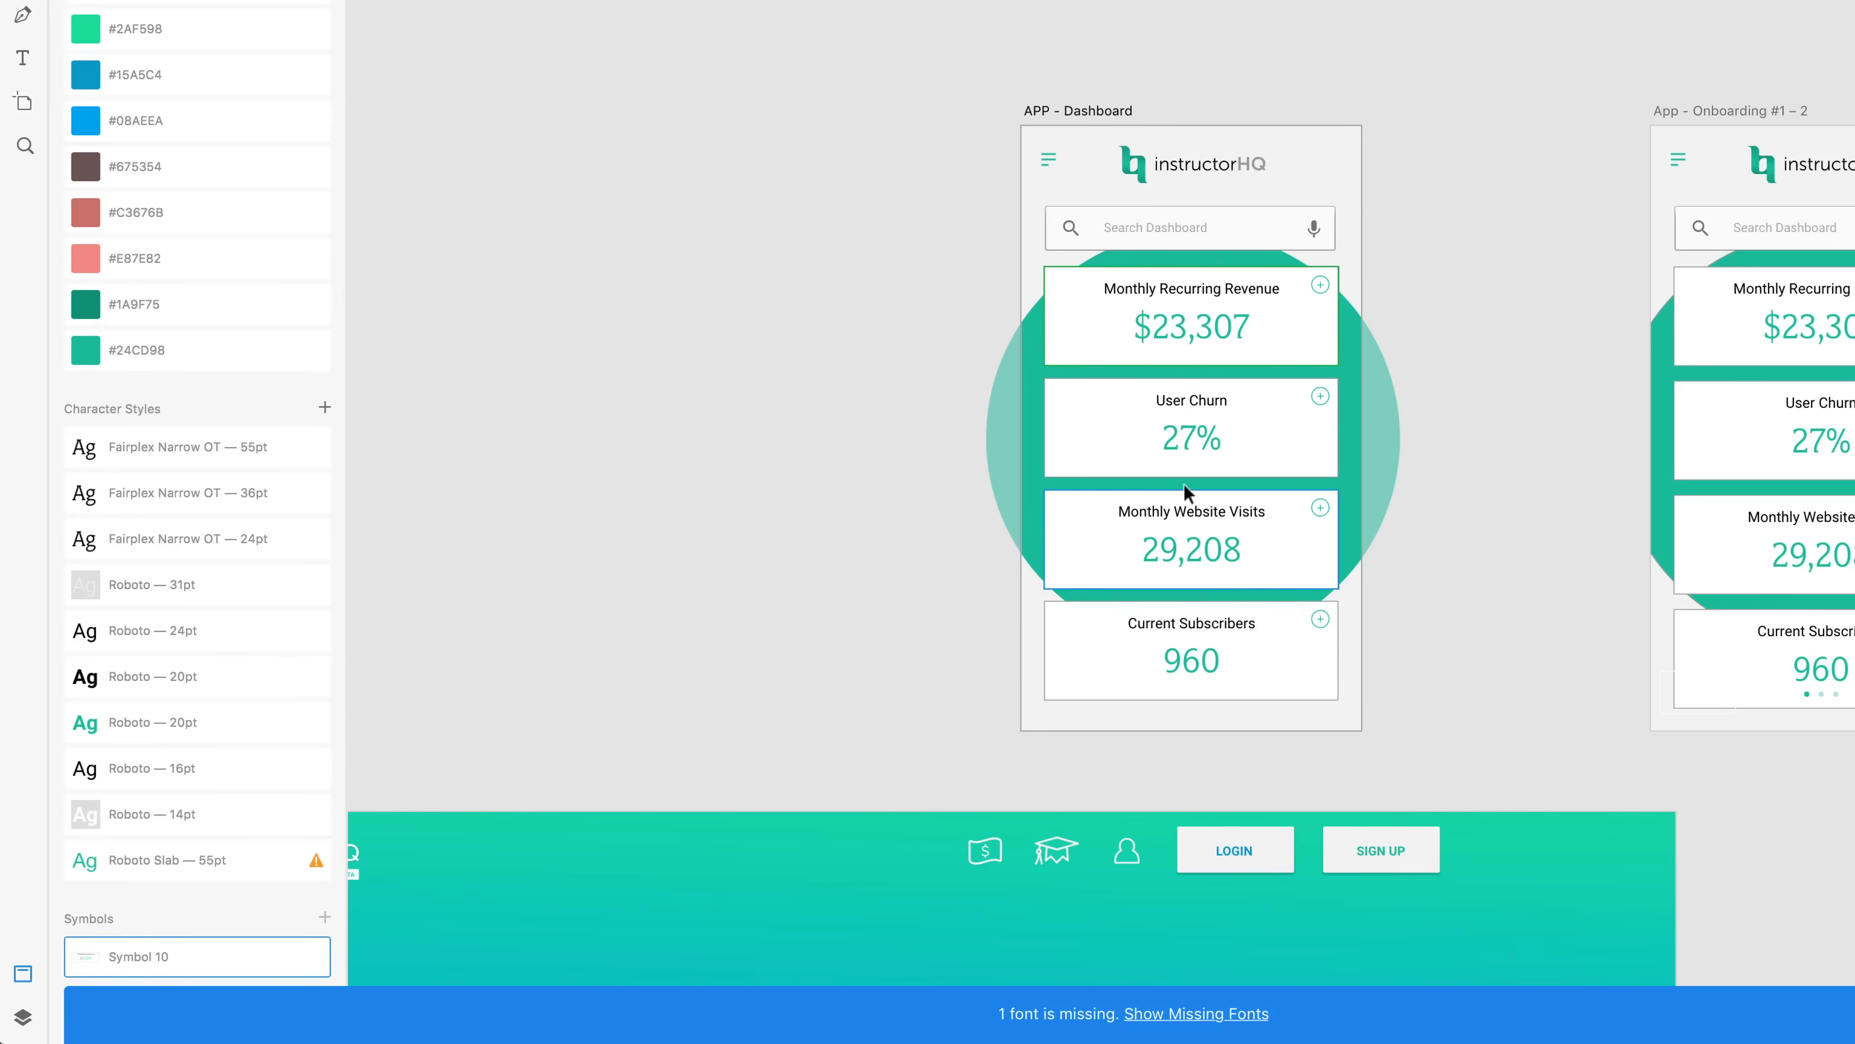
pyautogui.click(1240, 454)
pyautogui.press('super+k')
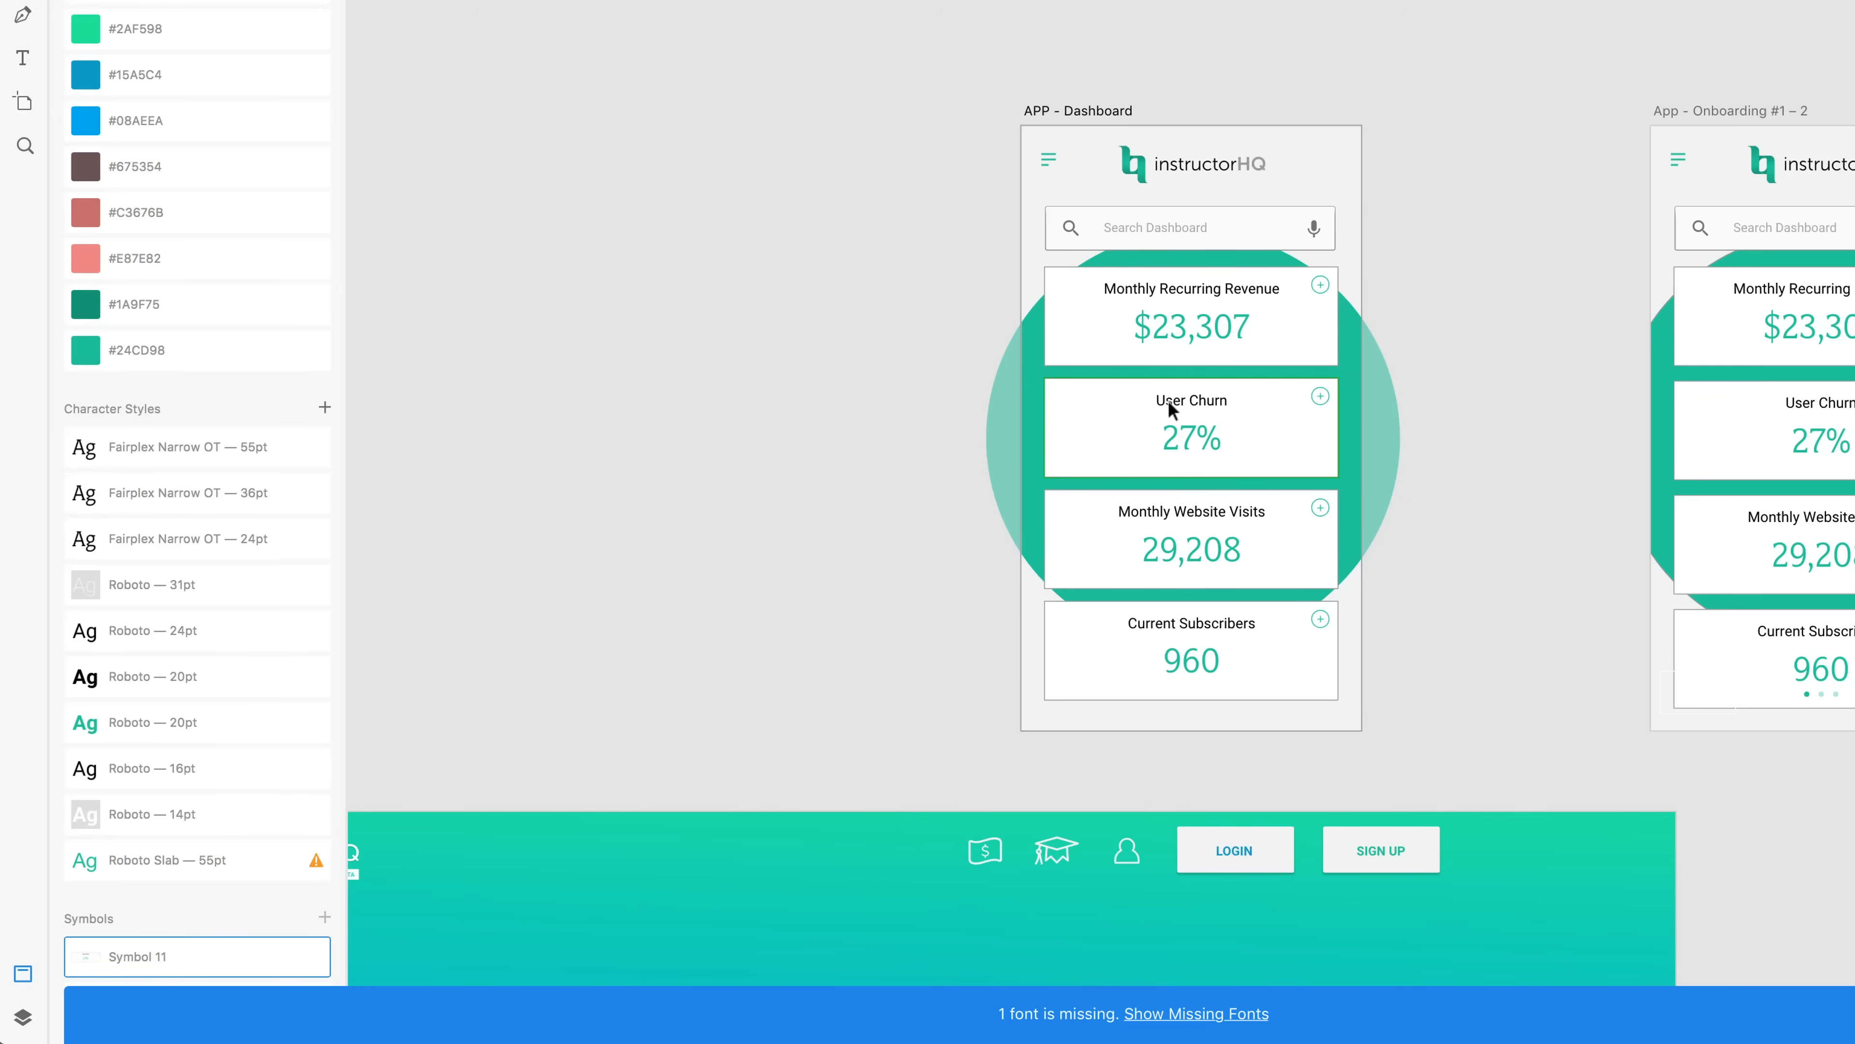
pyautogui.click(1282, 568)
pyautogui.press('super+k')
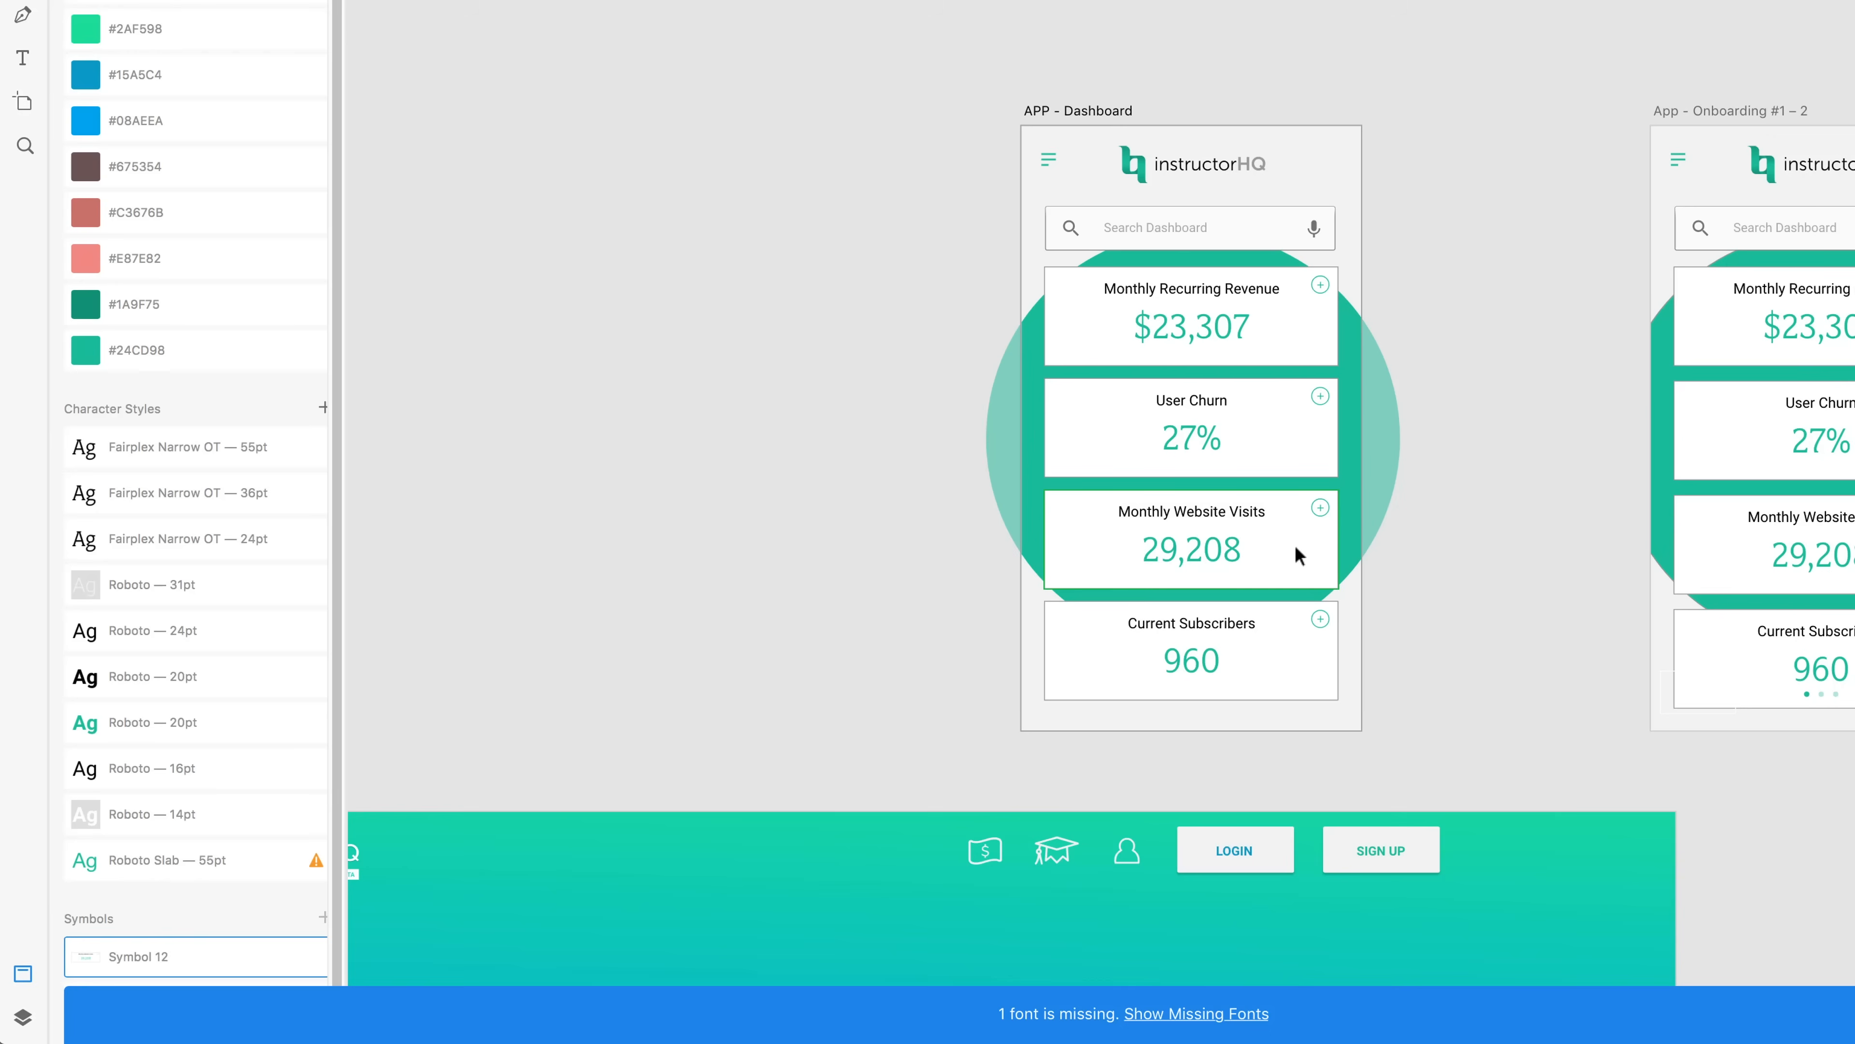
pyautogui.click(1274, 606)
pyautogui.press('super+k')
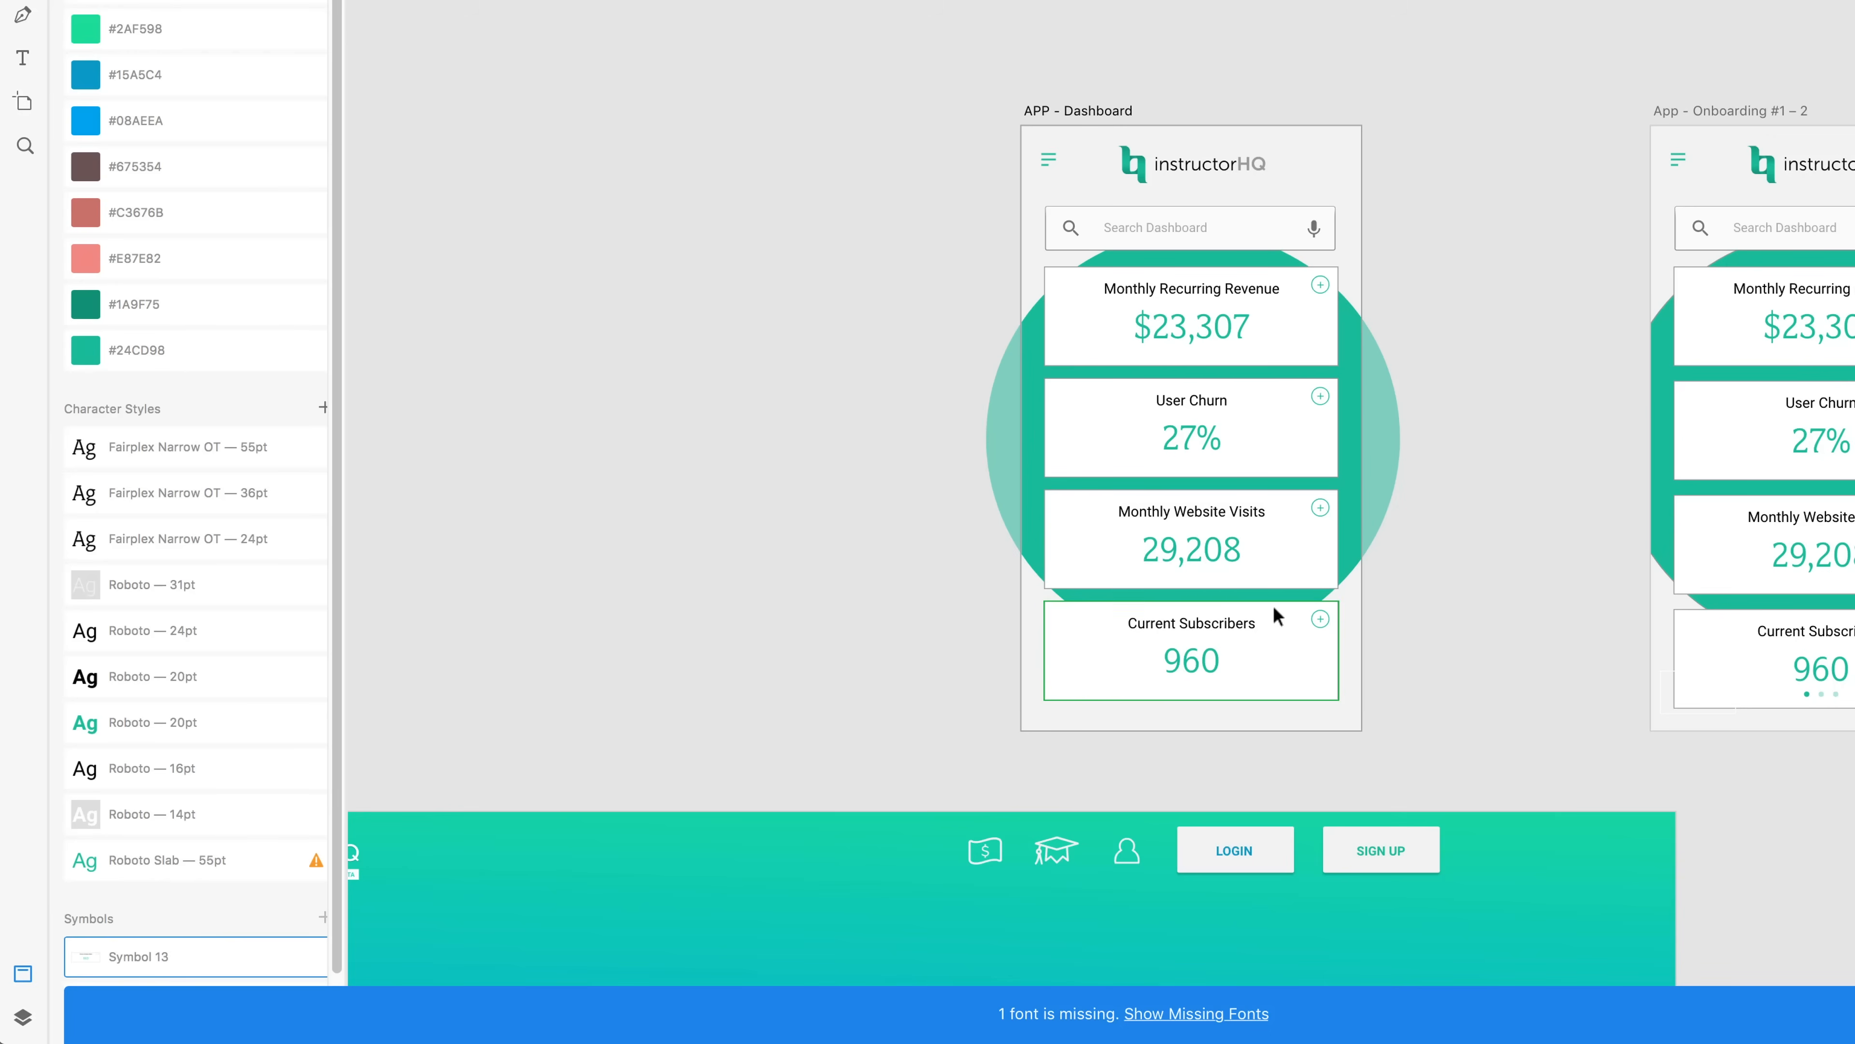
# - Dismiss the missing font notice and name the Current Subscribers symbol 4 Tile
pyautogui.scroll(-2, 314, 618)
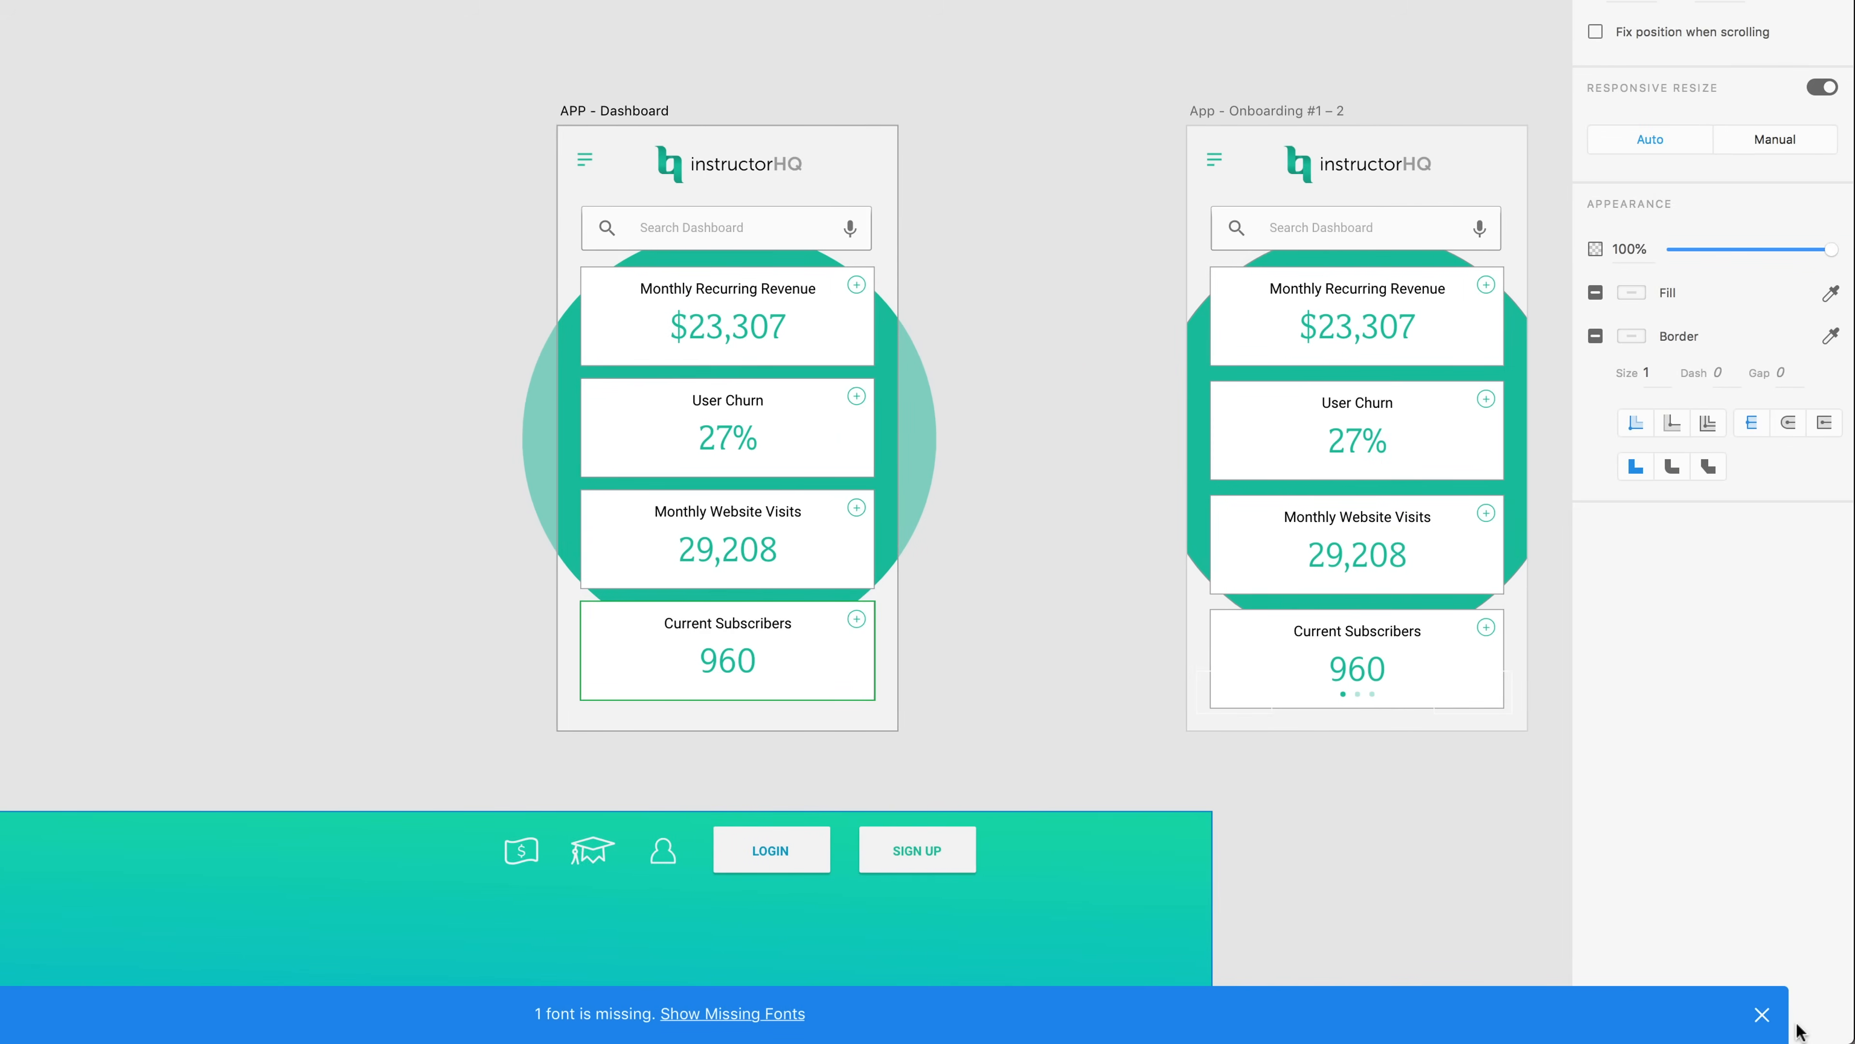
pyautogui.click(1763, 1015)
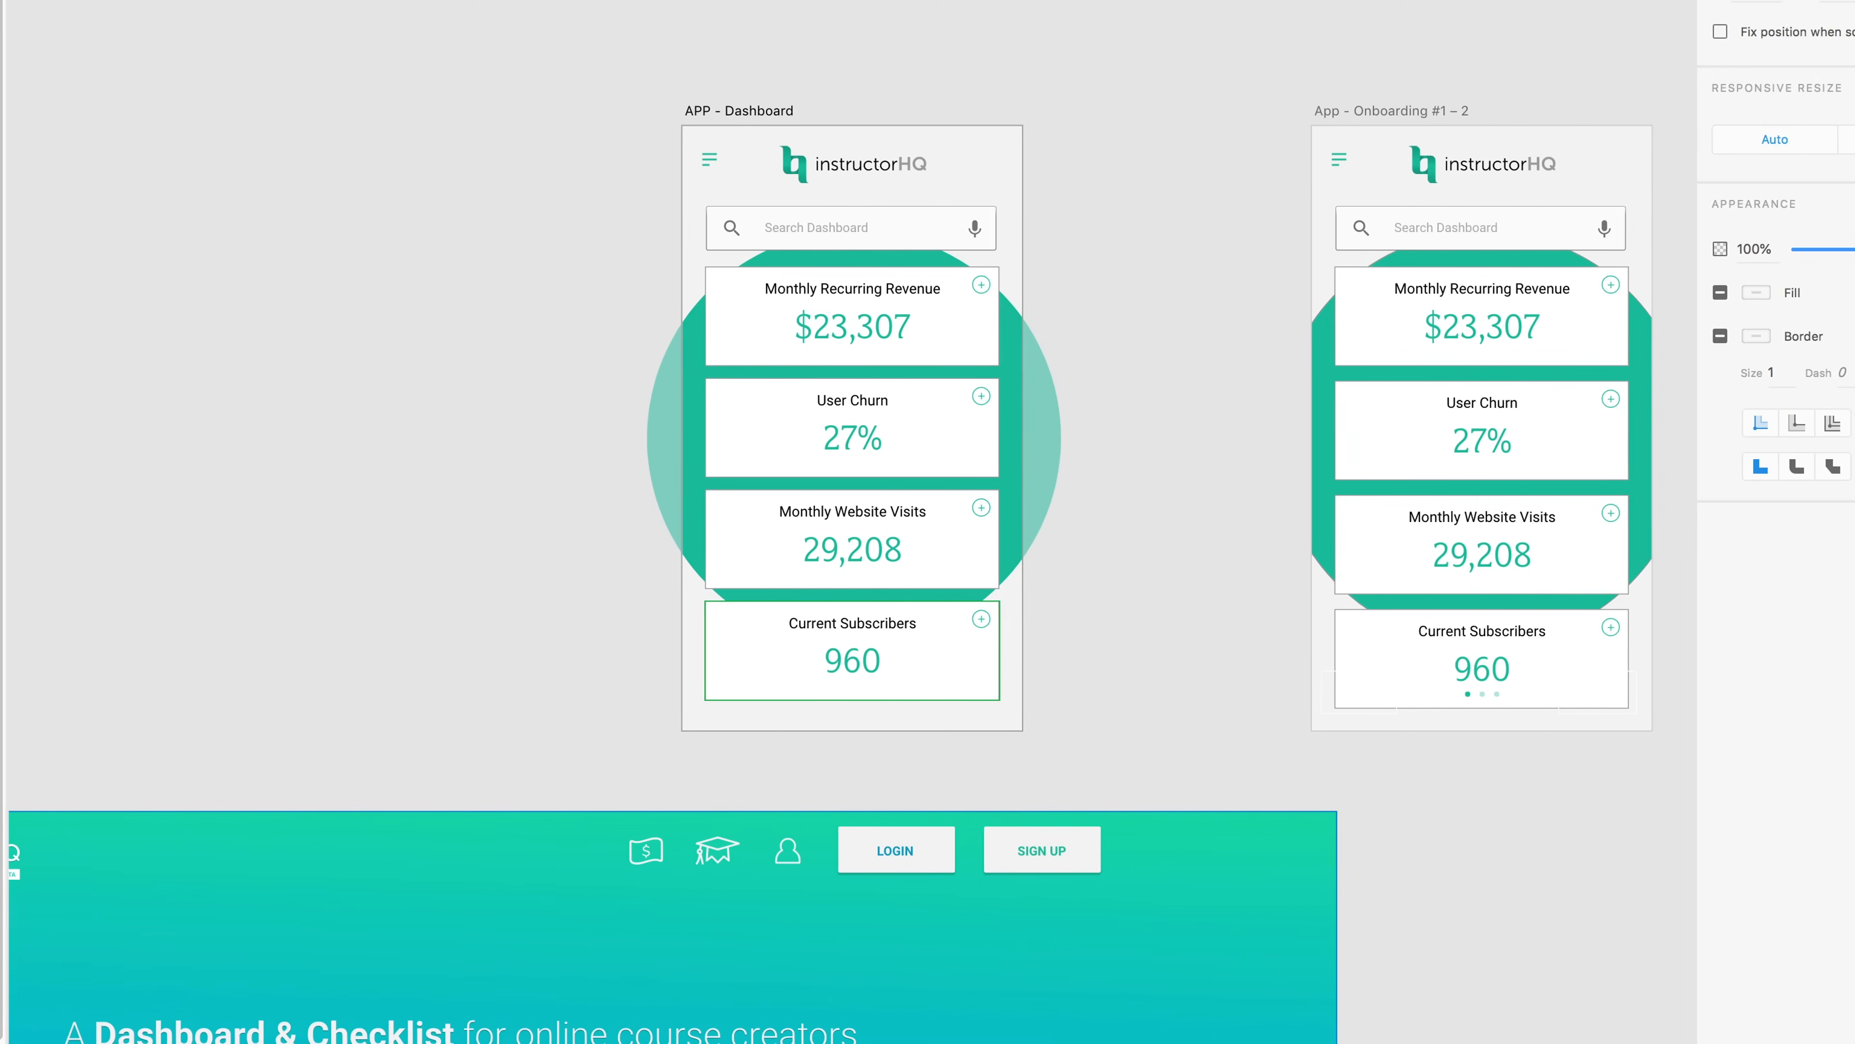
pyautogui.doubleClick(145, 886)
pyautogui.write('4 Tile')
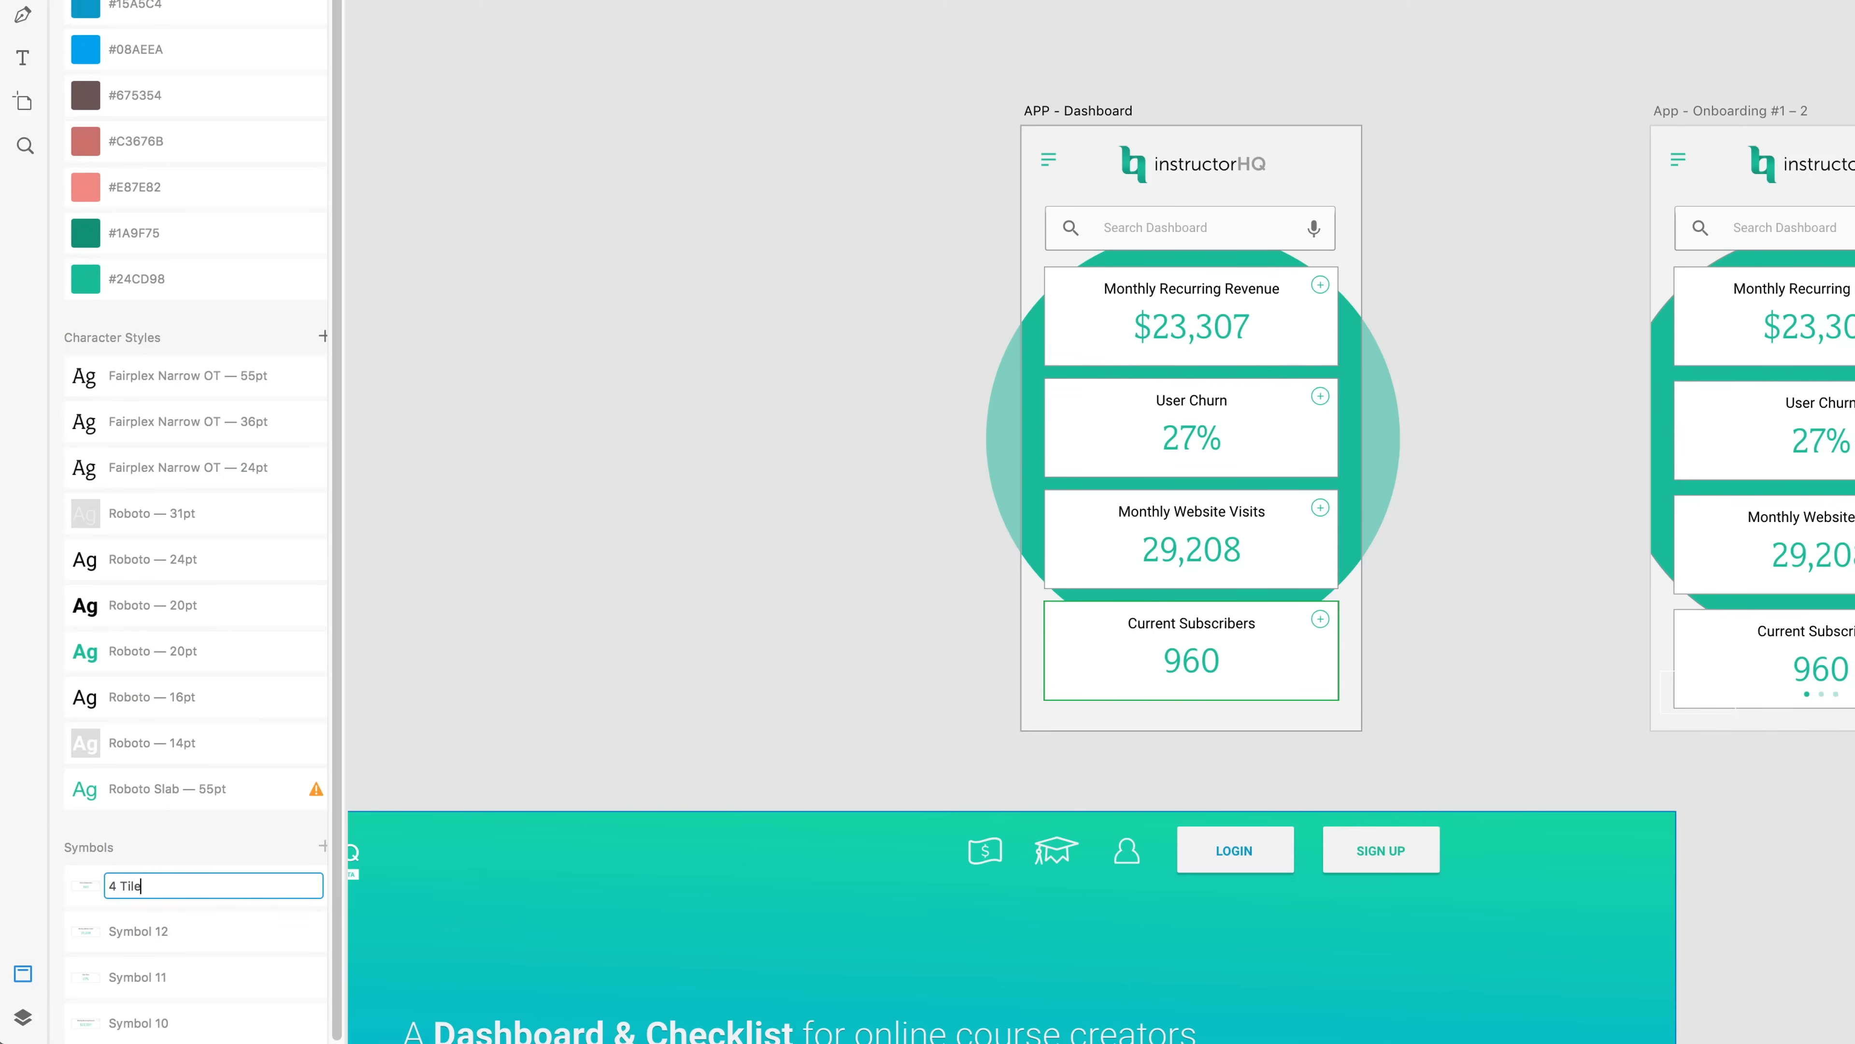
# - Rename the other three tile symbols 3 Tile, 2 Tile and 1 Tile, matching their order on the artboard
pyautogui.press('super+a')
pyautogui.press('super+c')
pyautogui.press('Tab')
pyautogui.press('super+v')
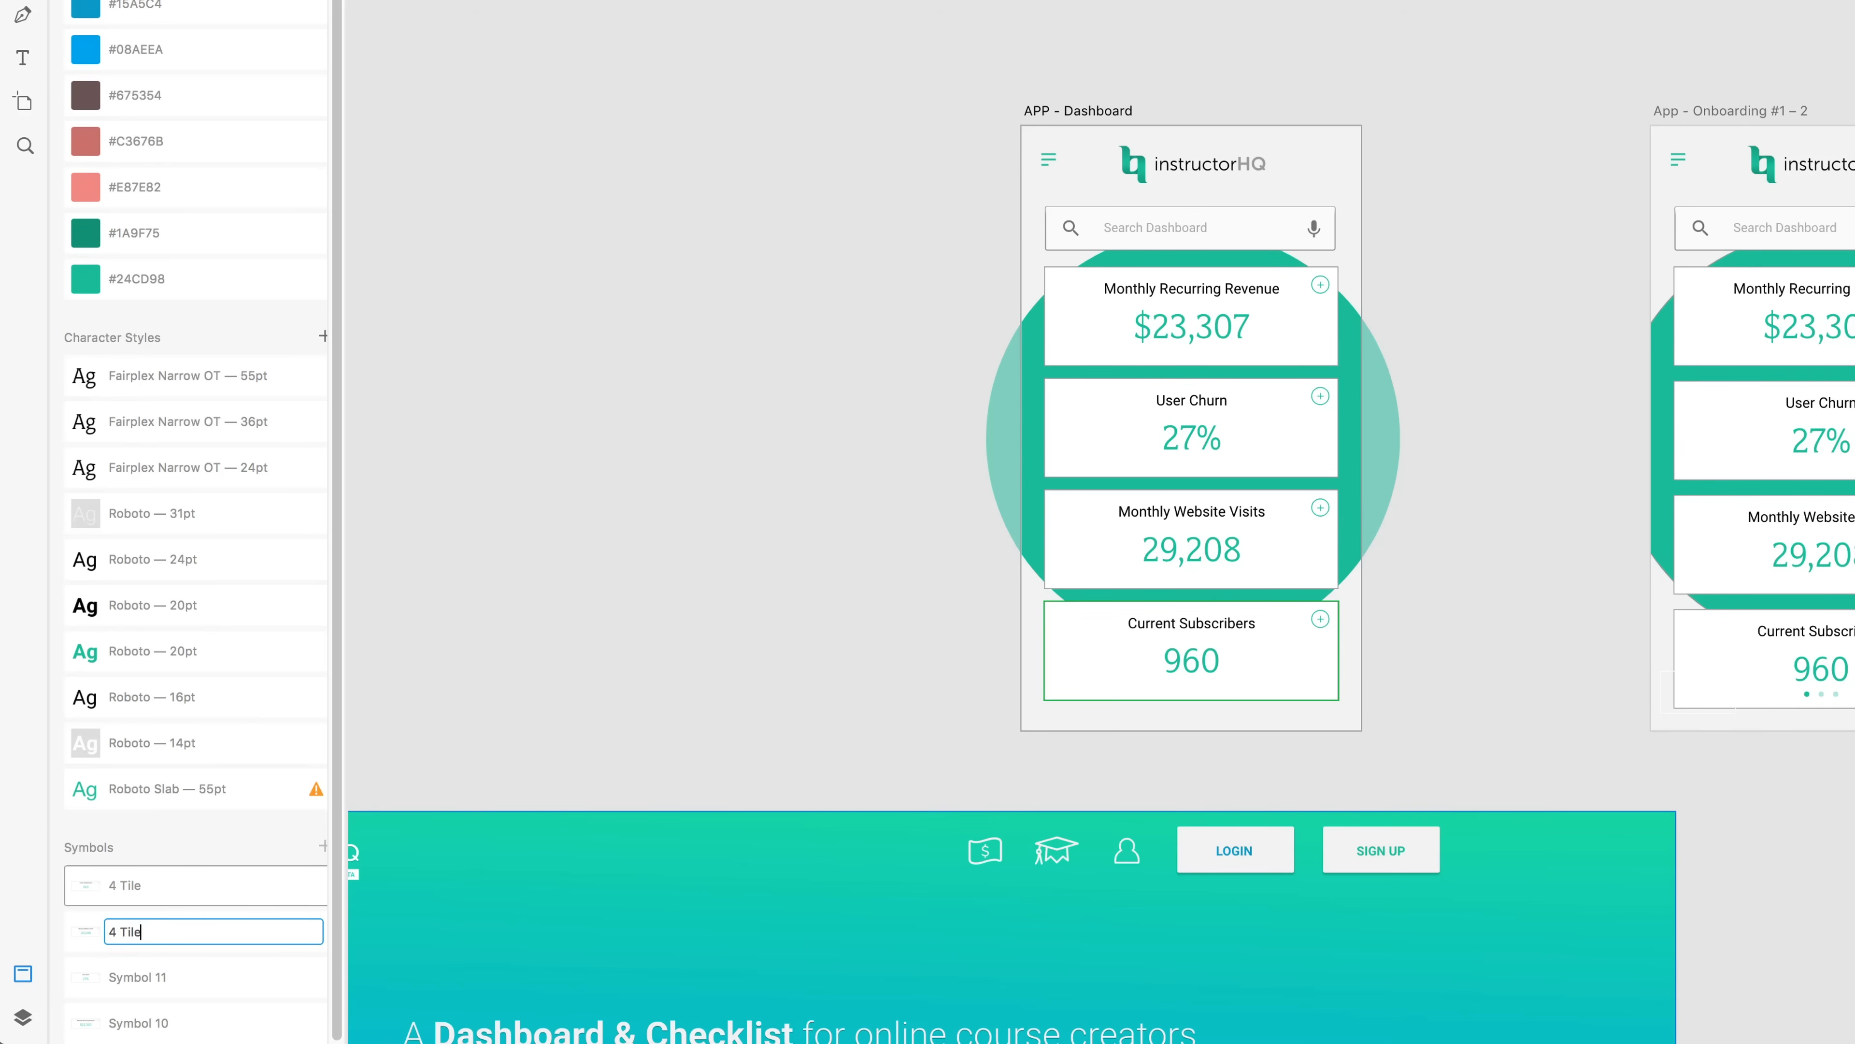
pyautogui.write('3')
pyautogui.press('Tab')
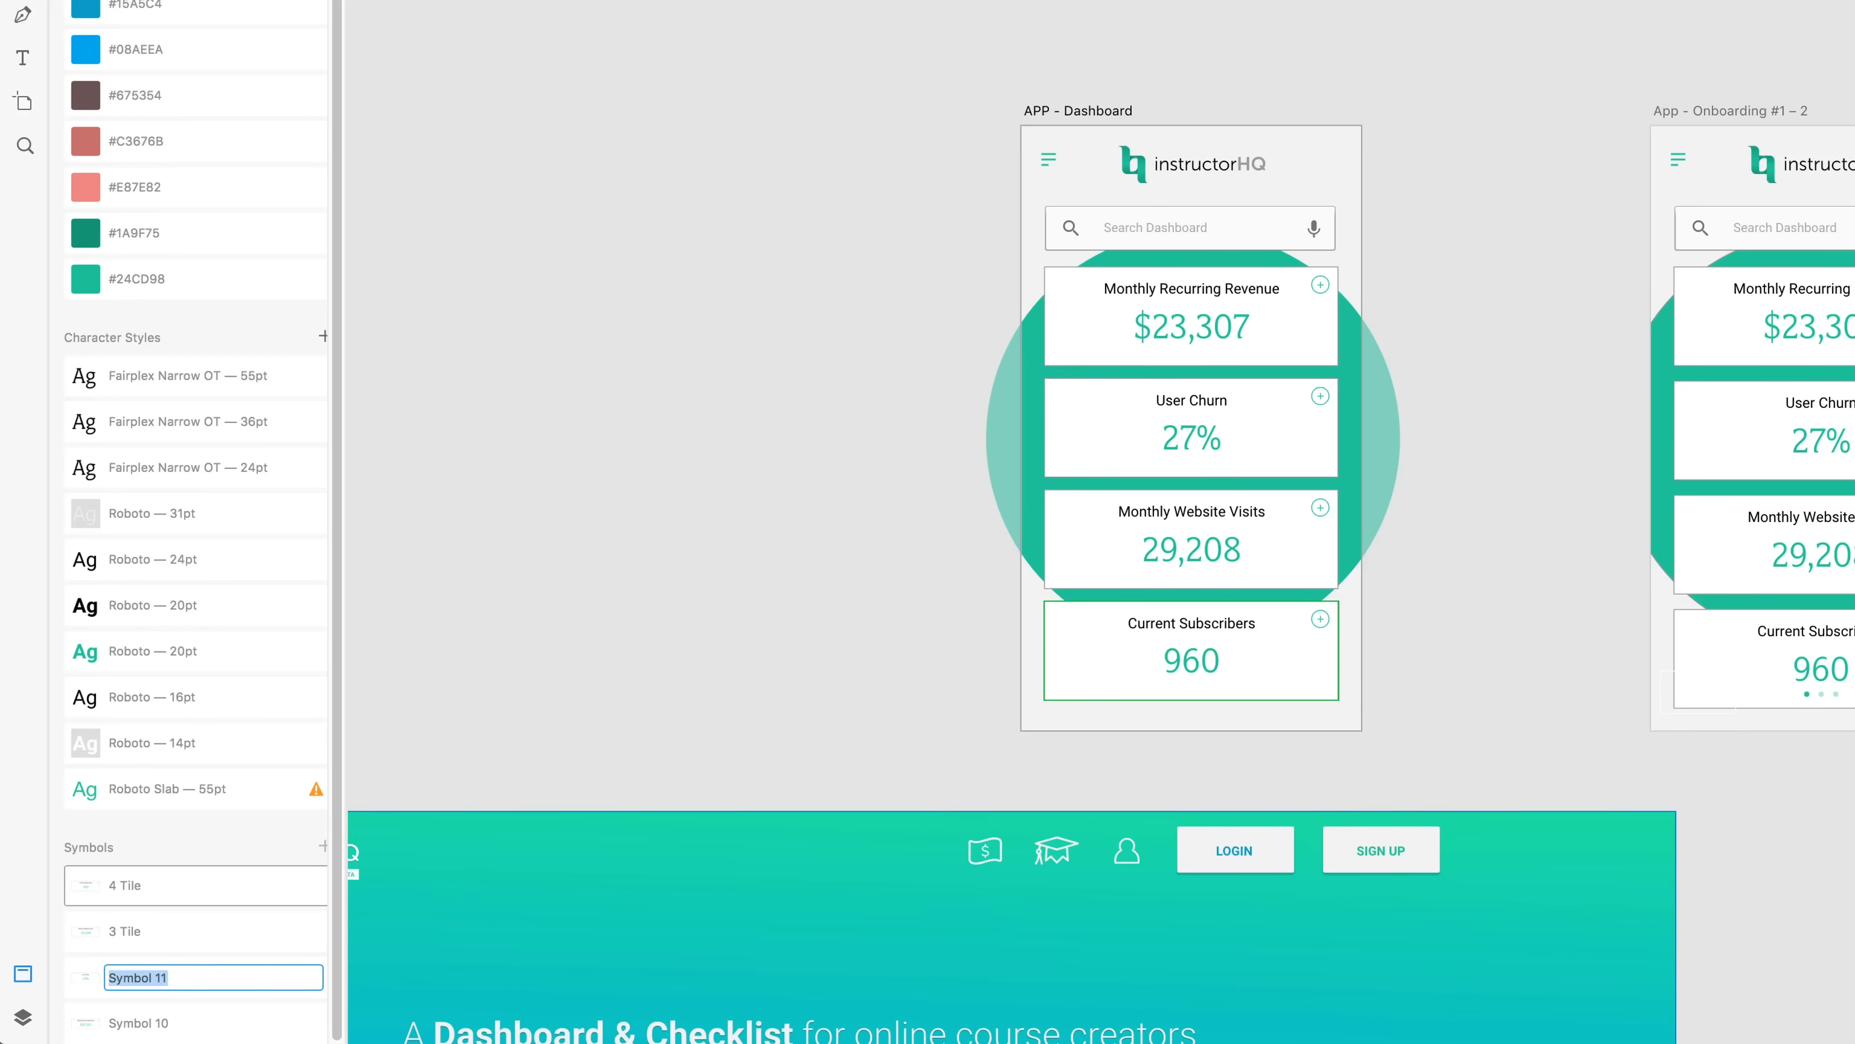
pyautogui.write('24 Tilee')
pyautogui.press('Tab')
pyautogui.write('1')
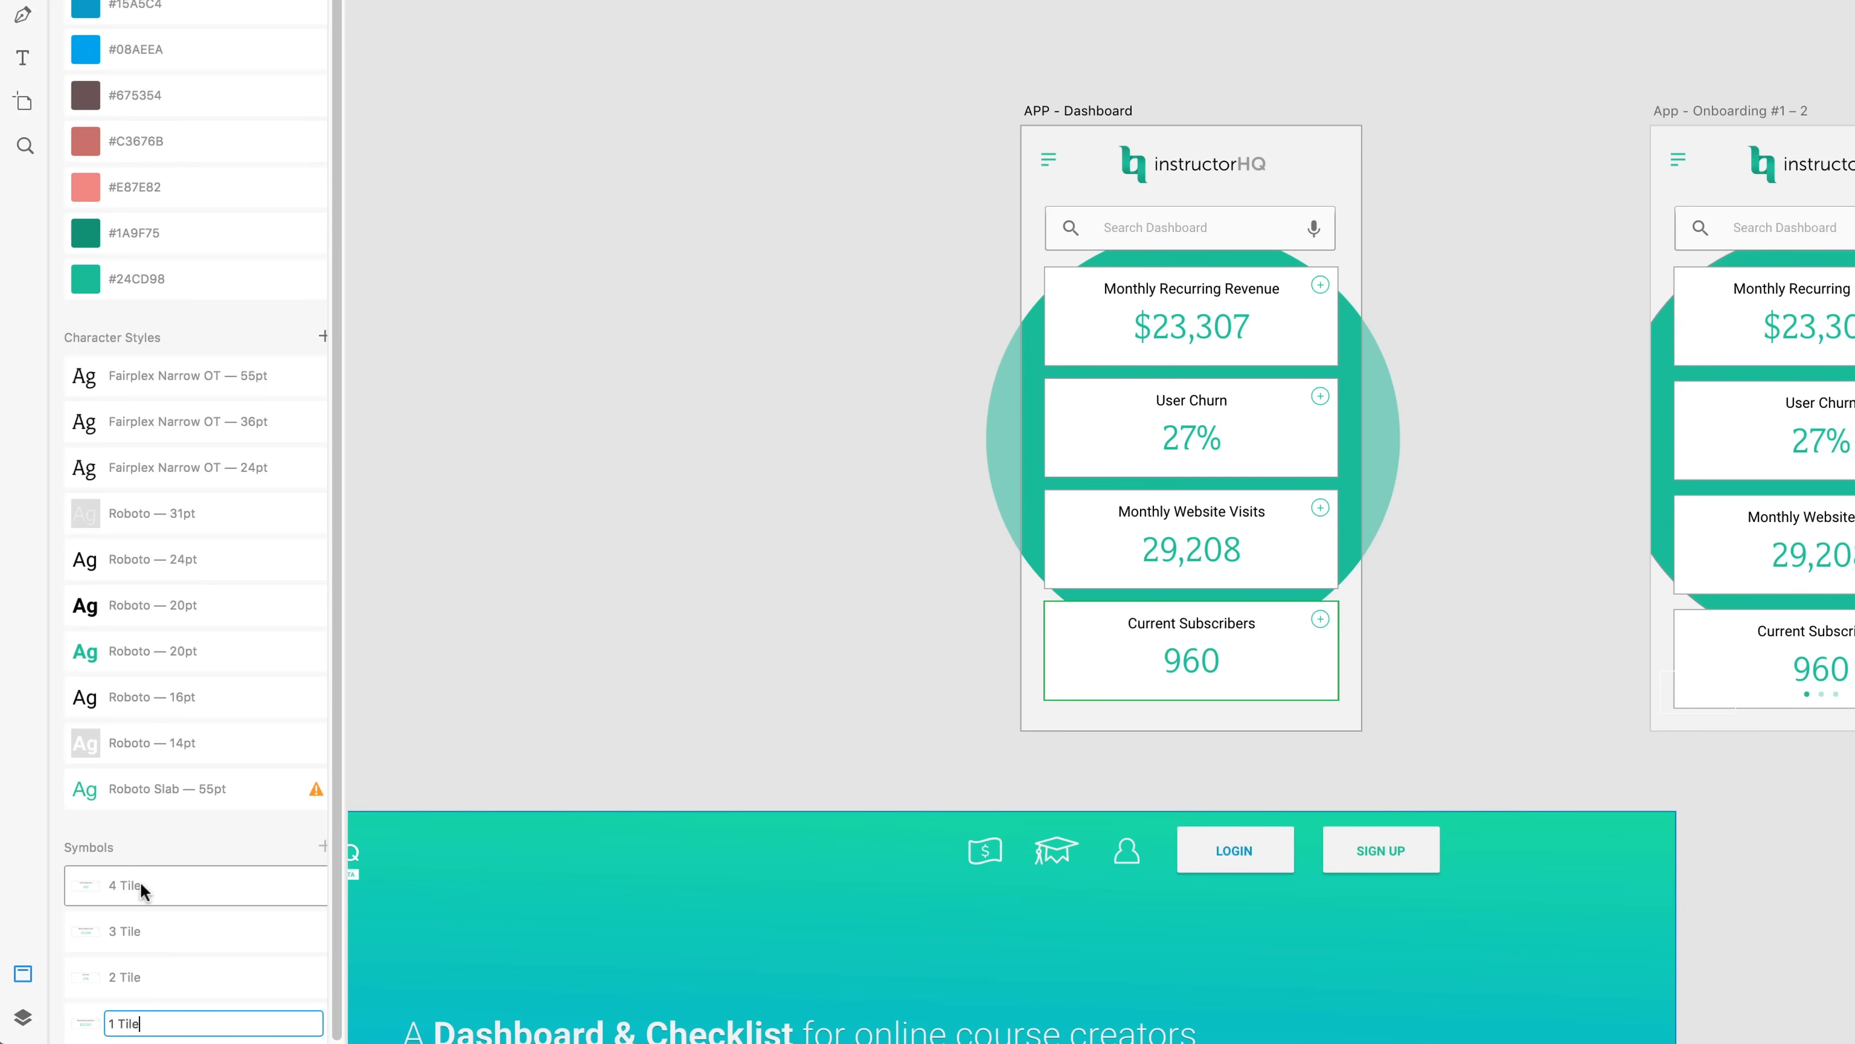
pyautogui.click(728, 598)
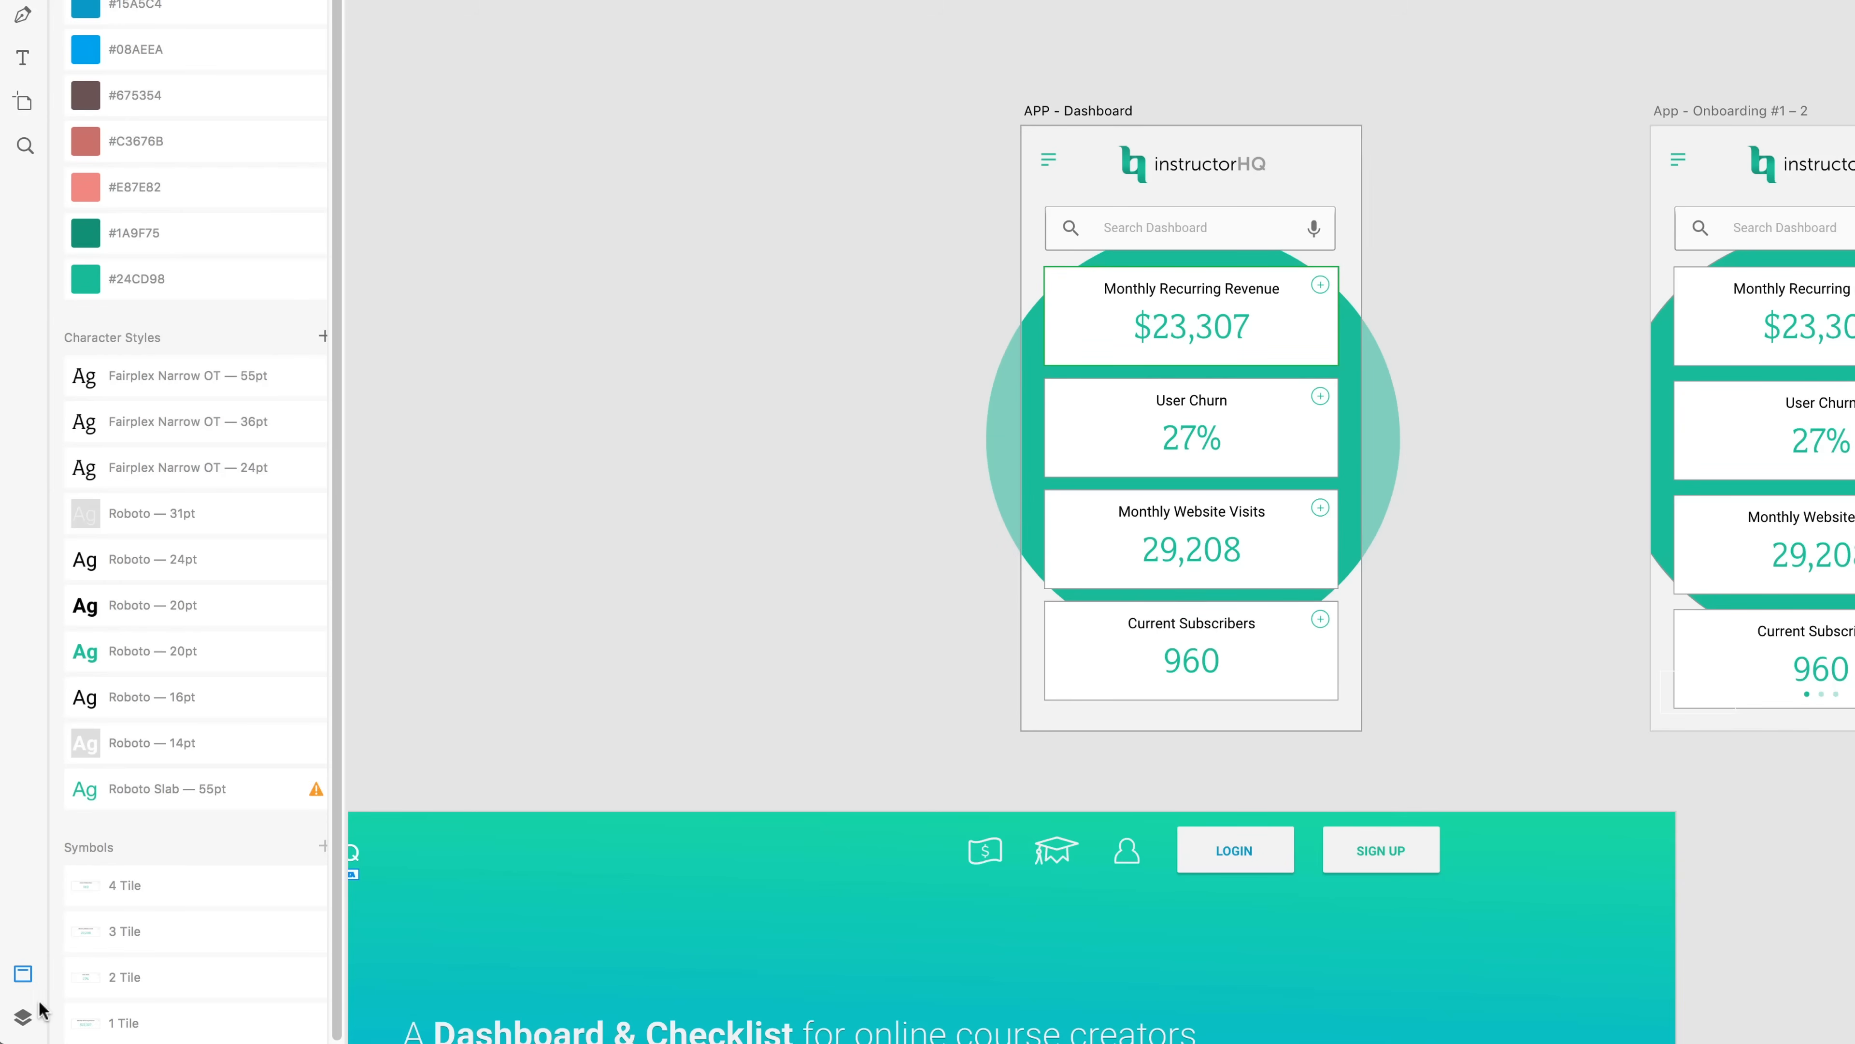
# - Reorder the tile symbols in the APP - Dashboard layers so they run from 1 Tile to 4 Tile
pyautogui.click(24, 1018)
pyautogui.moveTo(103, 232); pyautogui.dragTo(107, 140)
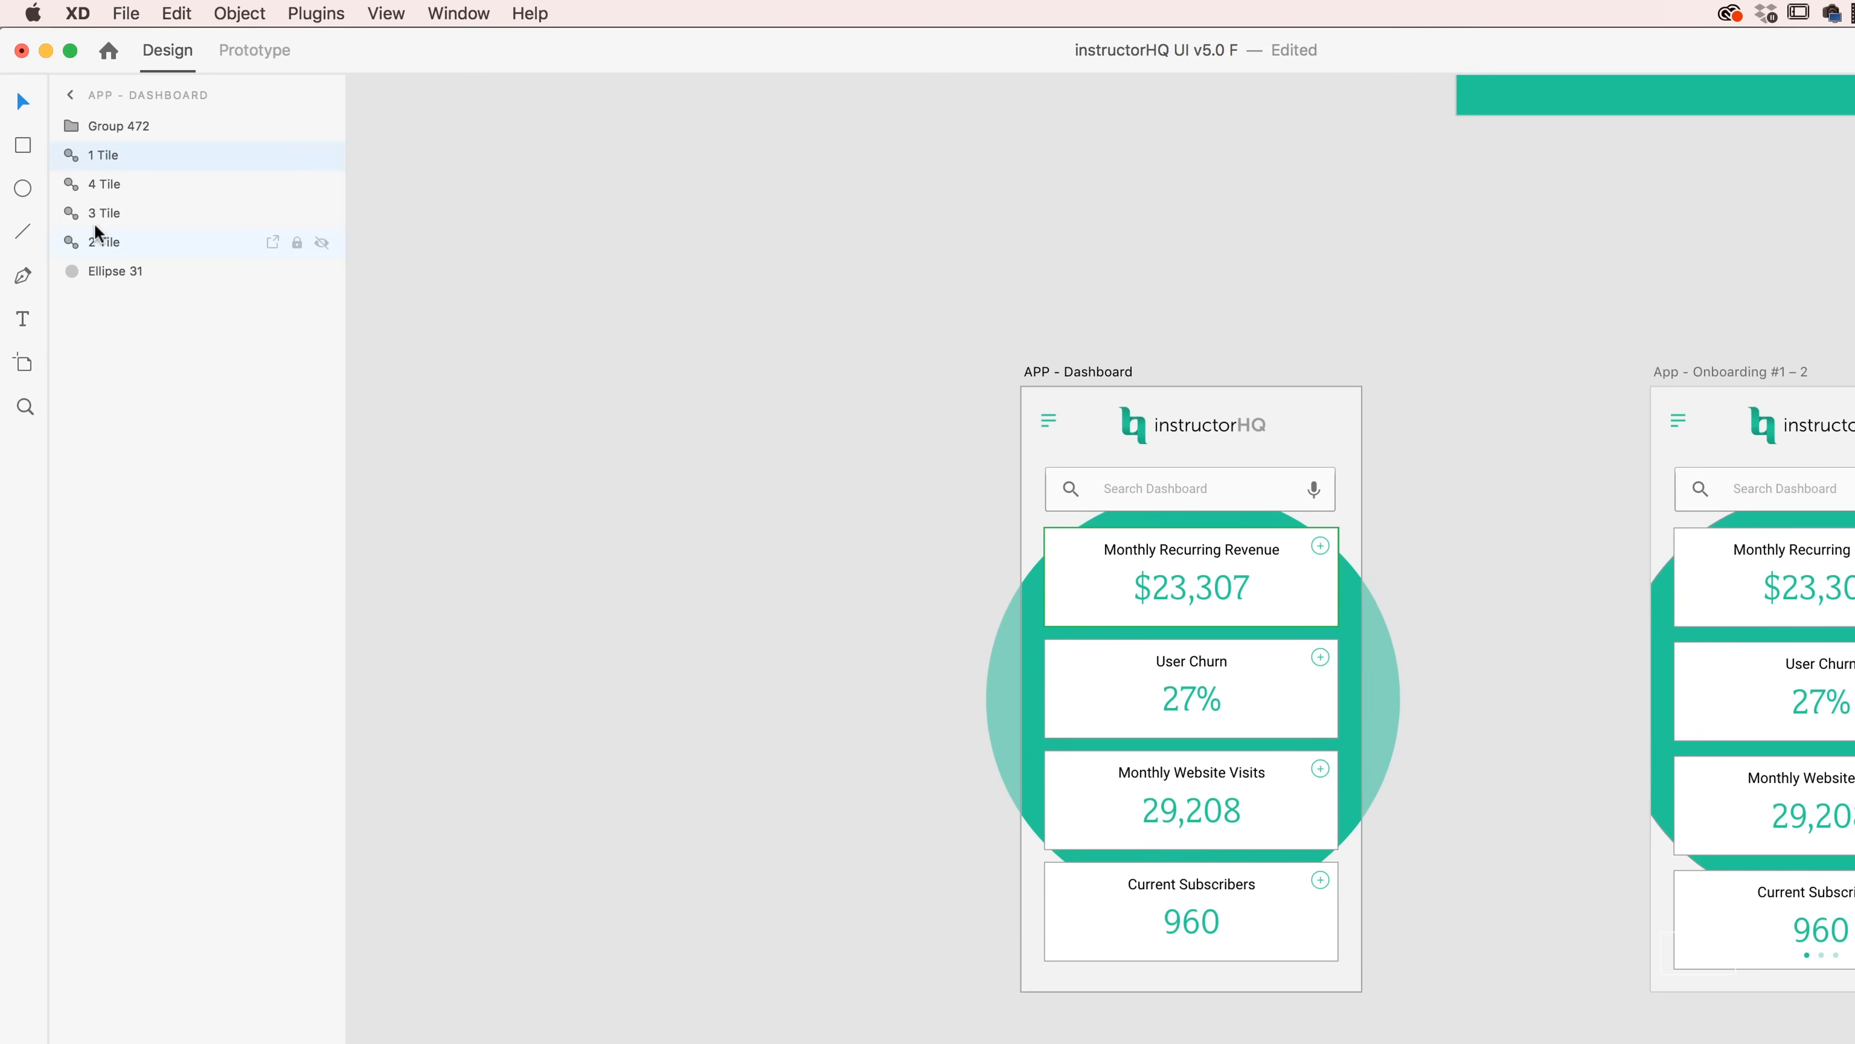
pyautogui.moveTo(98, 232)
pyautogui.mouseDown()
pyautogui.moveTo(100, 175)
pyautogui.moveTo(106, 198)
pyautogui.mouseUp()
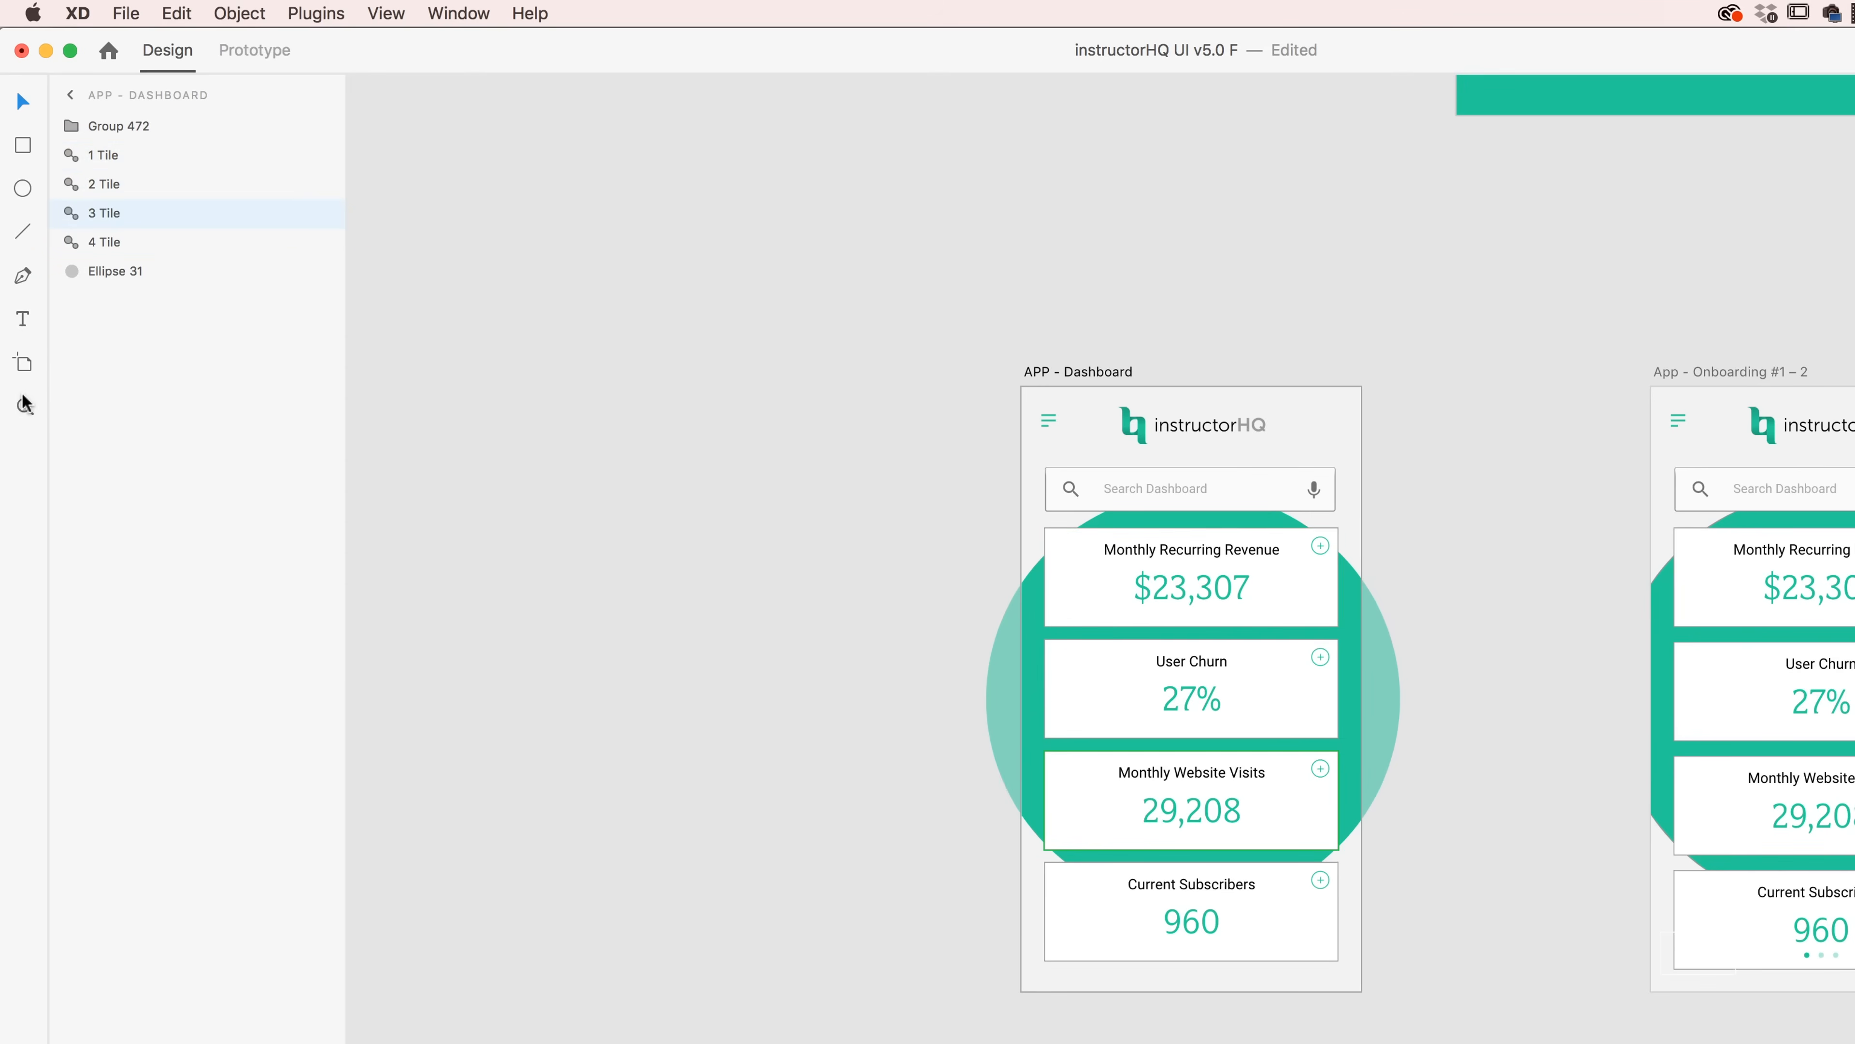
pyautogui.click(130, 127)
pyautogui.doubleClick(89, 124)
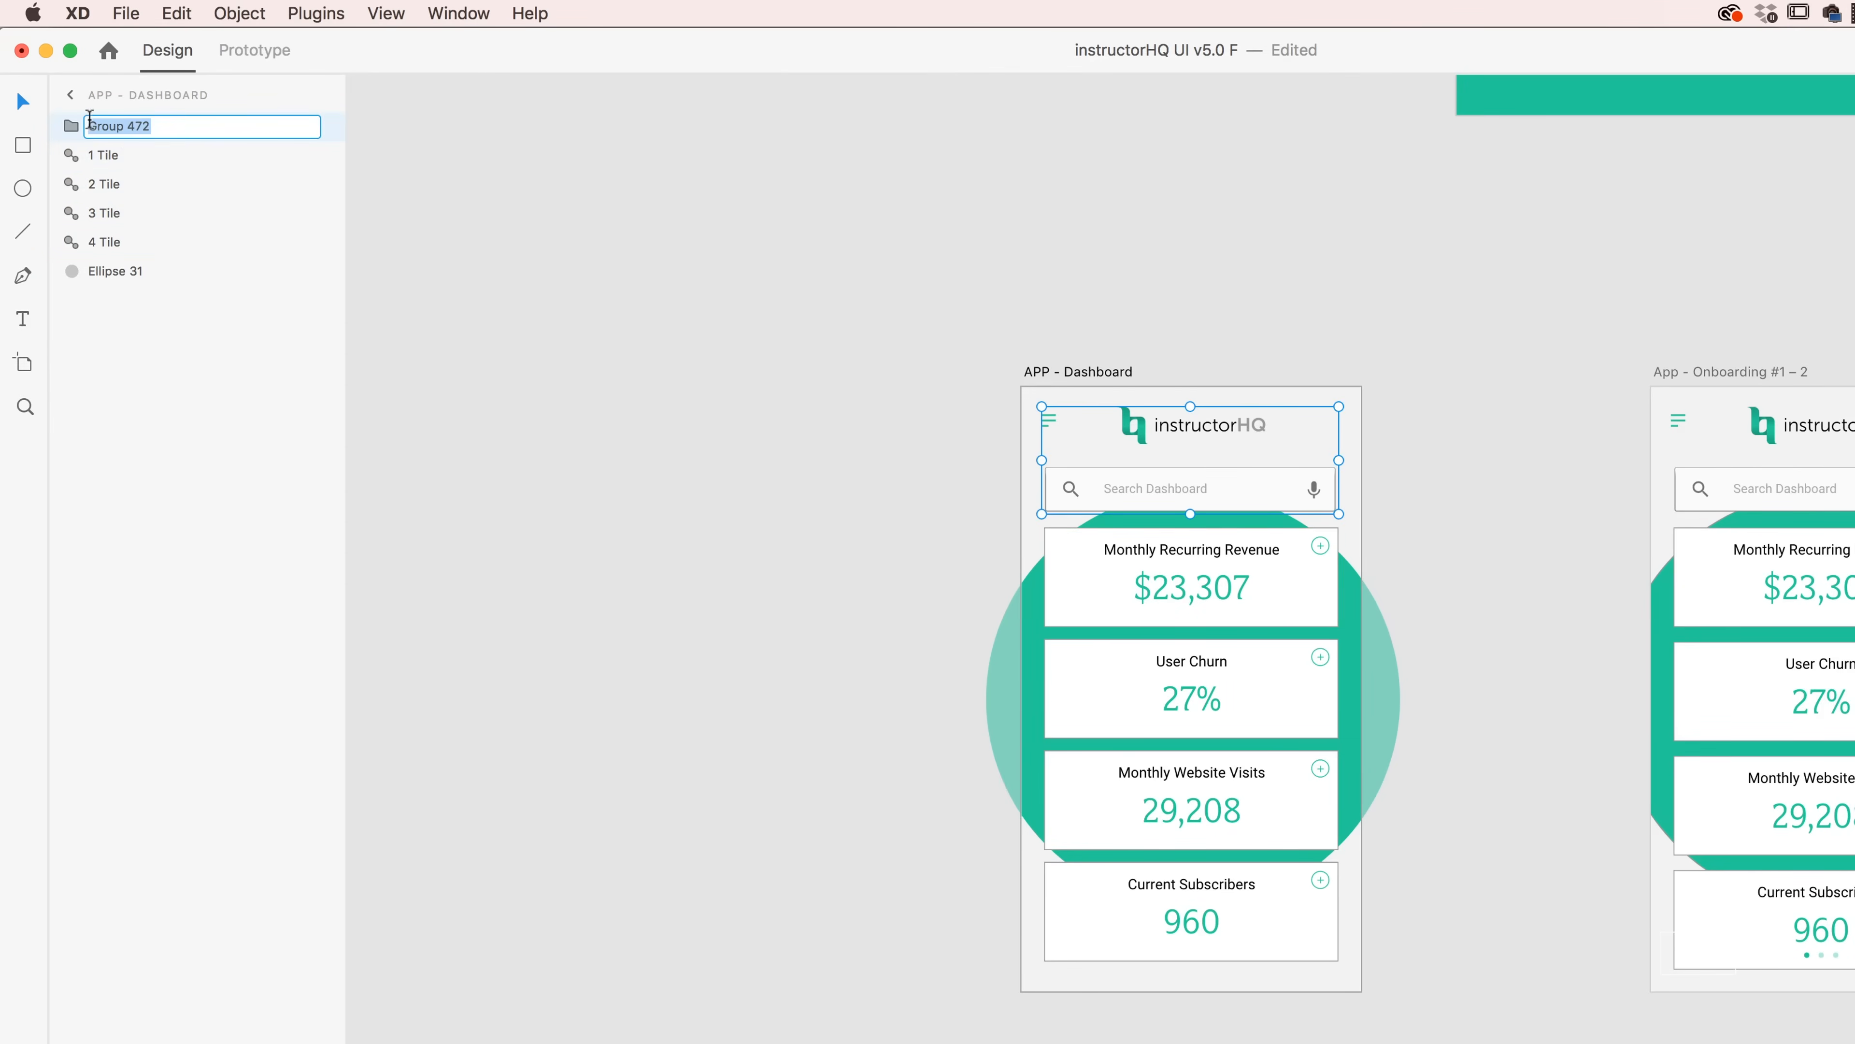
pyautogui.click(658, 499)
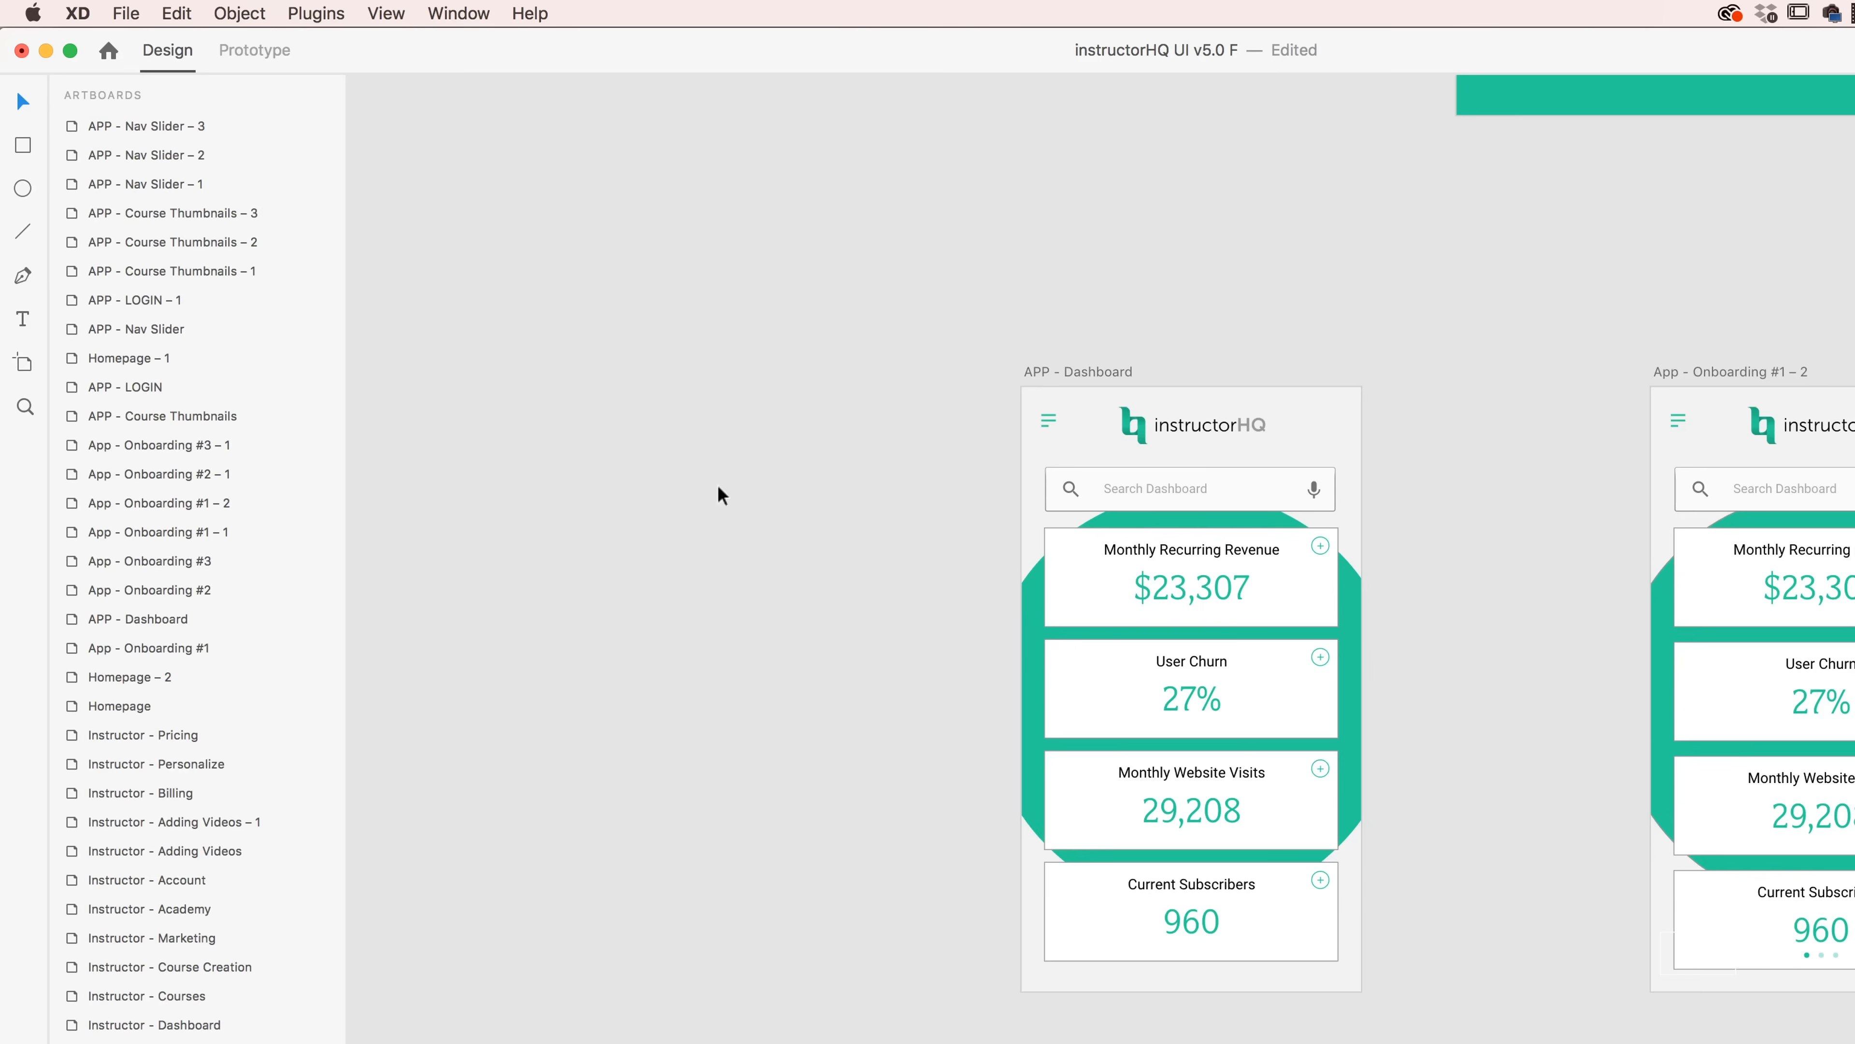
# - Convert the header group with the logo and search field into a symbol and rename it Top Nav
pyautogui.click(1164, 460)
pyautogui.press('super+k')
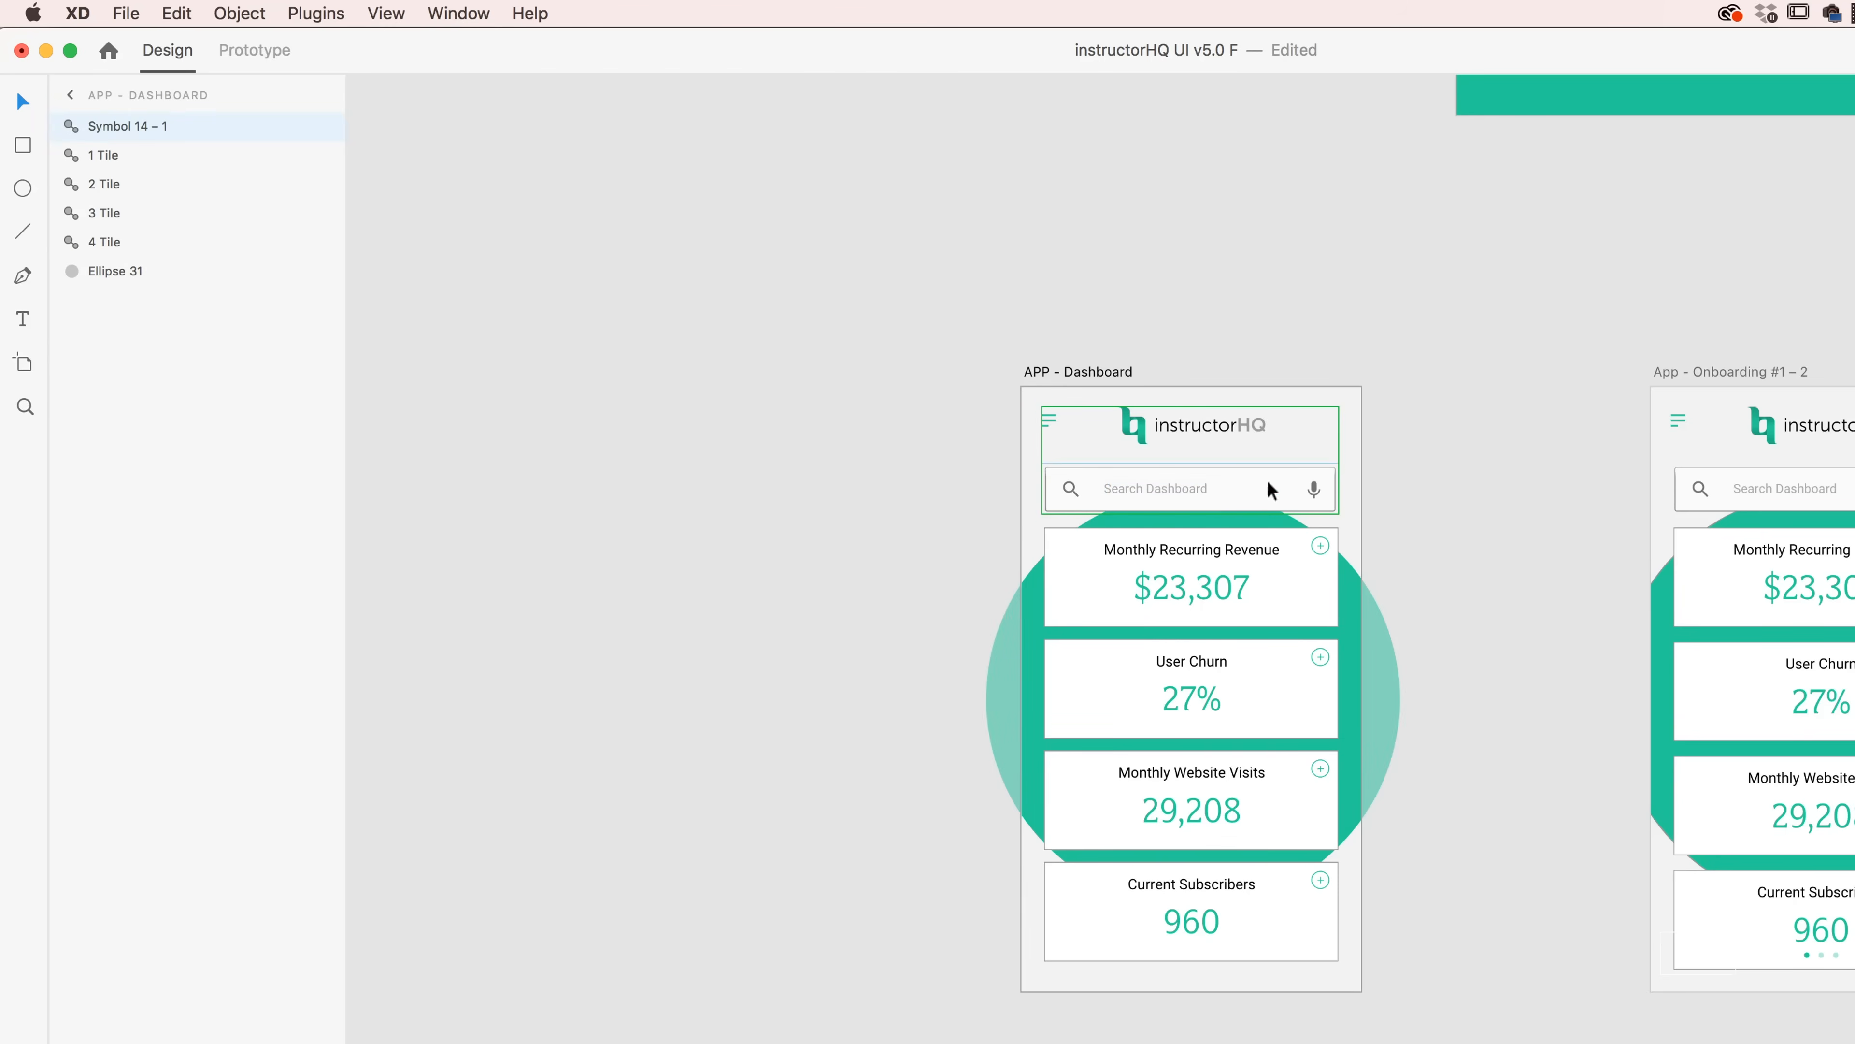
pyautogui.doubleClick(134, 126)
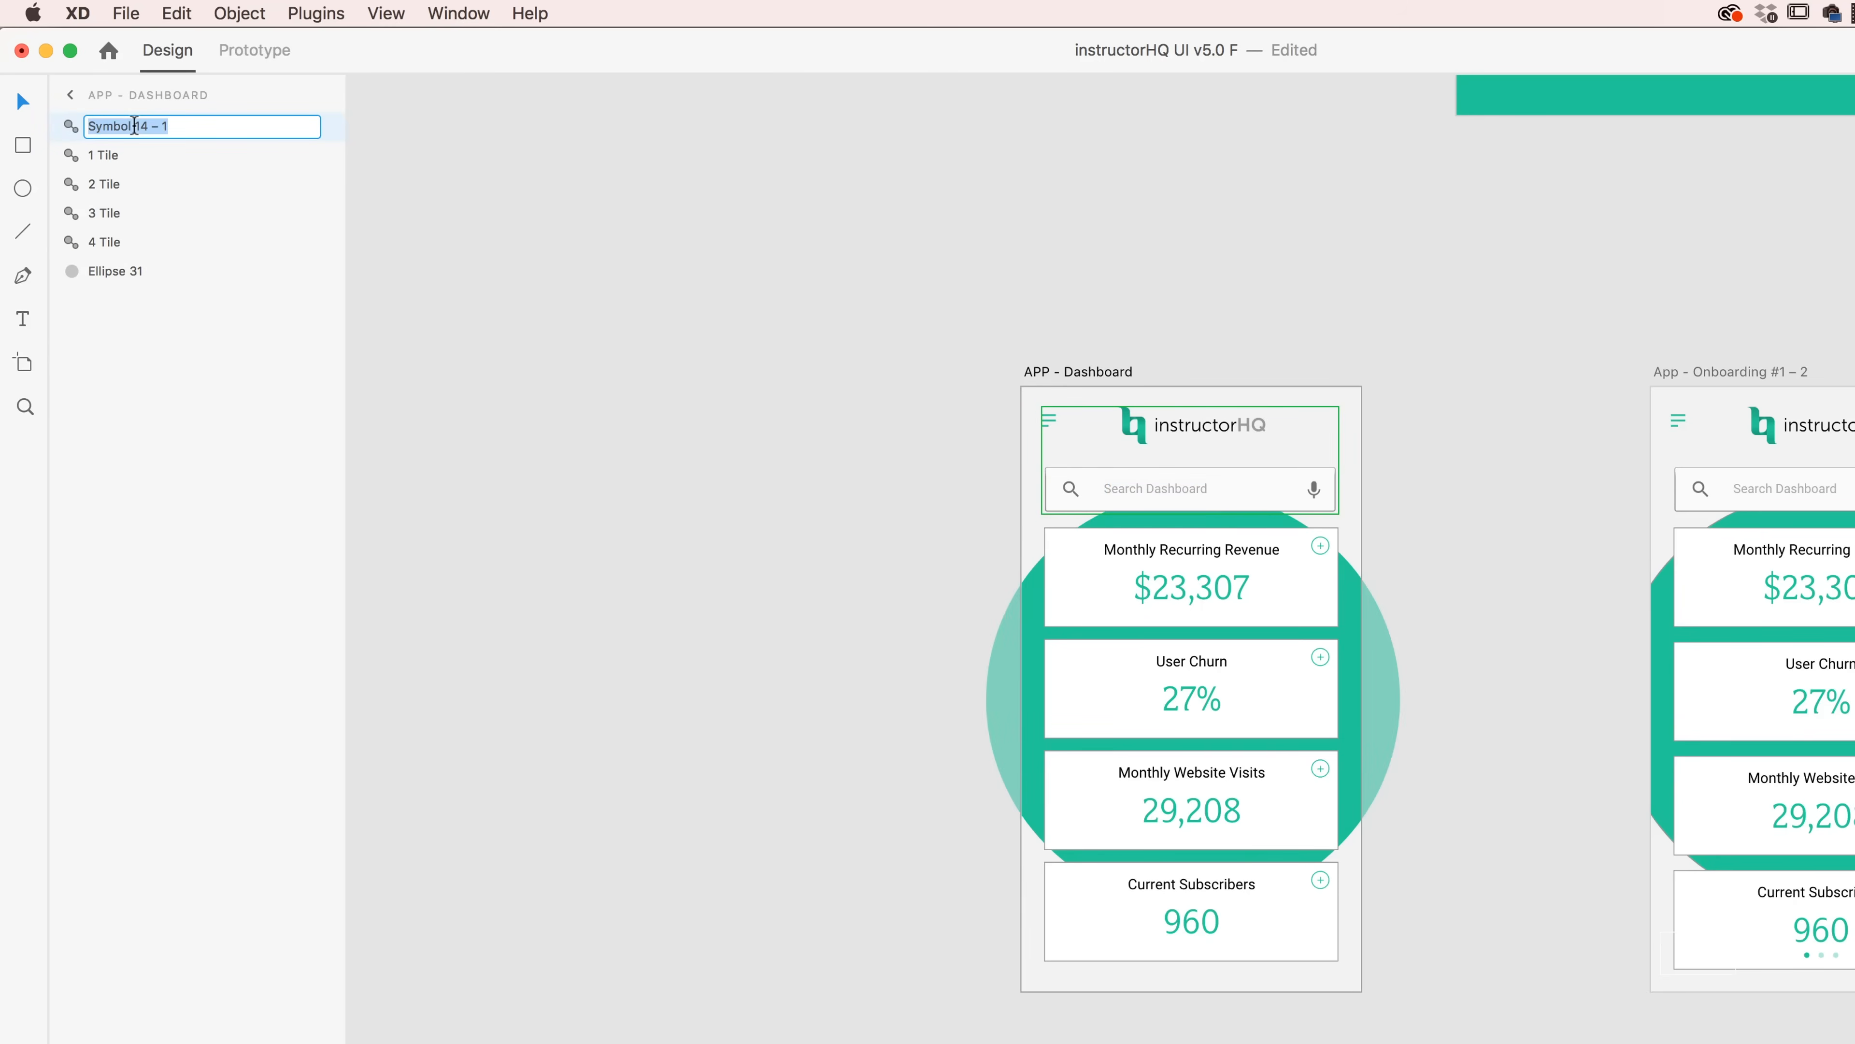
pyautogui.write('NO')
pyautogui.press('Return')
# - Select the APP - Dashboard artboard and export it to After Effects
pyautogui.click(135, 276)
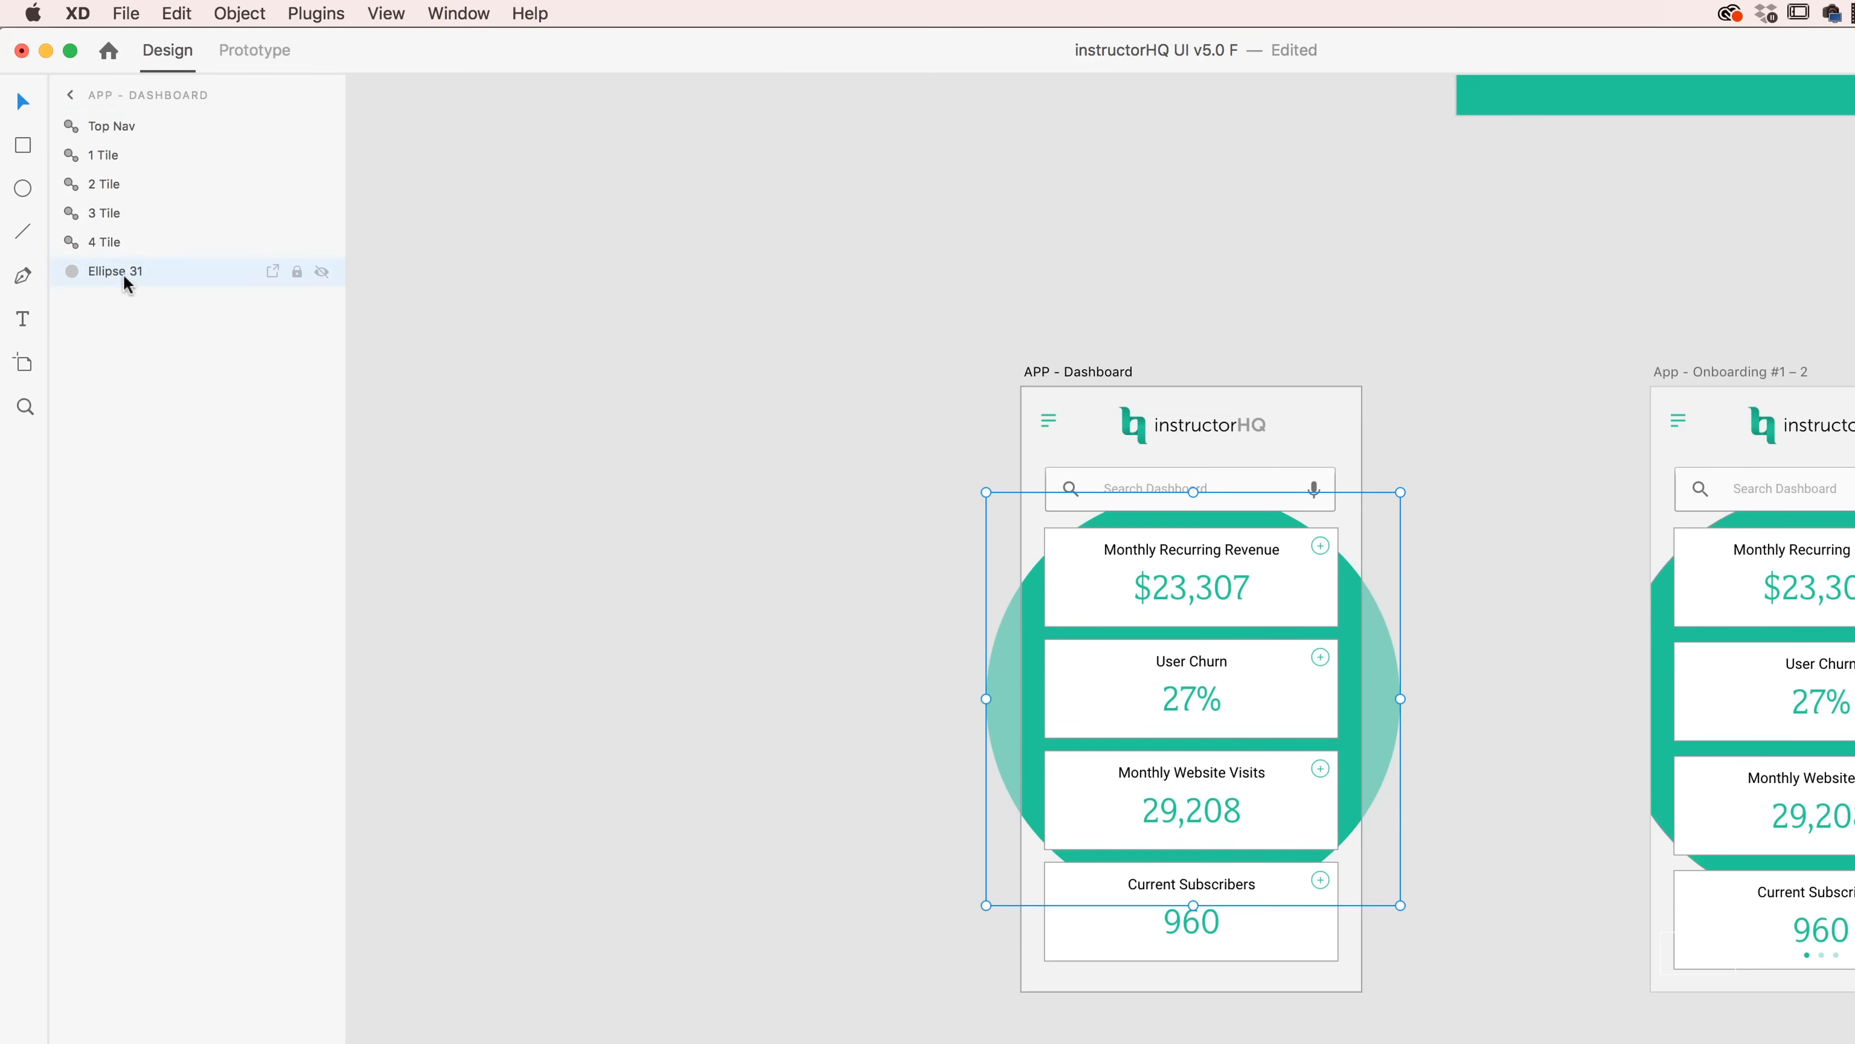
pyautogui.click(834, 612)
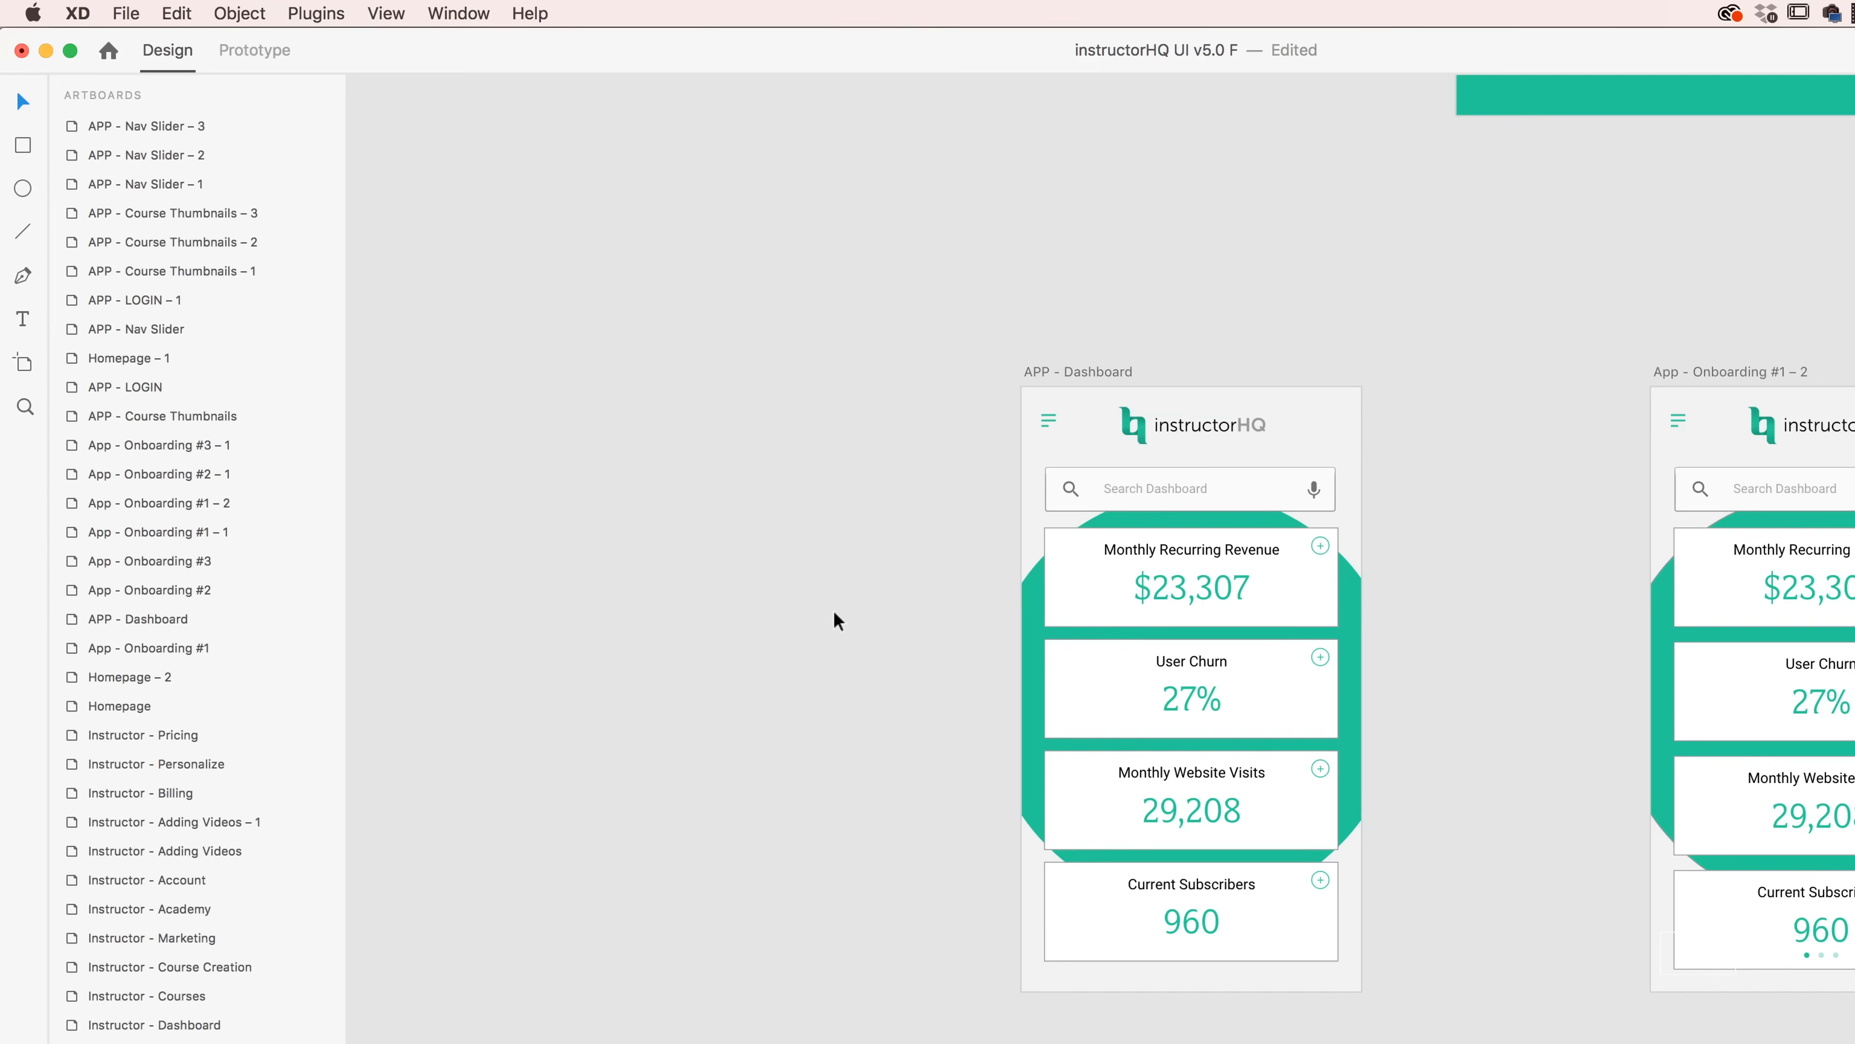
pyautogui.click(1108, 370)
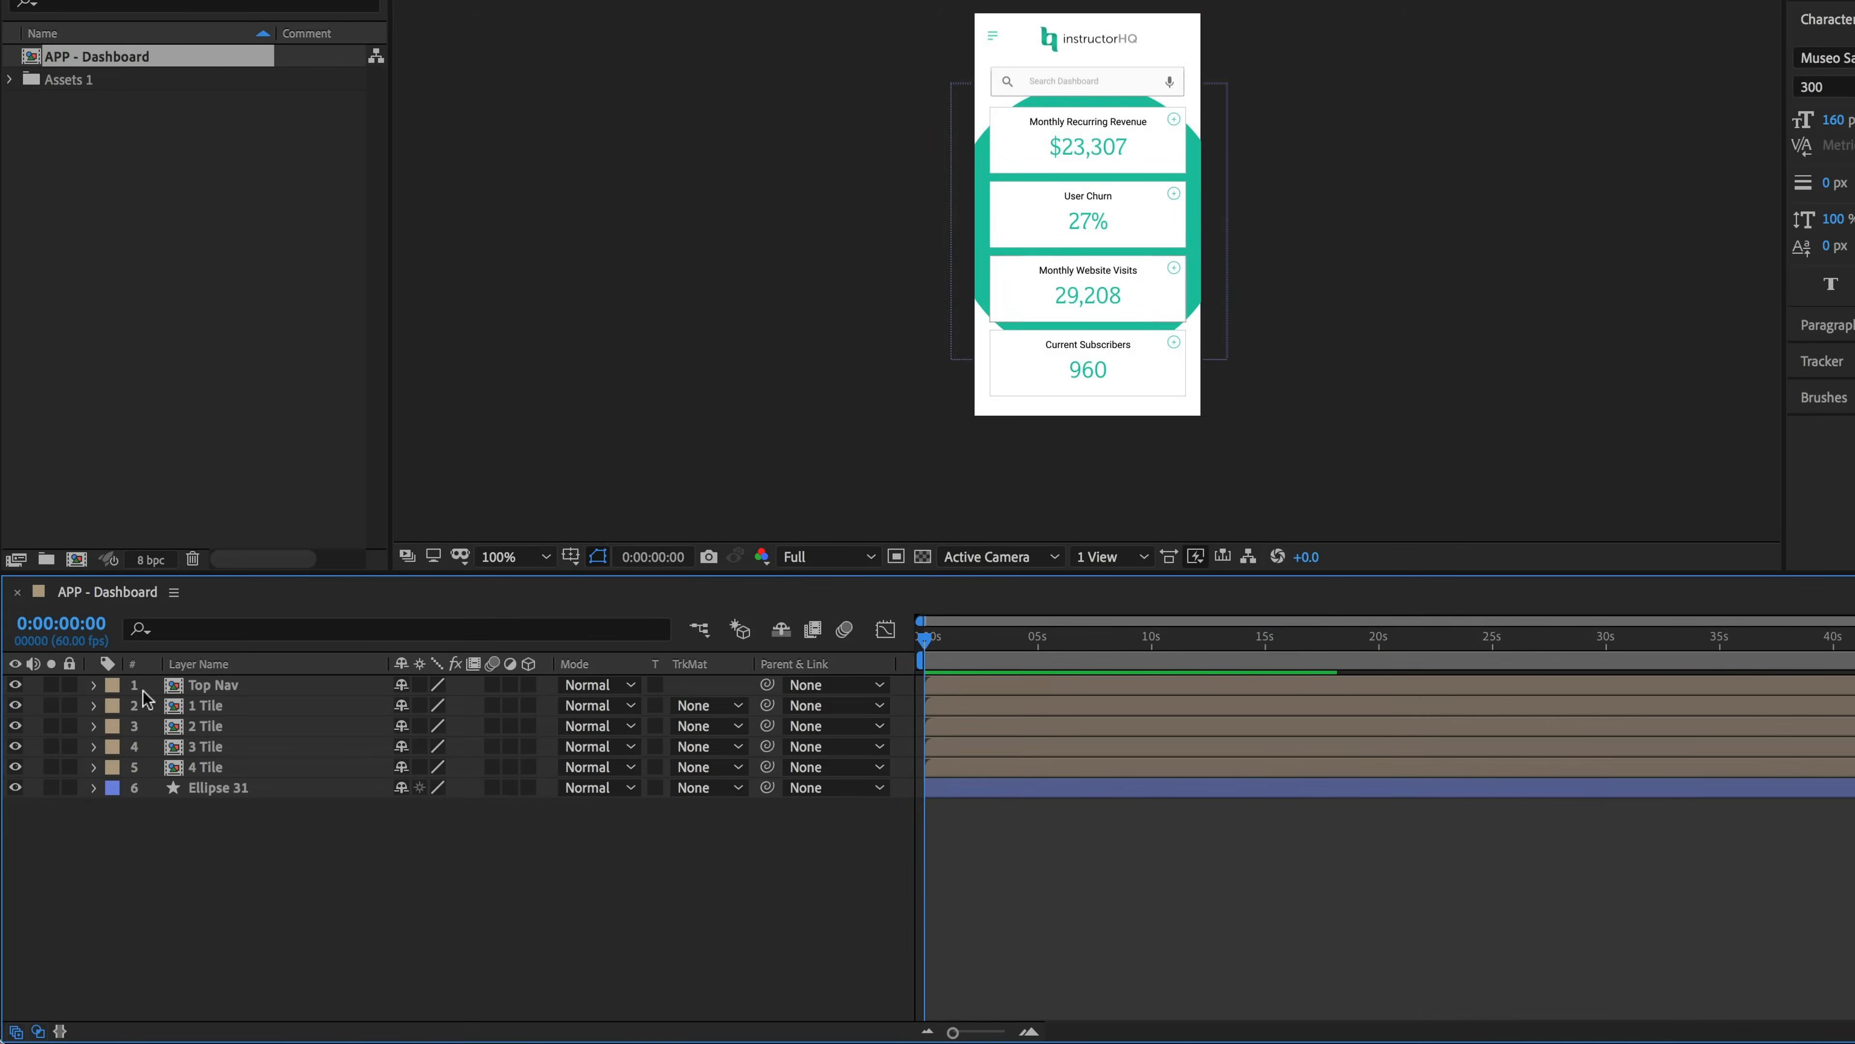
# - Examine the imported Top Nav and 1 Tile to 4 Tile layers against the matching parts of the composition
pyautogui.click(222, 689)
pyautogui.click(208, 707)
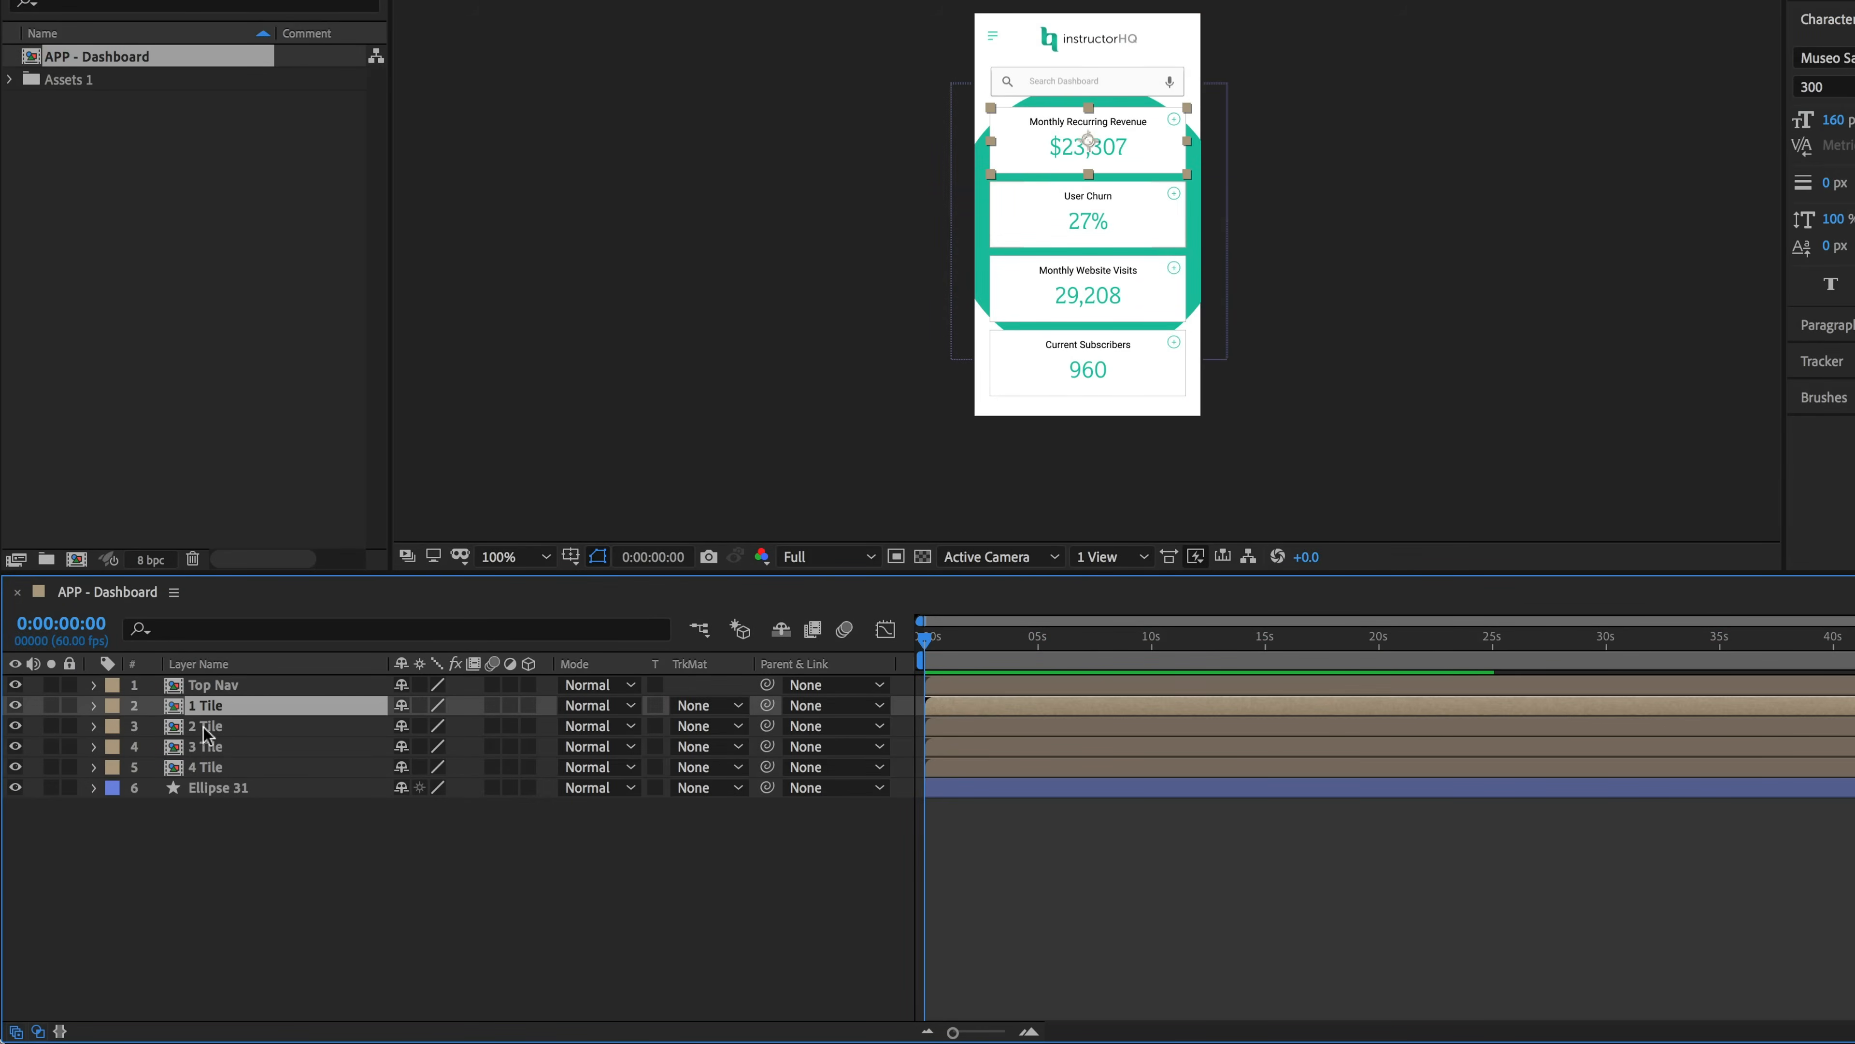
pyautogui.click(204, 728)
pyautogui.click(206, 747)
pyautogui.click(206, 767)
pyautogui.click(204, 707)
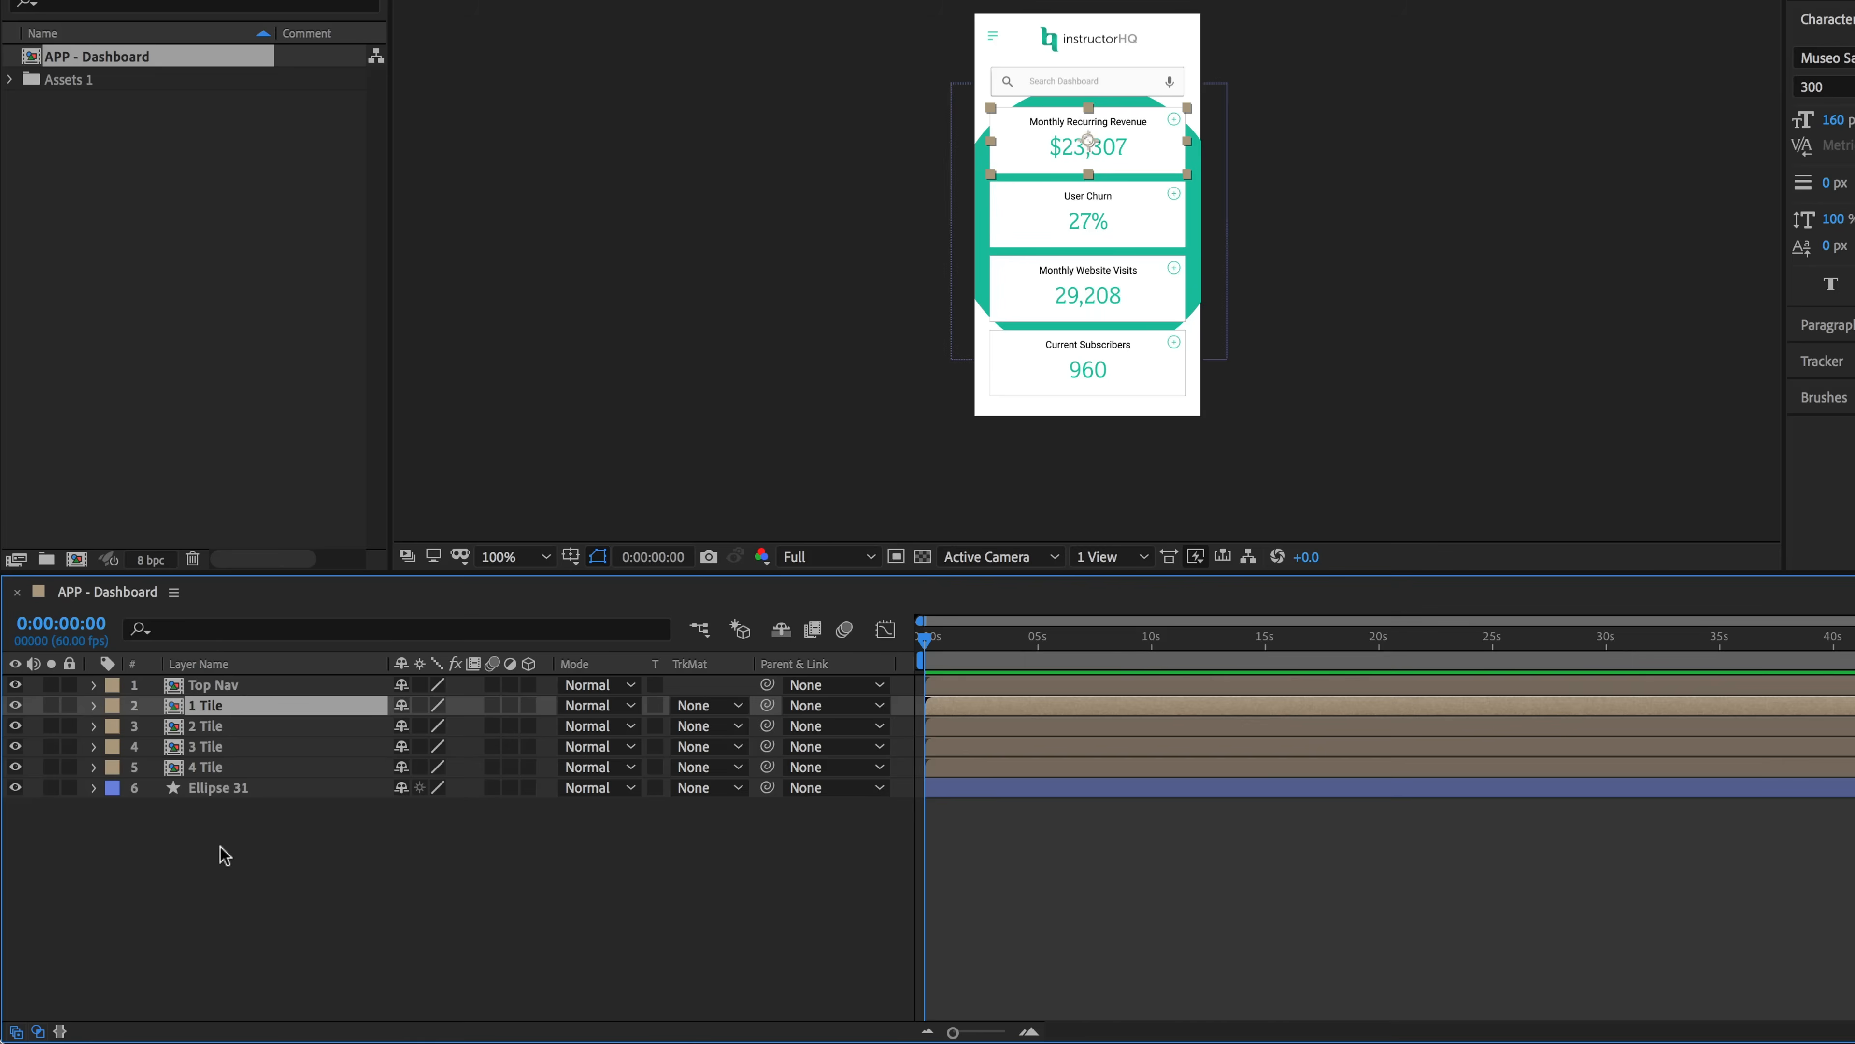
pyautogui.click(211, 728)
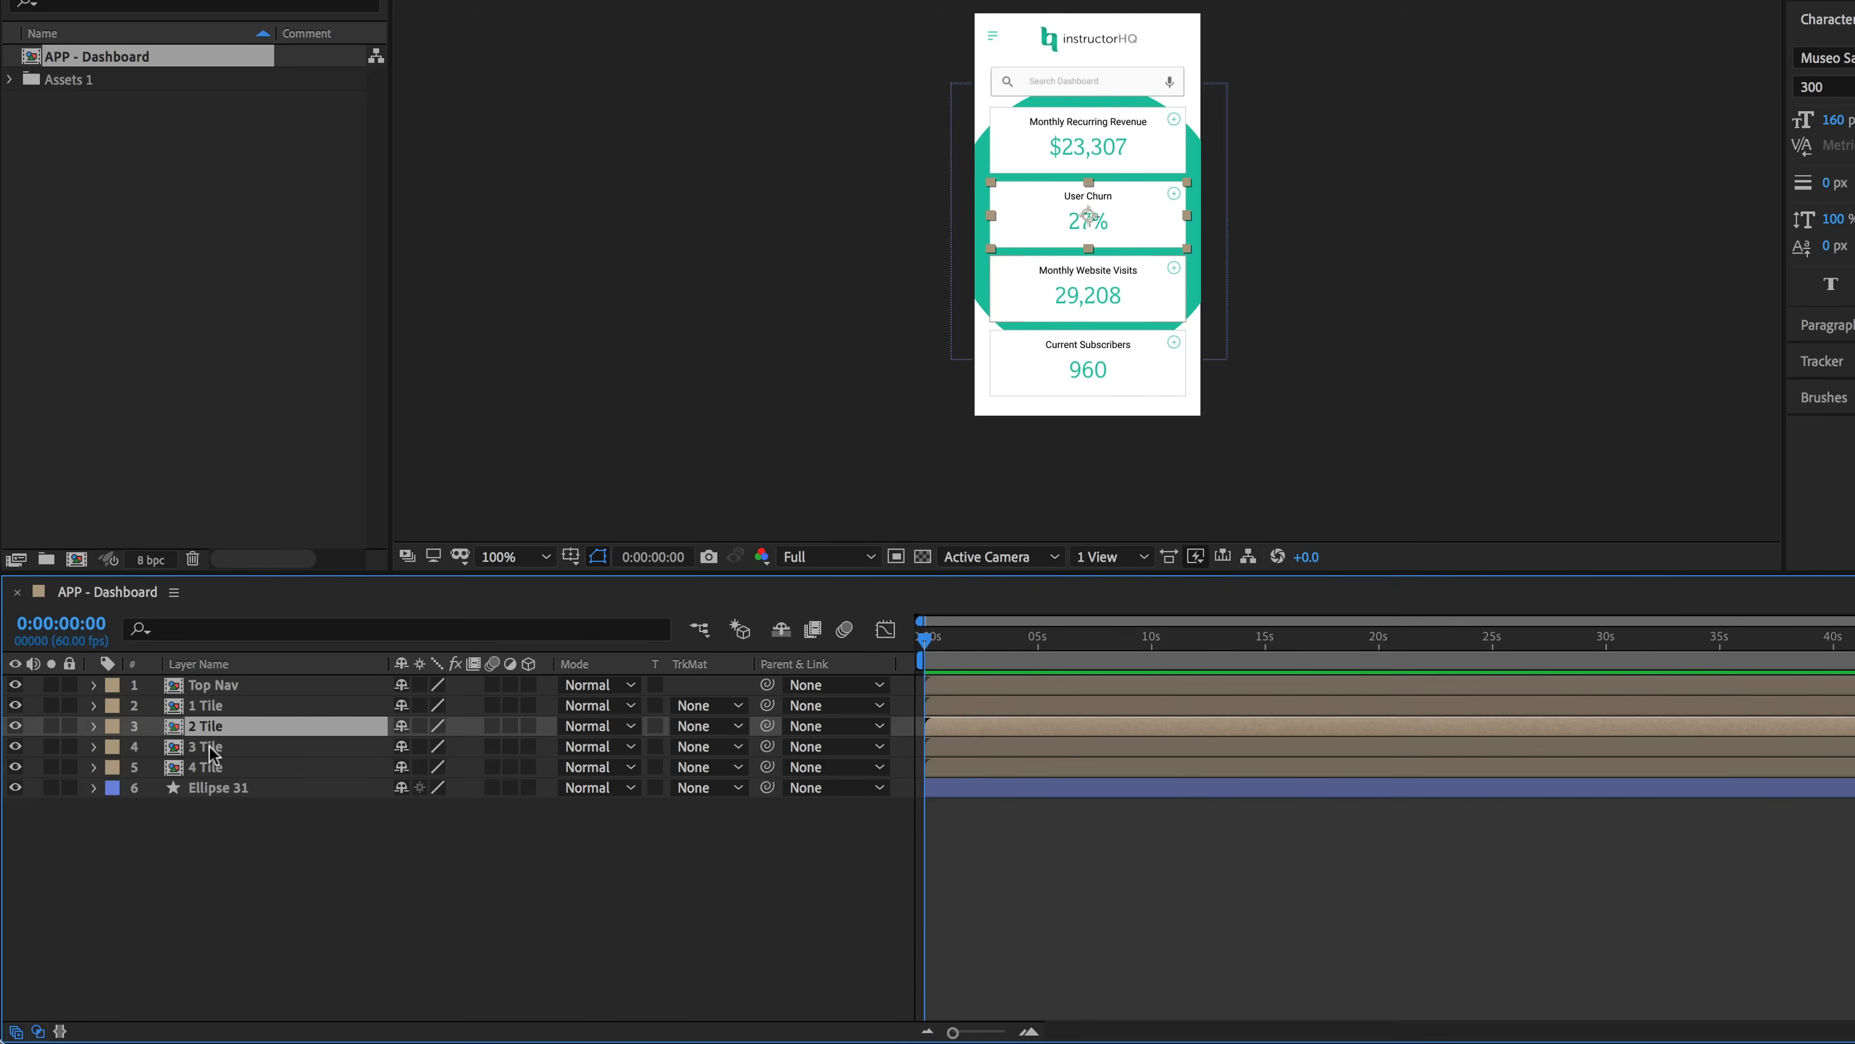
pyautogui.click(213, 747)
pyautogui.click(220, 768)
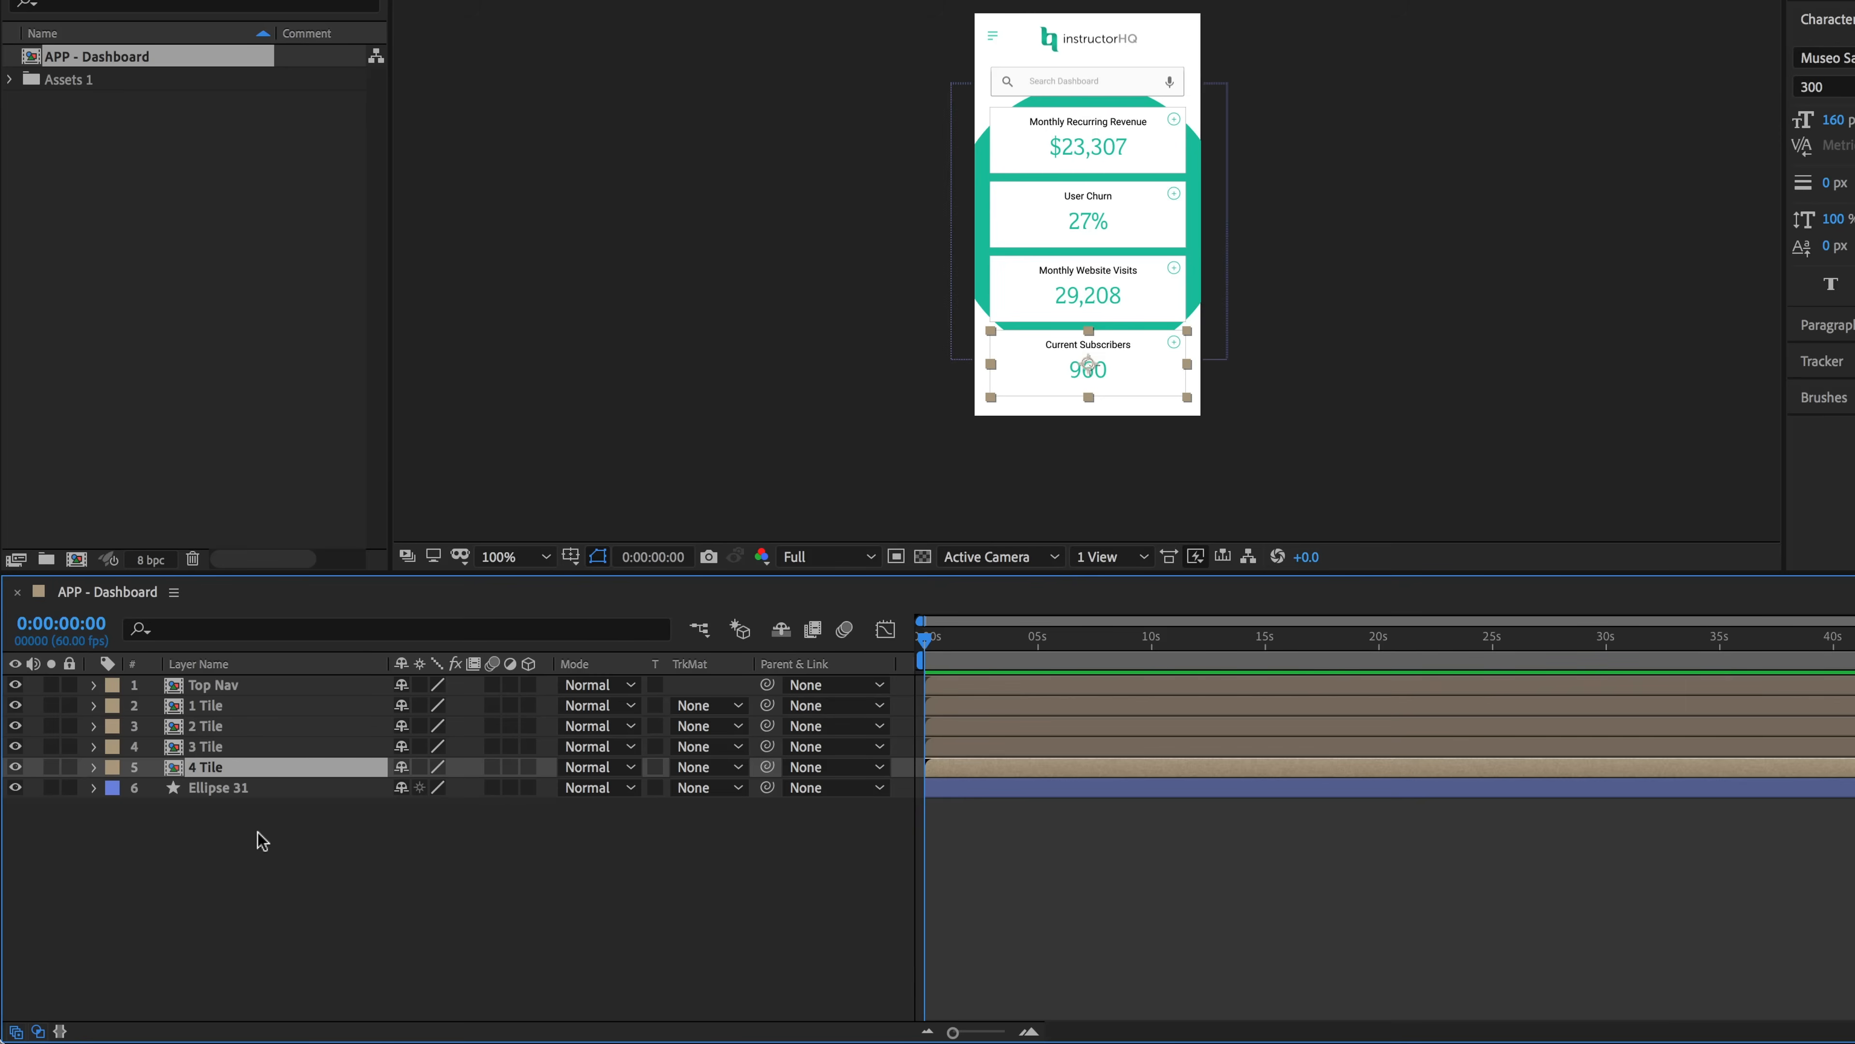
# - Add Position keyframes at 0:00:00:41 to all four tile layers at their current places
pyautogui.keyDown('shift'); pyautogui.click(216, 707); pyautogui.keyUp('shift')
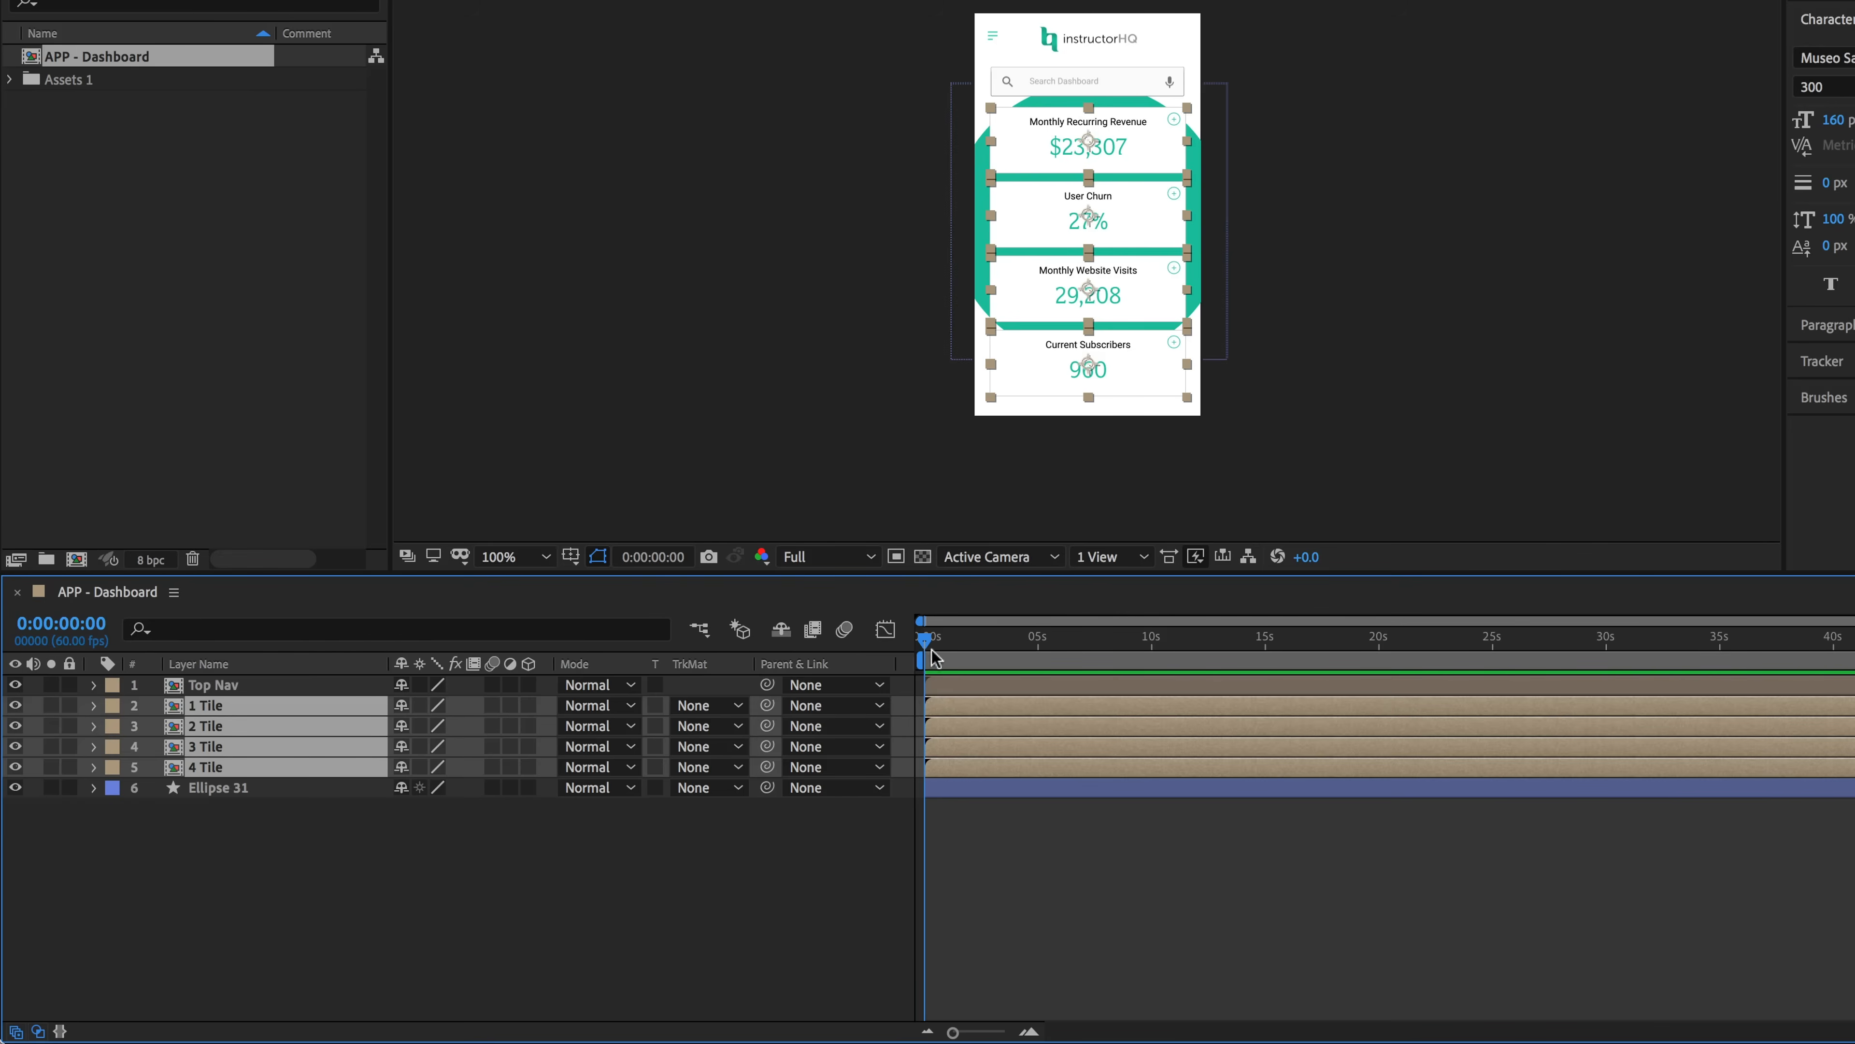
pyautogui.moveTo(924, 640); pyautogui.dragTo(940, 641)
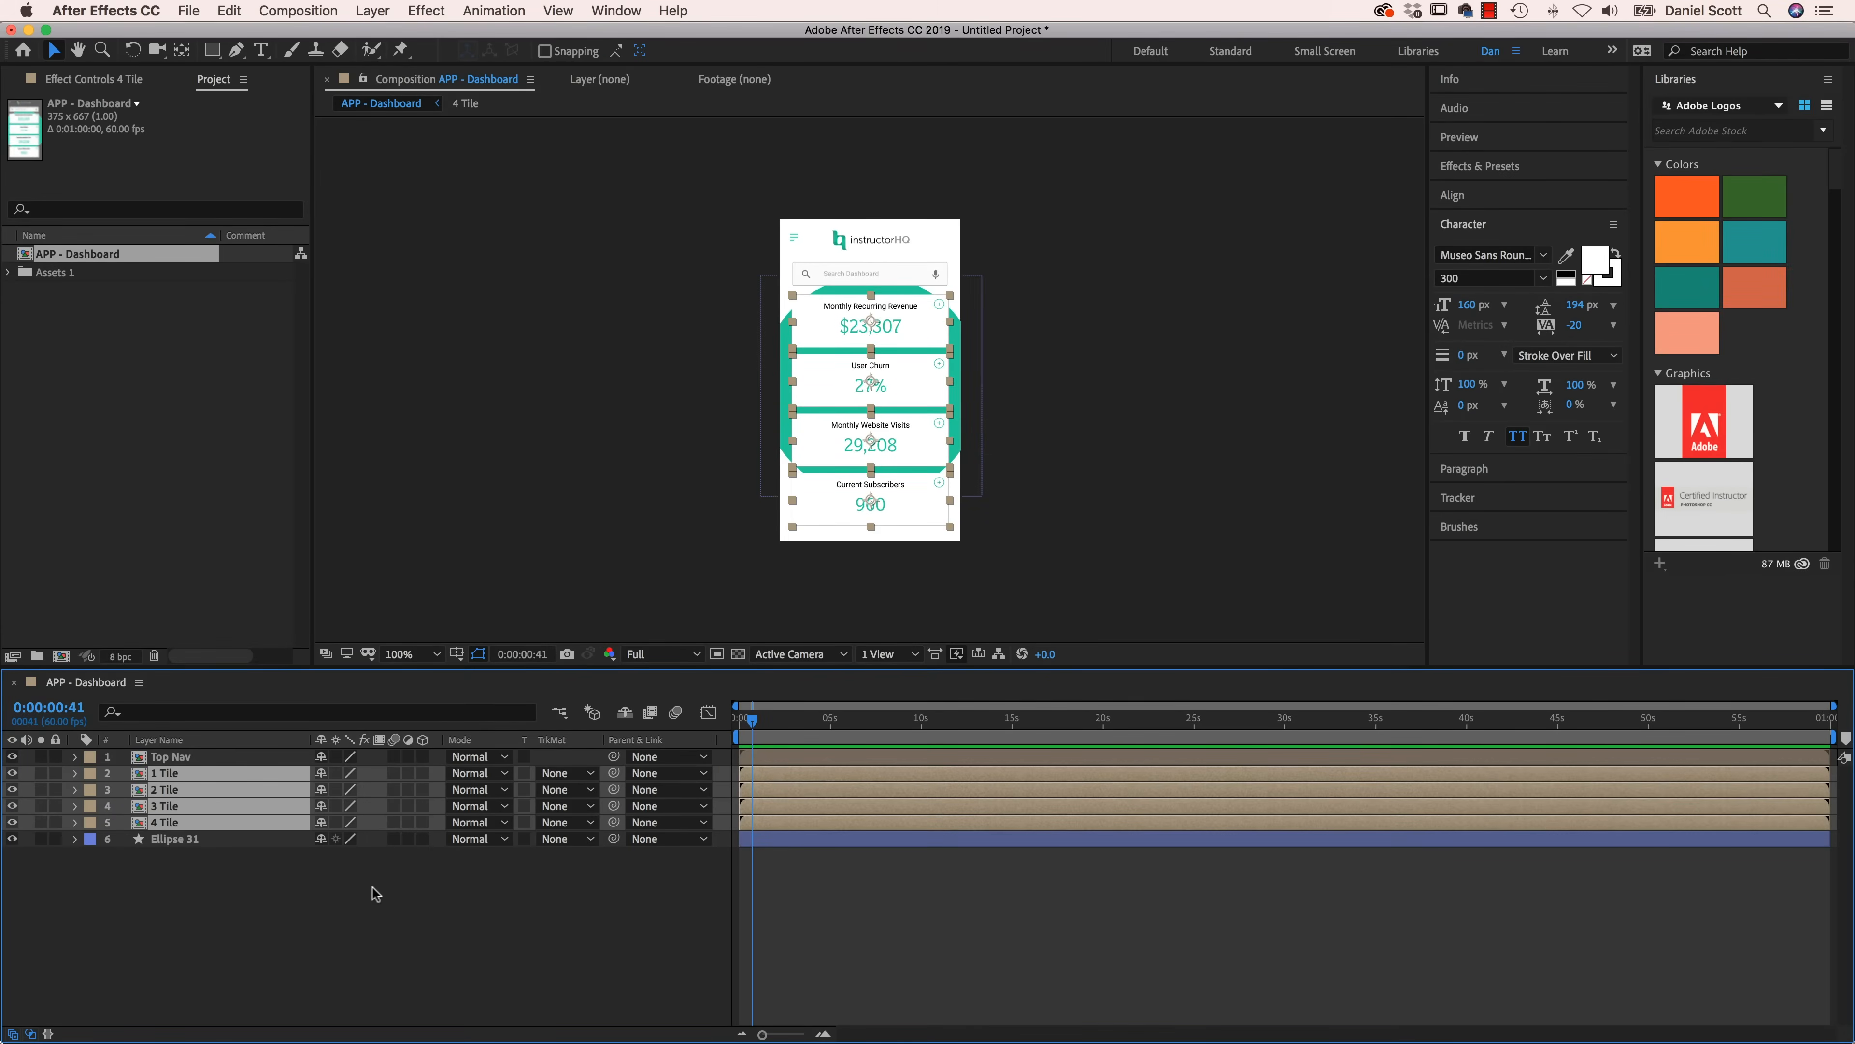
pyautogui.press('p')
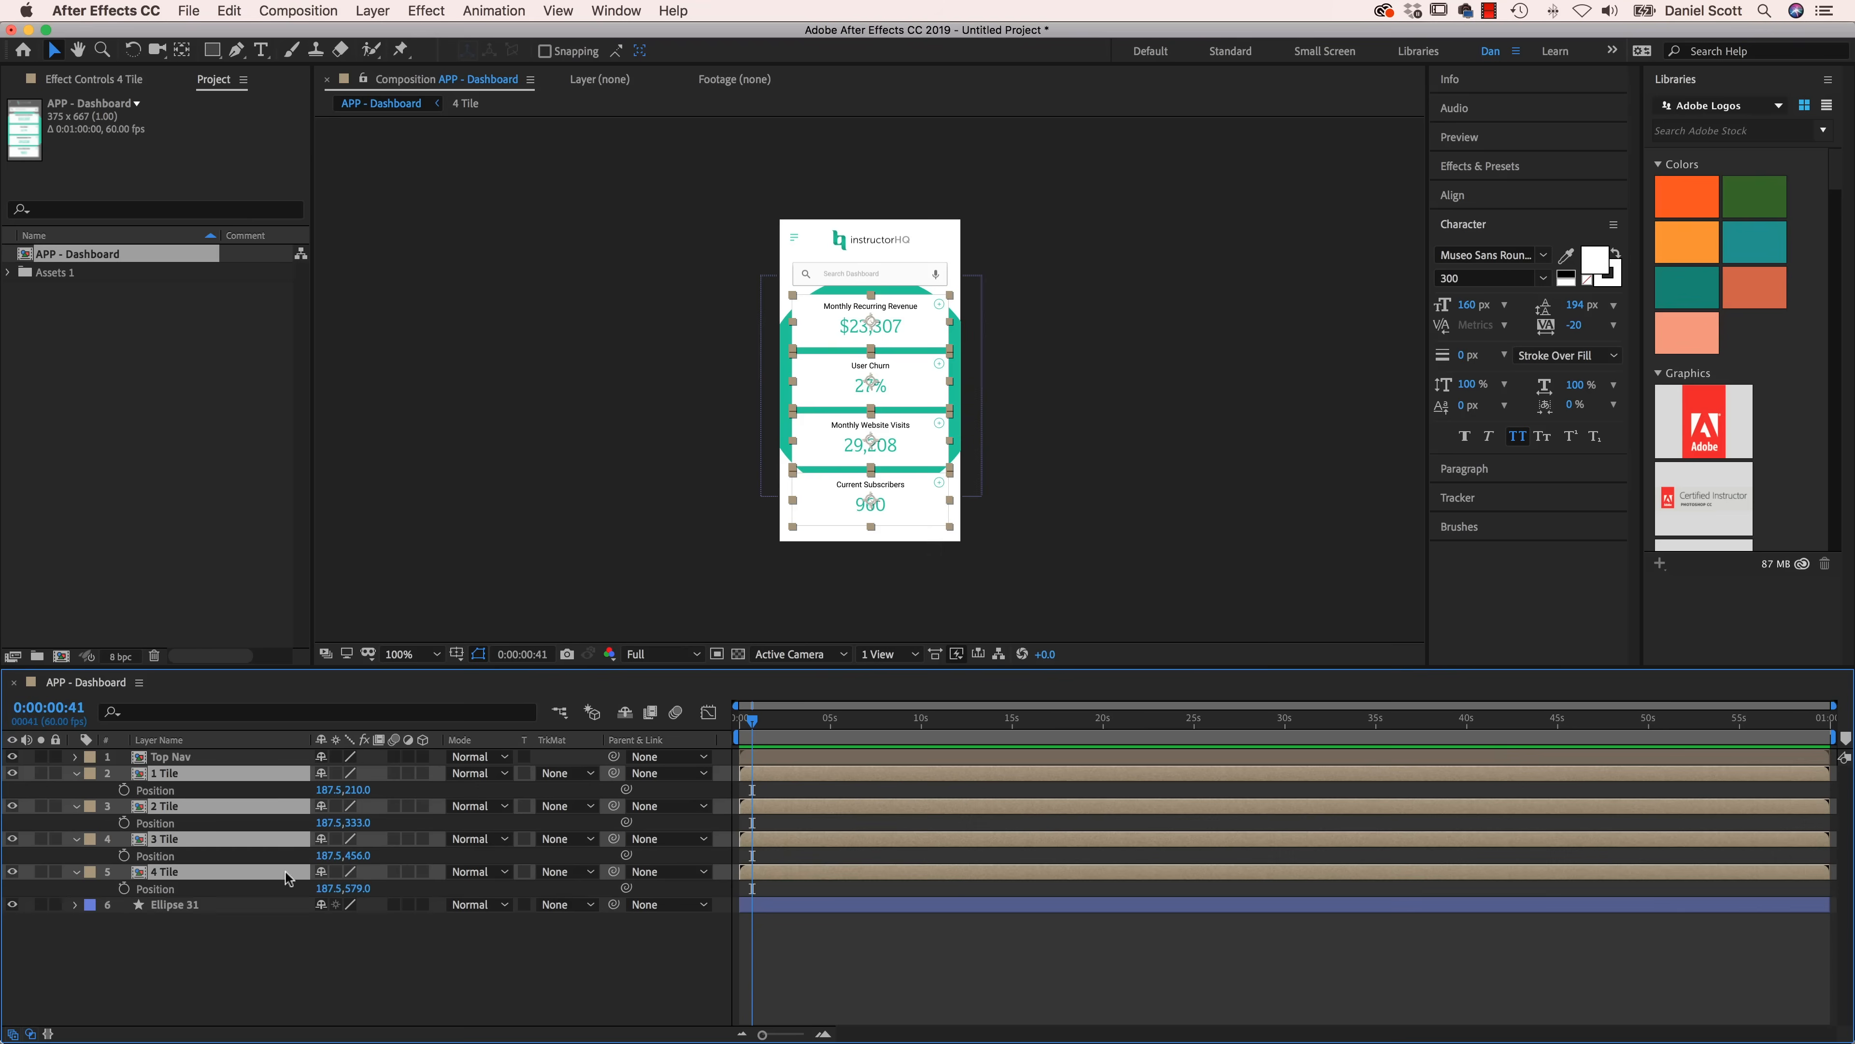
pyautogui.click(123, 790)
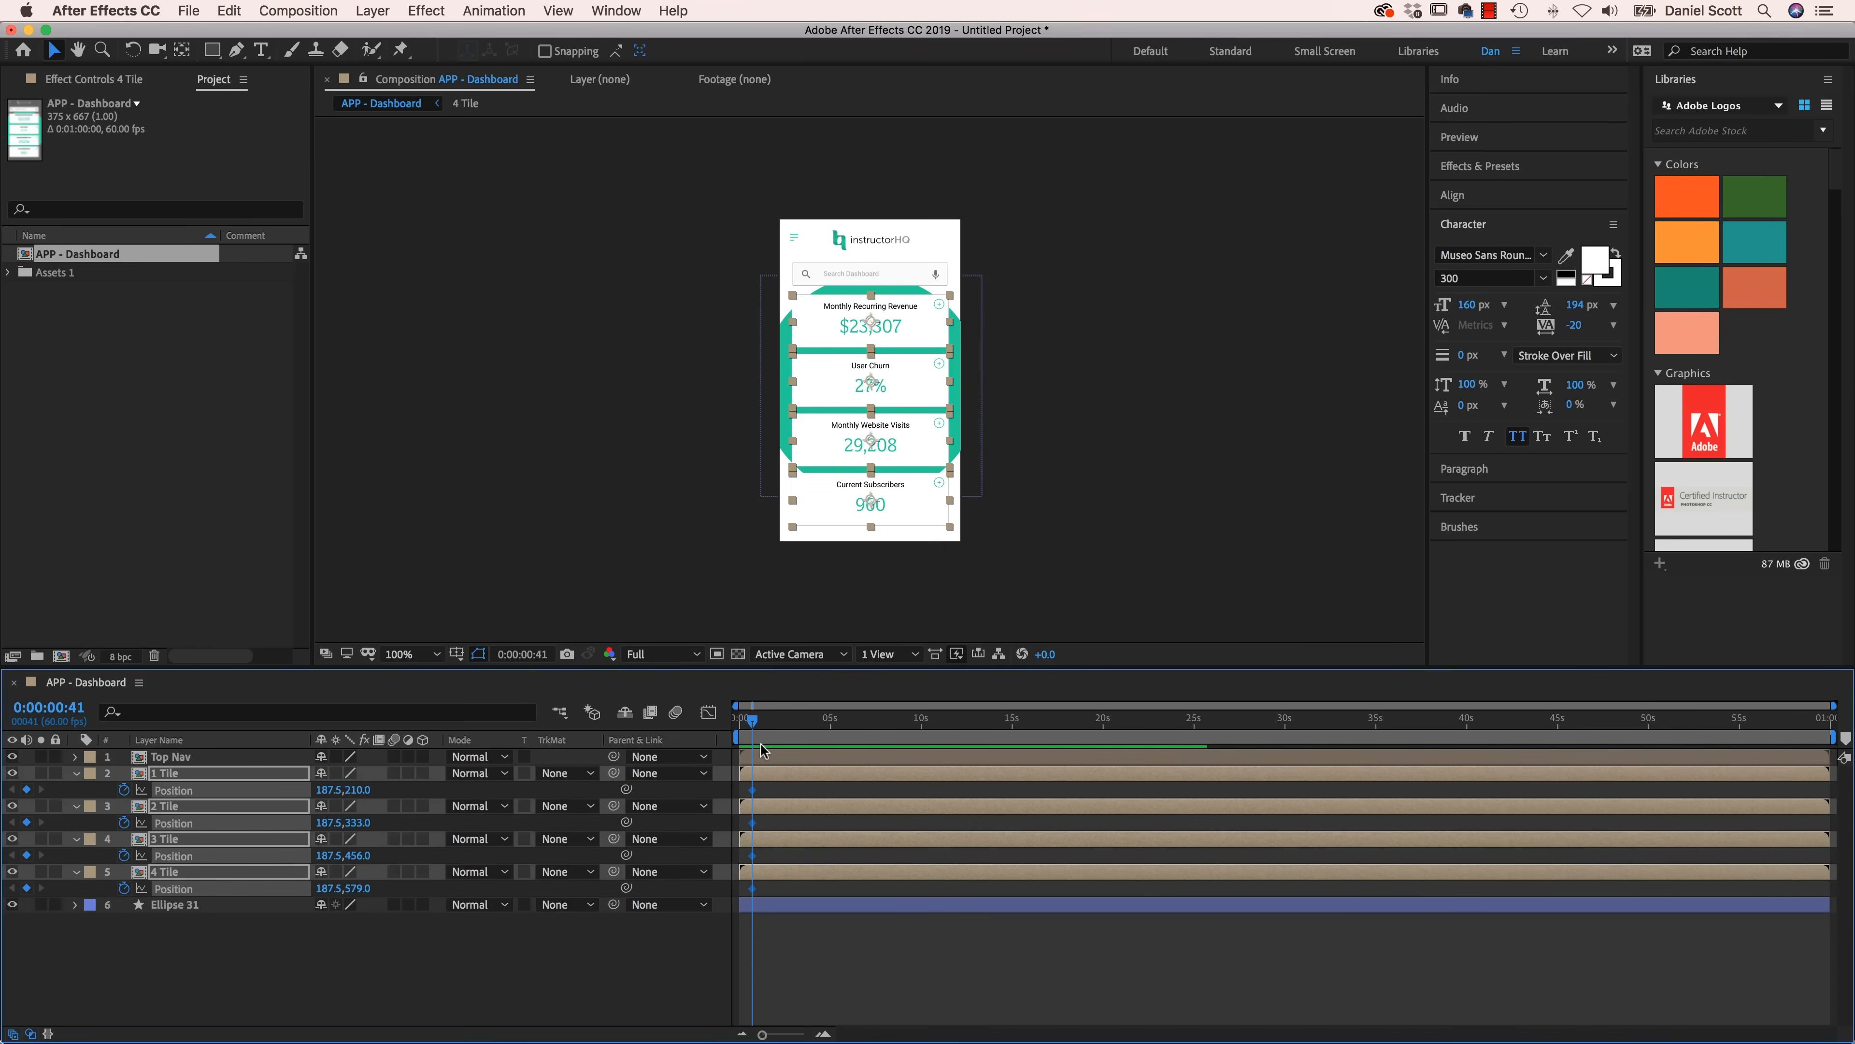
# - At 0:00:00:00, move all four tiles horizontally off the composition's right edge to X 559.5 and preview the slide-in
pyautogui.moveTo(755, 724); pyautogui.dragTo(734, 726)
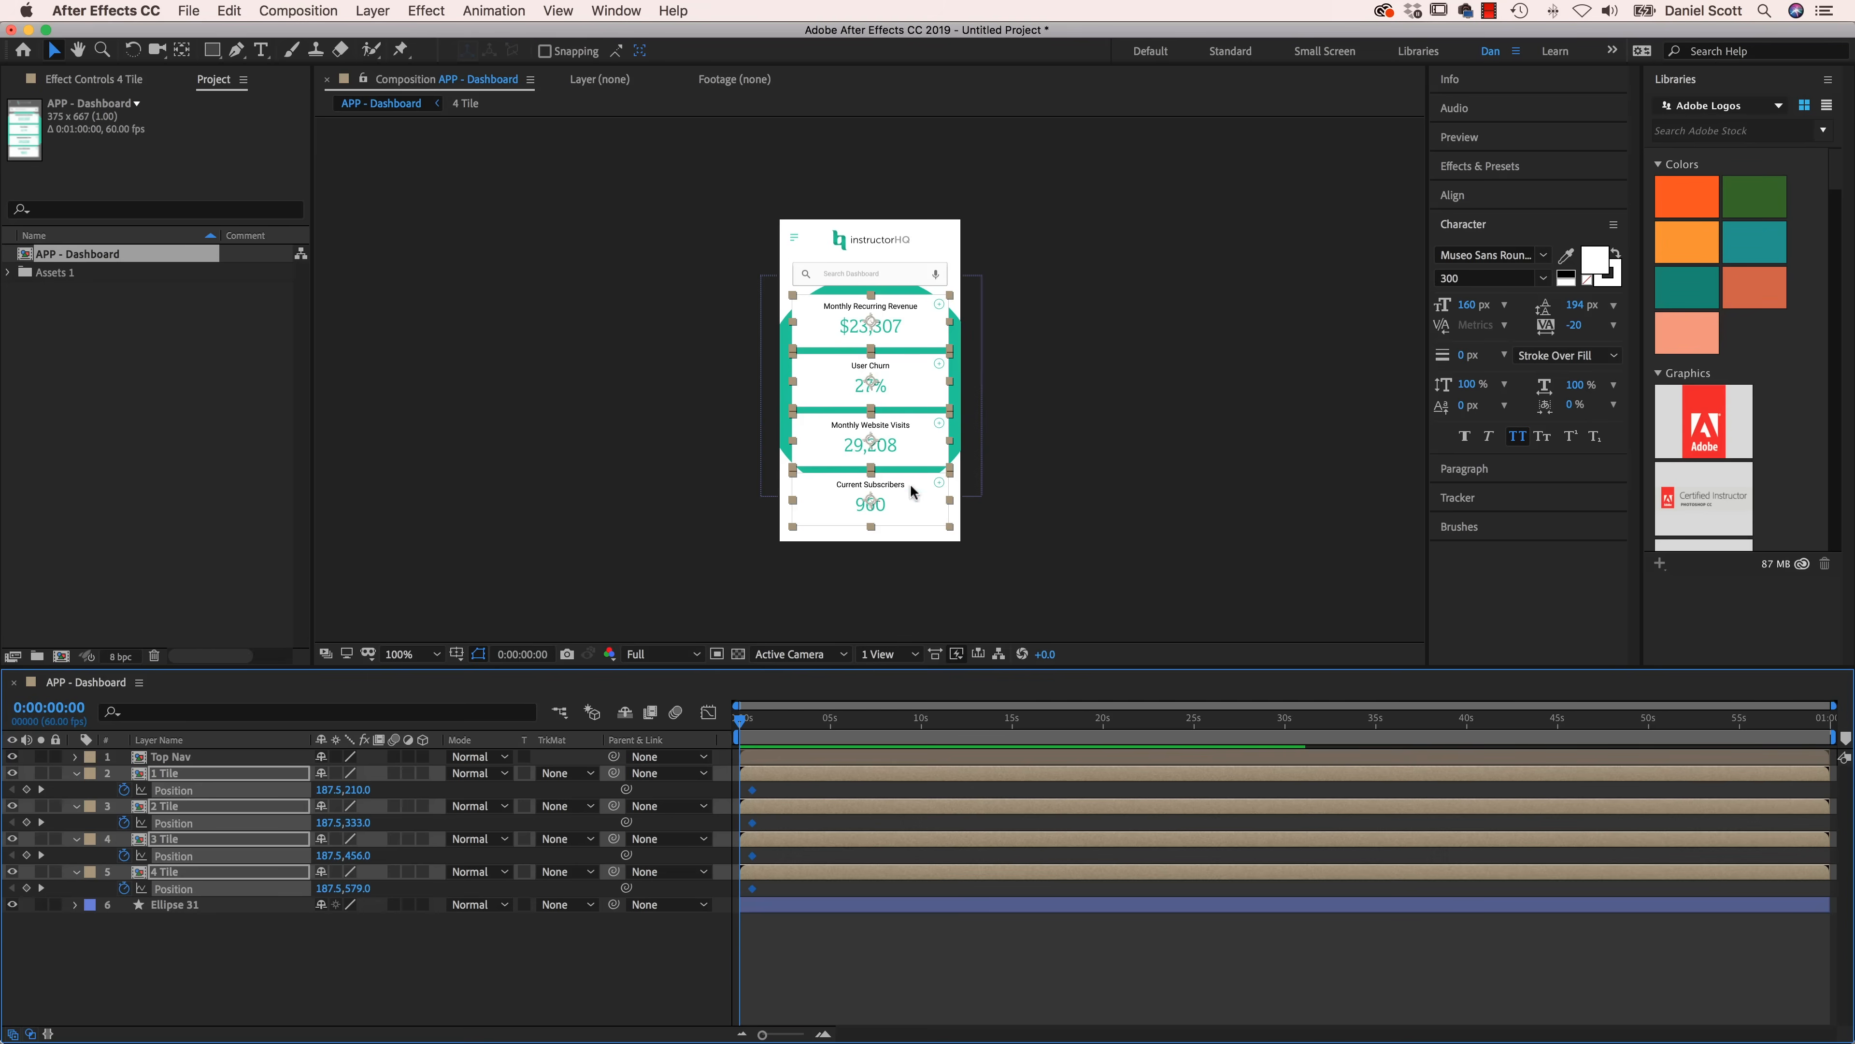
pyautogui.moveTo(913, 489); pyautogui.dragTo(1101, 505)
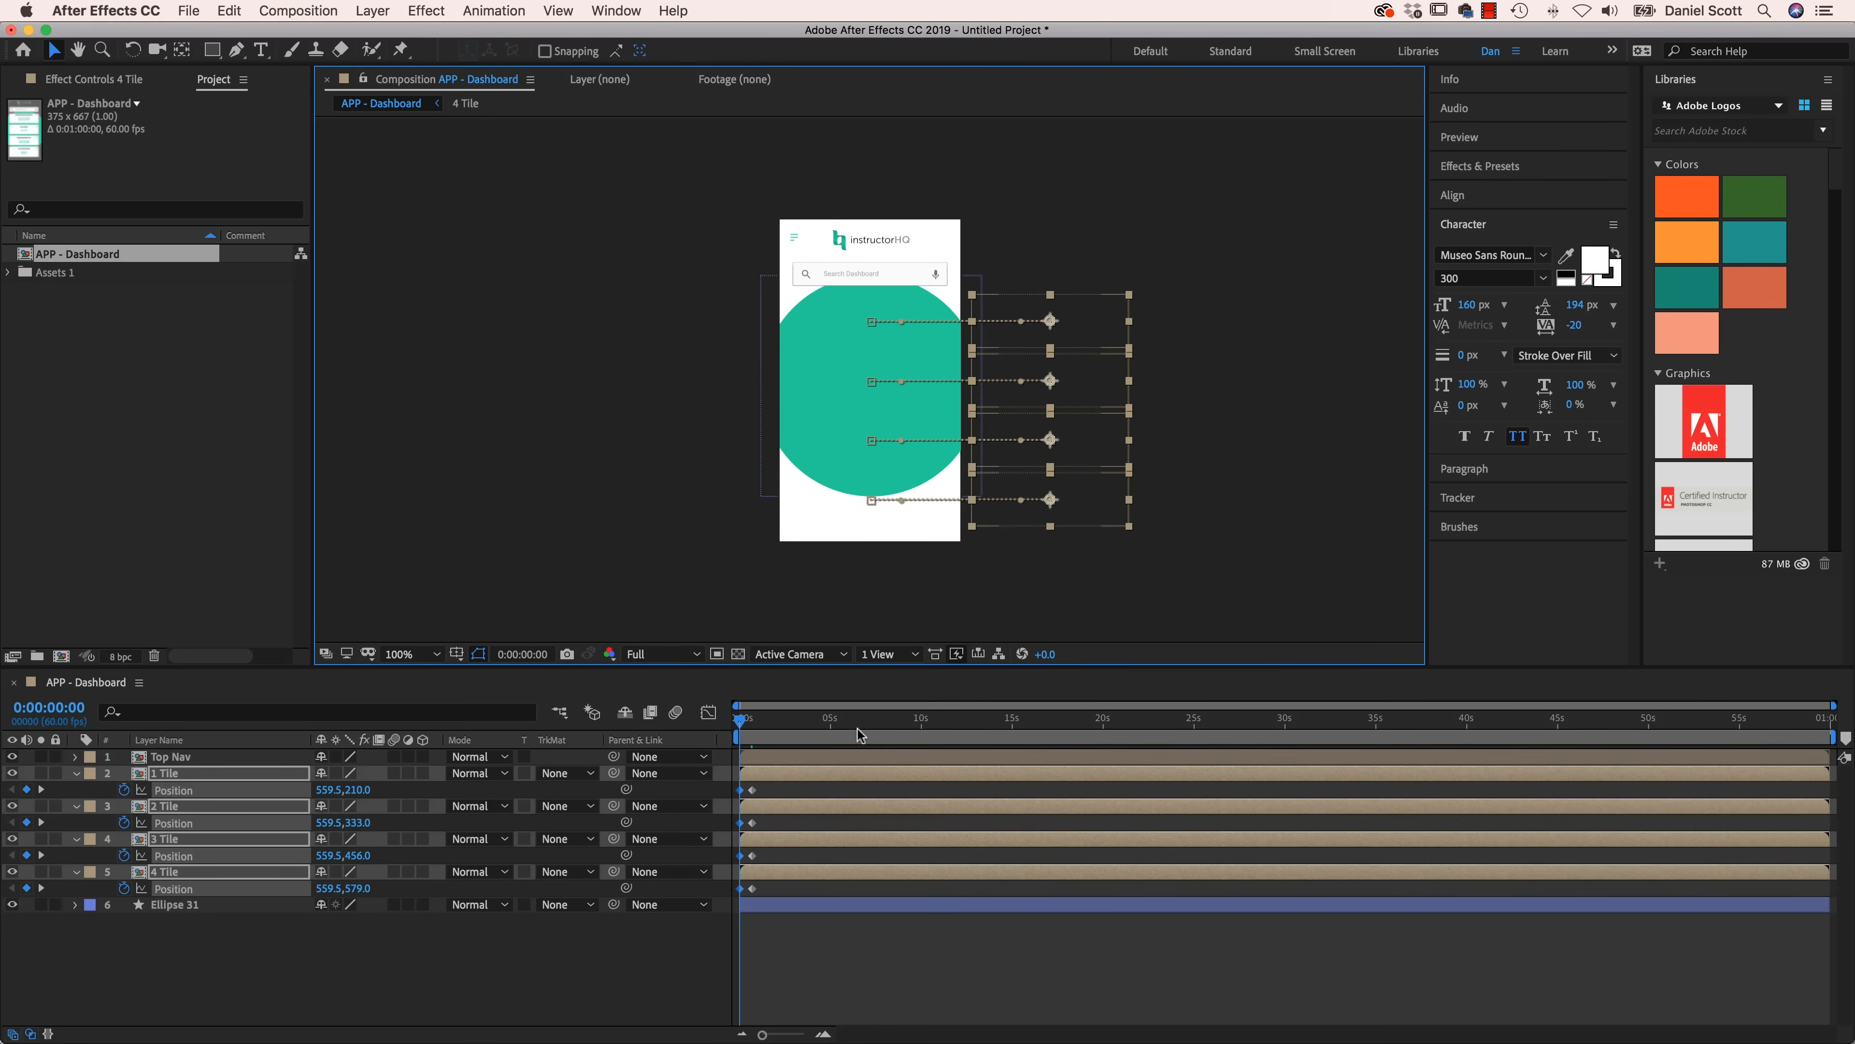
pyautogui.press('space')
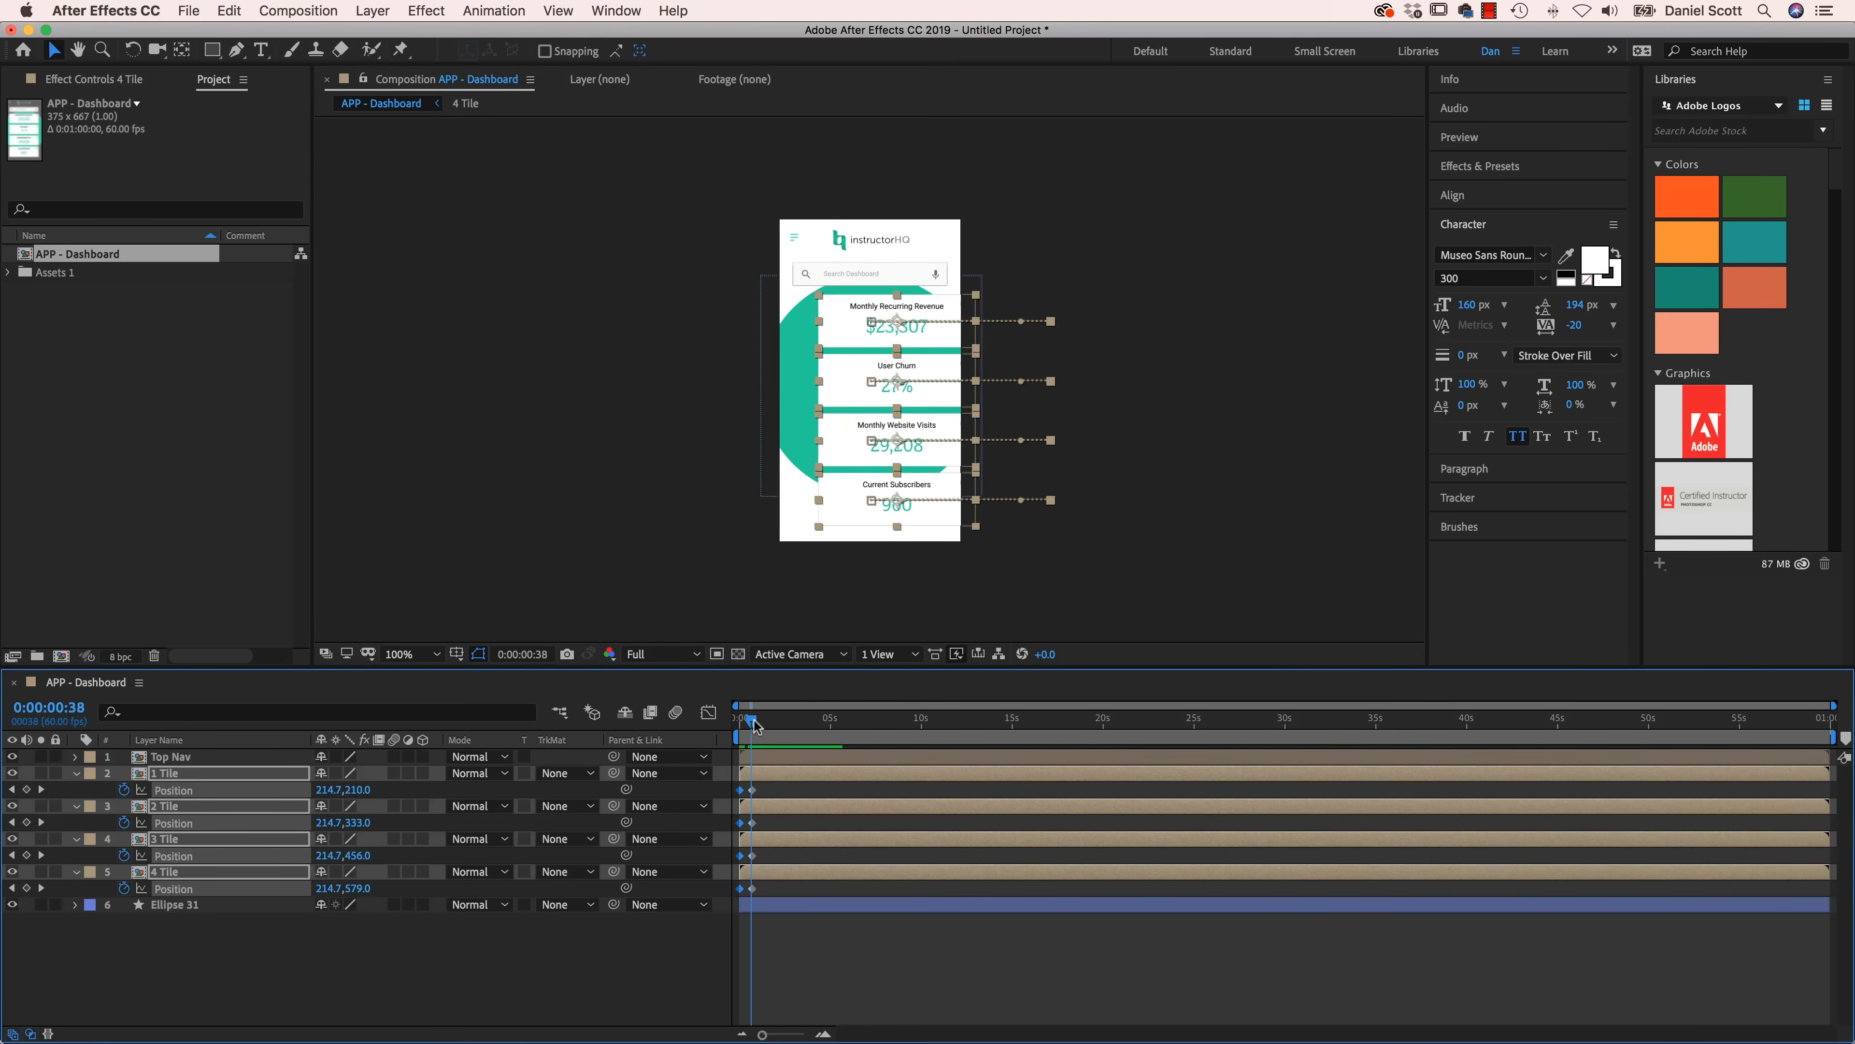
pyautogui.press('space')
pyautogui.click(776, 956)
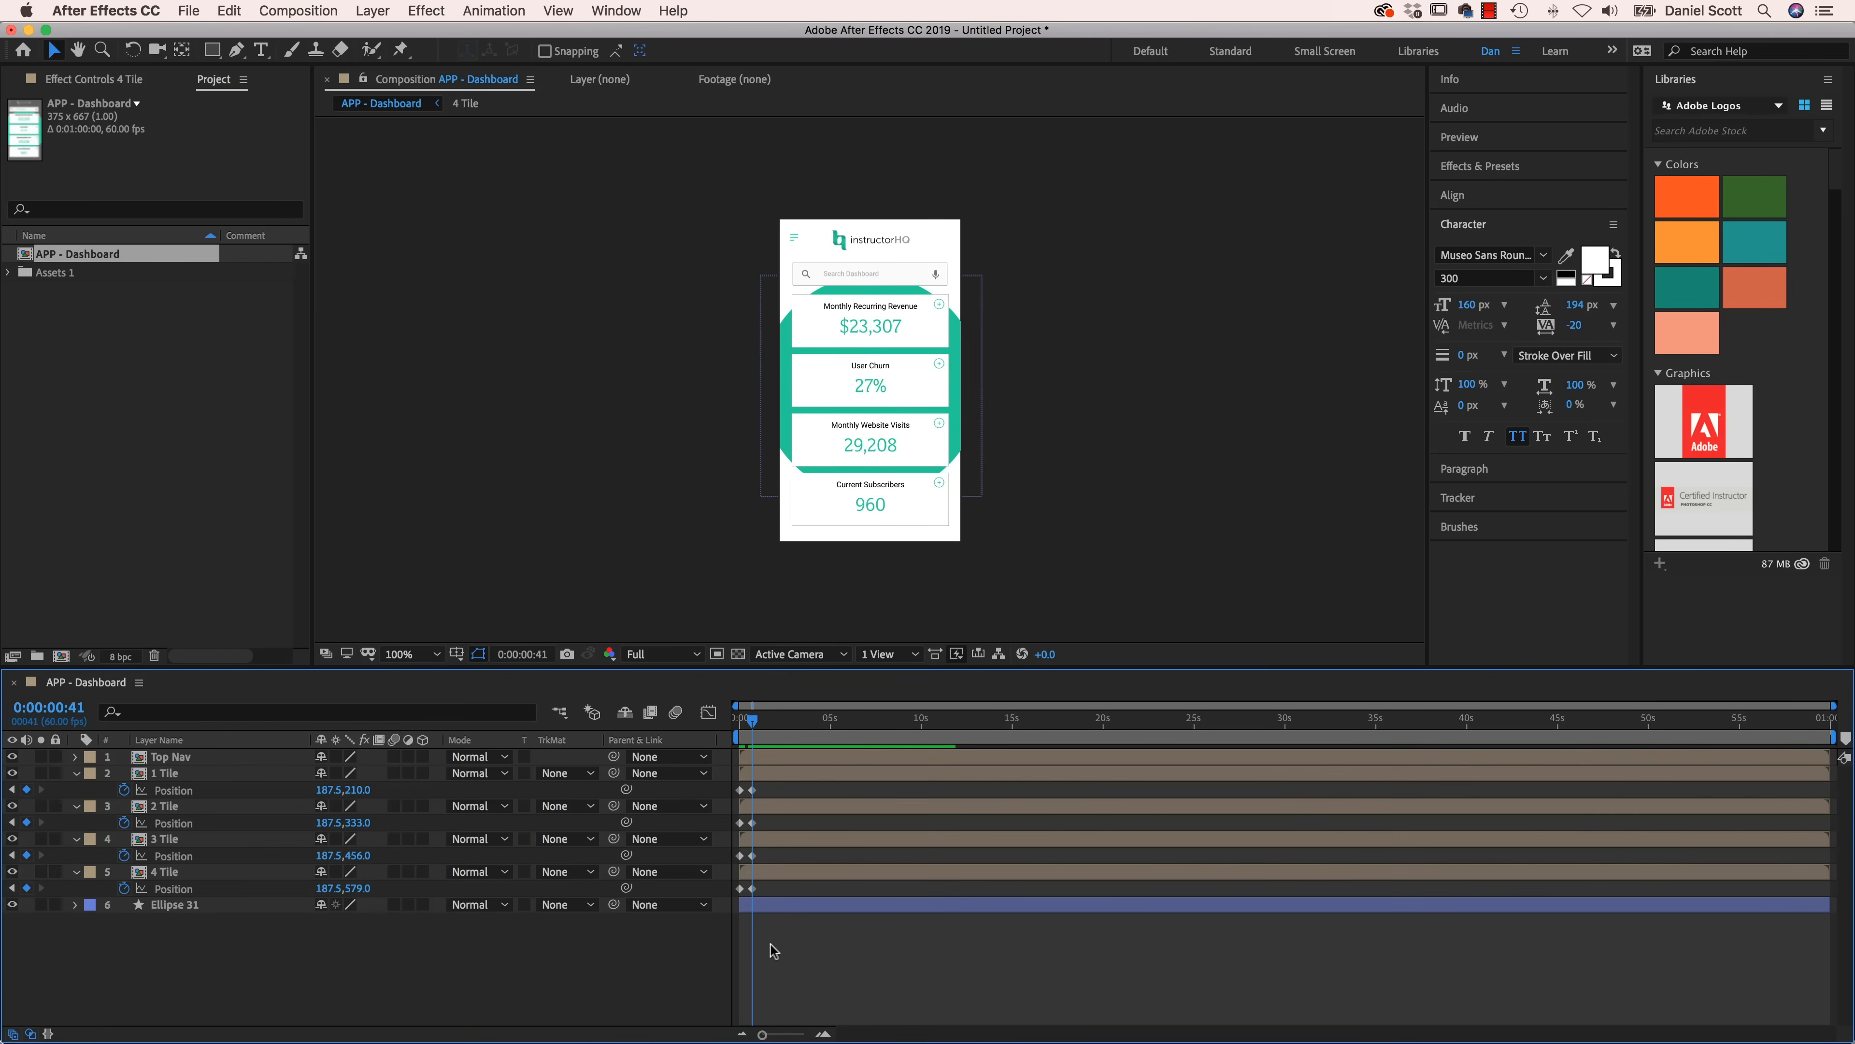
# - Stagger the 2 Tile, 3 Tile and 4 Tile layers progressively along the timeline and preview the animation from the start
pyautogui.click(768, 810)
pyautogui.moveTo(768, 810); pyautogui.dragTo(804, 877)
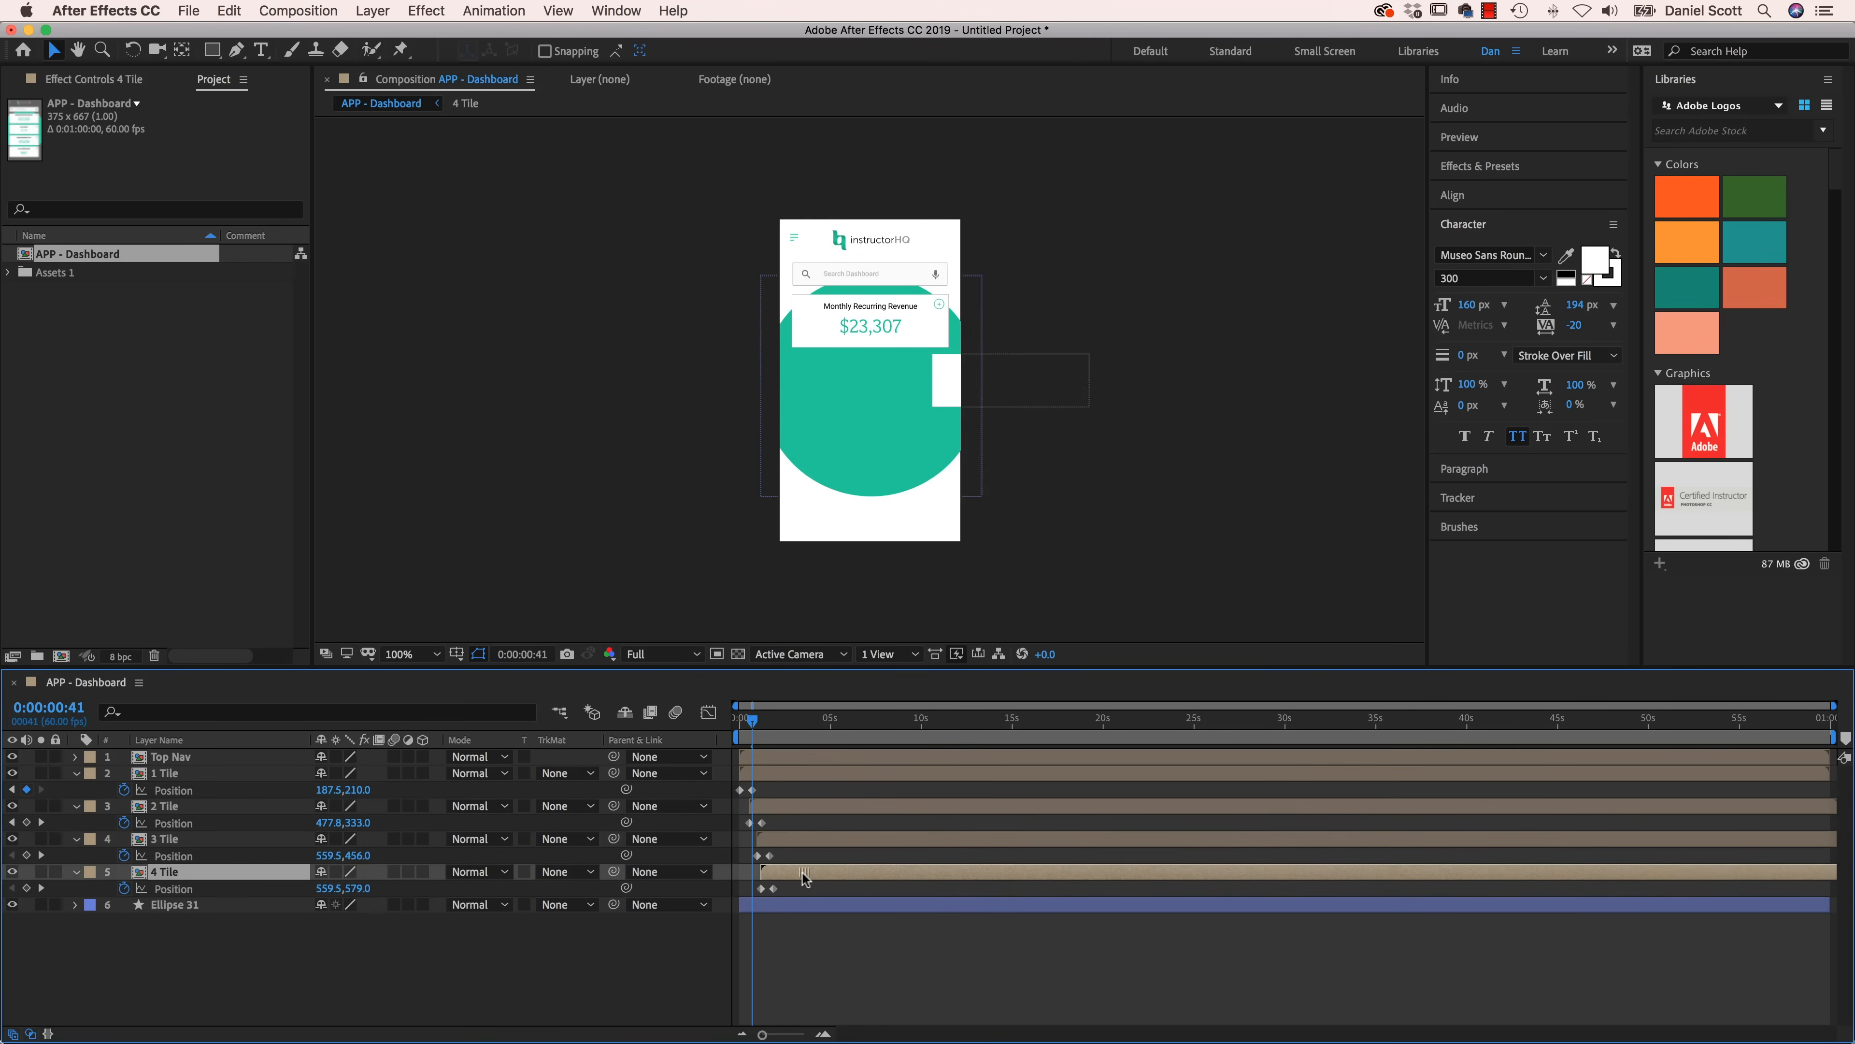
pyautogui.click(739, 720)
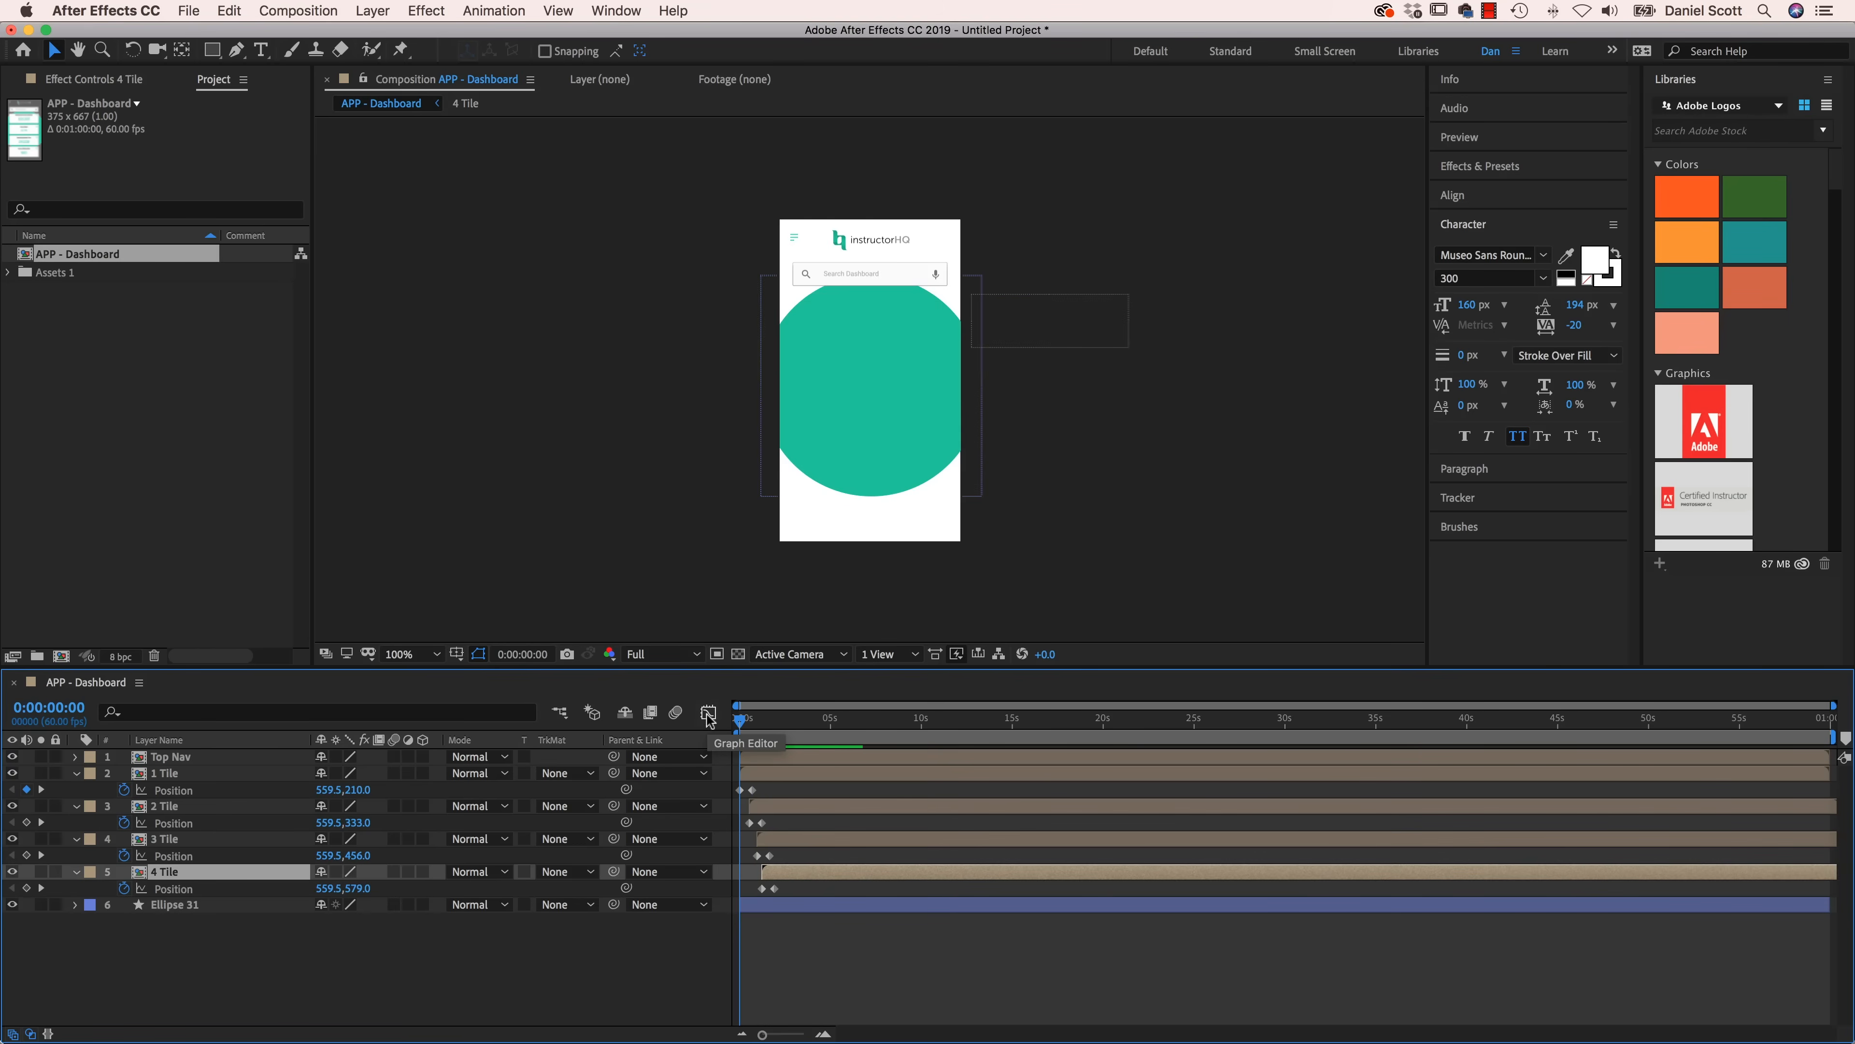
pyautogui.press('=')
pyautogui.press('=')
pyautogui.press('=')
pyautogui.press('=')
pyautogui.press('space')
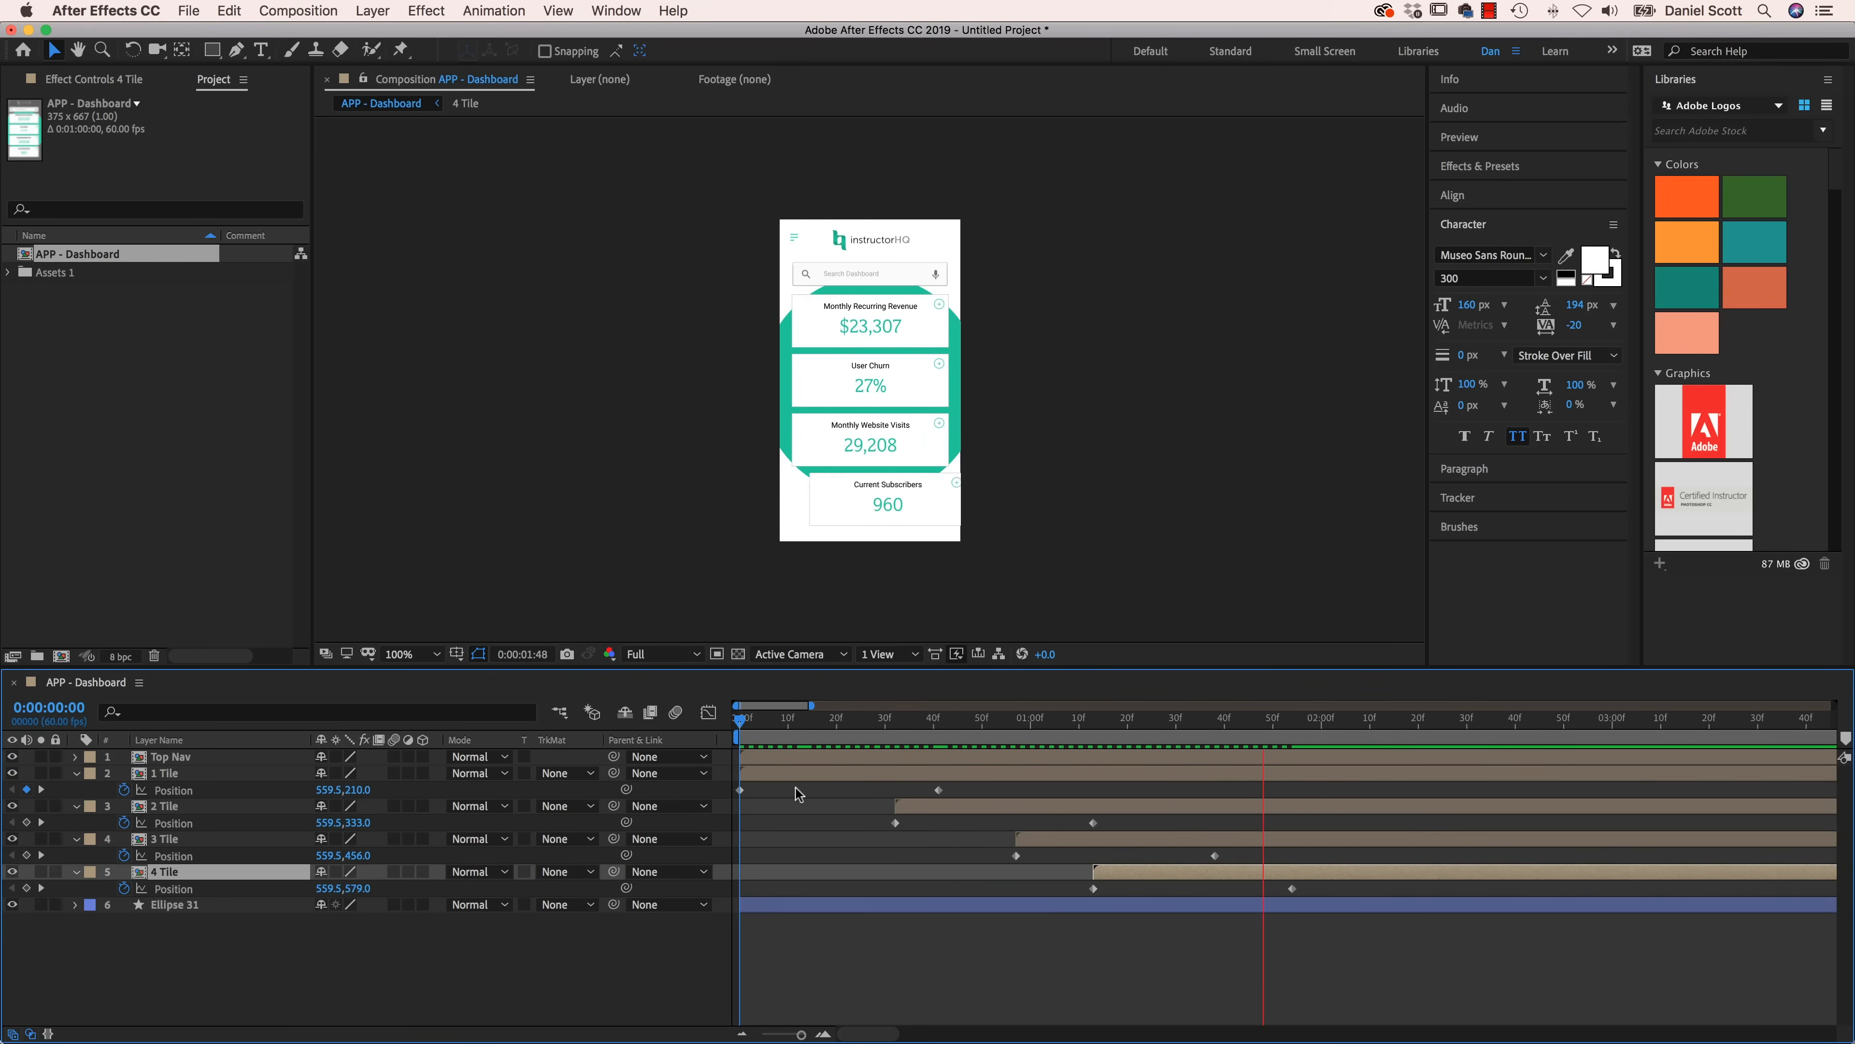
pyautogui.press('space')
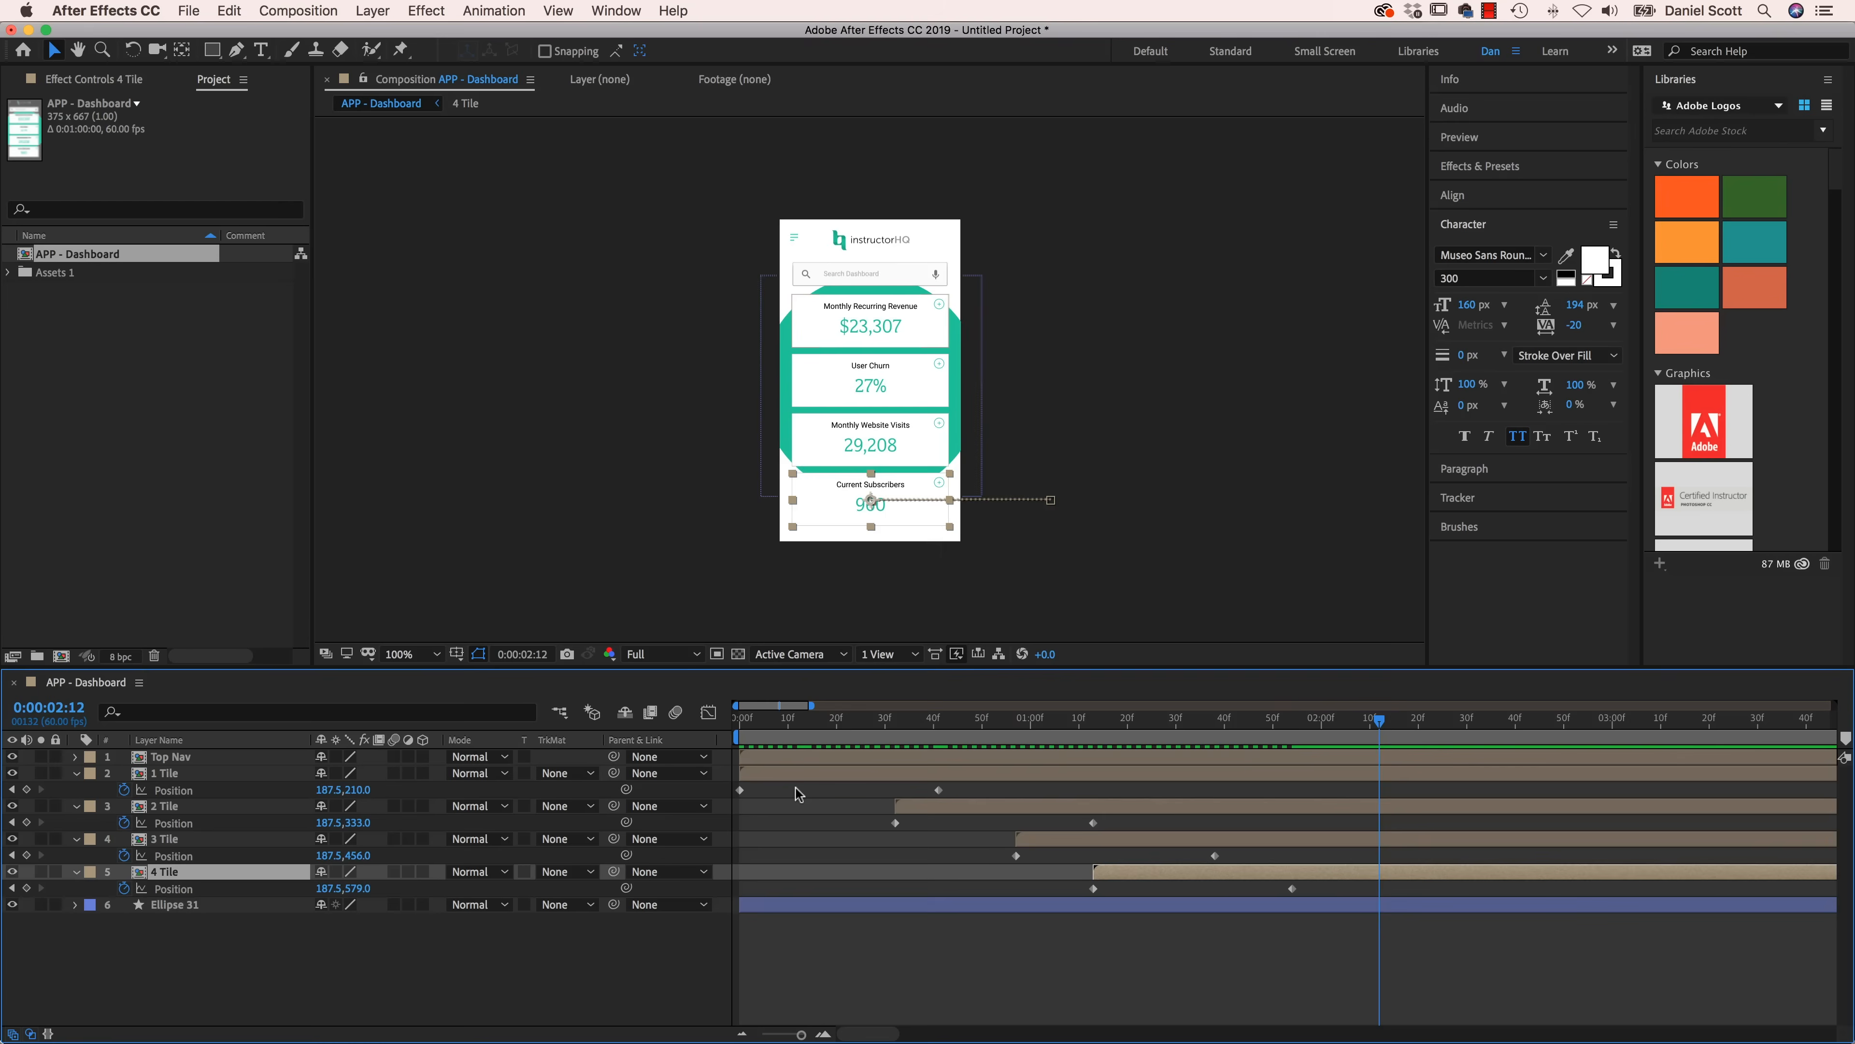
# - Tighten the stagger by starting 2 Tile, 3 Tile and 4 Tile at about frames 18, 36 and 54
pyautogui.moveTo(966, 807); pyautogui.dragTo(925, 807)
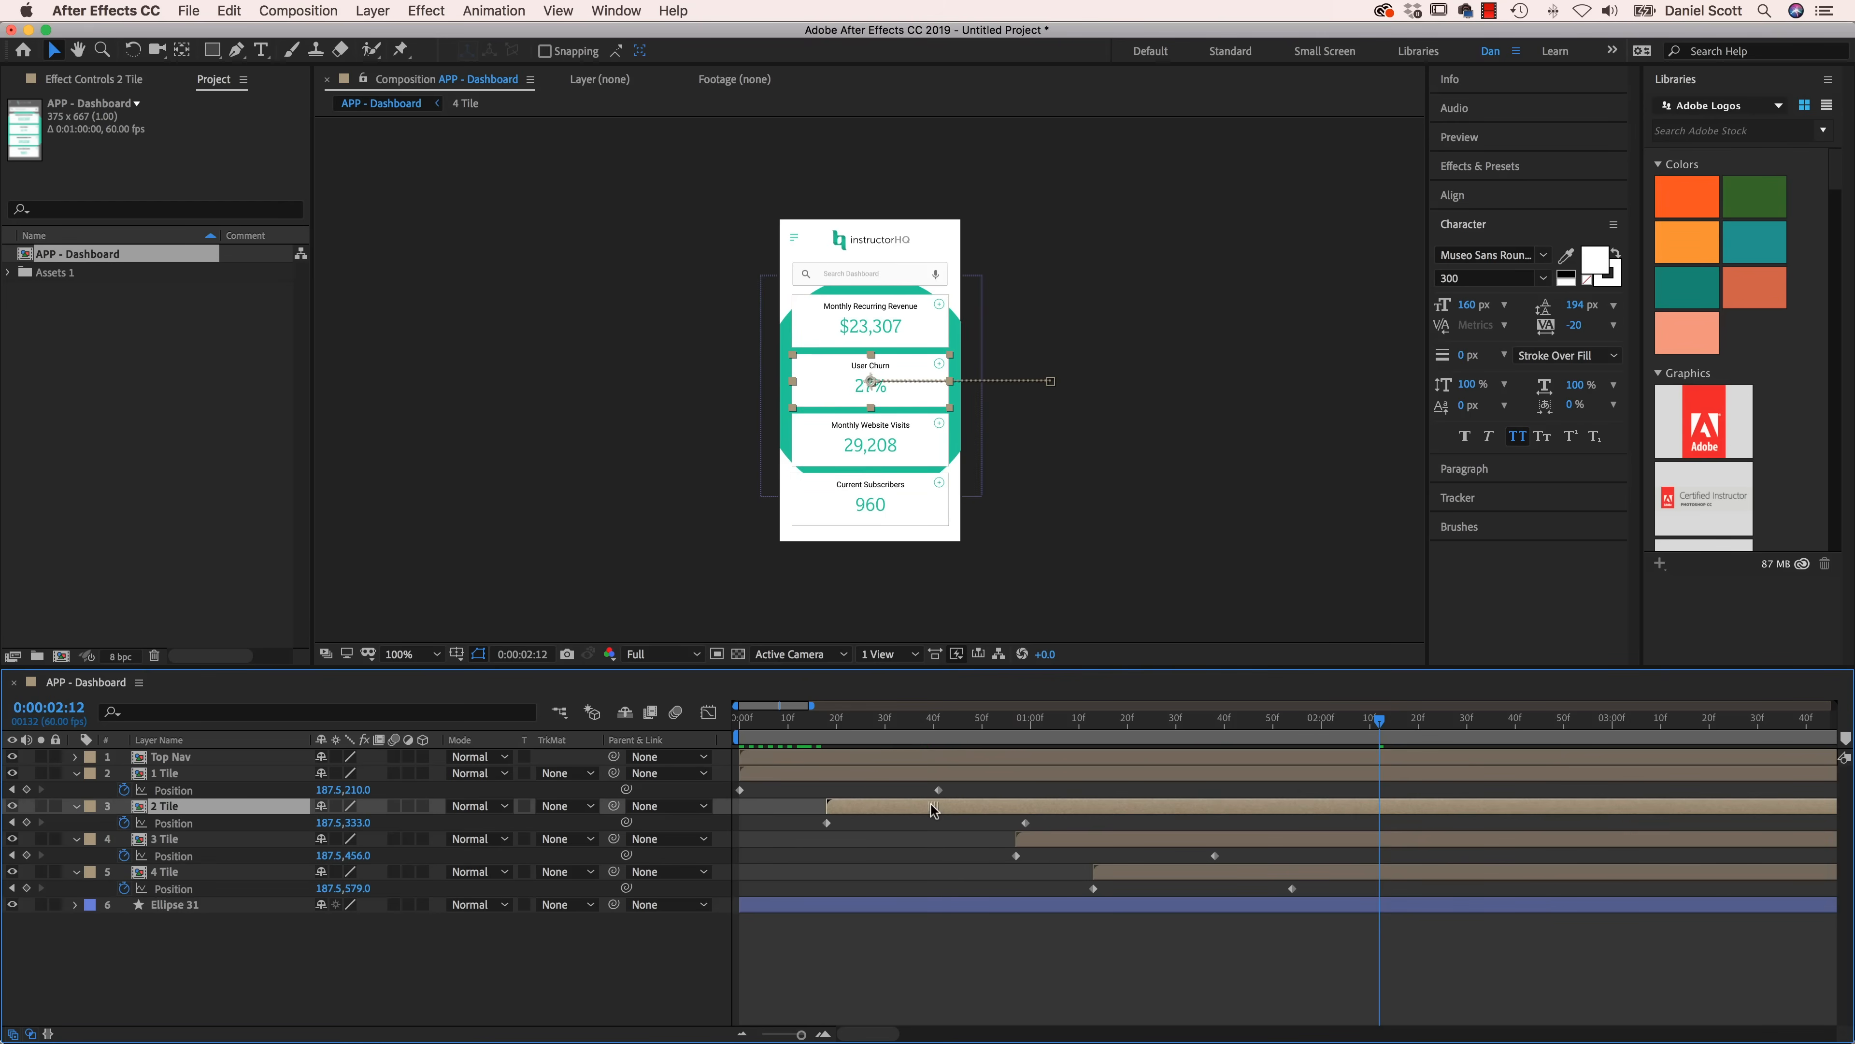
pyautogui.moveTo(1064, 848); pyautogui.dragTo(962, 848)
pyautogui.moveTo(1180, 873); pyautogui.dragTo(1089, 887)
# - Set the incoming and outgoing velocity influence of all tile Position keyframes to 75% and preview the easing from the start
pyautogui.moveTo(1305, 975); pyautogui.dragTo(737, 777)
pyautogui.rightClick(740, 791)
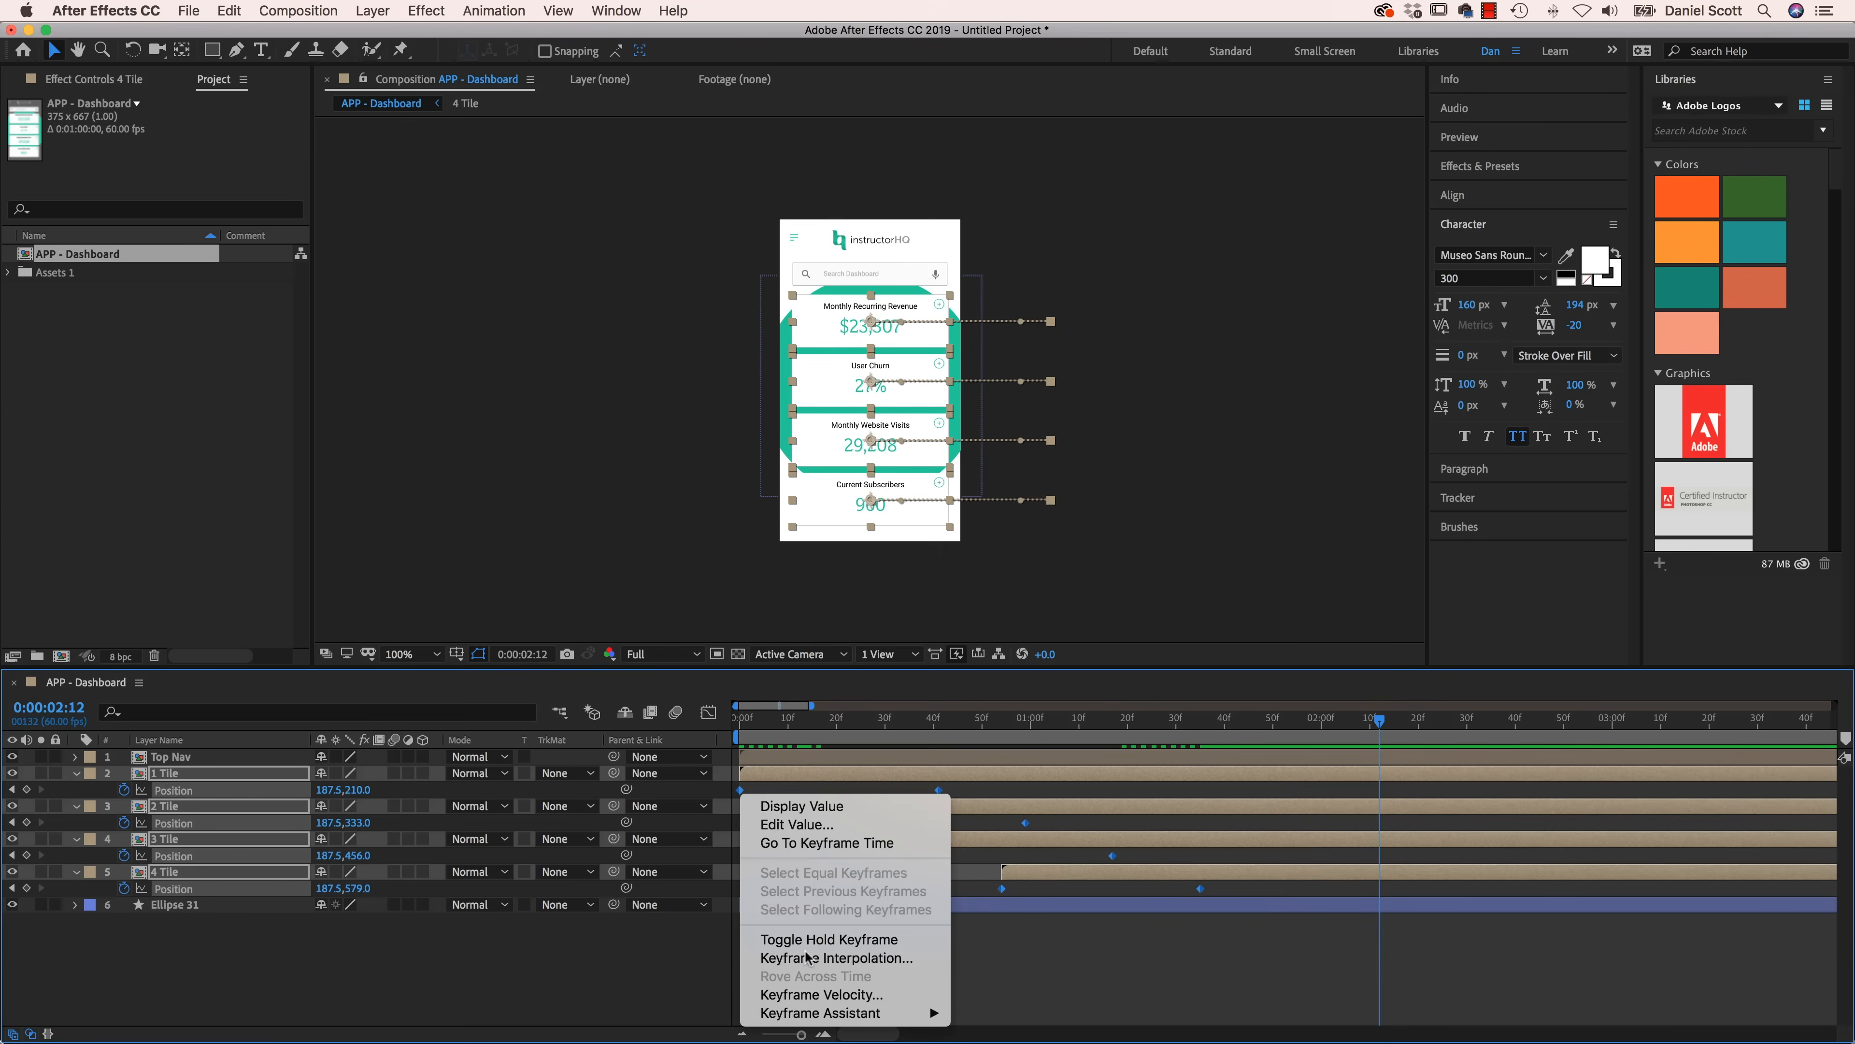
pyautogui.click(821, 994)
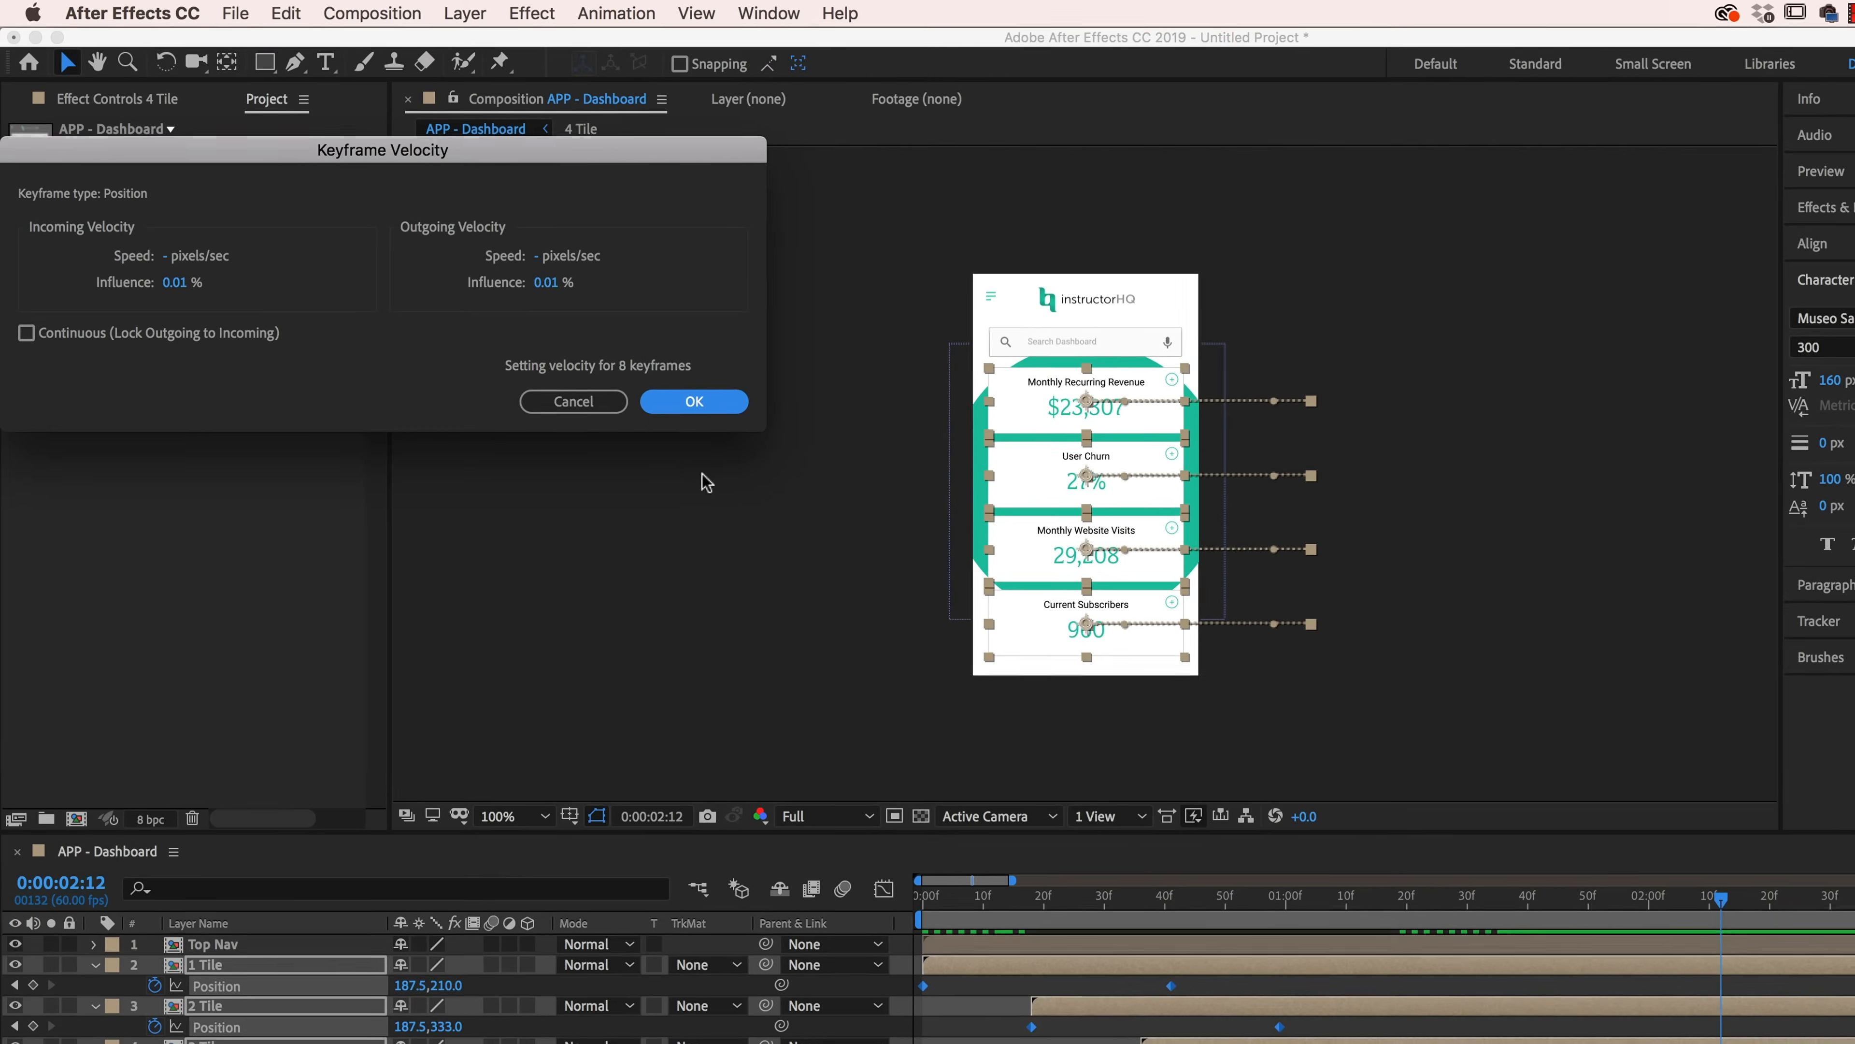
pyautogui.click(177, 284)
pyautogui.write('75')
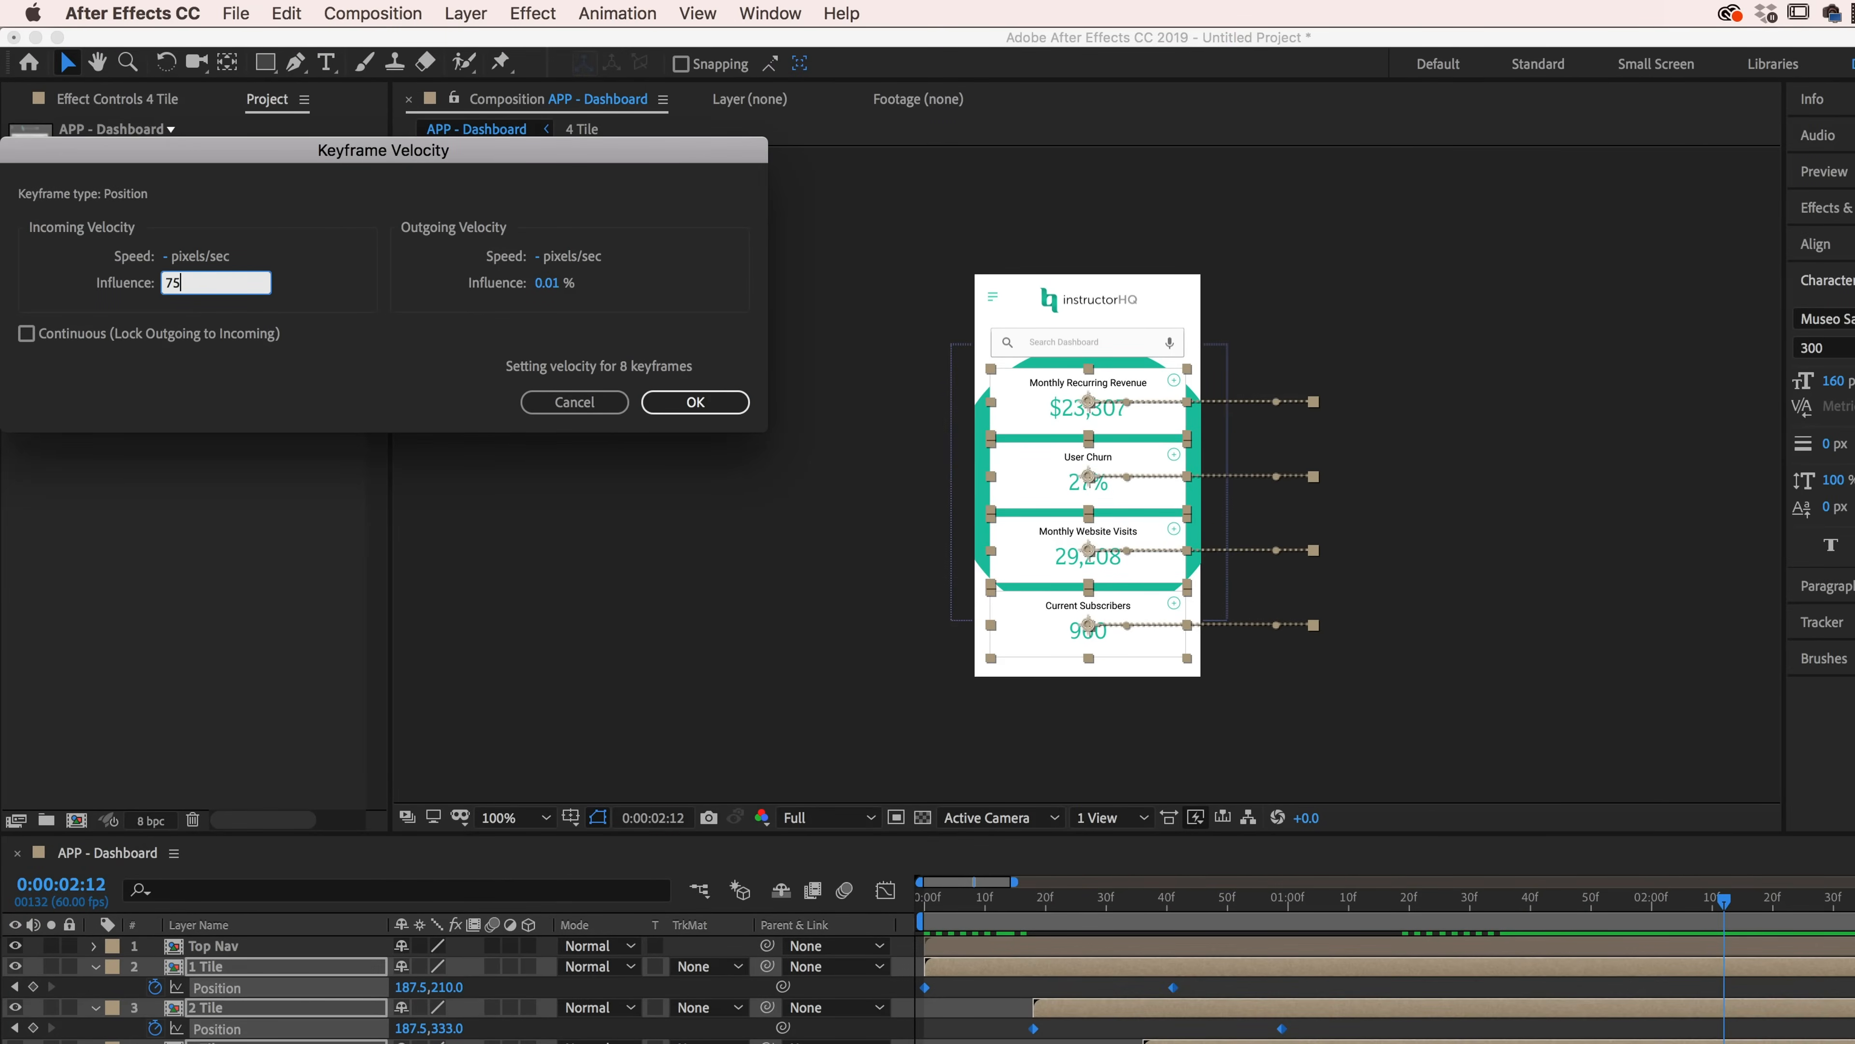
pyautogui.press('Tab')
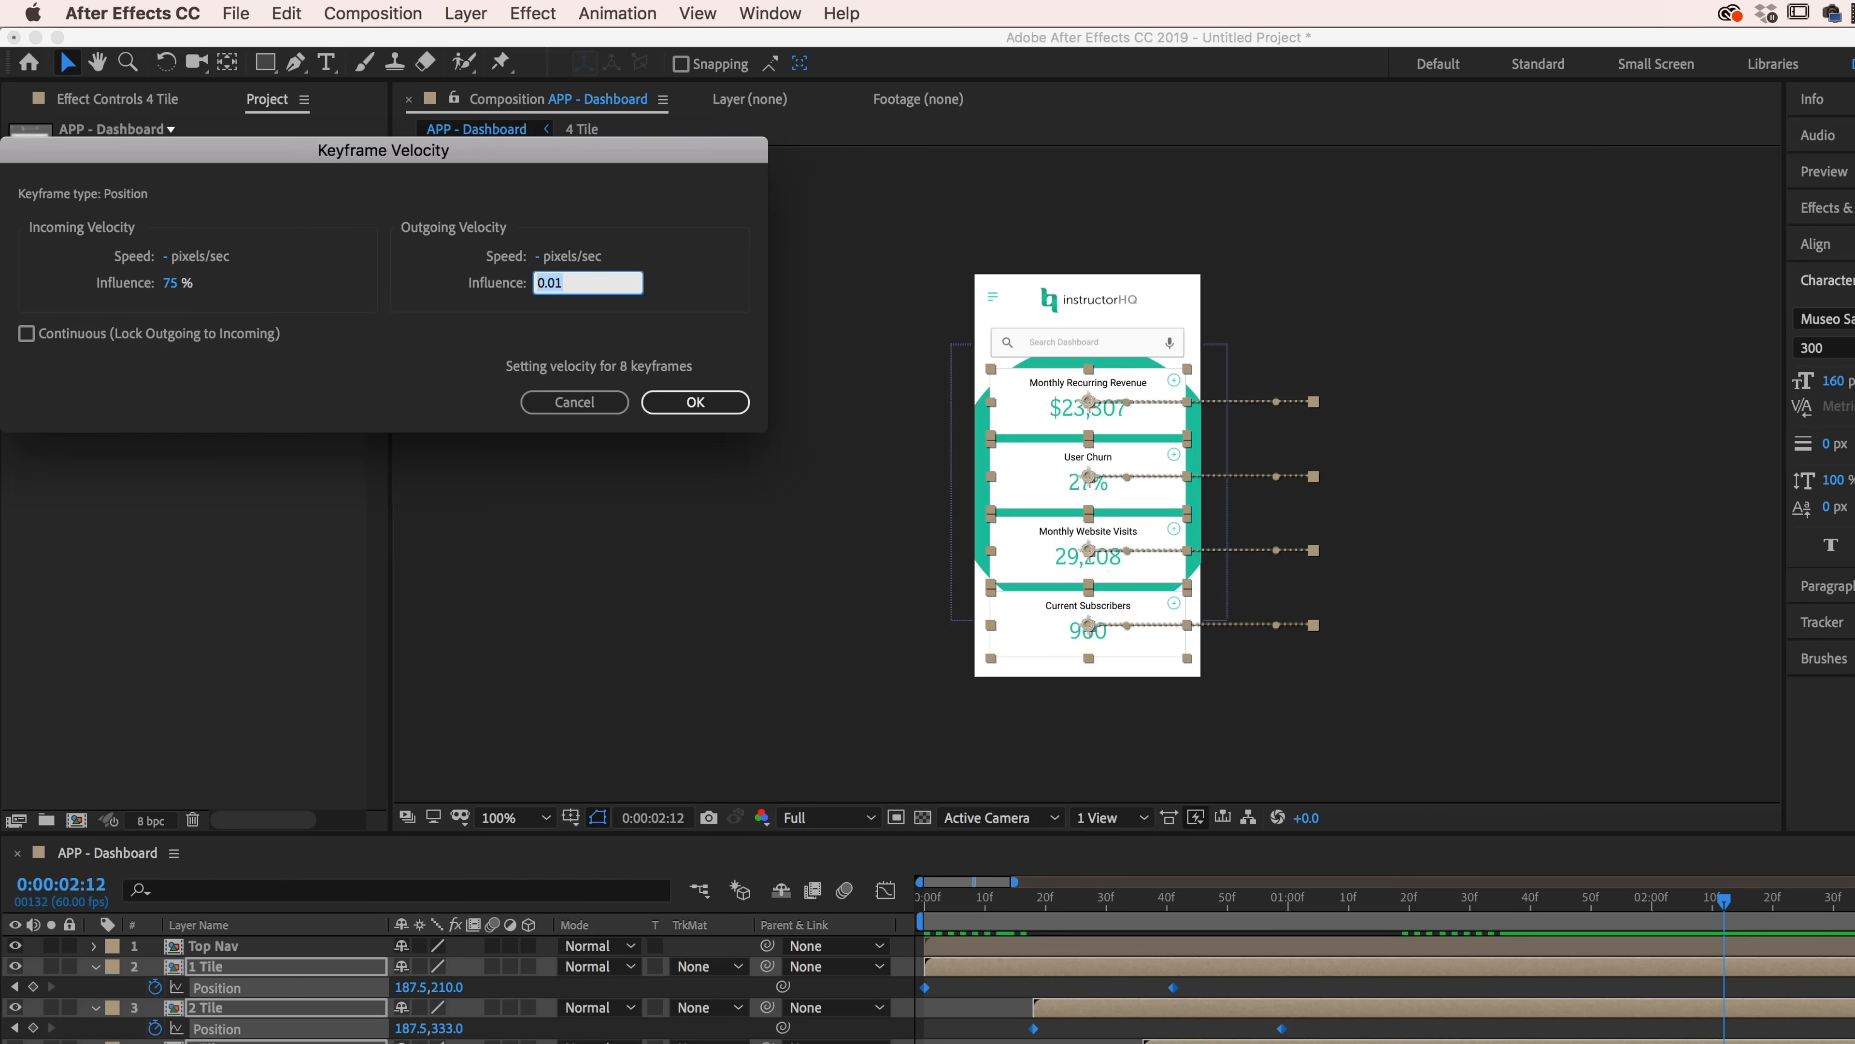
pyautogui.write('75')
pyautogui.click(698, 403)
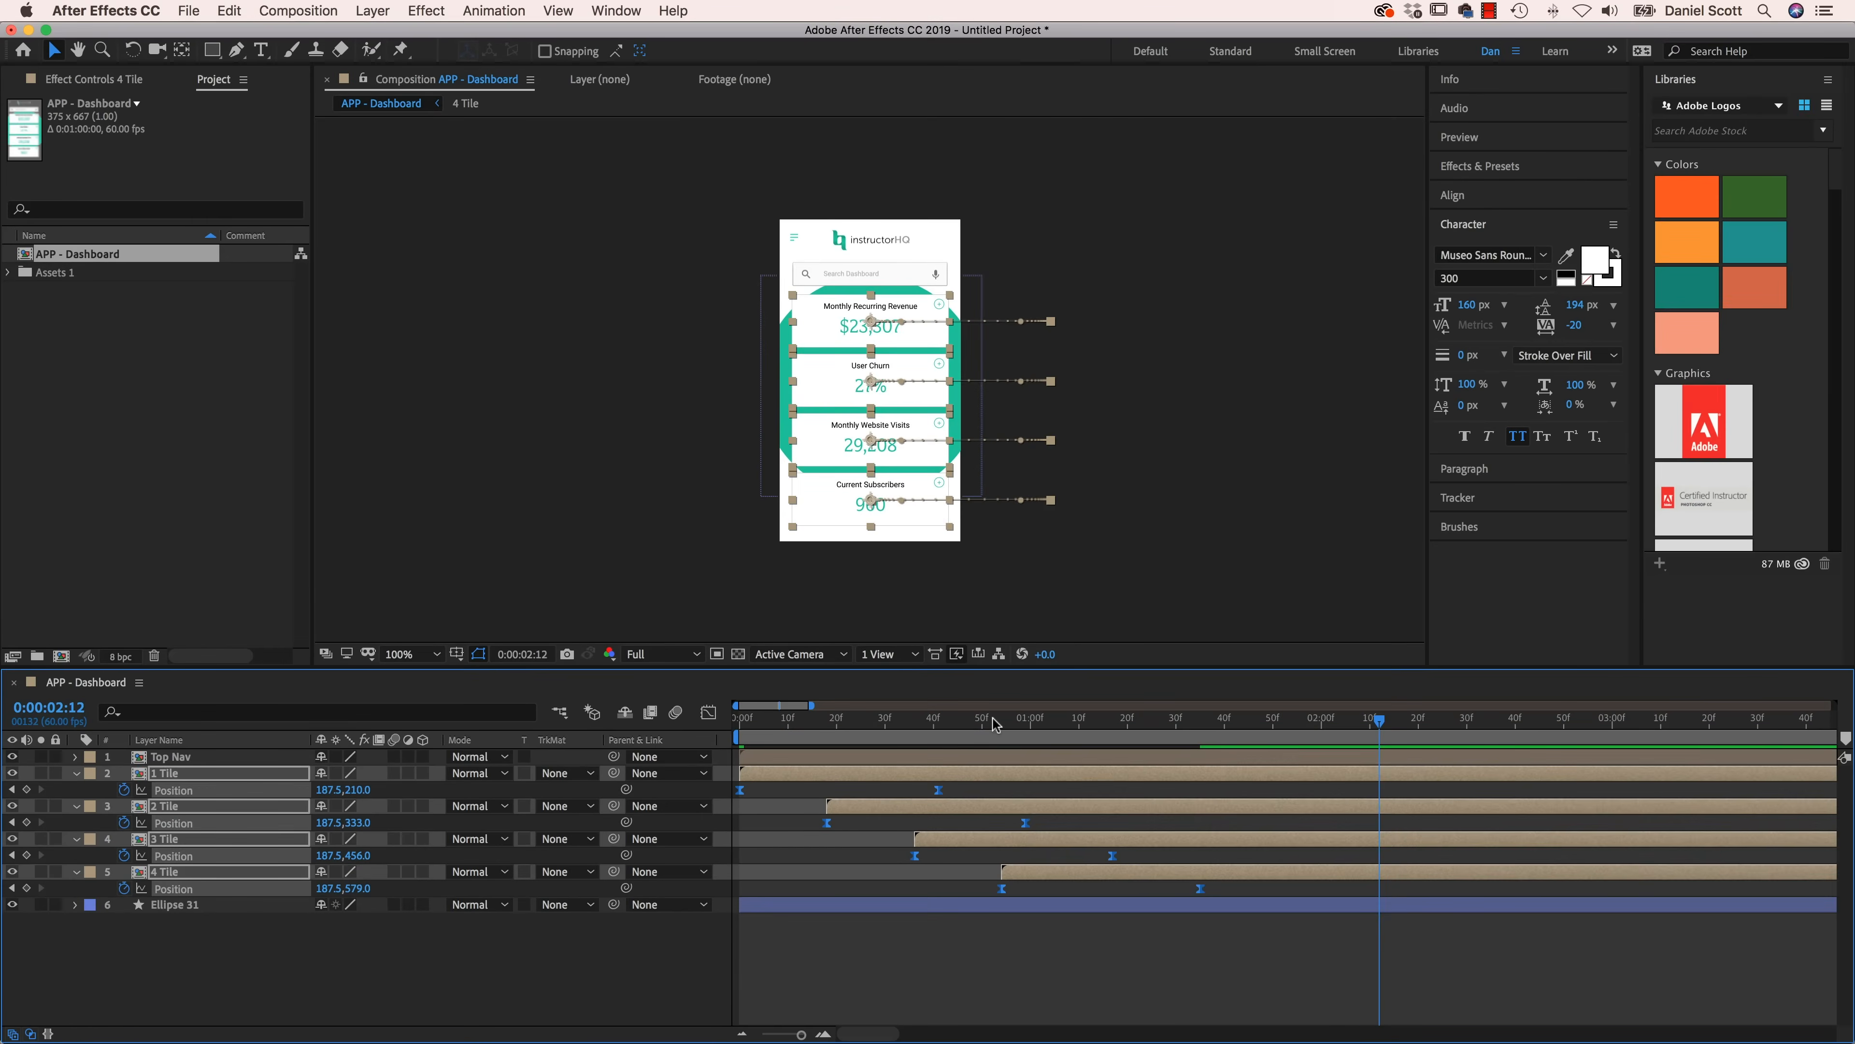
pyautogui.press('Home')
pyautogui.press('space')
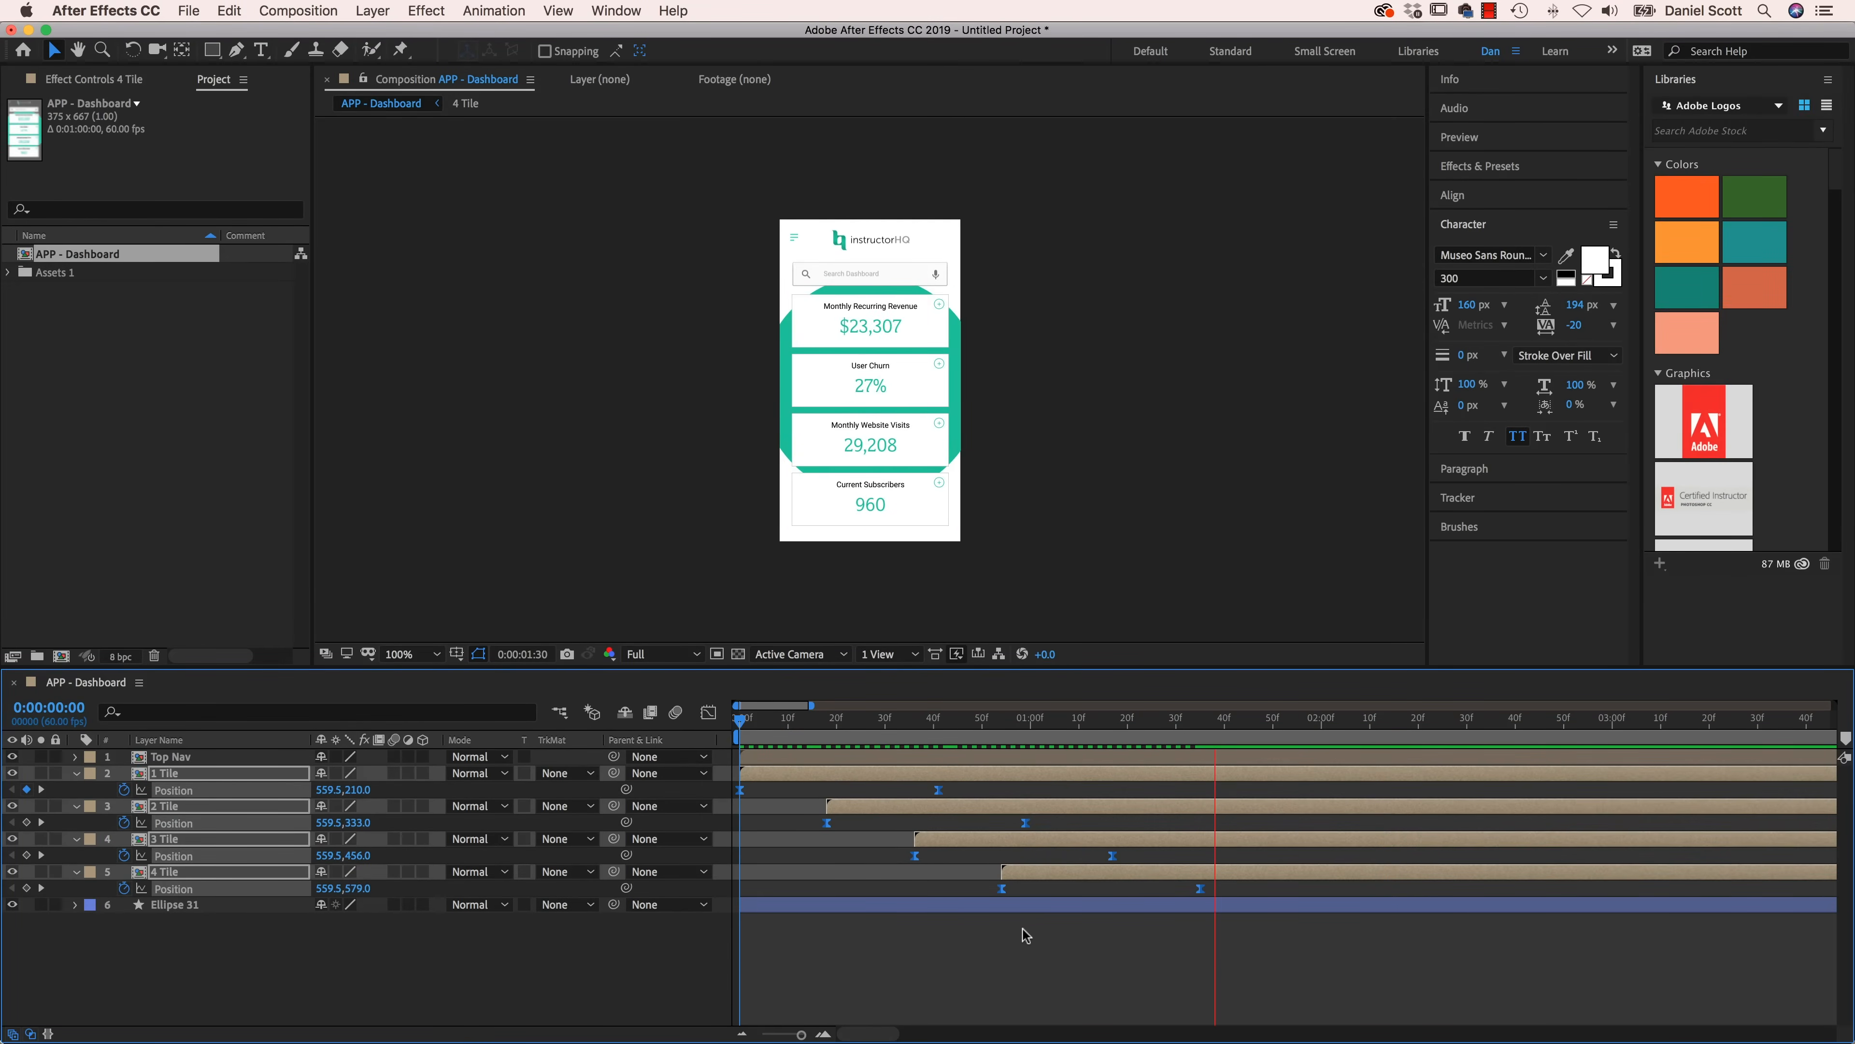
pyautogui.press('space')
# - Enable motion blur for the composition and all four tile layers, and preview the animation from the start
pyautogui.click(677, 710)
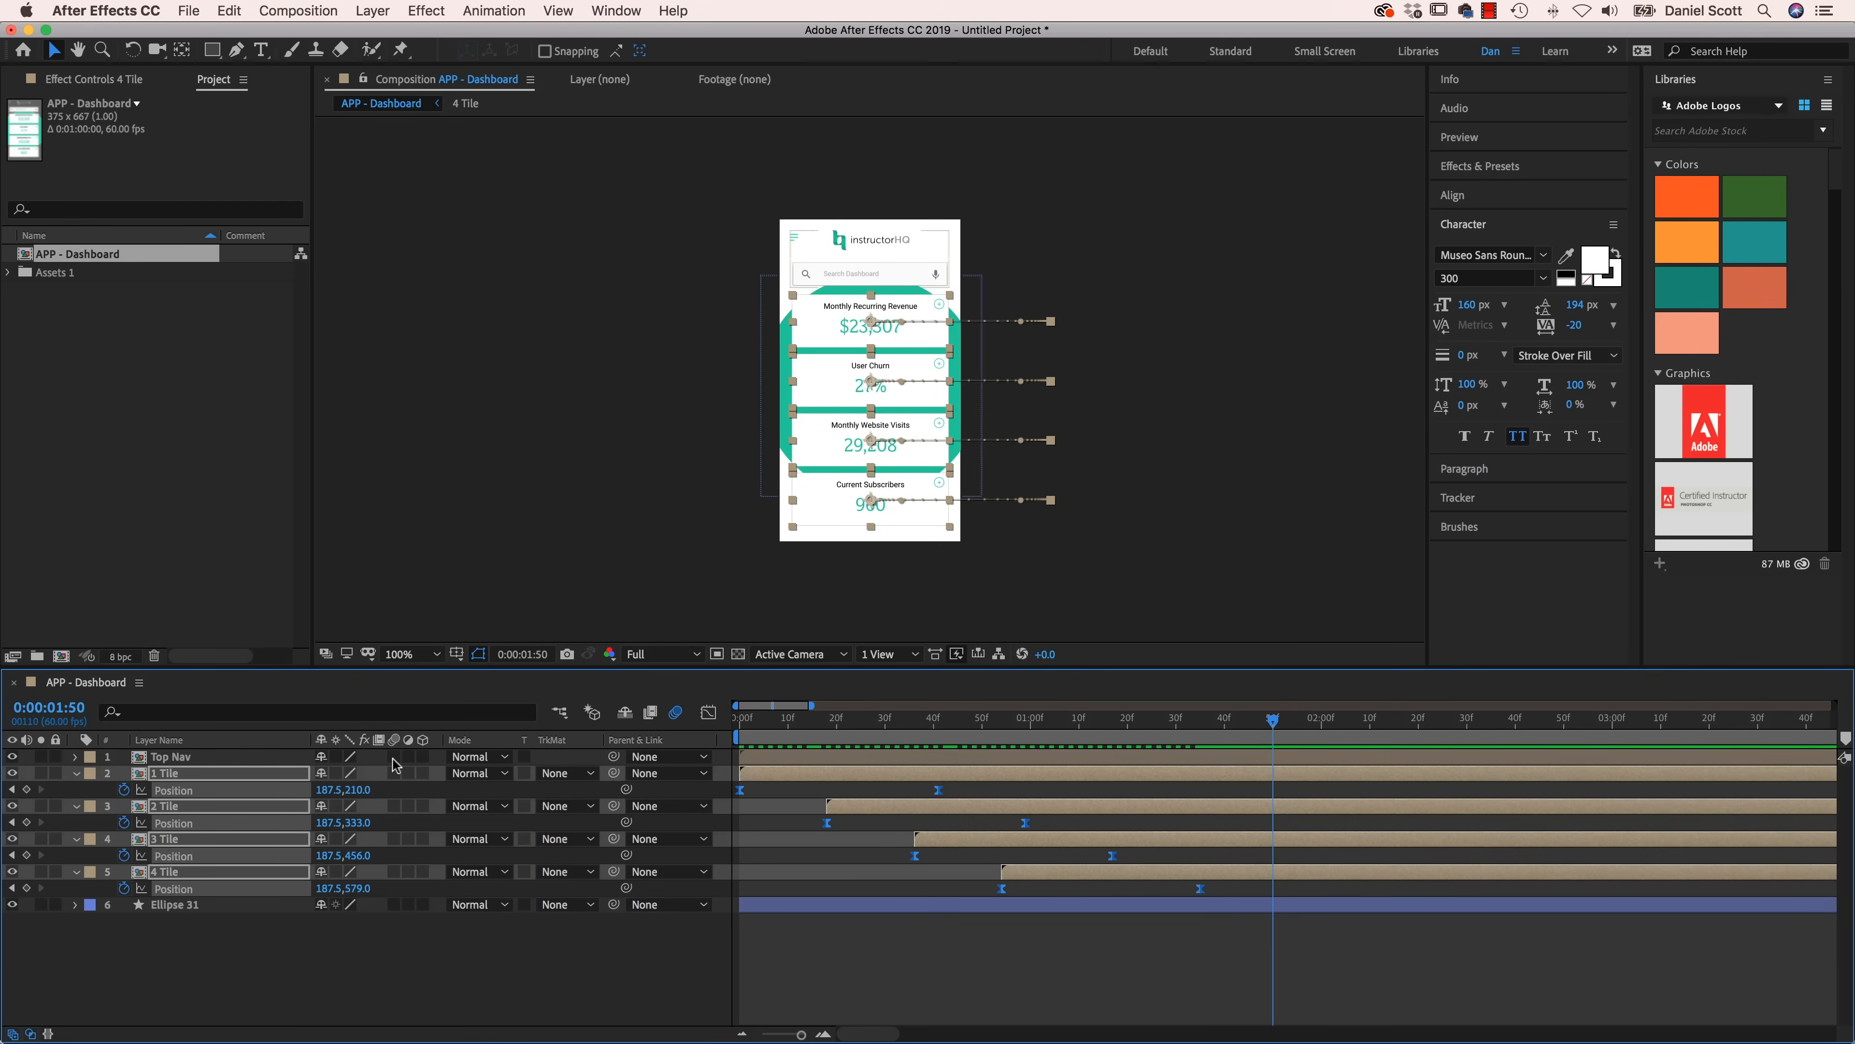
pyautogui.moveTo(395, 773); pyautogui.dragTo(394, 871)
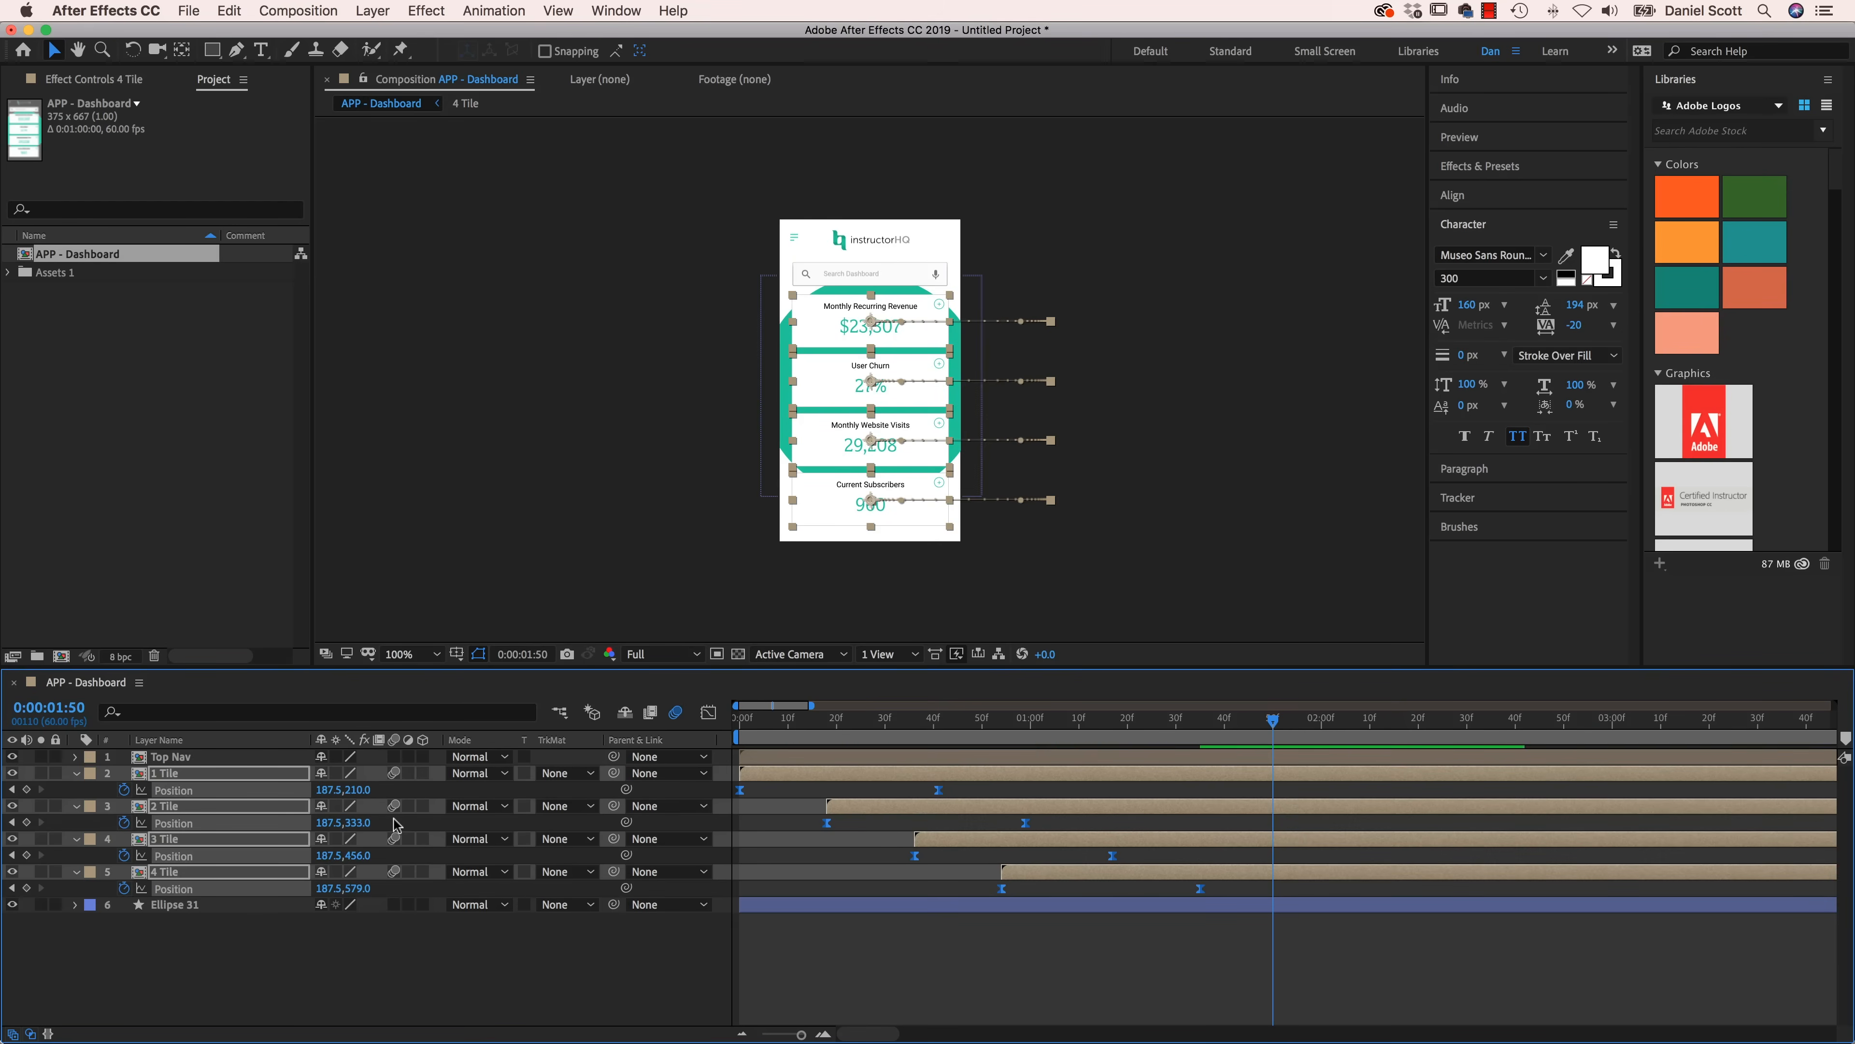
pyautogui.press('Home')
pyautogui.click(816, 966)
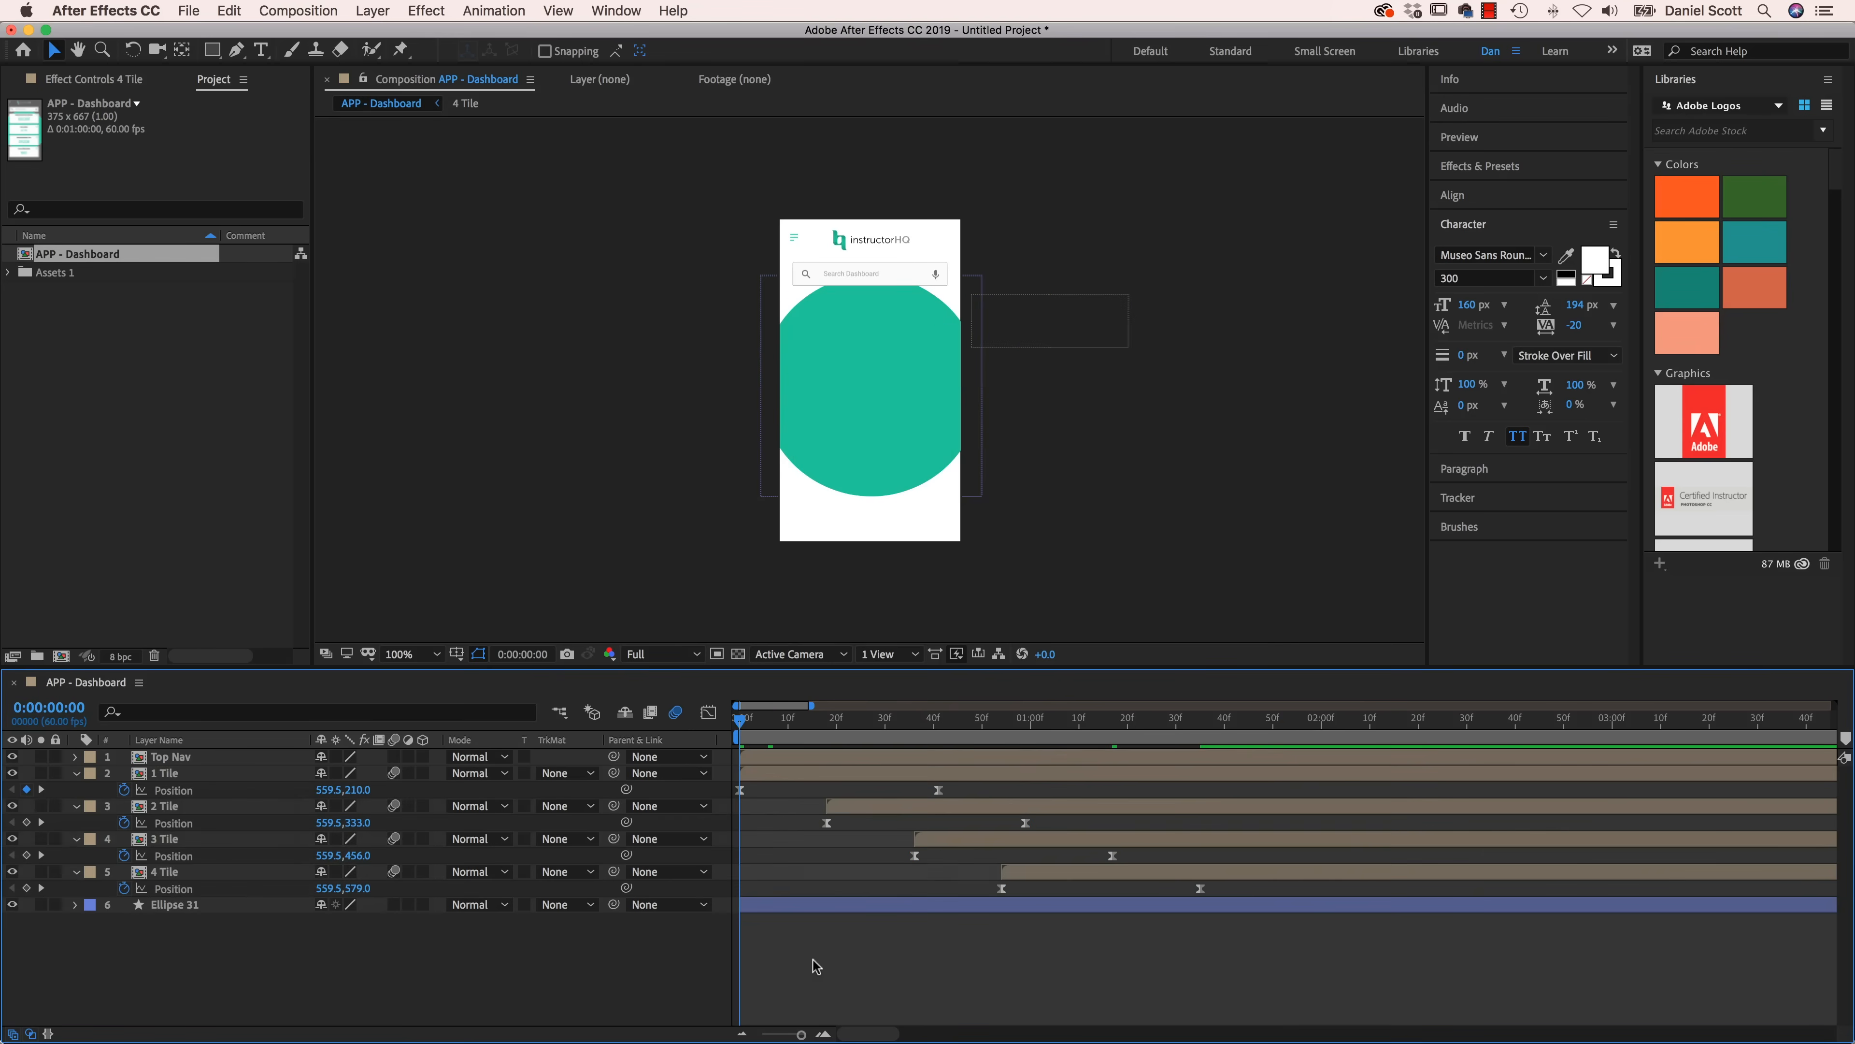
pyautogui.press('space')
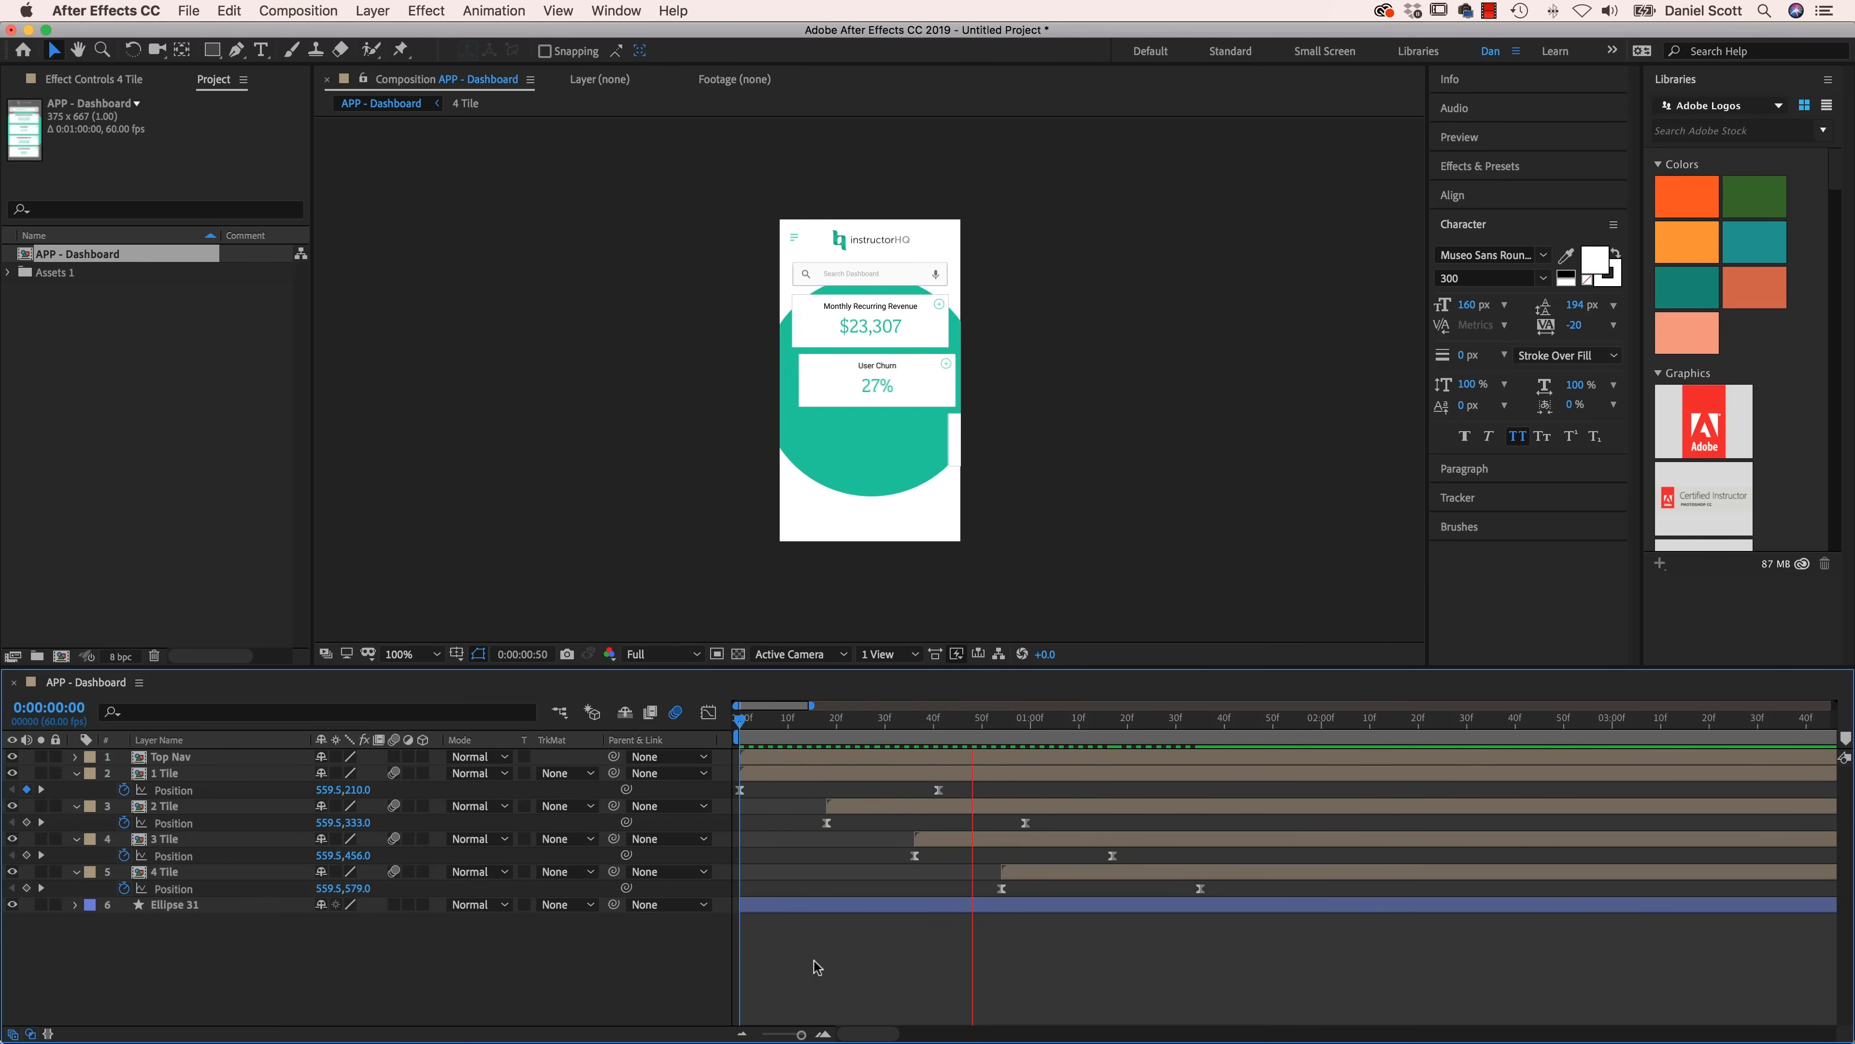
pyautogui.press('space')
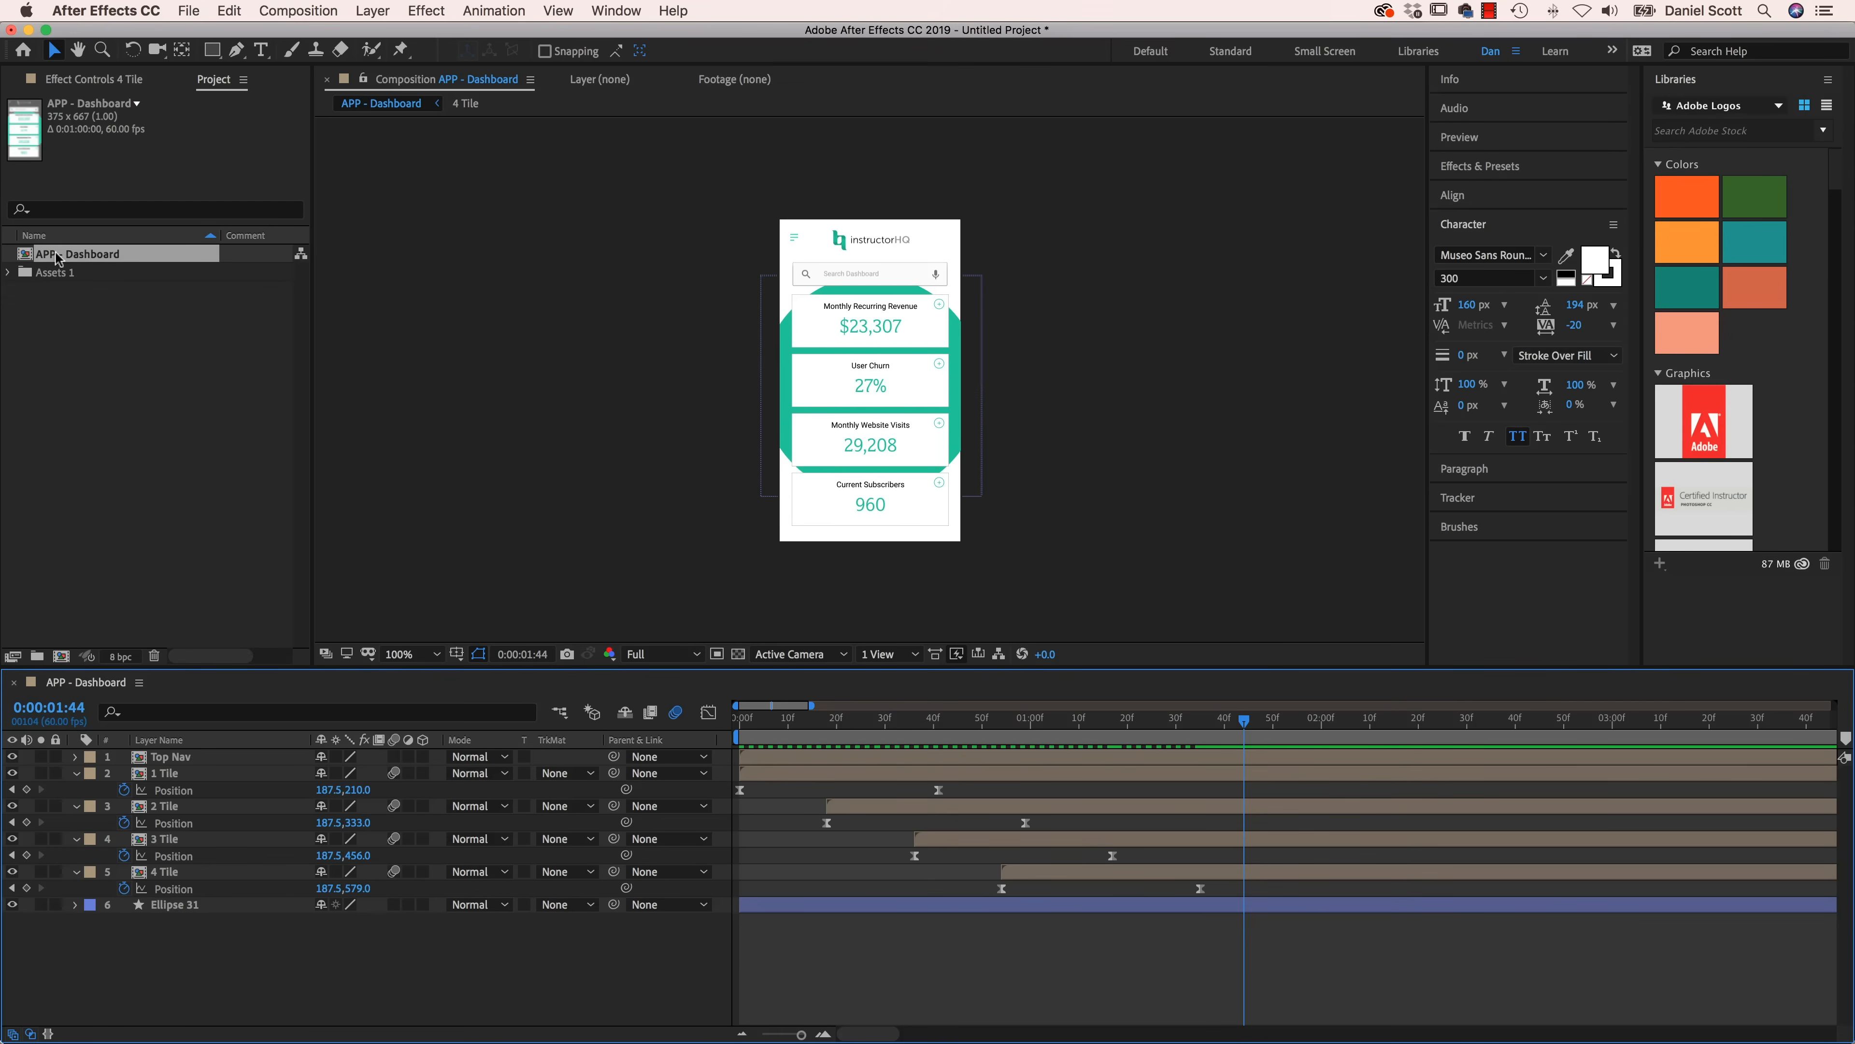
# - Switch back to Adobe XD and select the App - Onboarding #1 – 1 artboard
pyautogui.press('super+Tab')
pyautogui.click(689, 532)
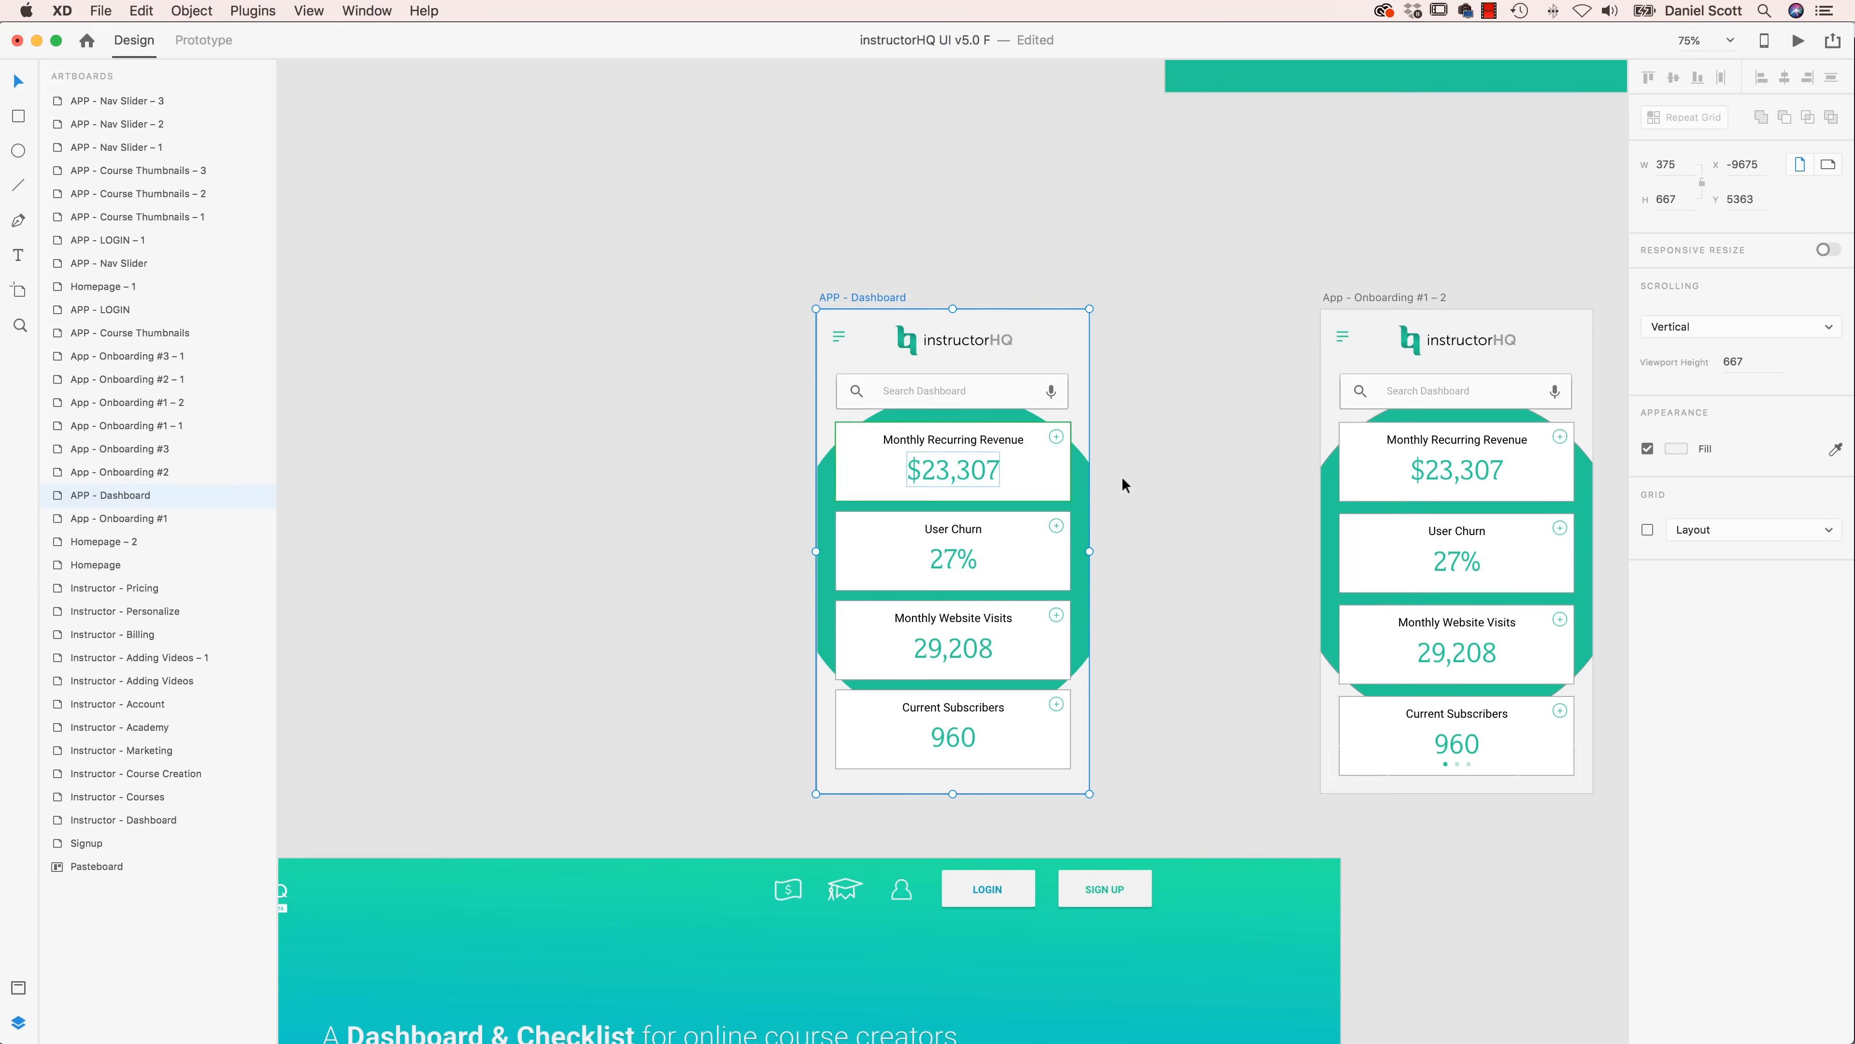
pyautogui.hscroll(10, 1226, 331)
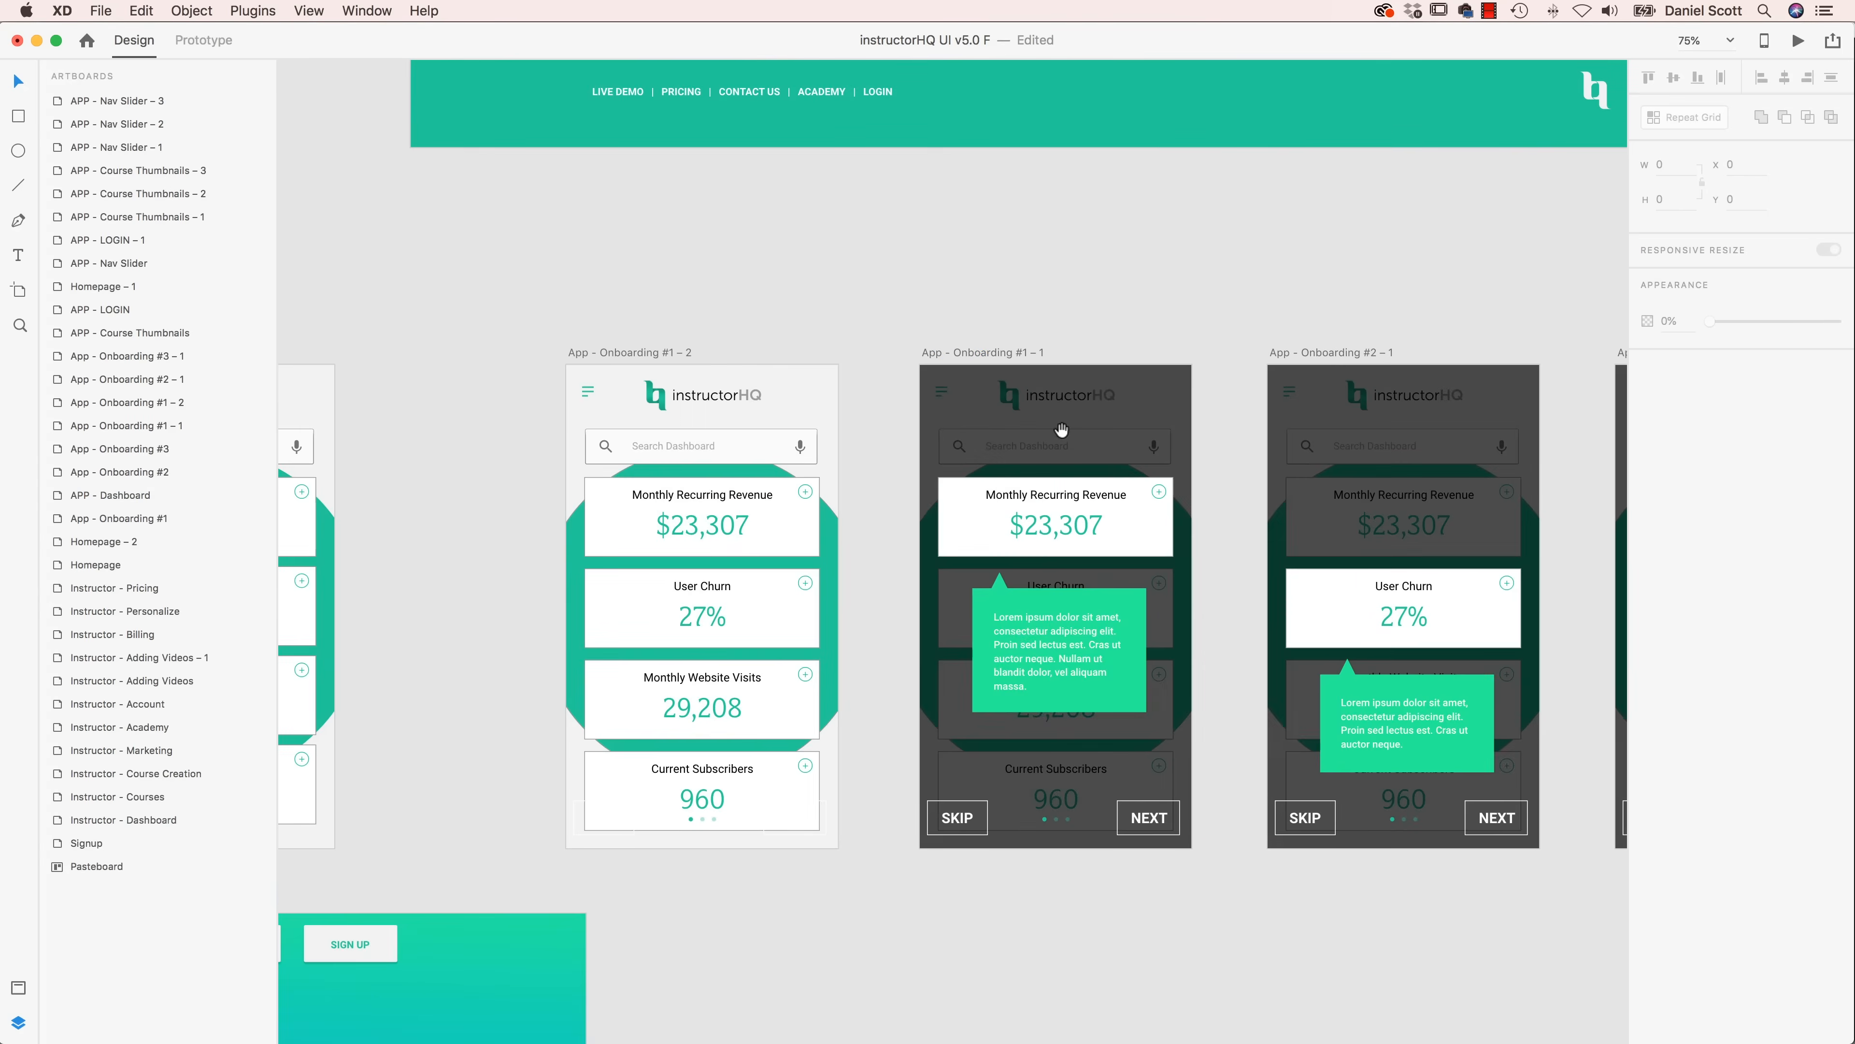
pyautogui.hscroll(5, 1078, 271)
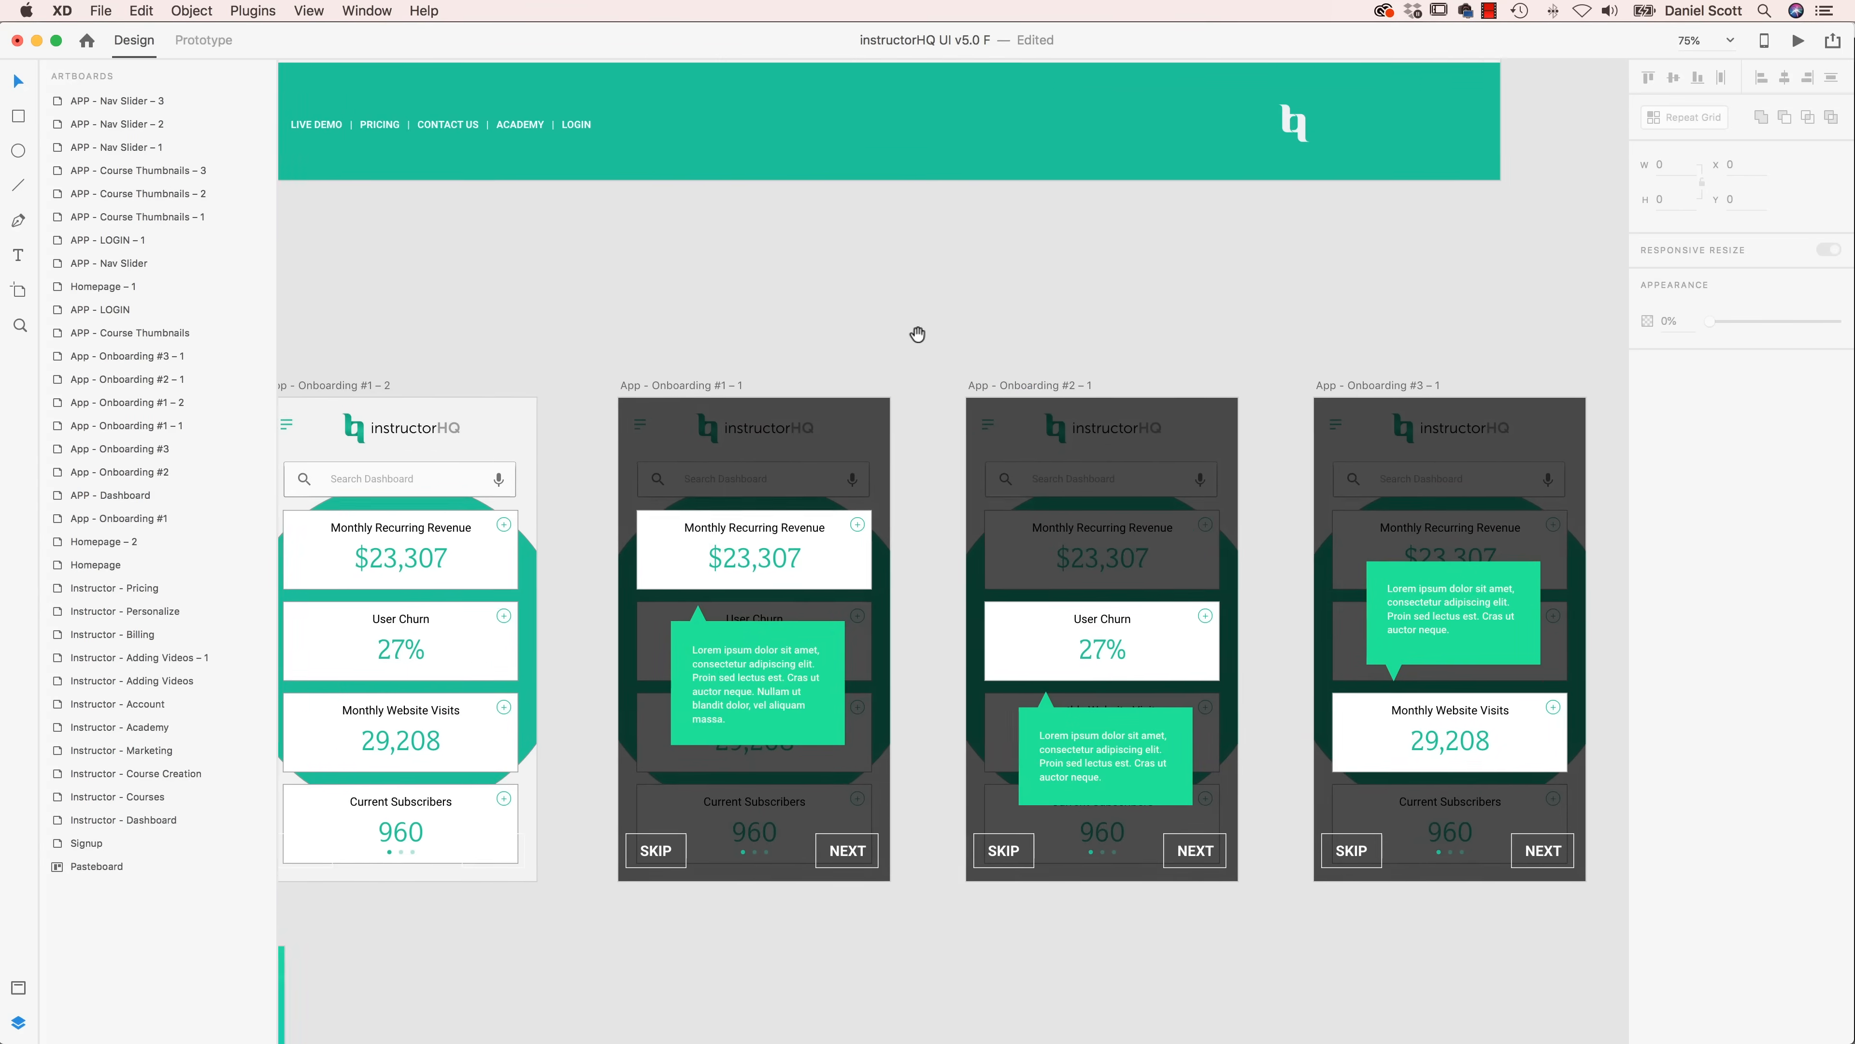
pyautogui.click(662, 386)
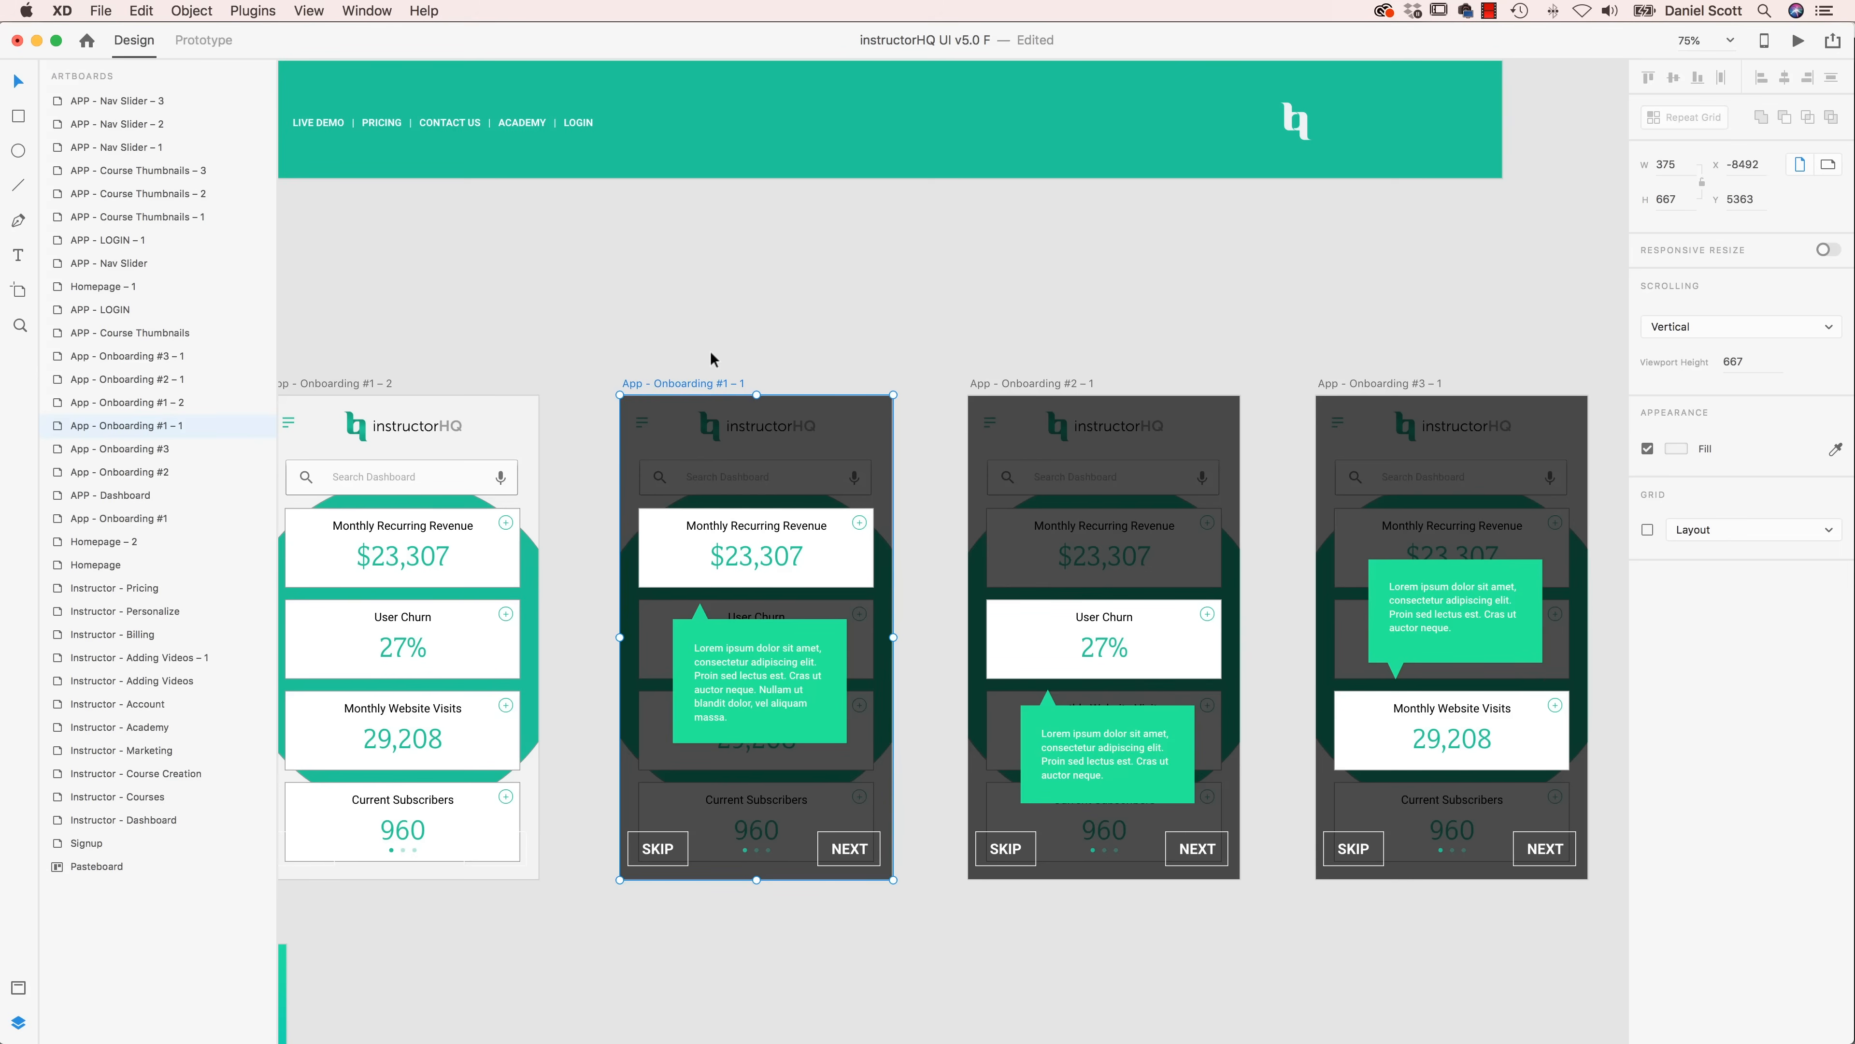
# - Export the selected artboard to After Effects and compare the APP - Dashboard and App - Onboarding #1 – 1 compositions, ending on the onboarding one
pyautogui.press('super+Tab')
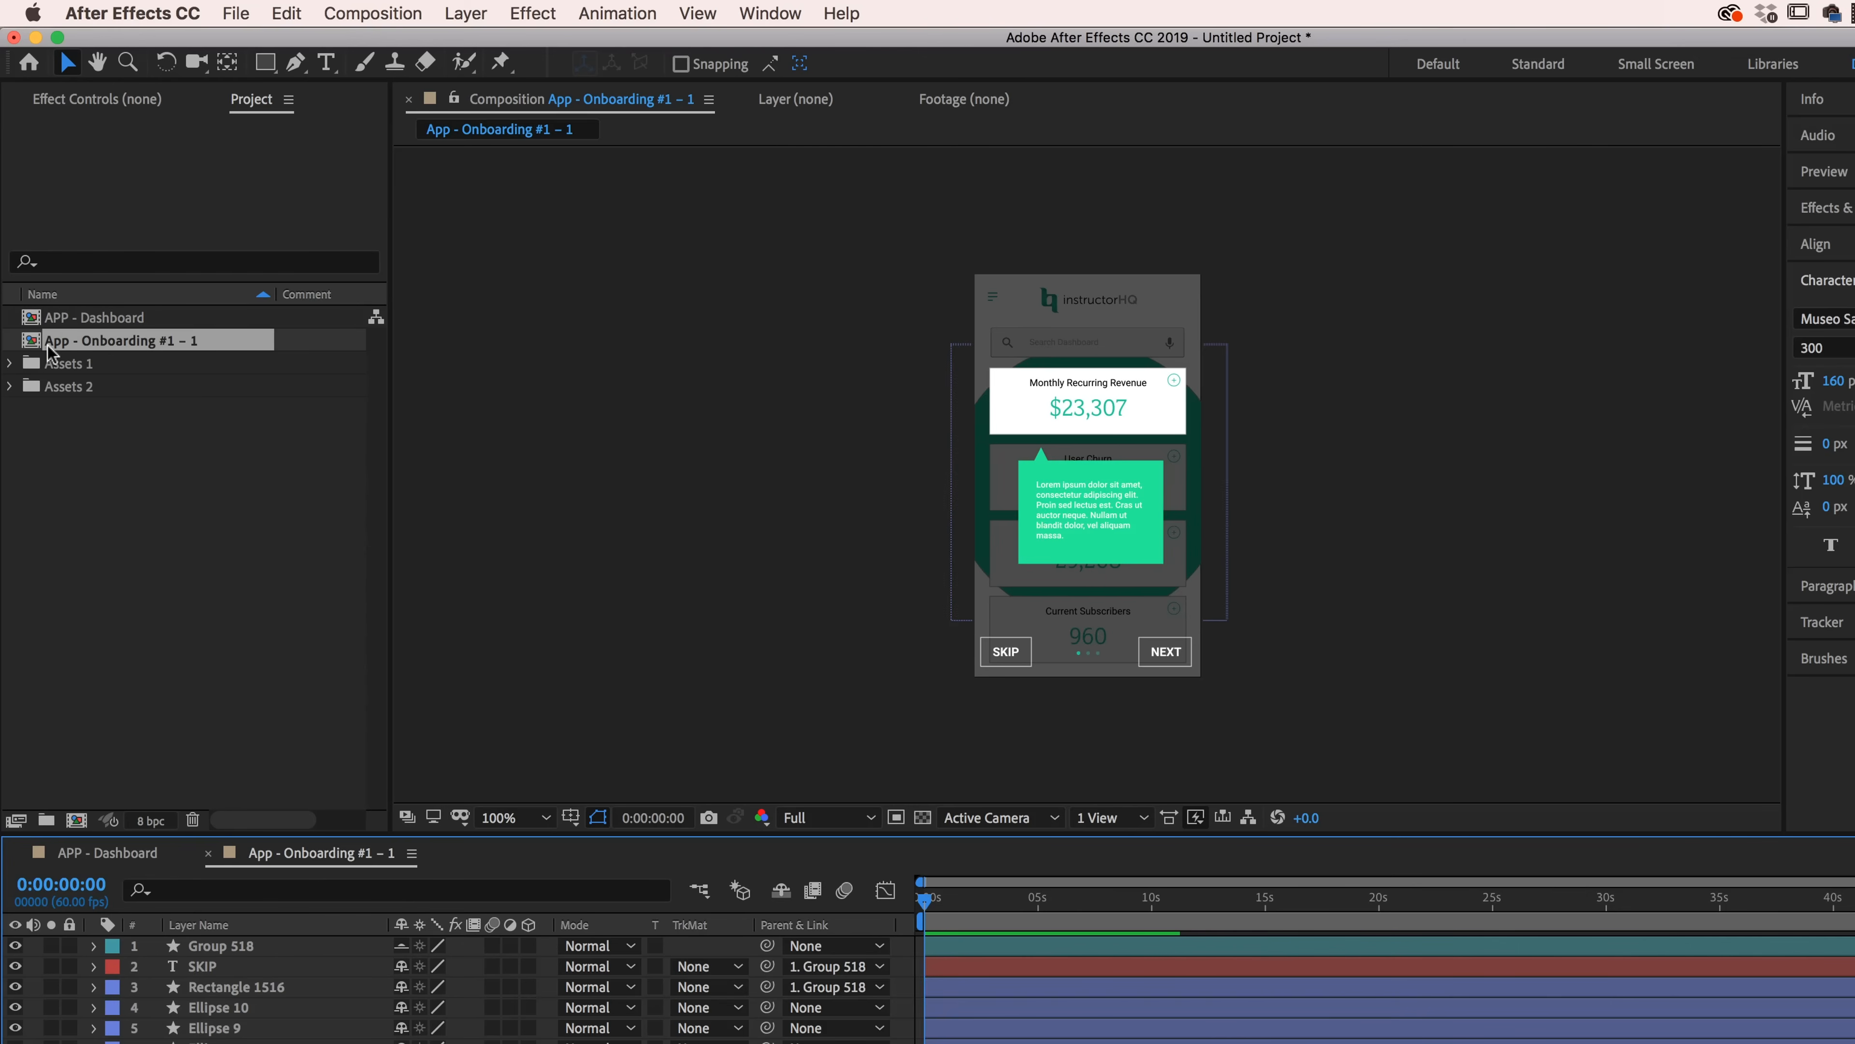
pyautogui.doubleClick(32, 320)
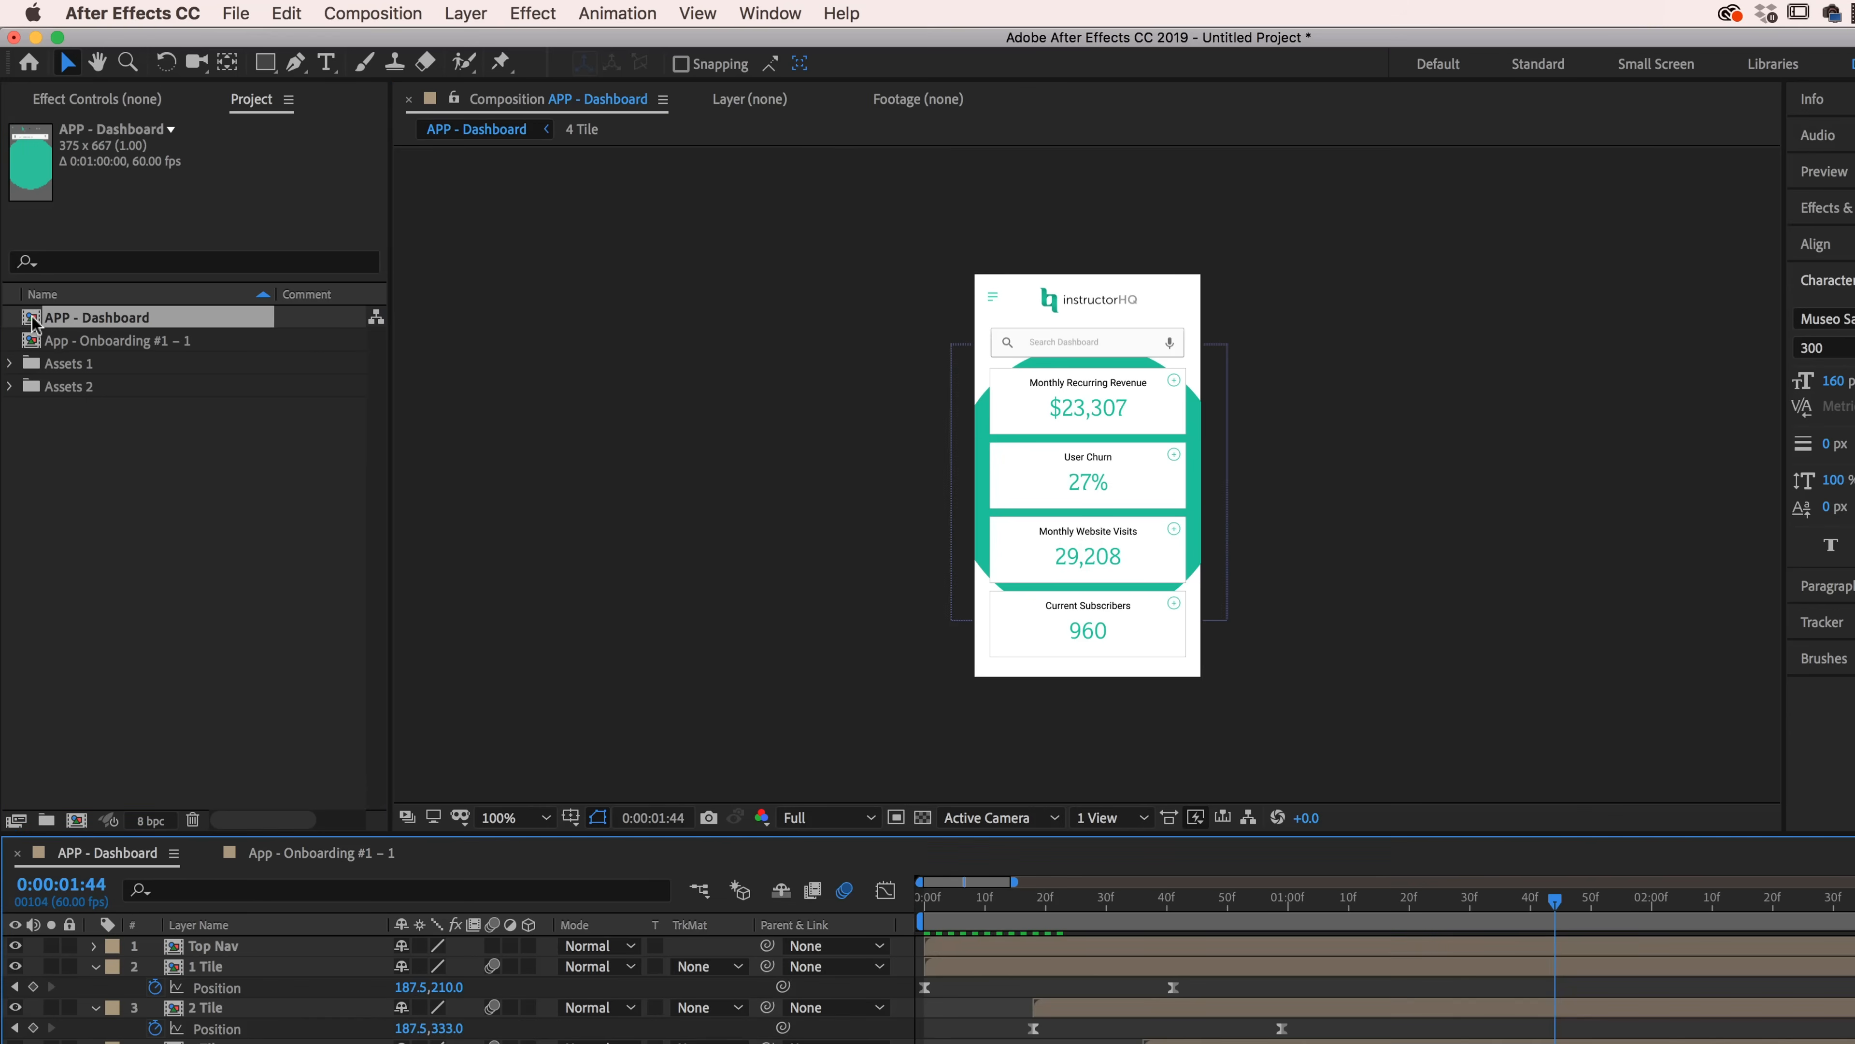
pyautogui.doubleClick(35, 341)
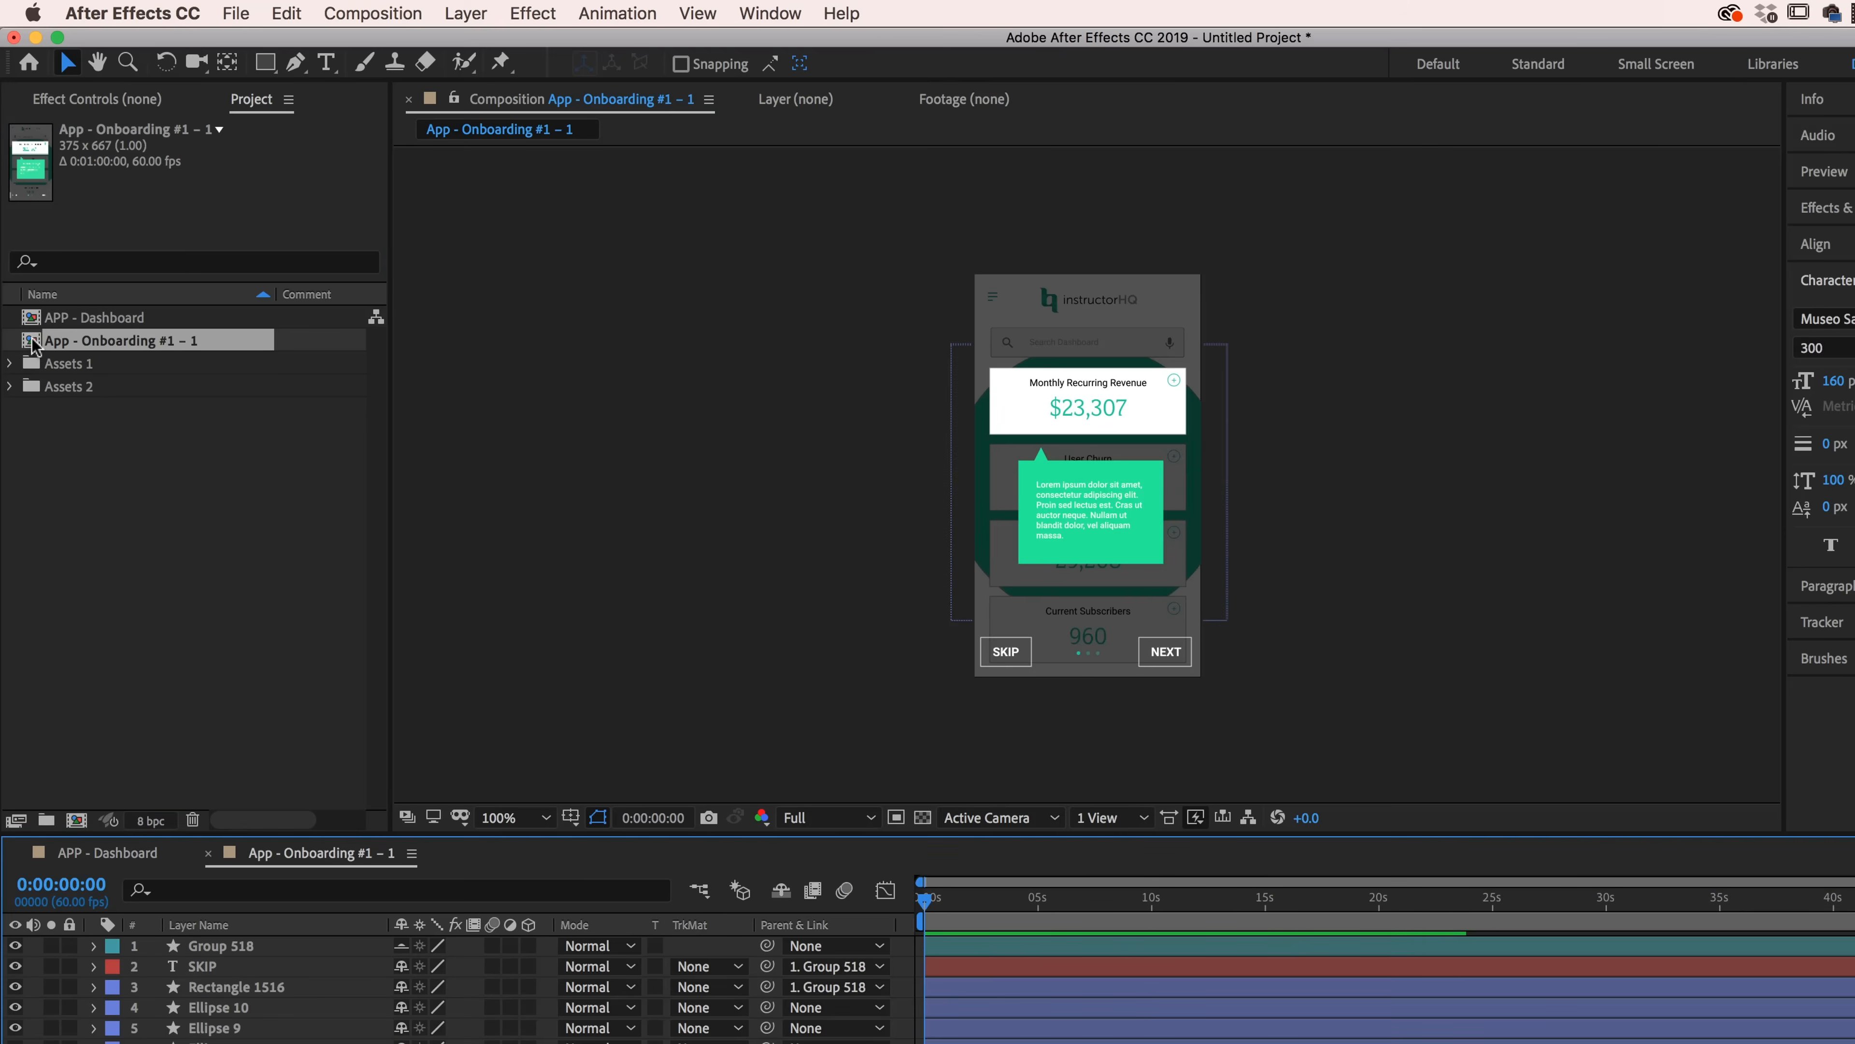
pyautogui.click(94, 859)
pyautogui.click(337, 855)
pyautogui.click(138, 857)
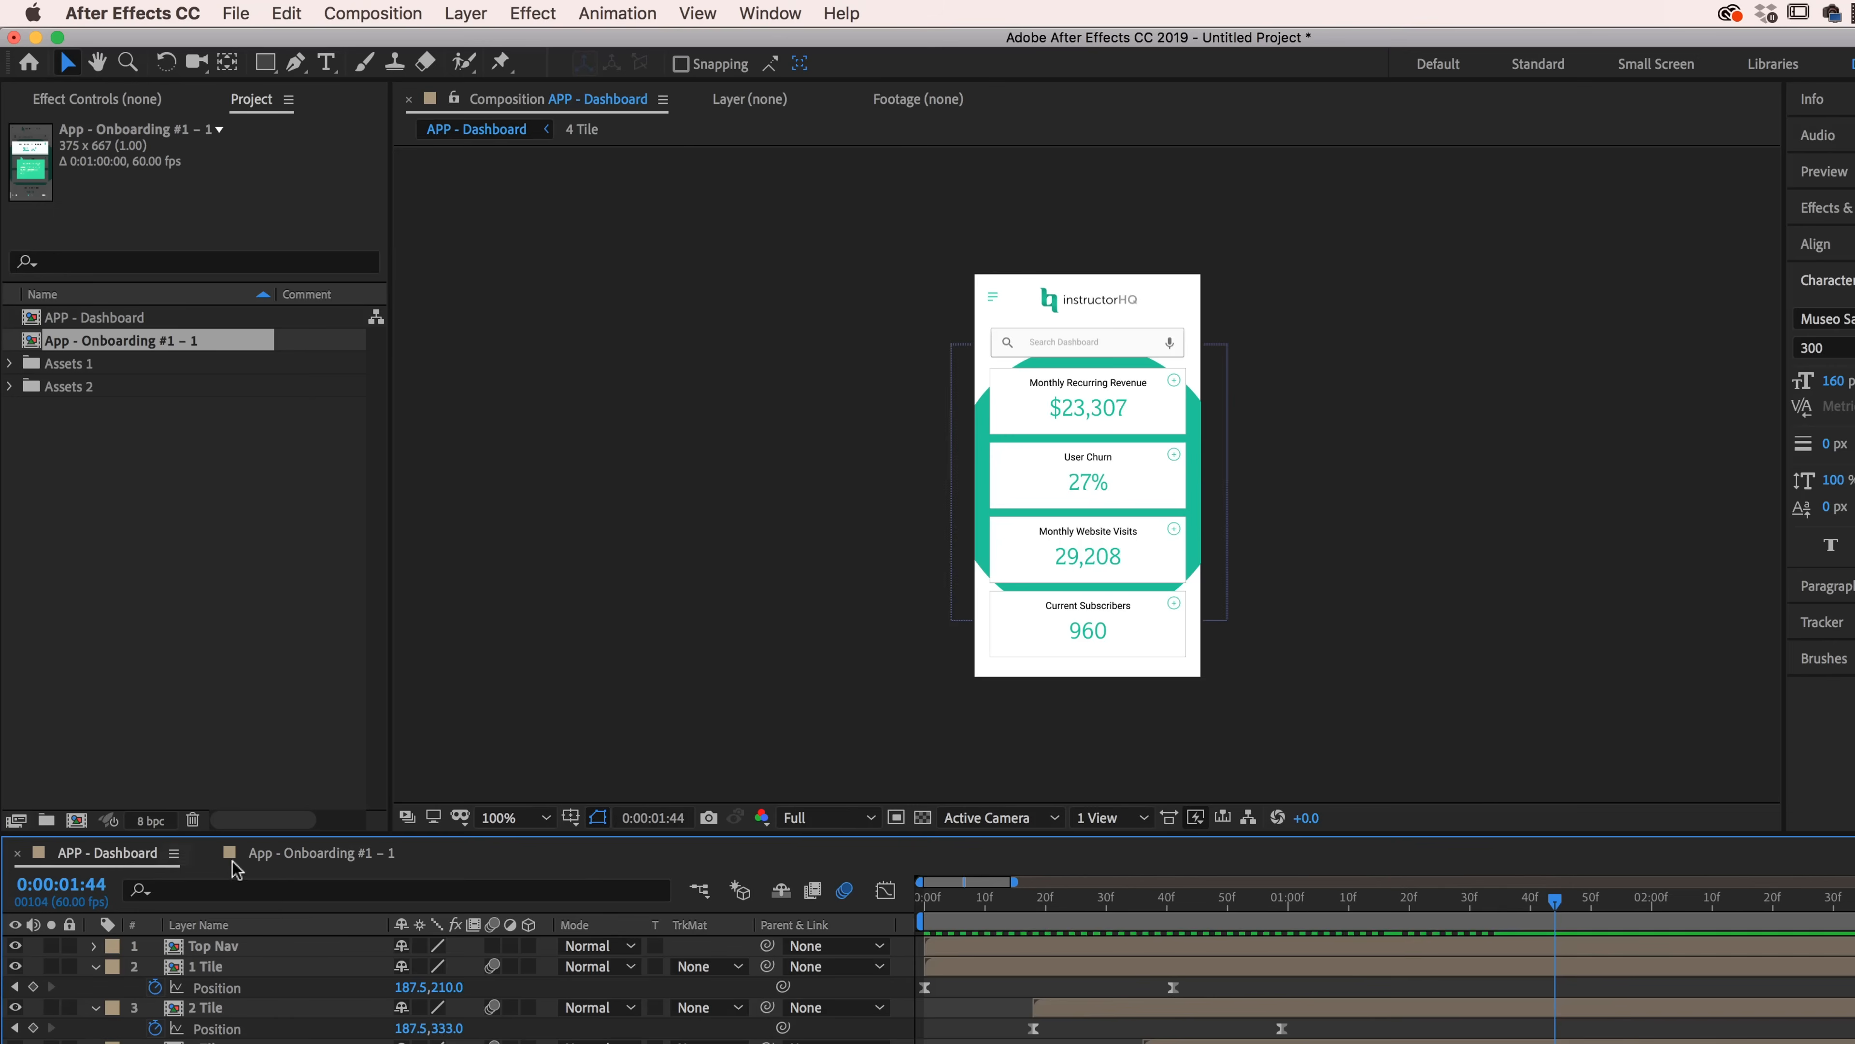
pyautogui.click(296, 862)
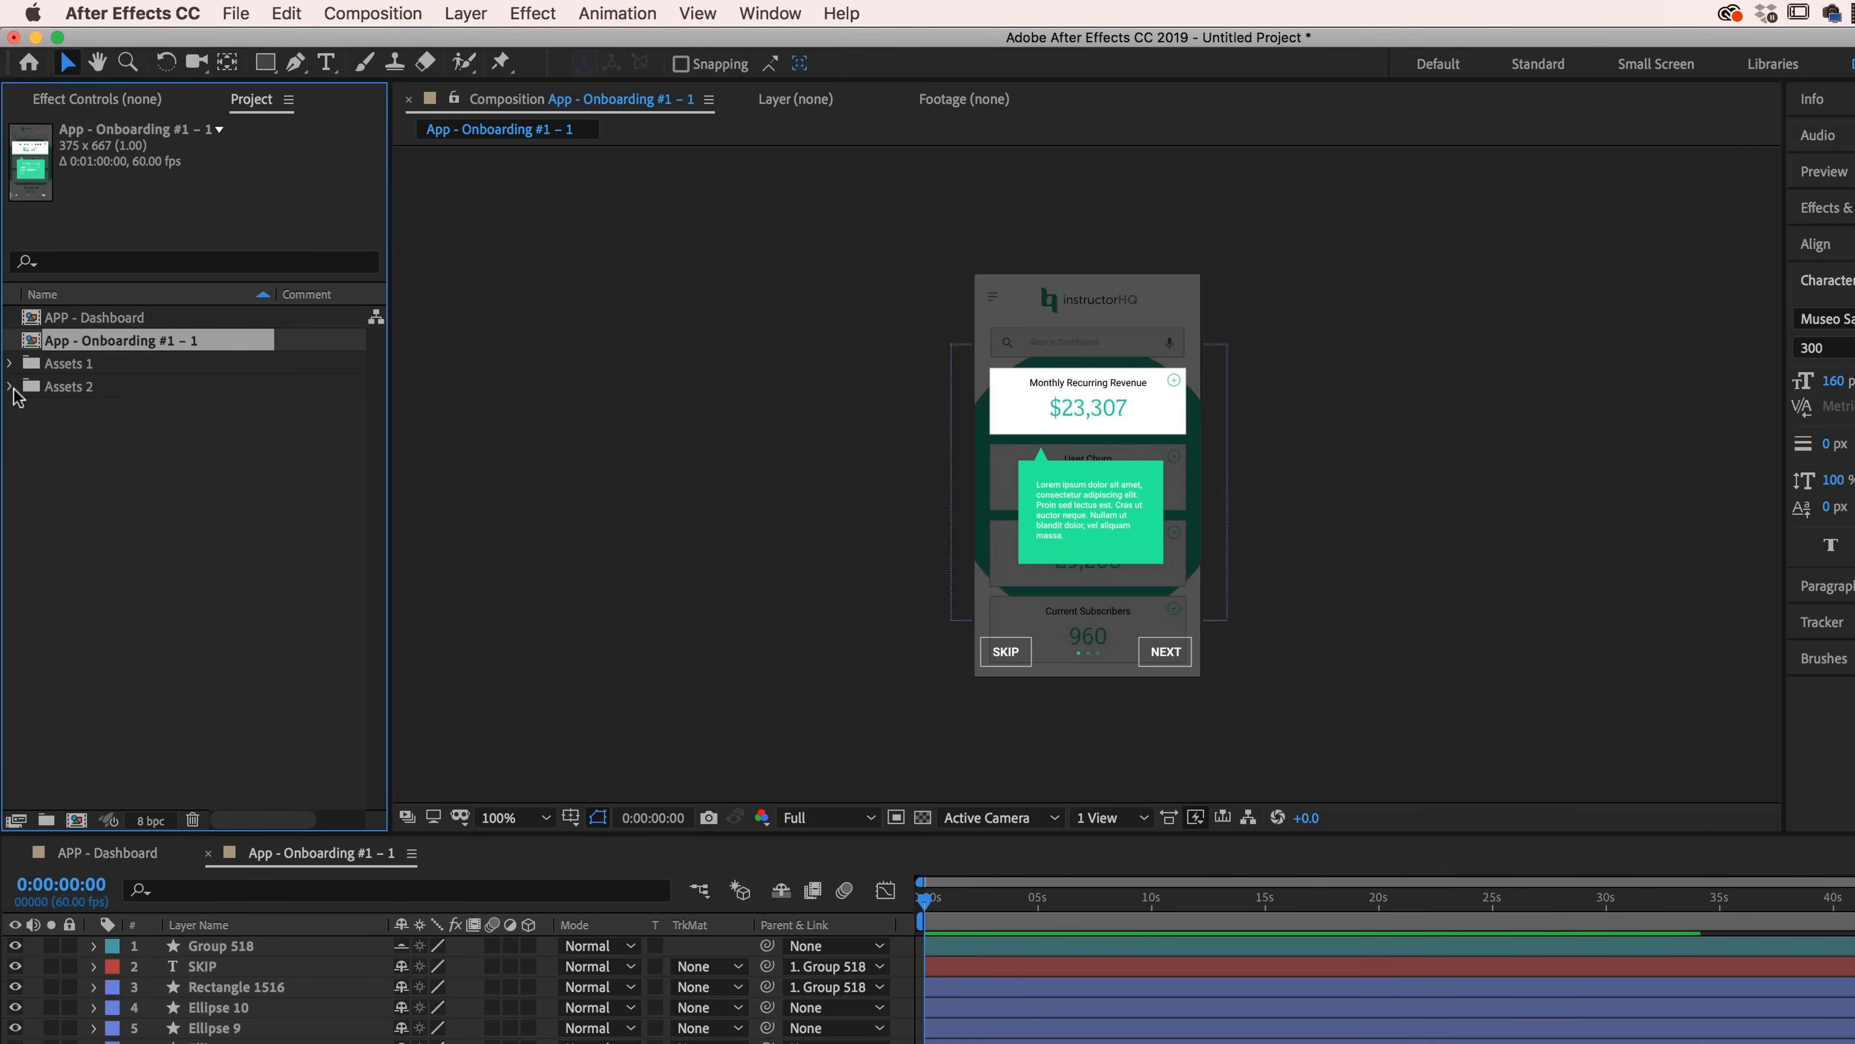
# - Inspect the Images and Symbols subfolders inside the Assets 1 and Assets 2 project folders, and collapse both folders again
pyautogui.click(10, 386)
pyautogui.click(10, 363)
pyautogui.click(34, 409)
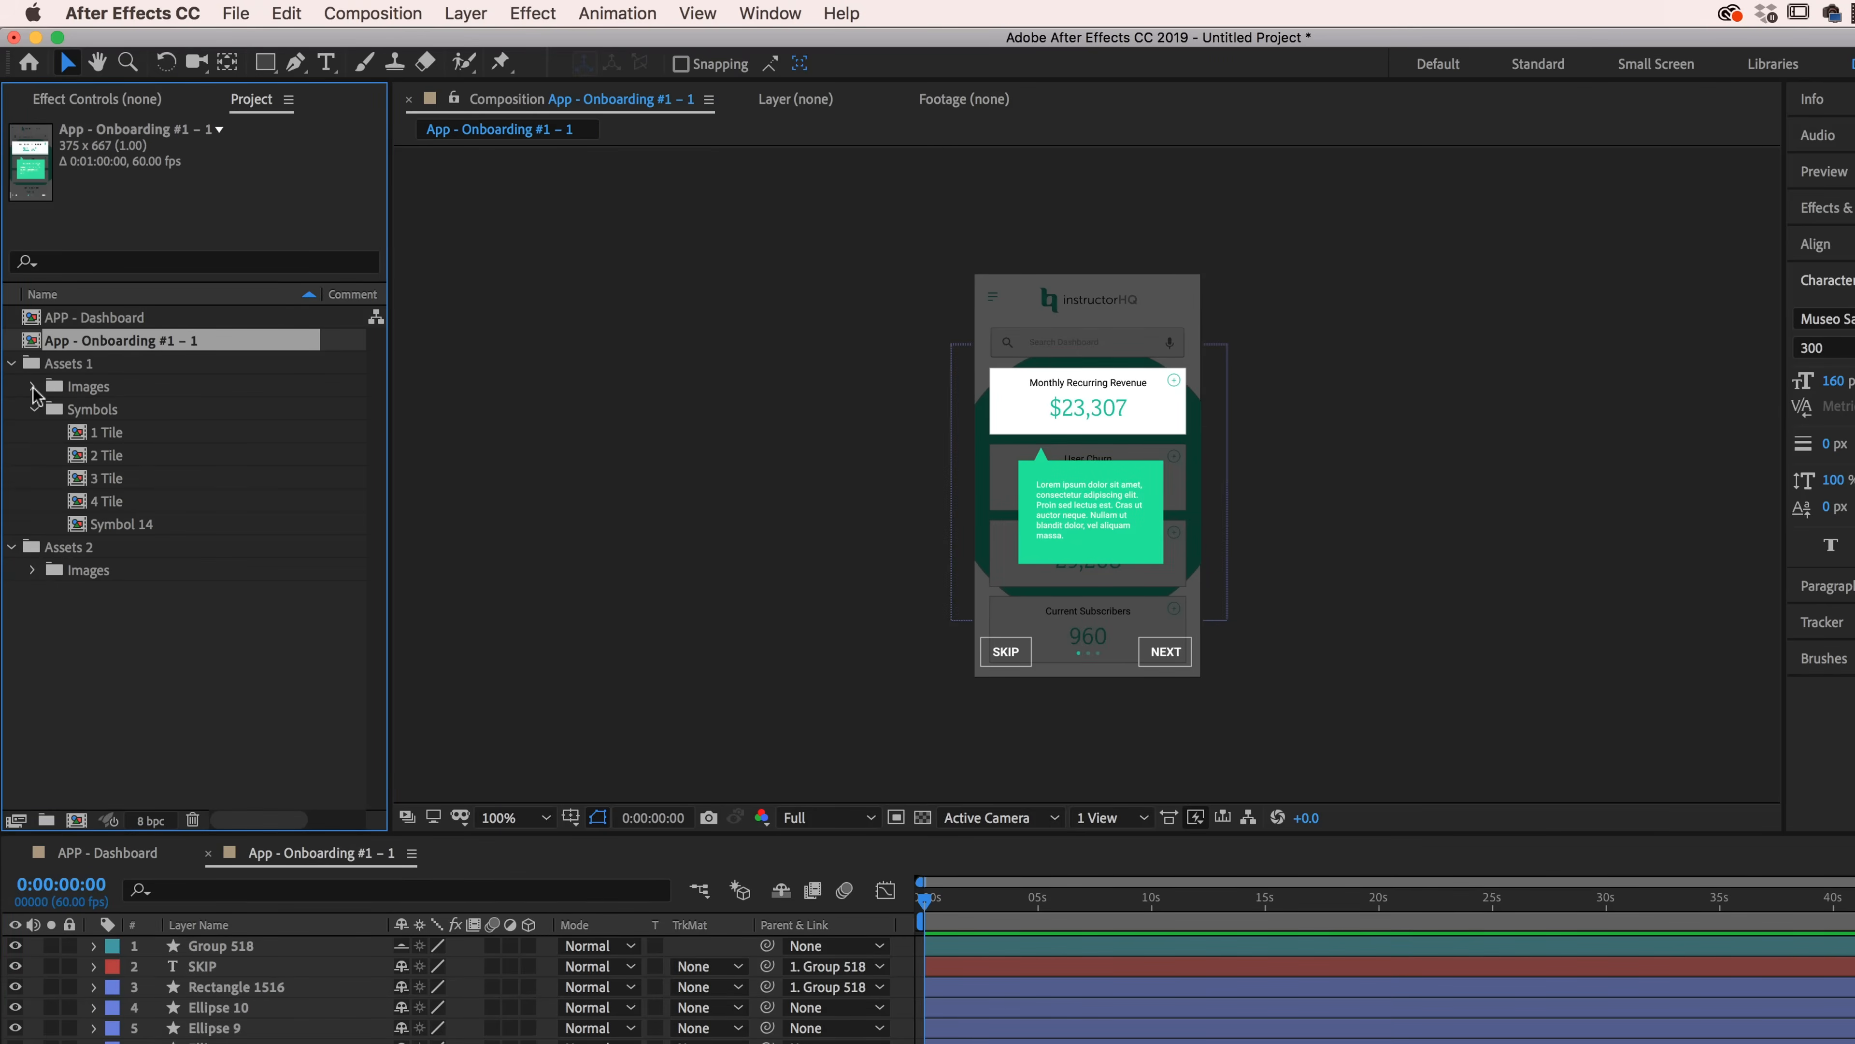
pyautogui.click(33, 386)
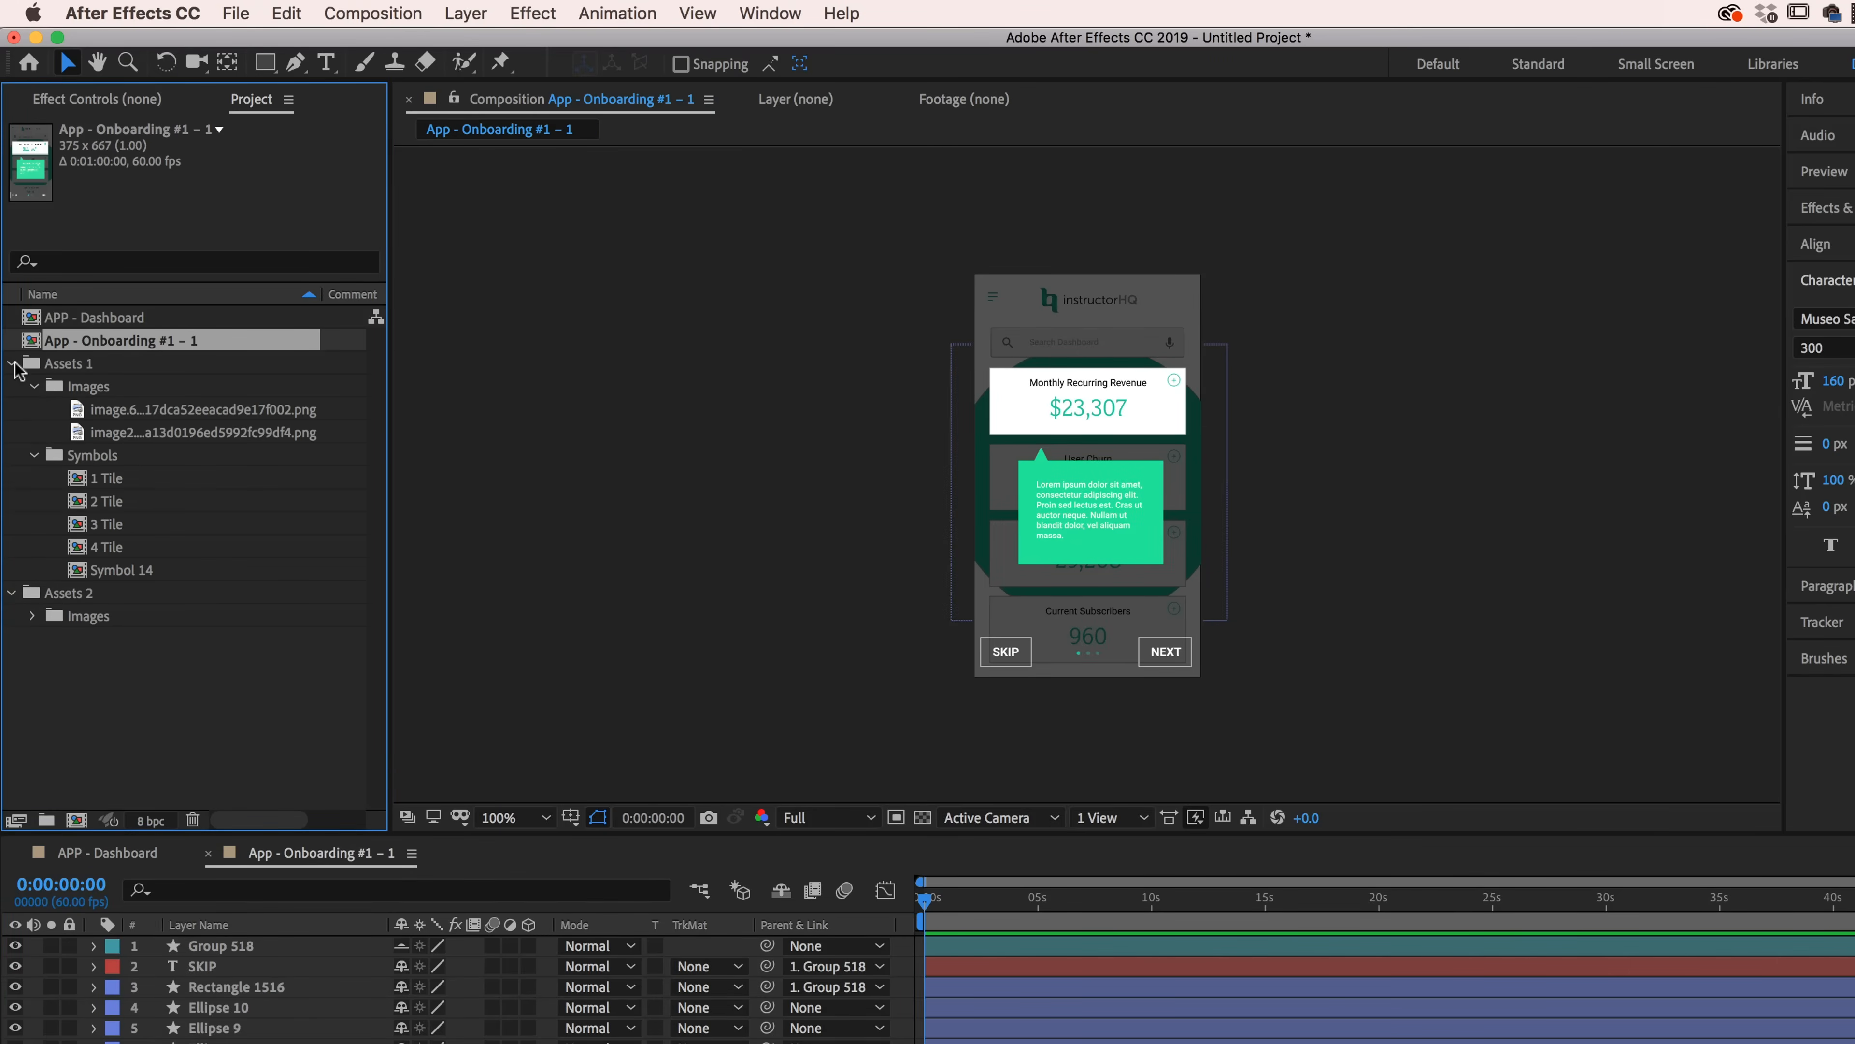
pyautogui.click(11, 364)
pyautogui.click(10, 386)
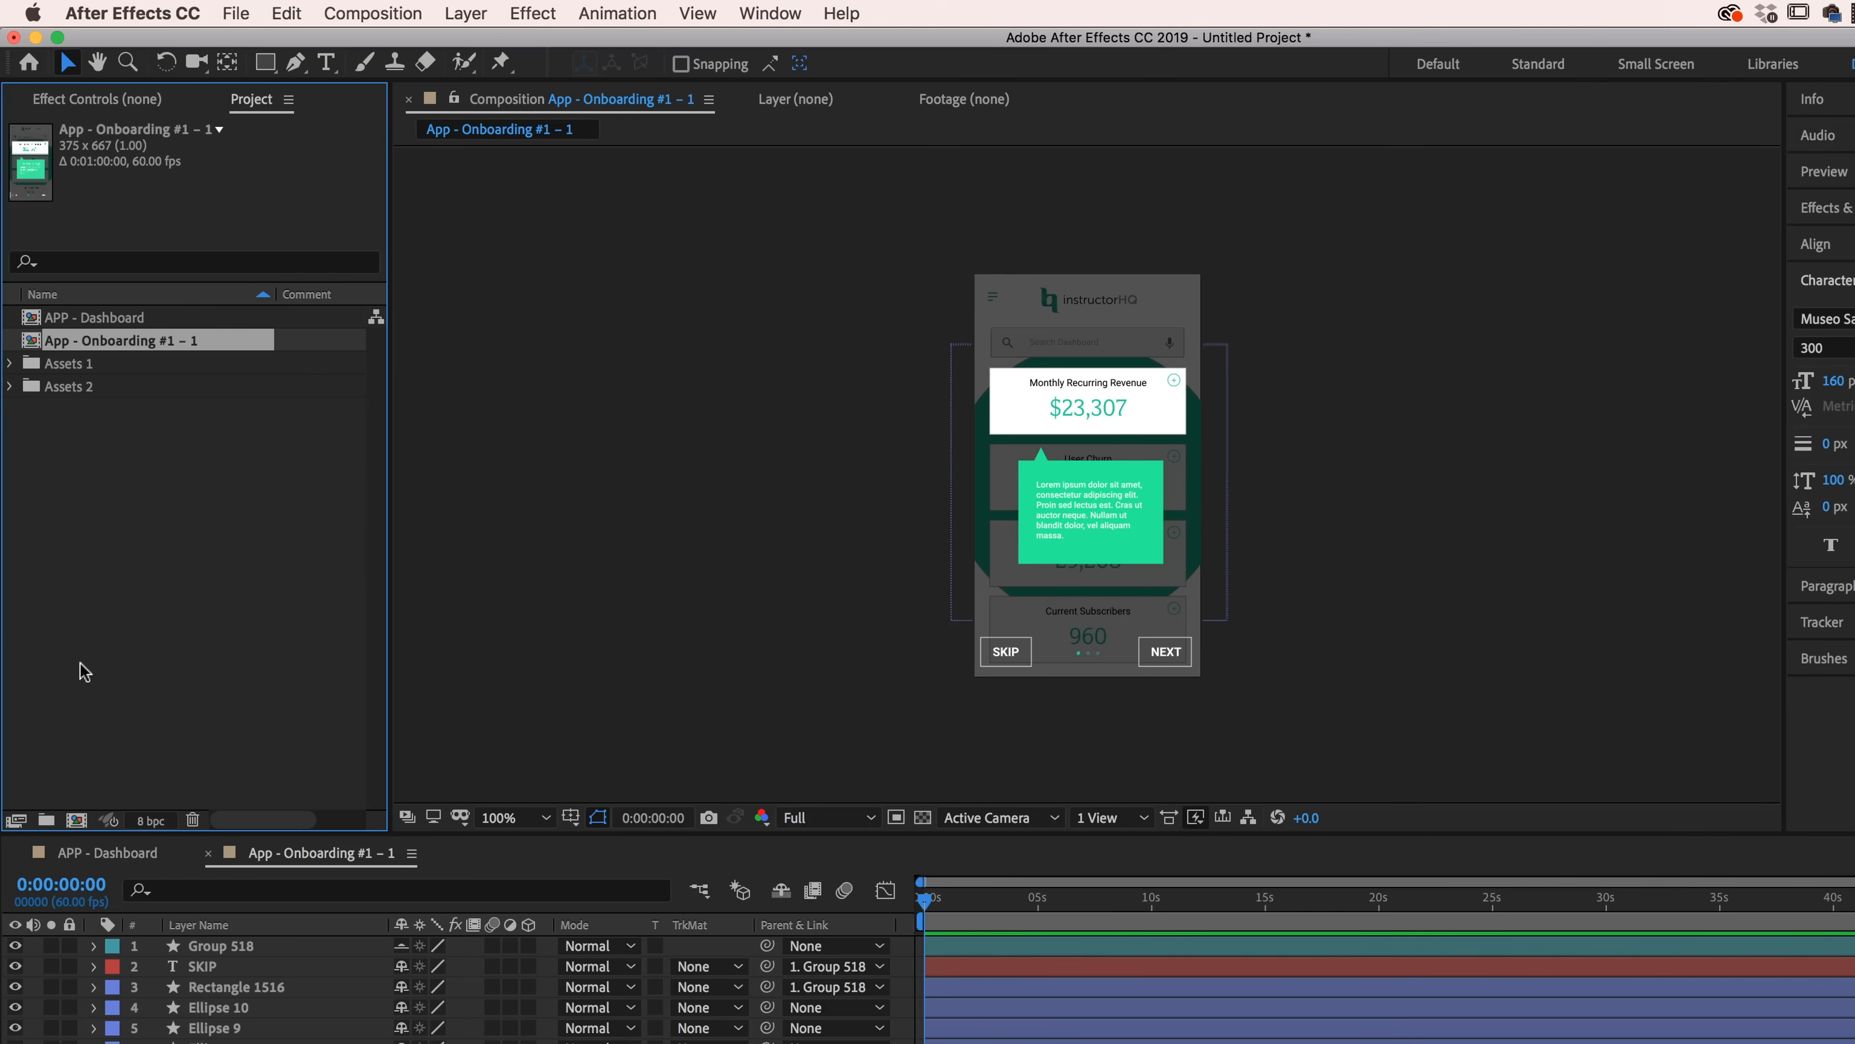